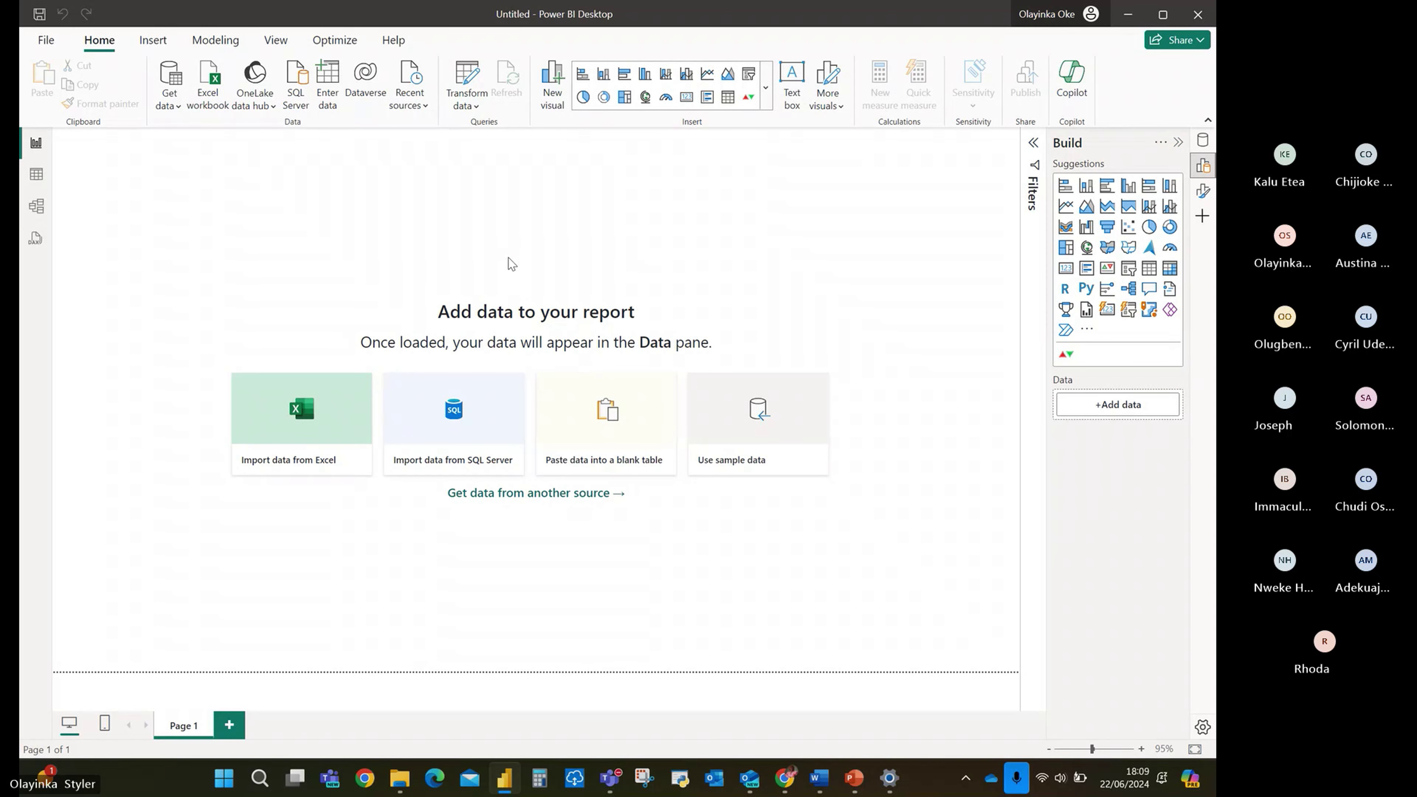
Connect to the Excel workbook "Sales practice file" in the Downloads folder.
left_click(180, 110)
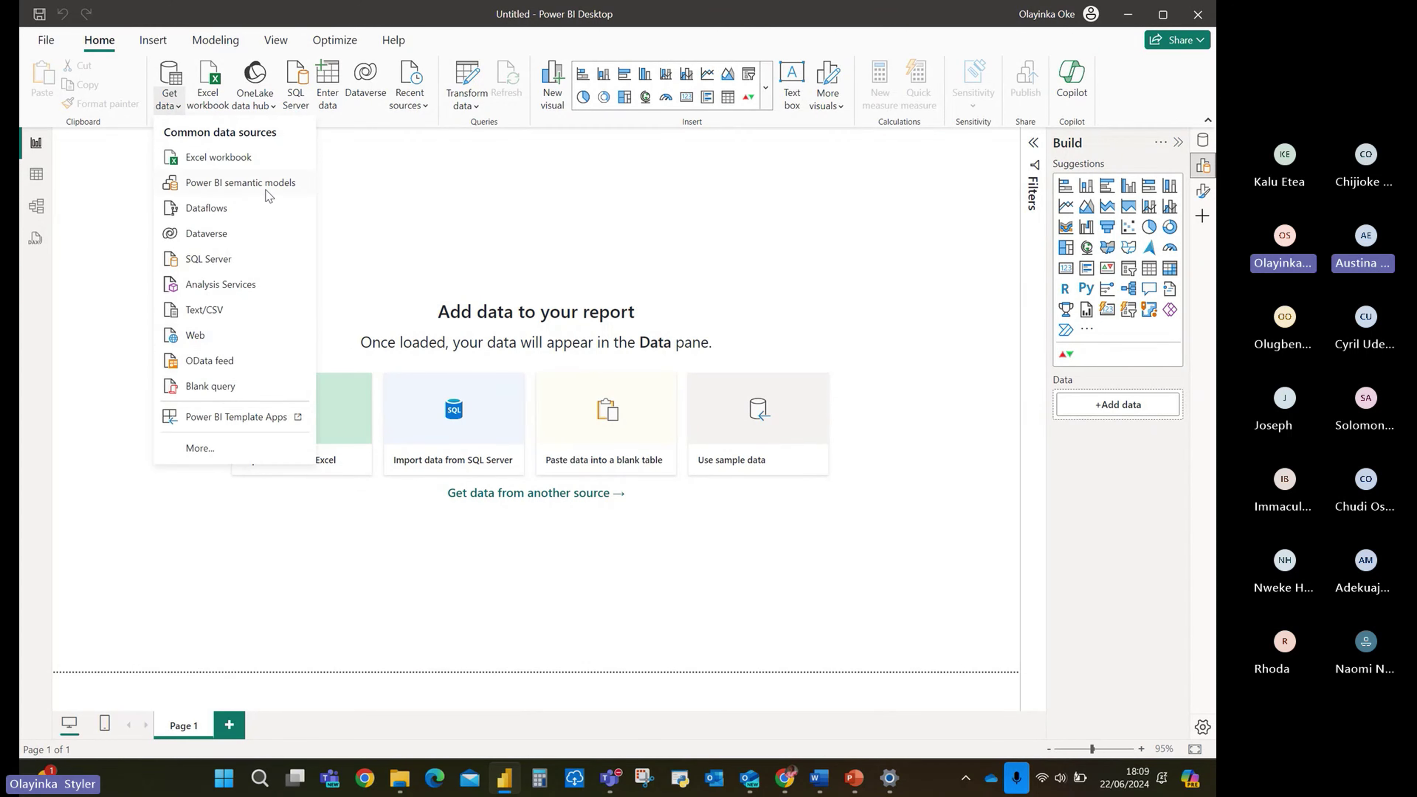
left_click(233, 159)
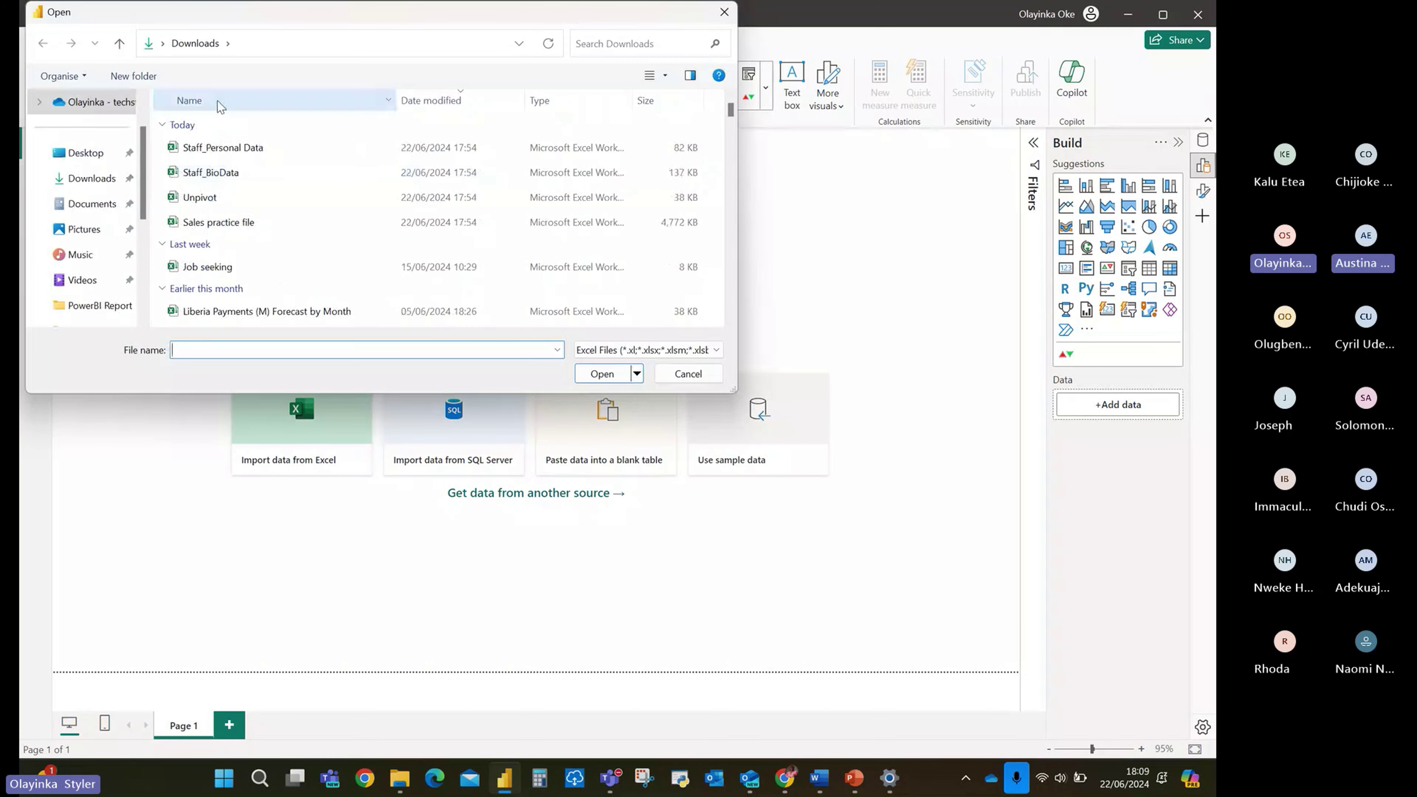
left_click(224, 228)
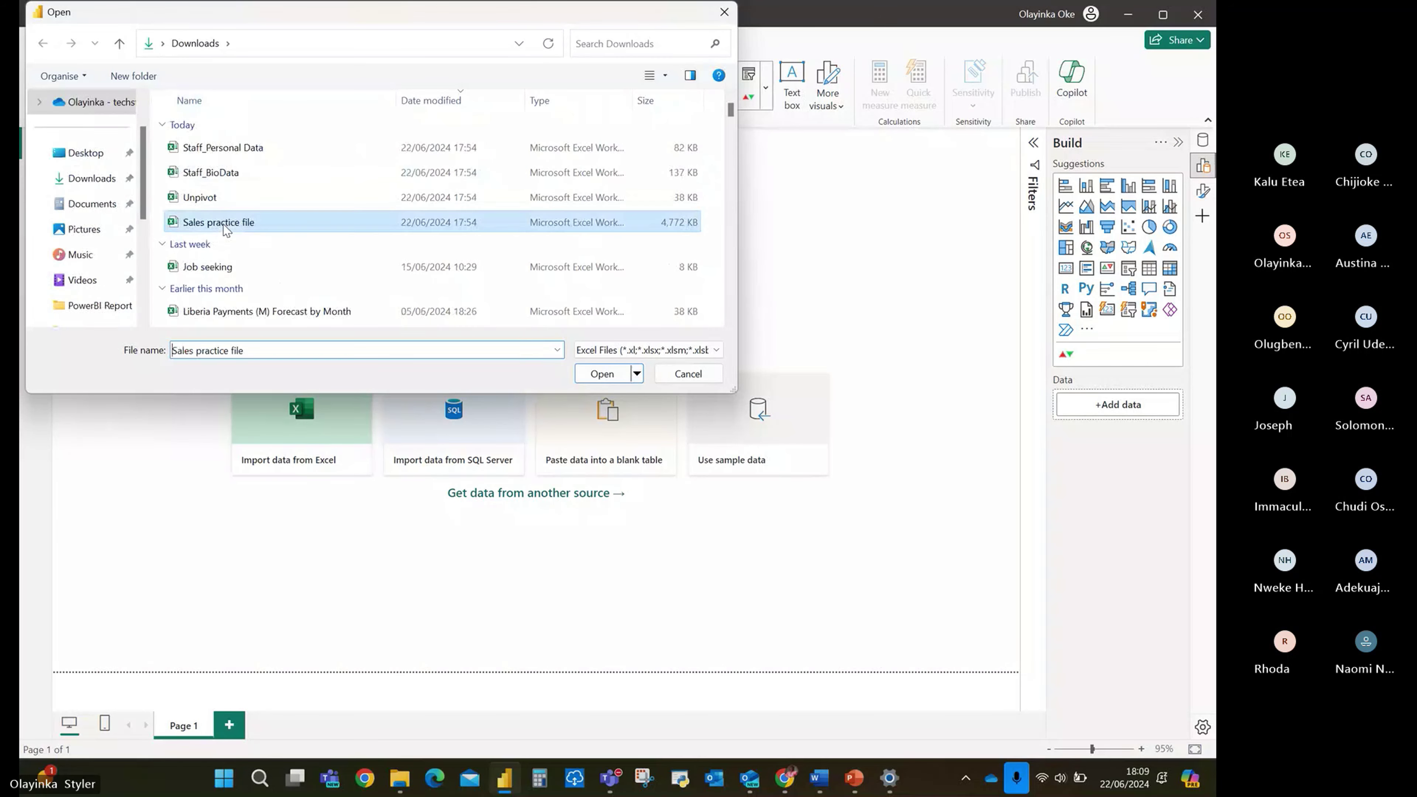
left_click(608, 376)
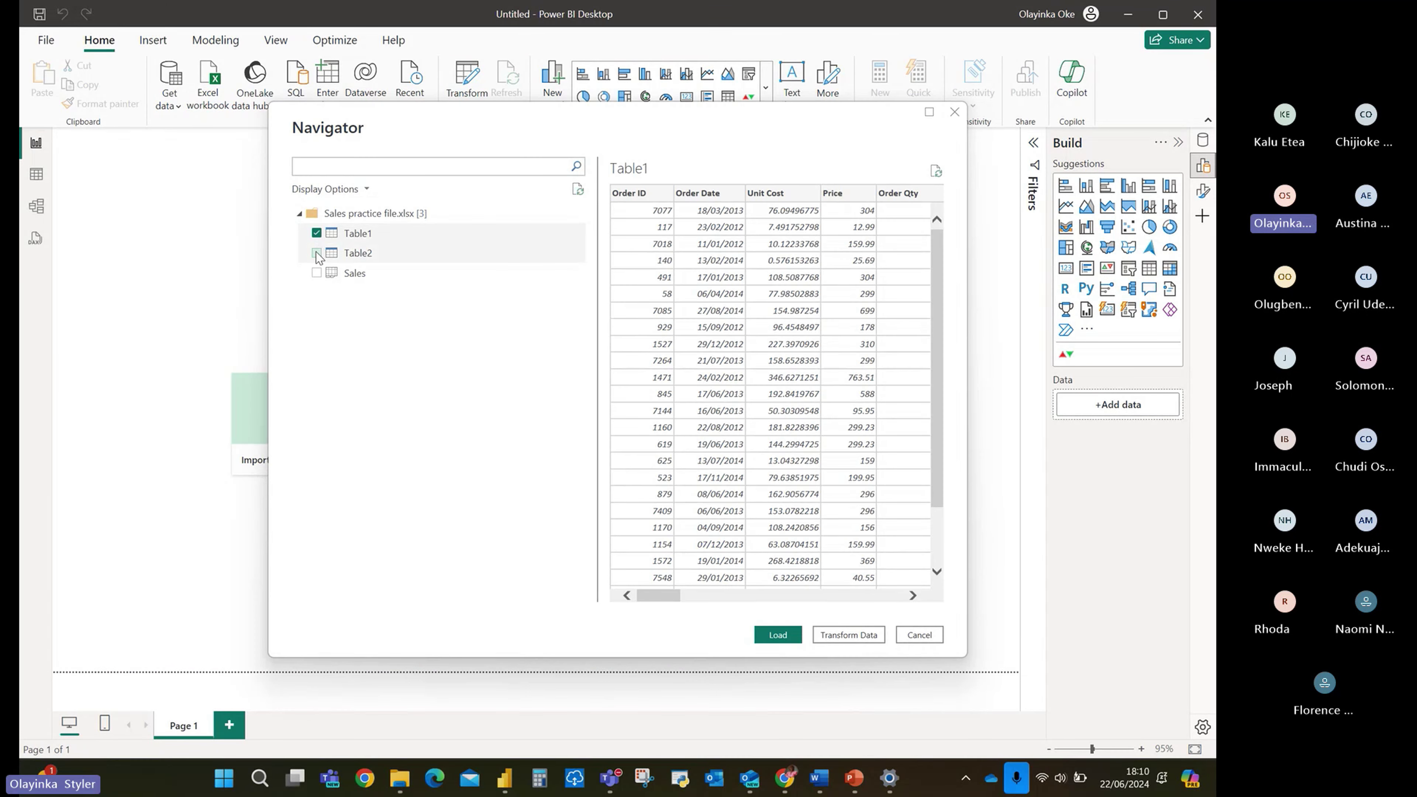
Select Table1 and the Sales sheet for import from the workbook, leaving Table2 unselected.
left_click(317, 254)
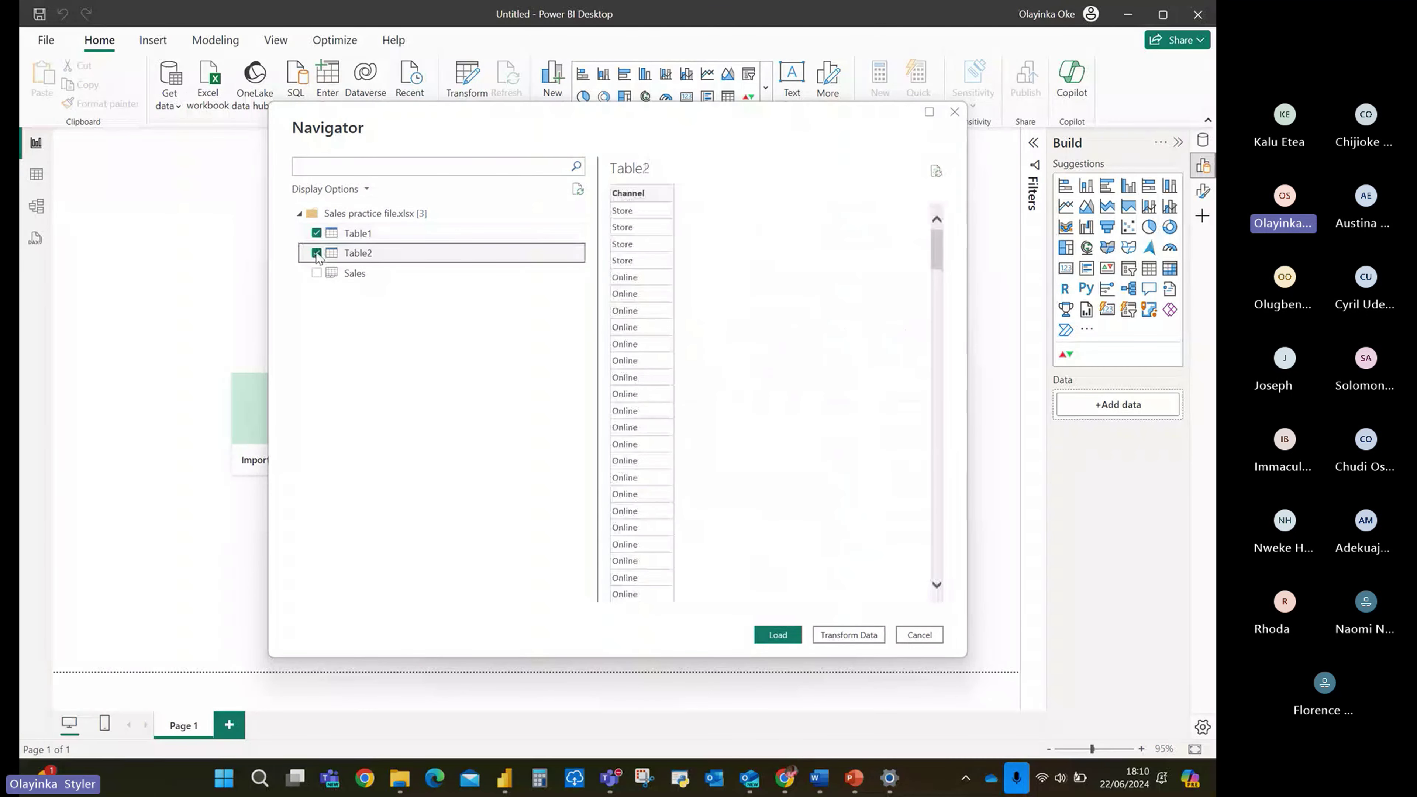
left_click(317, 274)
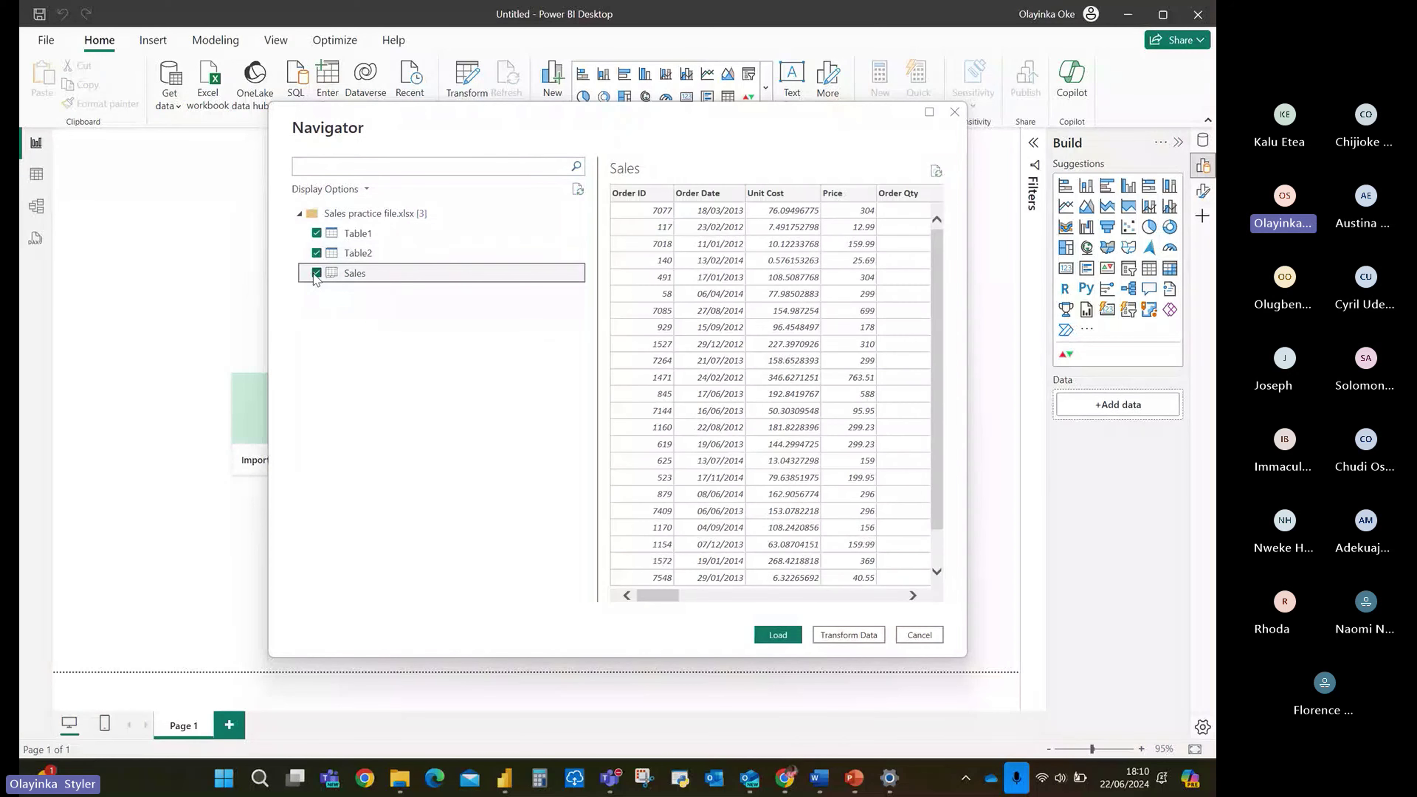
left_click(316, 254)
left_click(317, 233)
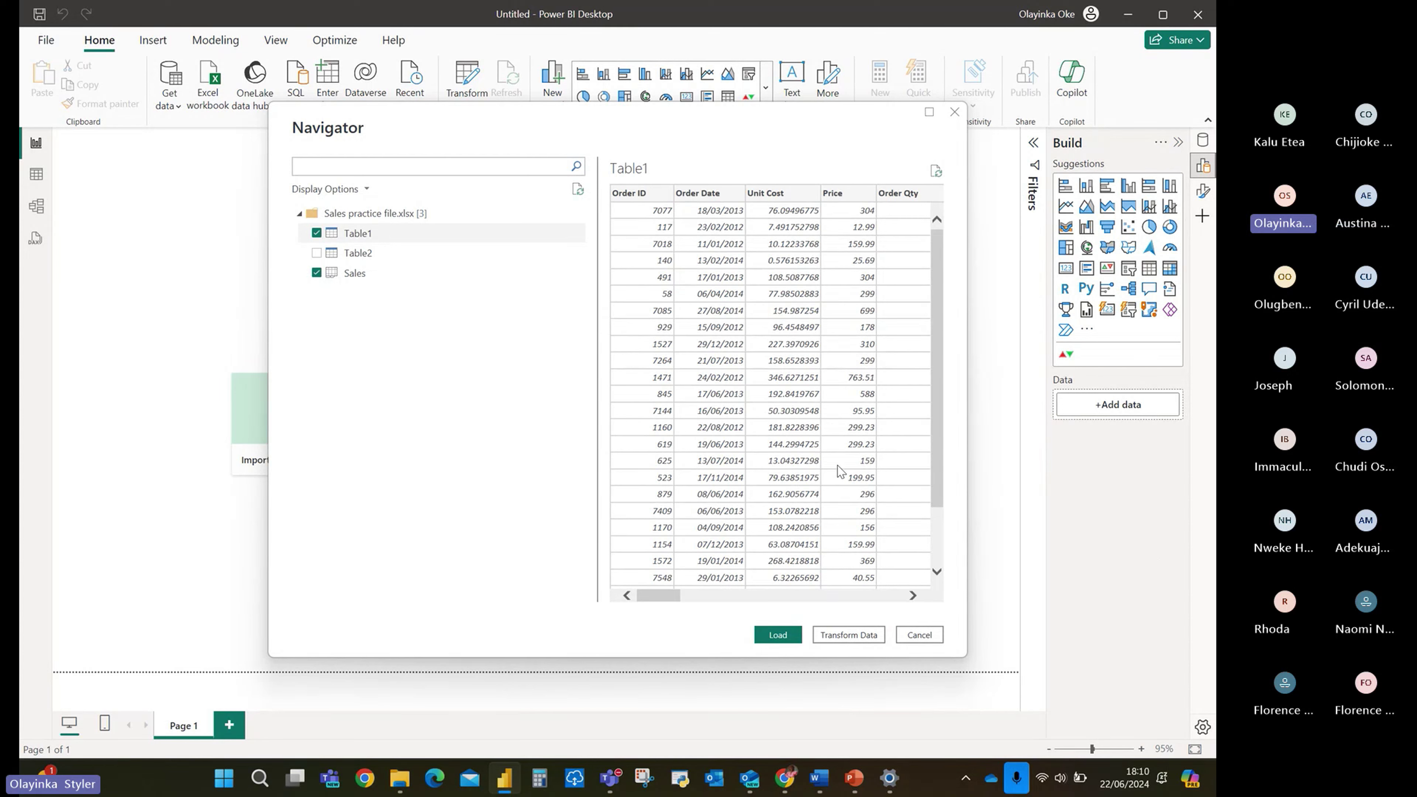
Check the Table1 preview and open the selected tables in Power Query Editor for transformation.
scroll(839, 470, "right", 1)
scroll(838, 471, "right", 15)
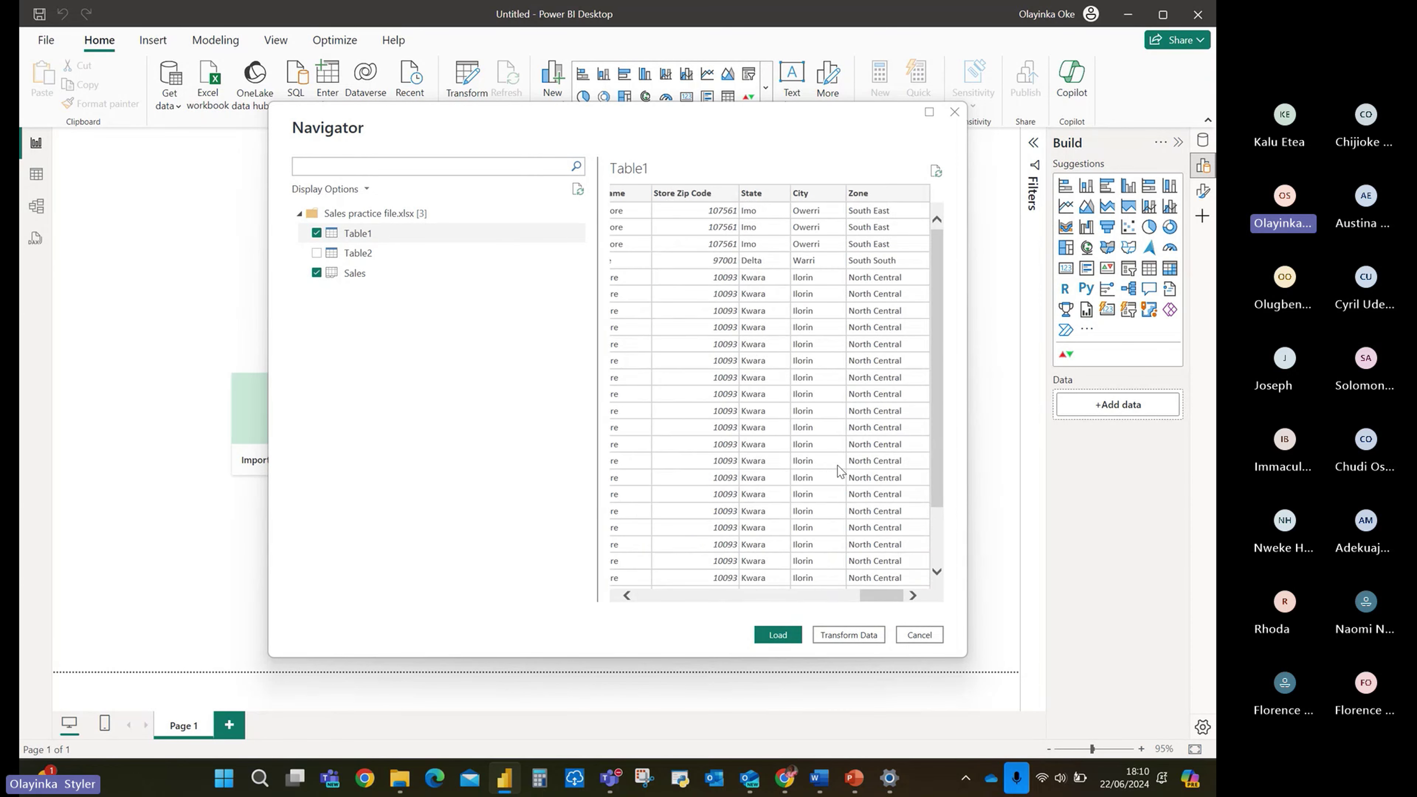
scroll(839, 472, "left", 15)
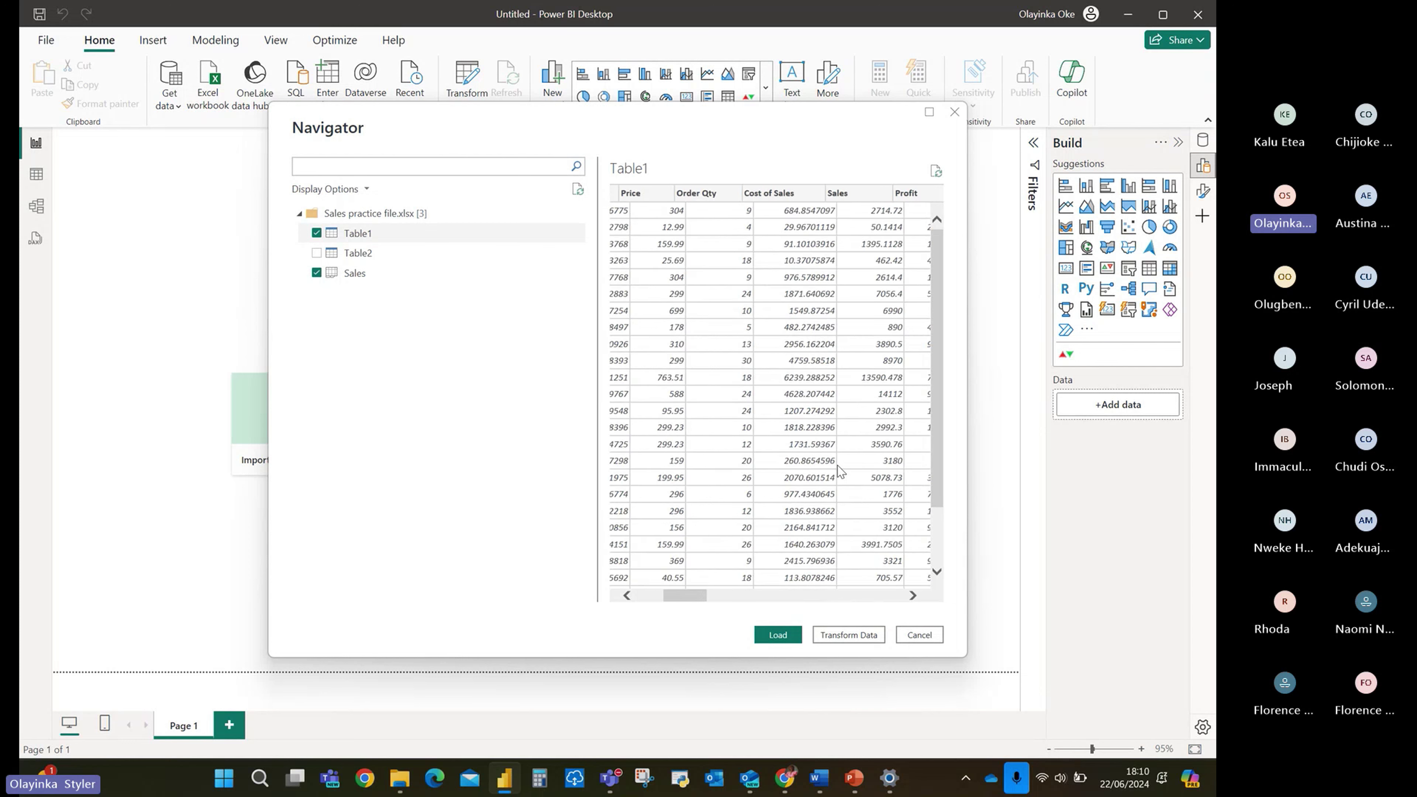
scroll(841, 472, "left", 2)
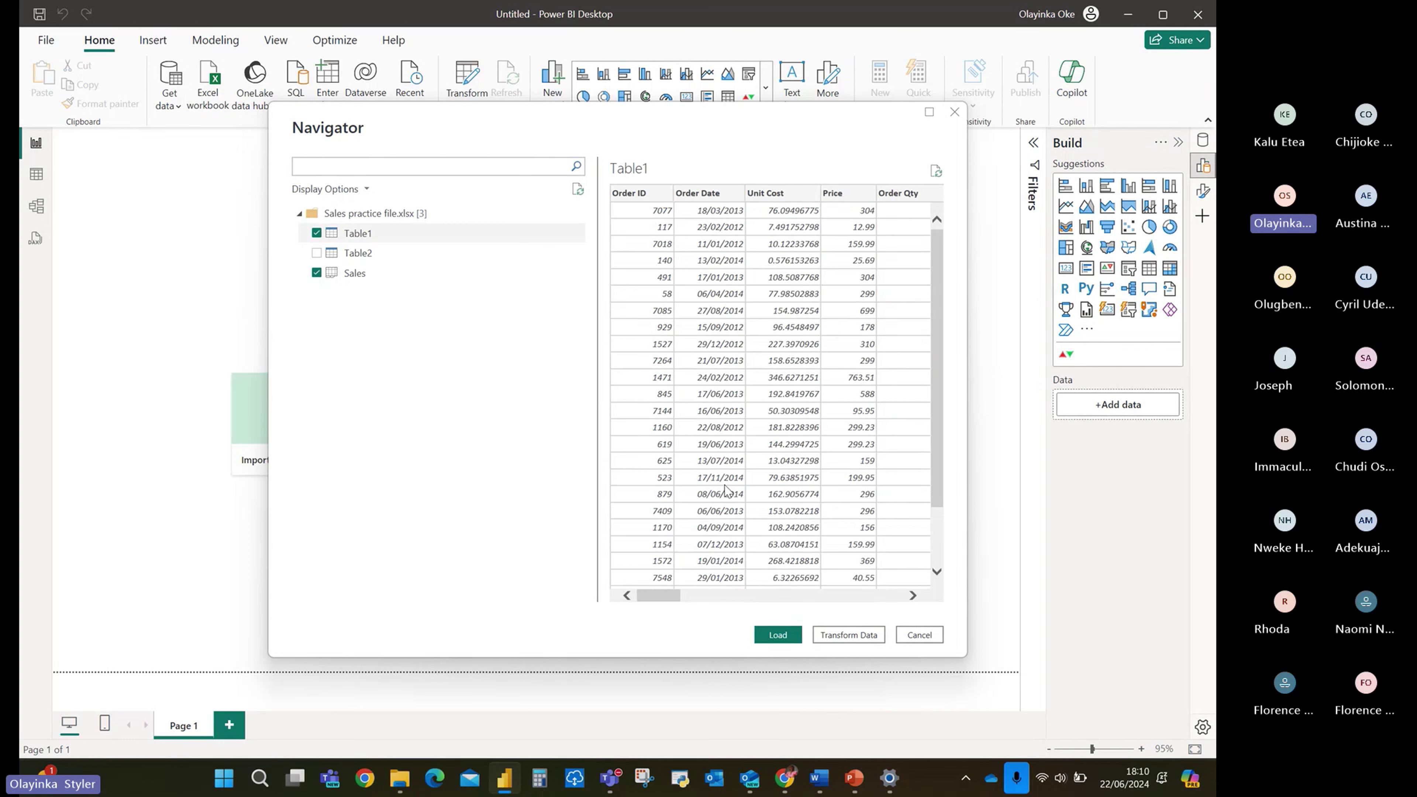
scroll(726, 491, "down", 3)
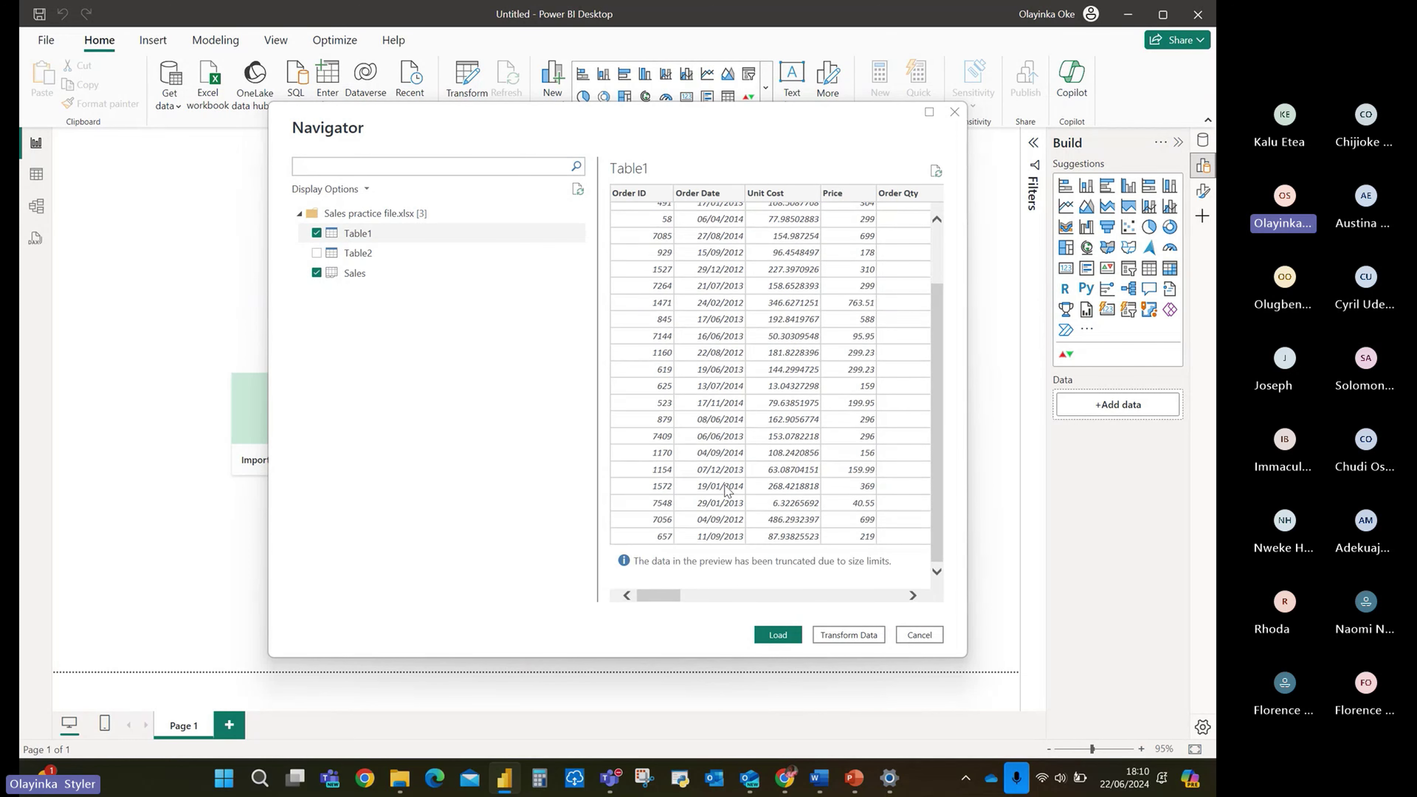
scroll(726, 491, "up", 2)
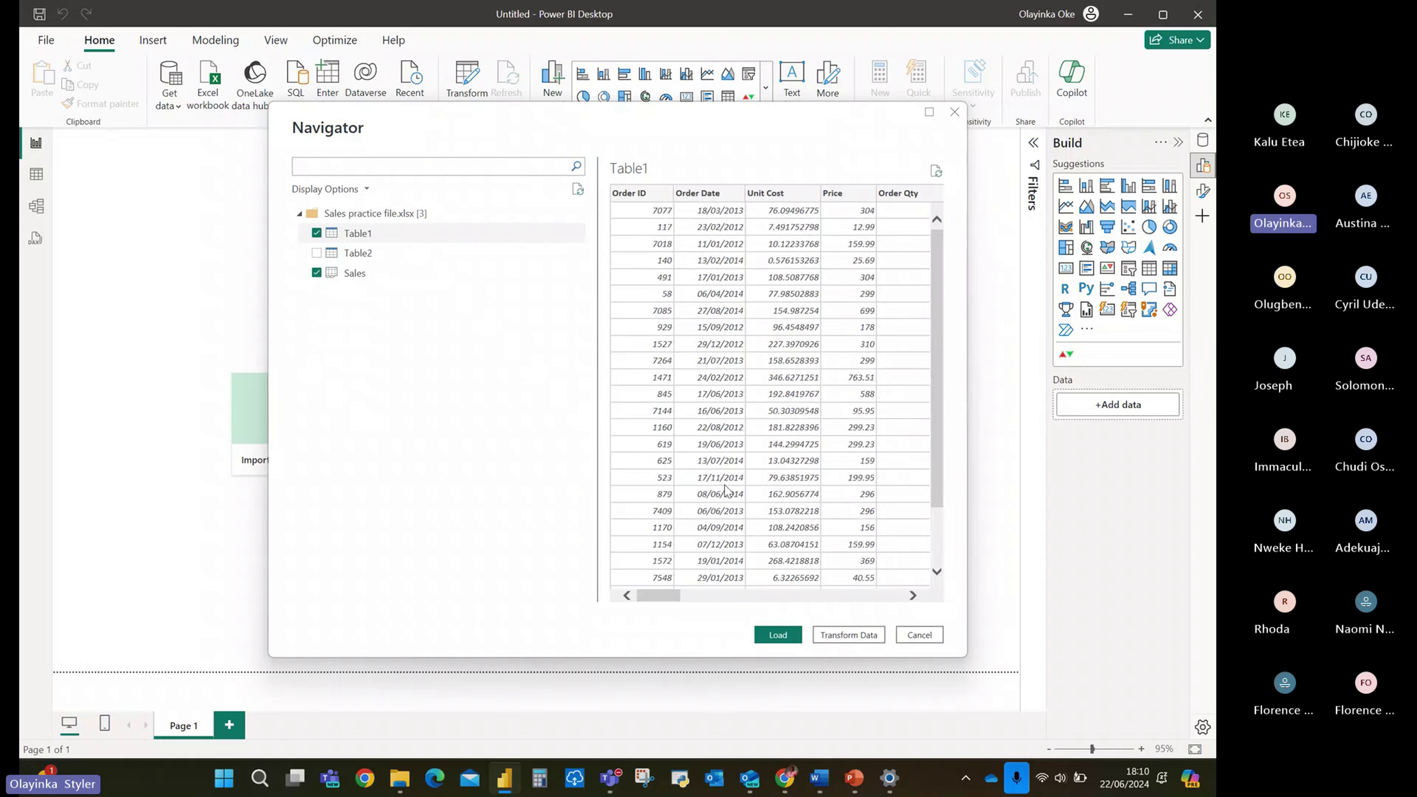
left_click(853, 638)
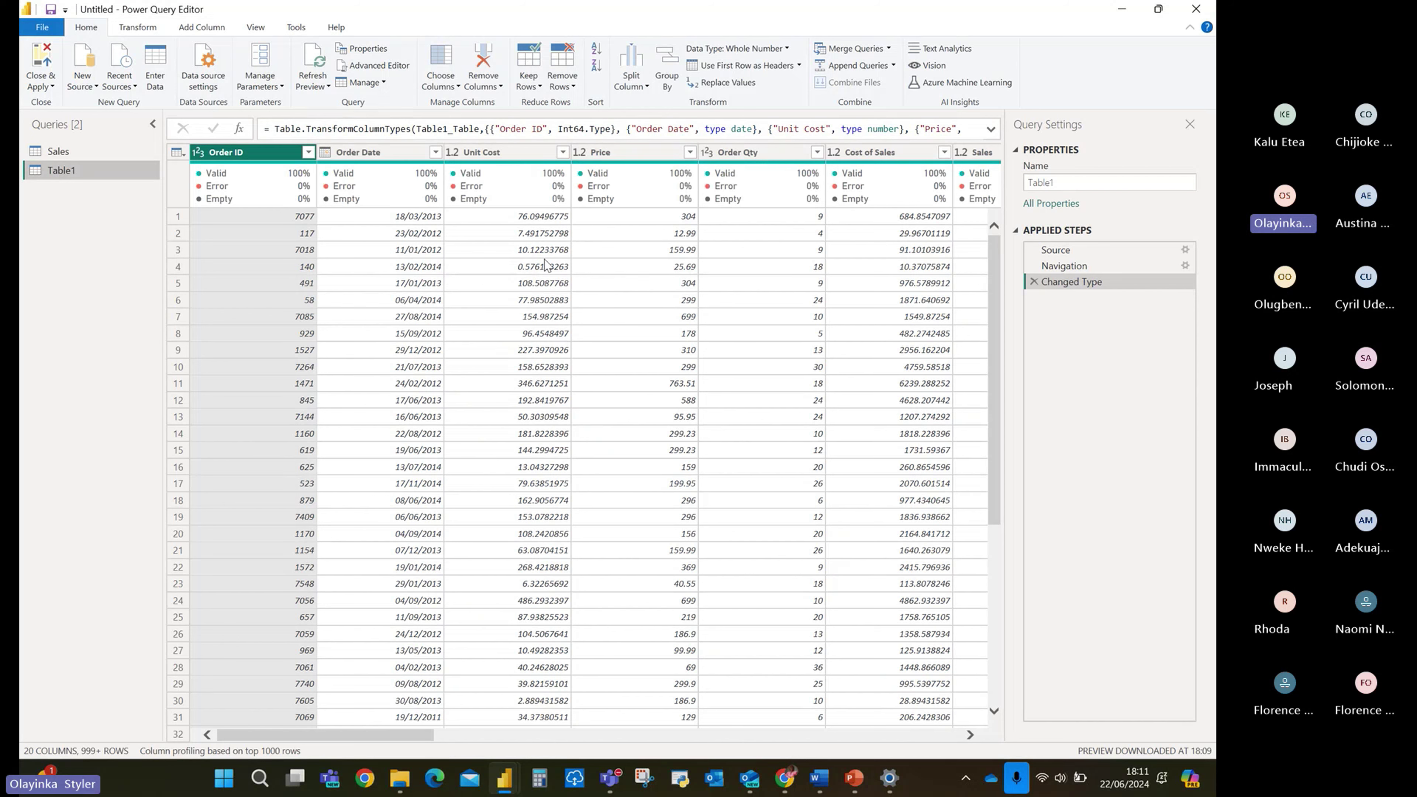
Compare the columns of the Table1 query with those of the Sales query.
scroll(547, 265, "right", 5)
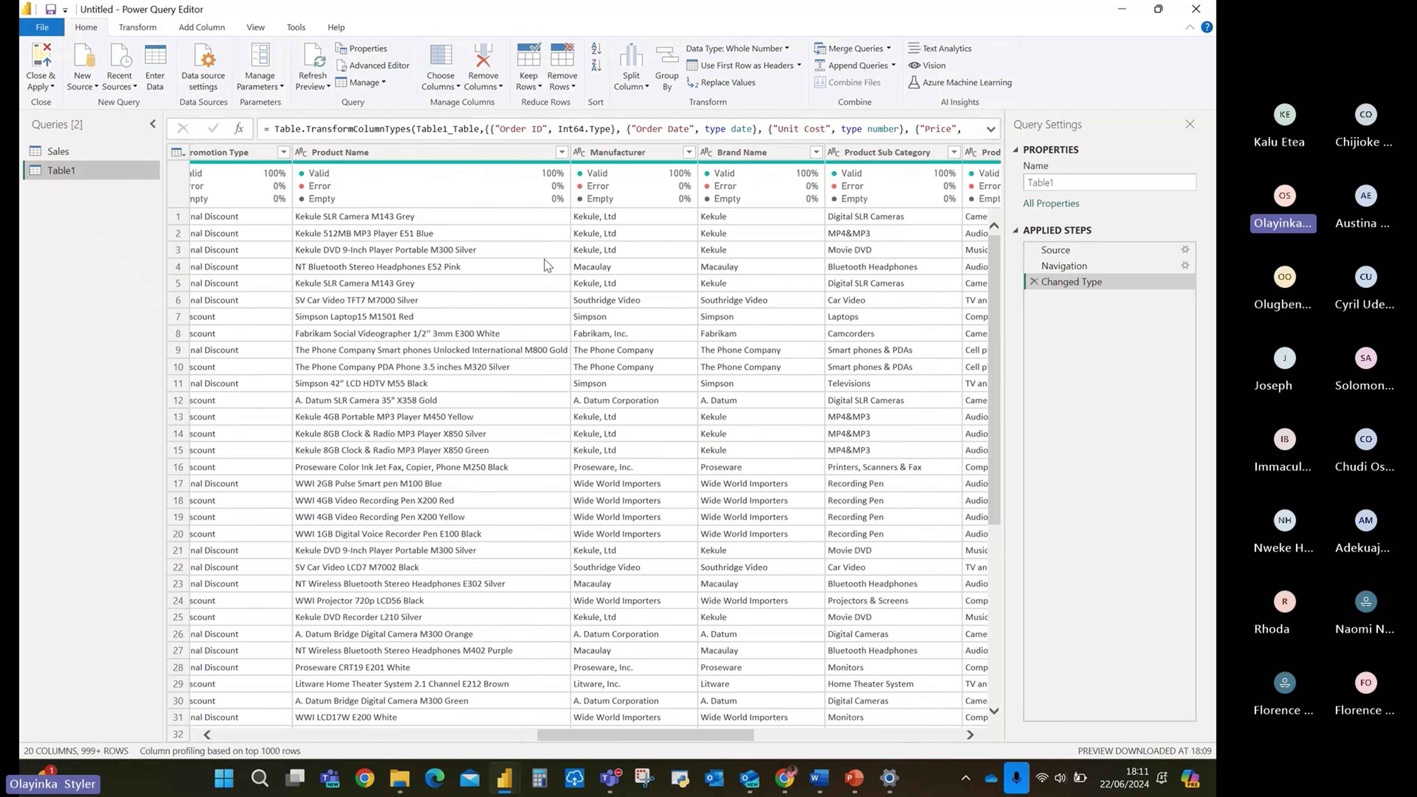
scroll(753, 263, "right", 5)
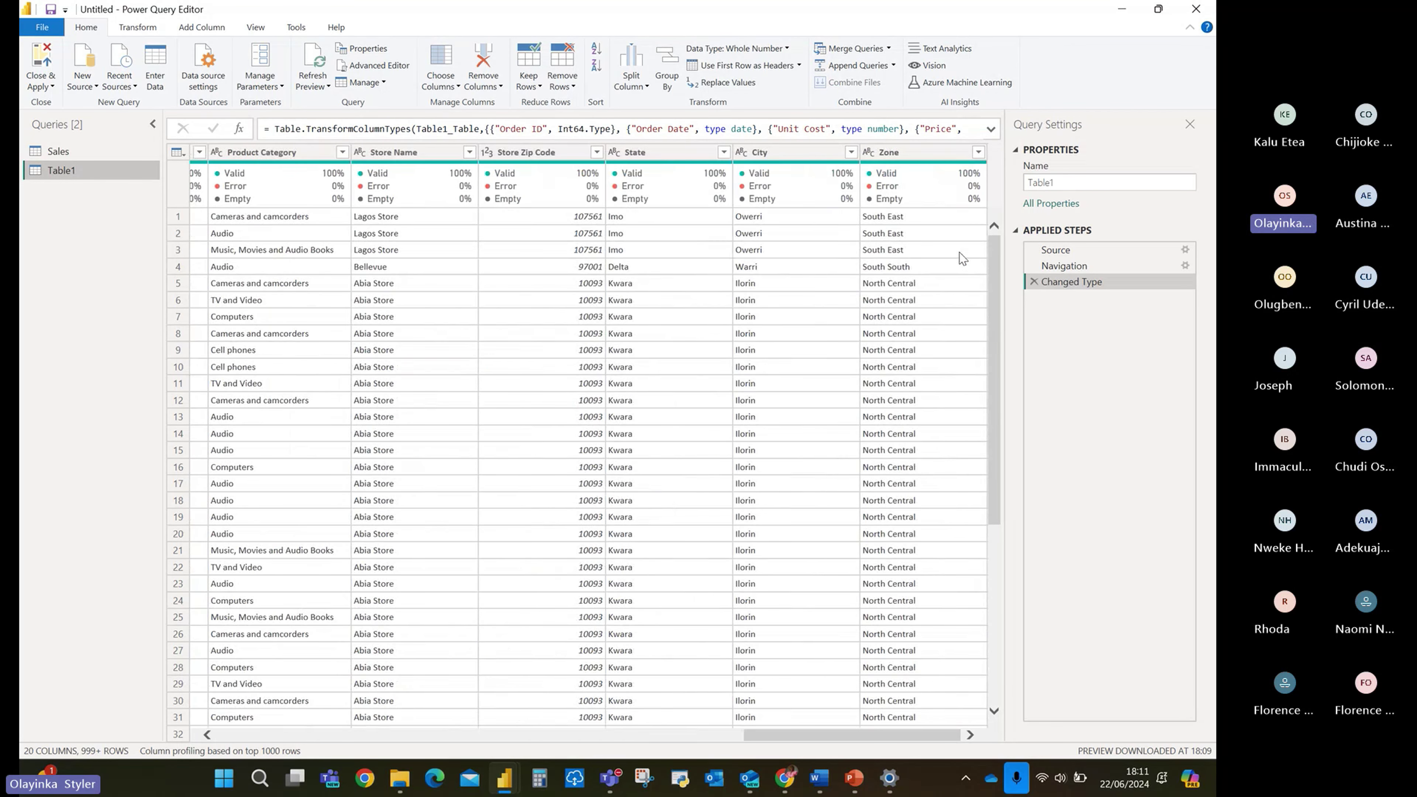
scroll(961, 258, "left", 15)
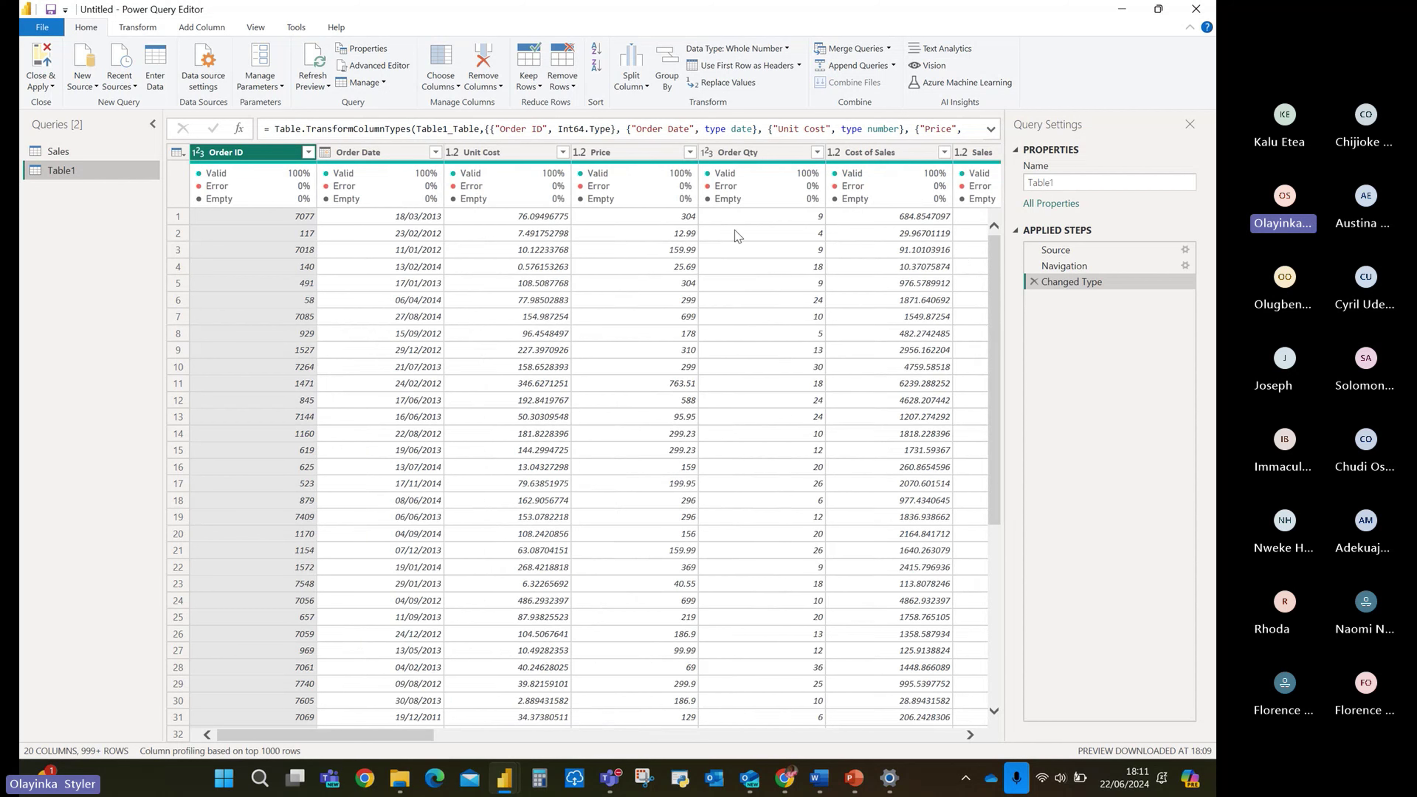
left_click(58, 151)
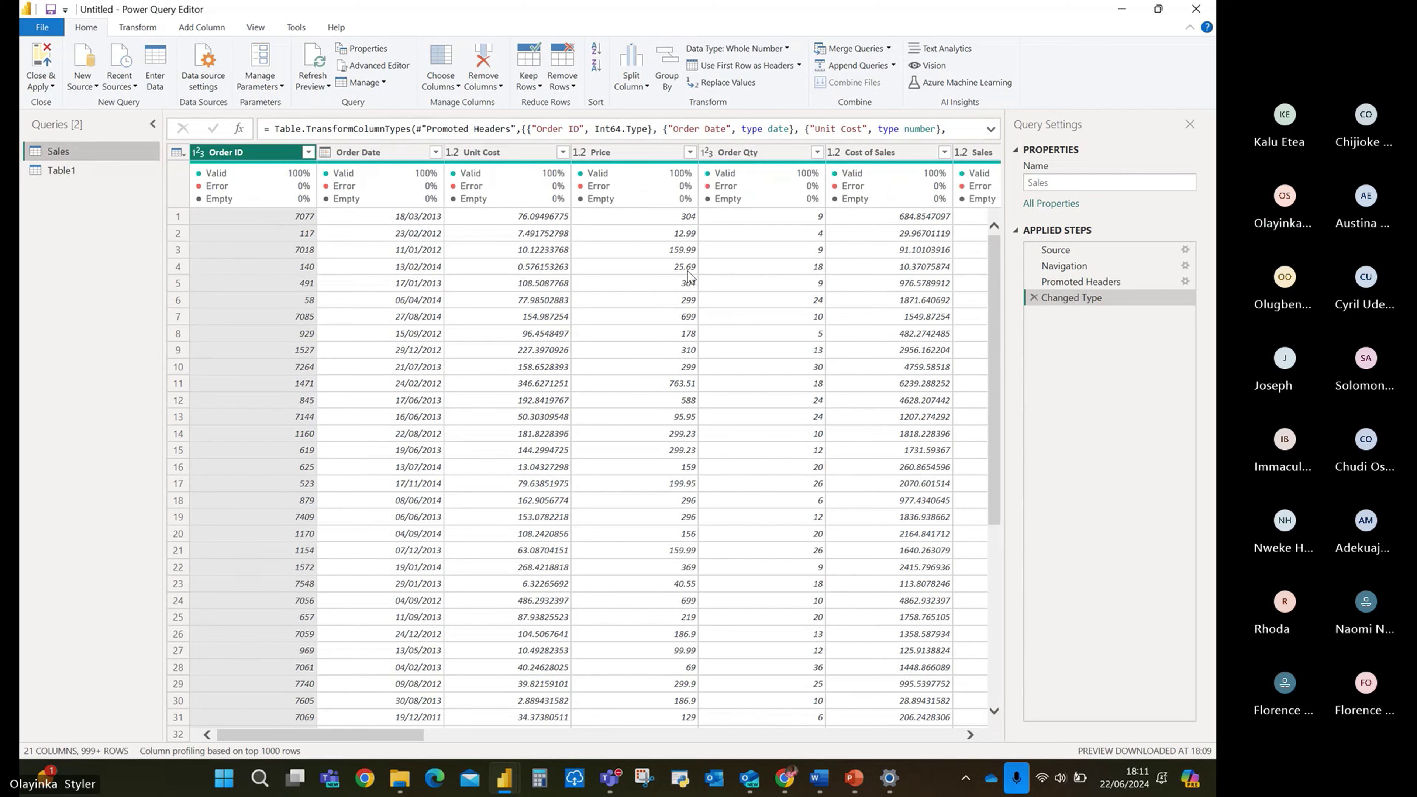
scroll(691, 276, "right", 10)
left_click(67, 182)
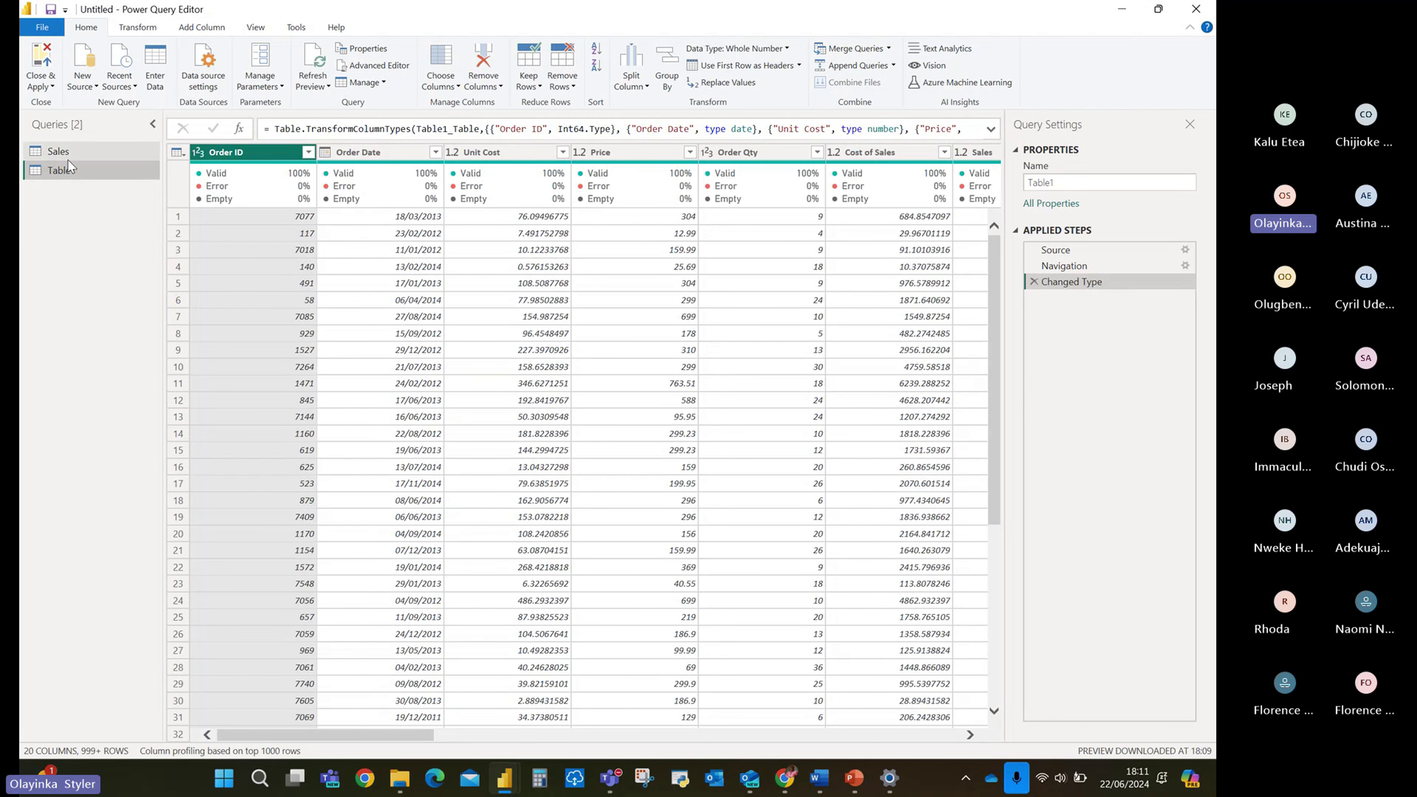
left_click(68, 159)
Delete the Table1 query and confirm the deletion.
left_click(77, 172)
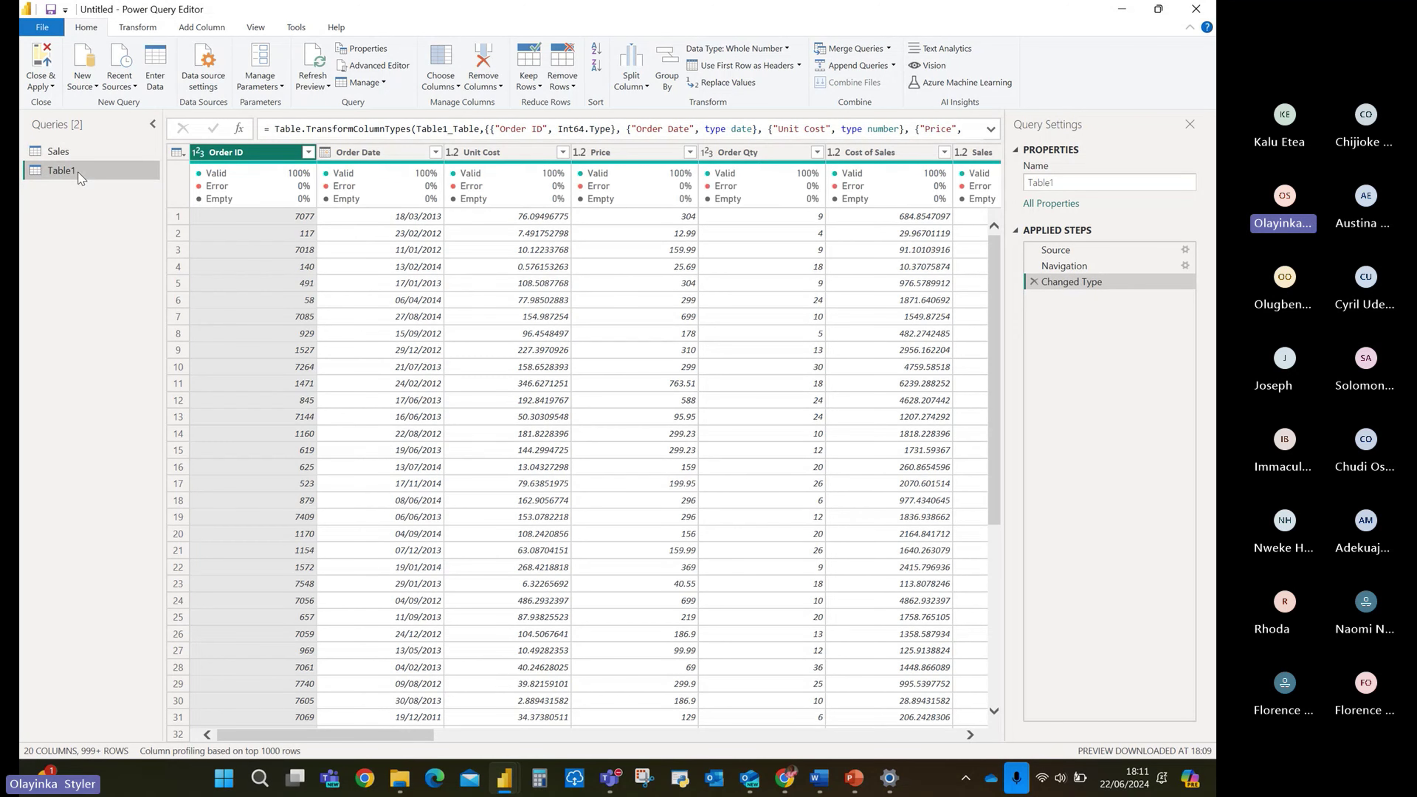
right_click(78, 172)
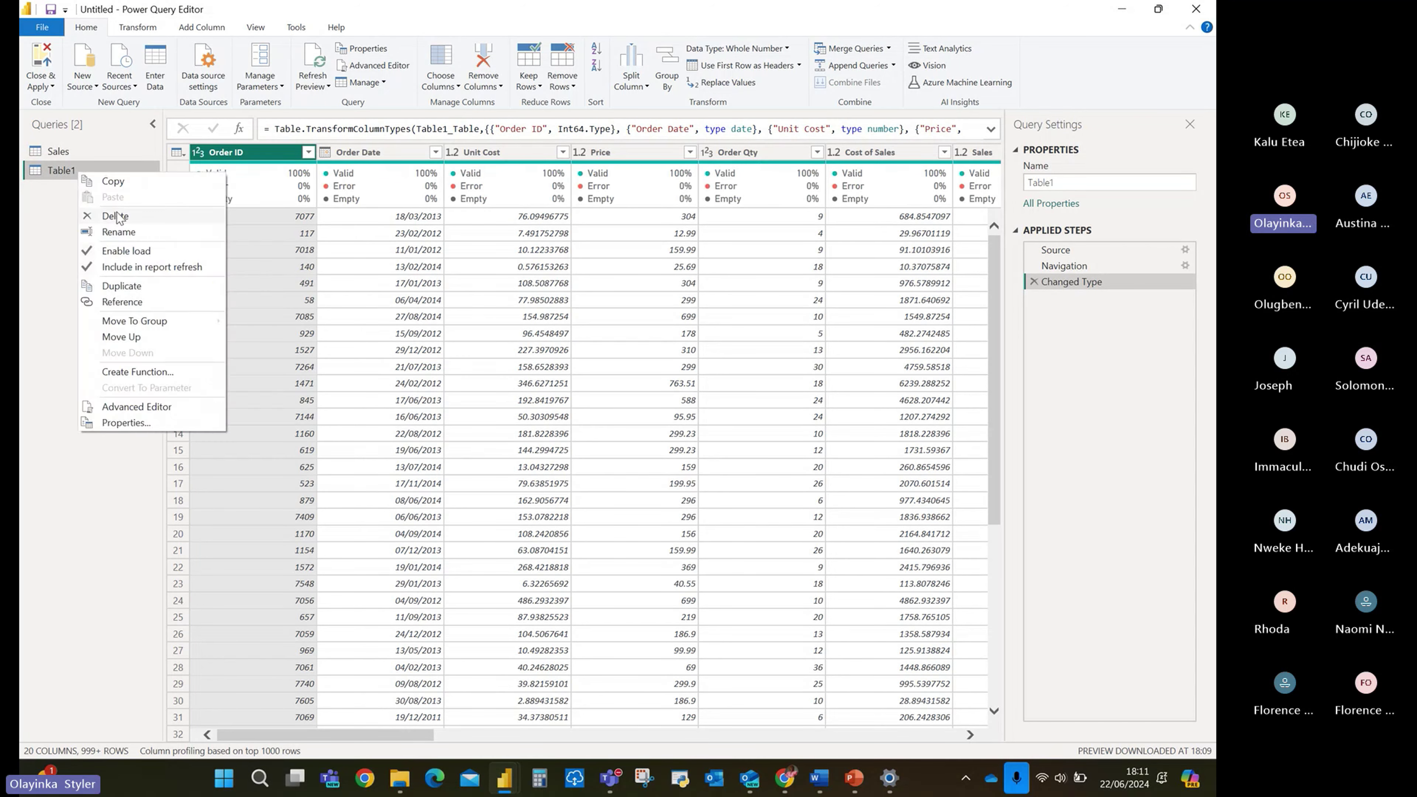
left_click(114, 216)
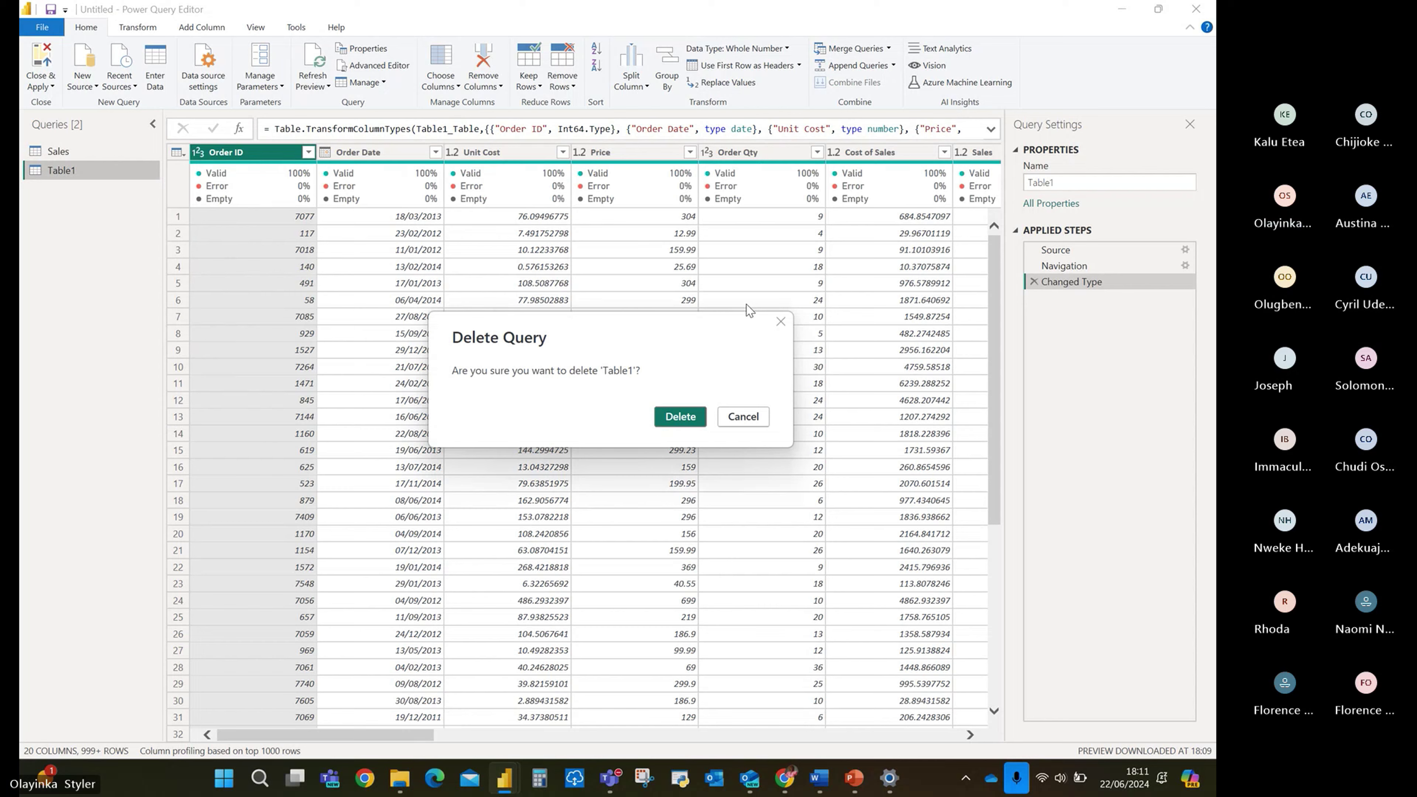
left_click(672, 418)
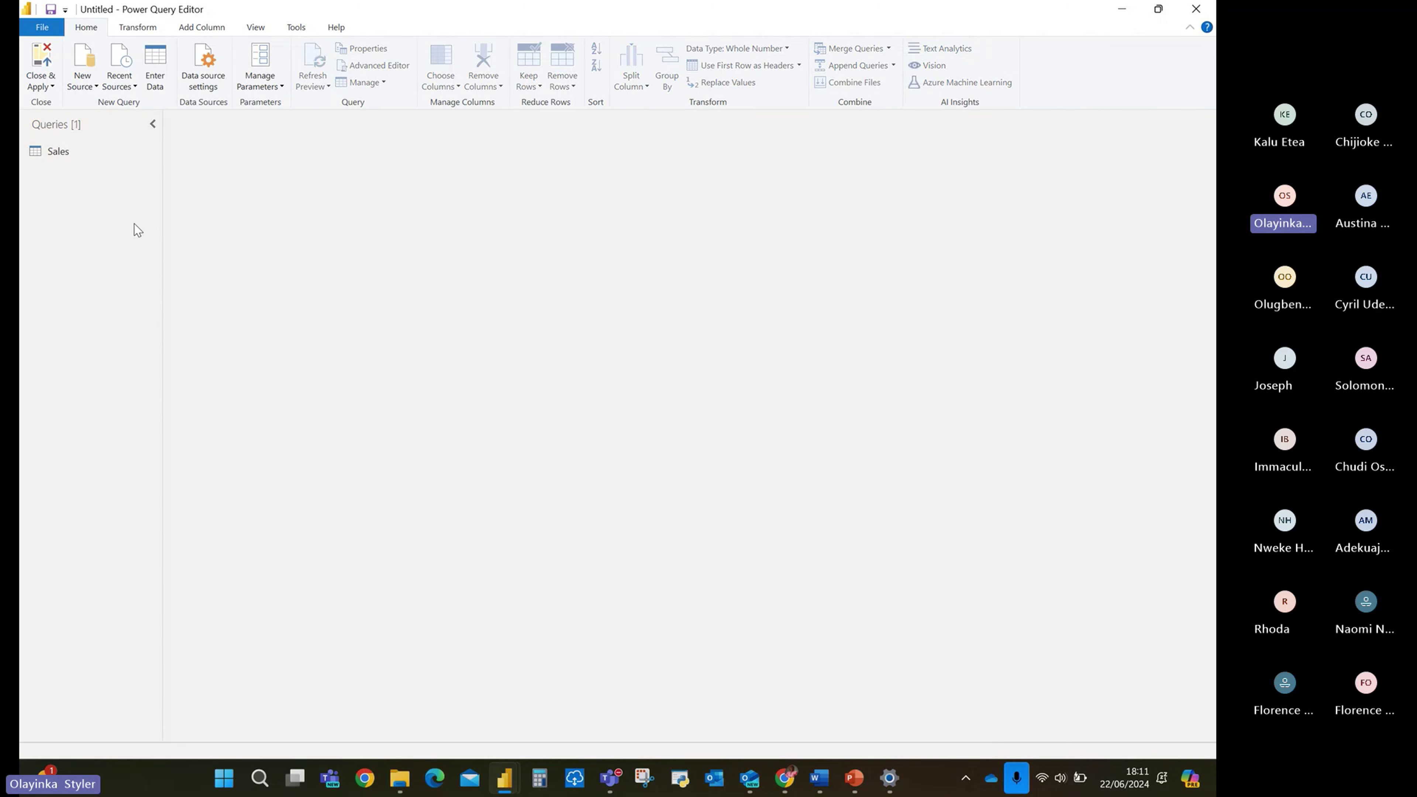
Review the columns of the Sales query, then close Power Query Editor and apply the changes to the report.
left_click(52, 151)
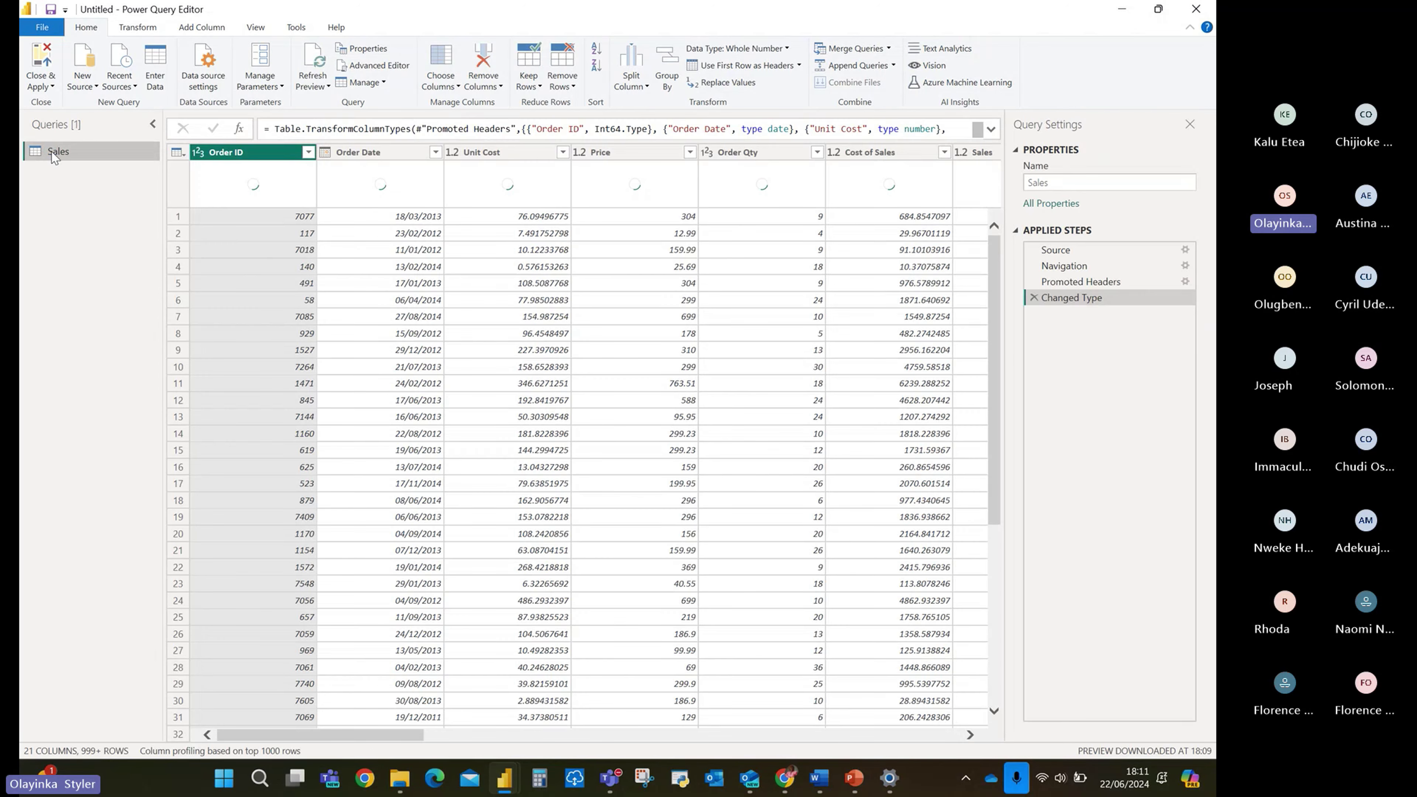
scroll(904, 279, "right", 10)
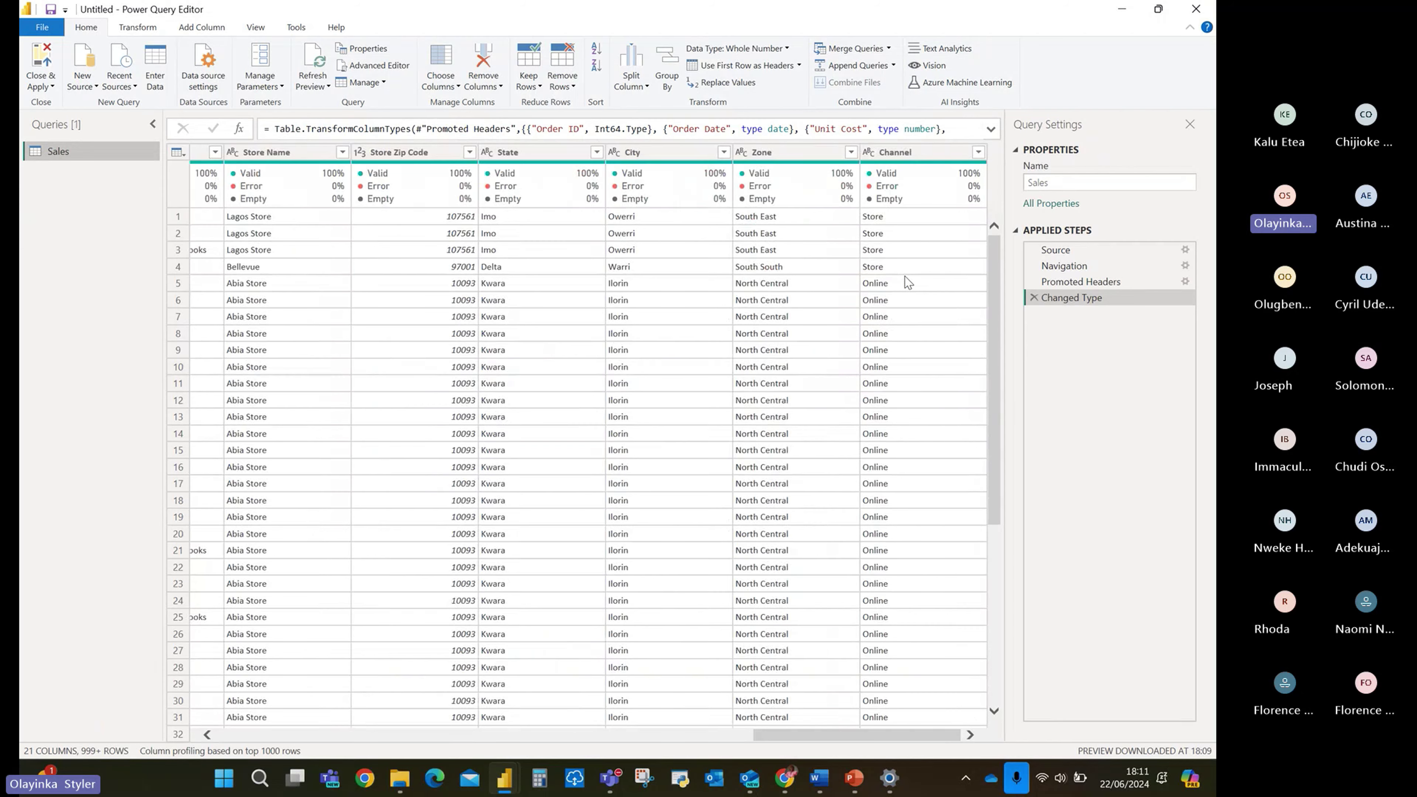
scroll(907, 282, "left", 10)
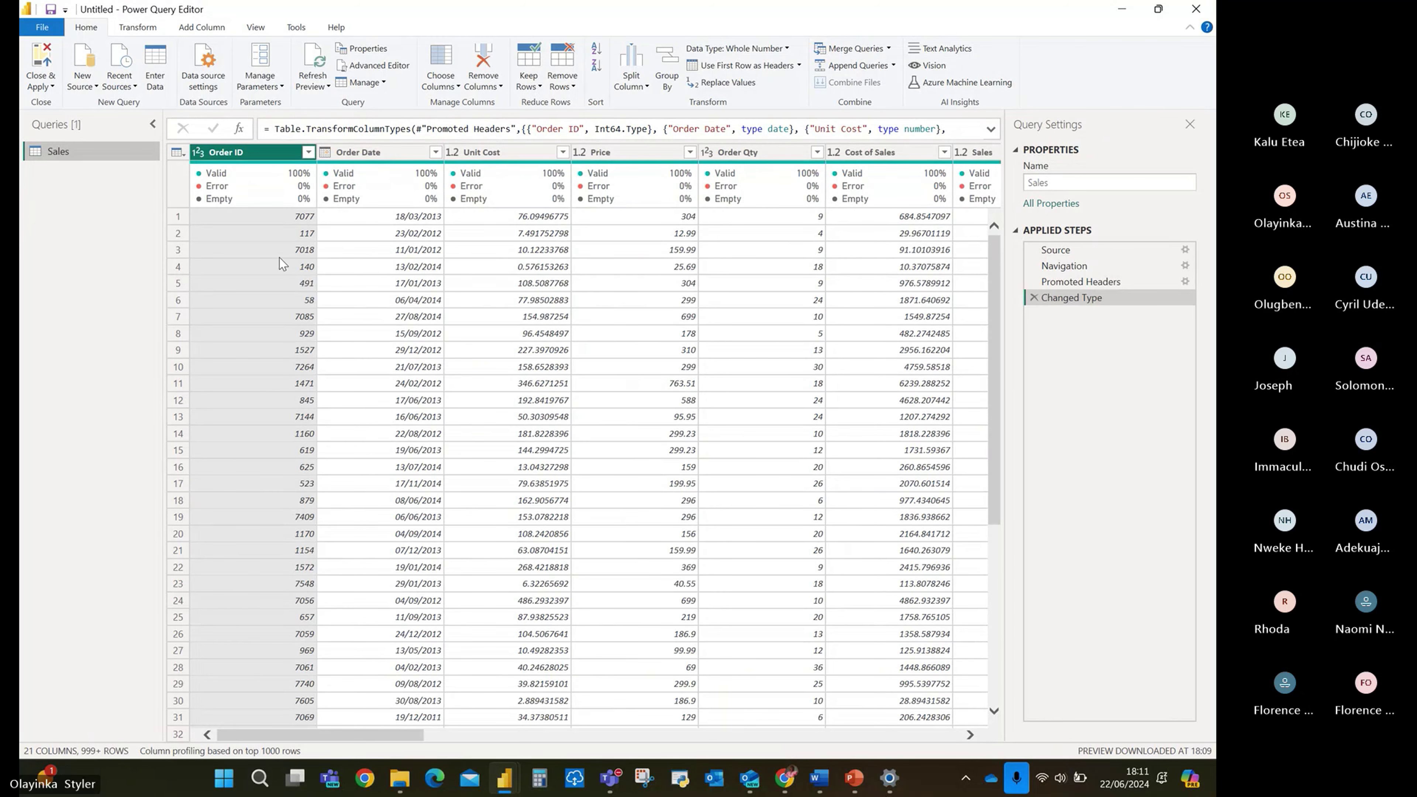
mouse_move(689, 200)
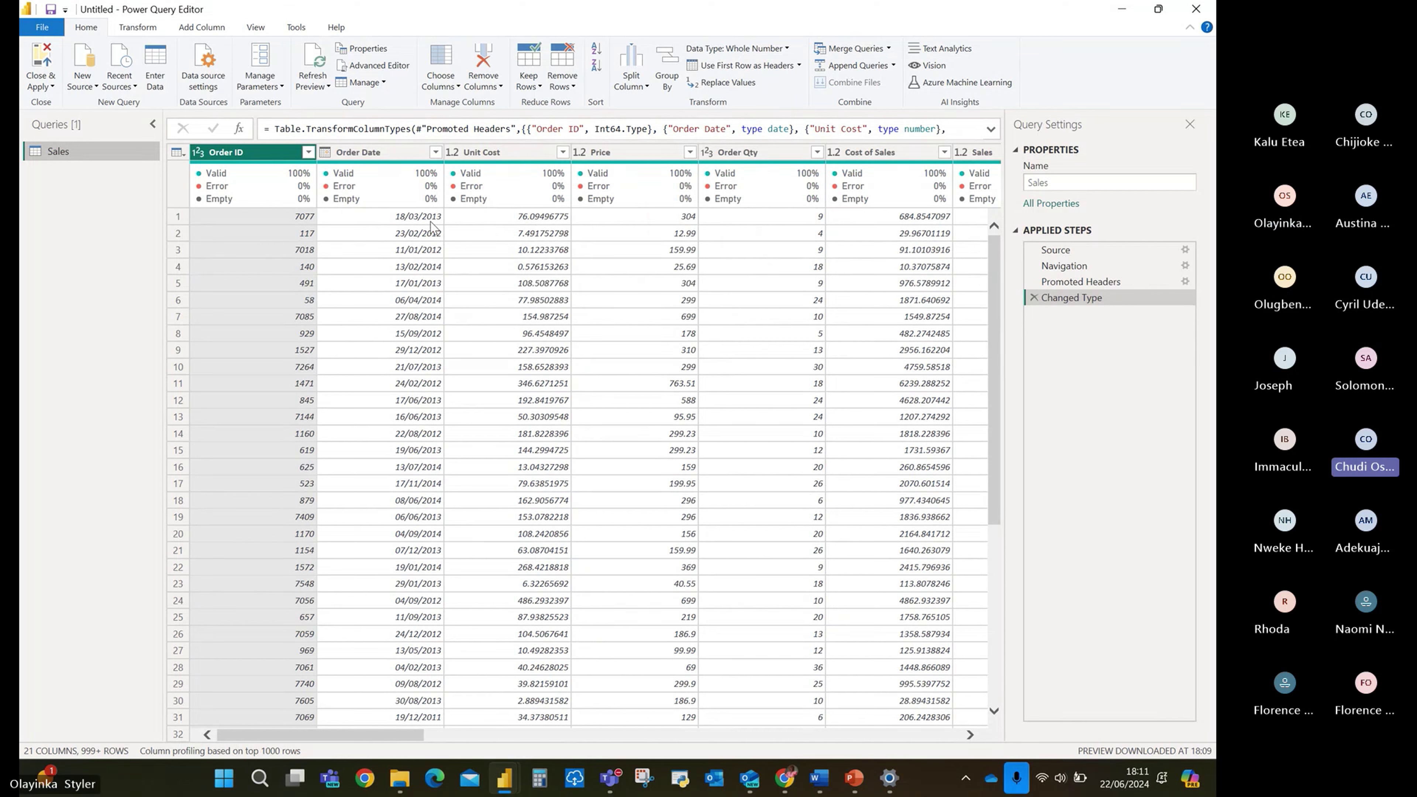
left_click(50, 88)
left_click(66, 102)
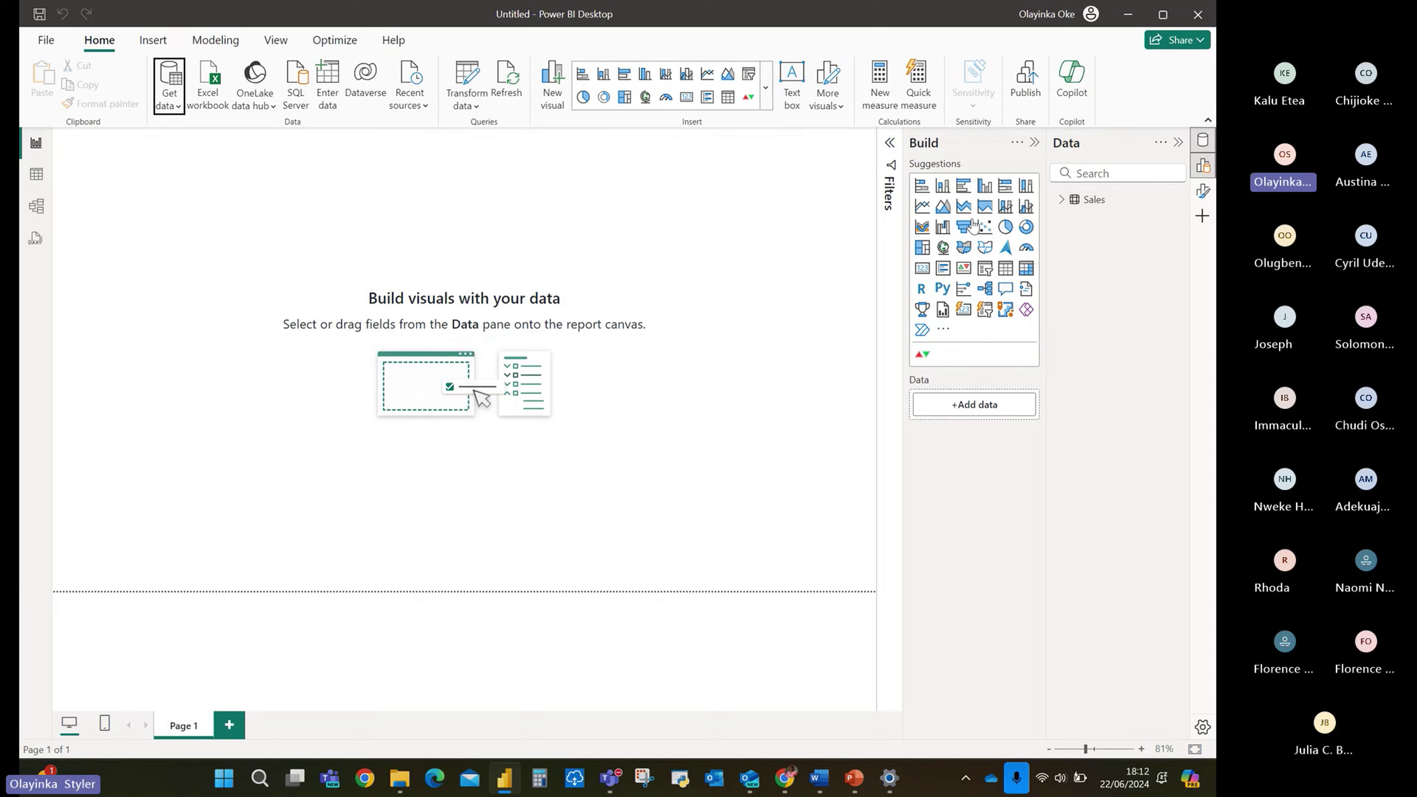
Expand the Sales table's fields and insert a clustered bar chart, enlarged and placed in the lower left of the report page.
left_click(1063, 200)
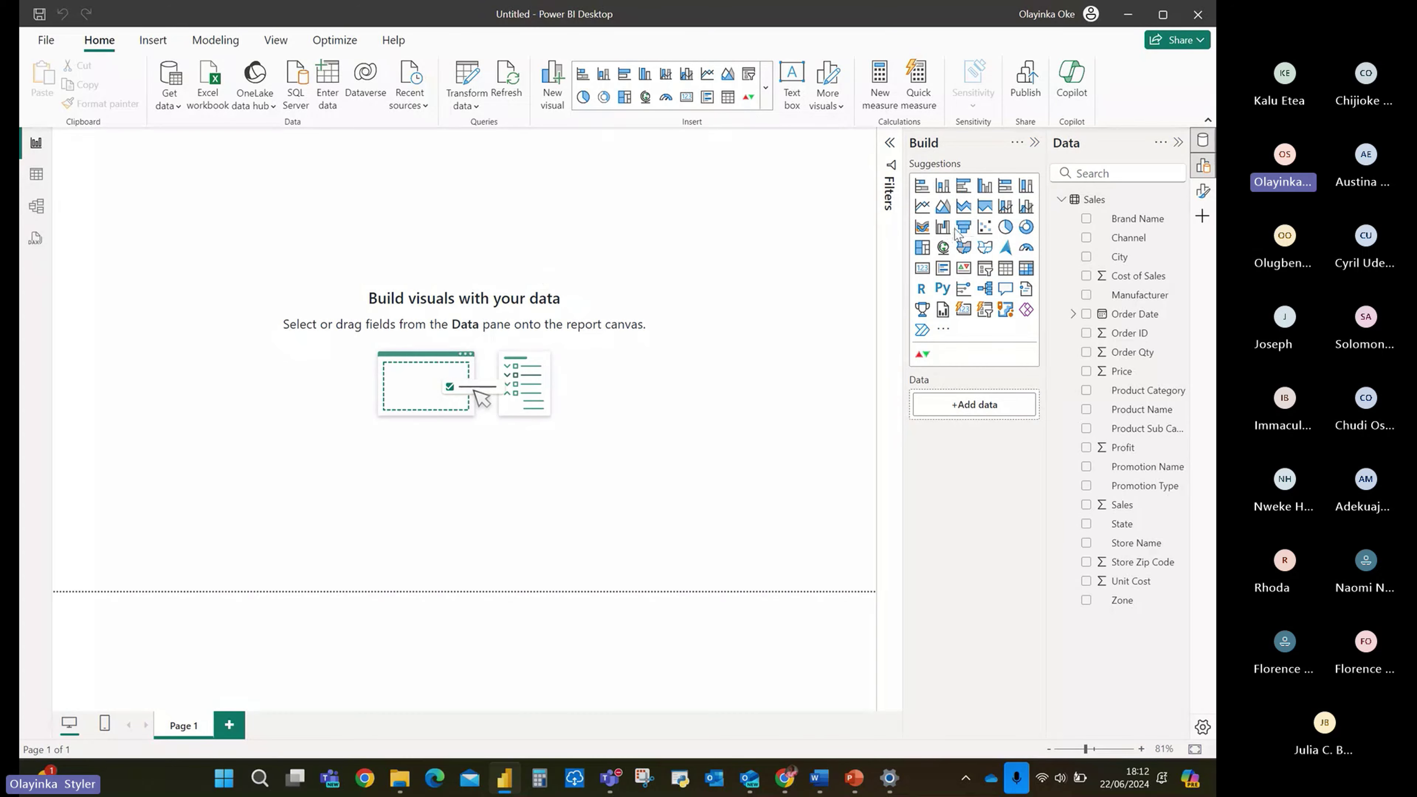
left_click(963, 189)
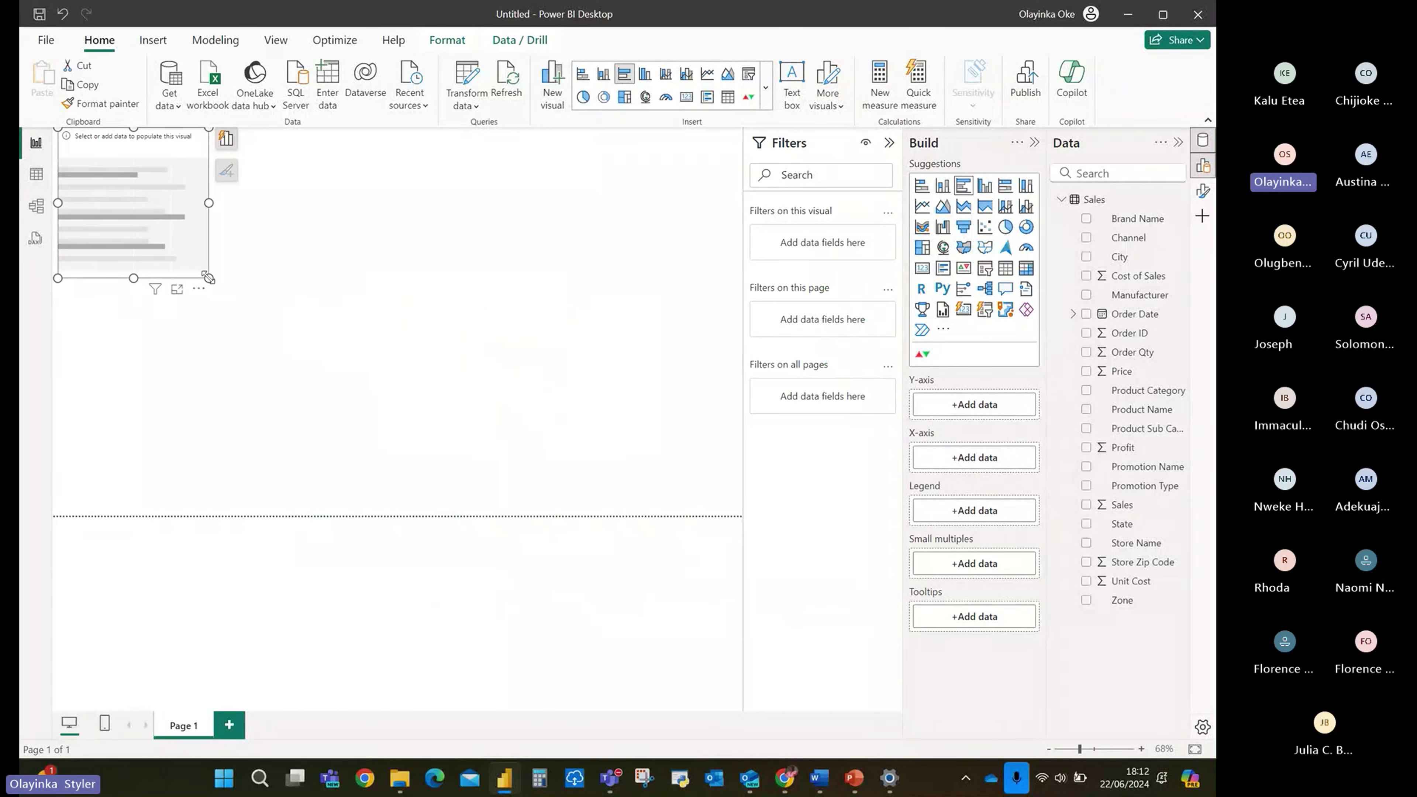
left_click_drag(207, 278, 346, 394)
left_click_drag(300, 151, 307, 259)
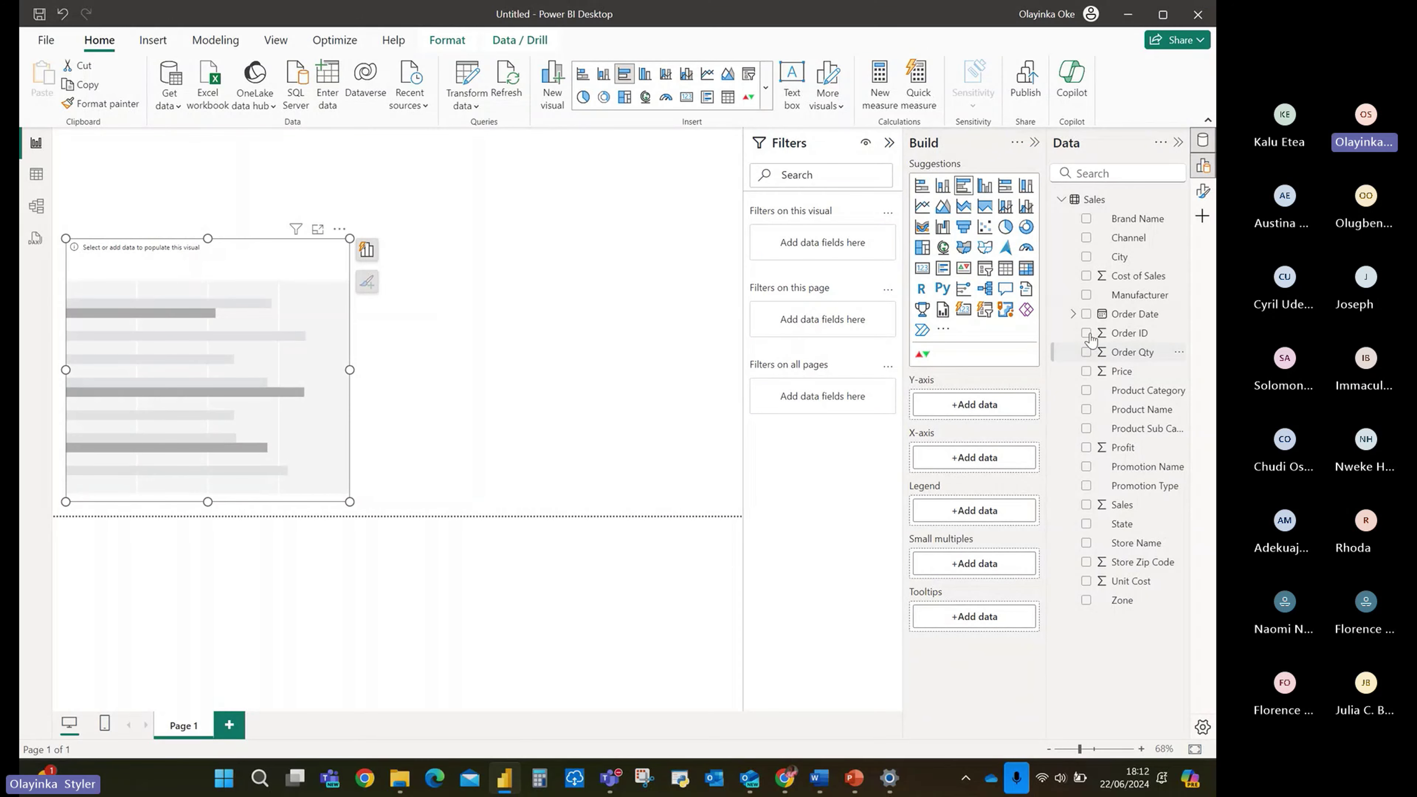
Populate the bar chart with Channel on the Y-axis and the sum of Order Qty on the X-axis.
left_click(1092, 351)
left_click(1086, 238)
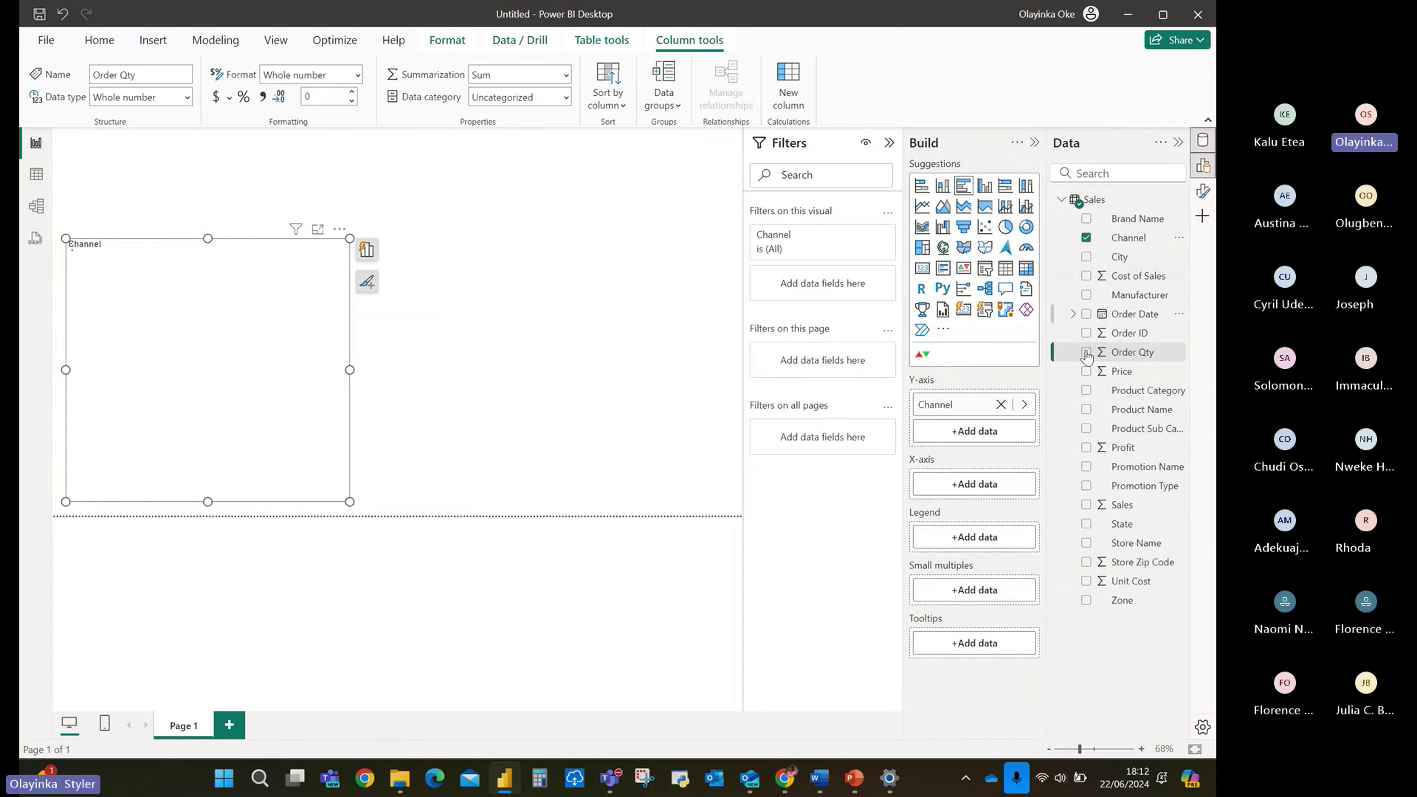
left_click(1086, 352)
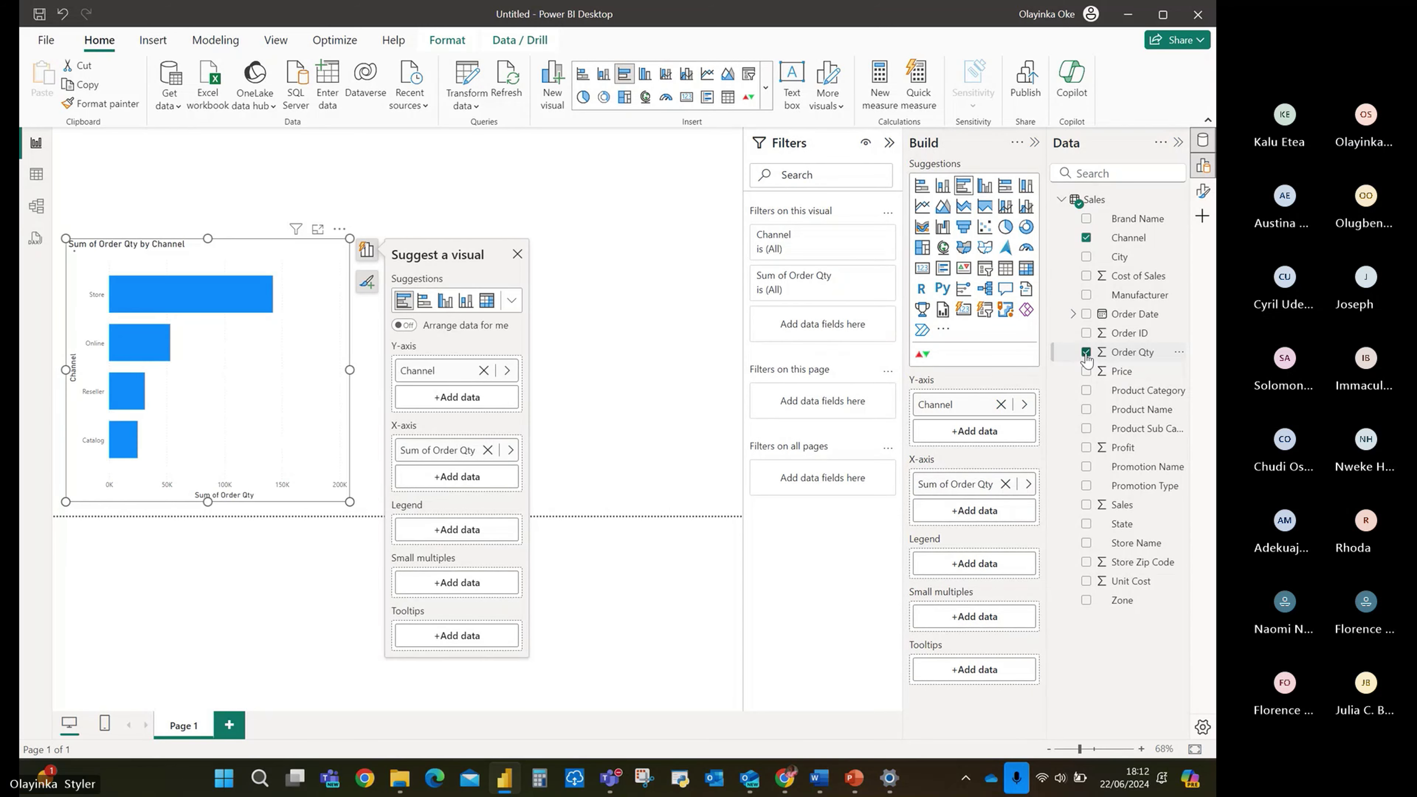
Insert a separate line chart and place it beside the bar chart on the right side of the page.
left_click(635, 307)
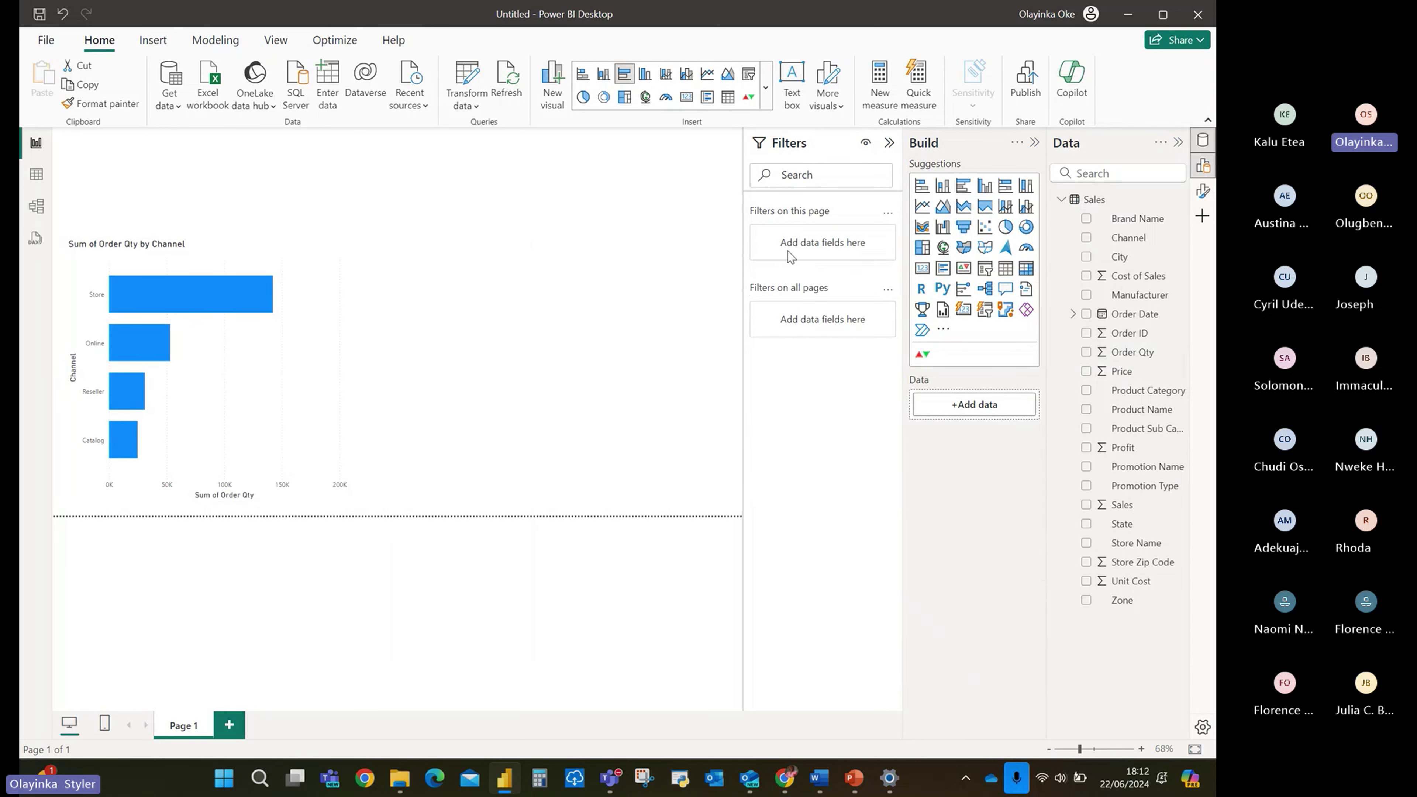
left_click(923, 206)
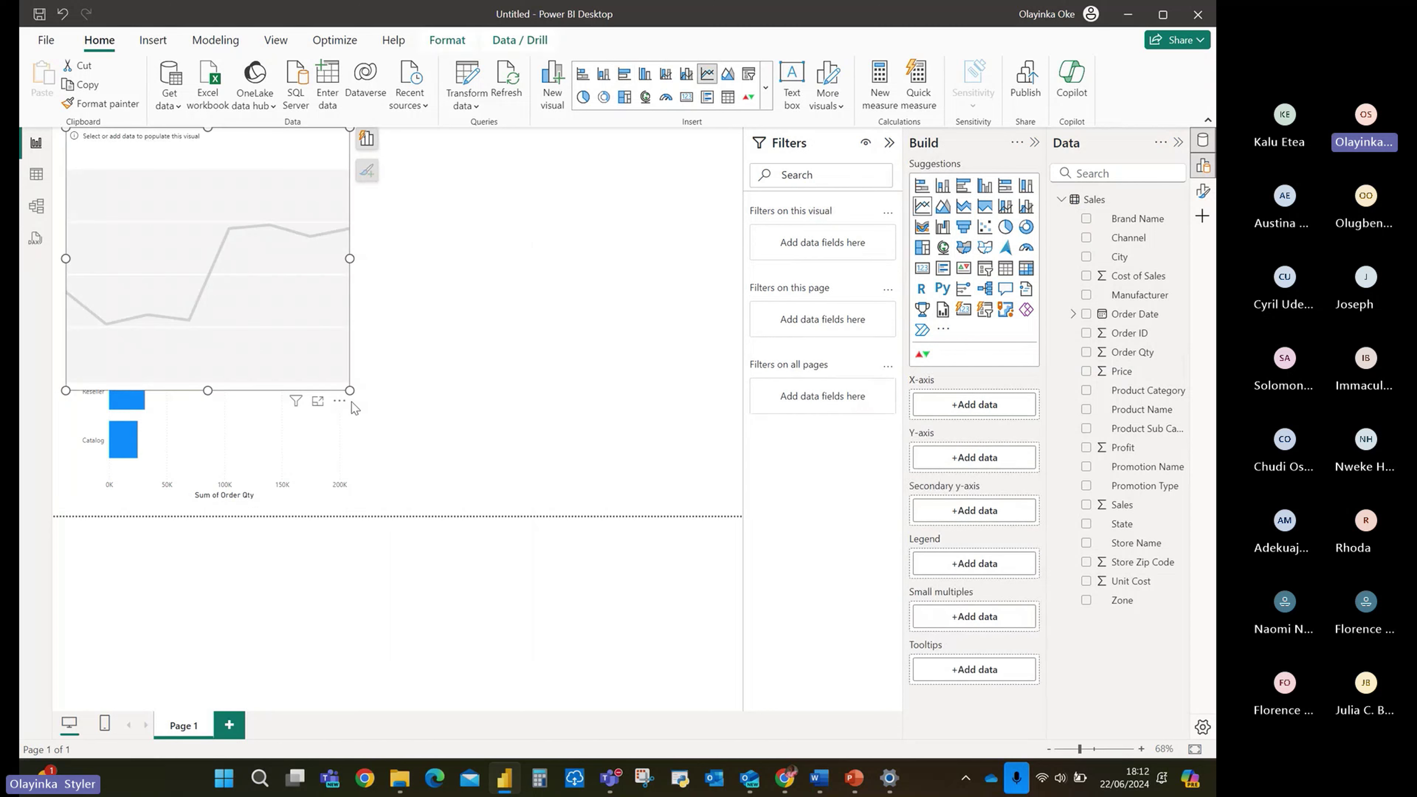
left_click_drag(266, 174, 646, 265)
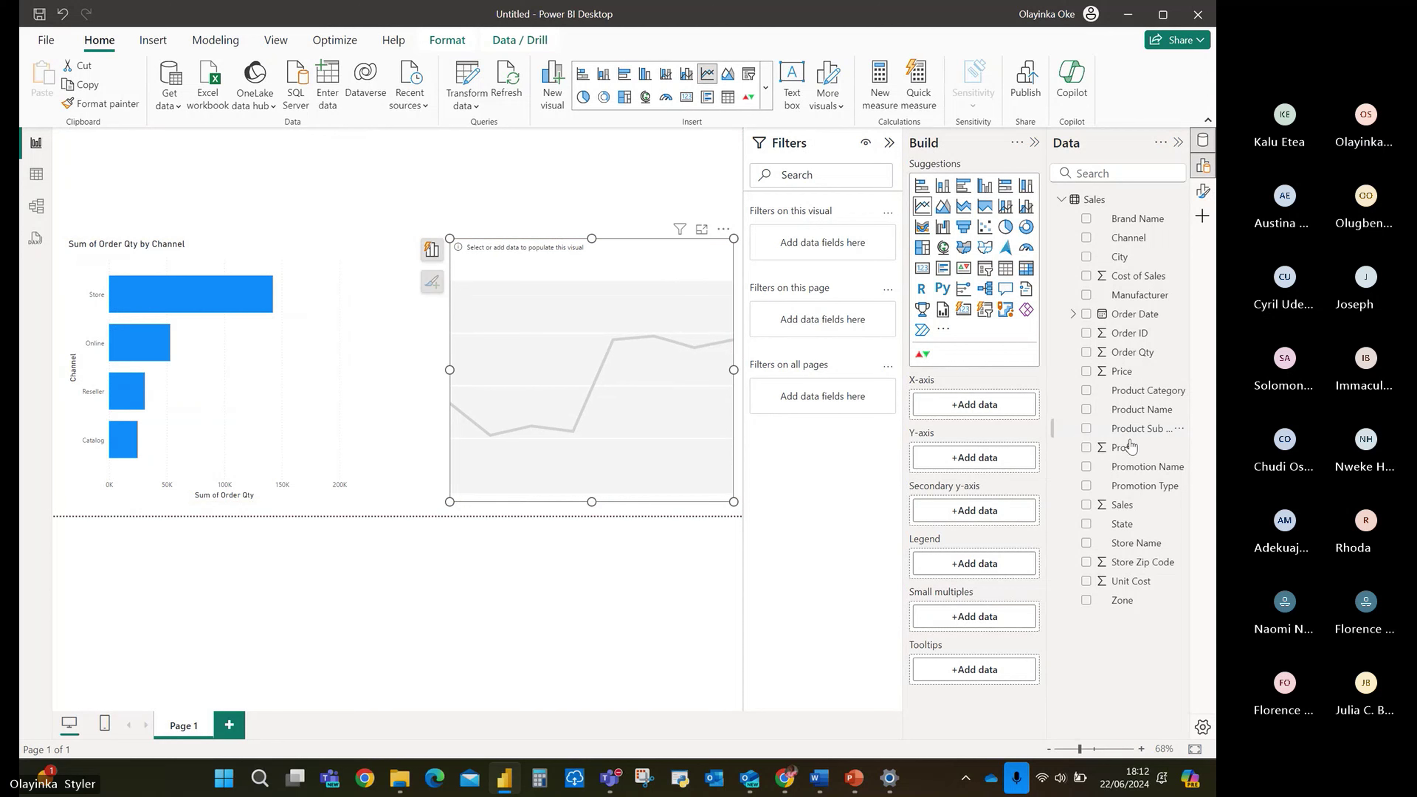
Populate the line chart with the sum of Sales on the Y-axis and the Order Date Month on the X-axis.
left_click(1086, 504)
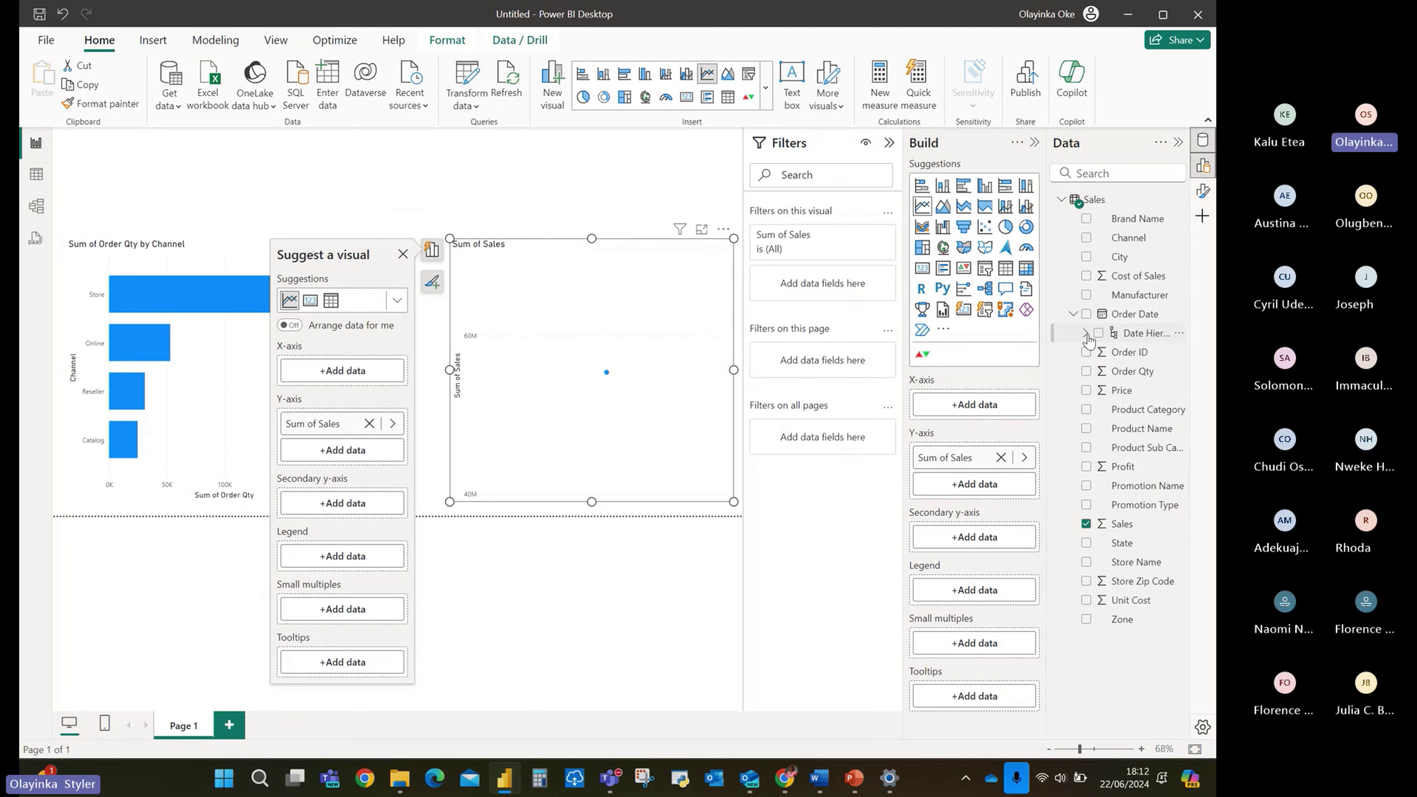
left_click(1085, 333)
left_click(1110, 390)
left_click(326, 519)
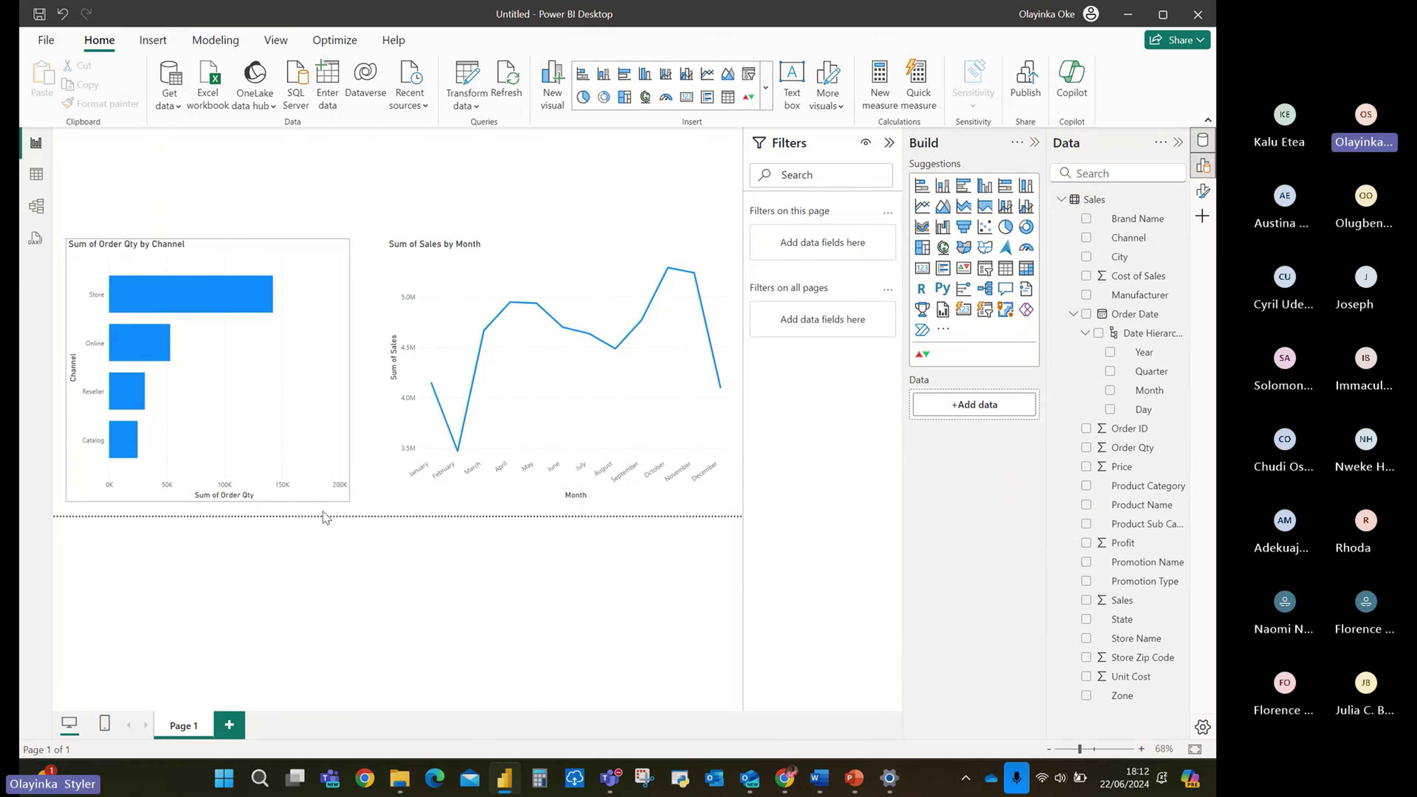
Add a second report page and build a column chart of Profit by Promotion Name on it.
left_click(236, 726)
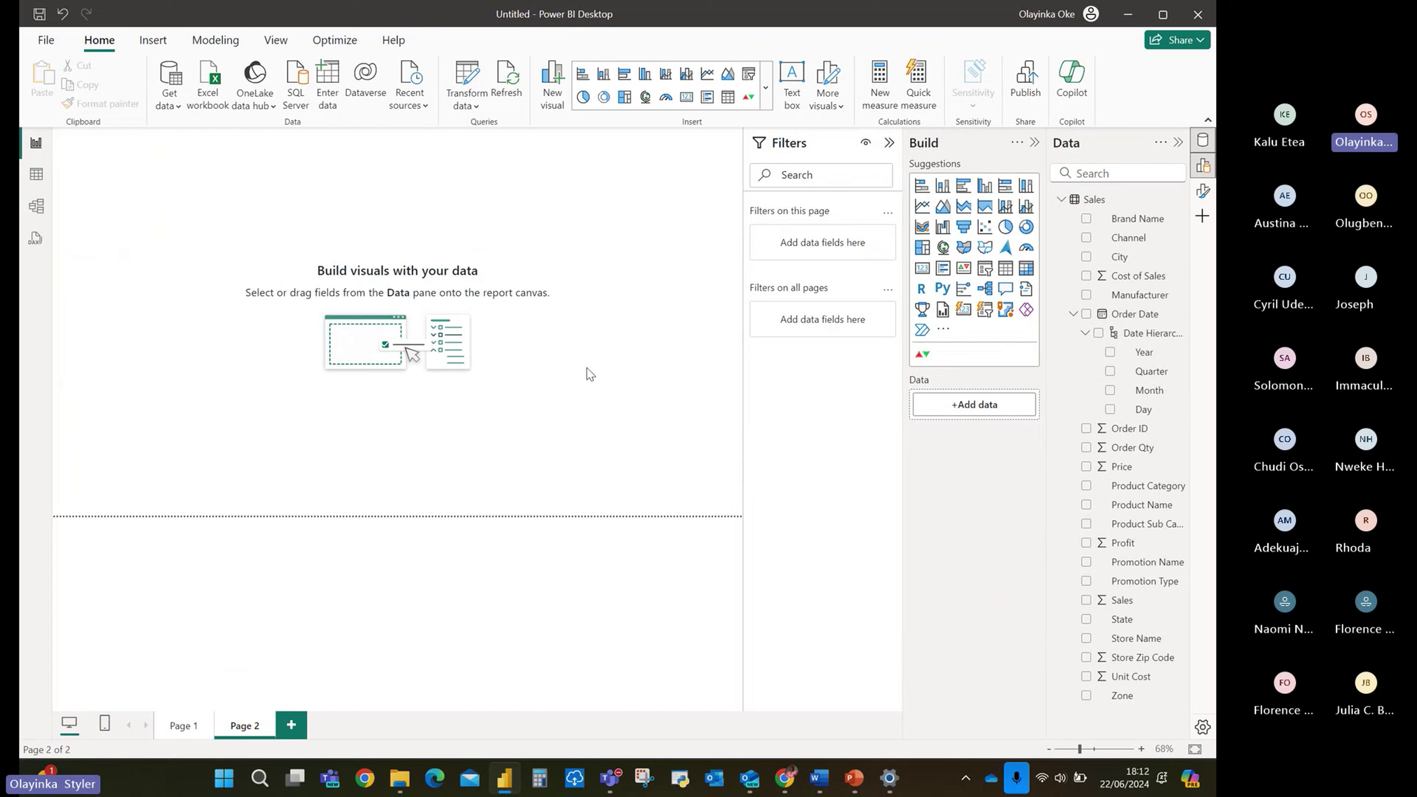
left_click(1086, 562)
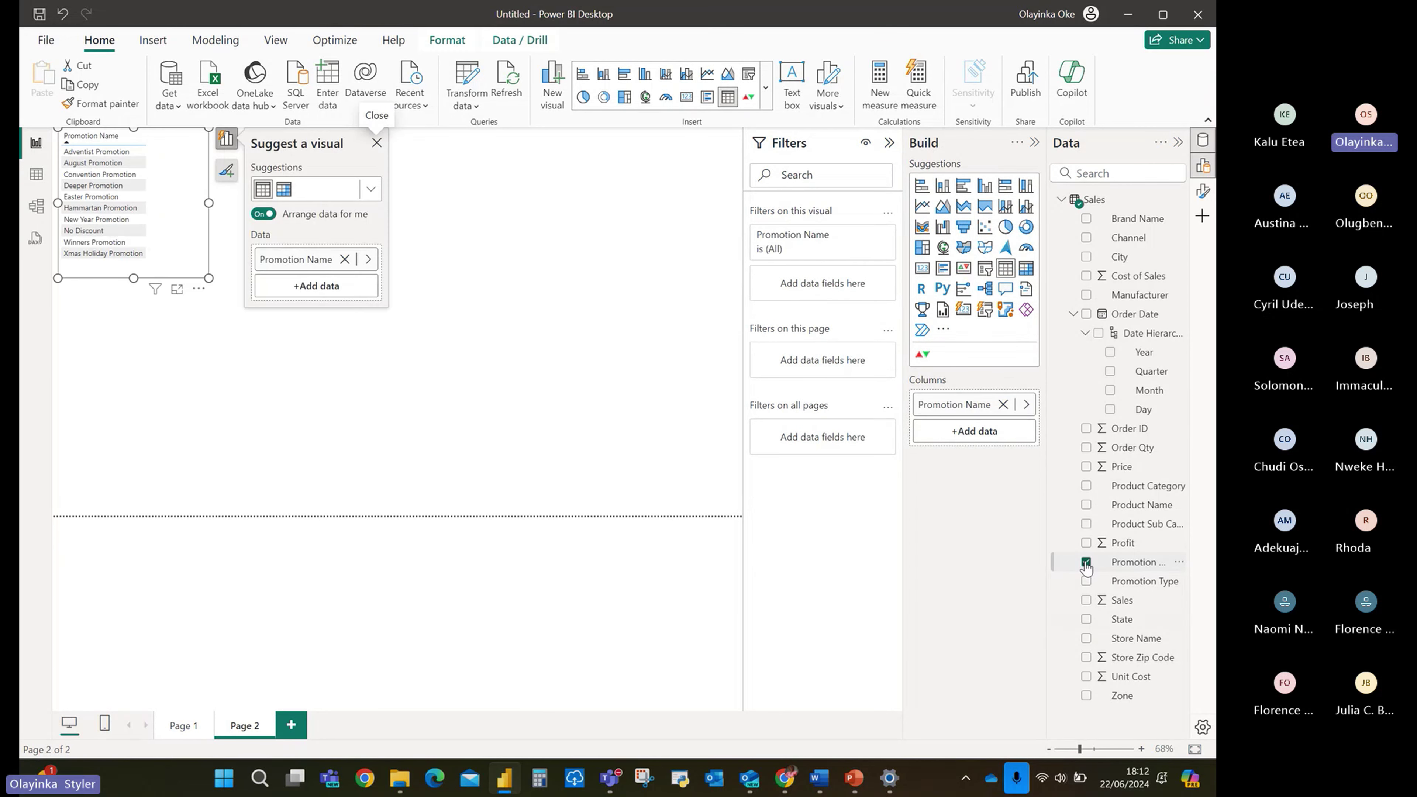
left_click(1086, 562)
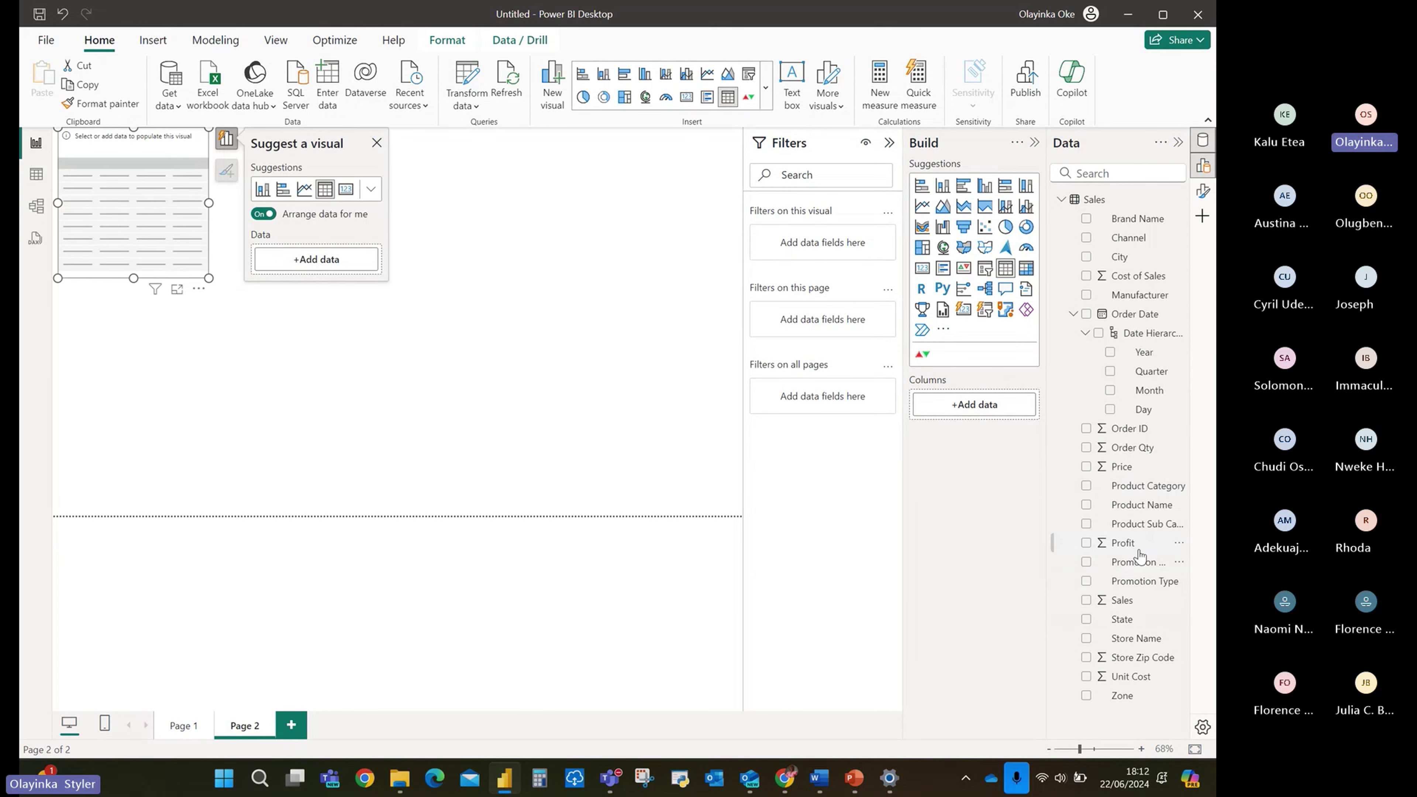
left_click(1086, 543)
left_click(1086, 562)
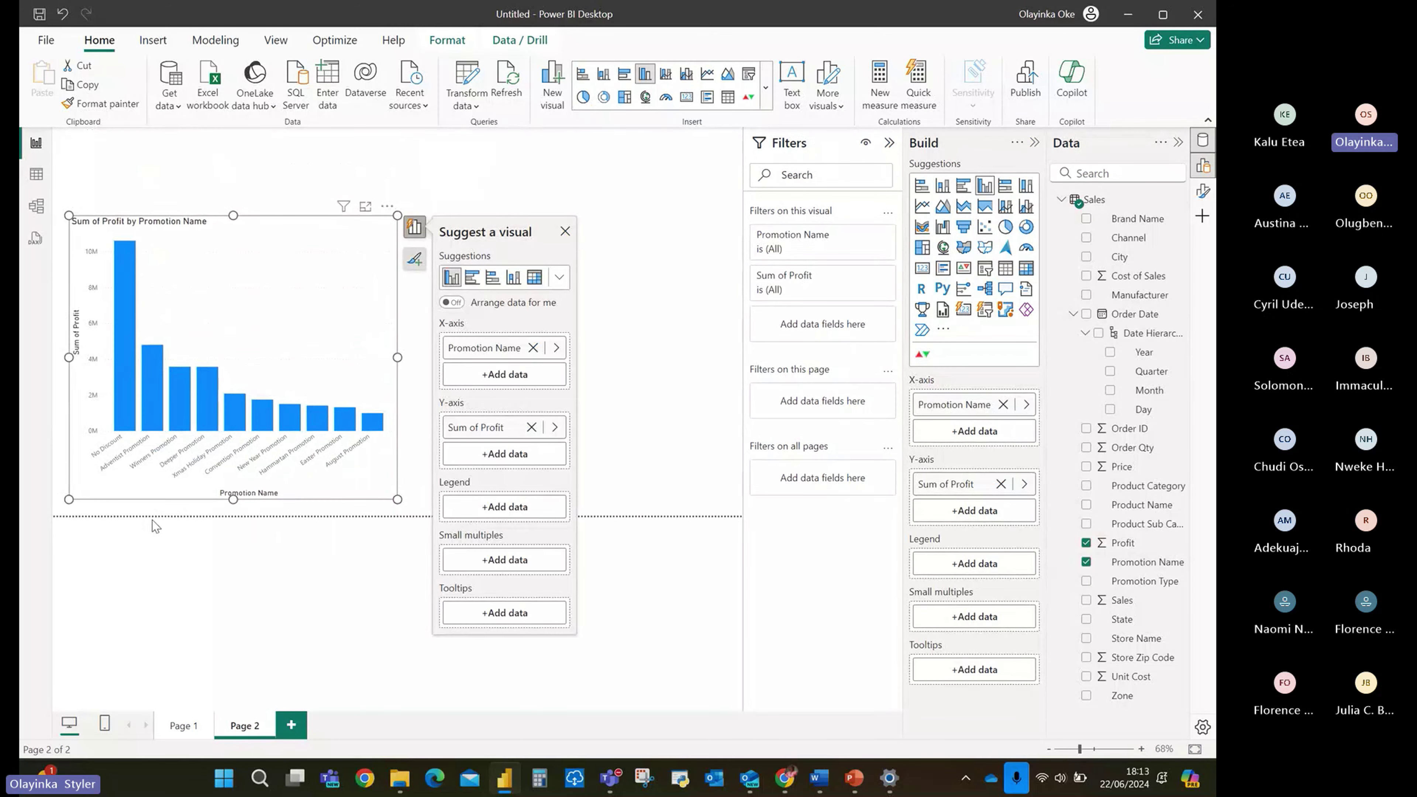
Return to Page 1 and turn on the visual border for both the line chart and the bar chart.
left_click(184, 725)
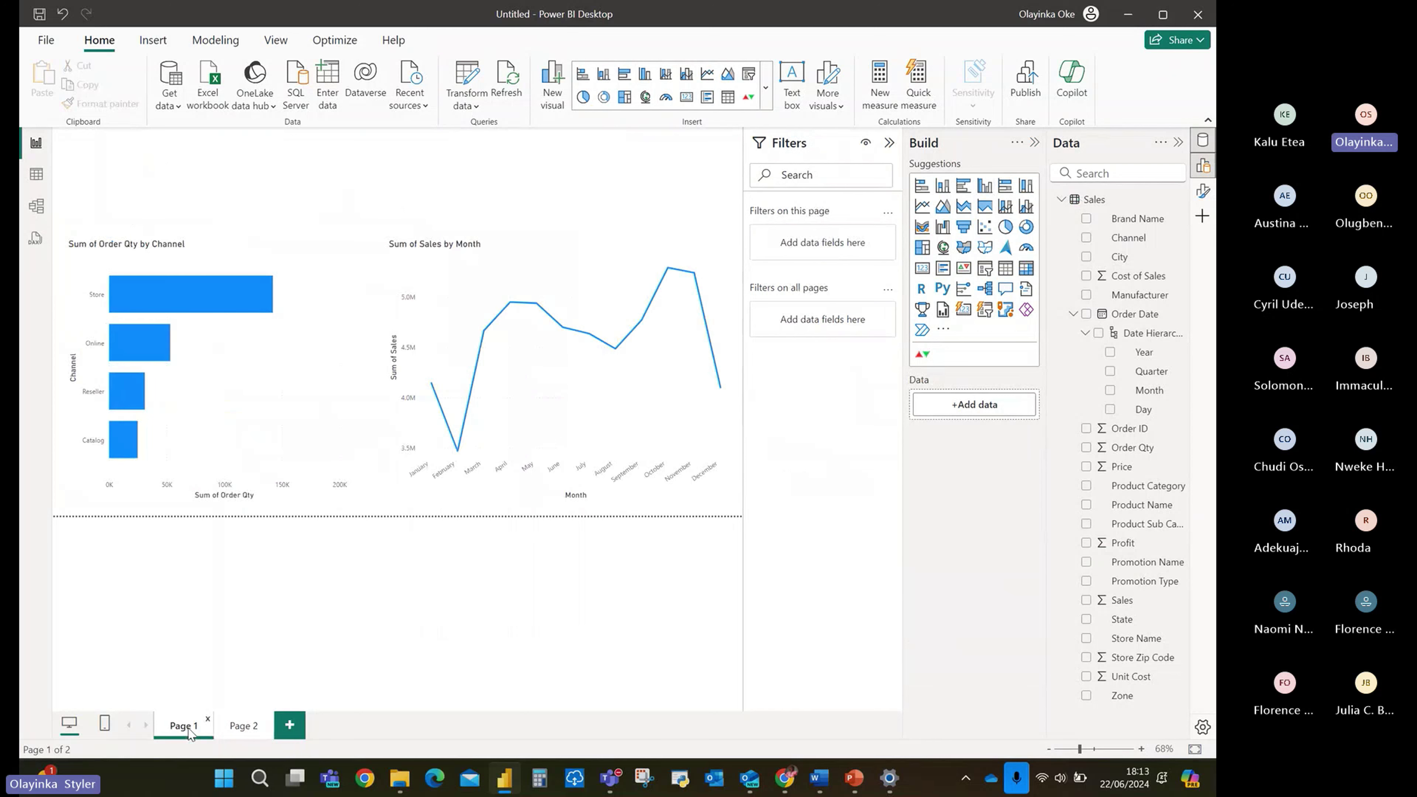
left_click(507, 277)
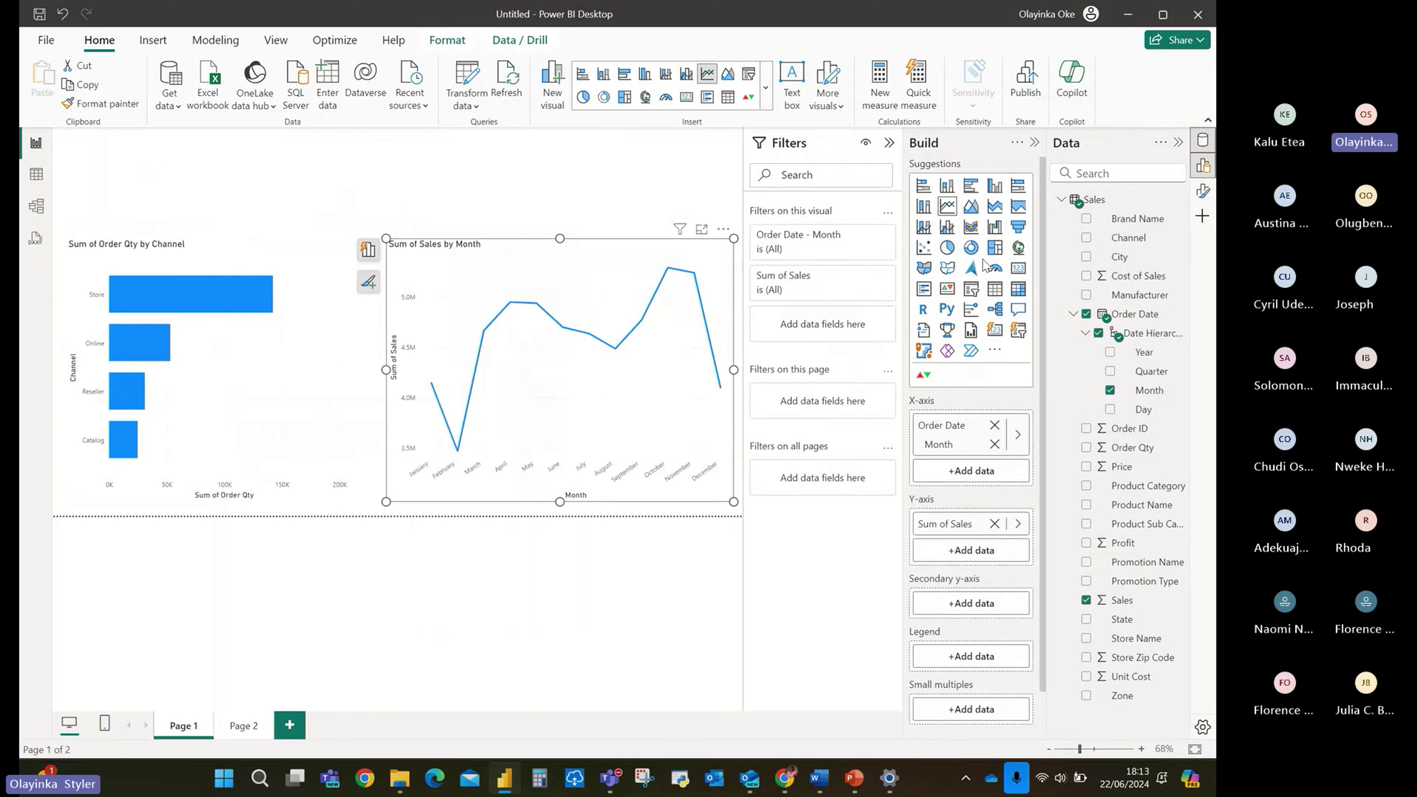
left_click(1203, 192)
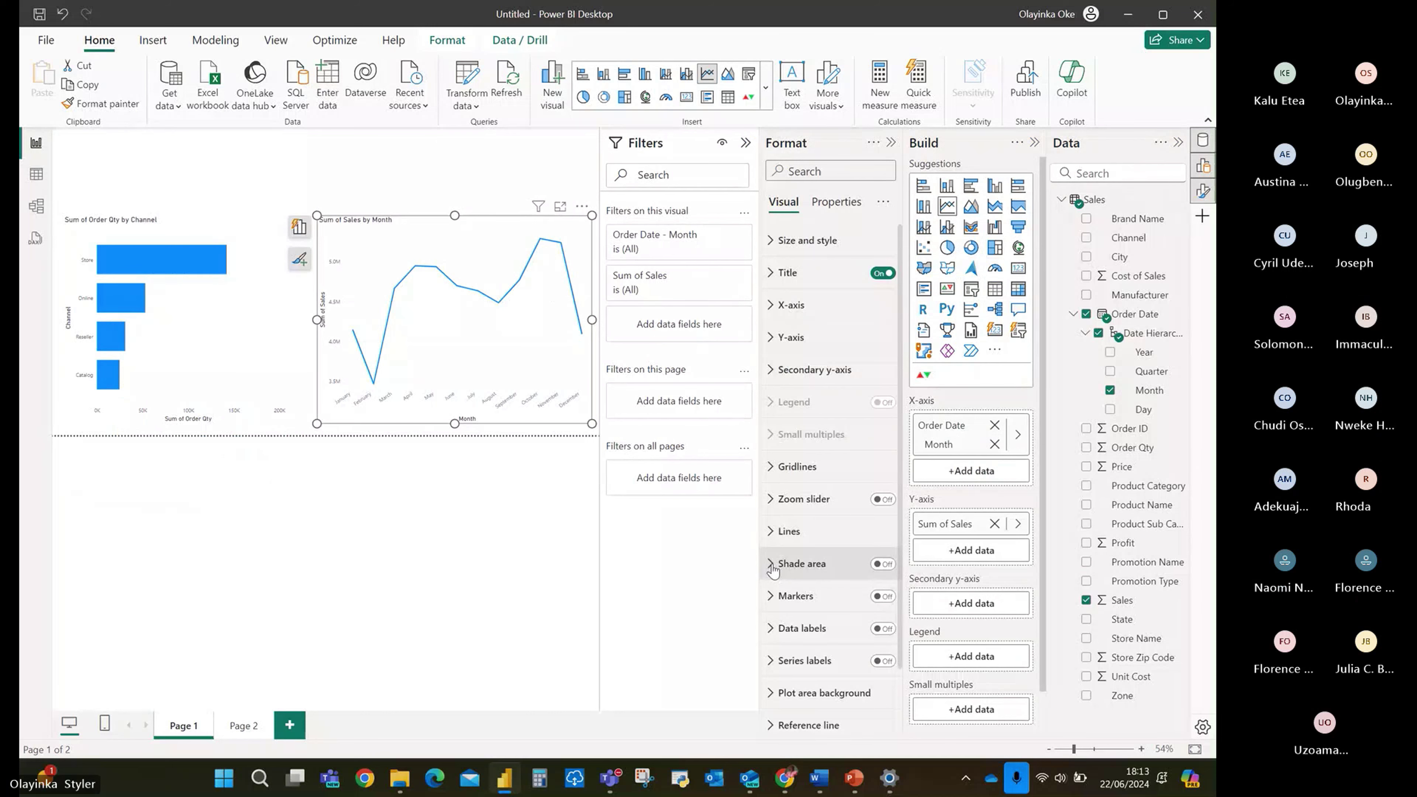
scroll(773, 569, "down", 2)
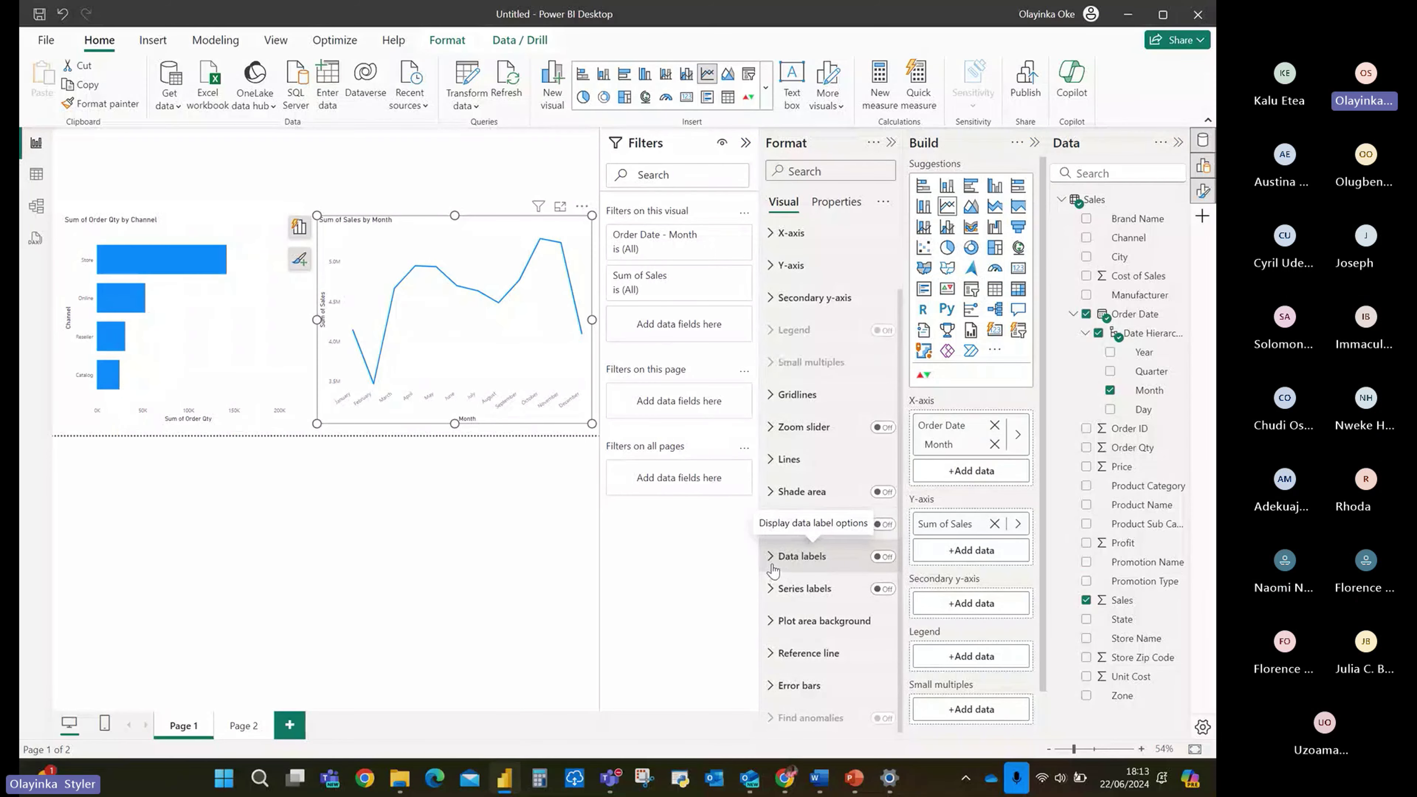
scroll(773, 559, "up", 2)
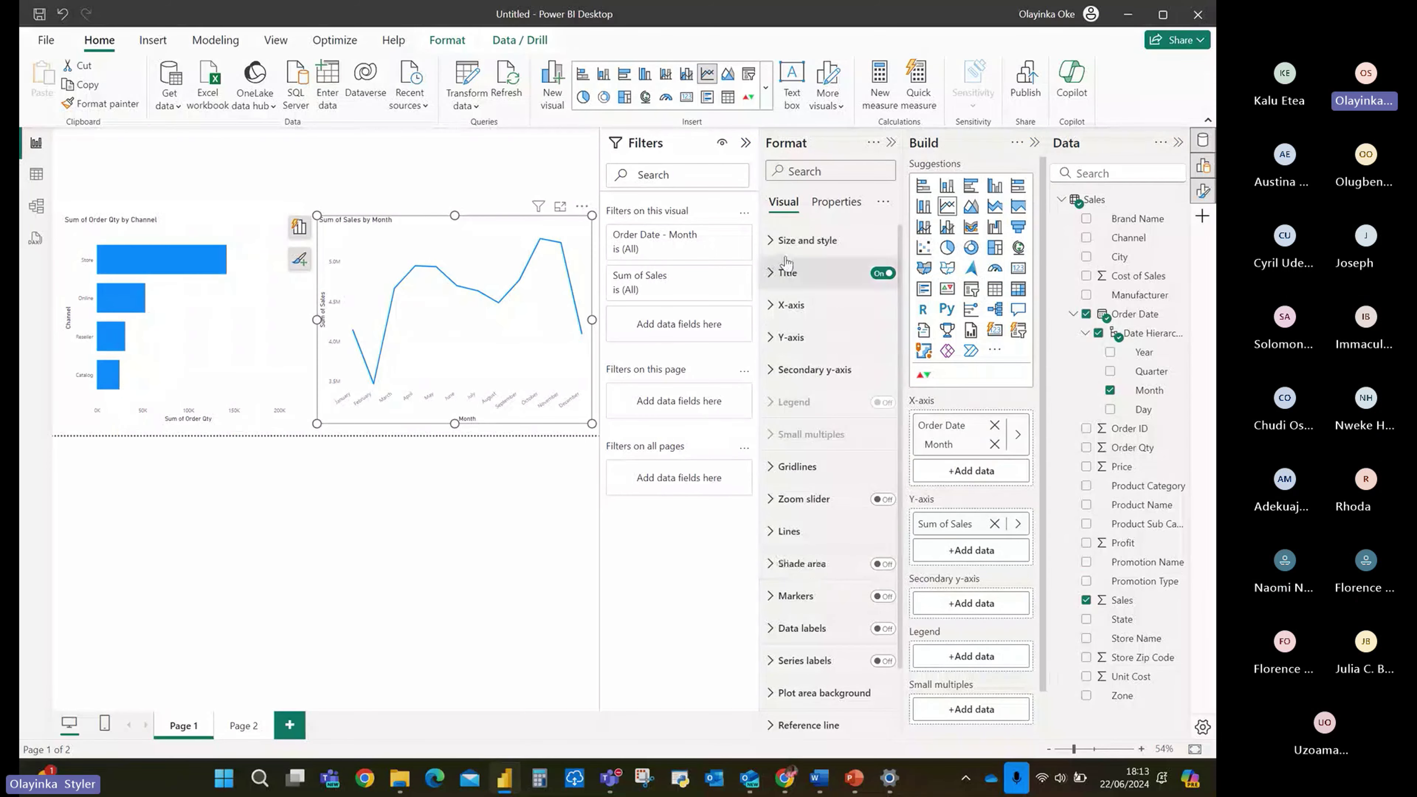
left_click(773, 239)
scroll(857, 583, "down", 8)
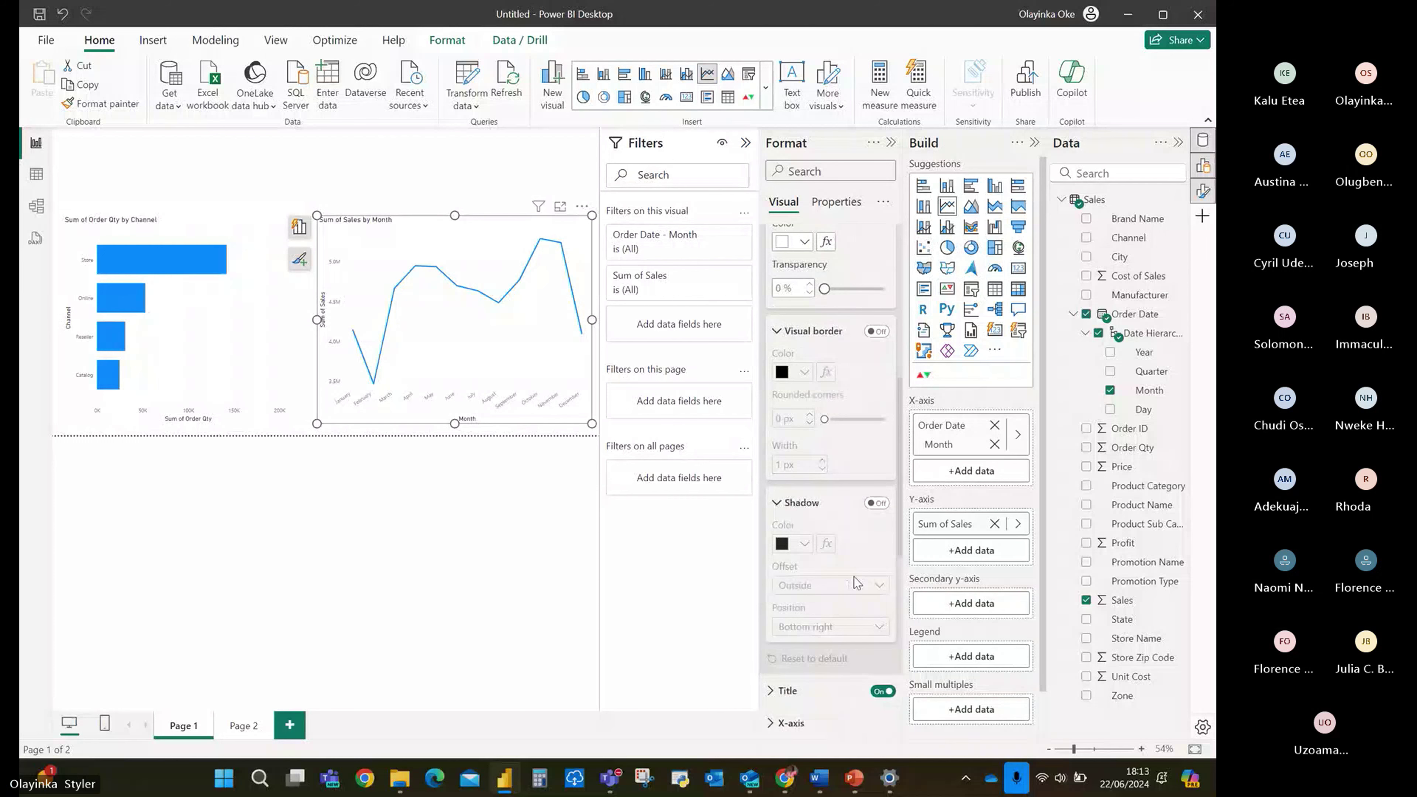
scroll(856, 582, "up", 2)
left_click(876, 426)
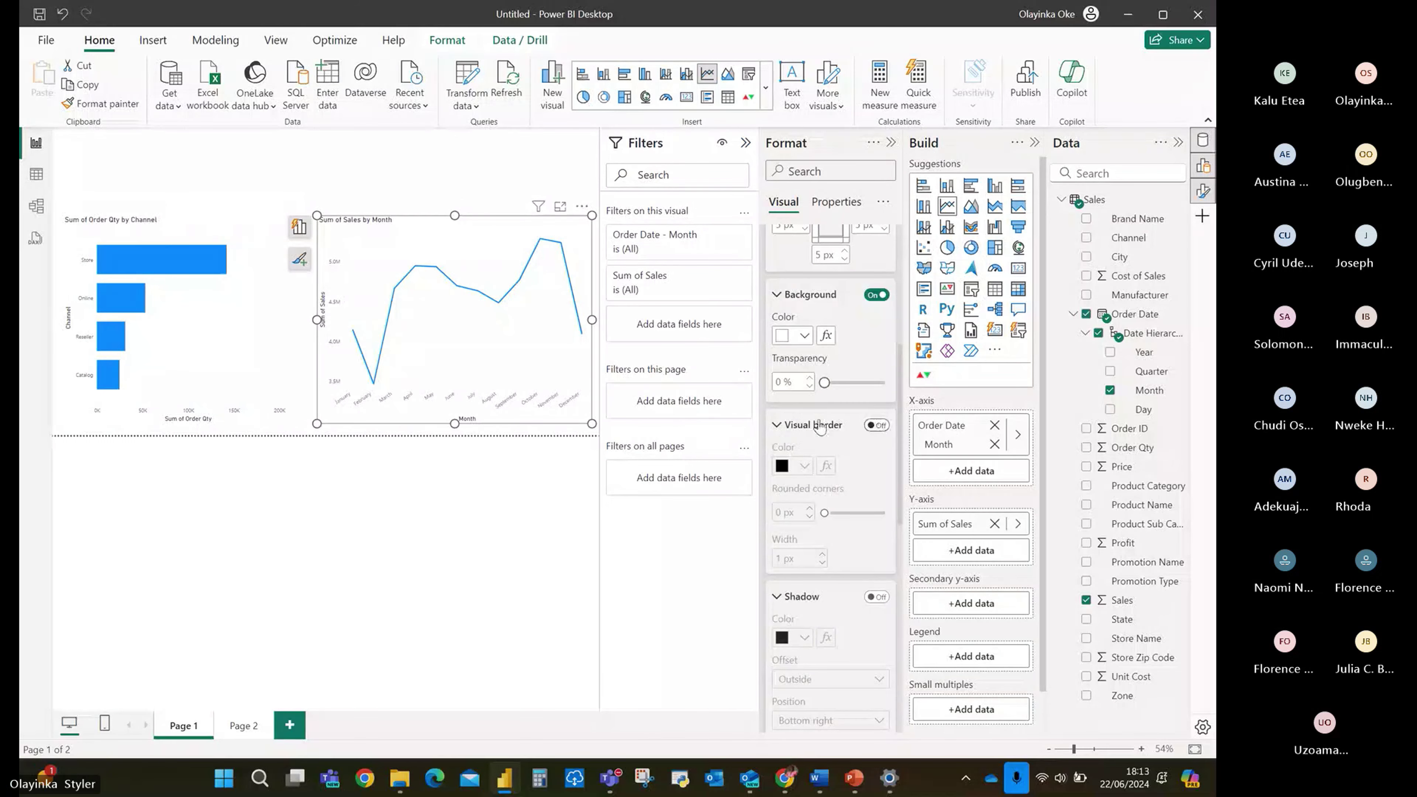
left_click(260, 323)
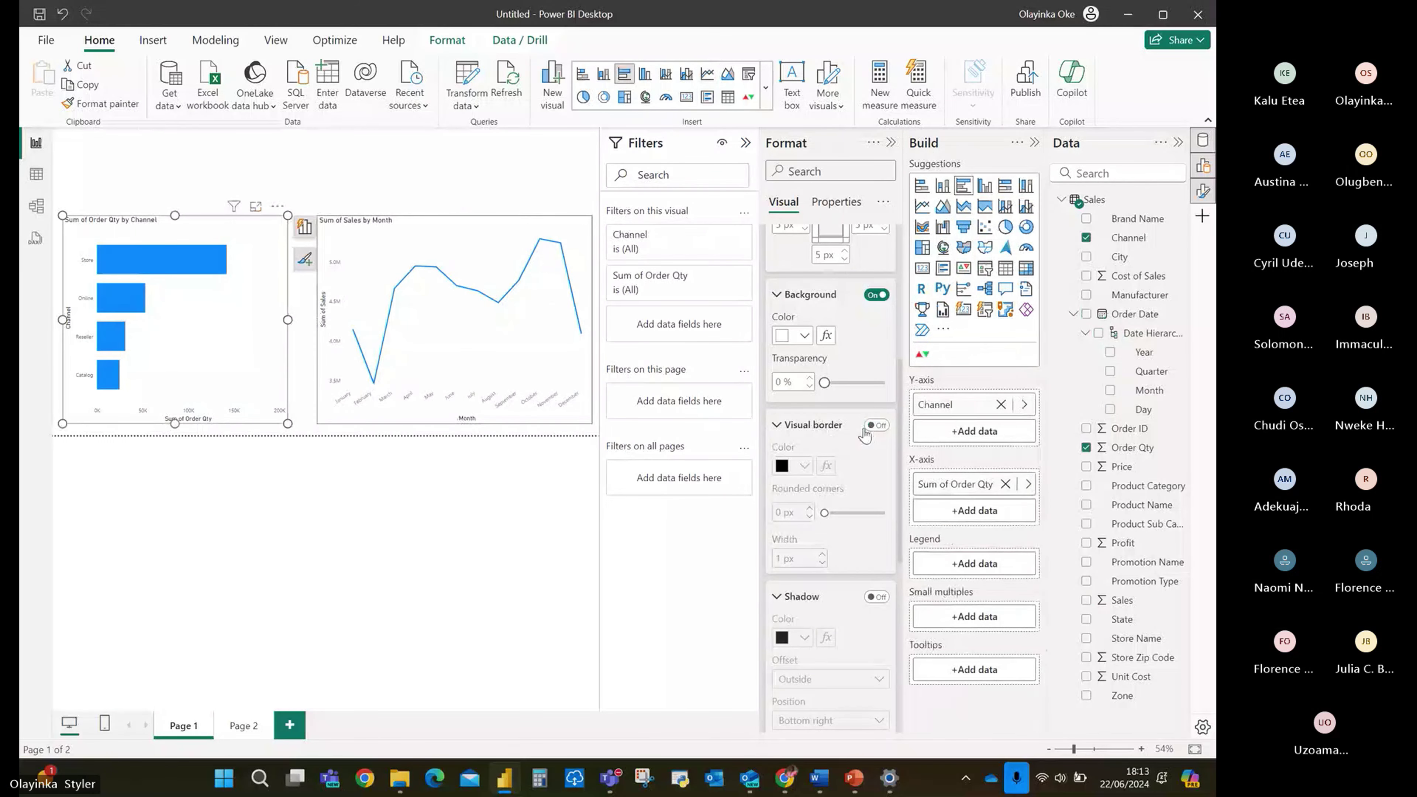
Collapse the Build, Format and Filters panes to give the report canvas more room.
left_click(1036, 143)
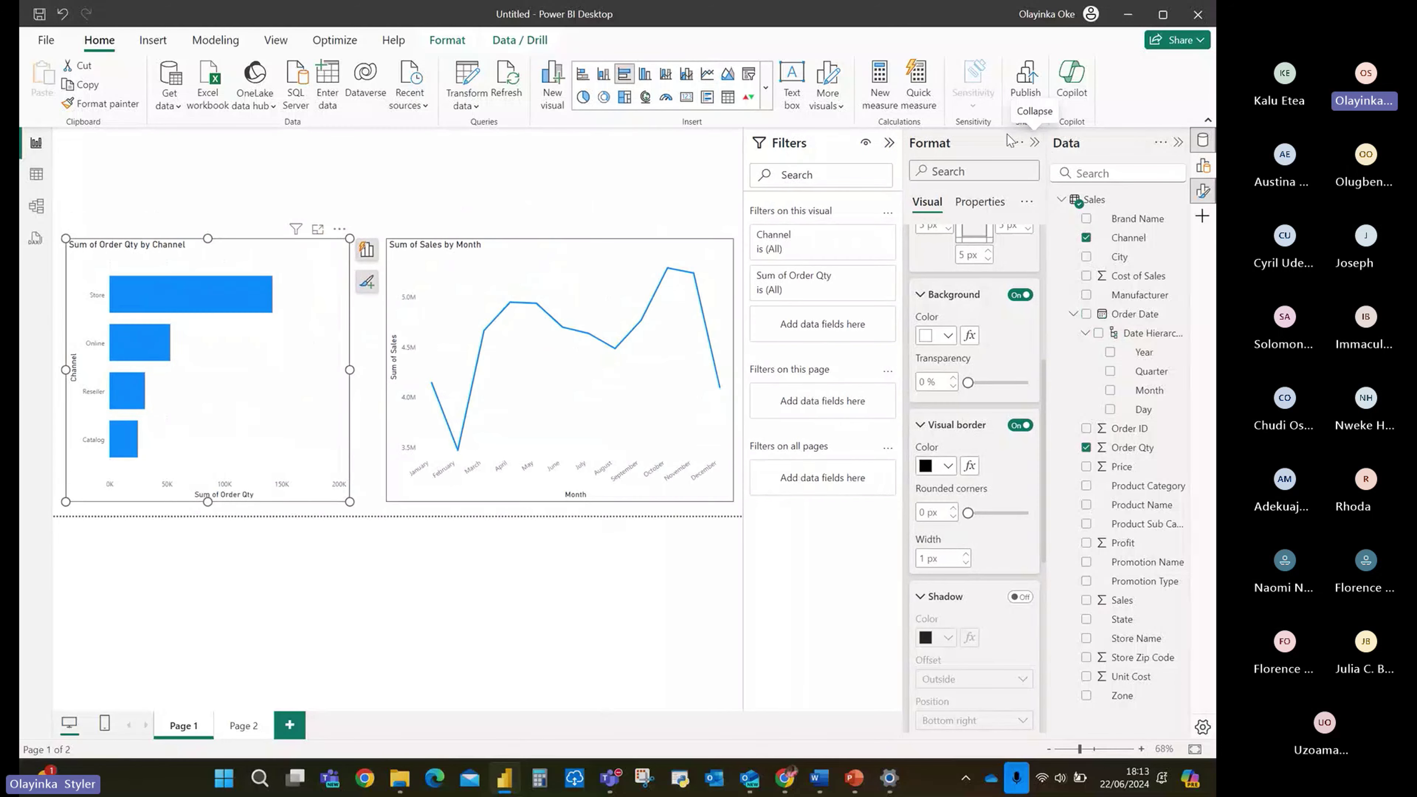
left_click(1032, 144)
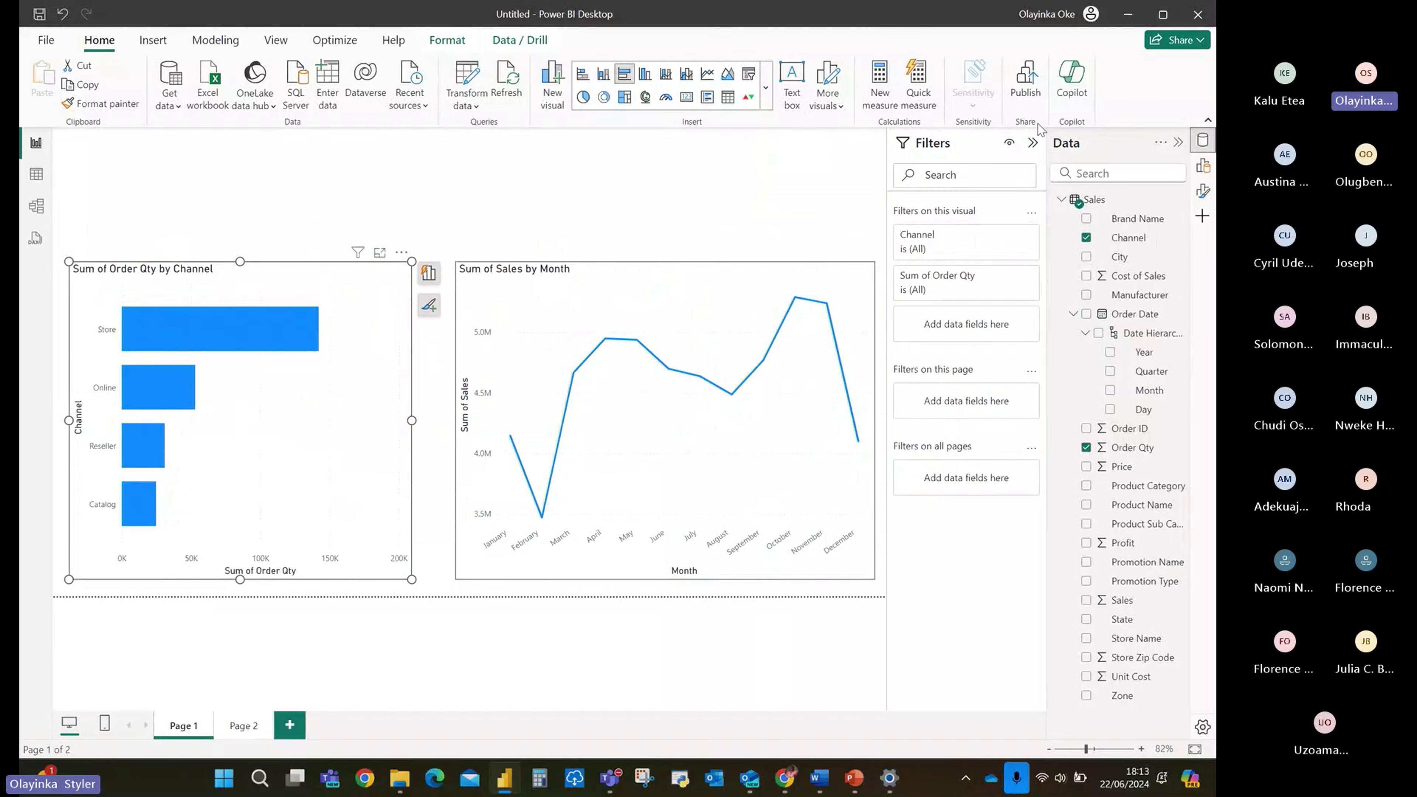
left_click(1033, 144)
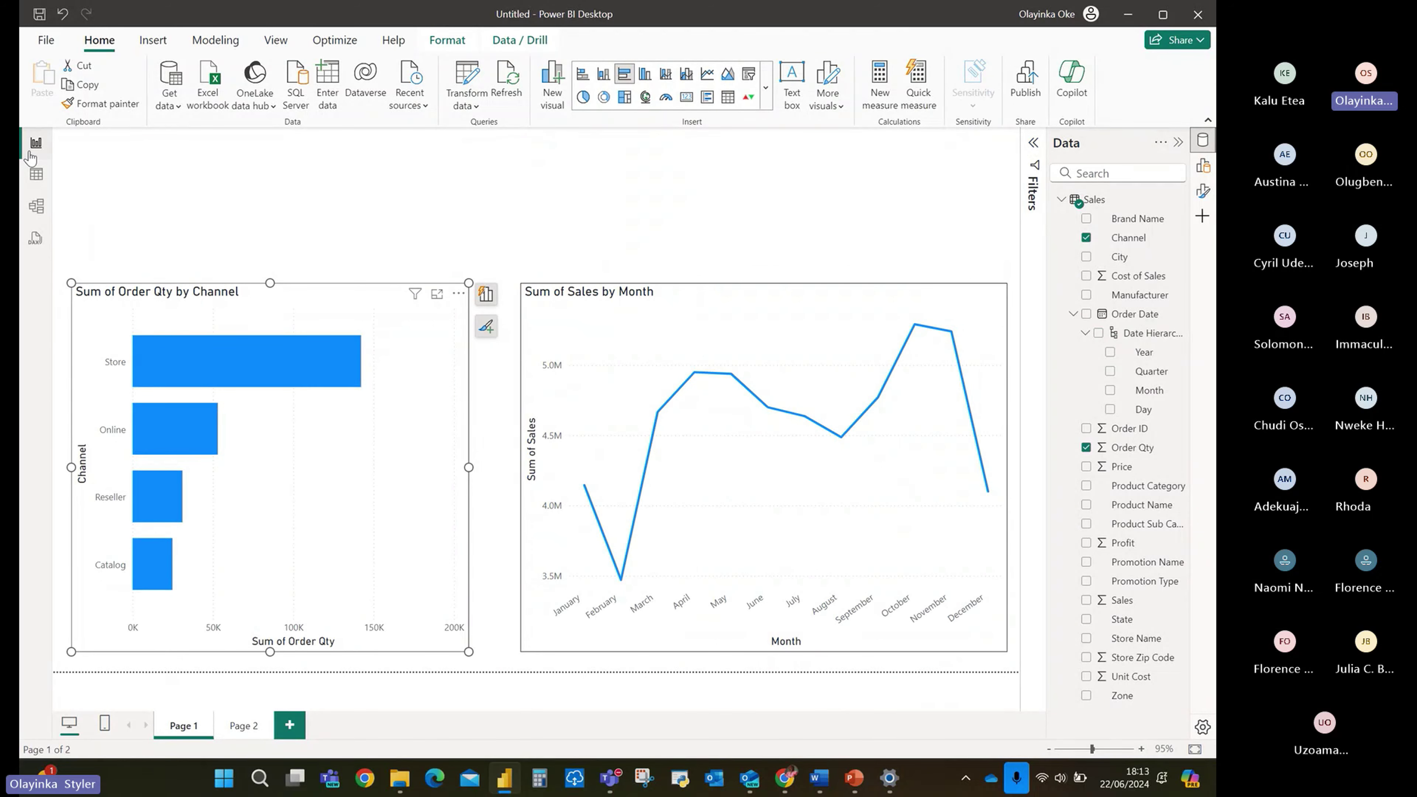
Insert a right arrow button, shrink it to icon size and place it in the upper-right corner of the report page.
left_click(159, 48)
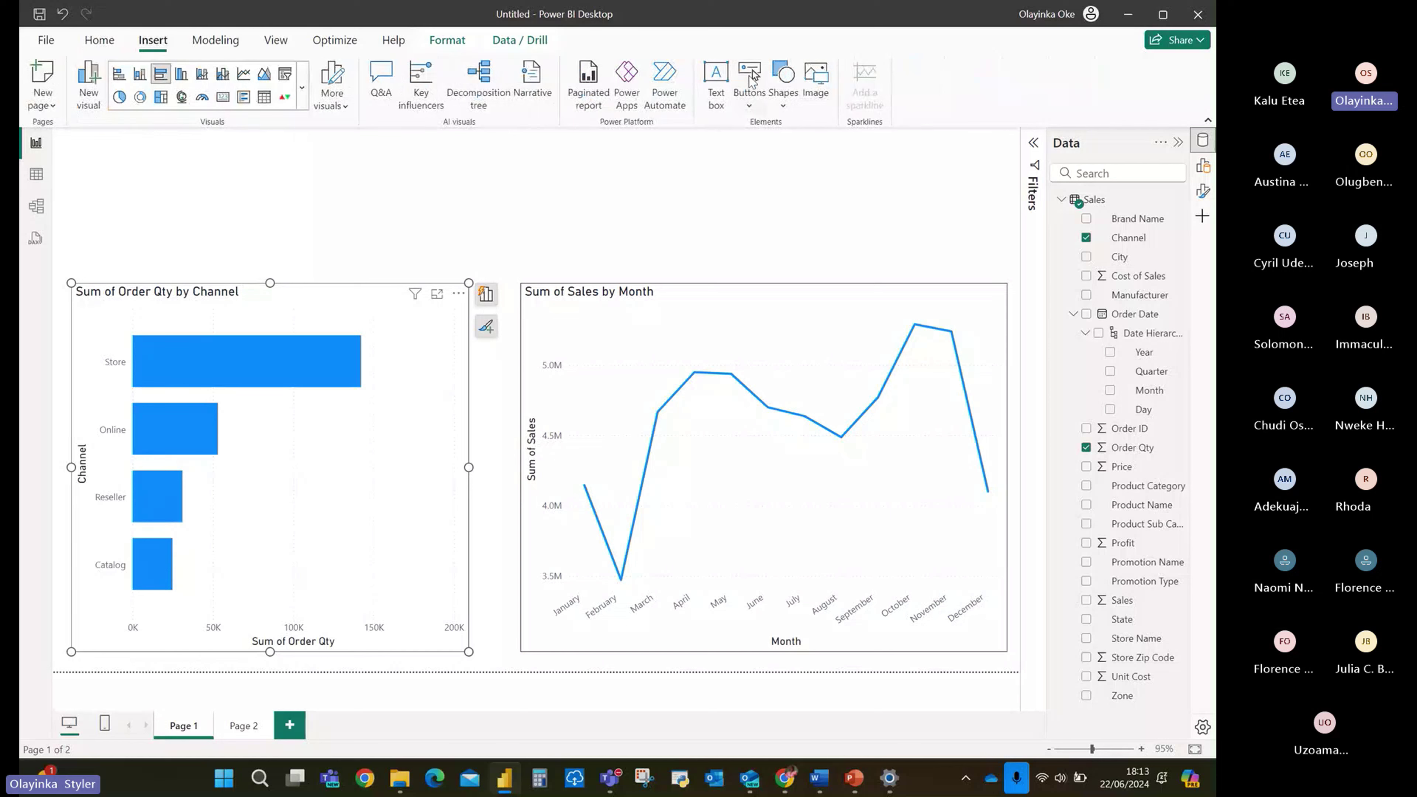
left_click(749, 111)
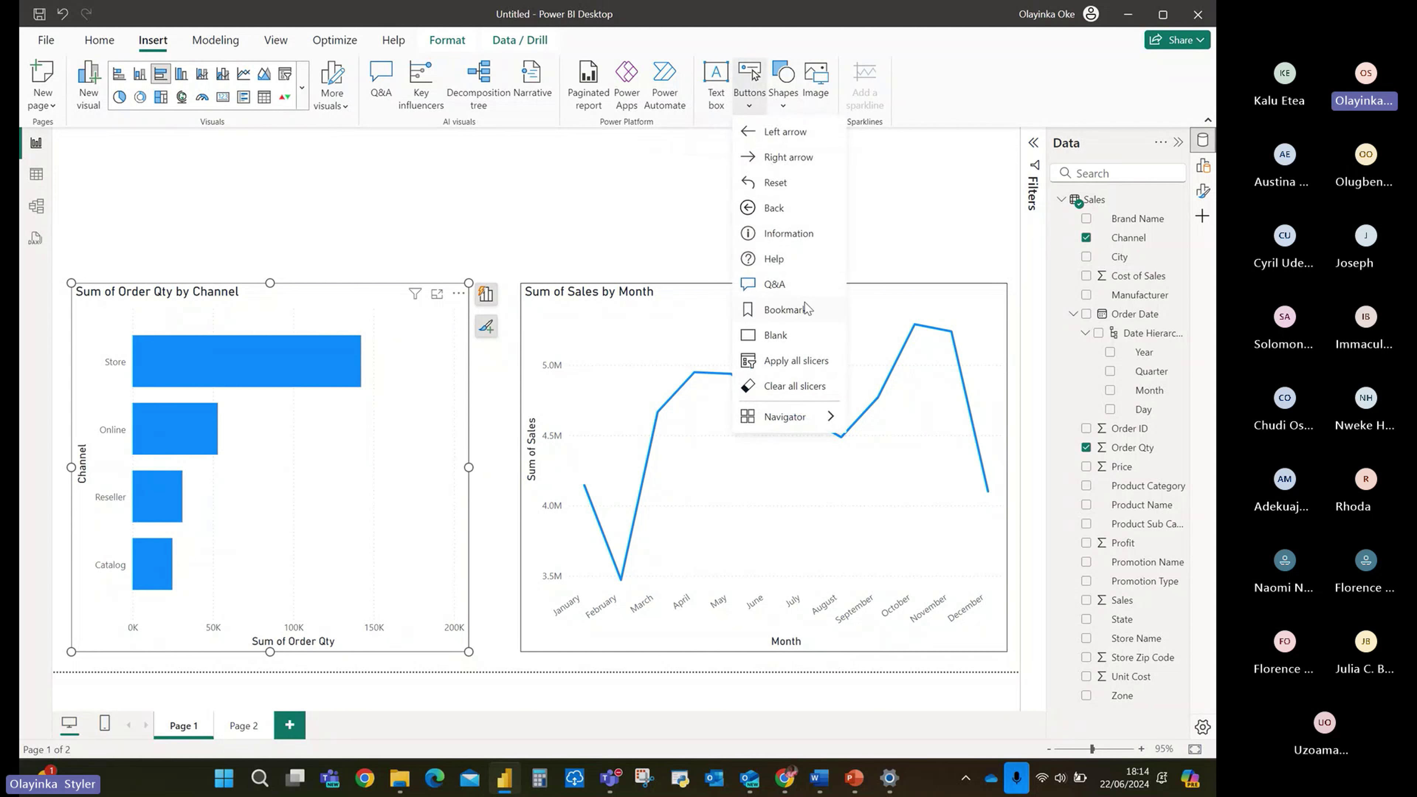
mouse_move(821, 426)
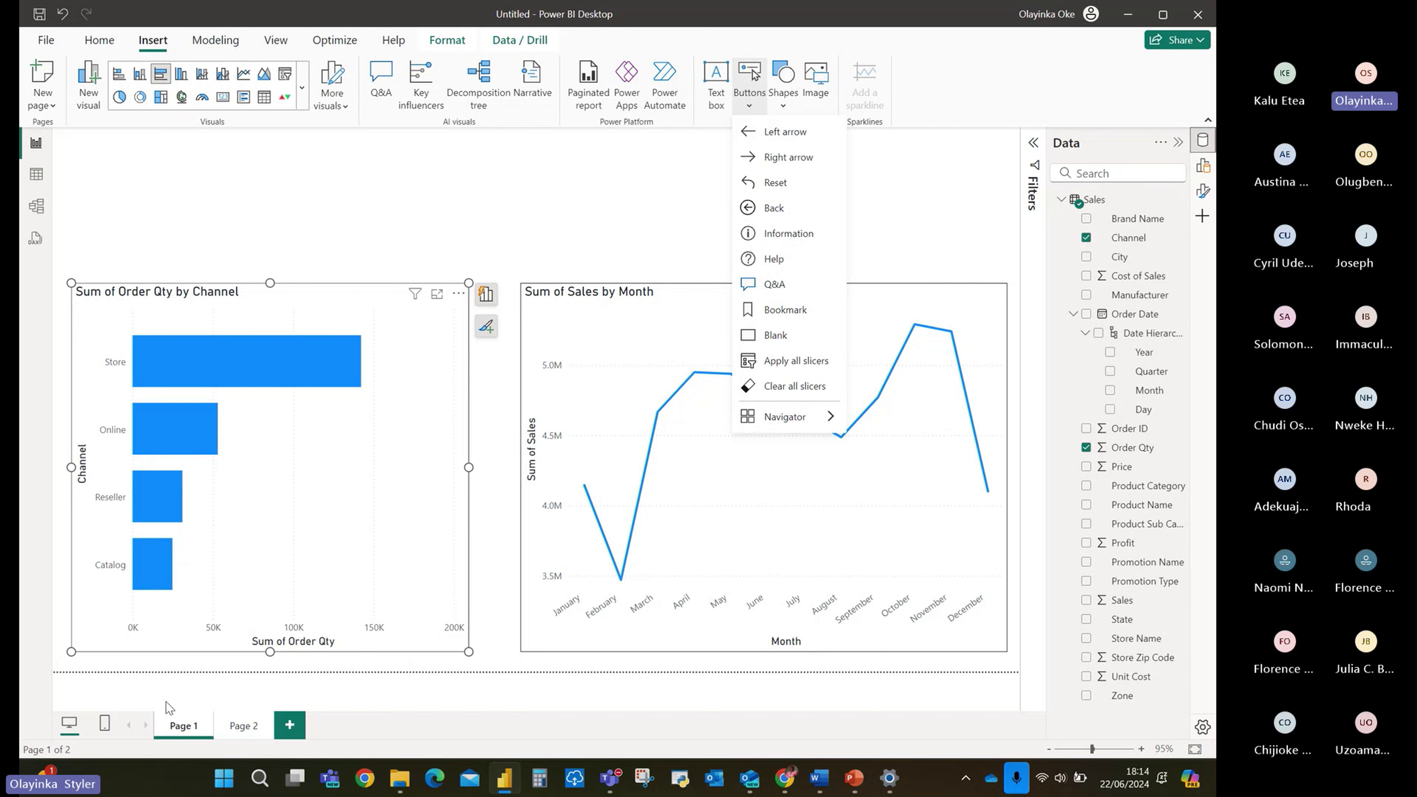
left_click(788, 158)
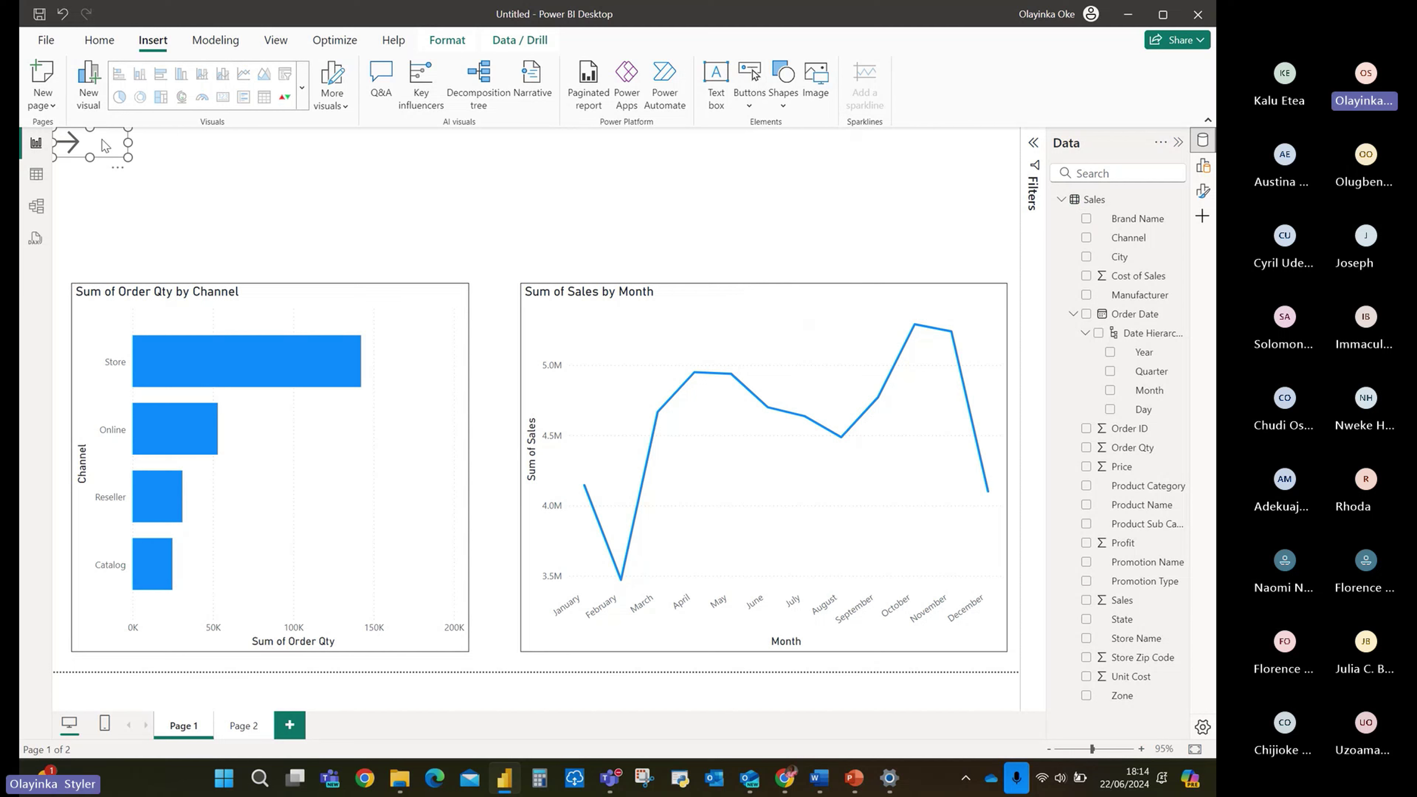
left_click_drag(104, 146, 972, 162)
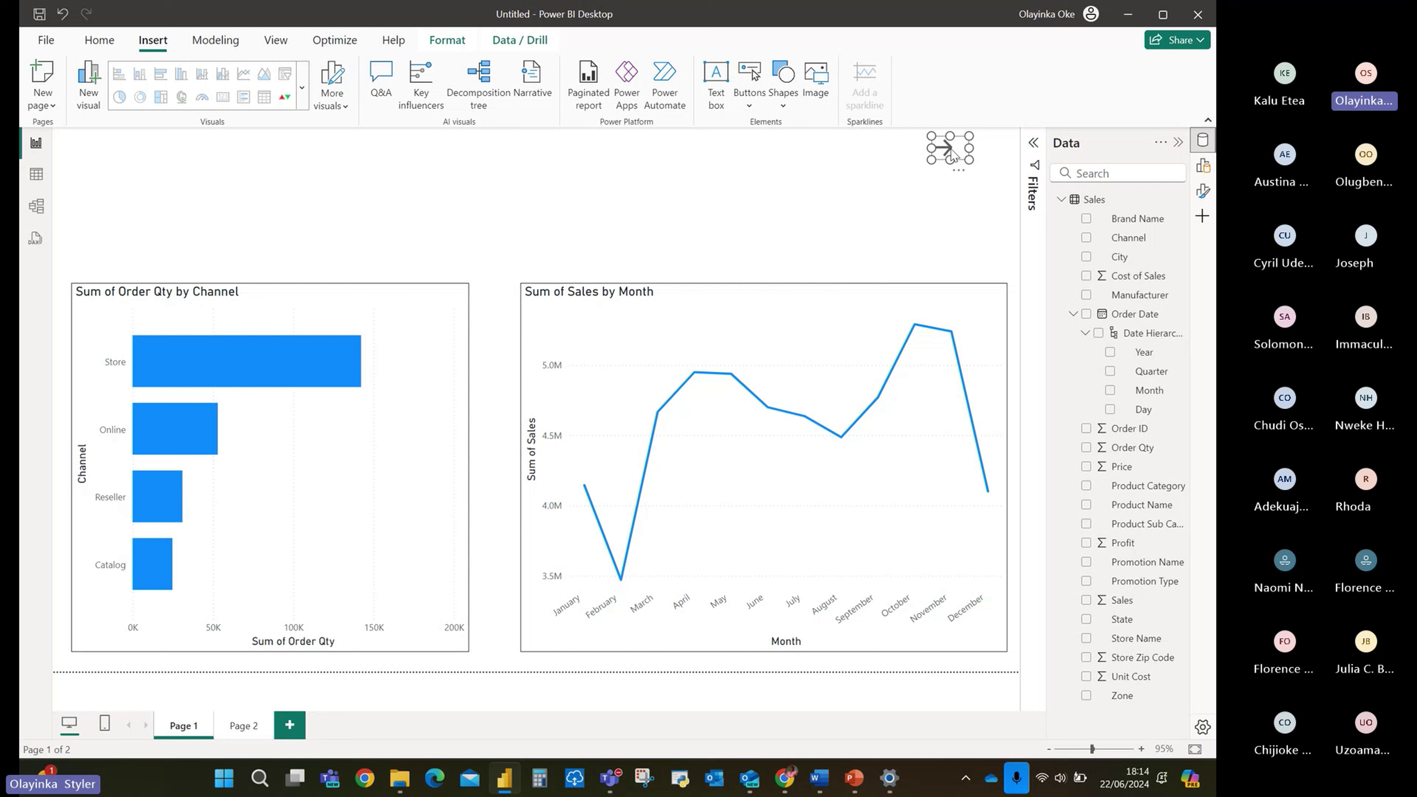
left_click_drag(946, 146, 987, 147)
left_click(987, 149)
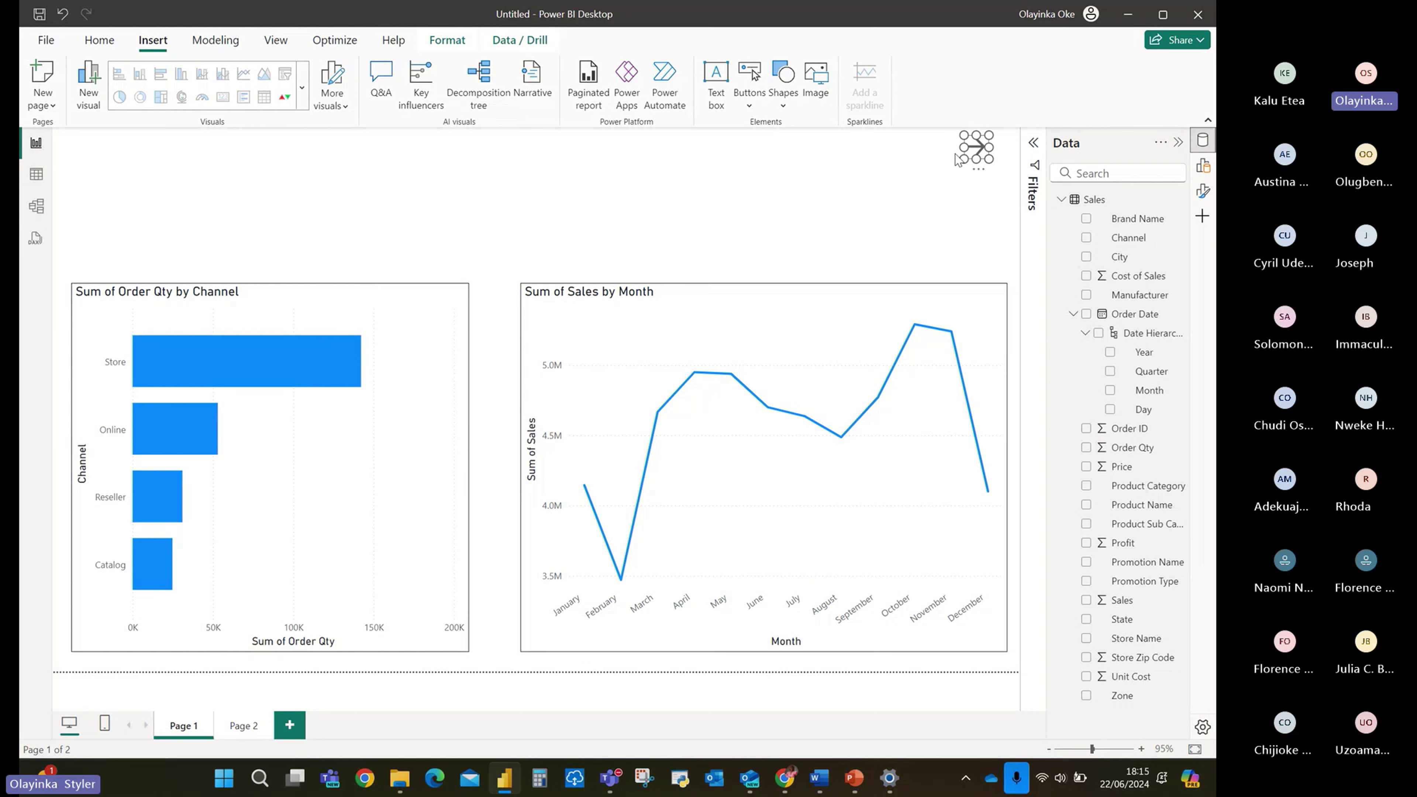
left_click(979, 154)
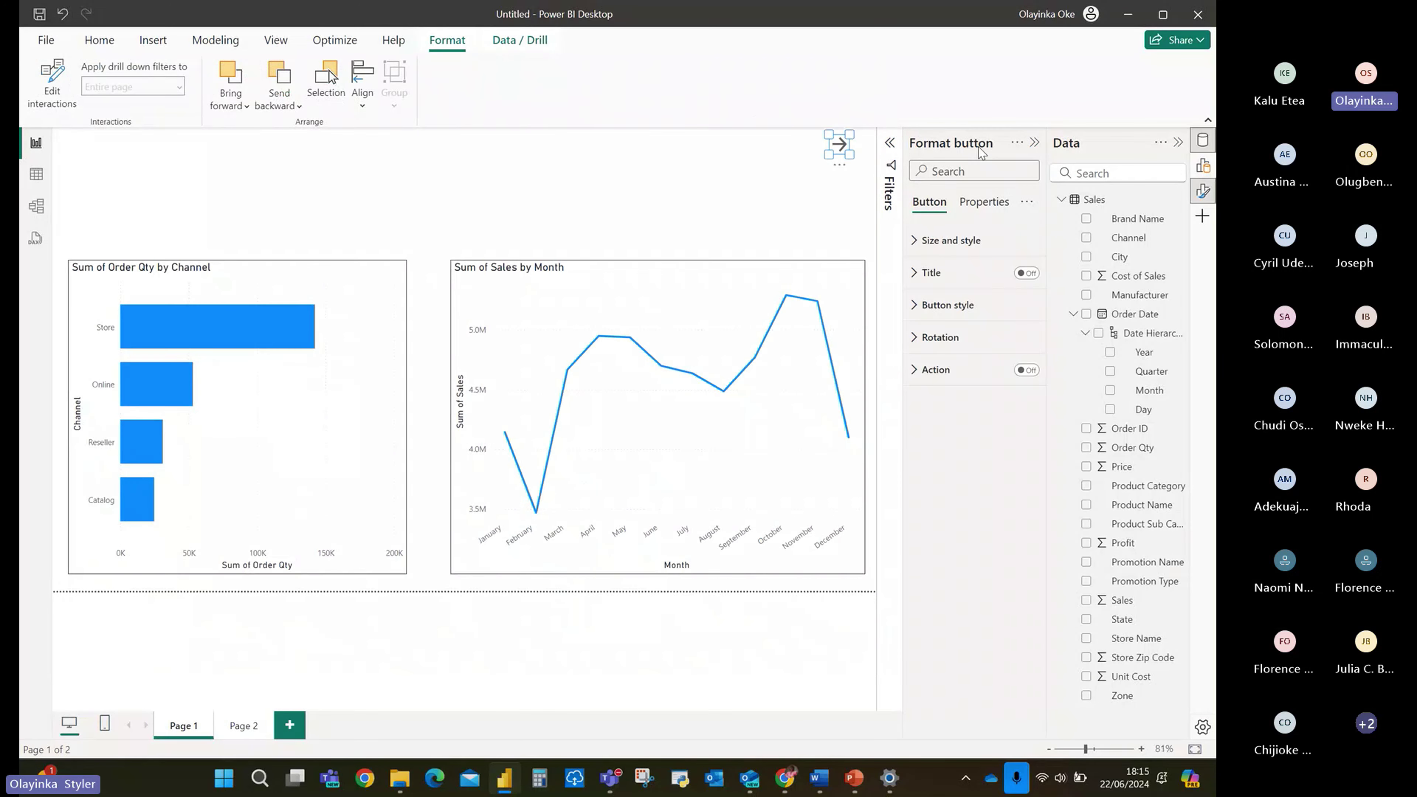
left_click(764, 174)
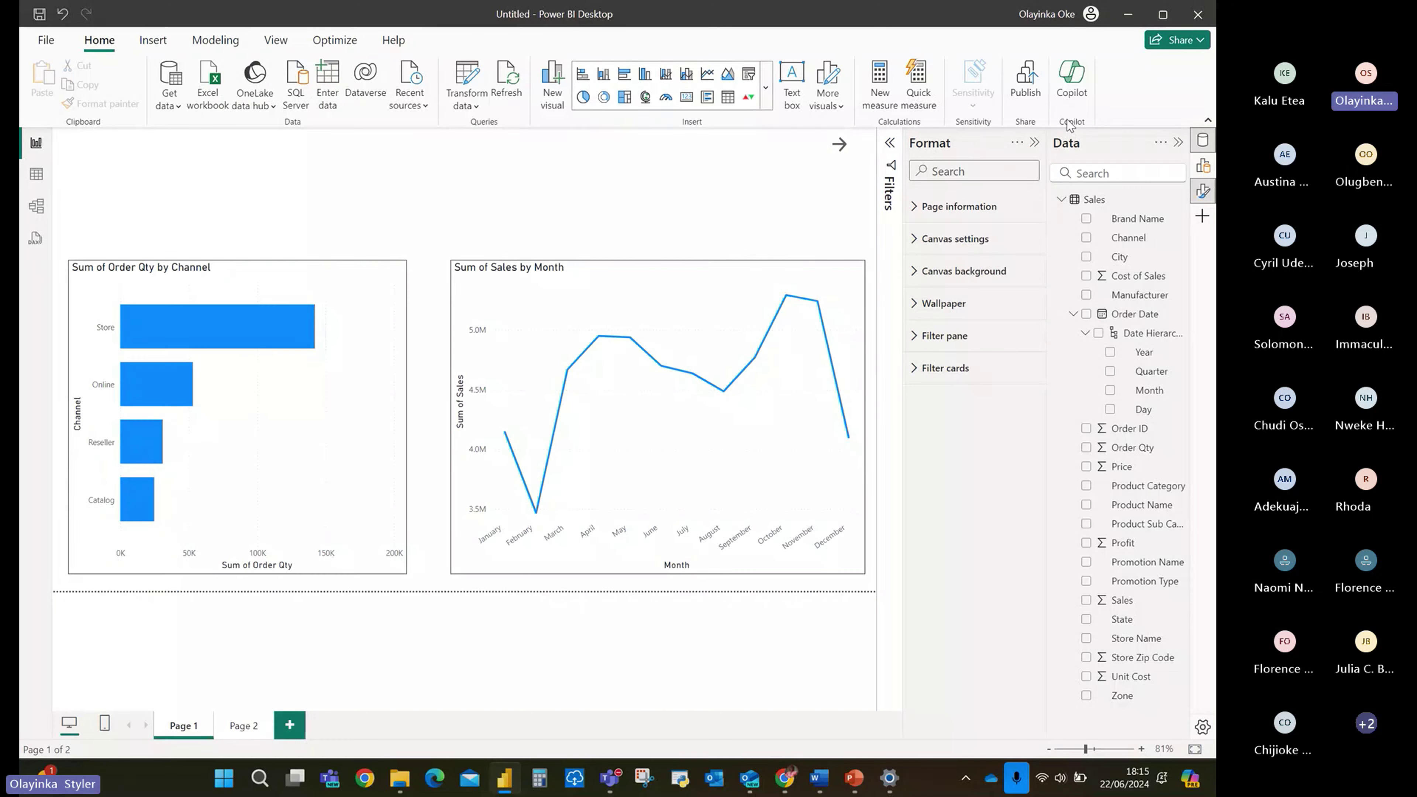
left_click(843, 148)
left_click(675, 193)
left_click(841, 147)
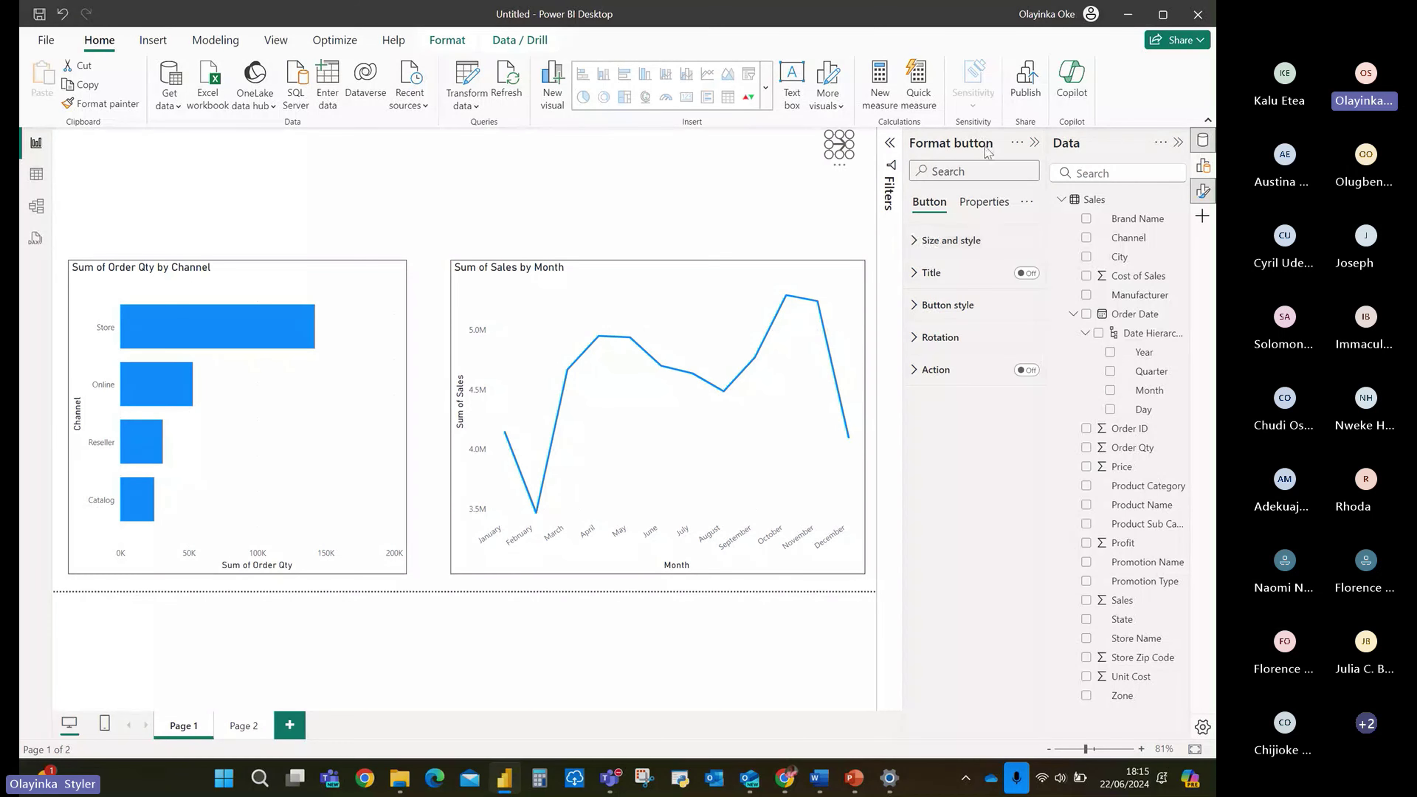
left_click(739, 168)
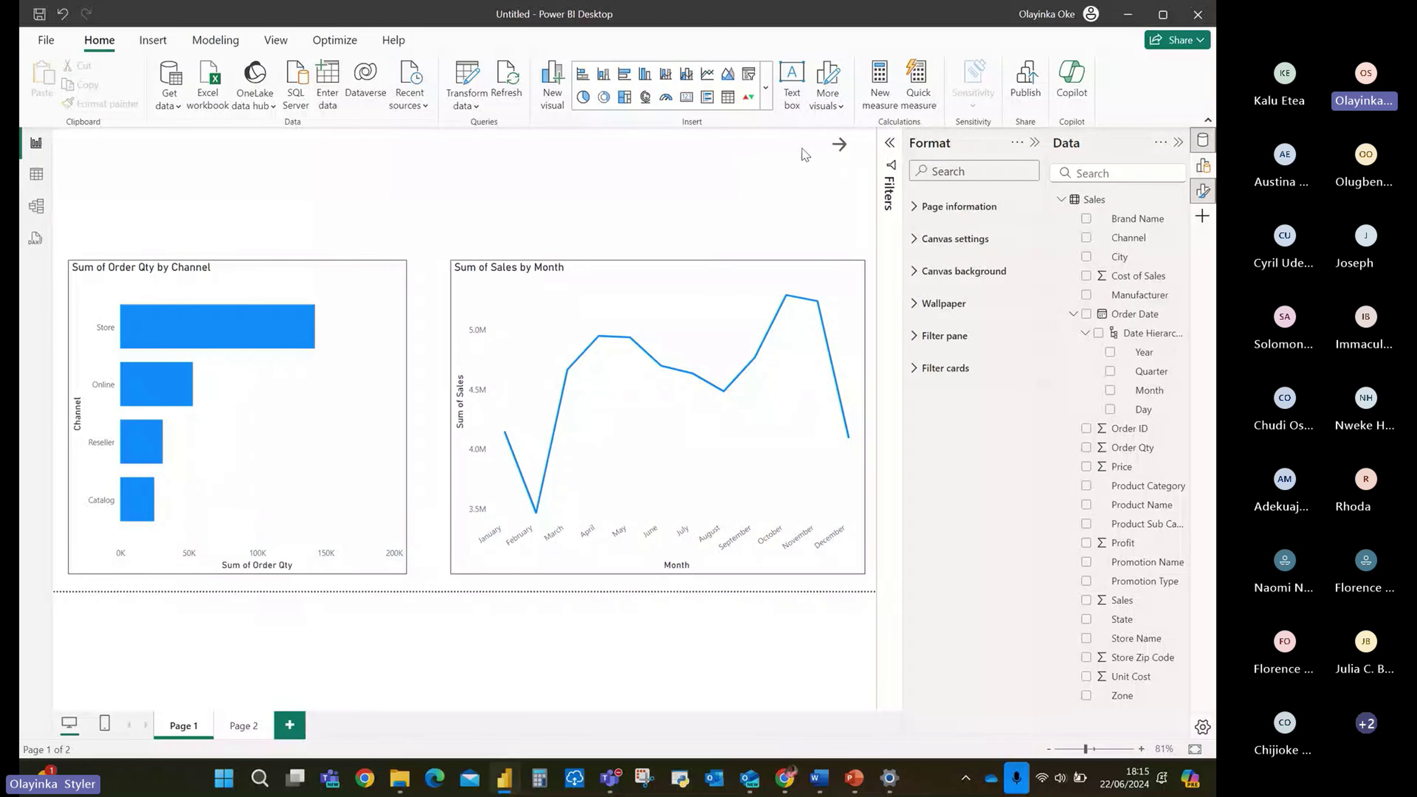
left_click(1036, 143)
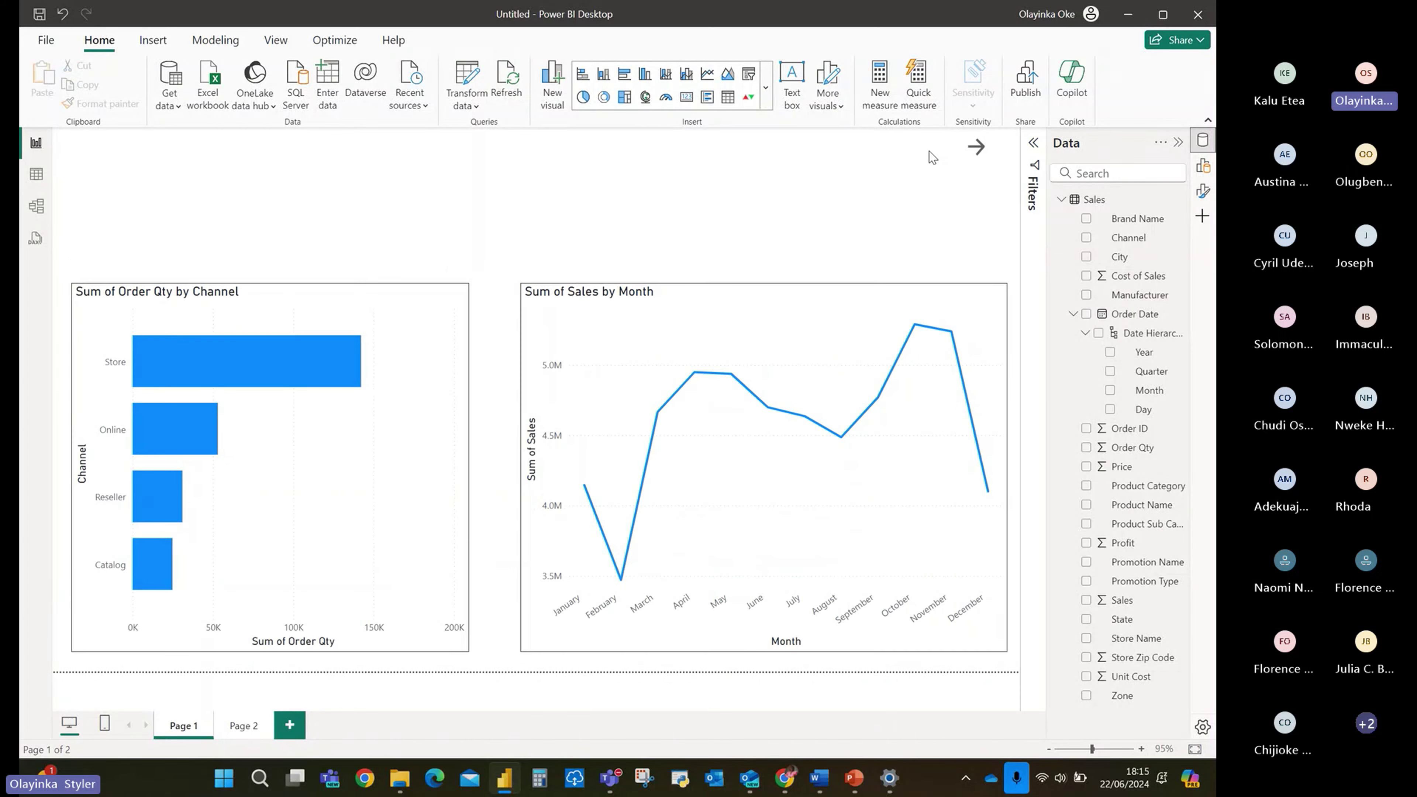
Turn on the arrow button's title with the text "Next page" and enlarge the button to fit the full title above the arrow.
left_click(977, 154)
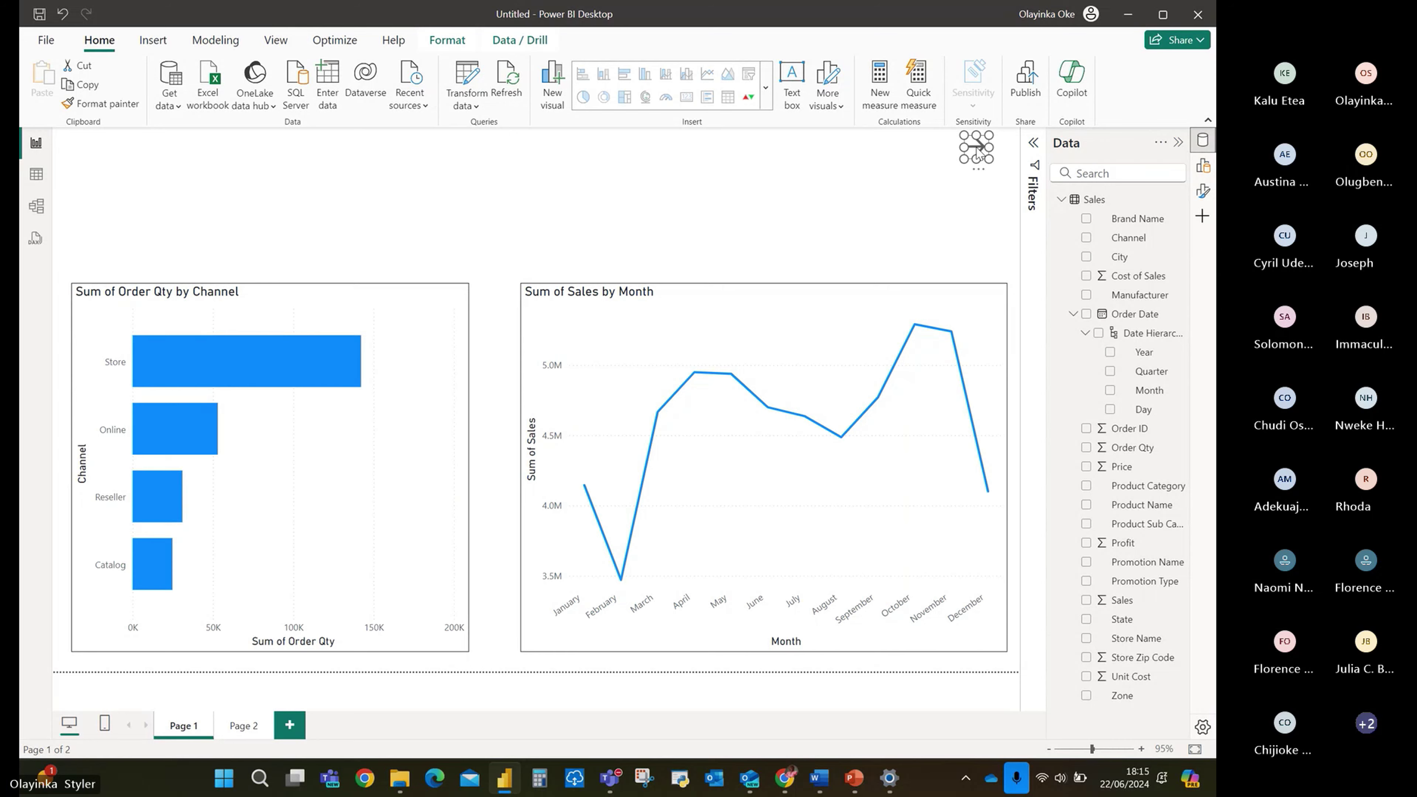
left_click(977, 154)
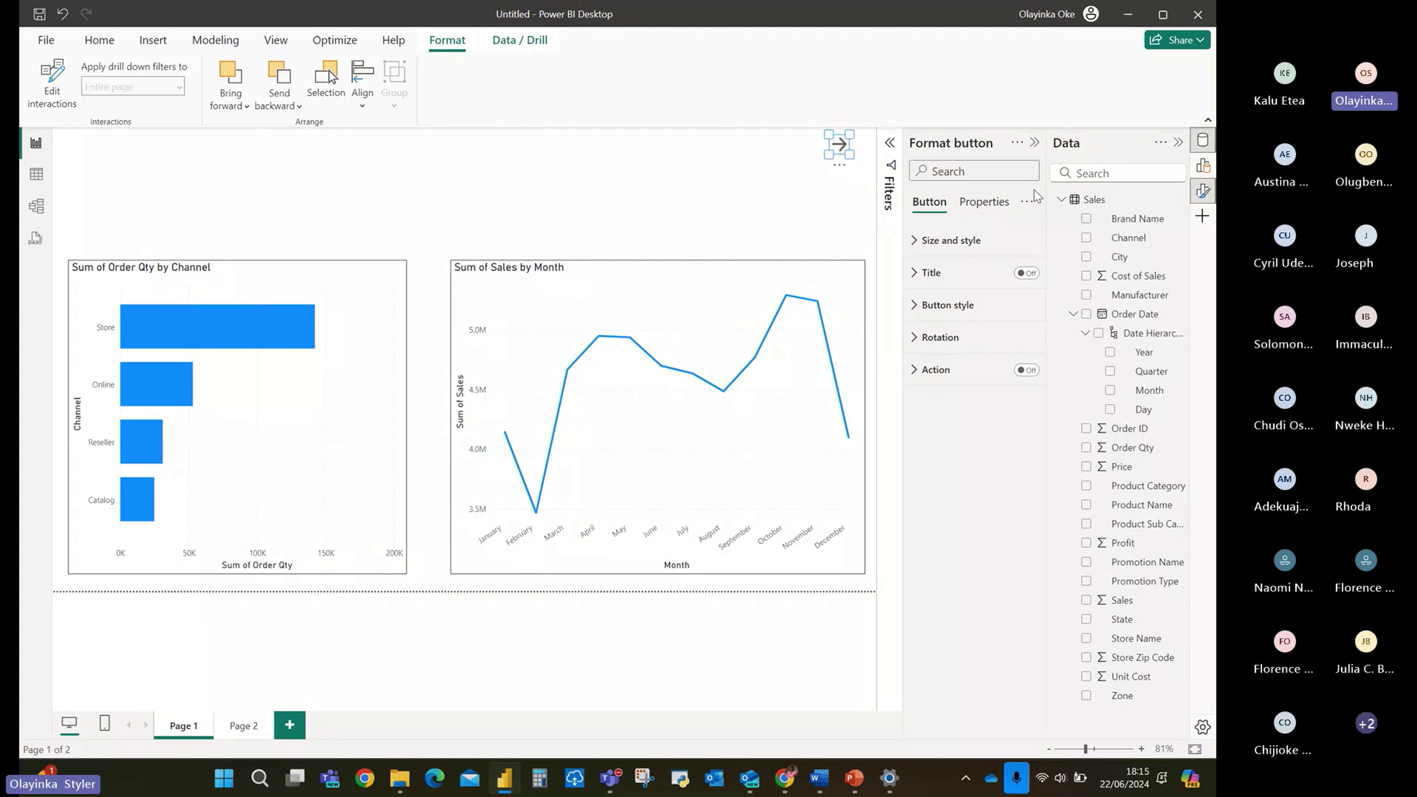
left_click(916, 248)
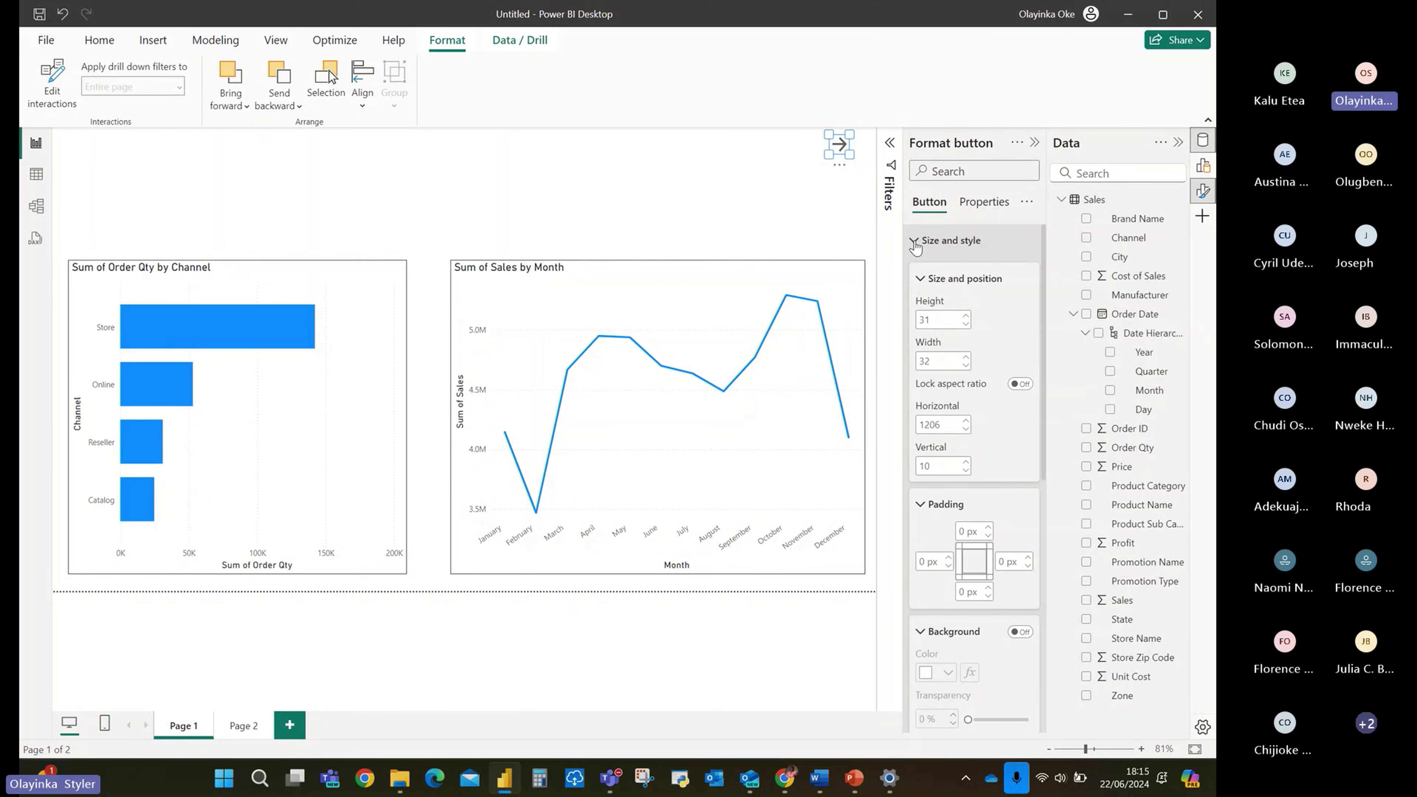
left_click(916, 244)
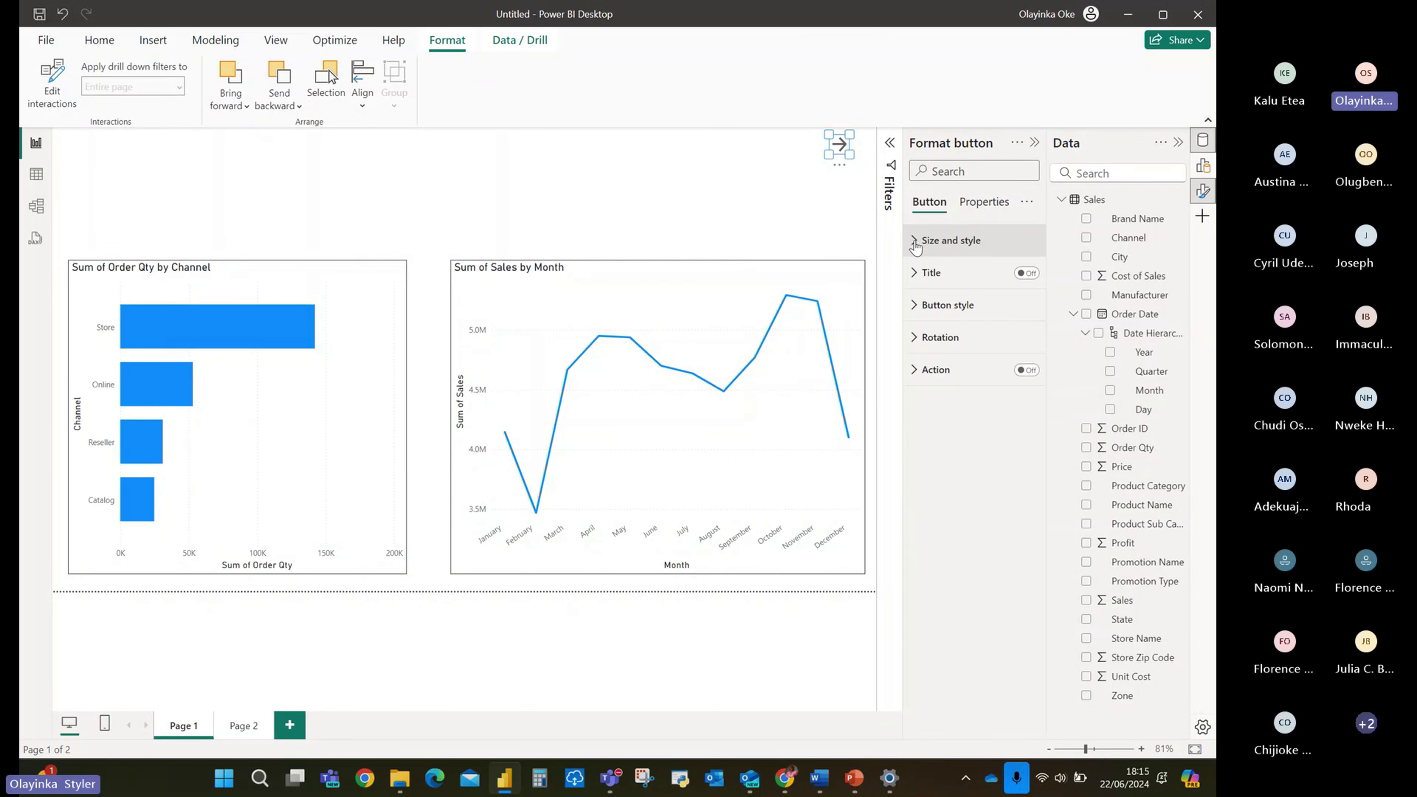
left_click(917, 276)
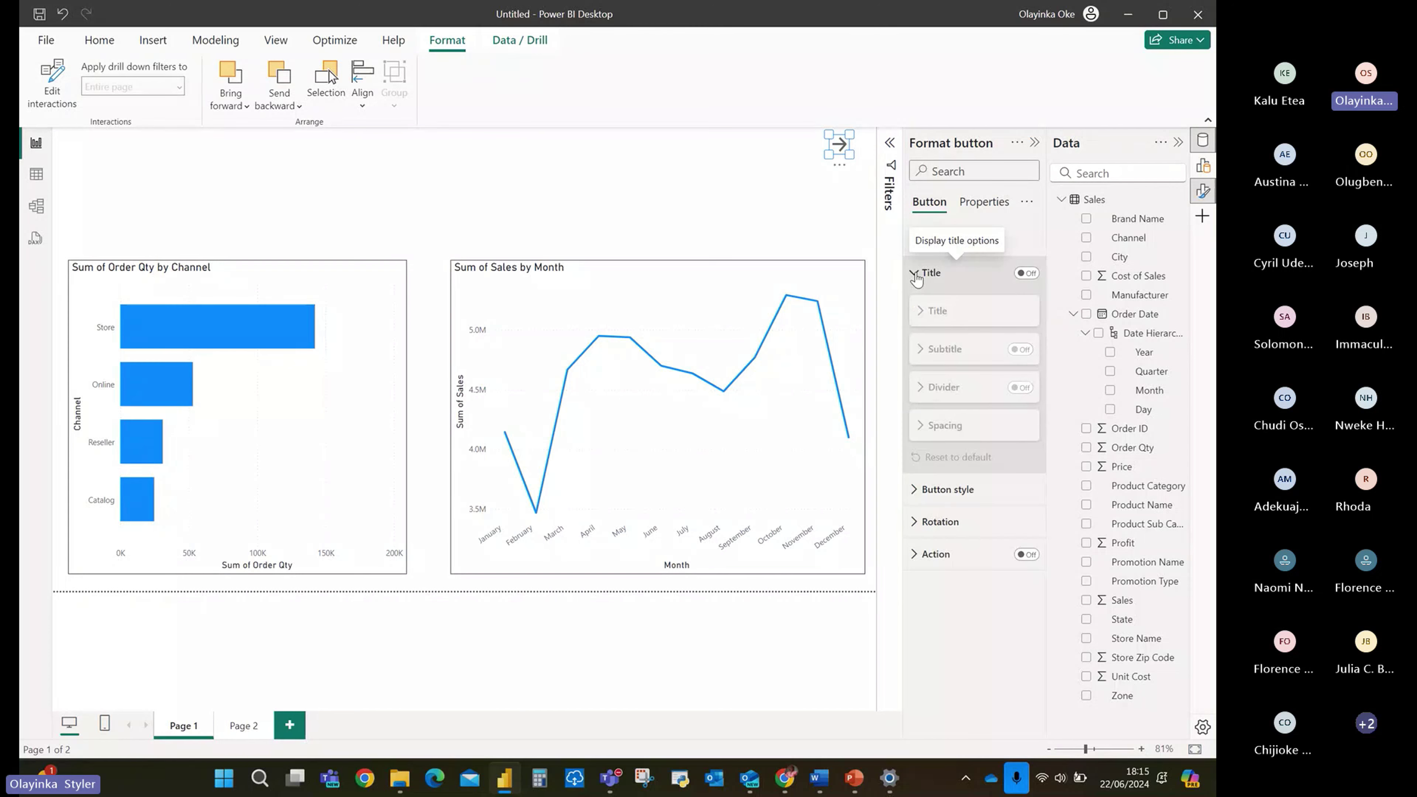
left_click(1030, 274)
left_click(953, 352)
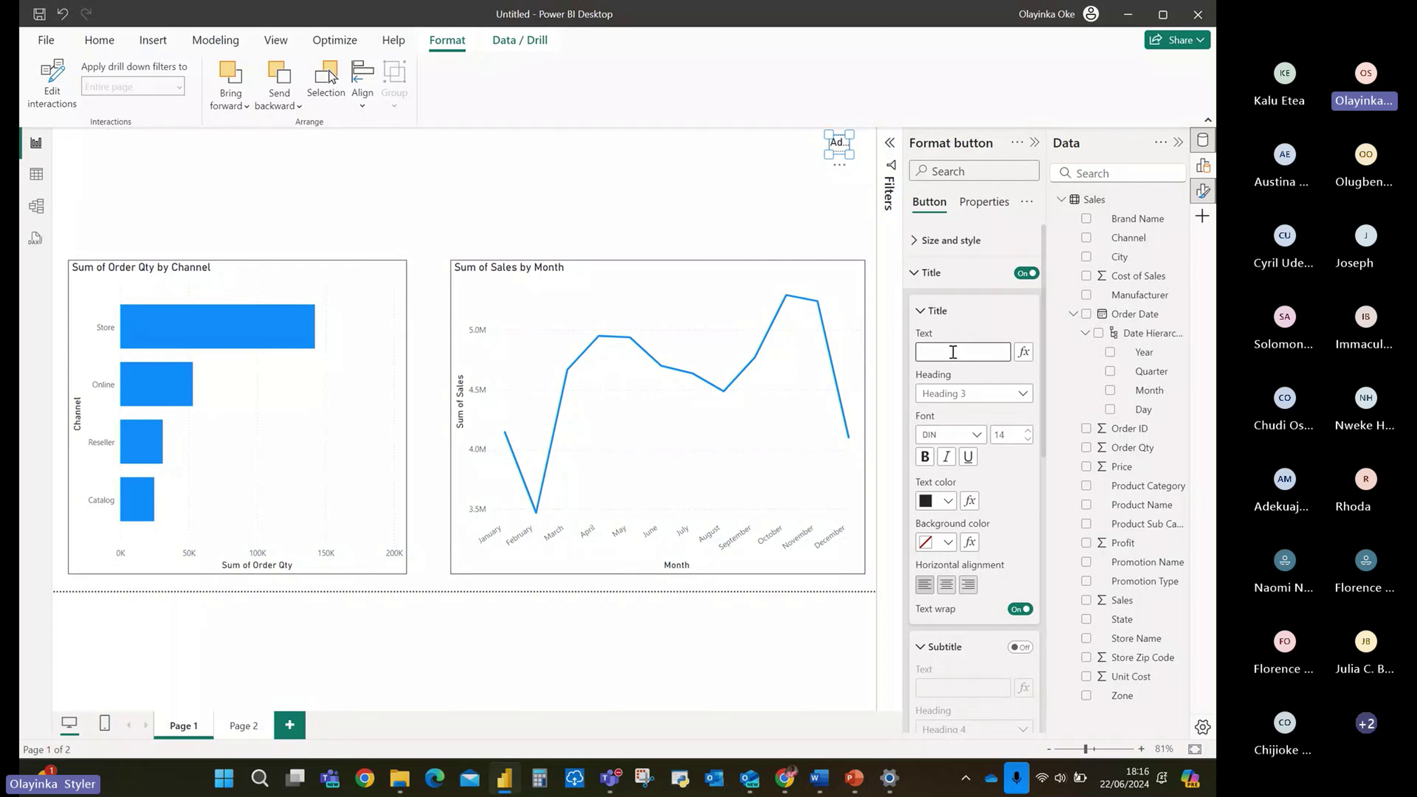
type("Next page")
left_click_drag(828, 156, 798, 192)
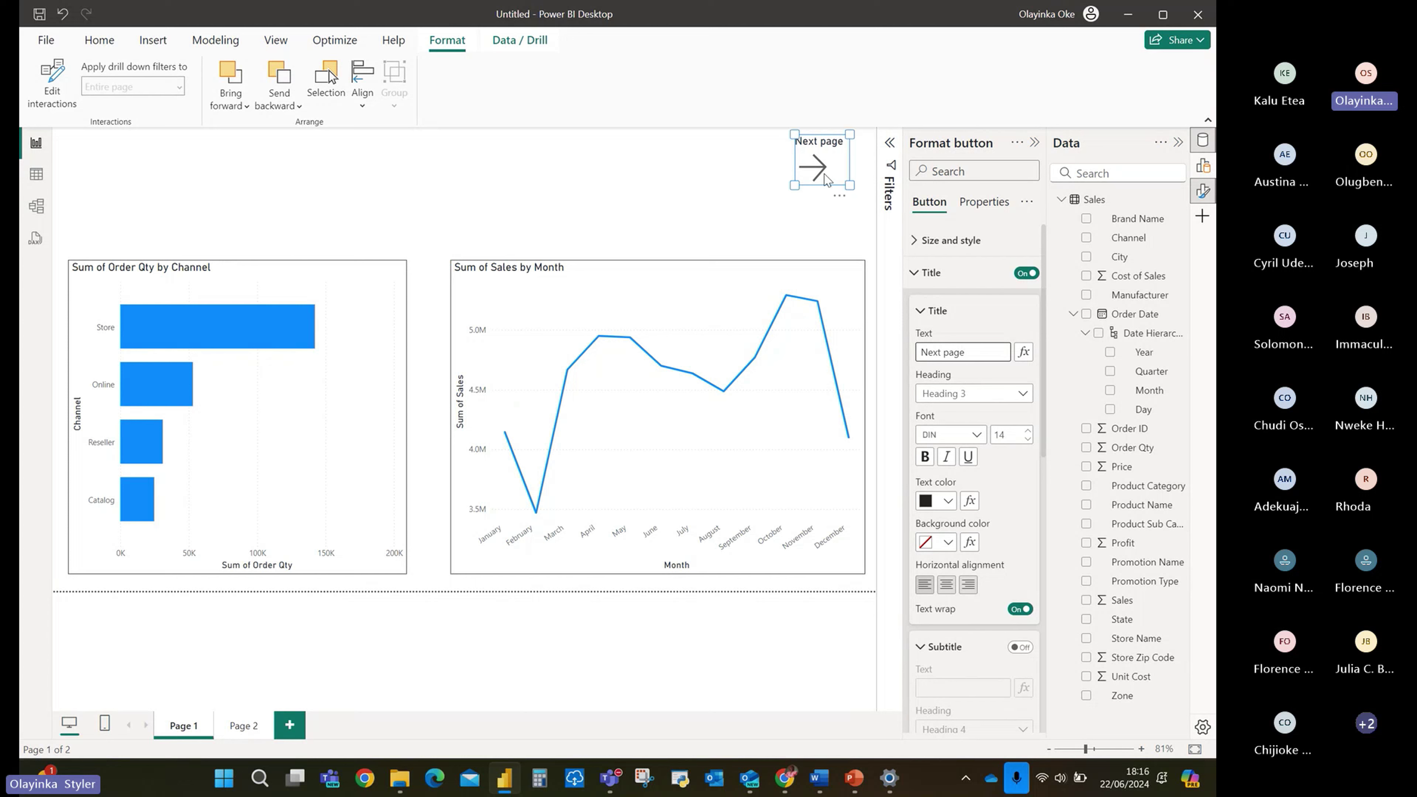
Set the shape of the Next page arrow button to Chevron arrow in its button style.
left_click(916, 280)
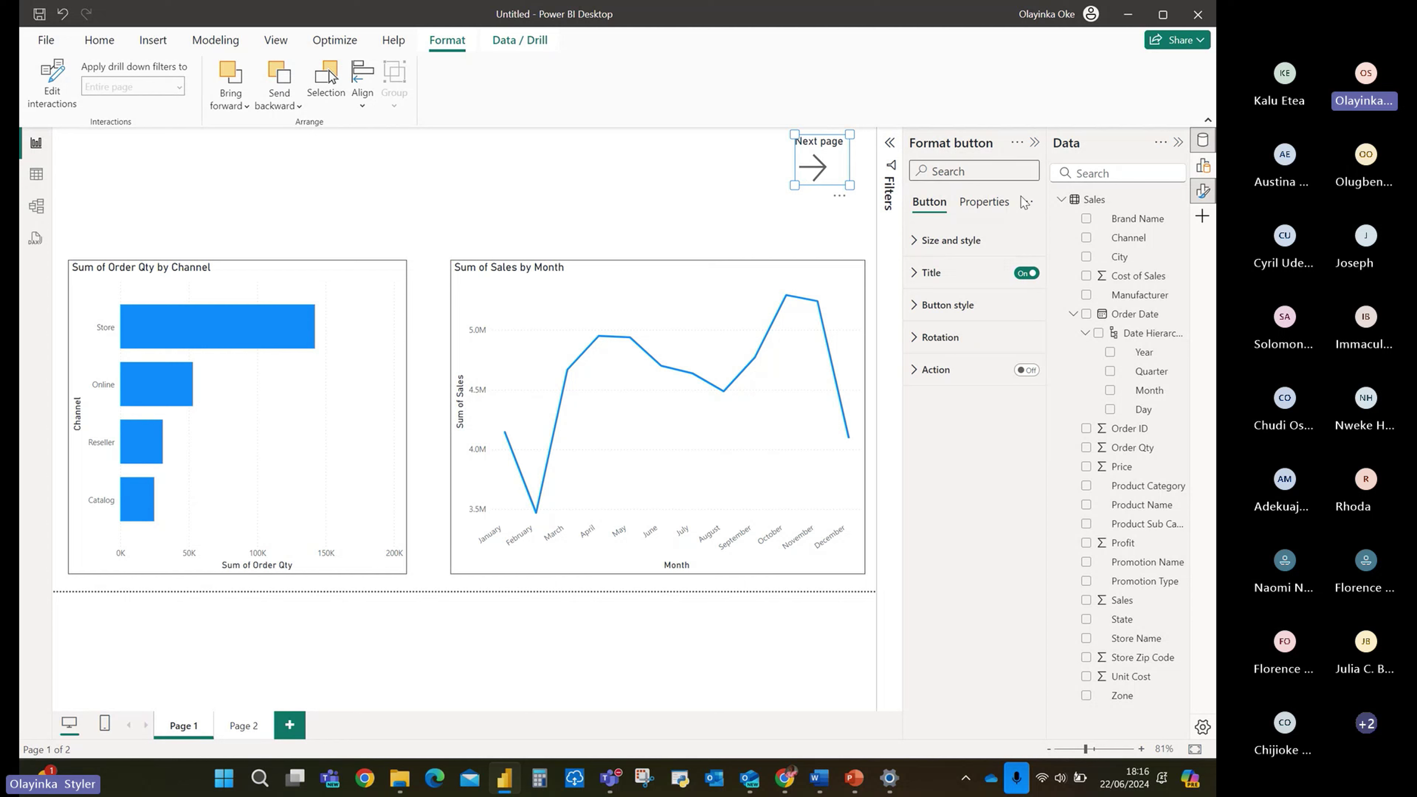
left_click(918, 315)
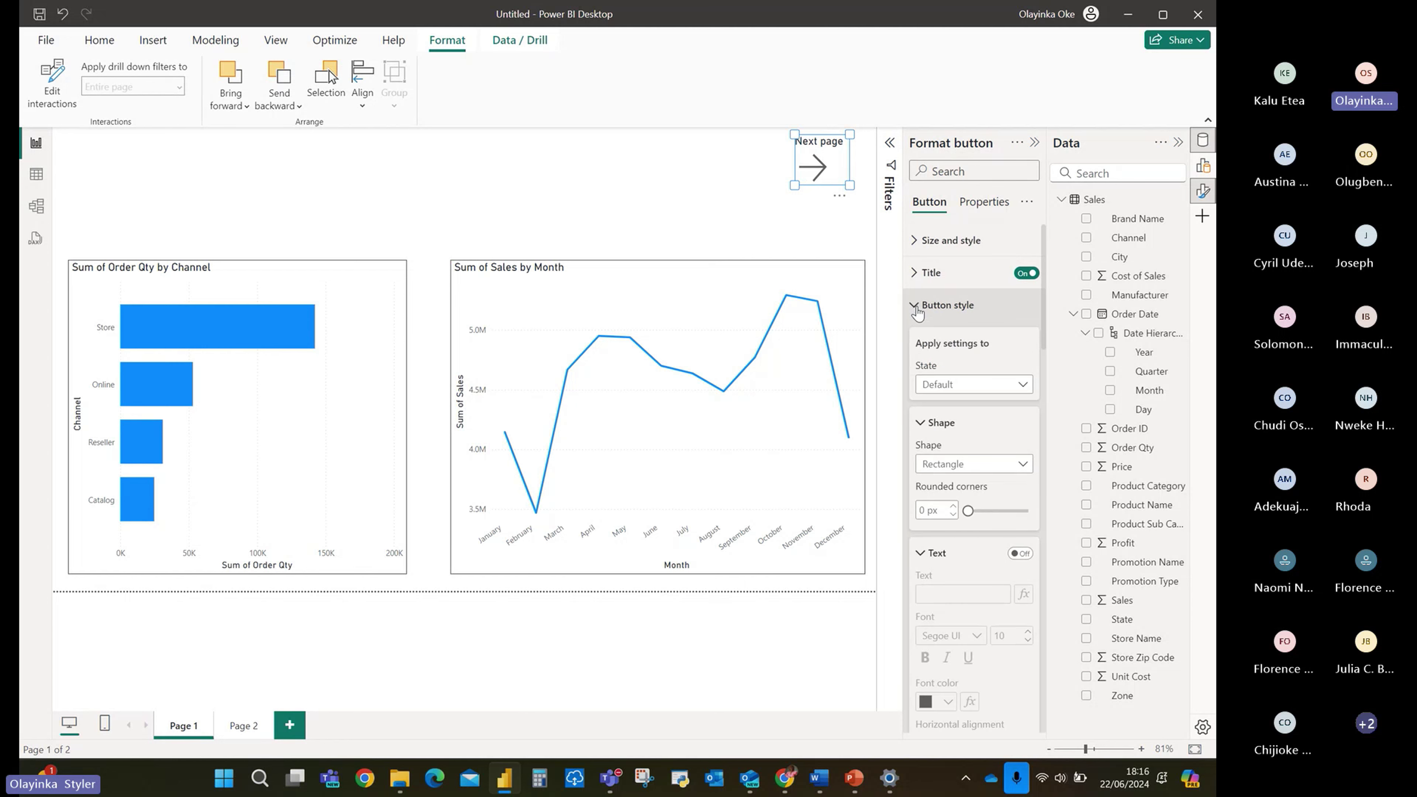
left_click(1010, 470)
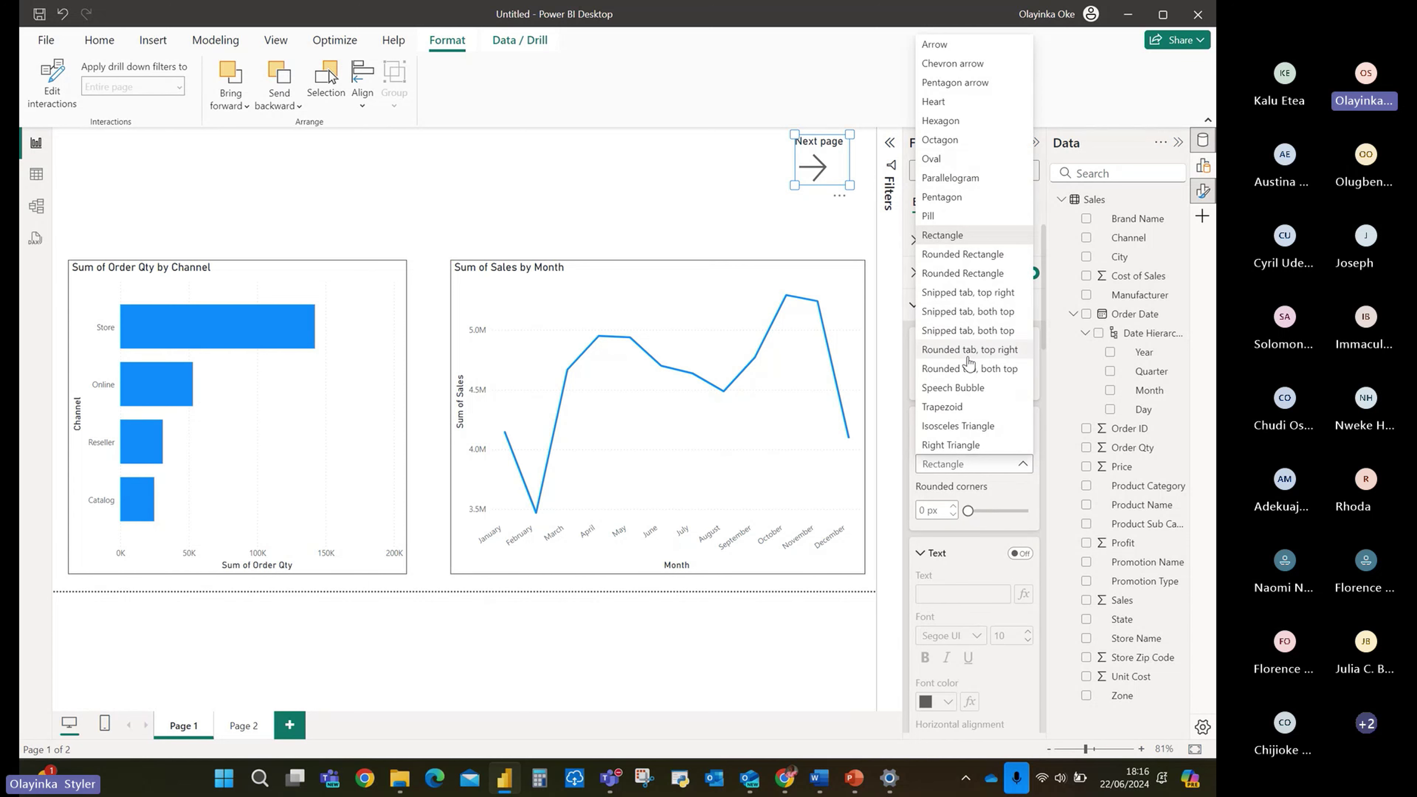
left_click(967, 64)
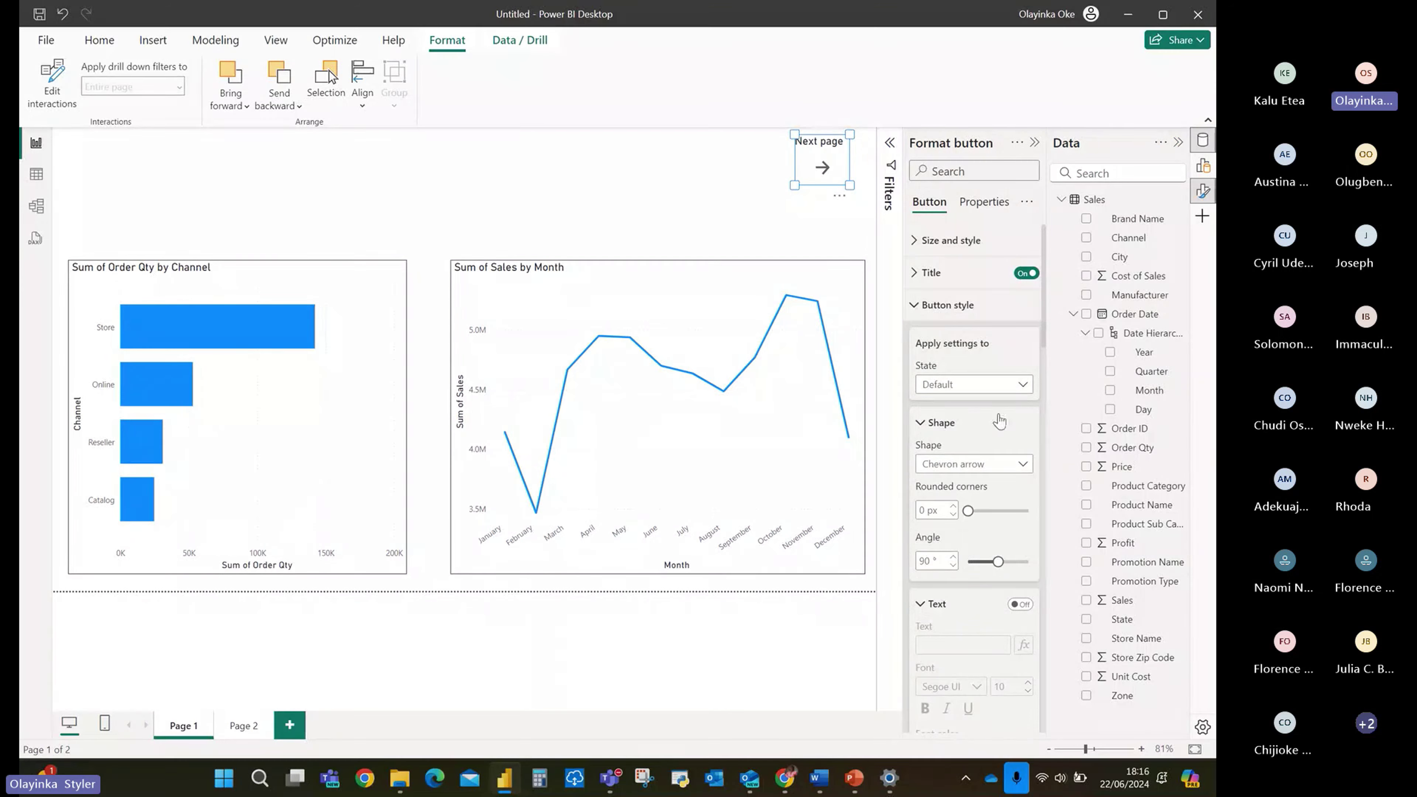
left_click(915, 306)
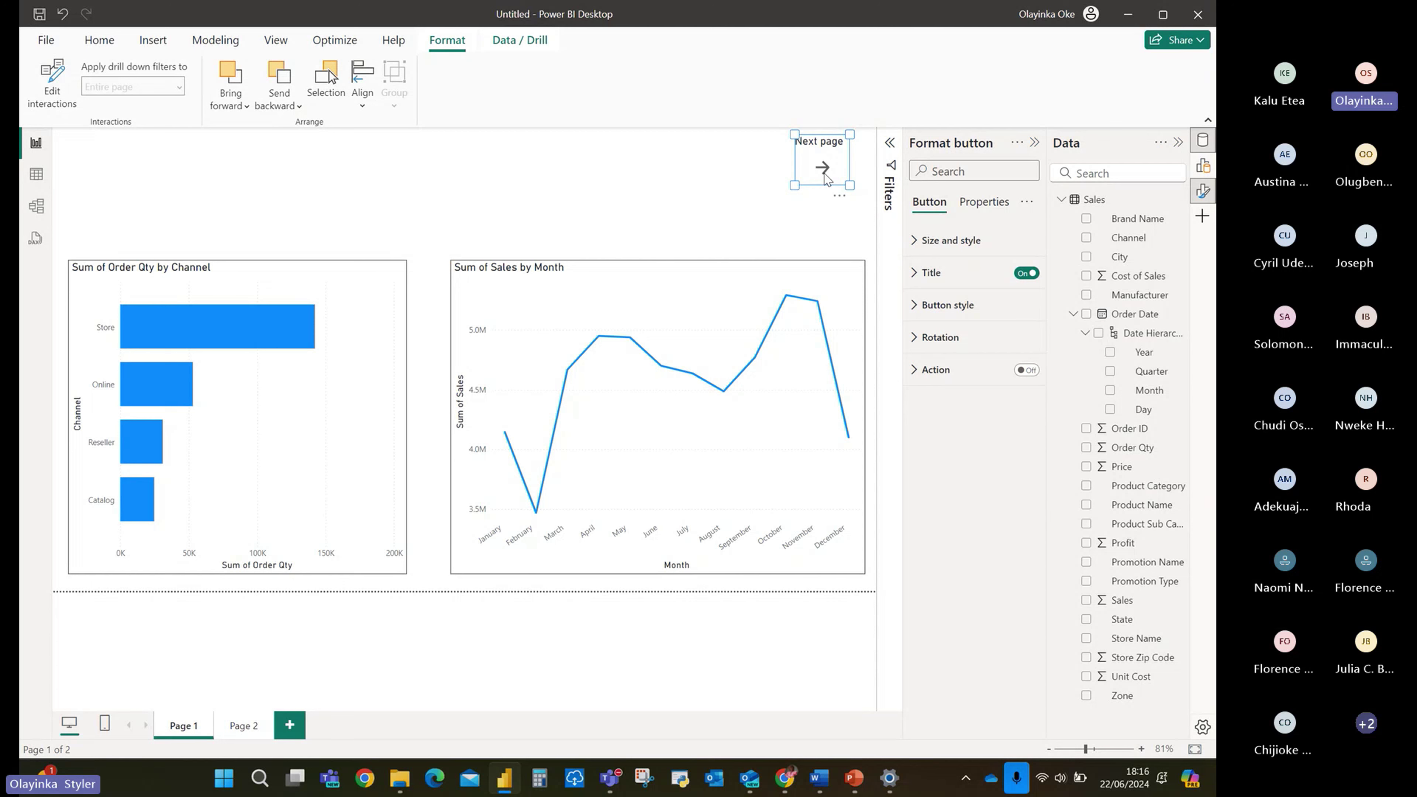
left_click(826, 215)
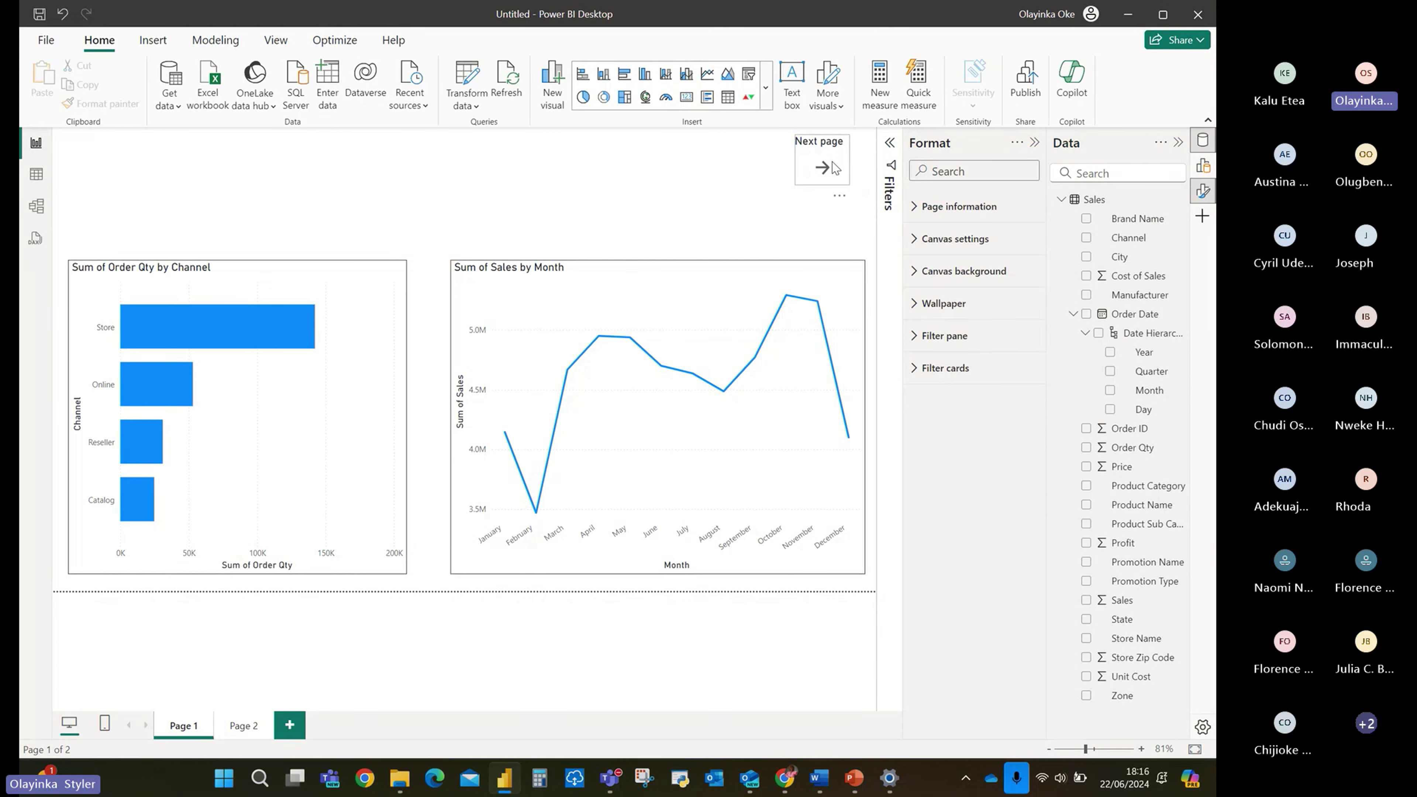
Turn on the action of the Next page arrow button and review the available action types.
left_click(822, 168)
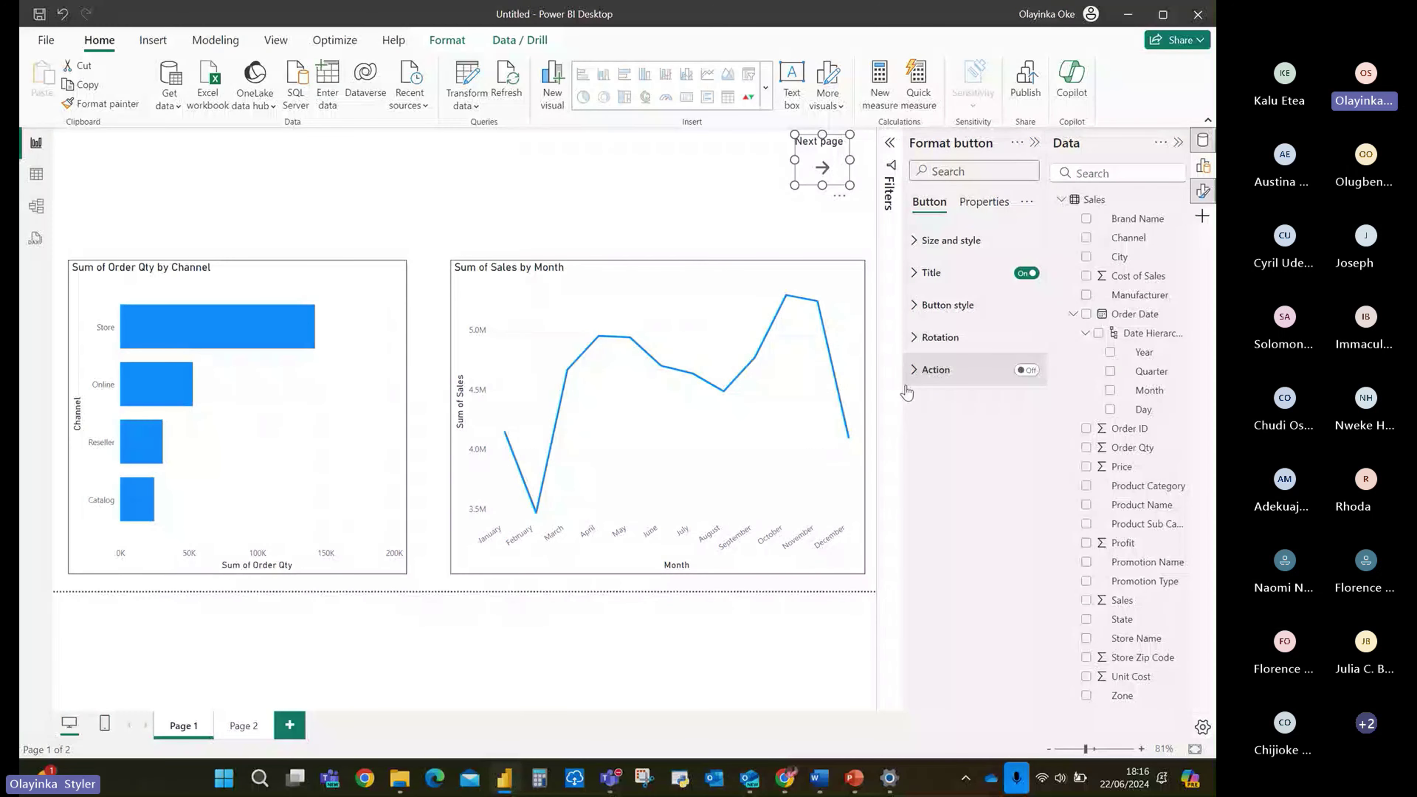
left_click(1026, 370)
left_click(913, 371)
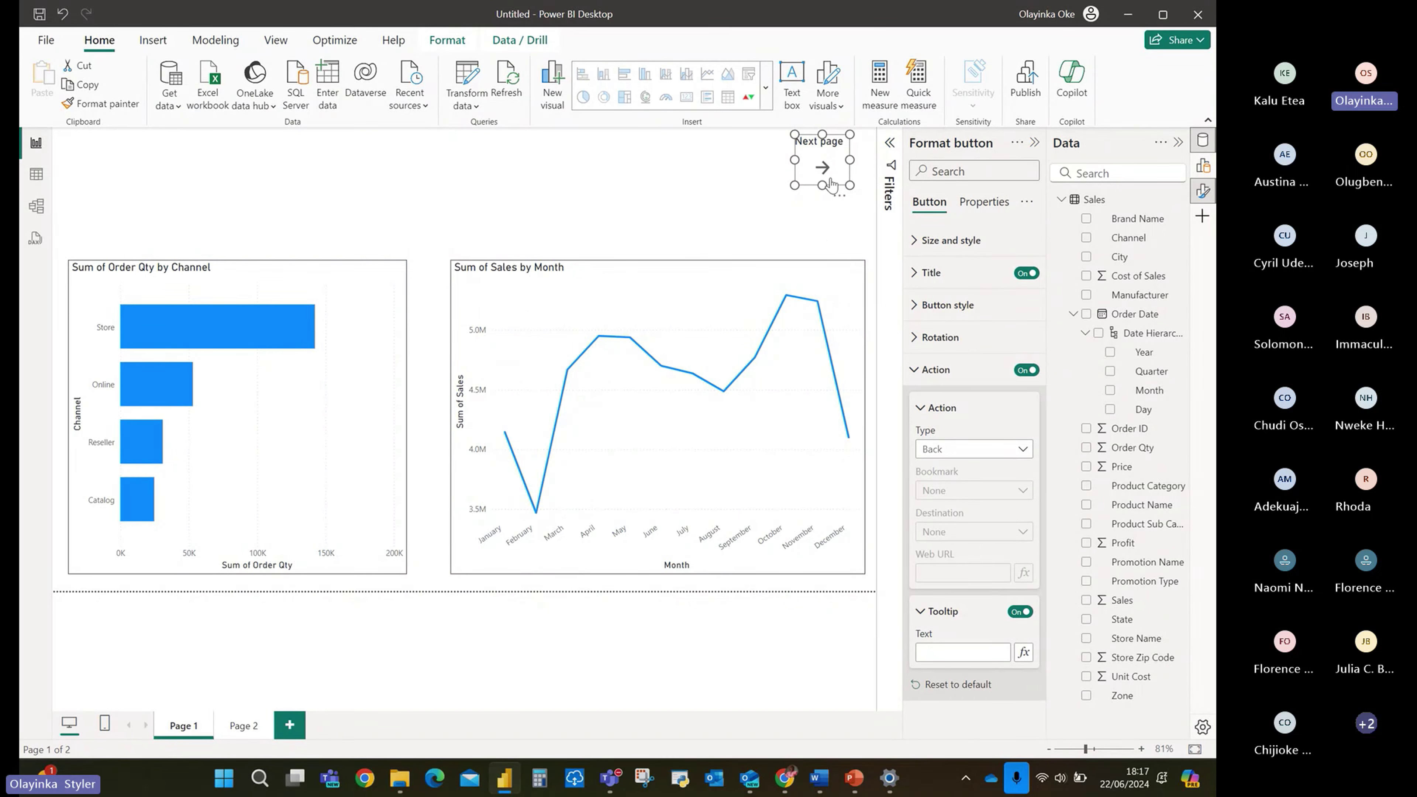
left_click(1025, 450)
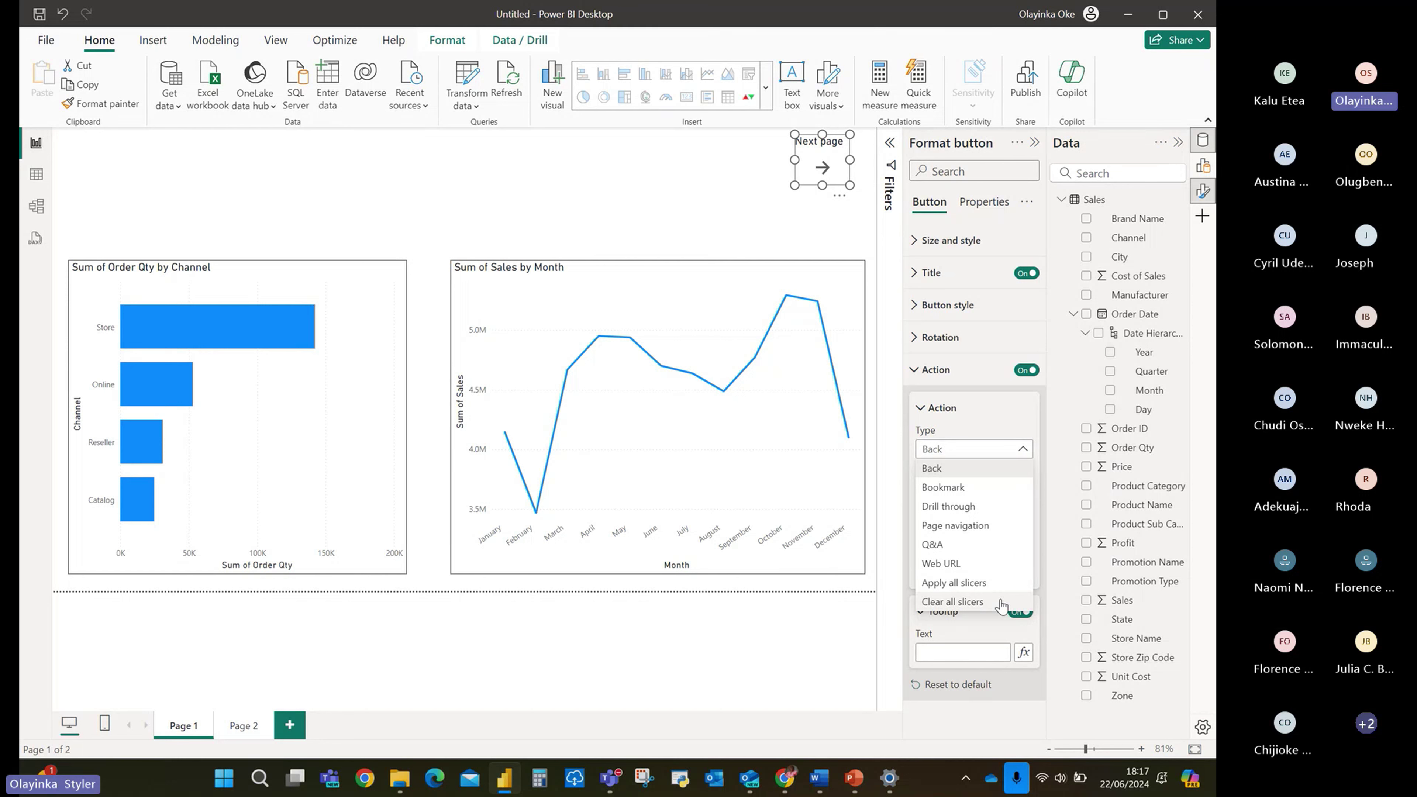
key("Escape")
left_click(628, 167)
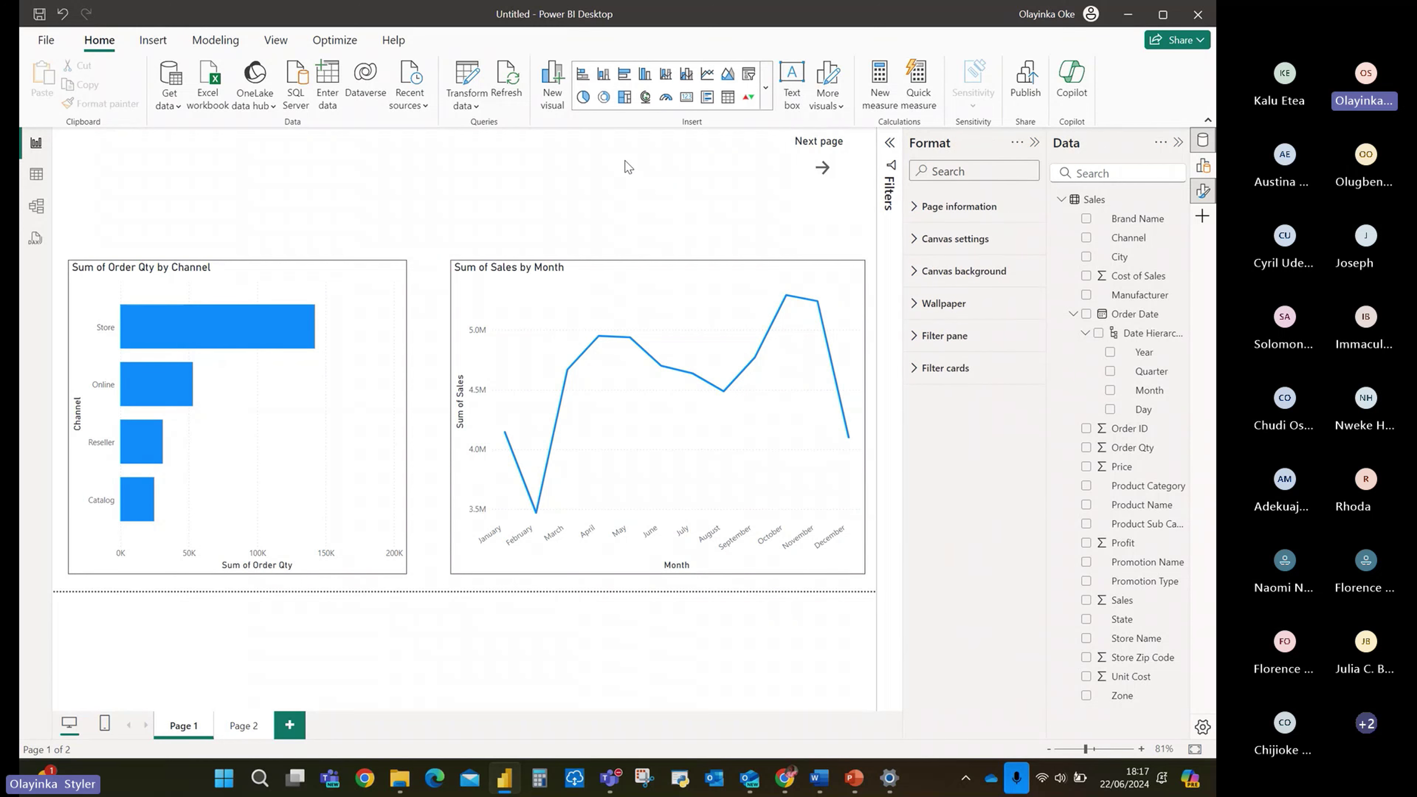
Insert a left arrow button and resize it to a compact icon in the upper-left corner of the report page.
left_click(151, 38)
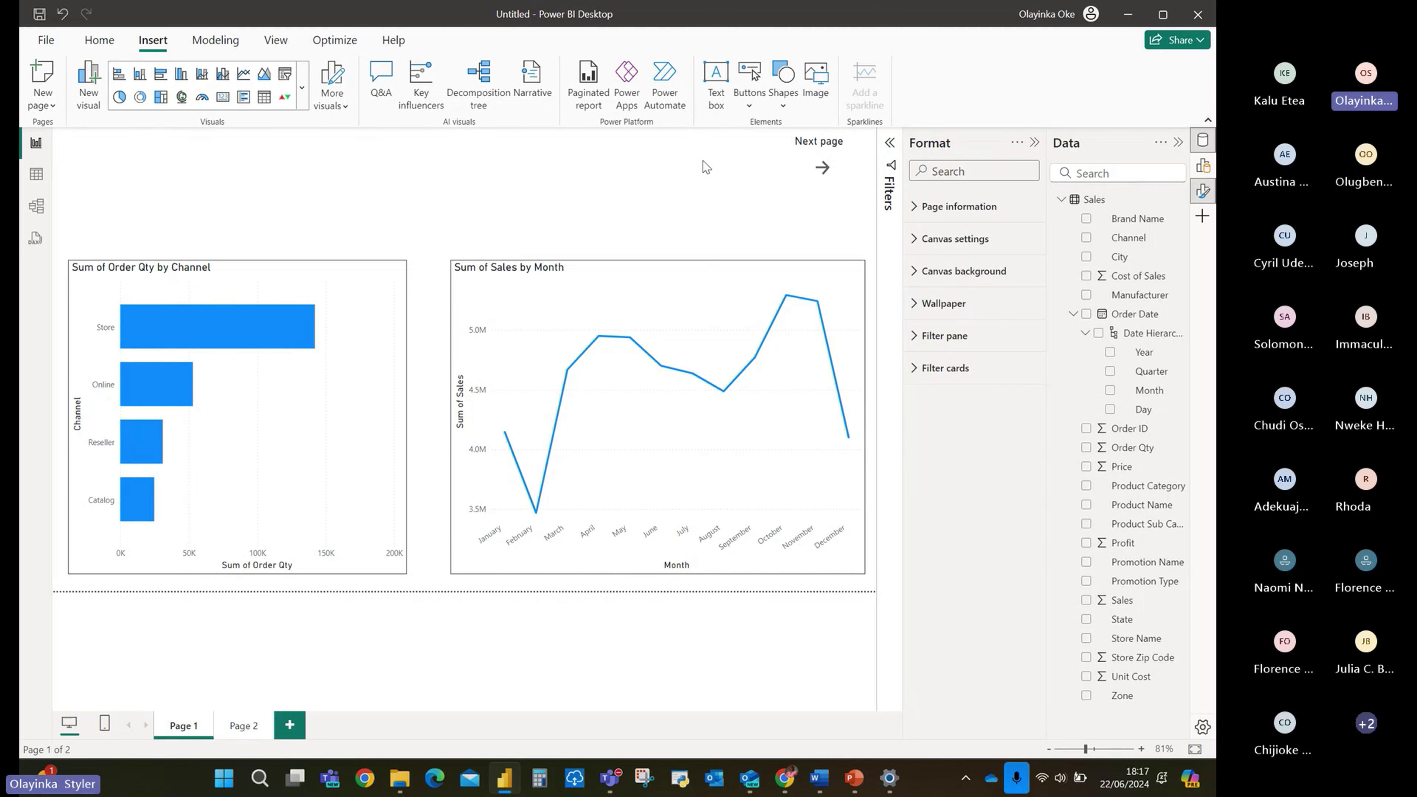
left_click(747, 107)
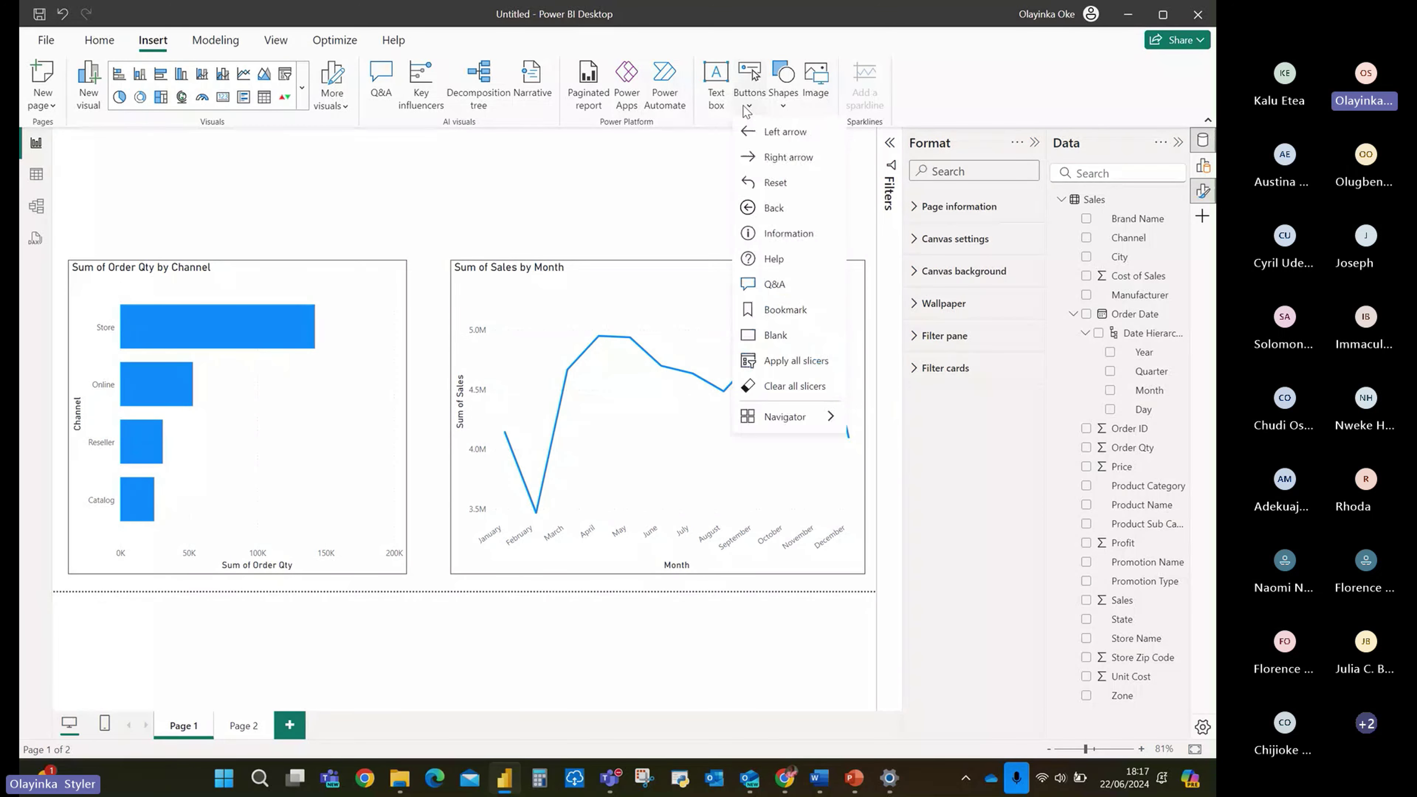
left_click(778, 131)
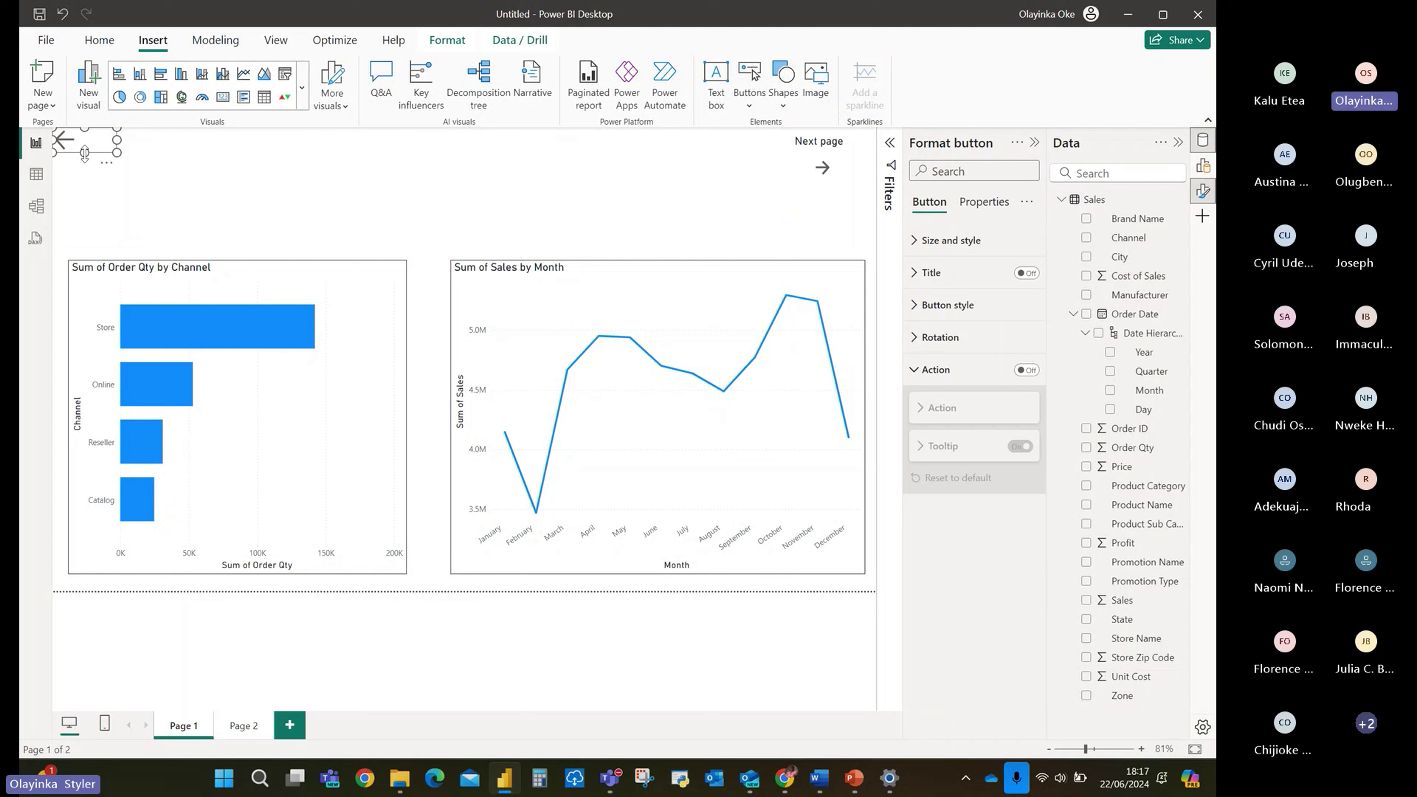
mouse_move(84, 153)
left_mouse_down()
mouse_move(85, 167)
mouse_move(96, 160)
left_mouse_up()
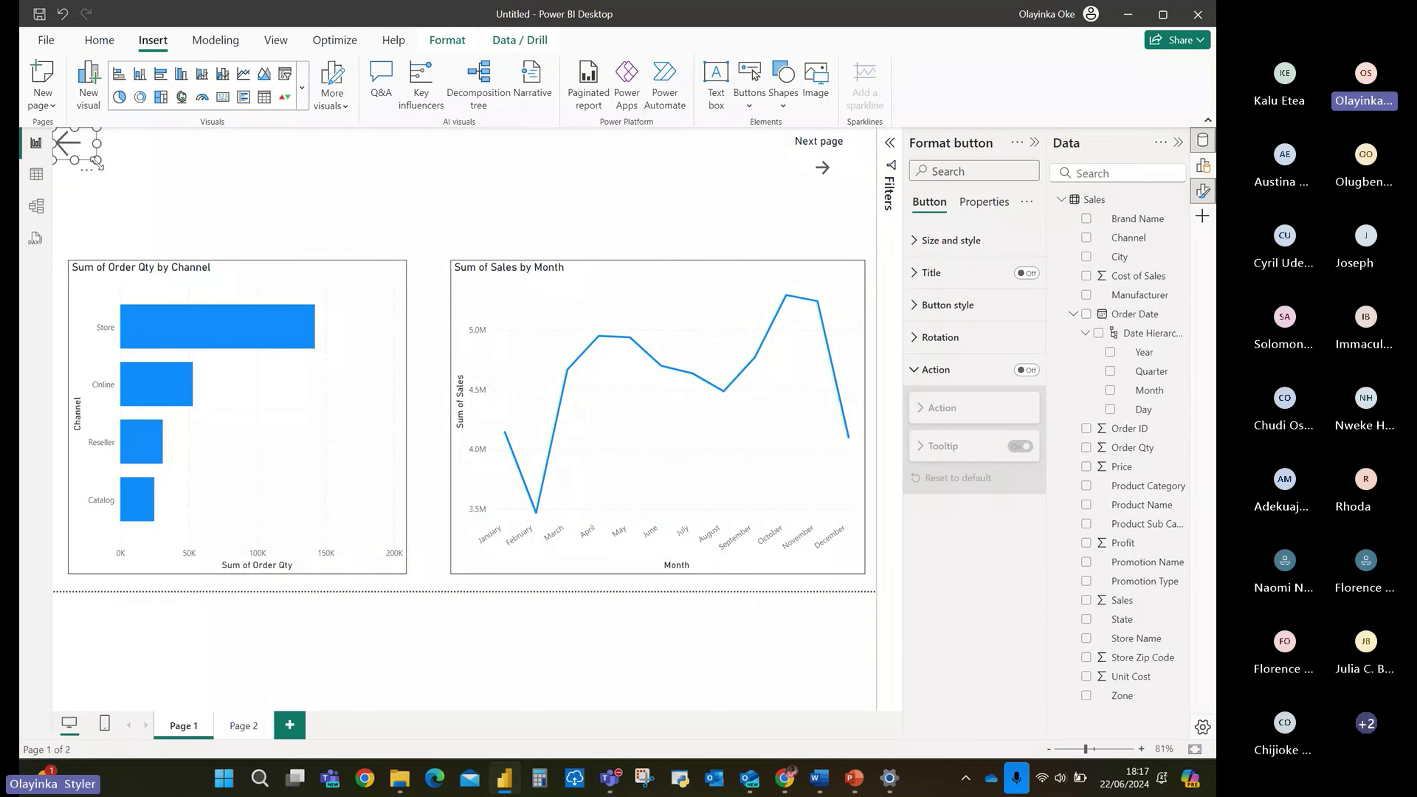
left_click(548, 199)
Insert a Back button, shrink it to icon size and place it to the right of the left arrow button.
left_click(747, 101)
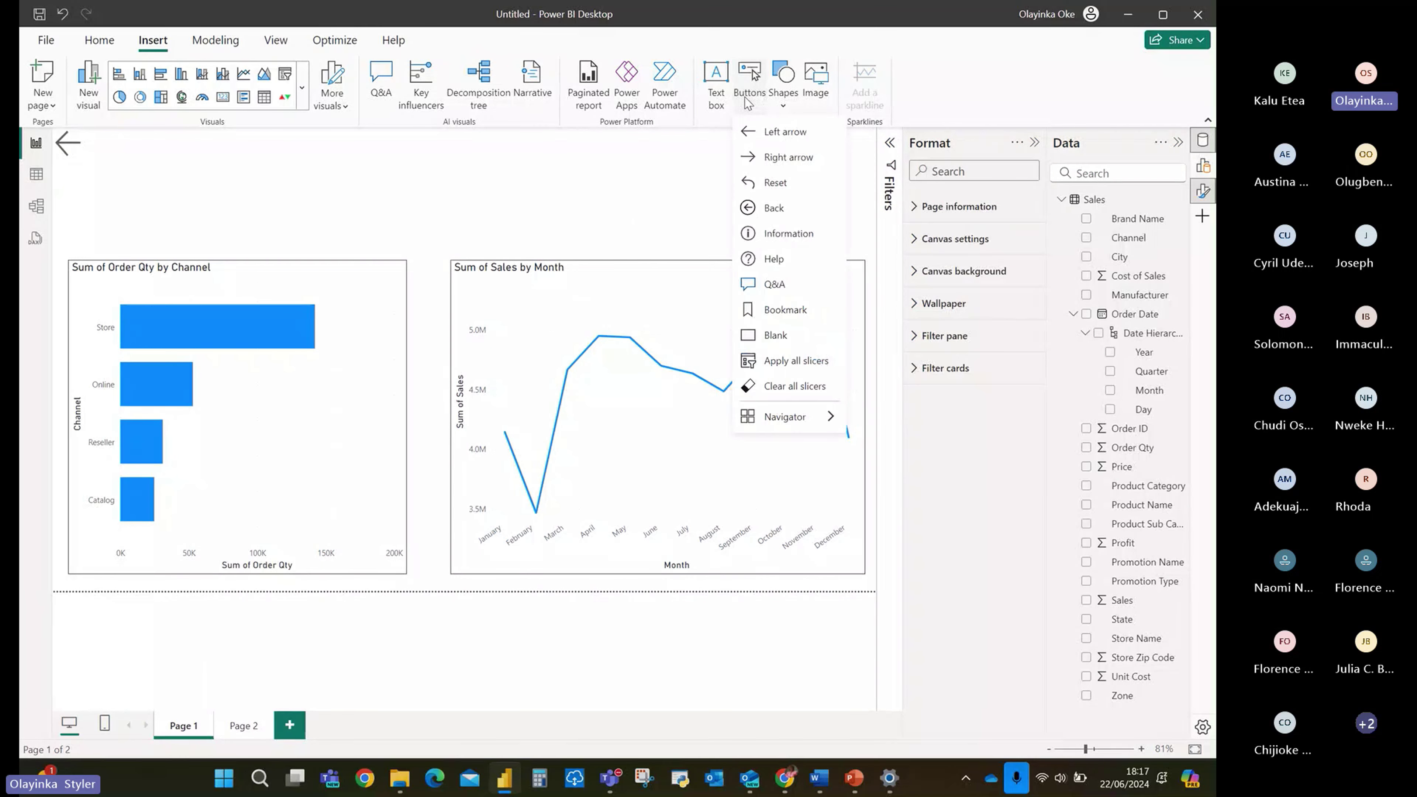
left_click(779, 212)
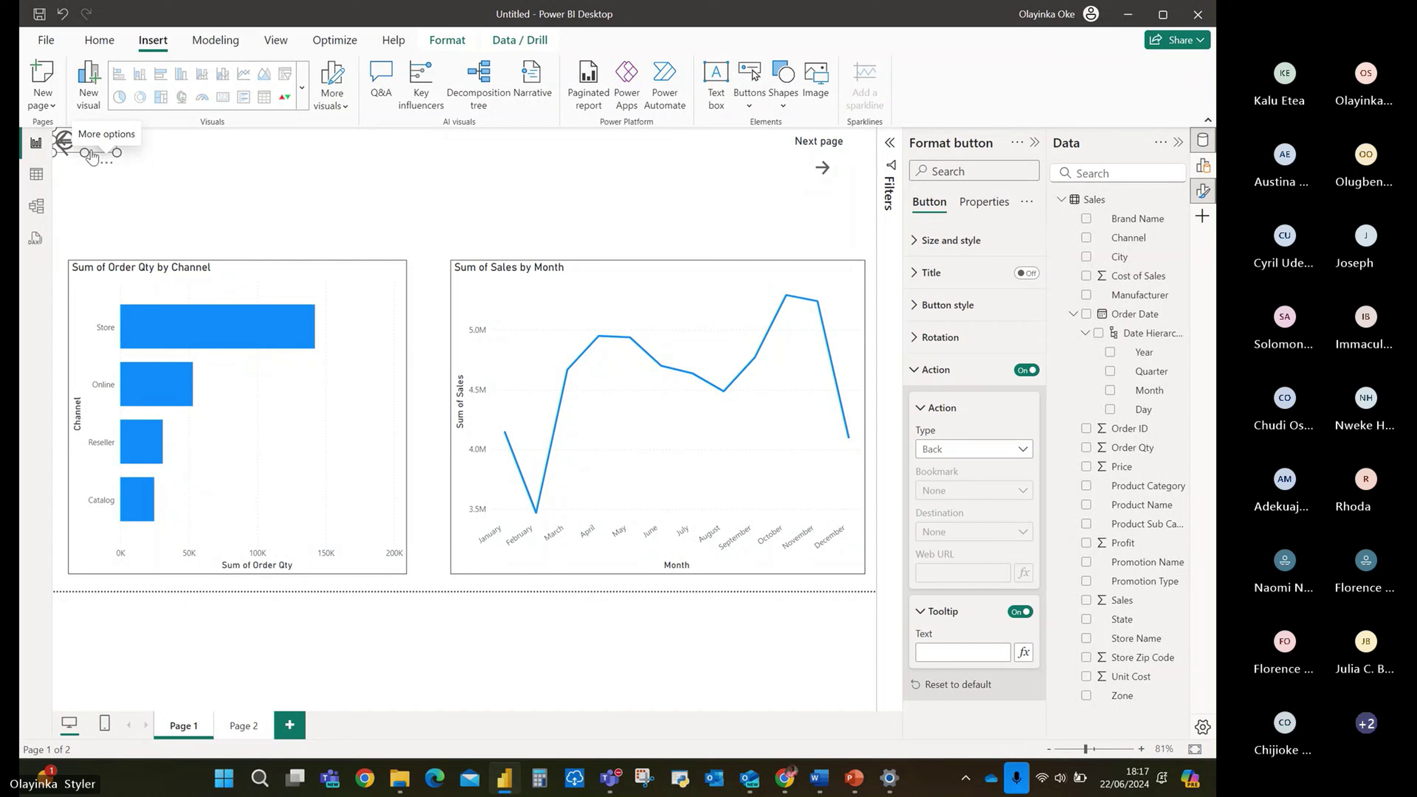
left_click_drag(104, 152, 254, 151)
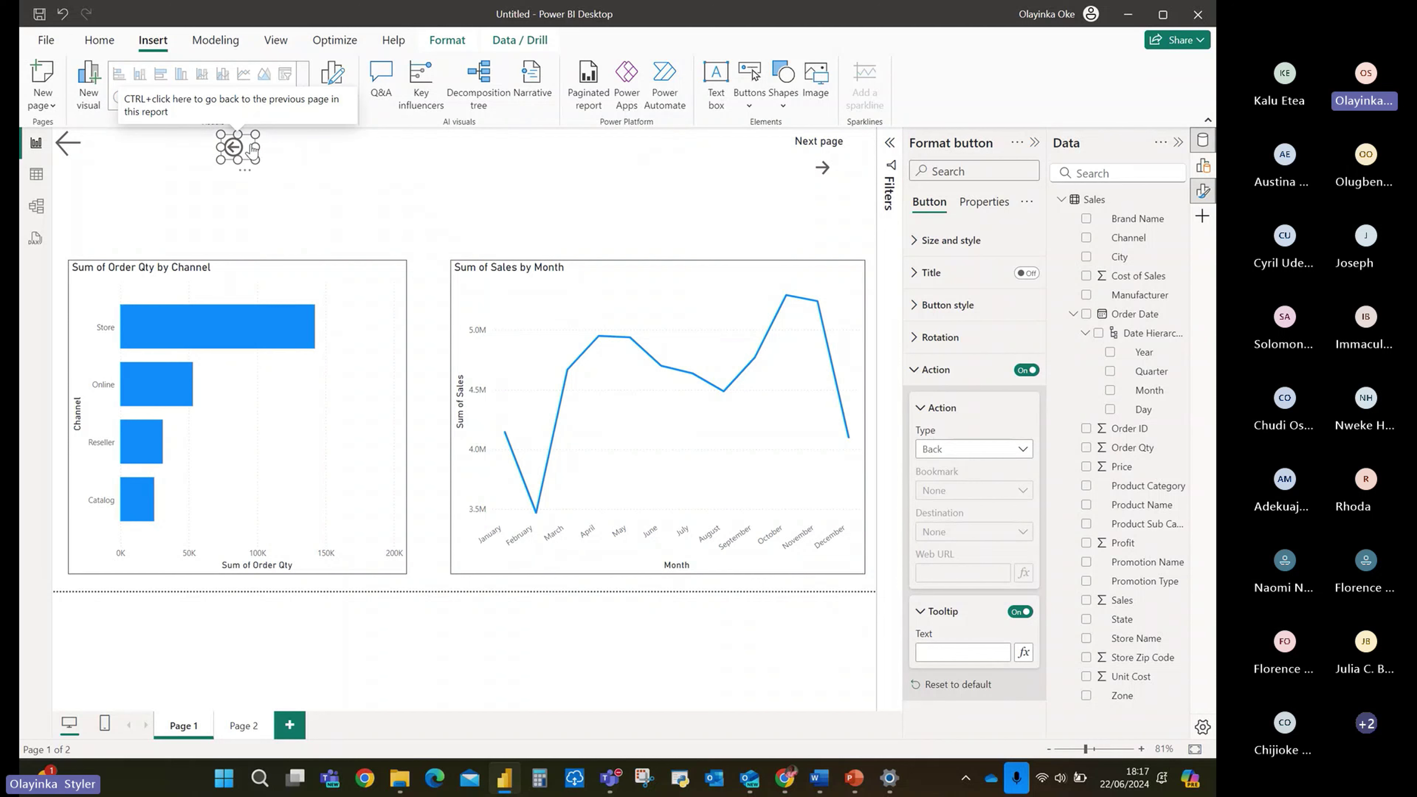
Add a page between Page 1 and Page 2 with an enlarged bar chart of Profit by Brand Name in its lower-left part.
left_click(289, 726)
left_click_drag(305, 725, 233, 732)
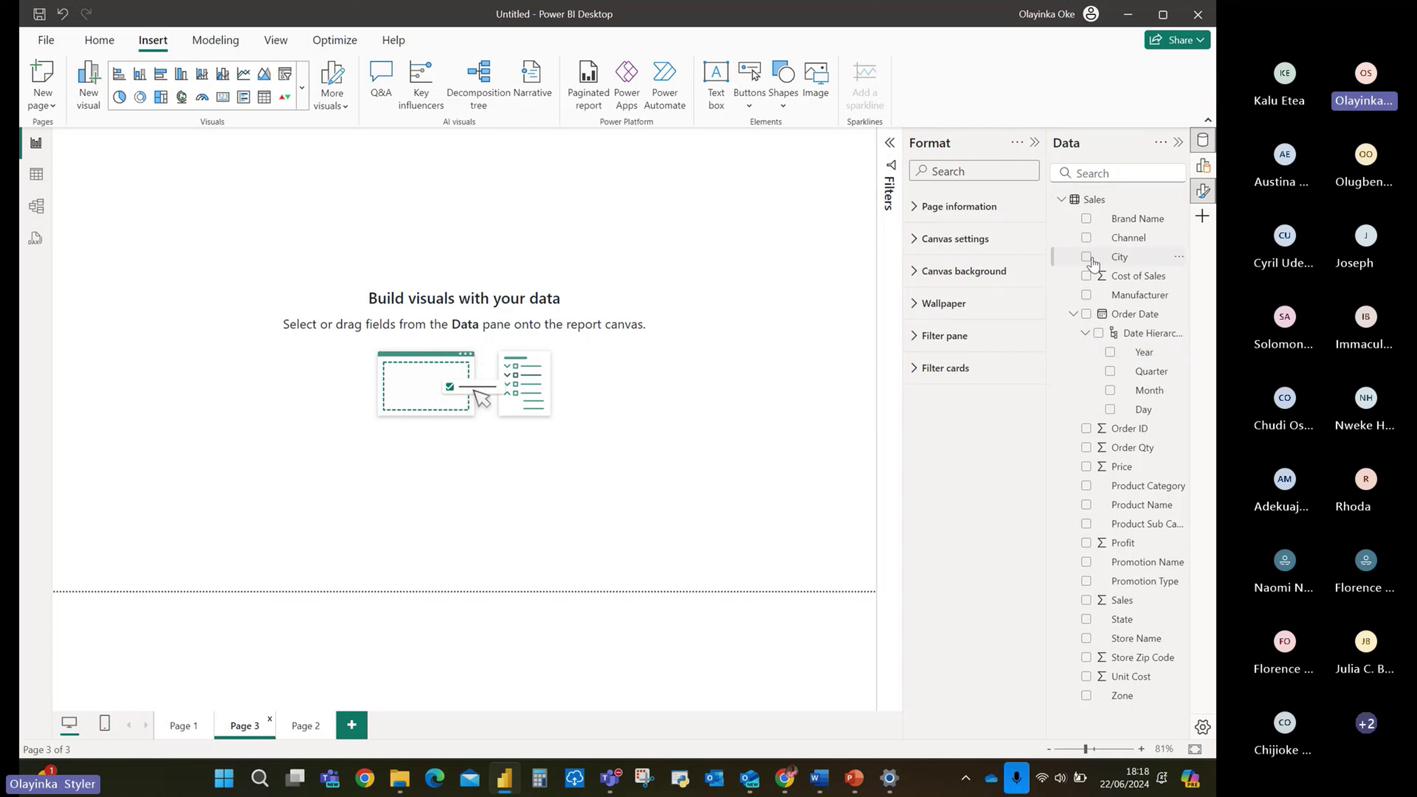
left_click(1086, 219)
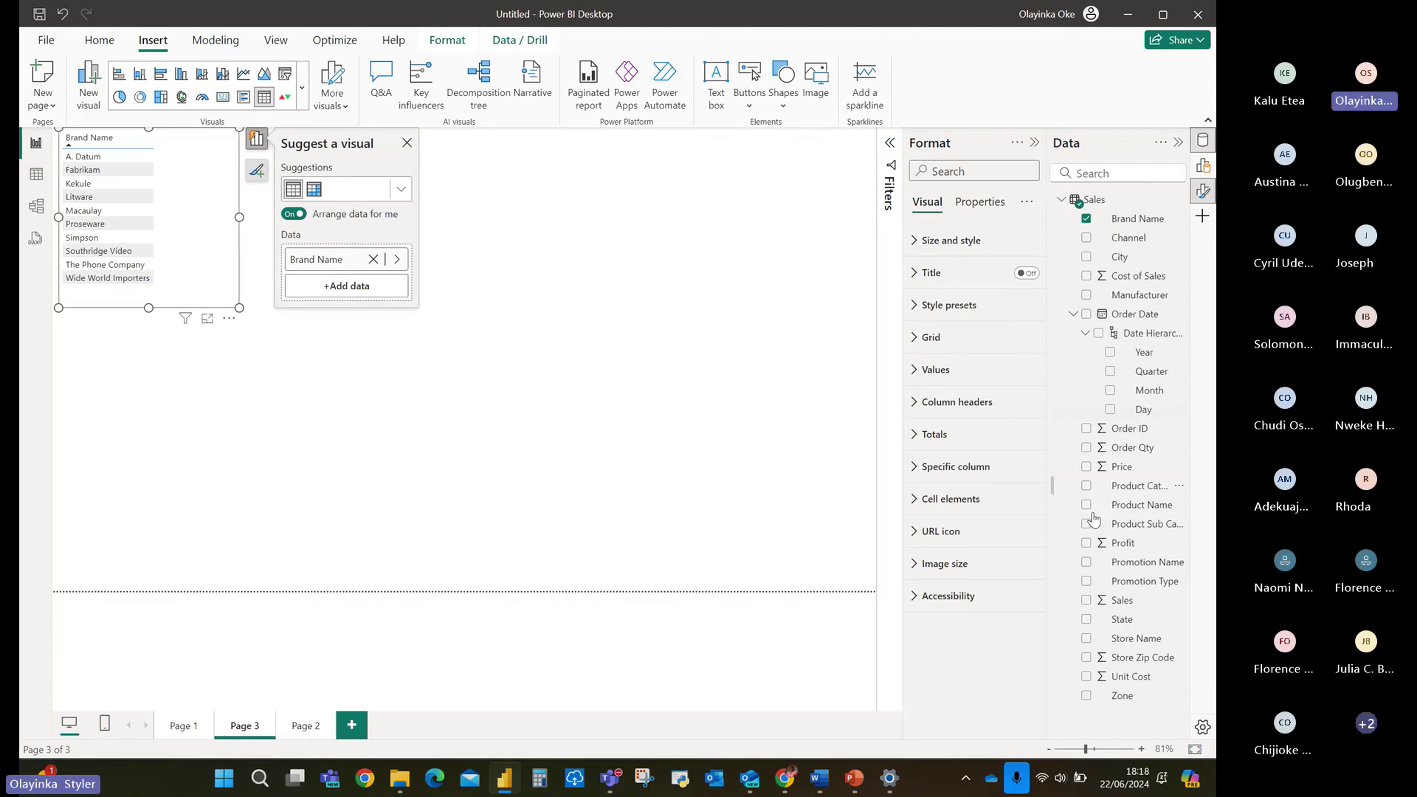
left_click(1086, 542)
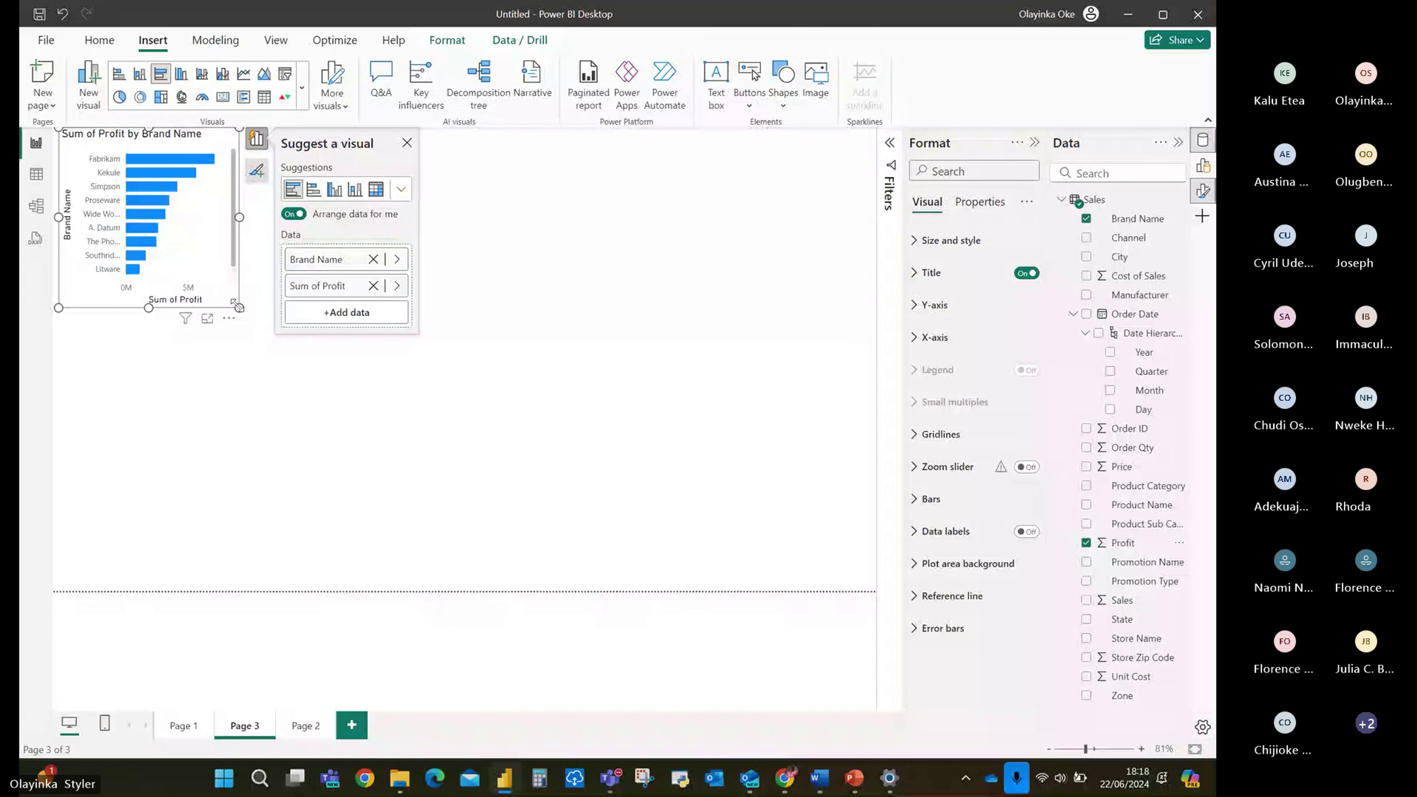
left_click_drag(239, 307, 395, 405)
left_click_drag(376, 240, 389, 404)
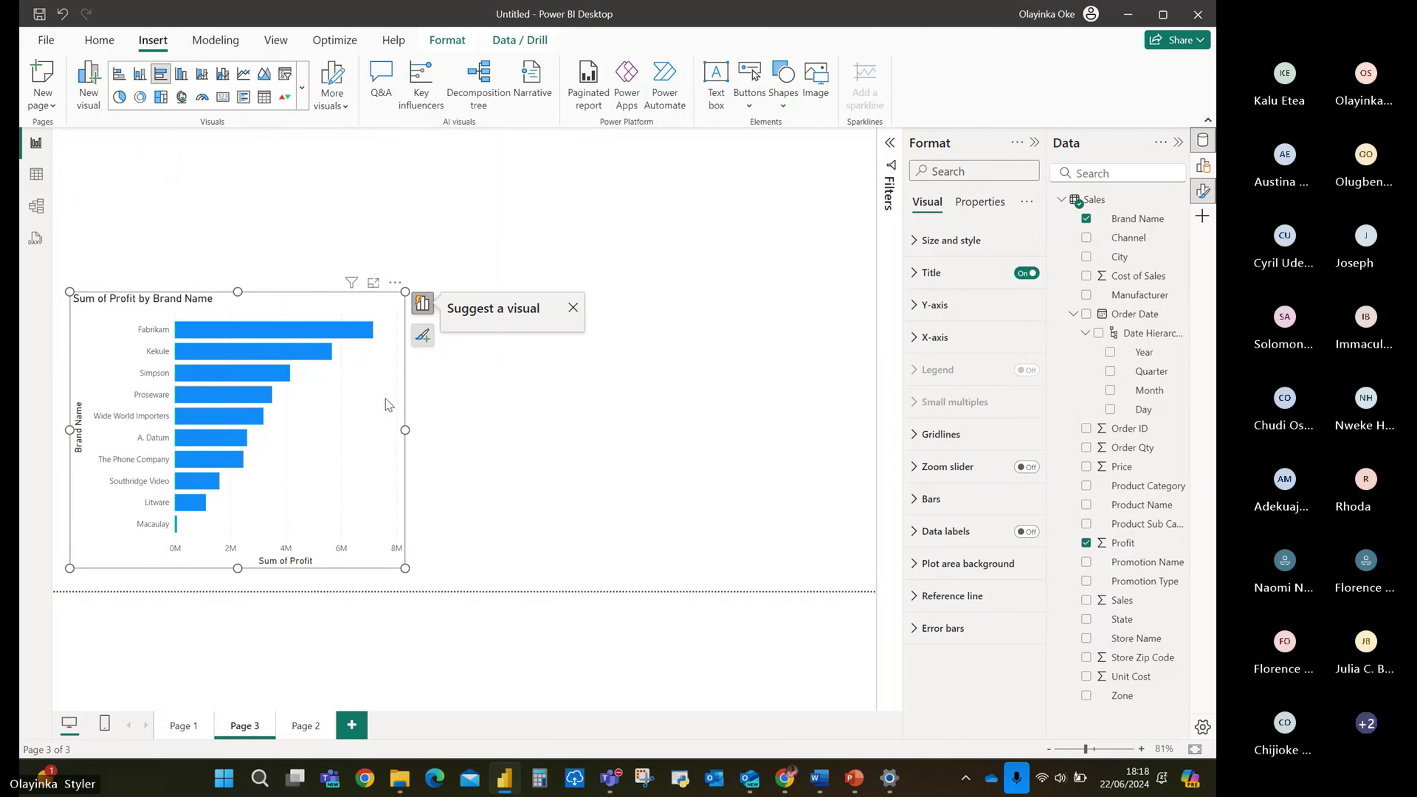
Rename the new page holding the brand chart as "Profit by brand name".
double_click(245, 726)
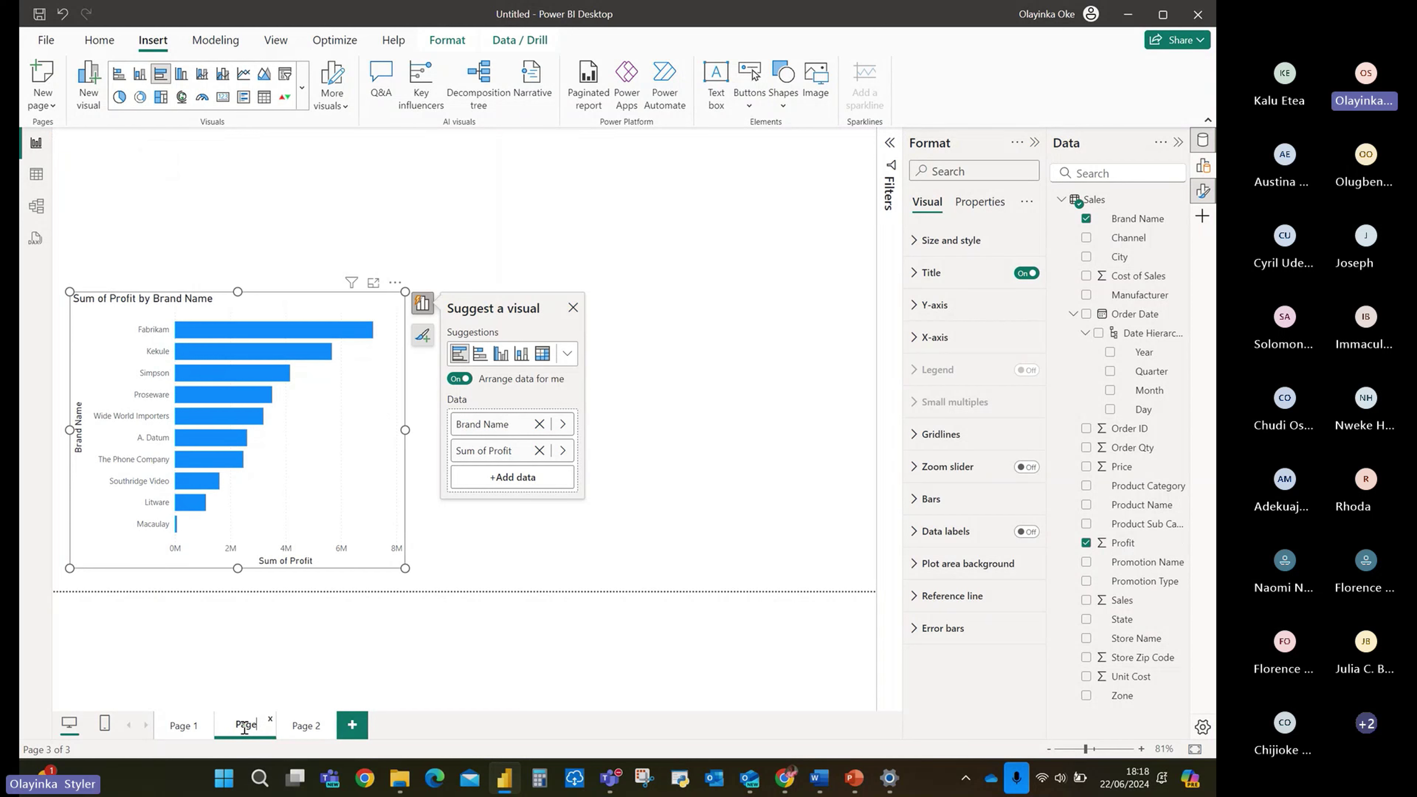
key("BackSpace")
type("Pro")
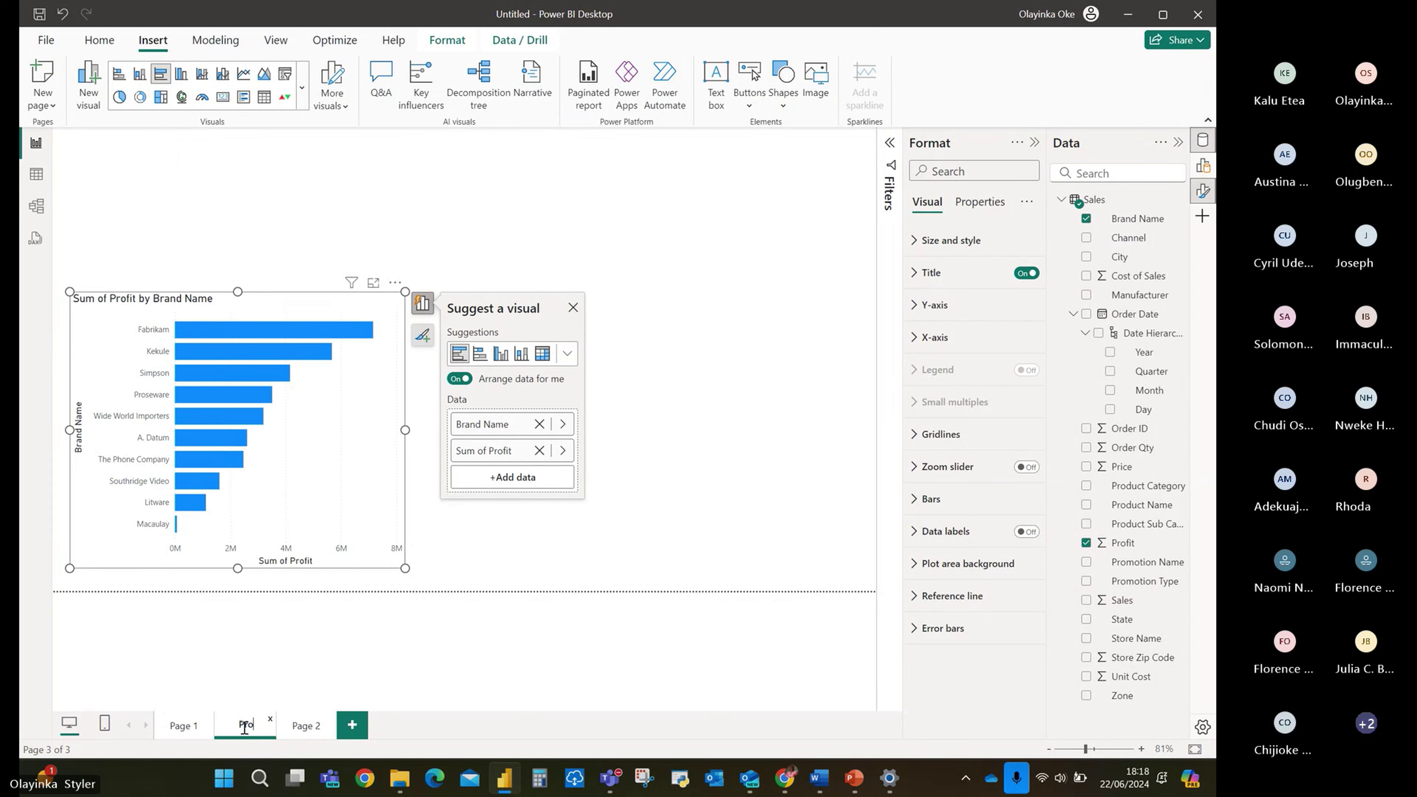
type("fit by")
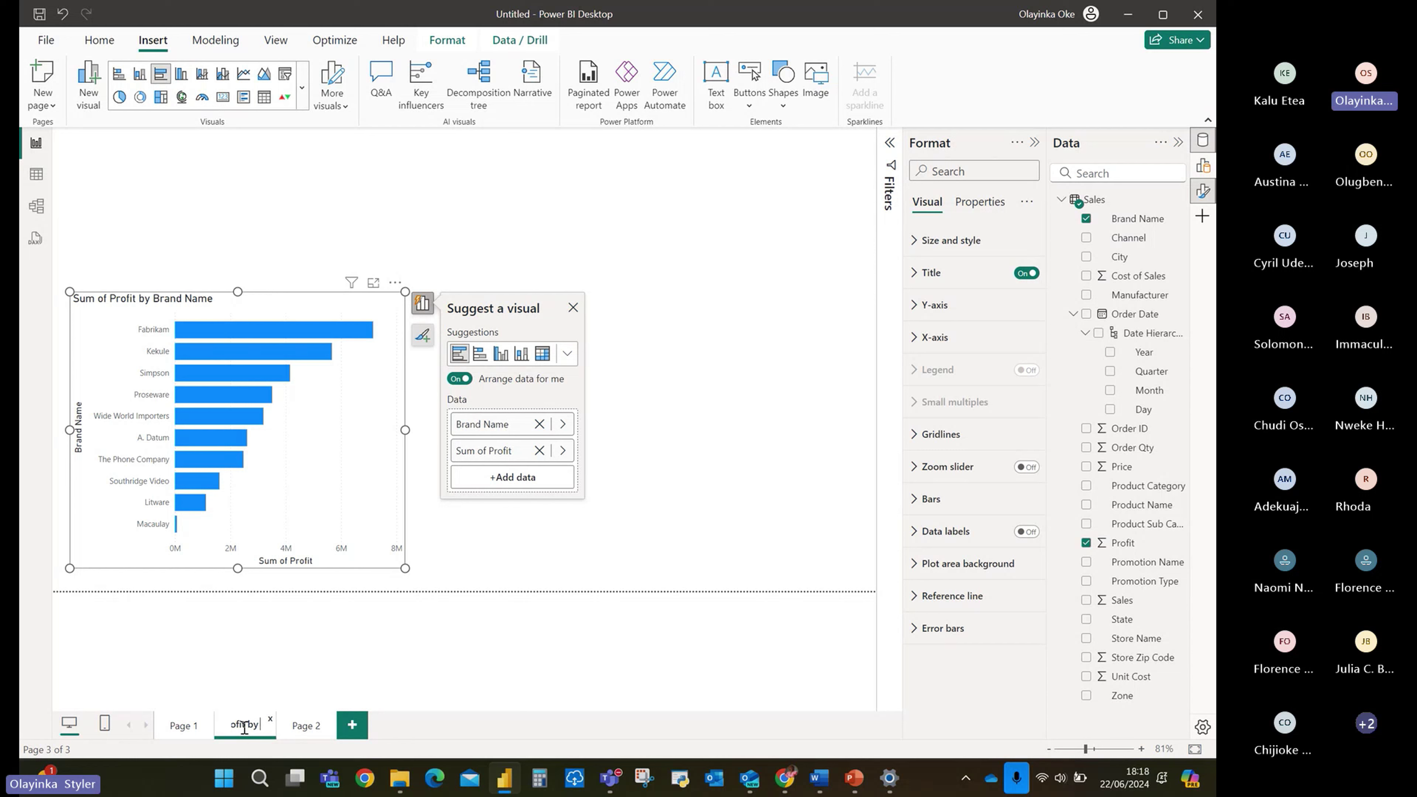
type(" brand name")
key("Return")
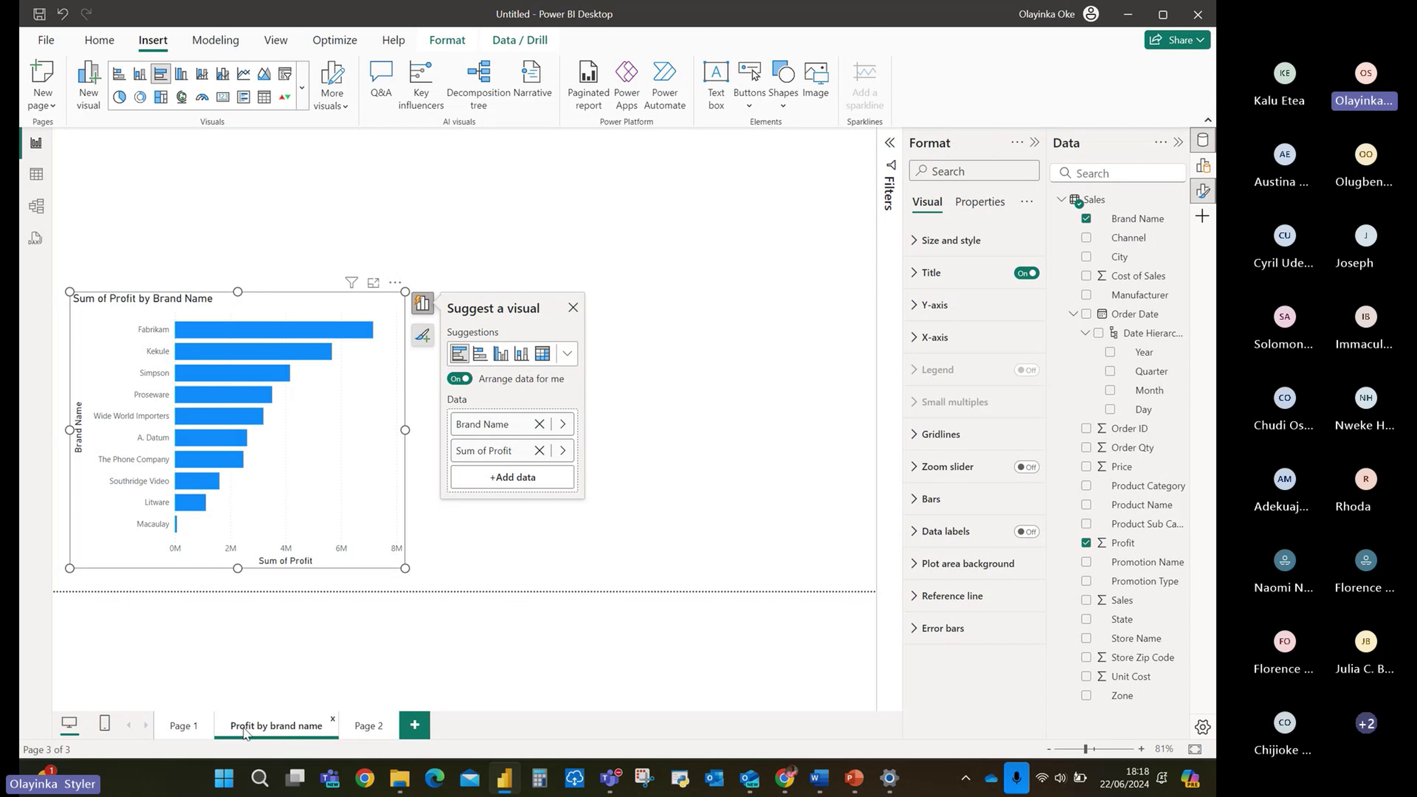
Rename Page 2, which holds the promotion chart, as "Profit by promotion".
left_click(371, 726)
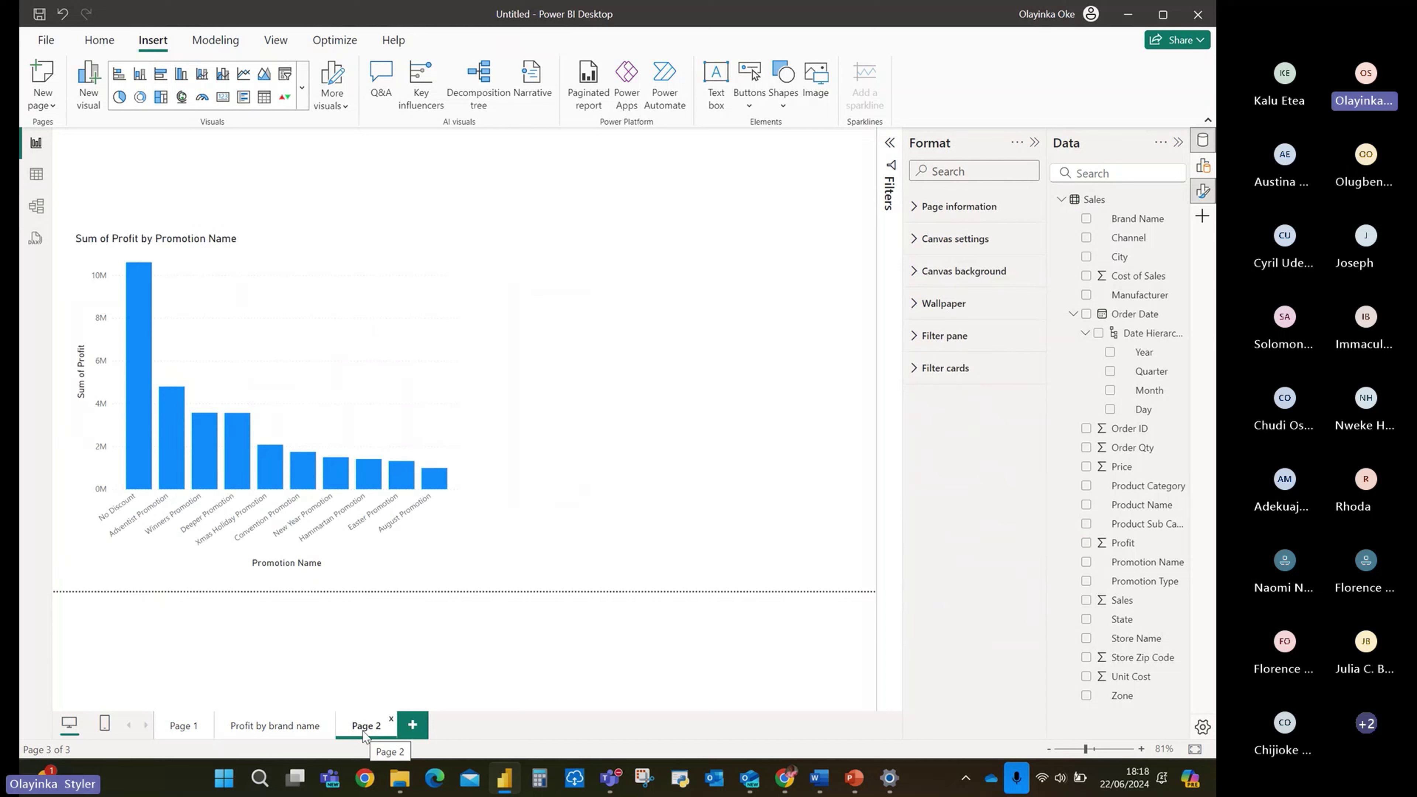
double_click(364, 736)
key("BackSpace")
key("BackSpace")
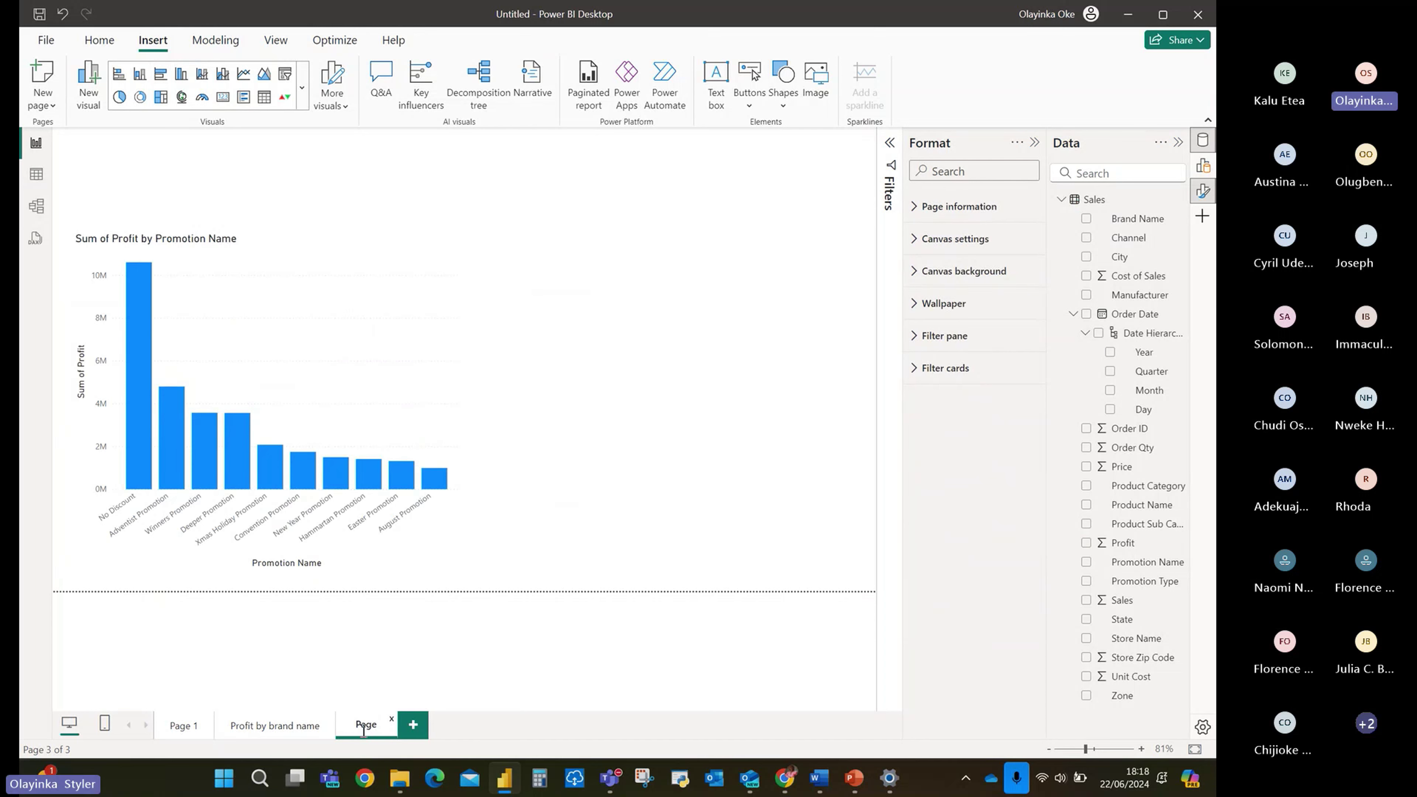
key("BackSpace")
key("BackSpace")
key("BackSpace")
key("BackSpace")
type("Prof")
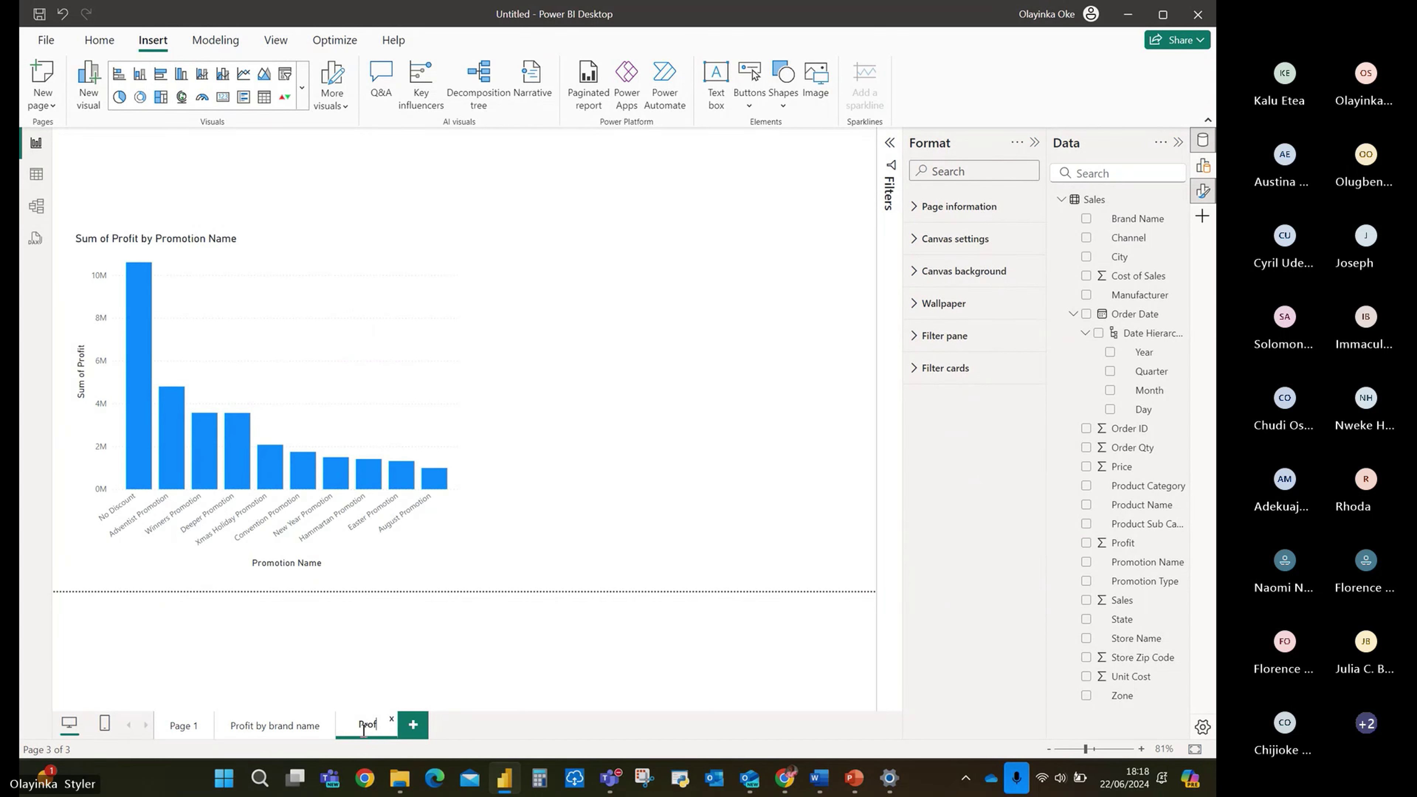
key("BackSpace")
key("BackSpace")
key("BackSpace")
key("BackSpace")
type("promo")
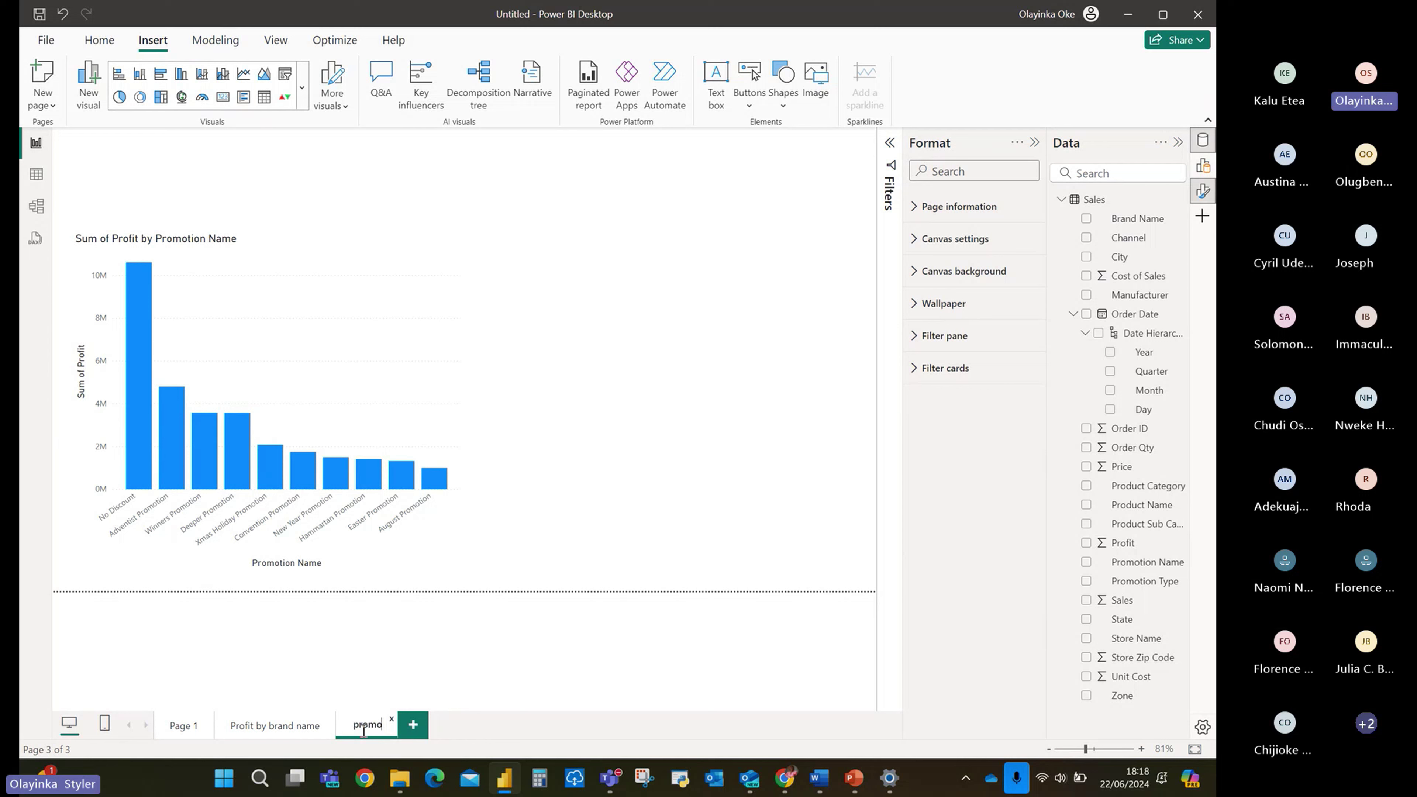
type("tion")
key("Return")
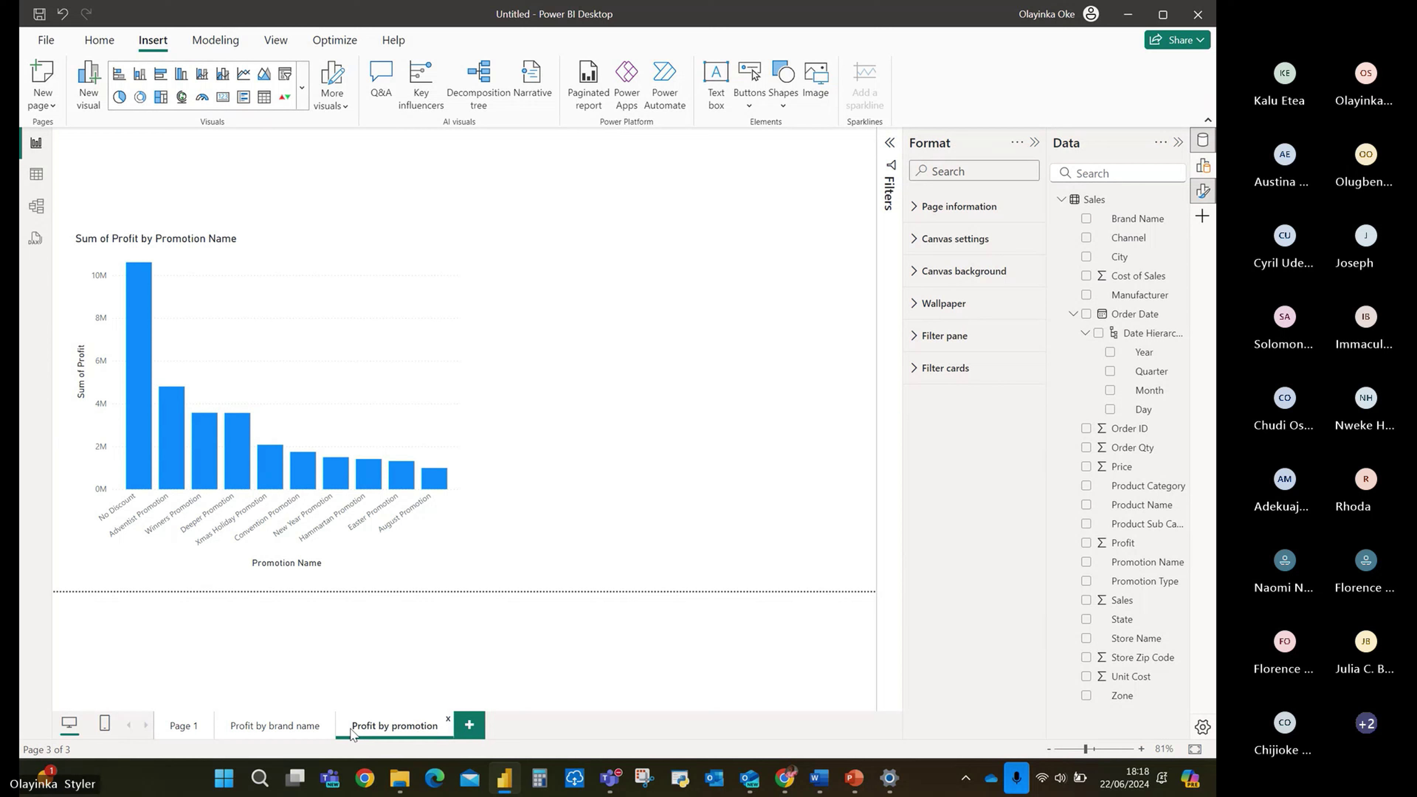
Rename Page 1 as "Sales by month and Channel".
left_click(181, 736)
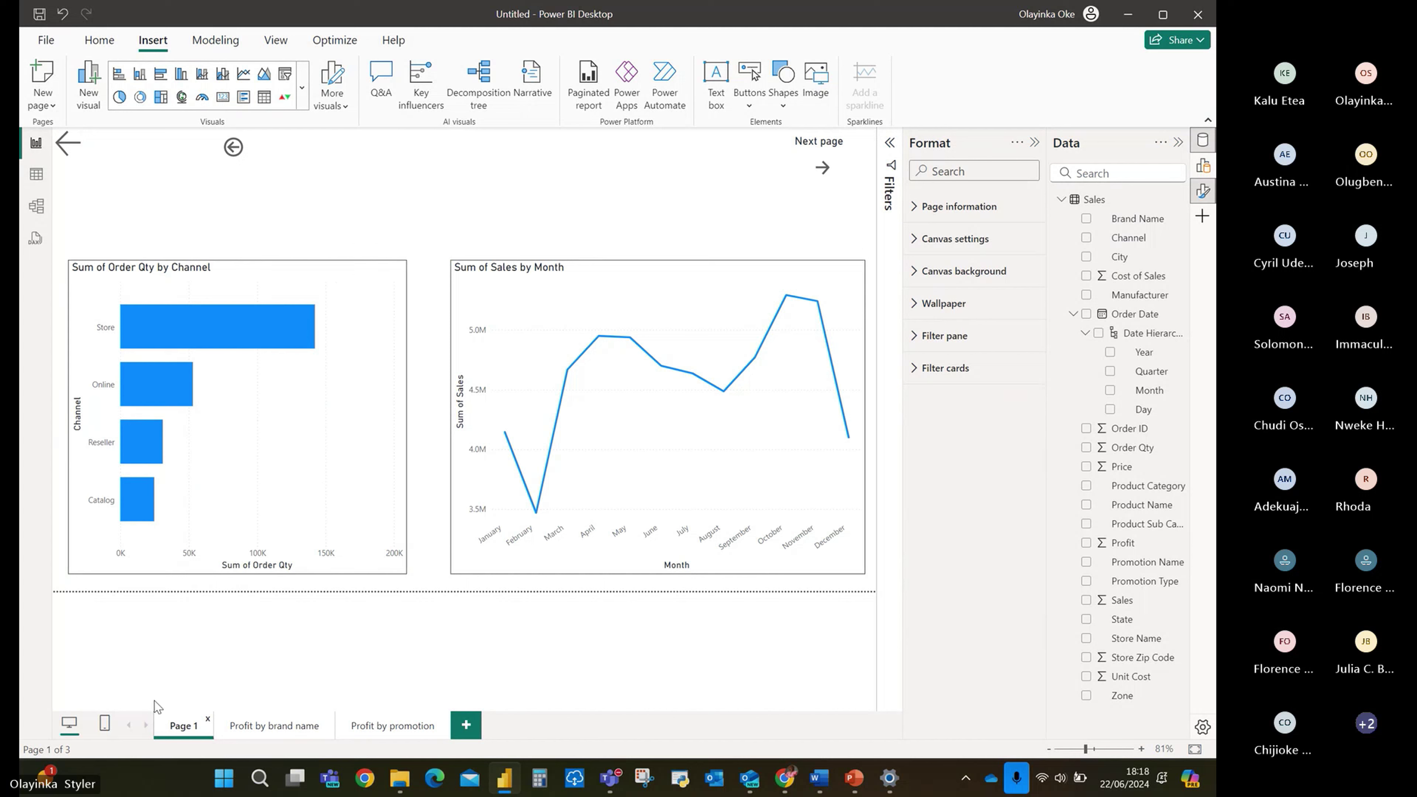
double_click(189, 725)
key("BackSpace")
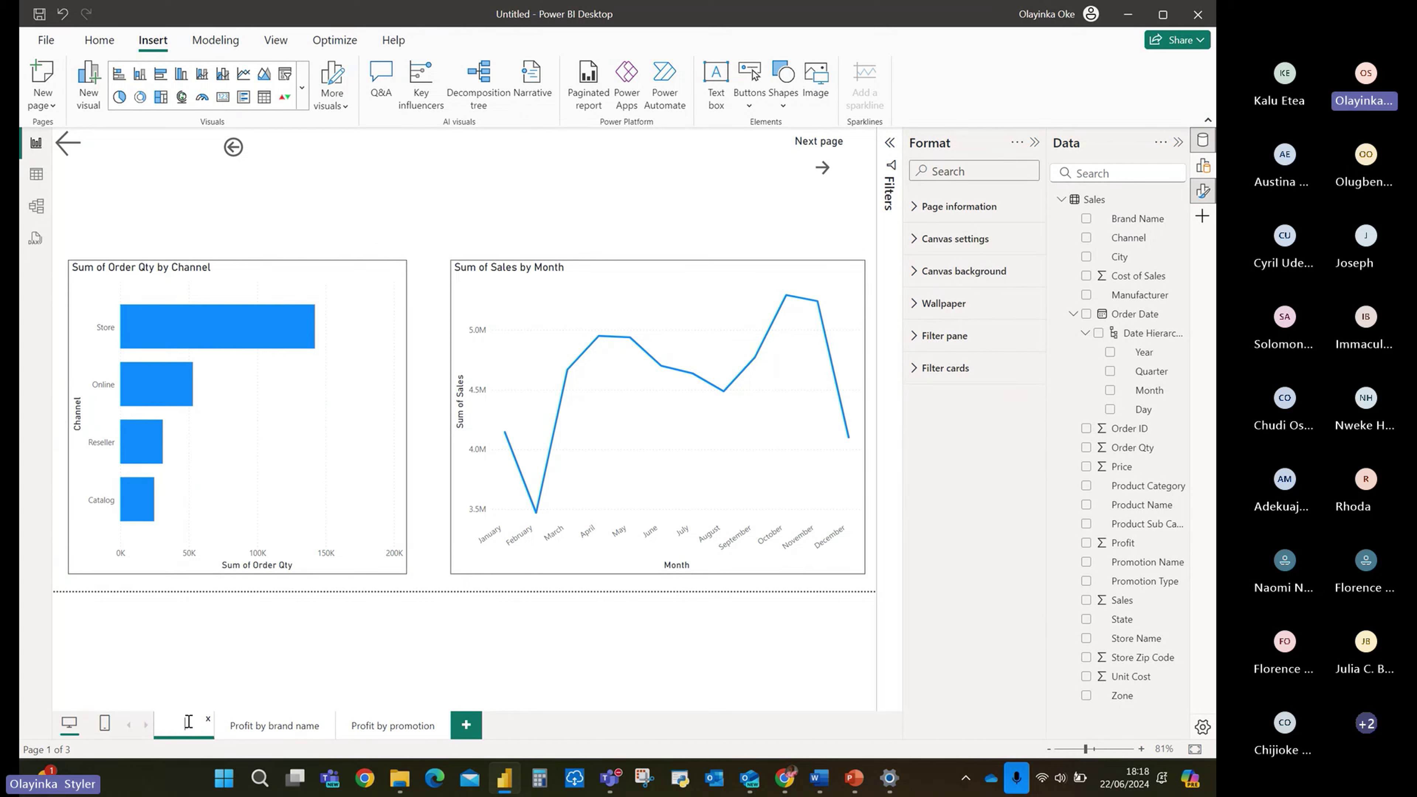
type("Sal")
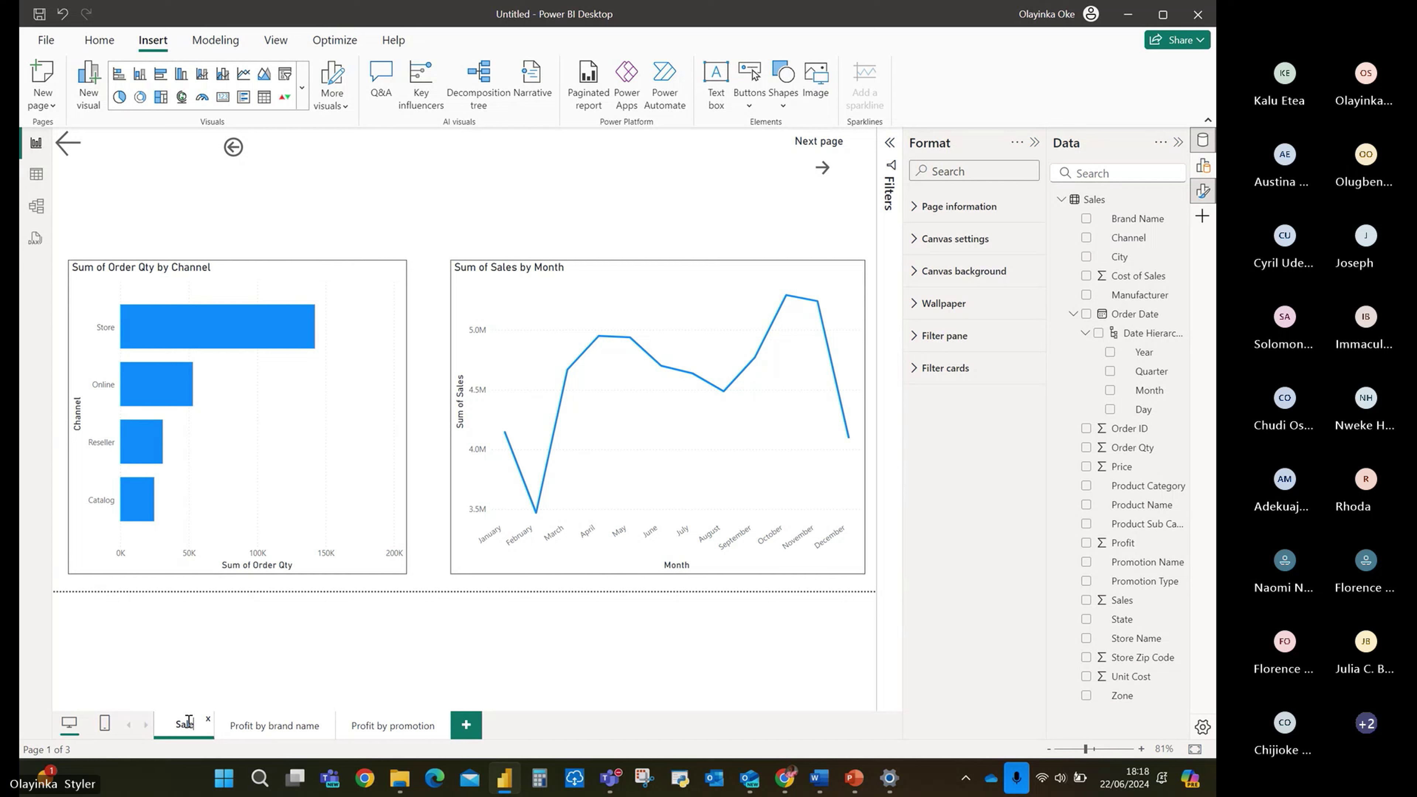
type("es by m")
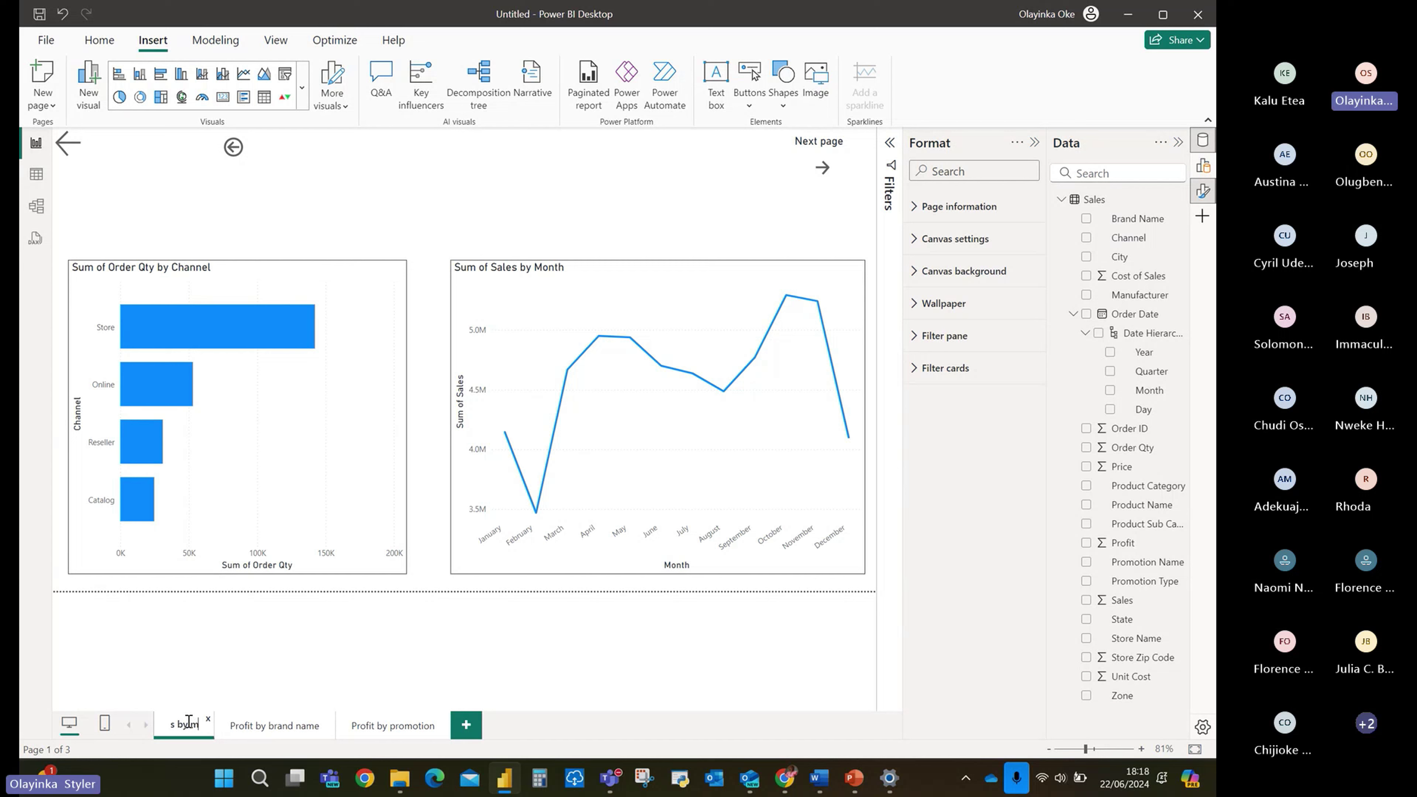
type("onth and Channel")
key("Return")
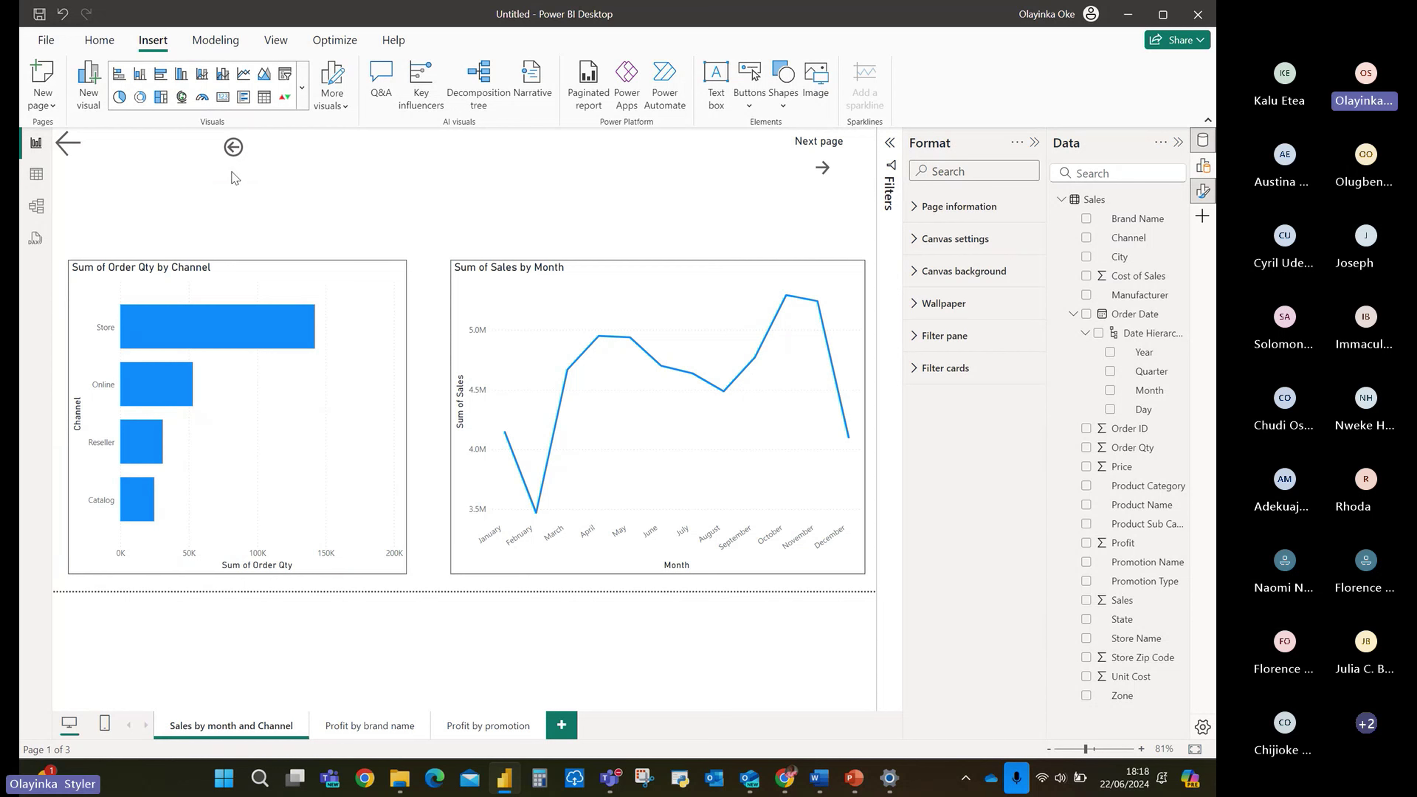
Move the circled back button from the Sales by month and Channel page to the Profit by brand name page.
left_click(252, 154)
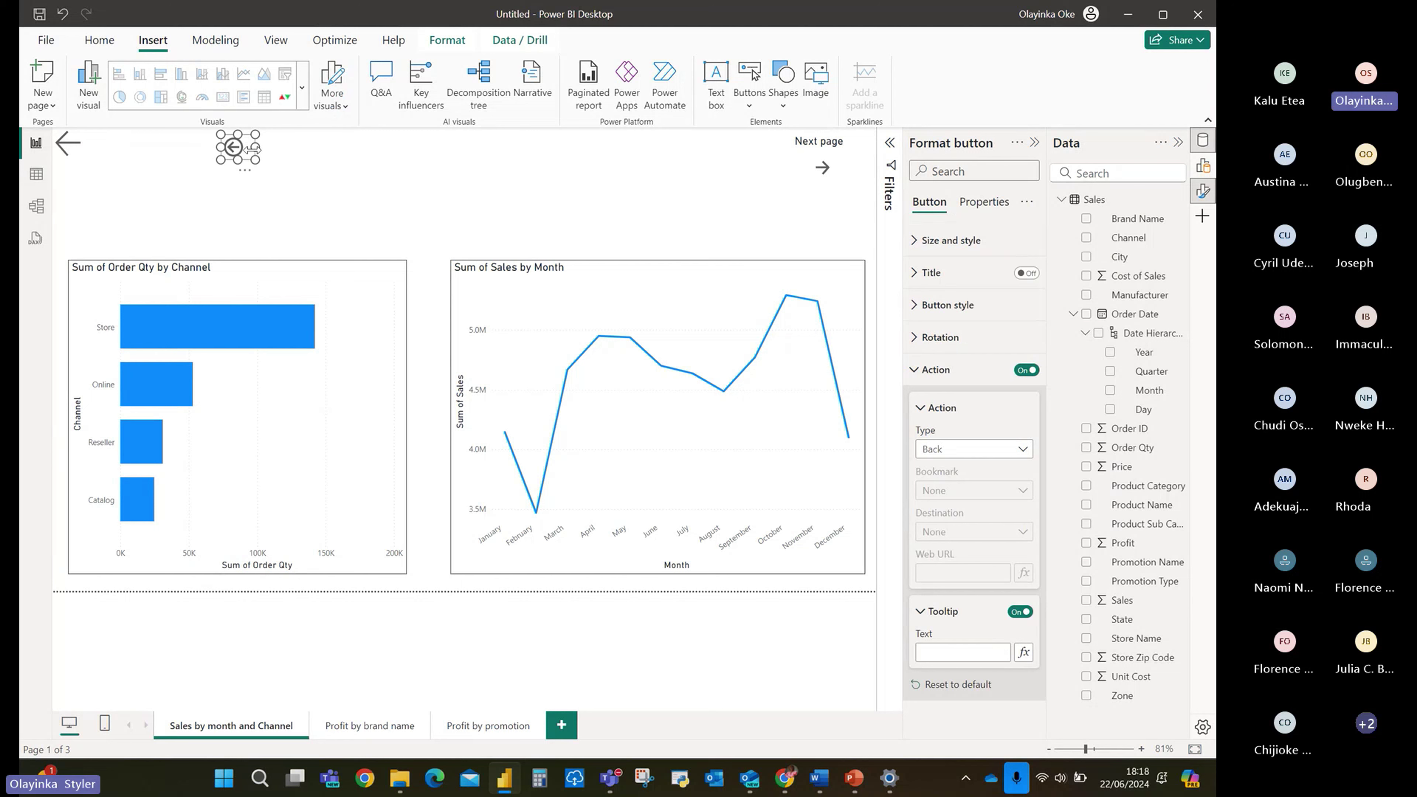
left_click(252, 150, "ctrl")
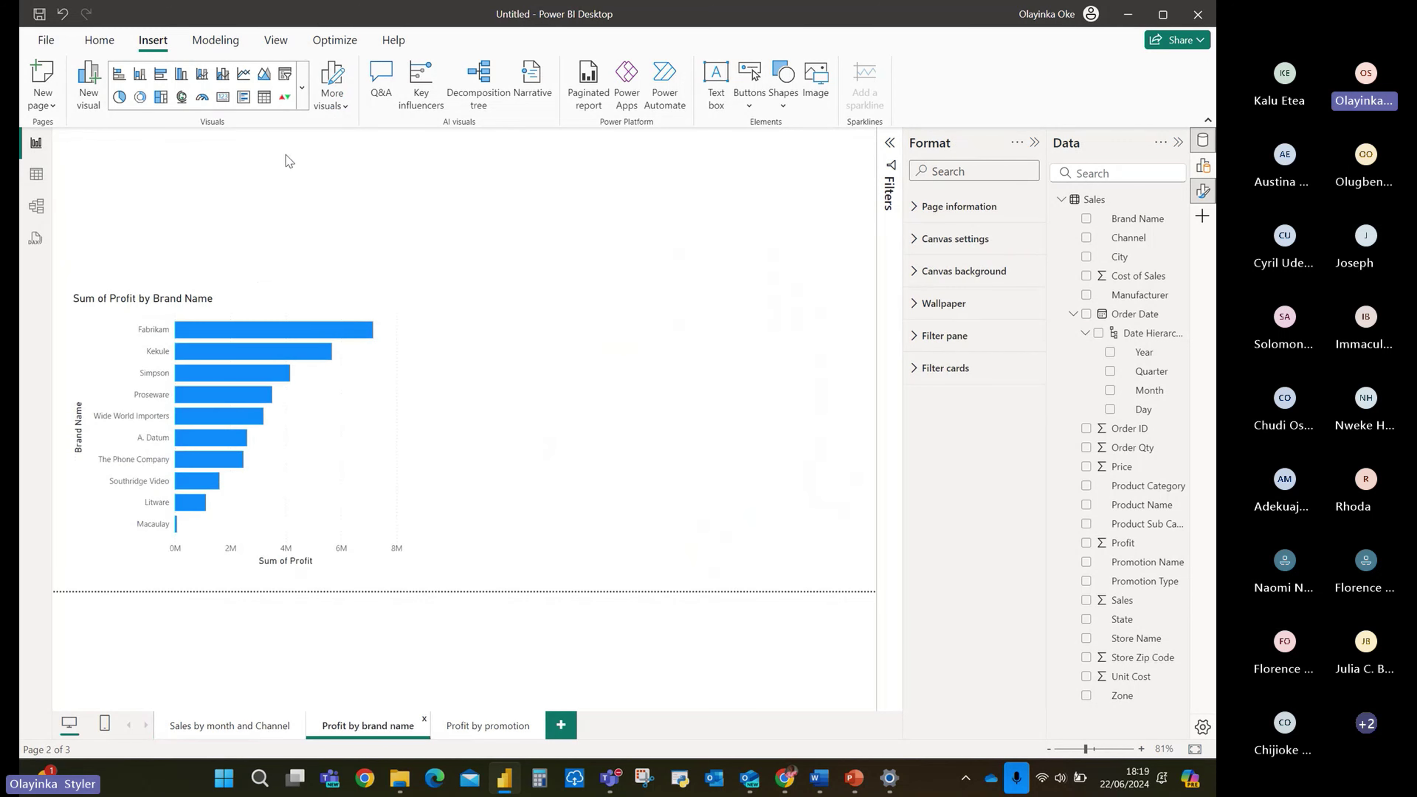
key("ctrl+v")
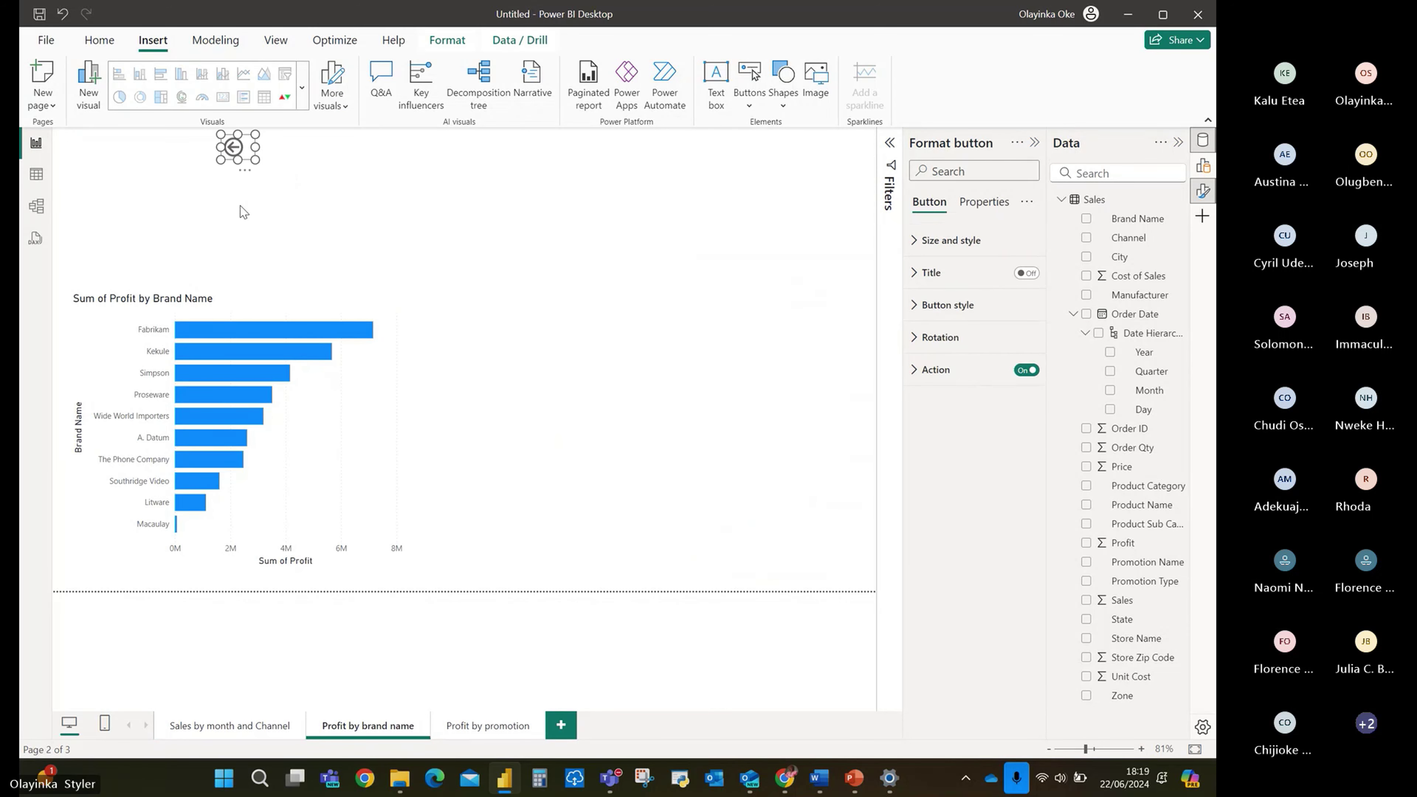
On the Sales by month and Channel page, turn off the forward arrow button's title and make the button slightly taller.
left_click(222, 735)
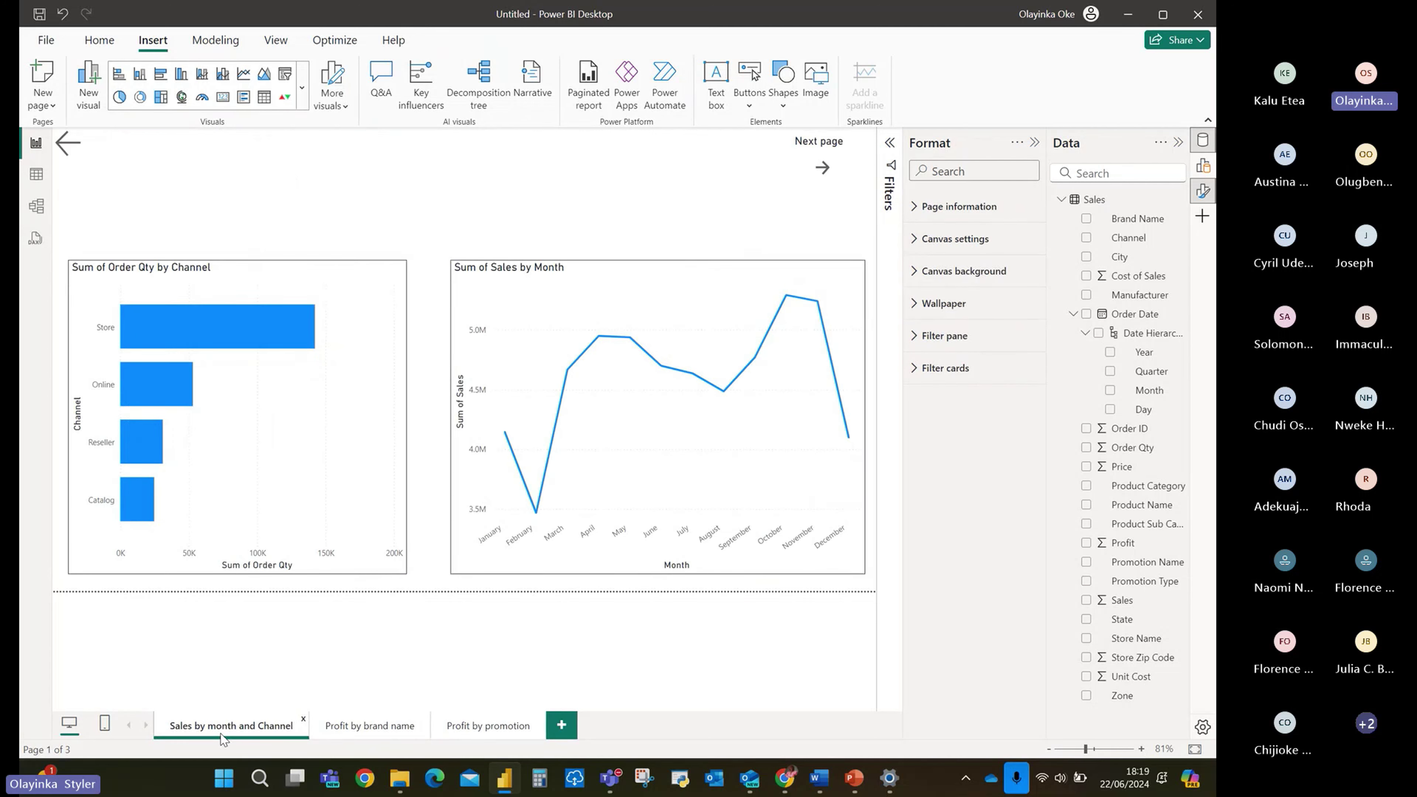
left_click(845, 173)
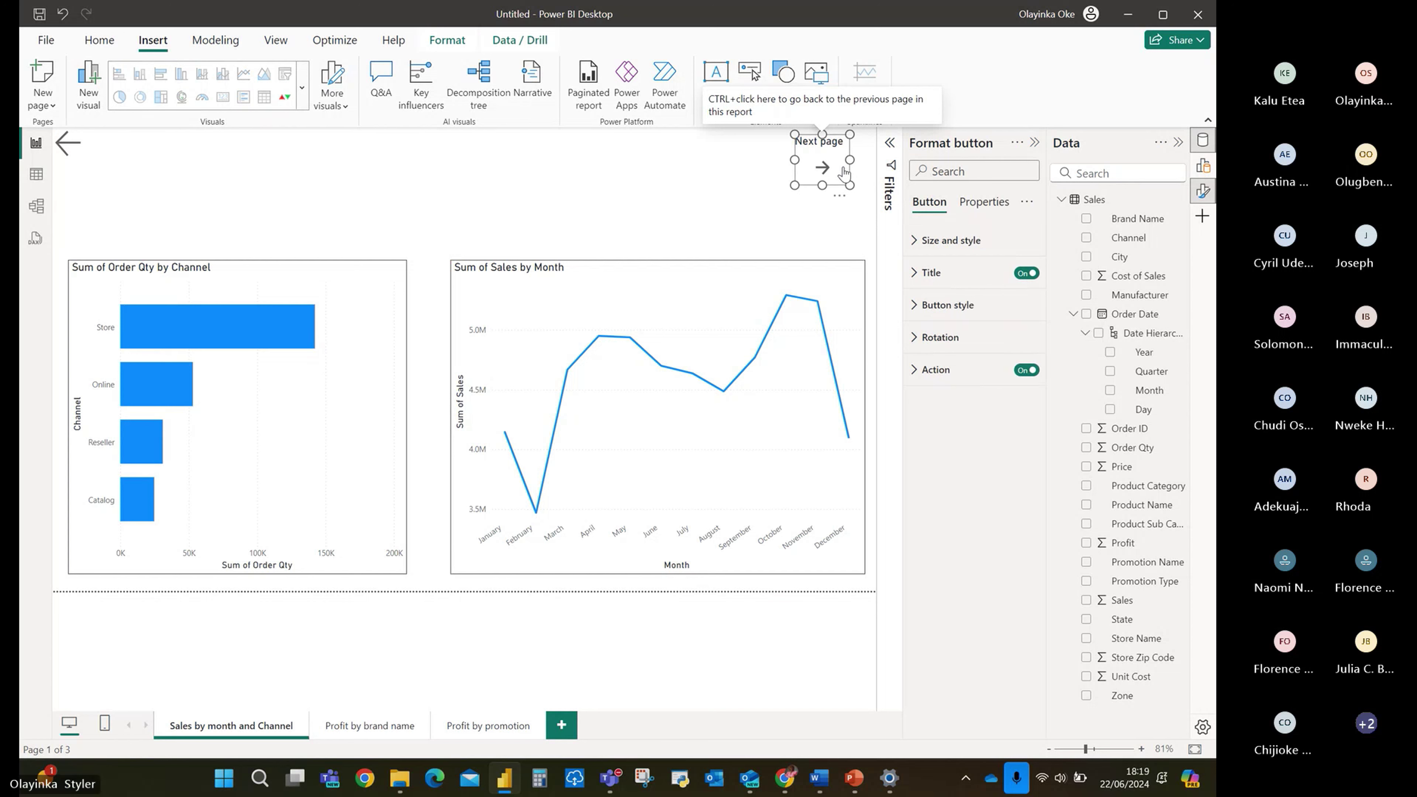
left_click(916, 371)
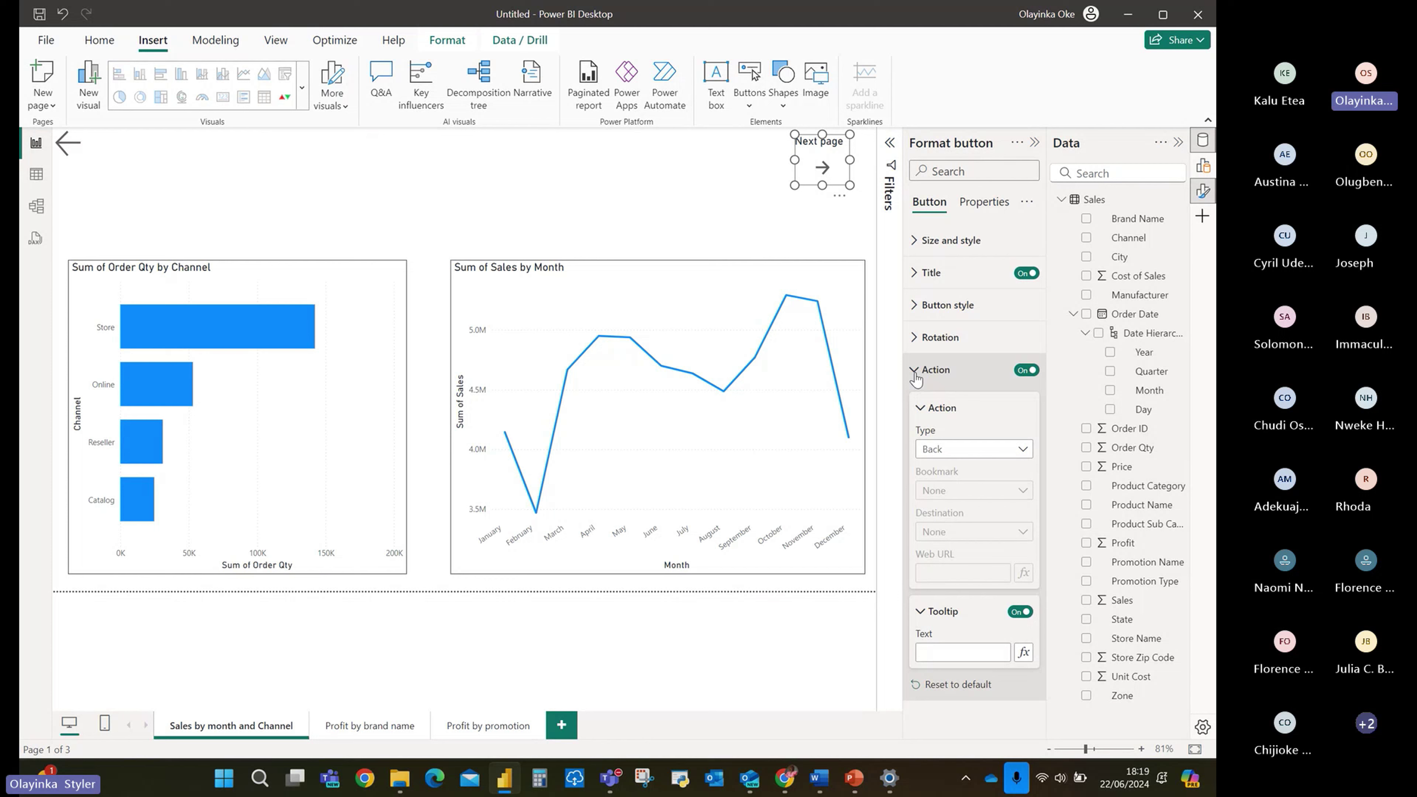
left_click(1026, 273)
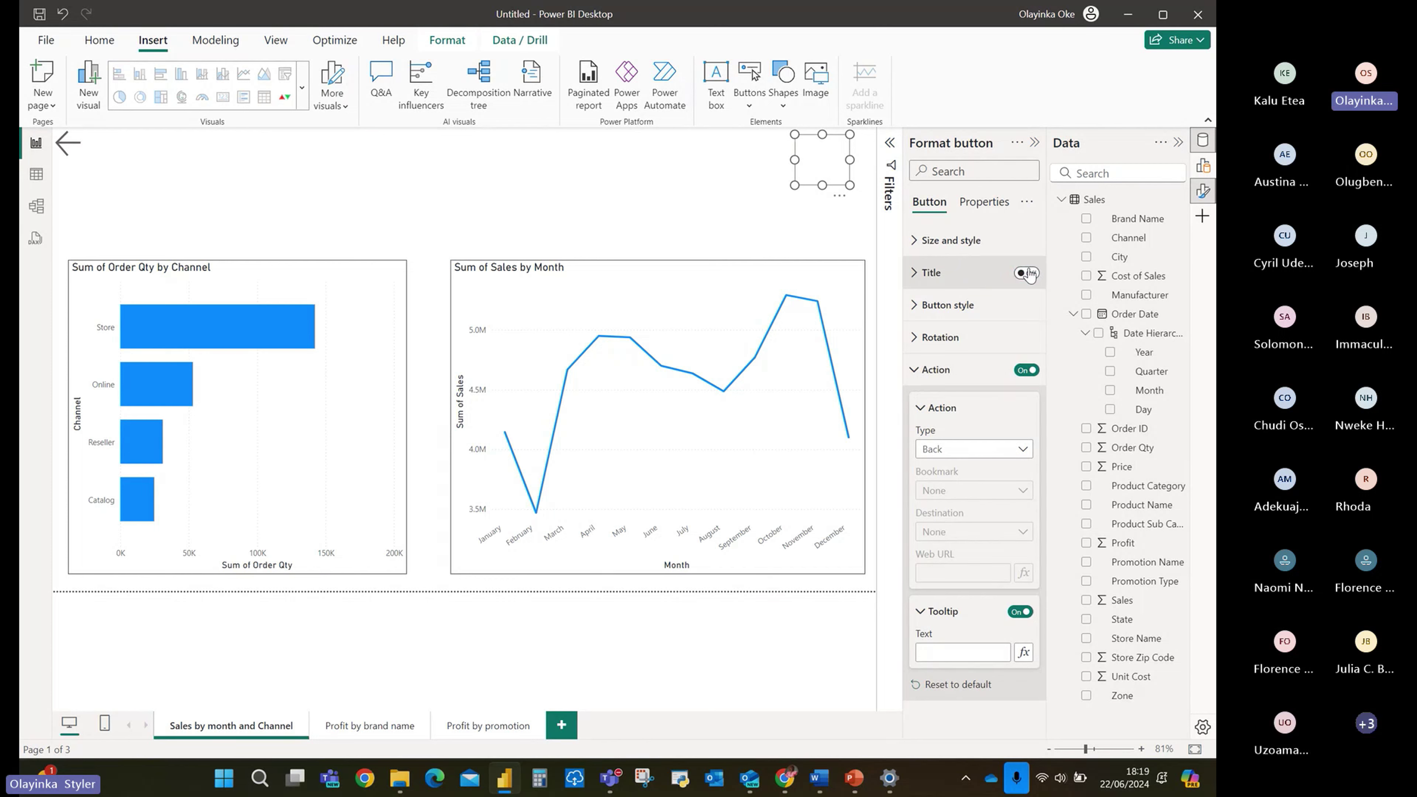
left_click(1029, 273)
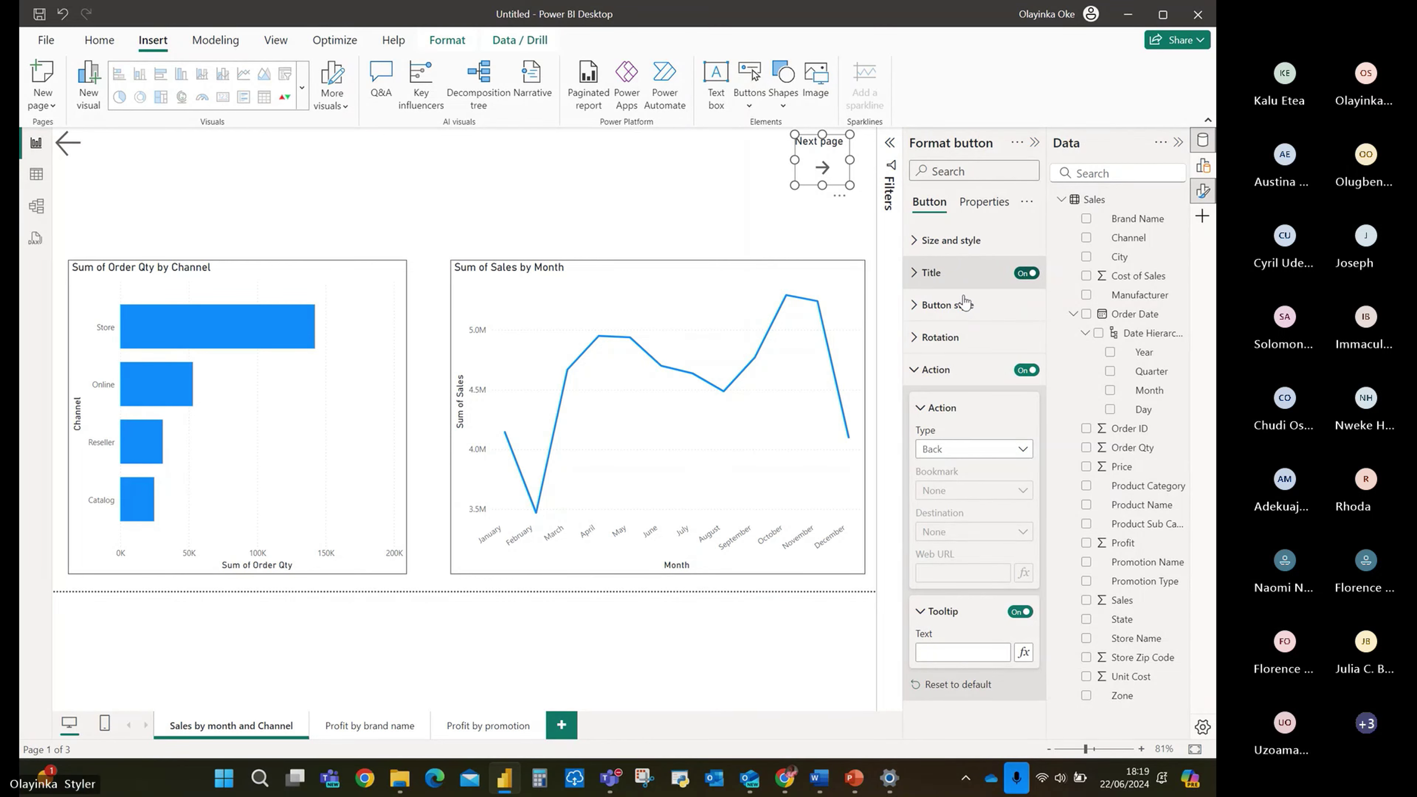
left_click(1014, 273)
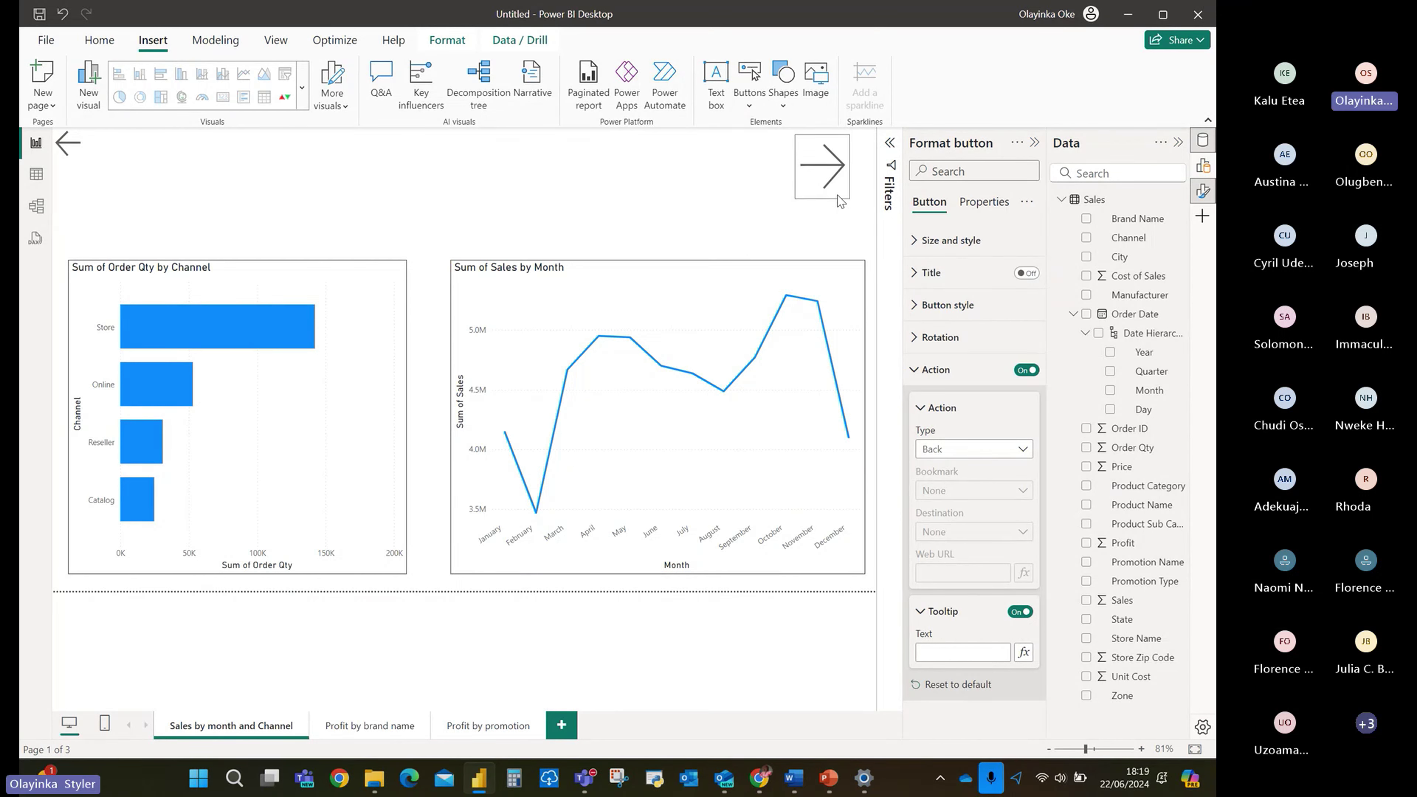
left_click(826, 187)
left_click(729, 194)
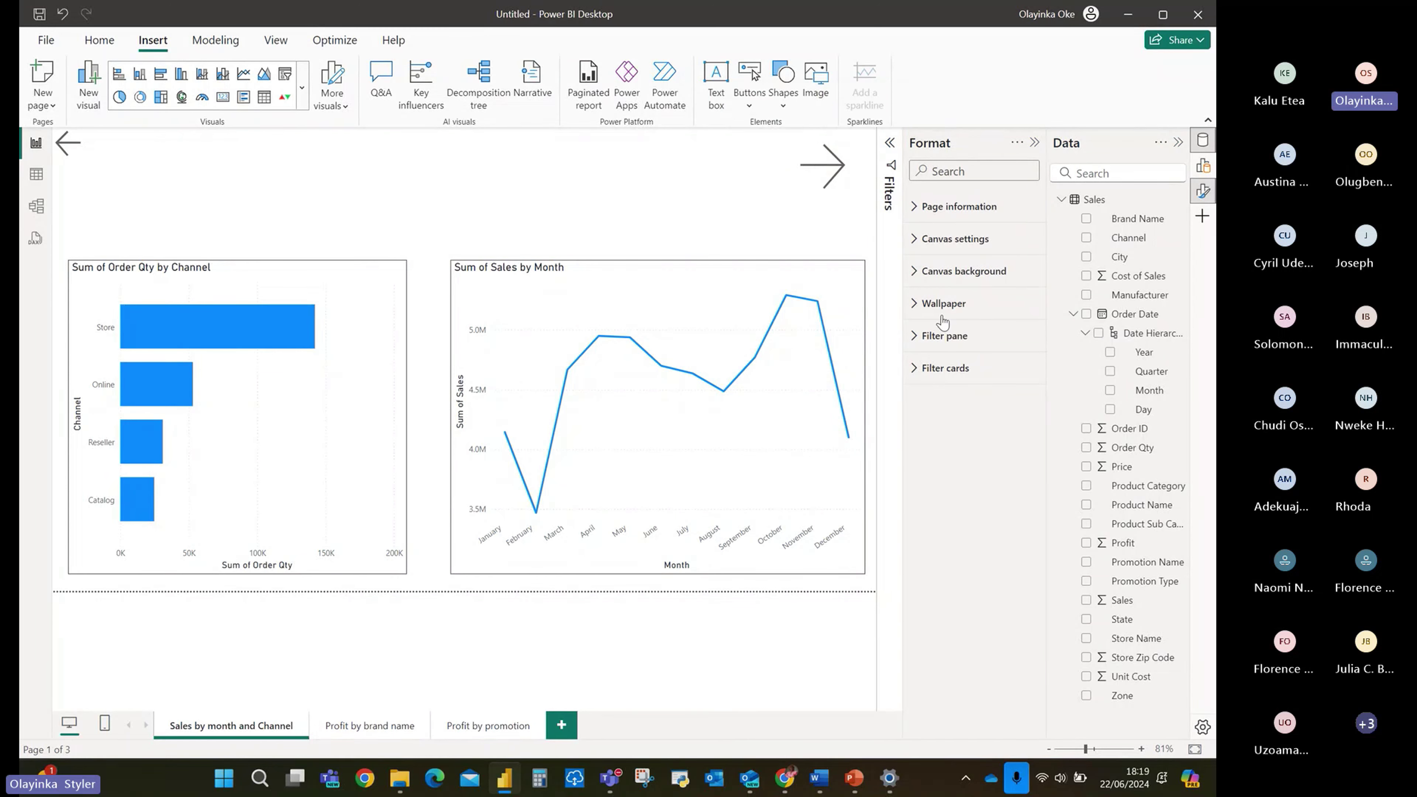
Reorder the pages so Sales by month and Channel sits between Profit by brand name and Profit by promotion.
left_click(828, 175)
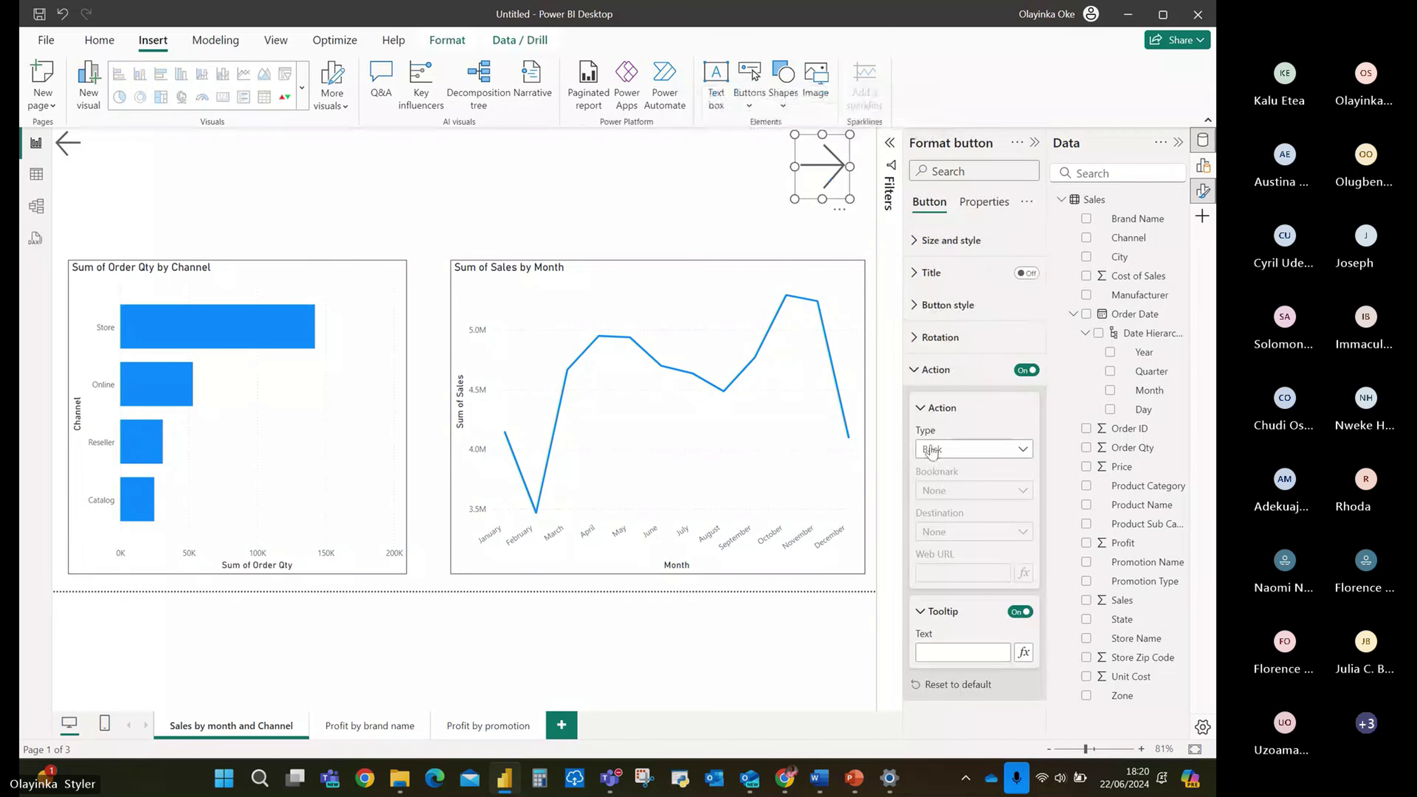
left_click(1010, 455)
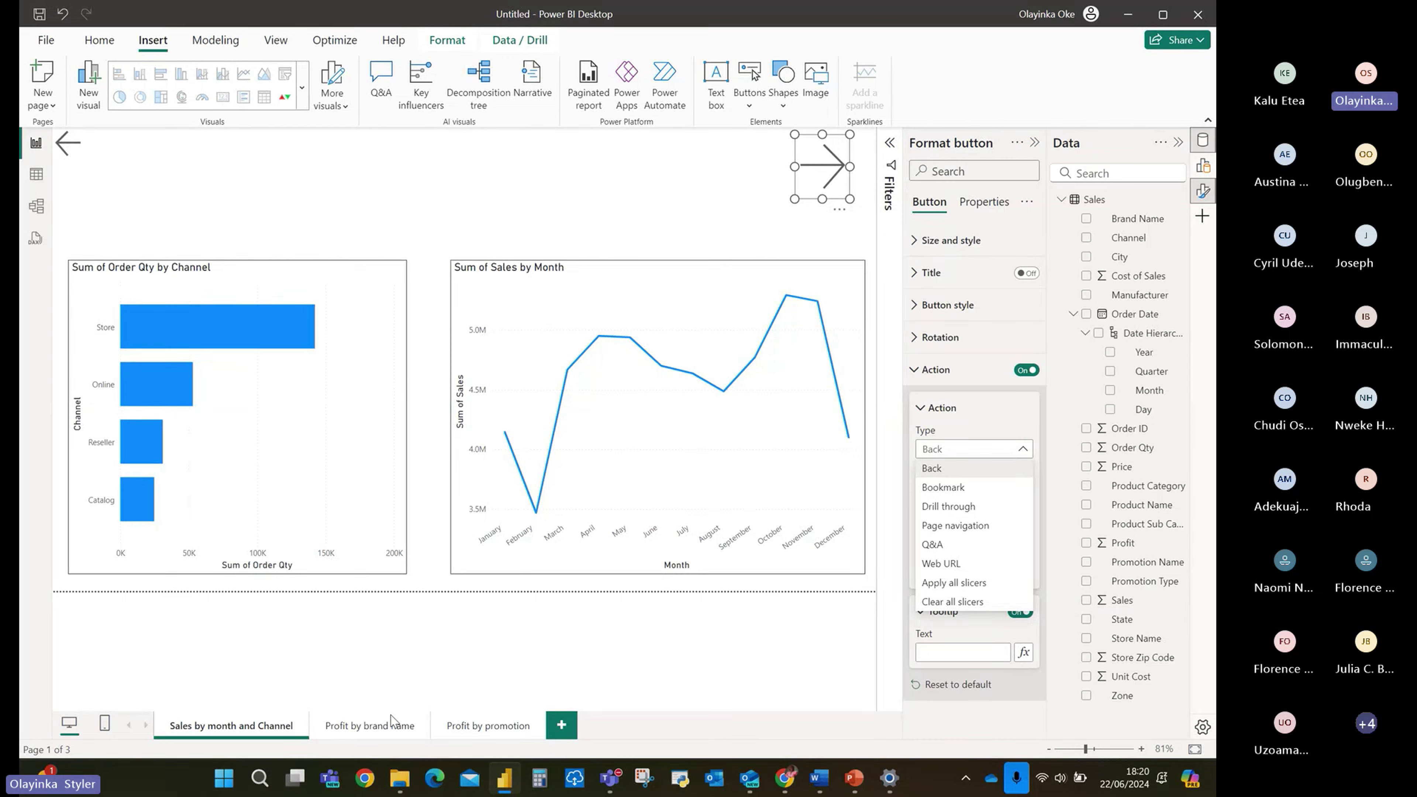
key("Escape")
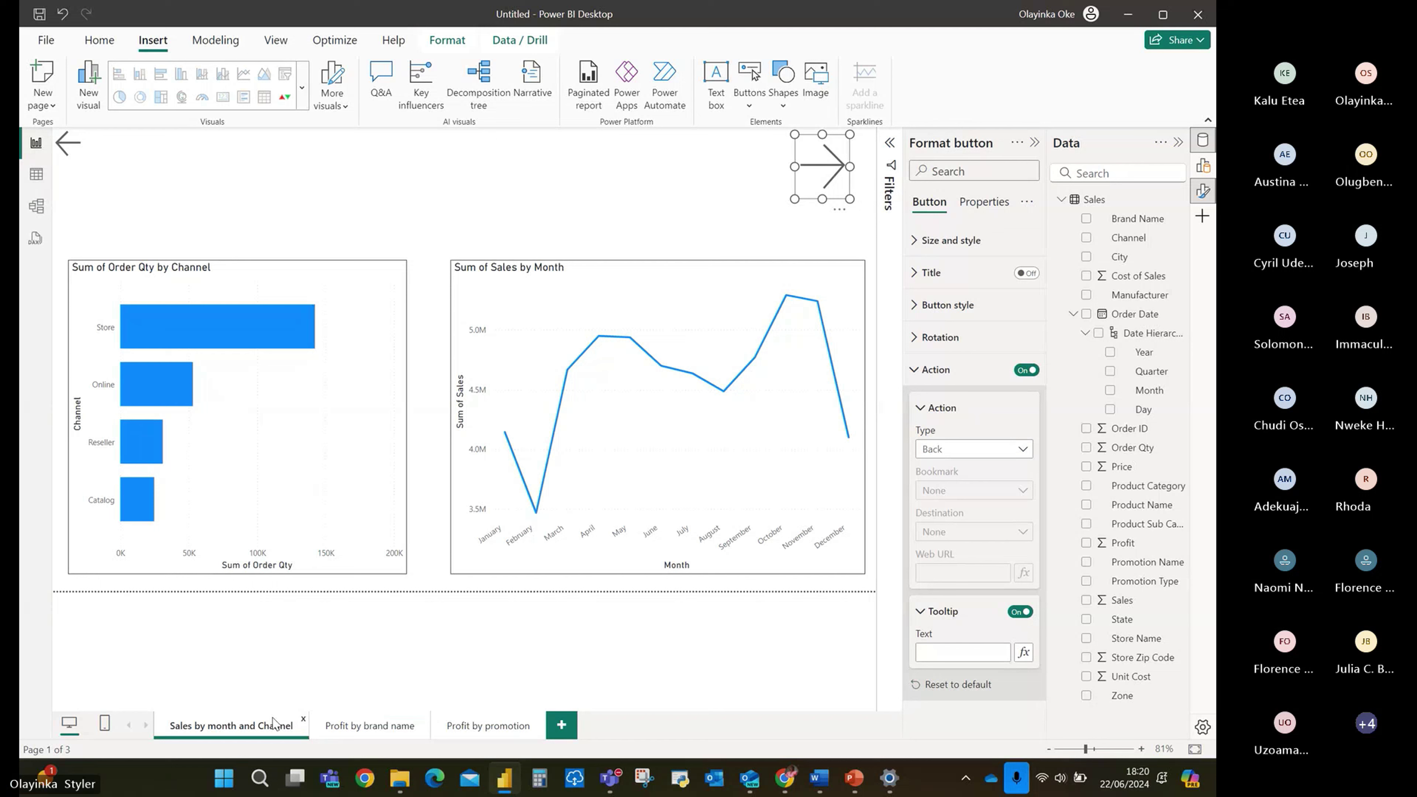
left_click_drag(274, 724, 428, 724)
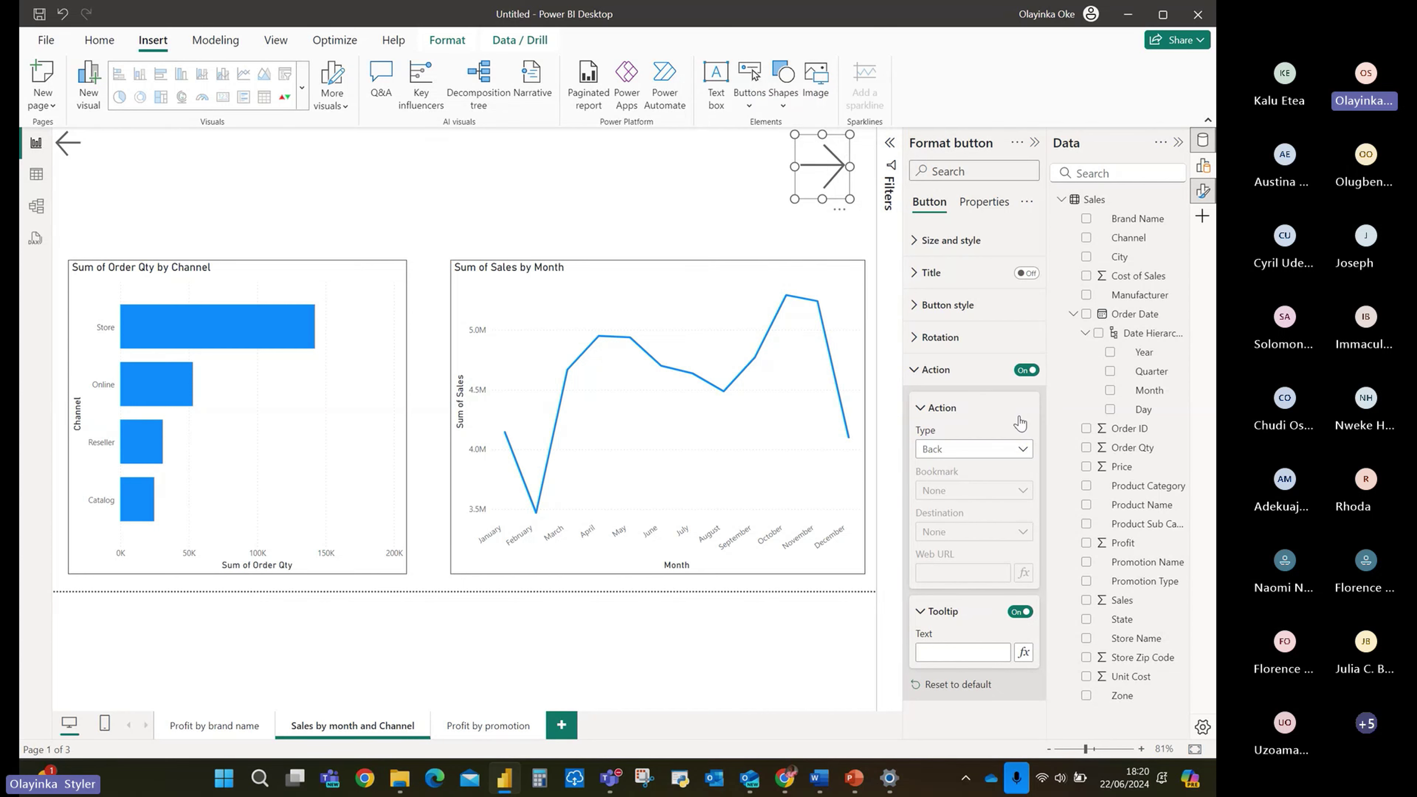
Set the forward arrow button's action to Page navigation with Profit by promotion as its destination.
left_click(1023, 453)
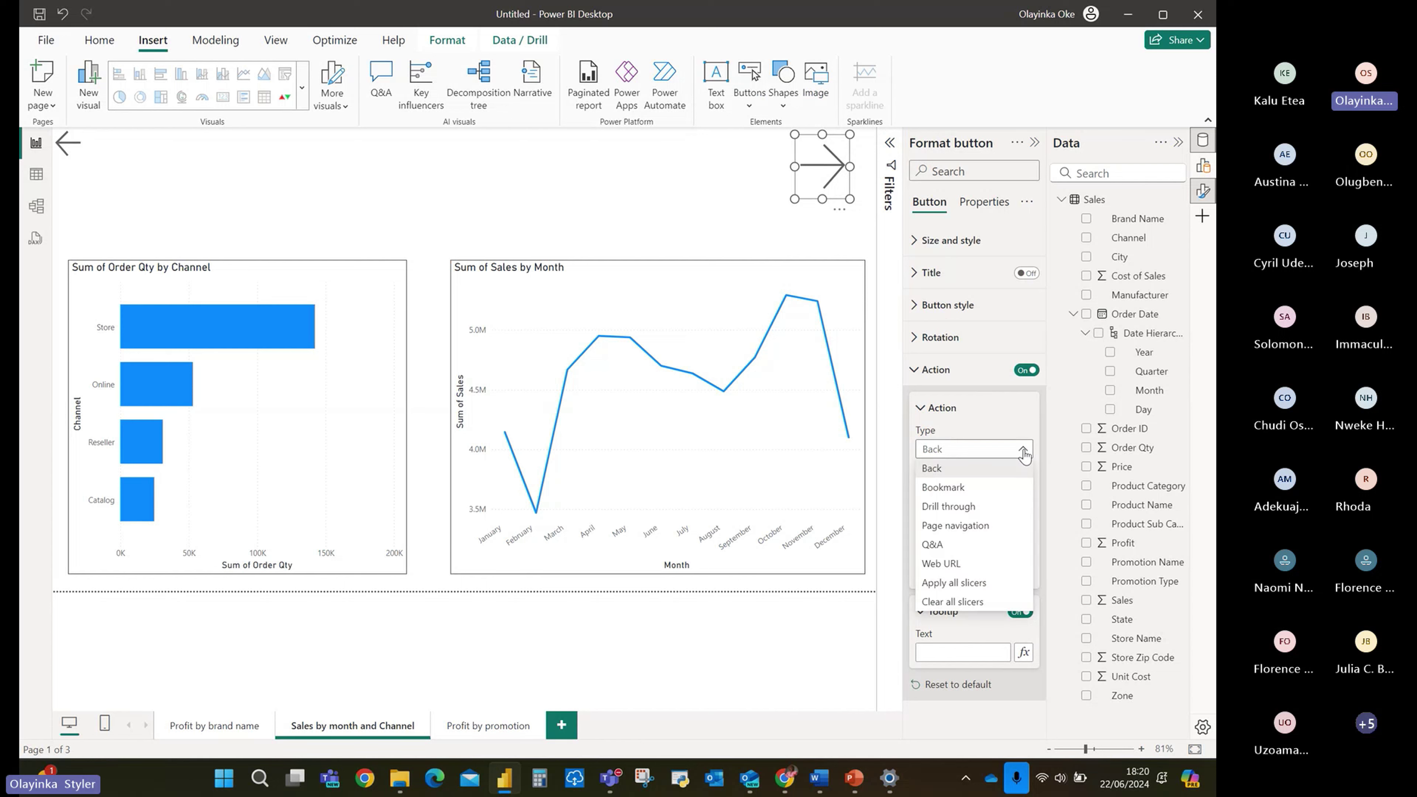
left_click(975, 534)
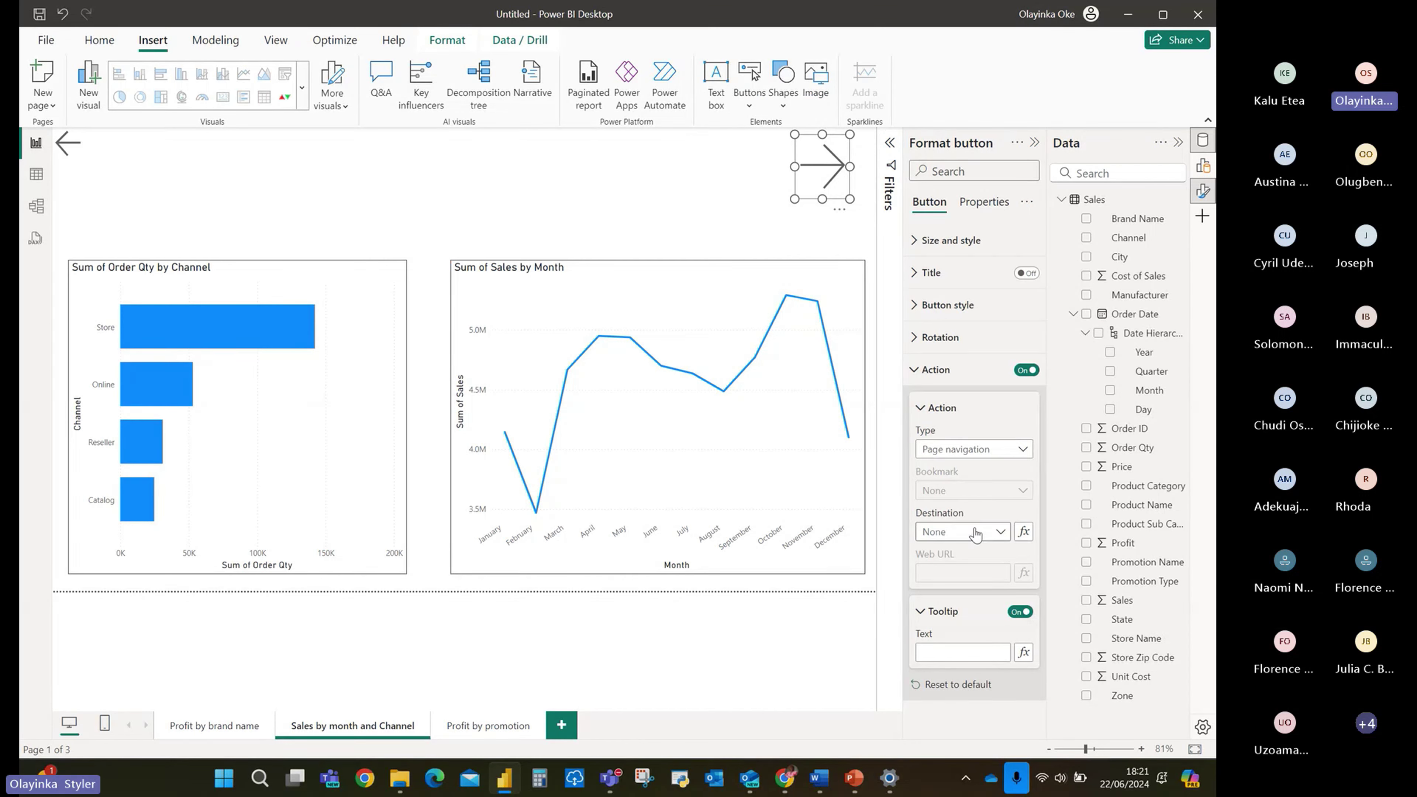
left_click(1020, 451)
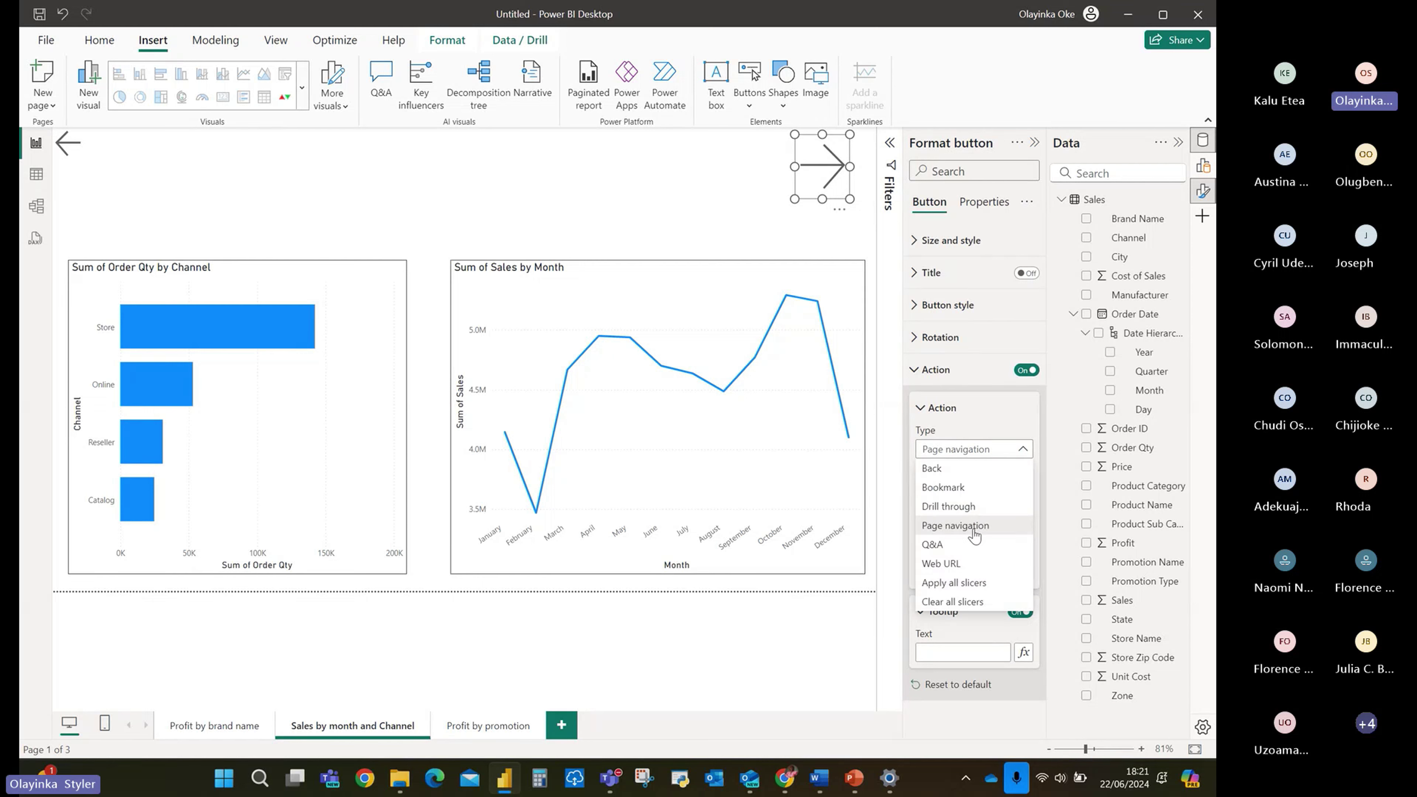
left_click(977, 525)
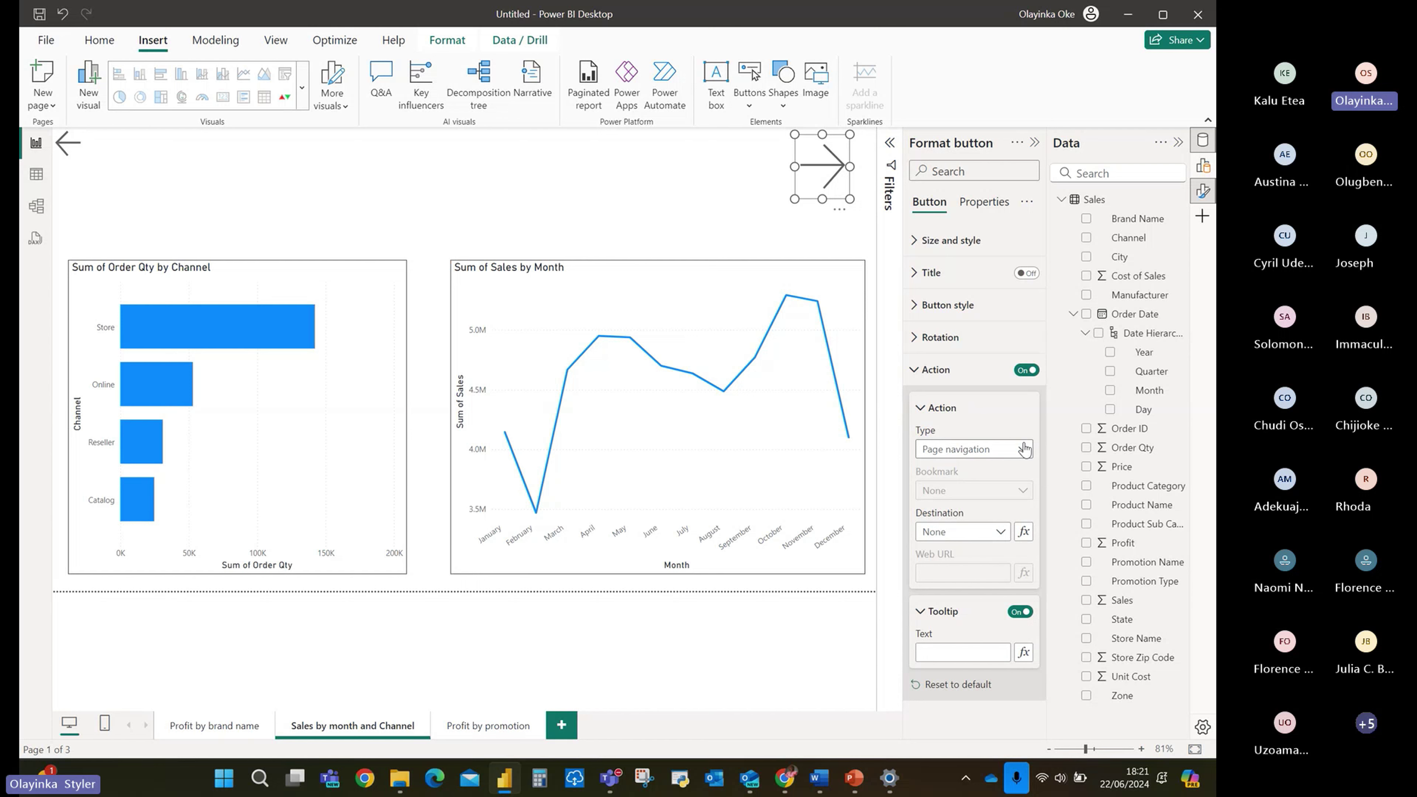
left_click(997, 533)
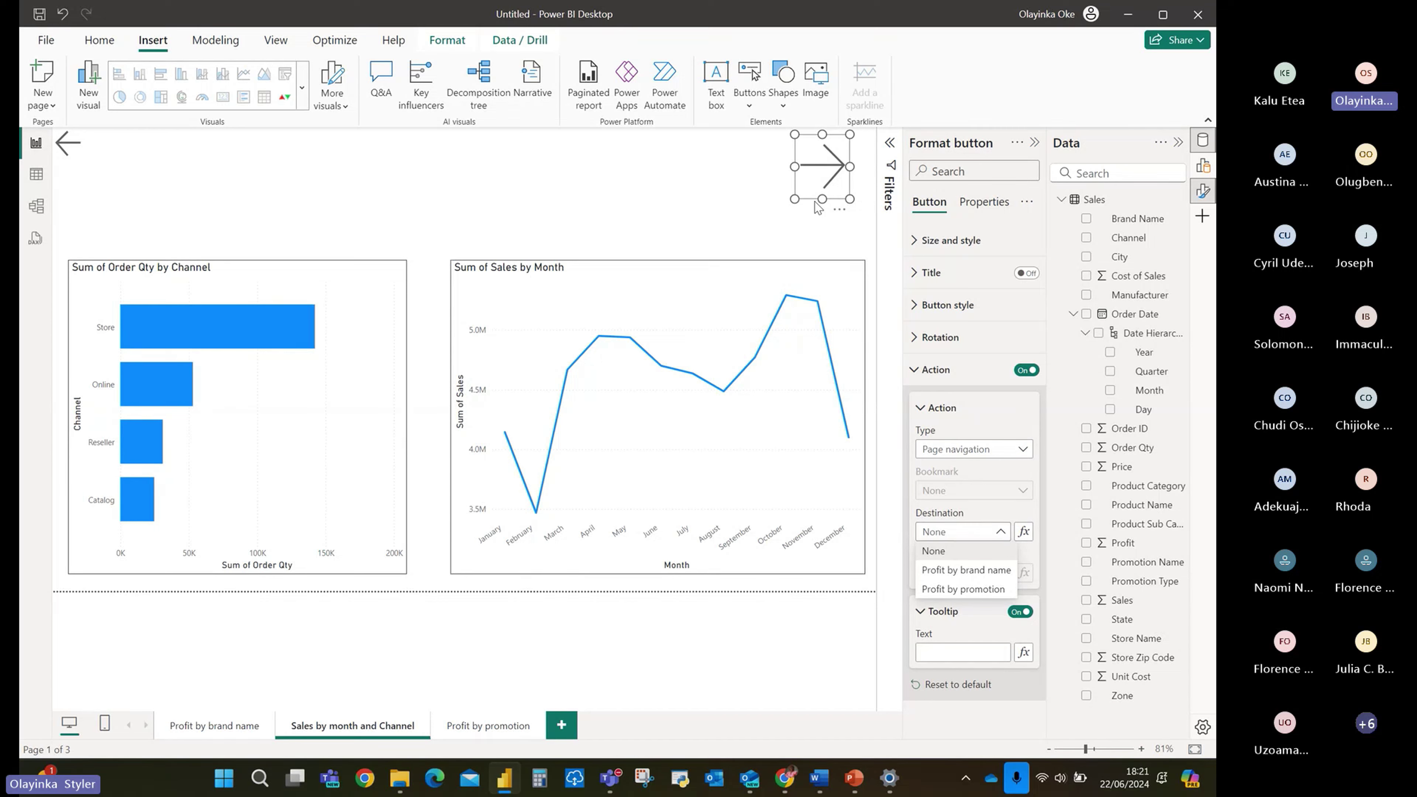
left_click(984, 591)
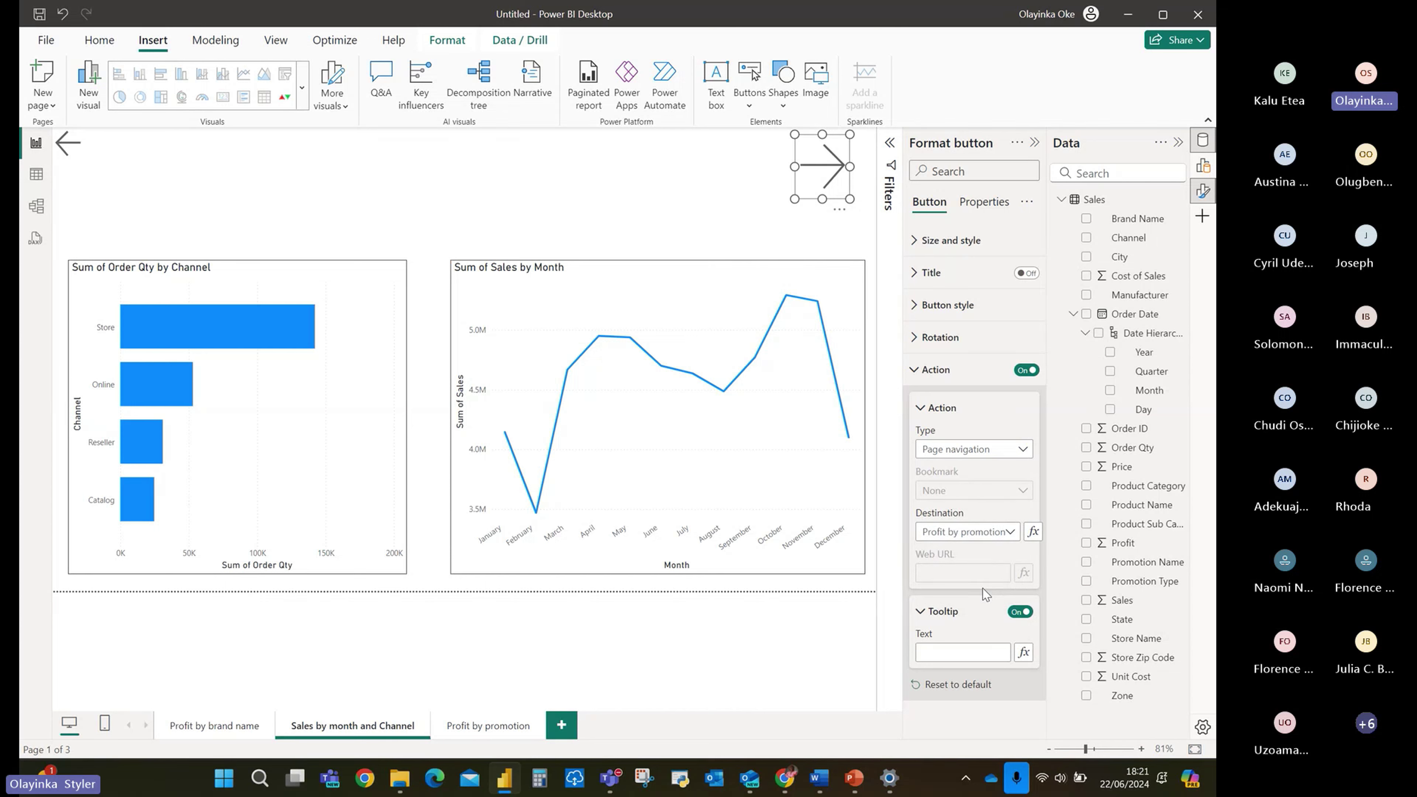
Enable the action of the plain back arrow button and set it to Page navigation with destination Profit by brand name.
left_click(86, 158)
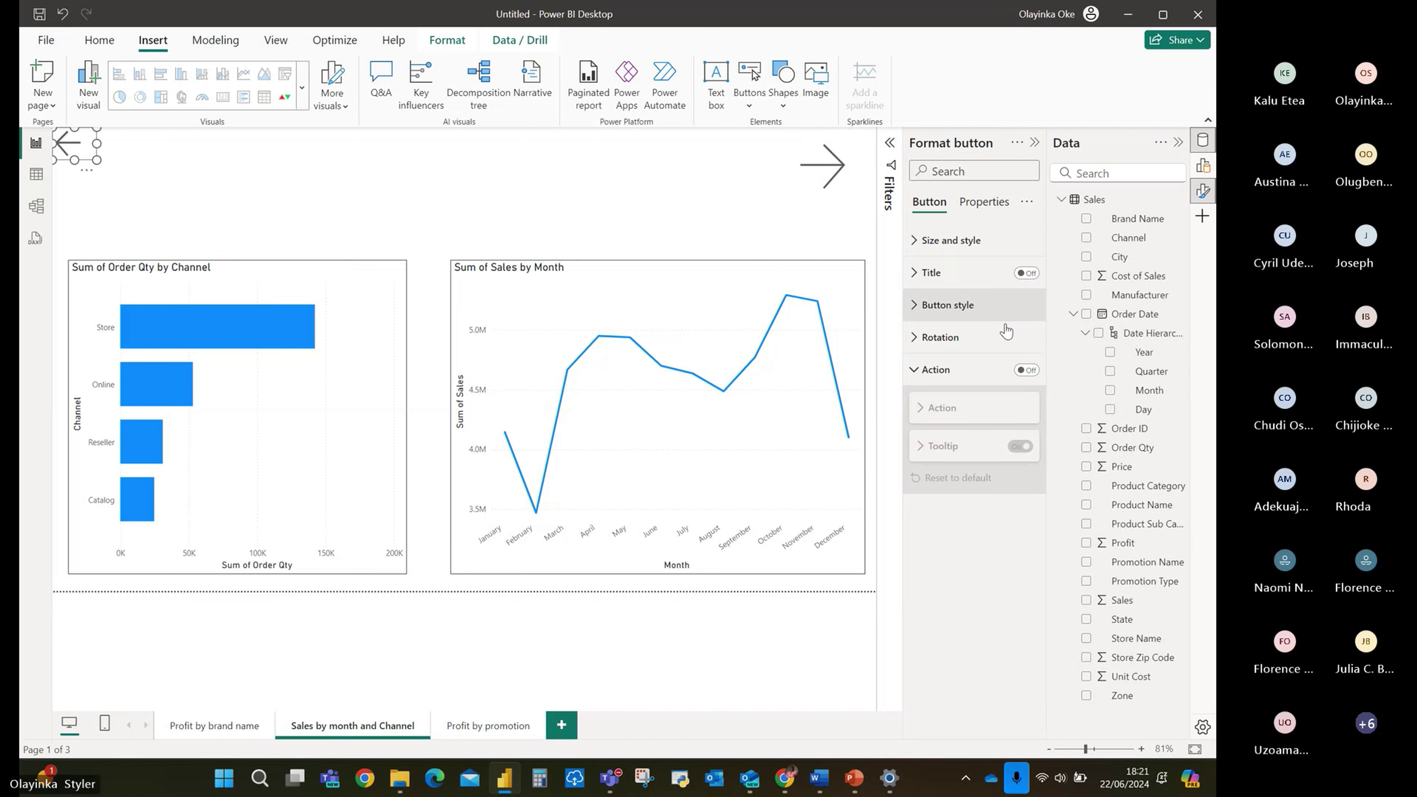
left_click(1011, 369)
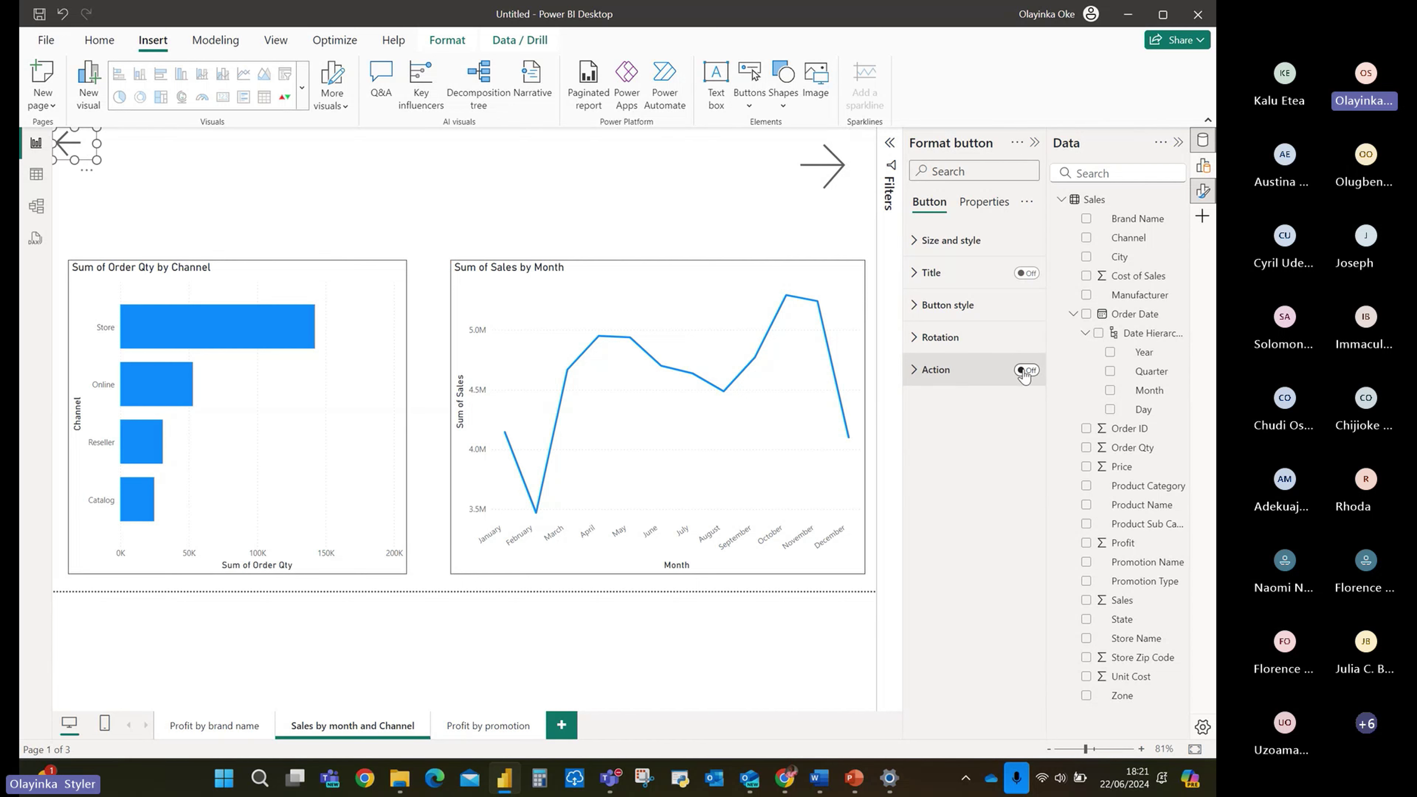
left_click(1026, 371)
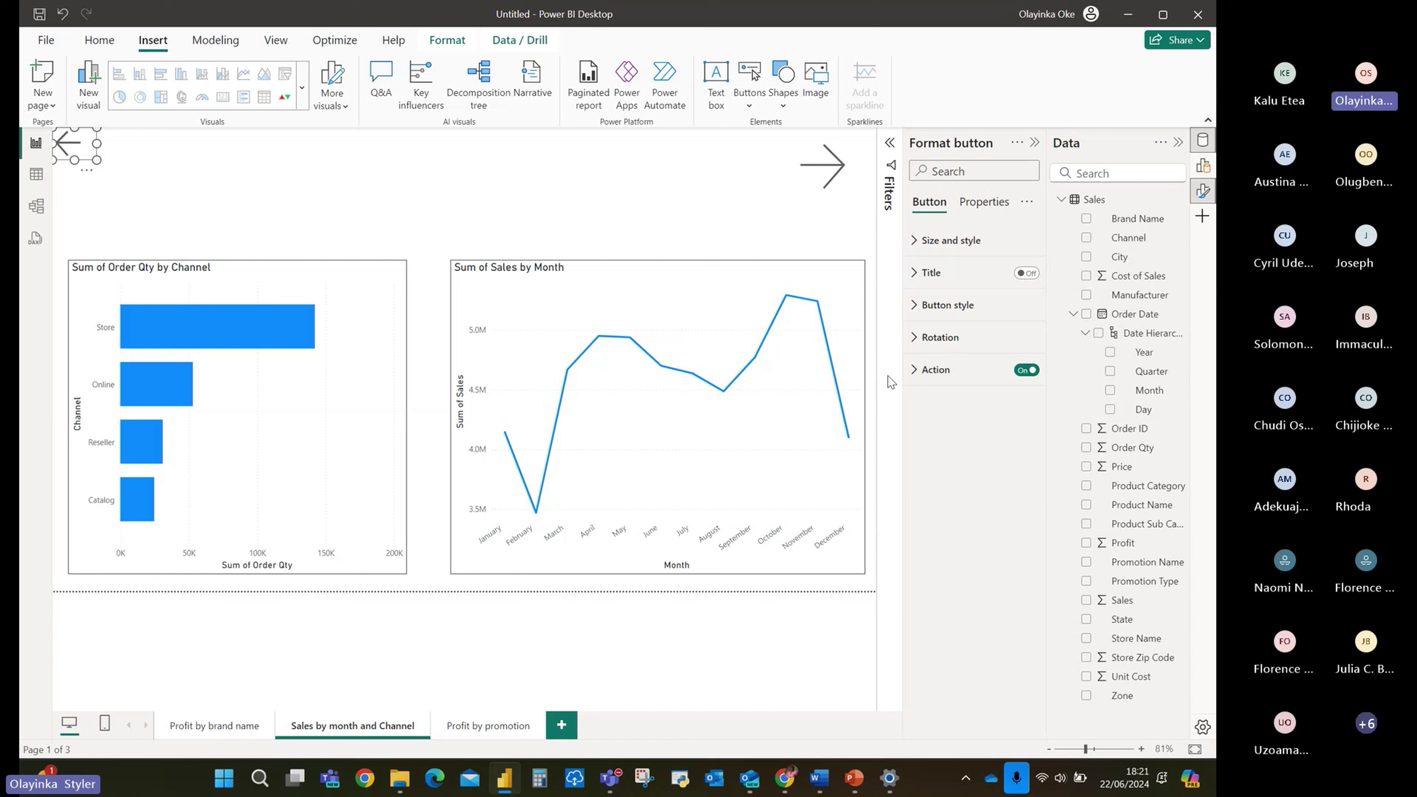
left_click(918, 374)
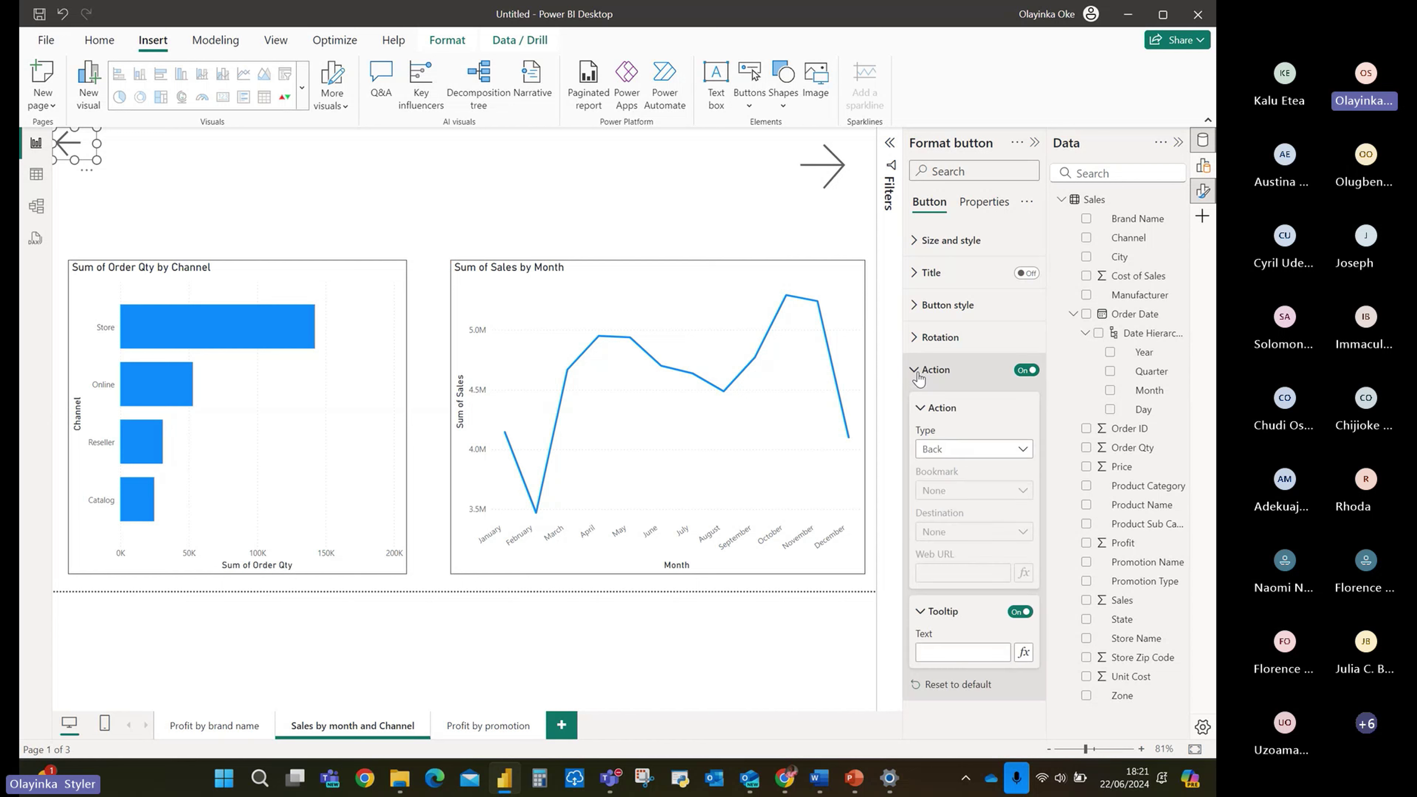
left_click(1023, 450)
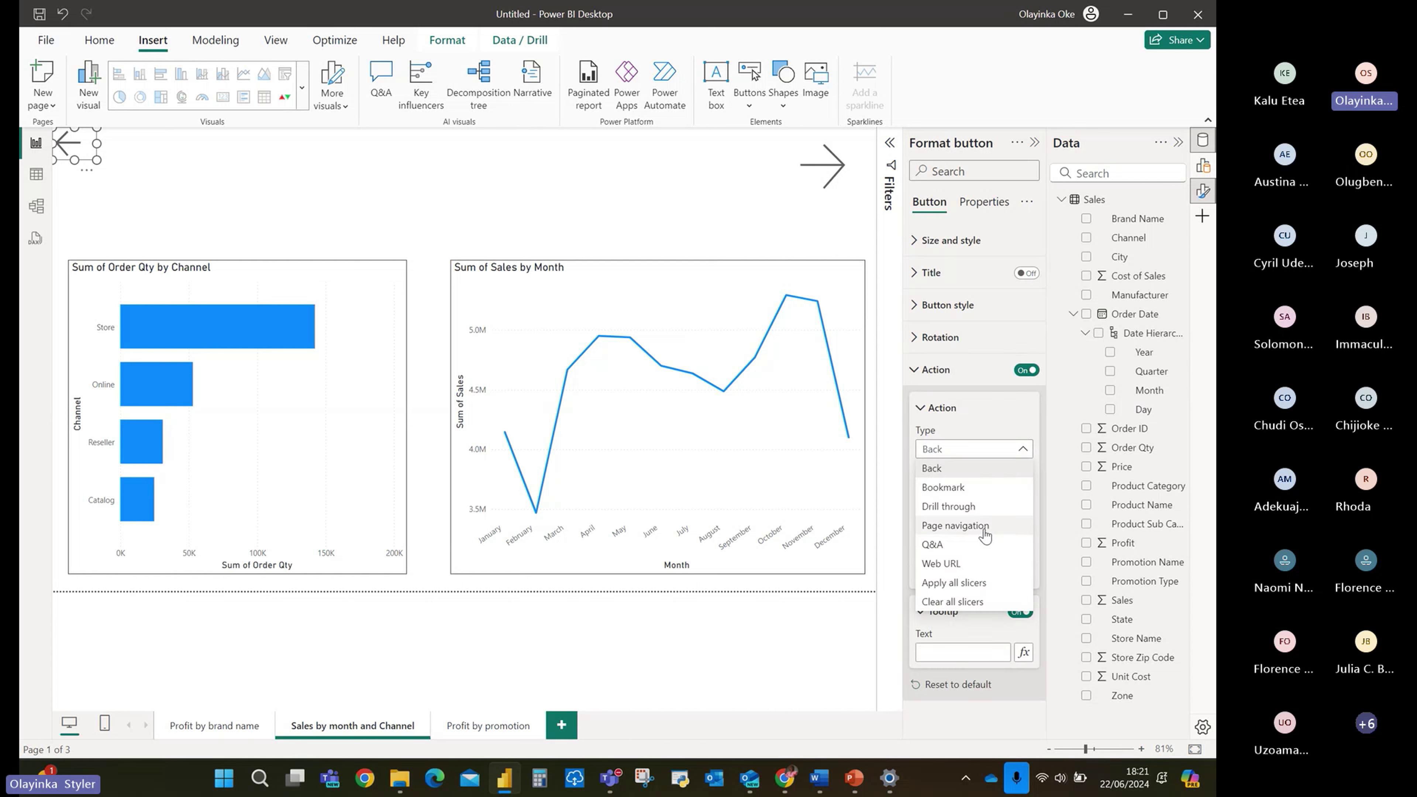
left_click(955, 525)
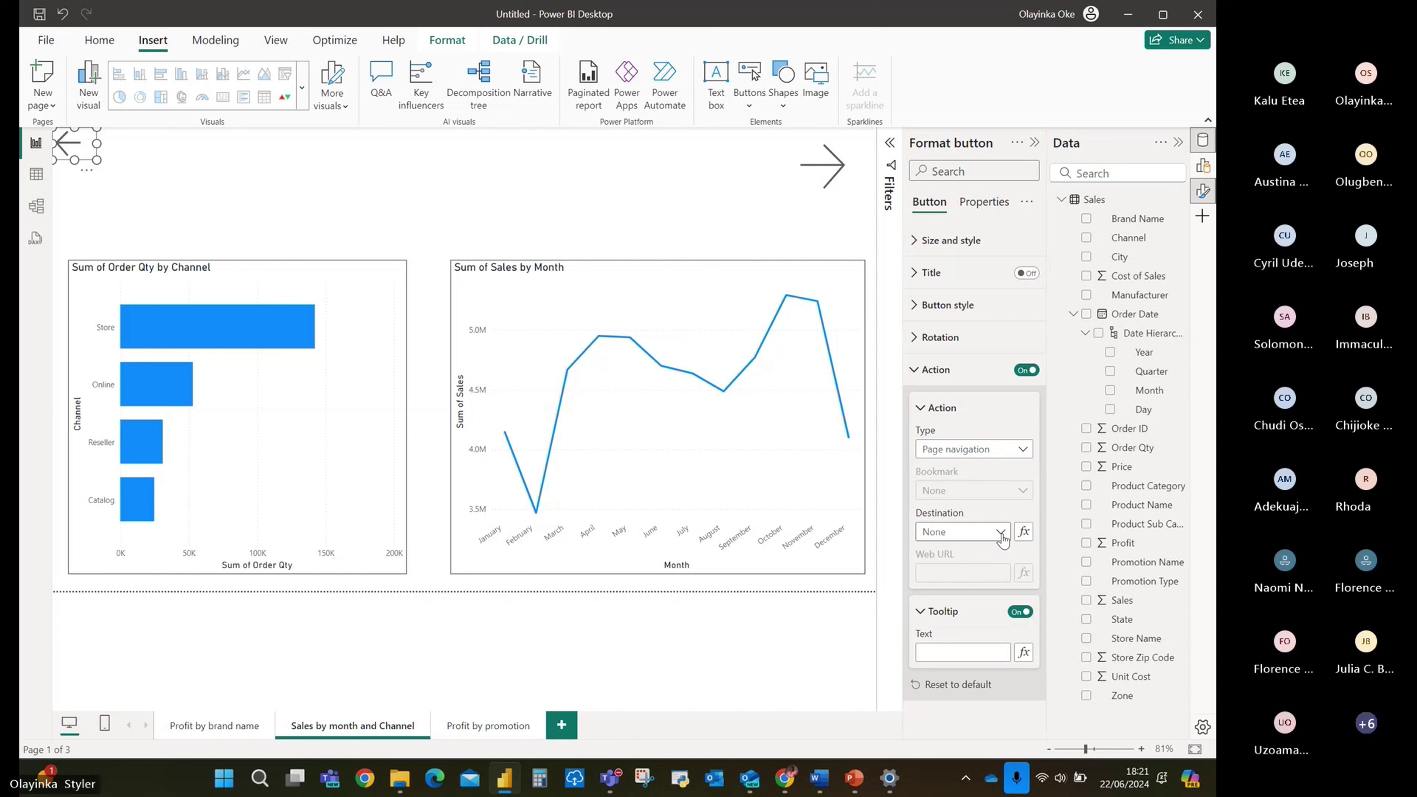
left_click(1001, 533)
left_click(997, 571)
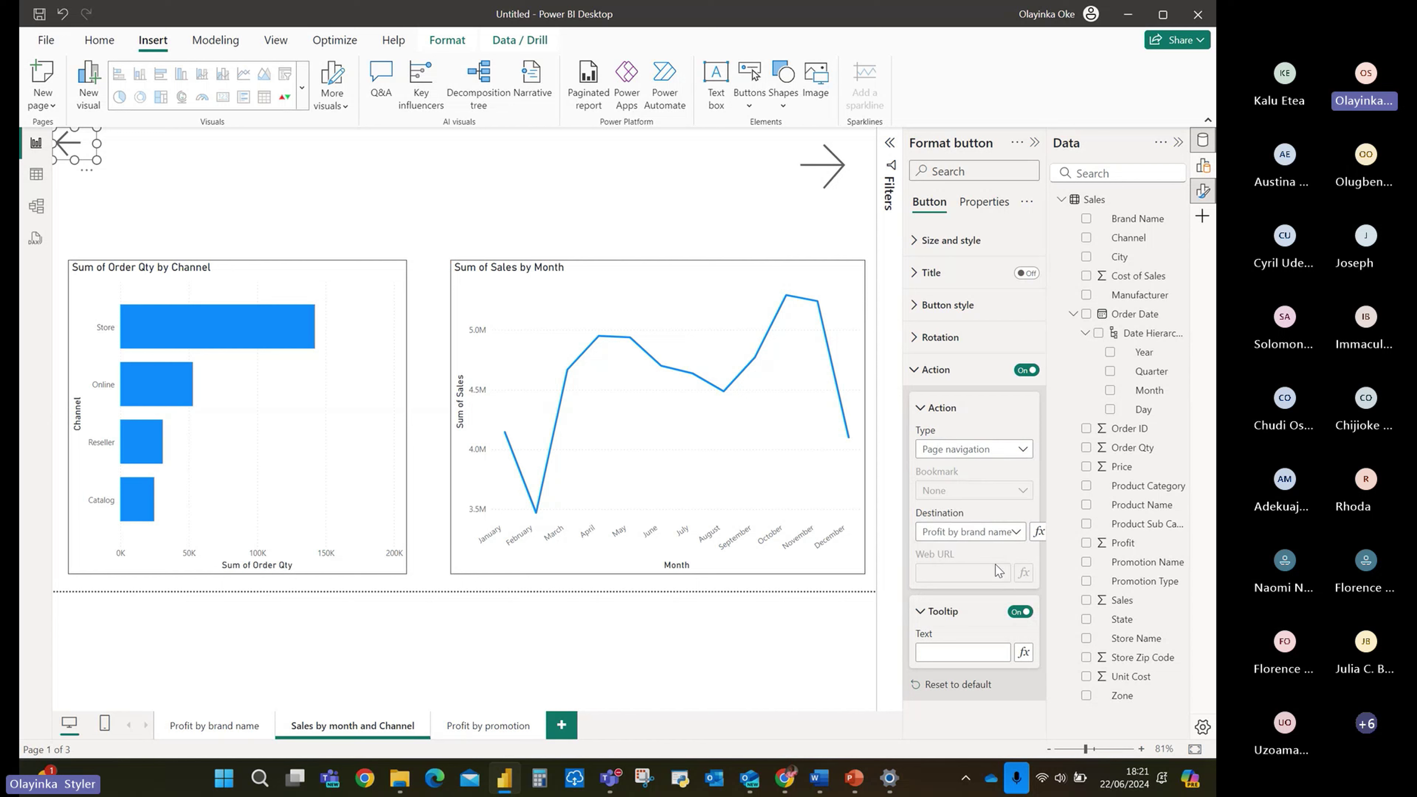
left_click(519, 199)
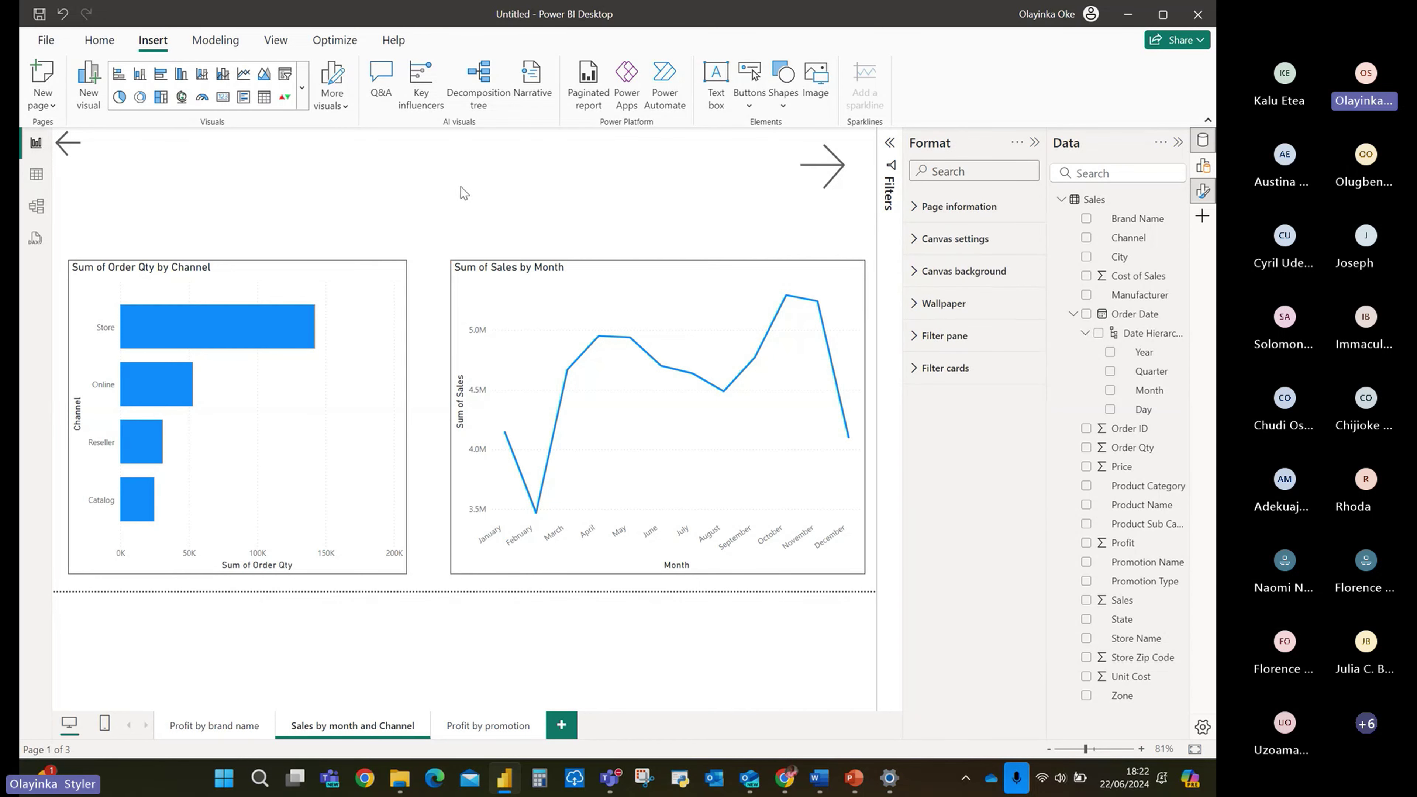
Test both arrow buttons on the Sales by month and Channel page and look through the three report pages.
left_click(58, 142, "ctrl")
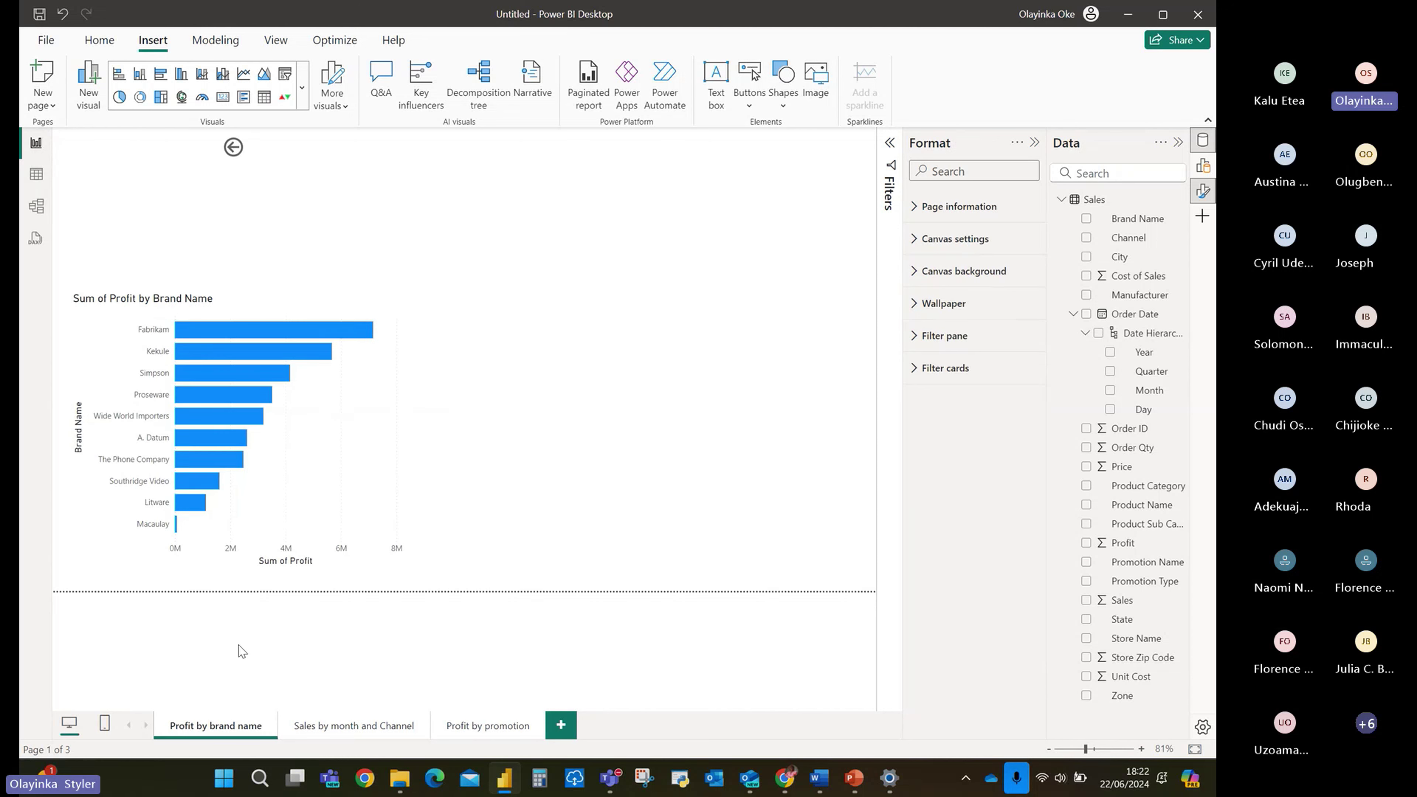
left_click(347, 727)
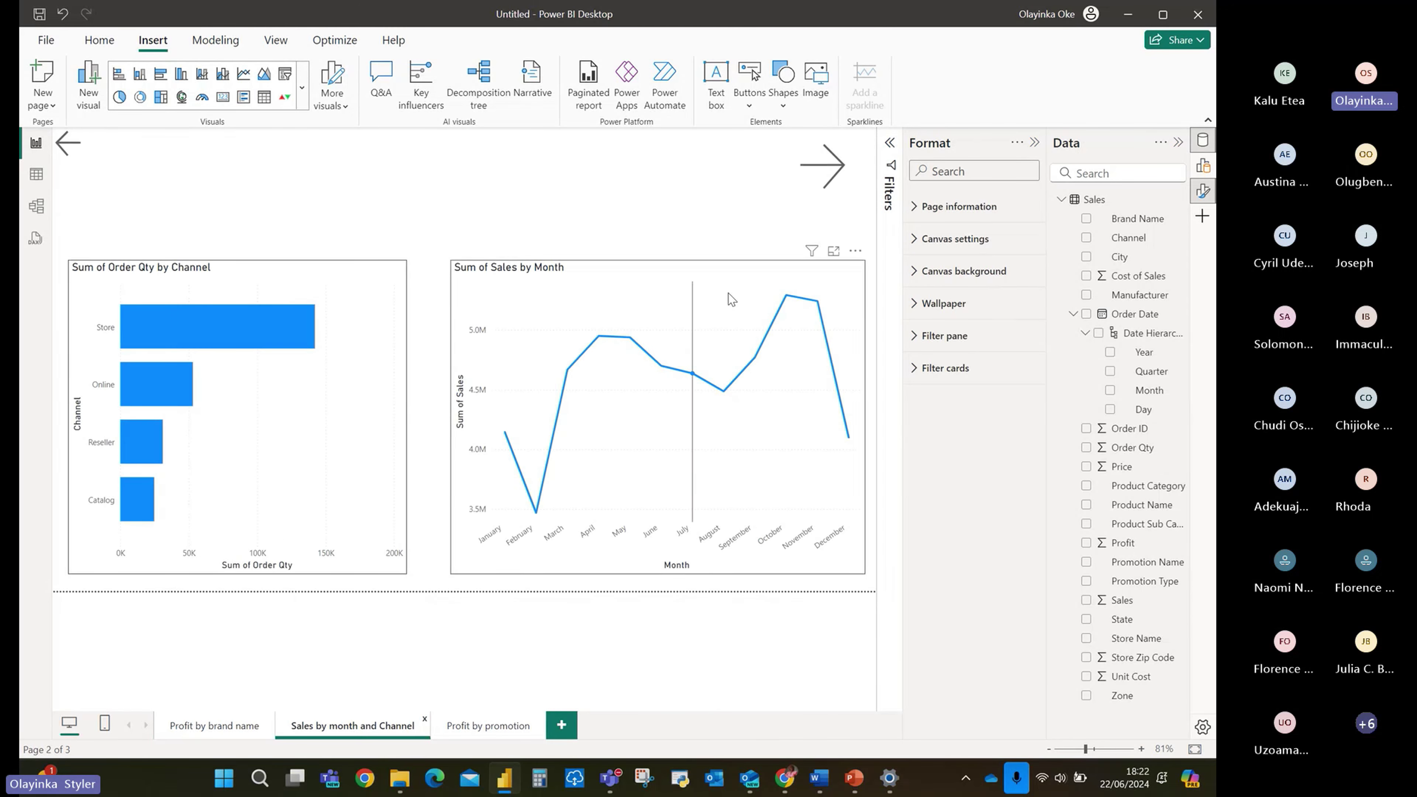
left_click(833, 169, "ctrl")
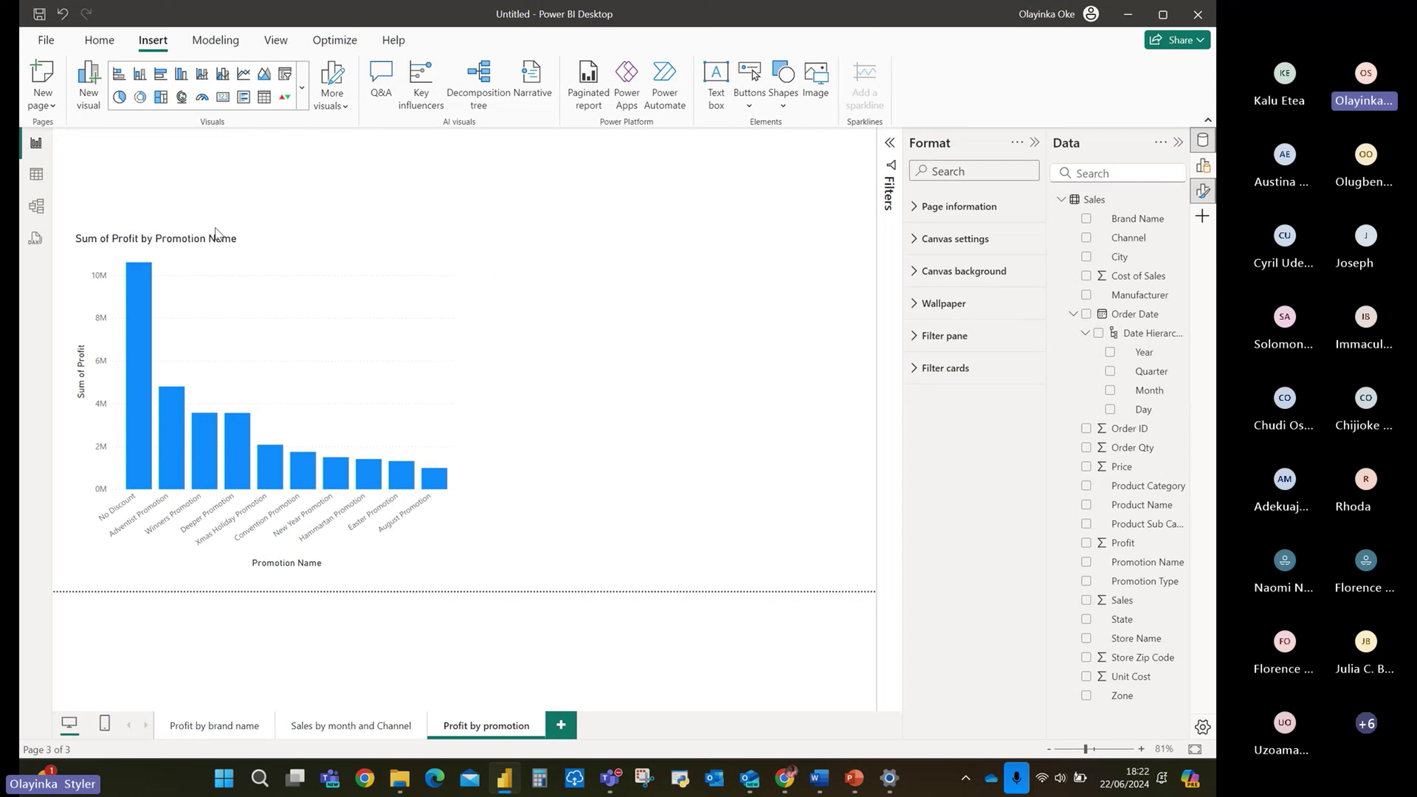
left_click(342, 728)
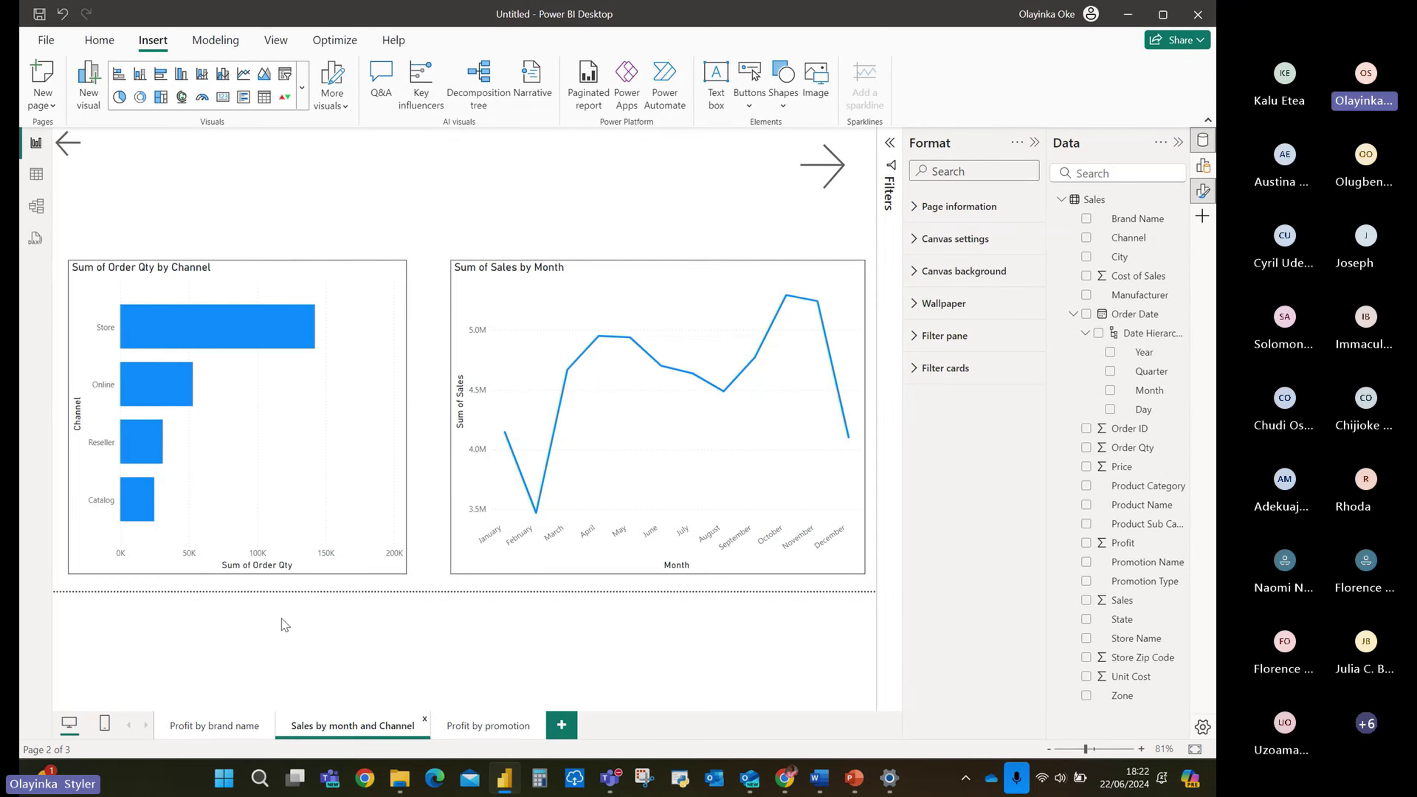
left_click(233, 728)
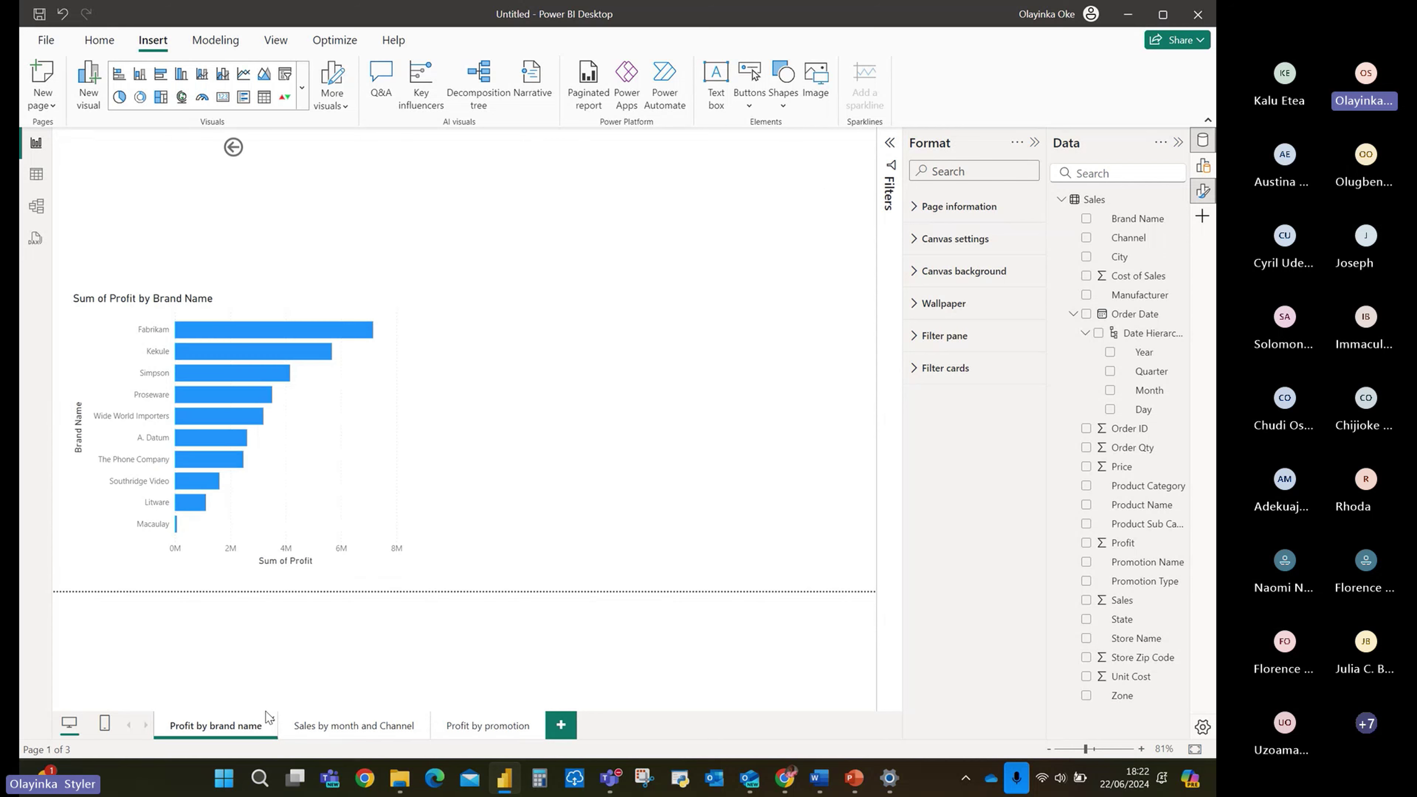
left_click(353, 726)
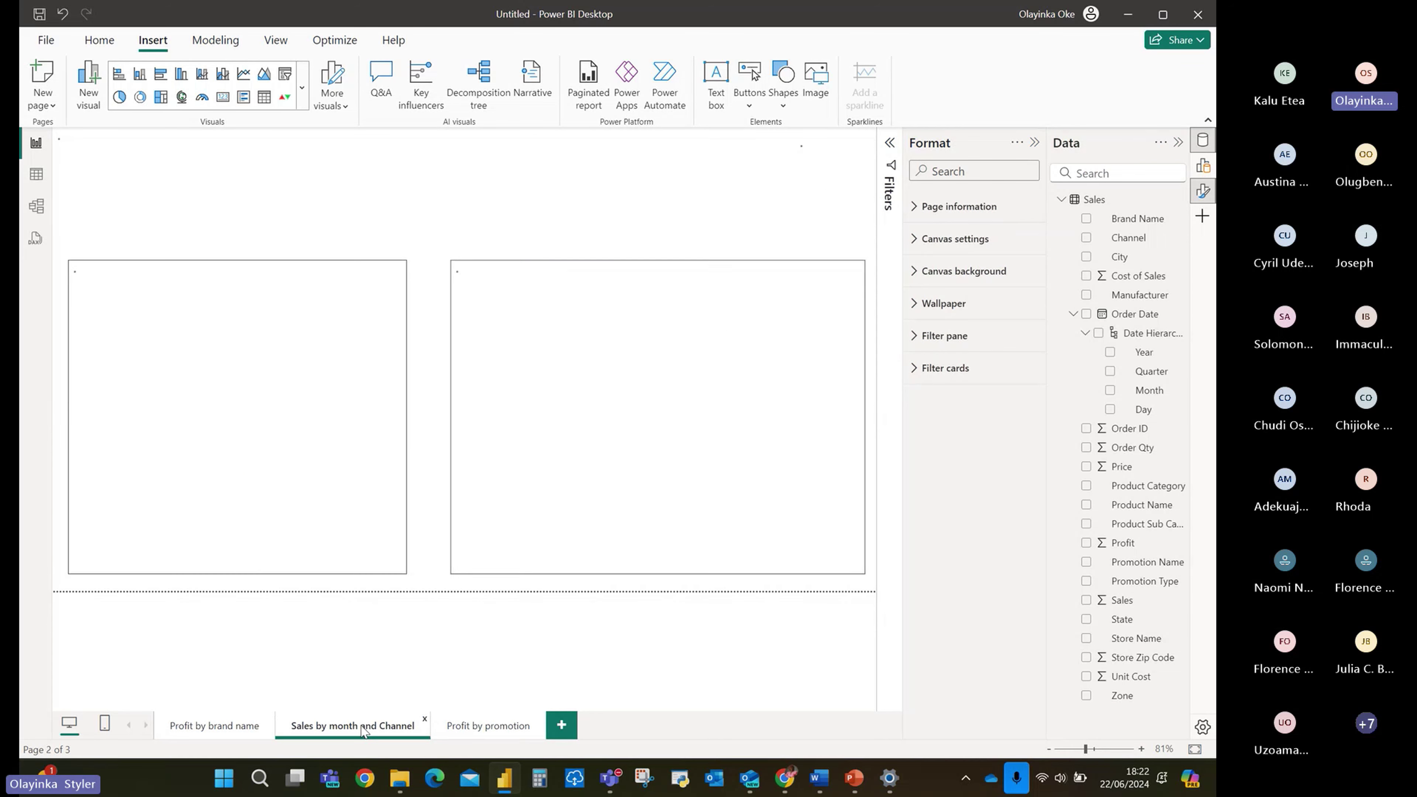
left_click(498, 729)
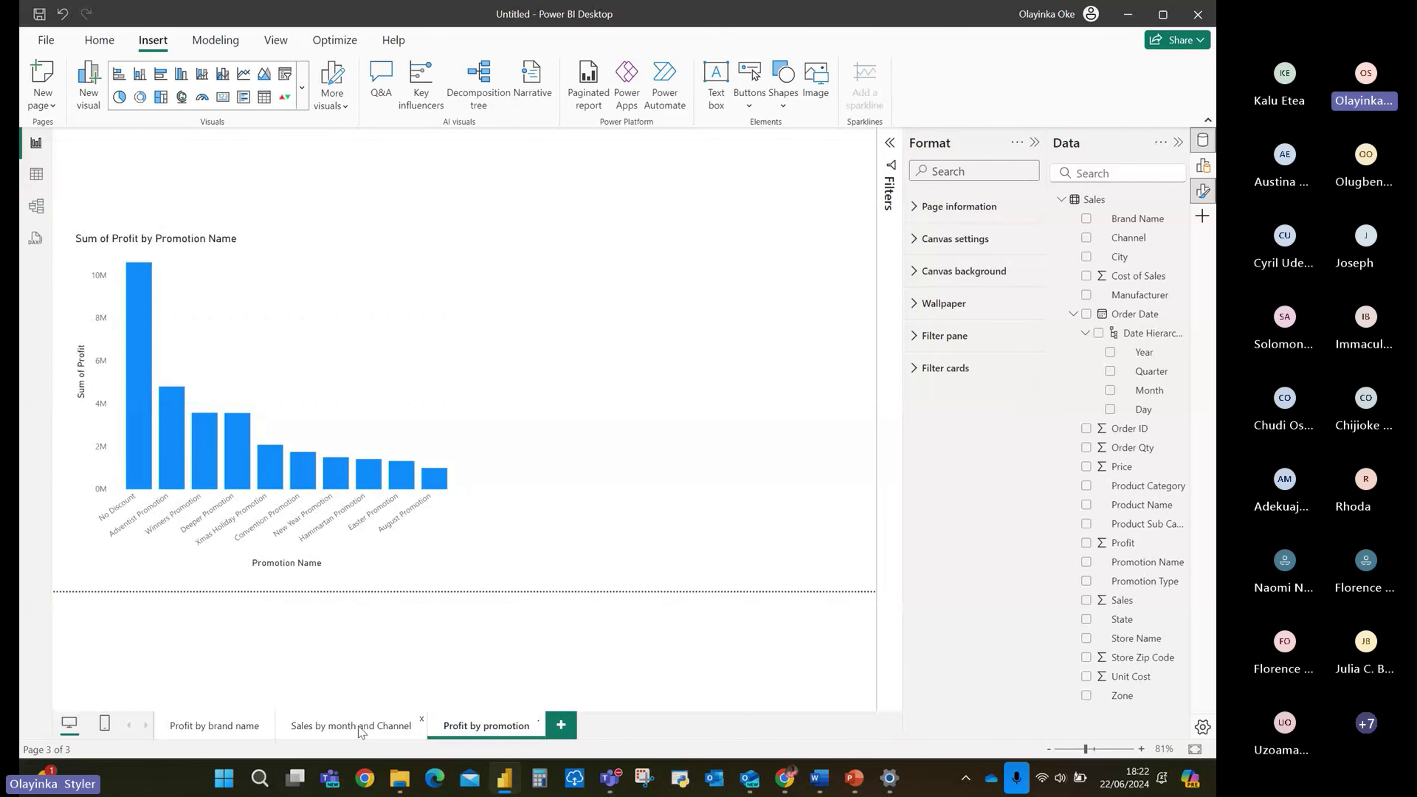
Delete the circled back arrow button from the Profit by brand name page.
left_click(353, 726)
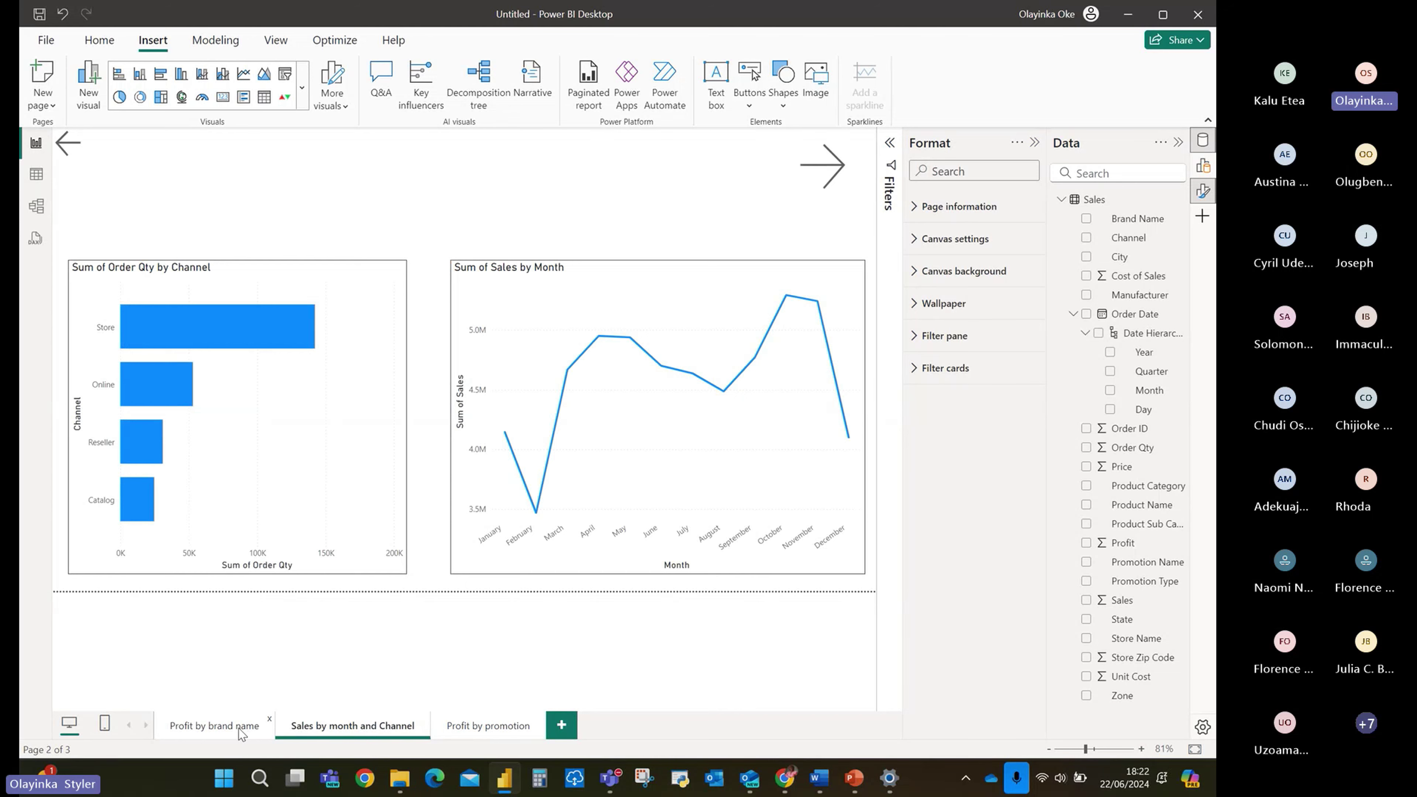
left_click(251, 736)
left_click(248, 154)
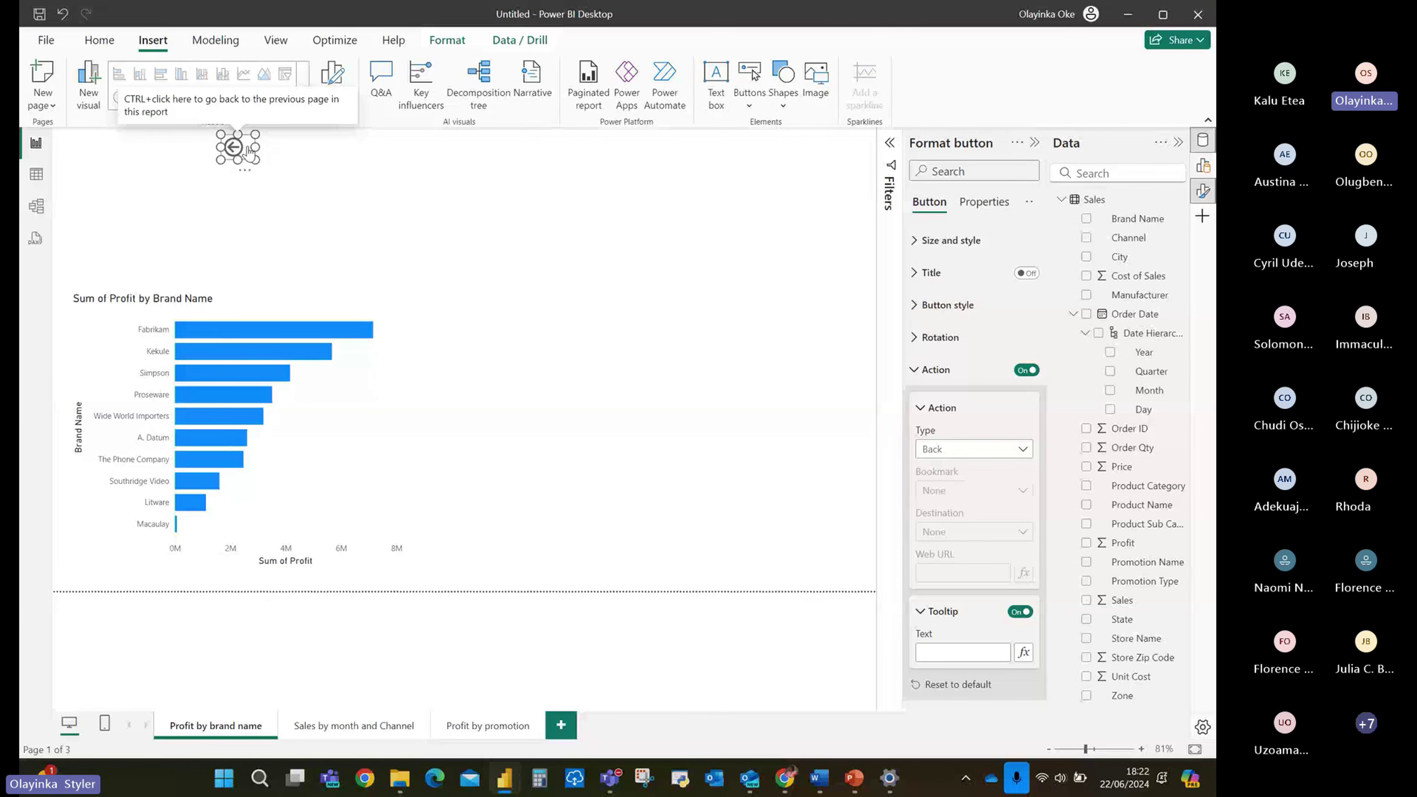
key("Delete")
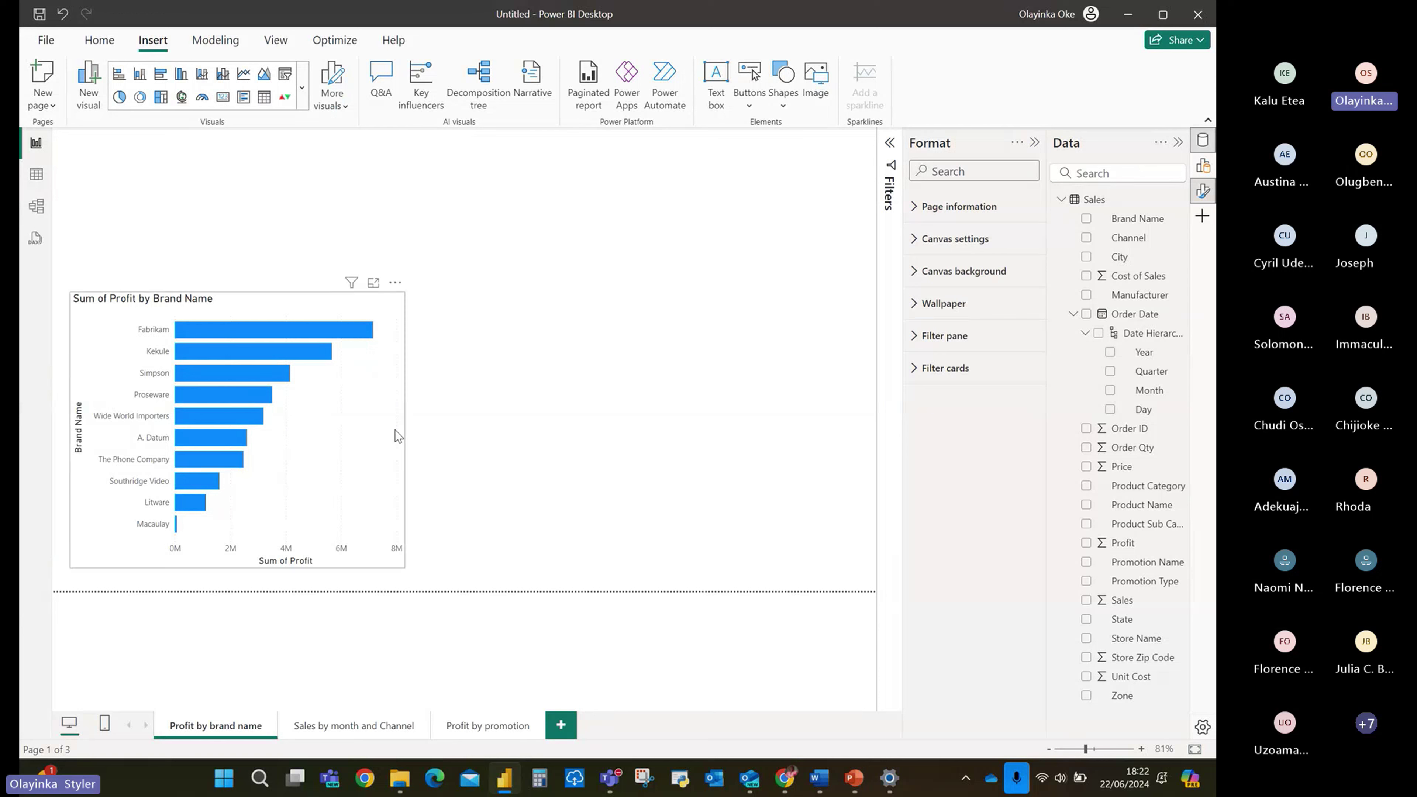
Widen the Sum of Profit by Brand Name chart to about 544 and turn on its visual border.
left_click(400, 396)
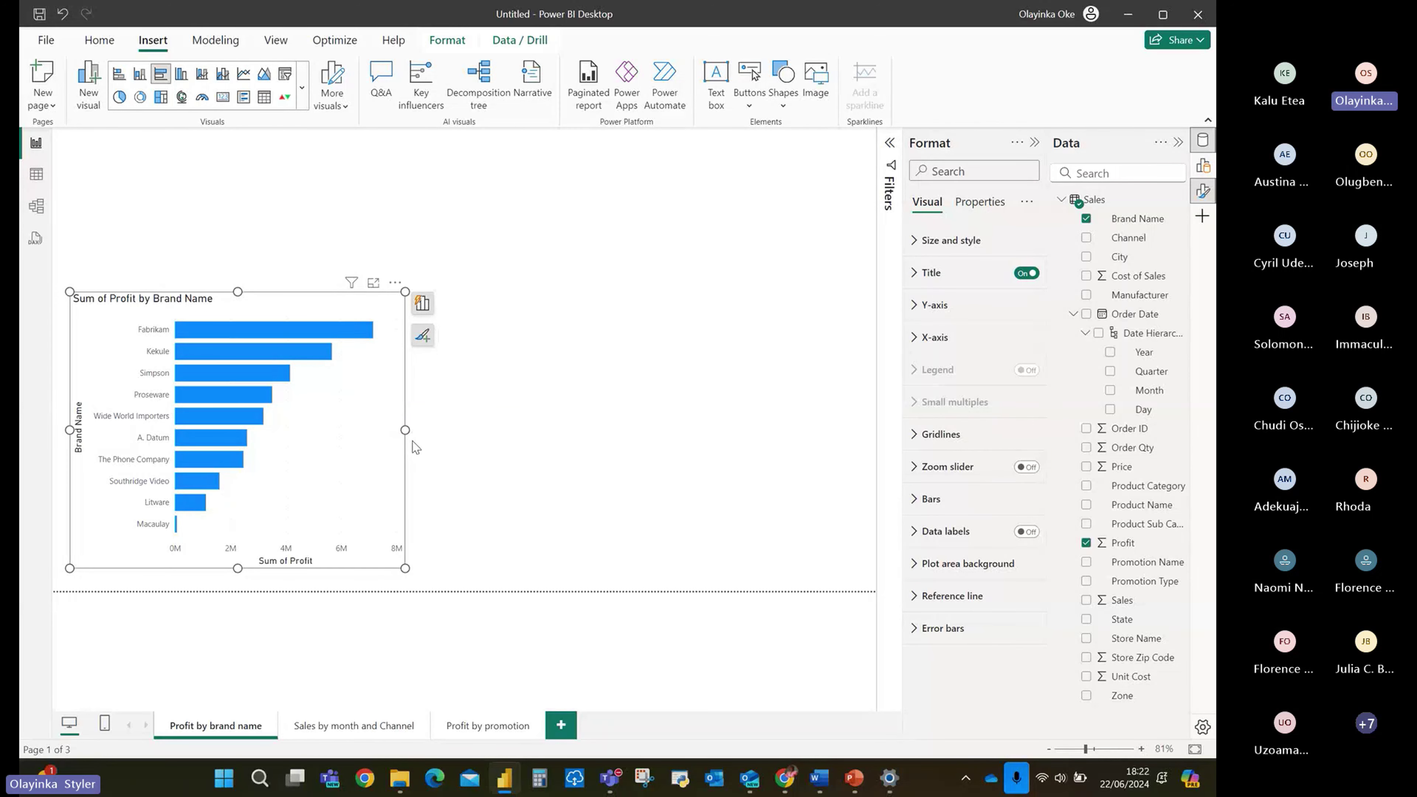
left_click_drag(406, 429, 419, 431)
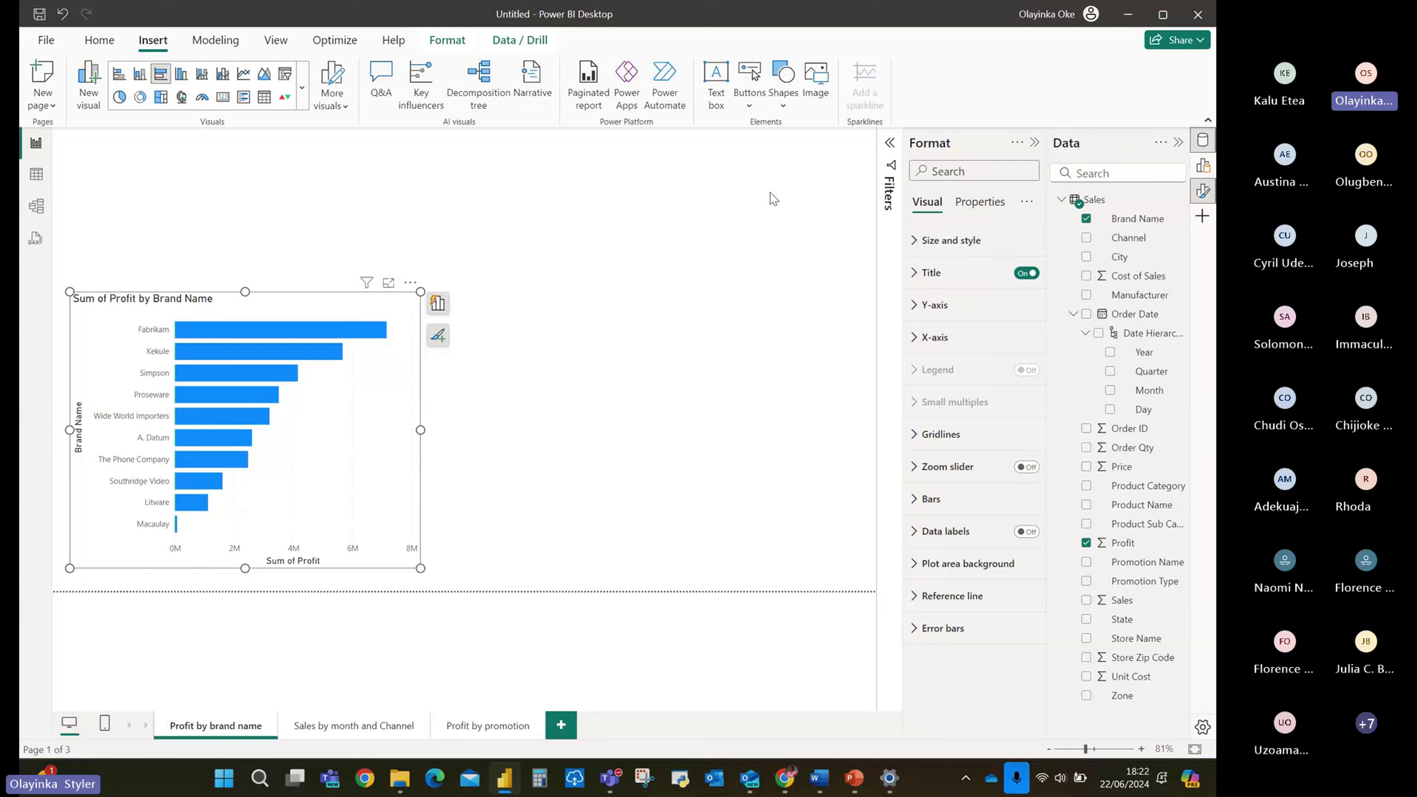
left_click(1204, 166)
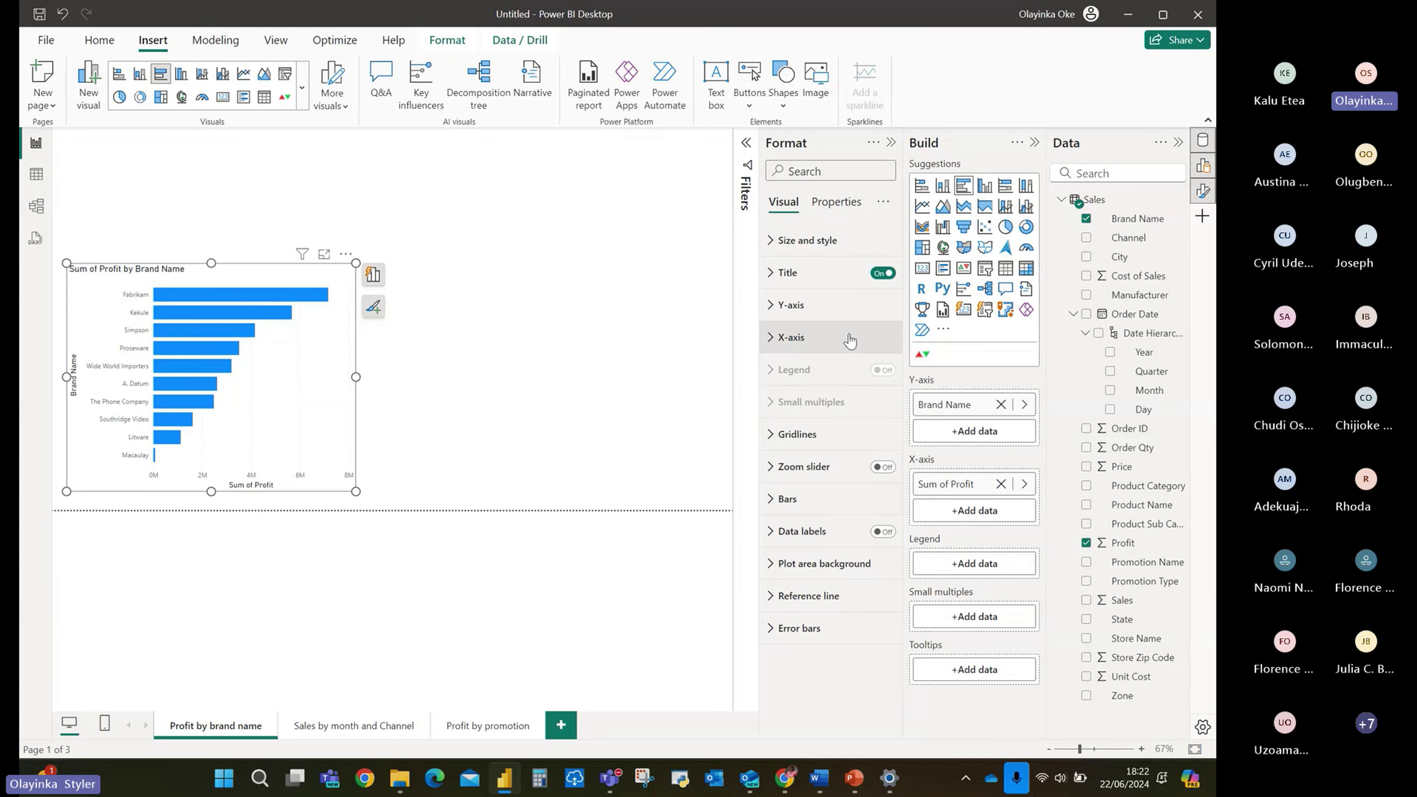
left_click(780, 241)
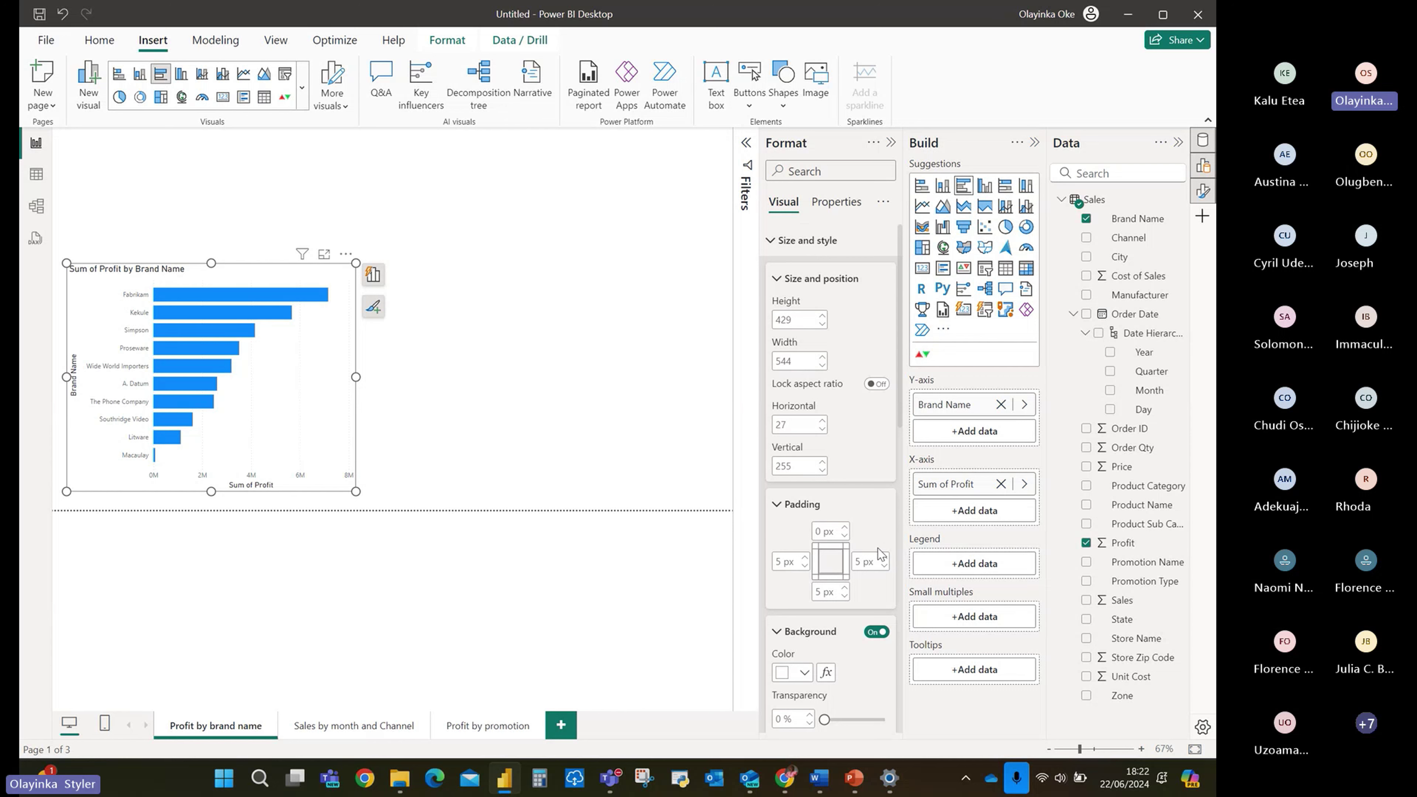
scroll(881, 554, "down", 5)
scroll(880, 554, "down", 1)
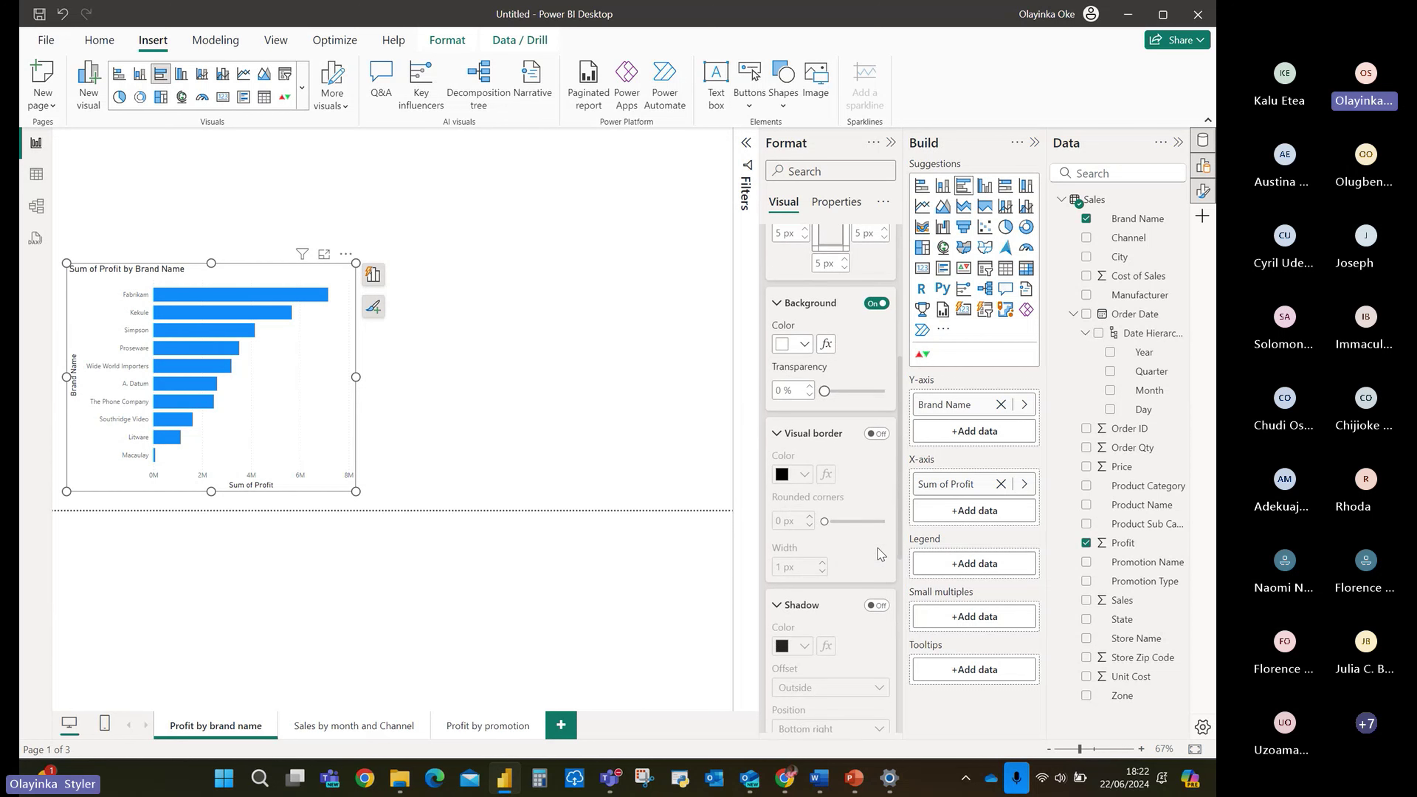
left_click(877, 434)
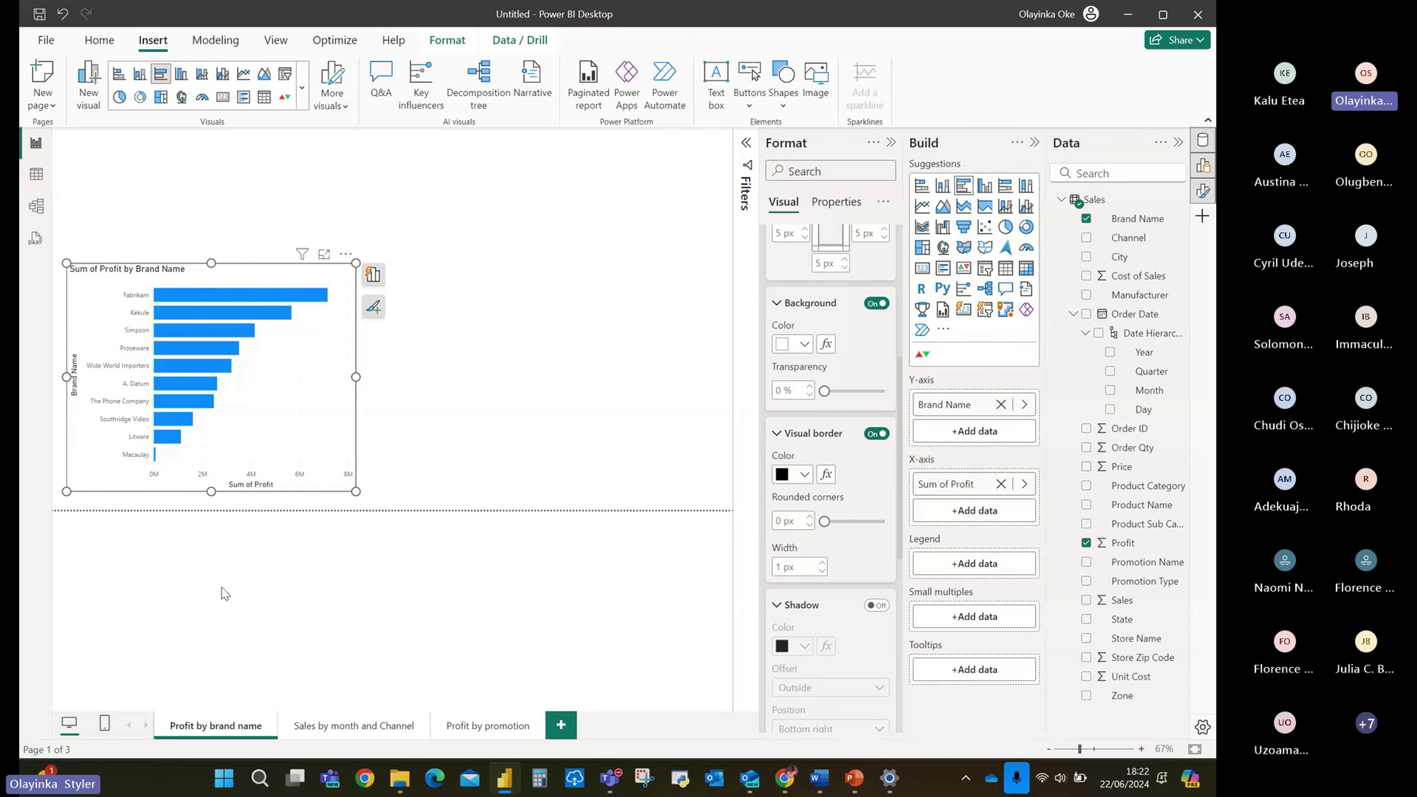
Add a chart of Order Qty by Promotion Type beside the brand chart on the Profit by brand name page.
left_click(351, 734)
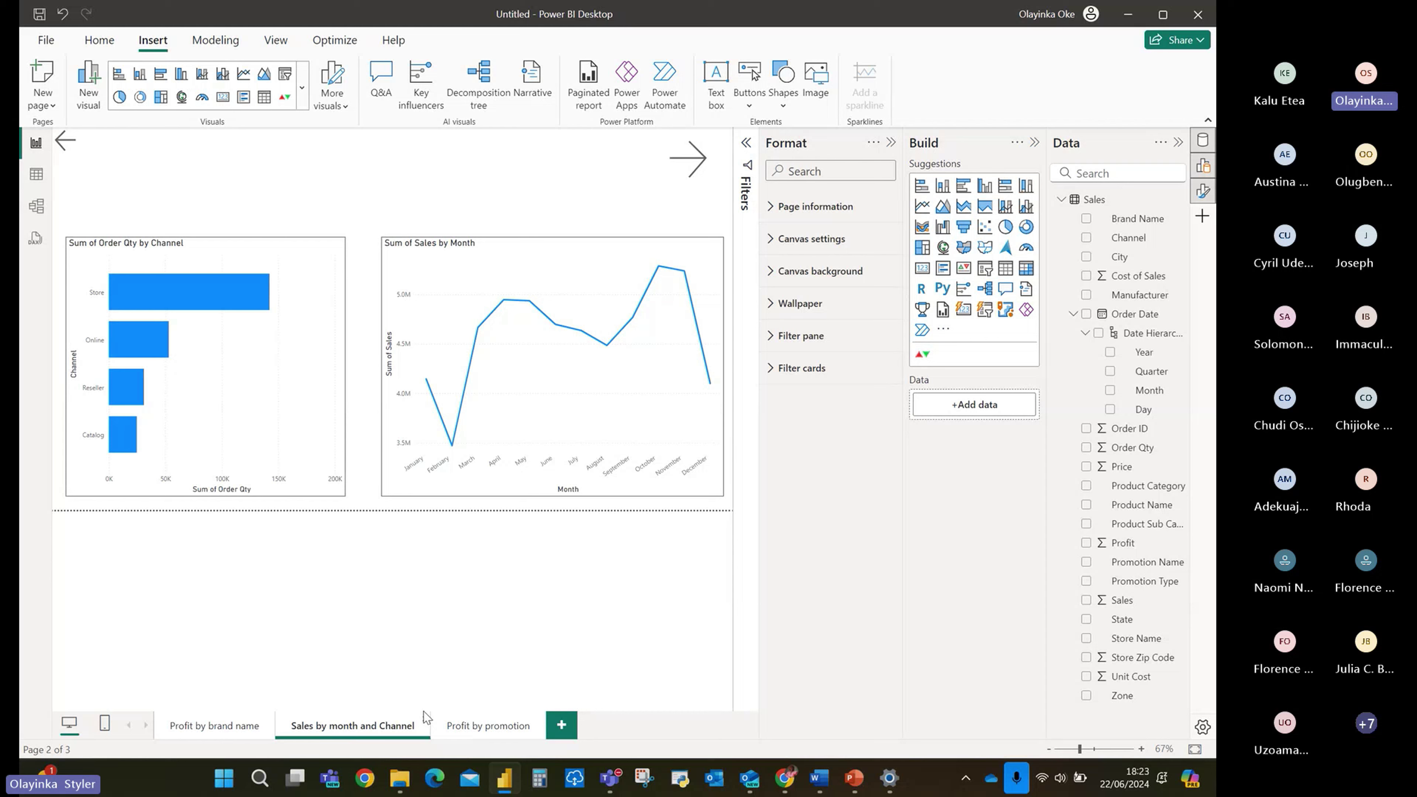
left_click(224, 726)
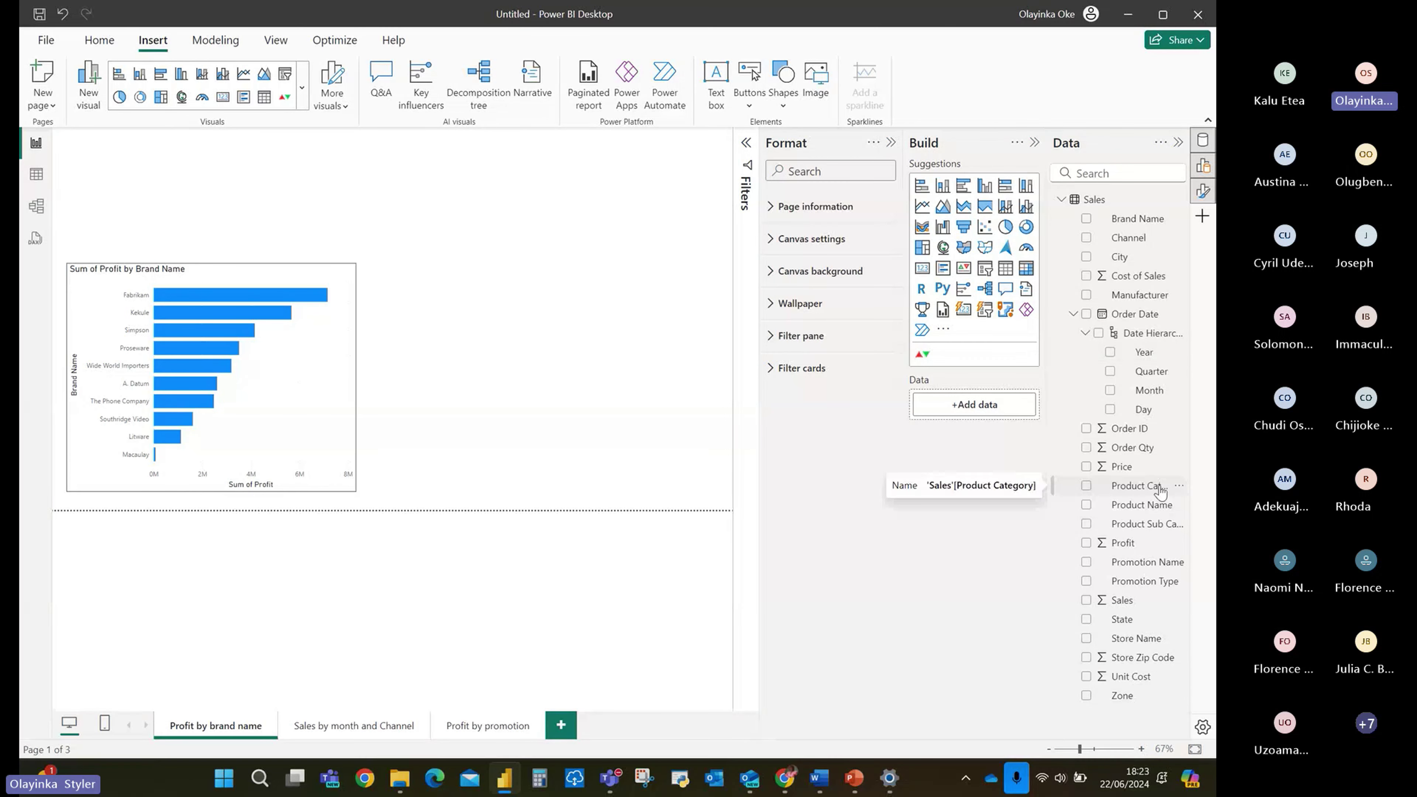
left_click(1088, 581)
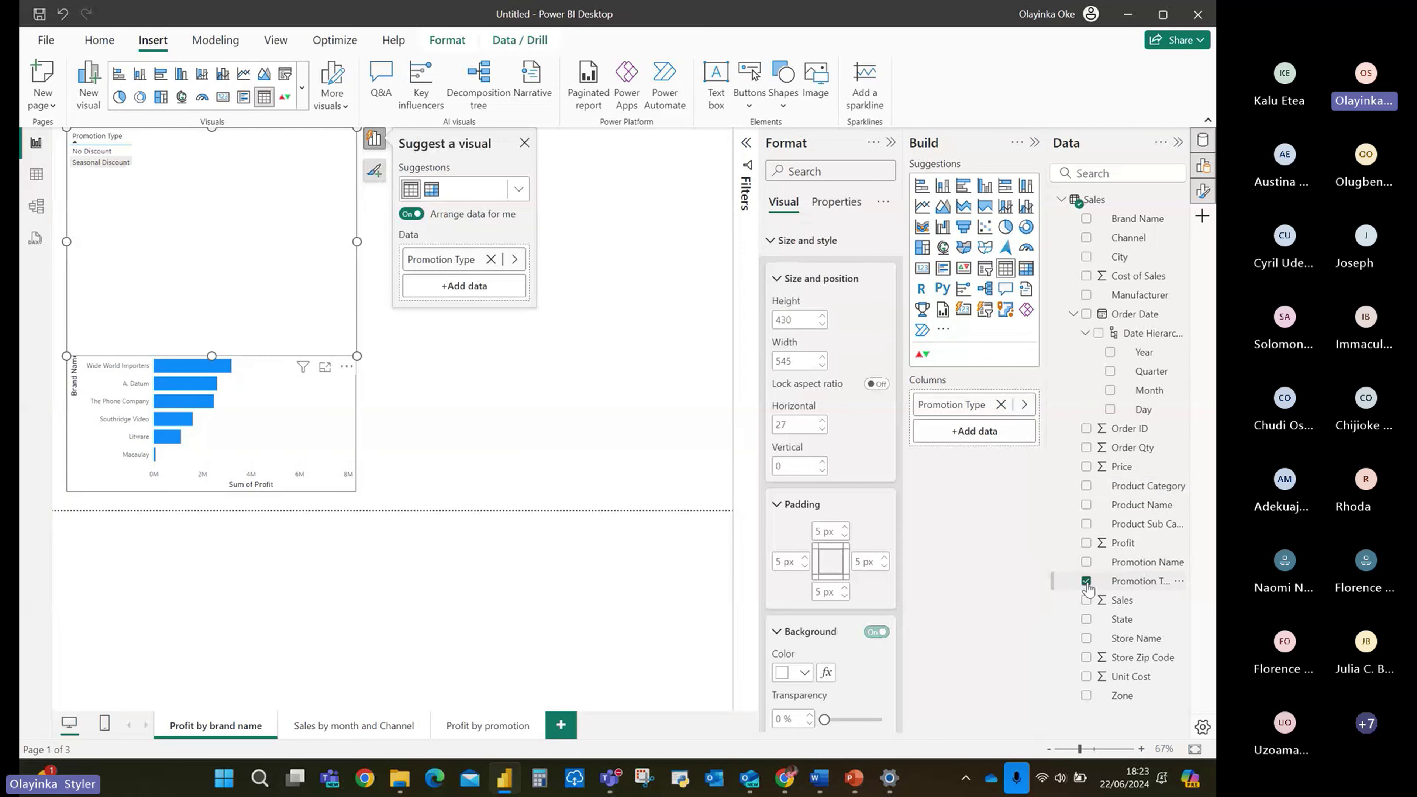
left_click_drag(276, 183, 584, 313)
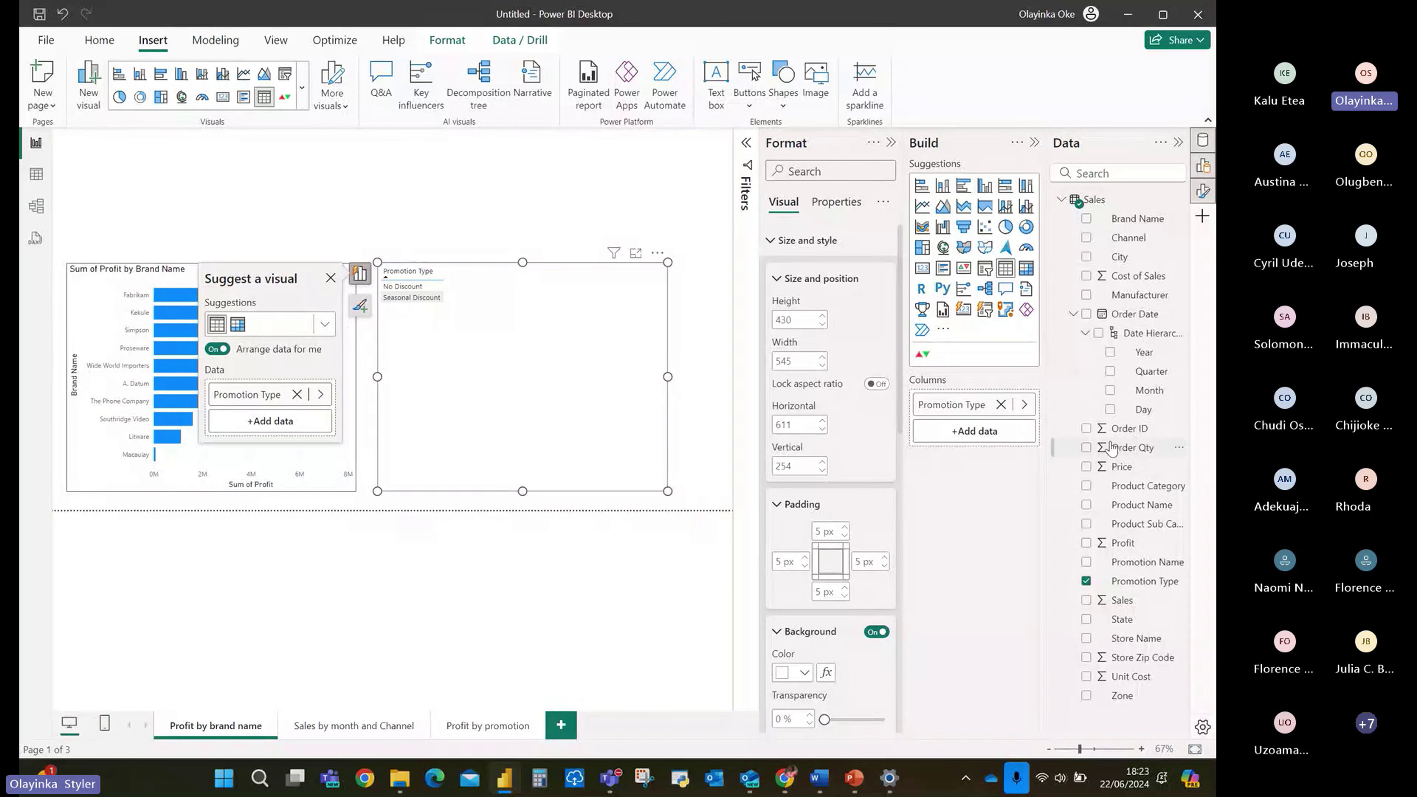
left_click(1086, 450)
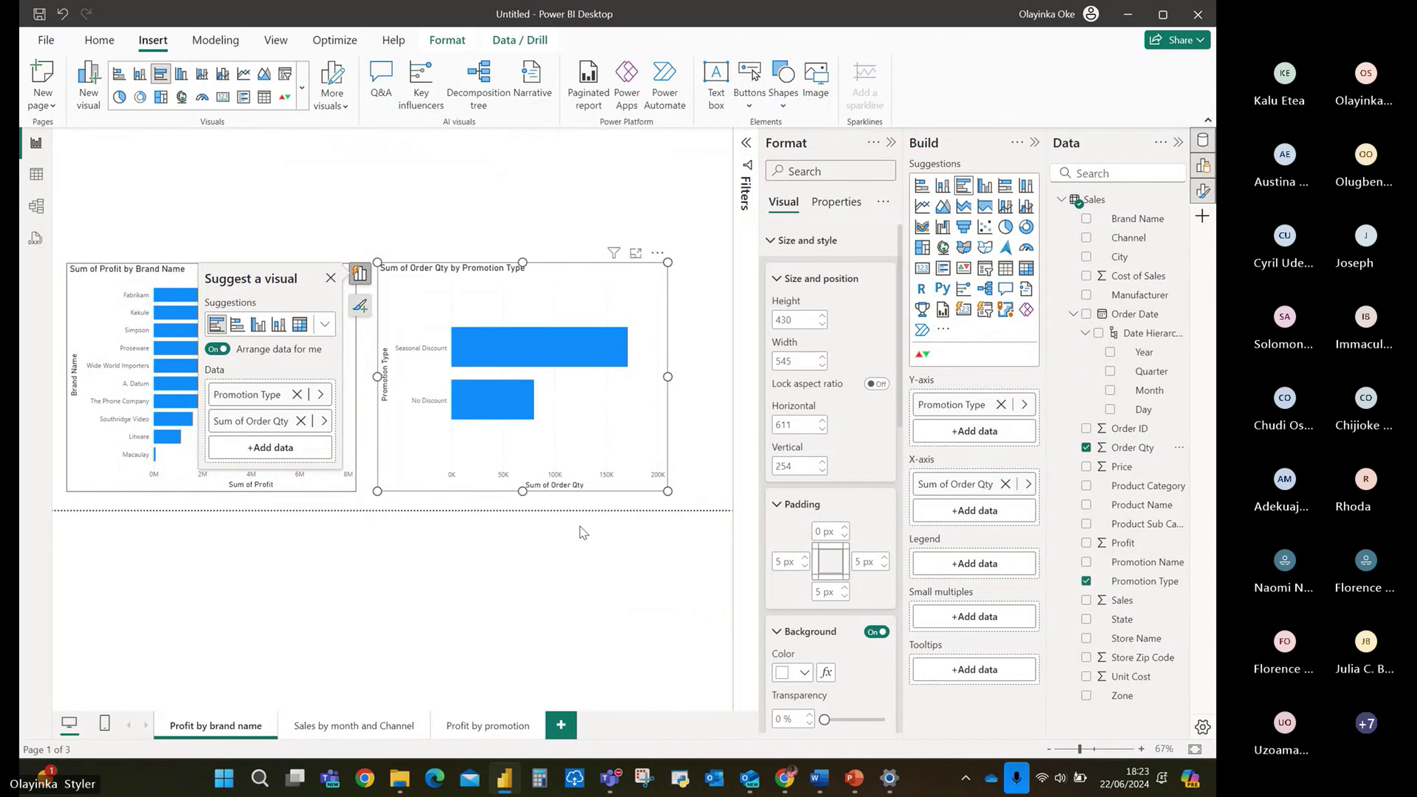
Add a new page with a matrix showing Order Qty, Sales and Profit by Promotion Name.
left_click(560, 725)
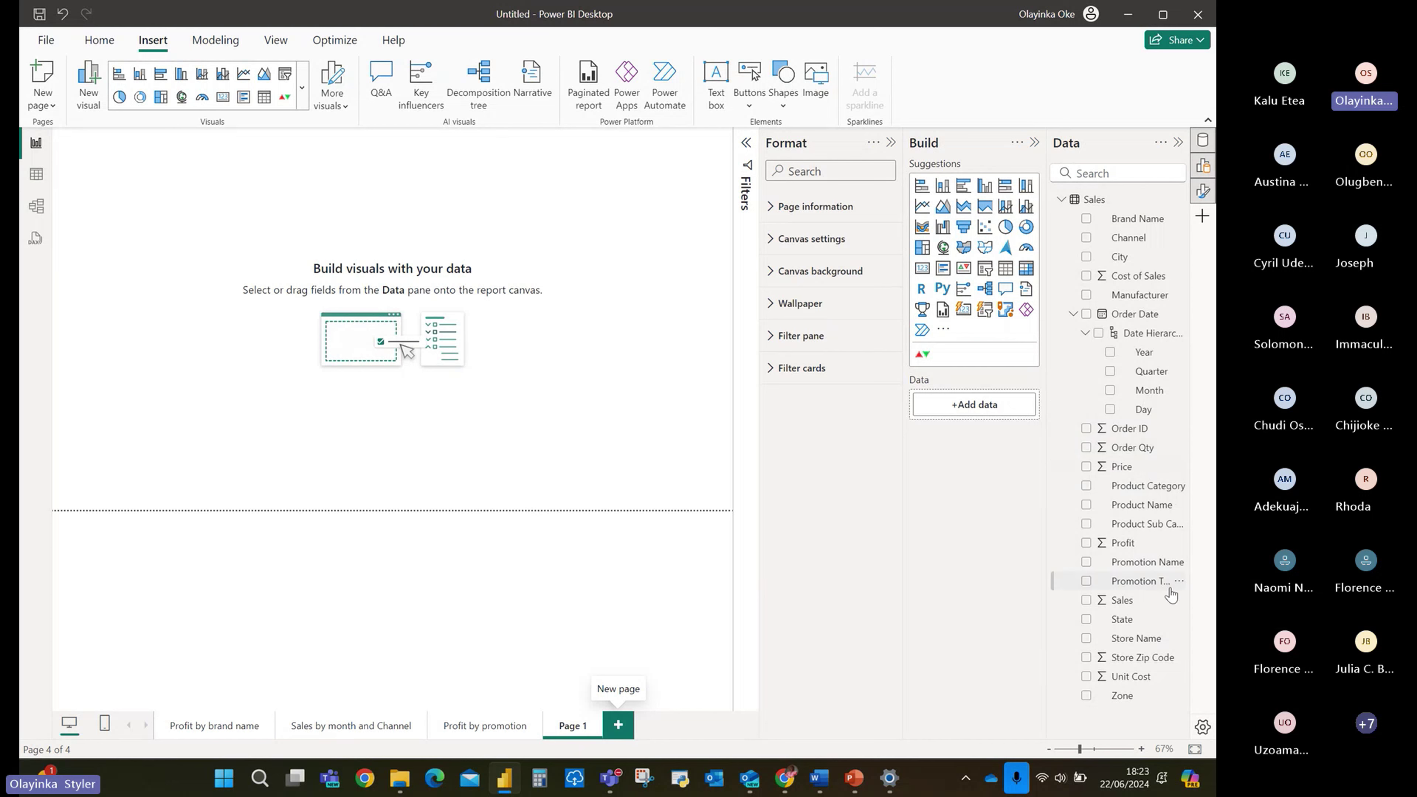
left_click(1086, 564)
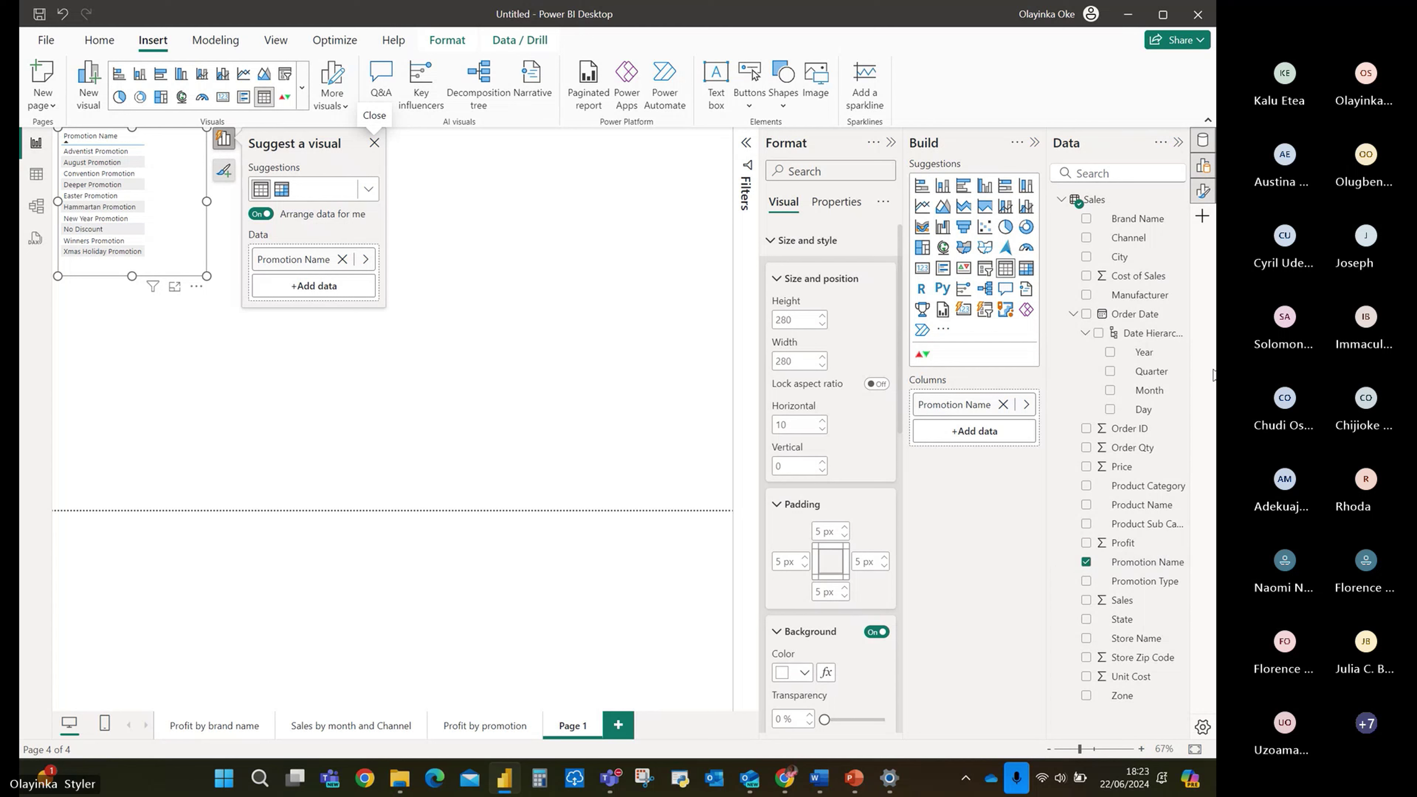
left_click(1098, 450)
left_click(1086, 600)
left_click(1087, 543)
left_click(1018, 292)
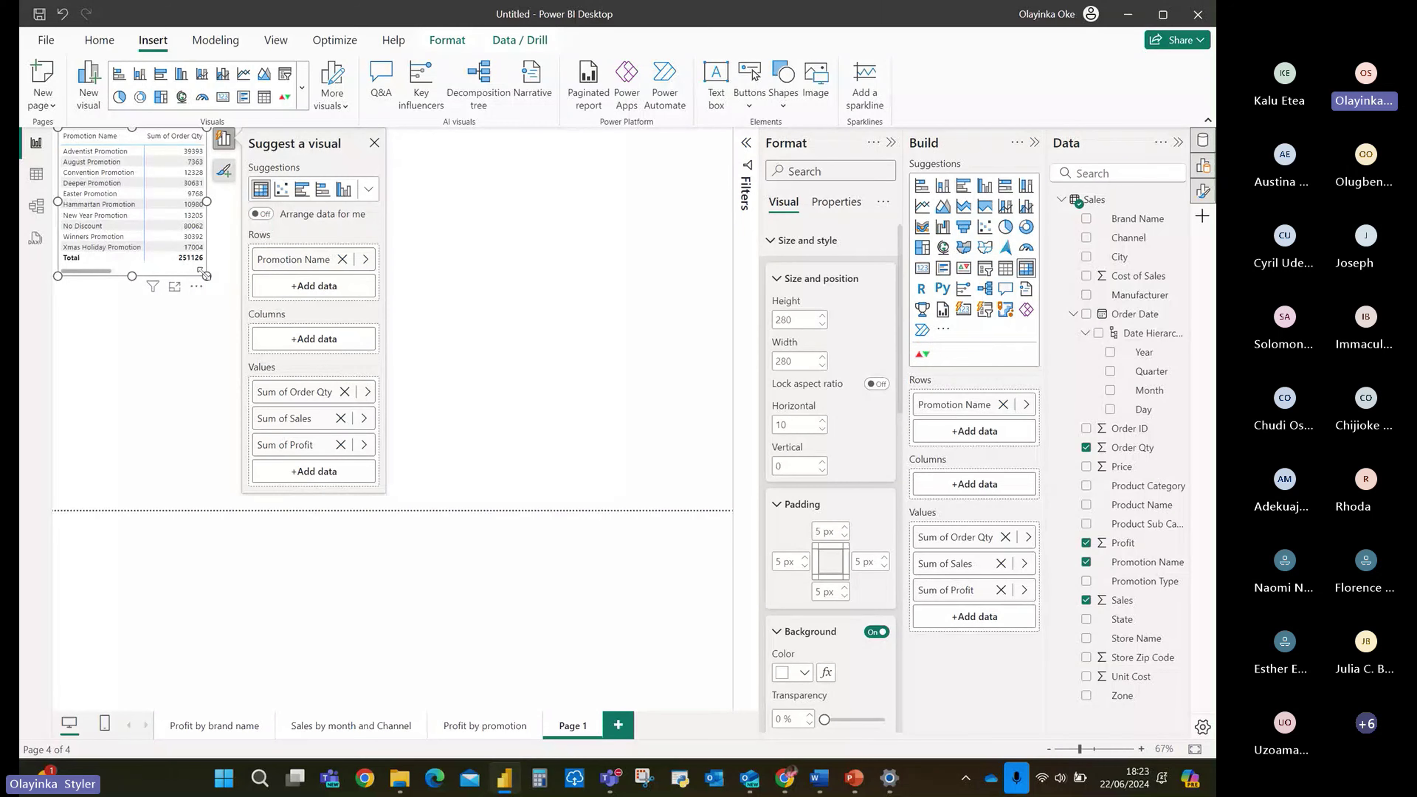
Enlarge the promotion matrix to about 834 wide by 637 high and set its global font size to 17.
left_click_drag(206, 275, 521, 464)
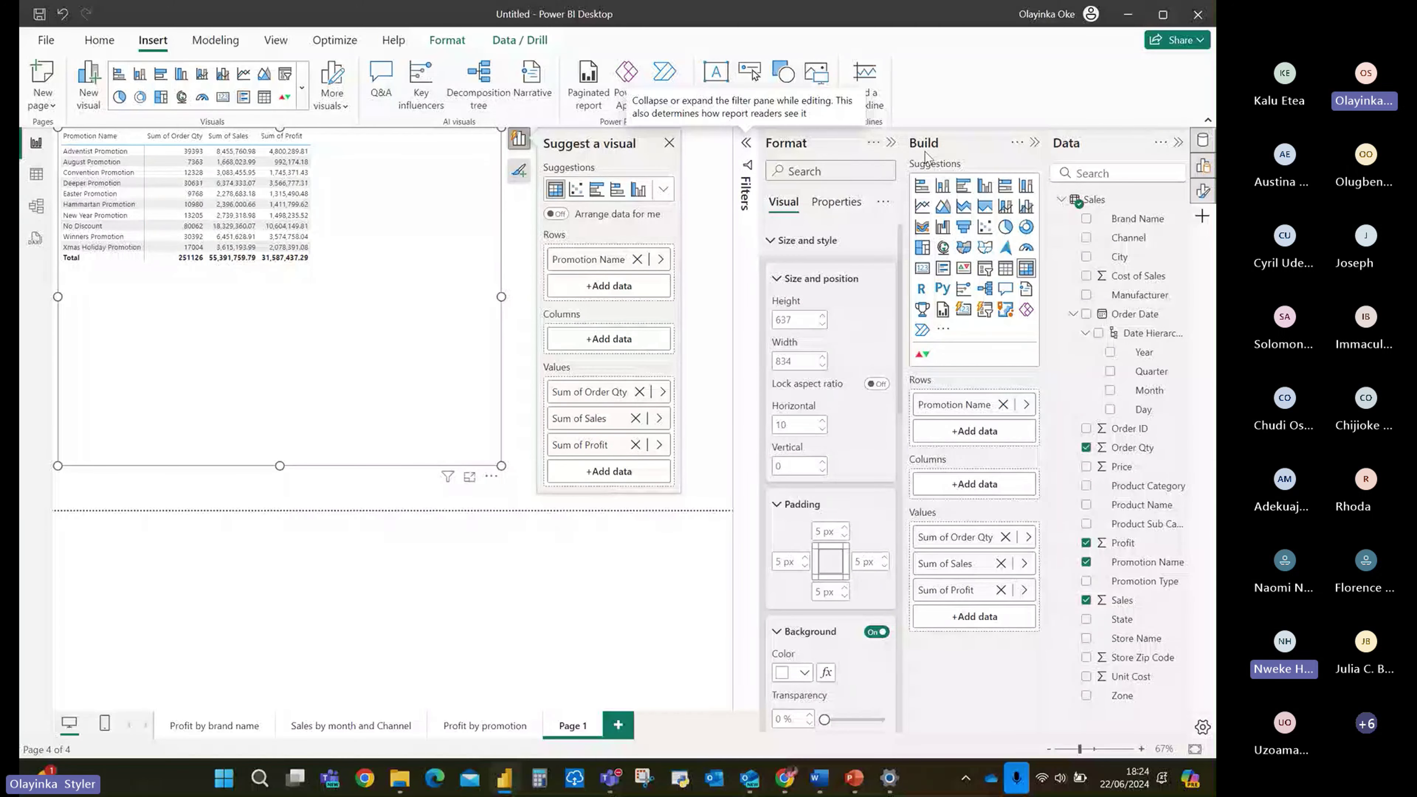
left_click(799, 240)
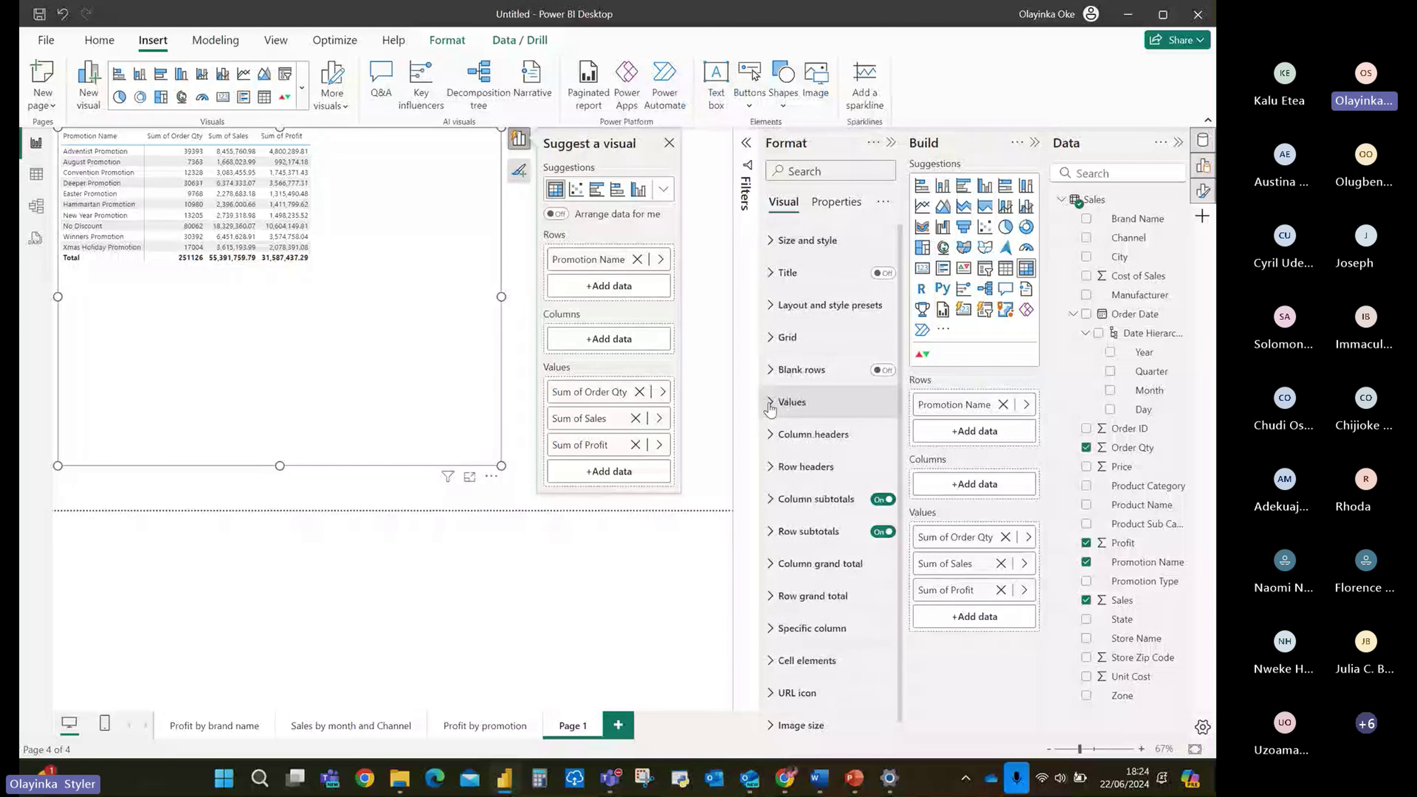
left_click(770, 341)
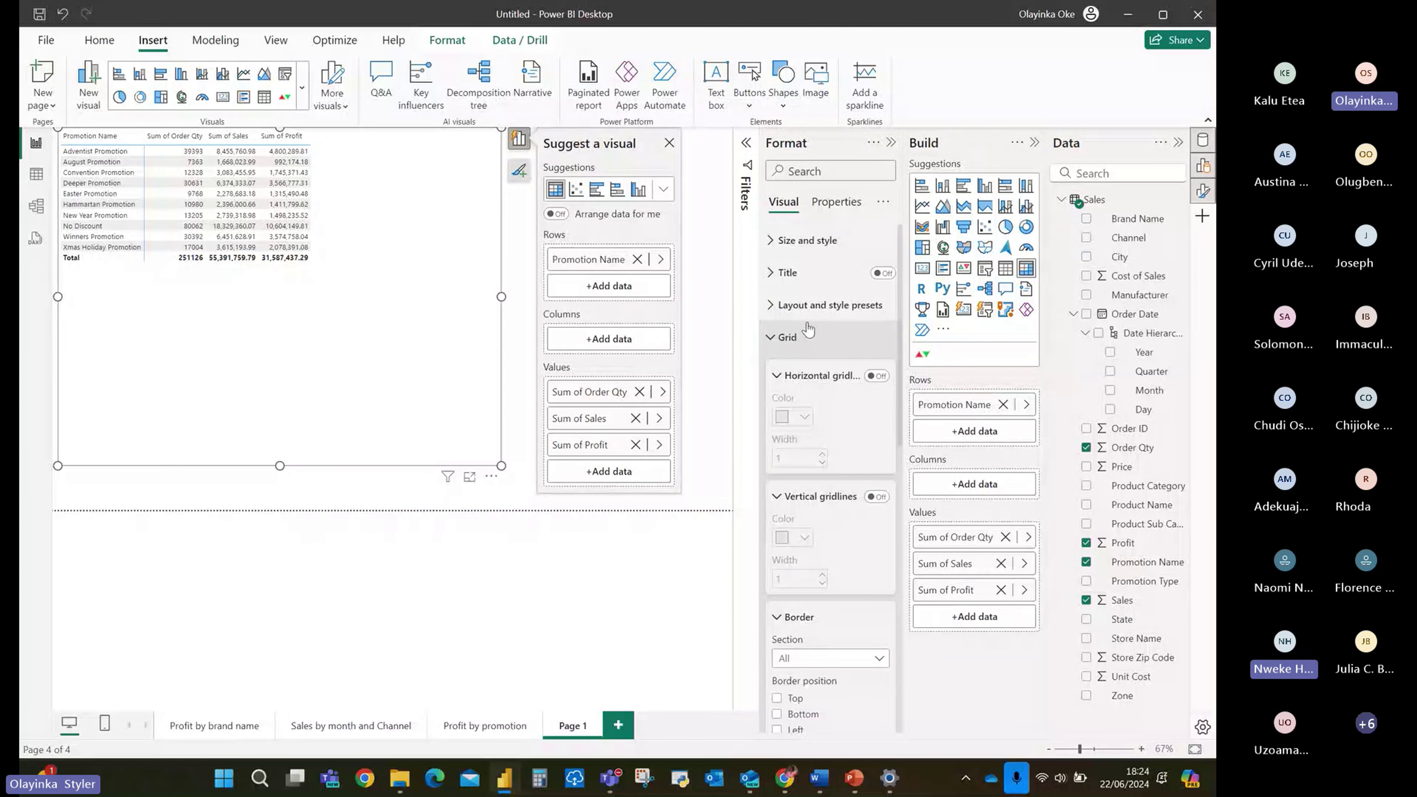
scroll(850, 541, "down", 6)
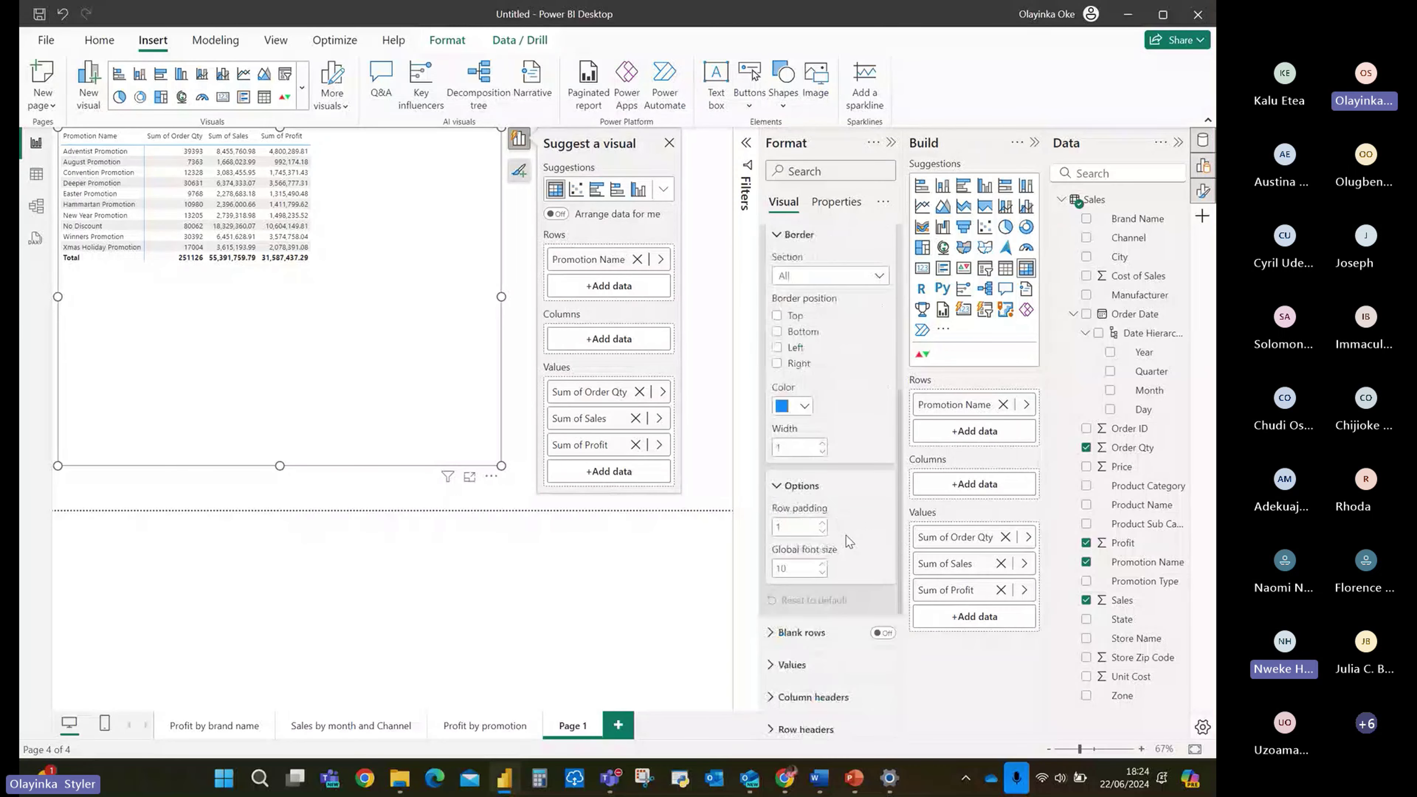
left_click(823, 564)
left_click(822, 564)
left_click(823, 564)
left_click(822, 564)
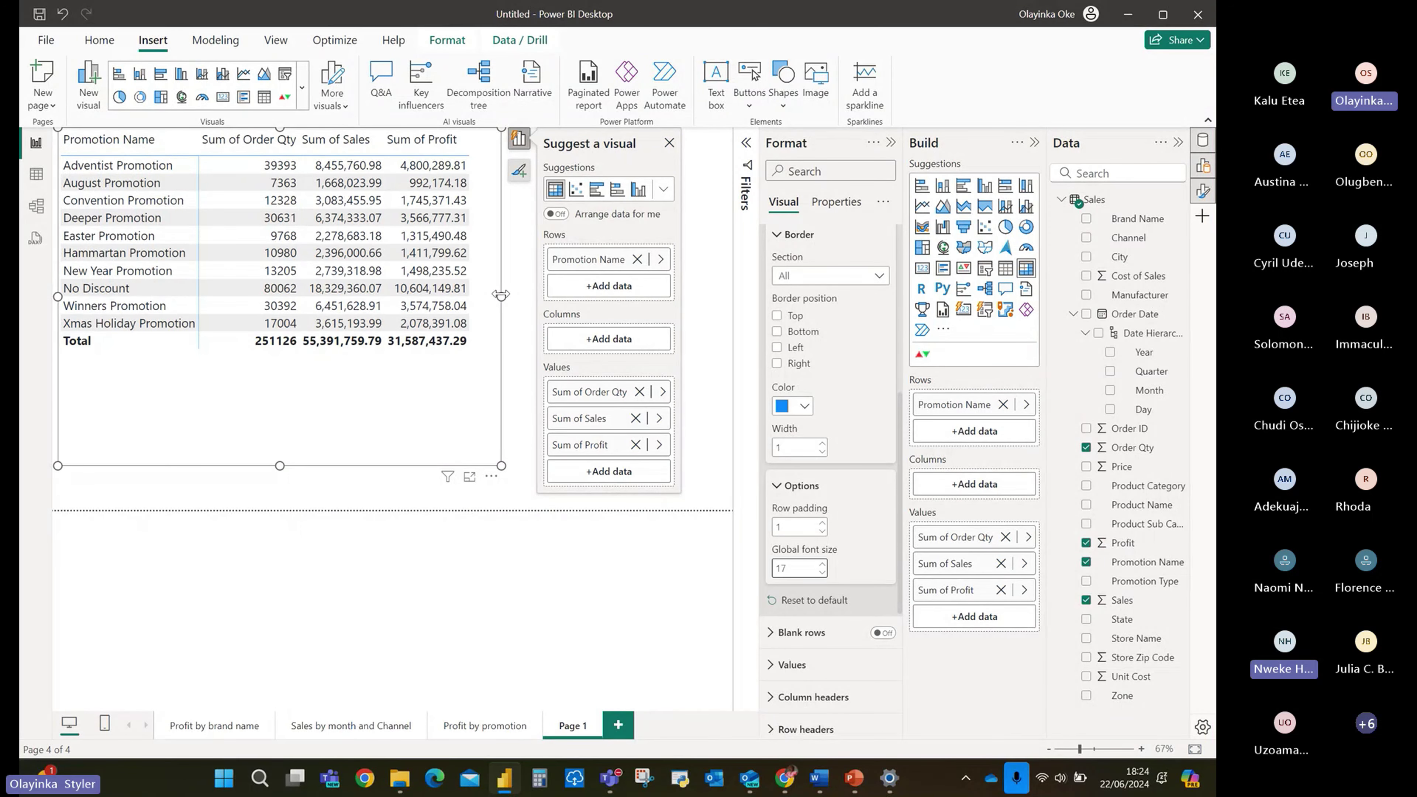
Widen the matrix slightly, hide the visual suggestions and formatting options, and lower the matrix's top edge.
left_click_drag(502, 295, 517, 296)
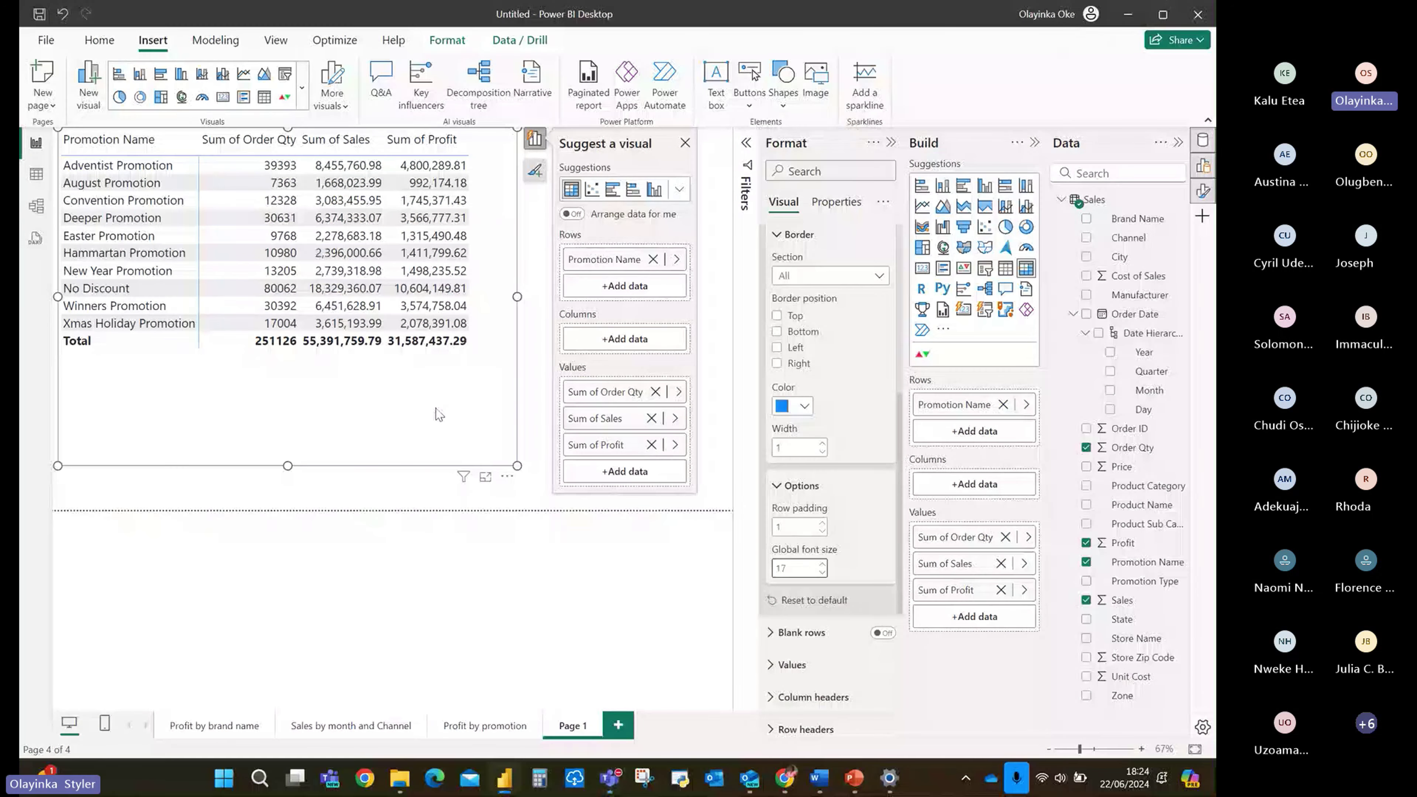
left_click(685, 143)
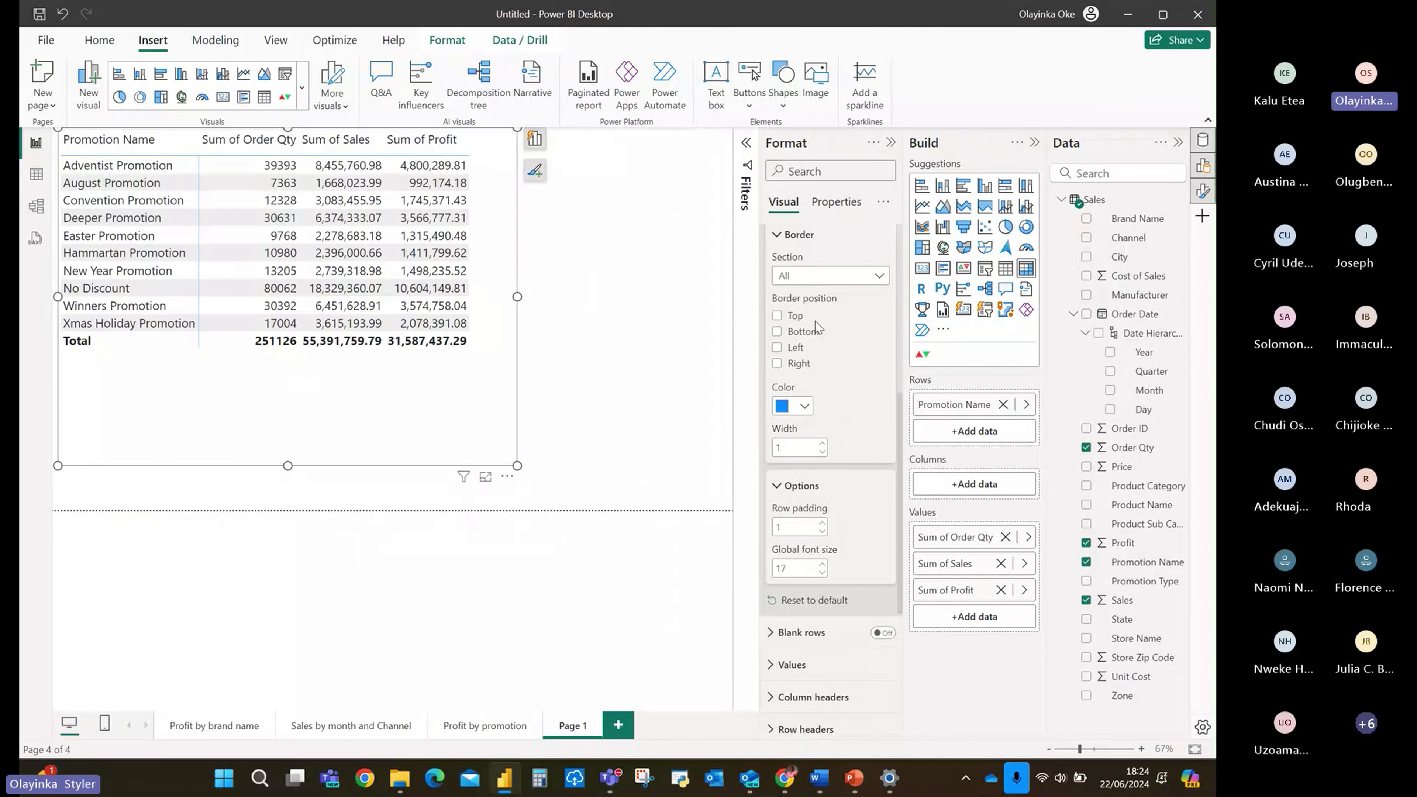
left_click(892, 142)
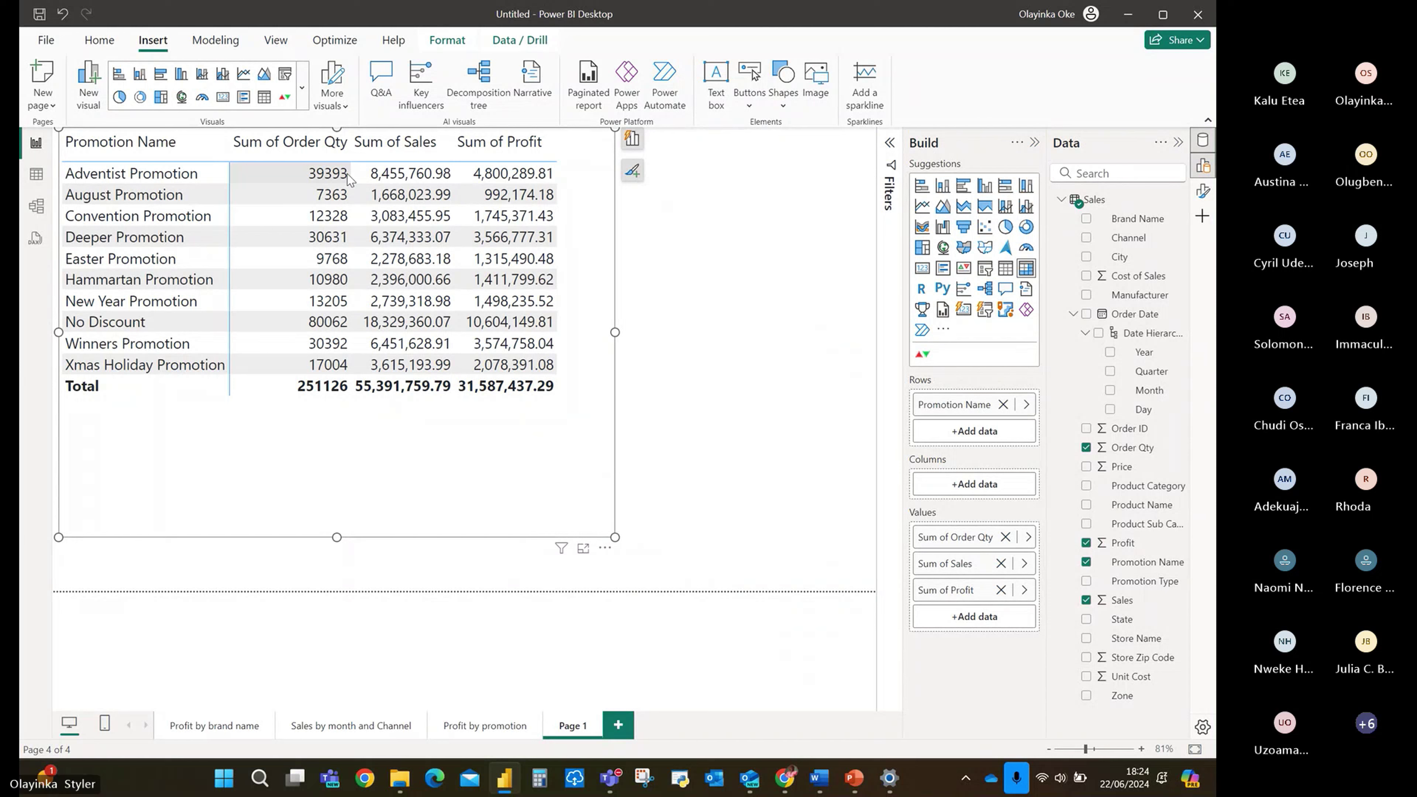
left_click_drag(336, 128, 329, 164)
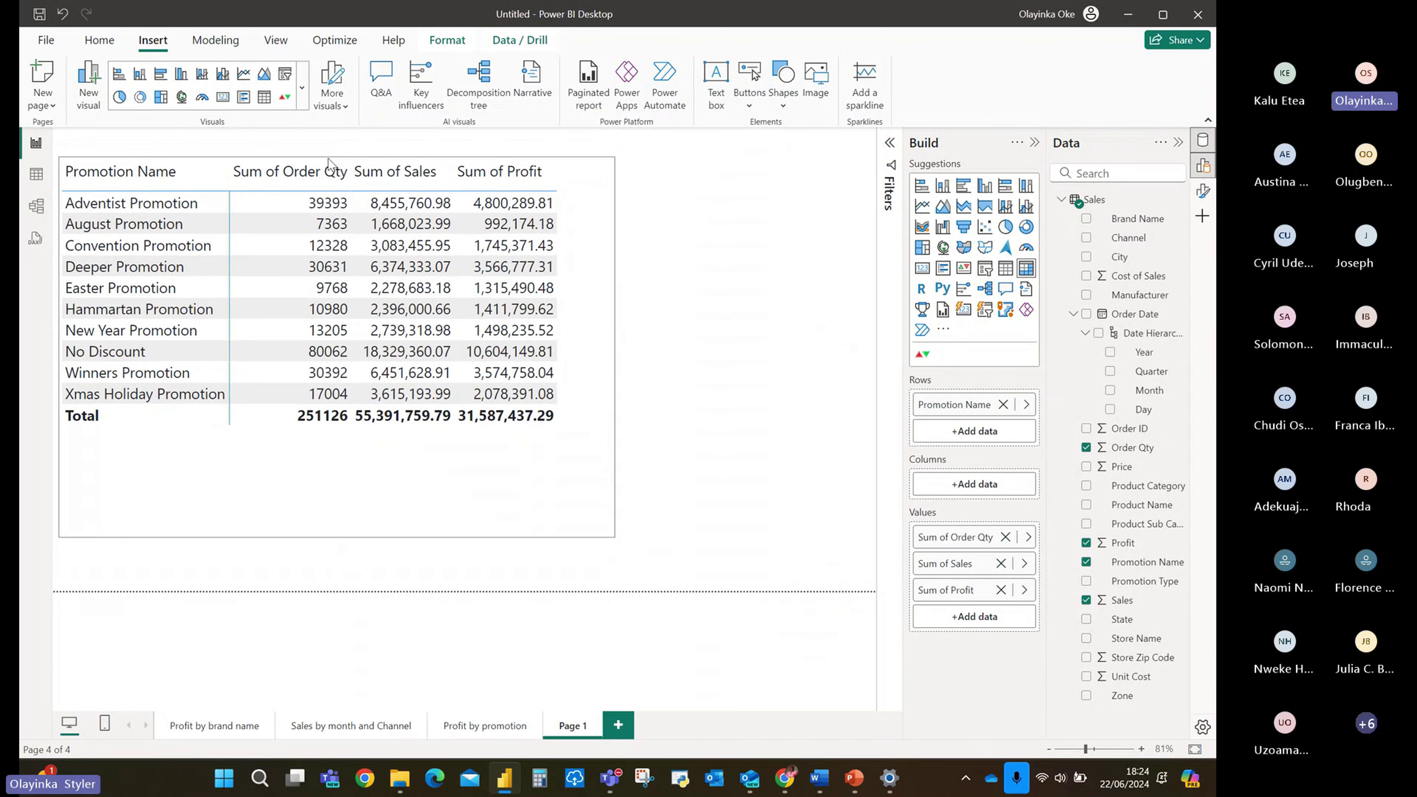
Examine the options offered for the Seasonal Discount bar in the Order Qty by Promotion Type chart.
left_click(216, 726)
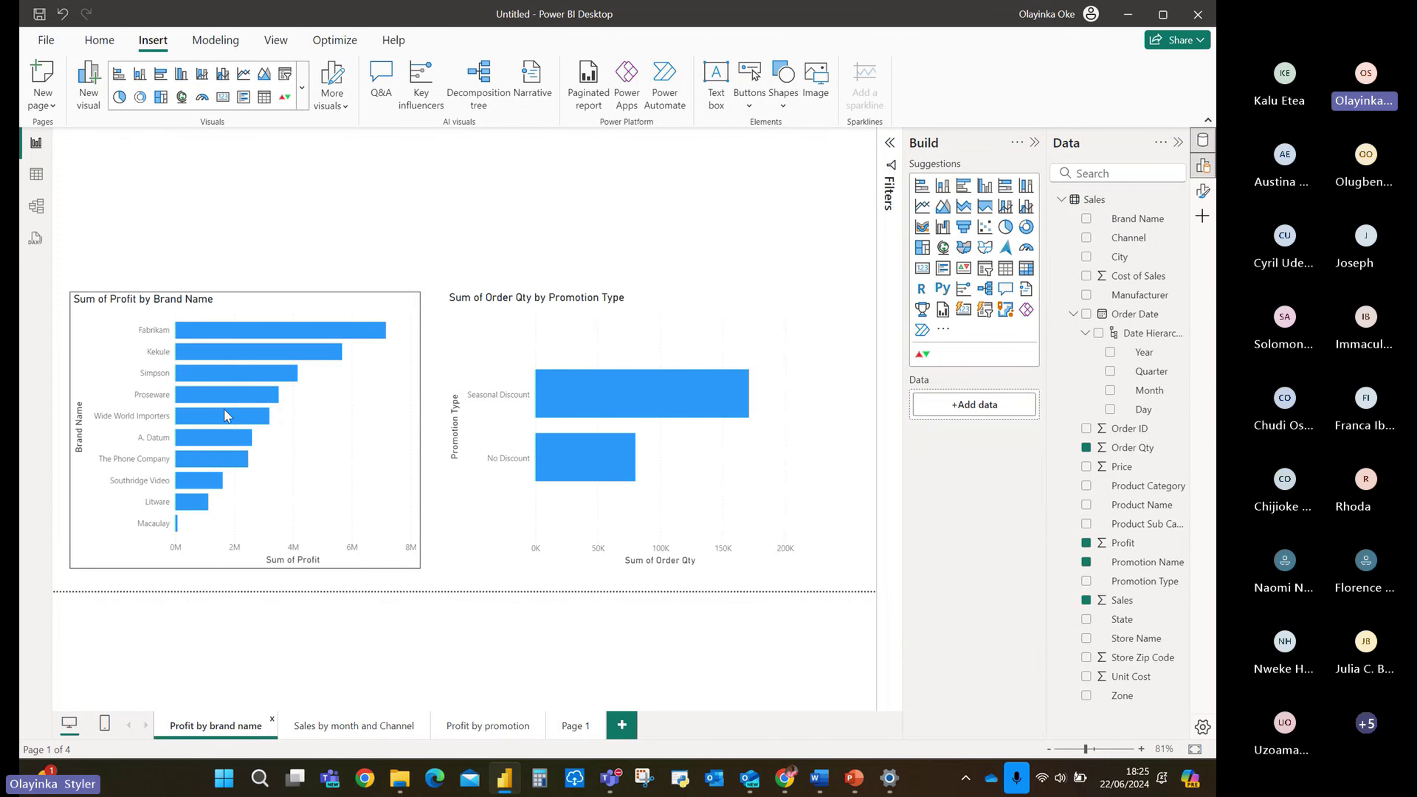
left_click(607, 348)
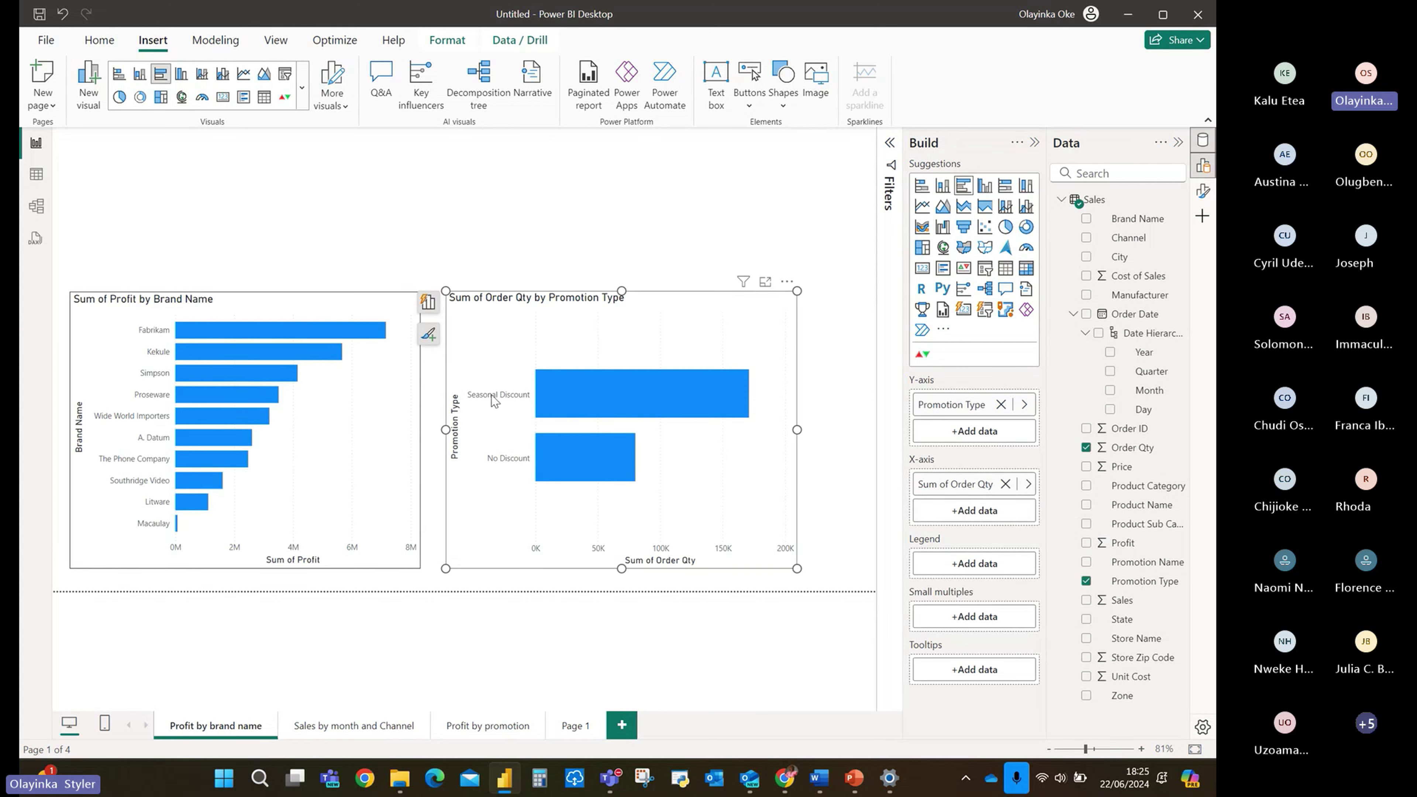
mouse_move(634, 398)
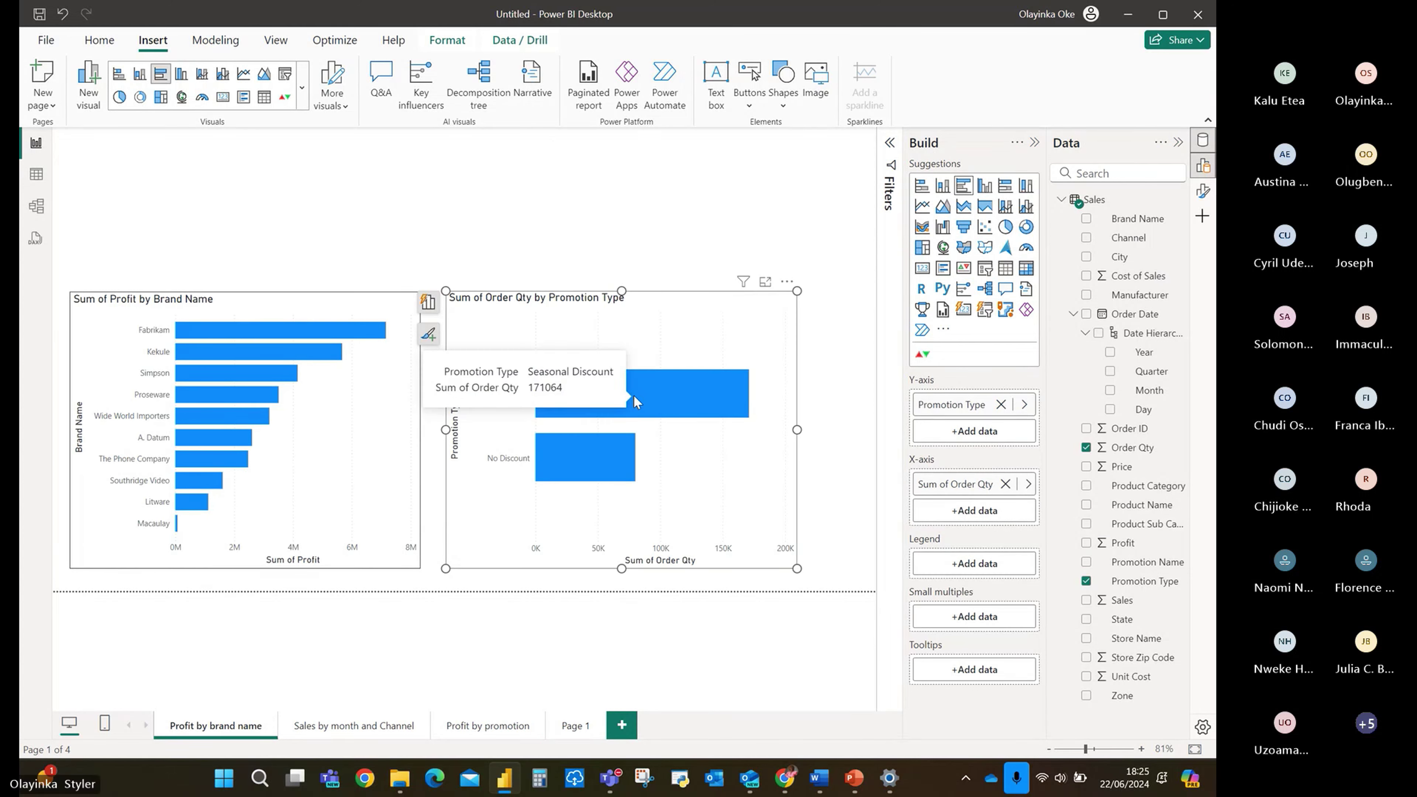
right_click(634, 397)
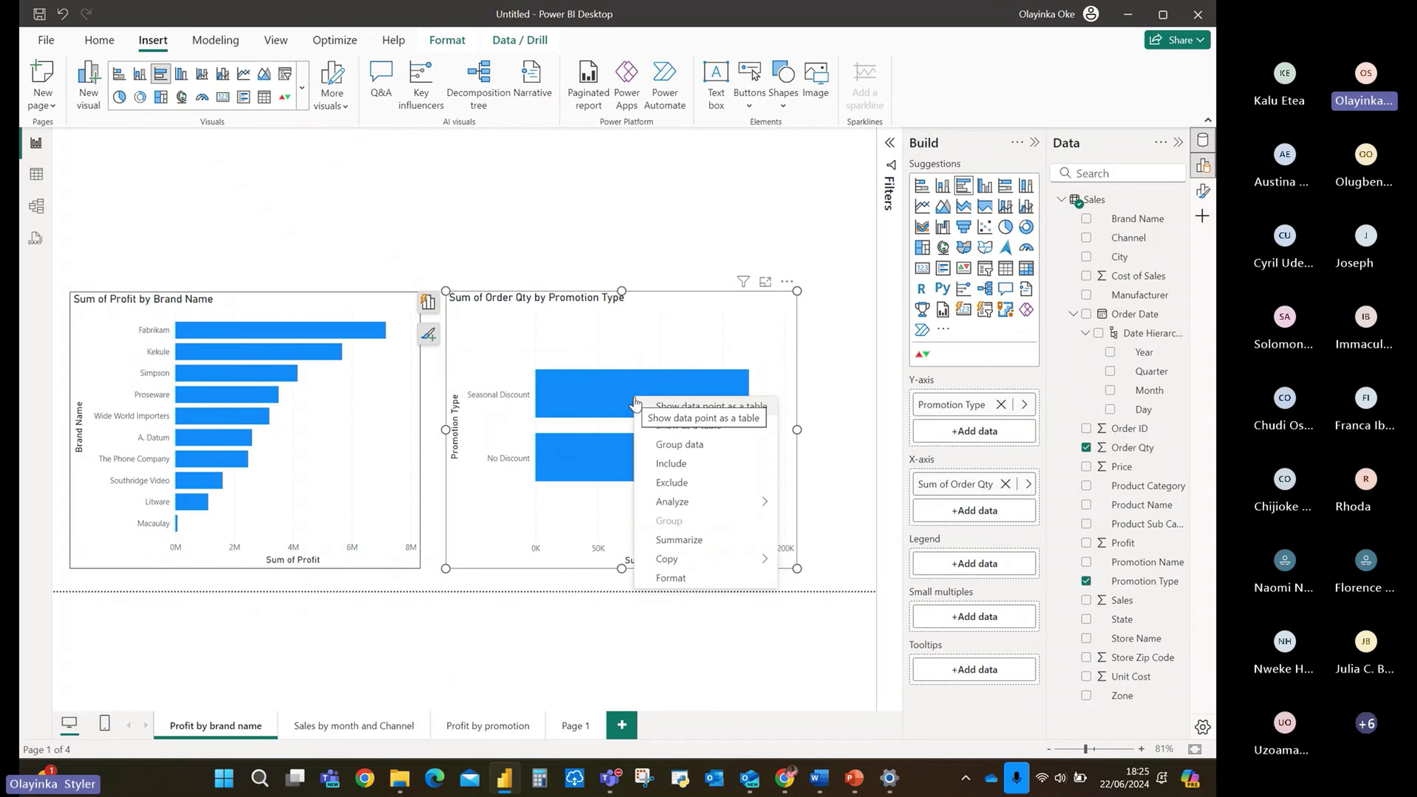
left_click(723, 325)
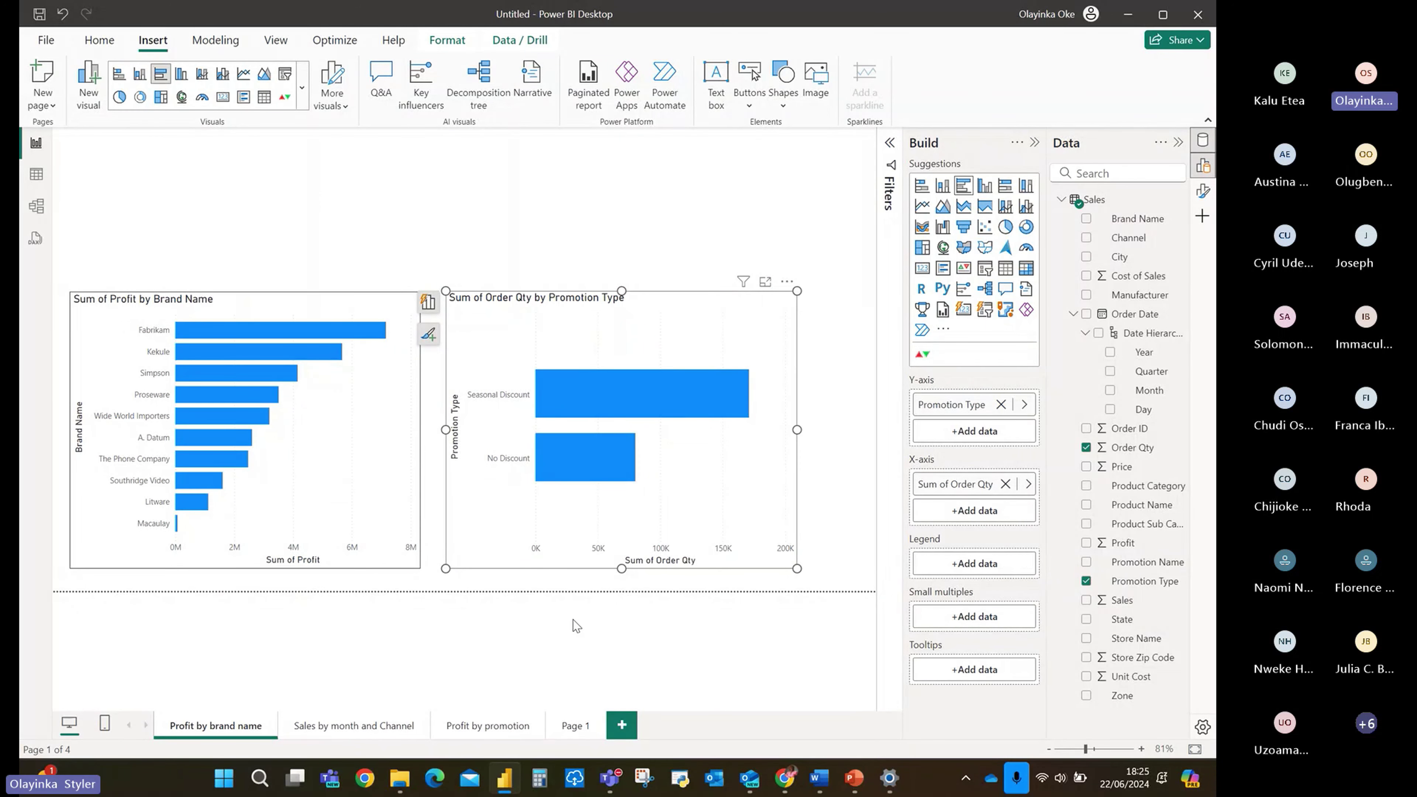
Examine the formatting options of the promotion matrix on Page 1, including its Cell elements settings.
left_click(569, 729)
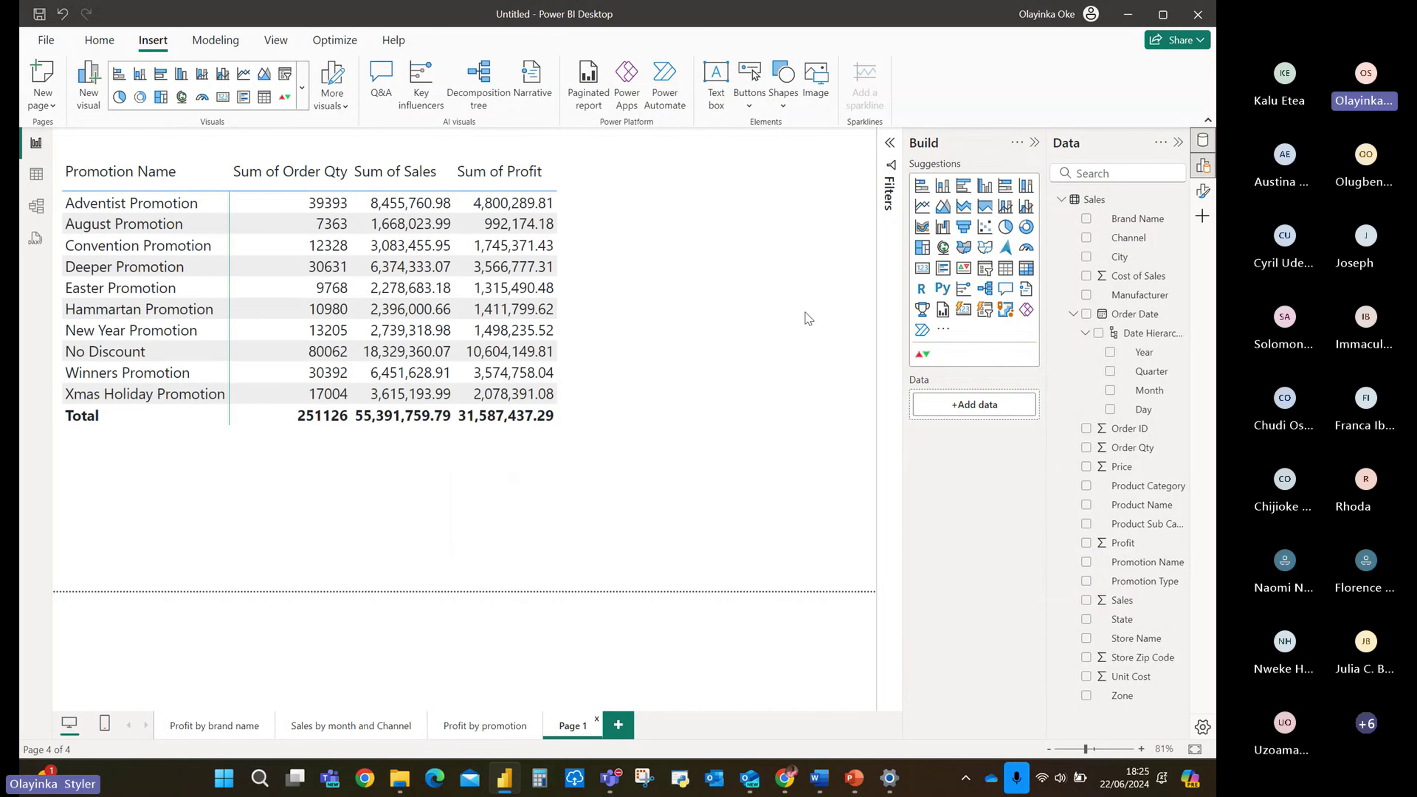
left_click(586, 458)
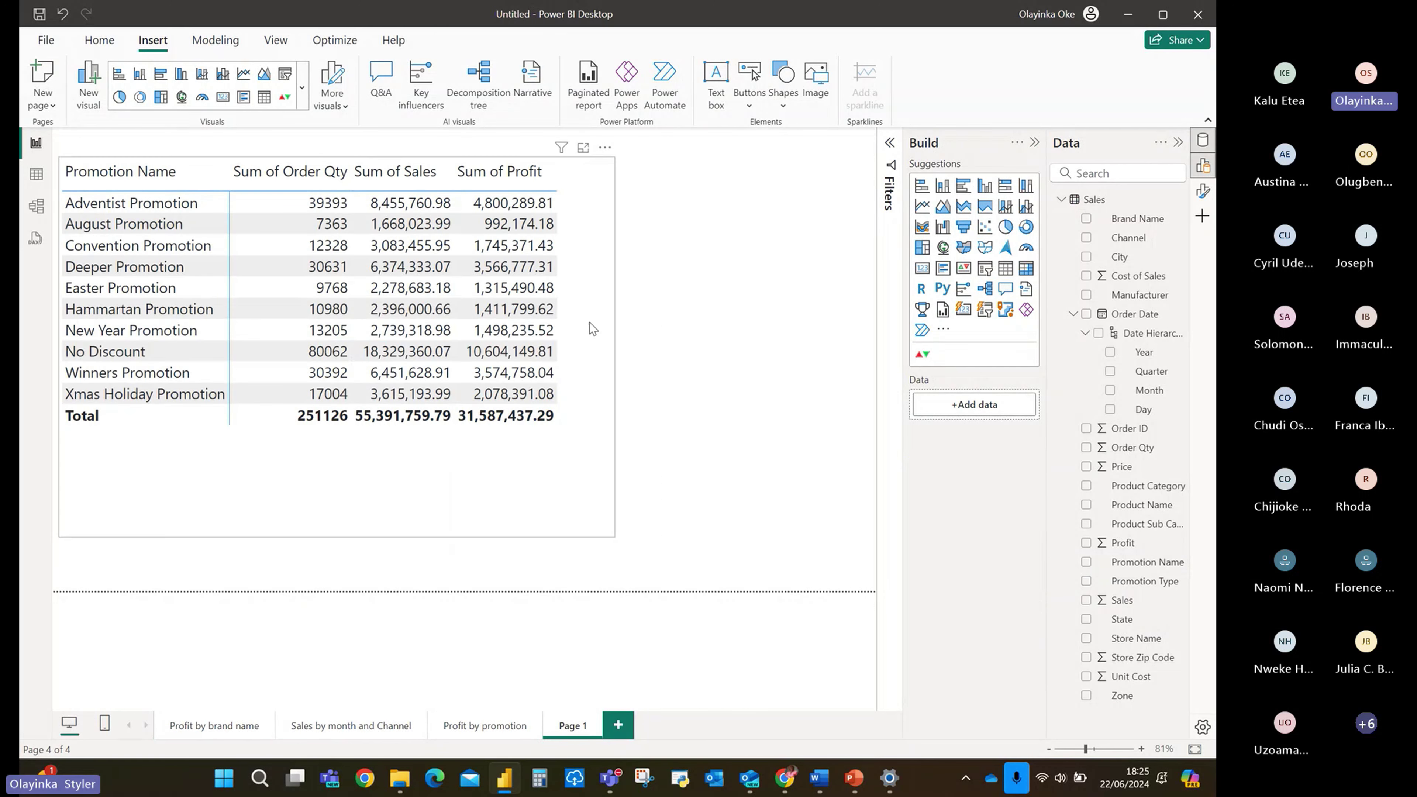
left_click(1204, 192)
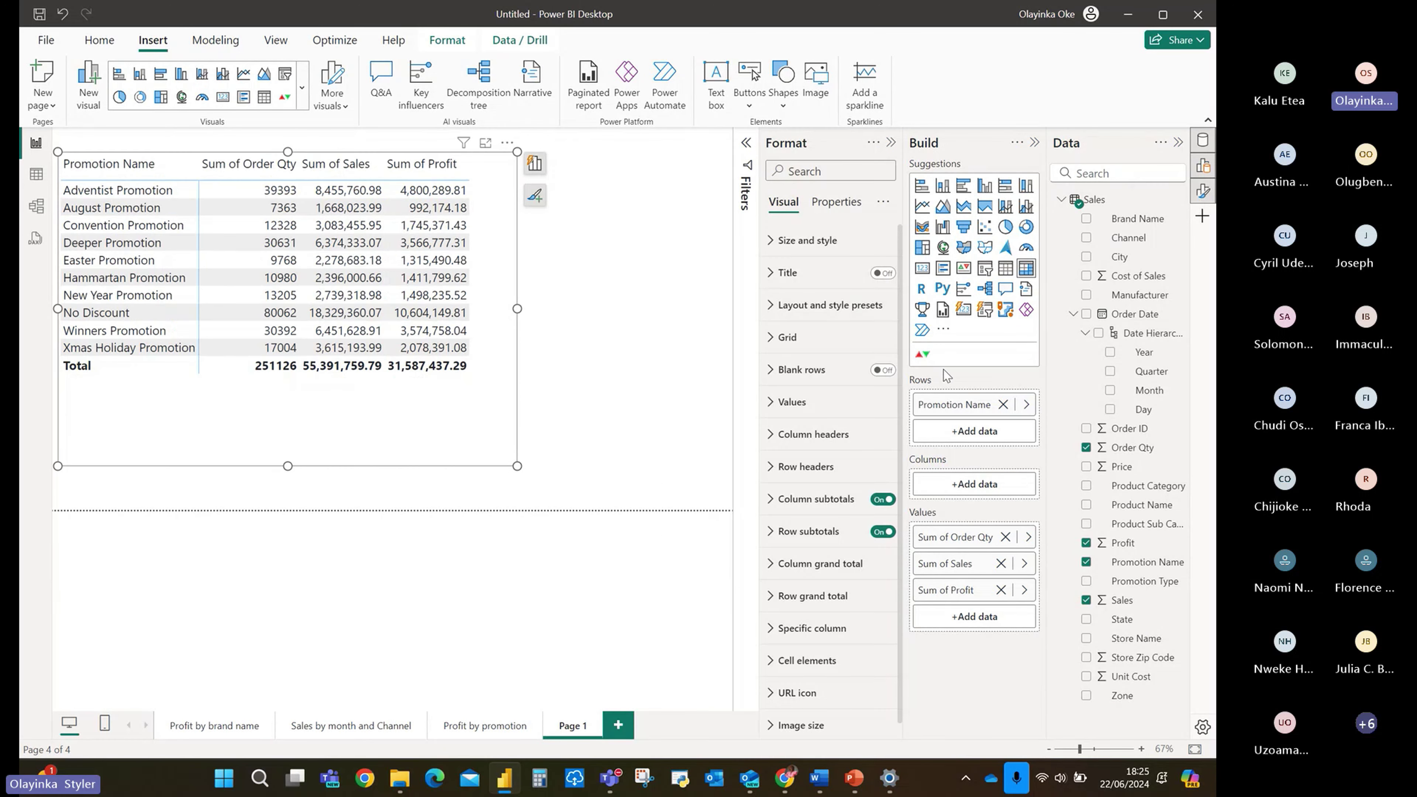
left_click(831, 208)
left_click(784, 202)
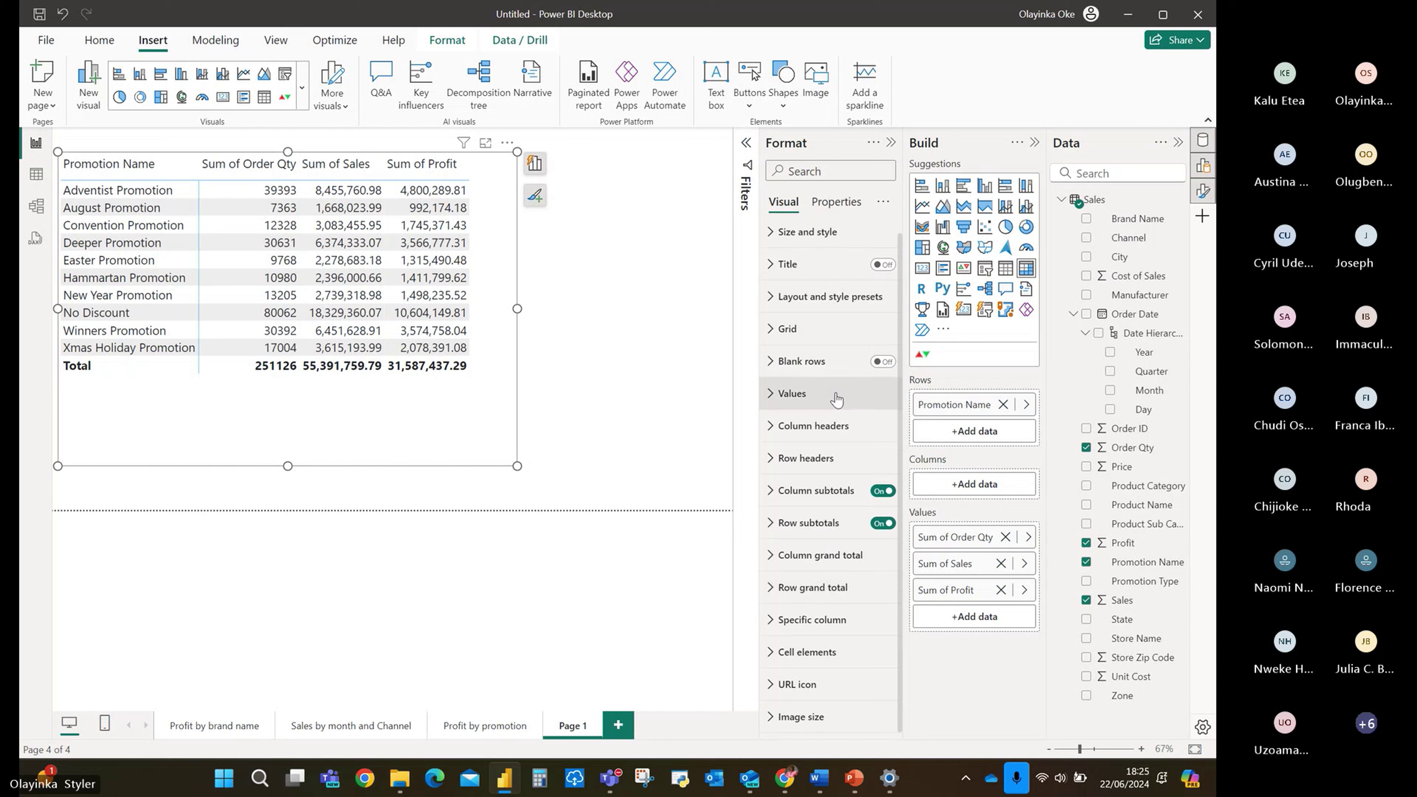
left_click(770, 654)
scroll(769, 655, "down", 3)
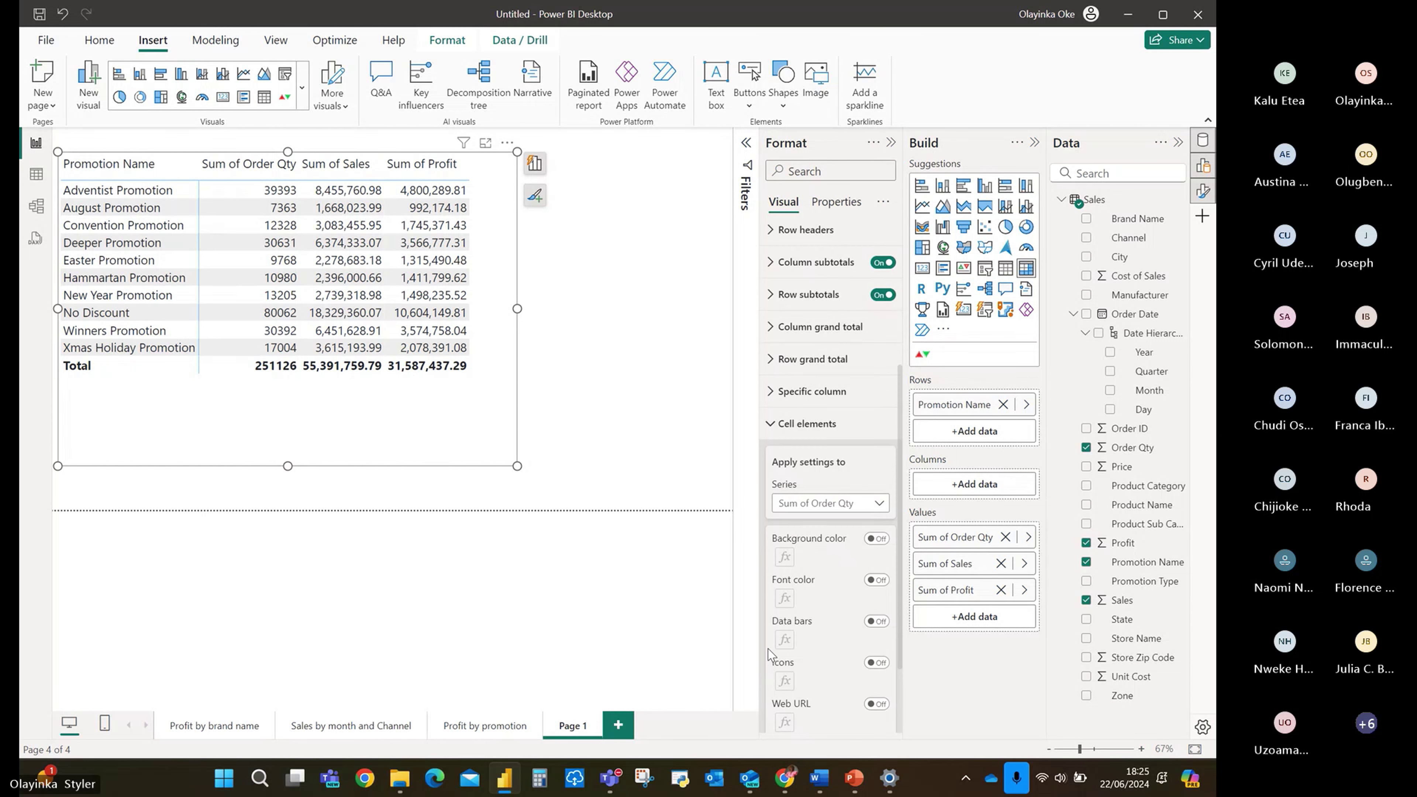
left_click(771, 423)
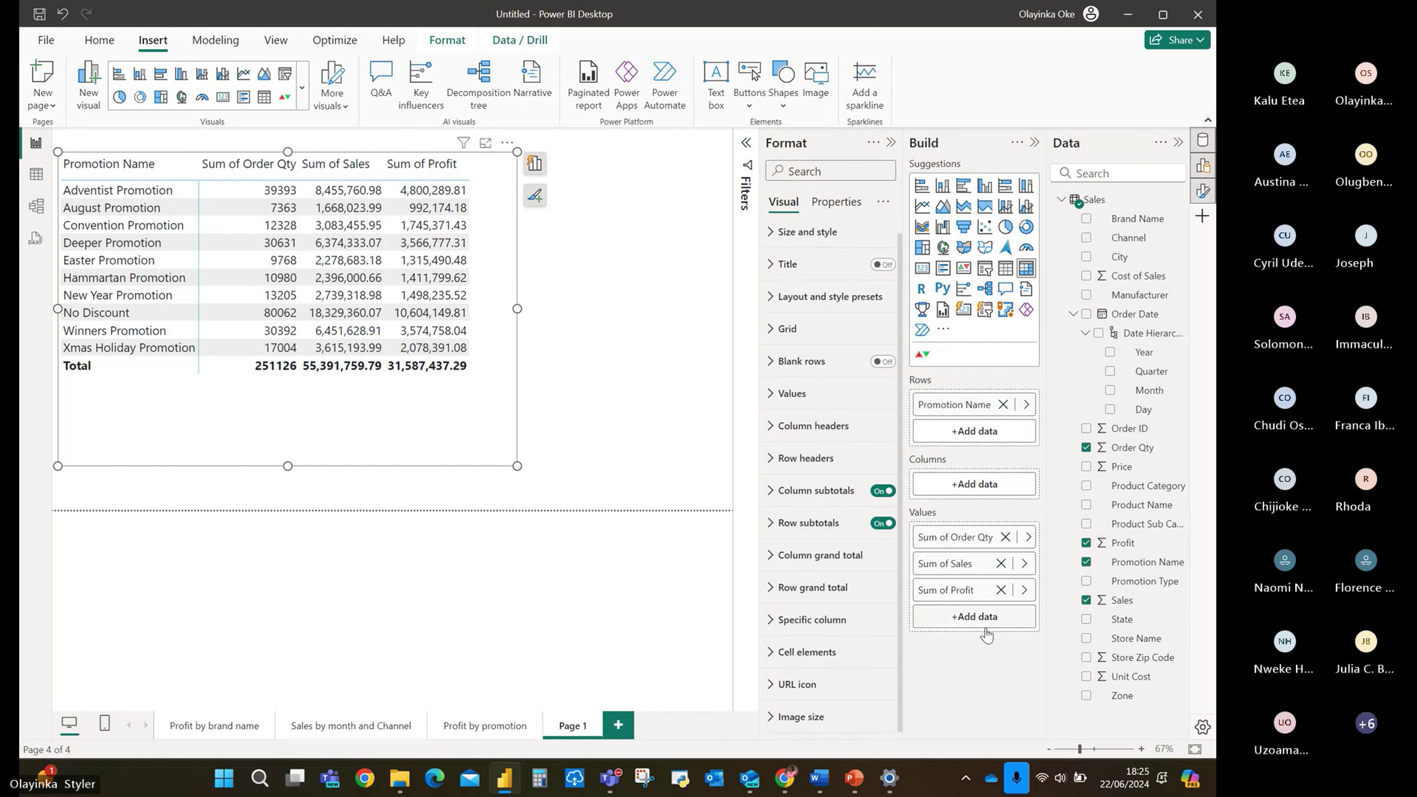
Convert the matrix to a clustered bar chart, add Promotion Type as small multiples and remove Promotion Name.
left_click(963, 189)
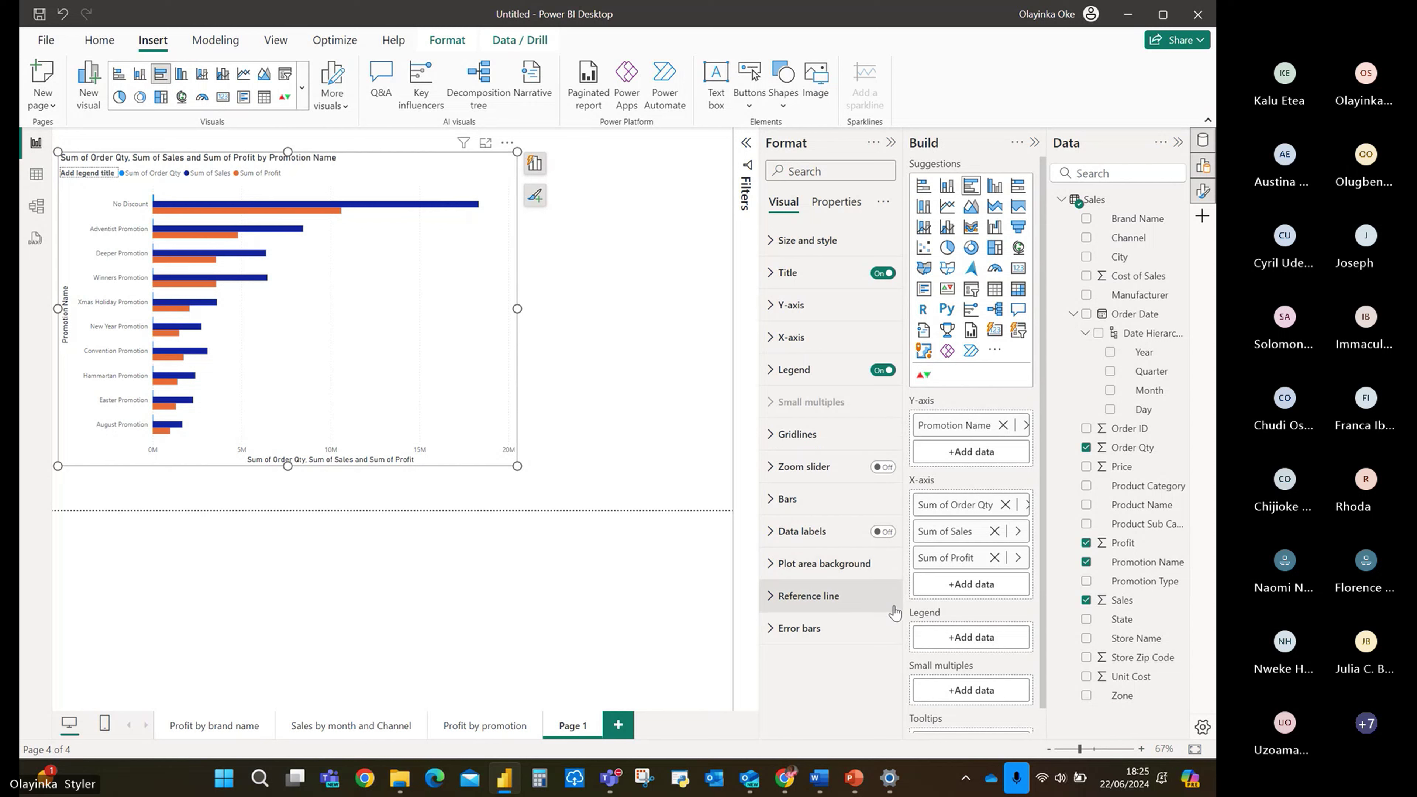
scroll(980, 641, "down", 1)
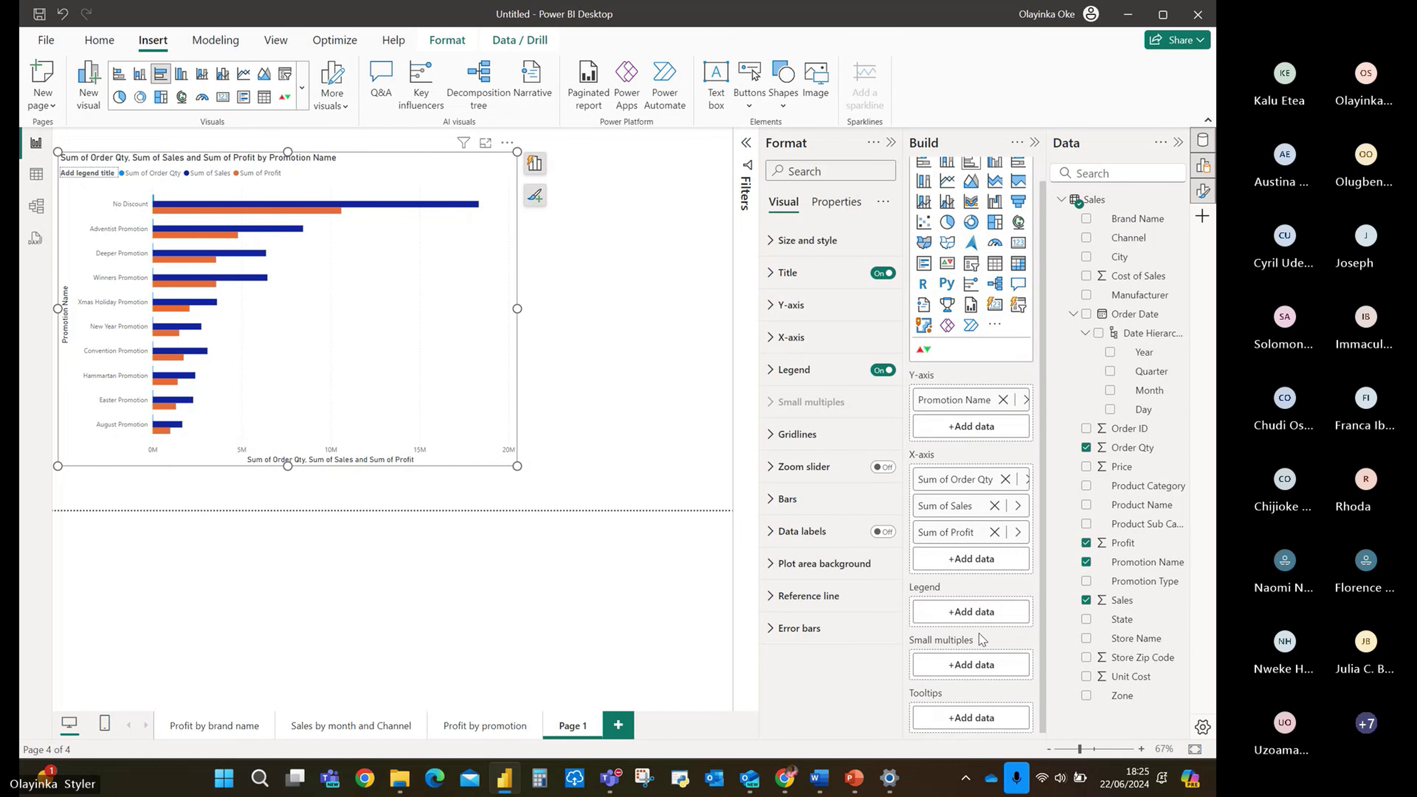
scroll(982, 639, "up", 1)
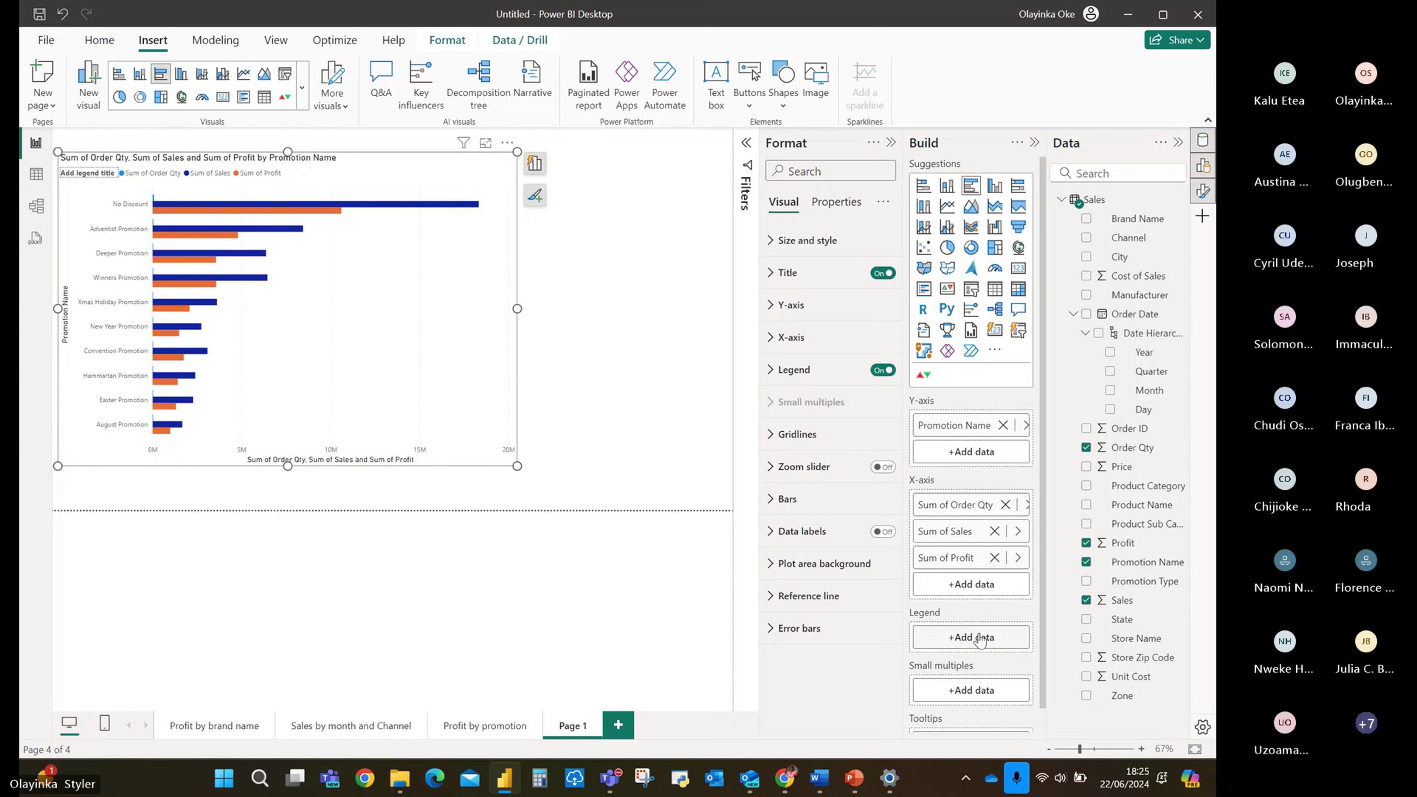
left_click(980, 641)
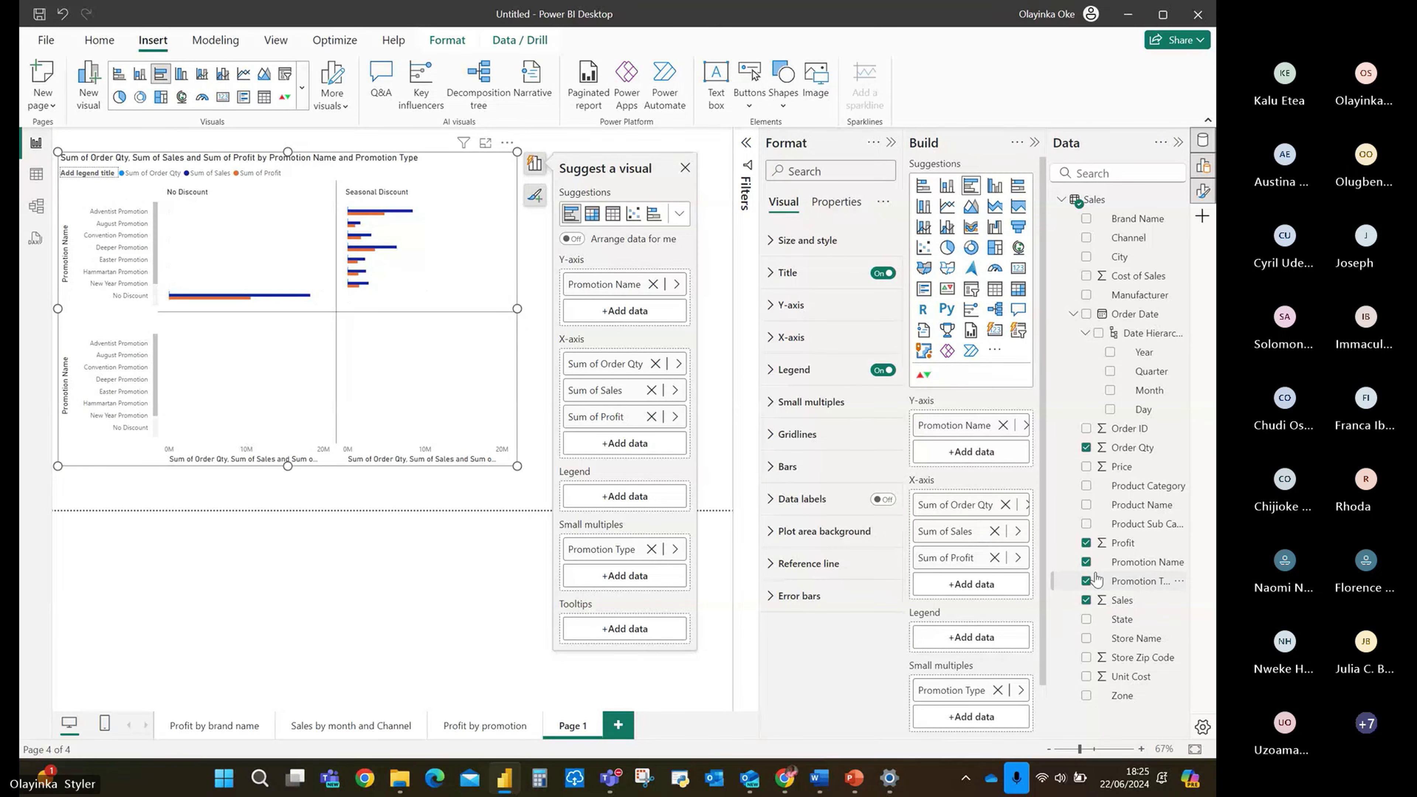
left_click(1086, 562)
scroll(948, 584, "down", 1)
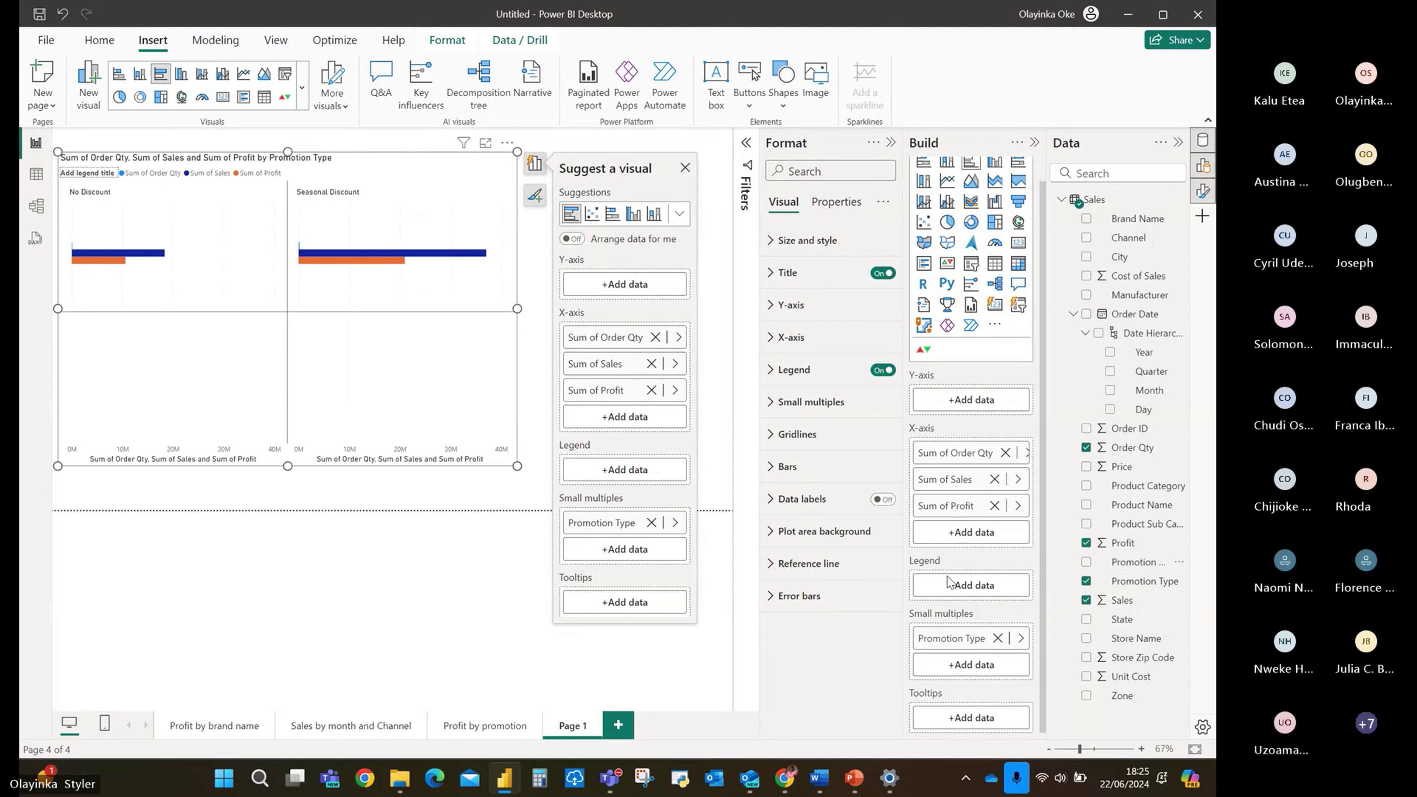
scroll(949, 583, "up", 1)
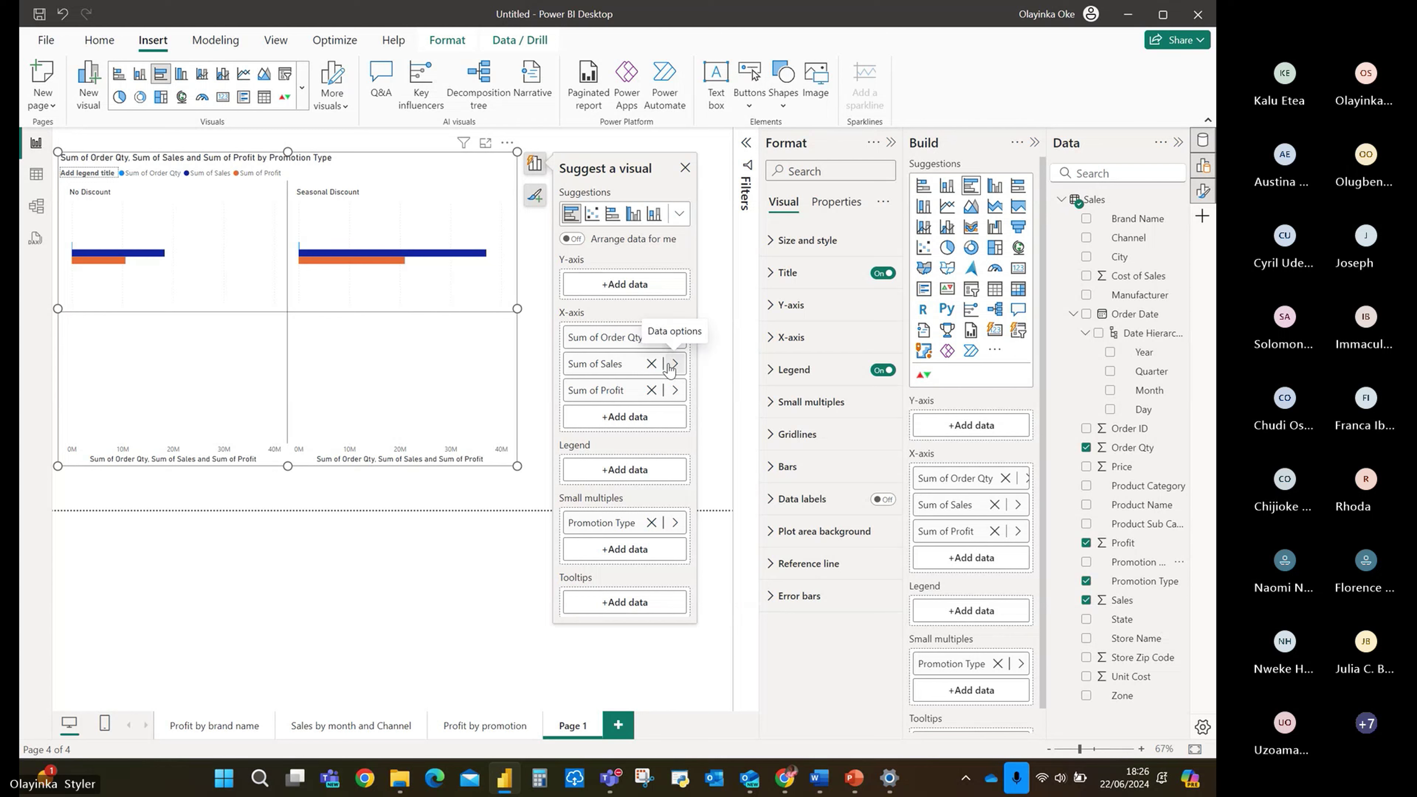
Change the visual to a stacked column chart with Promotion Type and Promotion Name on the X-axis, and widen it.
left_click(952, 193)
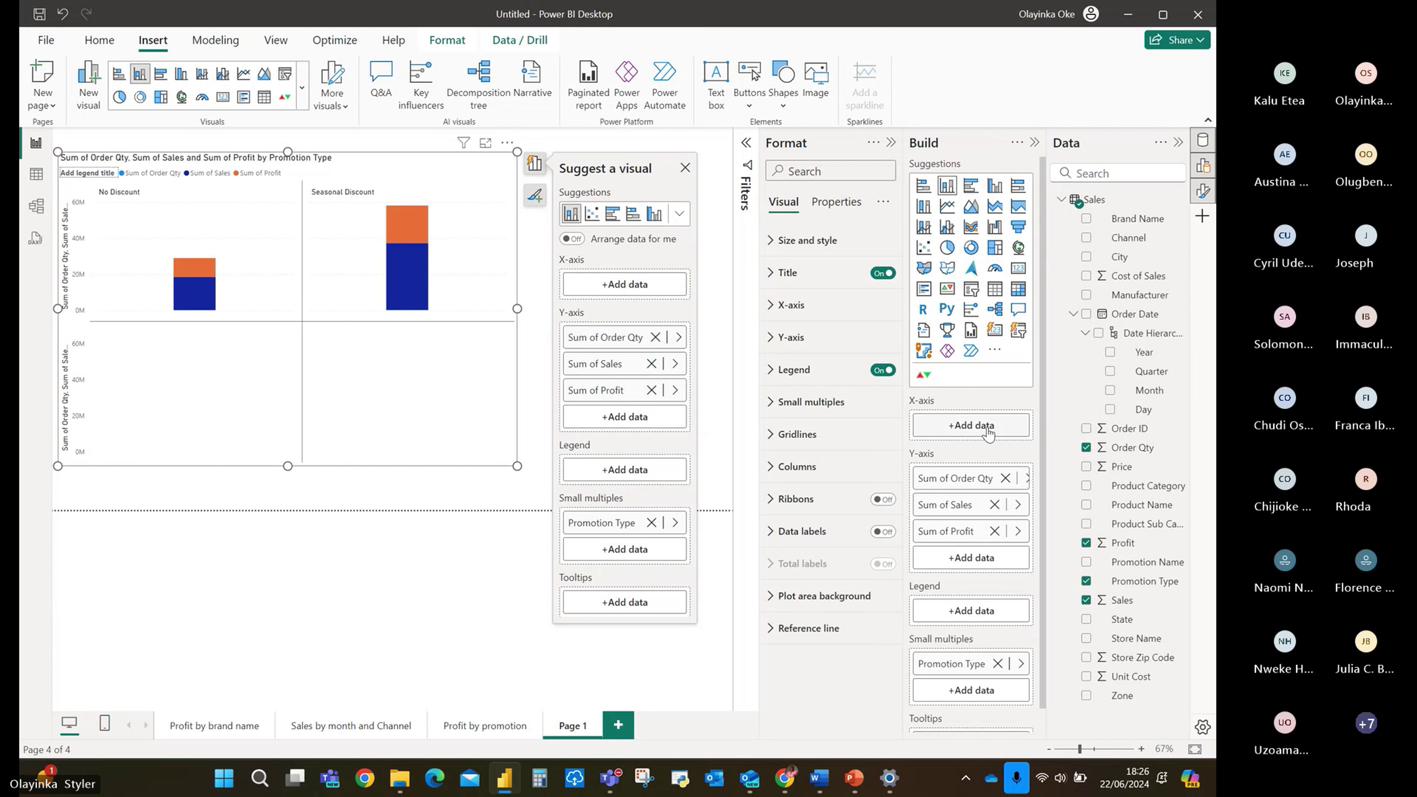
scroll(963, 581, "down", 1)
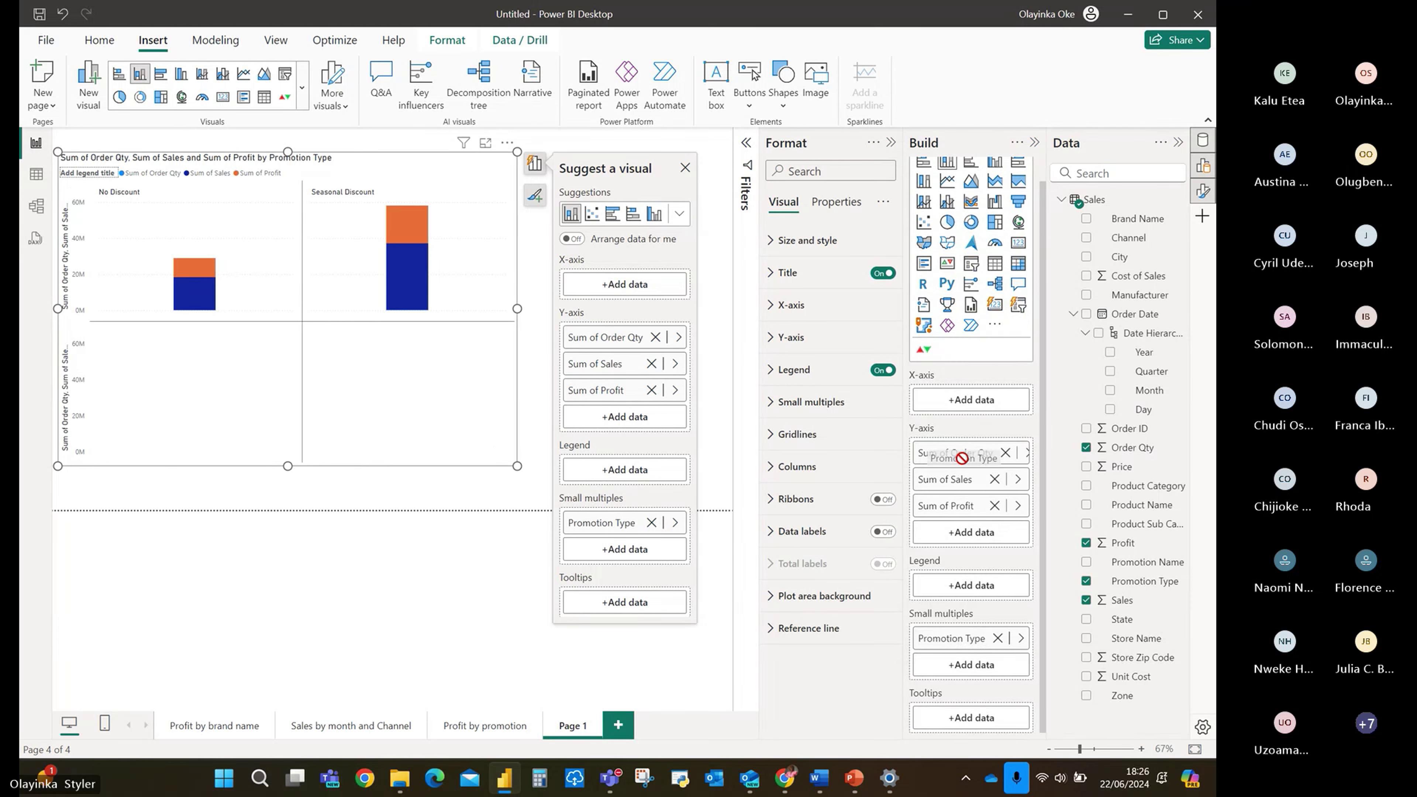
left_click_drag(963, 409, 964, 403)
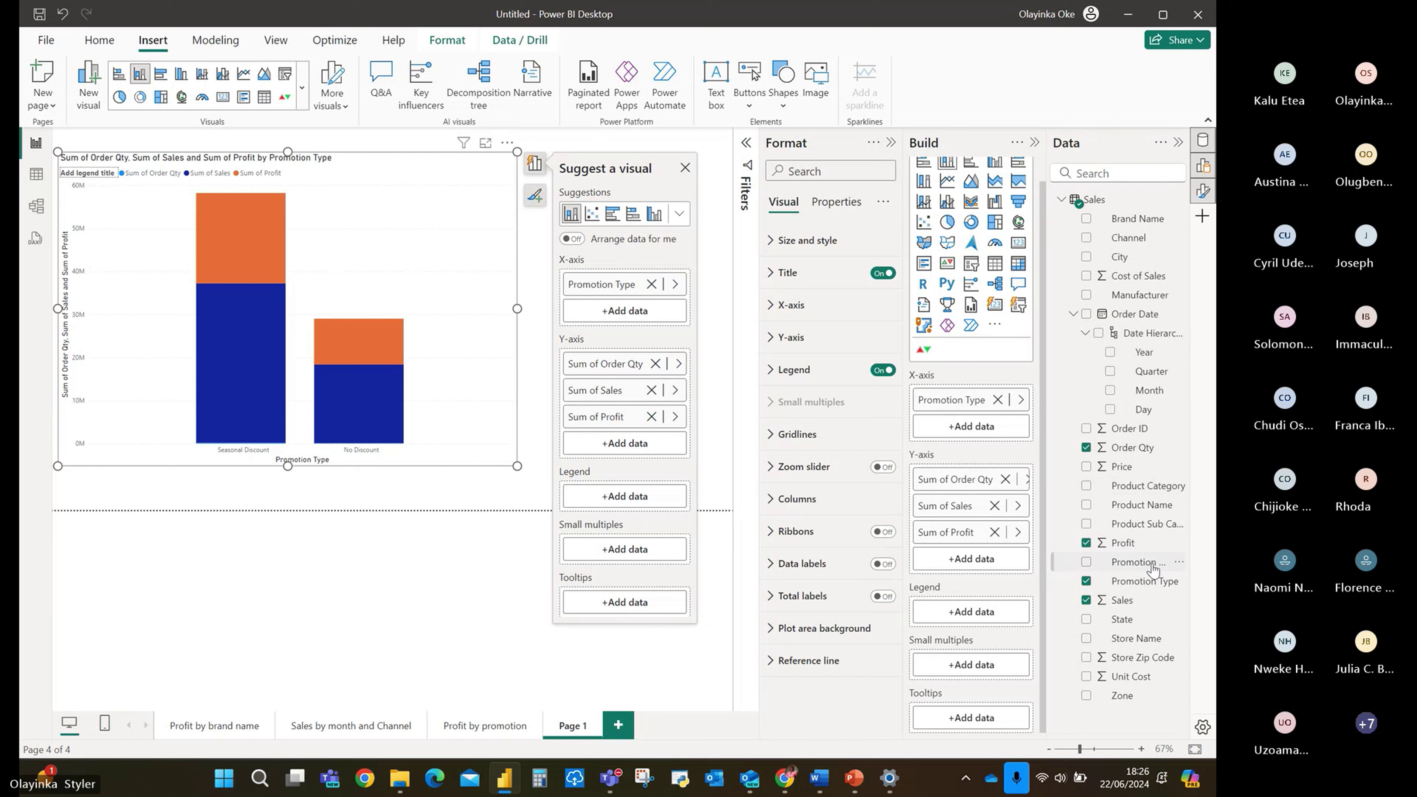
left_click_drag(1152, 569, 992, 429)
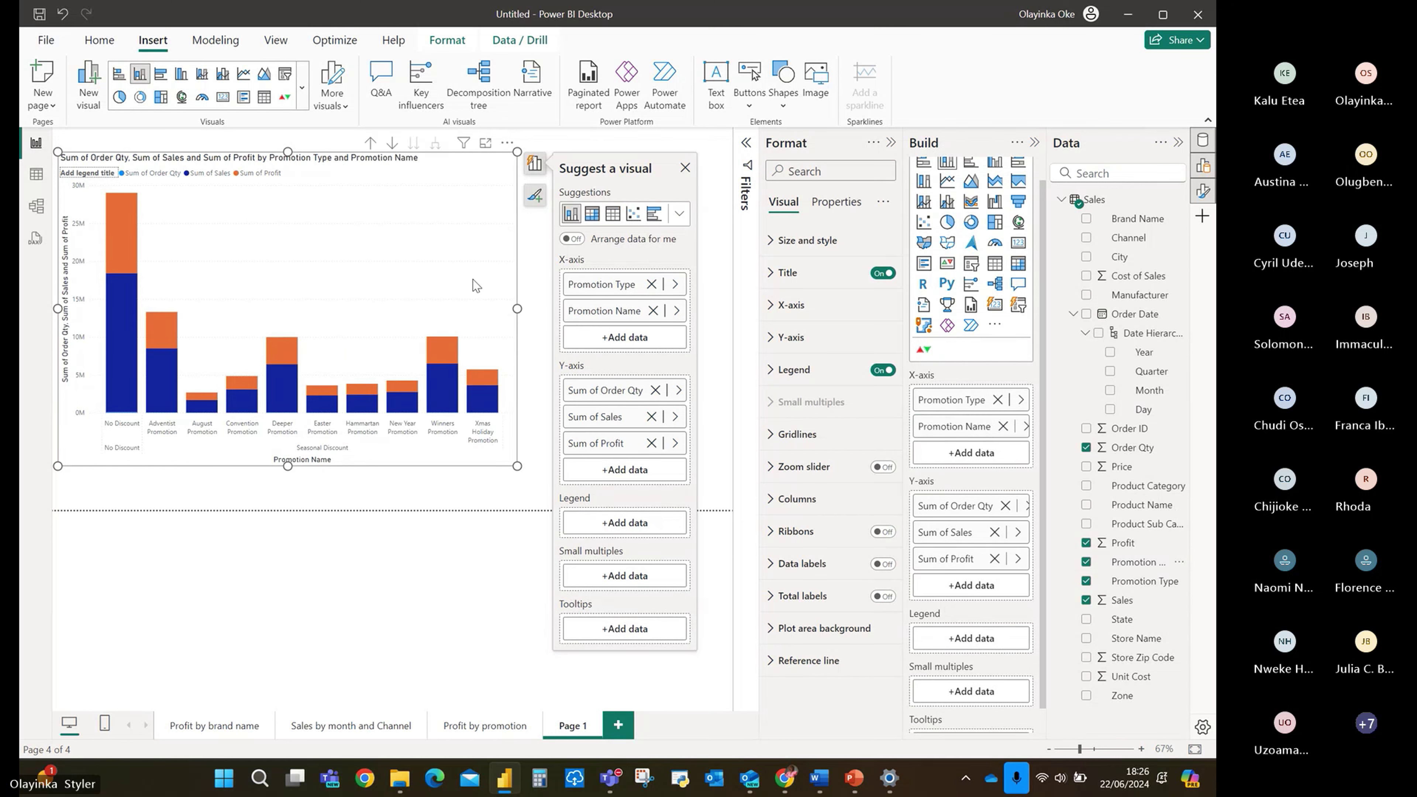
left_click(686, 168)
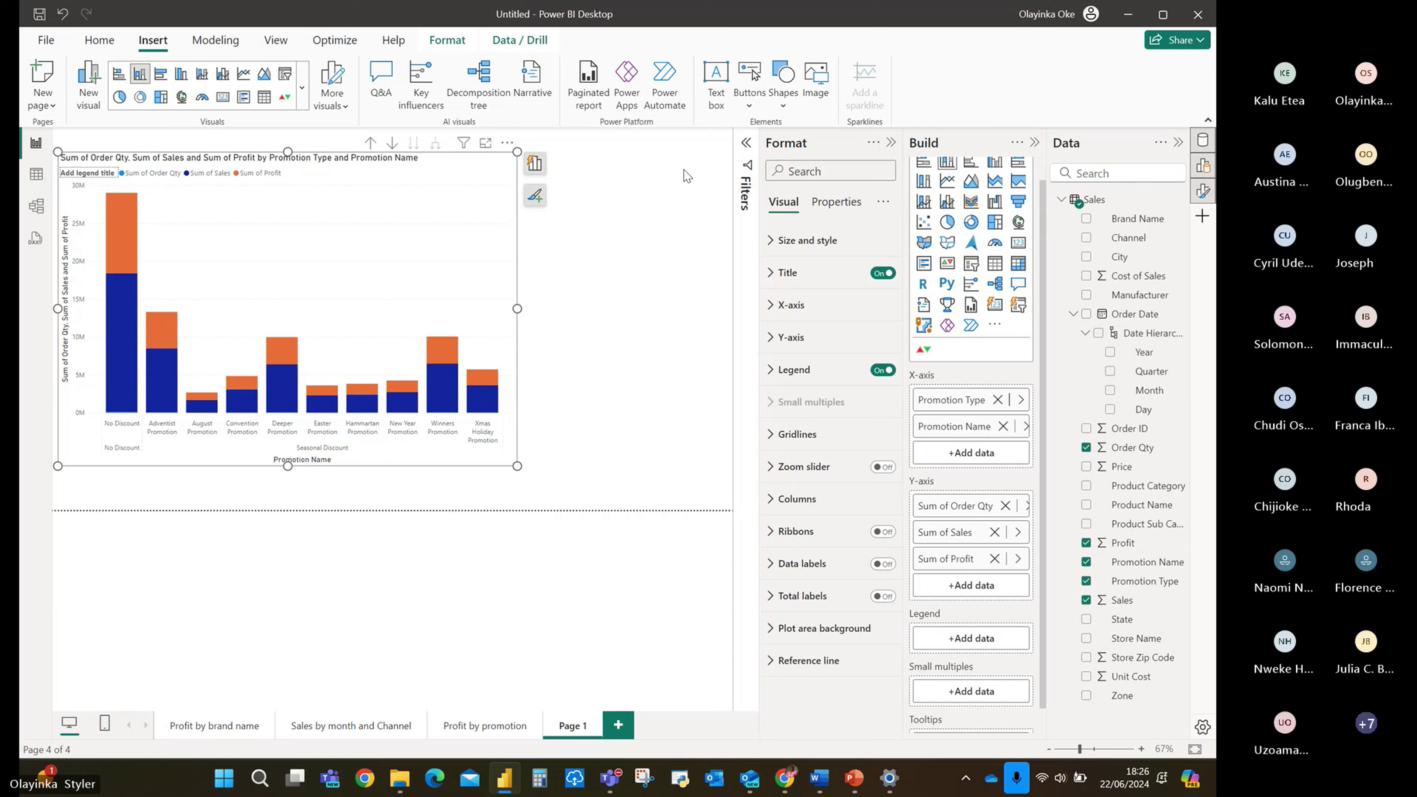
left_click_drag(517, 308, 646, 335)
Replace Promotion Type and Promotion Name on the chart's X-axis with the Year and Month of Order Date.
scroll(998, 562, "down", 1)
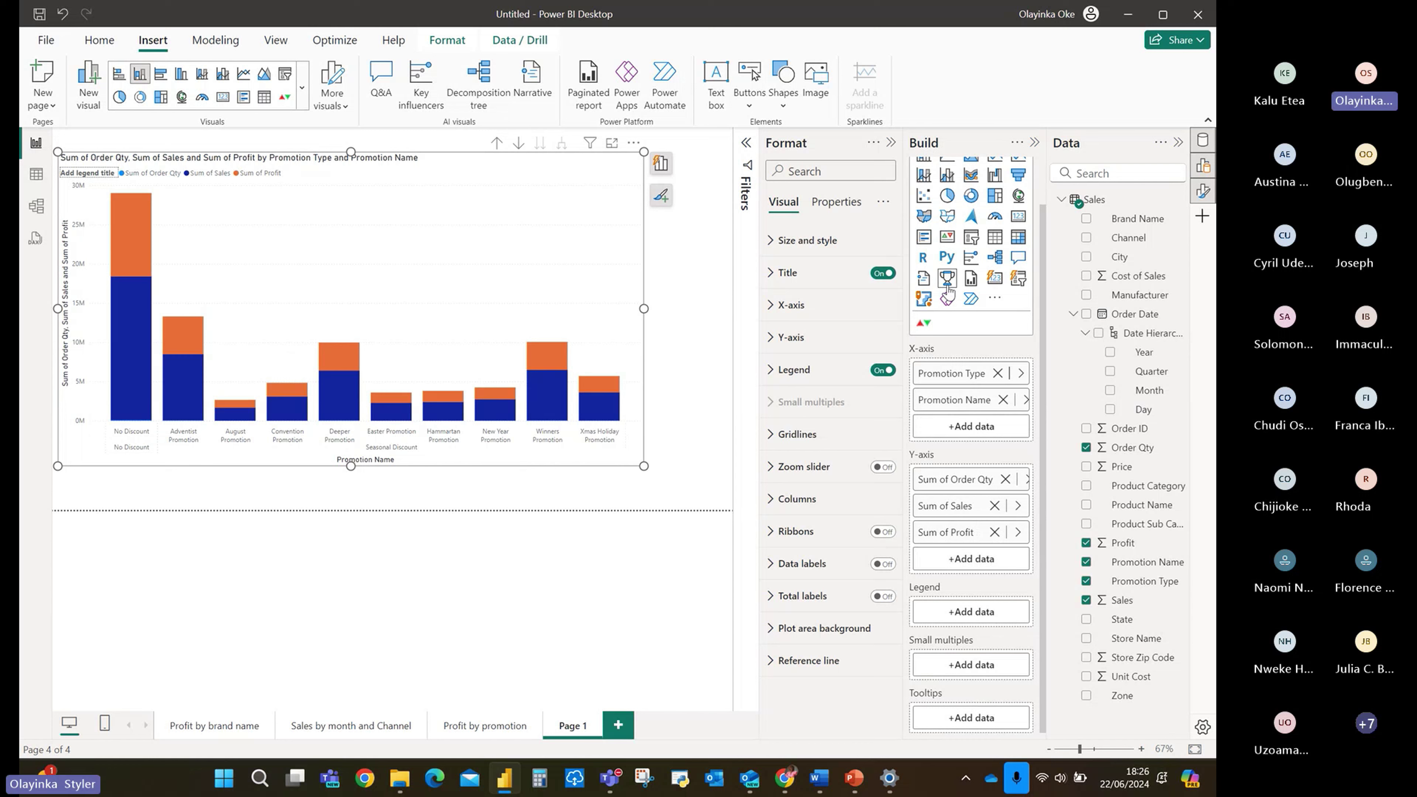
scroll(948, 279, "up", 2)
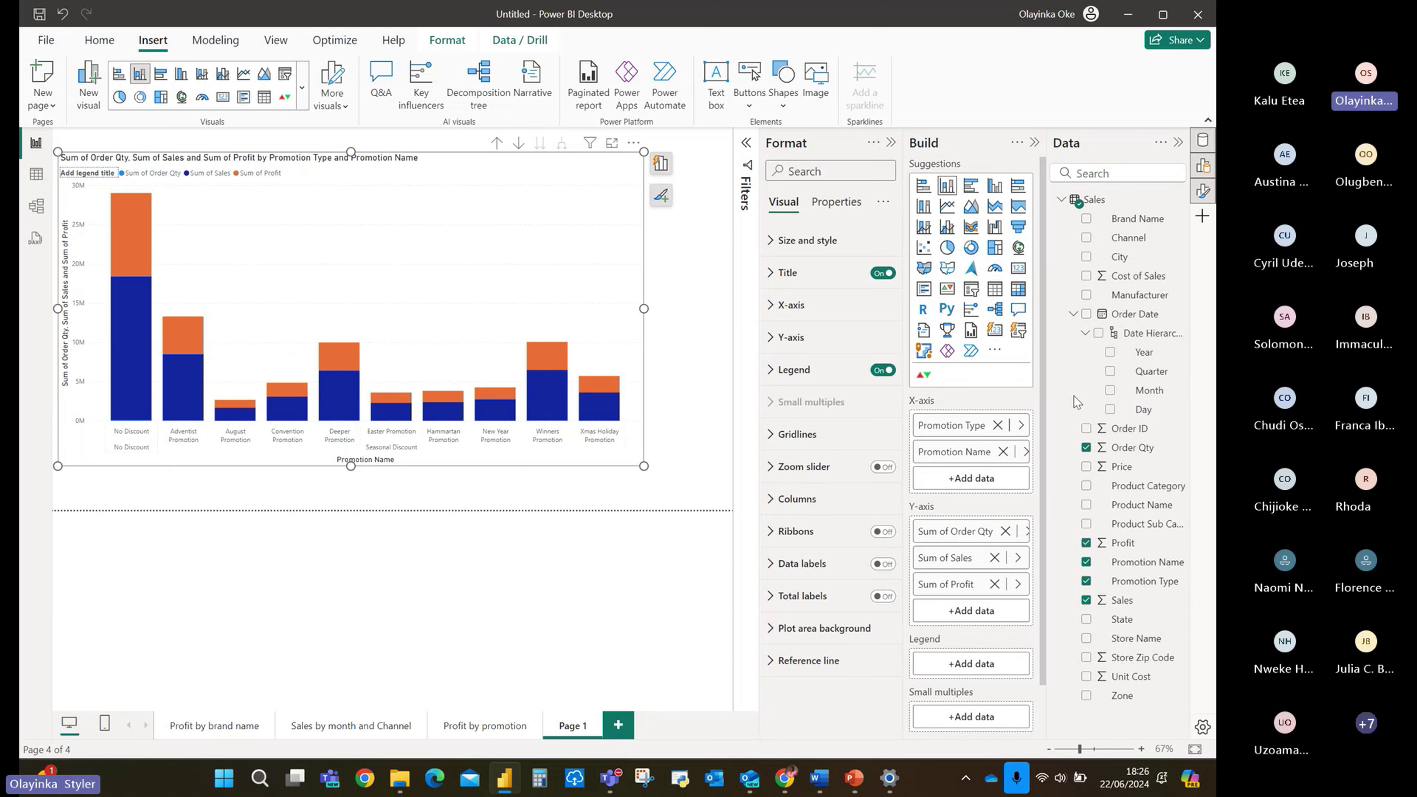
left_click(1110, 352)
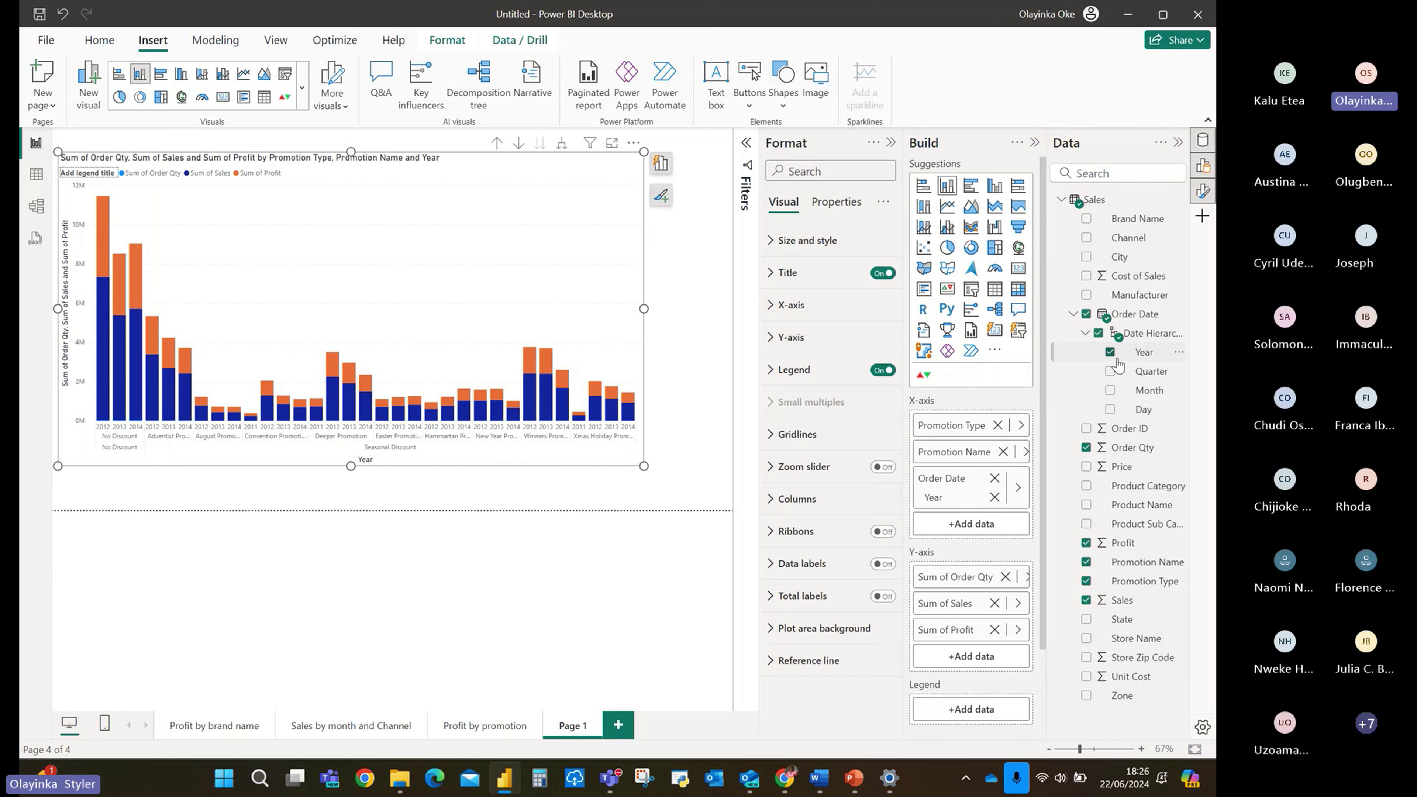
left_click(1111, 390)
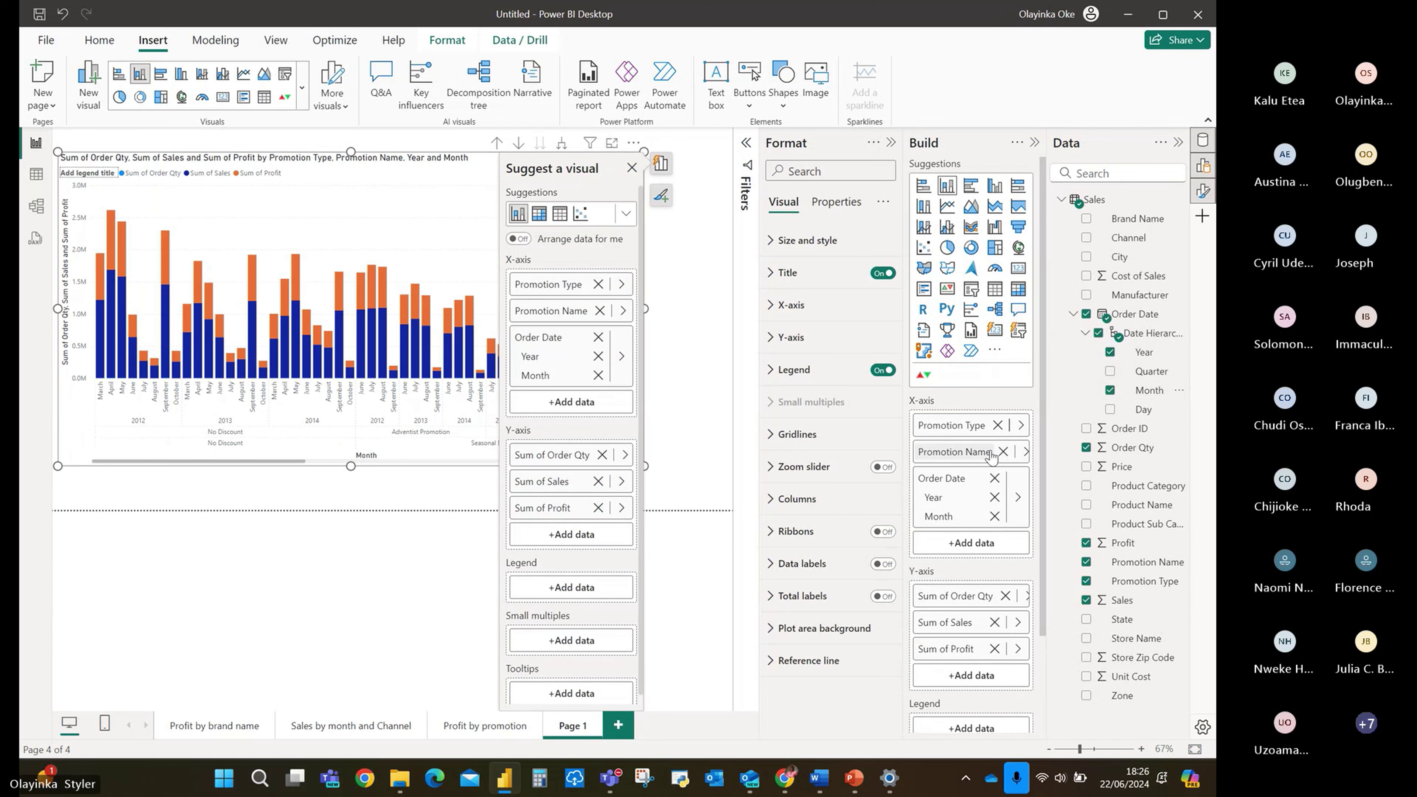
left_click(1004, 453)
left_click(999, 426)
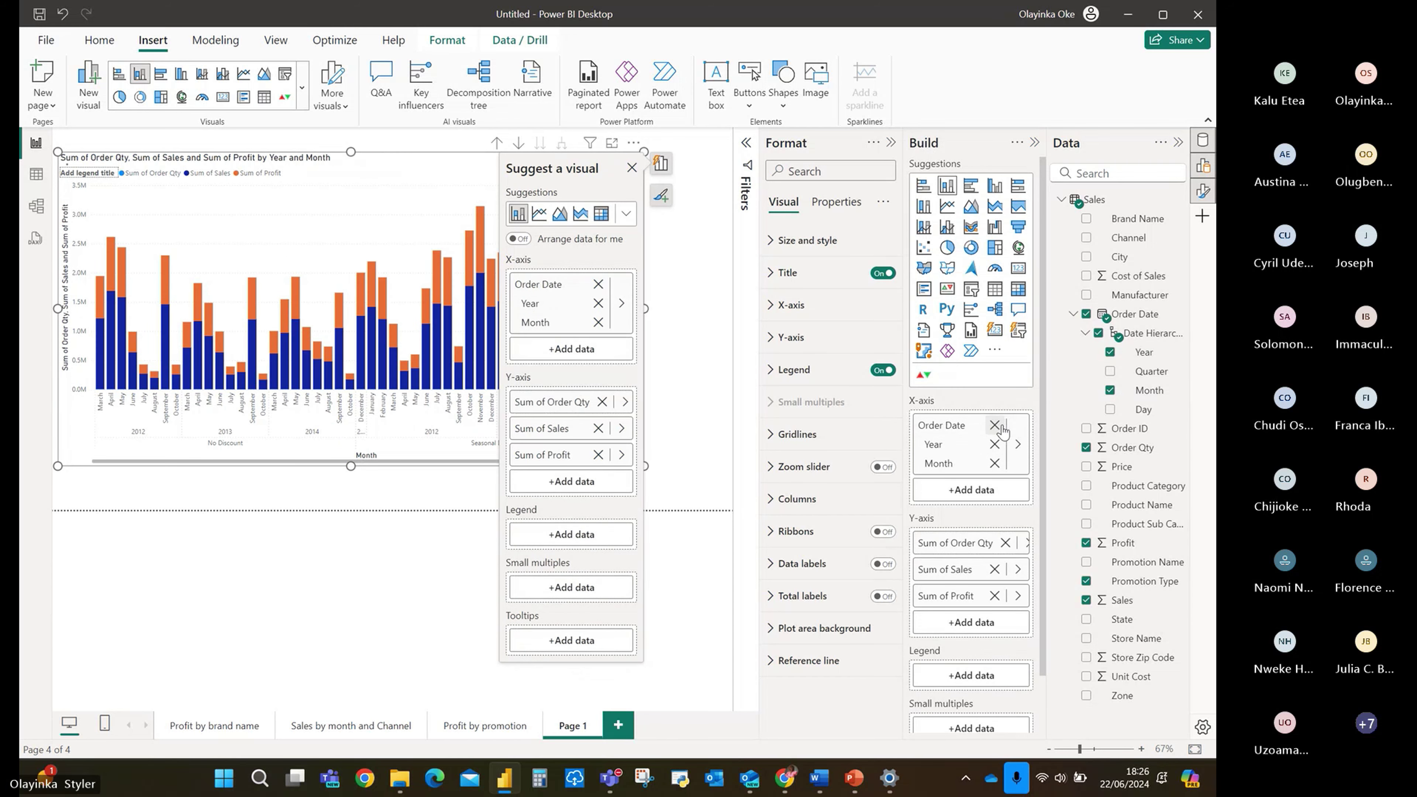
scroll(930, 412, "down", 2)
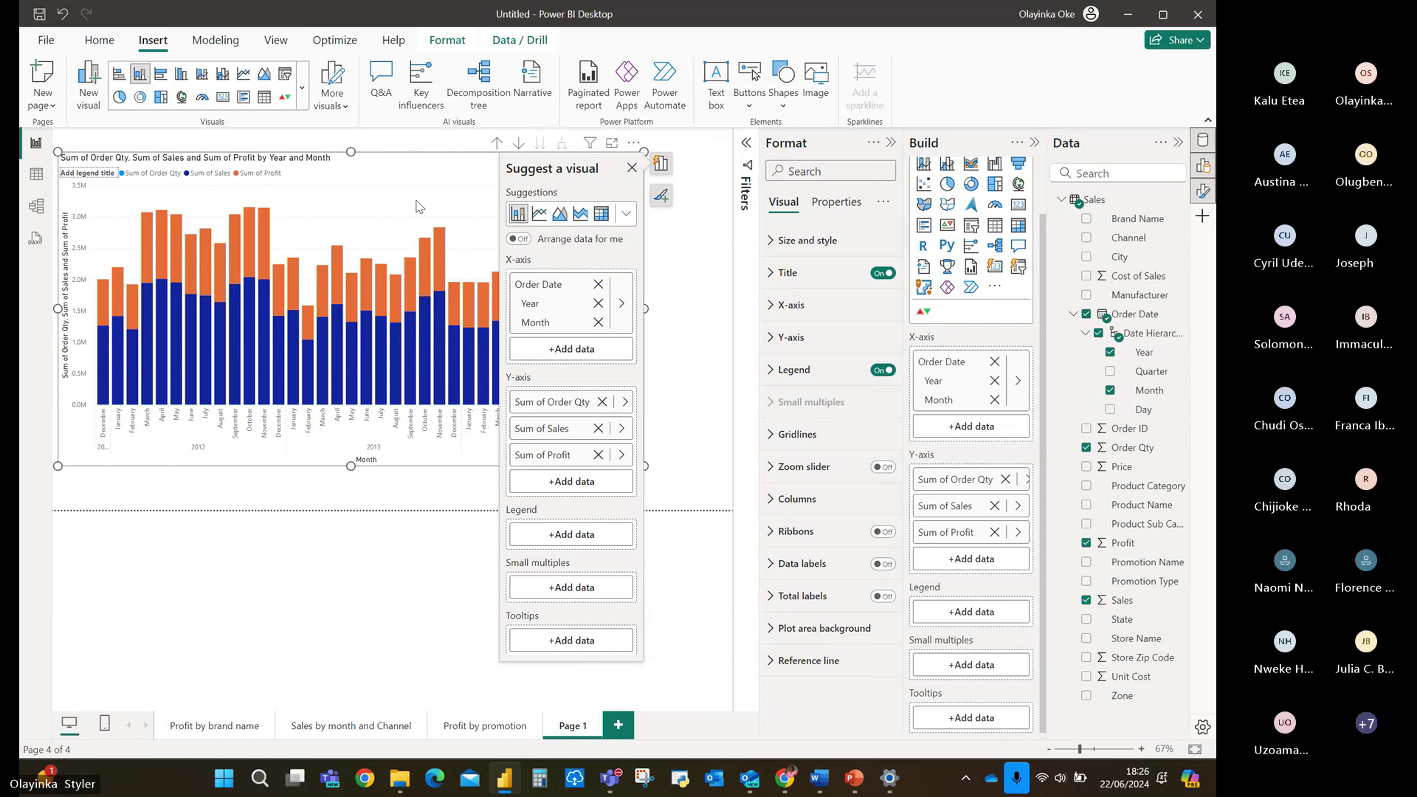
Review the charts on the Profit by brand name, Sales by month and Channel, Profit by promotion and Page 1 pages.
left_click(212, 738)
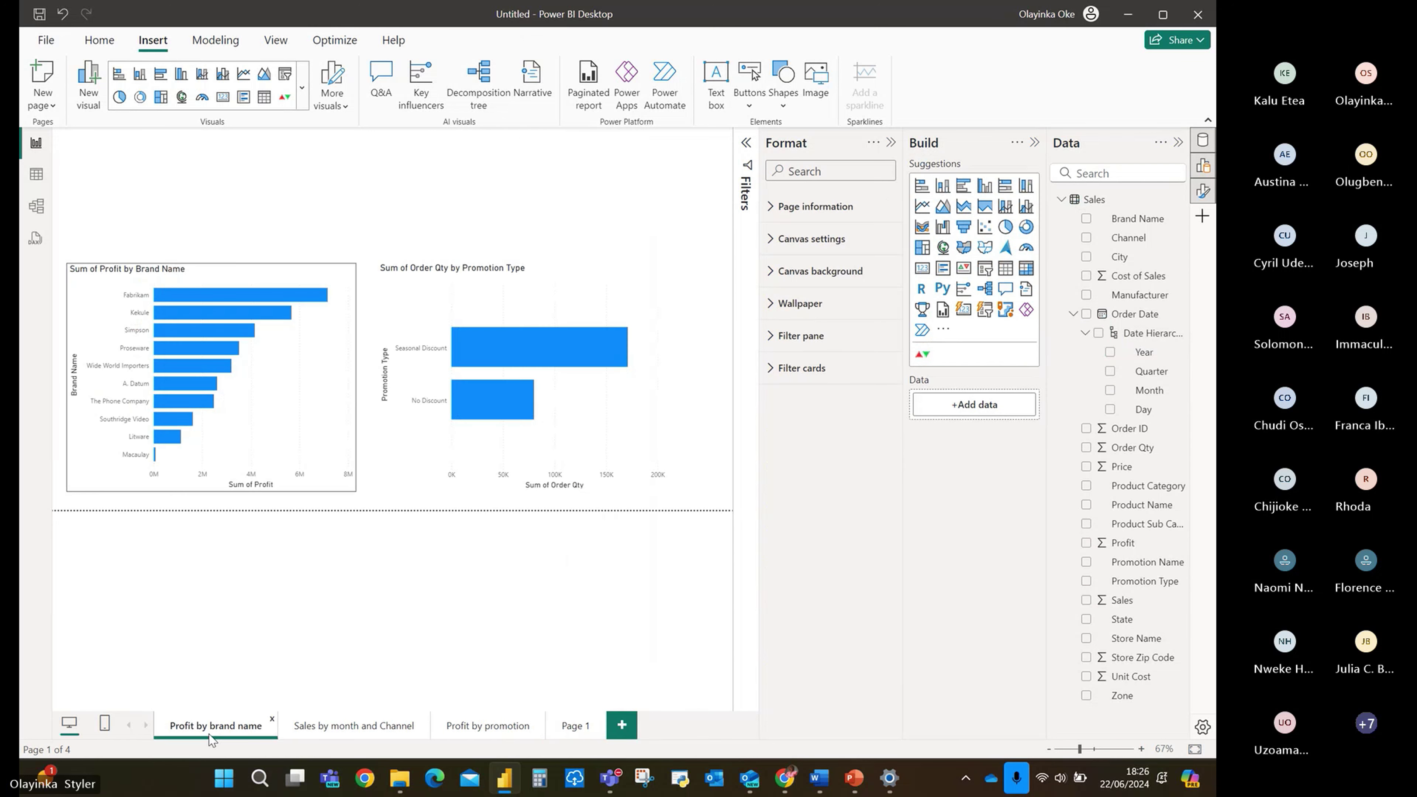
left_click(623, 389)
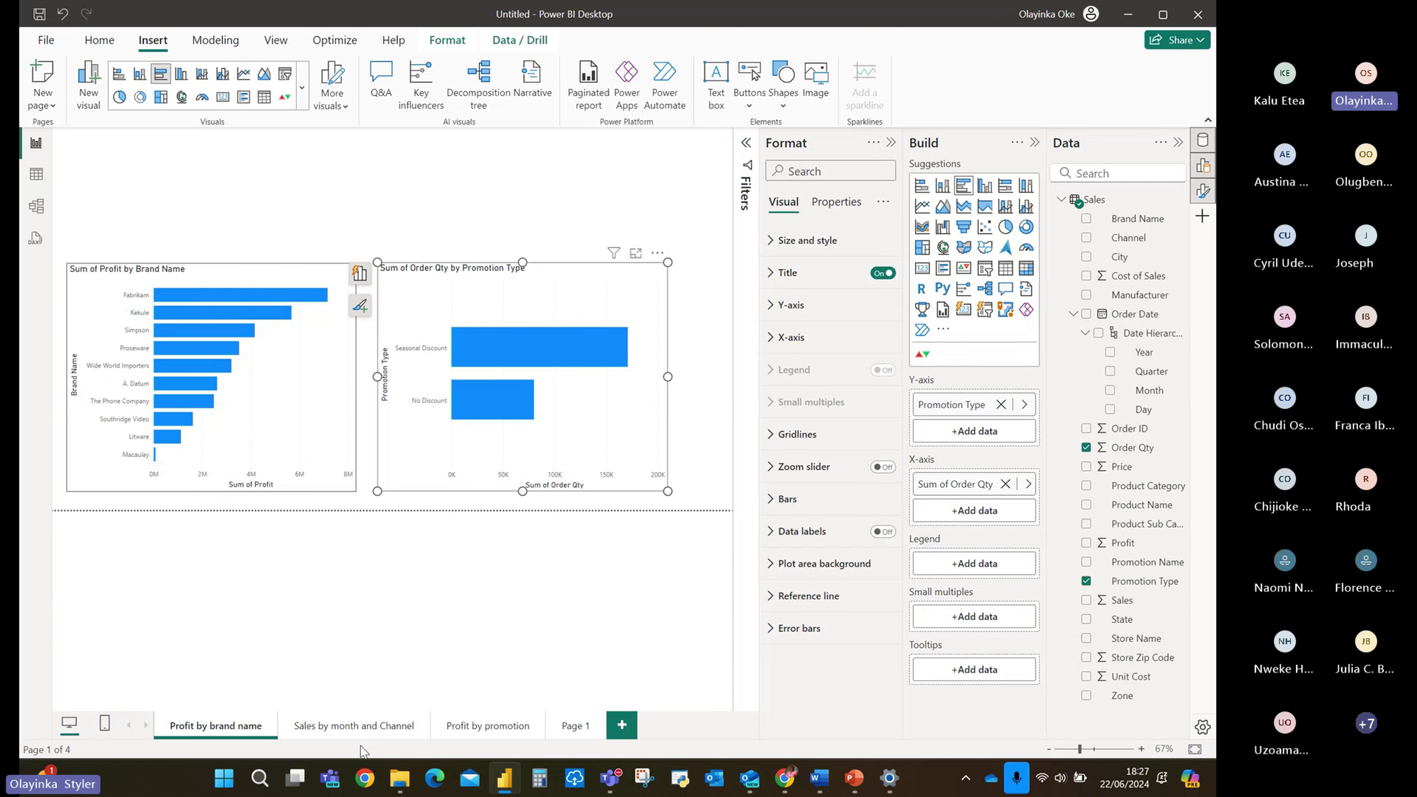
left_click(358, 729)
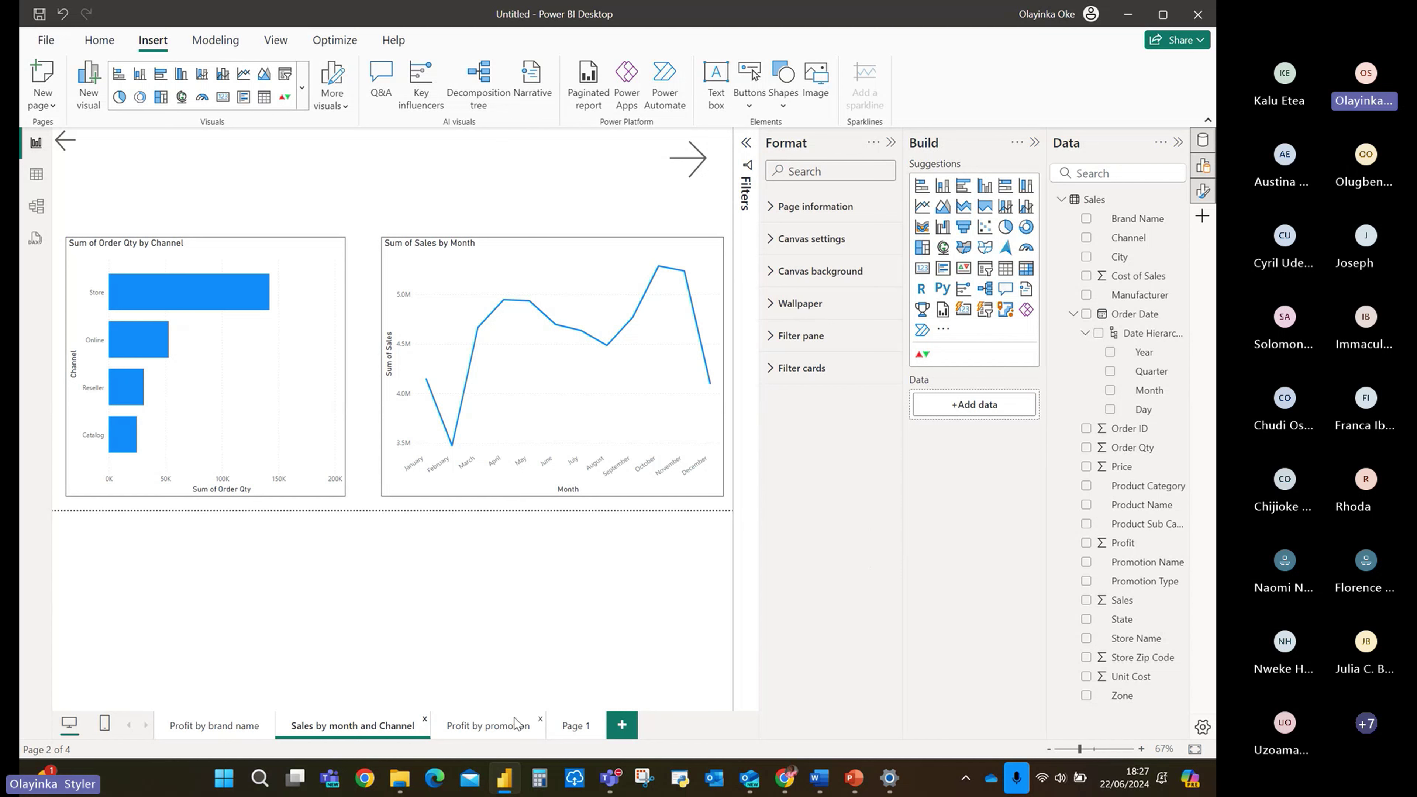
left_click(502, 739)
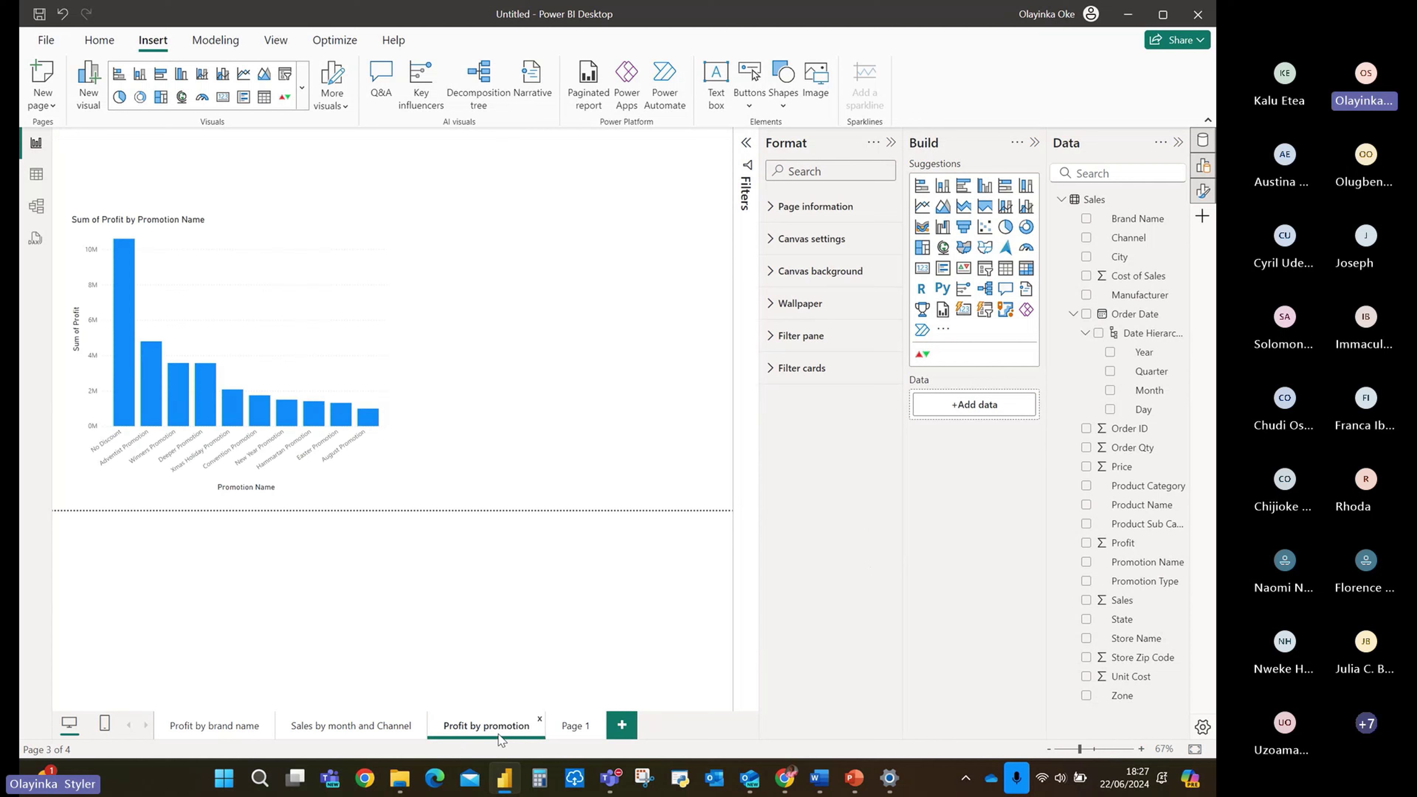
left_click(577, 736)
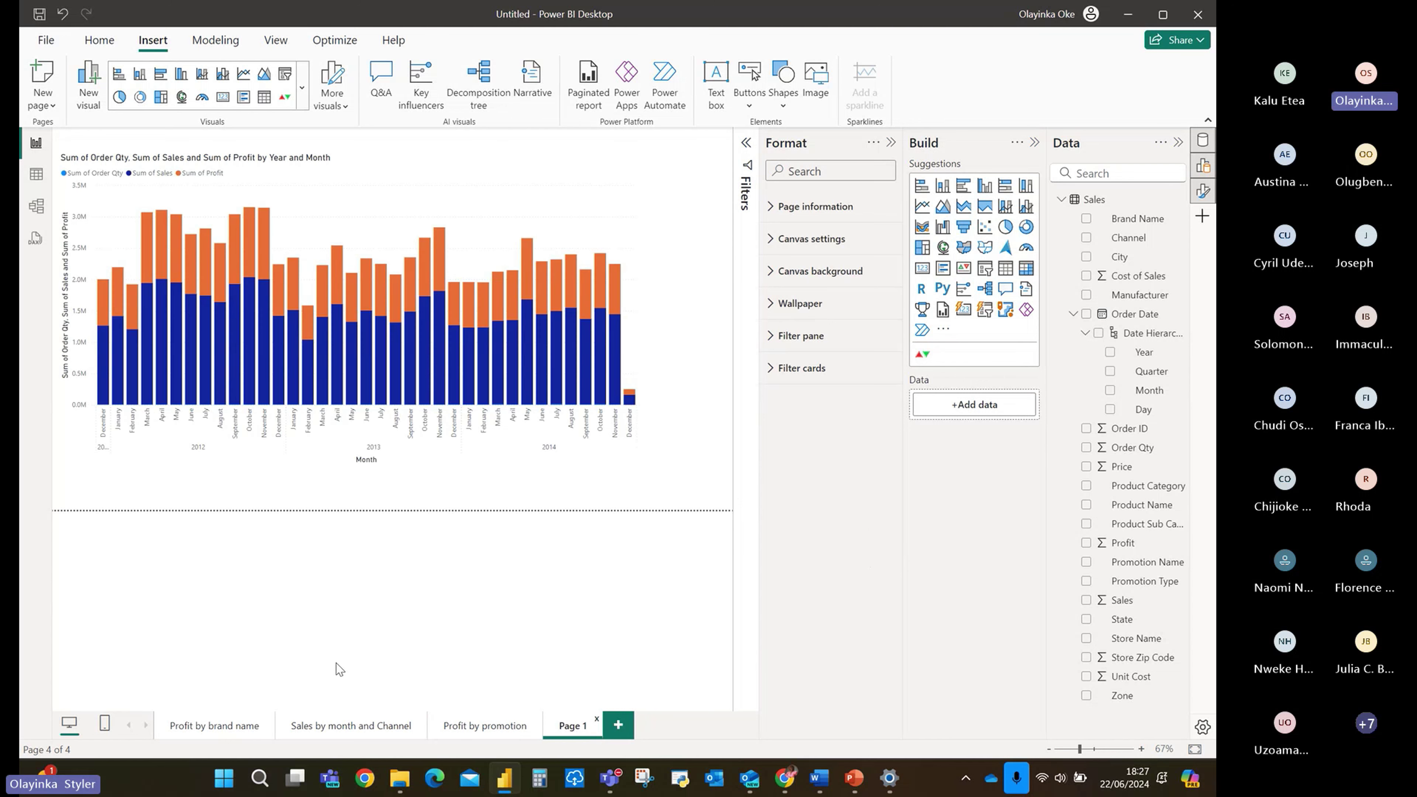
left_click(221, 723)
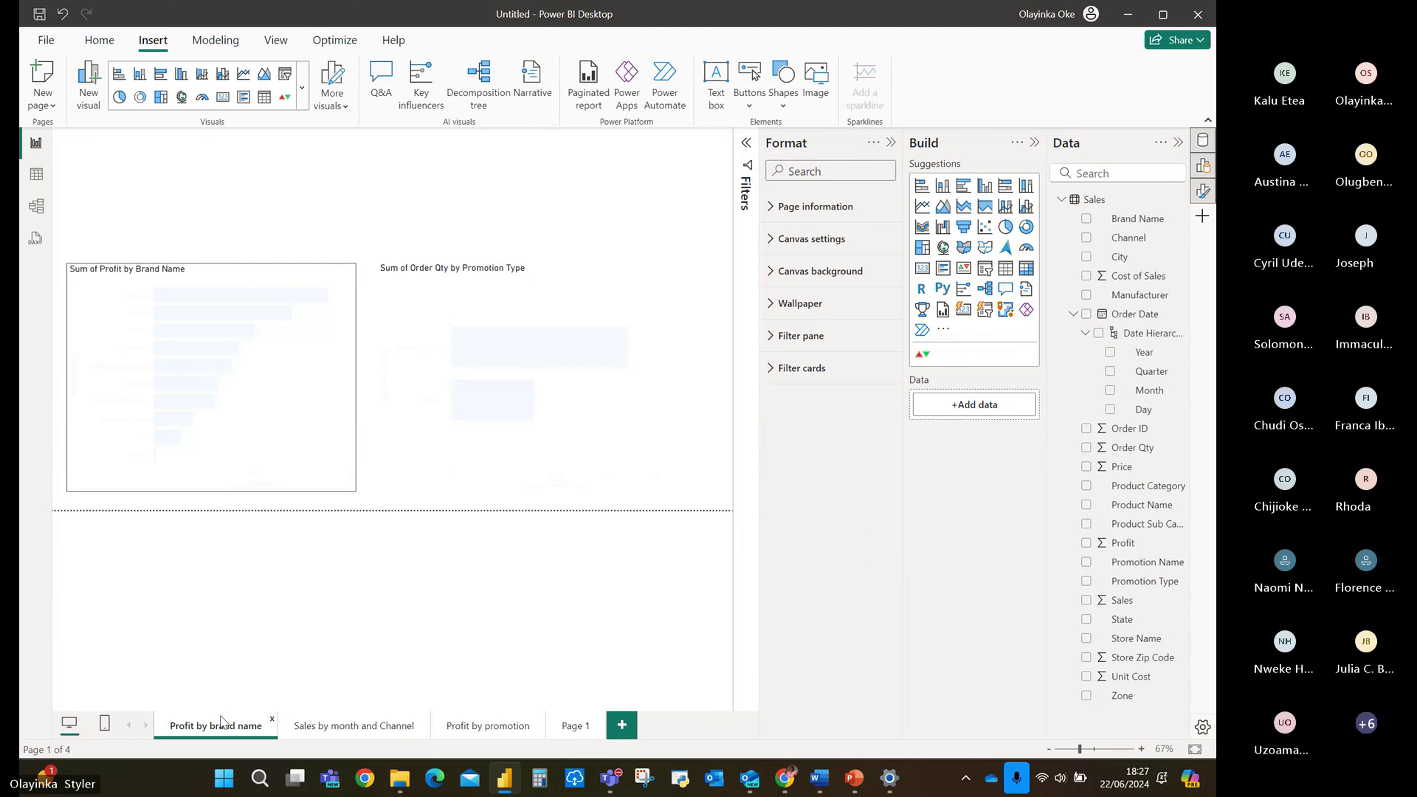
Insert a Back button on the Sales by month and Channel page and place it above the charts, between the two existing arrows.
left_click(363, 736)
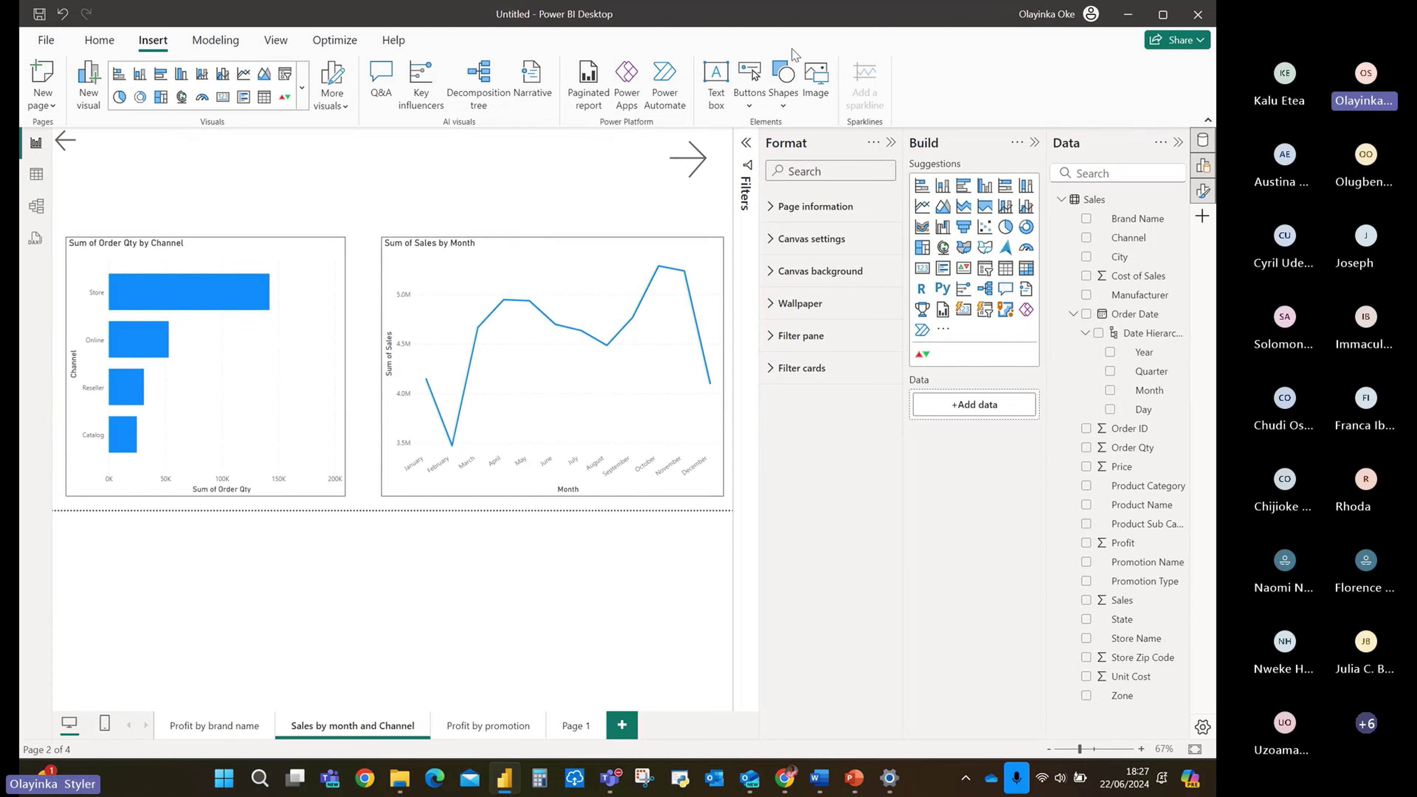
left_click(751, 106)
left_click(788, 210)
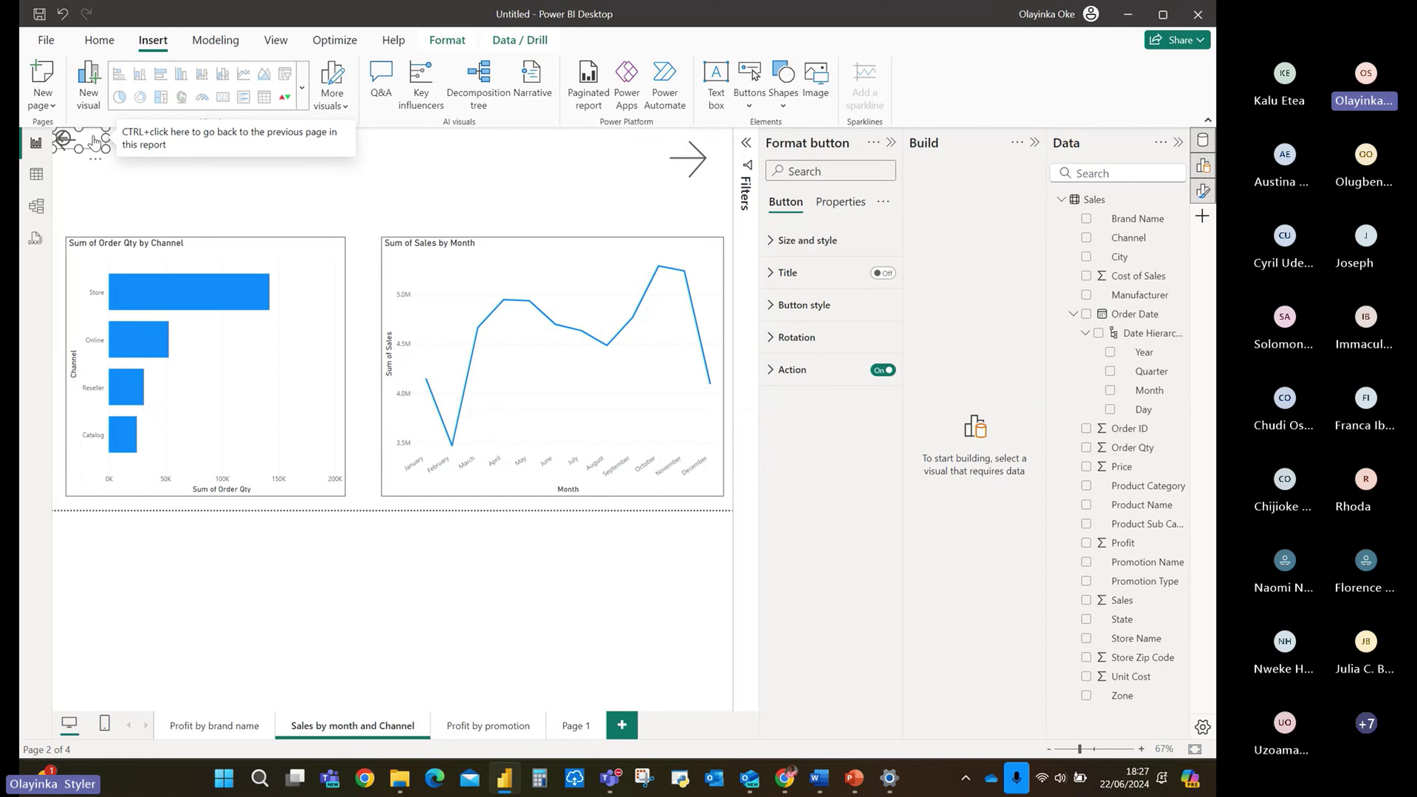
left_click_drag(93, 142, 389, 188)
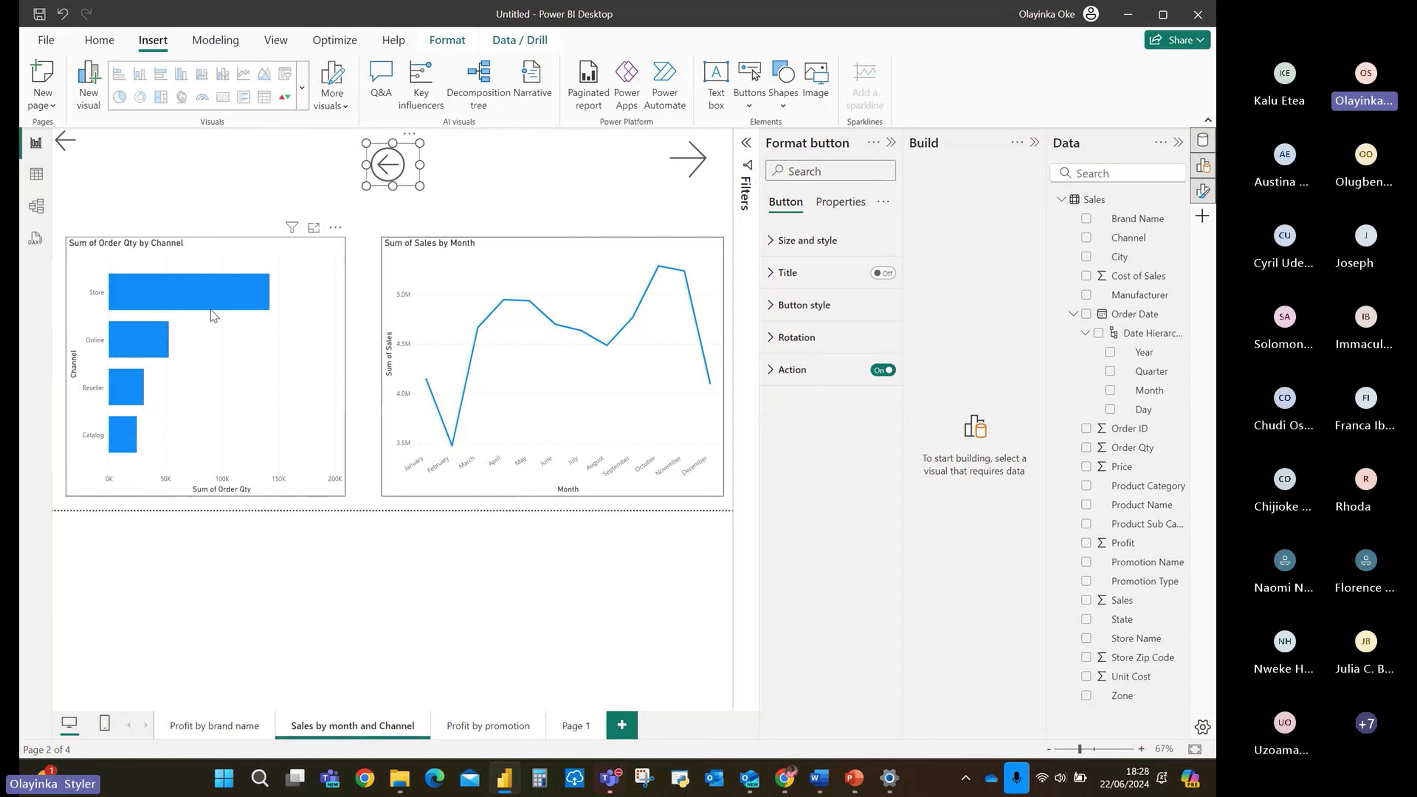
left_click(325, 453)
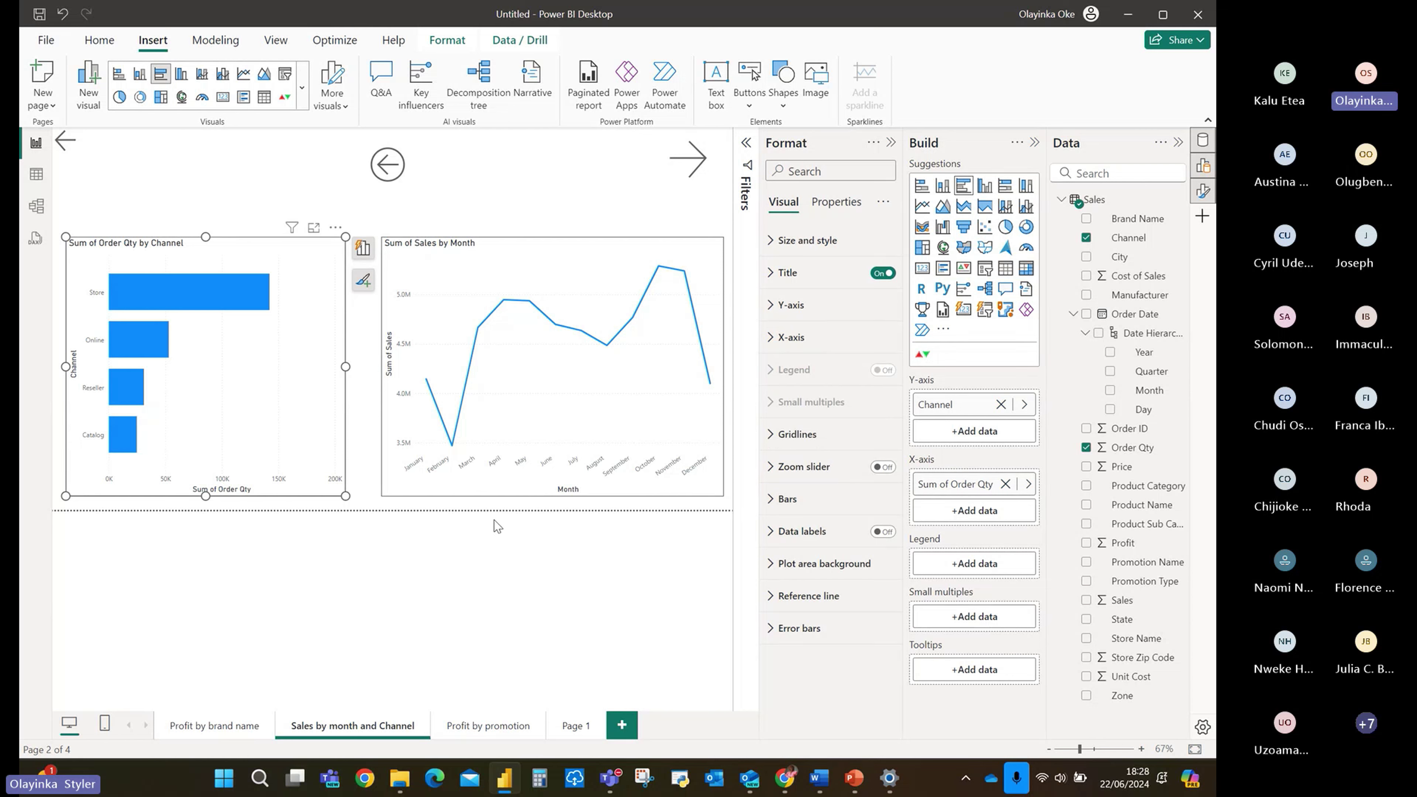
Look at the Profit by promotion chart, and return to the Profit by brand name page.
left_click(488, 726)
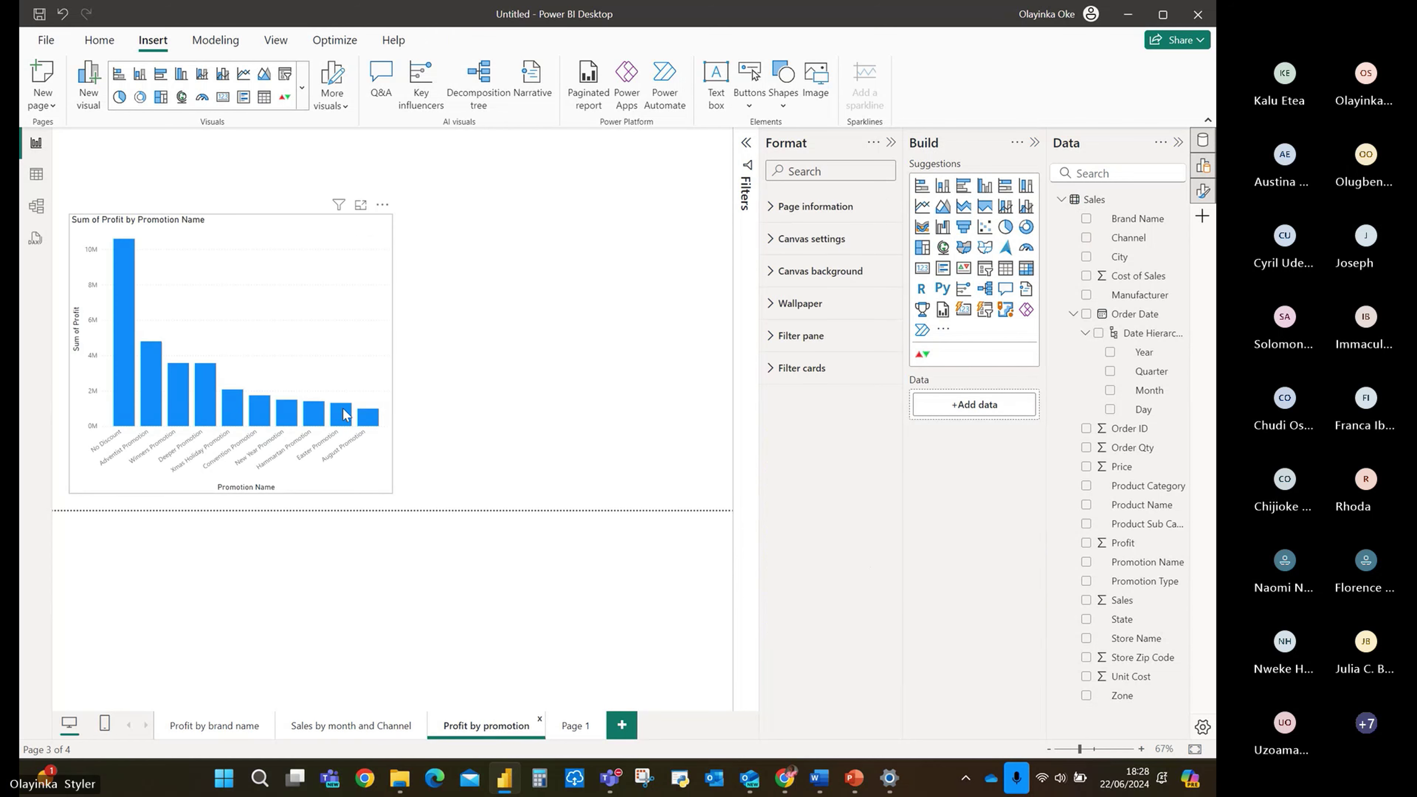
left_click(382, 303)
left_click(210, 726)
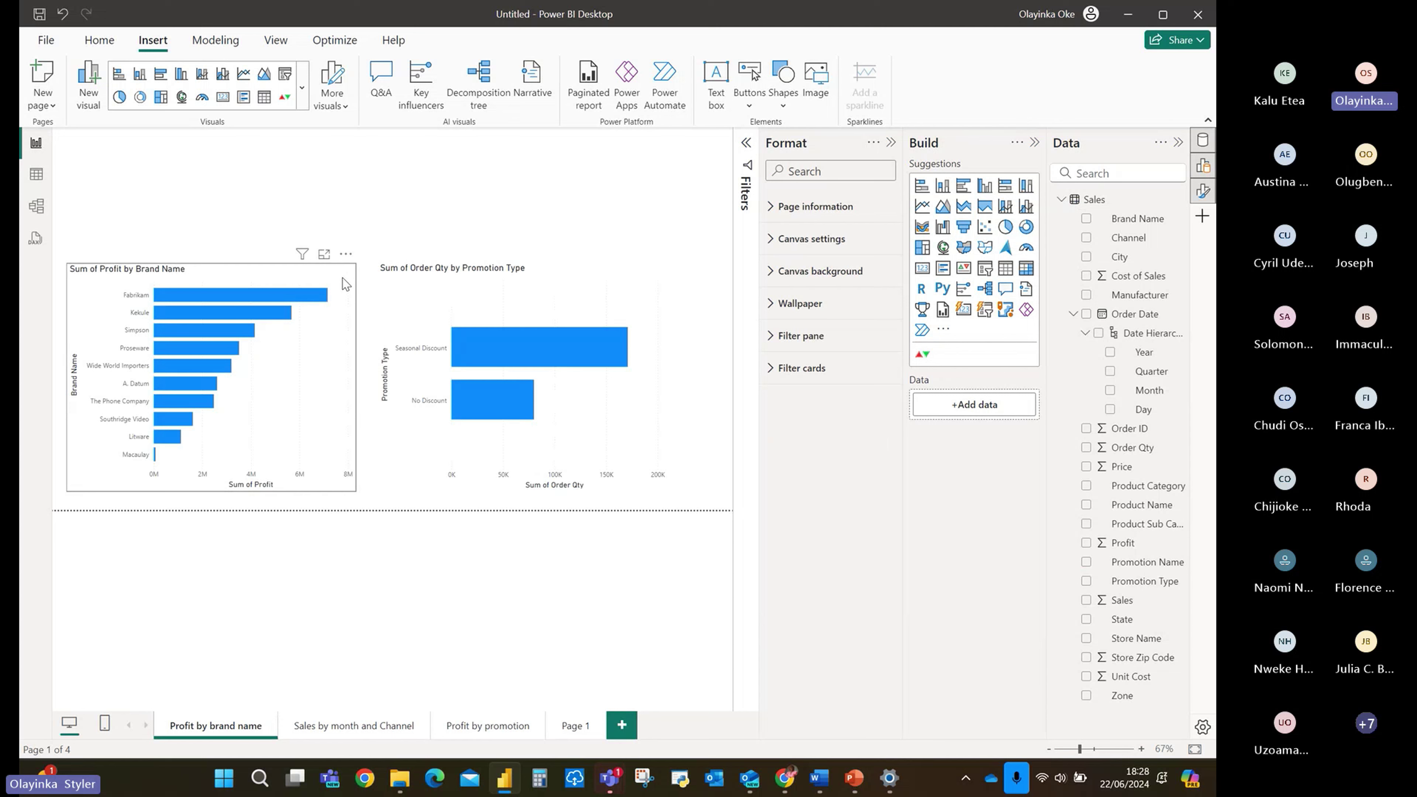
Review the charts on the Profit by brand name, Sales by month and Channel, Profit by promotion and Page 1 pages.
left_click(590, 273)
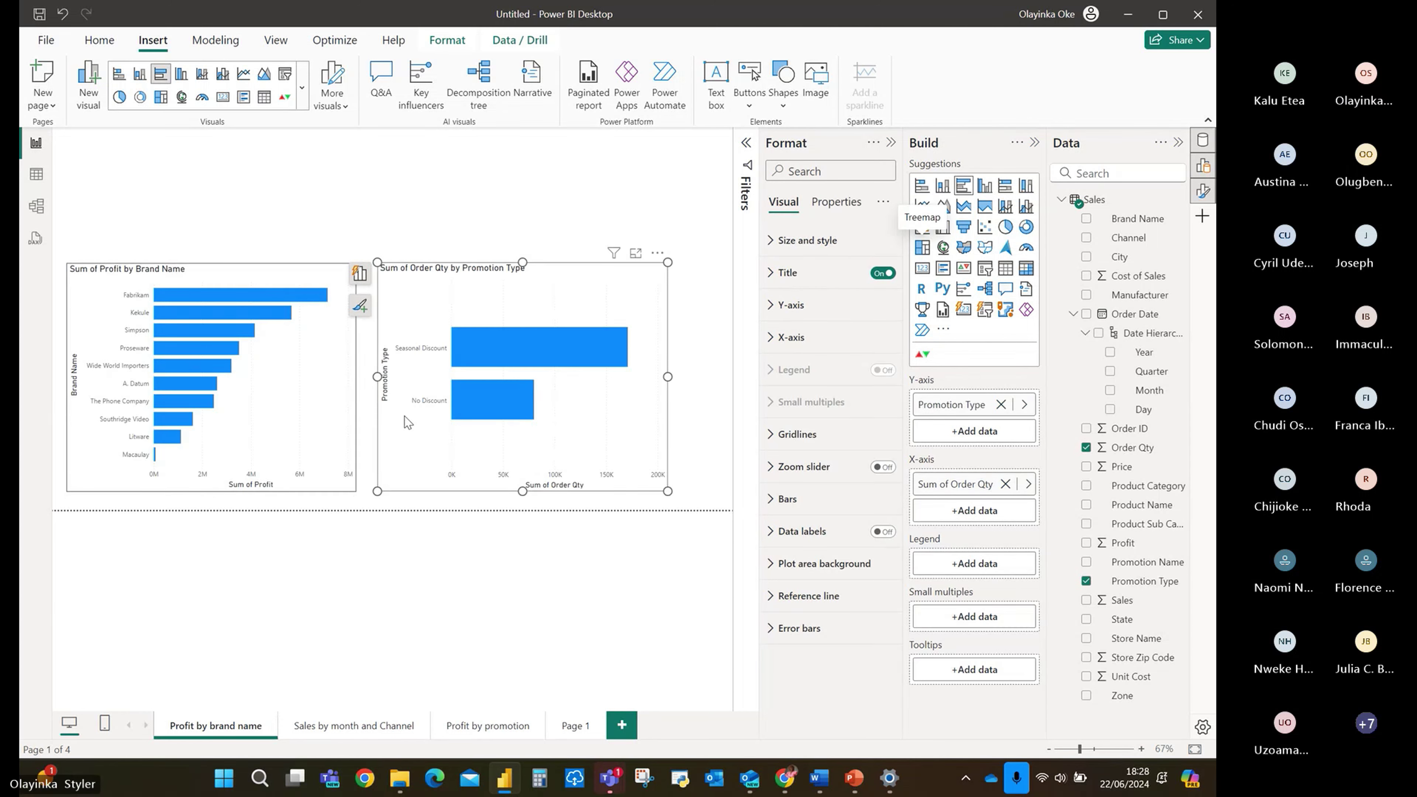
left_click(394, 726)
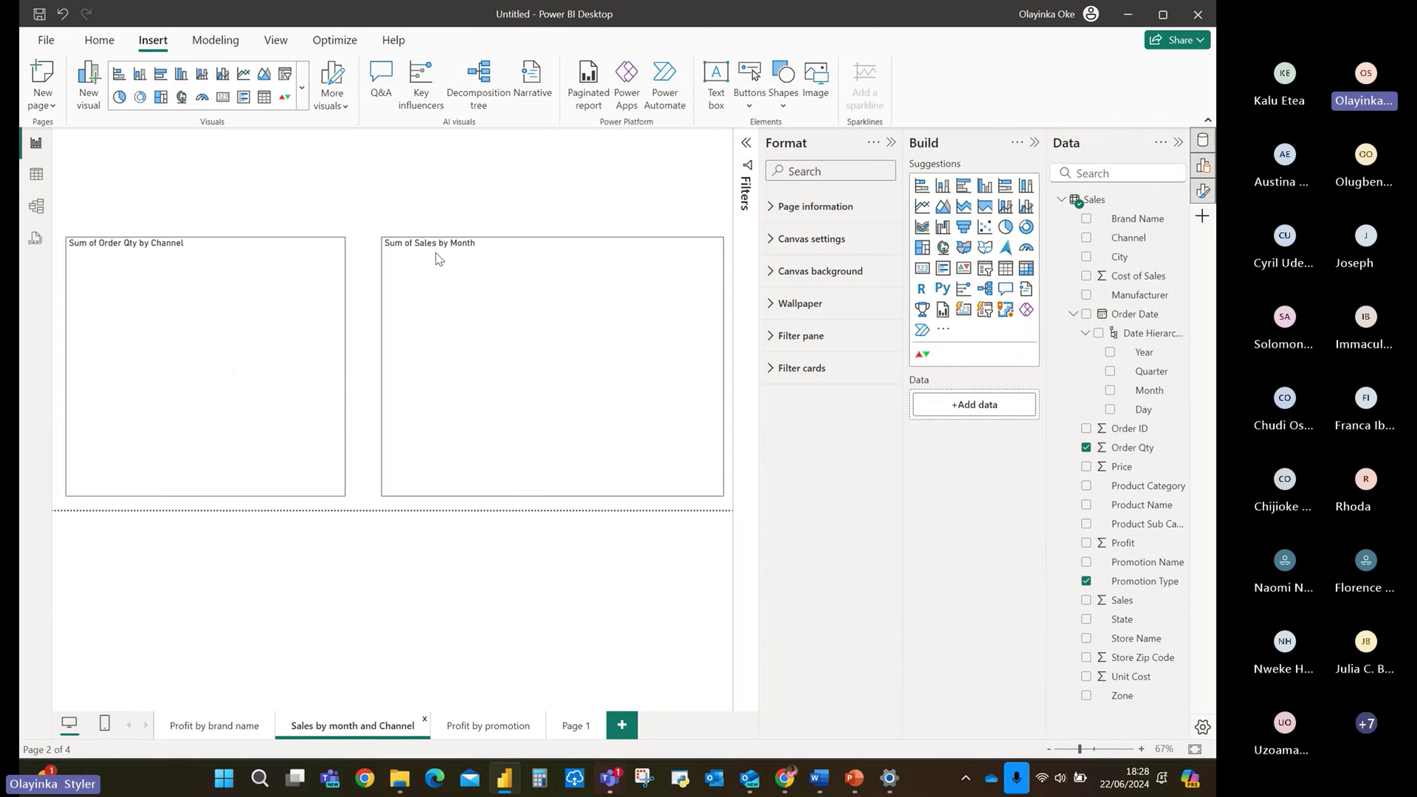
left_click(409, 161)
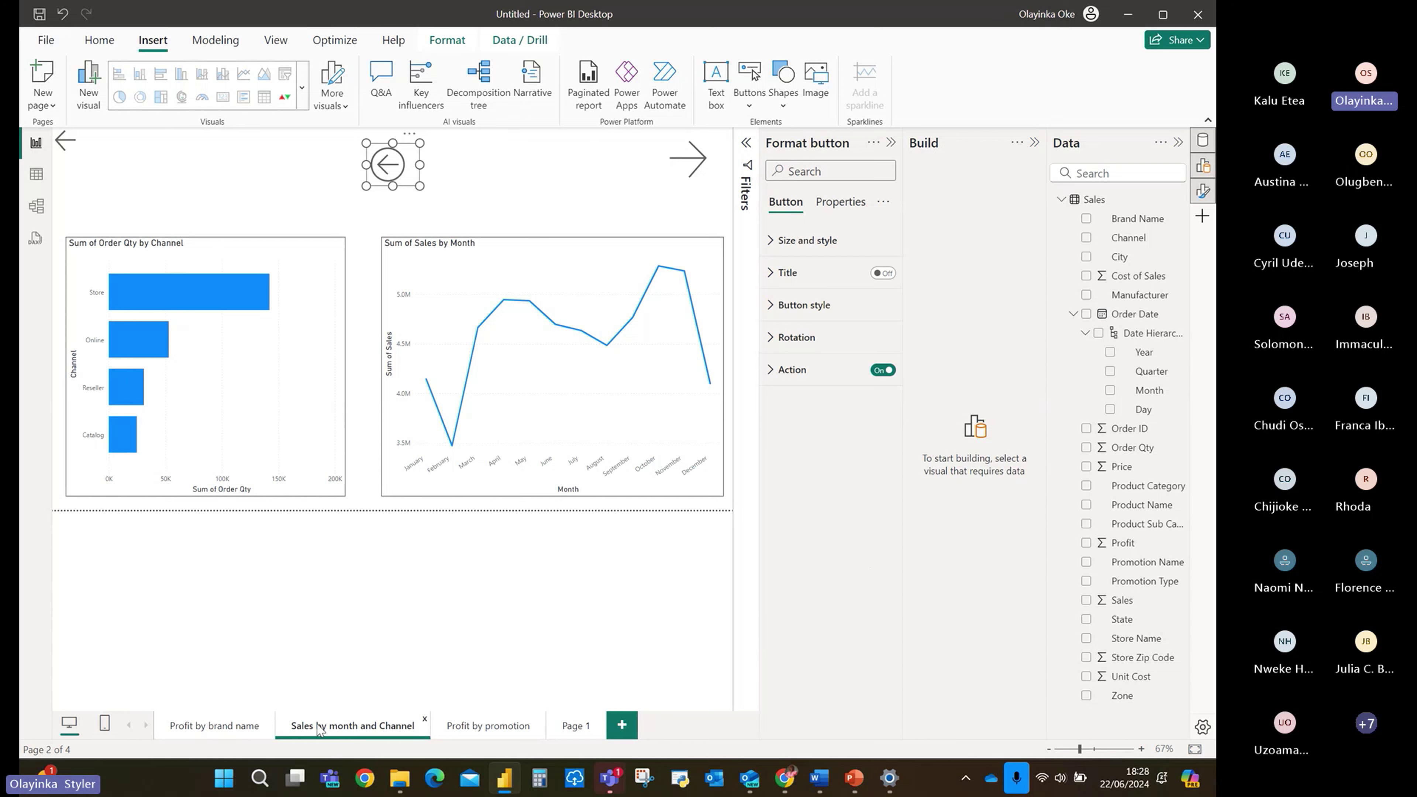
left_click(521, 729)
left_click(576, 729)
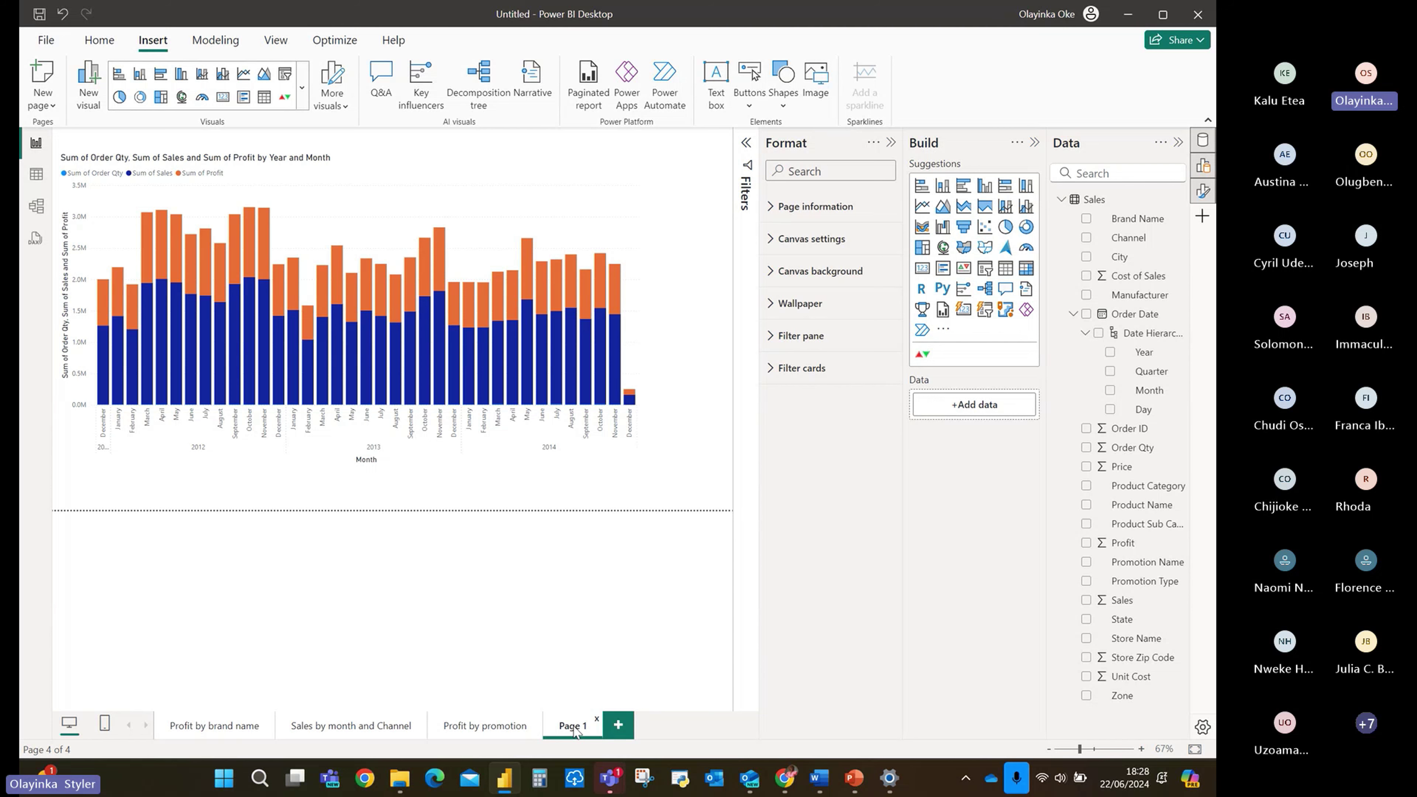
left_click(192, 726)
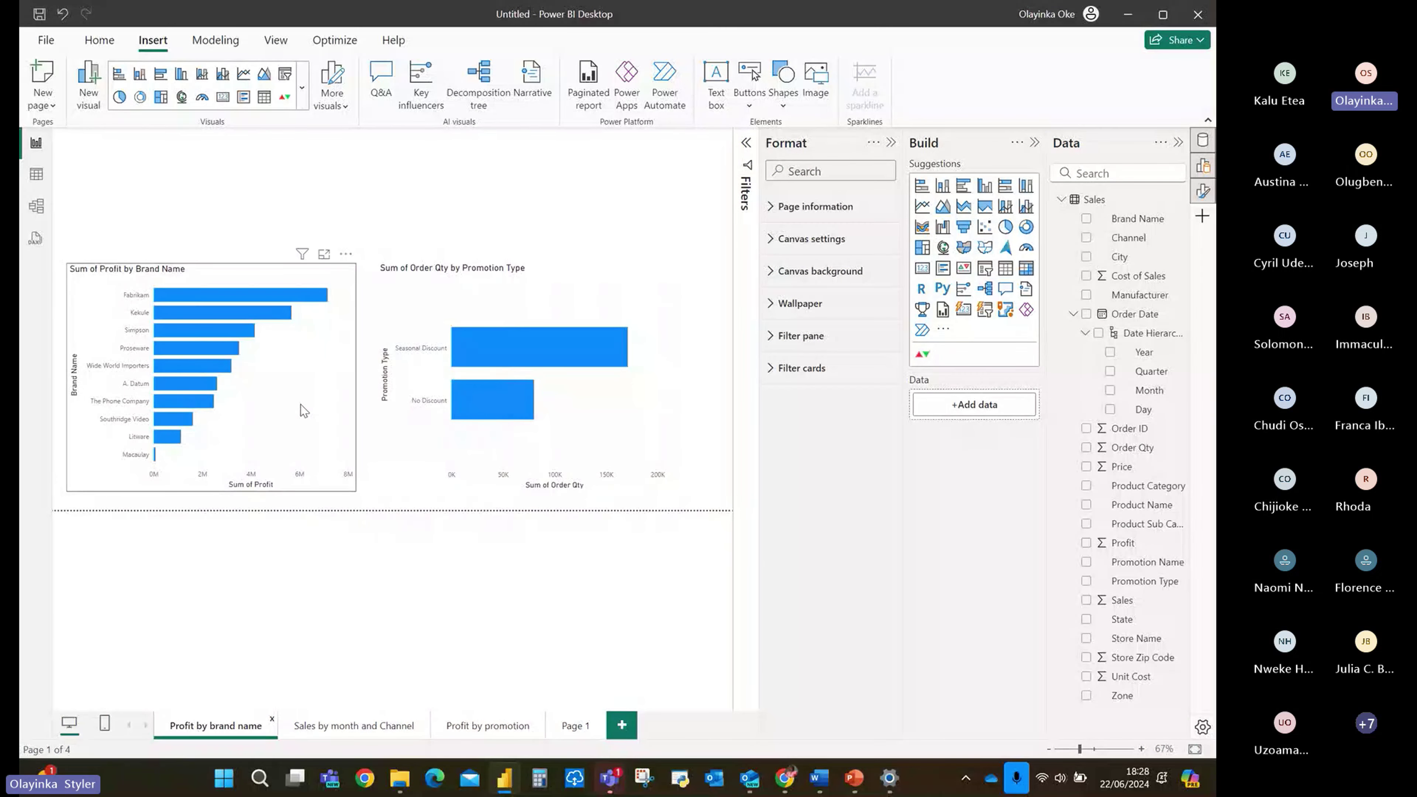
left_click(342, 381)
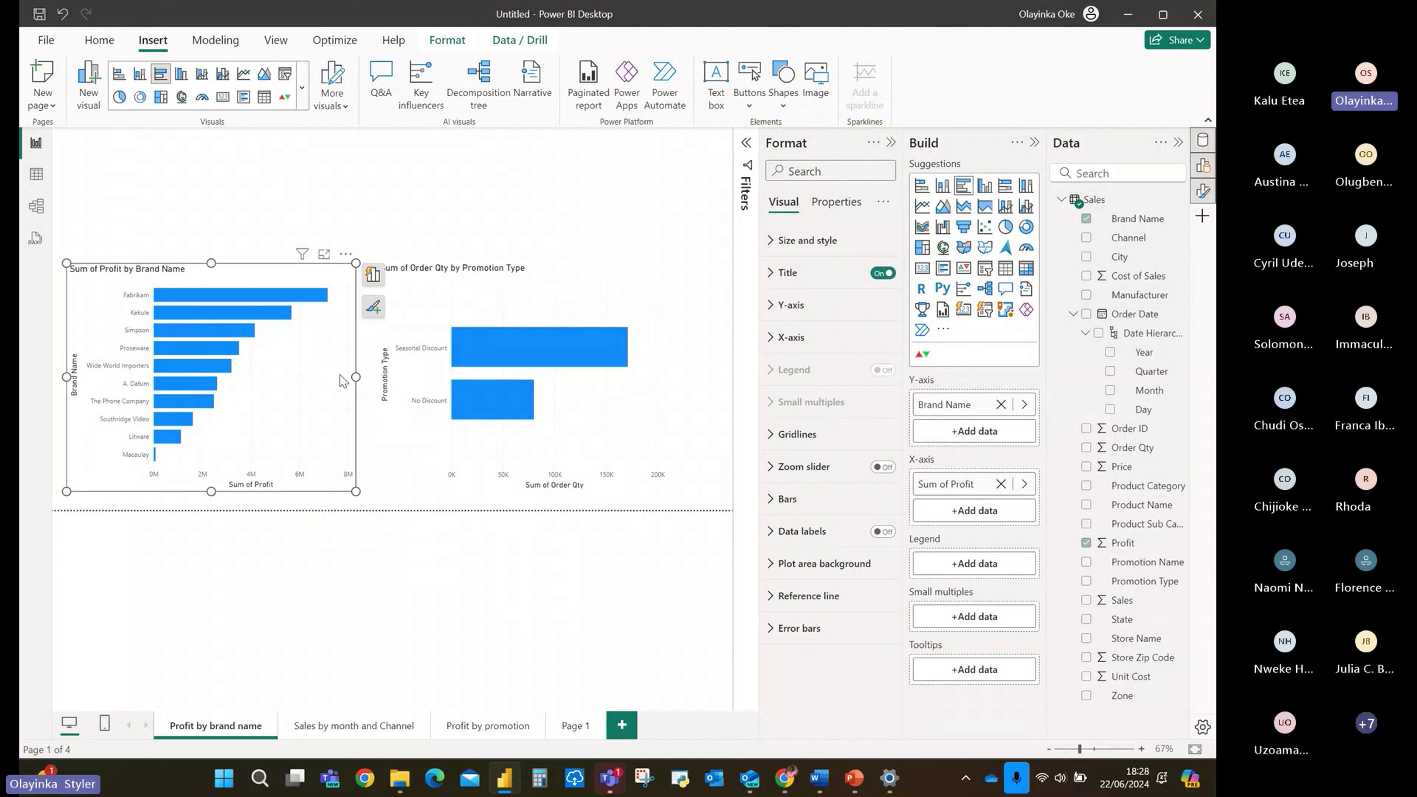
left_click(637, 415)
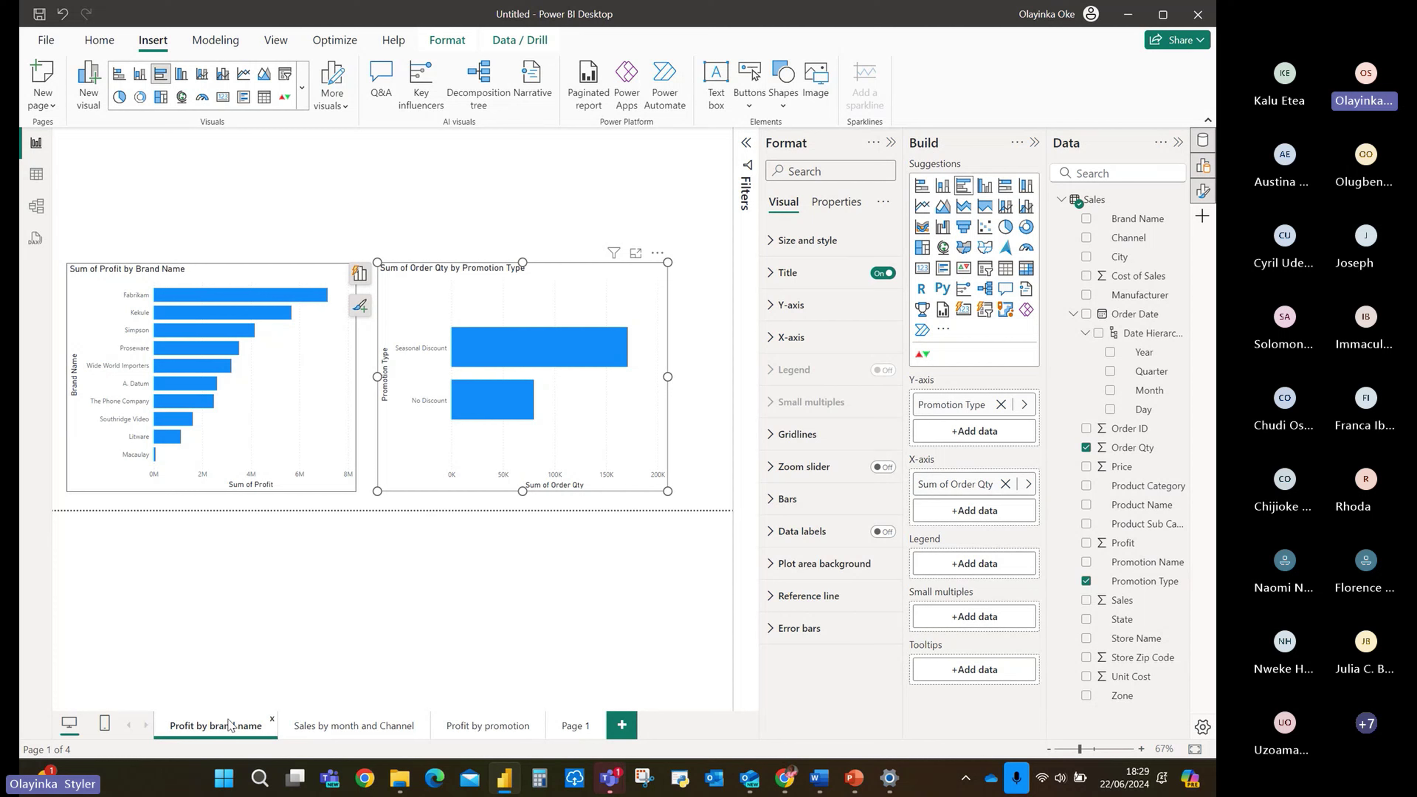
left_click(365, 735)
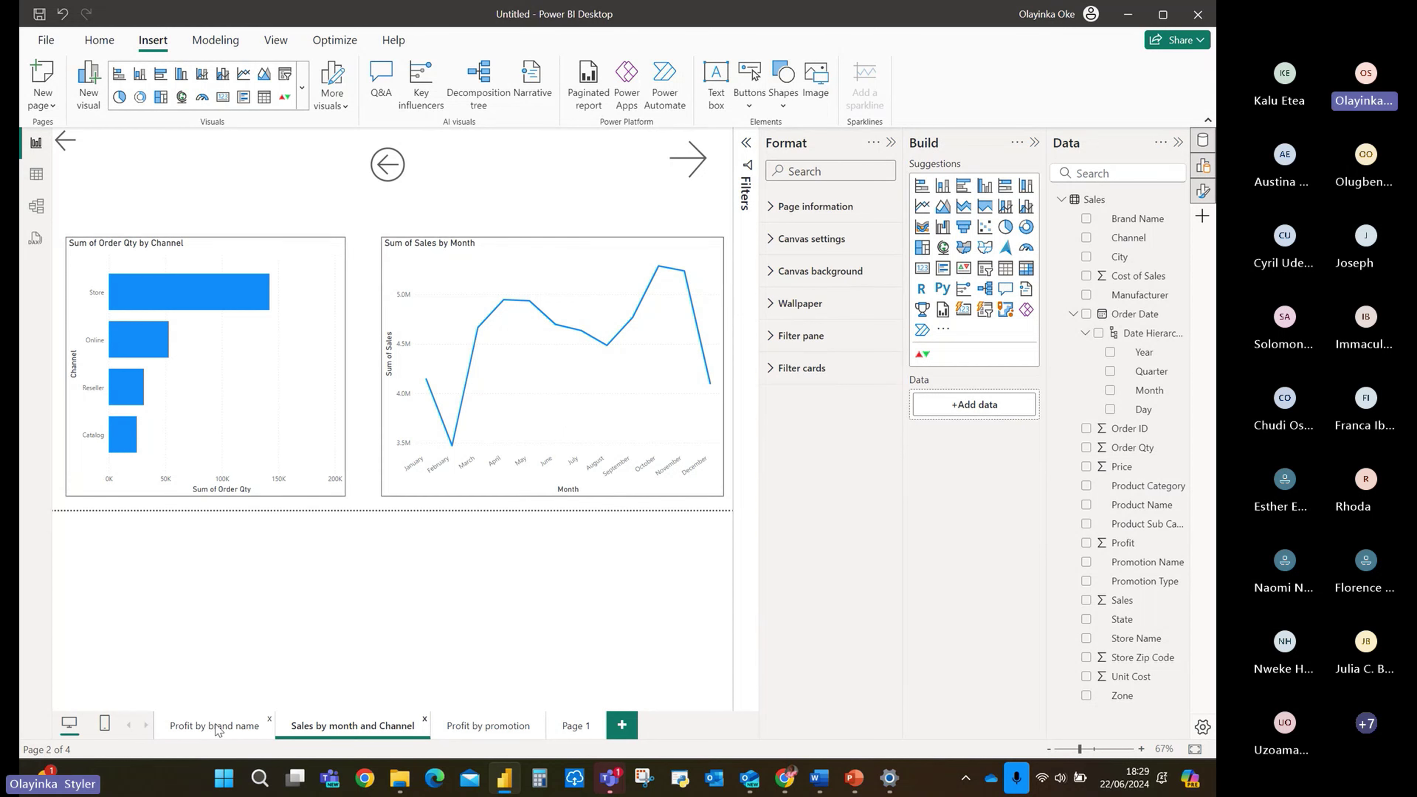
left_click(303, 284)
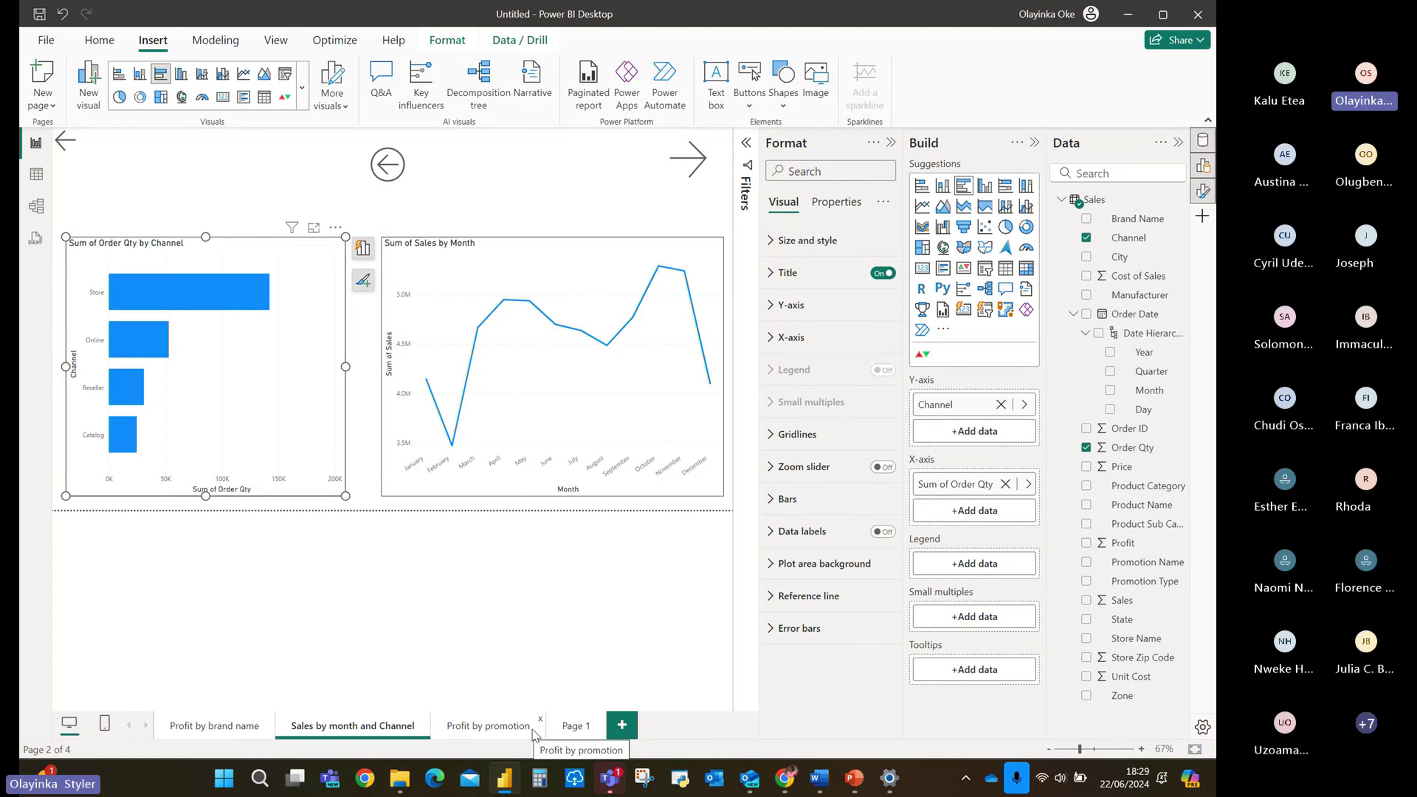
Widen the stacked column chart on Page 1 and move it slightly down and to the right to free space above it.
left_click(575, 732)
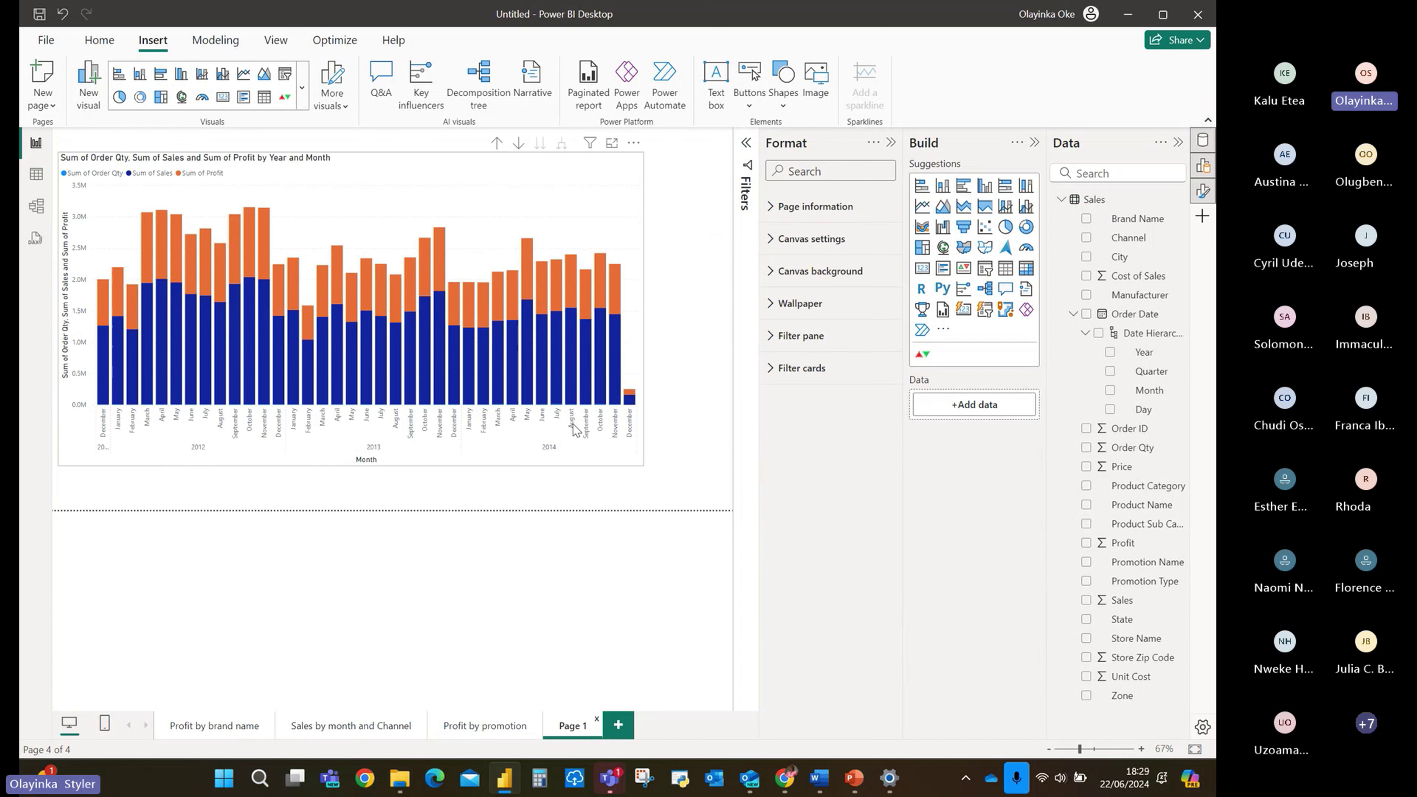
left_click(629, 367)
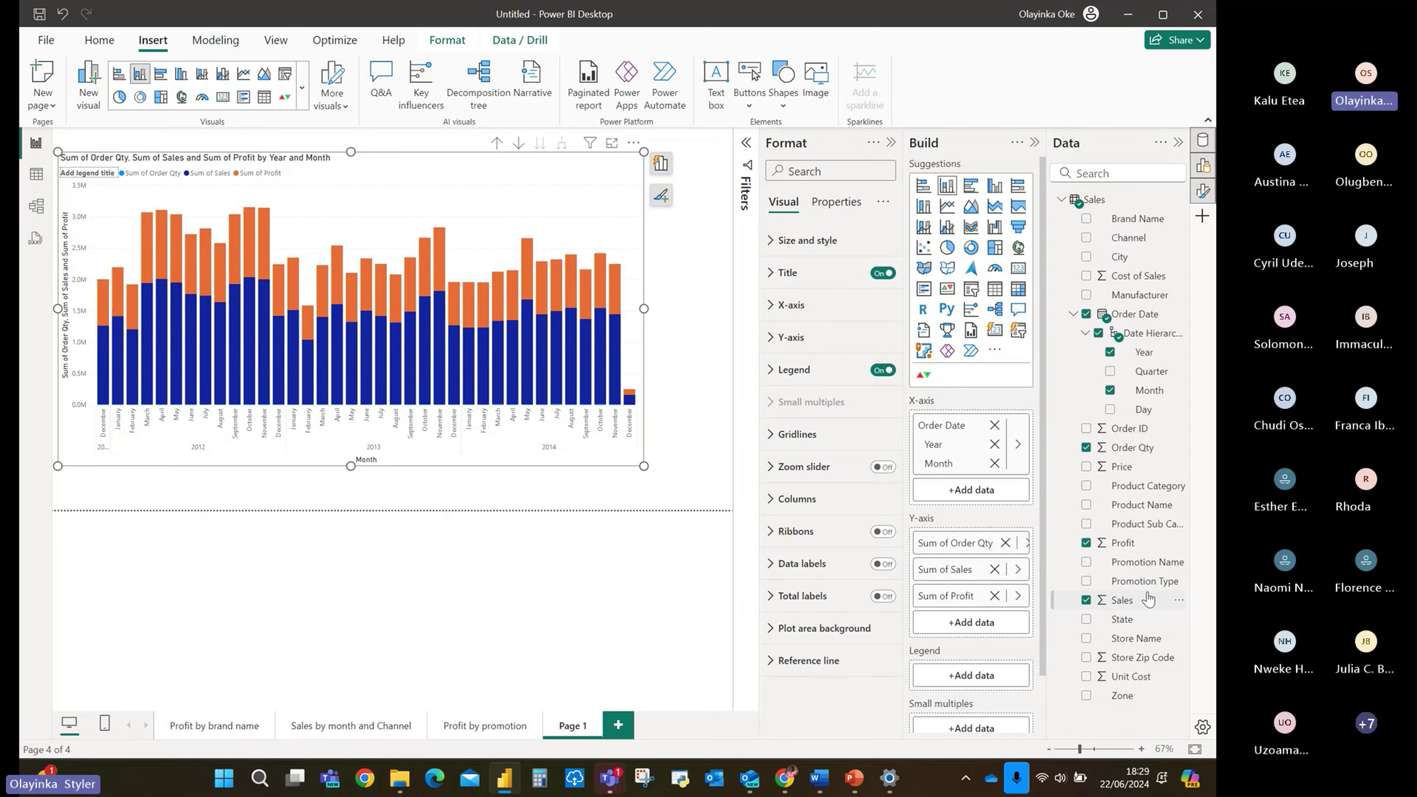
scroll(1030, 595, "down", 2)
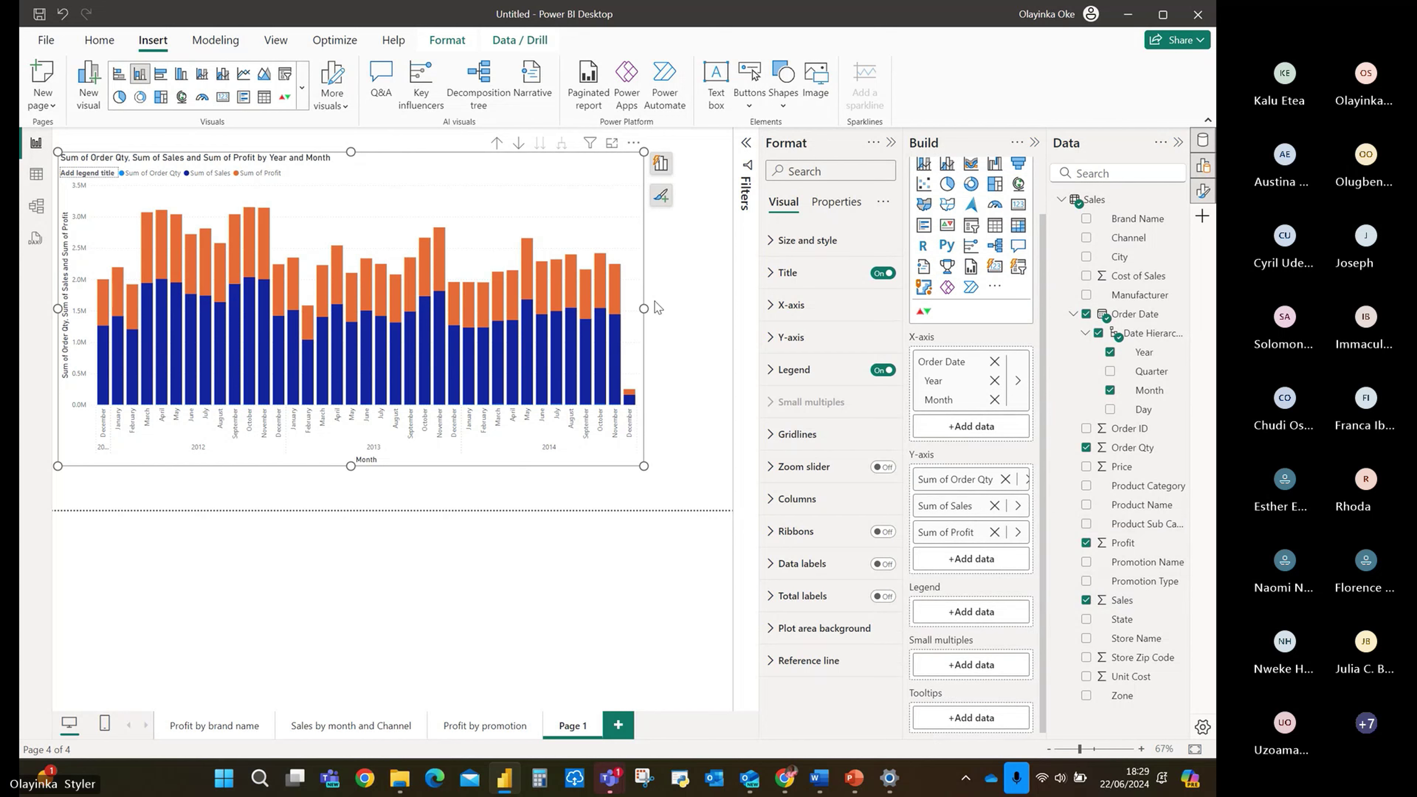
left_click_drag(644, 308, 700, 310)
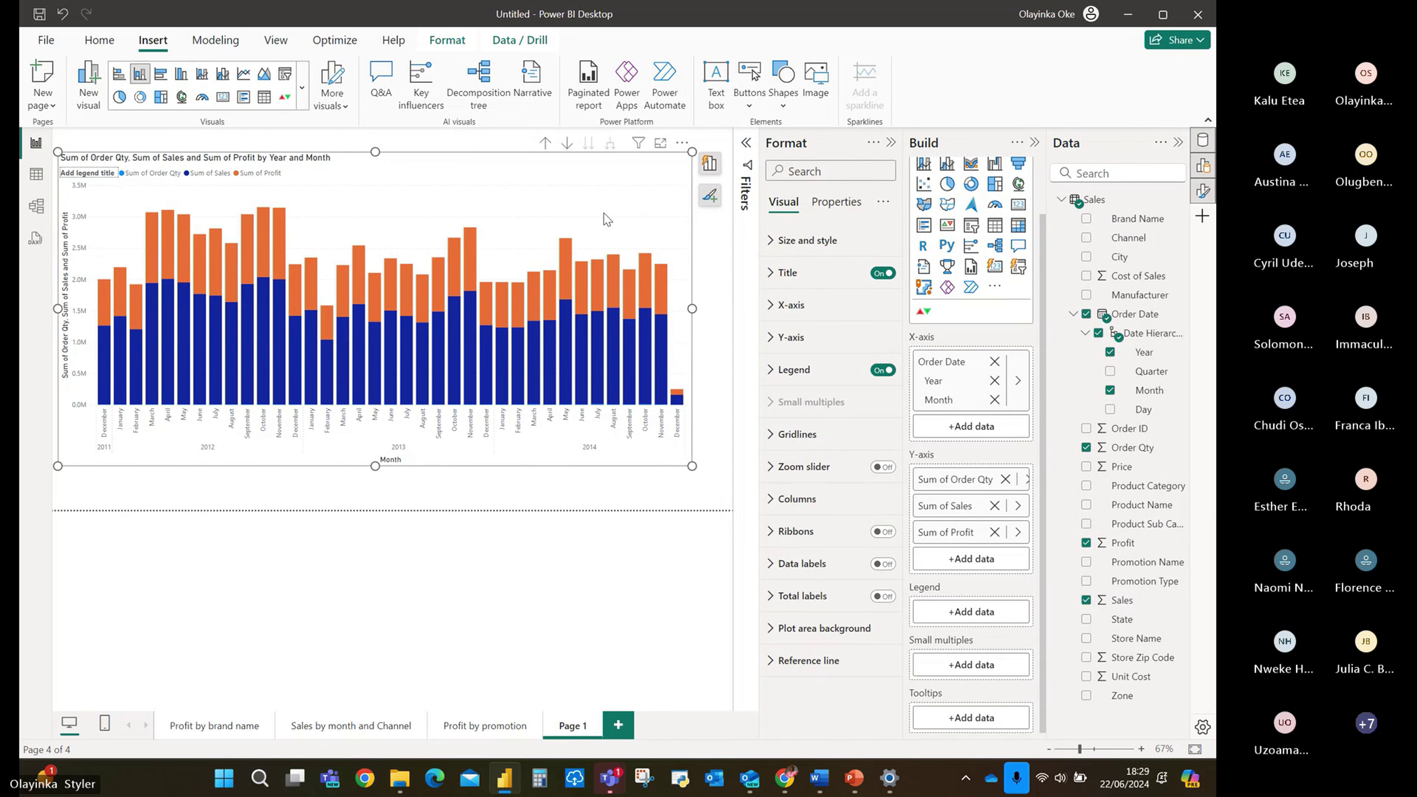
left_click_drag(585, 196, 604, 214)
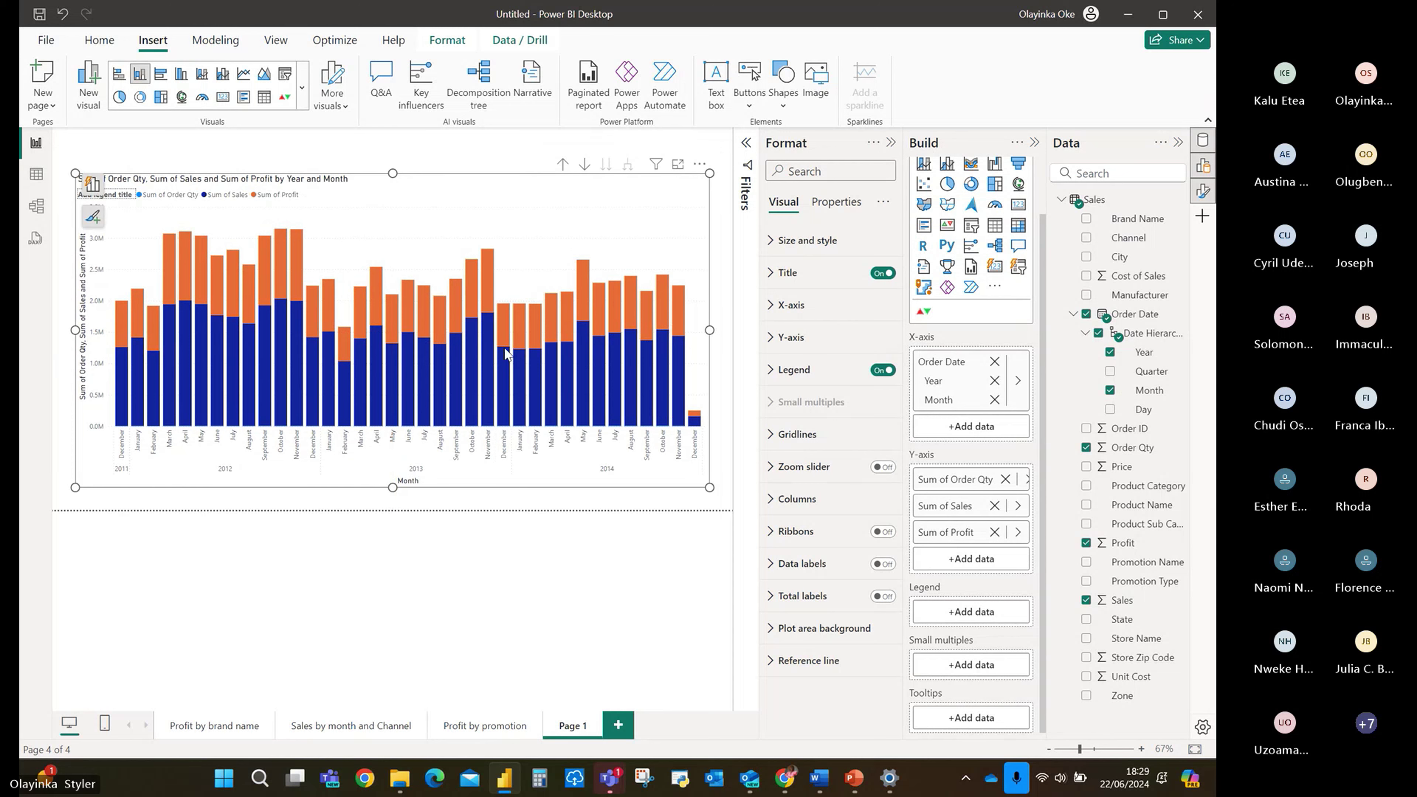
Move the Back button from the Sales by month and Channel page to Page 1, placing it above the chart's upper-left corner.
left_click(357, 727)
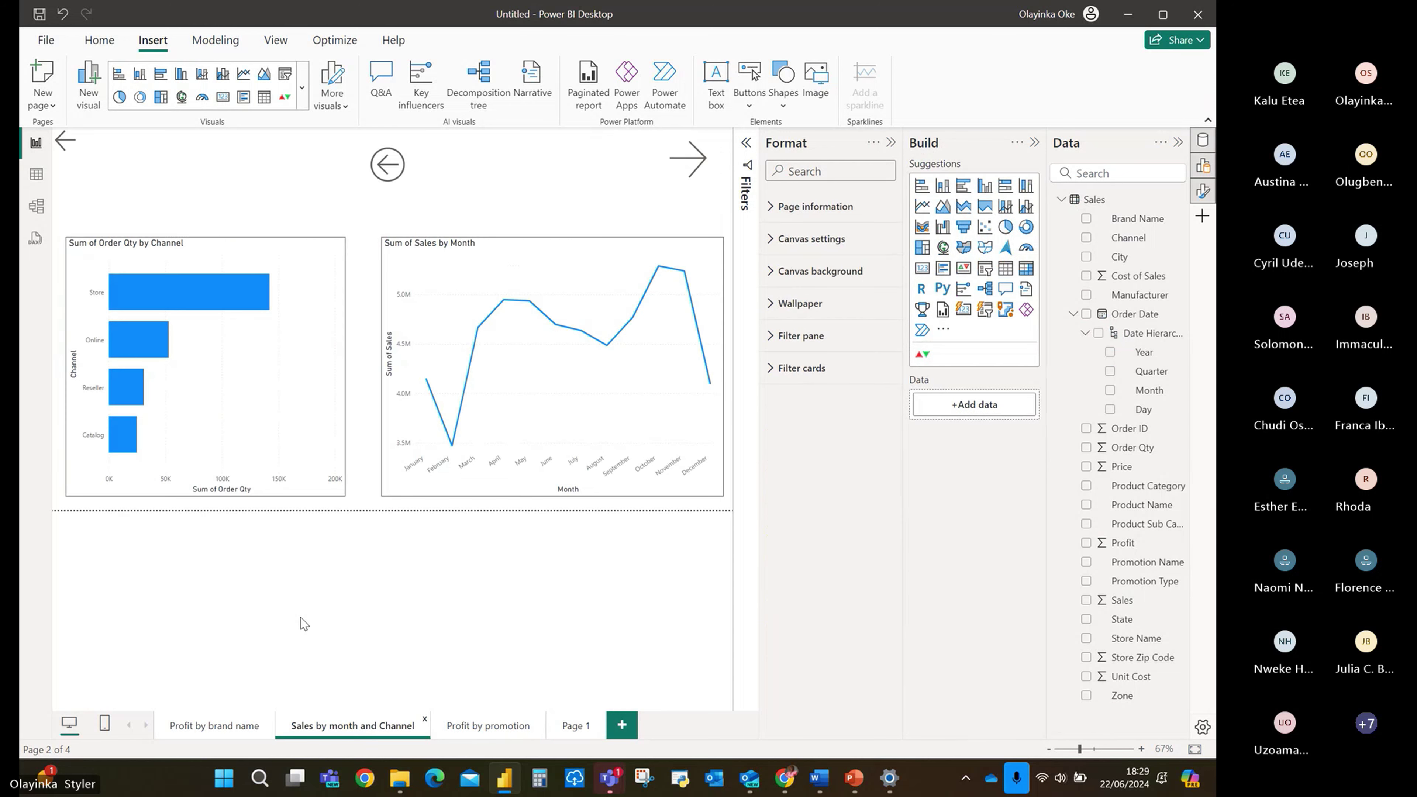
left_click(409, 159)
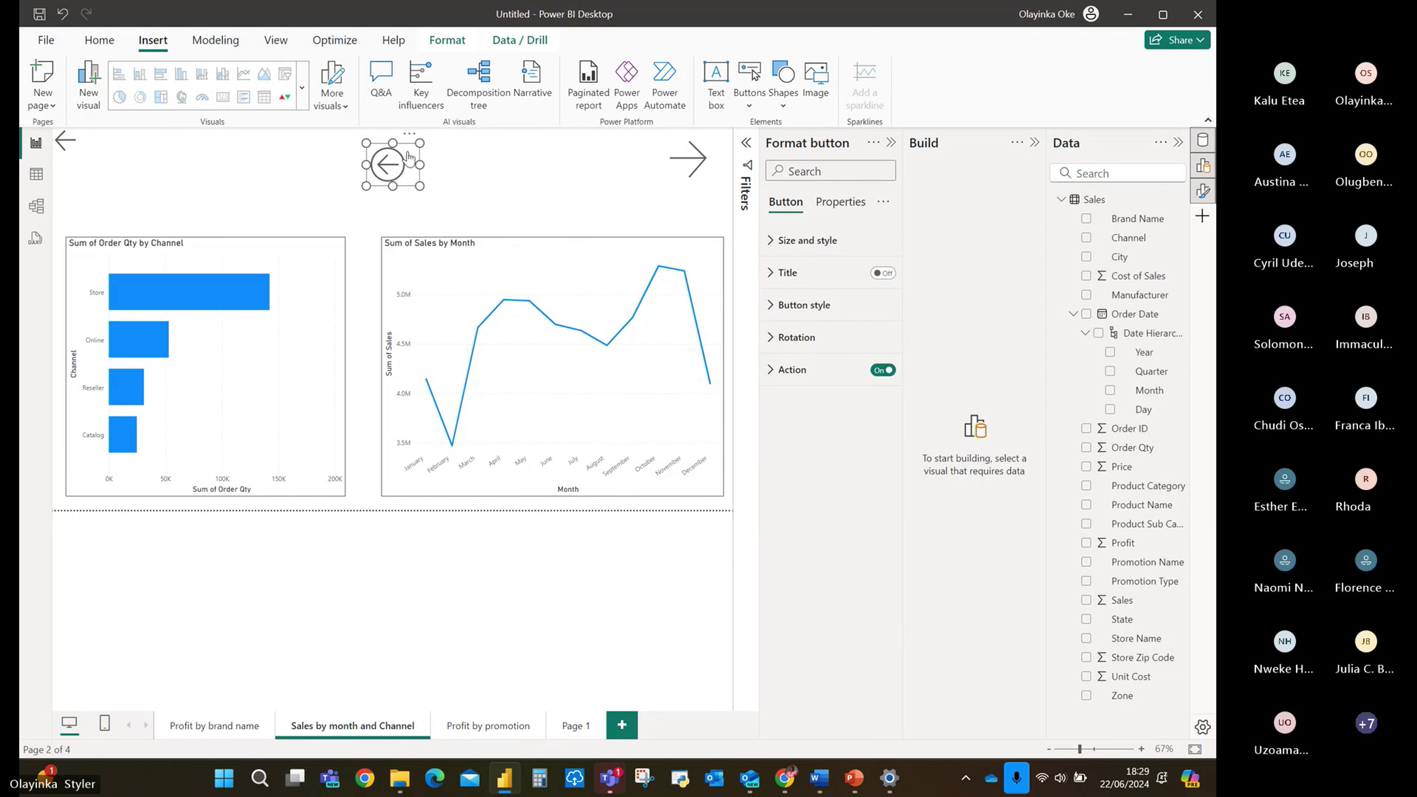
key("Delete")
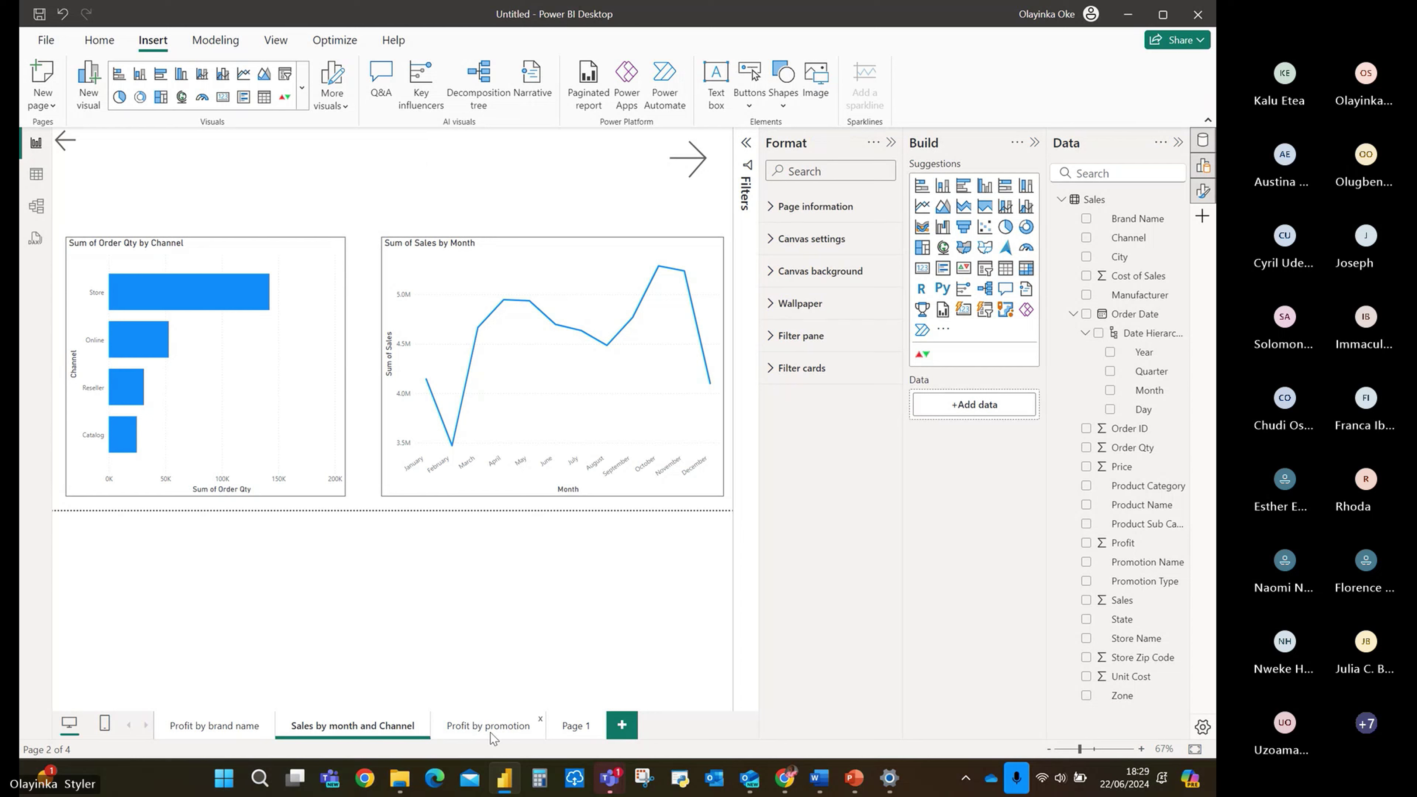
left_click(571, 728)
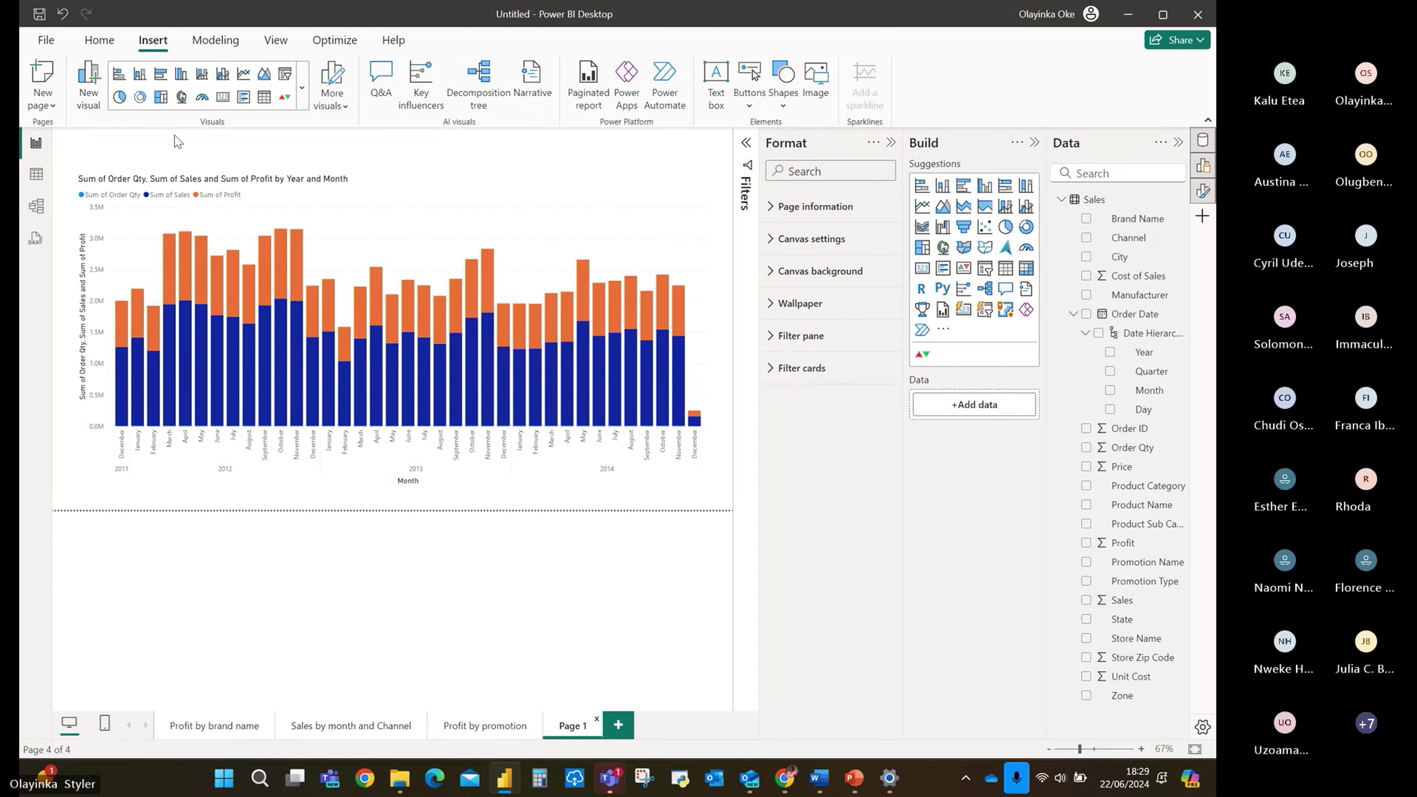
key("ctrl+v")
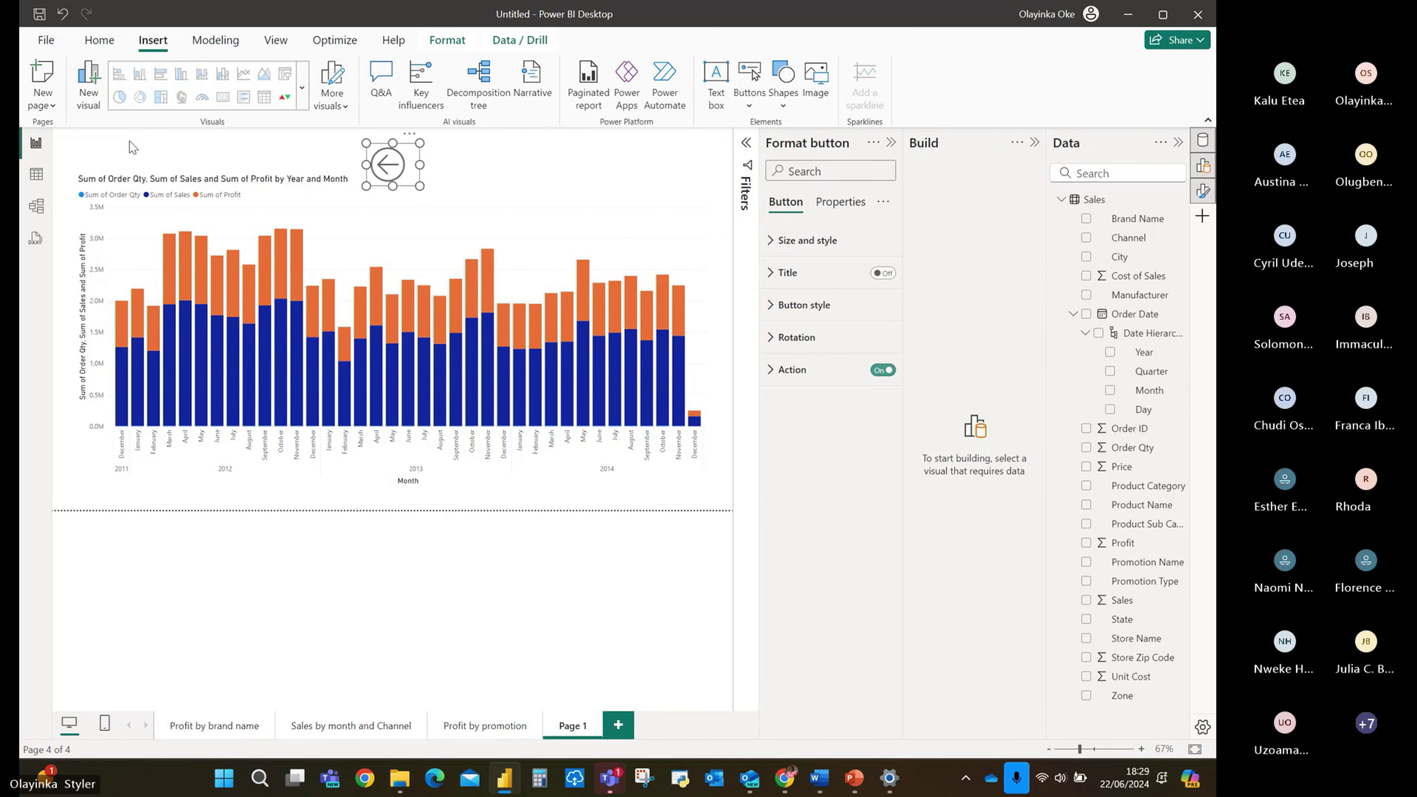
left_click(515, 215)
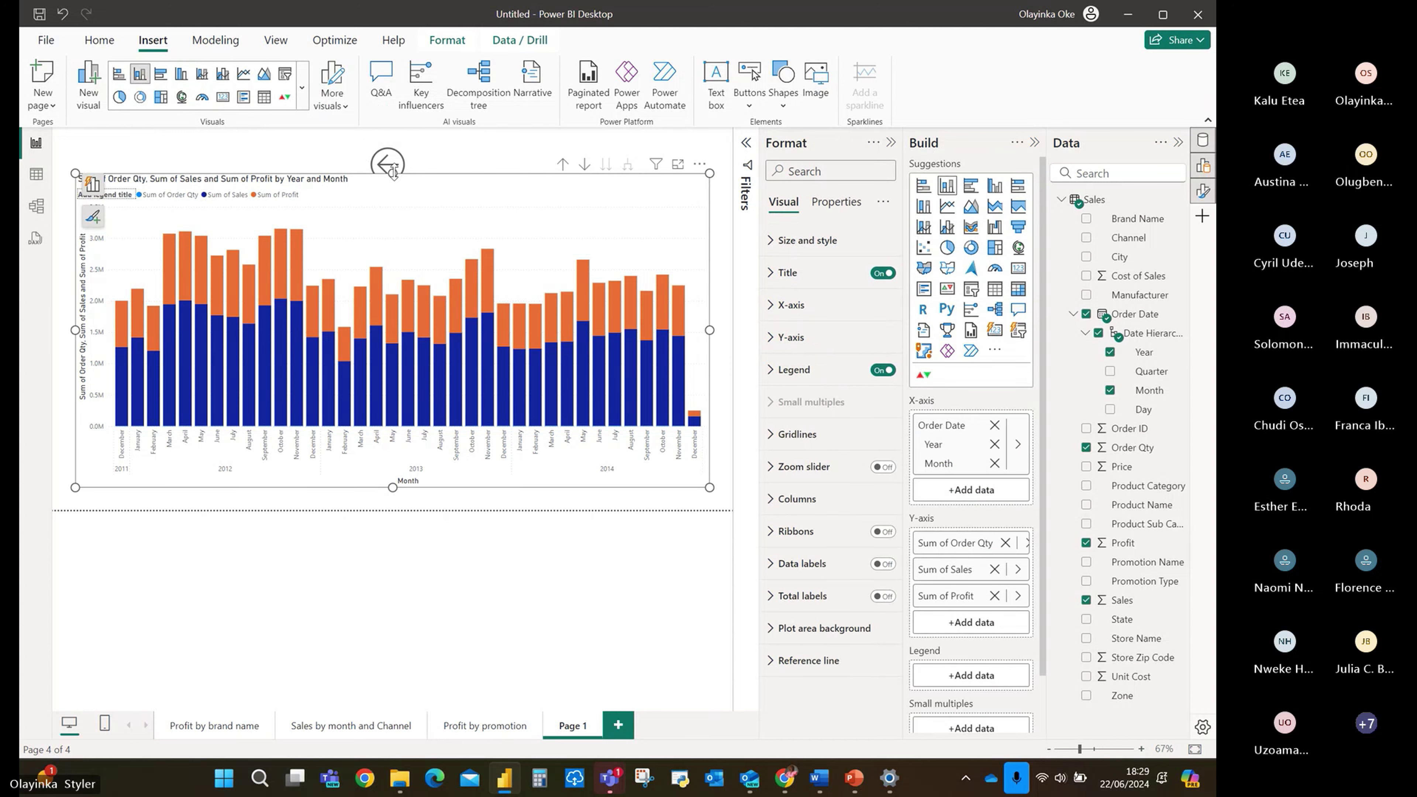
left_click_drag(392, 172, 116, 153)
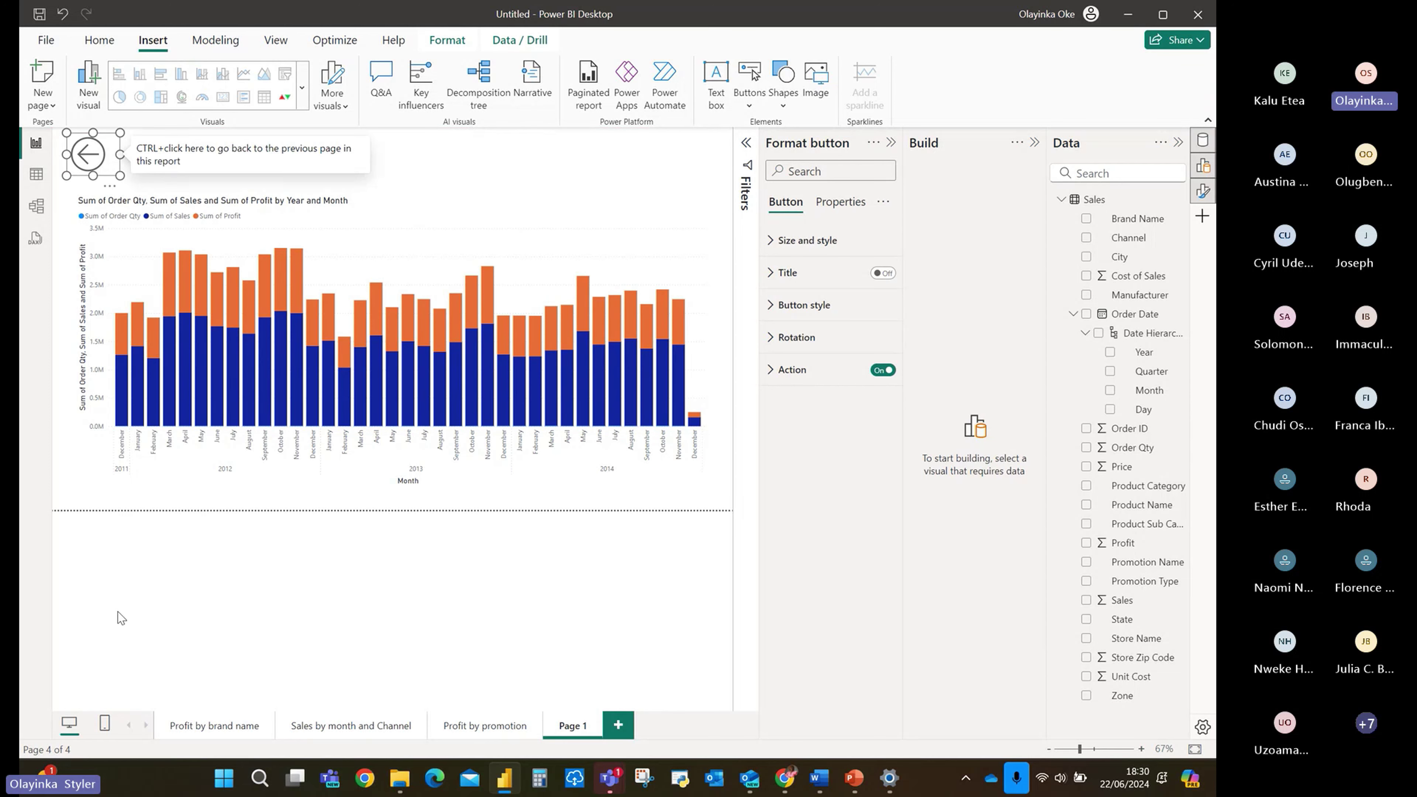
Switch between the Profit by brand name page and Page 1, and inspect the action type of Page 1's Back button.
left_click(199, 727)
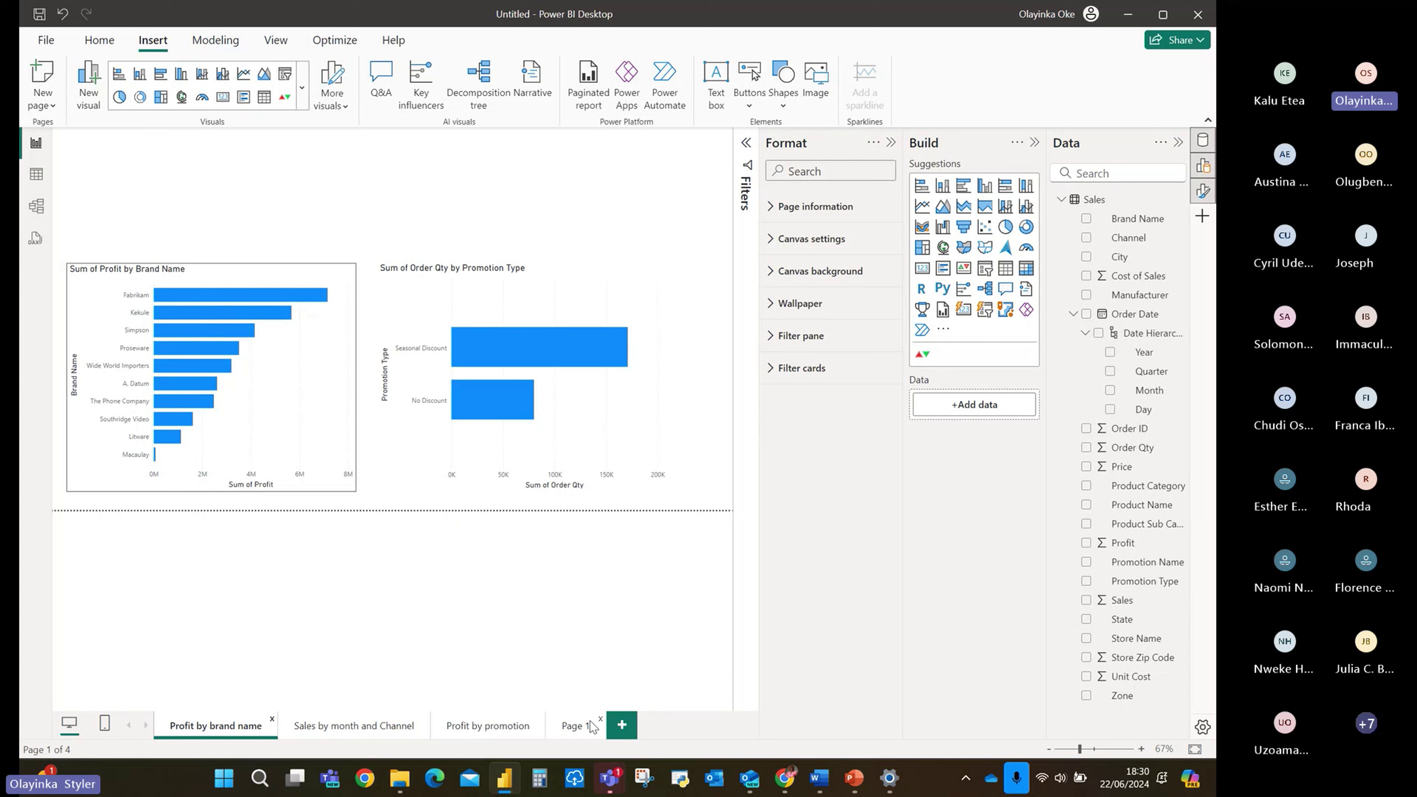
left_click(576, 726)
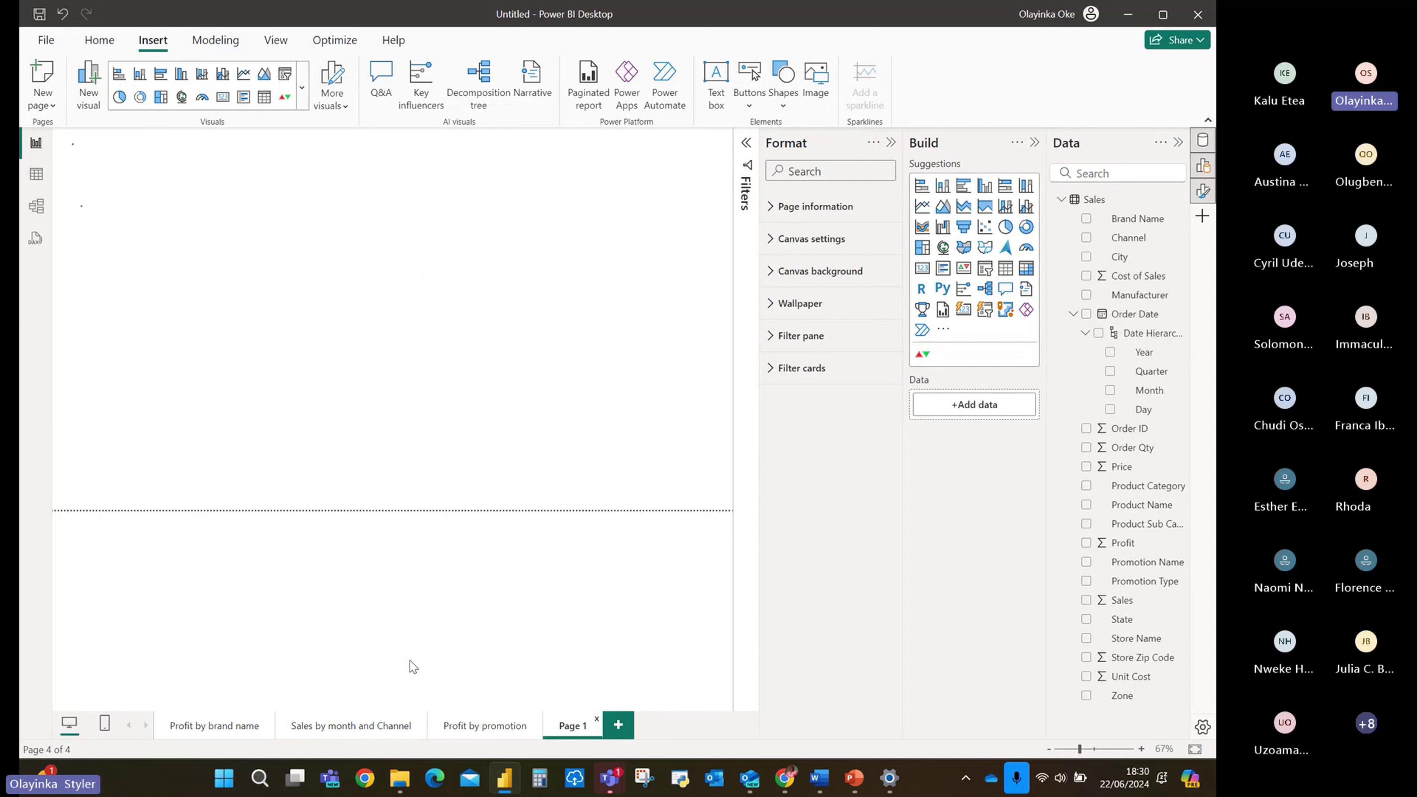
left_click(217, 727)
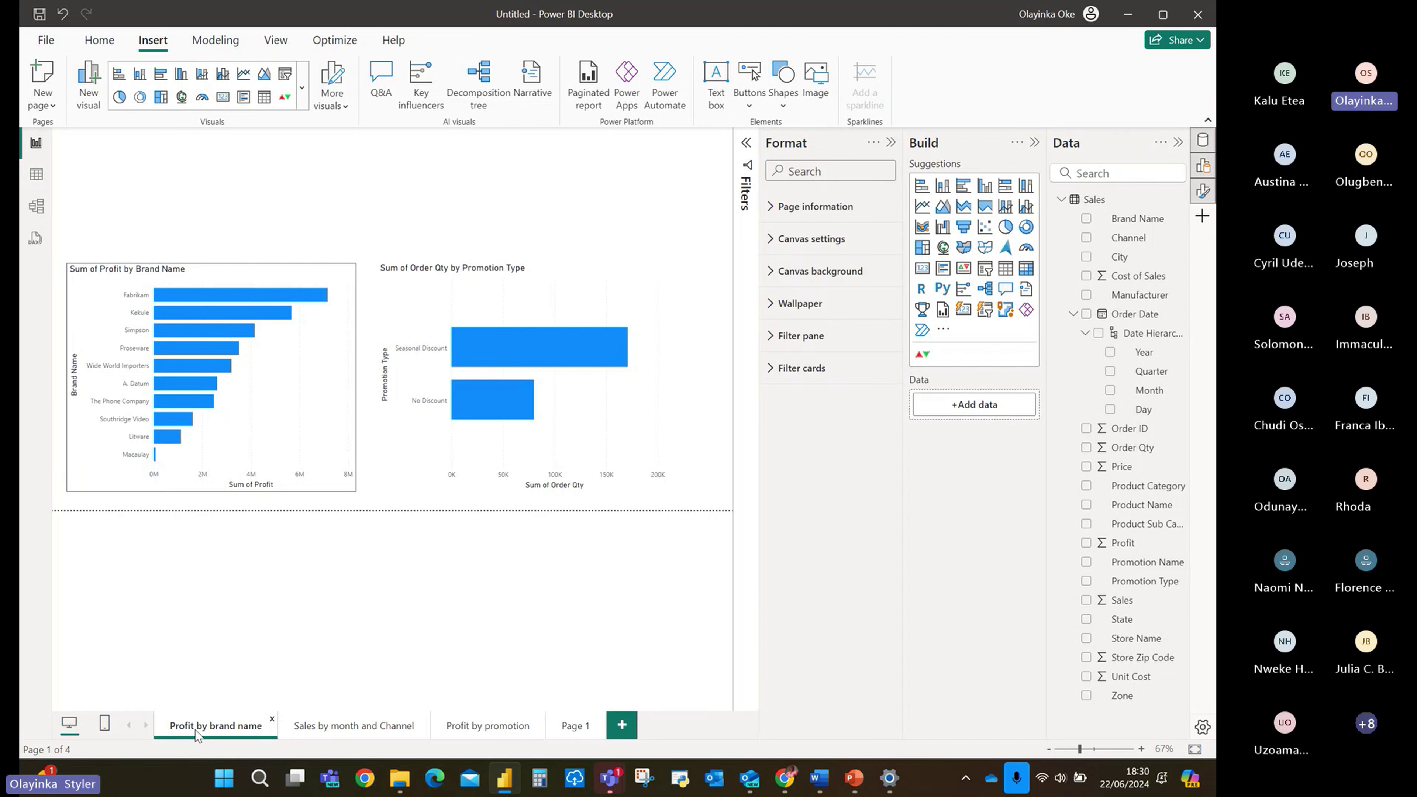
left_click(575, 729)
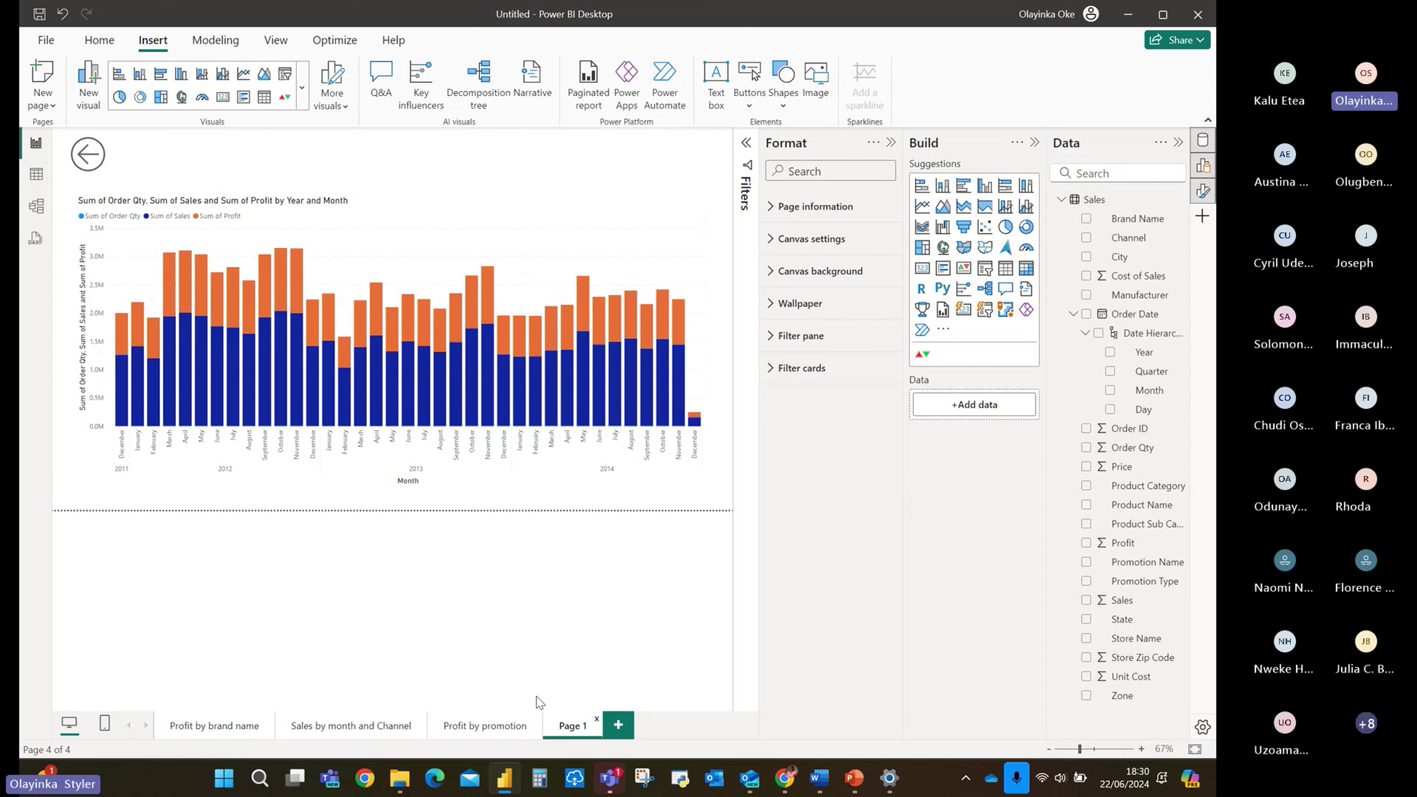
left_click(200, 728)
left_click(576, 726)
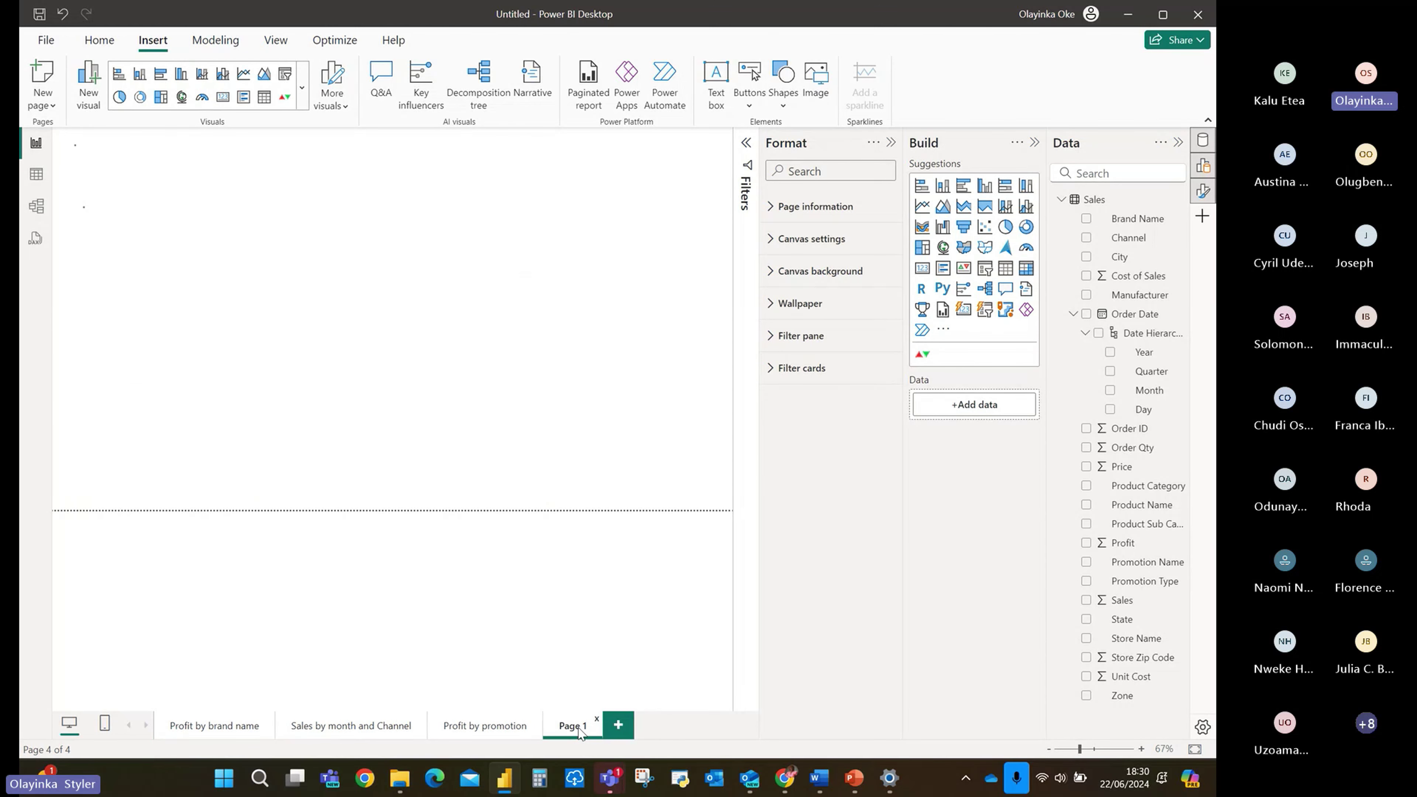
left_click(112, 153)
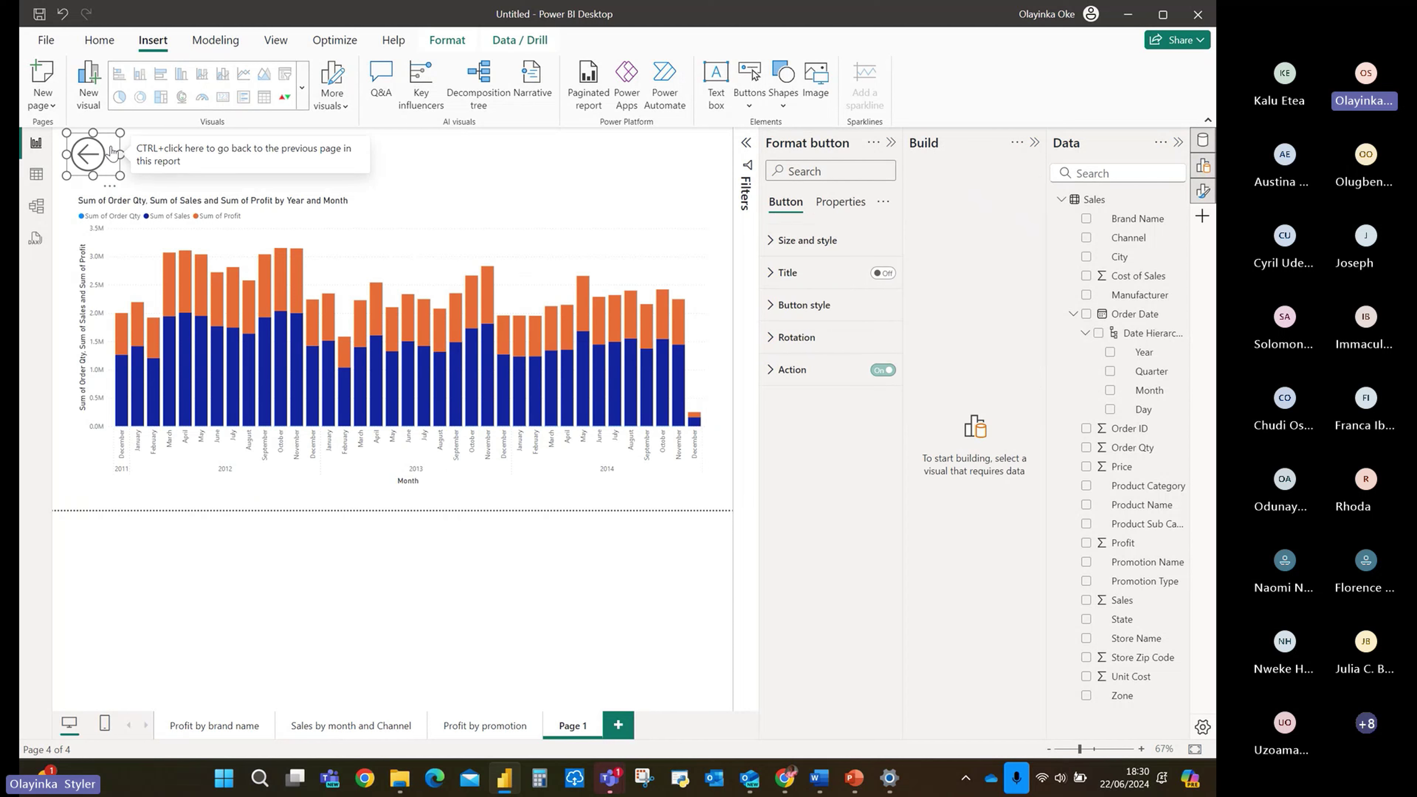
left_click(773, 377)
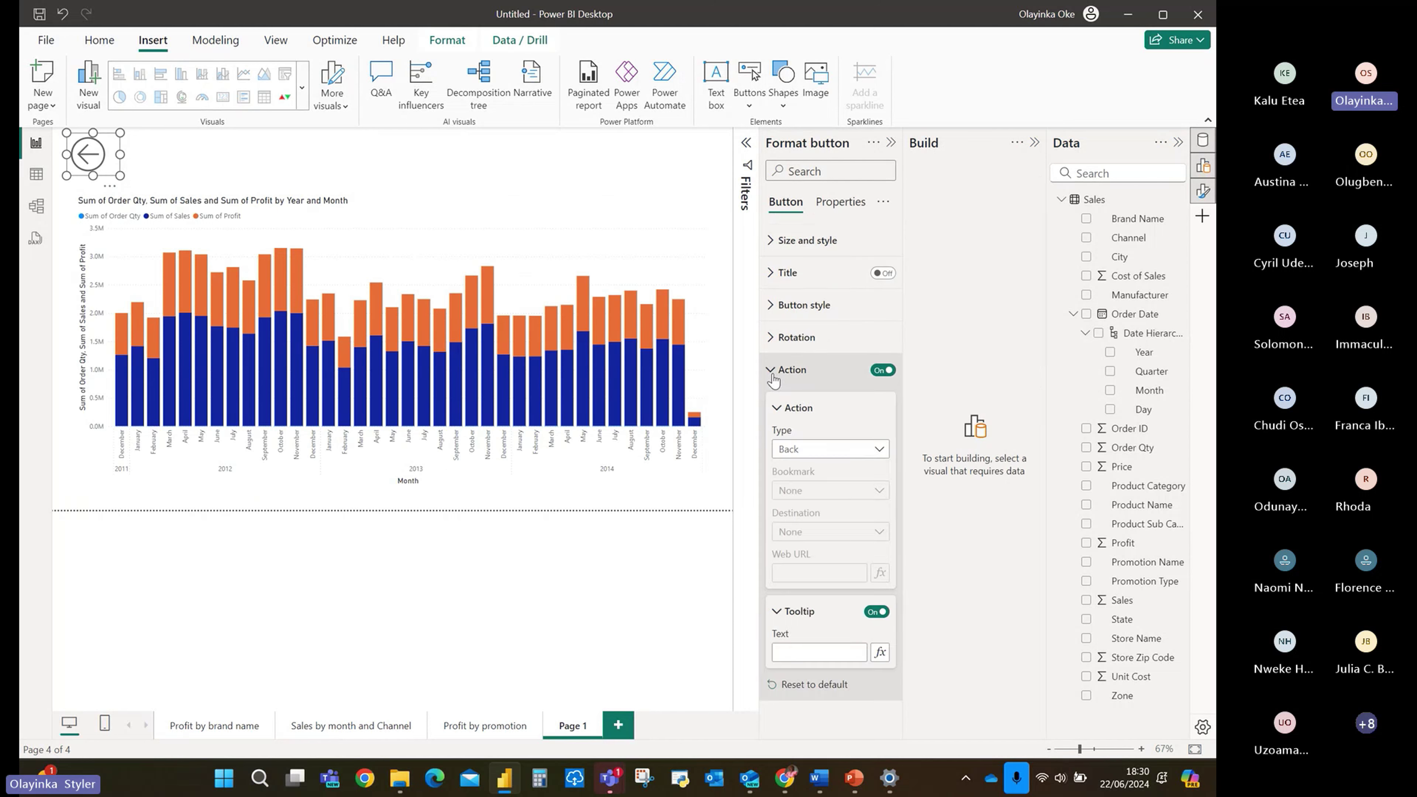
left_click(879, 453)
left_click(821, 472)
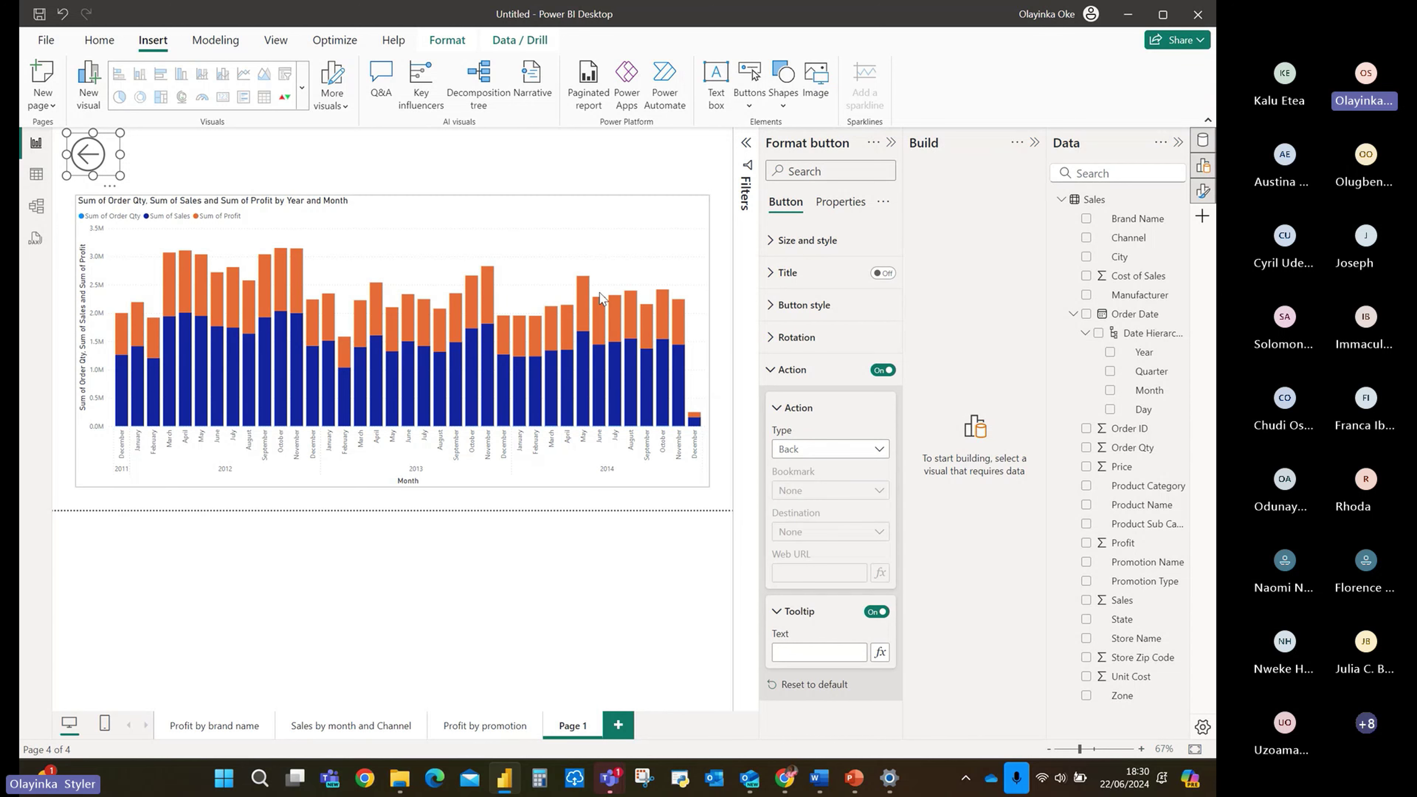
Go through the report pages, opening Page 1 from Sales by month and Channel, and test its Back button to return there.
left_click(486, 725)
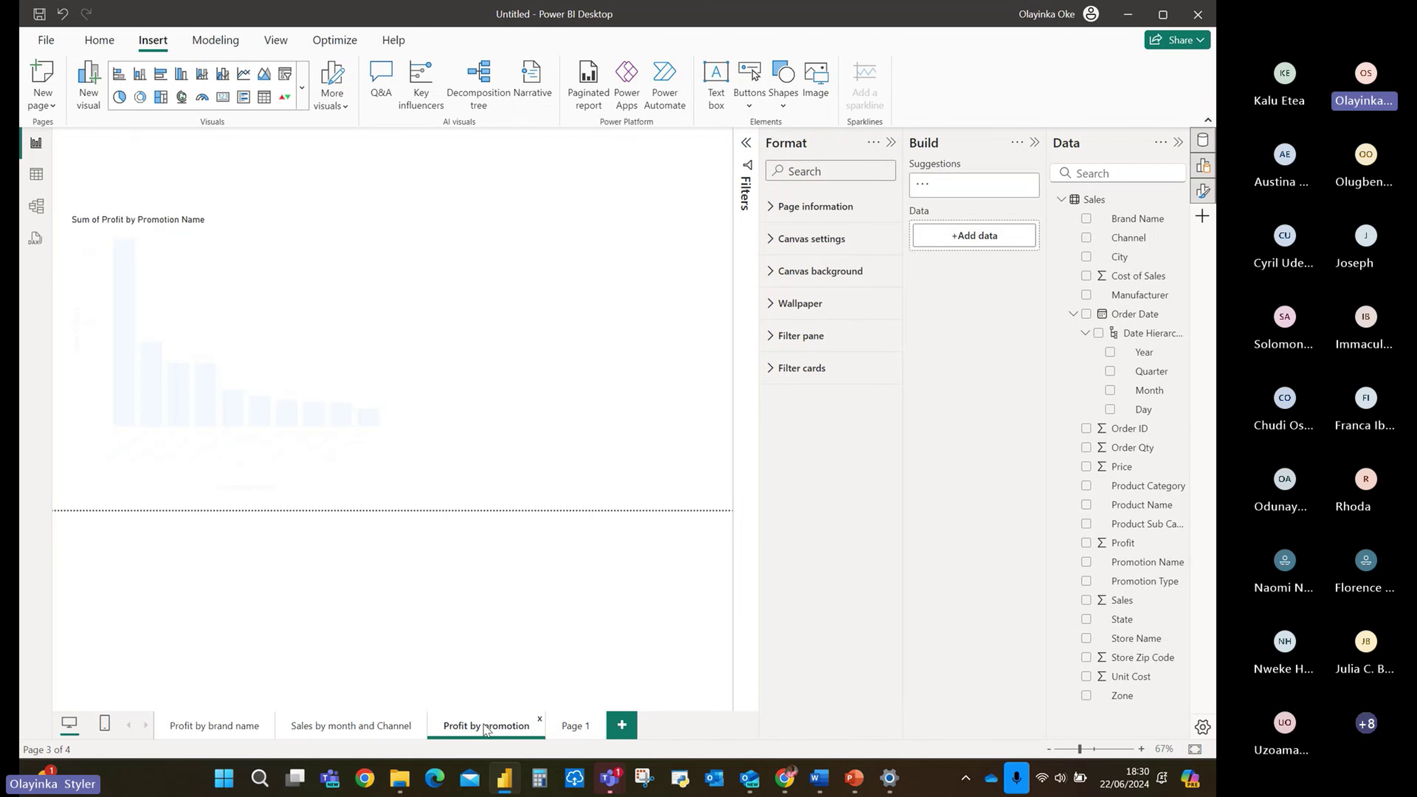
left_click(576, 727)
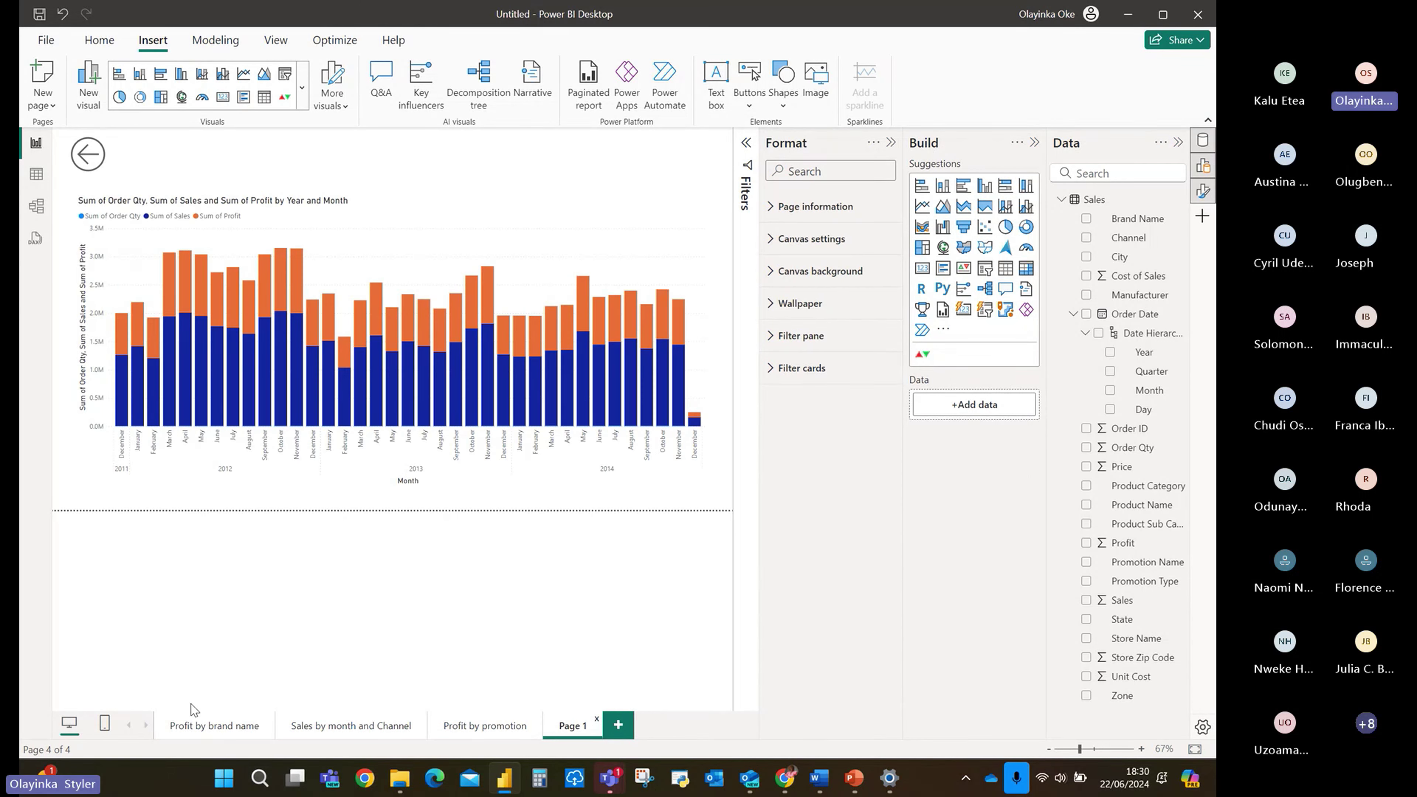
left_click(205, 727)
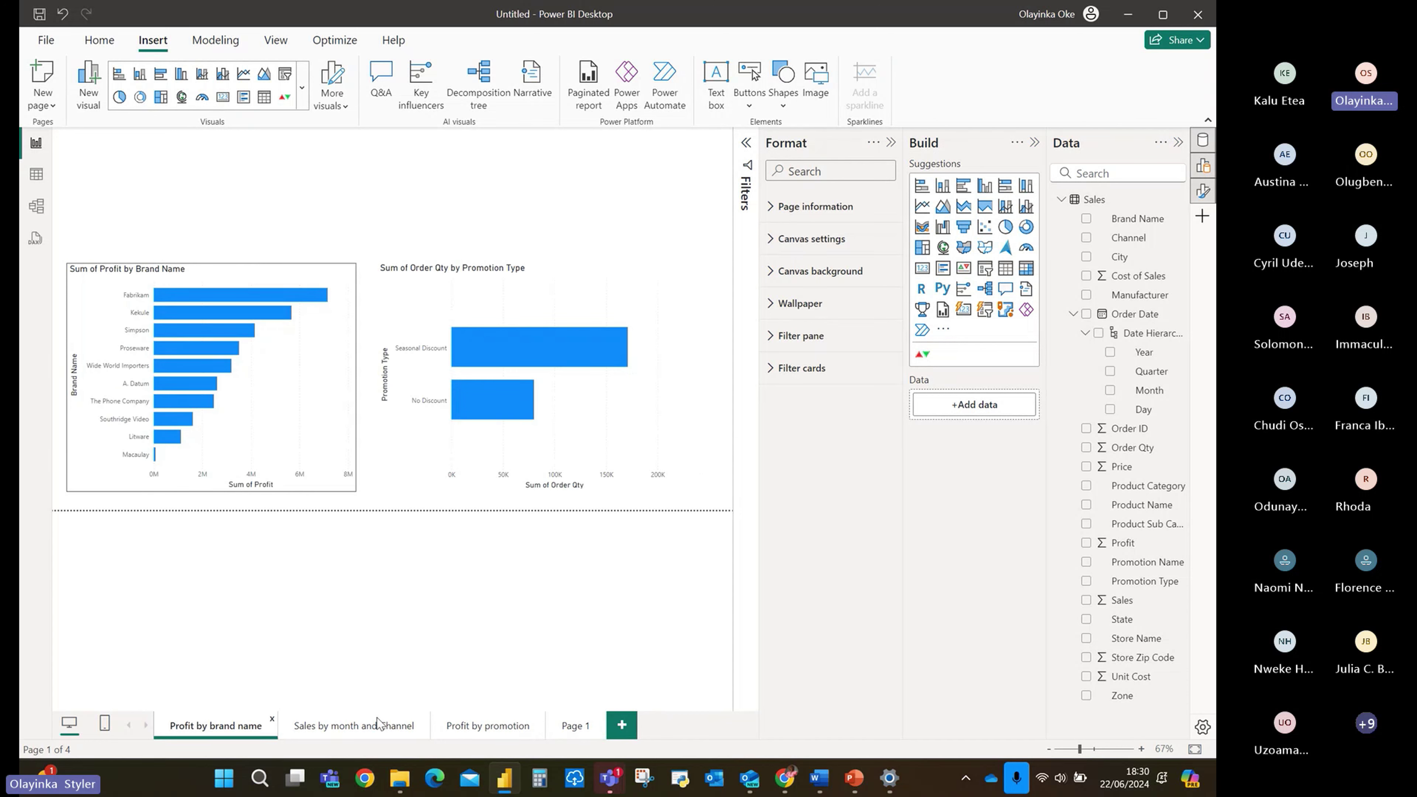
left_click(321, 733)
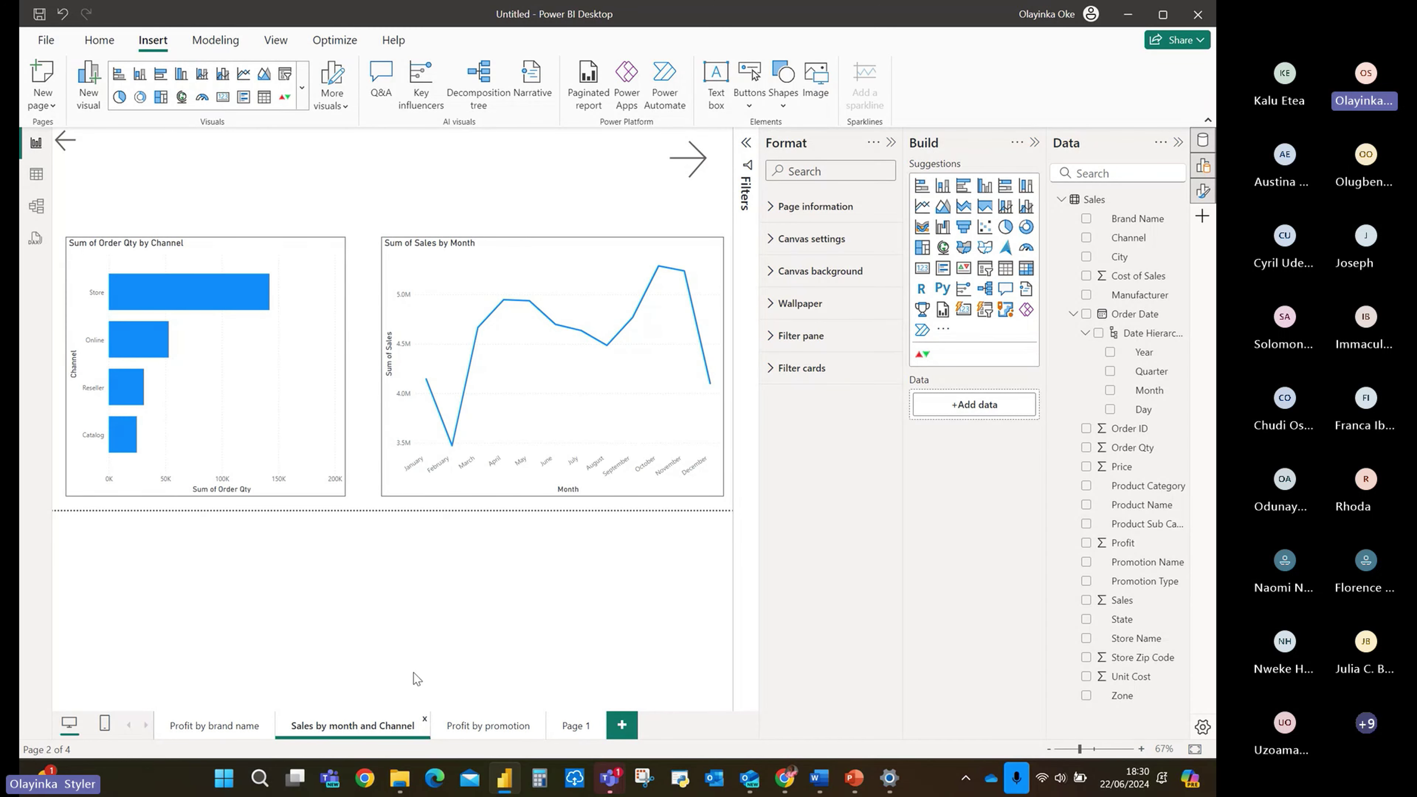
left_click(573, 732)
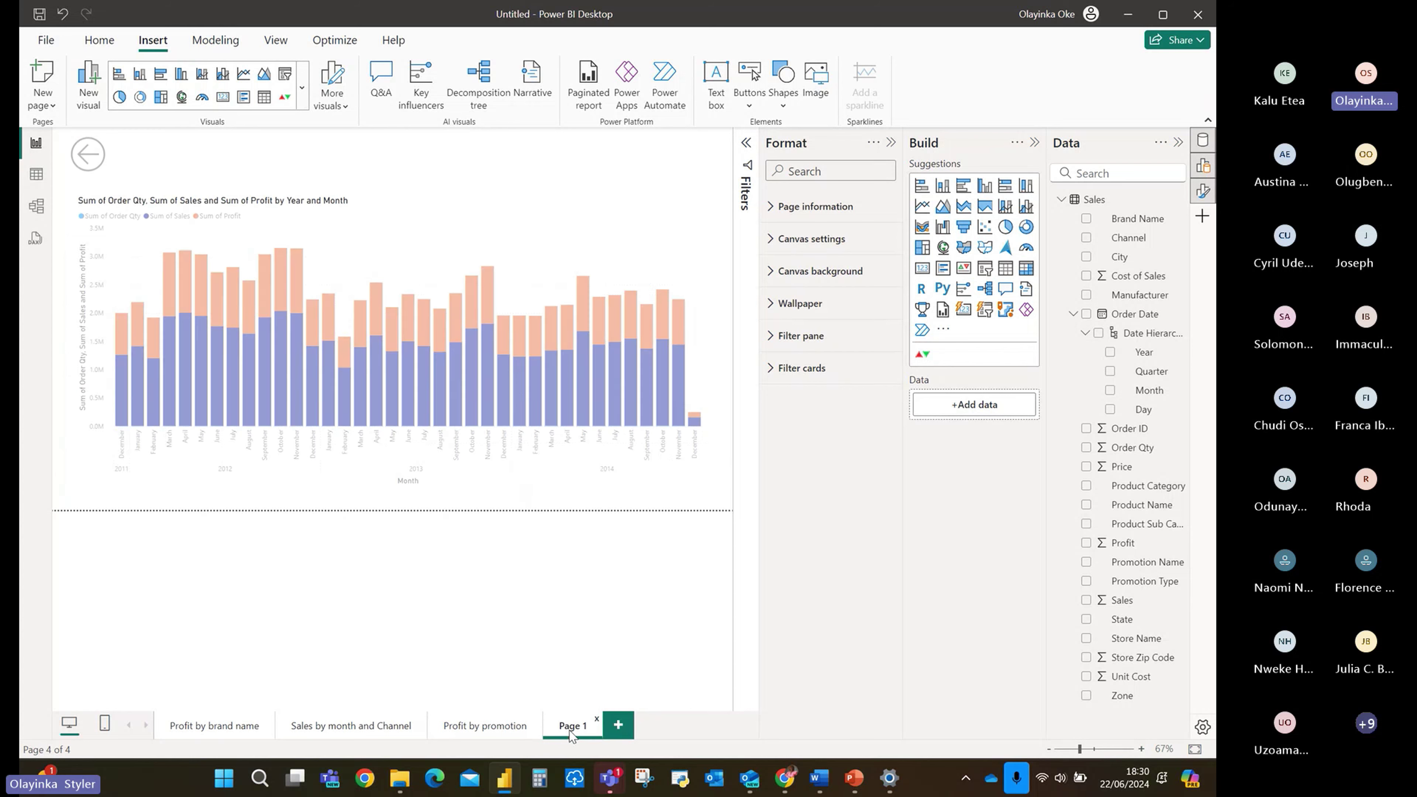
left_click(84, 158, "ctrl")
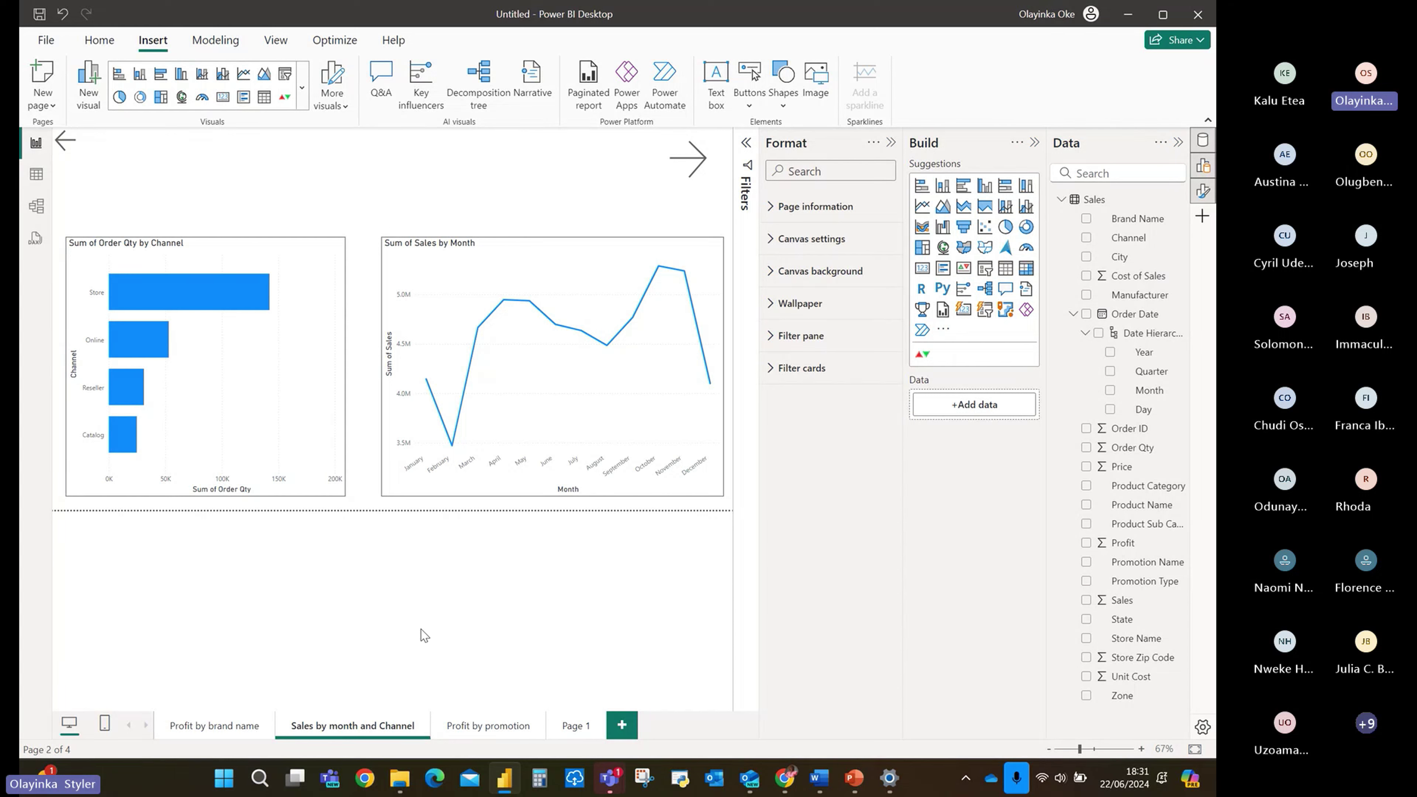
Open Page 1 from the Profit by brand name page and test its Back button to return there.
left_click(578, 727)
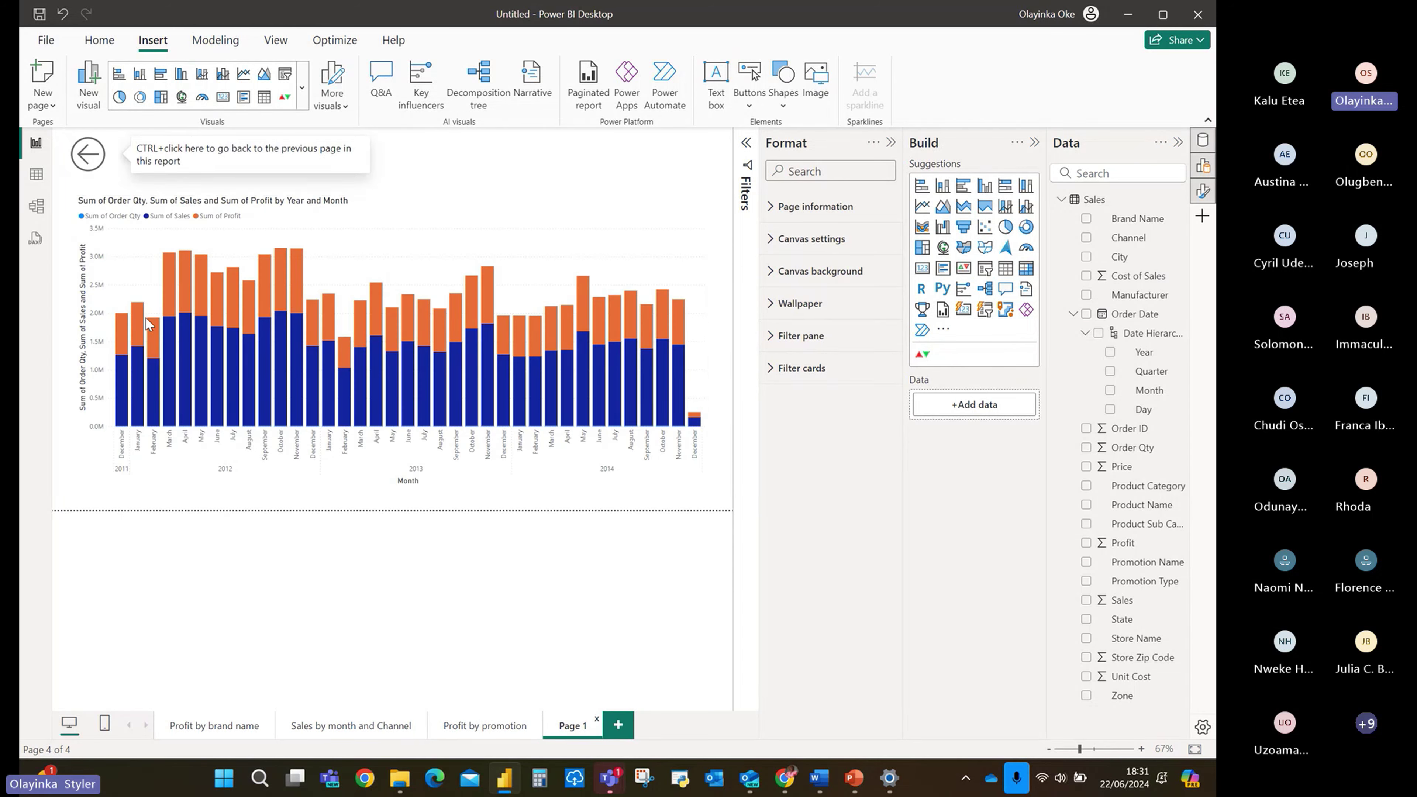
left_click(182, 736)
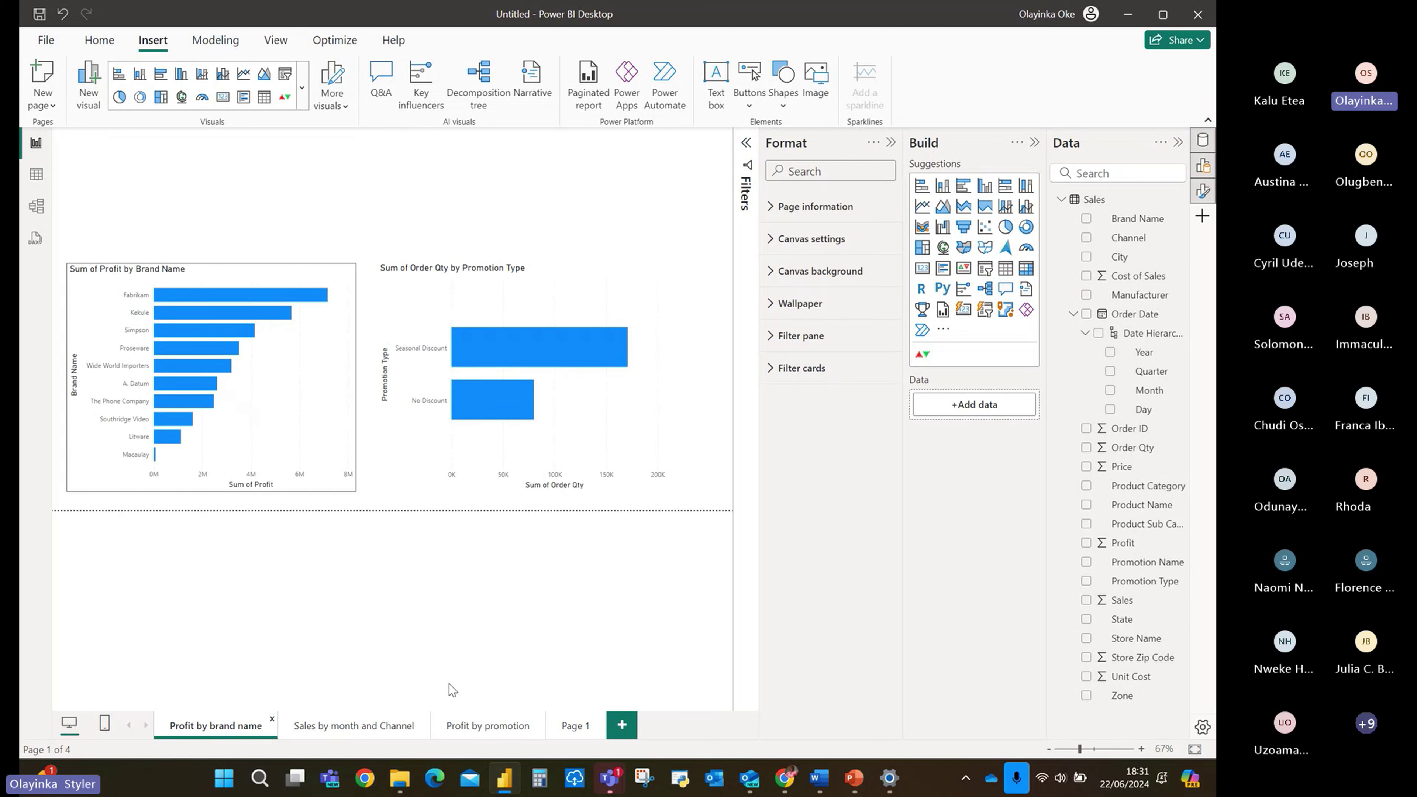
left_click(579, 727)
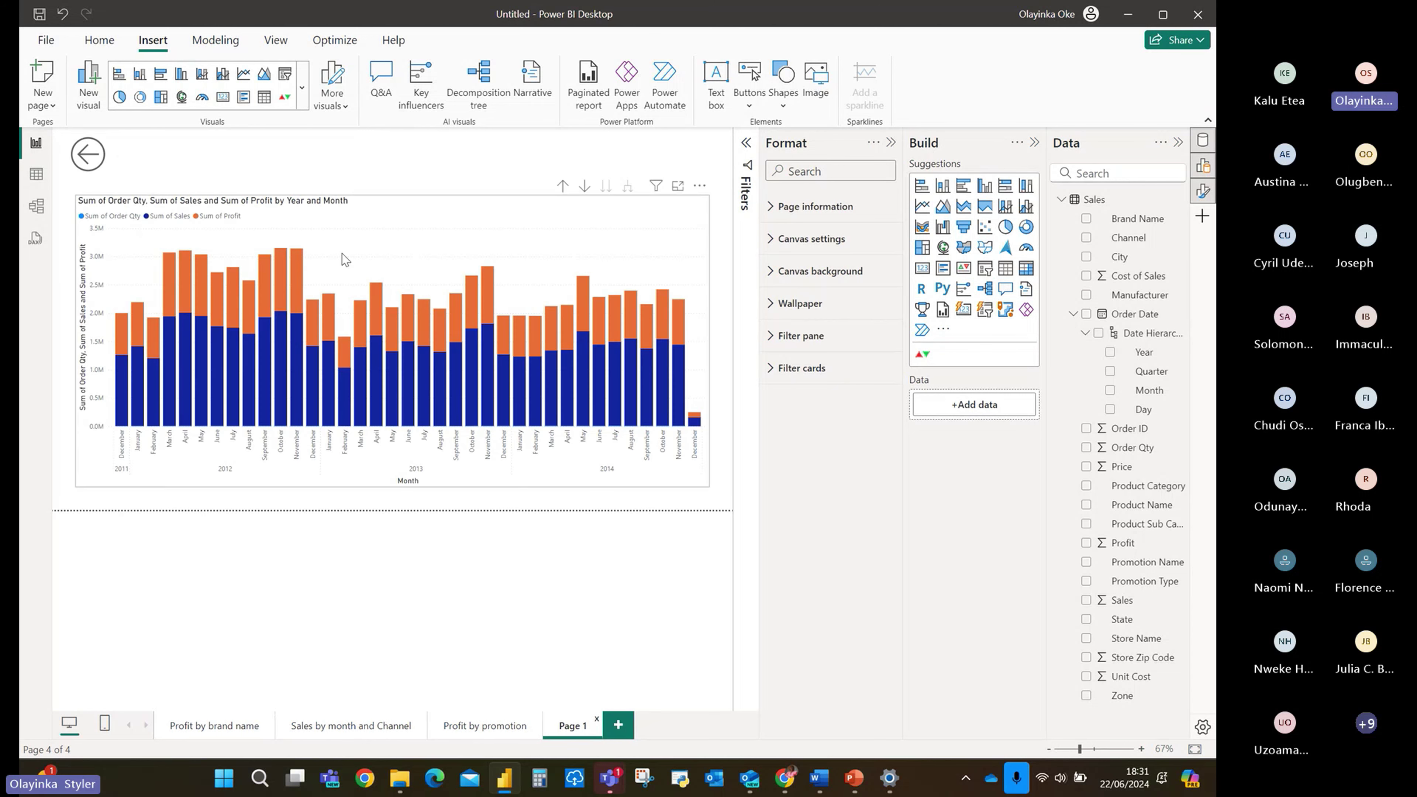
left_click(97, 158, "ctrl")
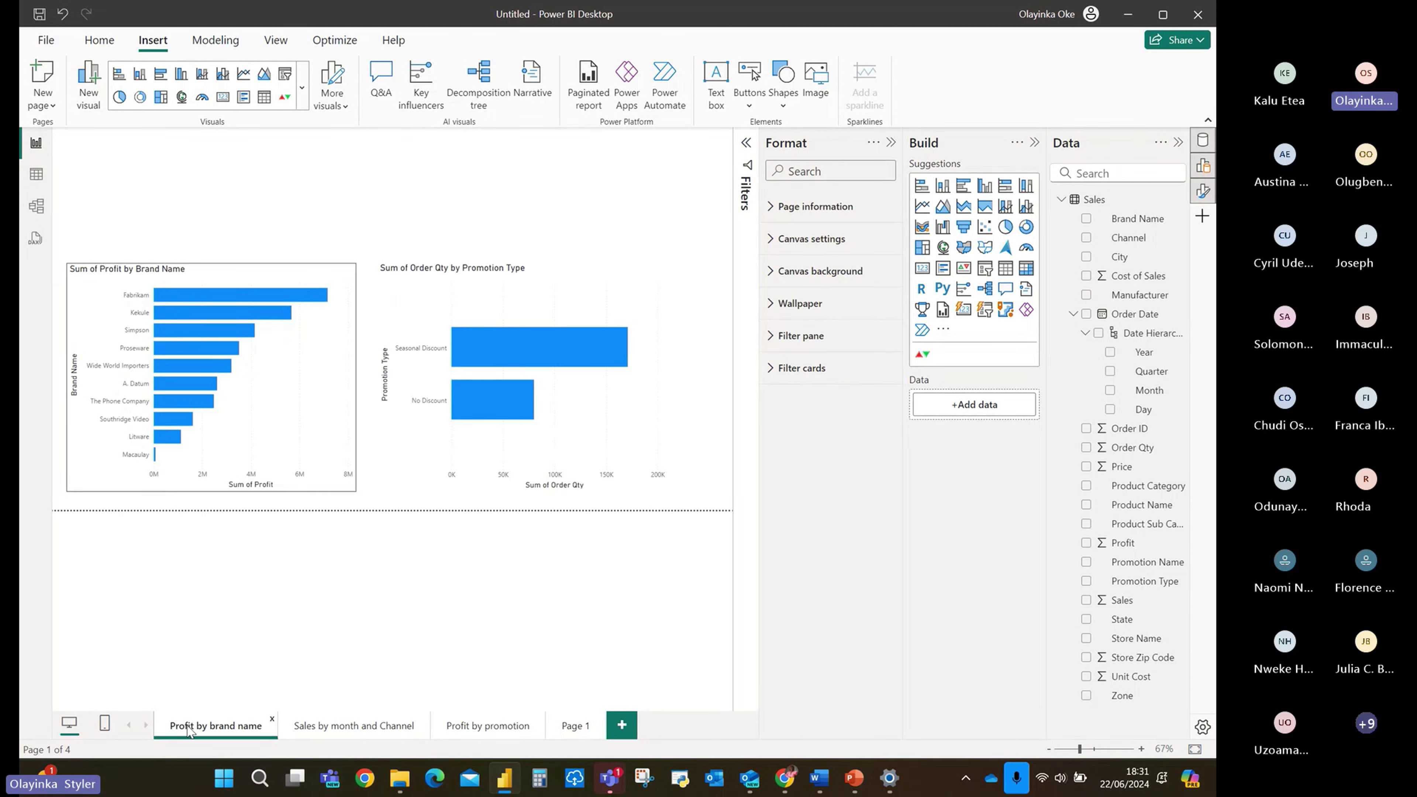
Test Page 1's Back button after opening the page from Sales by month and Channel and from Profit by promotion.
left_click(347, 726)
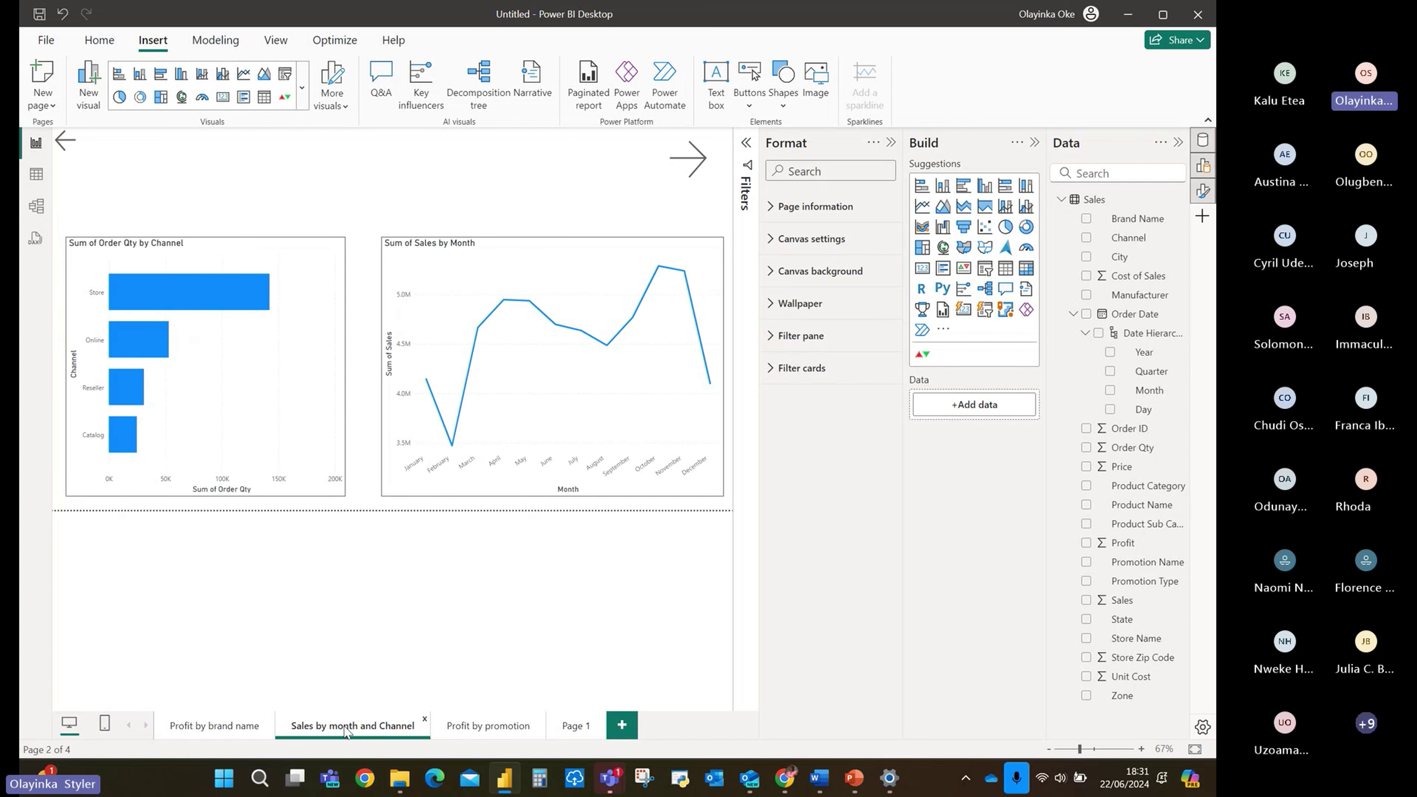
left_click(578, 726)
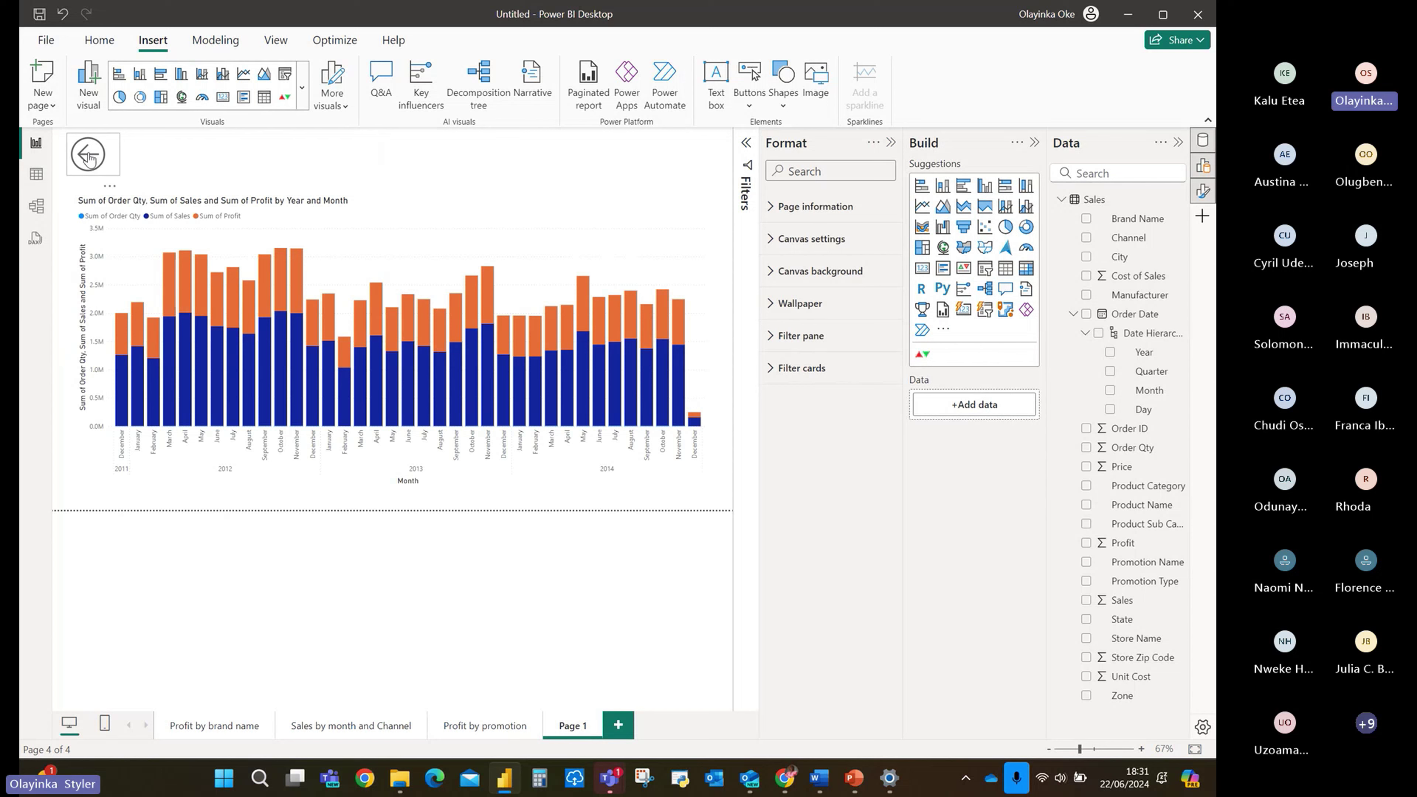
left_click(89, 160, "ctrl")
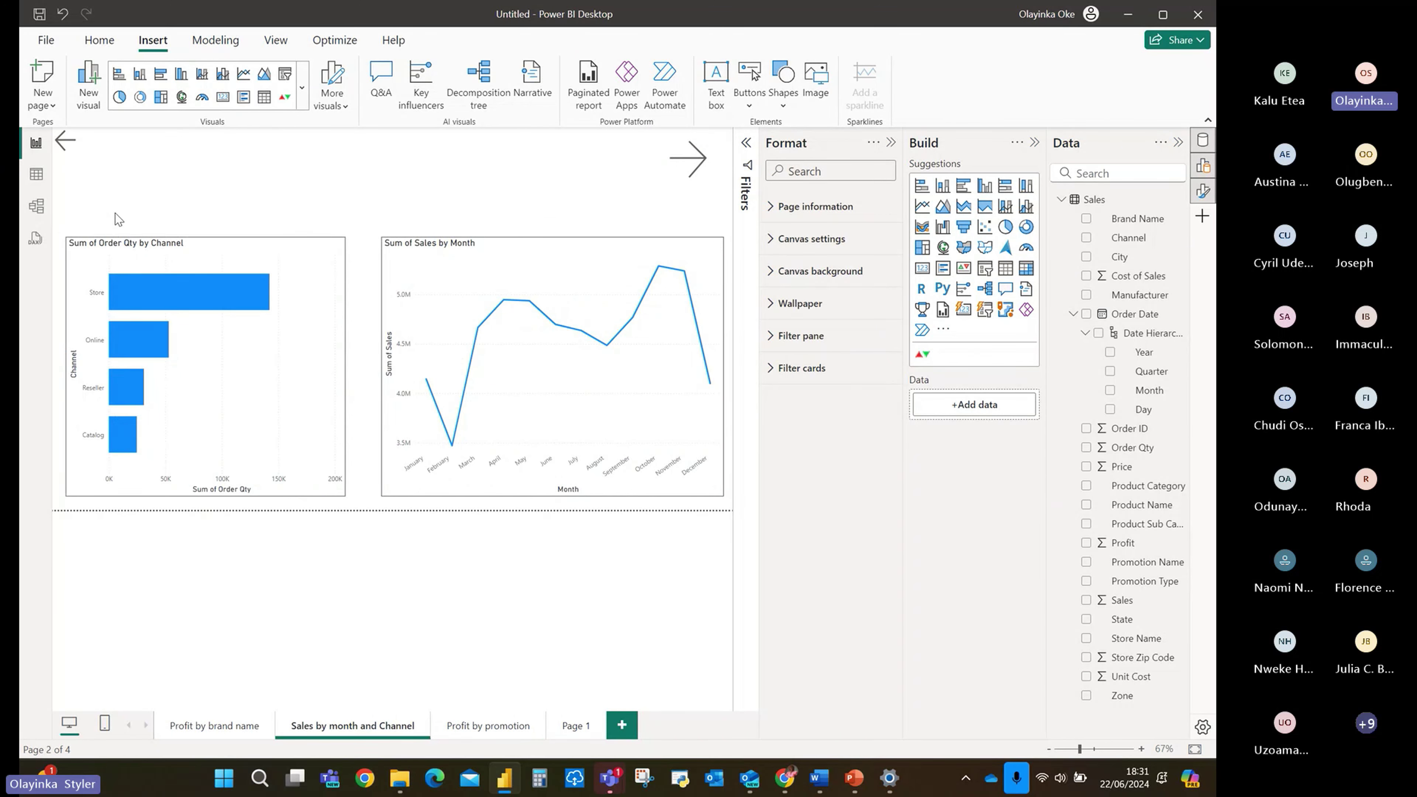
left_click(488, 726)
left_click(576, 726)
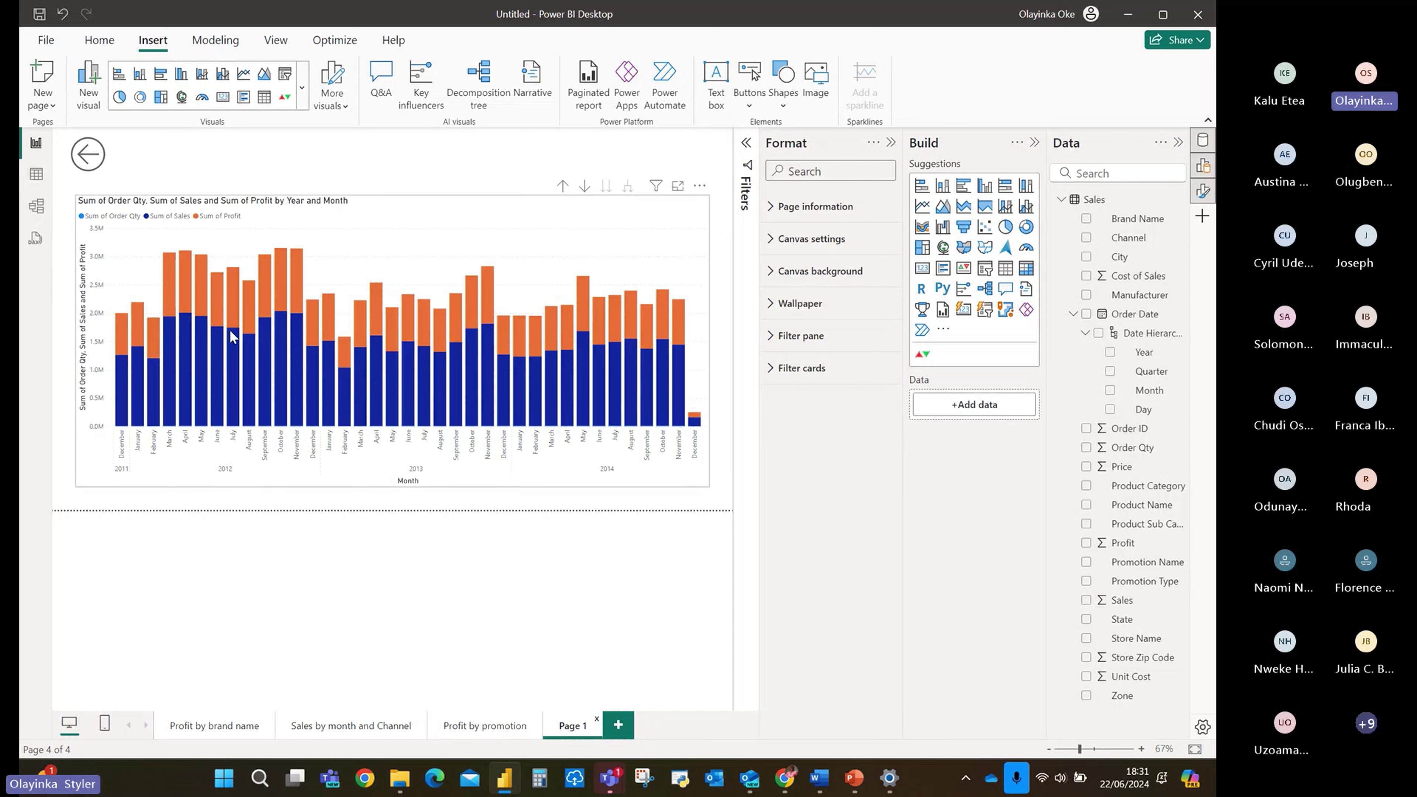
left_click(89, 160, "ctrl")
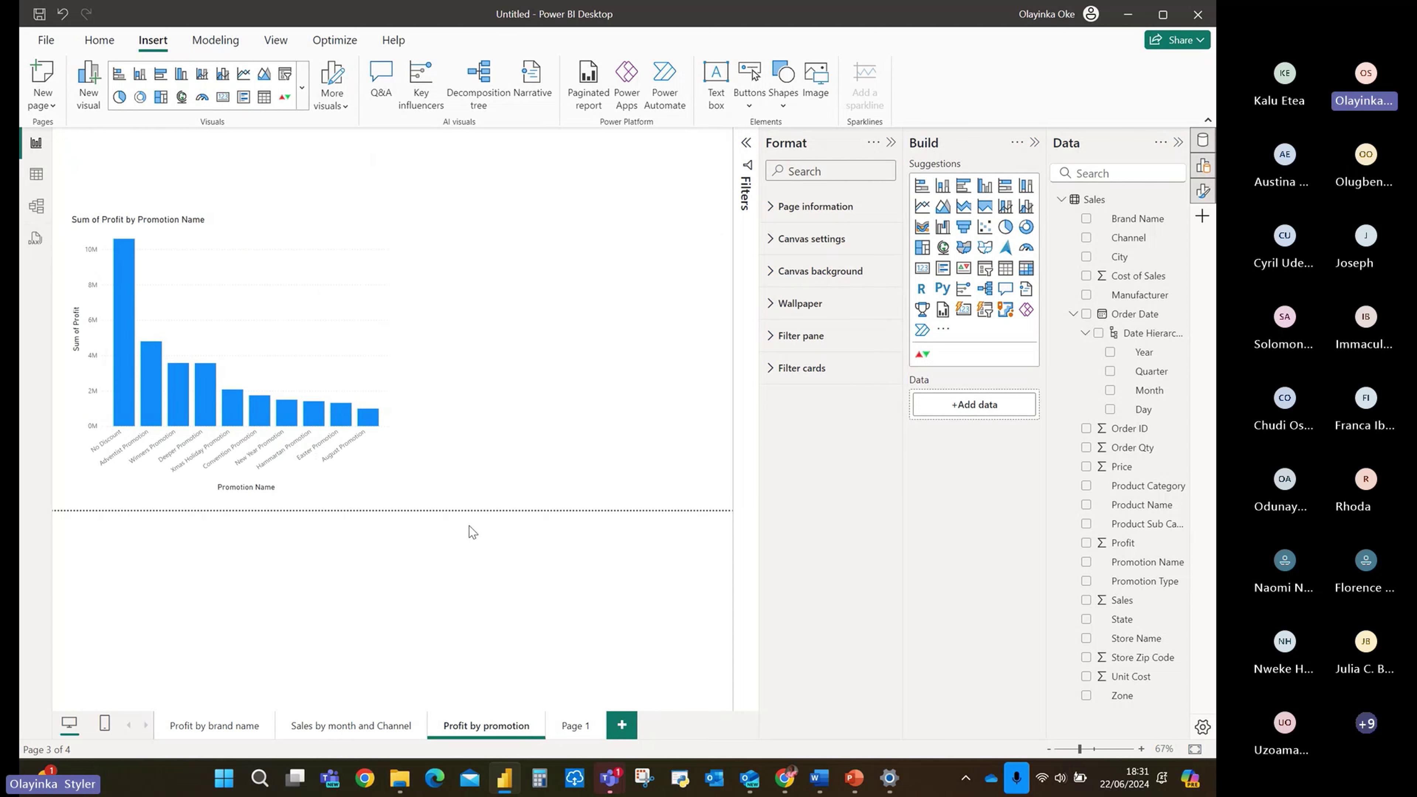
Copy the Back button from Page 1 onto the Sales by month and Channel page.
left_click(396, 736)
left_click(484, 729)
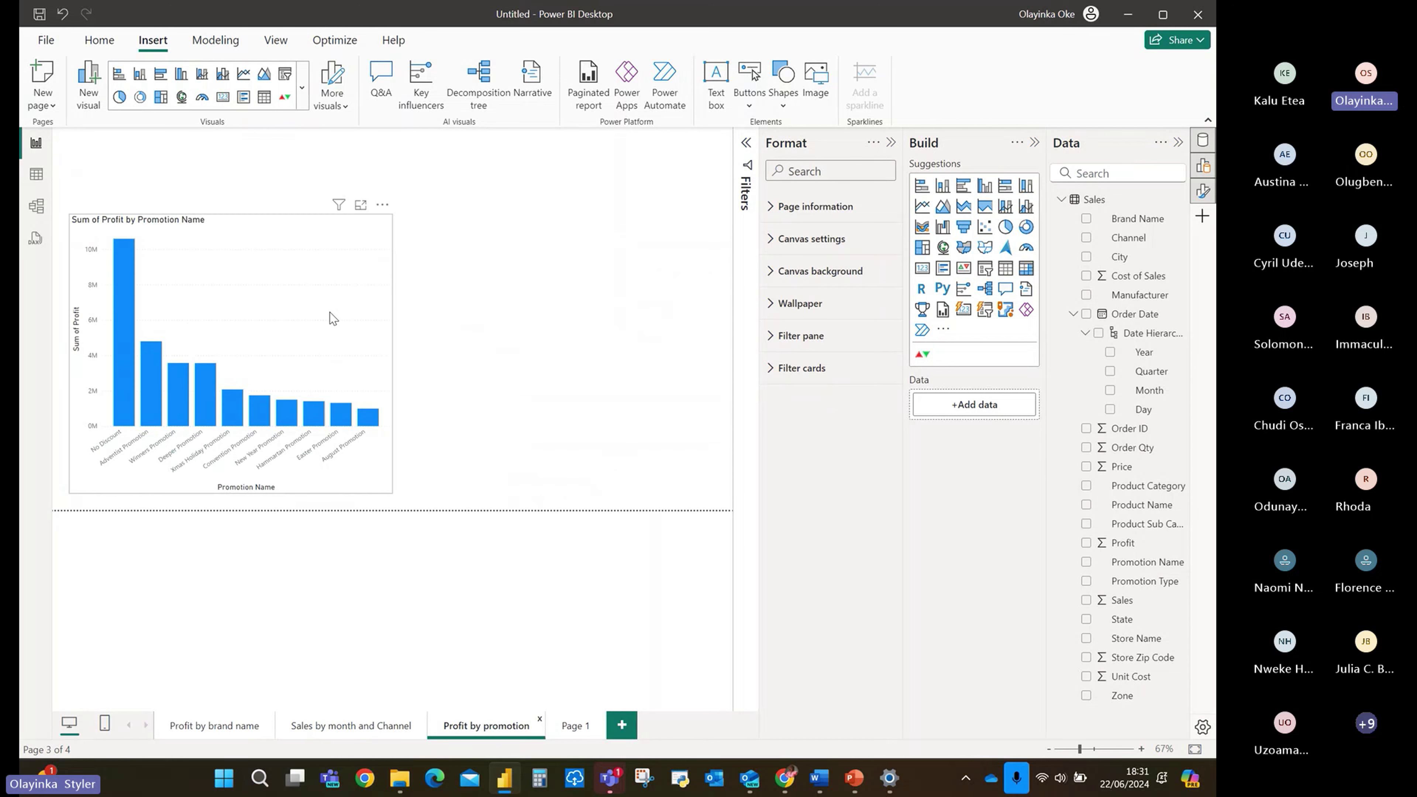
left_click(337, 726)
left_click(575, 722)
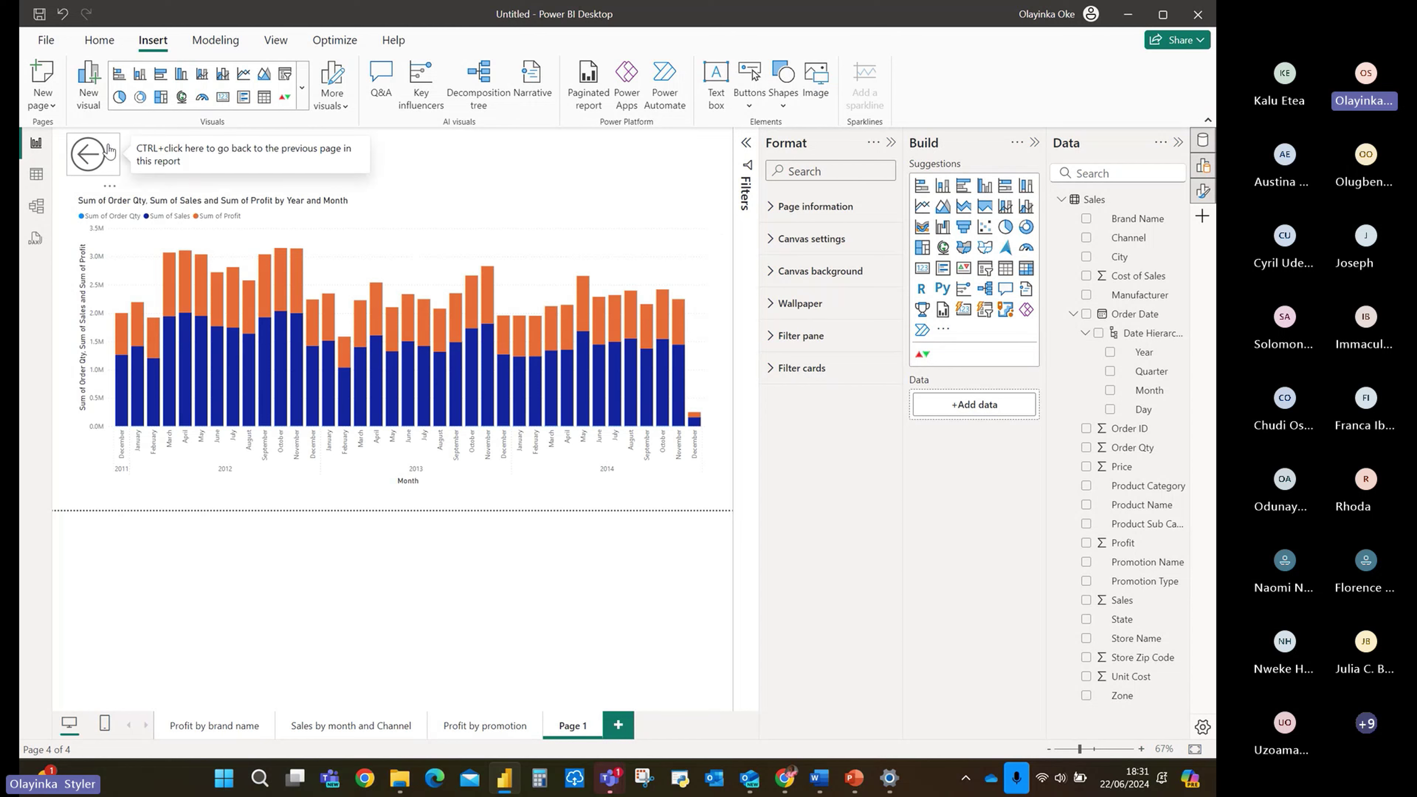
left_click(108, 150)
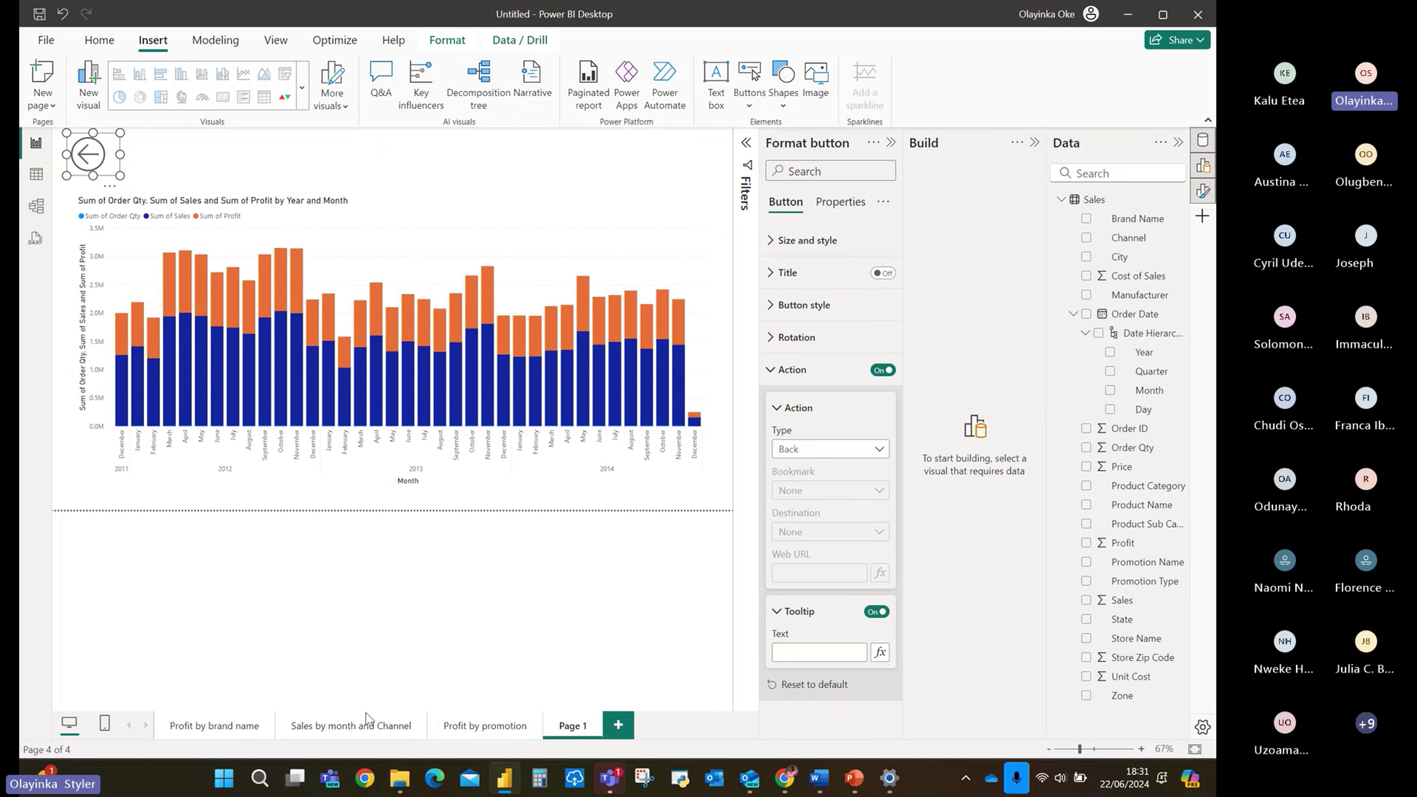
left_click(370, 726)
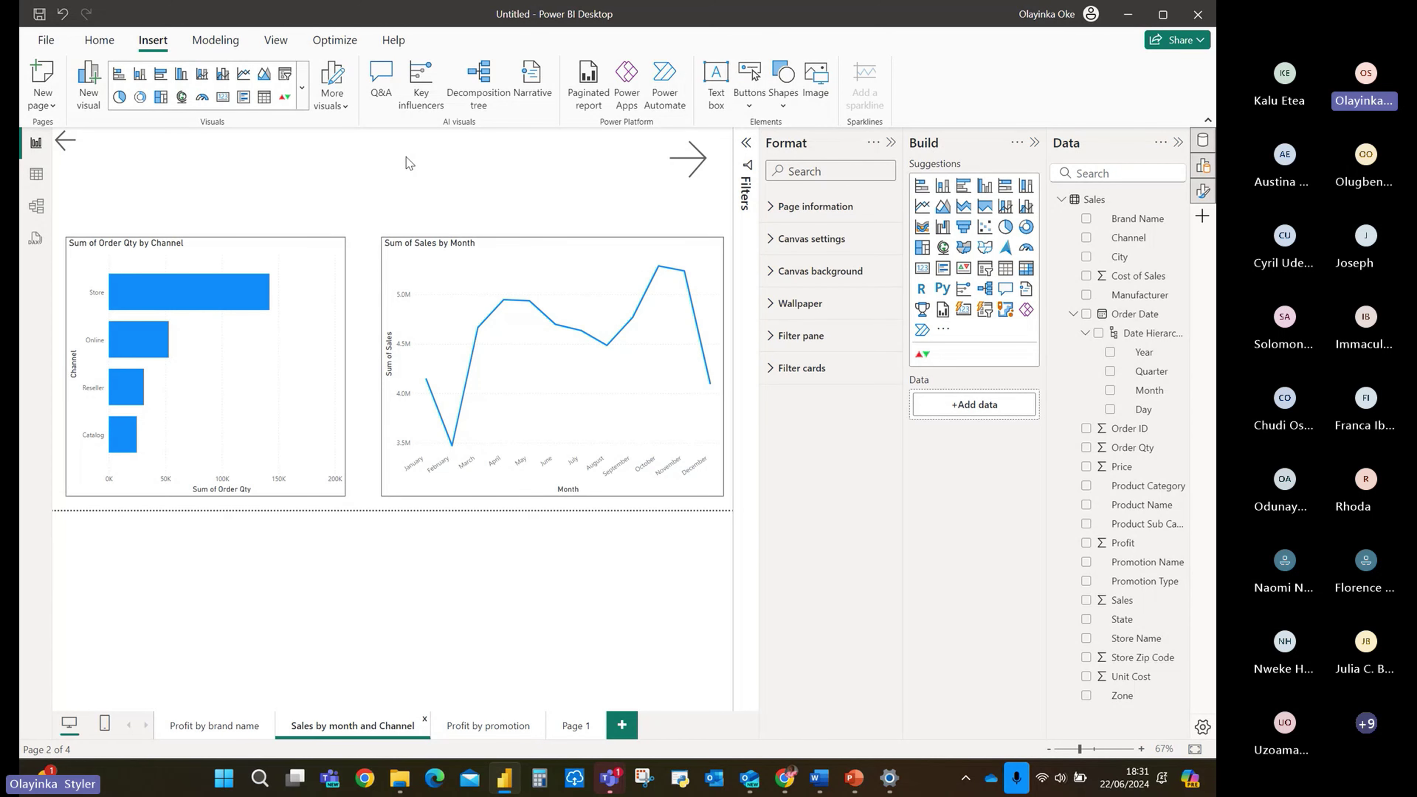
left_click(85, 150)
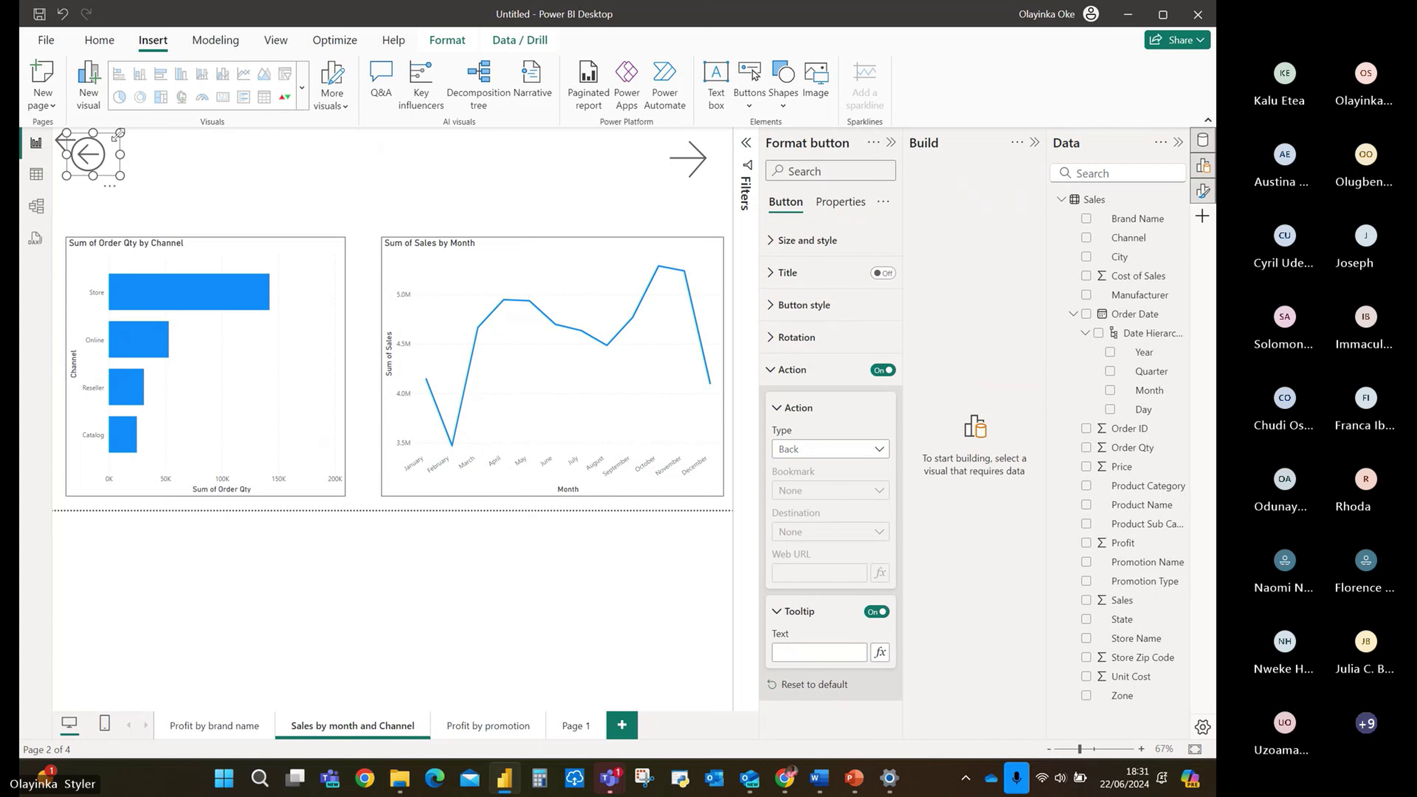
Undo the pasted Back button, paste it again, and move it above the gap between the two charts.
scroll(118, 135, "down", 2)
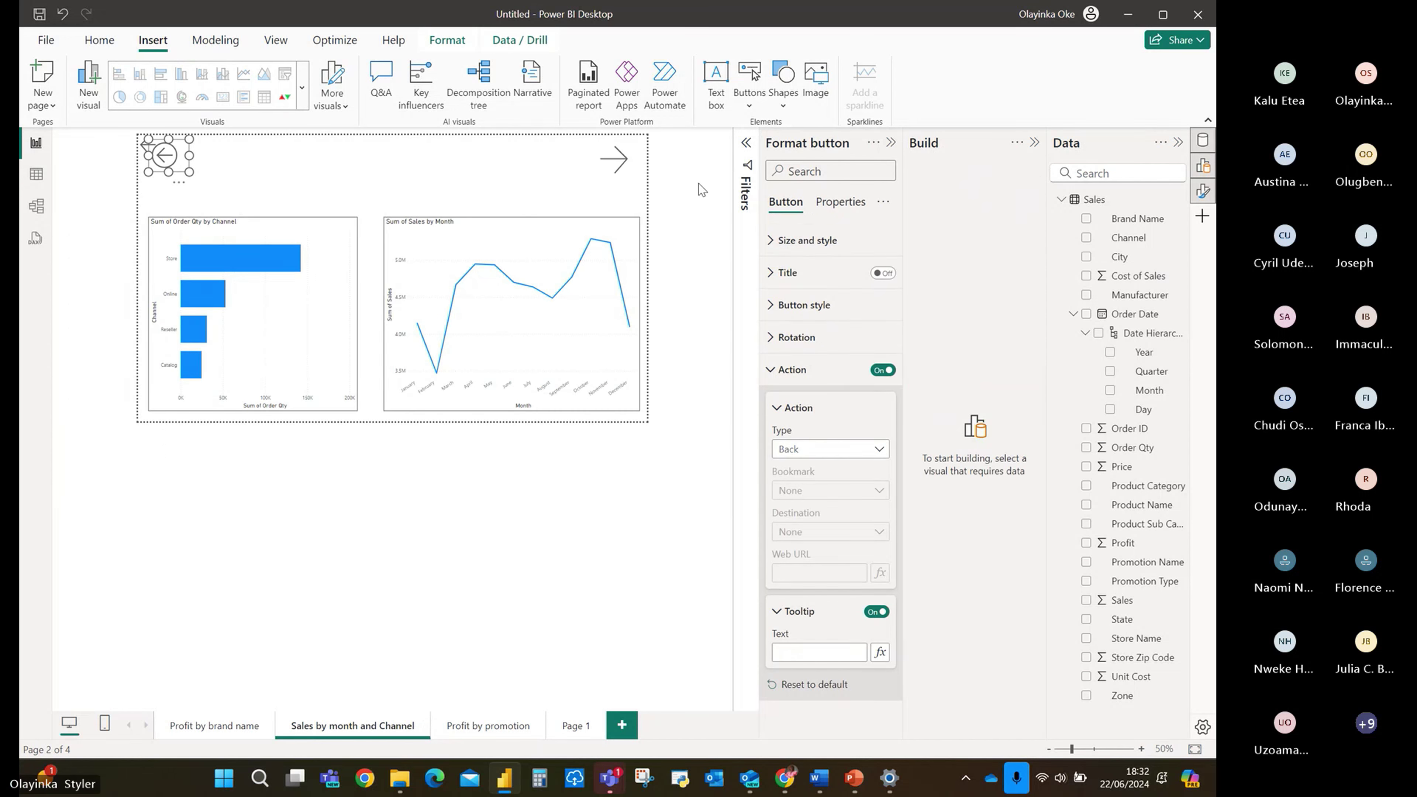
key("ctrl+z")
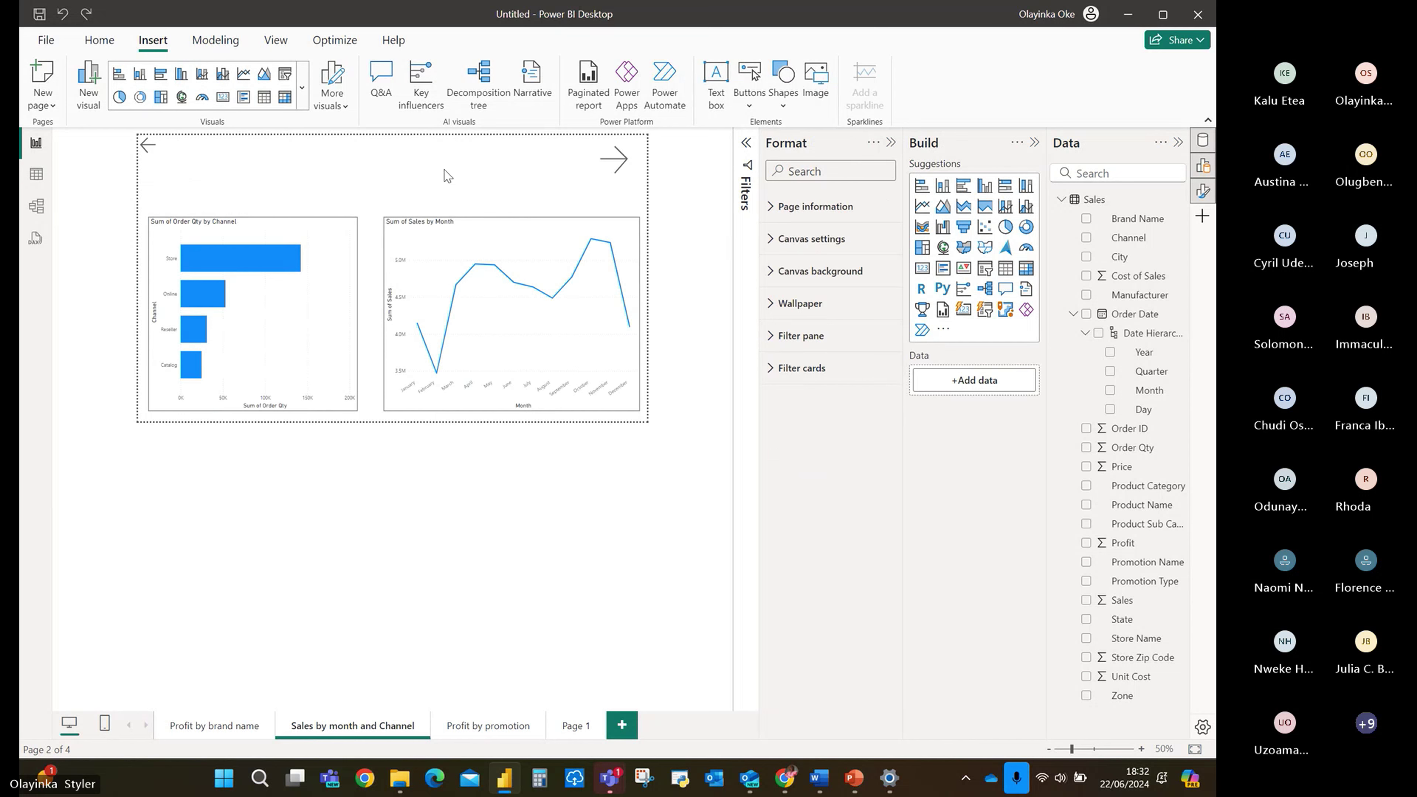
left_click(148, 145)
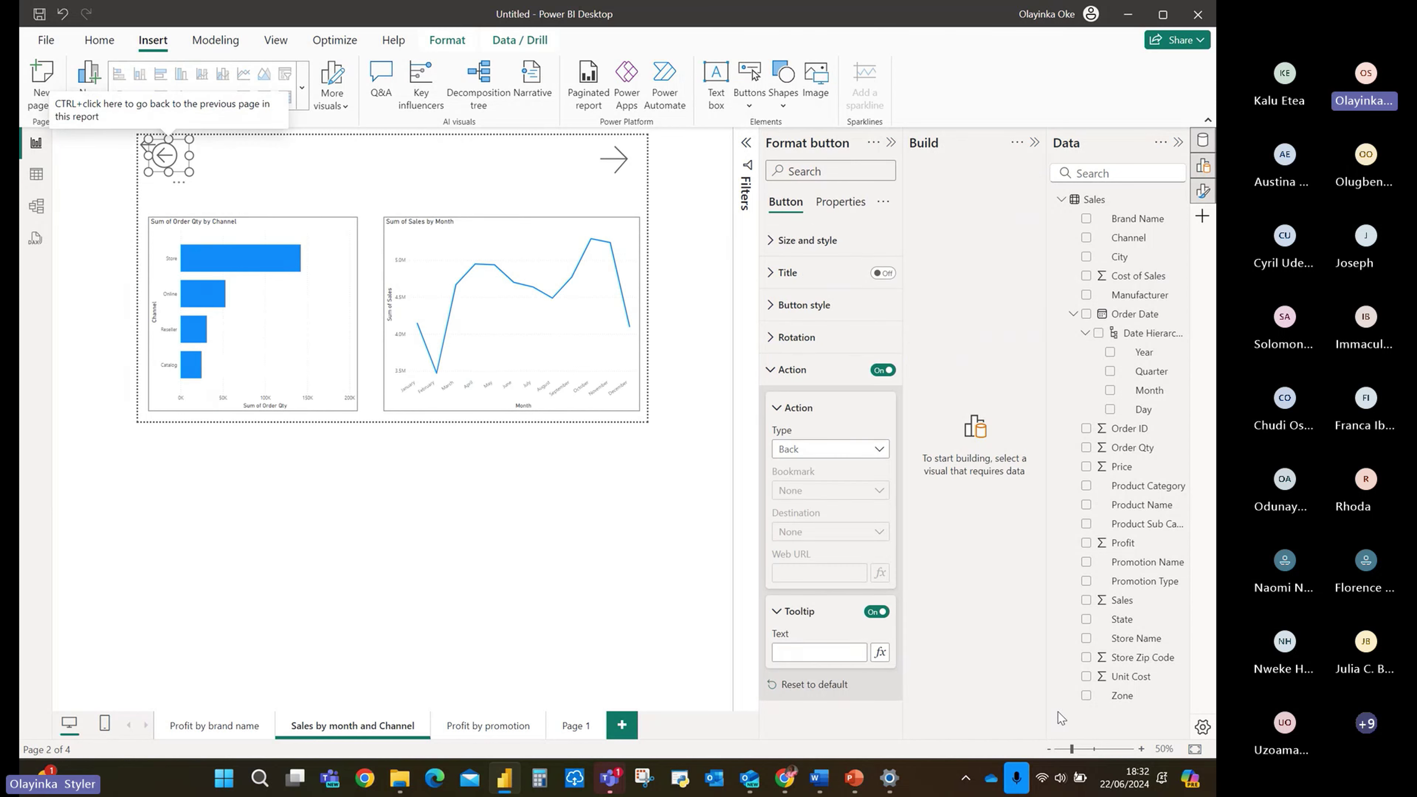
left_click(1088, 750)
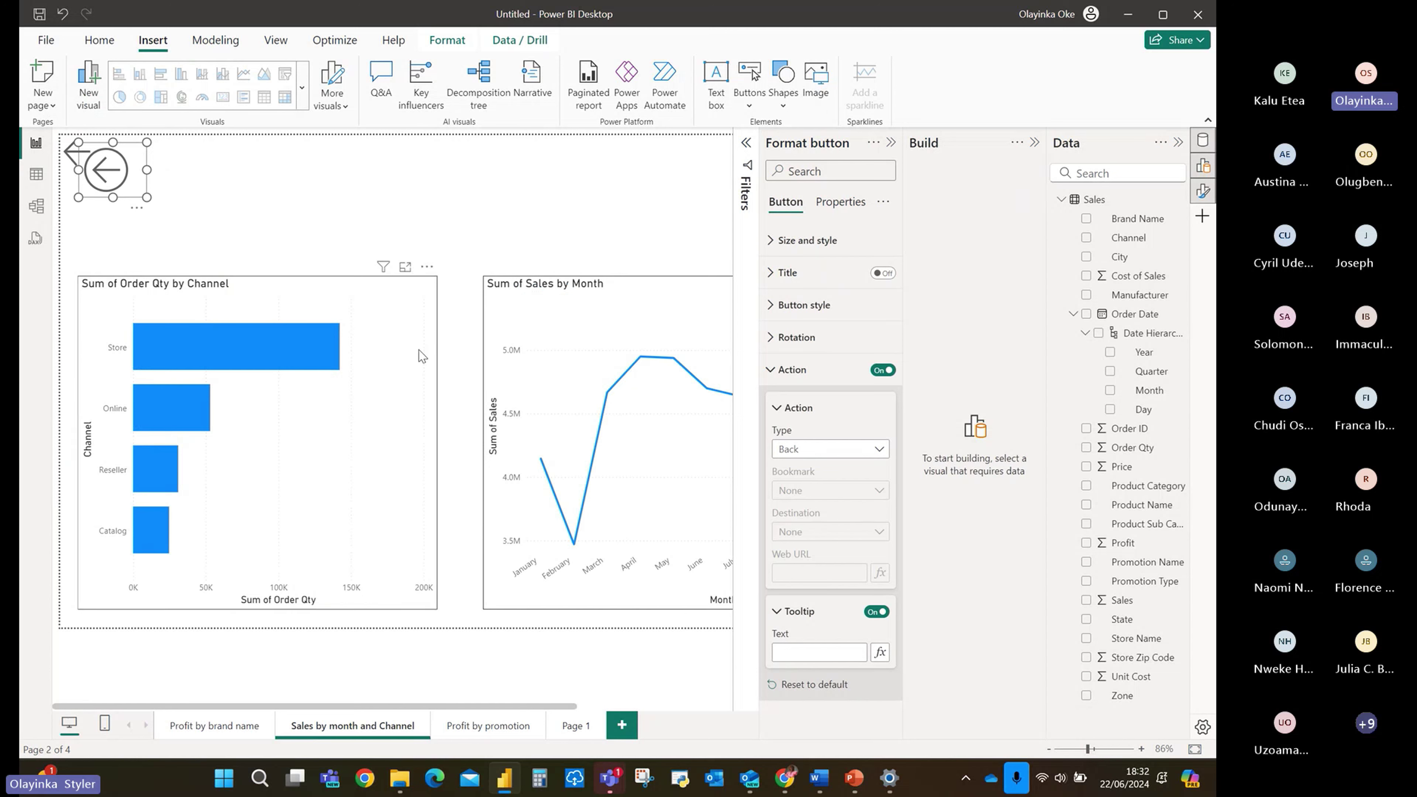
left_click(892, 144)
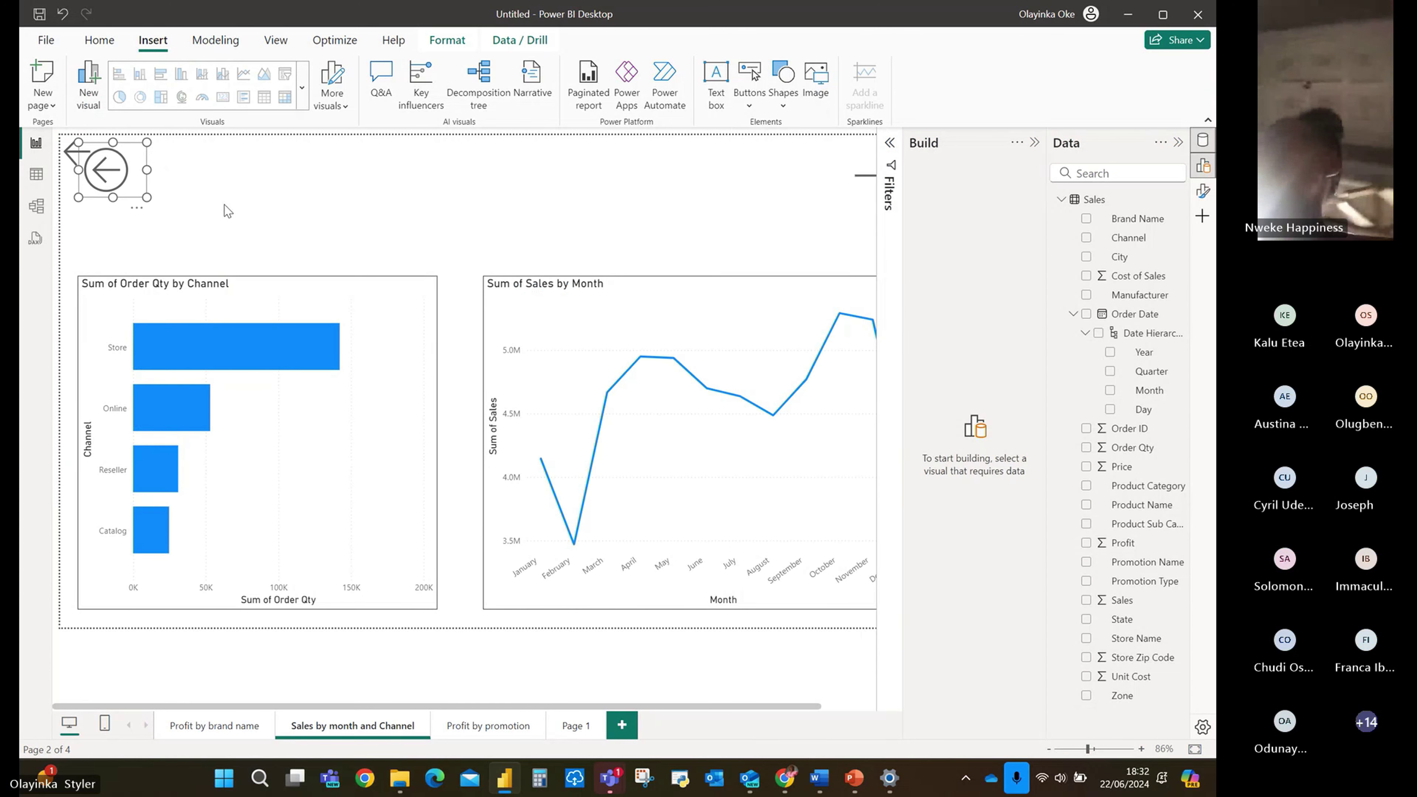
left_click_drag(136, 159, 489, 158)
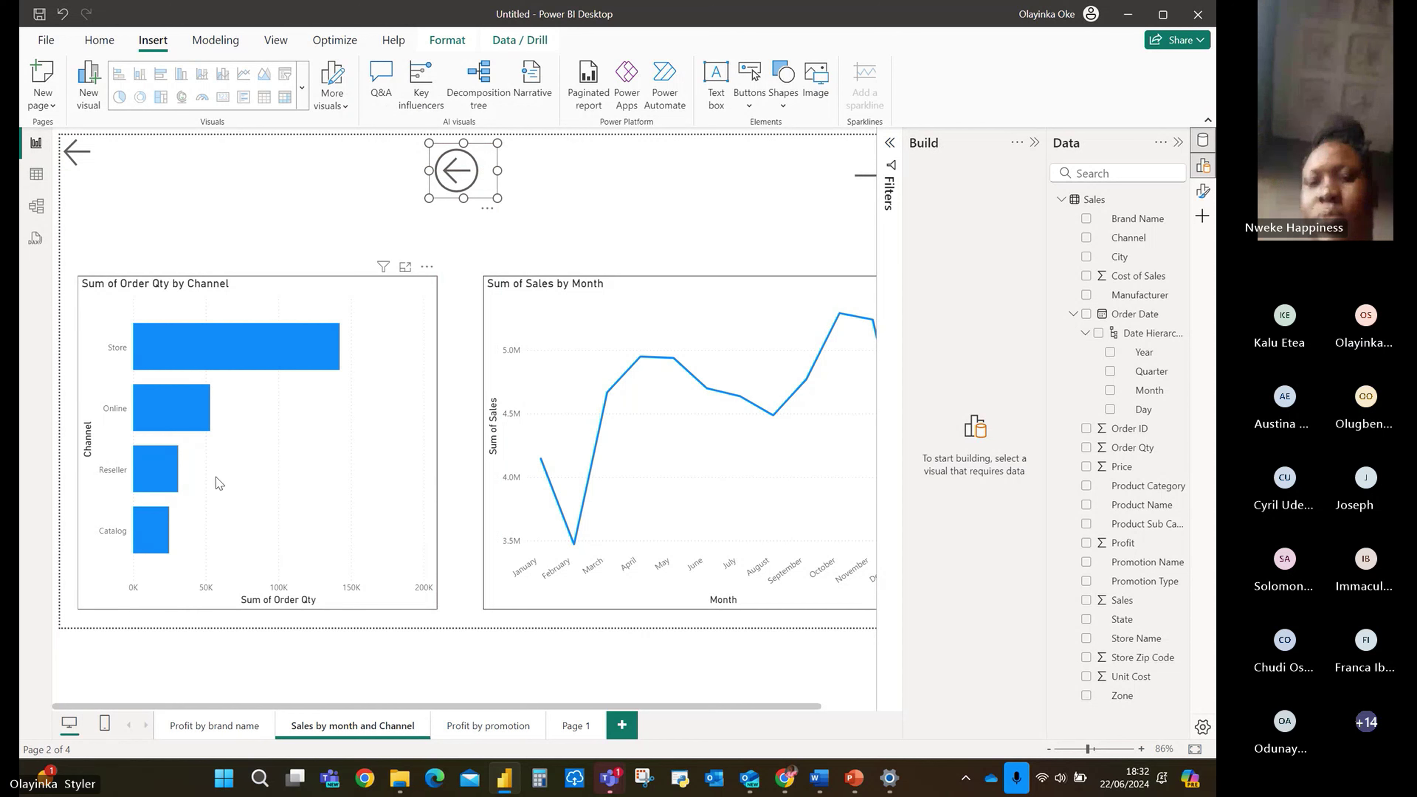
Test the Back buttons between Page 1 and Sales by month and Channel, and compare them with that page's left arrow button.
left_click(575, 725)
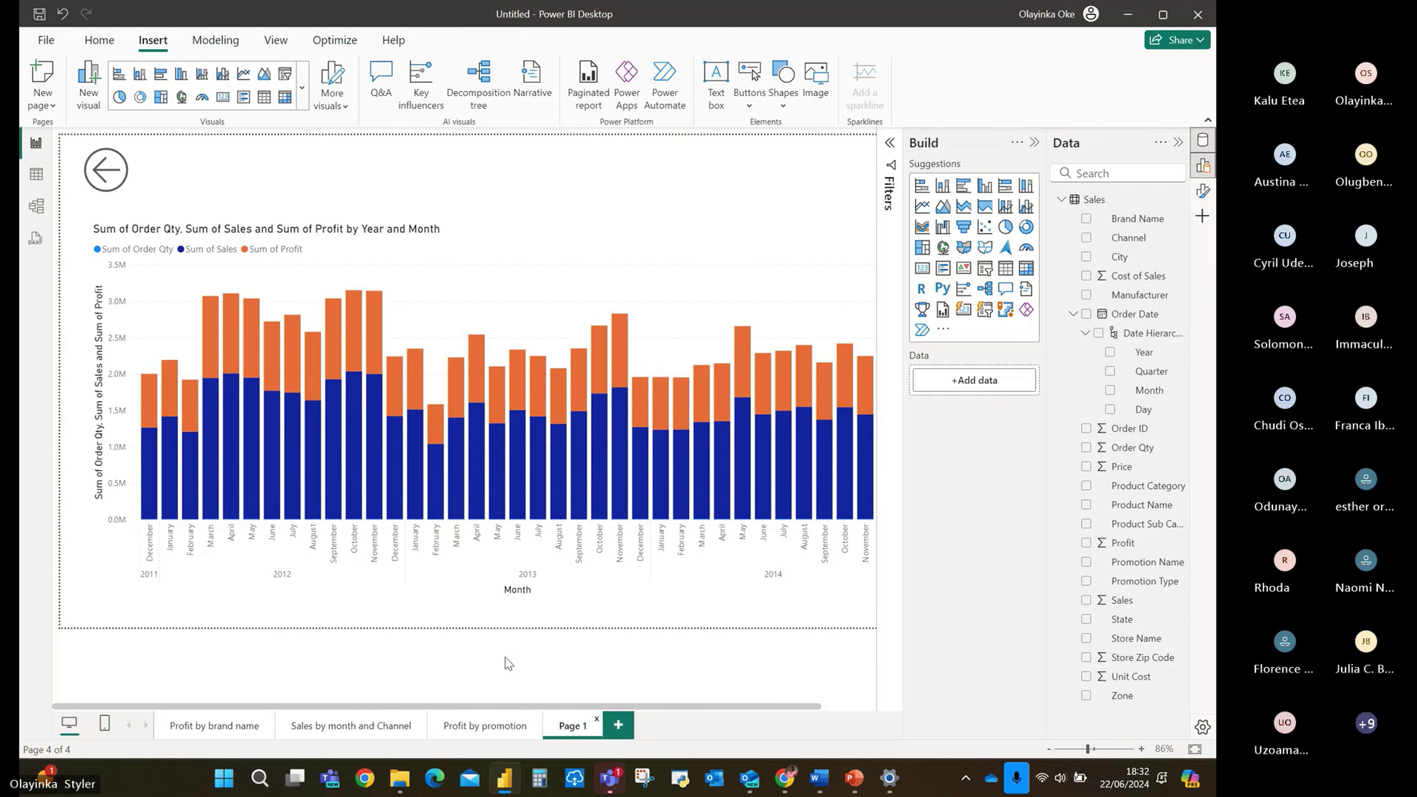
left_click(344, 726)
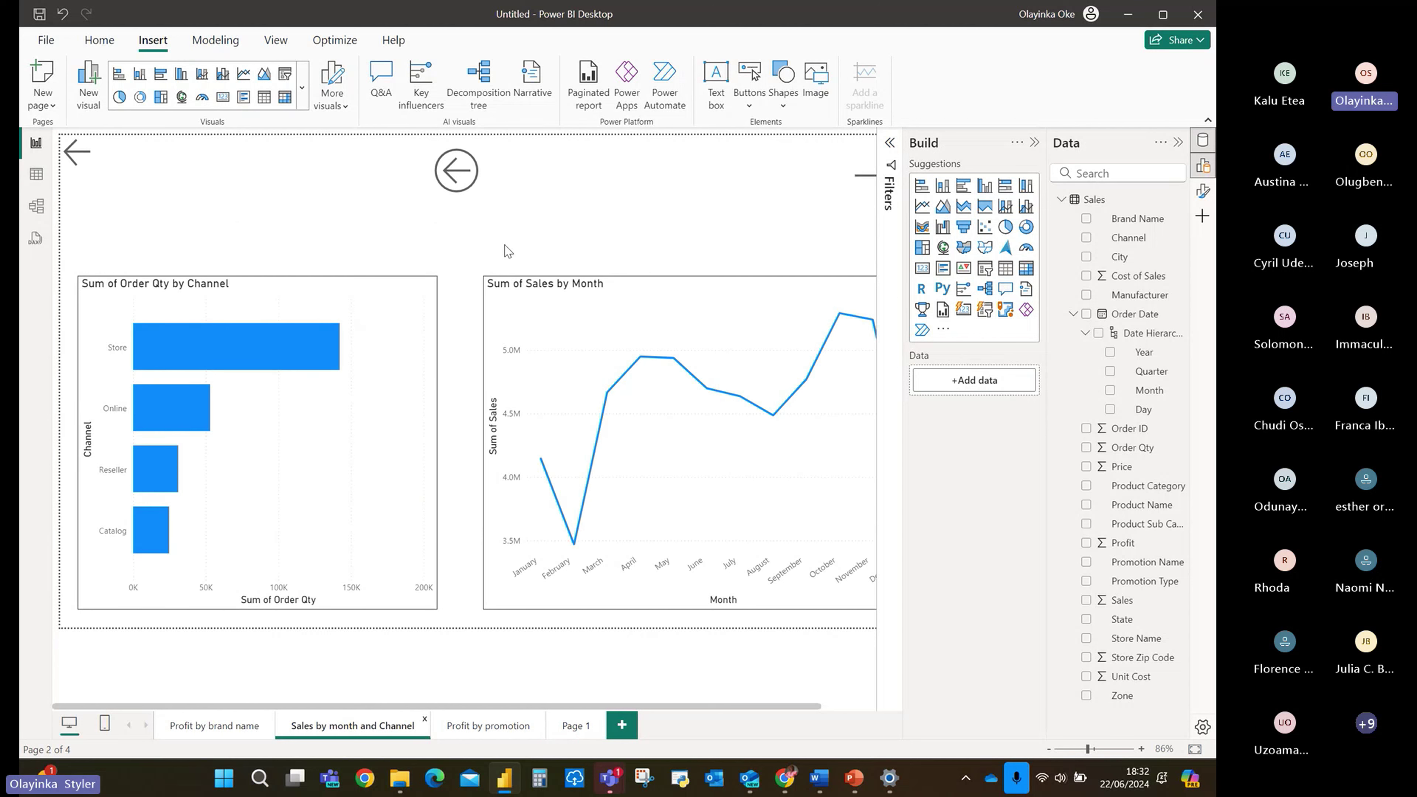
left_click(465, 189)
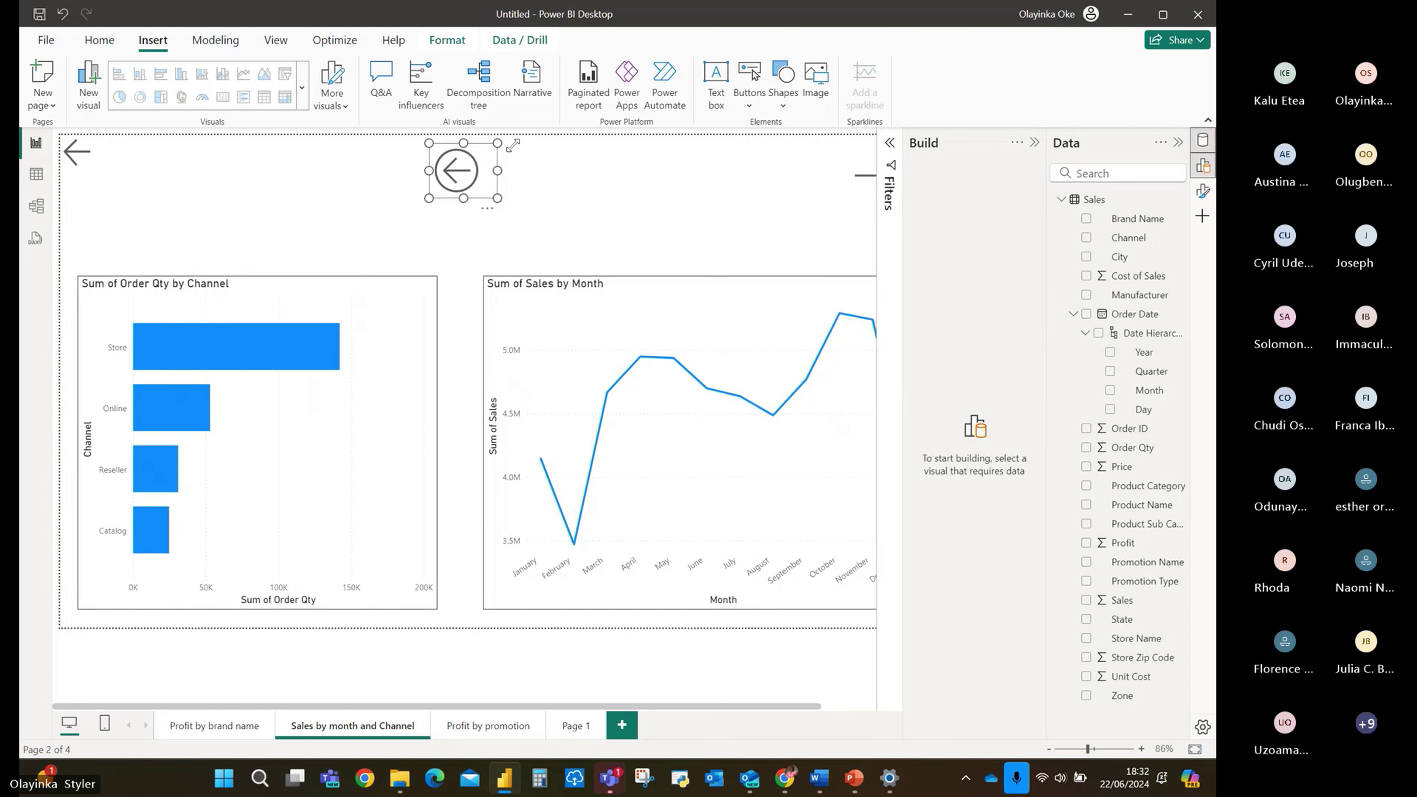
left_click(466, 186, "ctrl")
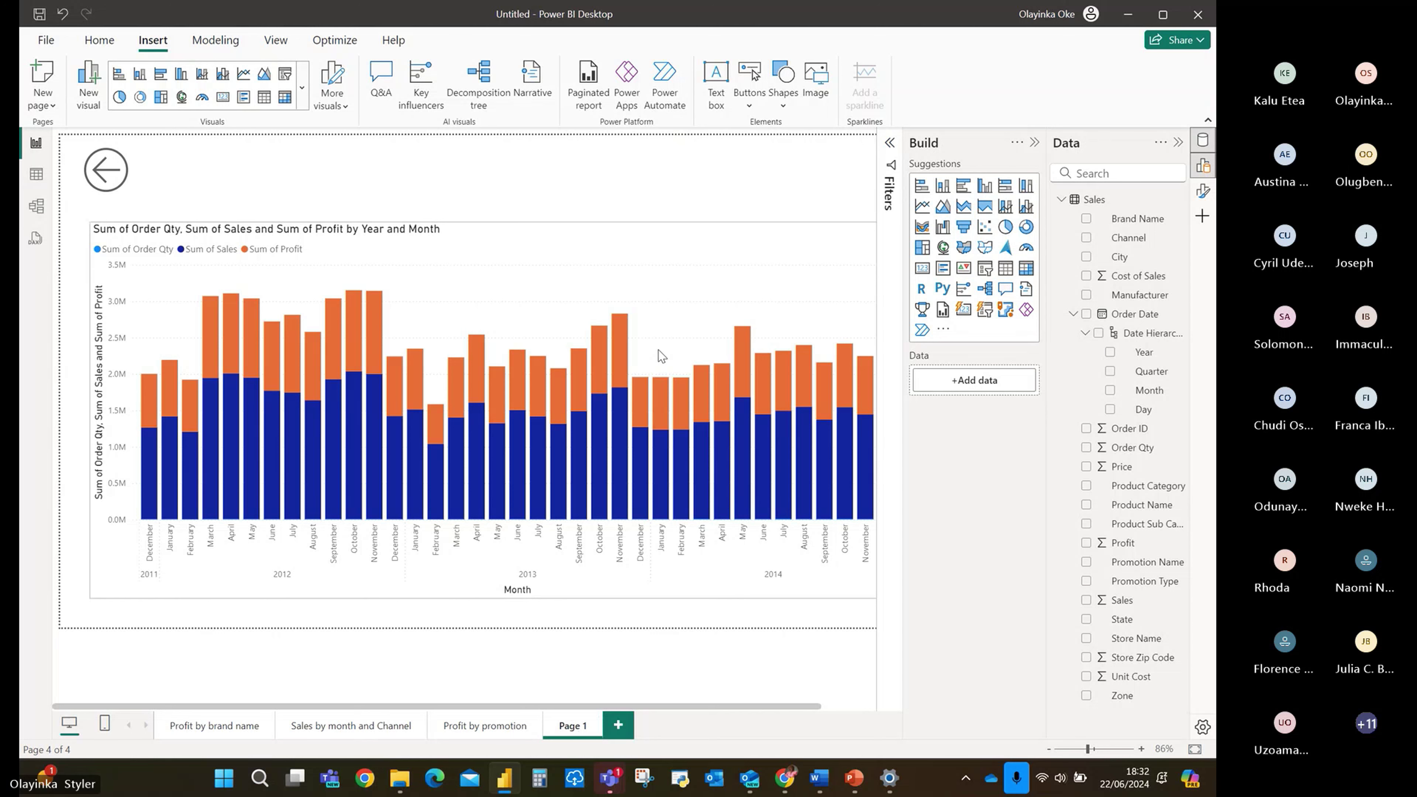
left_click(106, 170, "ctrl")
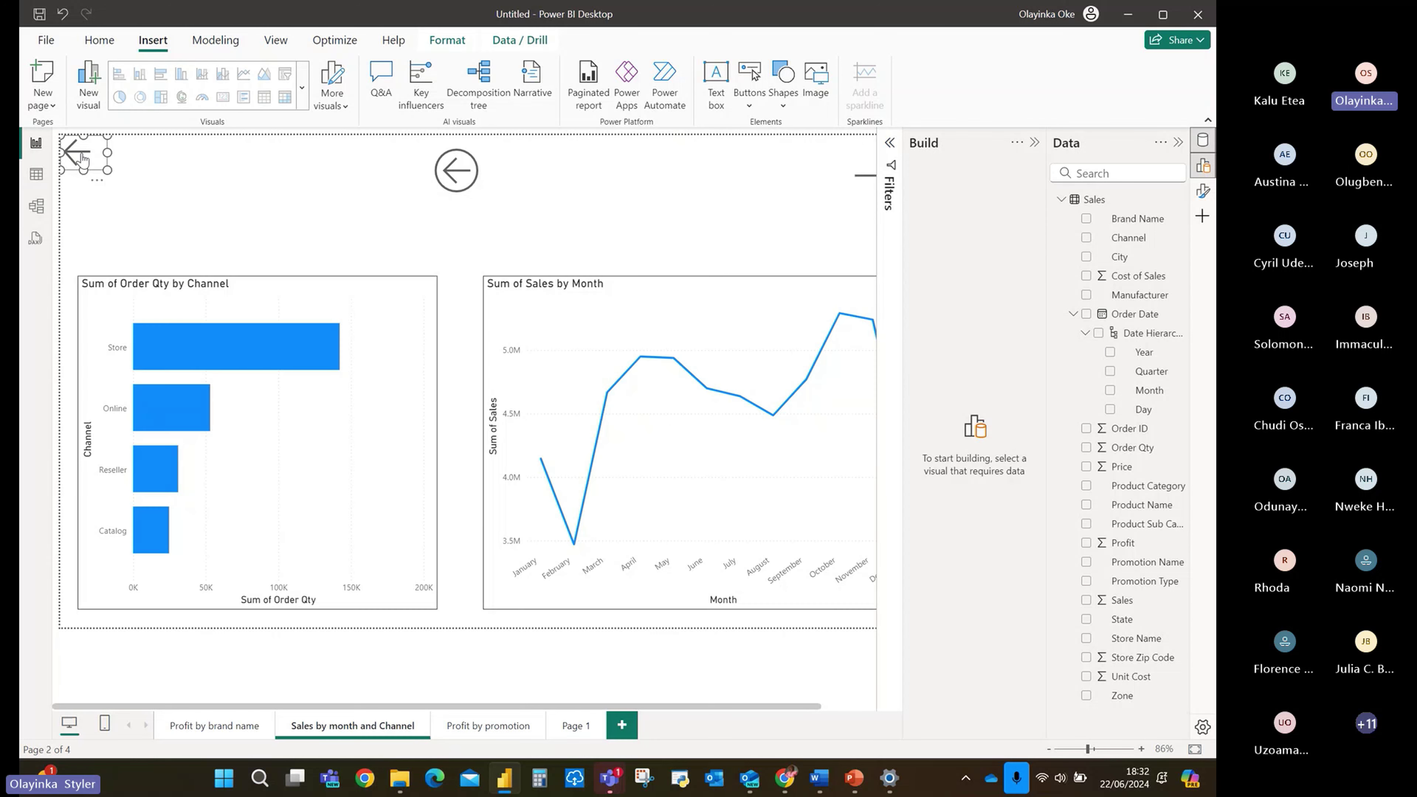
left_click(76, 146, "ctrl")
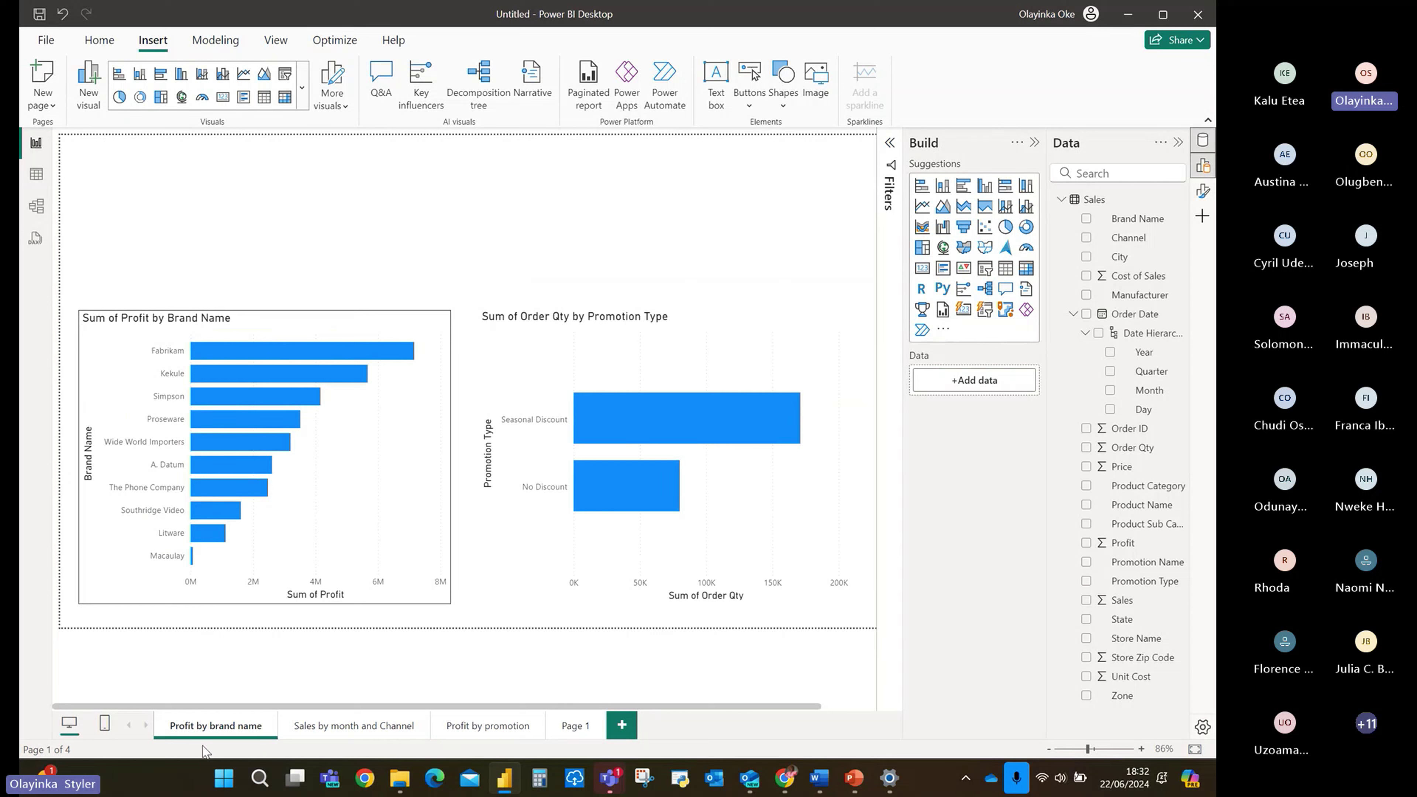
Return to the Sales by month and Channel page and review the button types available for insertion.
left_click(377, 726)
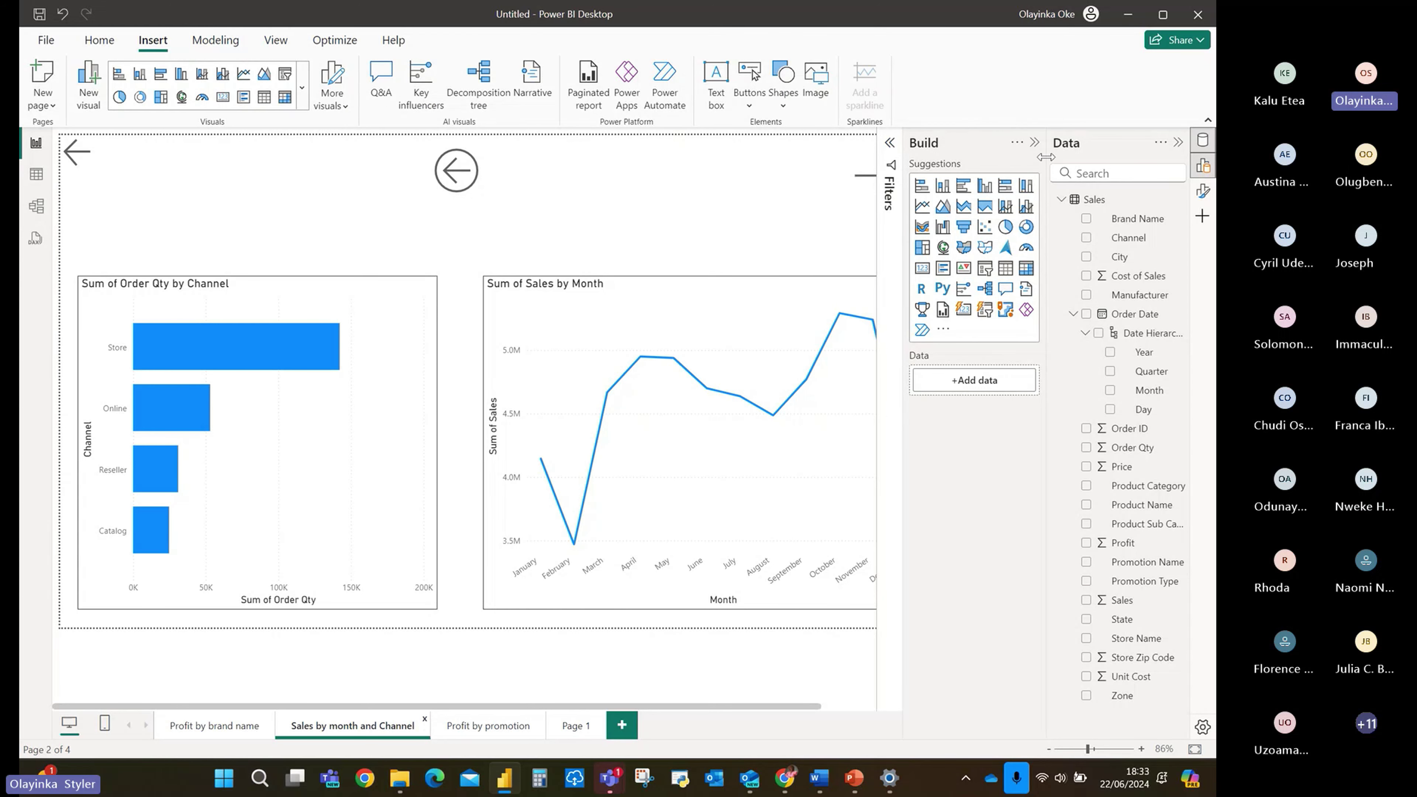
left_click(1035, 142)
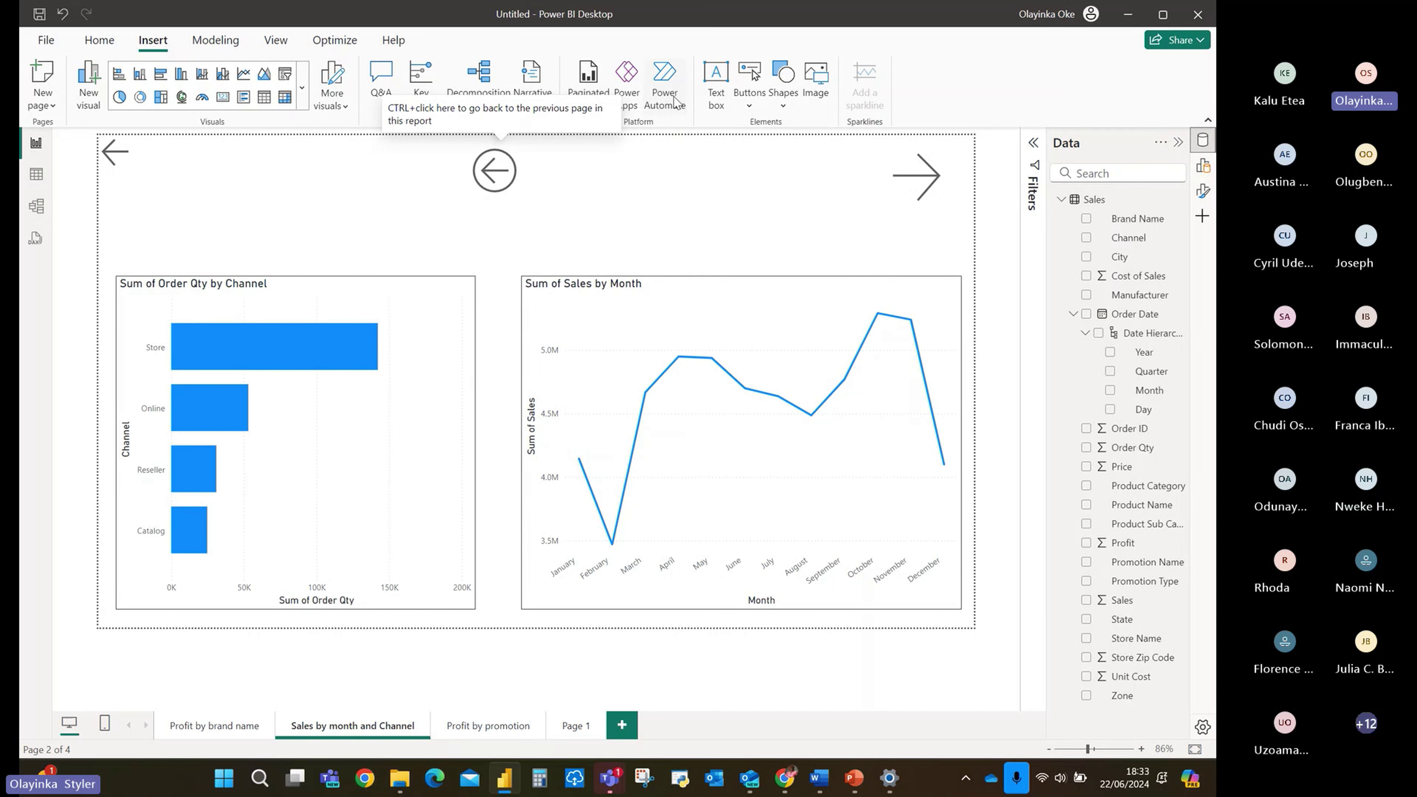
left_click(755, 108)
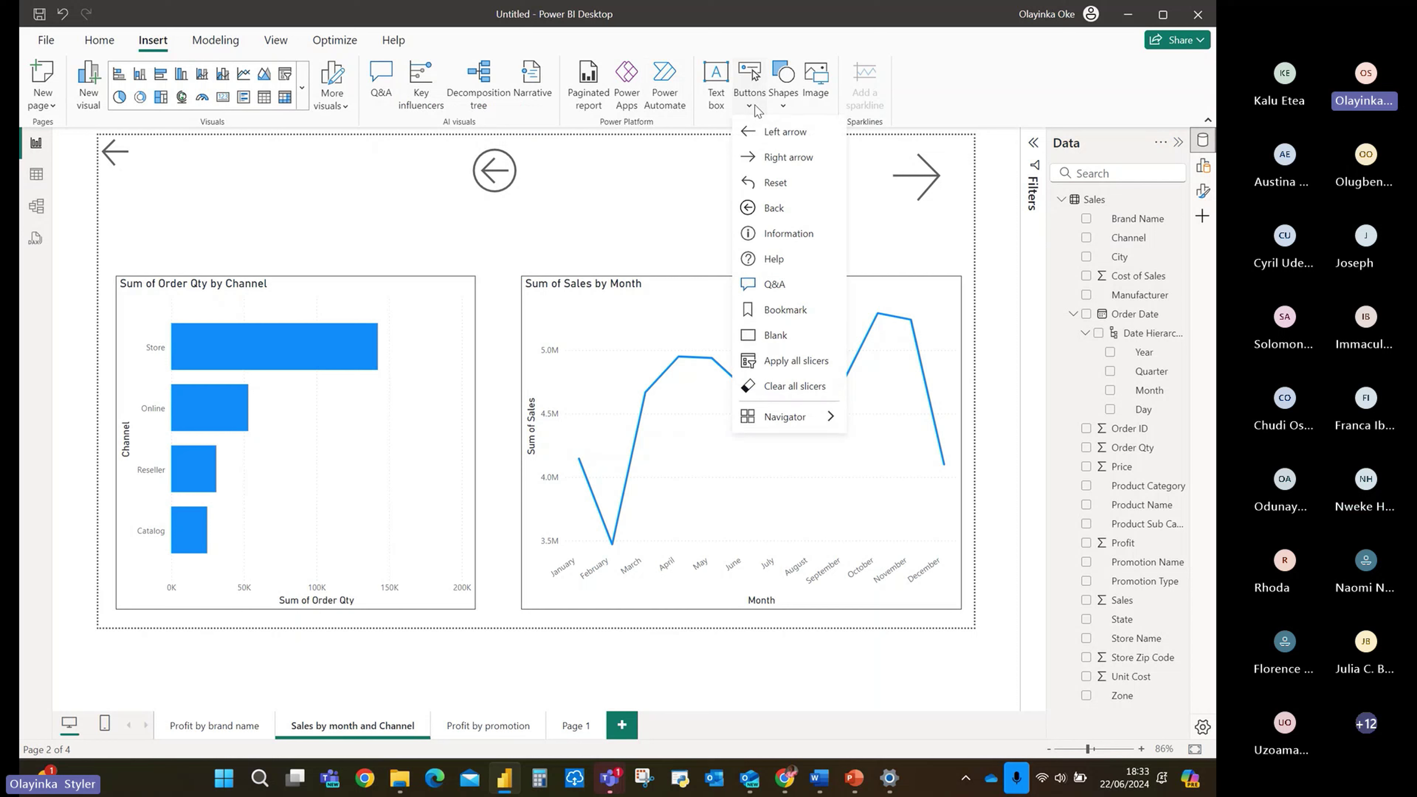
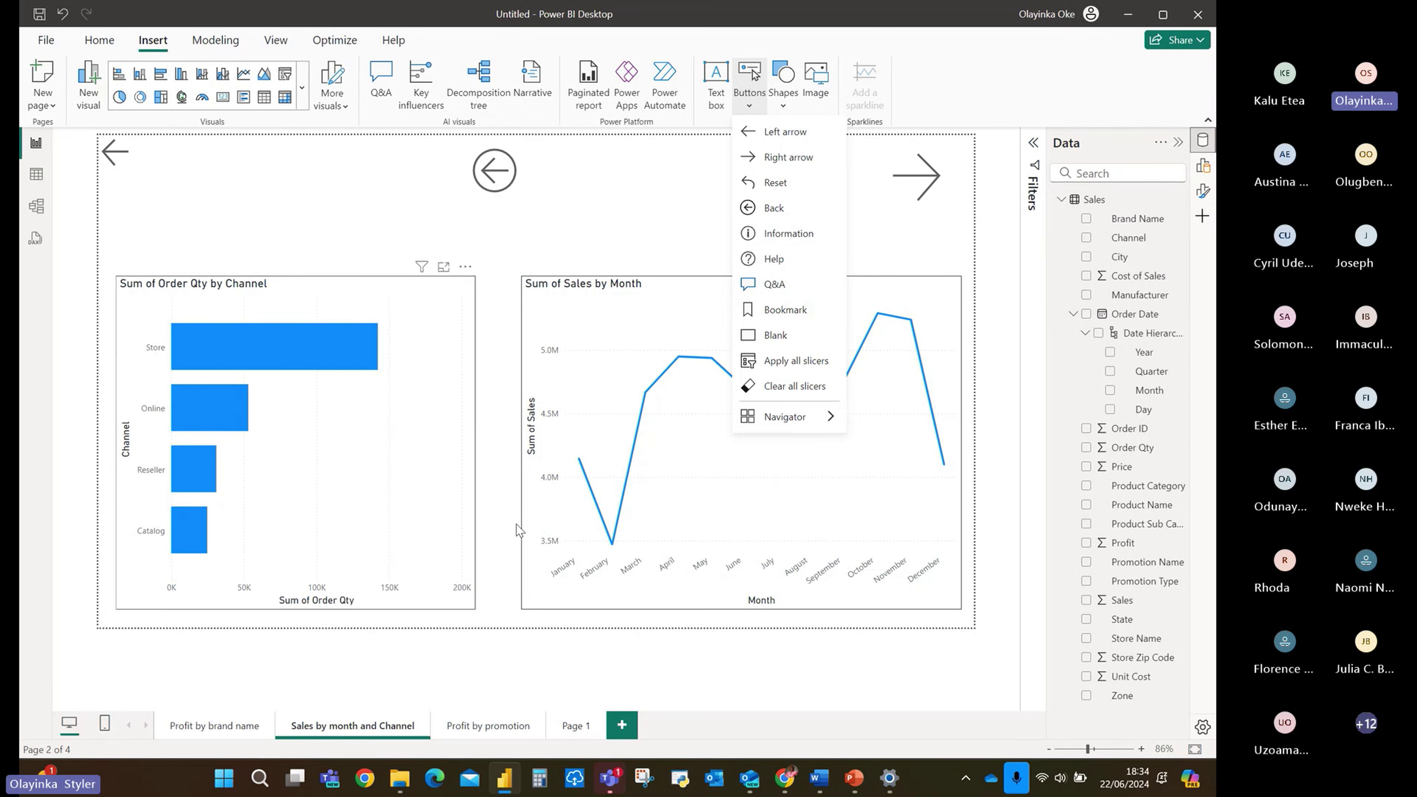
Turn on the visual border of the Sum of Profit by Promotion Name chart on the Profit by promotion page.
left_click(493, 726)
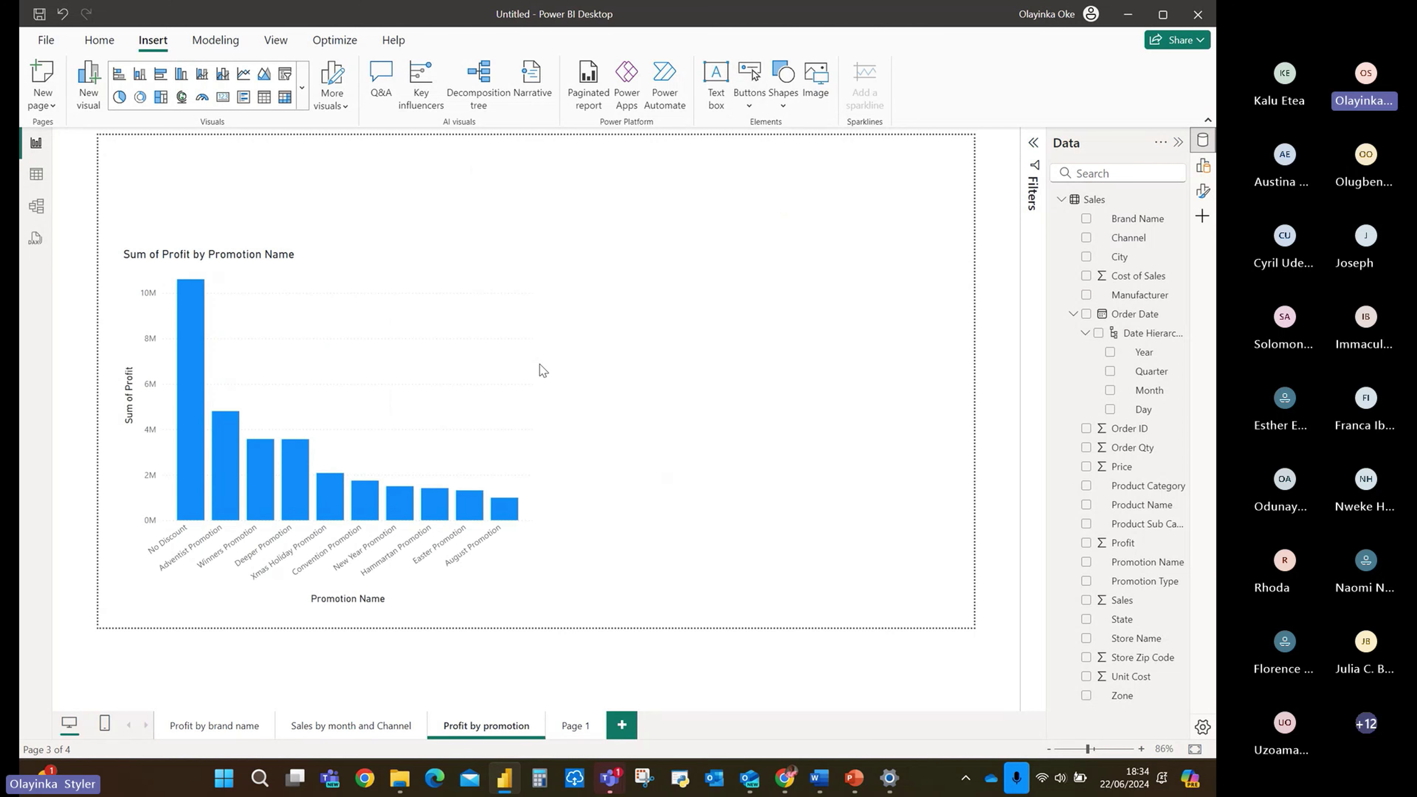
left_click(523, 332)
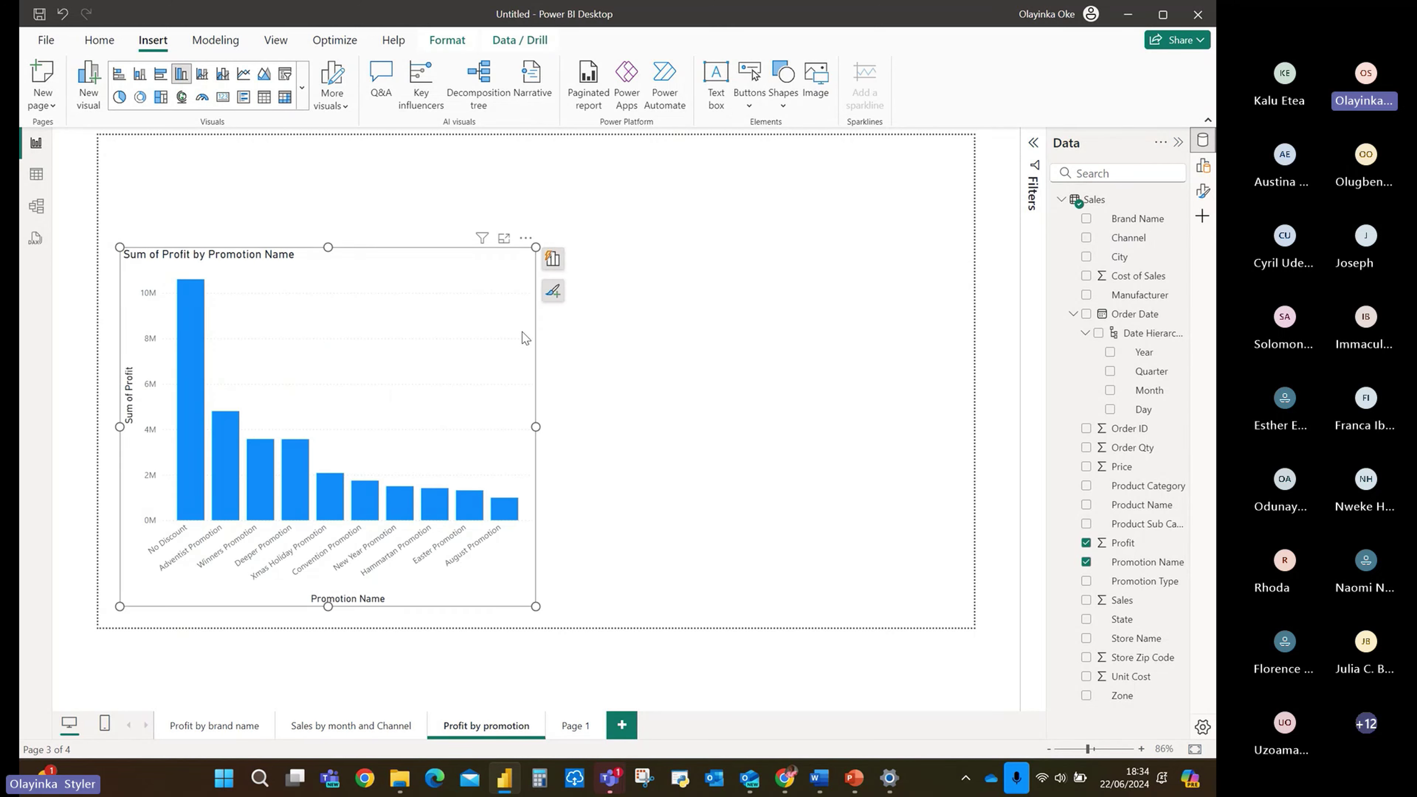
left_click(1034, 146)
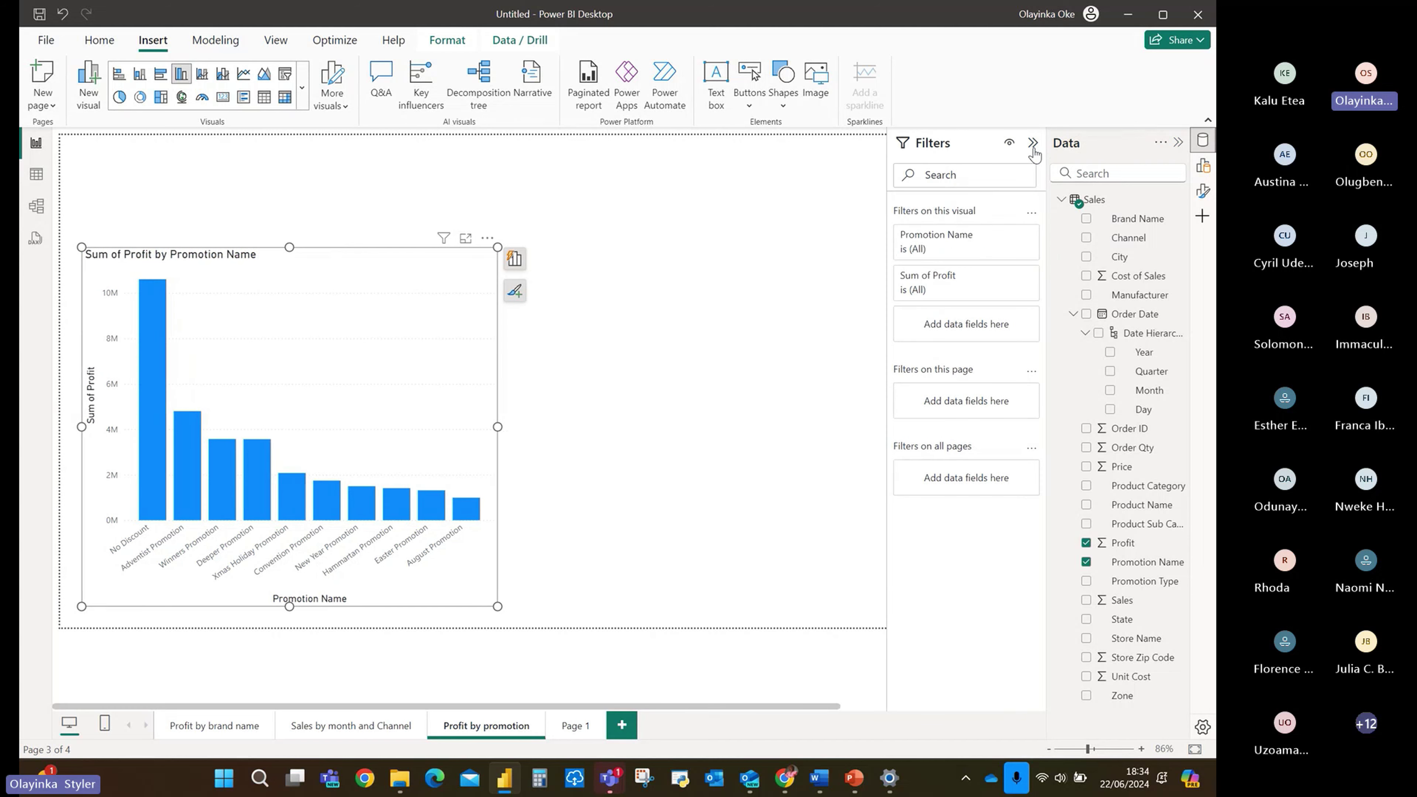
left_click(1203, 192)
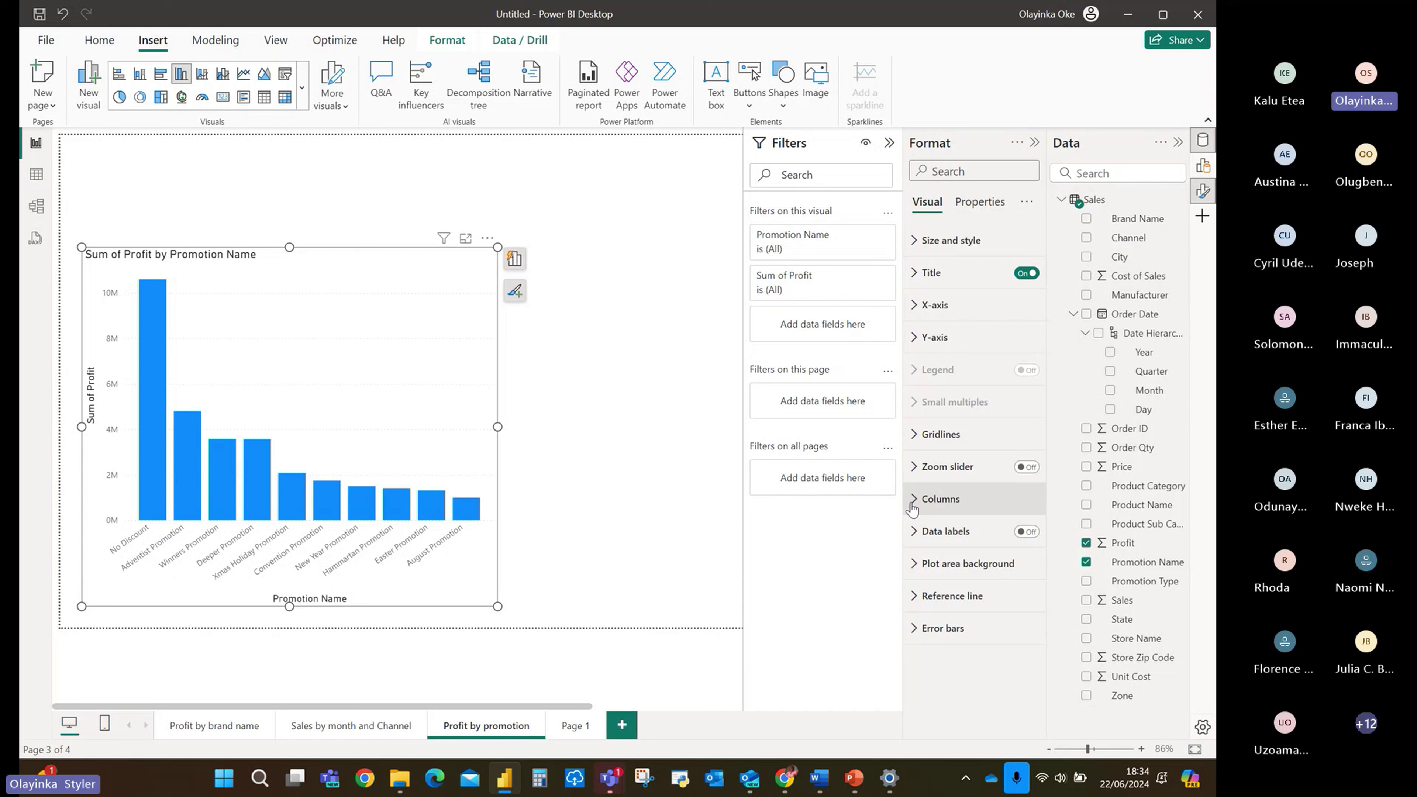
left_click(913, 253)
scroll(977, 424, "down", 5)
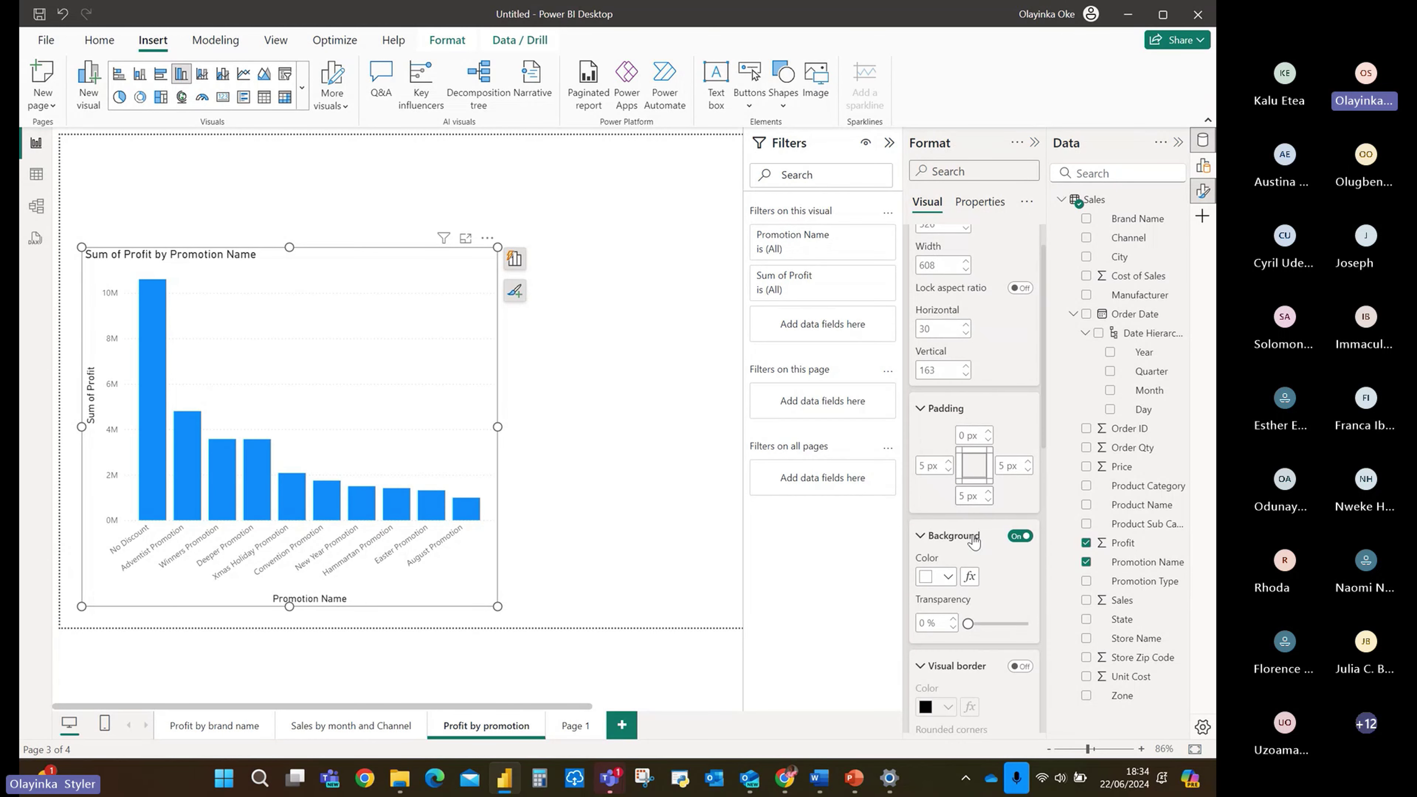
left_click(1021, 455)
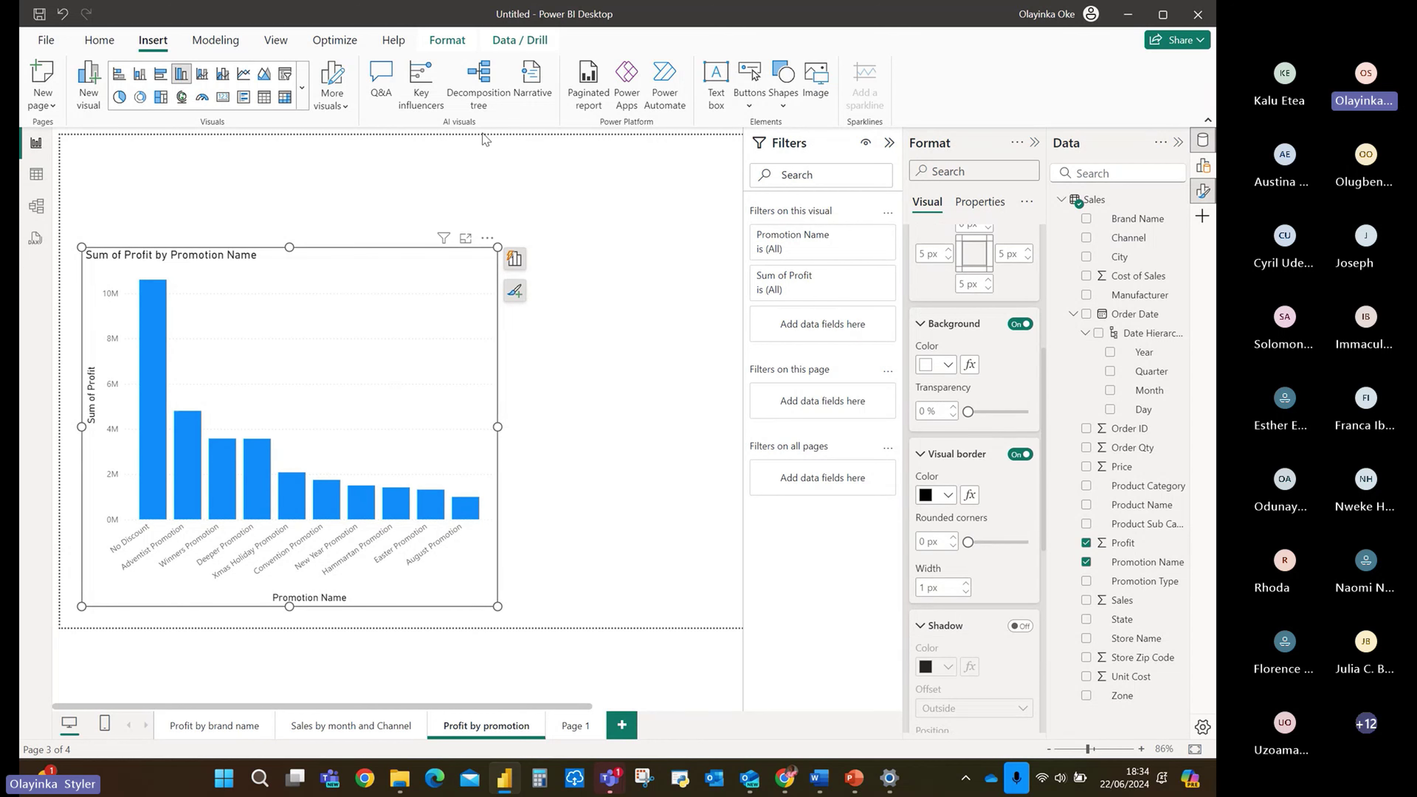
left_click(421, 152)
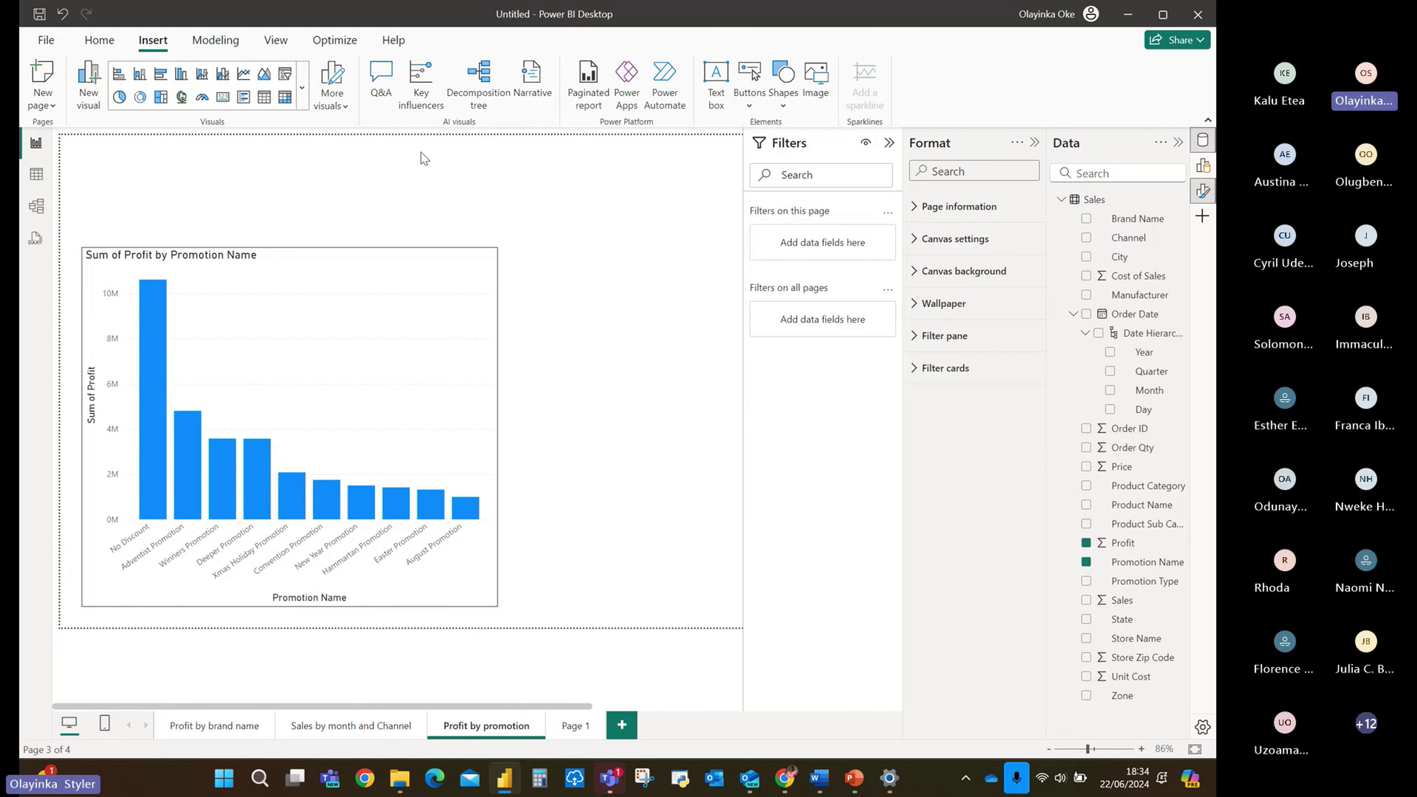
Insert a blank button on the Profit by promotion page and enlarge it to about 137 wide by 80 high.
left_click(889, 144)
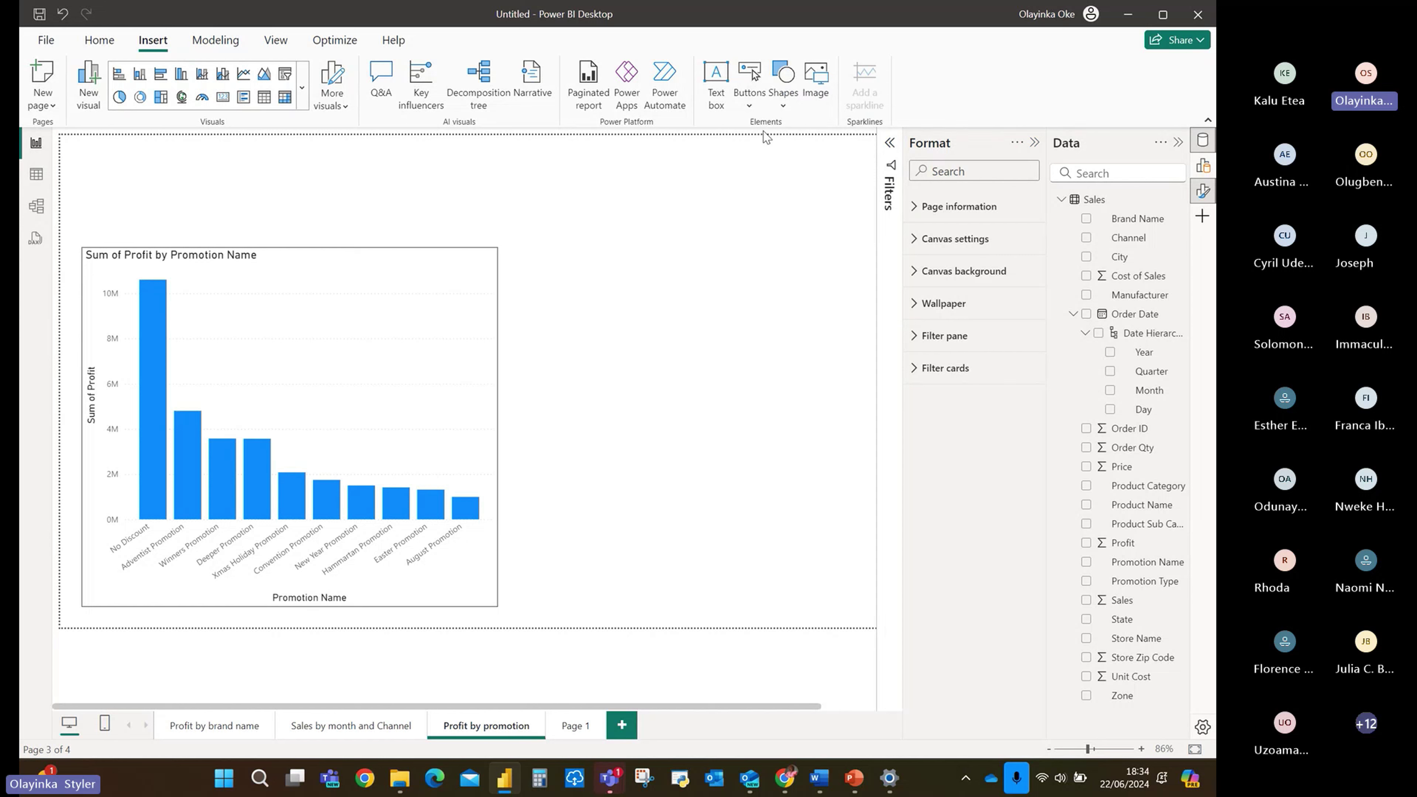
left_click(750, 104)
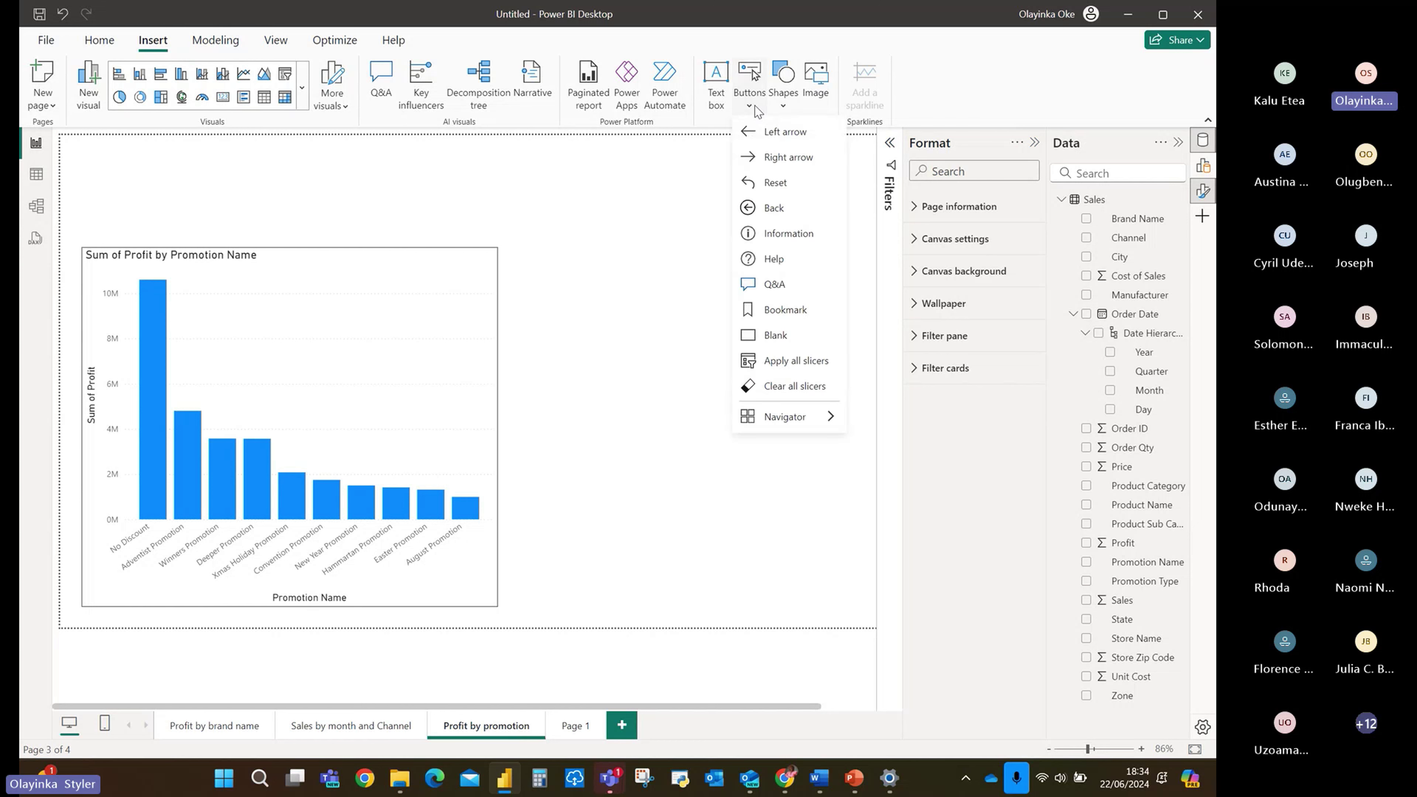
left_click(772, 339)
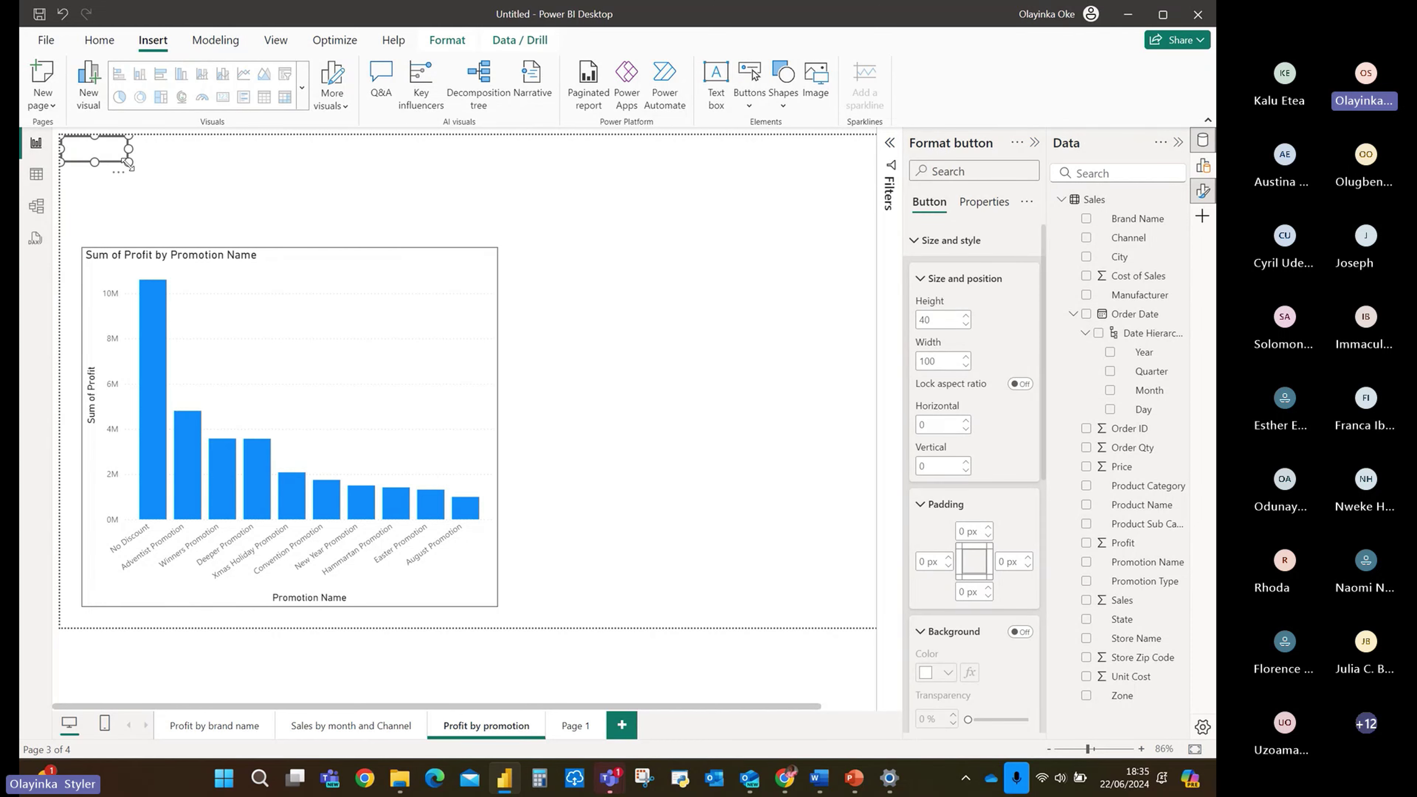
left_click_drag(128, 162, 154, 190)
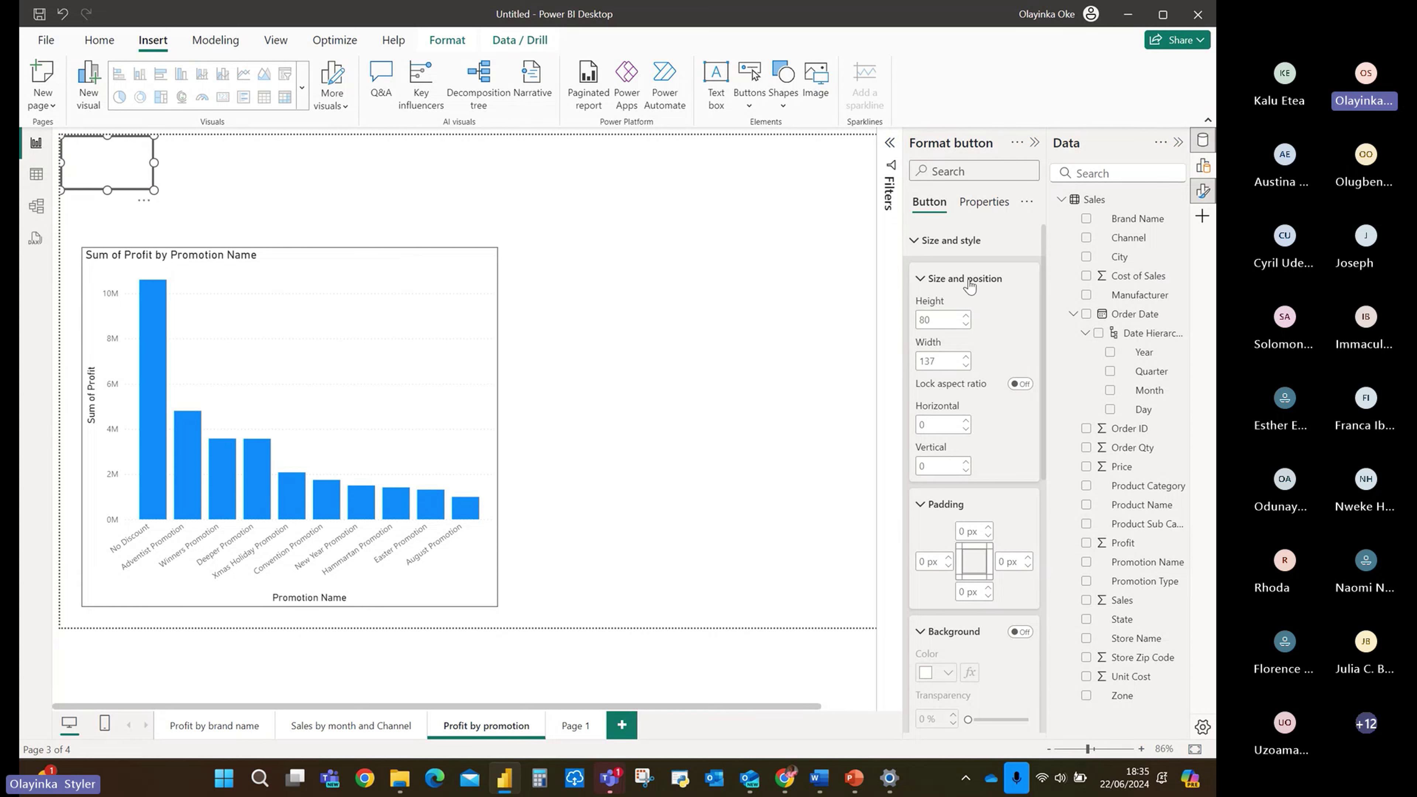
Turn on the blank button's title with the text Magic Button and enlarge the button slightly.
left_click(912, 246)
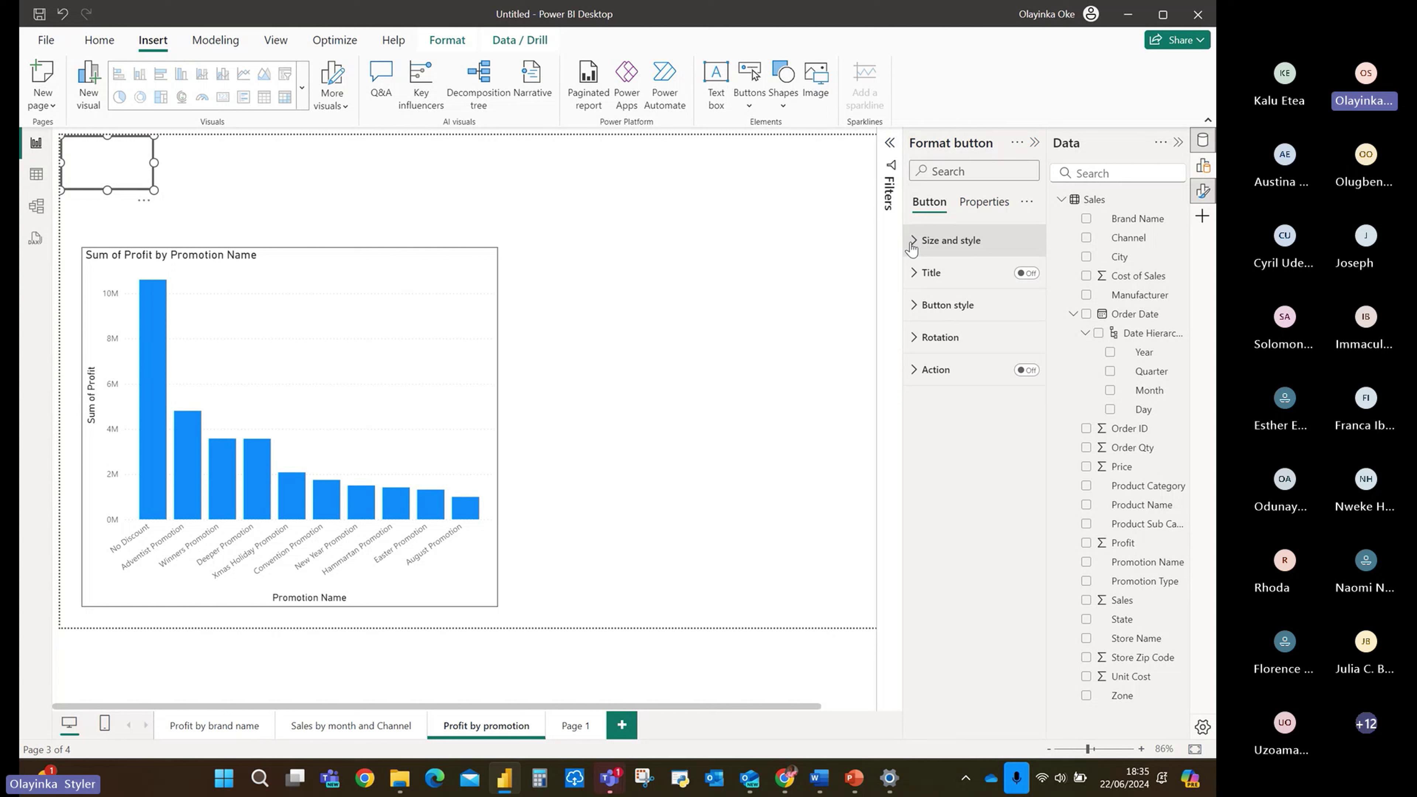
left_click(943, 242)
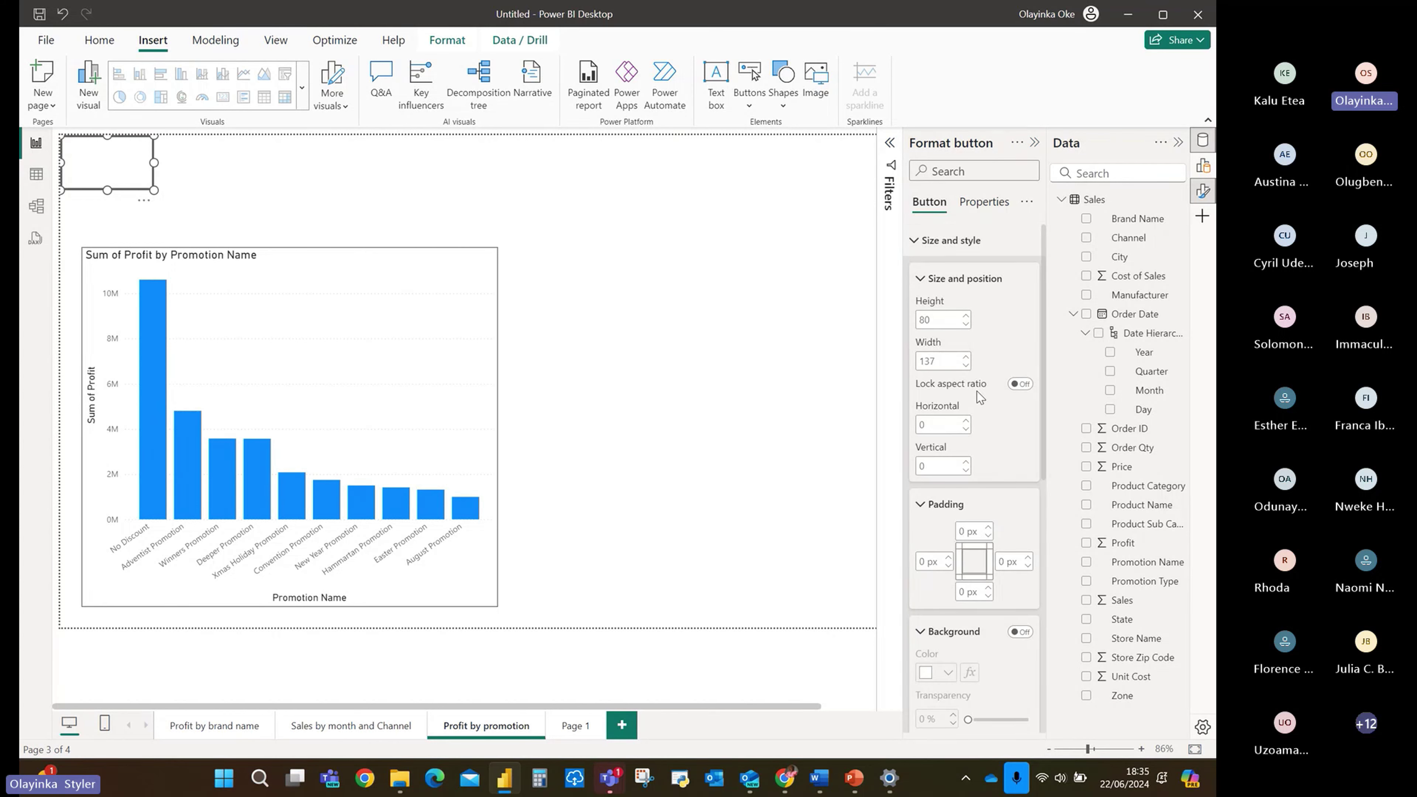
left_click(917, 244)
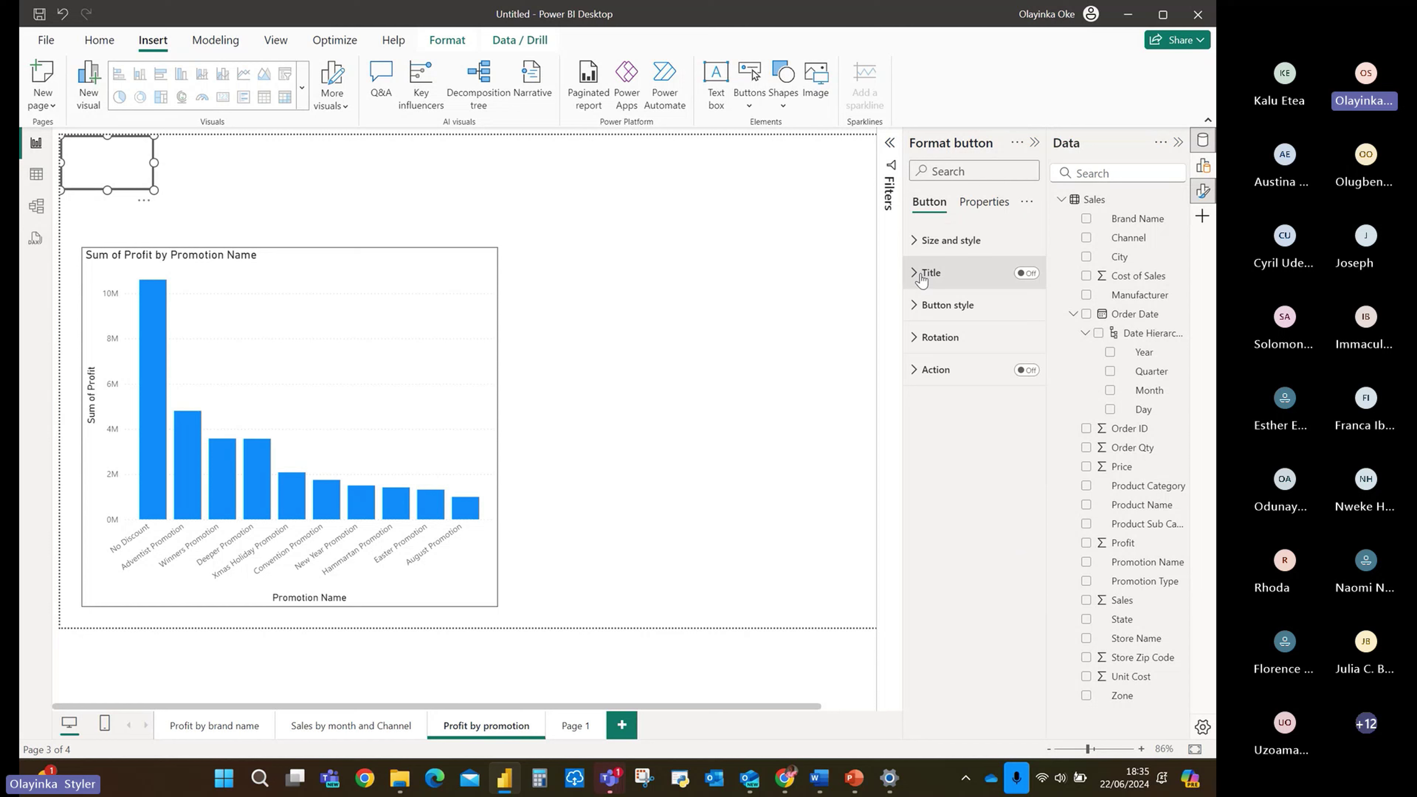
left_click(921, 279)
left_click(1025, 274)
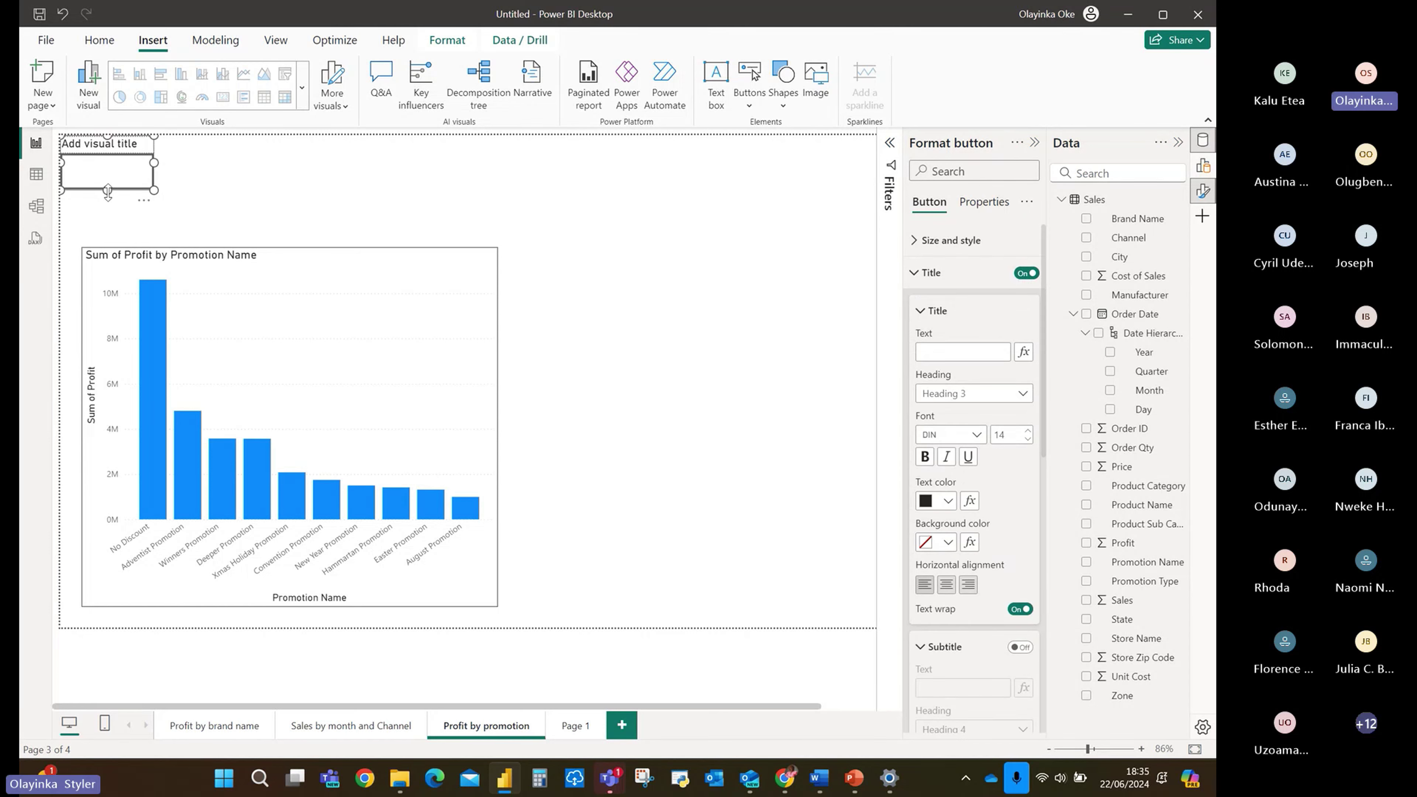
left_click_drag(108, 191, 173, 167)
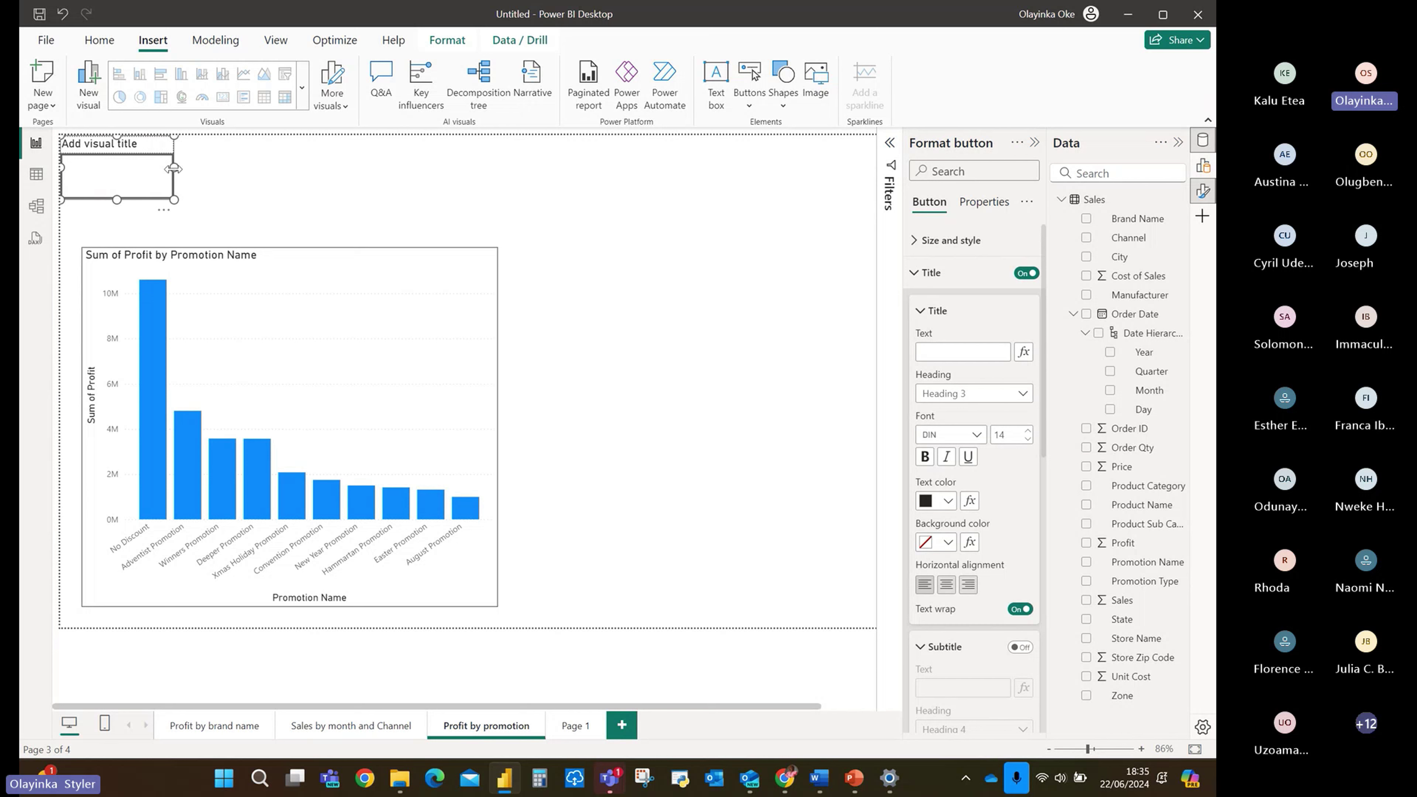
left_click(968, 352)
type("Magic Button")
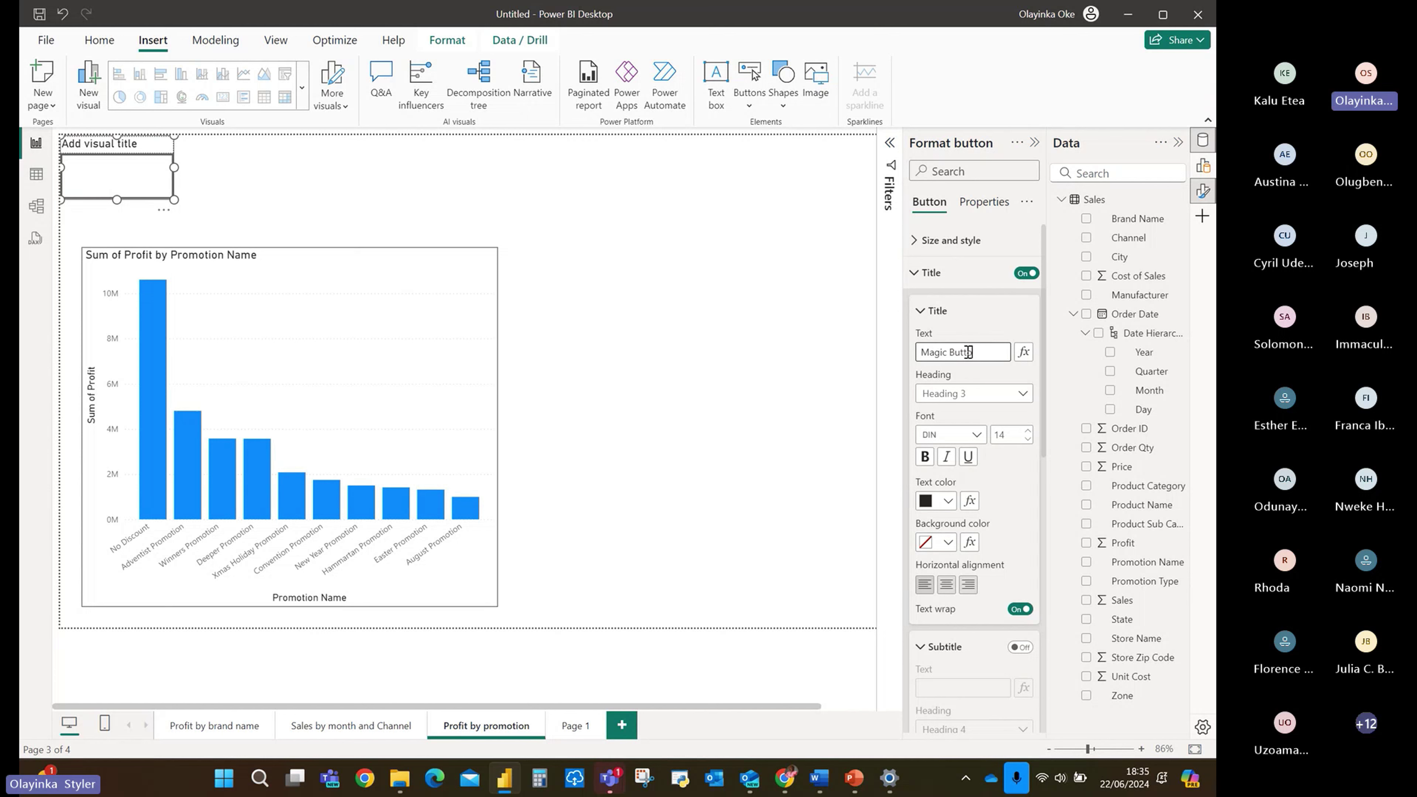
left_click(922, 311)
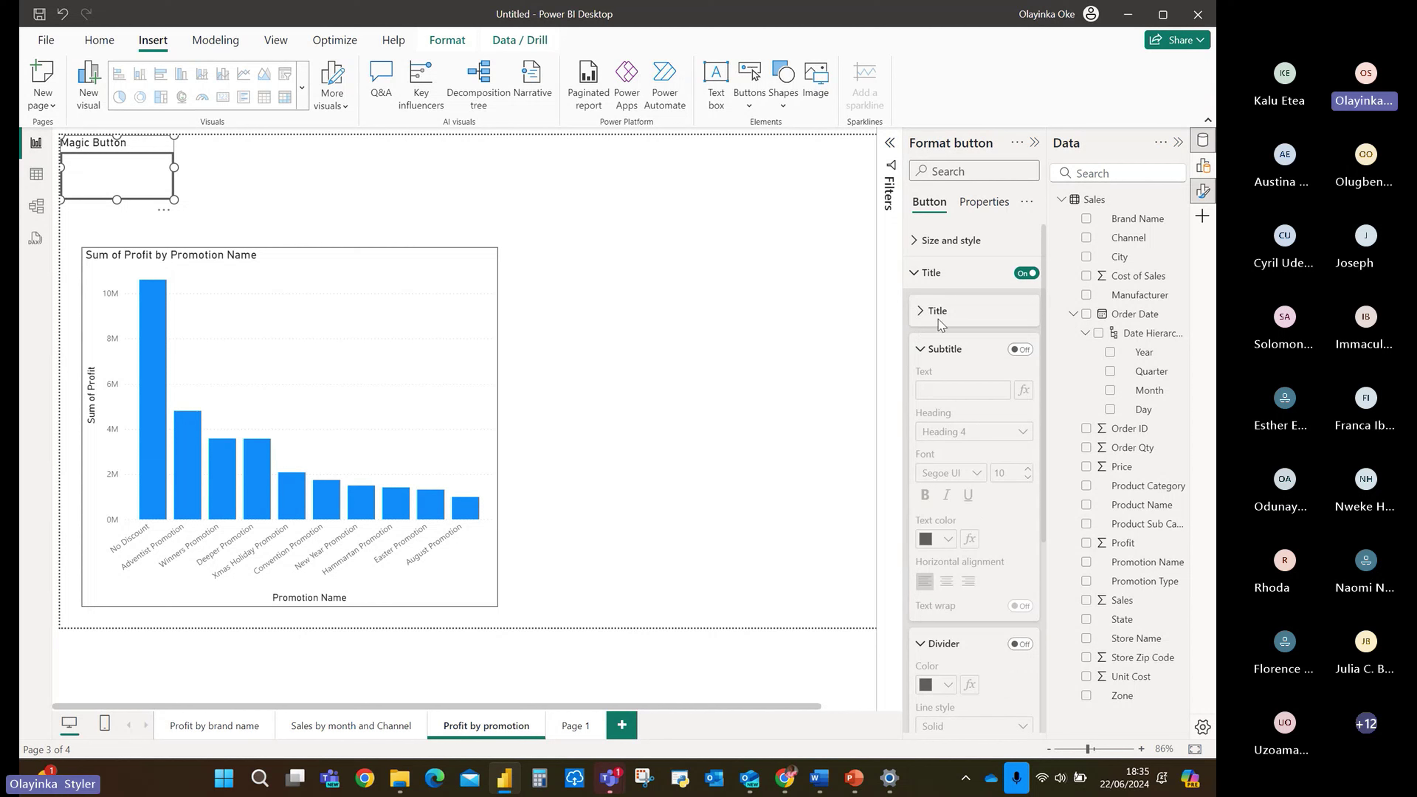
left_click(1021, 350)
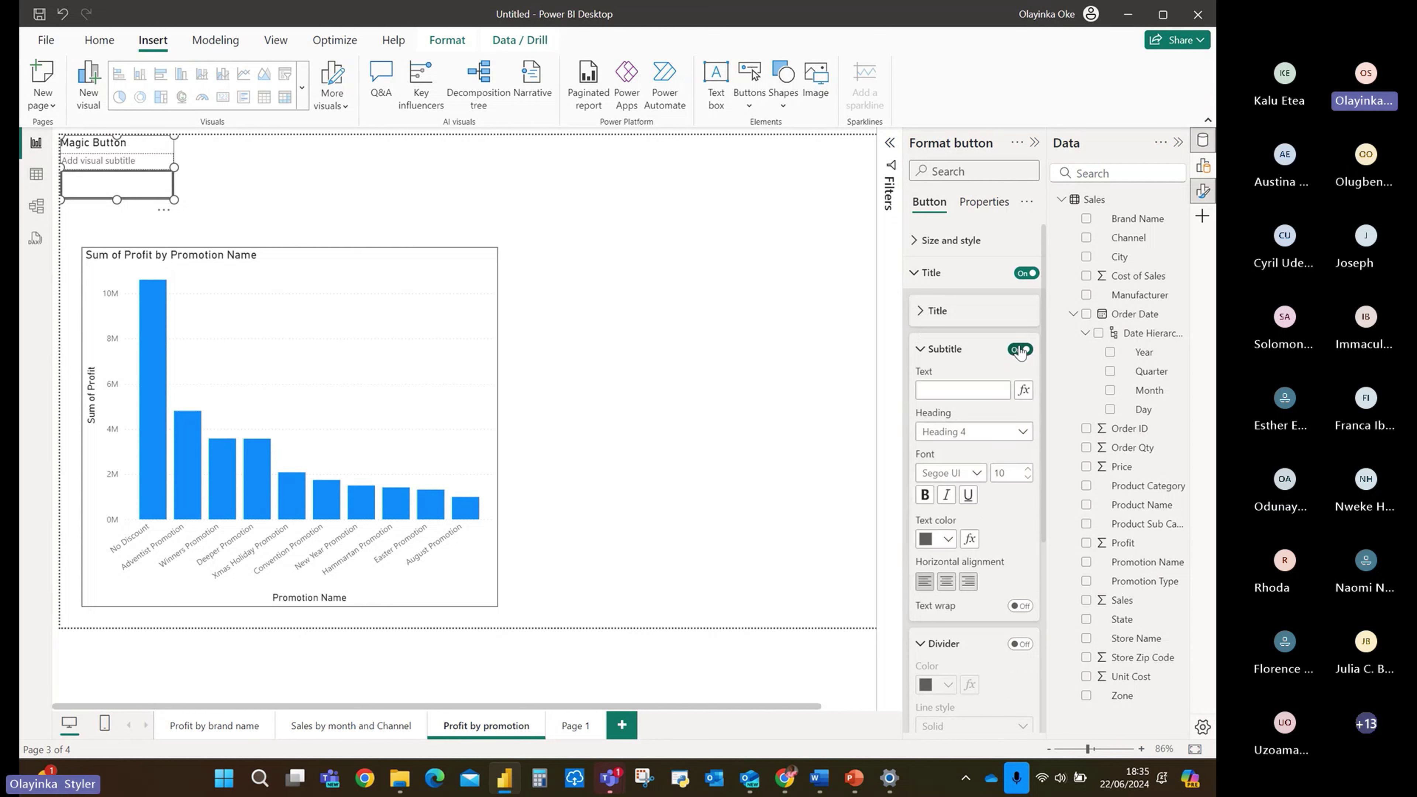
left_click(1020, 351)
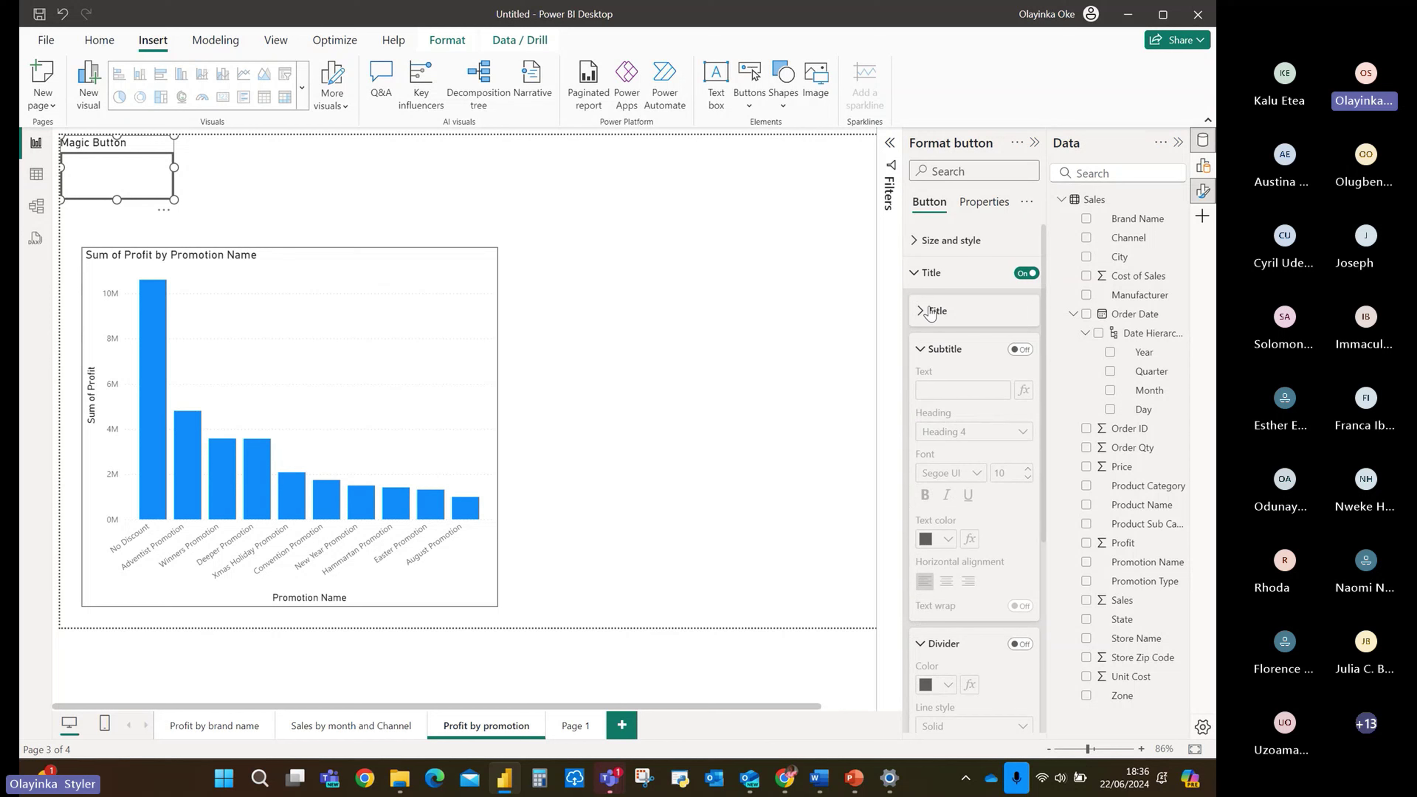
Turn on the Magic Button's action and set its type to Web URL.
left_click(921, 279)
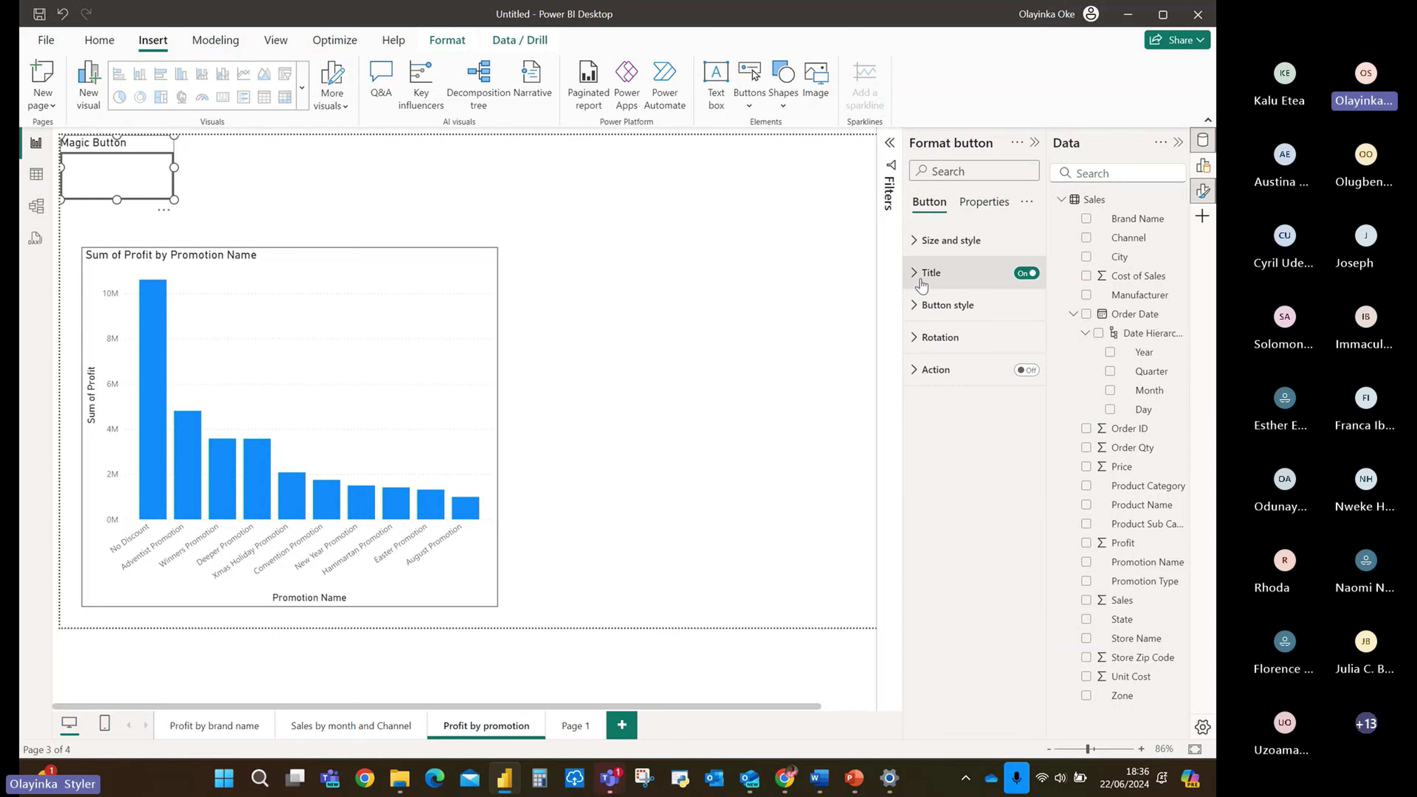
left_click(918, 371)
left_click(1027, 370)
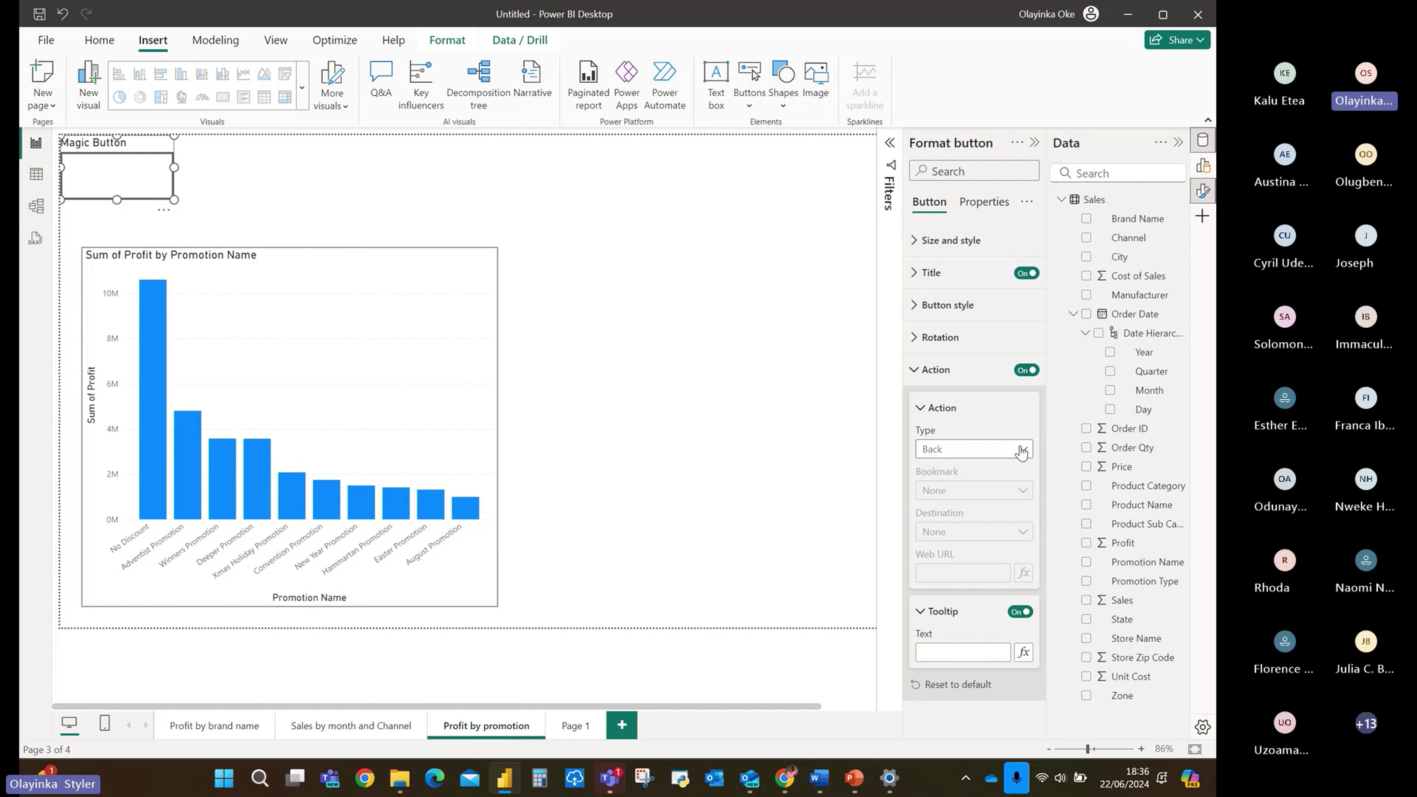
left_click(1021, 450)
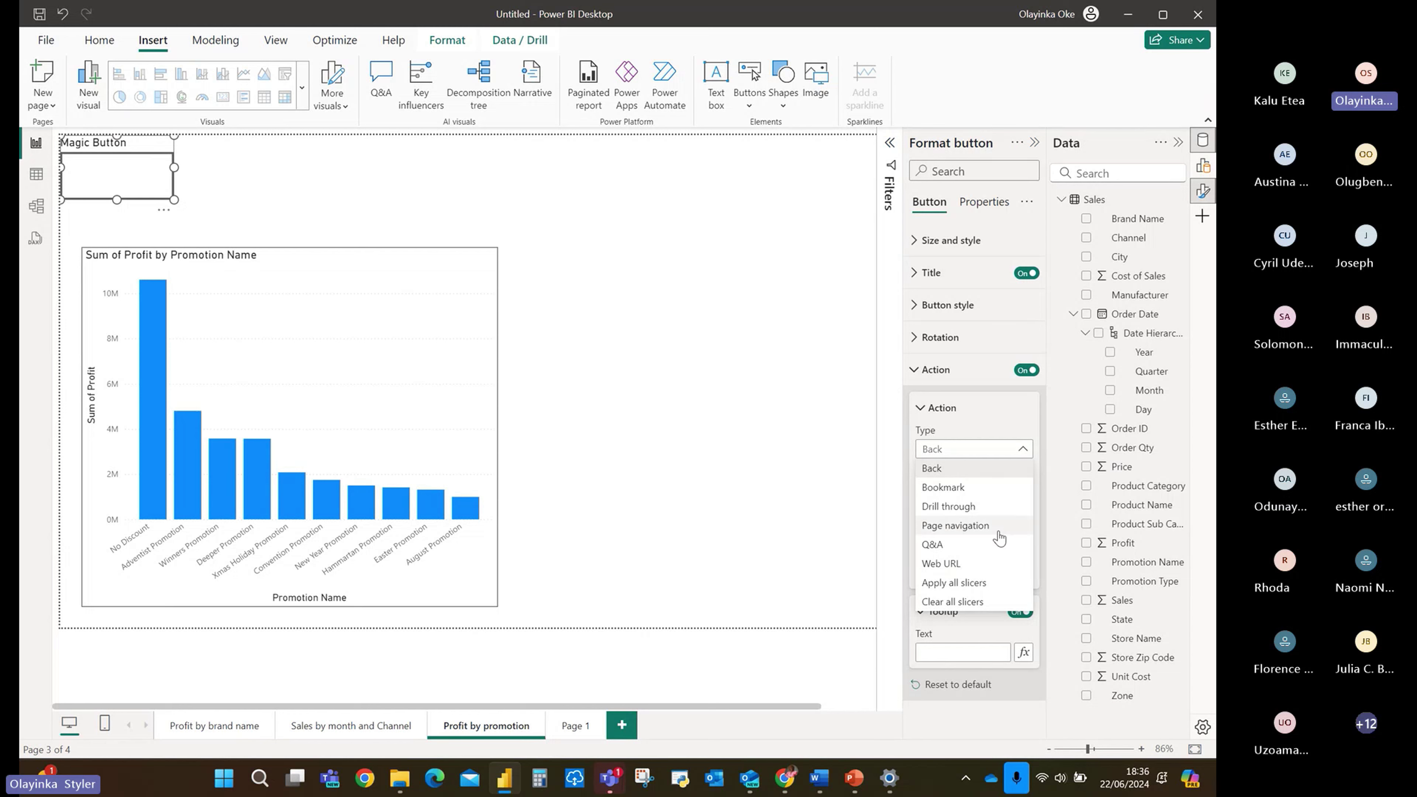
left_click(973, 562)
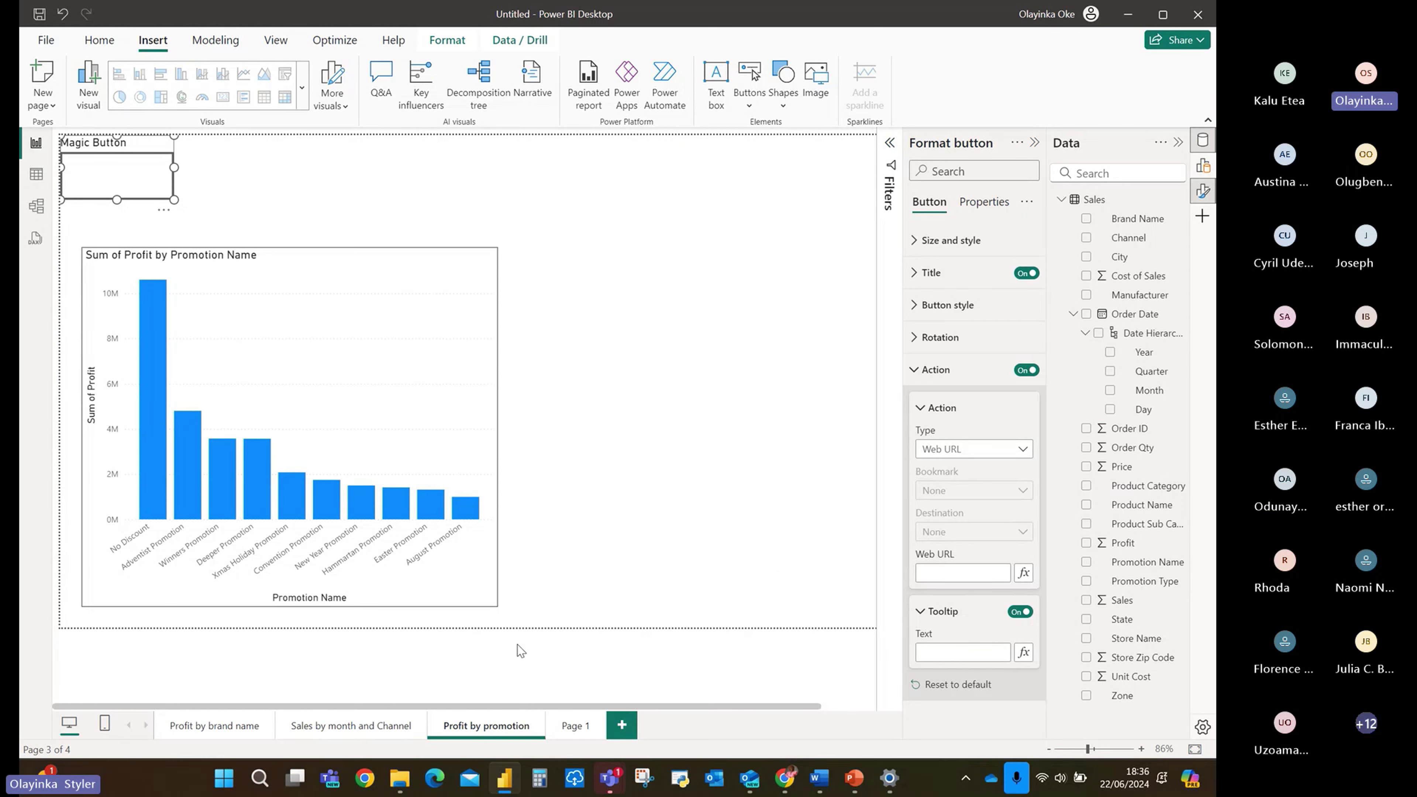
Switch to Google Chrome, open the Tripadvisor website through a search, and copy its web address.
left_click(365, 778)
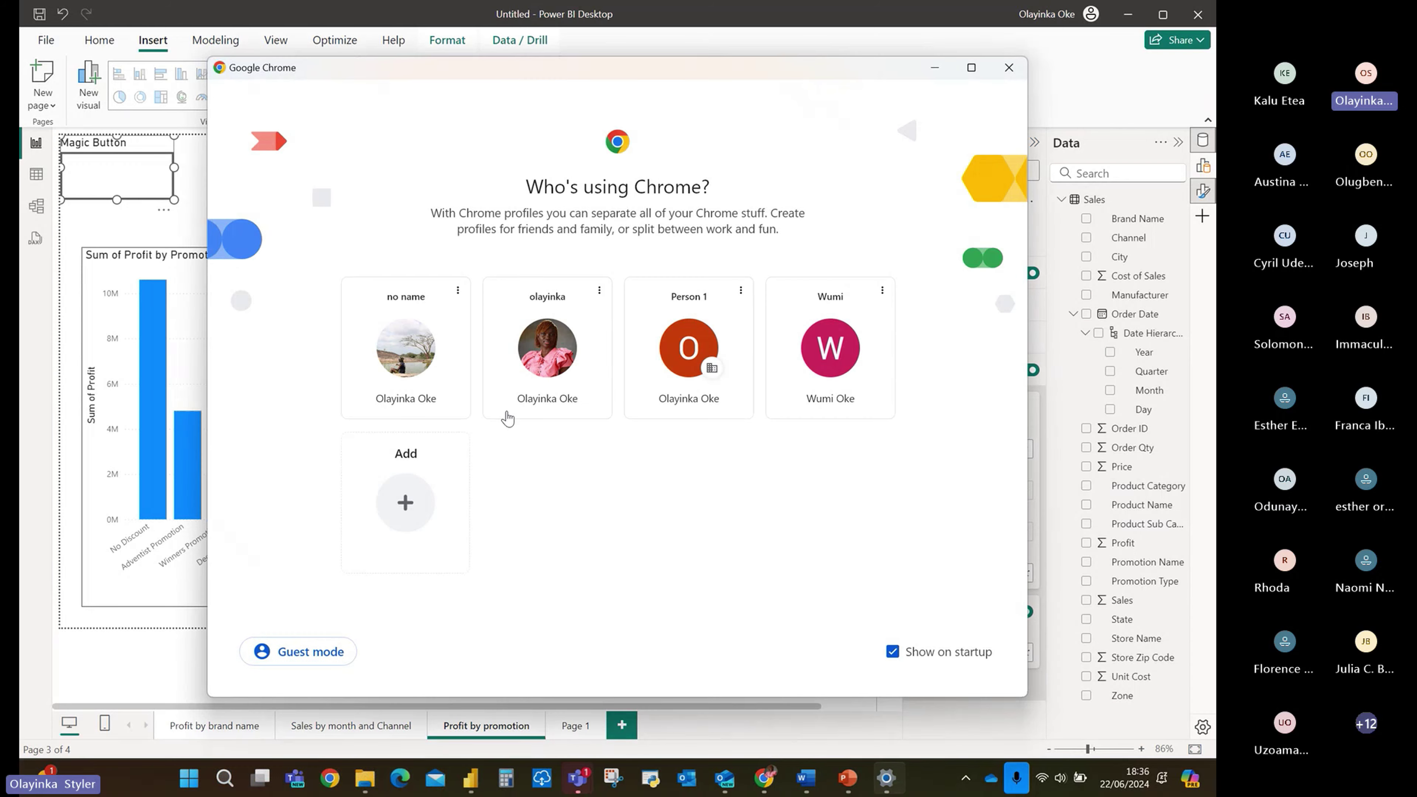
left_click(778, 370)
left_click(661, 50)
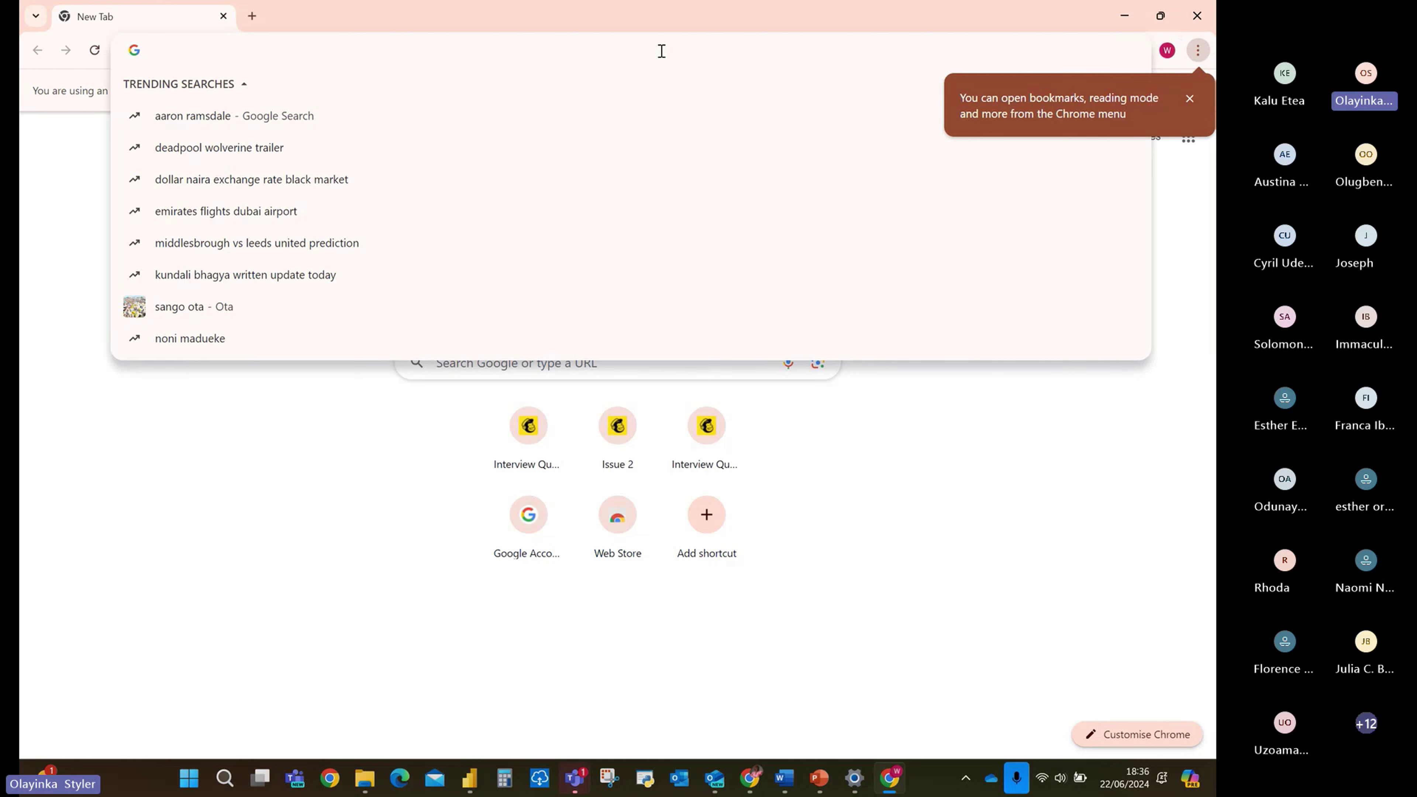
type("tripadv")
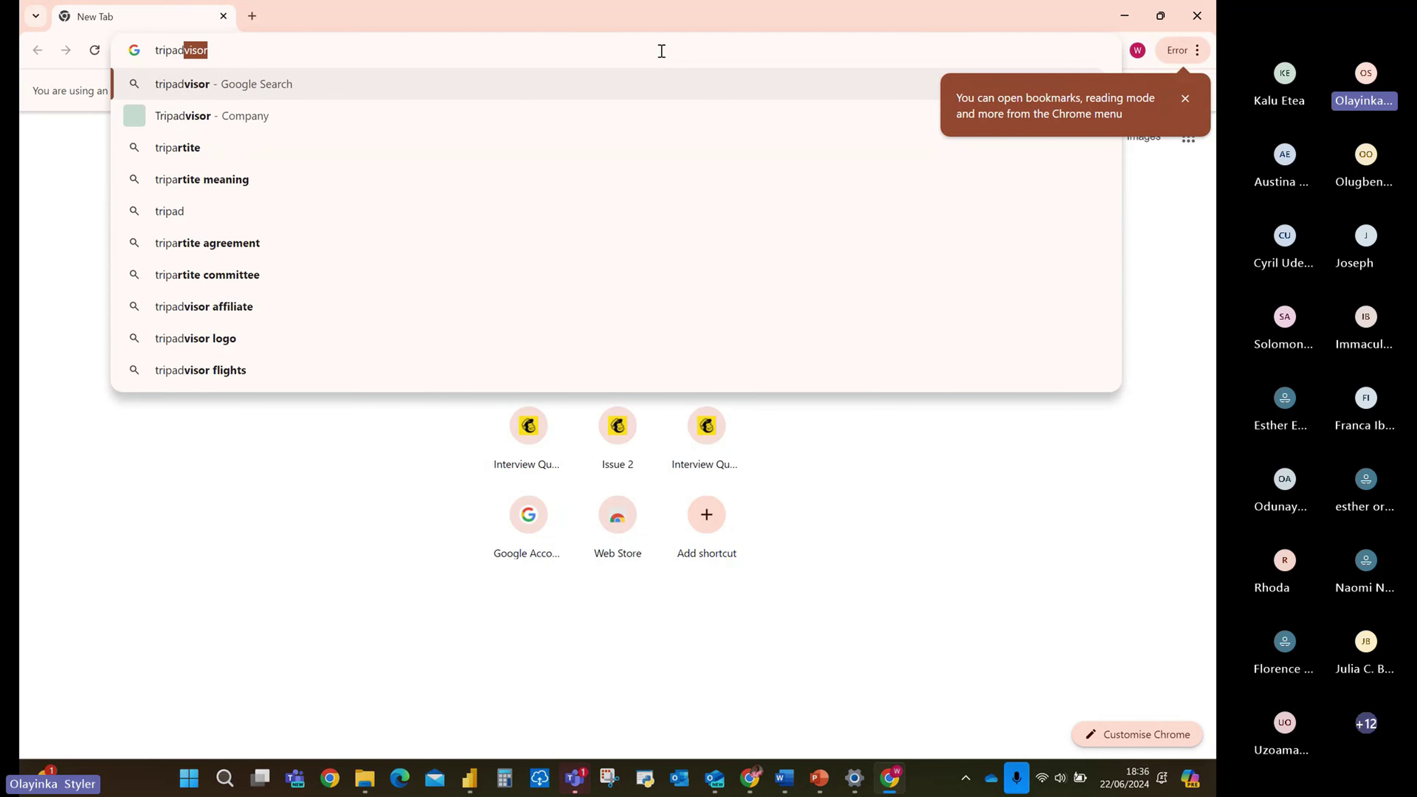
left_click(184, 125)
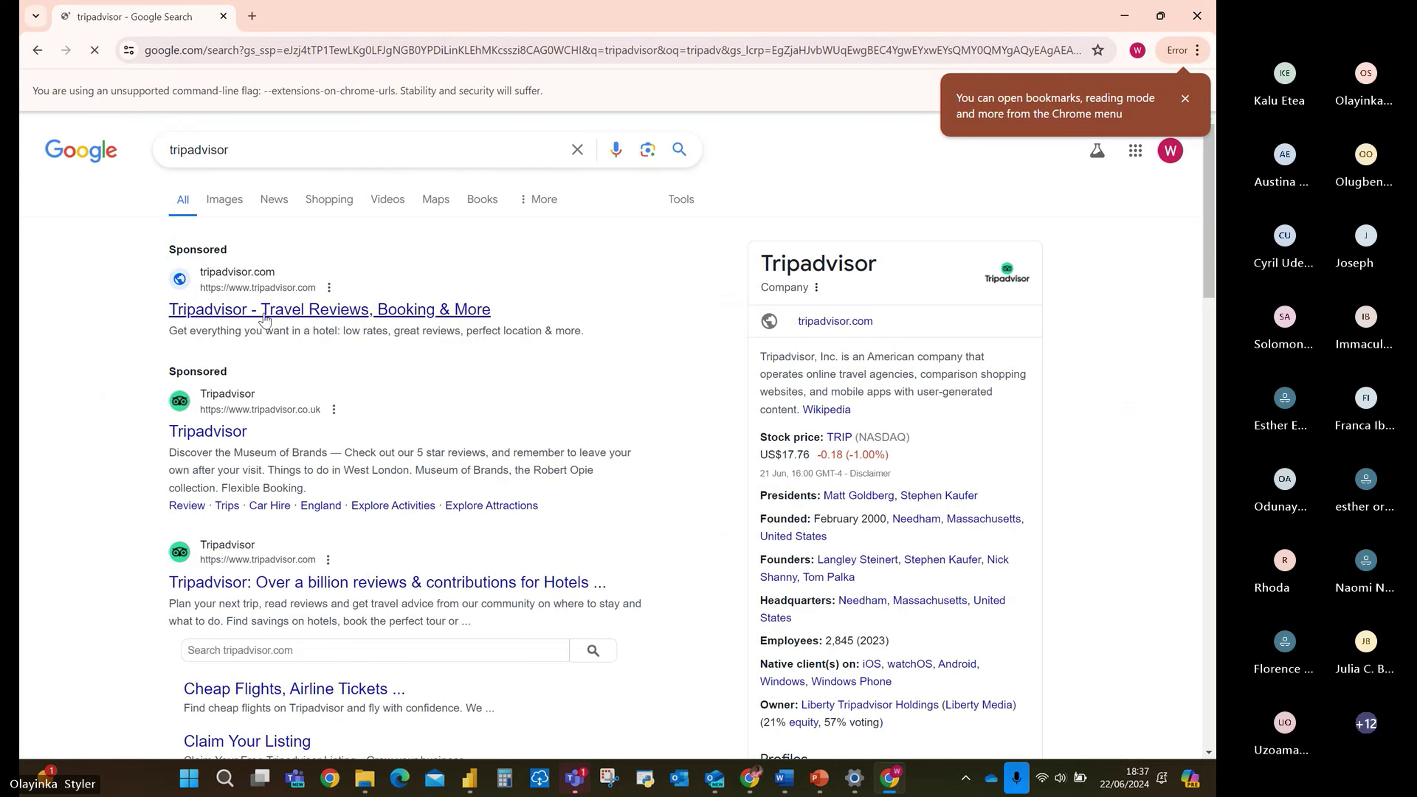
left_click(266, 310)
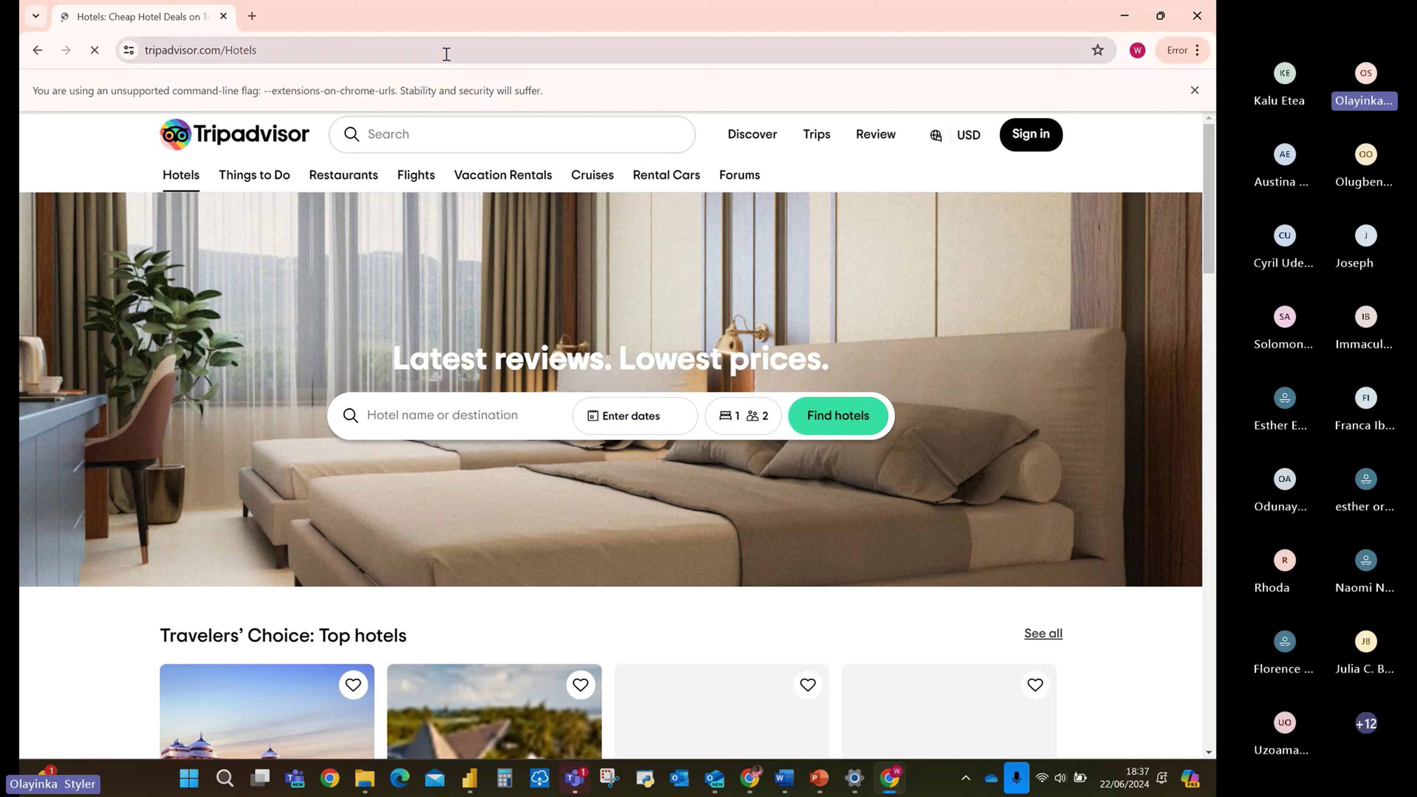
left_click(446, 55)
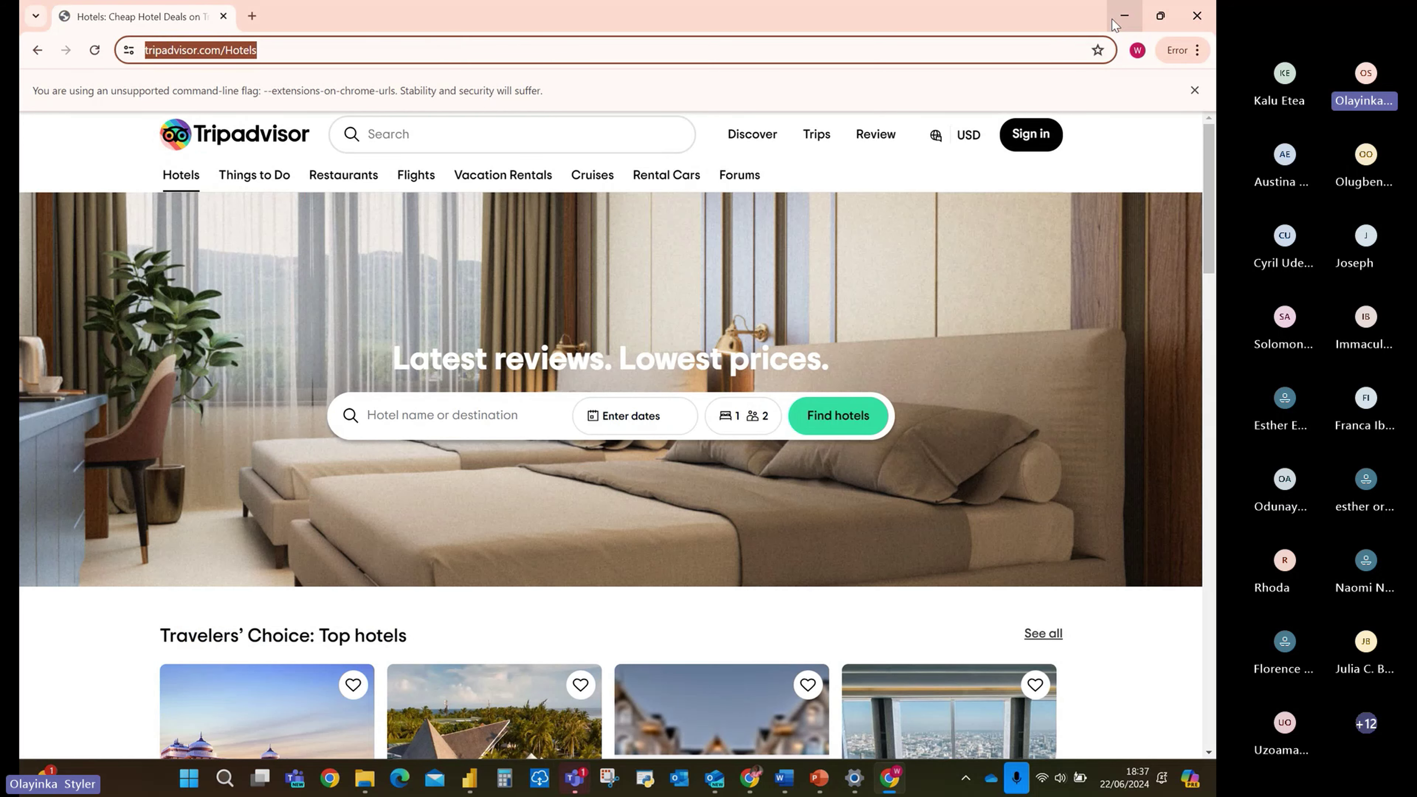
Return to Power BI Desktop and paste the copied Tripadvisor address as the button's web URL.
left_click(1125, 16)
left_click(959, 571)
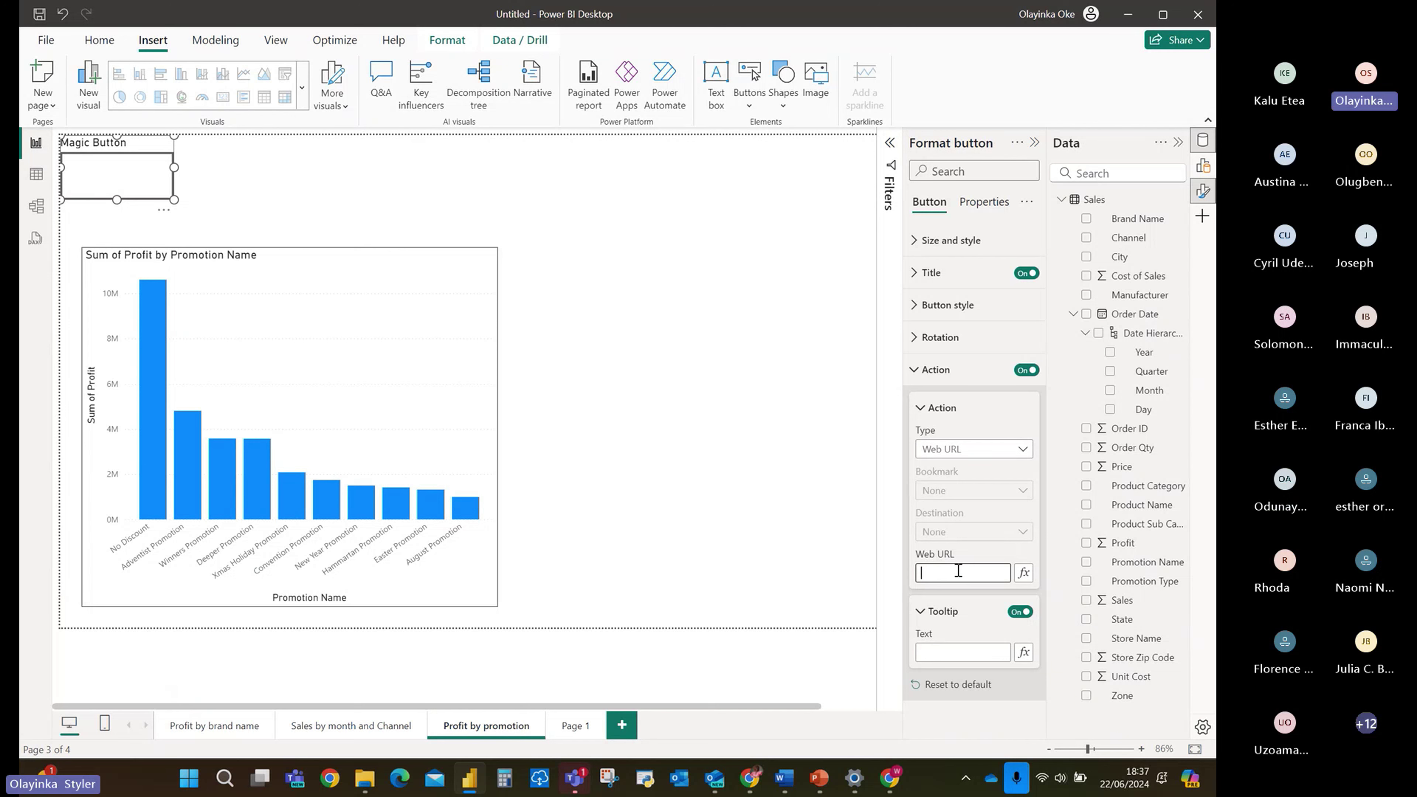
key("ctrl+v")
Set the Magic Button's tooltip text to Reference Website.
left_click(952, 656)
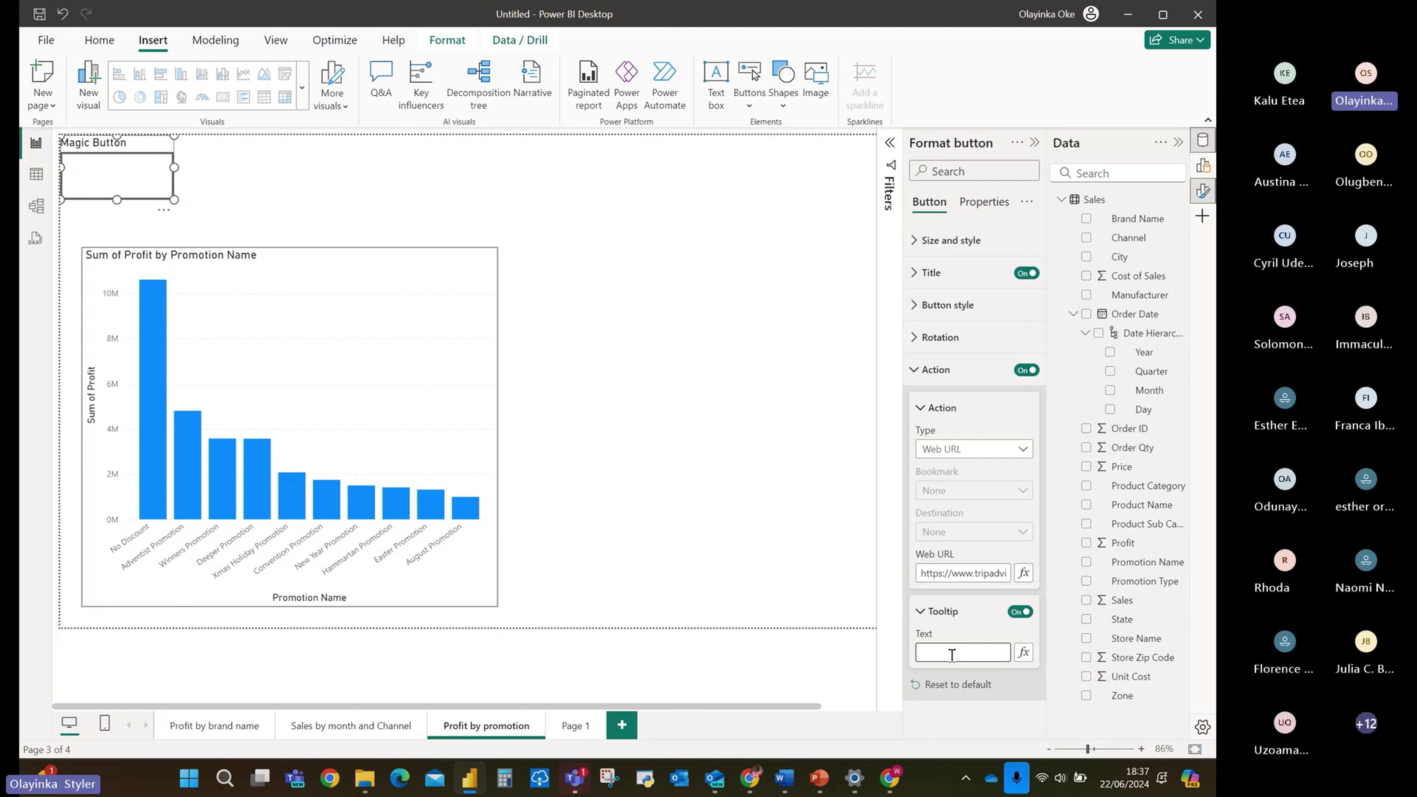
type("Refr")
key("BackSpace")
type("erence")
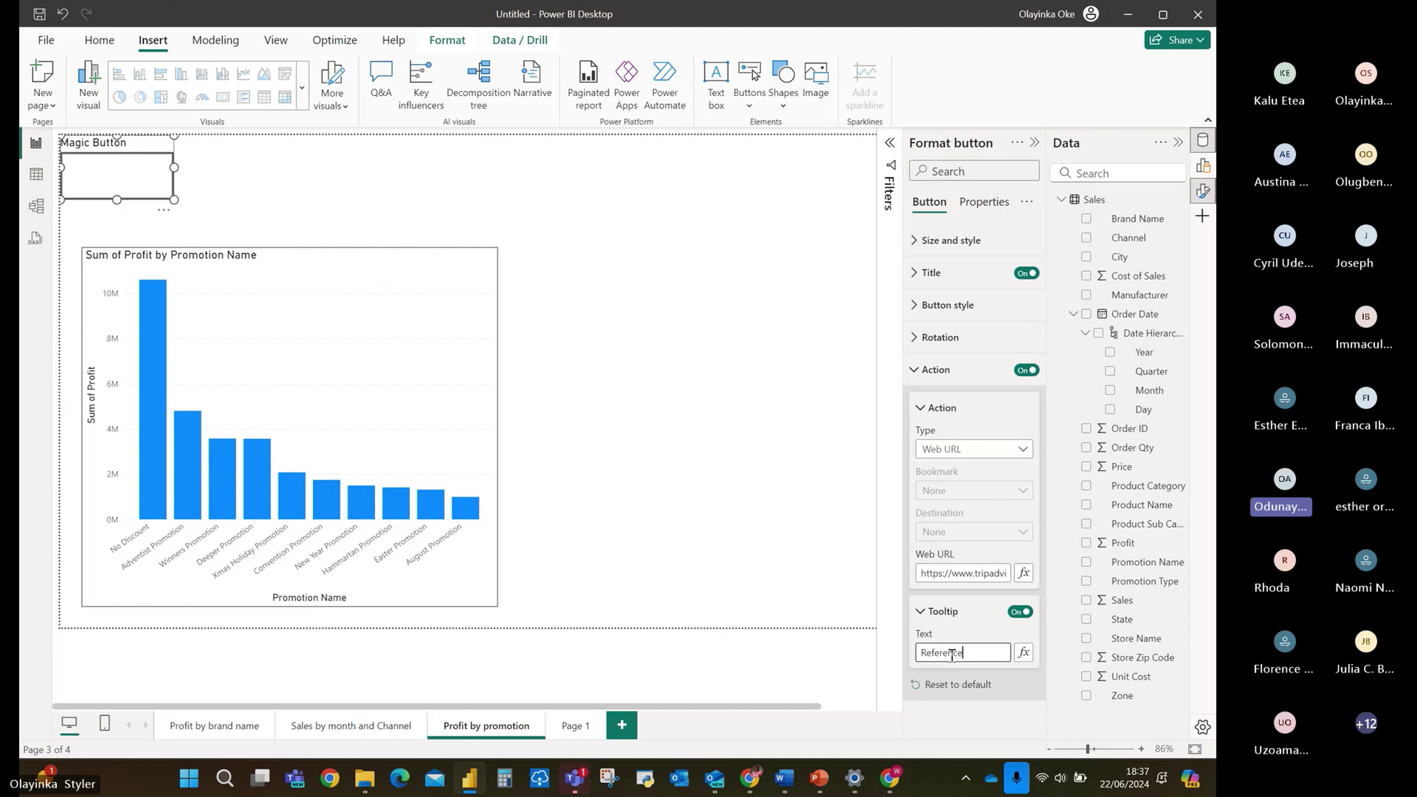
type(" we")
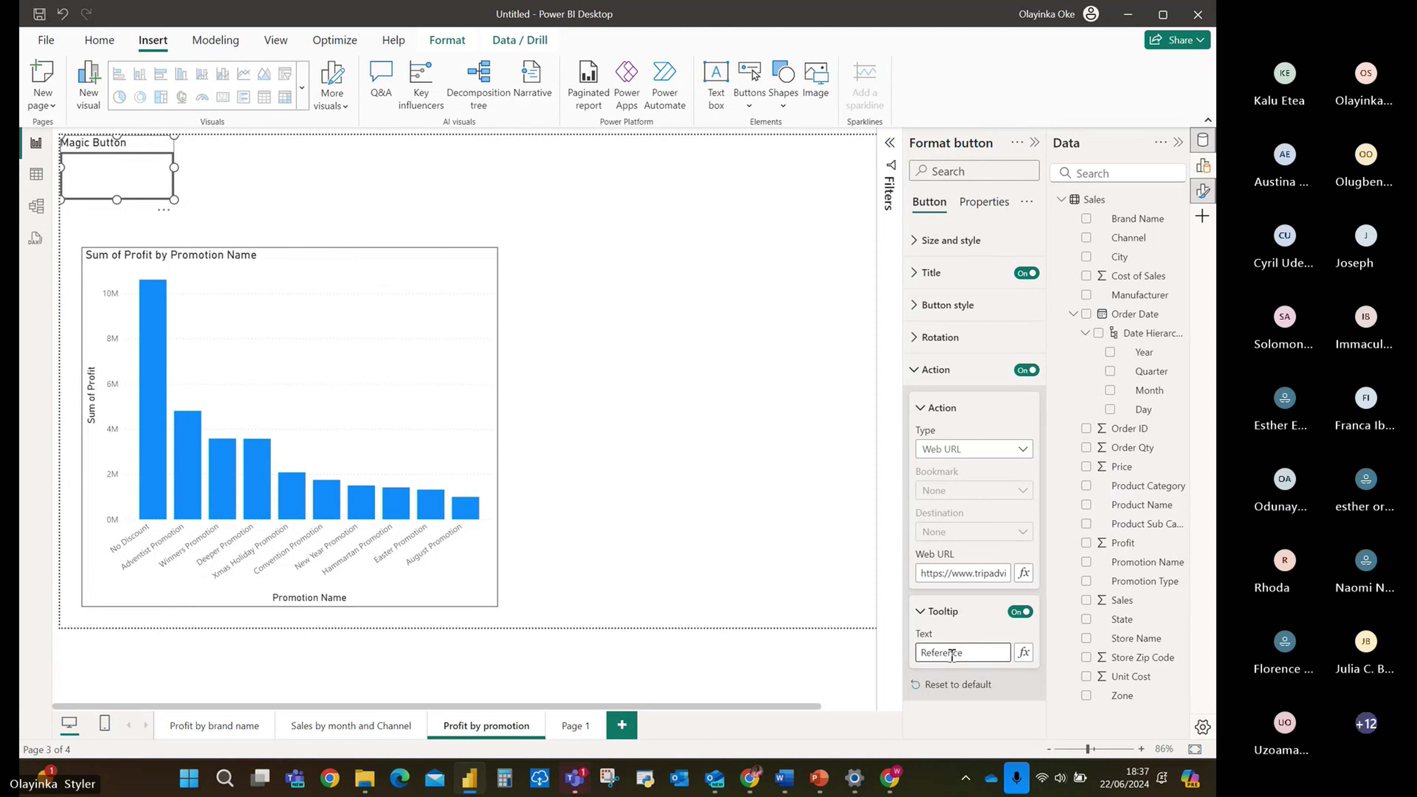
type("bsite")
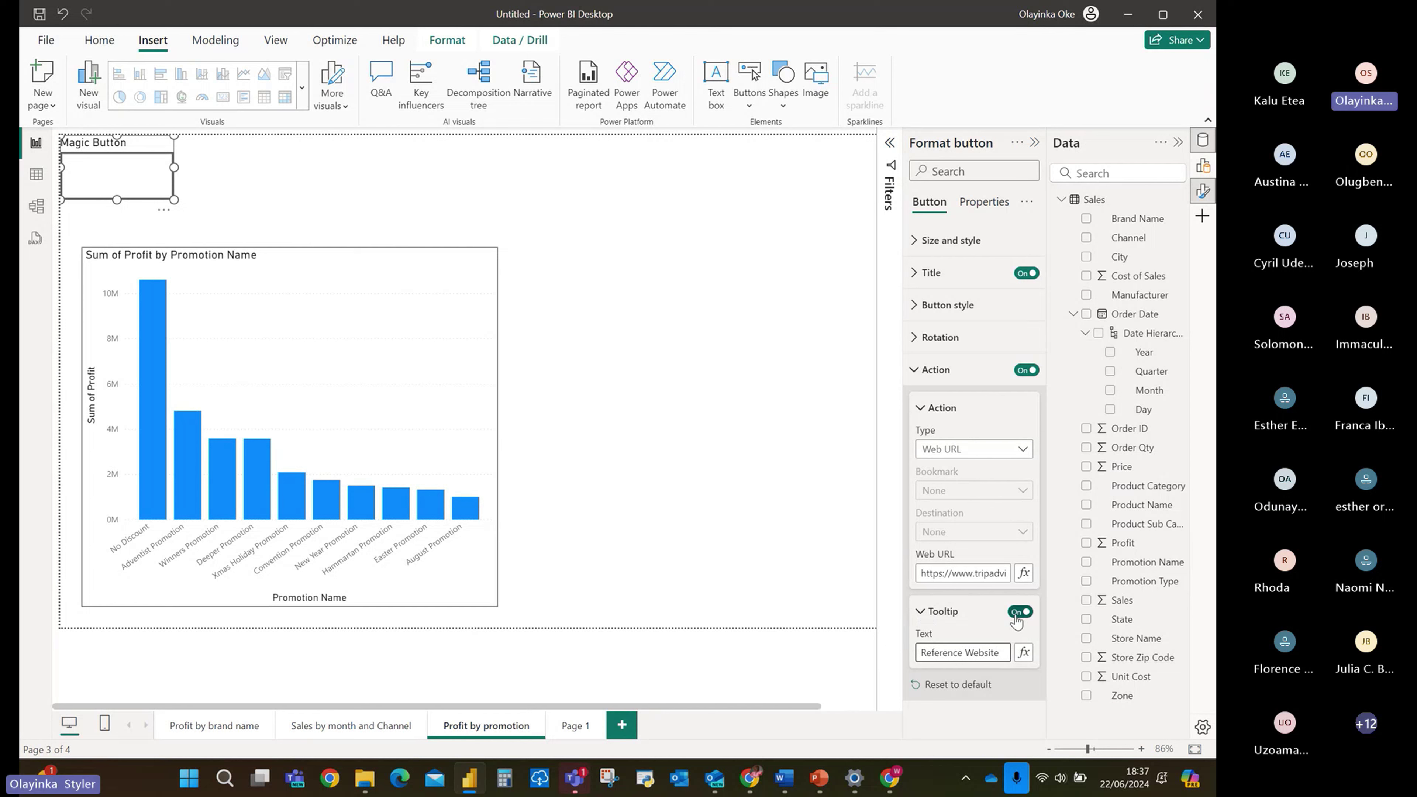
Look through the Magic Button's title, subtitle, divider, spacing and button style settings.
left_click(918, 369)
left_click(937, 272)
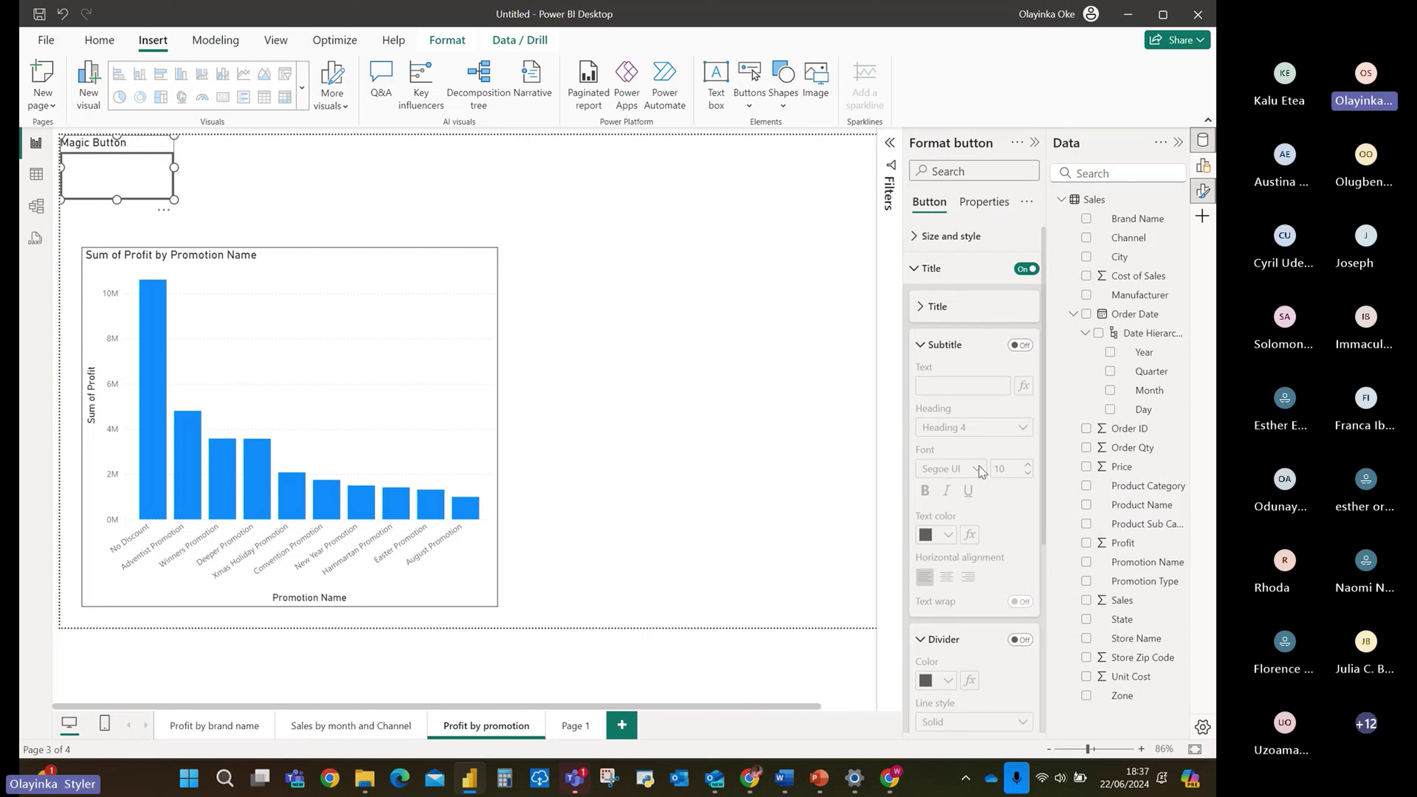
scroll(980, 473, "down", 4)
scroll(982, 471, "down", 2)
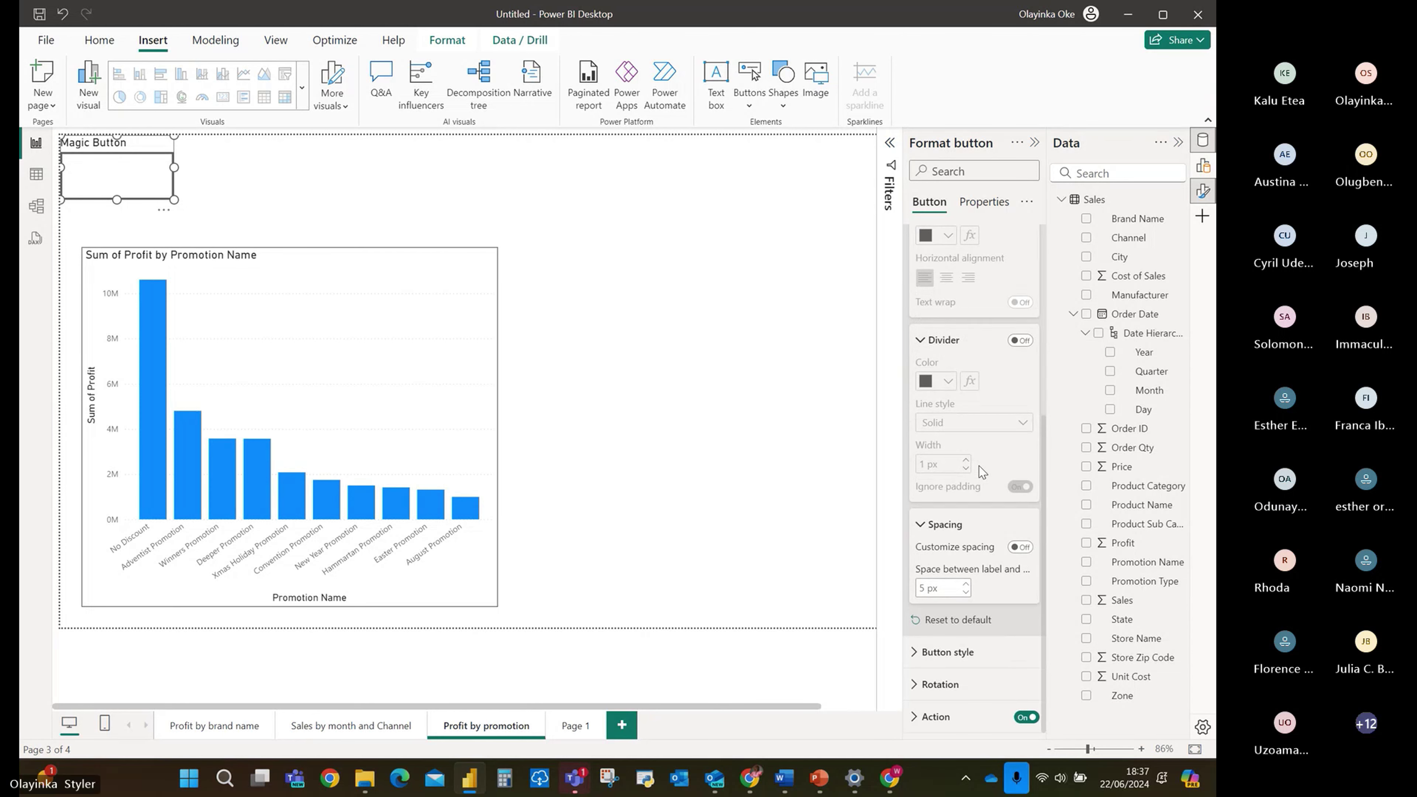
left_click(945, 649)
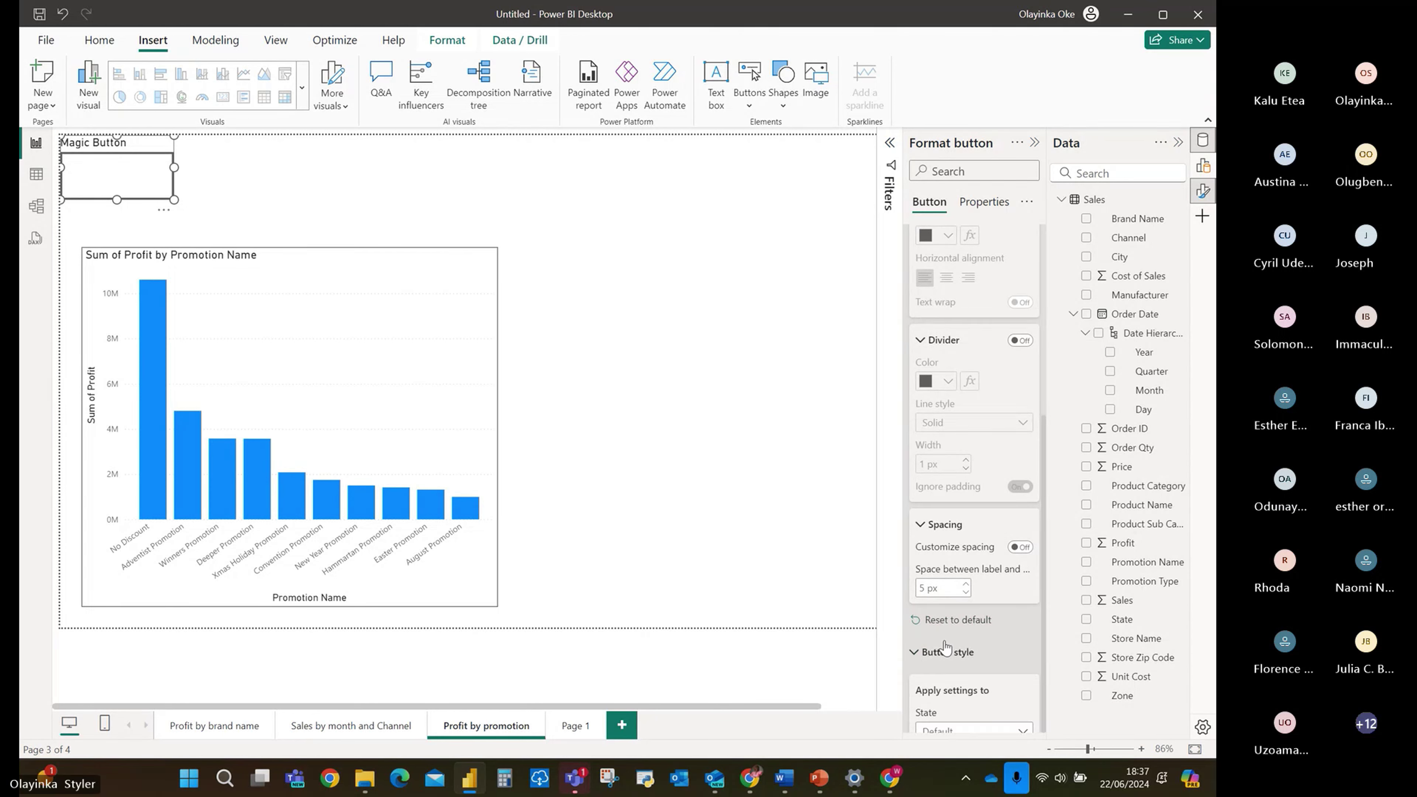
scroll(944, 648, "down", 8)
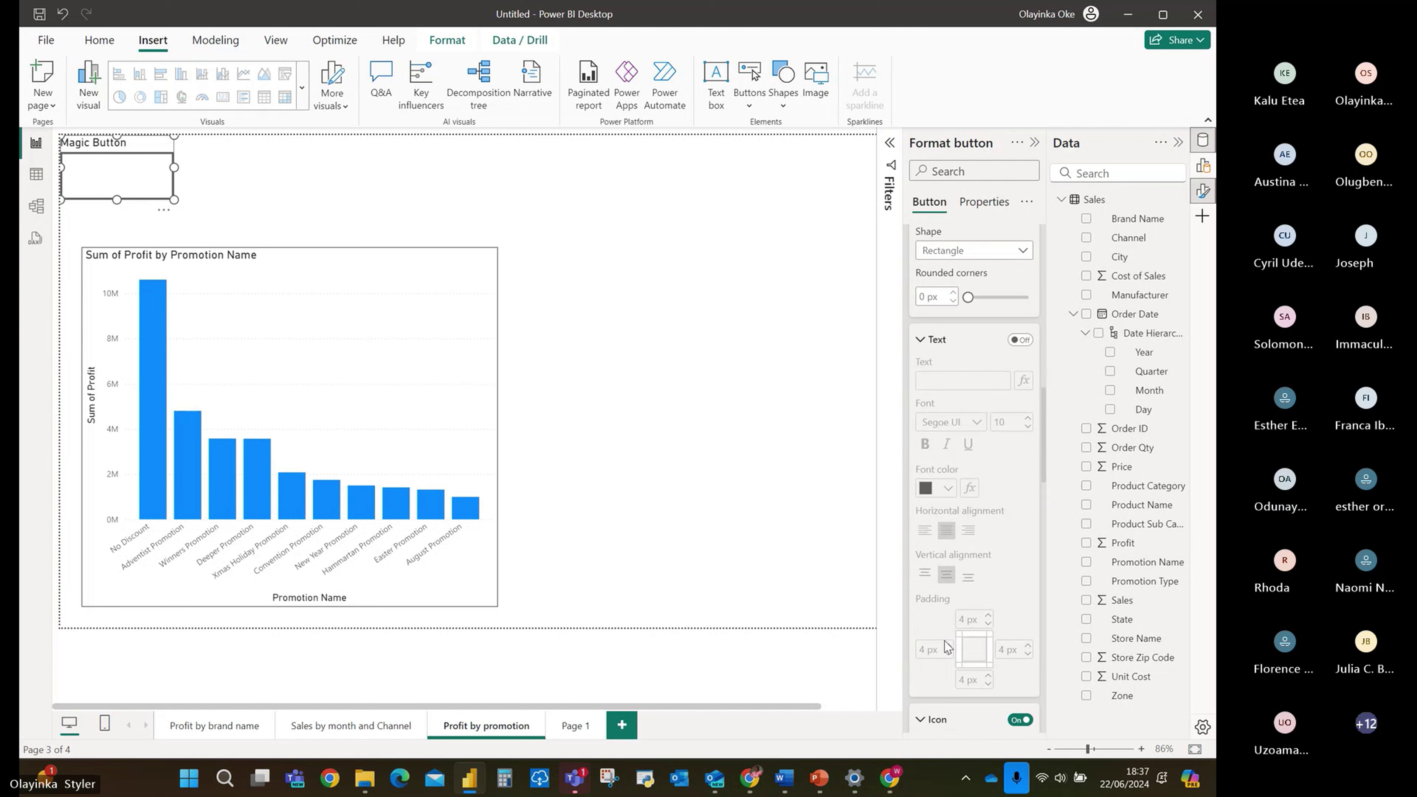
scroll(947, 648, "down", 4)
scroll(947, 648, "up", 8)
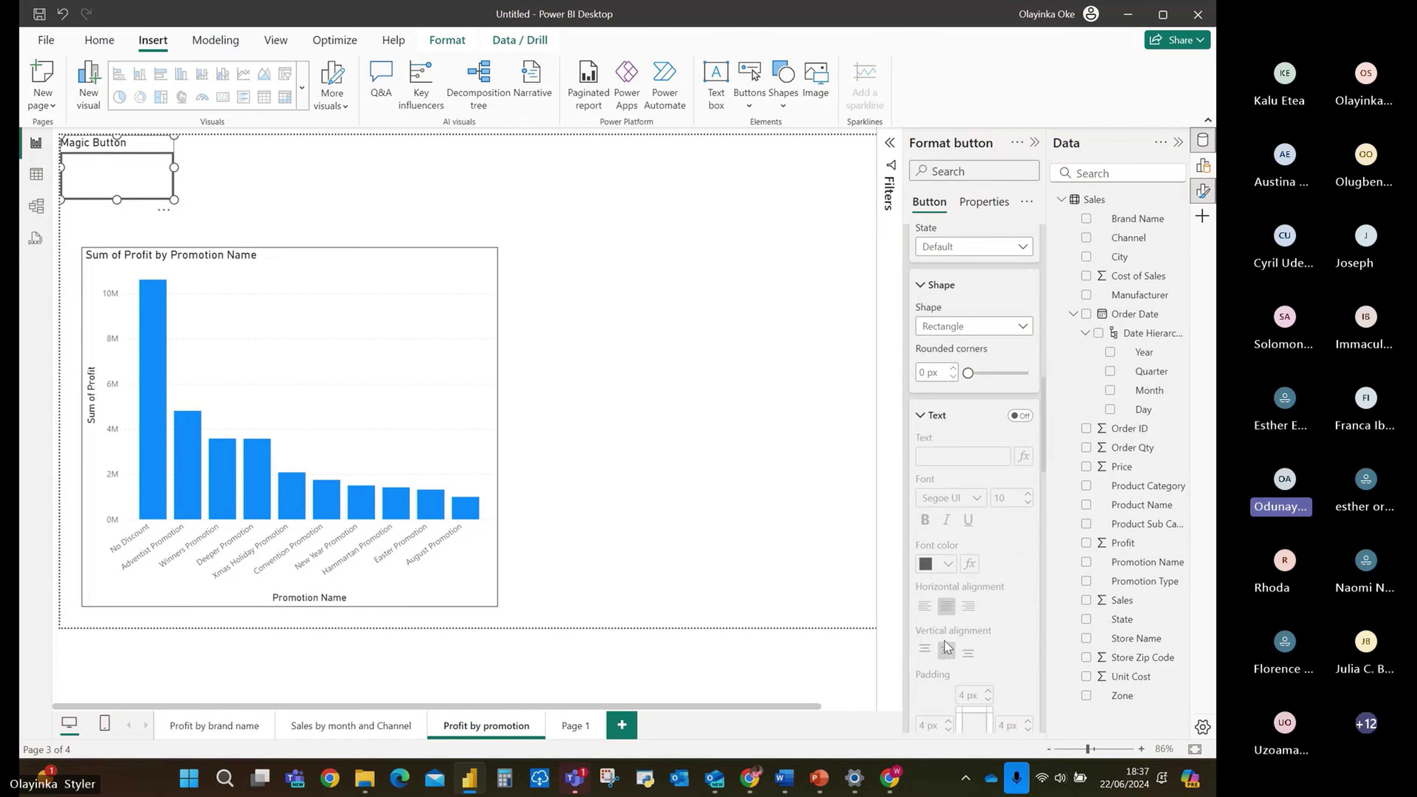
scroll(947, 647, "up", 10)
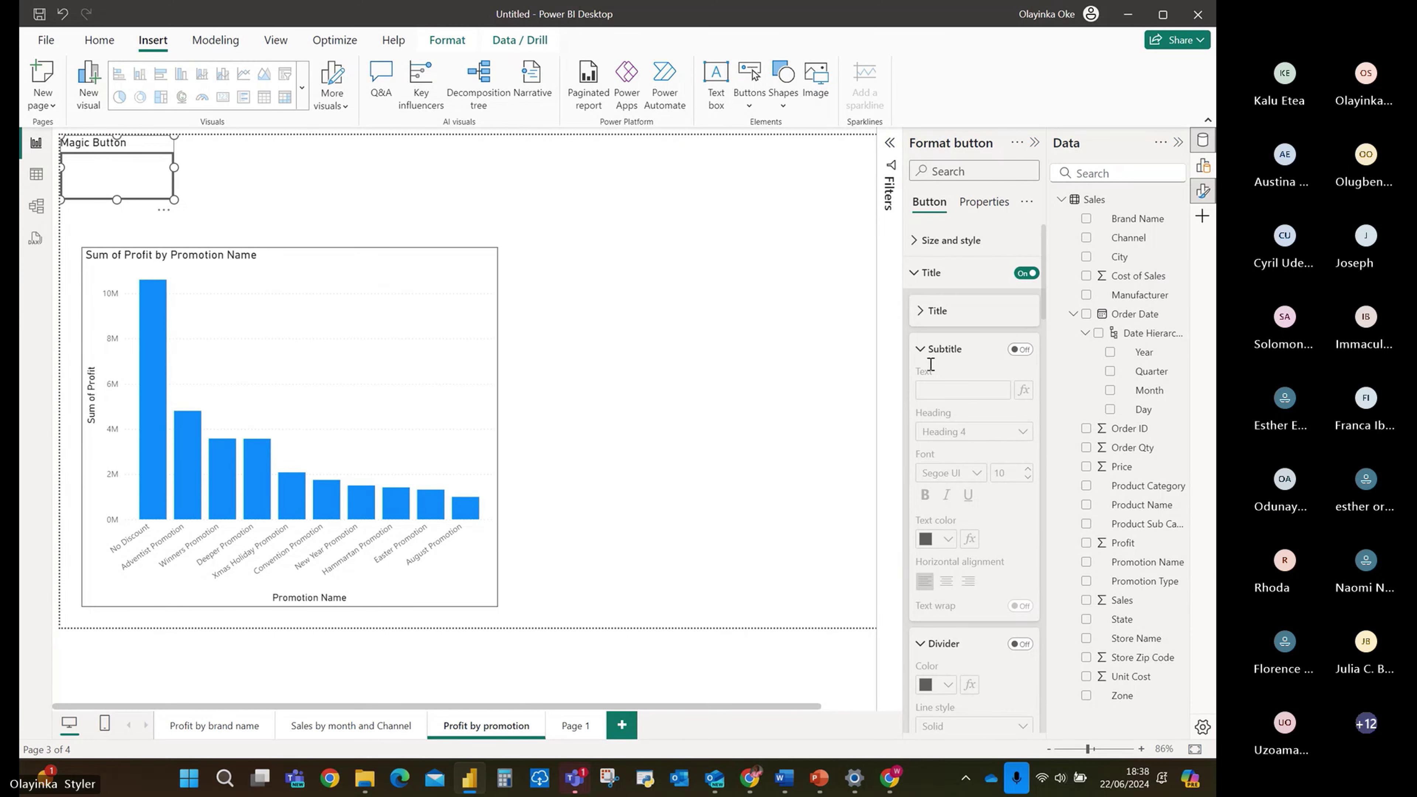
left_click(933, 348)
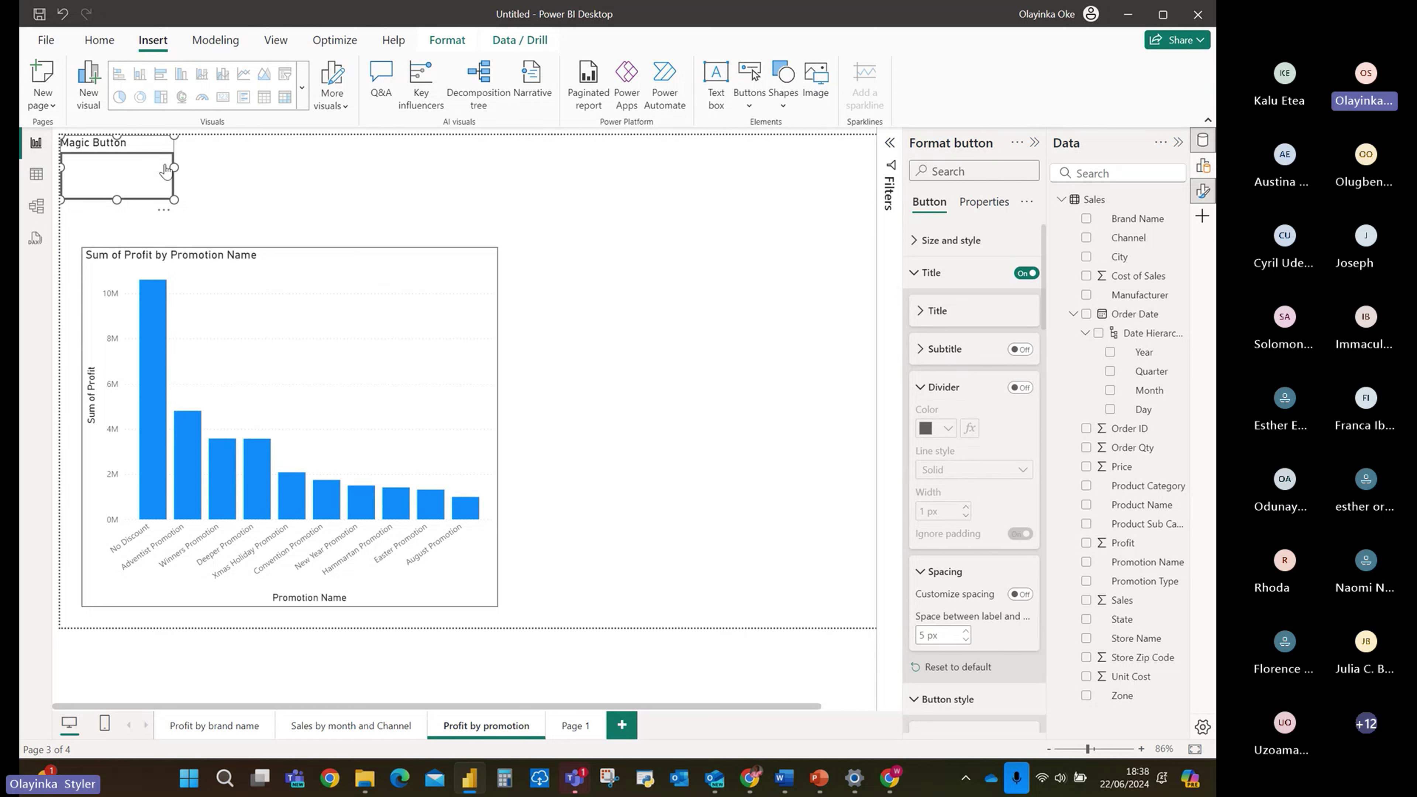
Move the Magic Button to the page's lower-right area and change its title to "For more information on date used".
left_click_drag(167, 174, 842, 579)
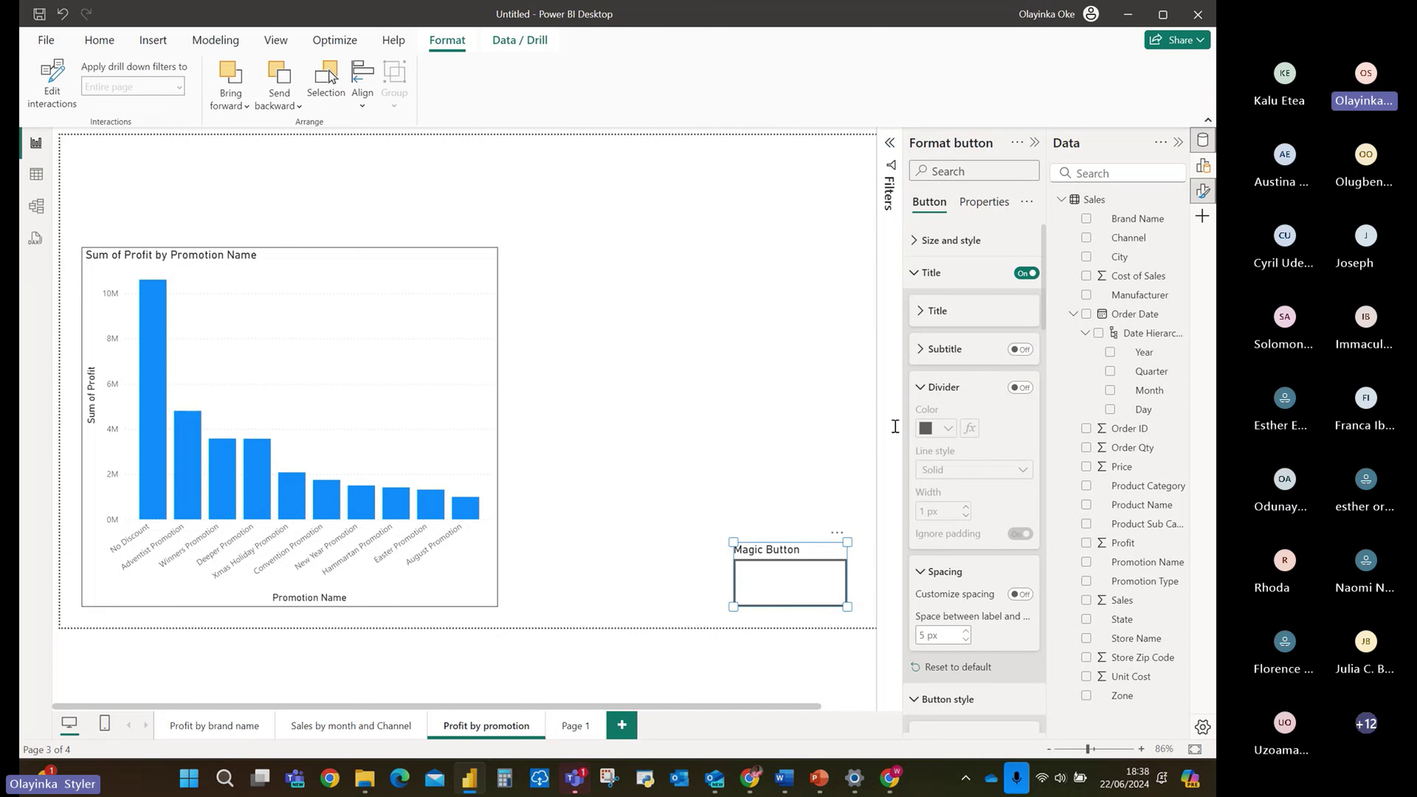
left_click(920, 389)
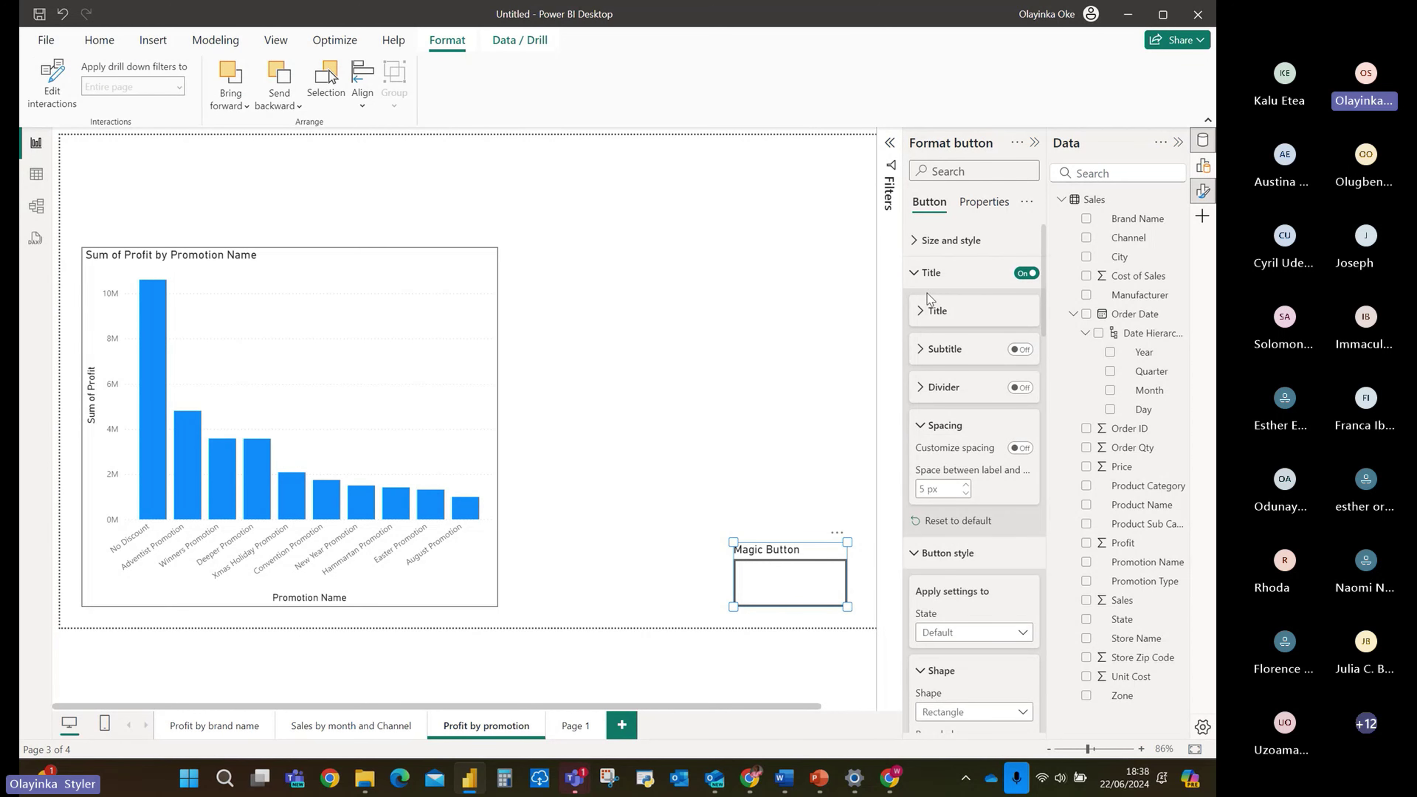
left_click(920, 311)
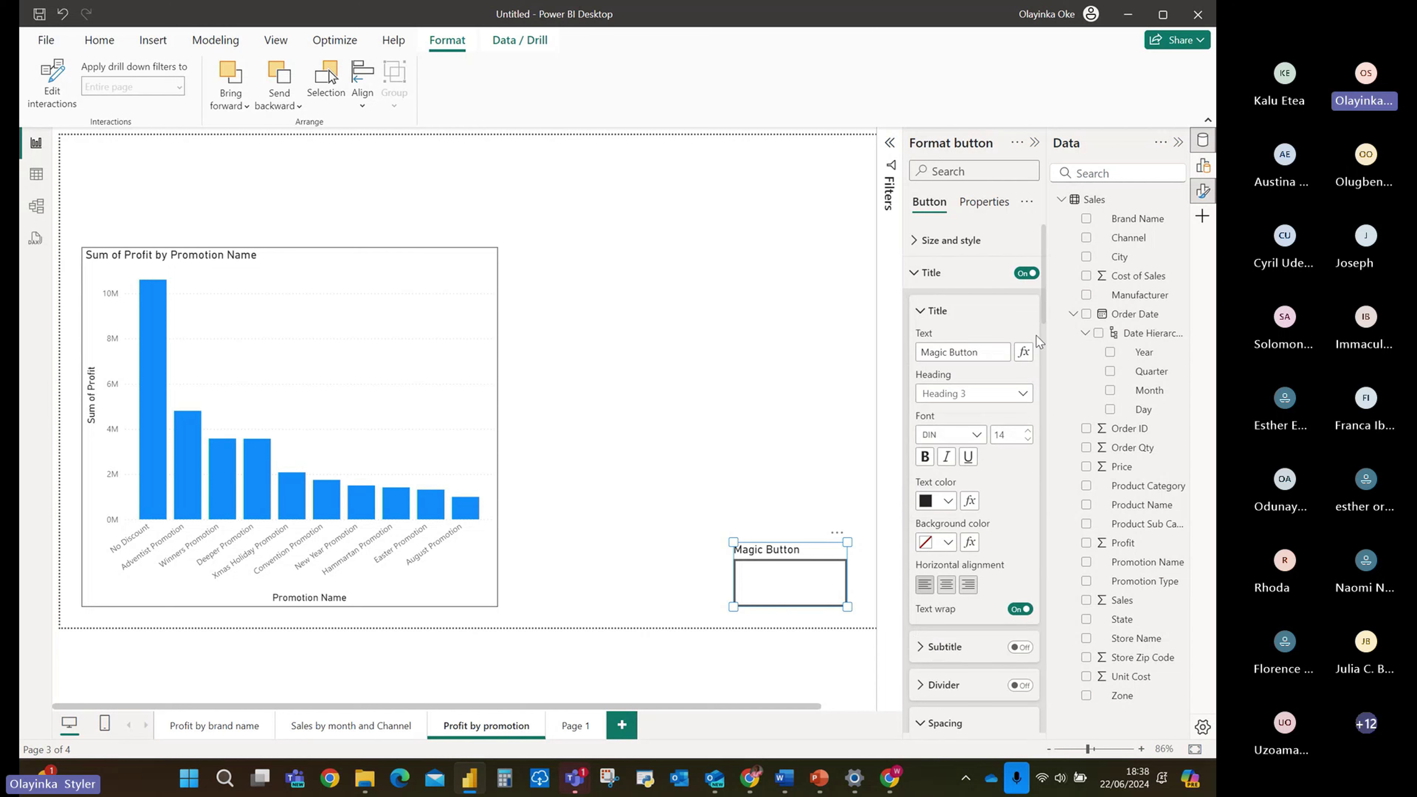
left_click(988, 355)
type("Detail")
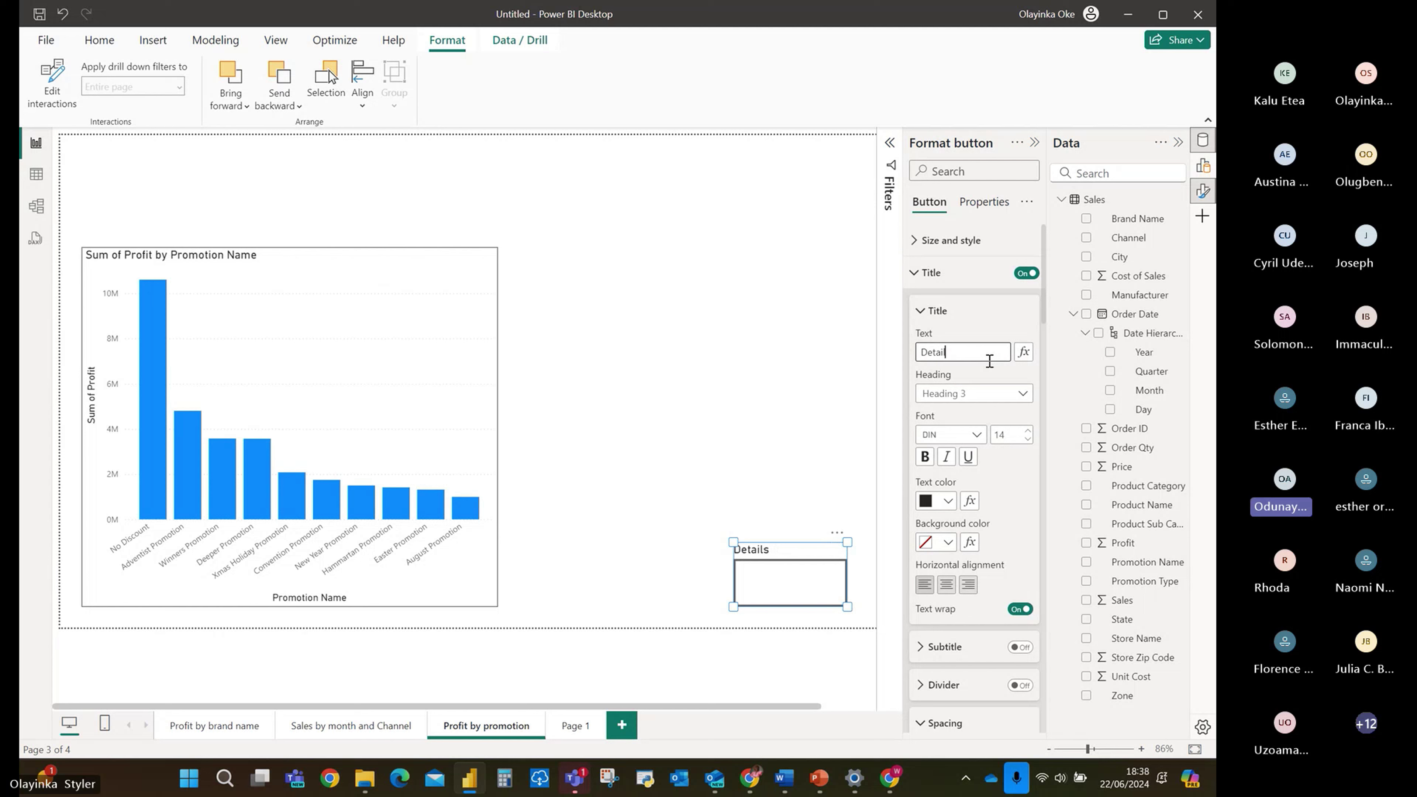
key("BackSpace")
key("BackSpace")
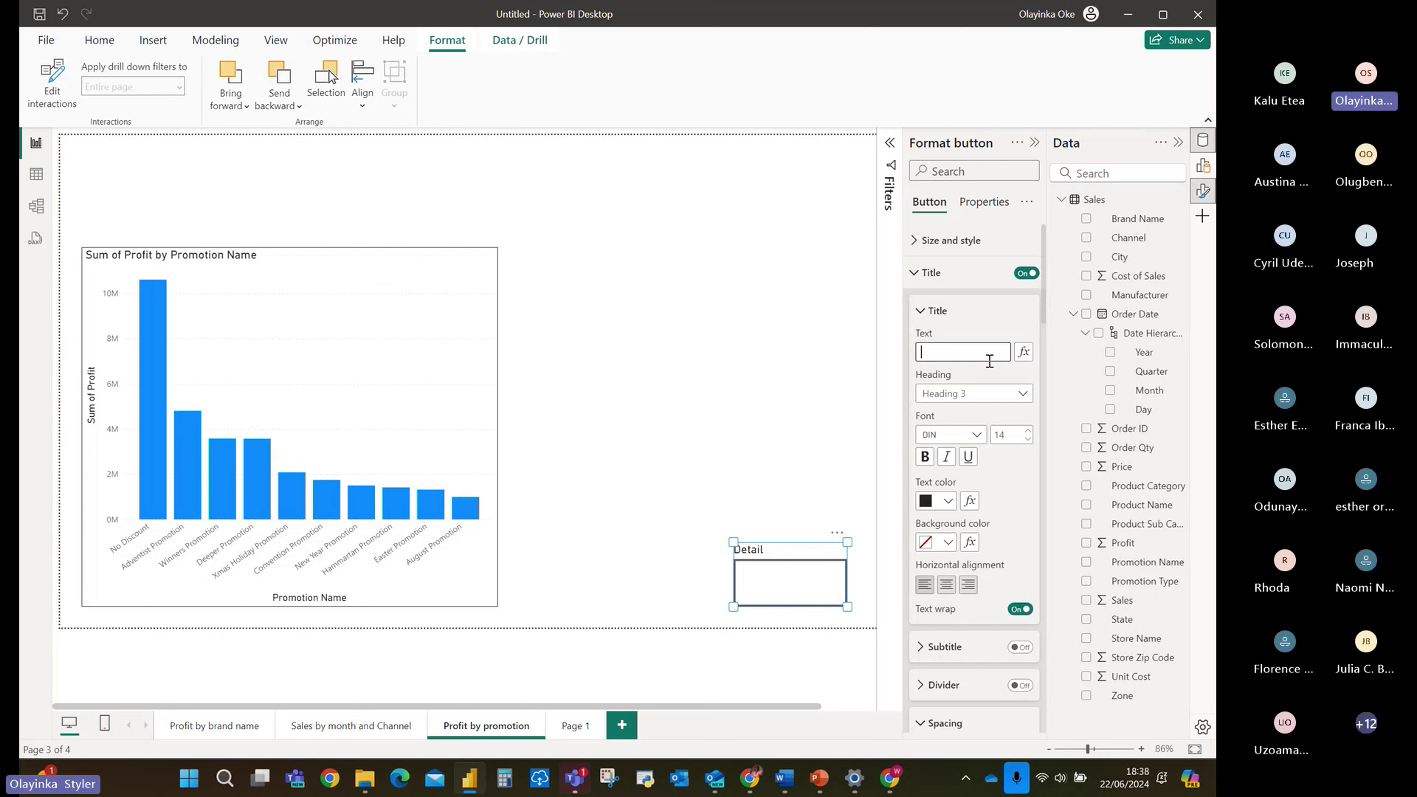
type("For more informat")
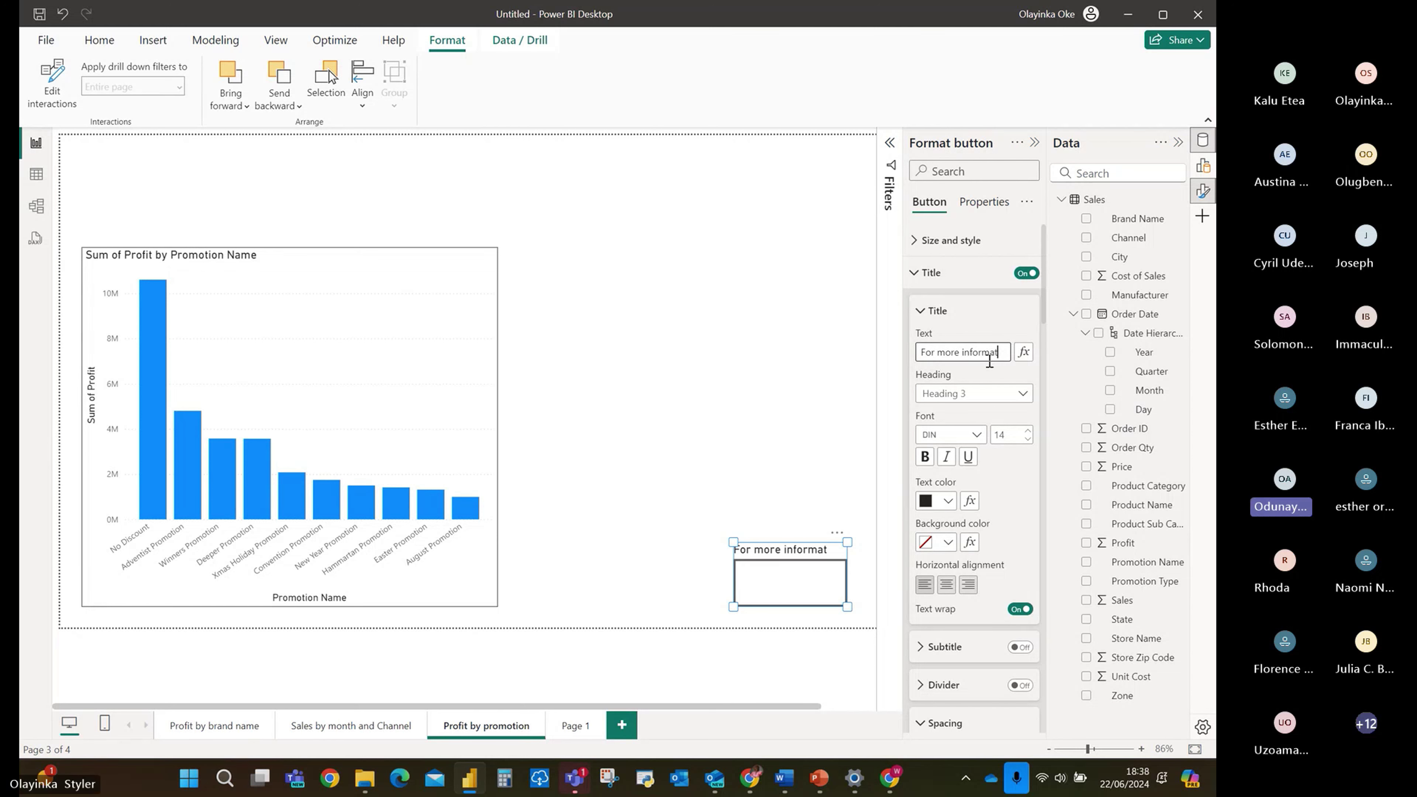
type("ion on date used")
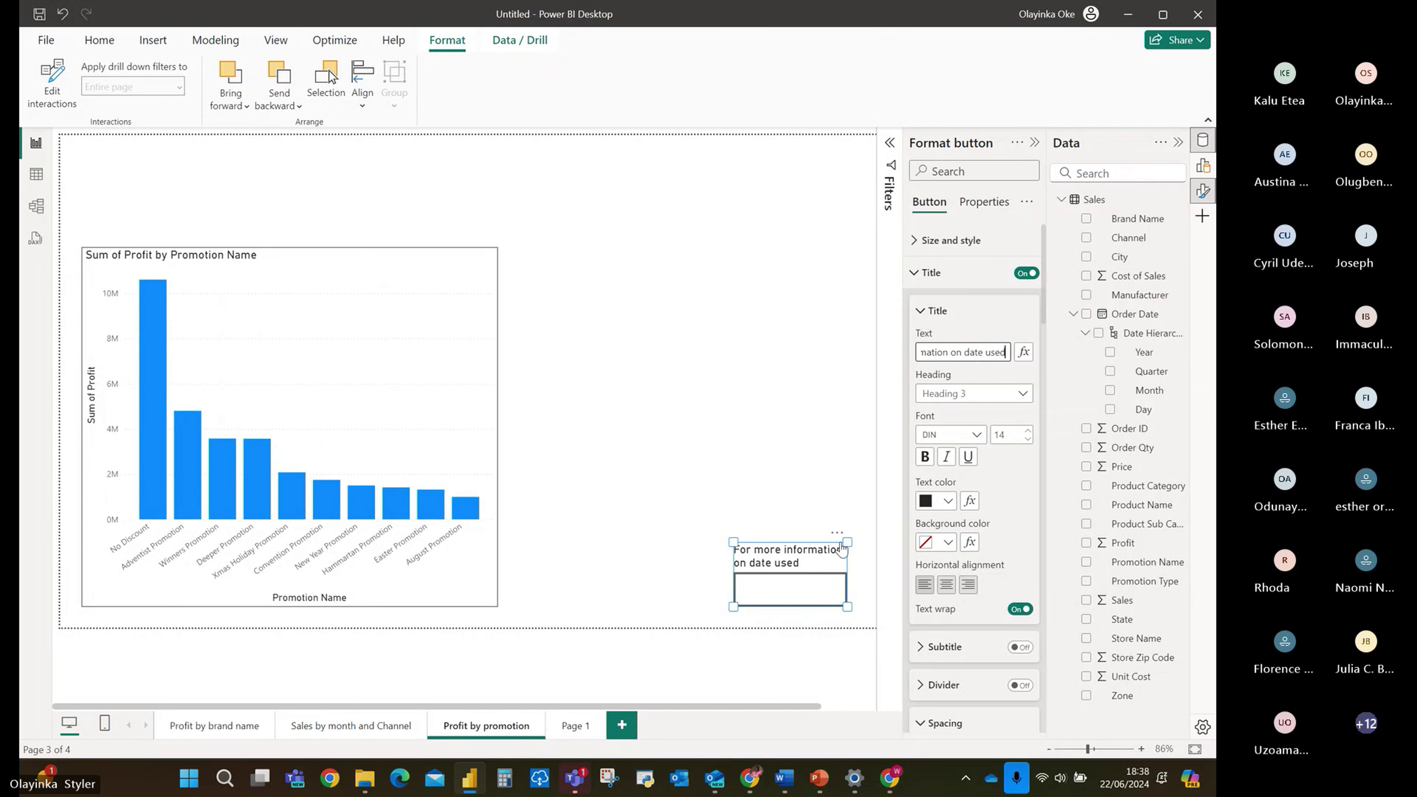
Examine the button's style options, including shape, text, icon, fill and border.
left_click(775, 567)
scroll(995, 368, "down", 6)
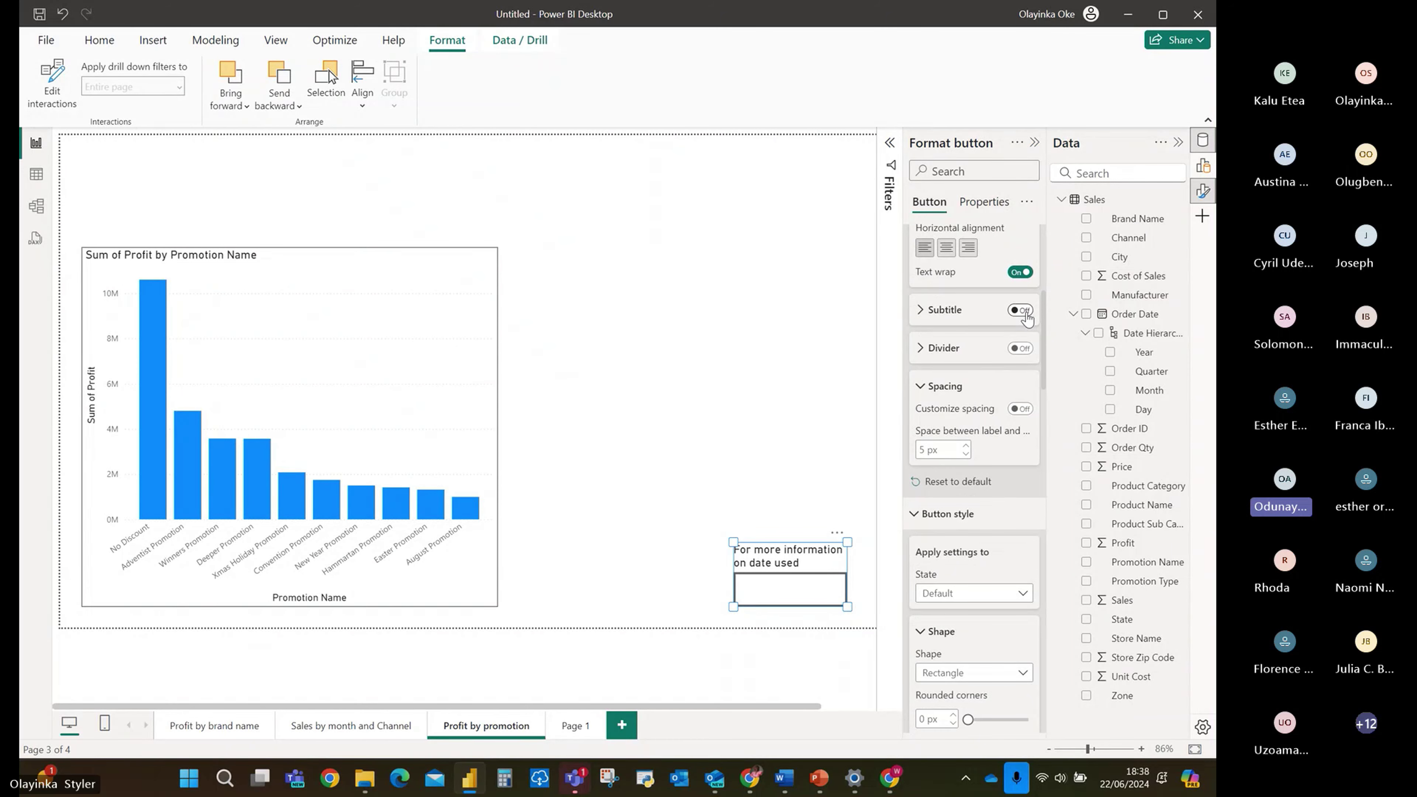
scroll(968, 315, "down", 6)
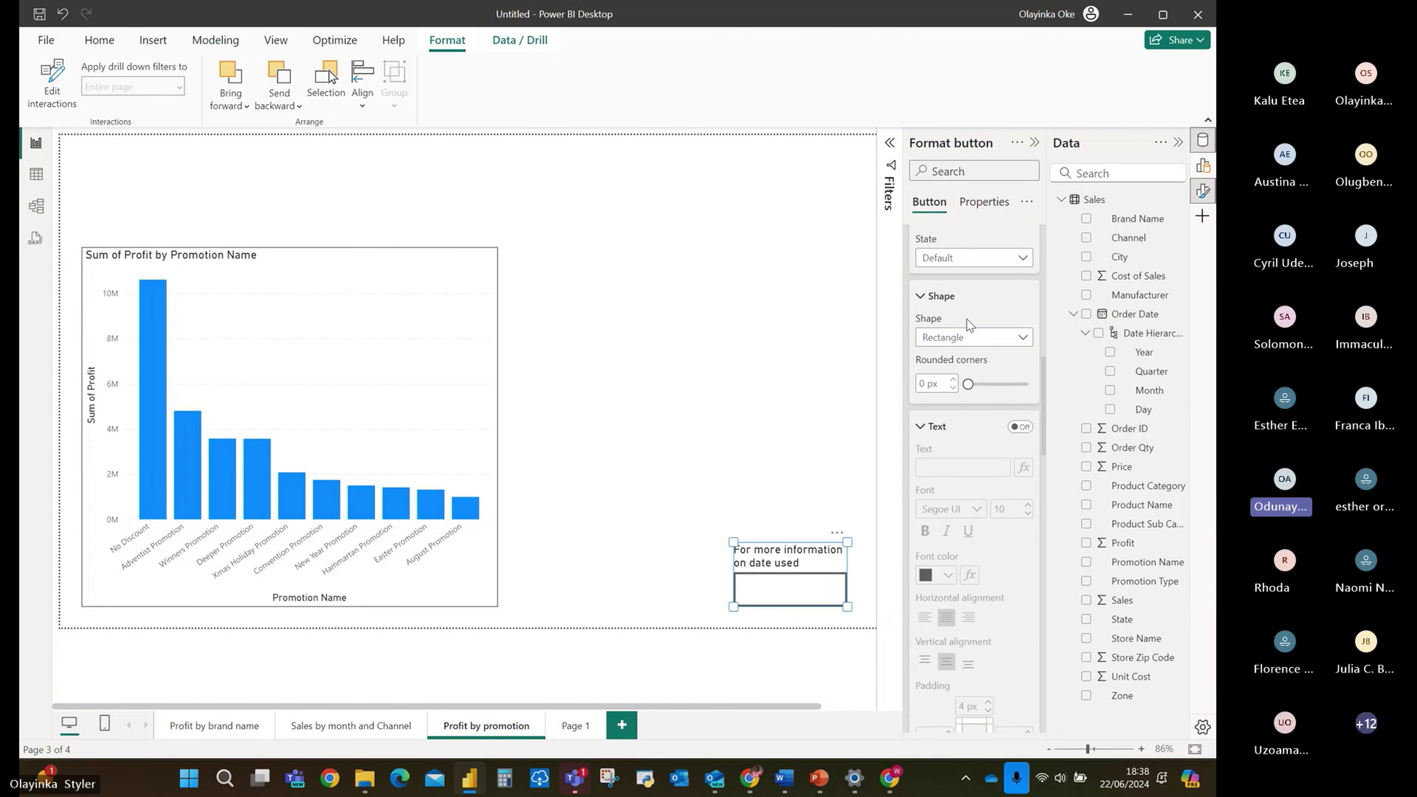
scroll(968, 321, "up", 12)
left_click(915, 273)
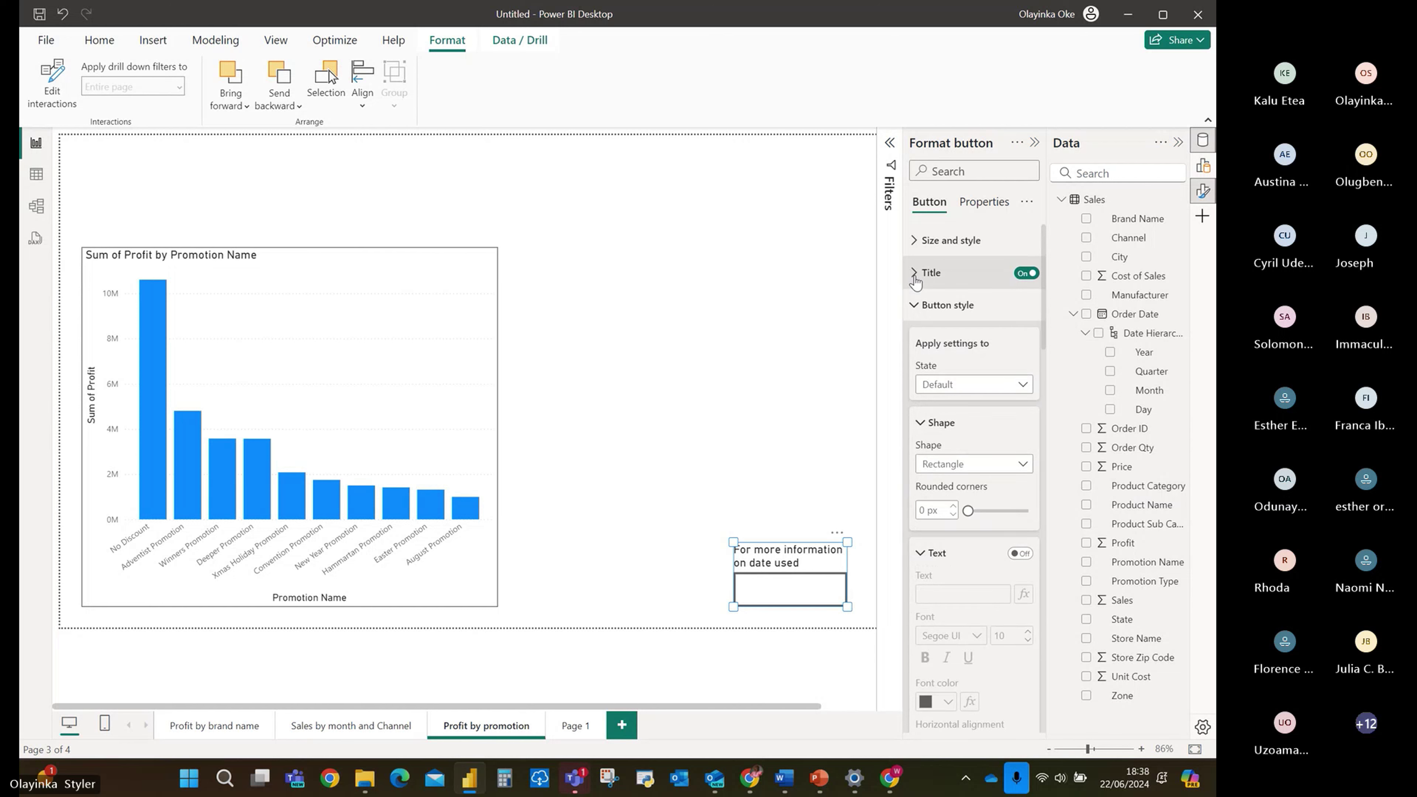
left_click(915, 306)
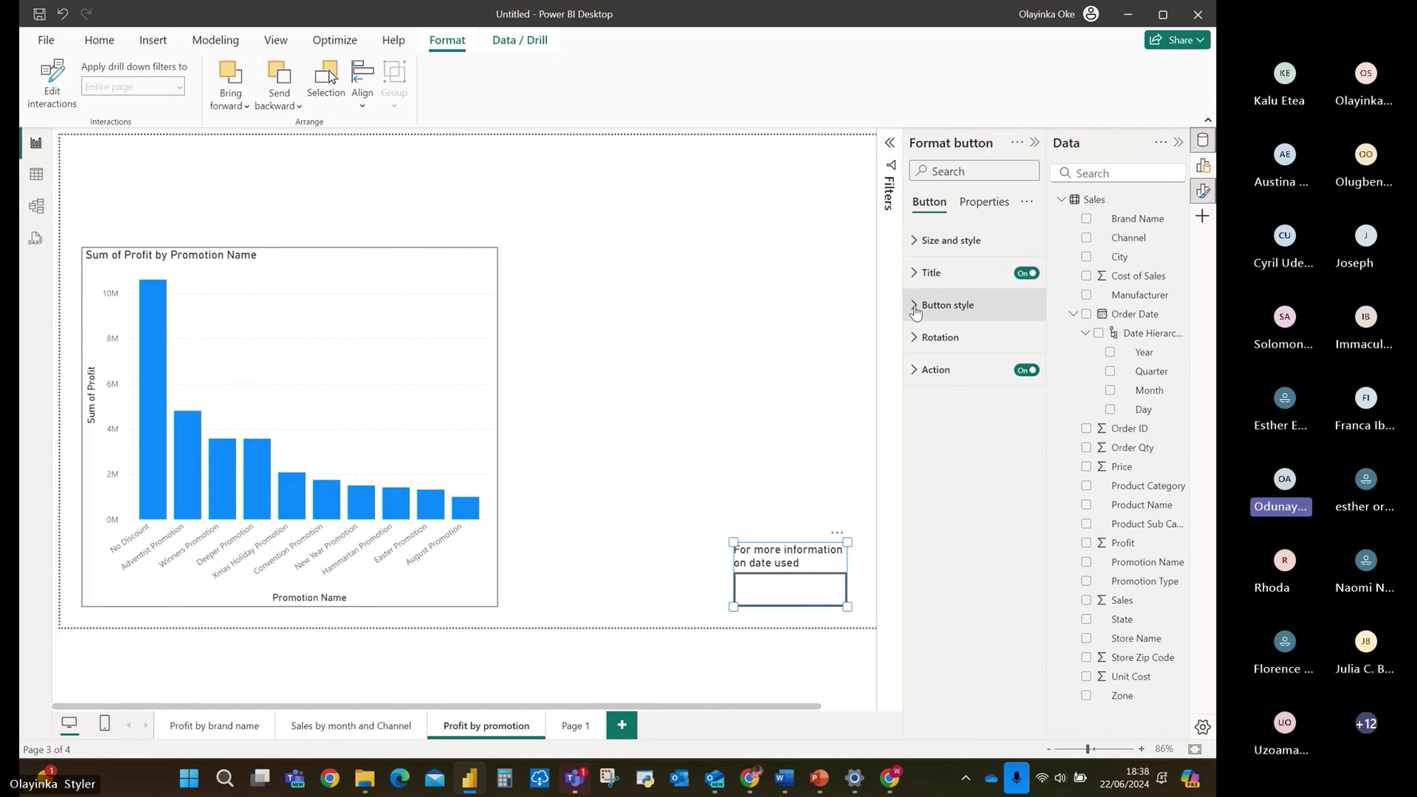
left_click(915, 307)
scroll(928, 469, "down", 5)
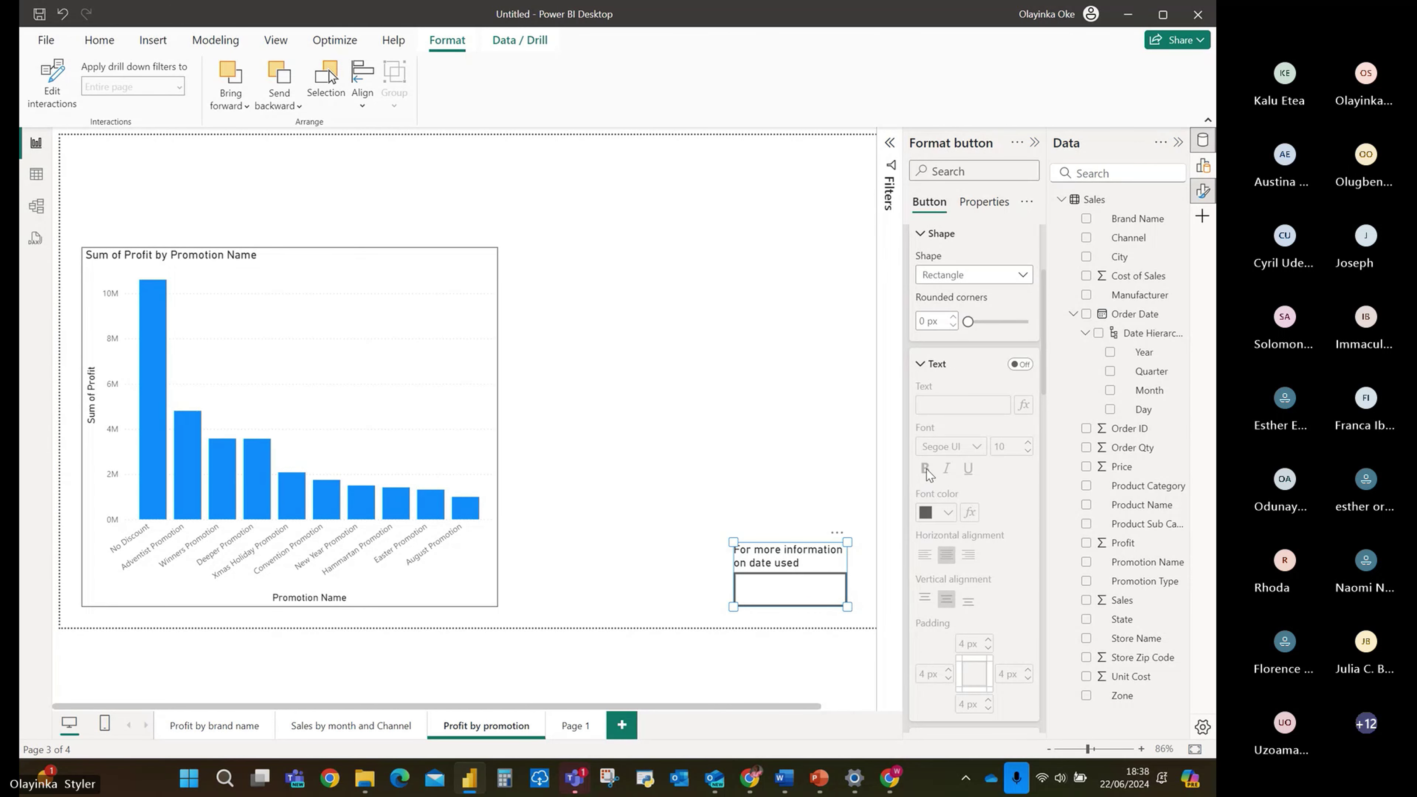
scroll(927, 469, "down", 10)
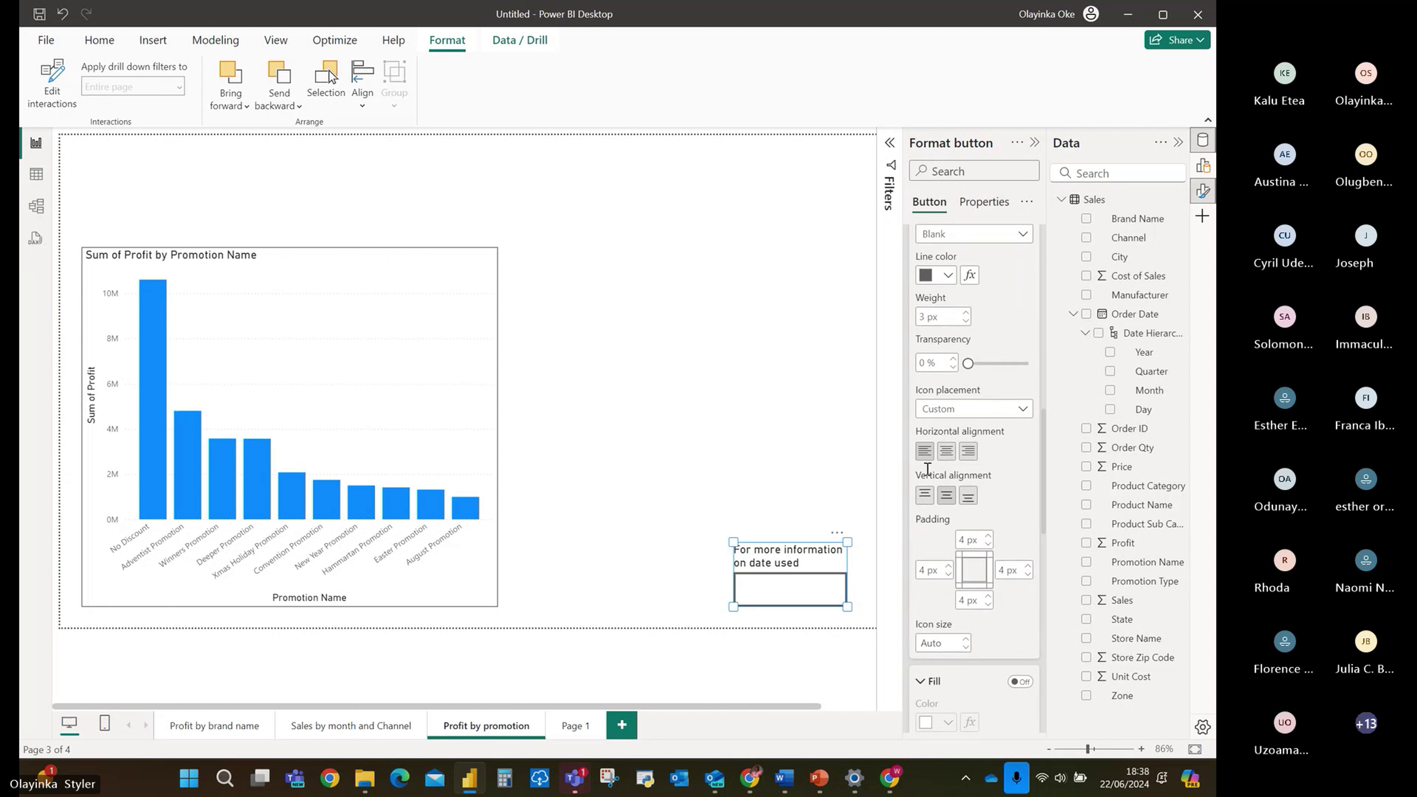
scroll(929, 475, "down", 10)
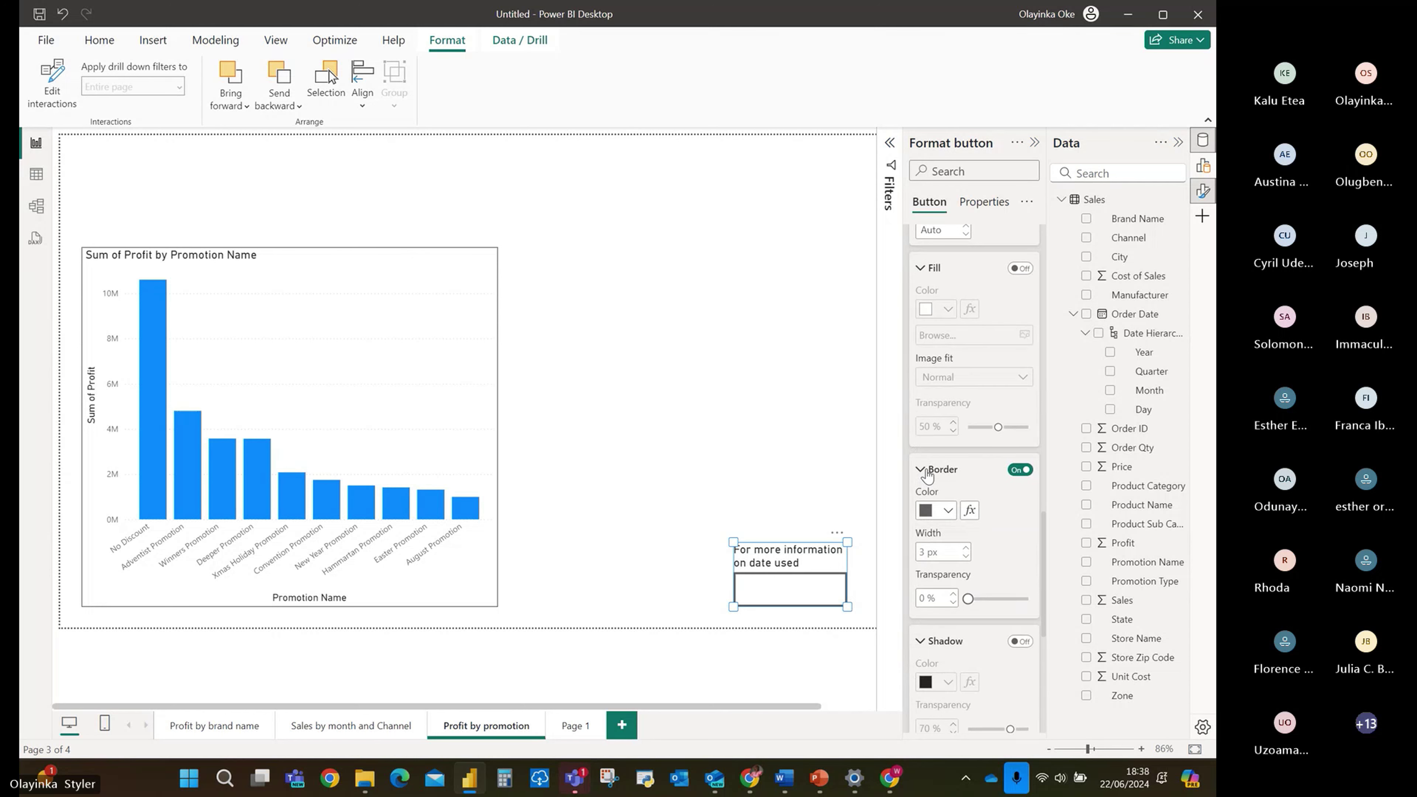
scroll(927, 475, "up", 8)
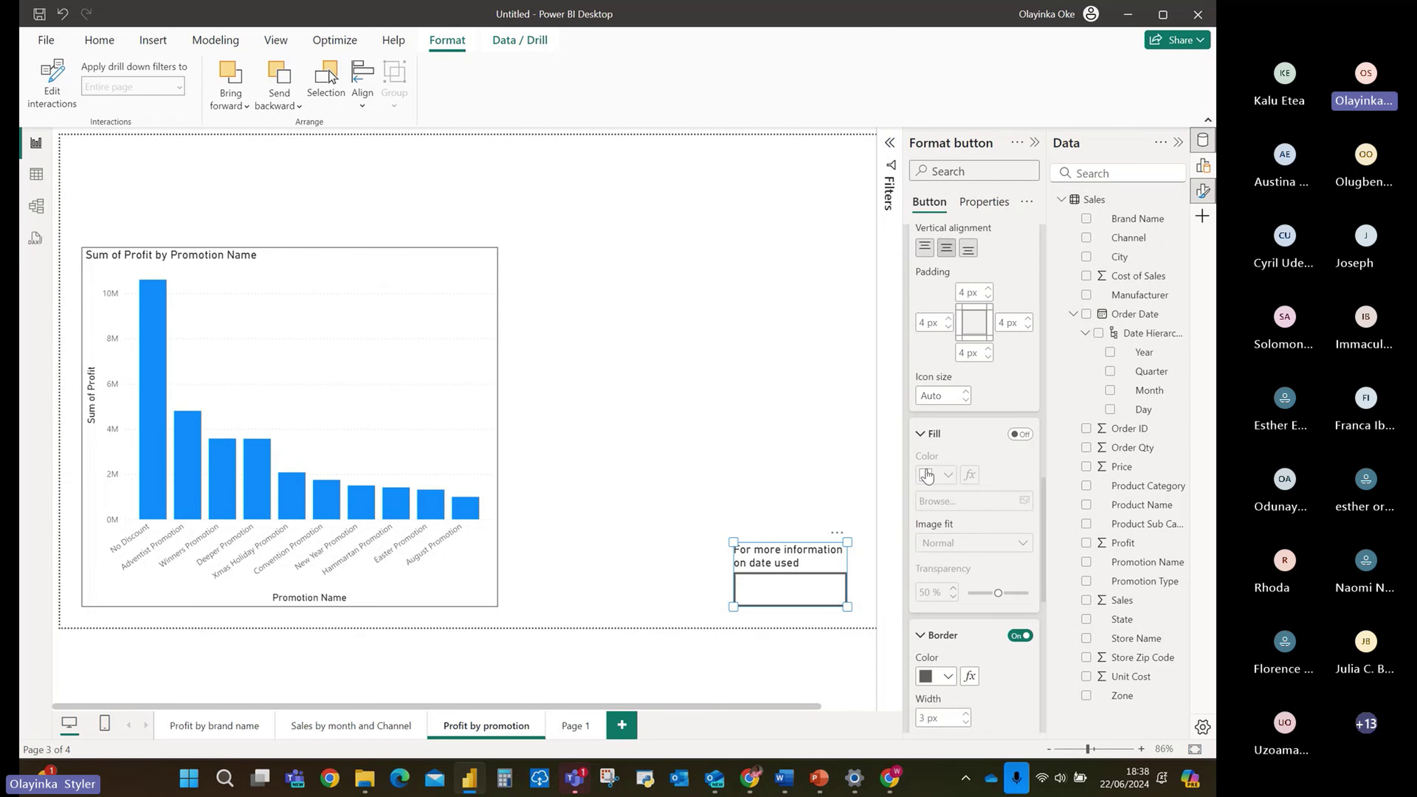
scroll(927, 473, "up", 6)
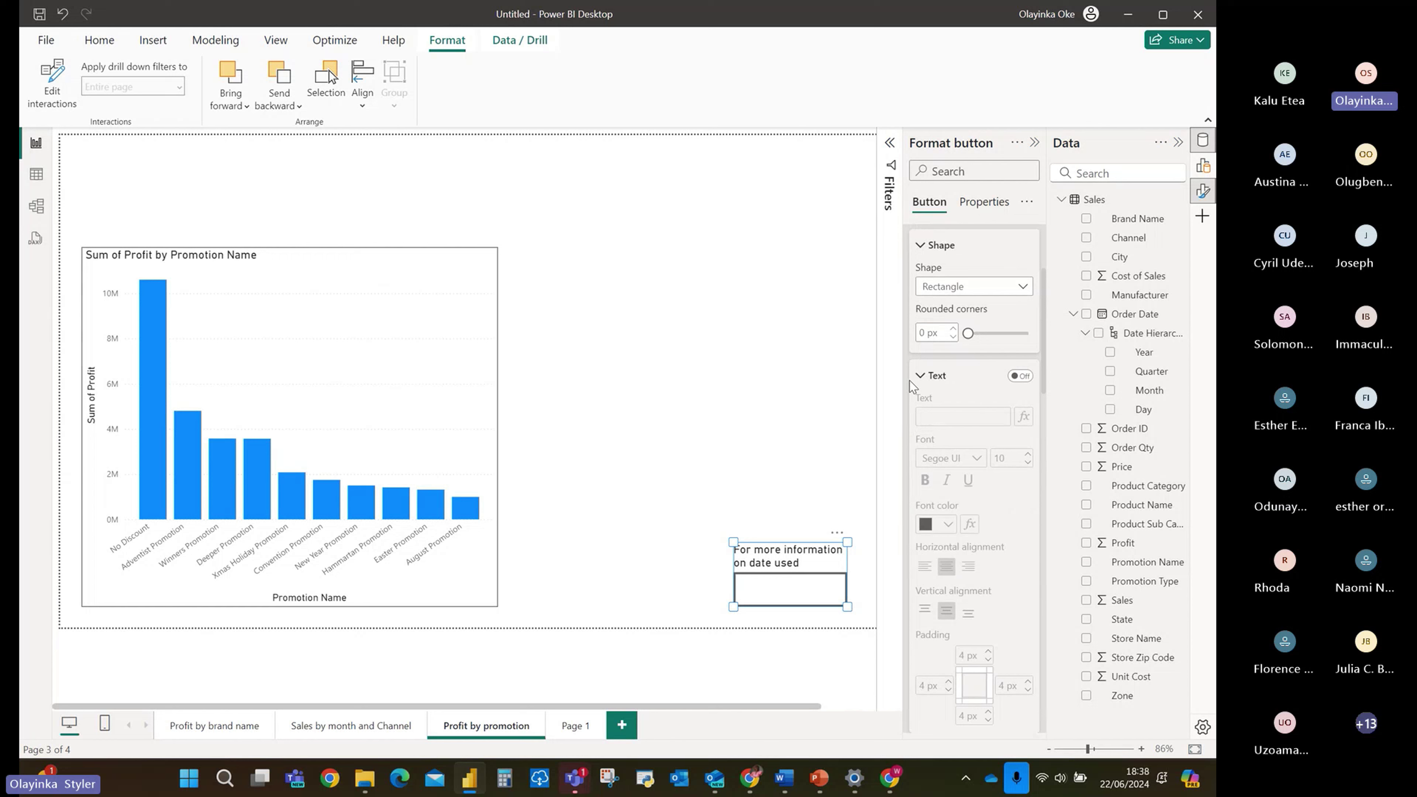
Turn on the text inside the button and set it to Tripadvisor.
left_click(1020, 376)
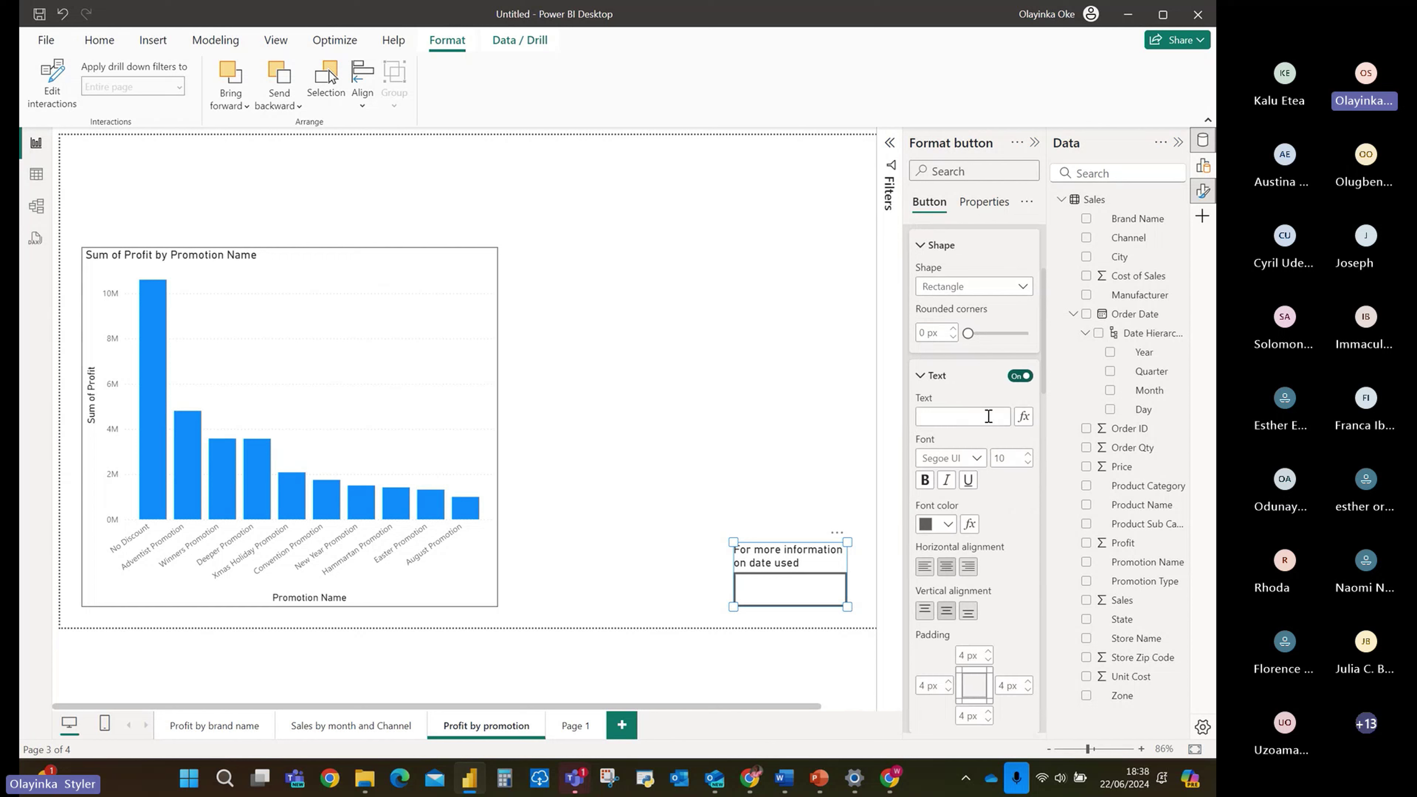
left_click(967, 419)
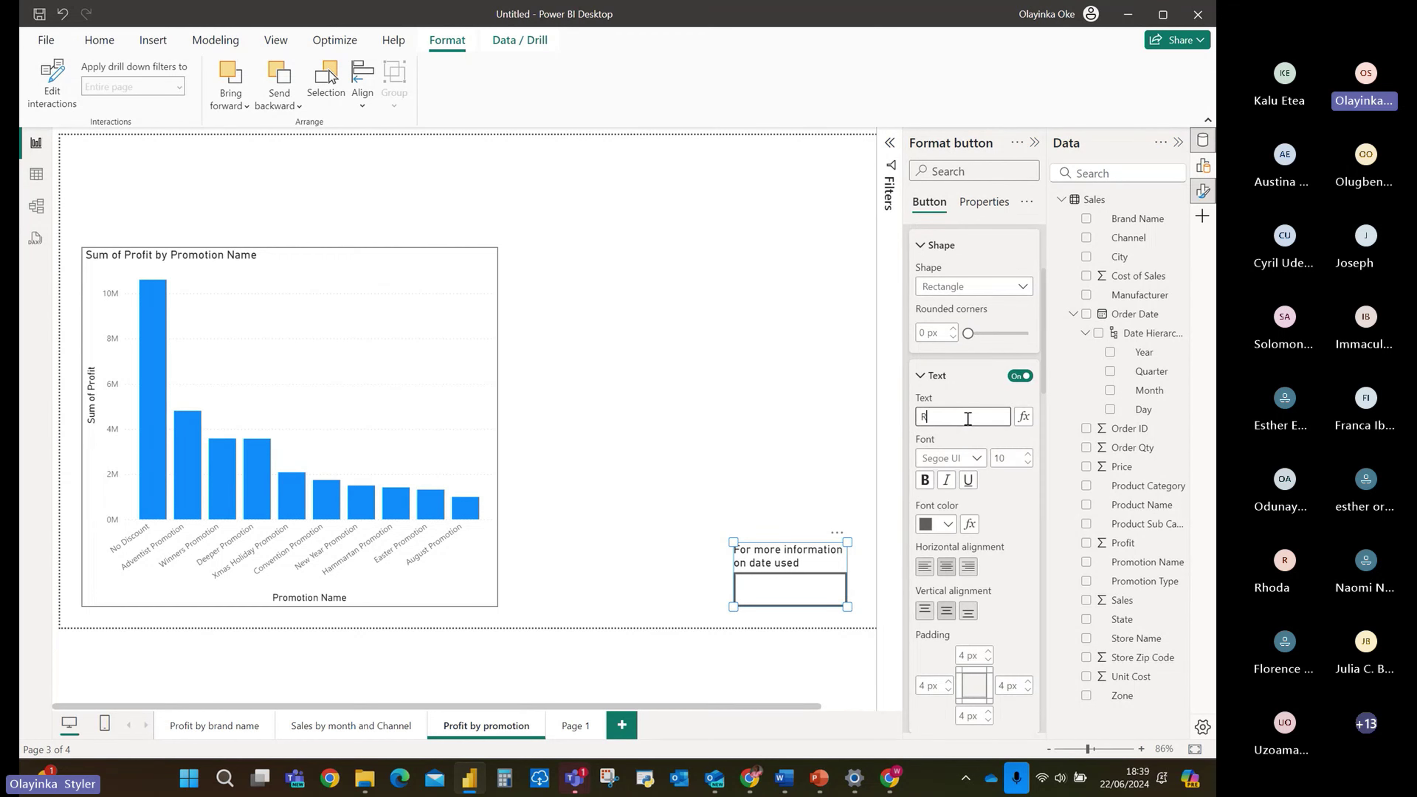
type("Reference Site")
key("BackSpace")
key("BackSpace")
key("BackSpace")
key("BackSpace")
key("BackSpace")
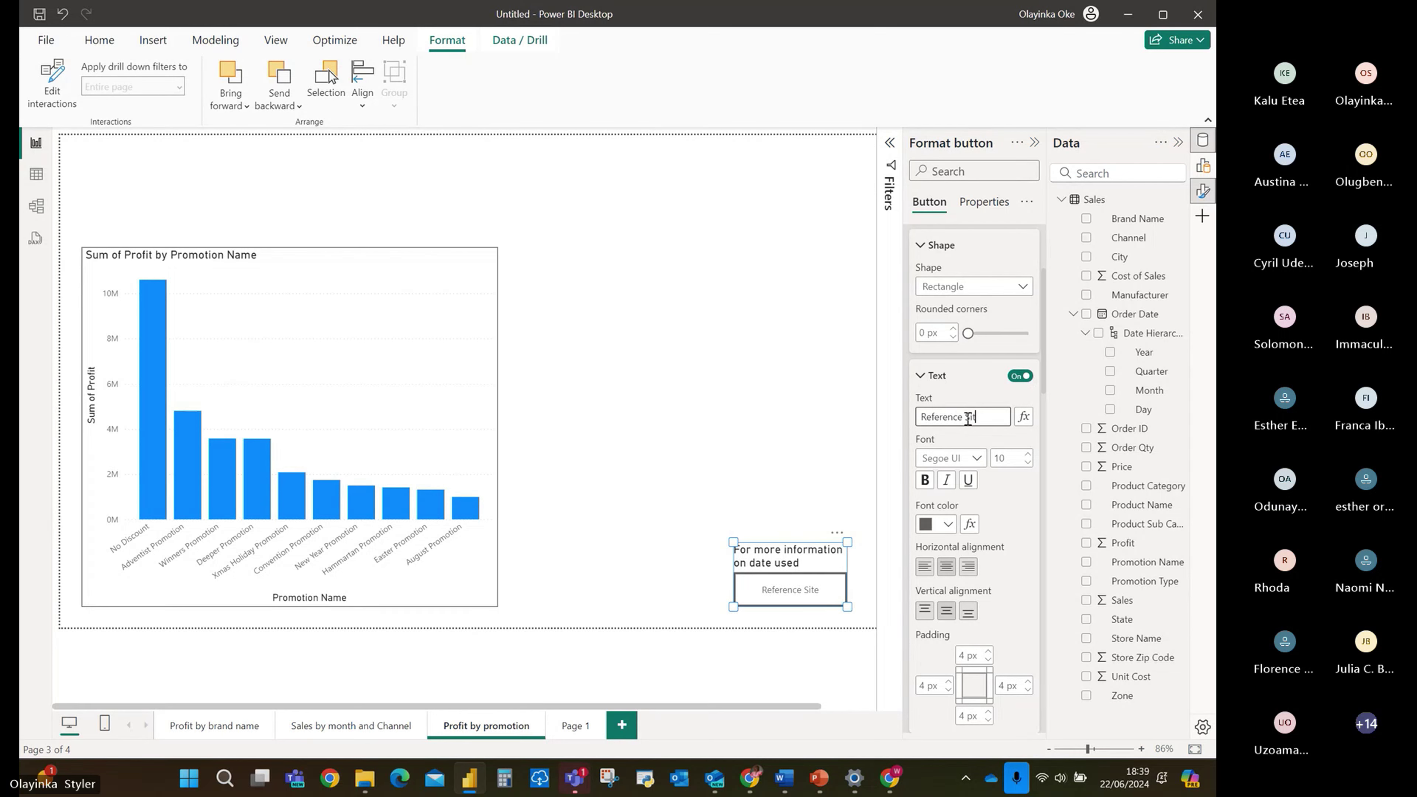
type("Tr")
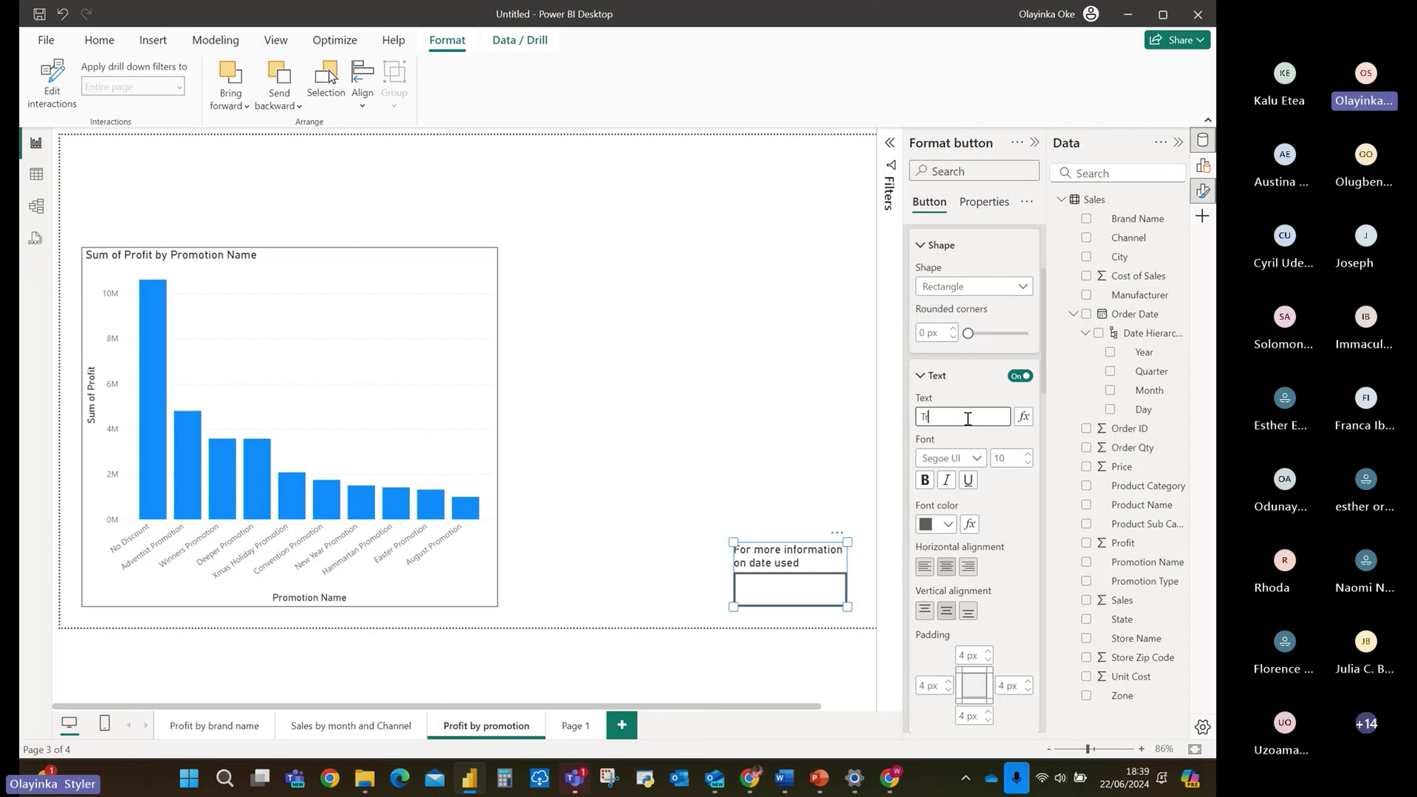
type("ipadvisor")
Set the Tripadvisor button text's font size to 21 and its color to black.
left_click(1028, 457)
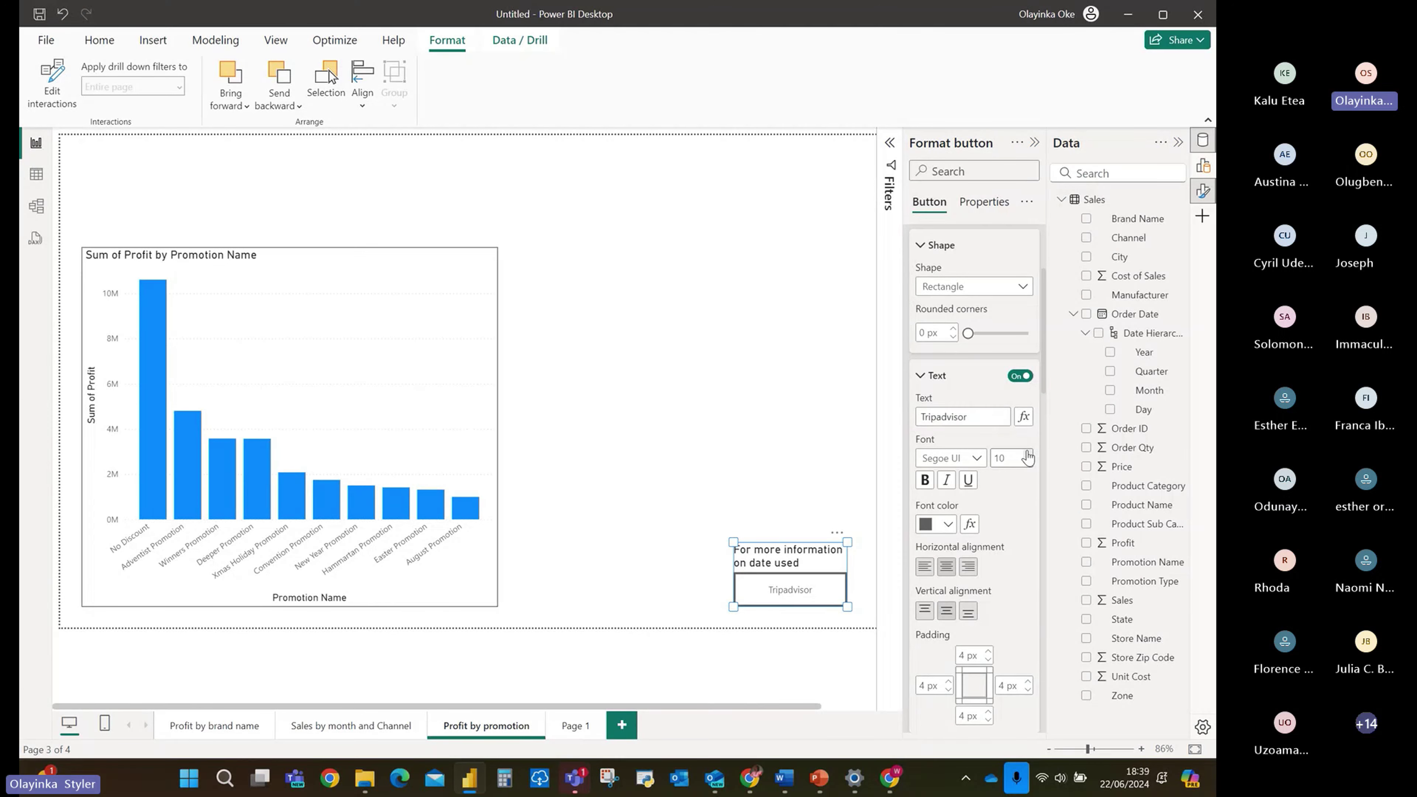
left_click(1029, 455)
left_click(1028, 456)
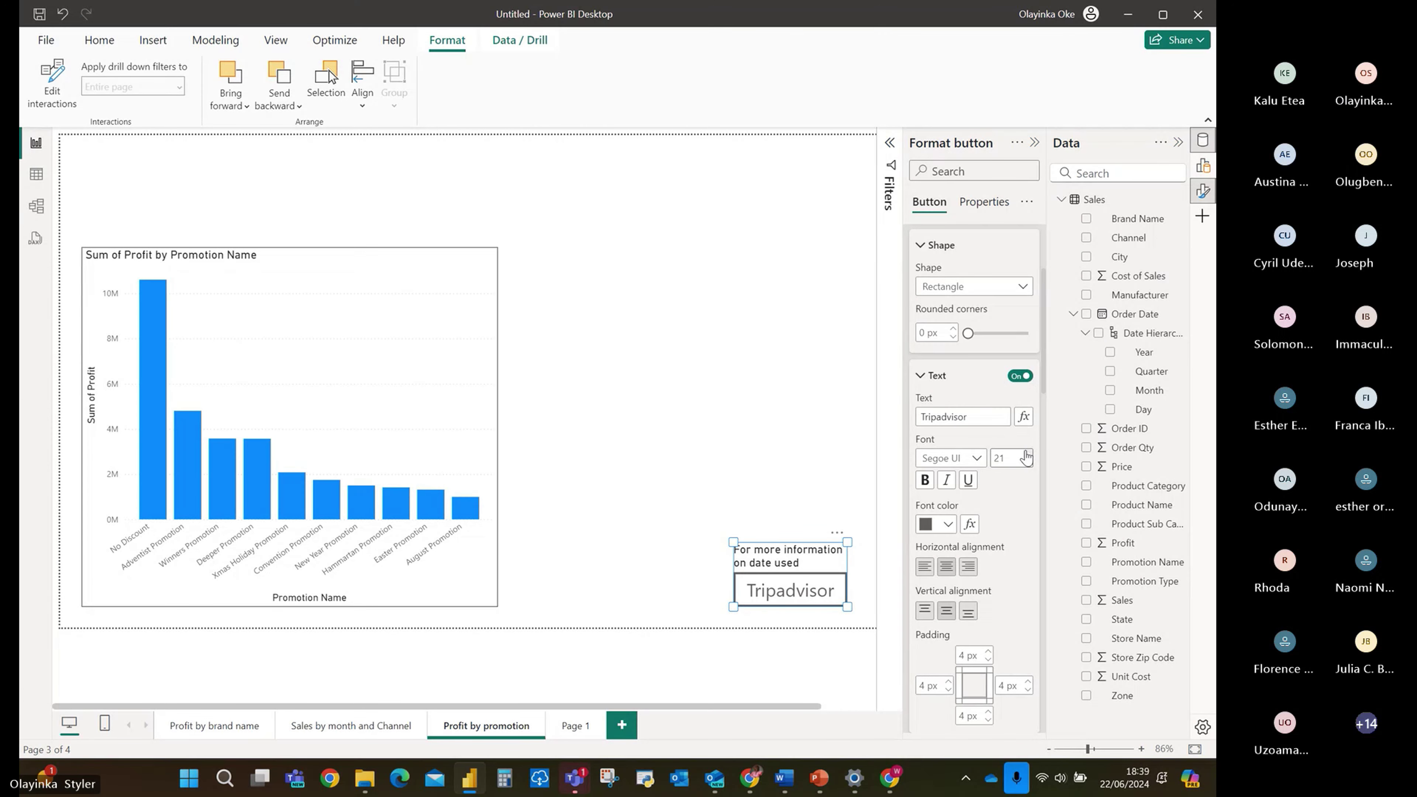
left_click(949, 525)
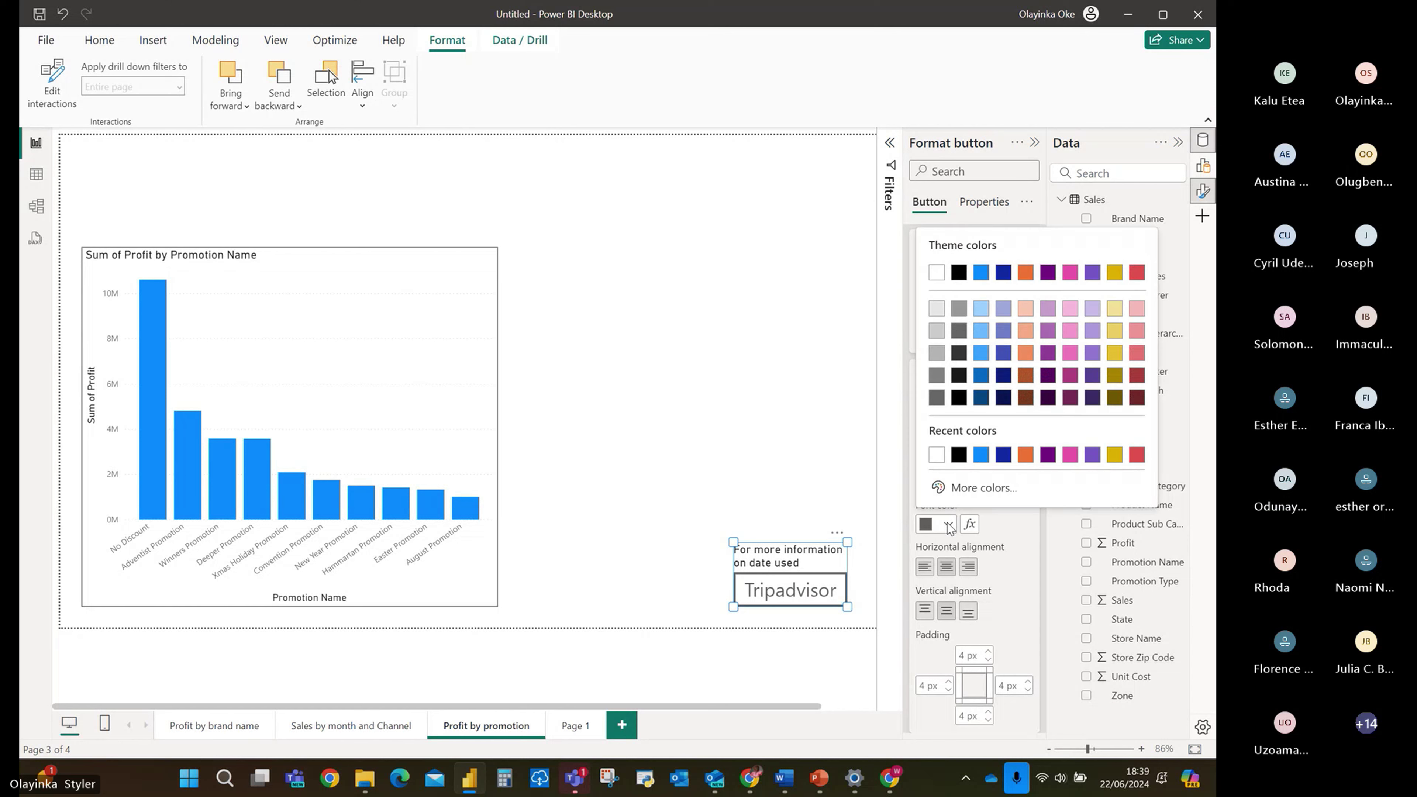
left_click(959, 455)
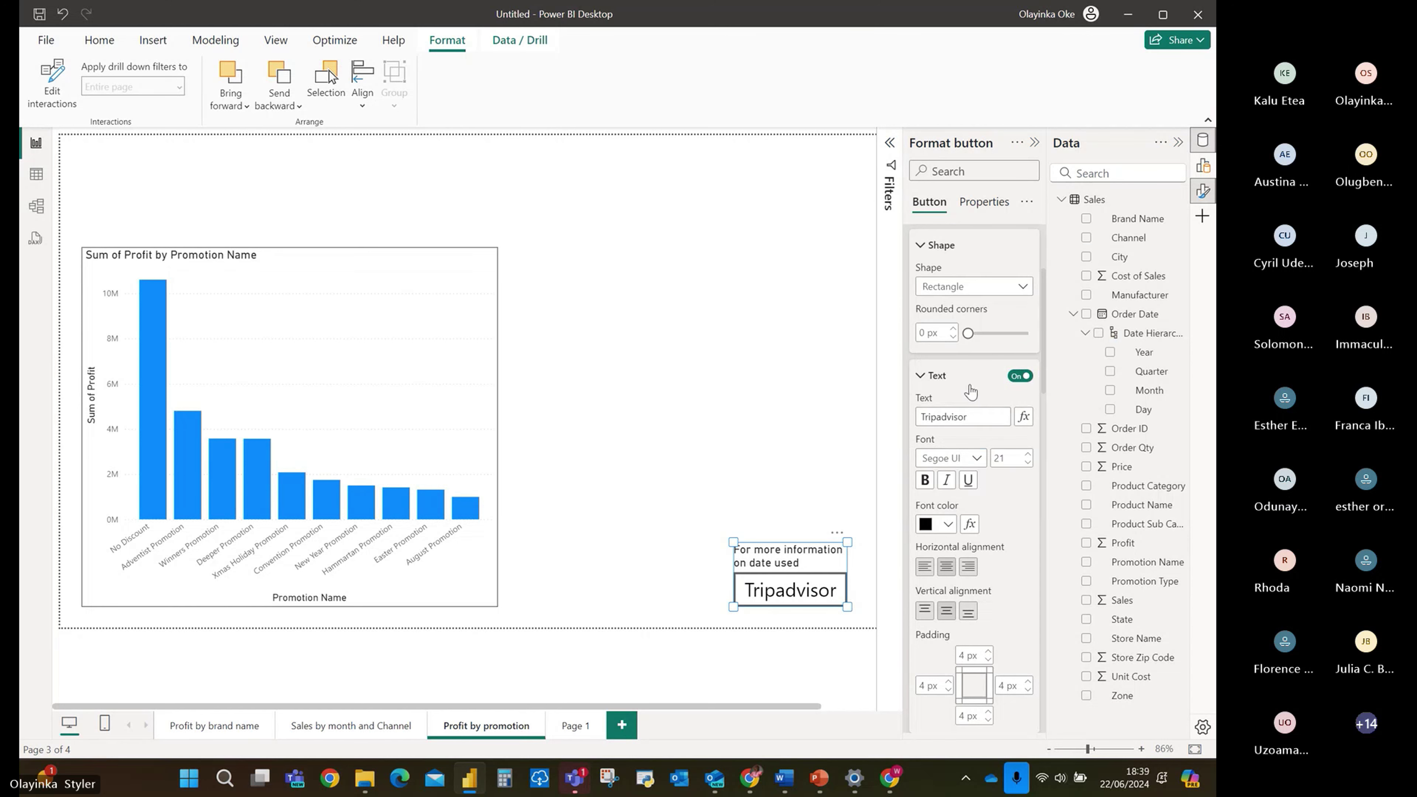
Add ", Visit:" to the end of the button's title text.
scroll(971, 392, "up", 5)
left_click(915, 301)
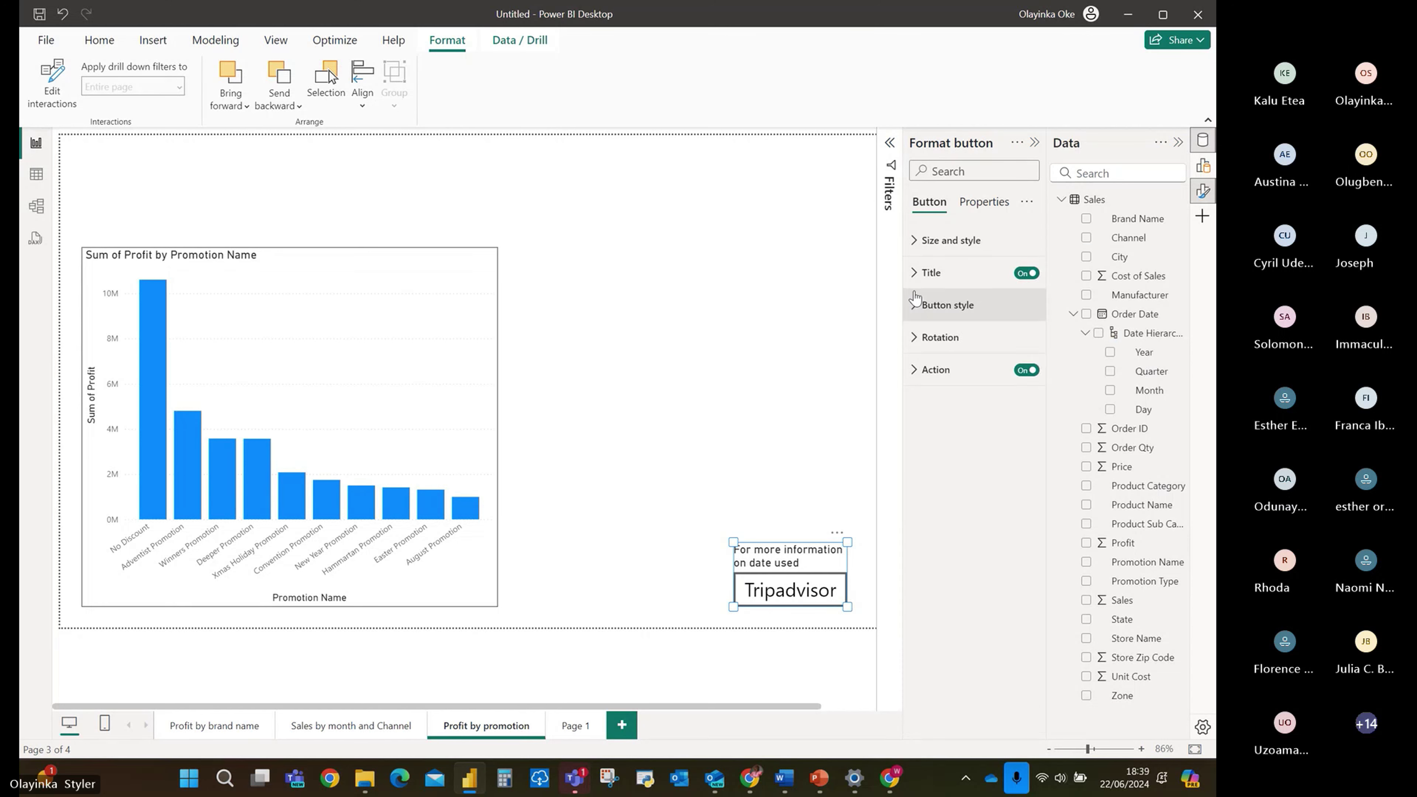
left_click(926, 273)
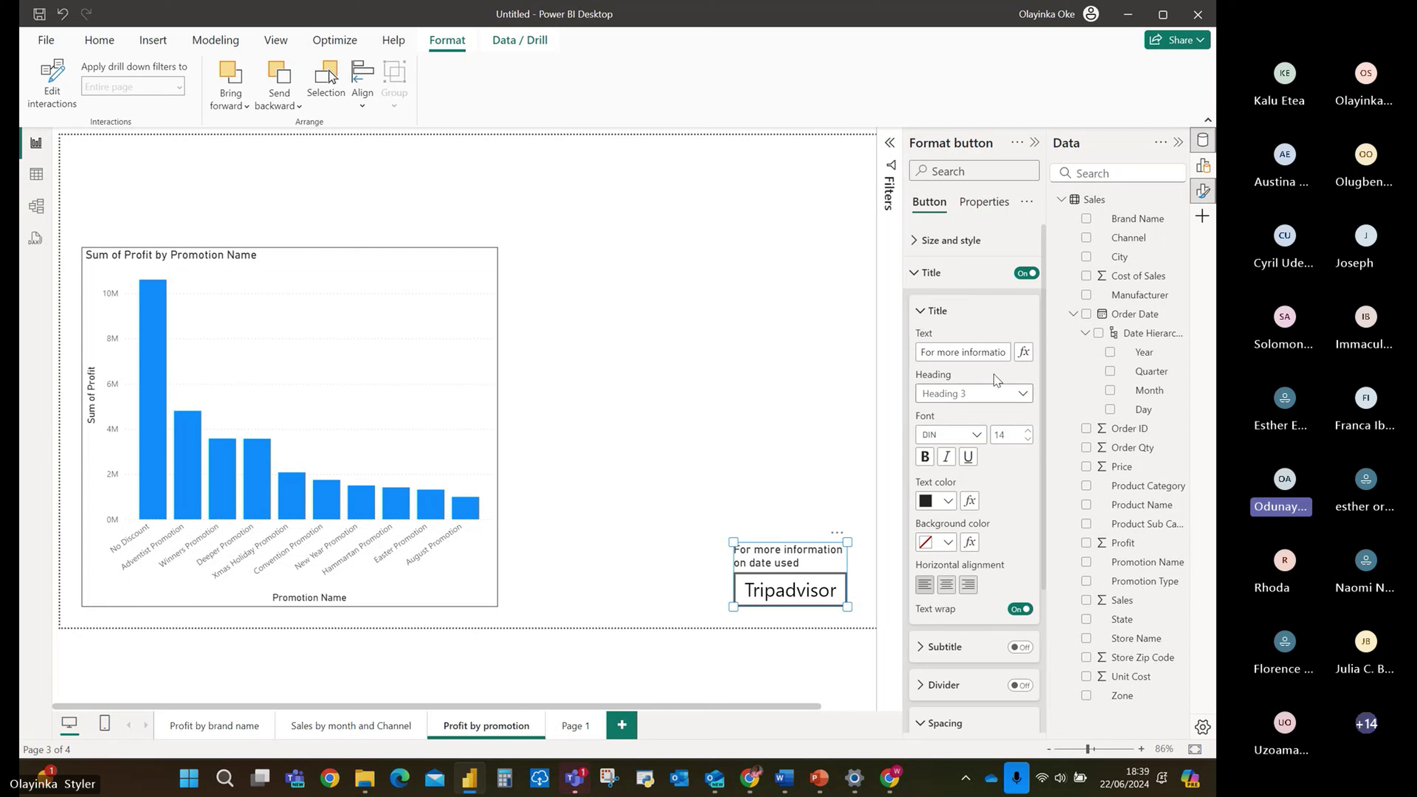
left_click(1000, 352)
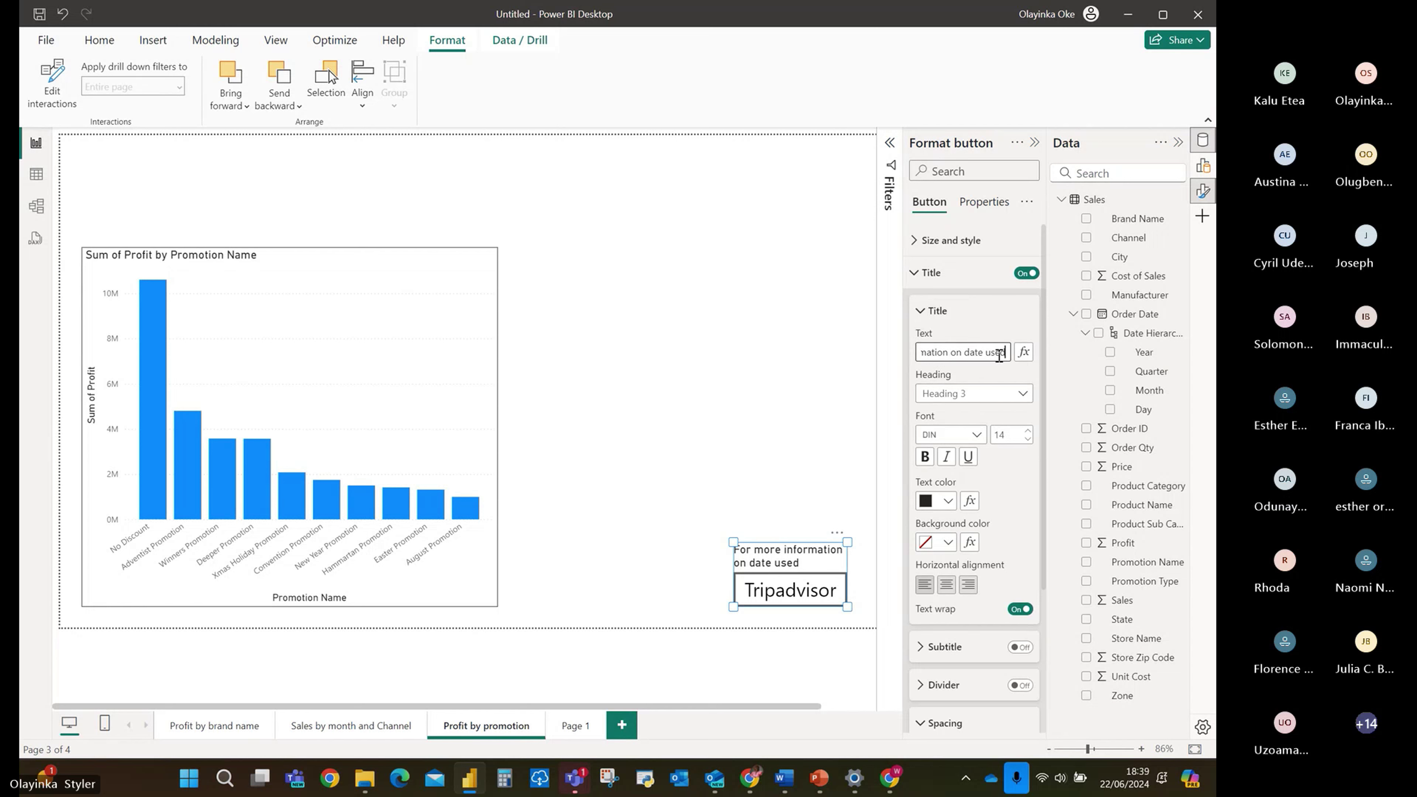
type(", Visit:")
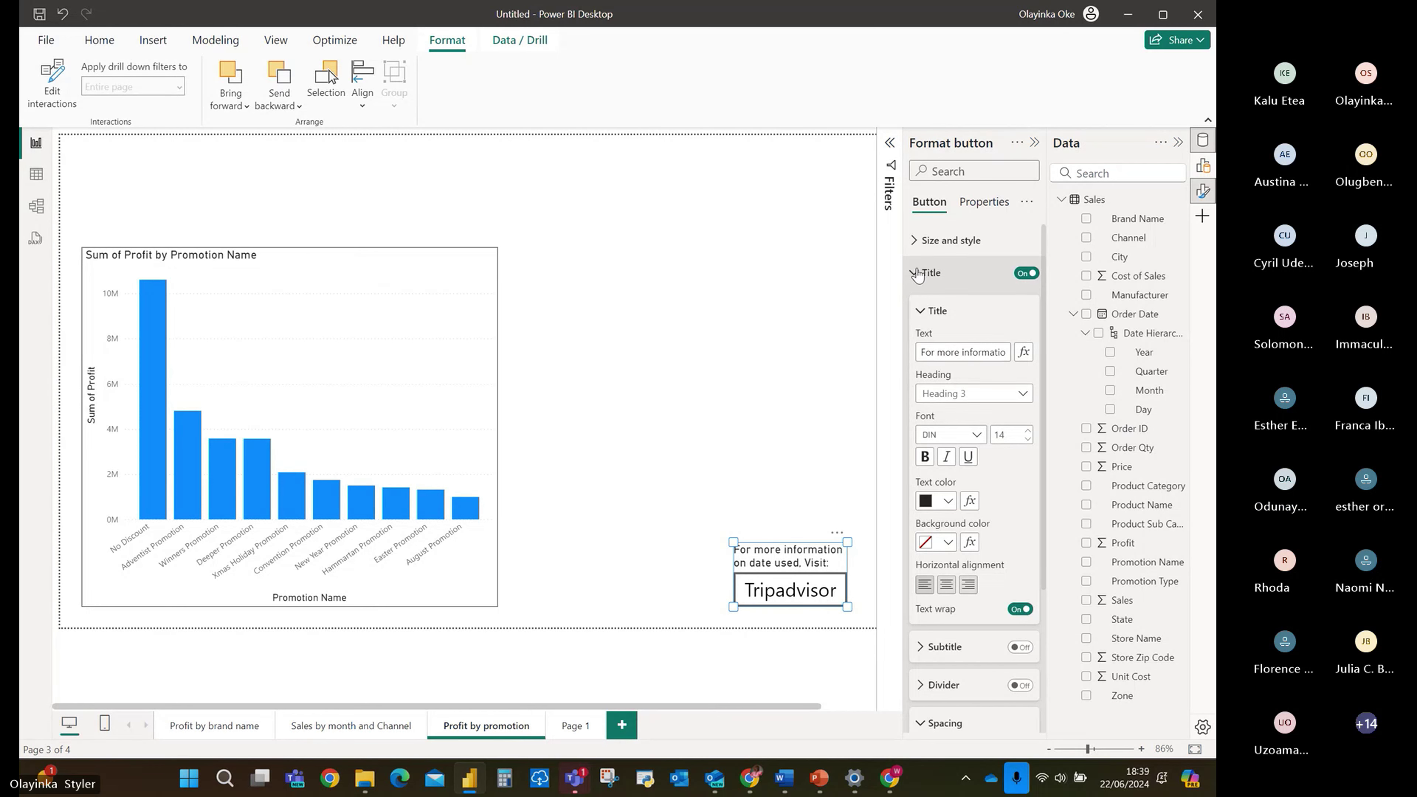
Follow the Tripadvisor button's link to test that it opens the website, and return to the report.
left_click(929, 272)
left_click(711, 337)
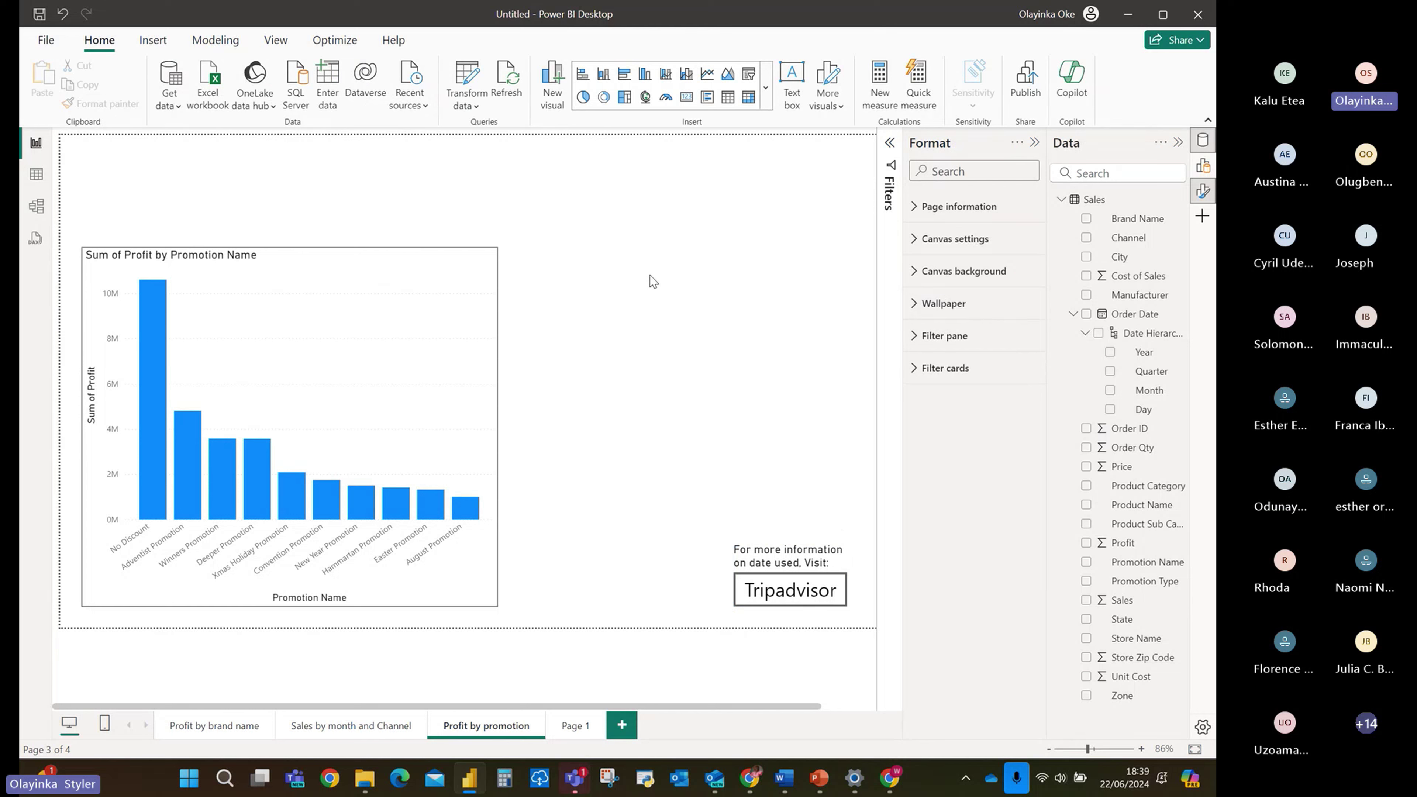
left_click(778, 575)
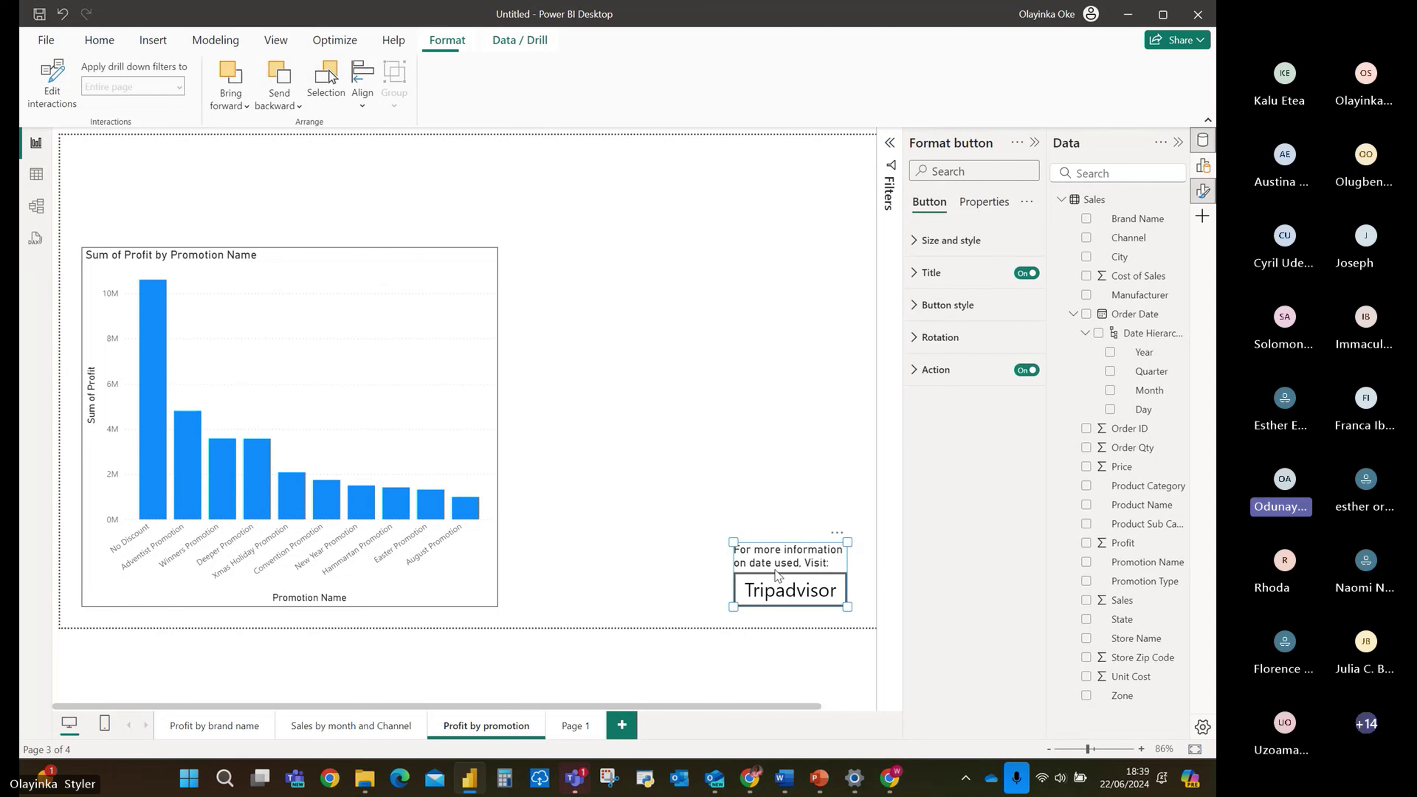
left_click(783, 590, "ctrl")
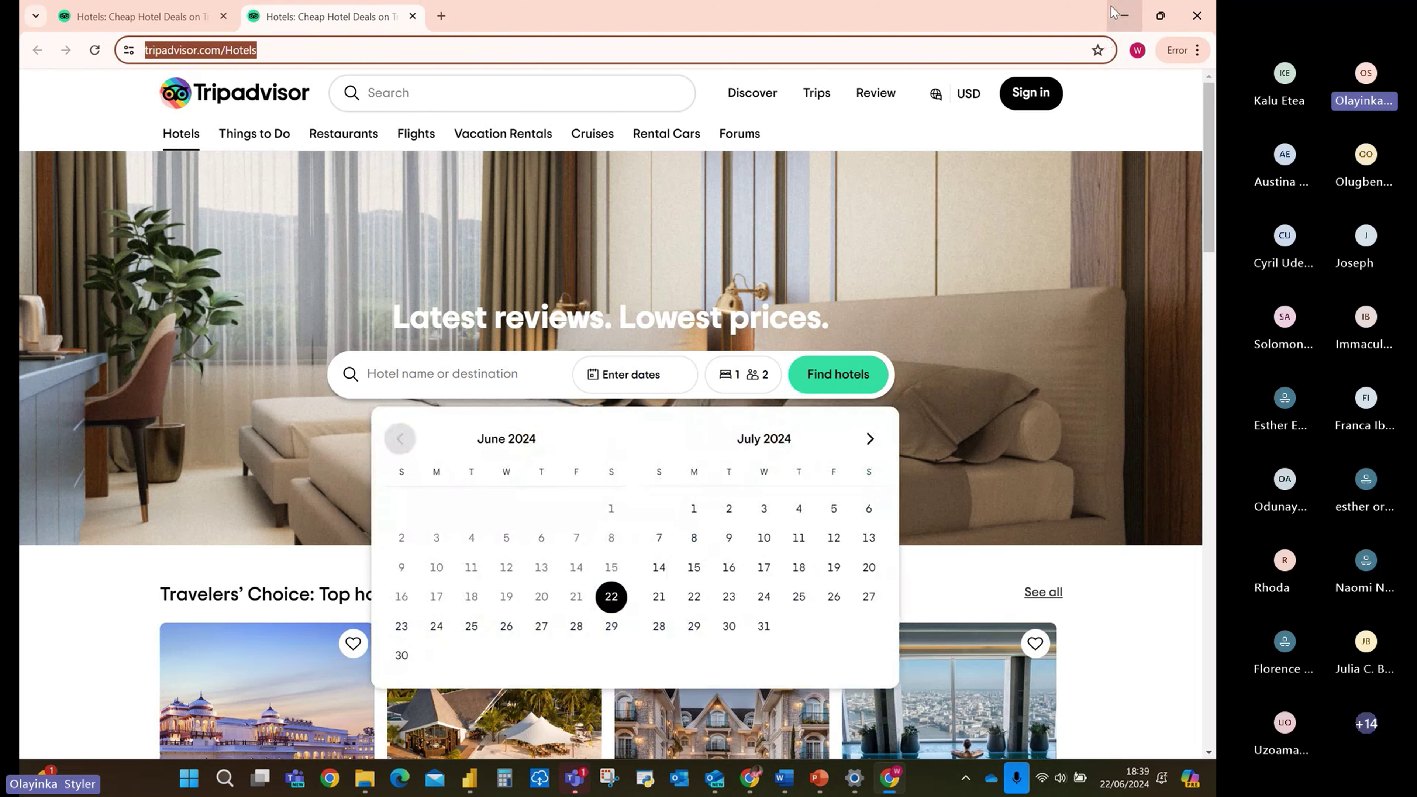
left_click(1124, 16)
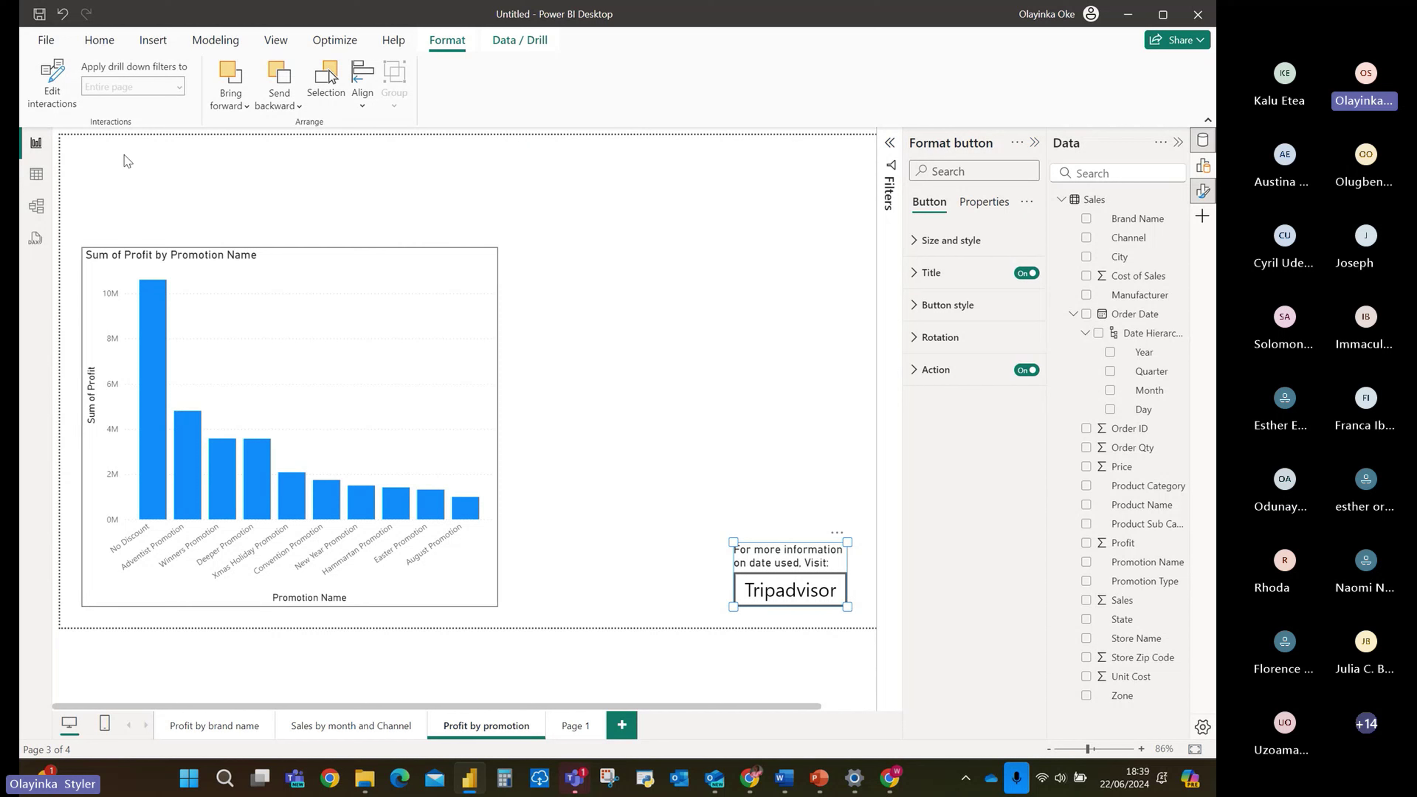
Review the available button types and the Navigator options for page and bookmark navigation.
left_click(101, 41)
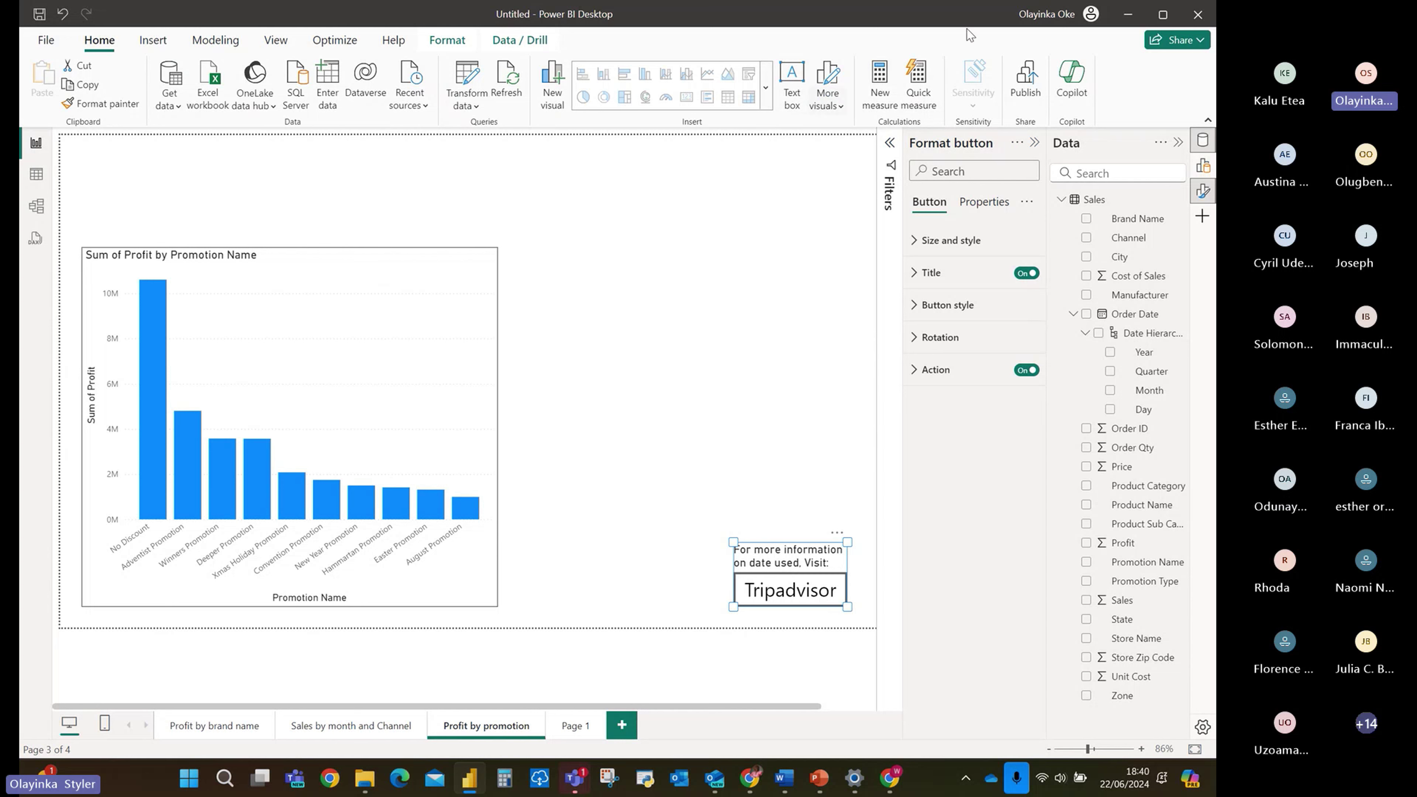
left_click(153, 39)
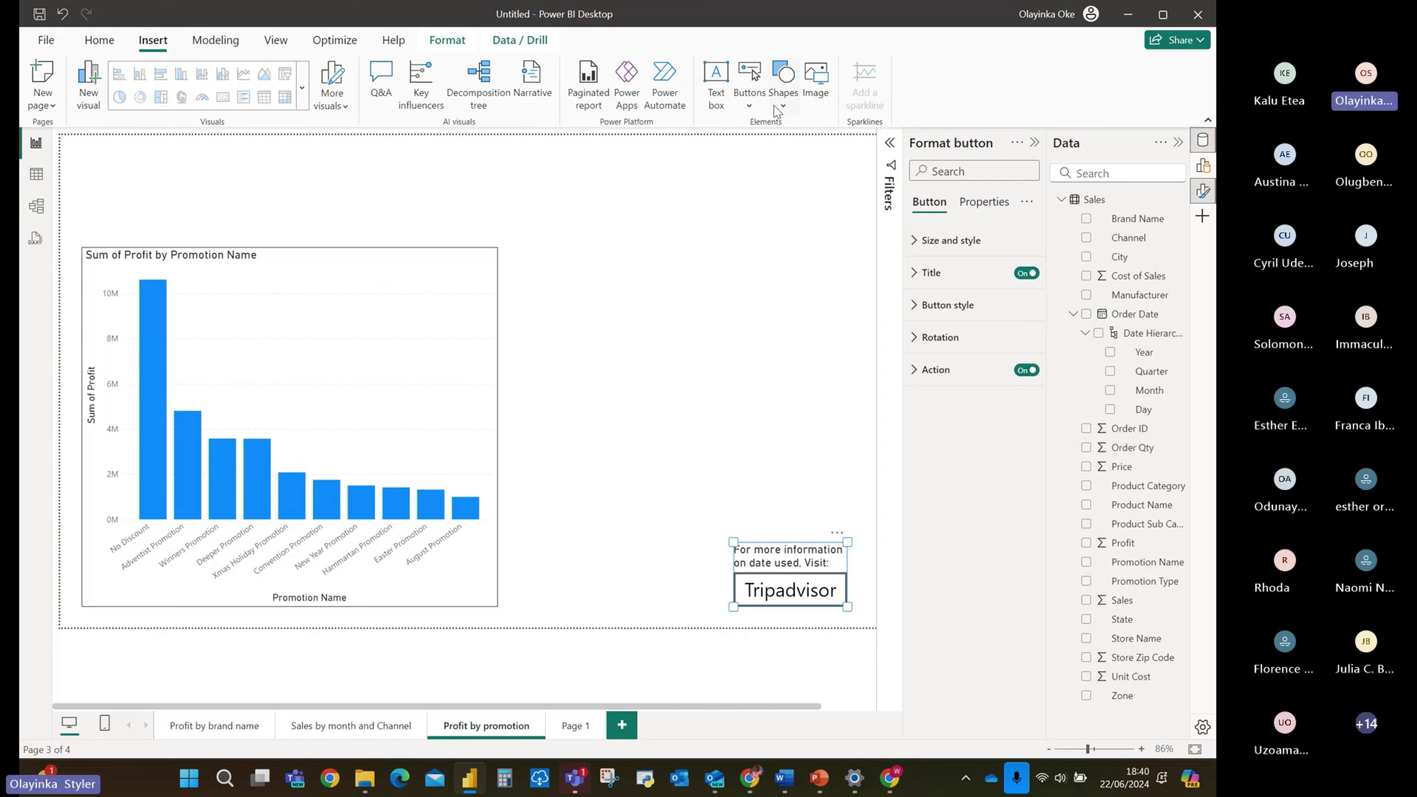
left_click(750, 107)
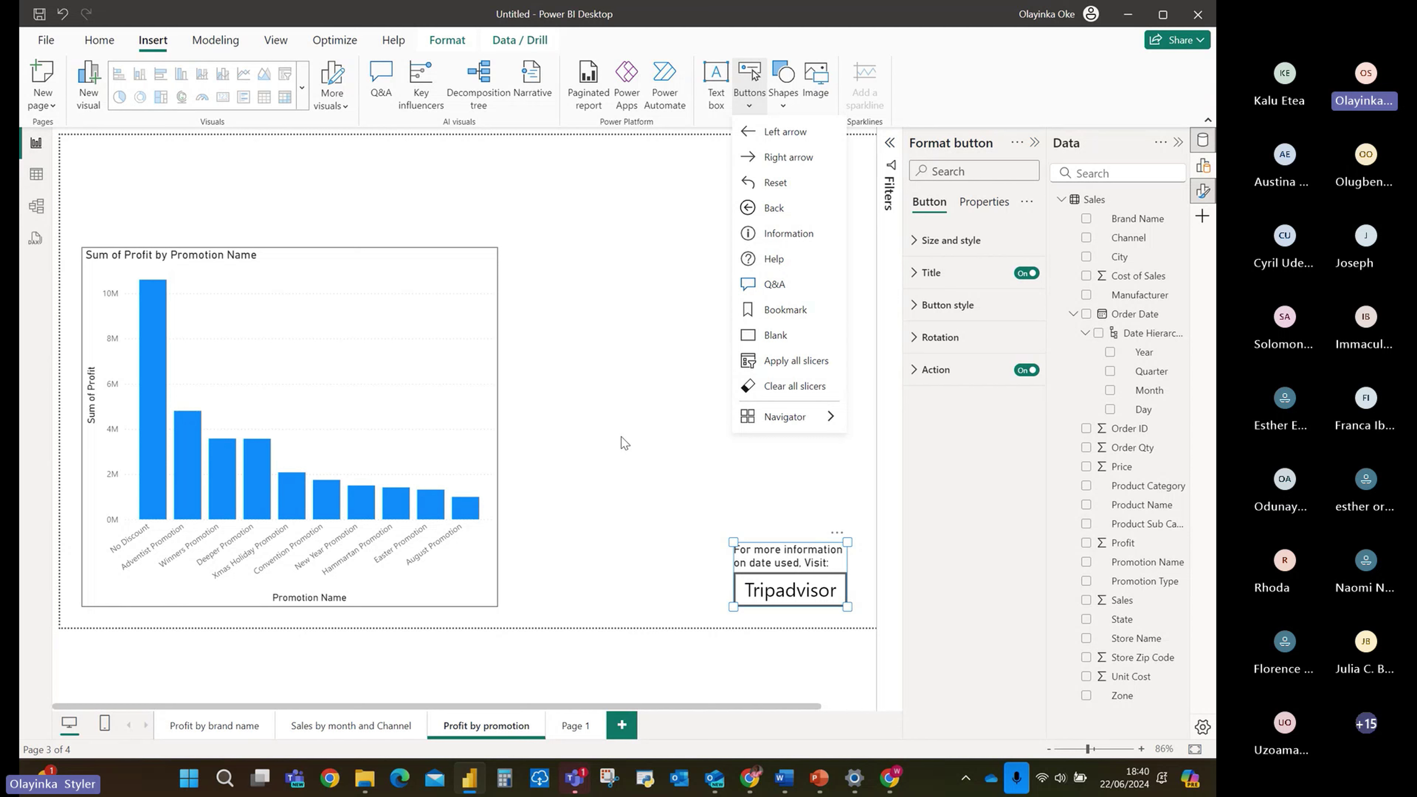
mouse_move(815, 424)
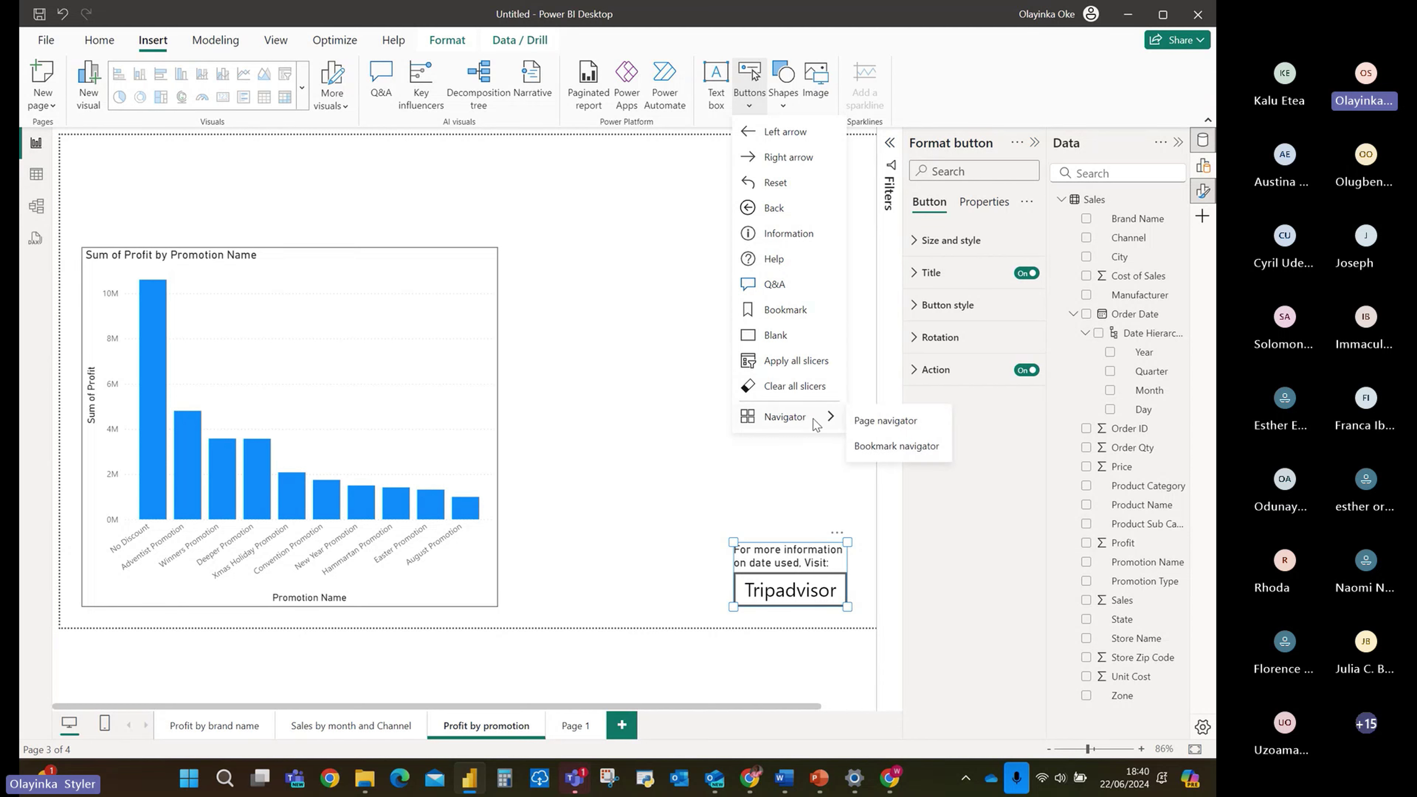
left_click(643, 350)
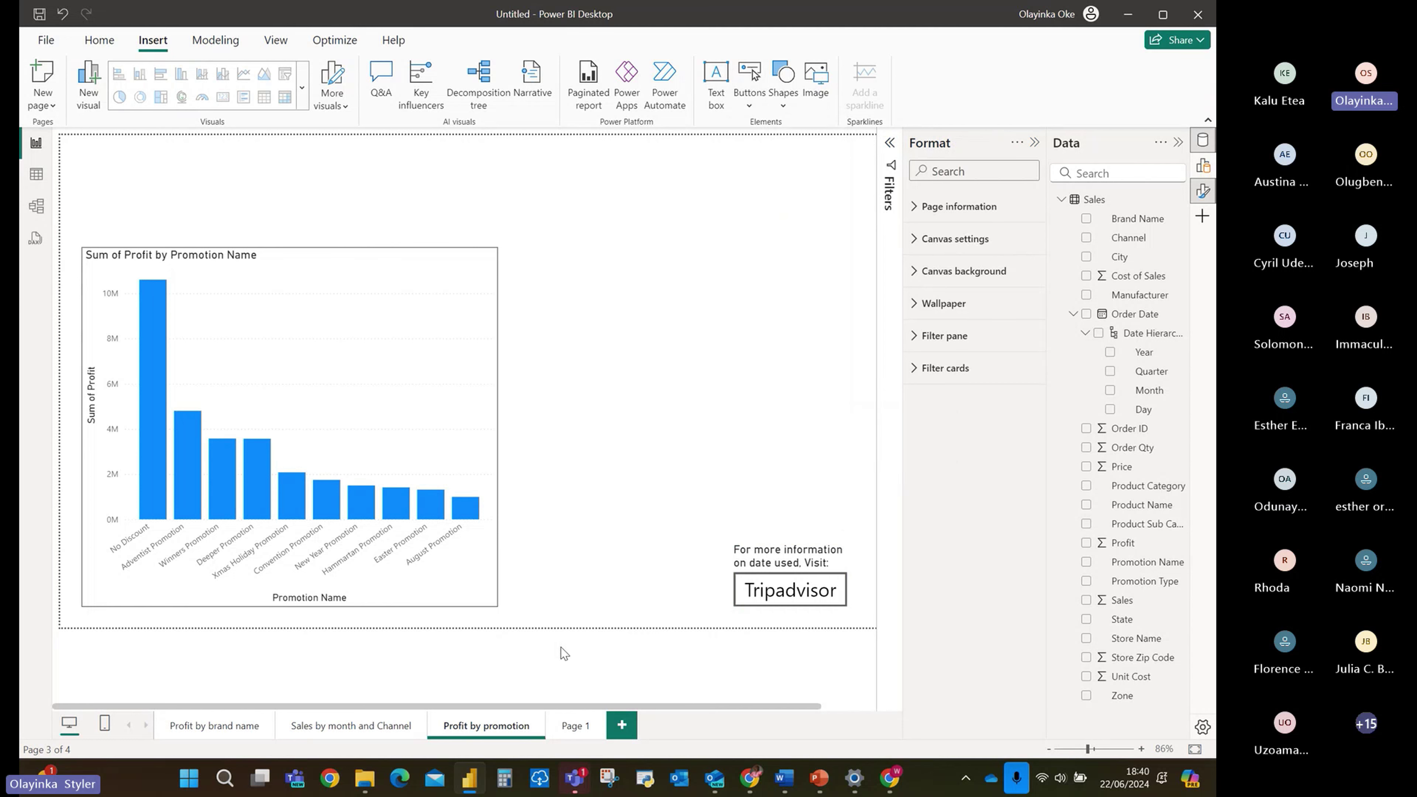
Shrink the stacked column chart on Page 1 and reposition it within the page's edges.
left_click(572, 726)
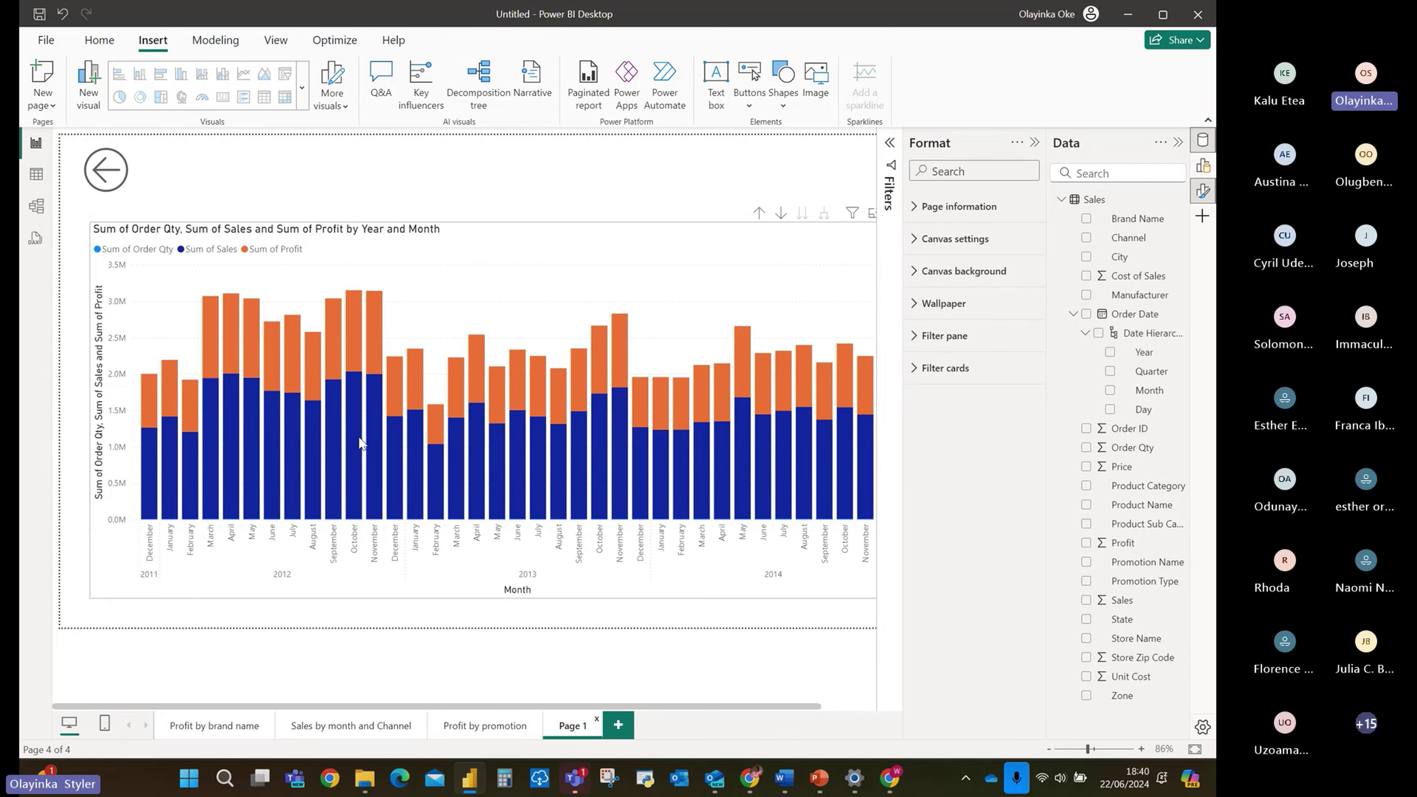
left_click(630, 244)
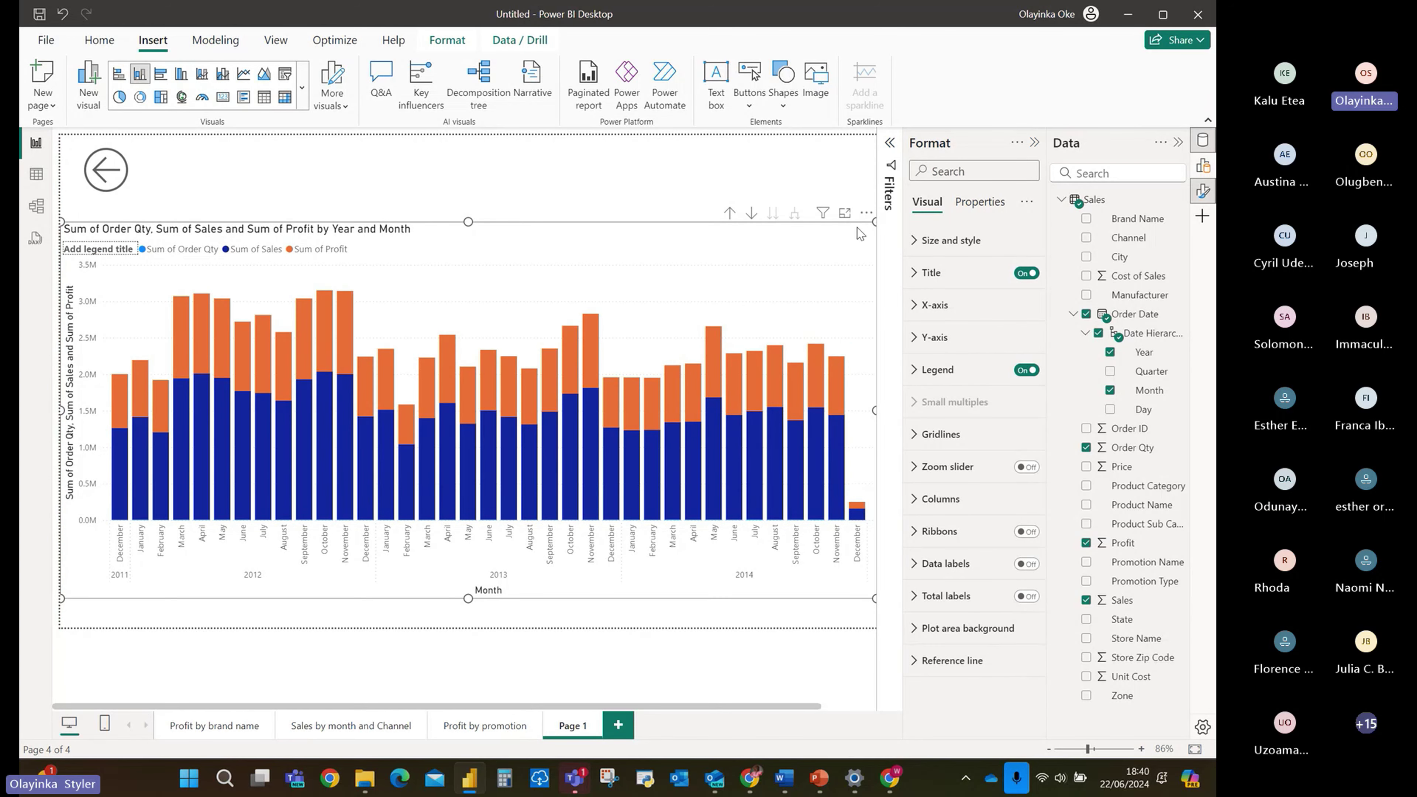
left_click_drag(876, 222, 825, 230)
mouse_move(691, 258)
left_mouse_down()
mouse_move(725, 259)
mouse_move(712, 260)
left_mouse_up()
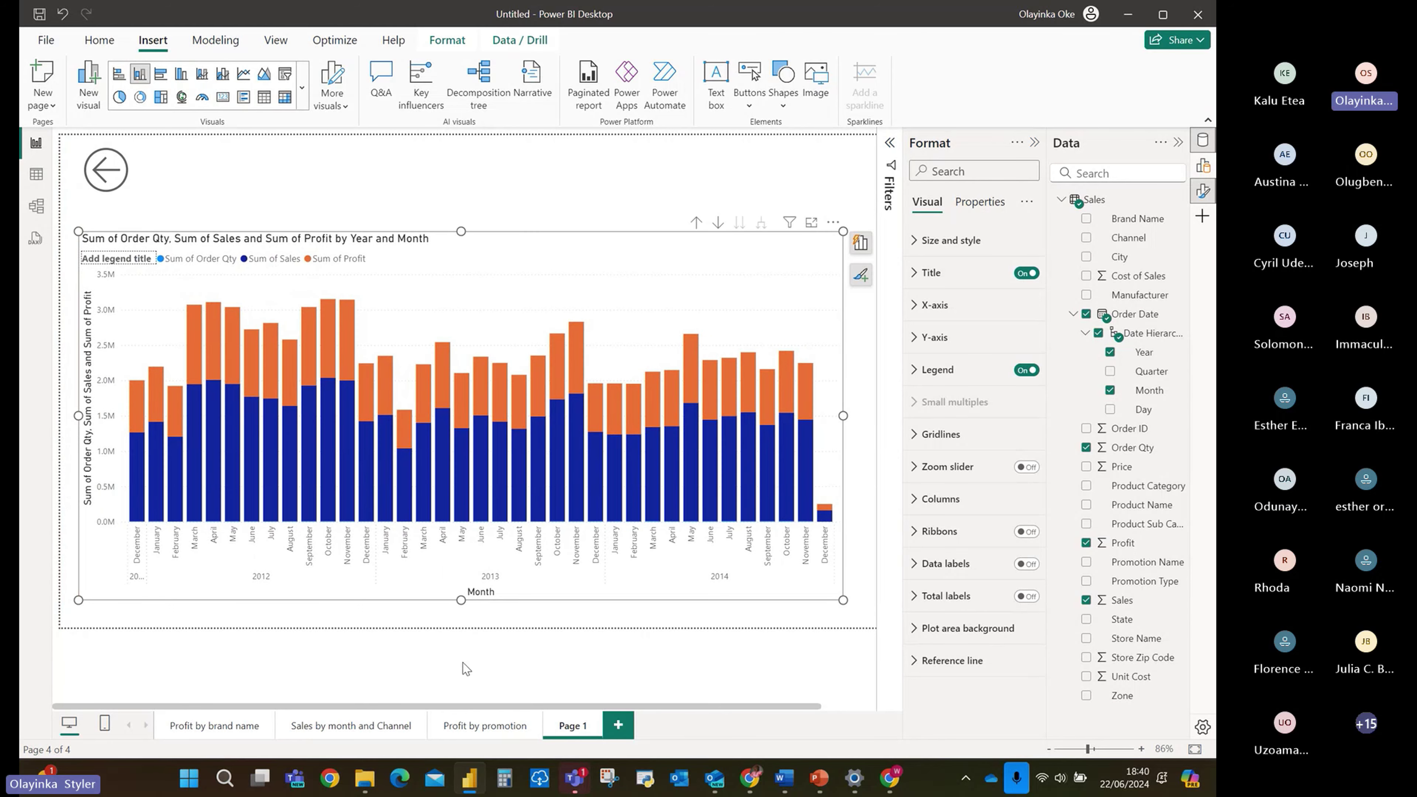
Turn on the visual border for the Sum of Order Qty by Promotion Type chart on the Profit by brand name page.
left_click(213, 725)
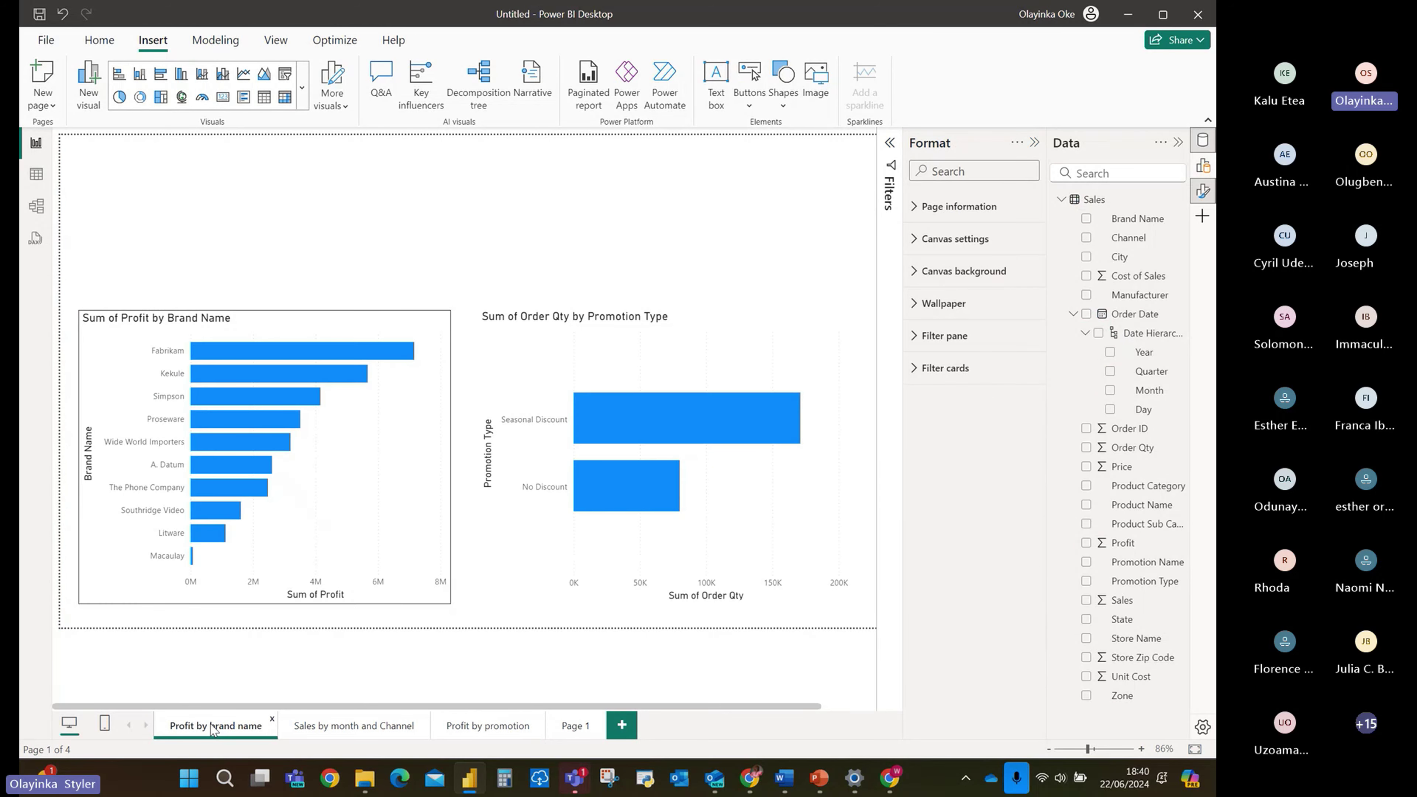
left_click(772, 332)
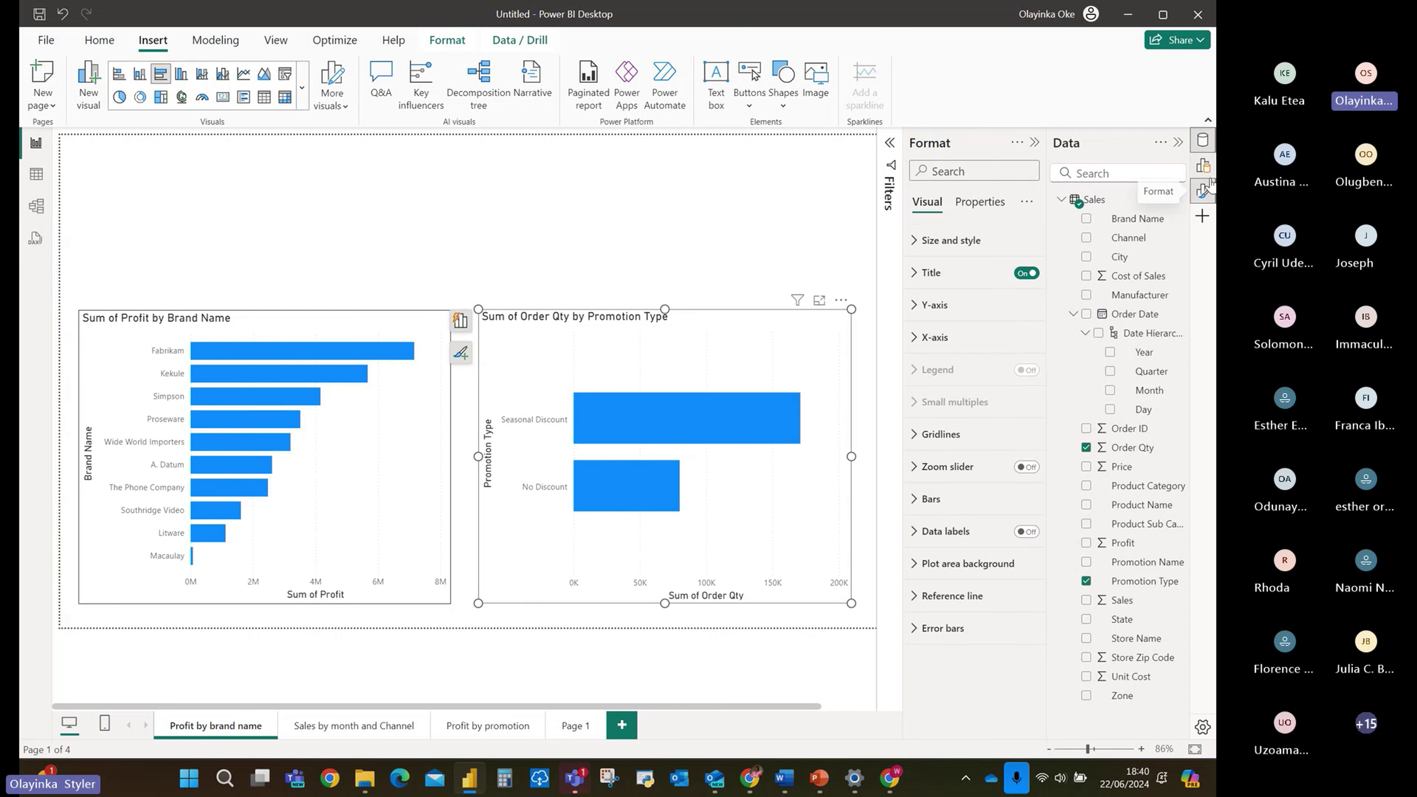
left_click(1204, 192)
left_click(1204, 192)
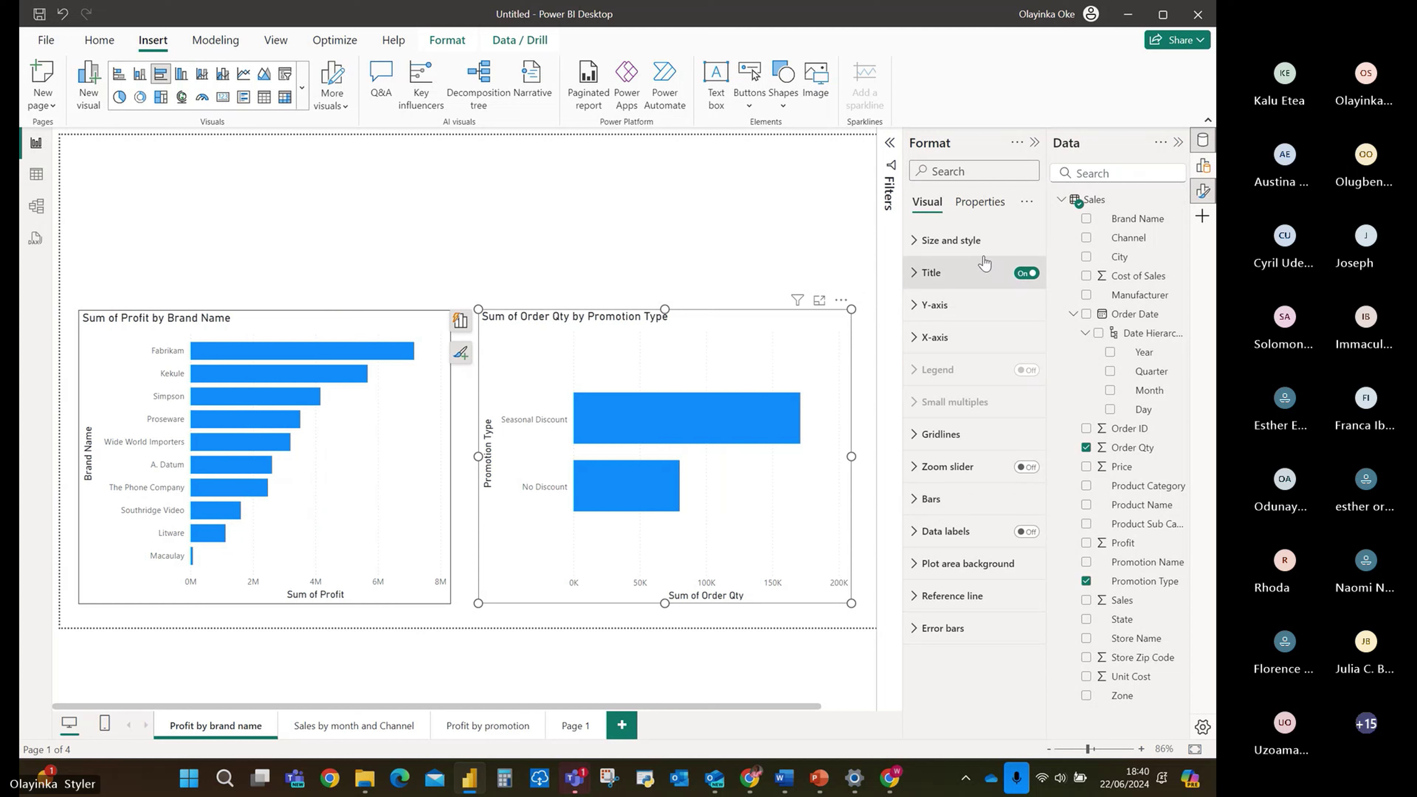
left_click(986, 206)
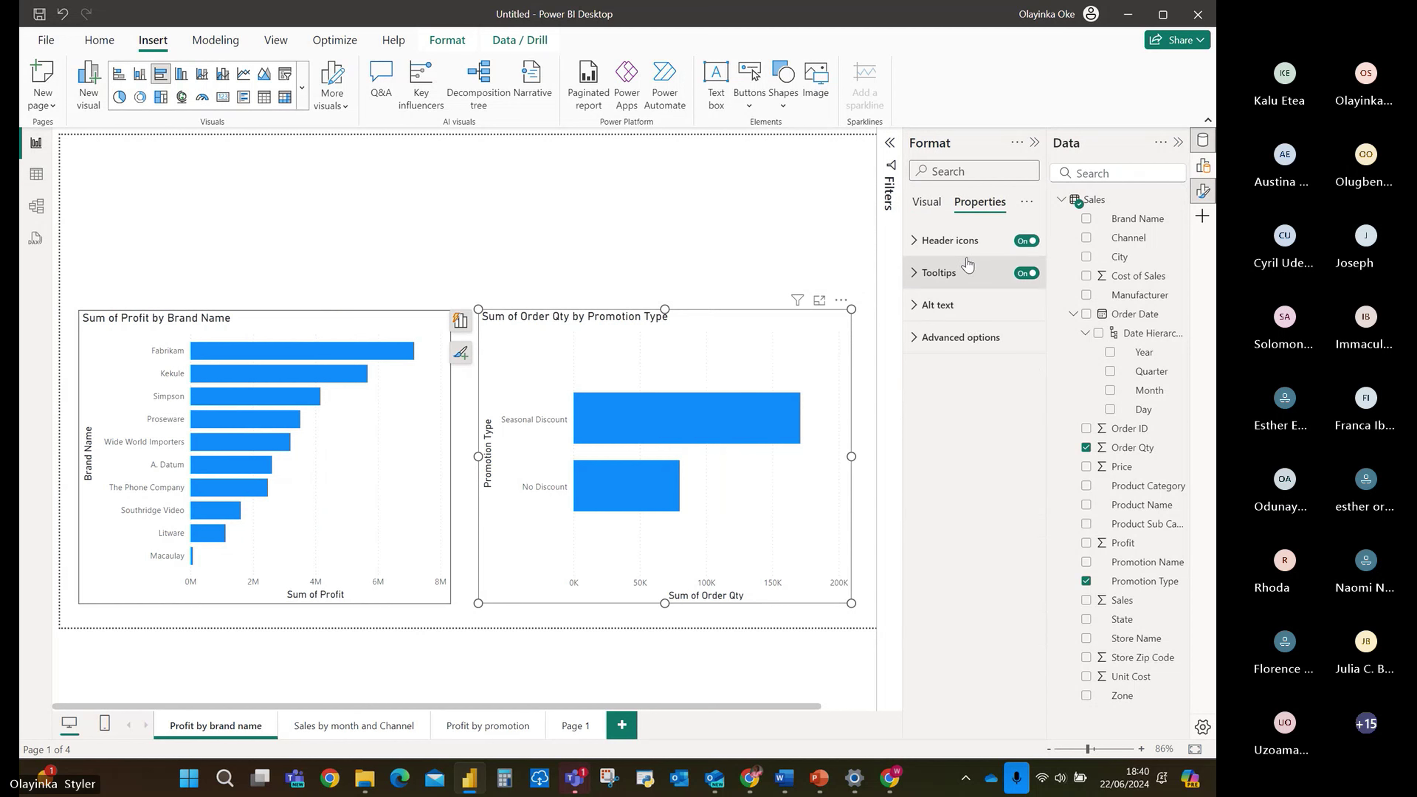
left_click(928, 202)
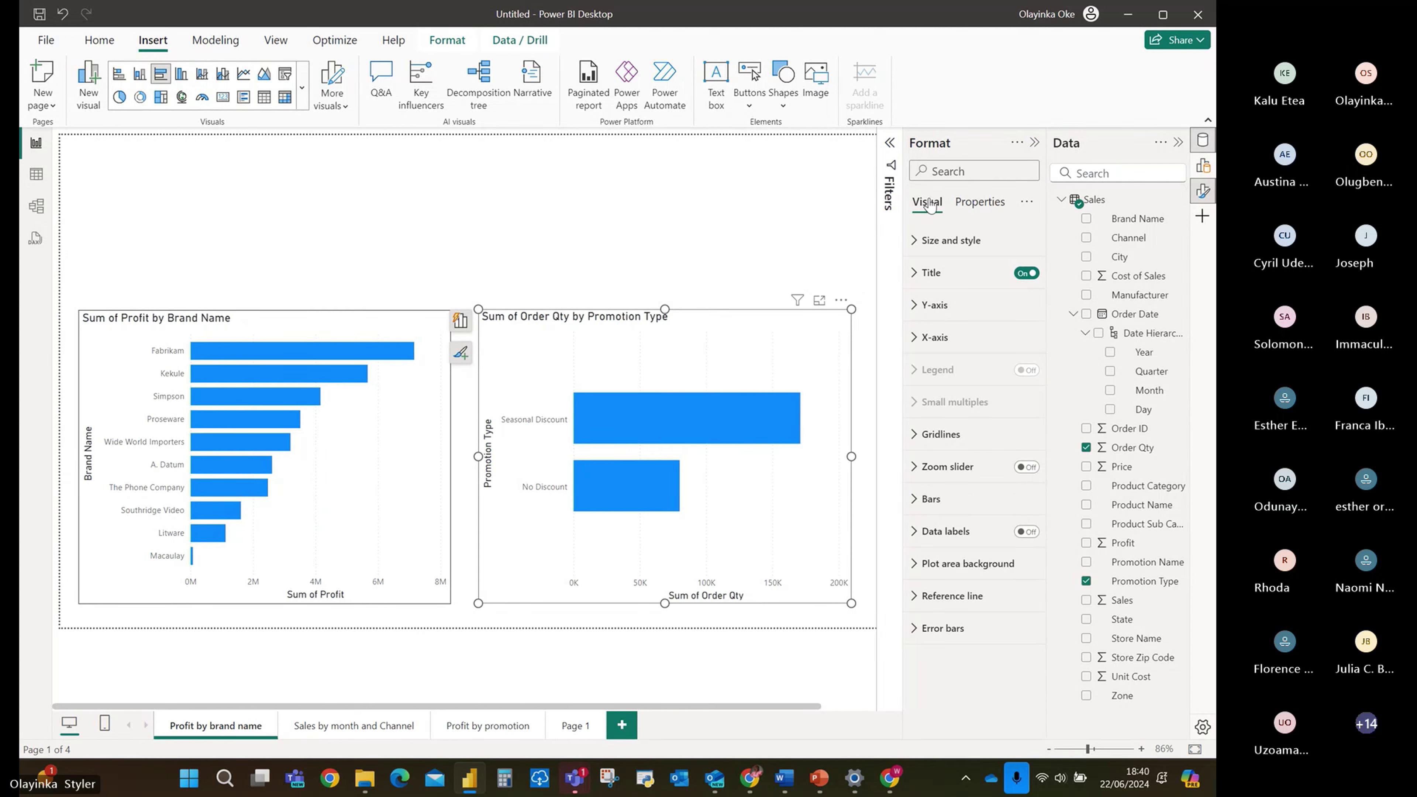
left_click(914, 242)
scroll(969, 530, "down", 3)
scroll(969, 529, "down", 5)
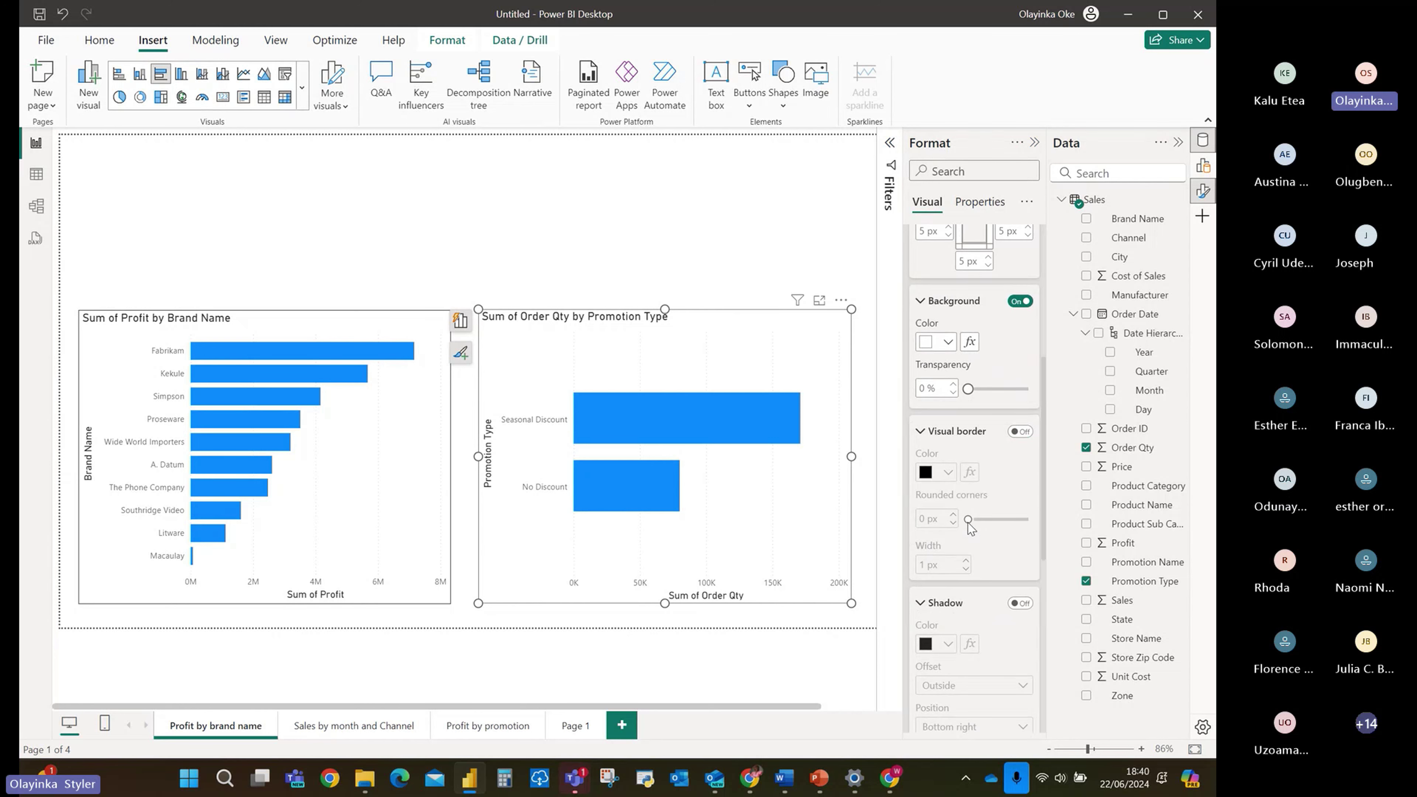
scroll(976, 361, "up", 2)
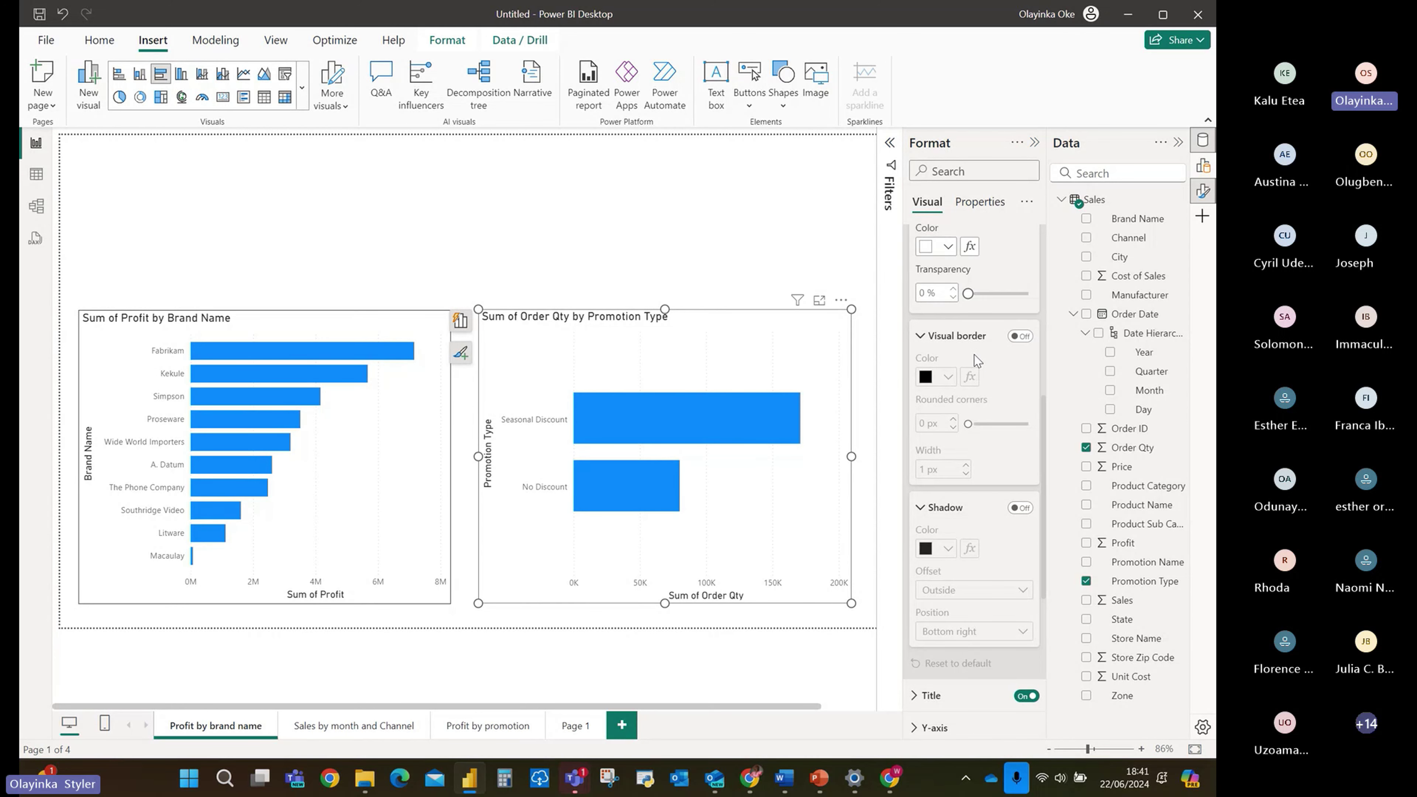
left_click(1023, 337)
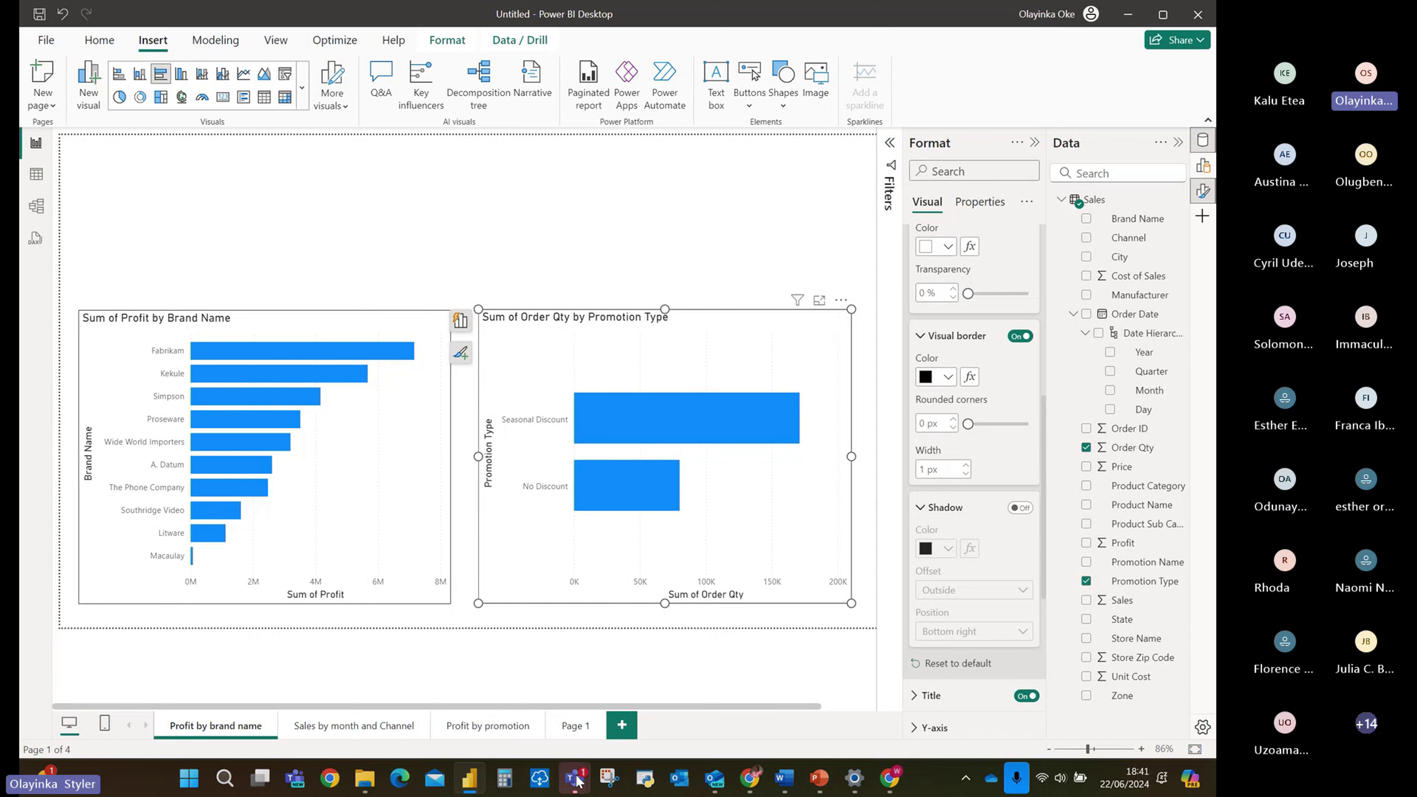
Switch to the Teams meeting window, dismiss the recording notice and return to the report.
mouse_move(575, 778)
left_click(604, 625)
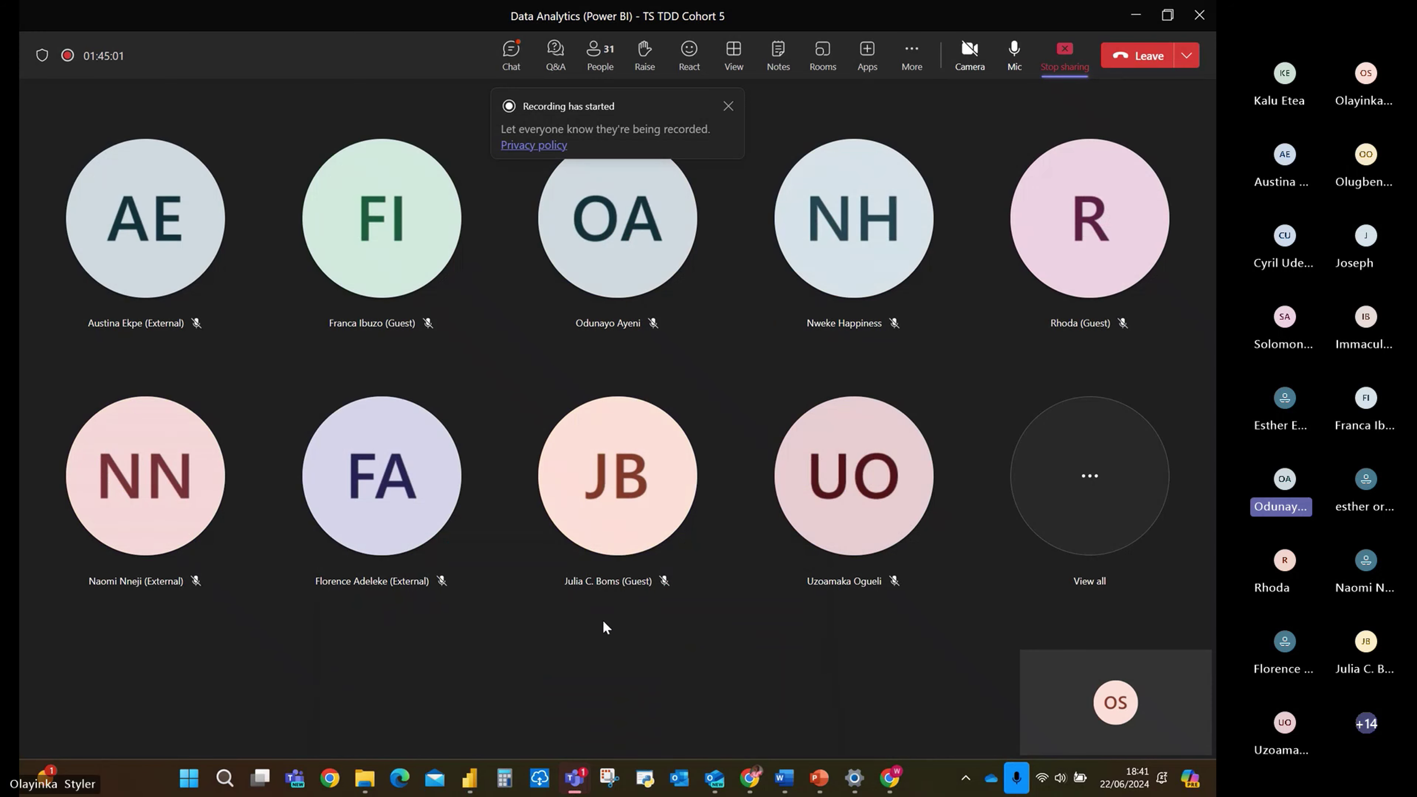
left_click(727, 106)
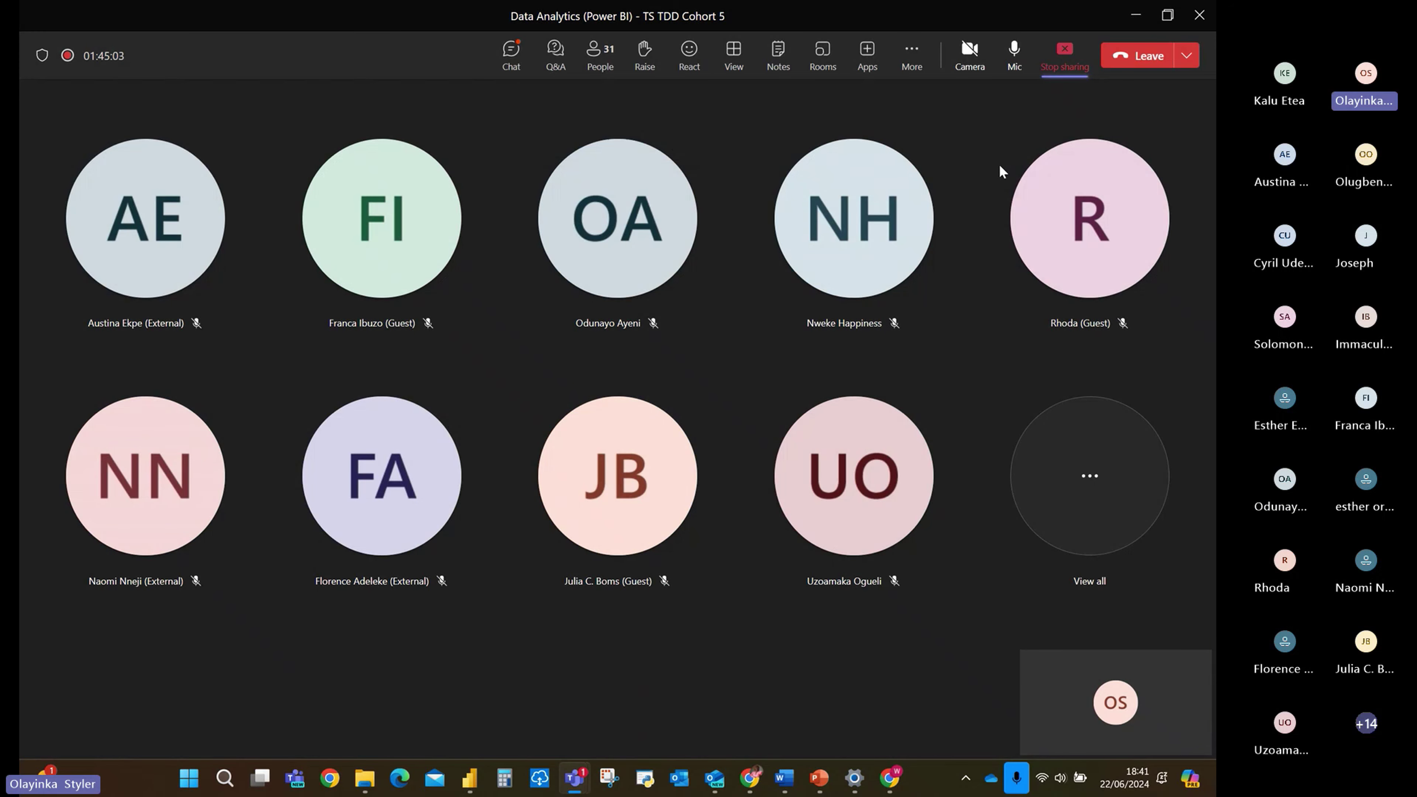
left_click(1136, 17)
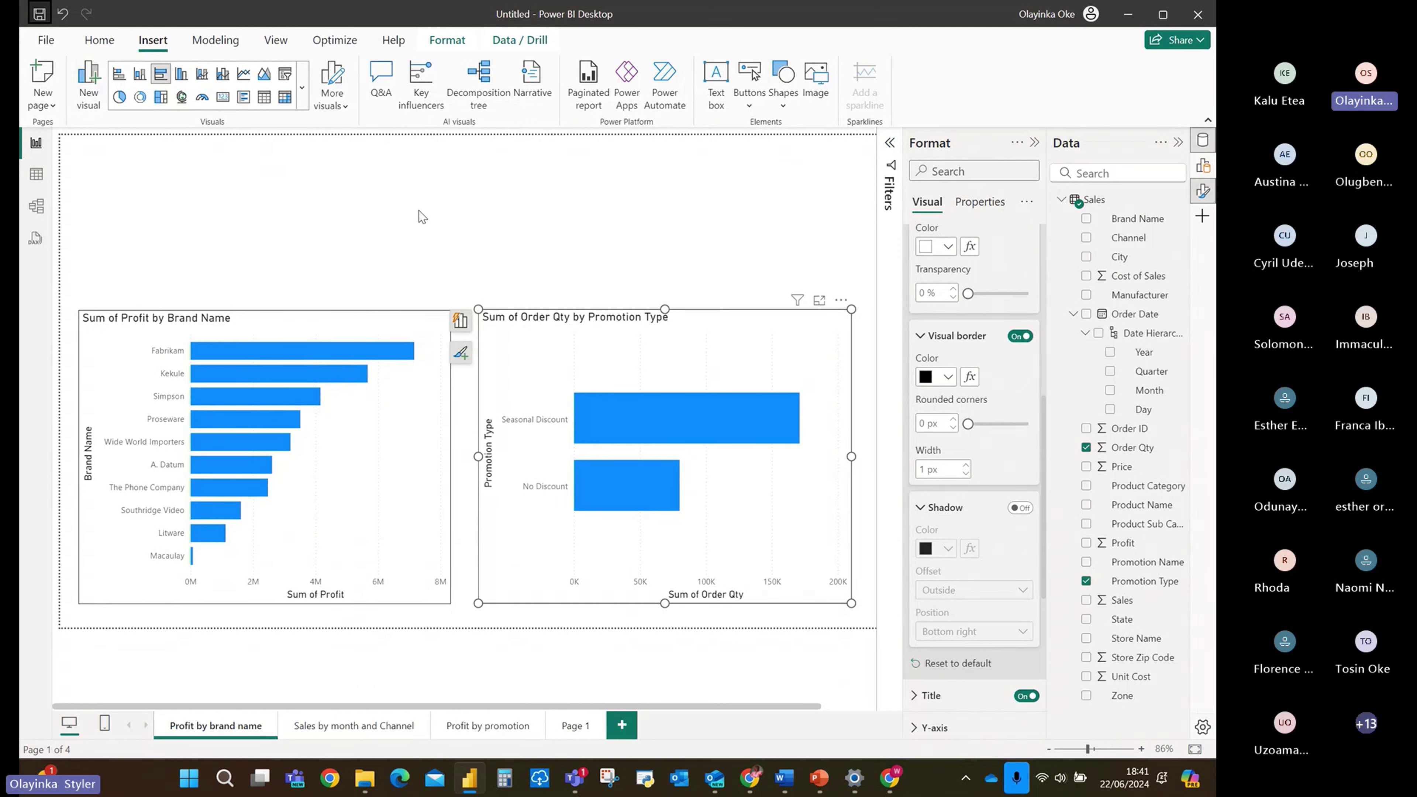
Save the report as Techstylers Cohort 5 in the PowerBI Report folder.
left_click(552, 213)
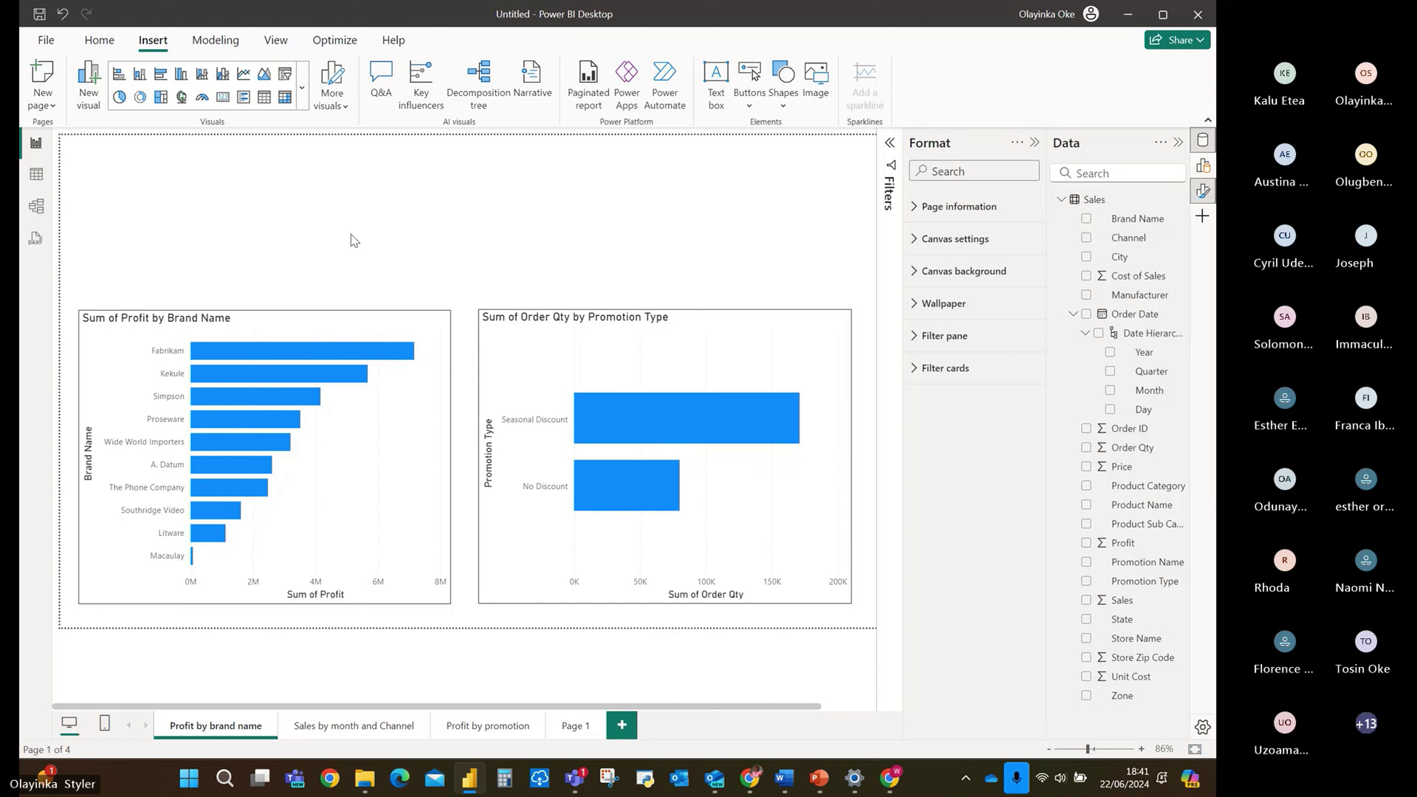
key("ctrl+s")
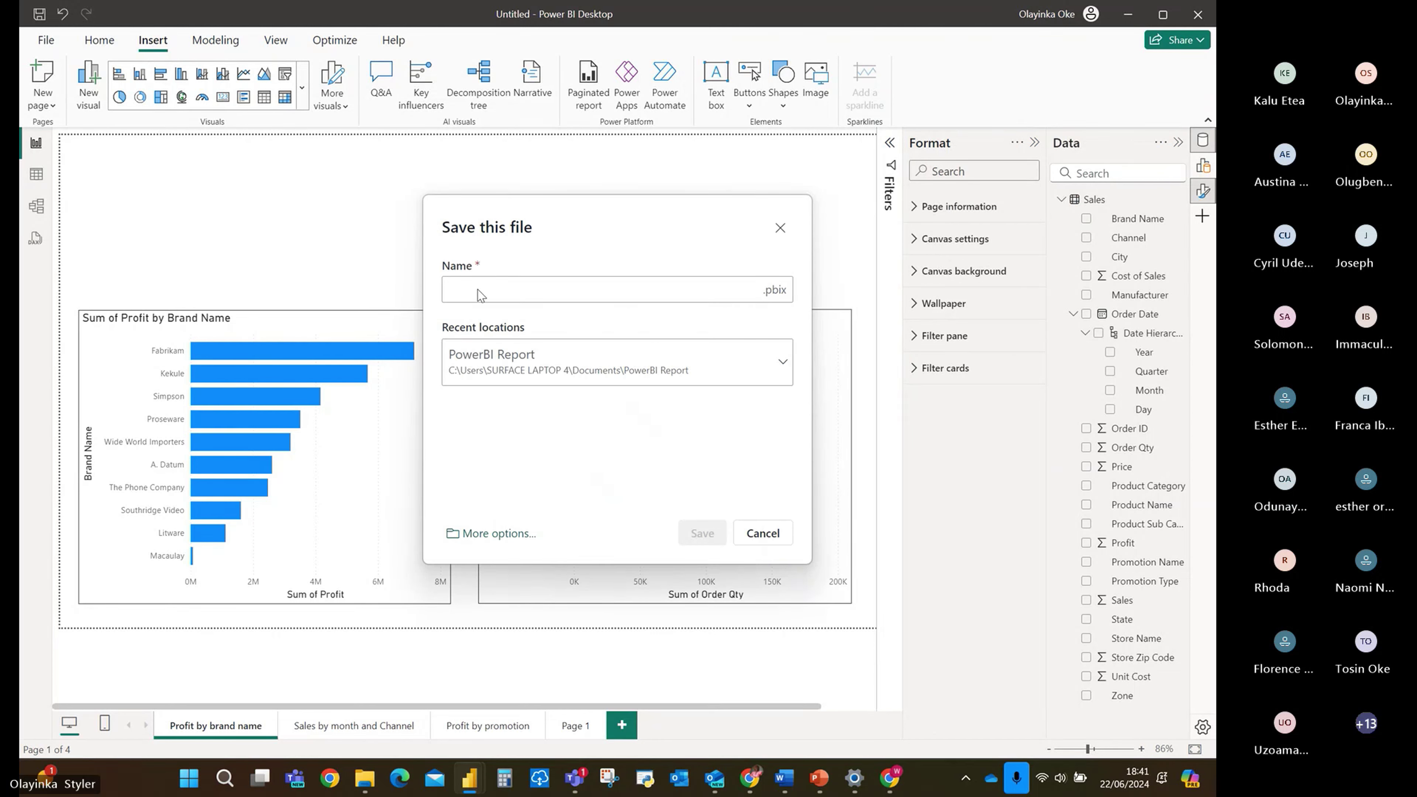
type("t")
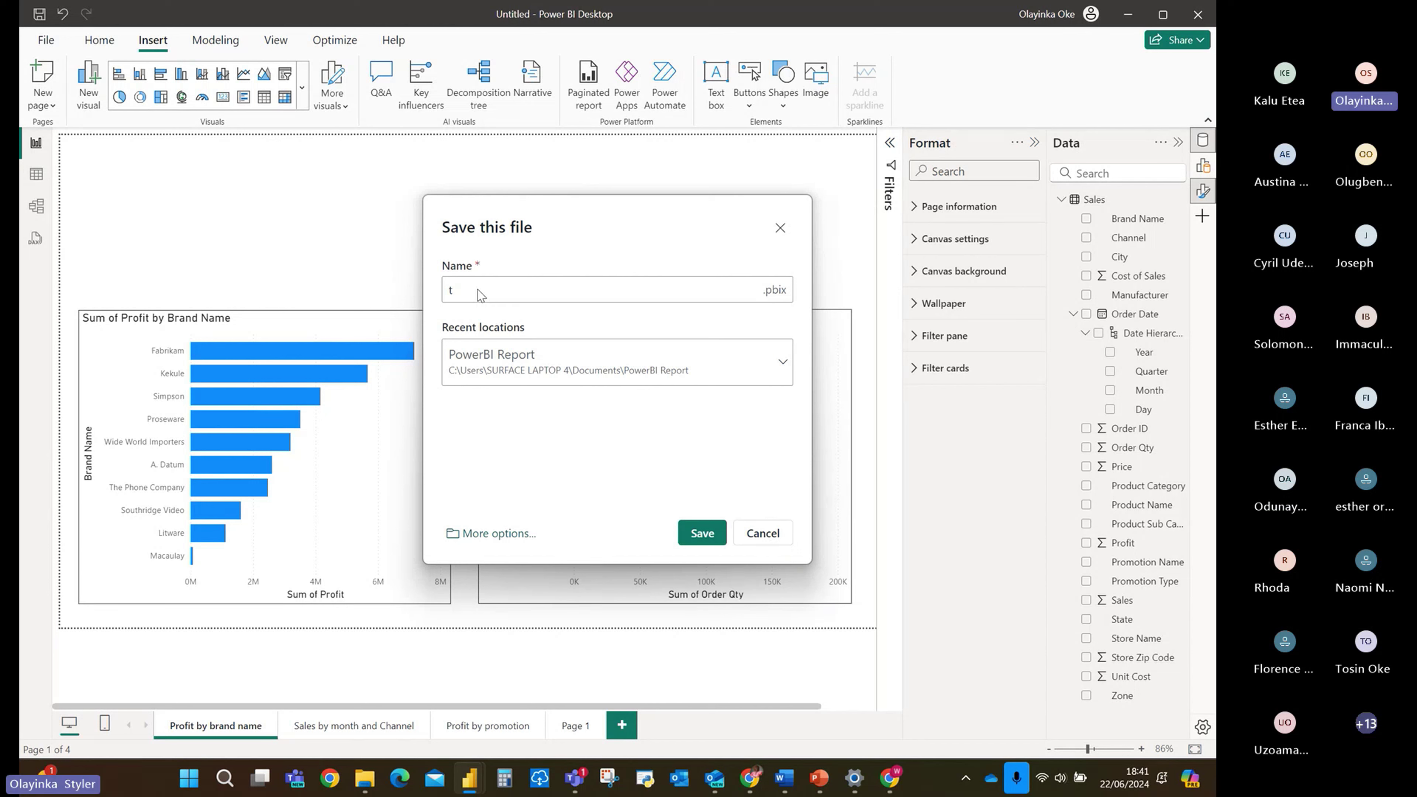
key("BackSpace")
type("Techstylers")
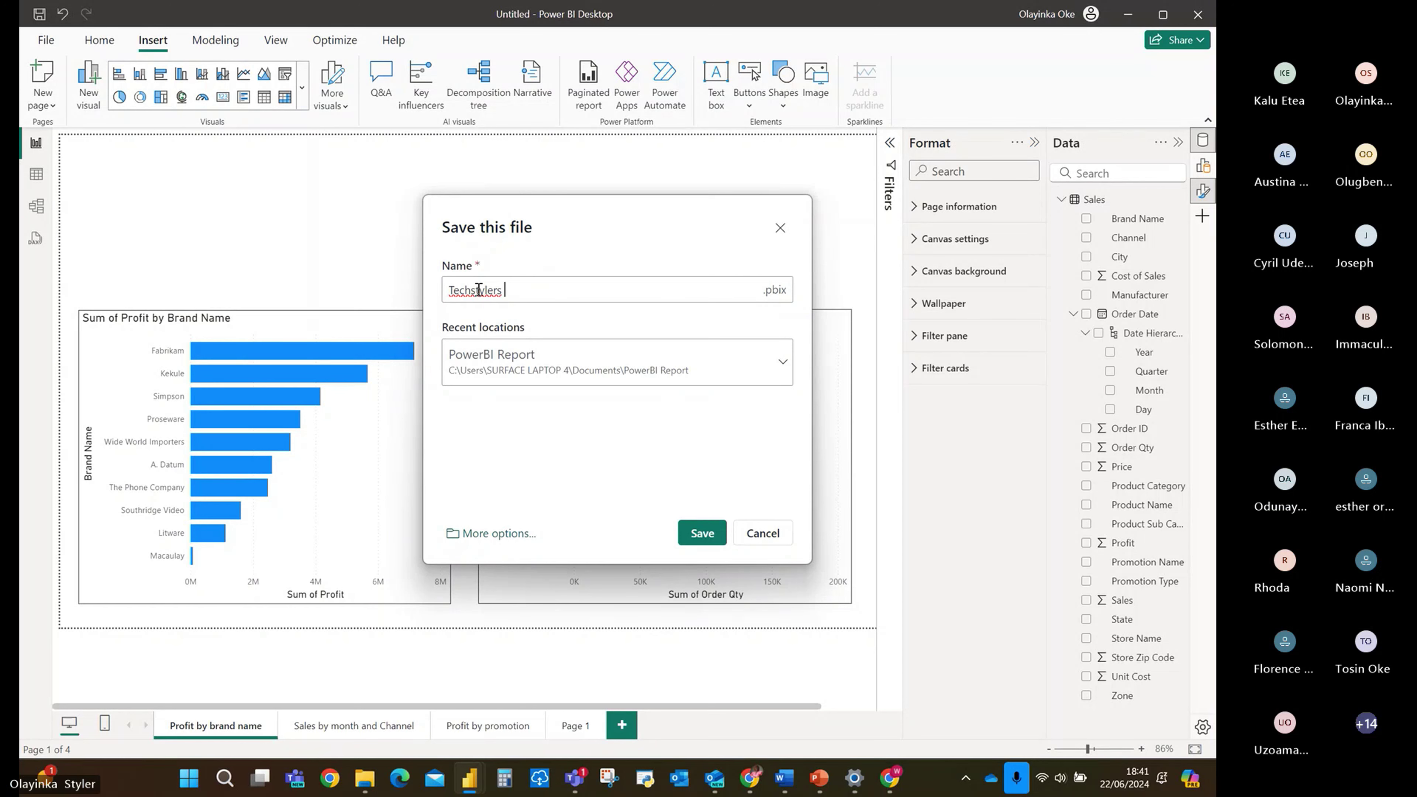
type(" Cohort 5")
left_click(703, 536)
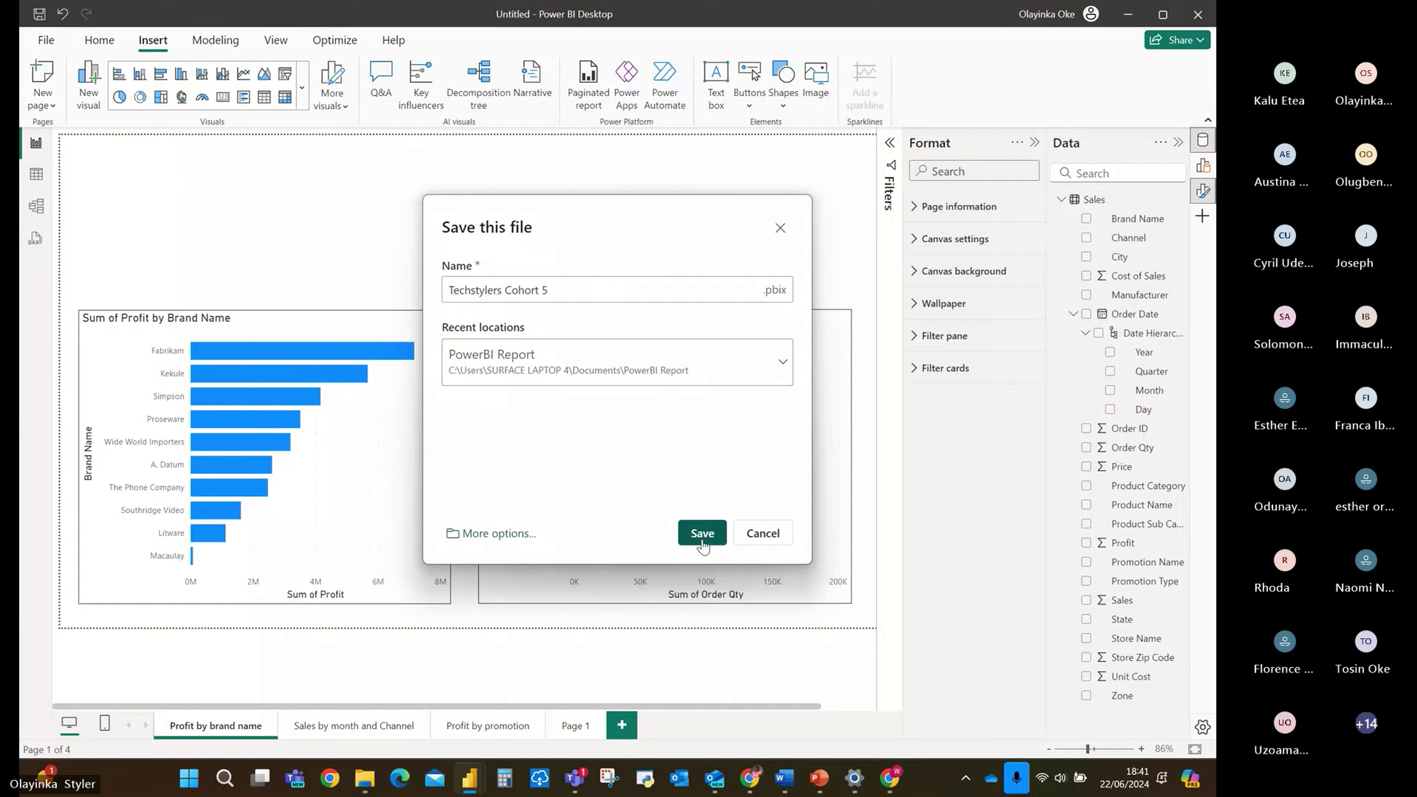
Switch to the PowerPoint presentation and show slide 7 on the benefits of sync slicers, drill-through and buttons.
left_click(816, 789)
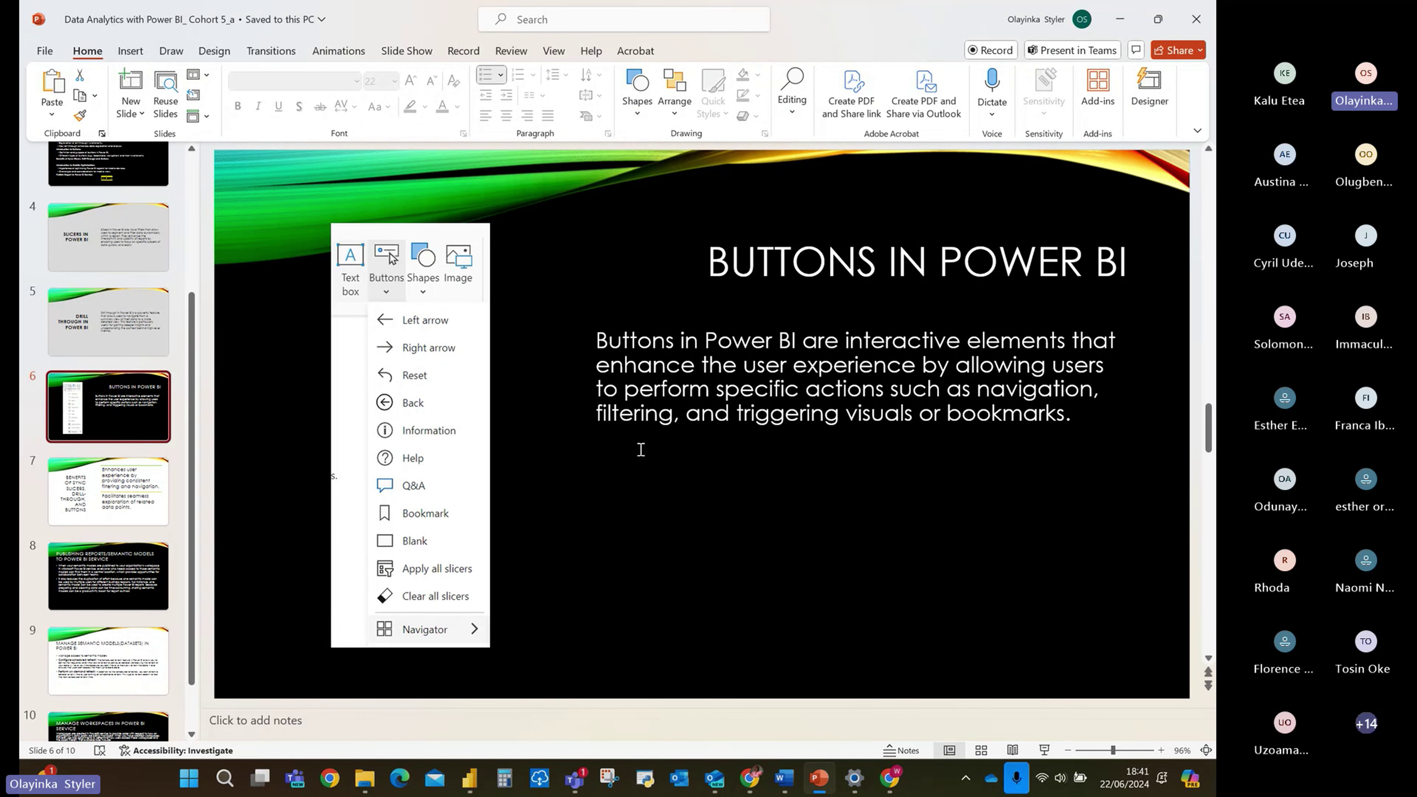
left_click(115, 509)
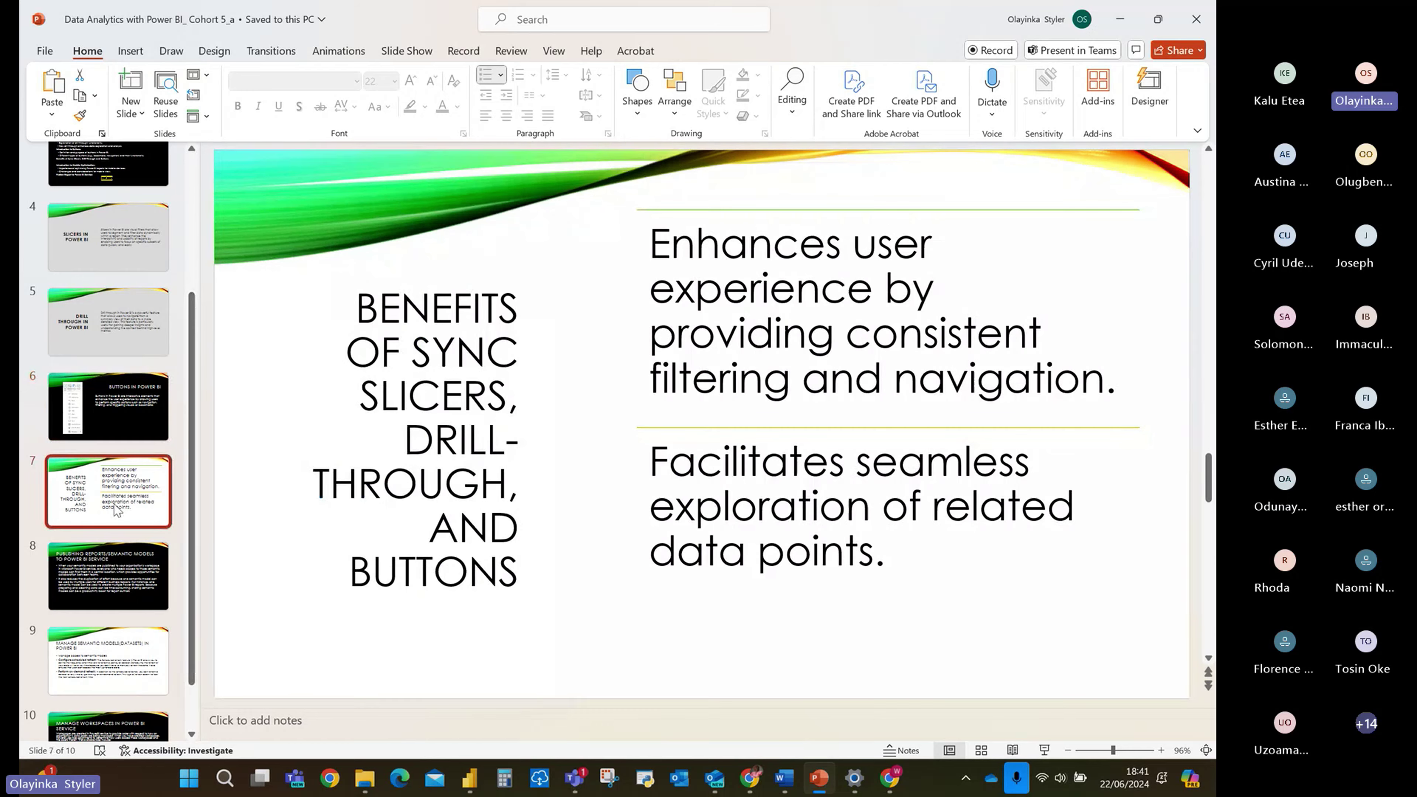
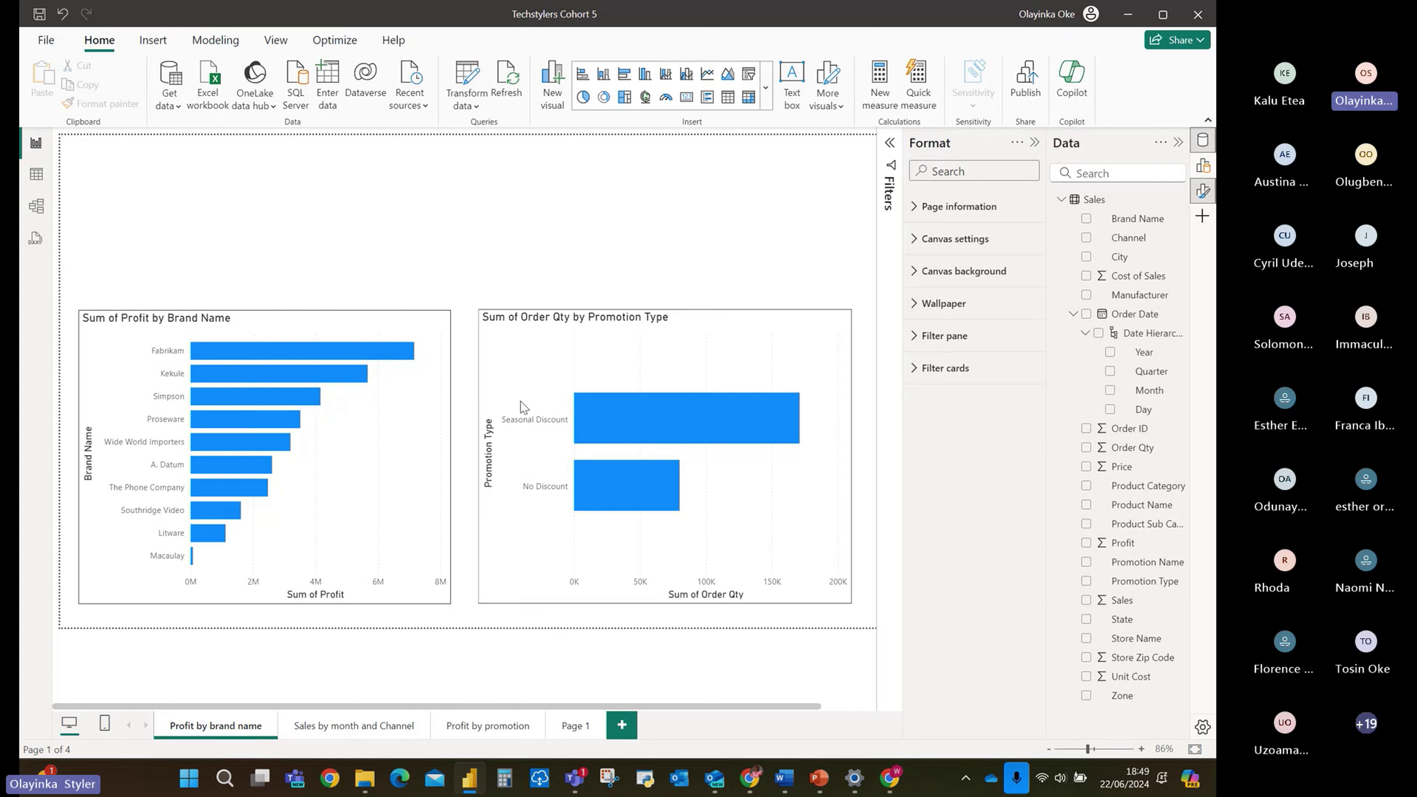
Start publishing the Techstylers Cohort 5 report to Power BI, saving the pending changes first.
left_click(1027, 81)
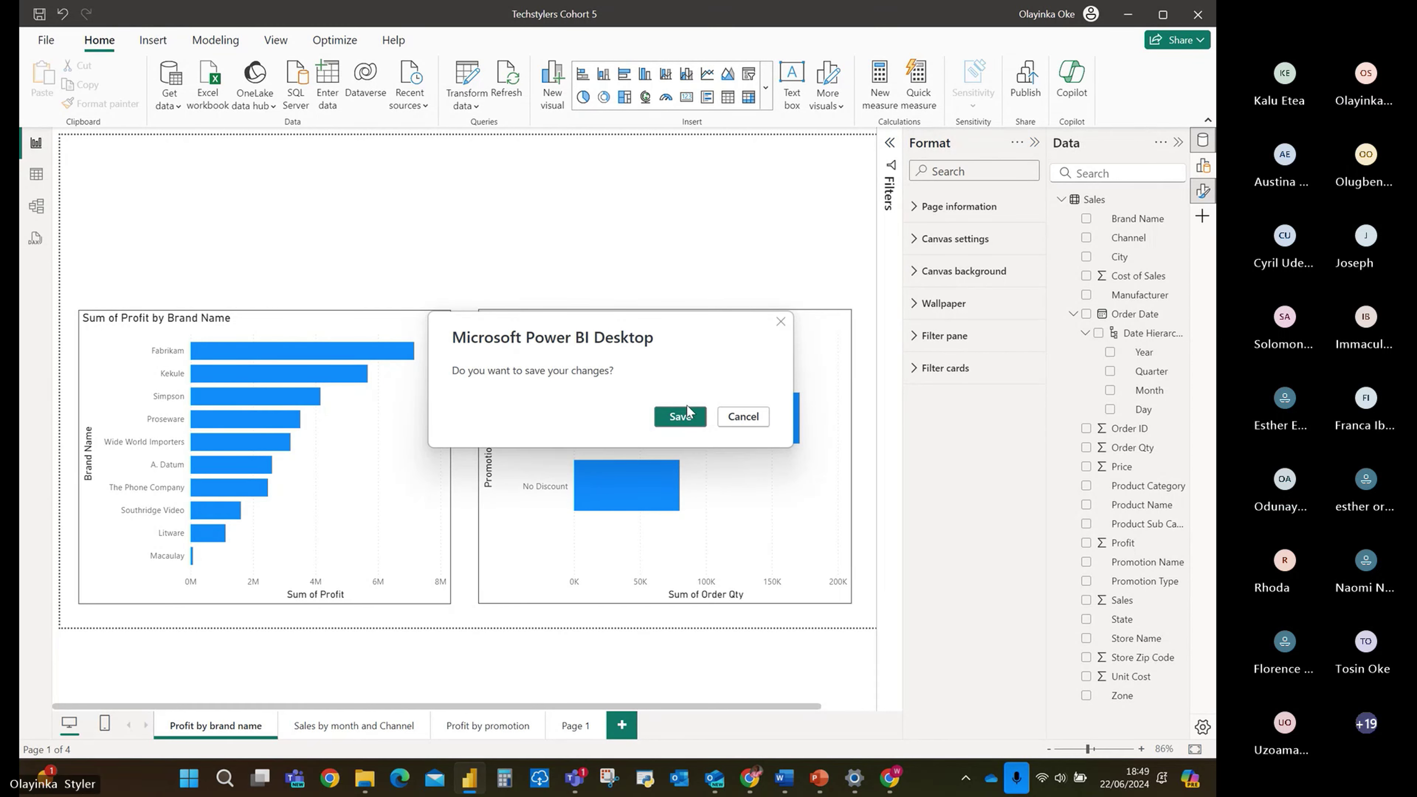
left_click(684, 417)
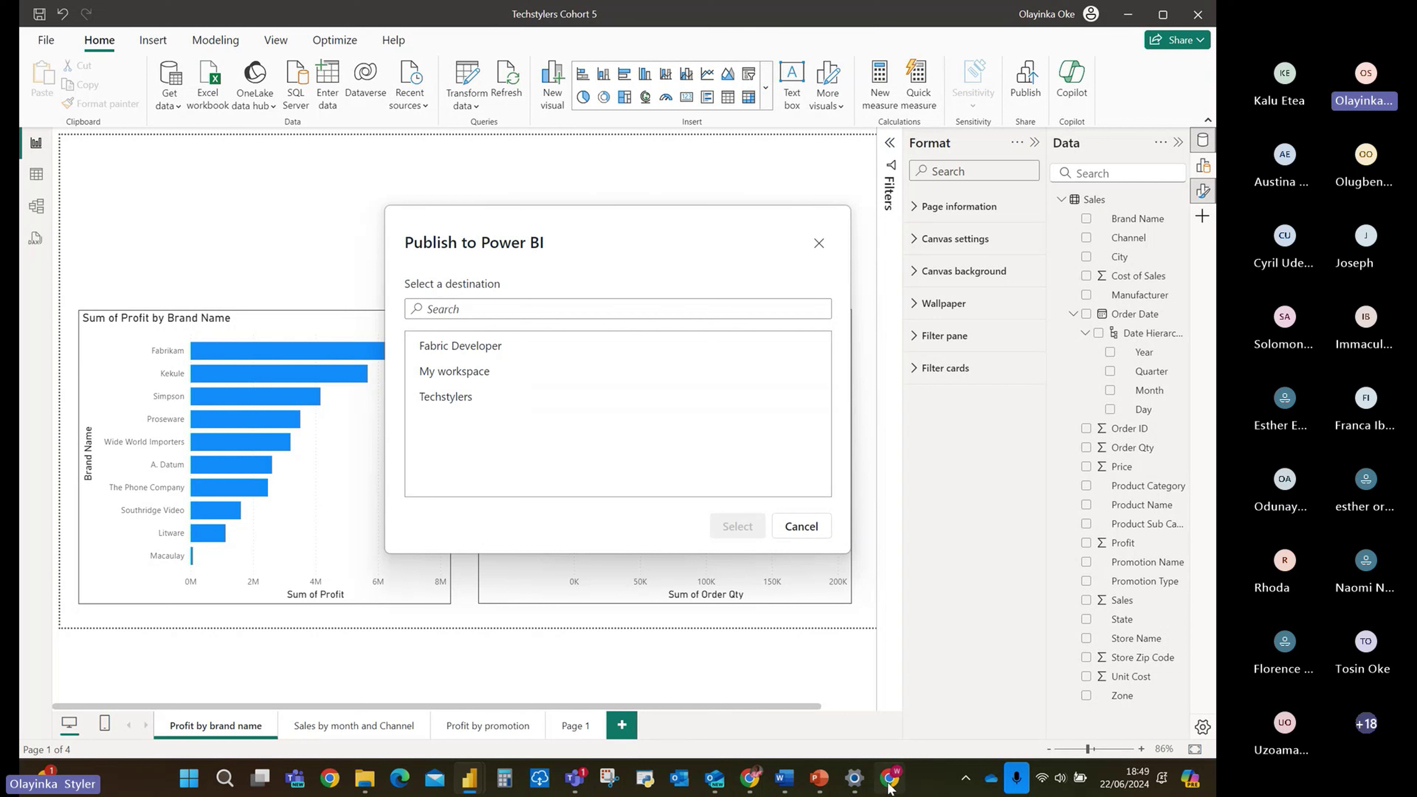
Switch to the Teams meeting window and stop the current screen sharing.
mouse_move(742, 793)
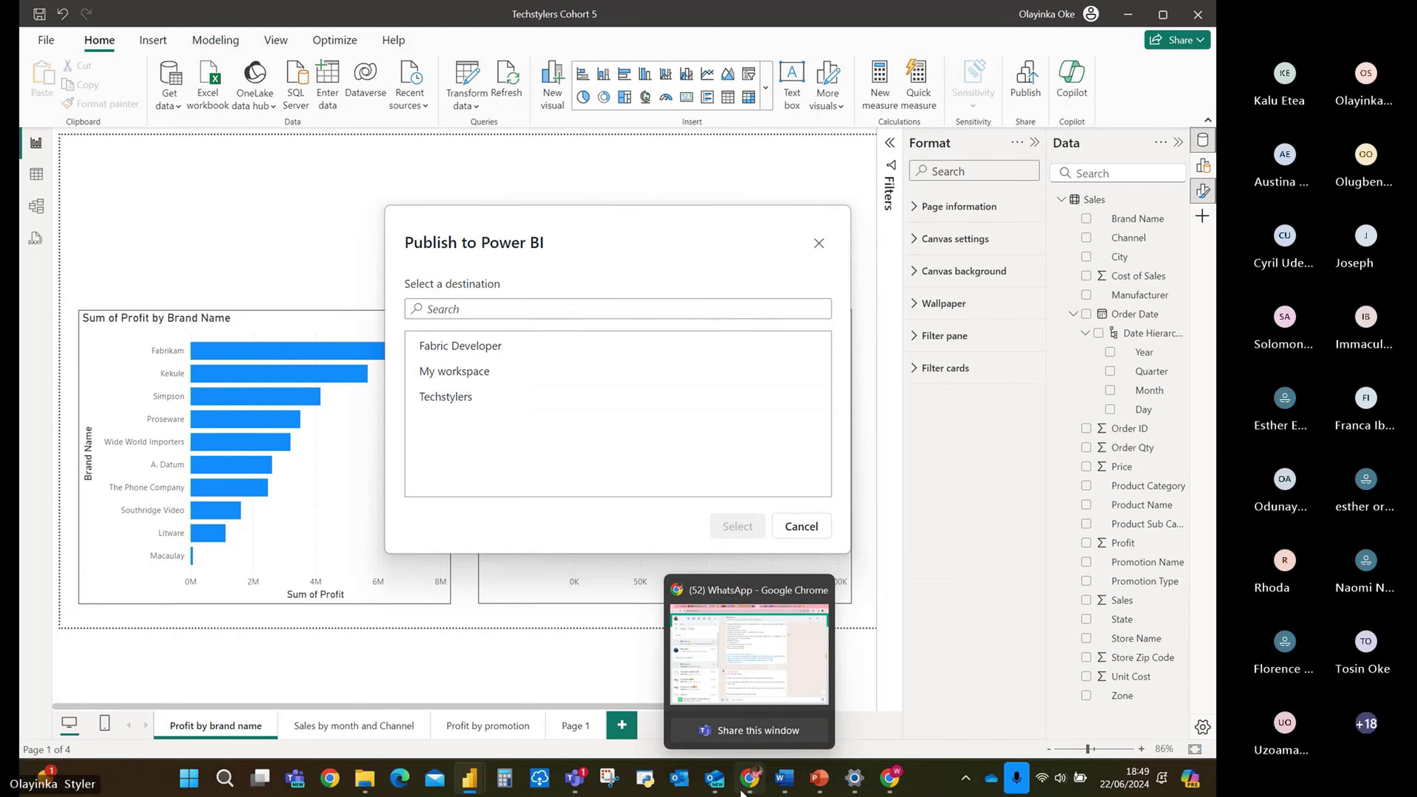
mouse_move(895, 784)
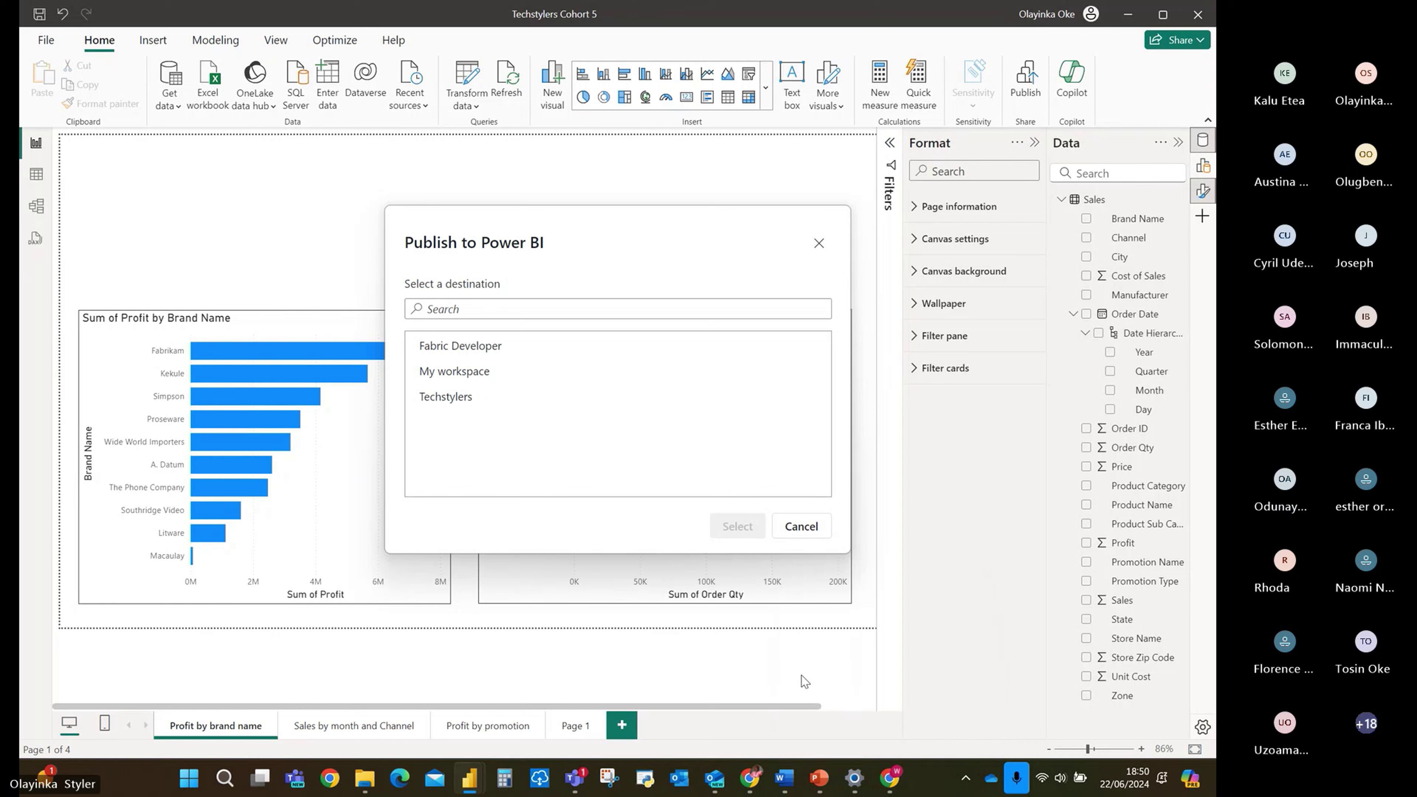
mouse_move(574, 782)
left_click(592, 663)
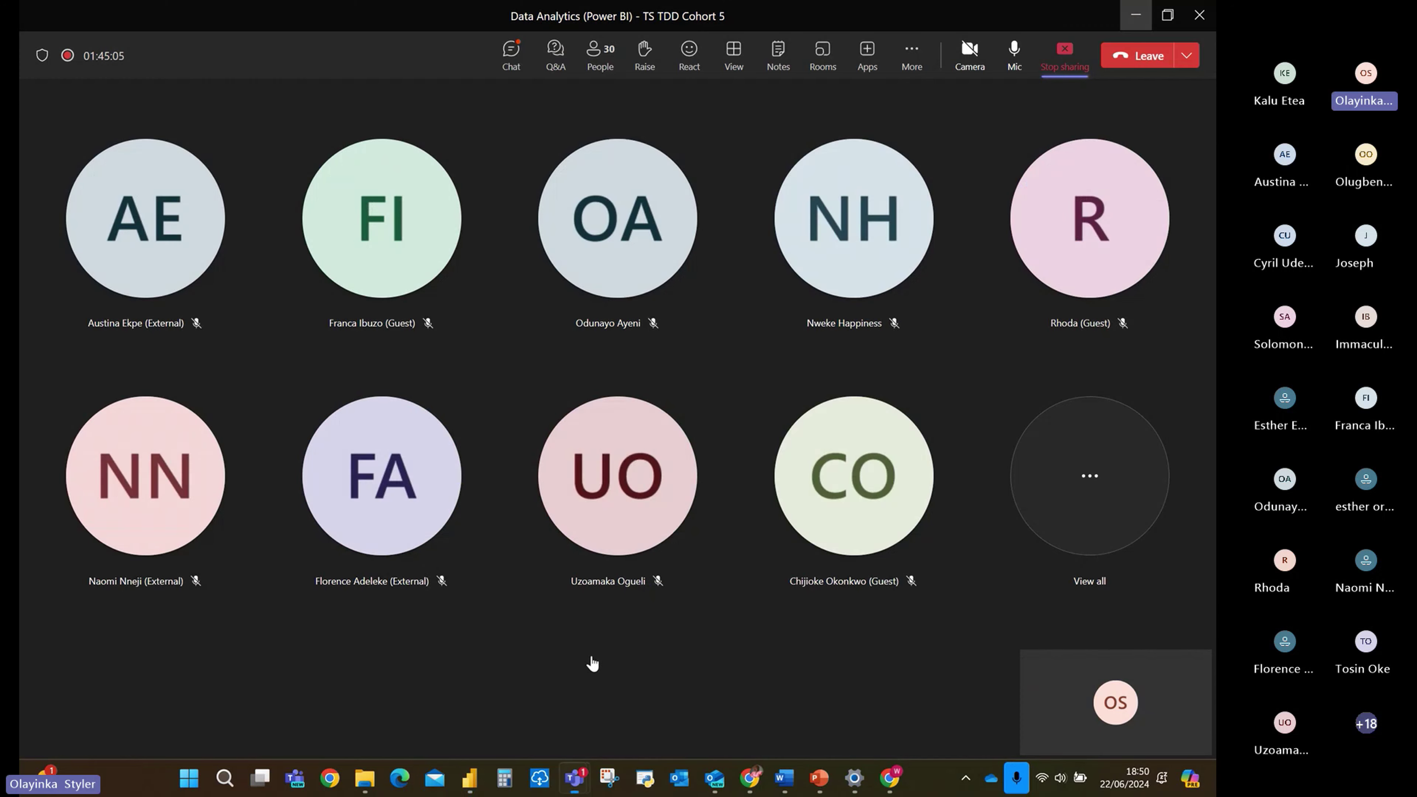
left_click(1066, 54)
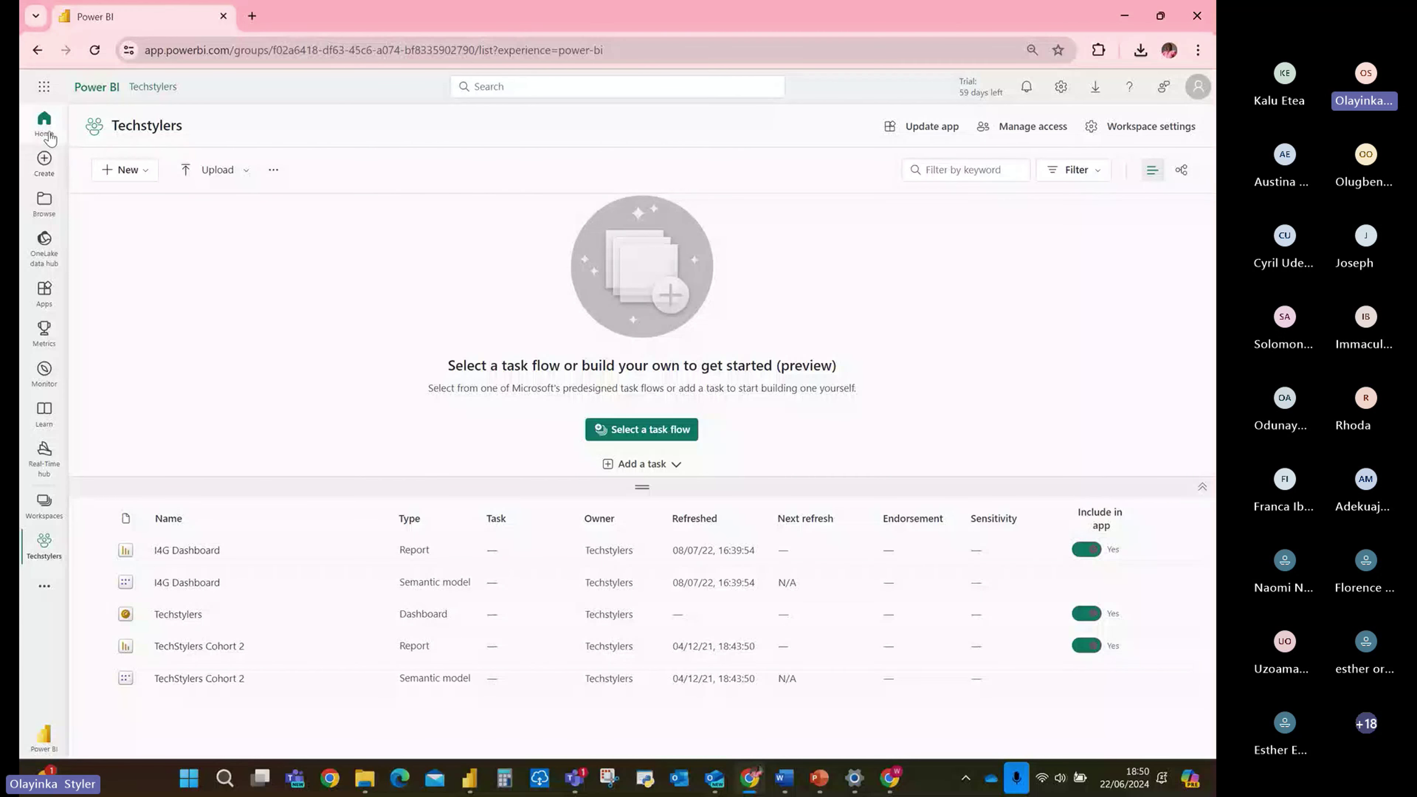
Open the Power BI service home page and check the signed-in account's details and licence type.
left_click(48, 134)
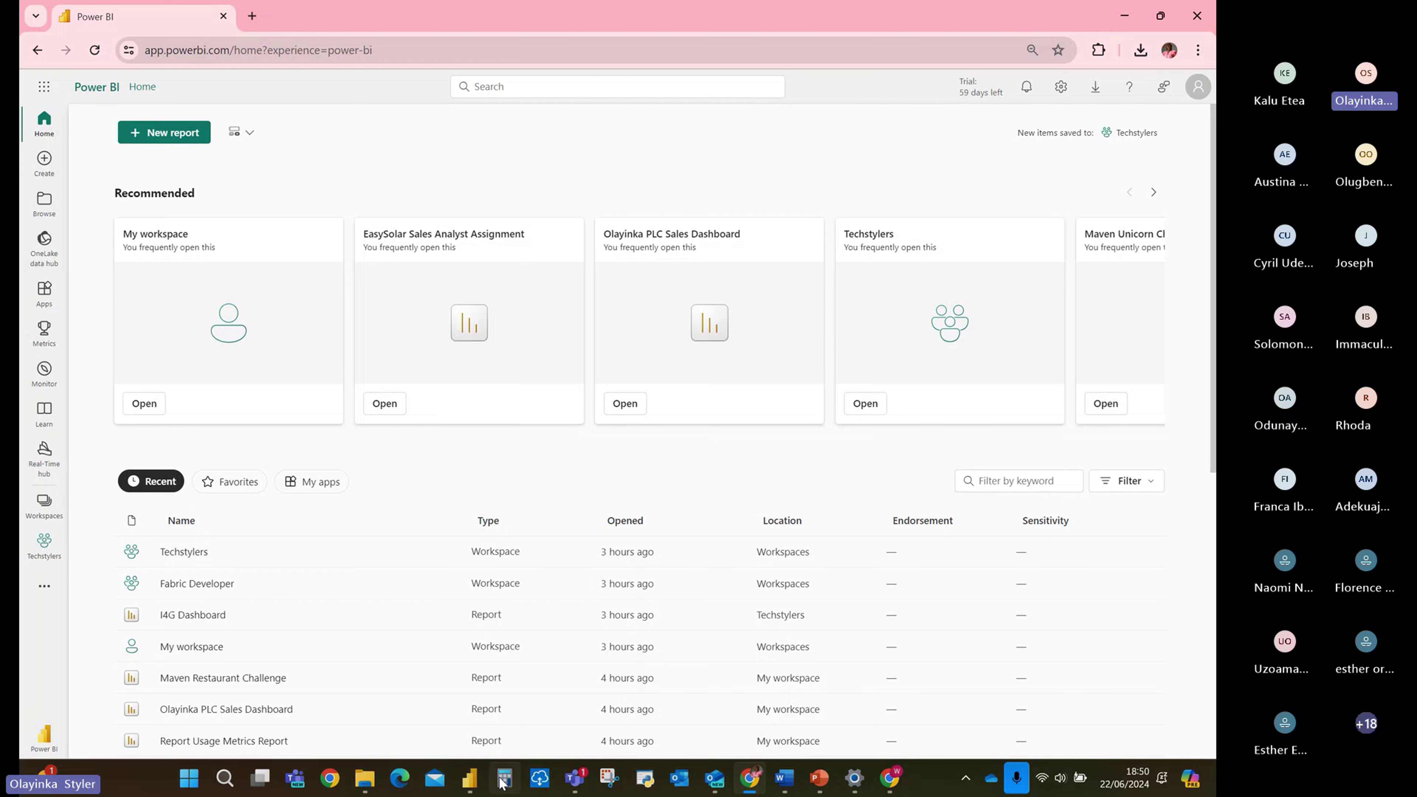
mouse_move(478, 787)
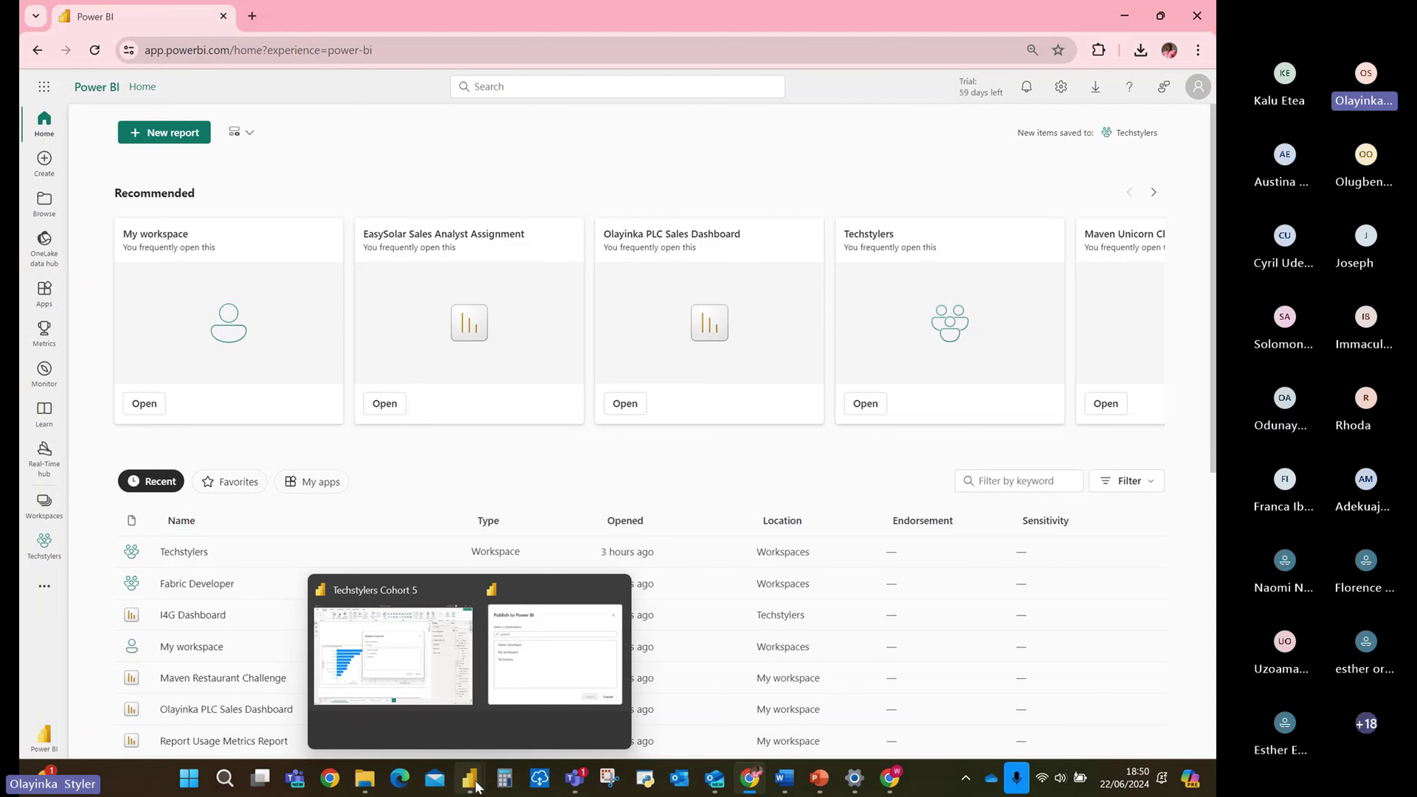
left_click(410, 670)
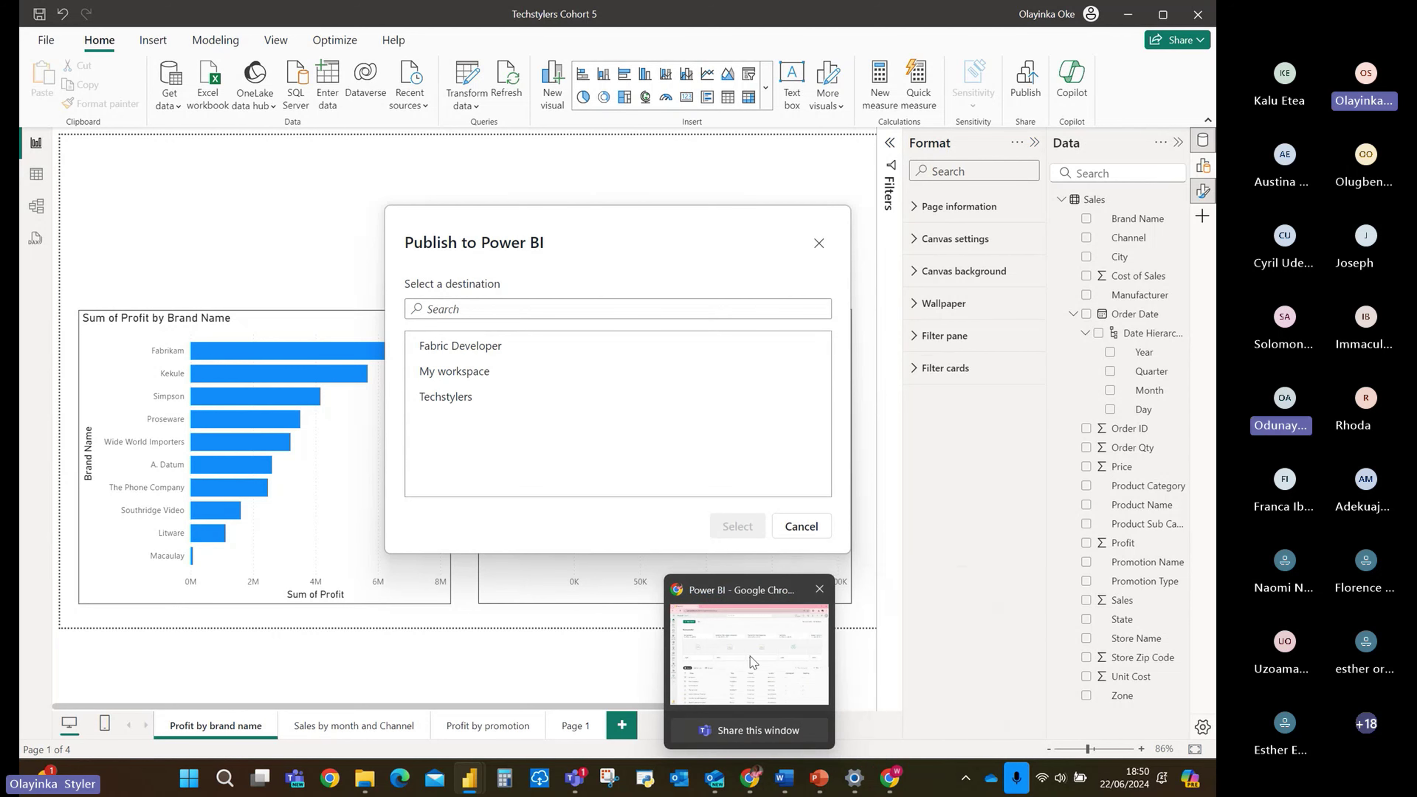
left_click(754, 663)
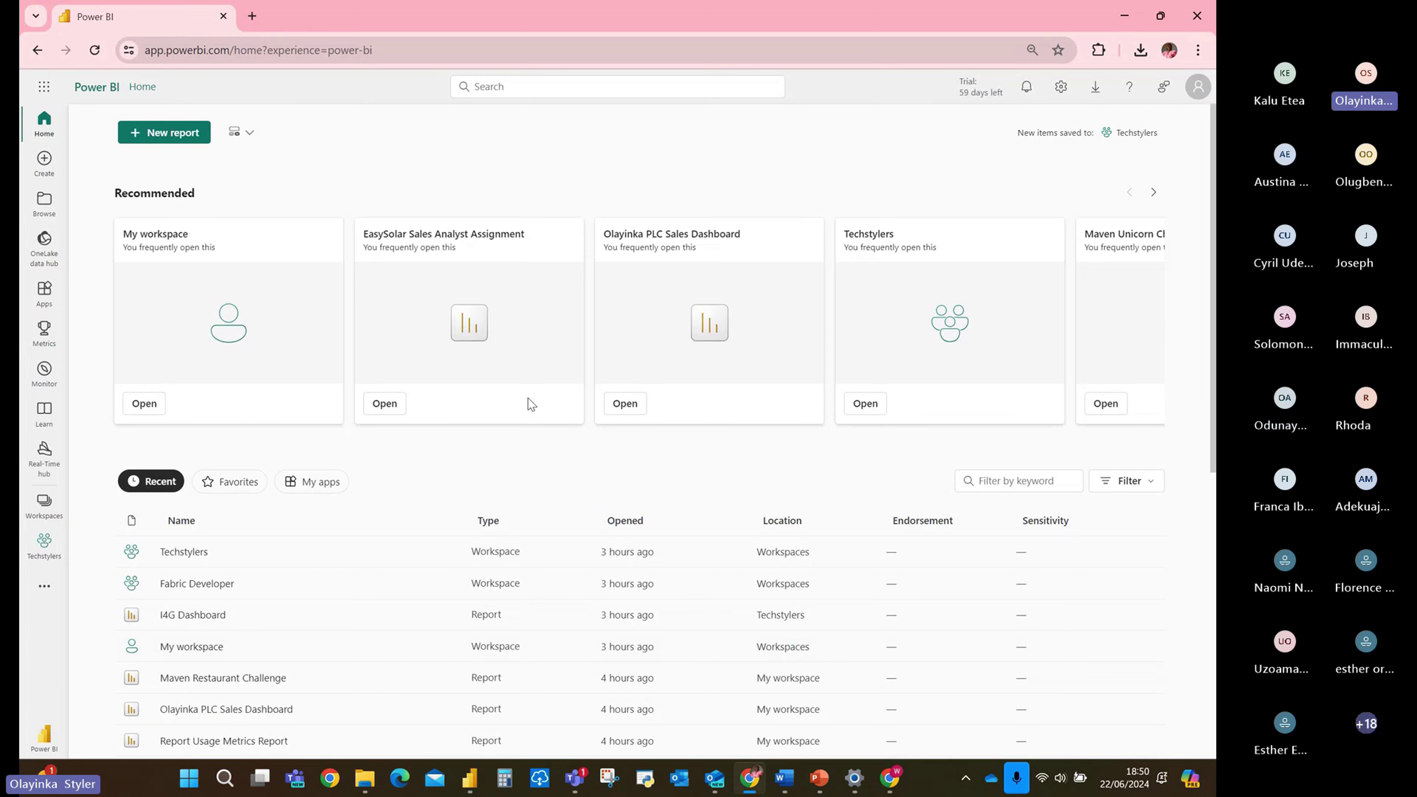
left_click(1194, 90)
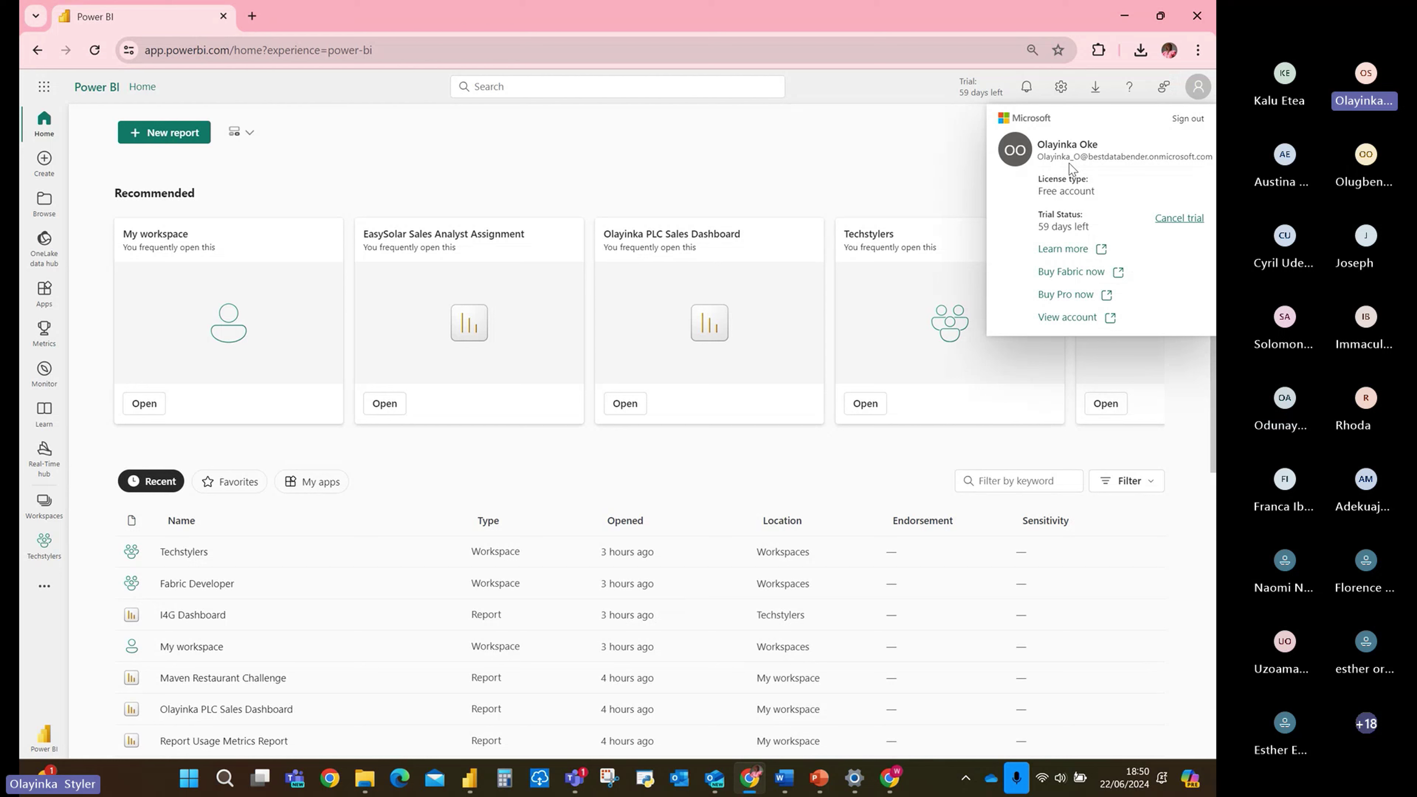
left_click(705, 190)
Review the available workspaces in the service, and publish the Techstylers Cohort 5 report from Power BI Desktop to the Techstylers workspace.
left_click(40, 500)
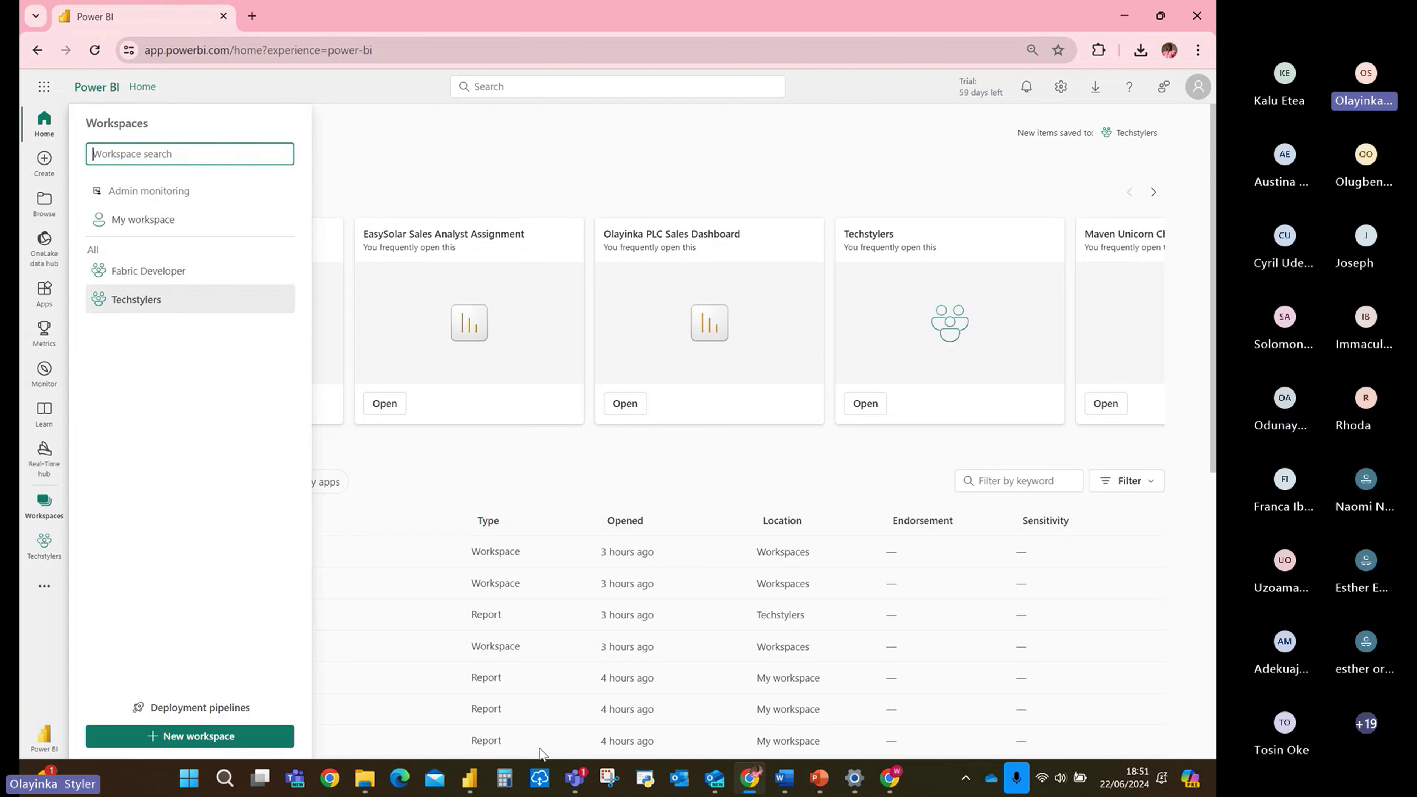
mouse_move(469, 779)
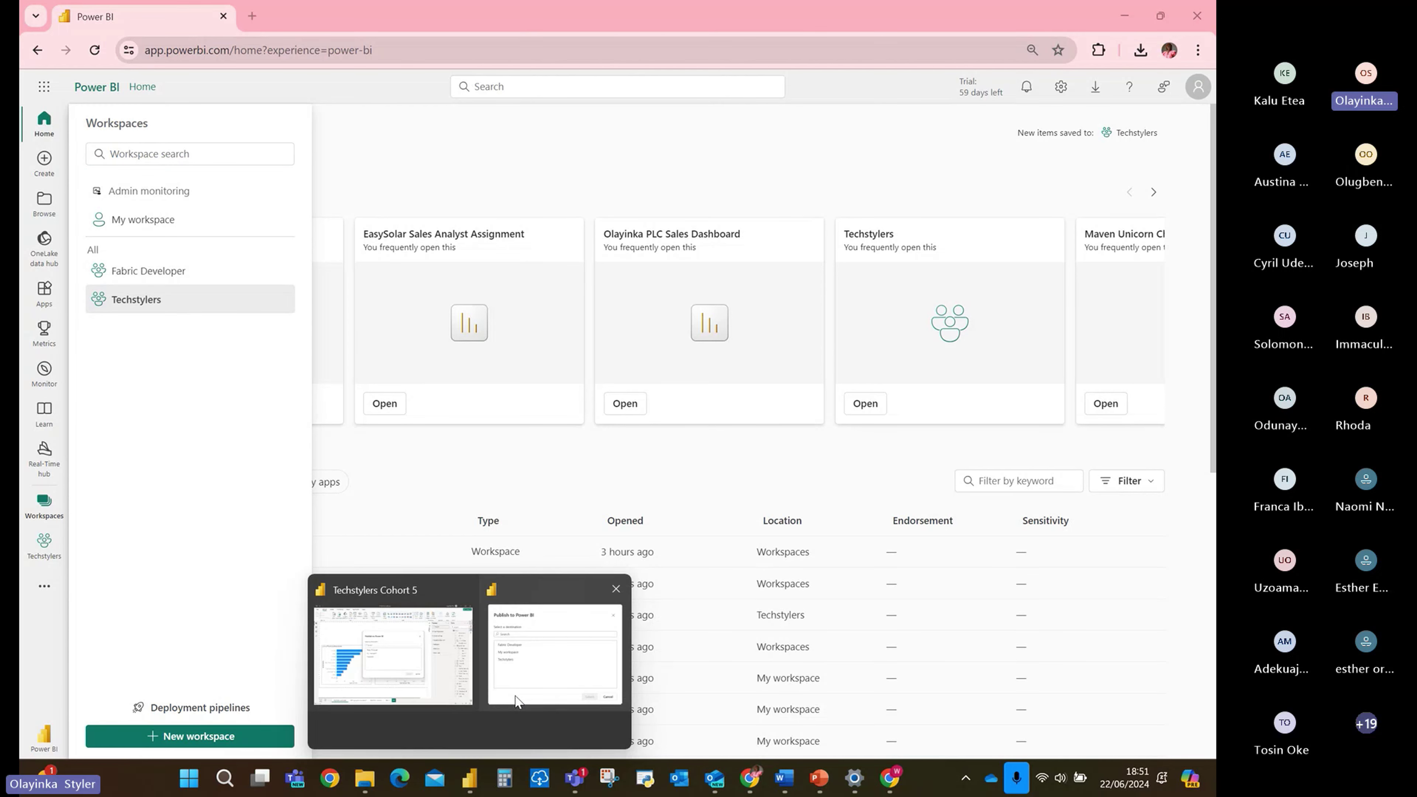
mouse_move(516, 701)
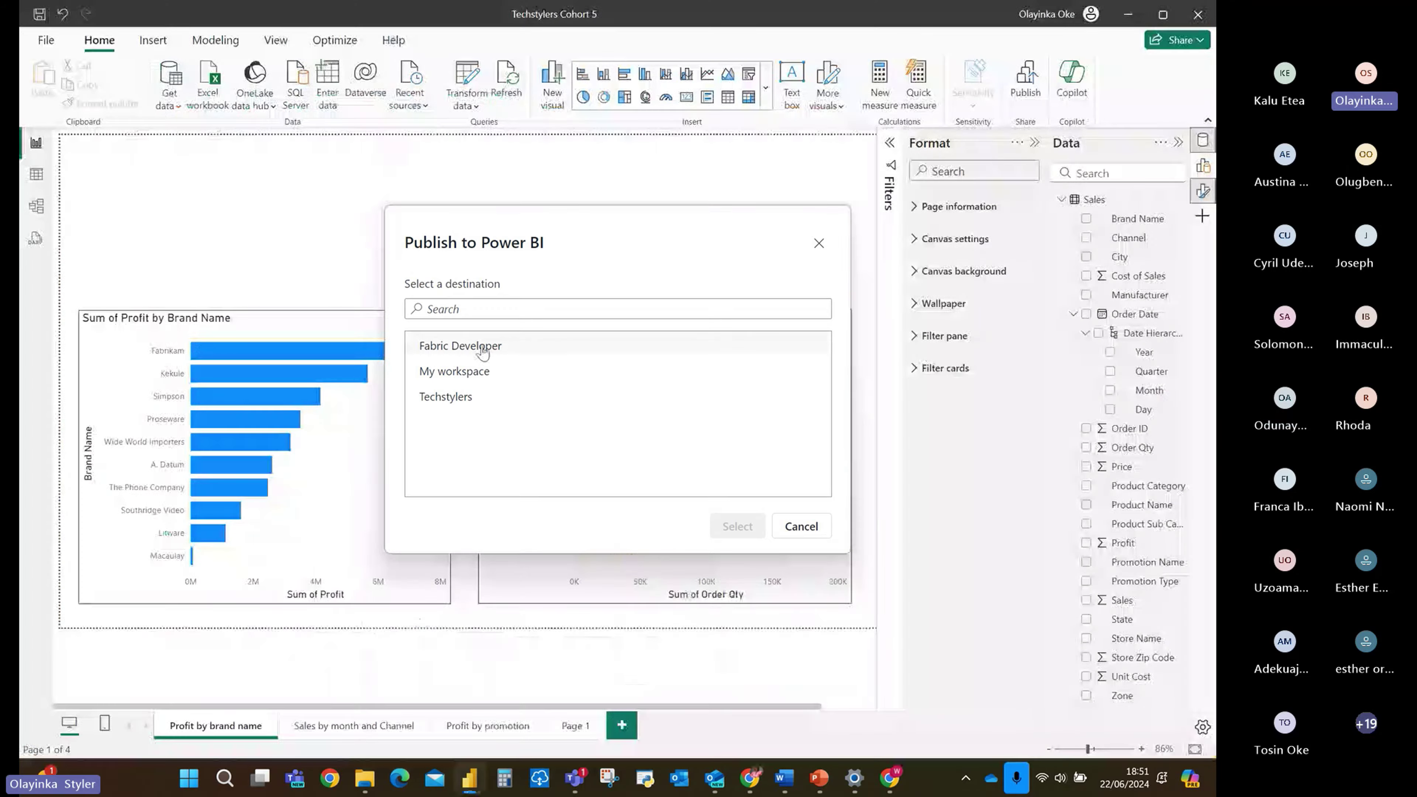
left_click(448, 398)
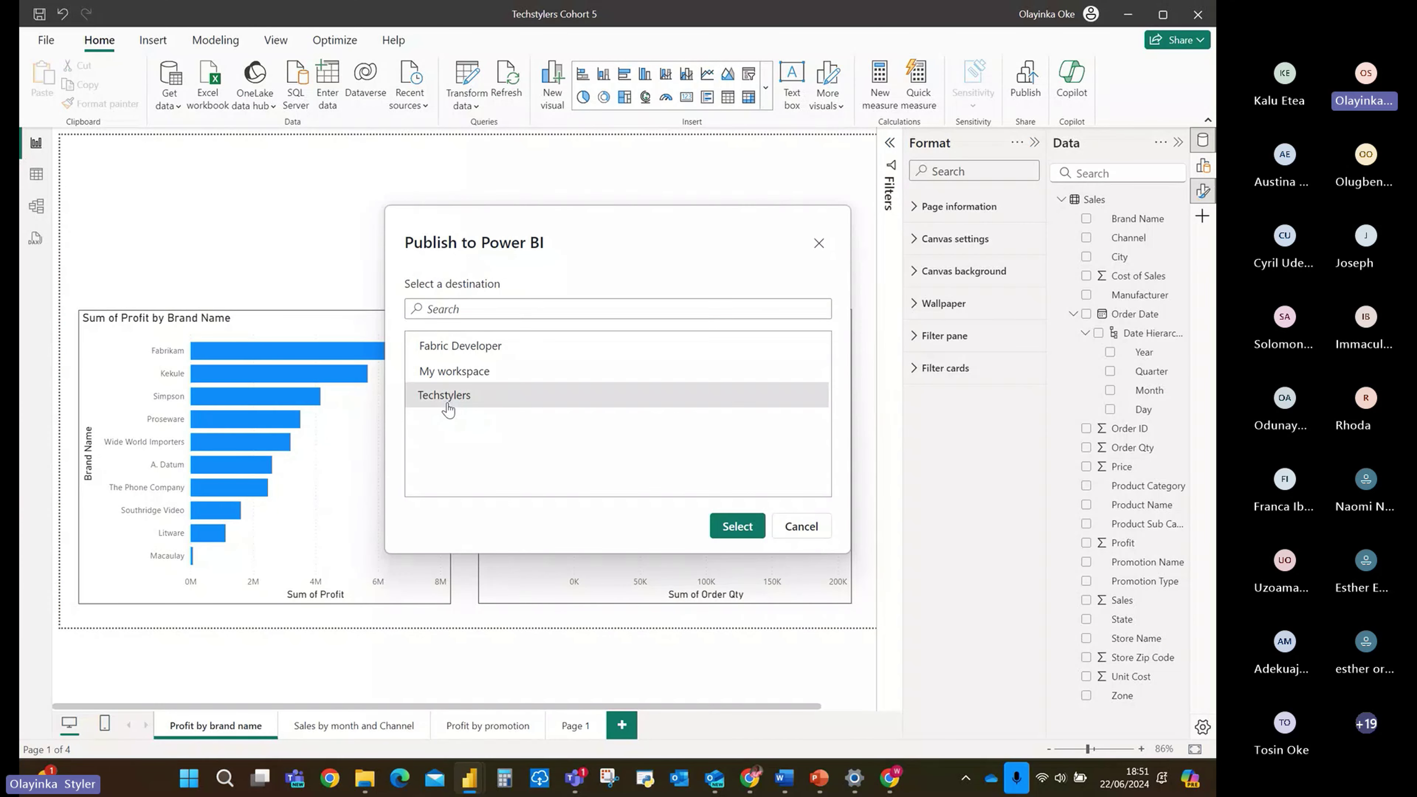
left_click(734, 526)
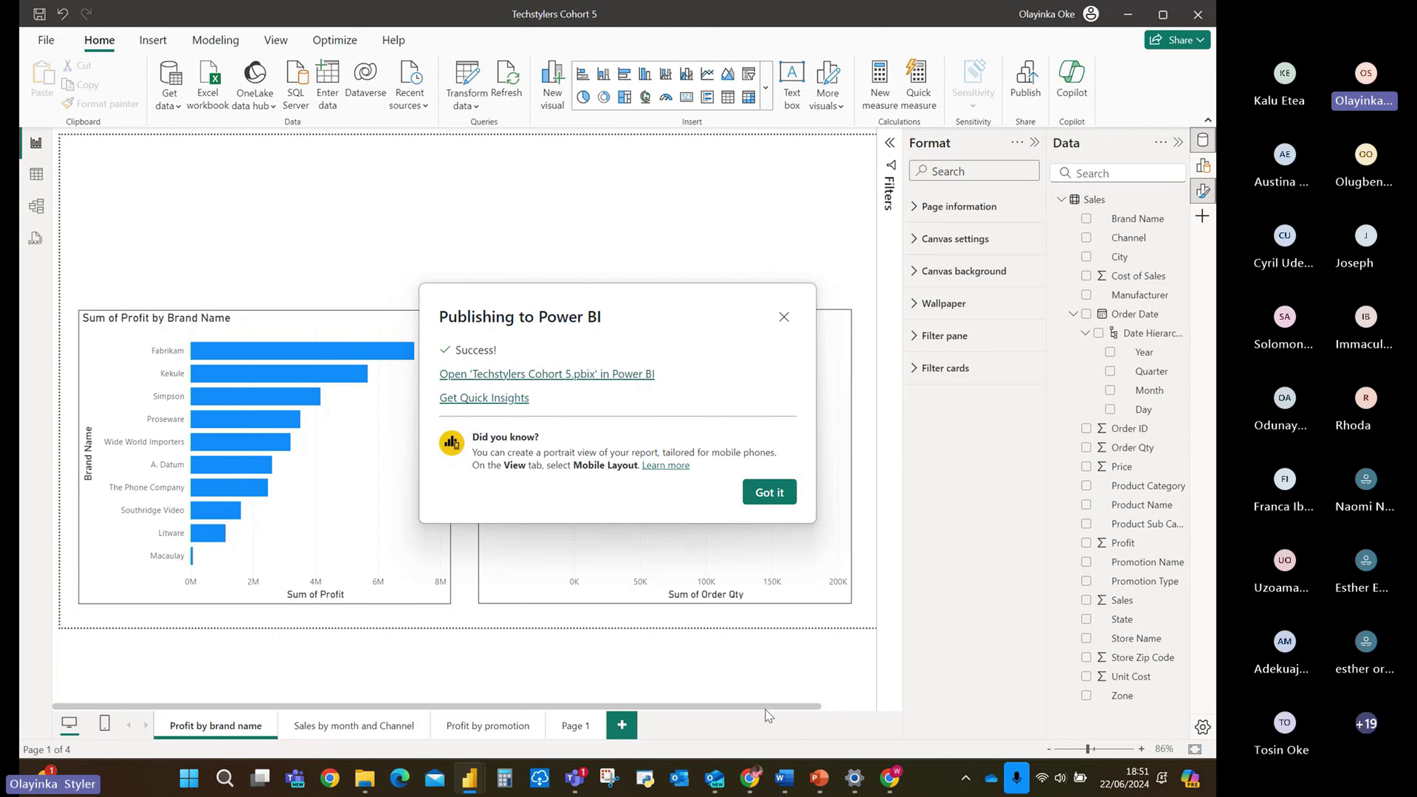
Switch to the Power BI service in Chrome and open the published Techstylers Cohort 5 report from the Techstylers workspace.
mouse_move(873, 781)
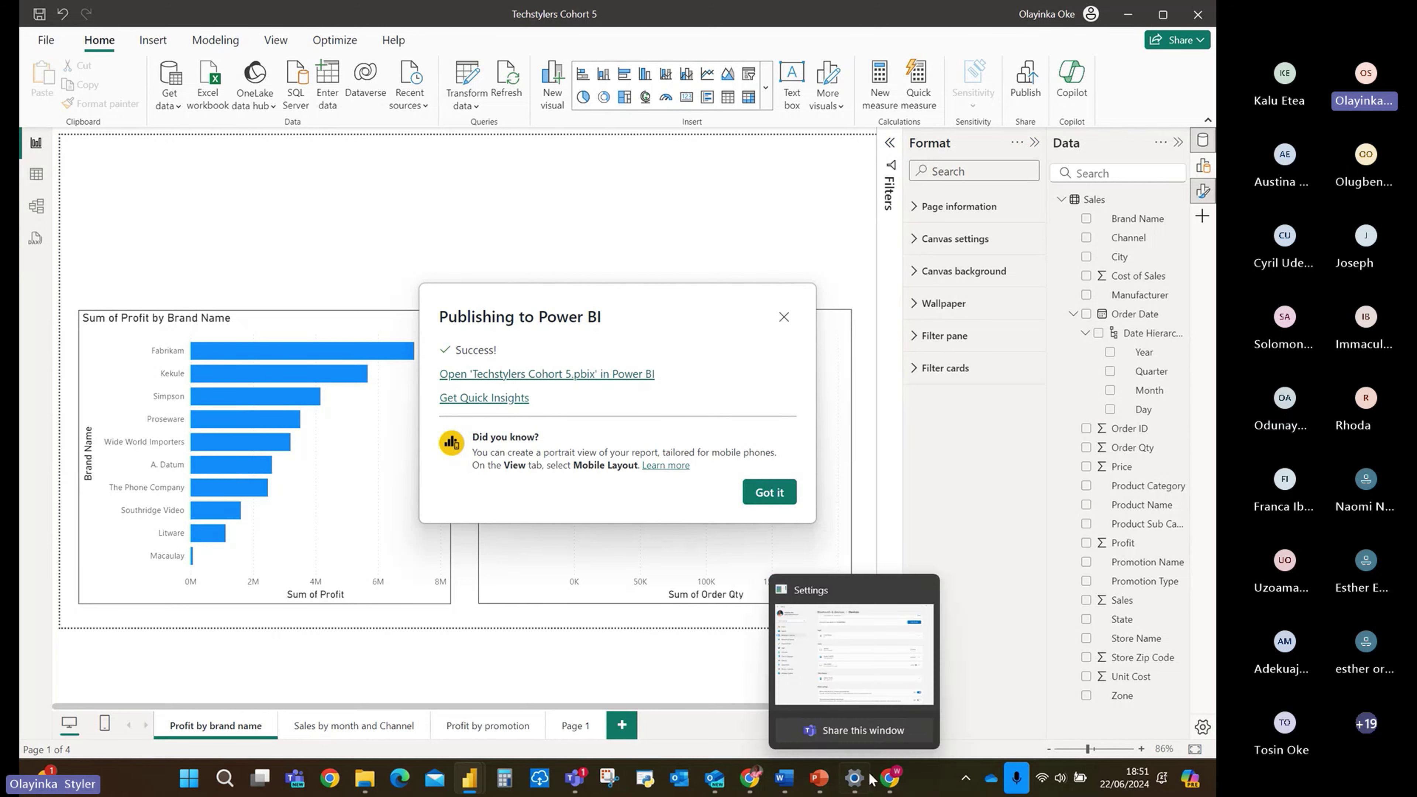
left_click(749, 781)
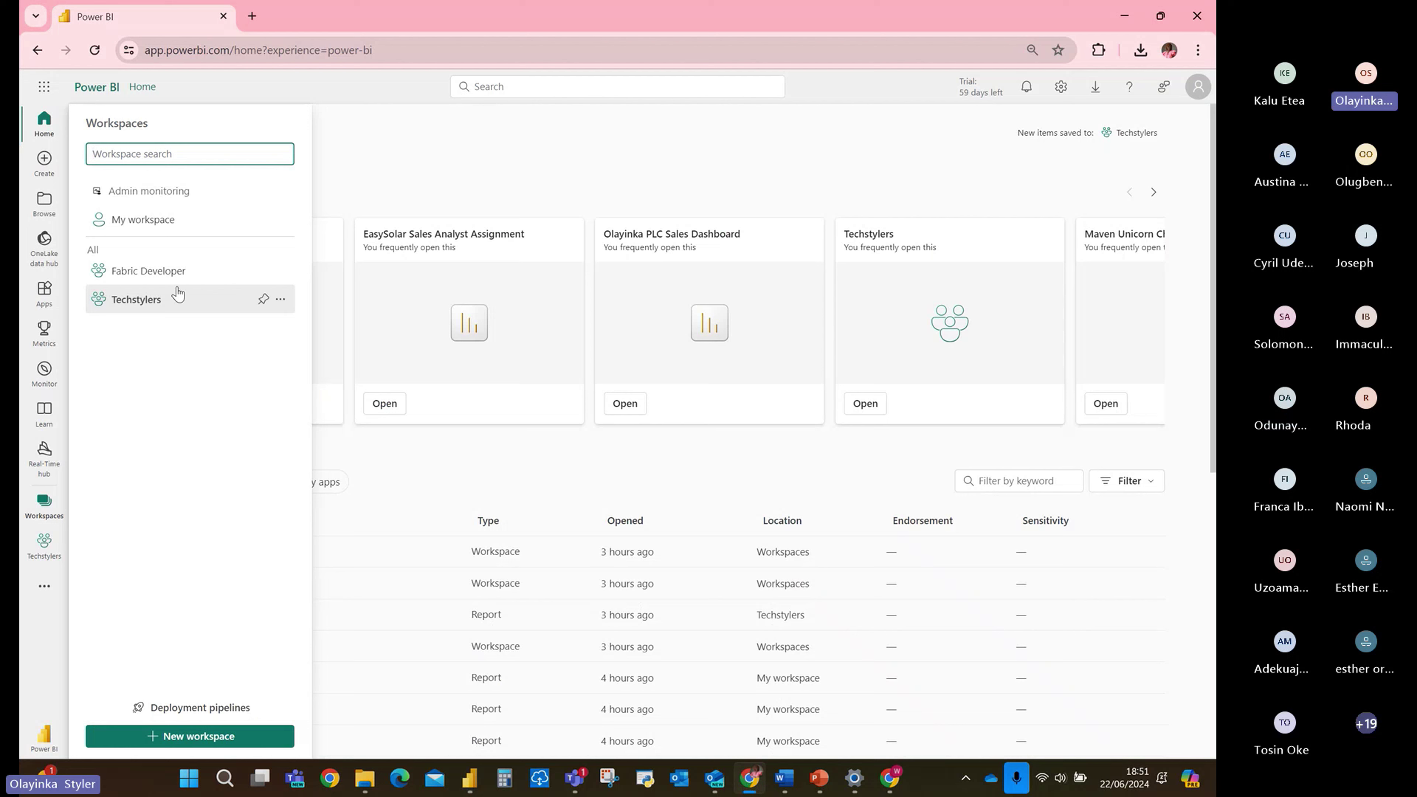
left_click(427, 166)
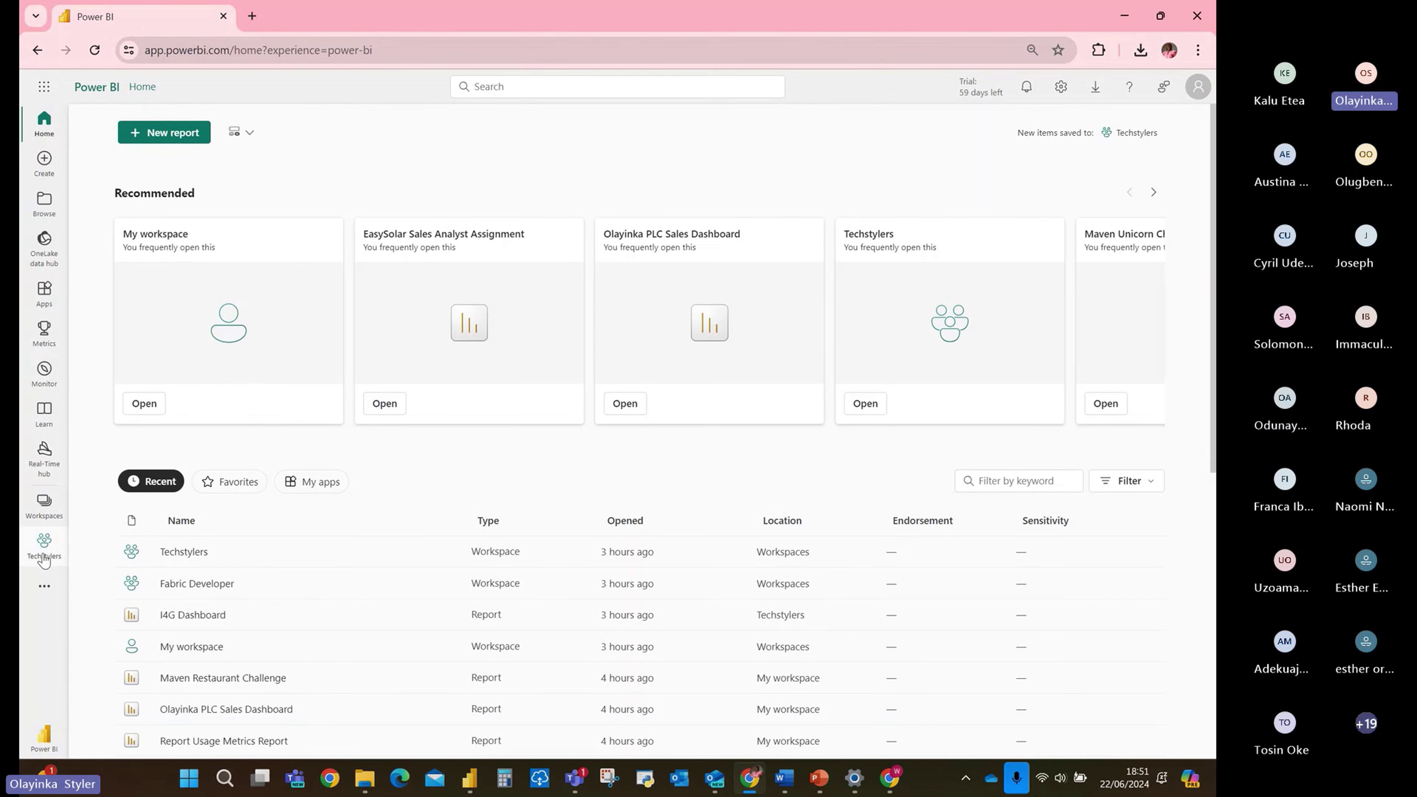
left_click(42, 504)
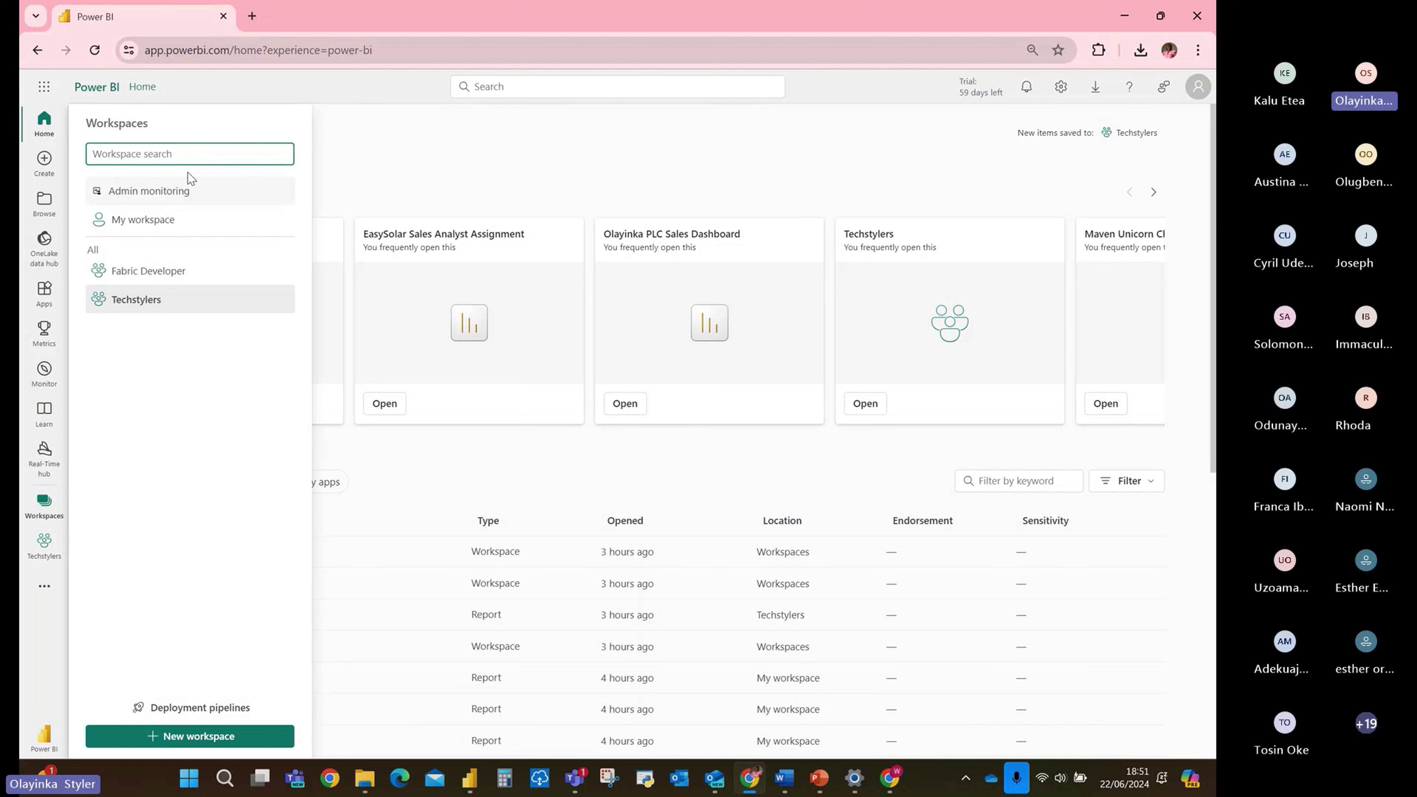
left_click(137, 300)
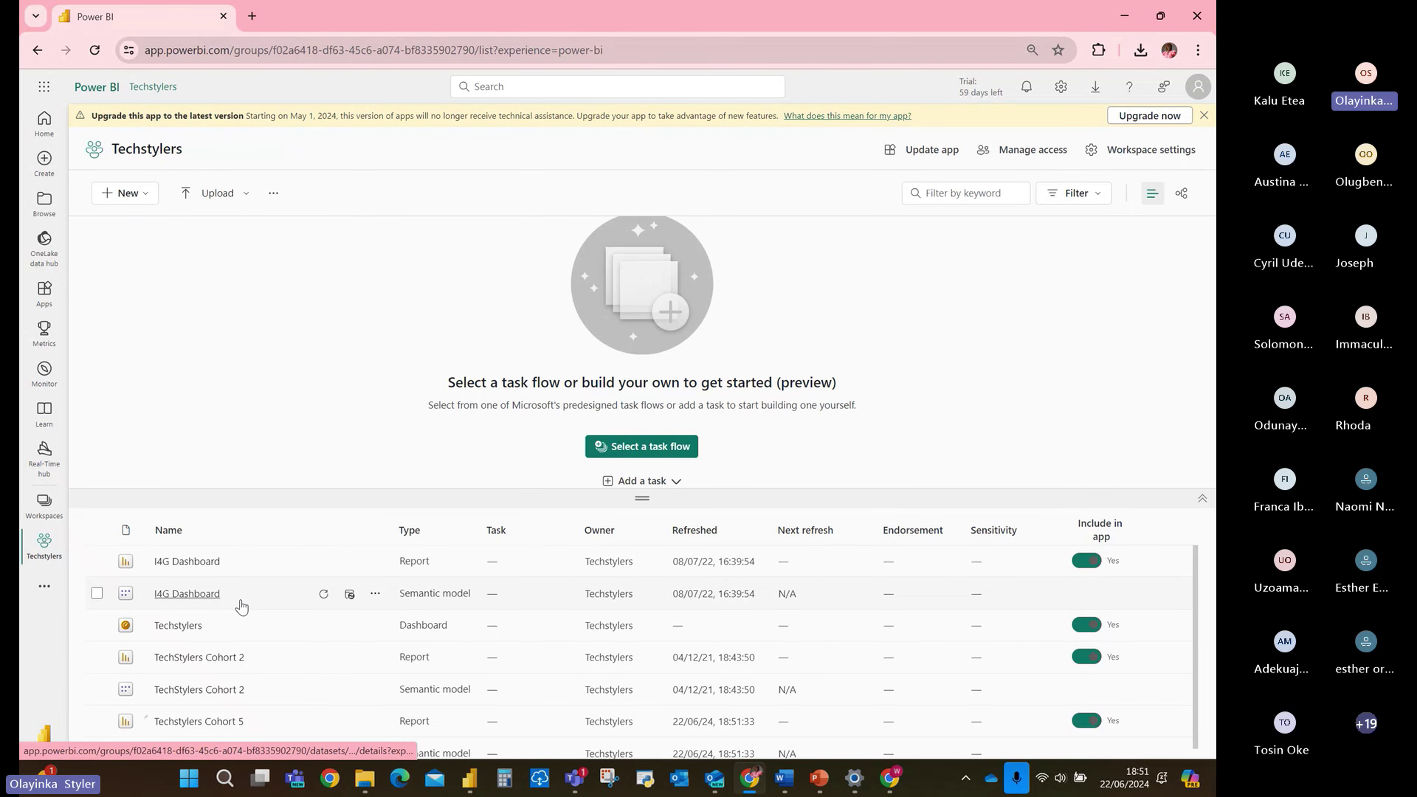
scroll(240, 603, "down", 1)
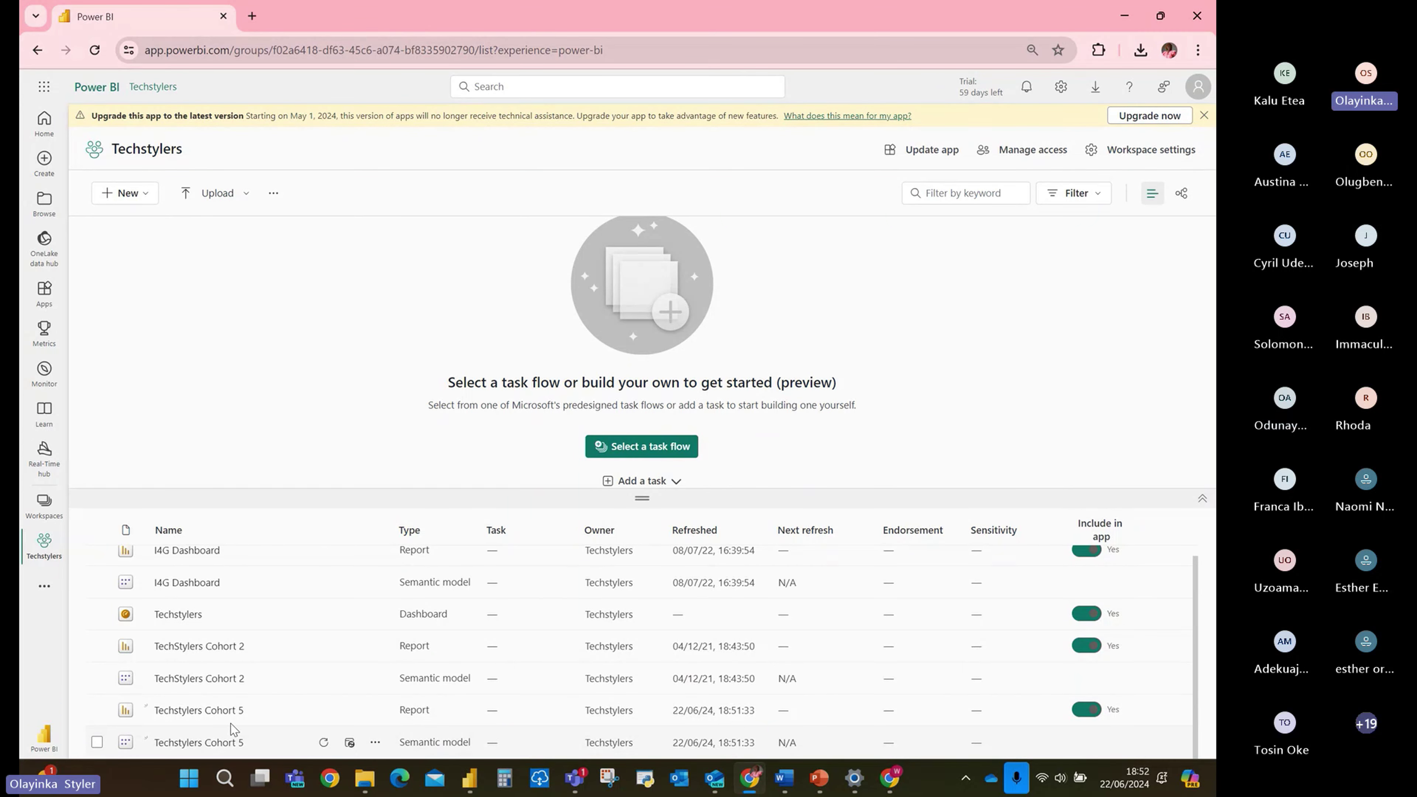
left_click(200, 711)
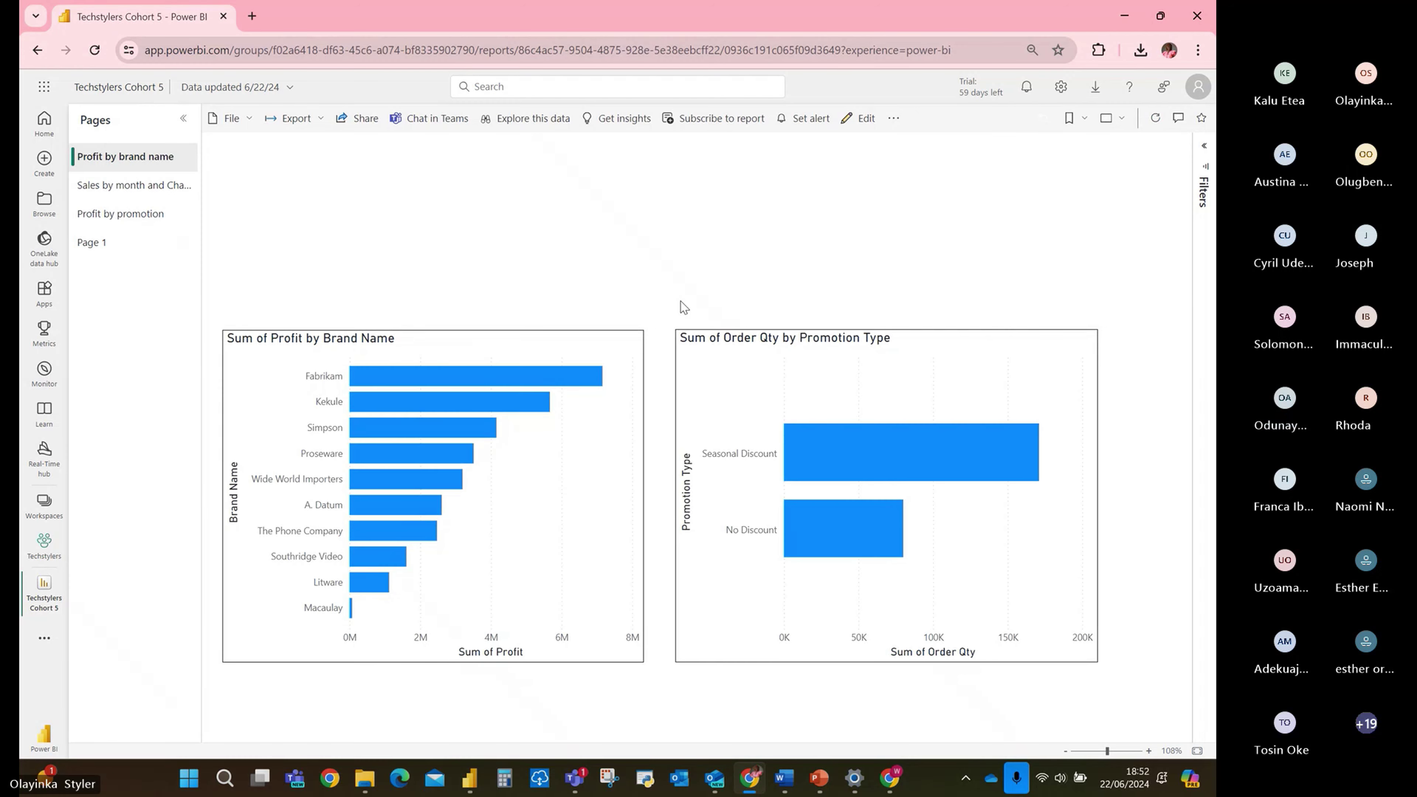
View the Profit by promotion page, test its Tripadvisor link and return to the report.
left_click(97, 190)
left_click(132, 213)
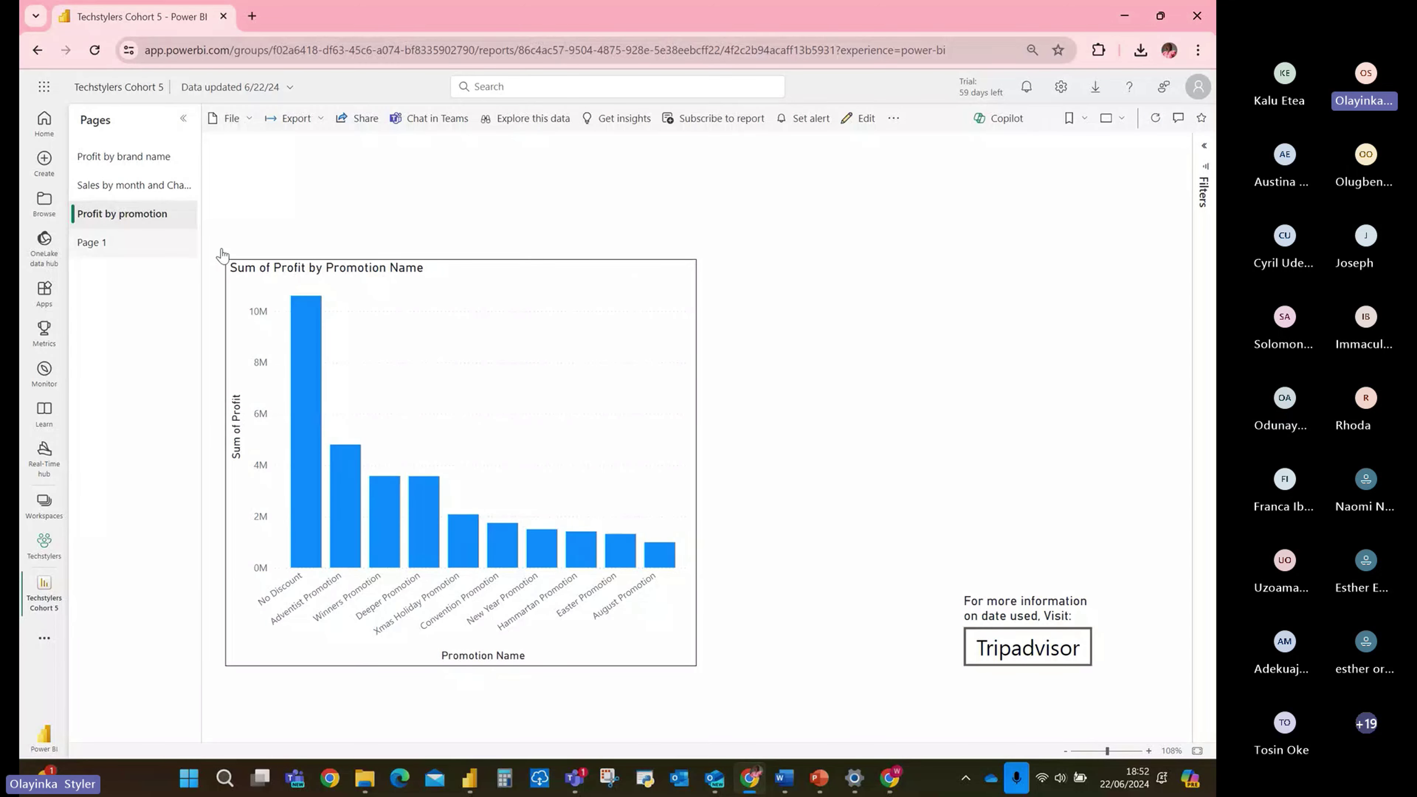
left_click(1028, 651)
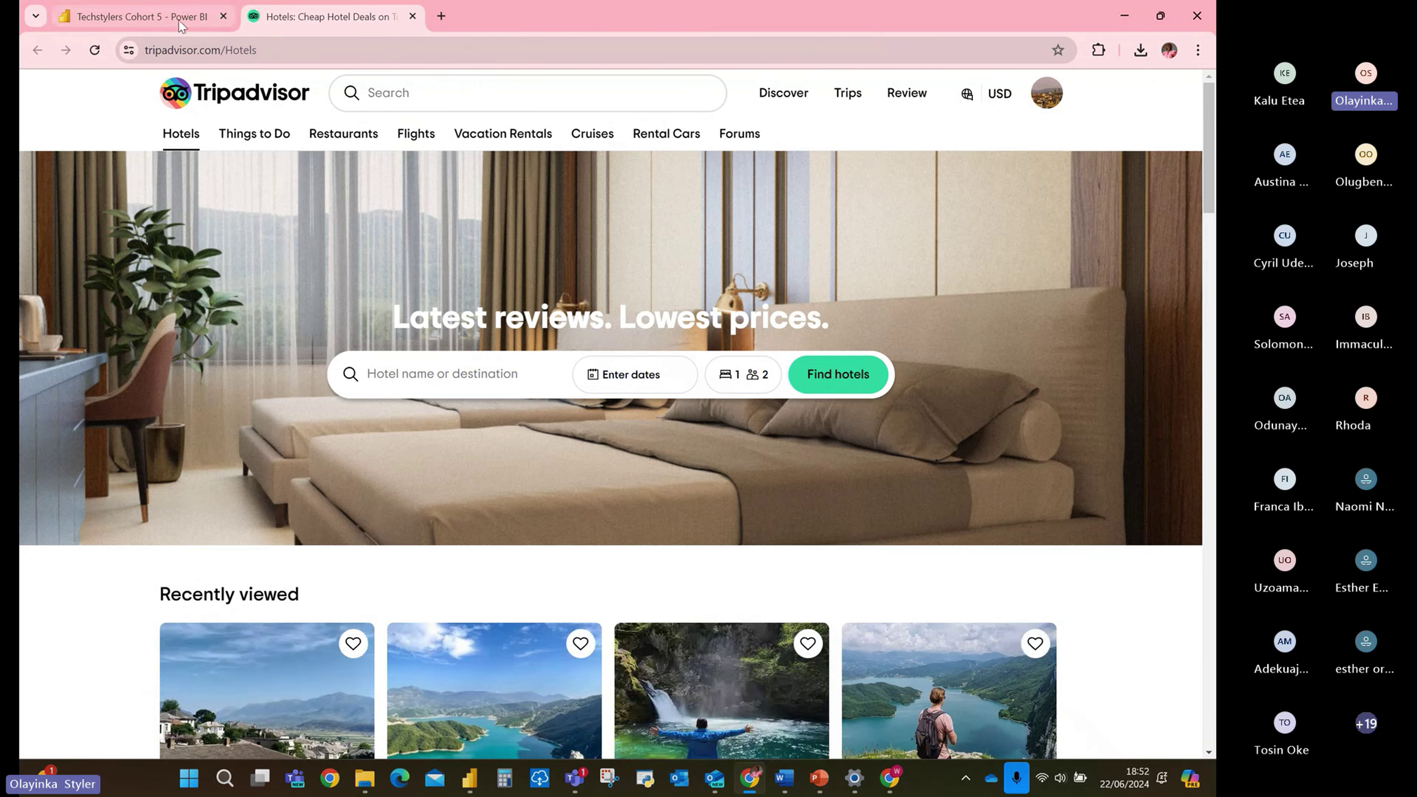
left_click(181, 25)
Test the plain back arrow on the Sales by month and Channel page, and reopen that page.
left_click(150, 188)
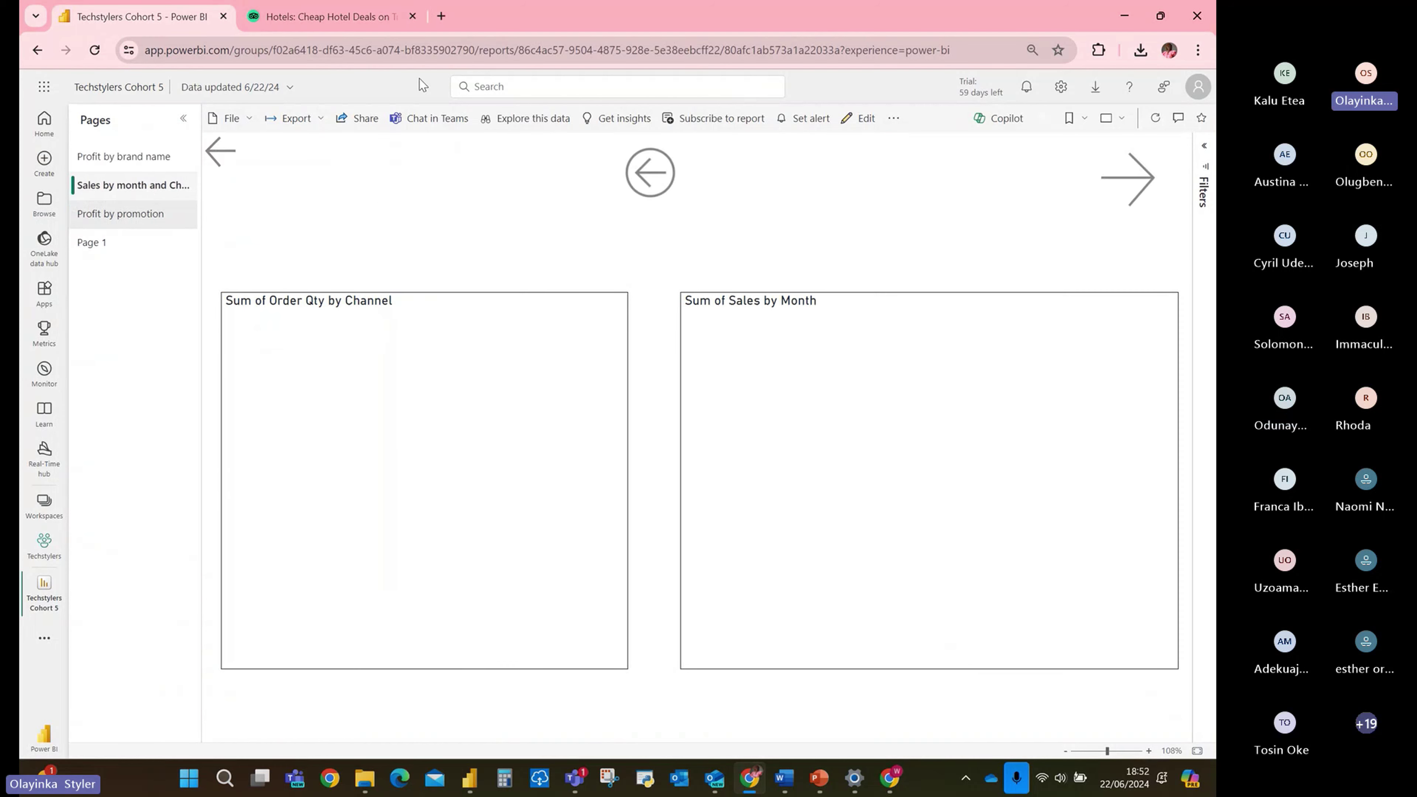
left_click(221, 149)
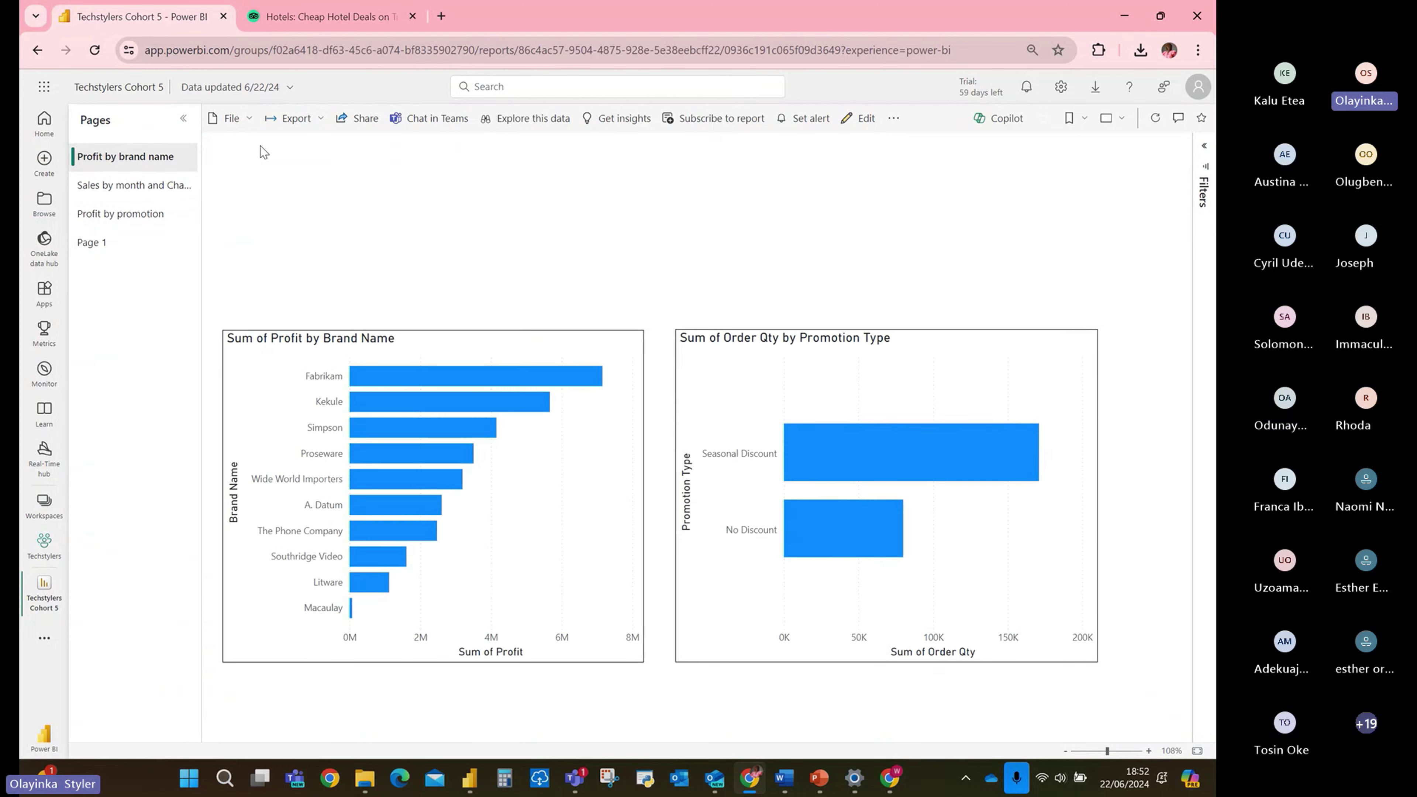
left_click(143, 187)
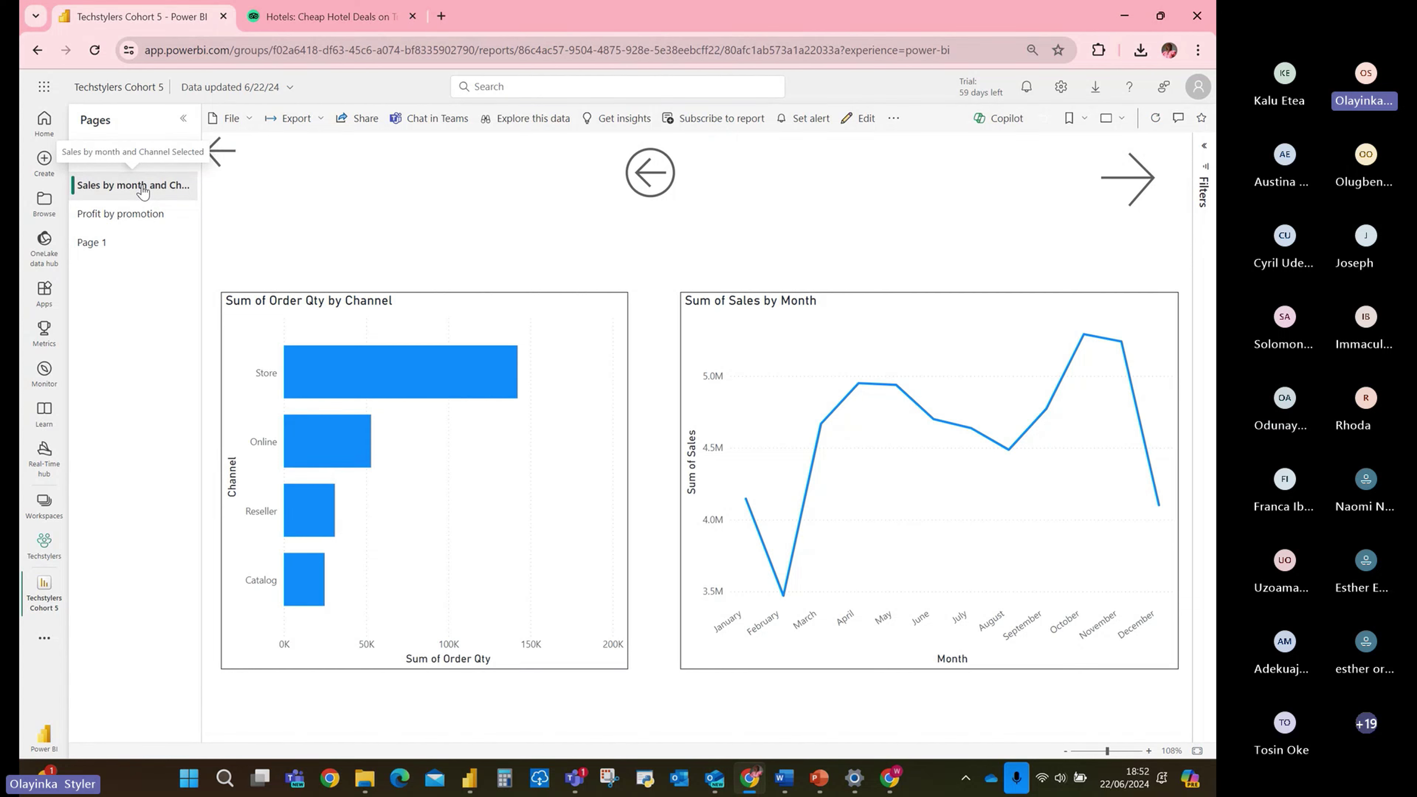
Return to the Techstylers workspace and open the Techstylers Cohort 5 semantic model's details.
left_click(38, 52)
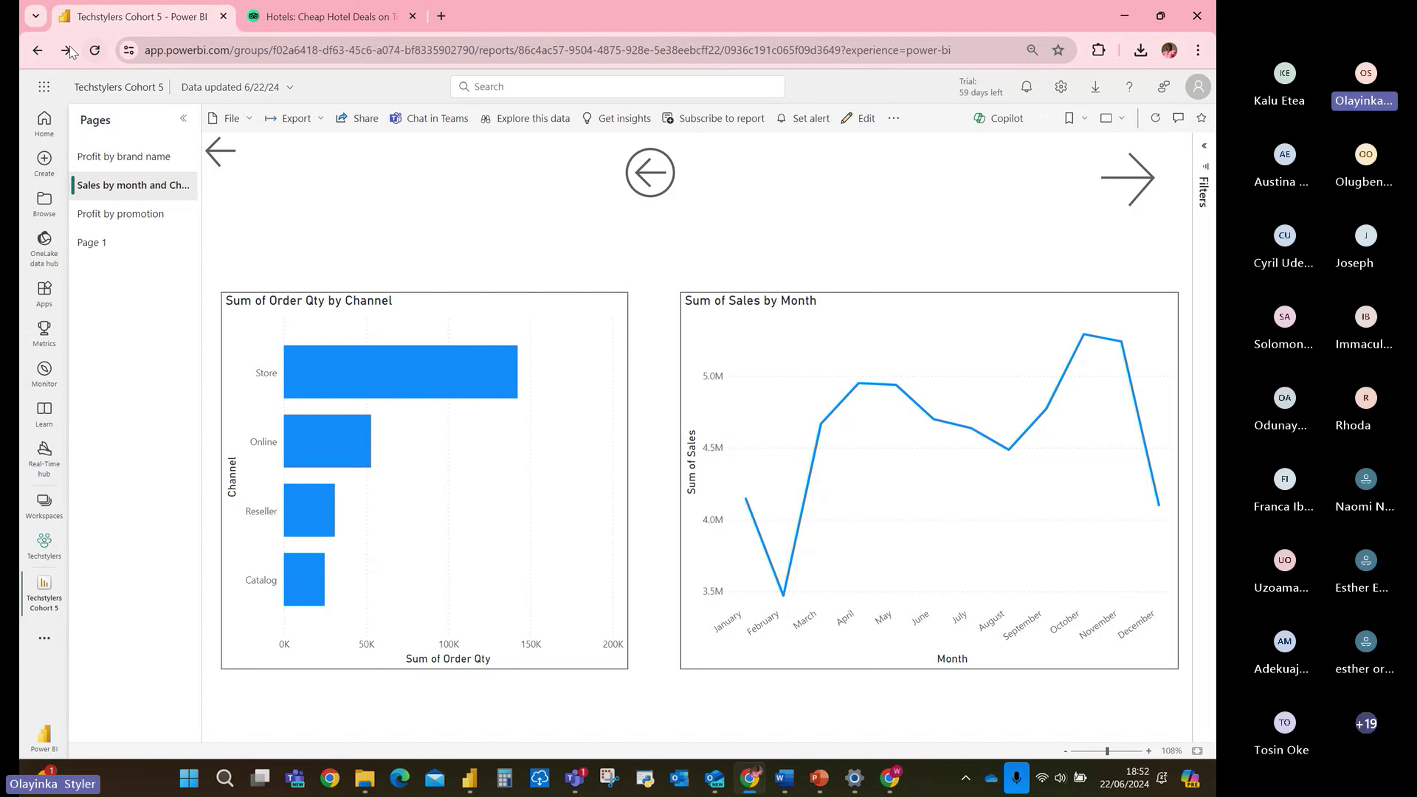
left_click(39, 54)
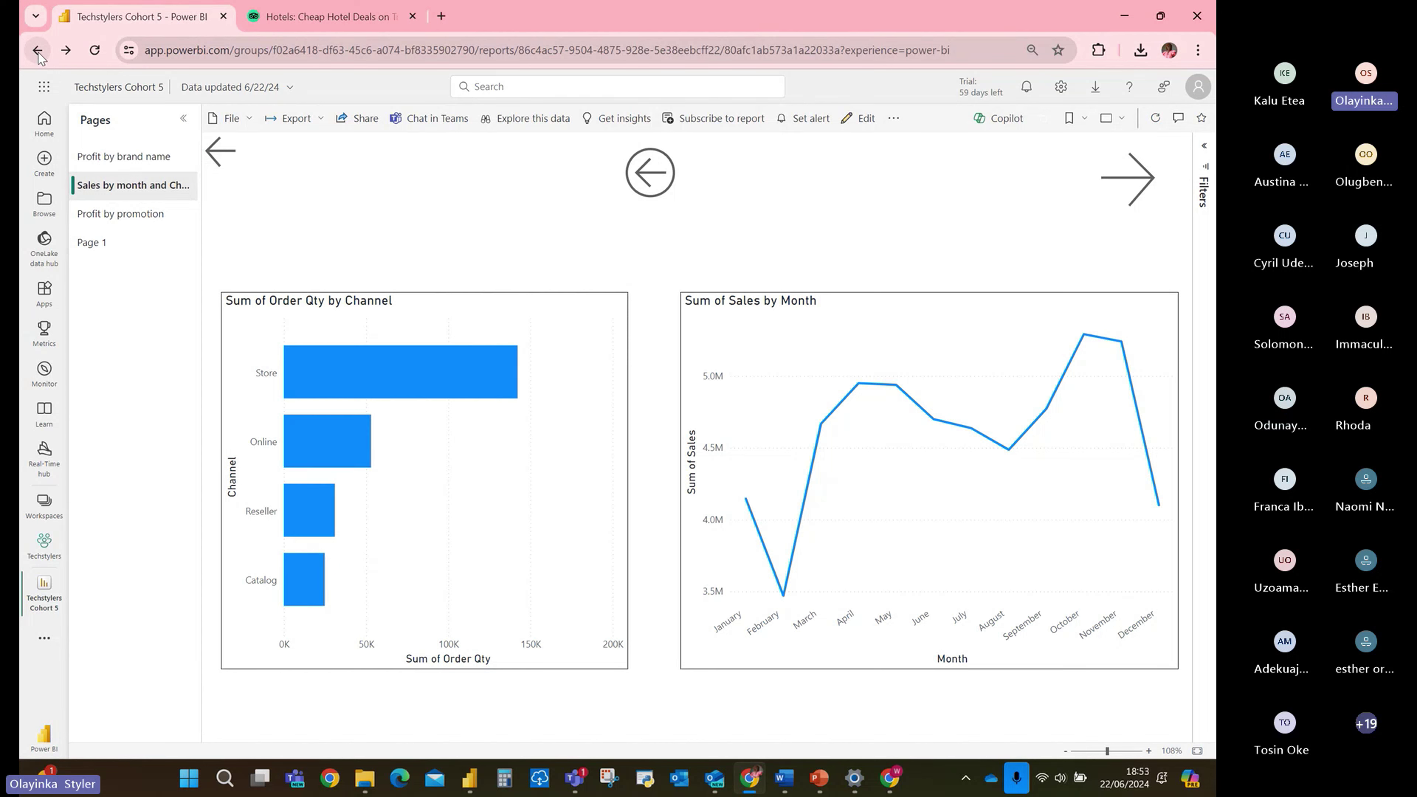
left_click(38, 54)
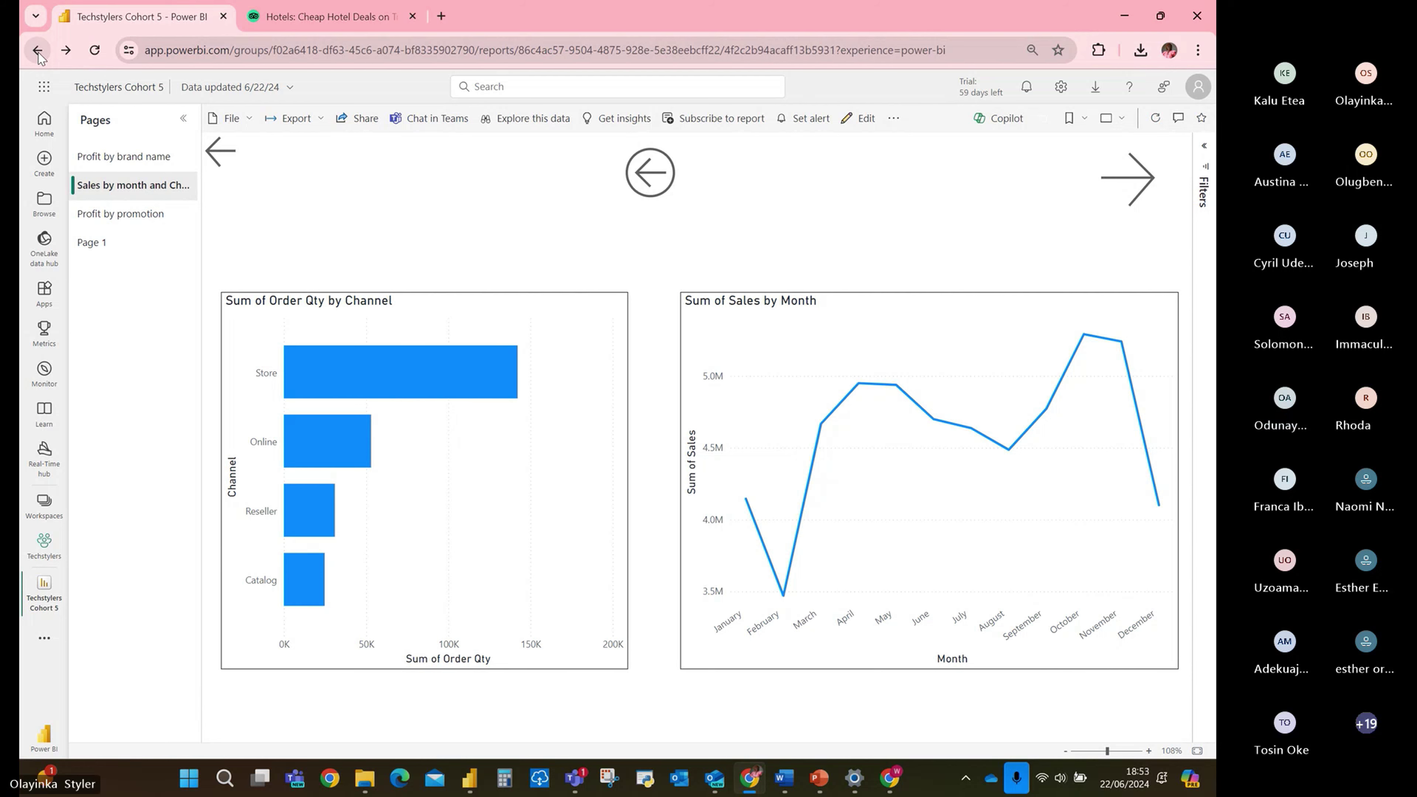
left_click(47, 555)
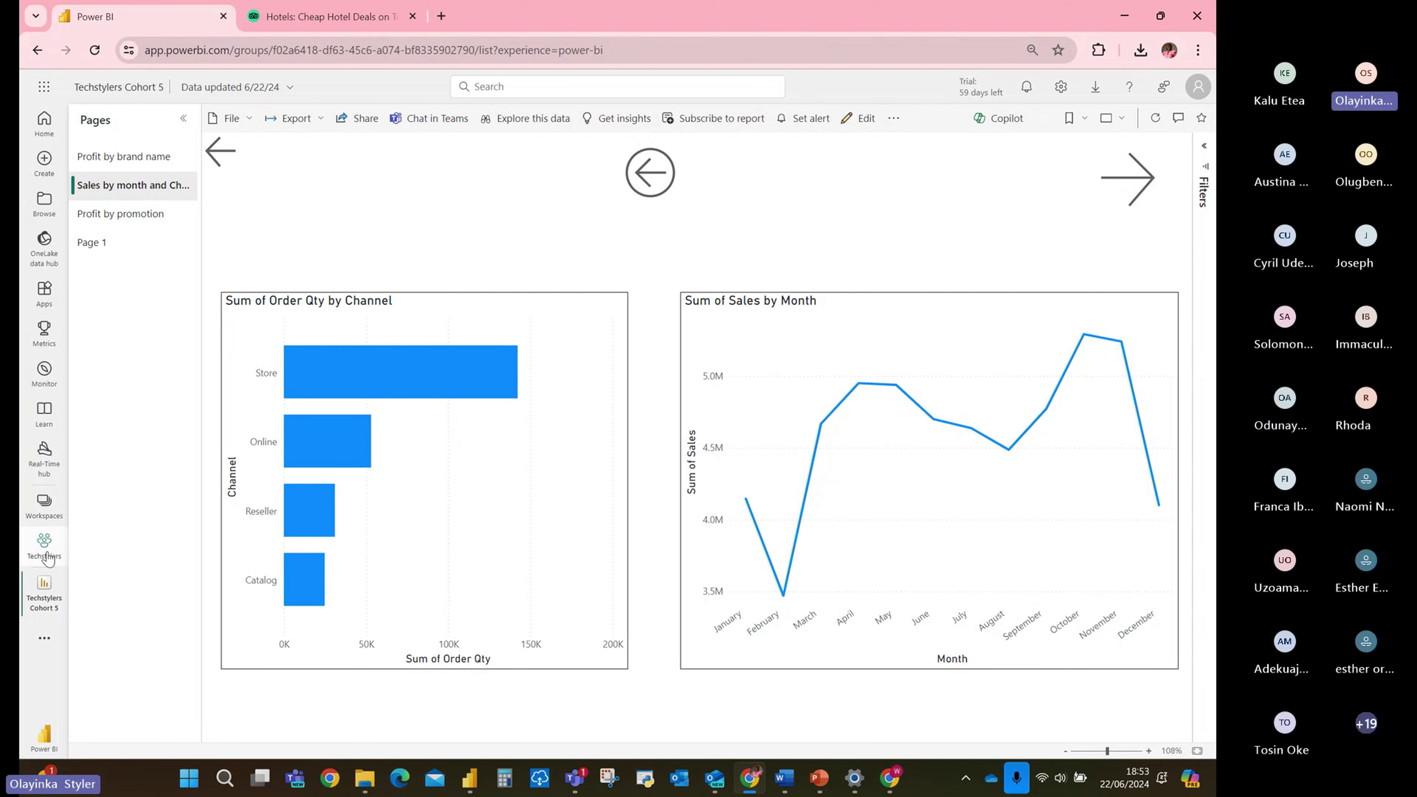
scroll(303, 713, "down", 1)
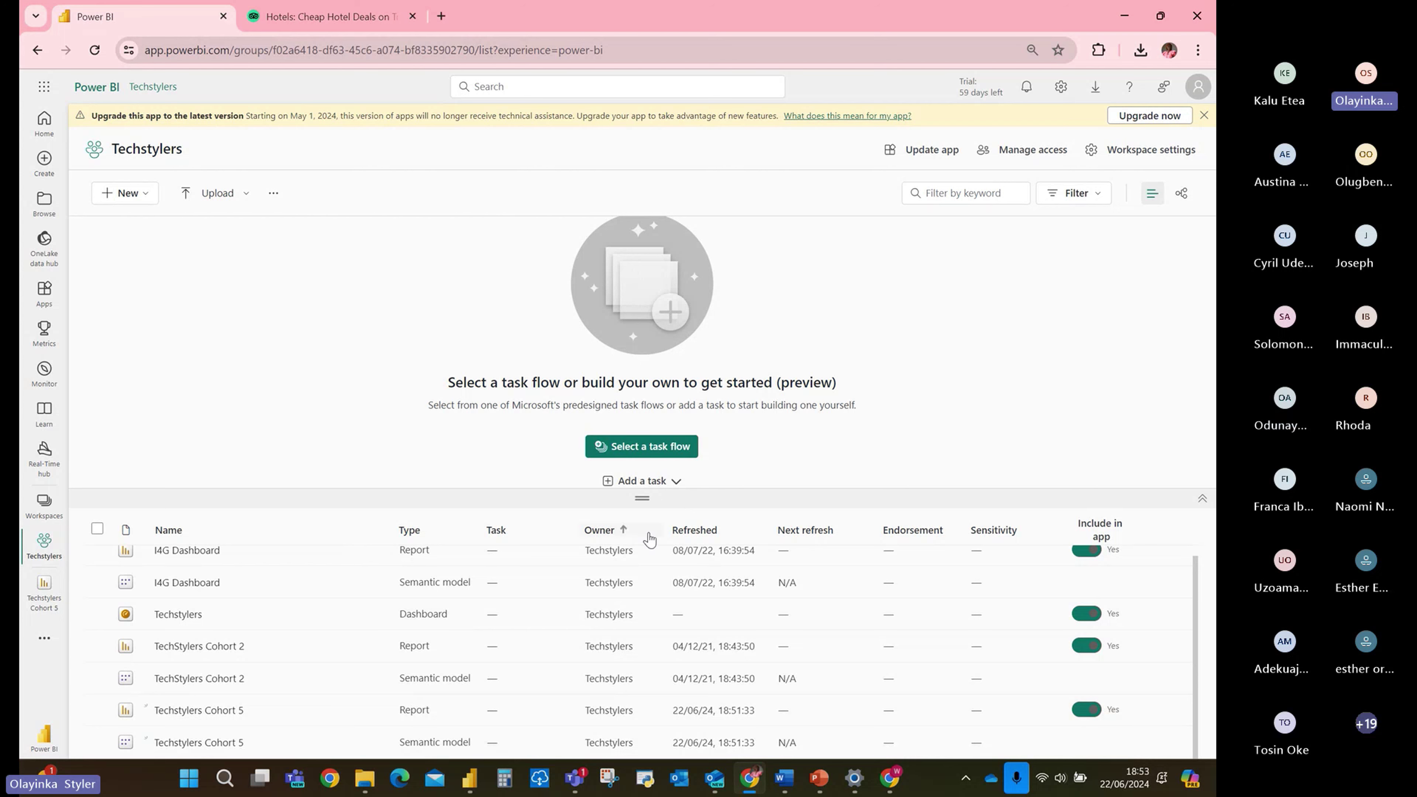
left_click(198, 748)
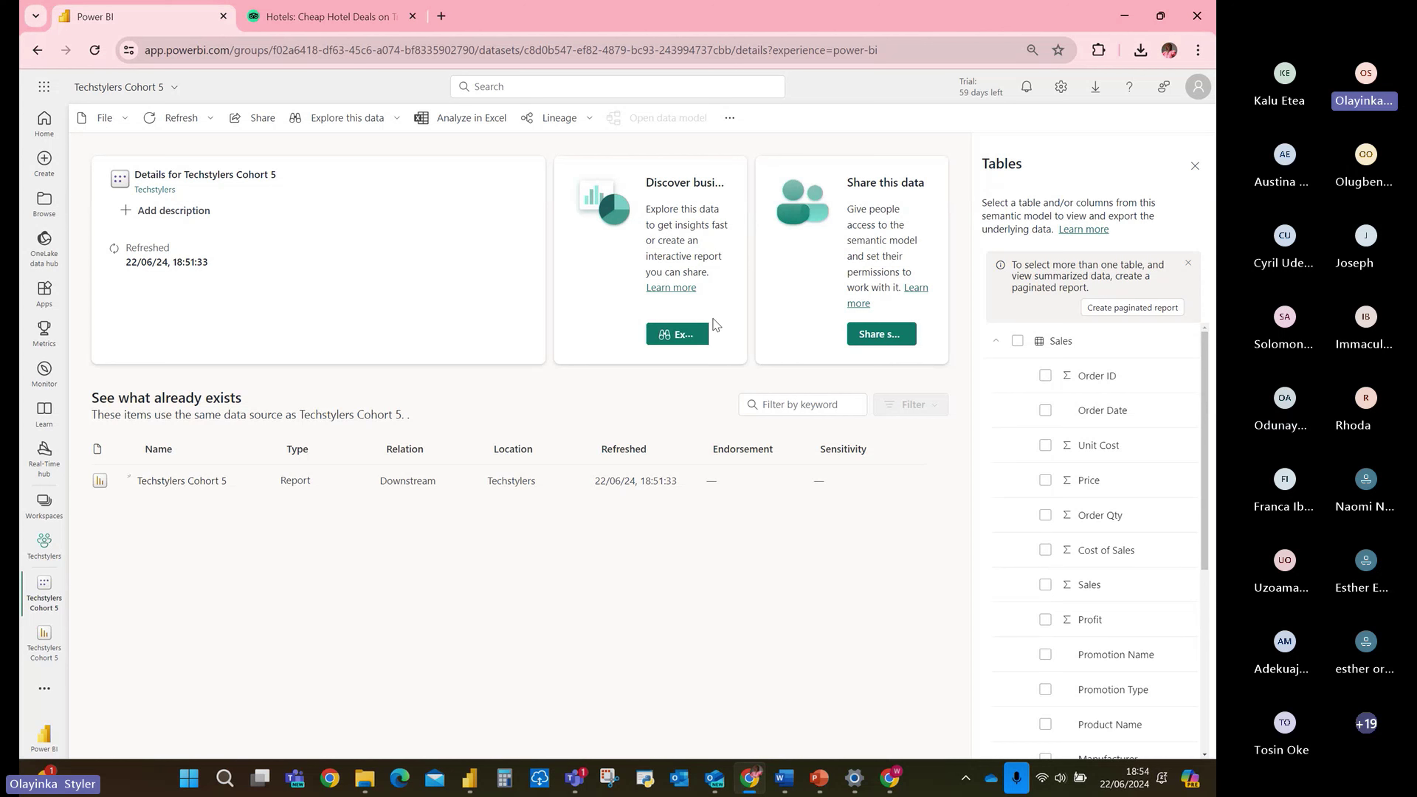
View the semantic model's Explore preview, close it, and create a blank report from the Techstylers Cohort 5 data.
left_click(674, 338)
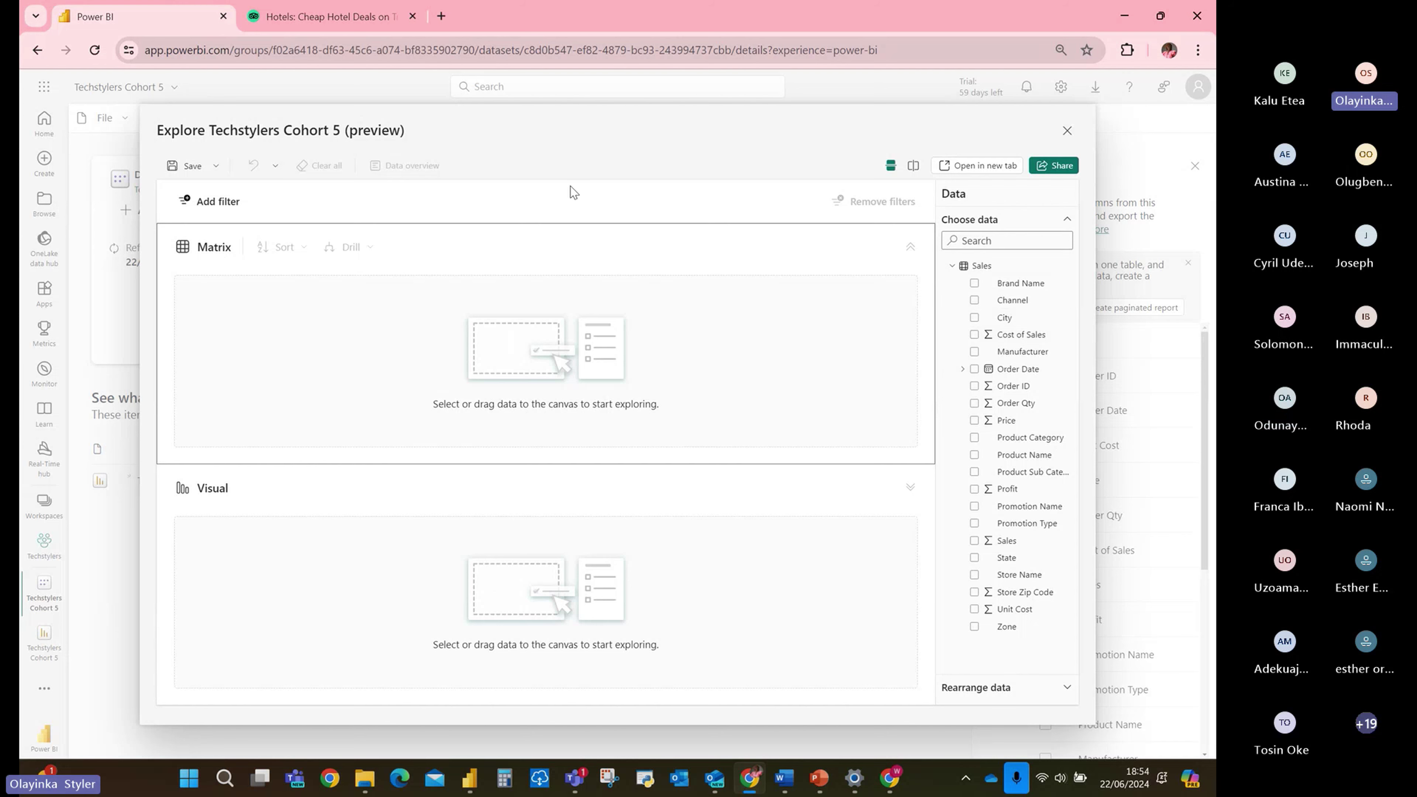
left_click(1067, 131)
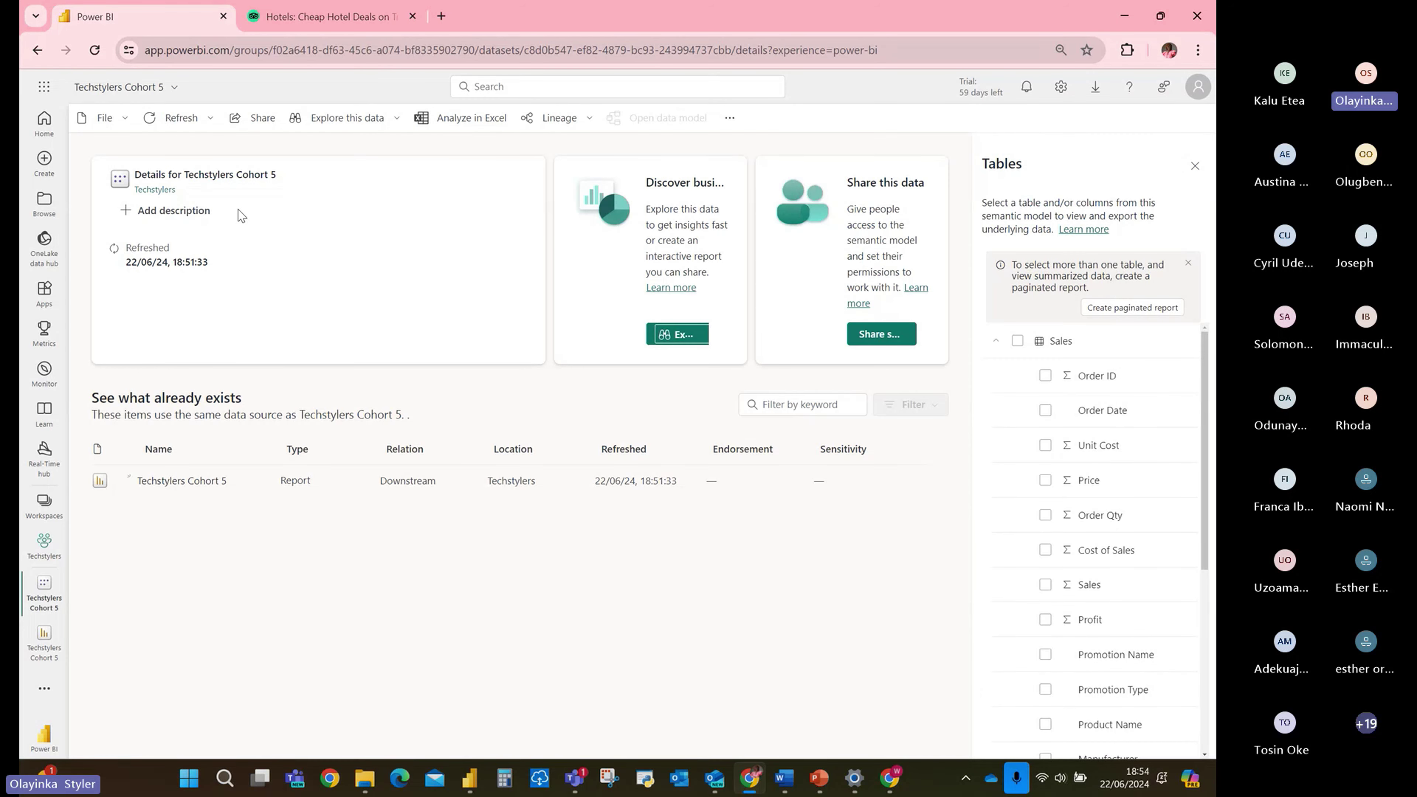
left_click(399, 125)
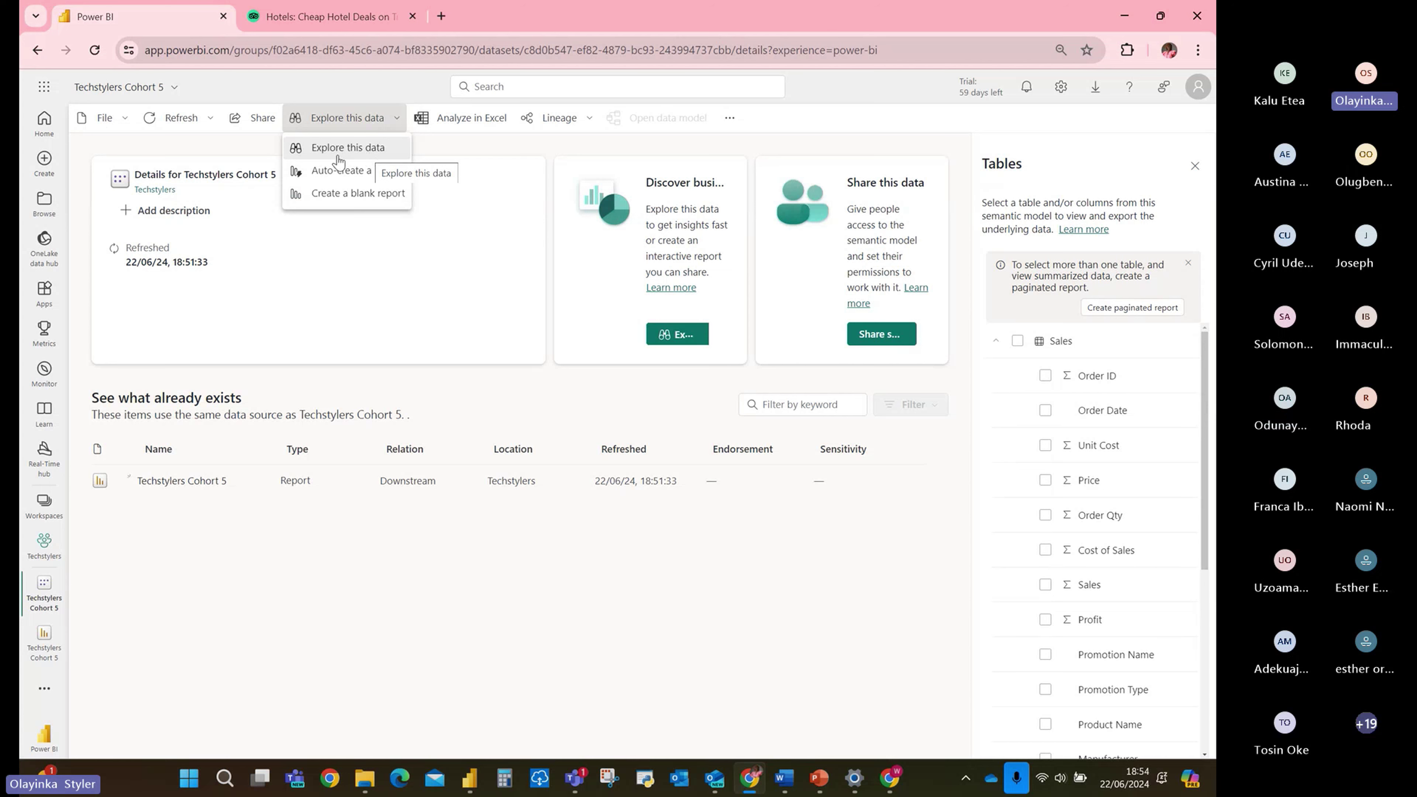
left_click(345, 193)
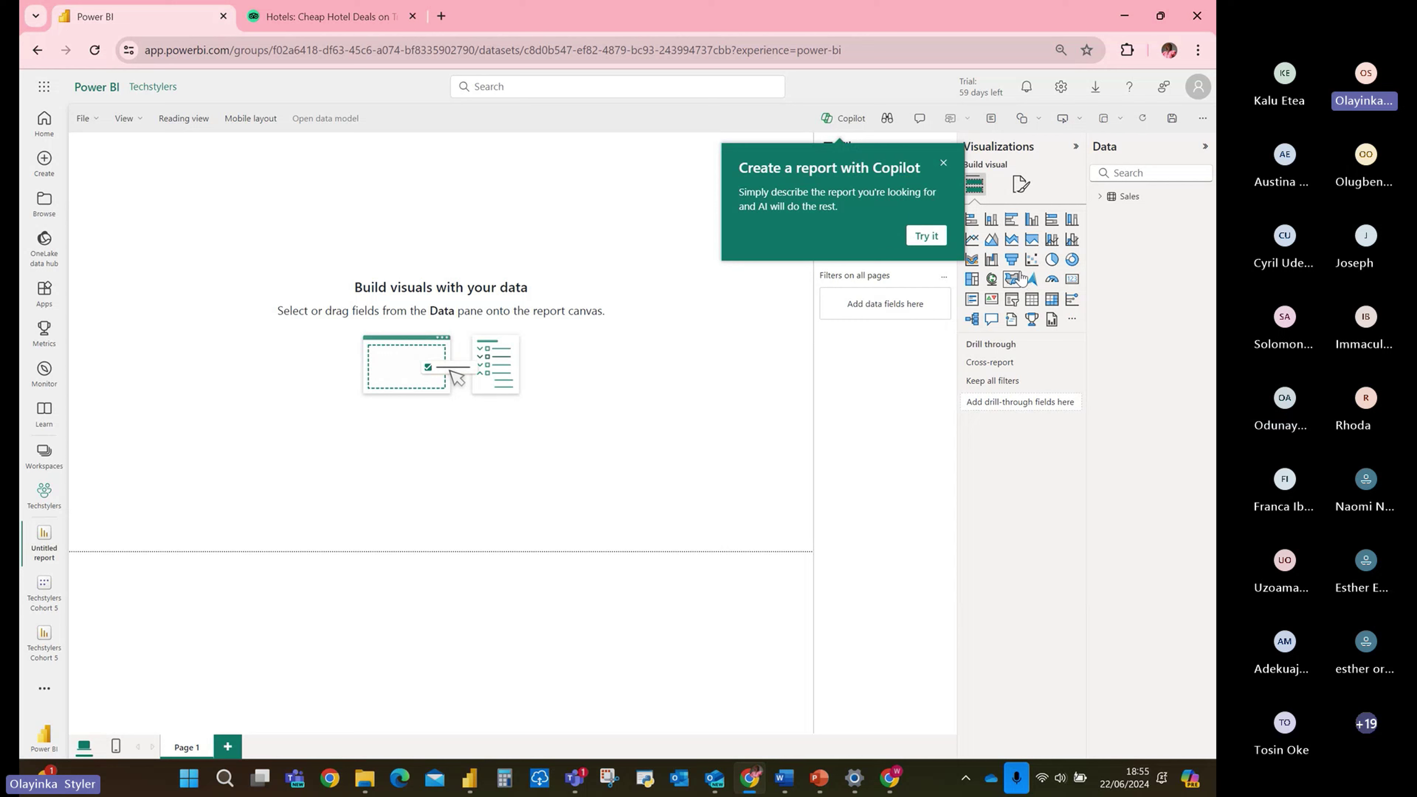
Add a clustered bar chart of Cost of Sales by City, enlarge it and move it away from the page corner.
left_click(1012, 219)
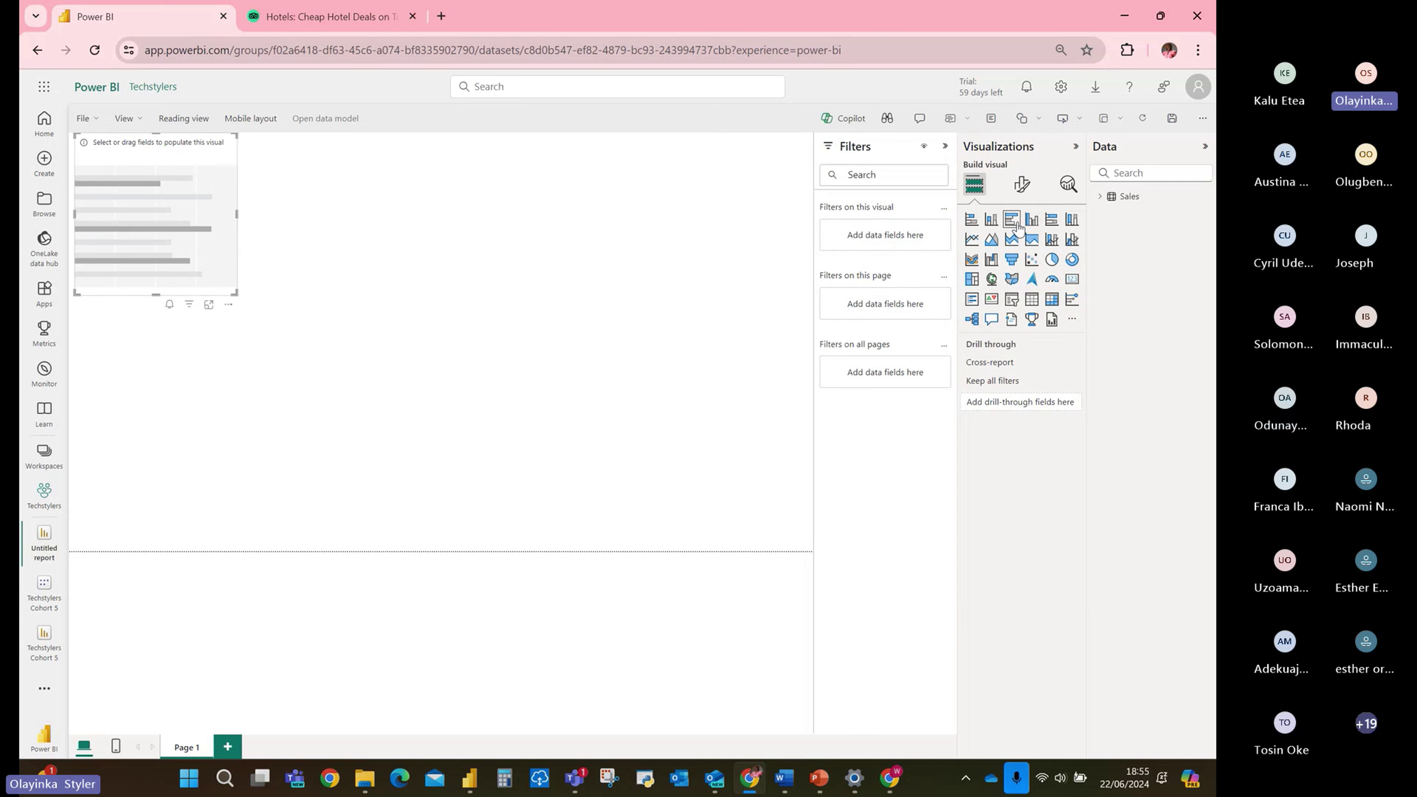
left_click(1100, 197)
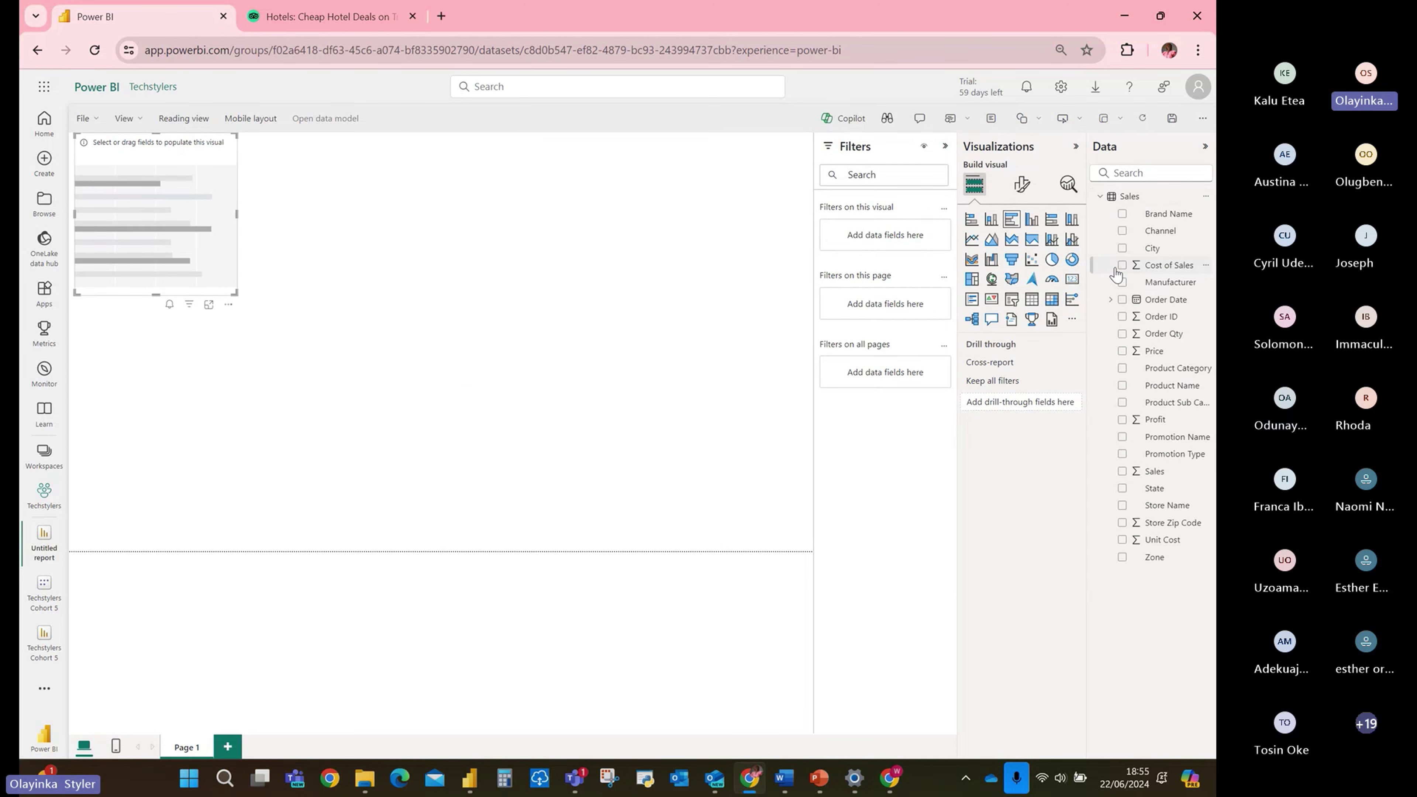
left_click(1122, 248)
left_click(1122, 265)
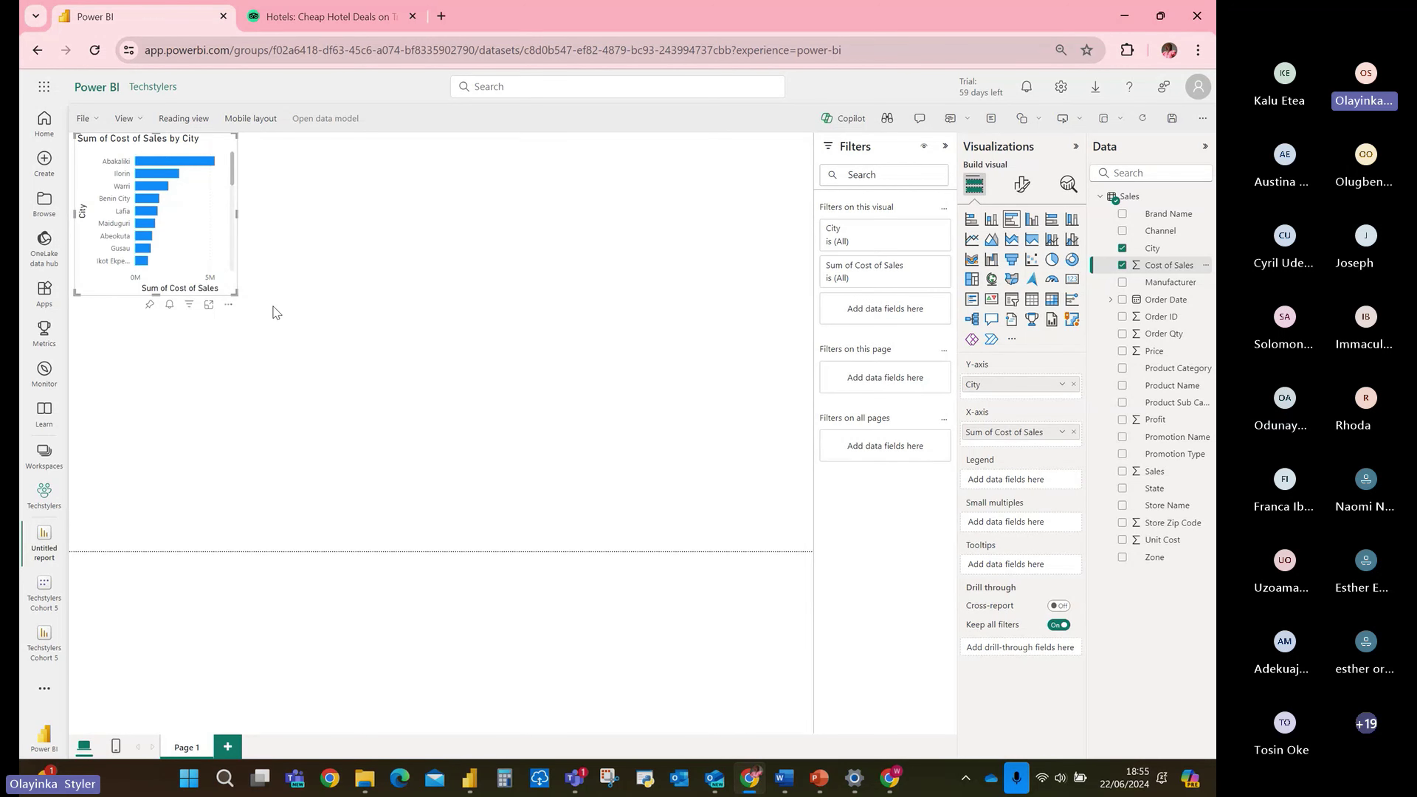
left_click_drag(235, 293, 548, 474)
left_click_drag(421, 326, 451, 363)
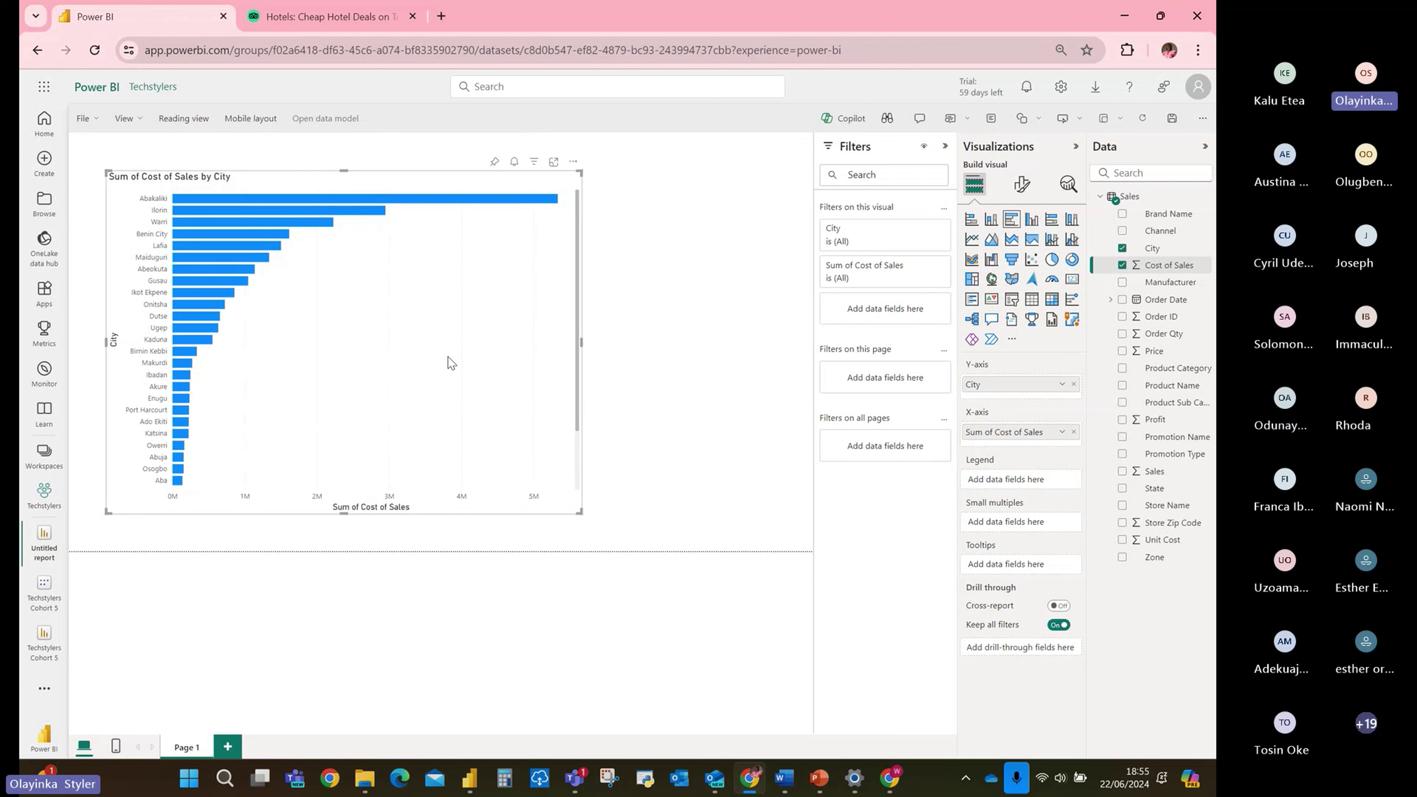
Save the new report to the Techstylers workspace as "Cohort 5 V2".
left_click(102, 126)
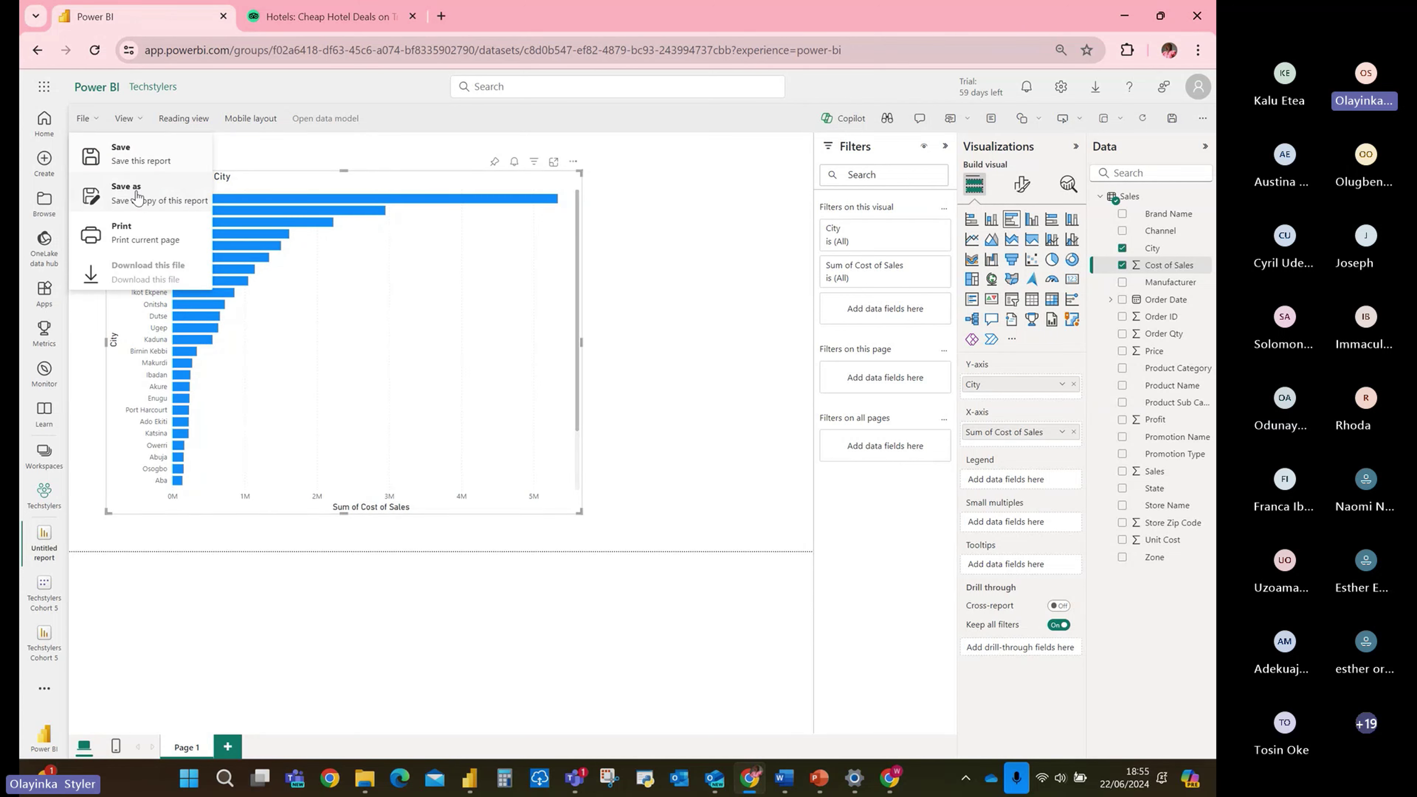
left_click(135, 158)
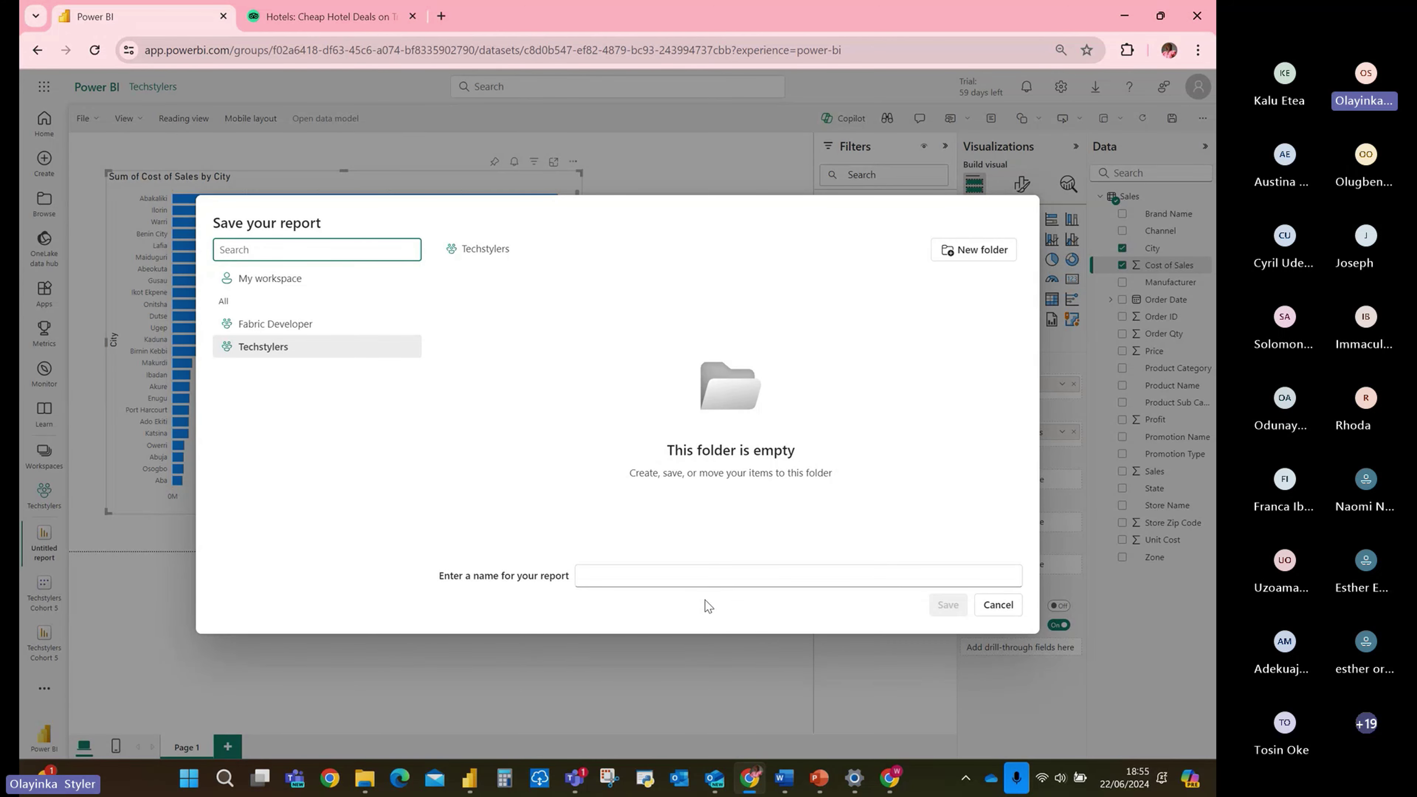
left_click(704, 572)
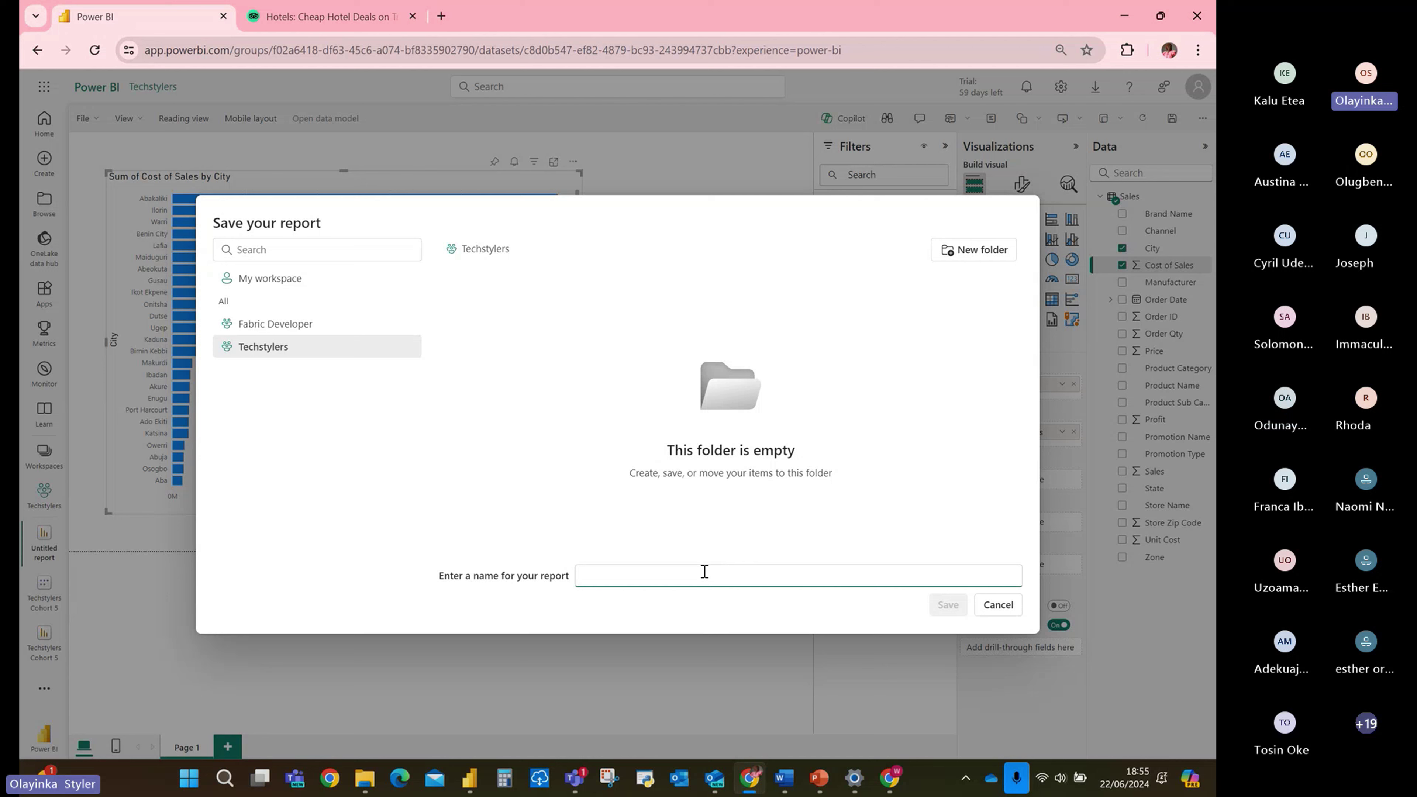
type("Cohort 5")
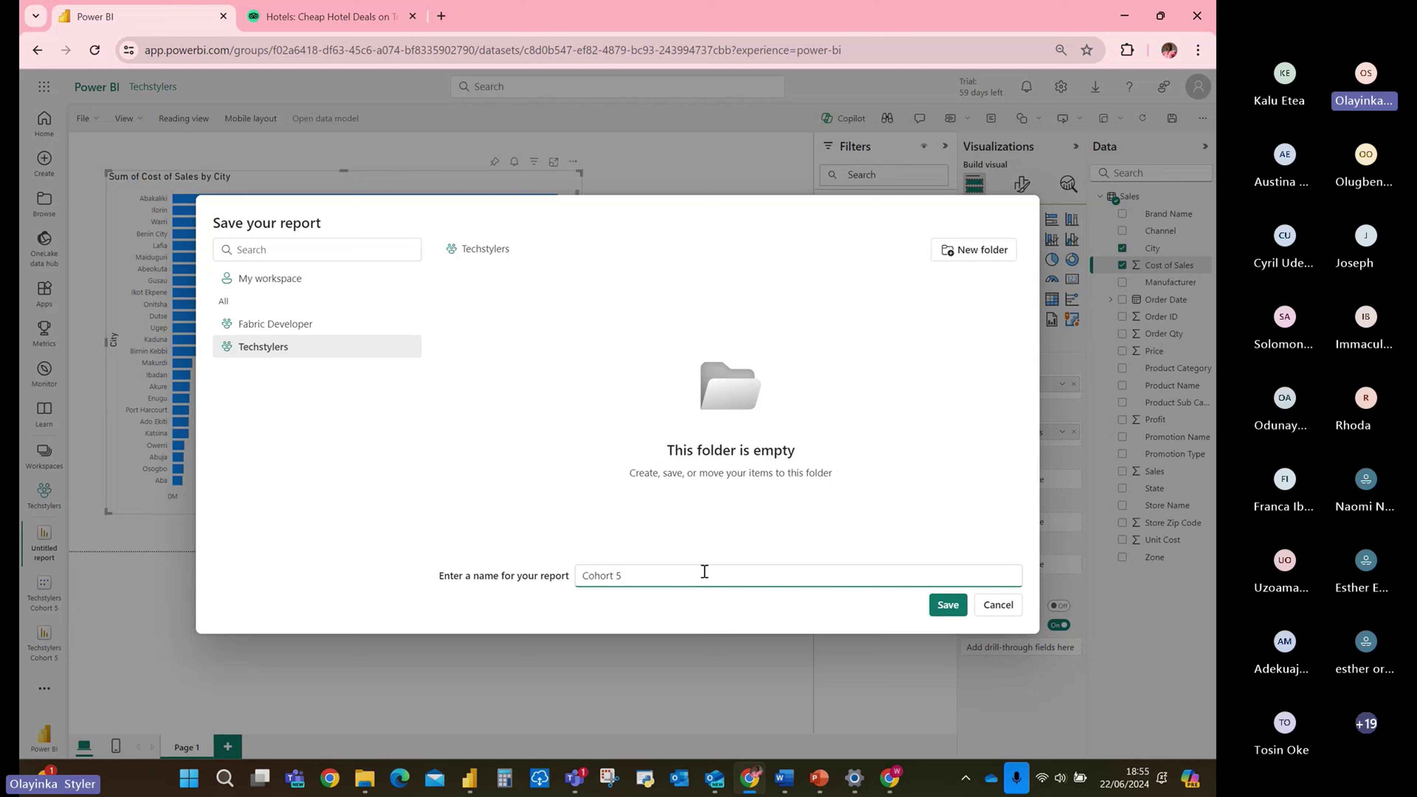
type(" V2")
left_click(946, 607)
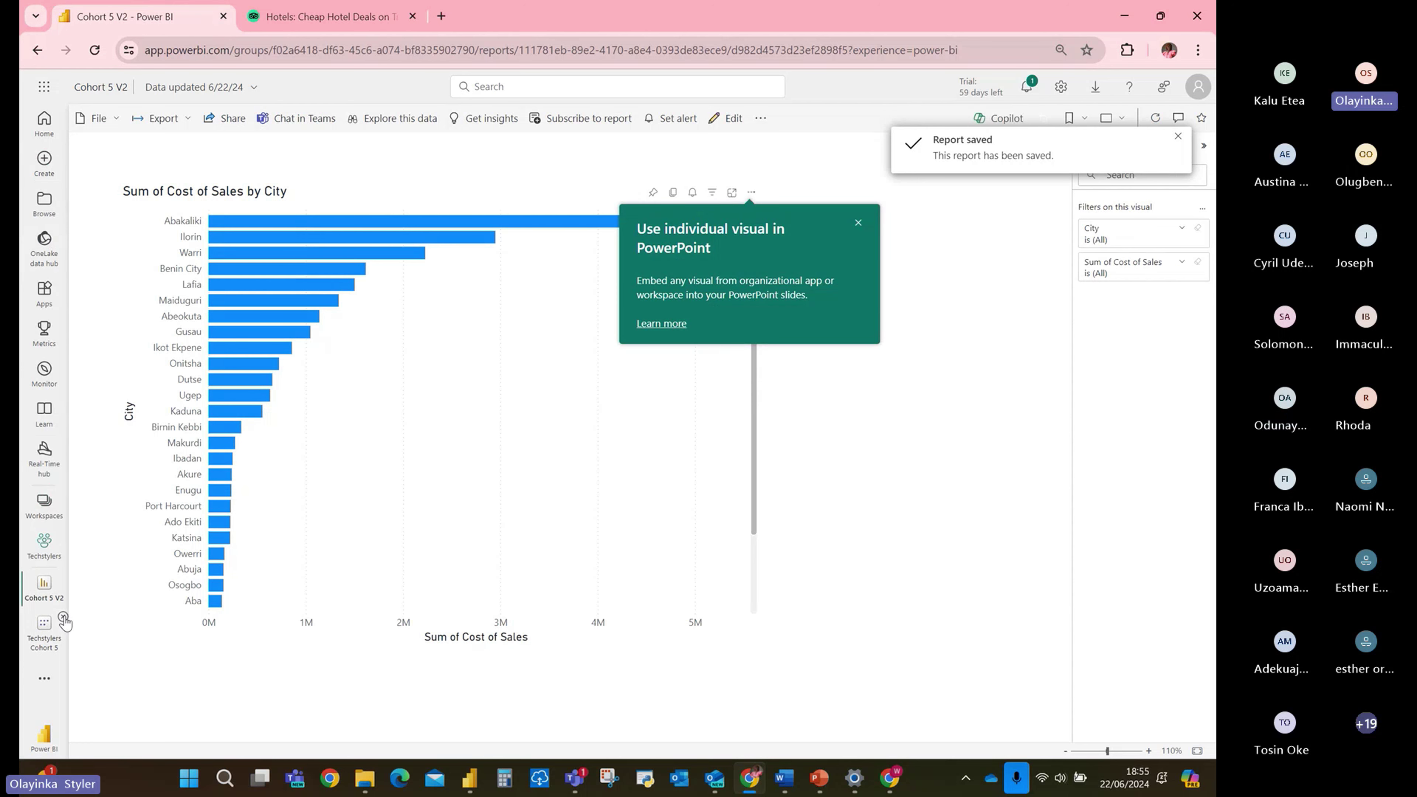
Return to the Techstylers workspace and view the Techstylers Cohort 5 semantic model's details and related reports.
left_click(47, 550)
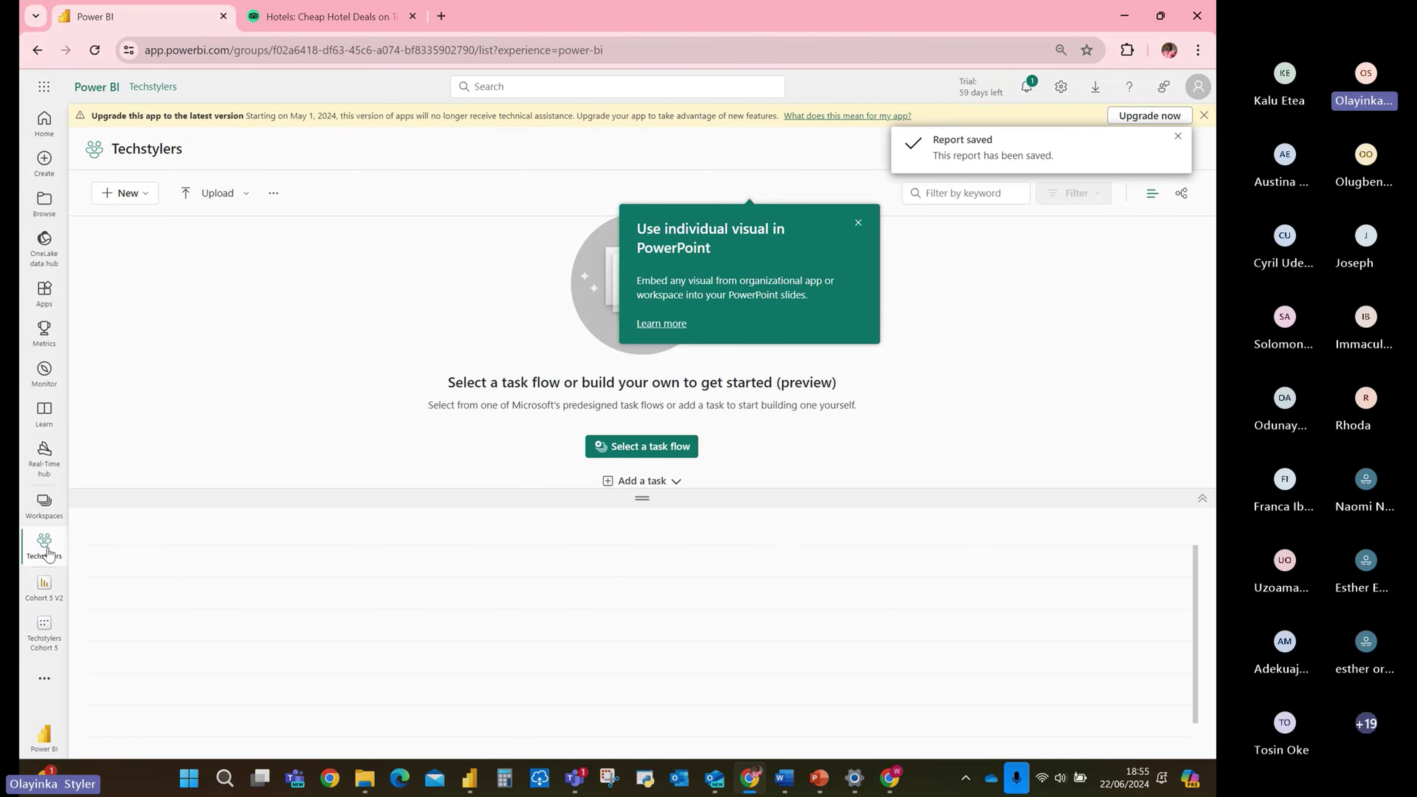
scroll(303, 634, "down", 1)
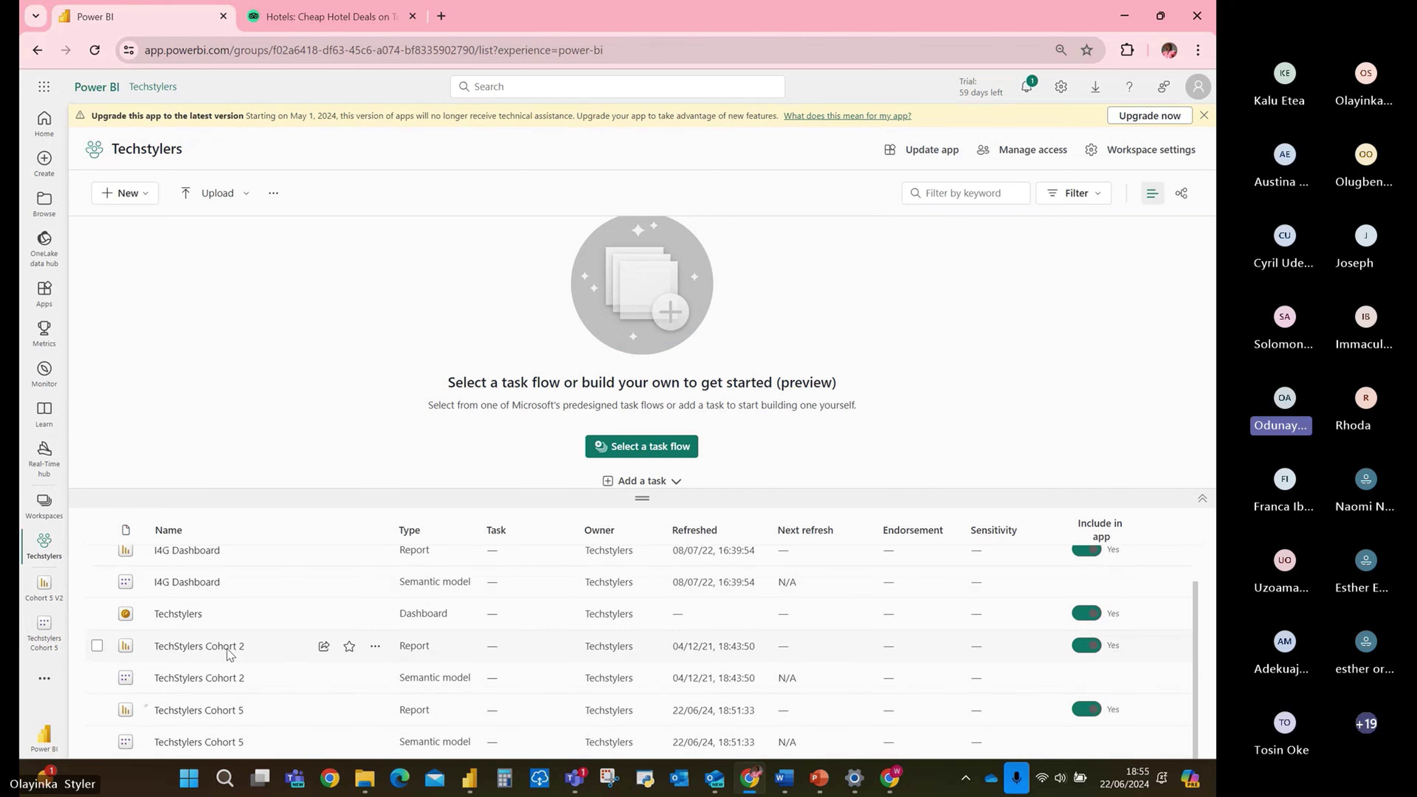
left_click(198, 742)
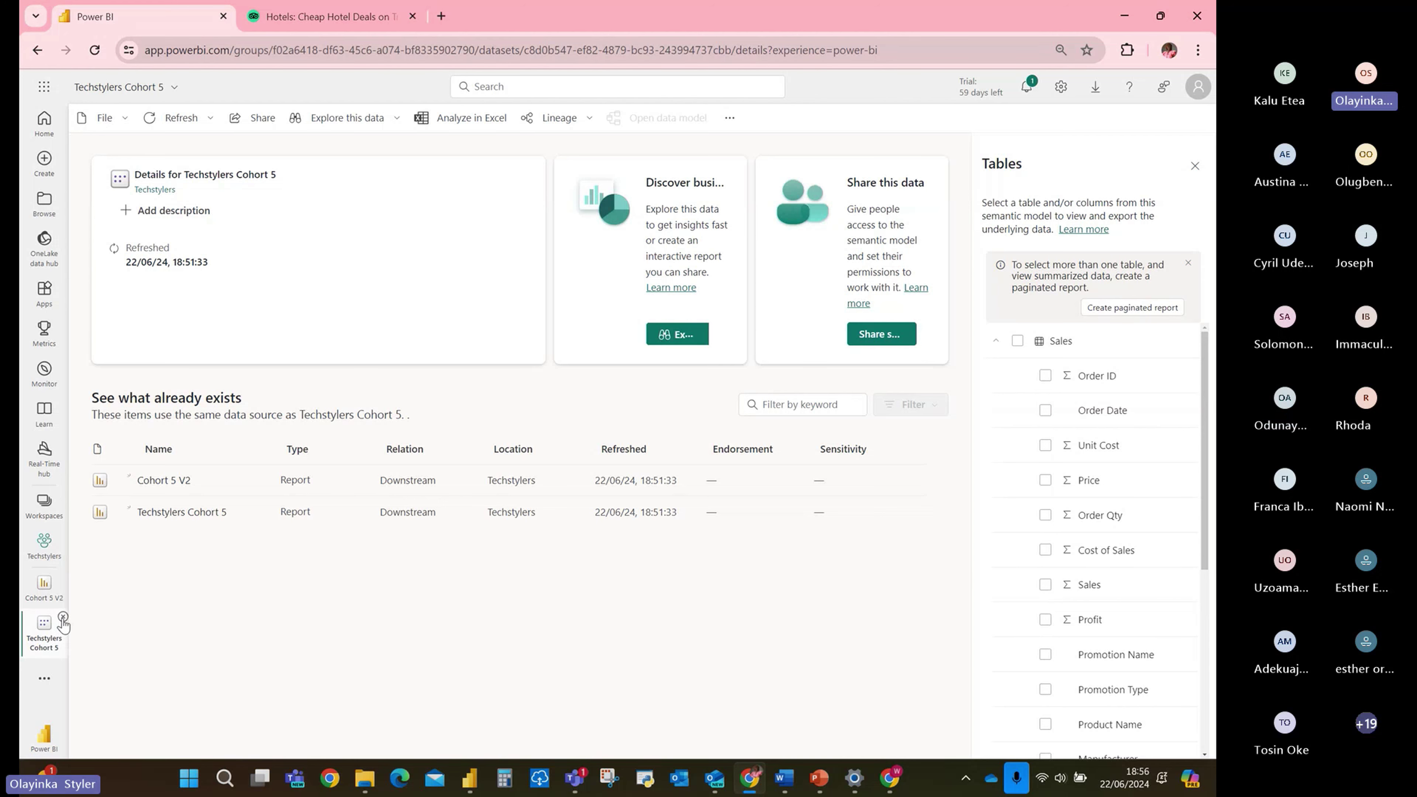
Close the open semantic model and Cohort 5 V2 report, and dismiss the app upgrade notice in the Techstylers workspace.
left_click(62, 617)
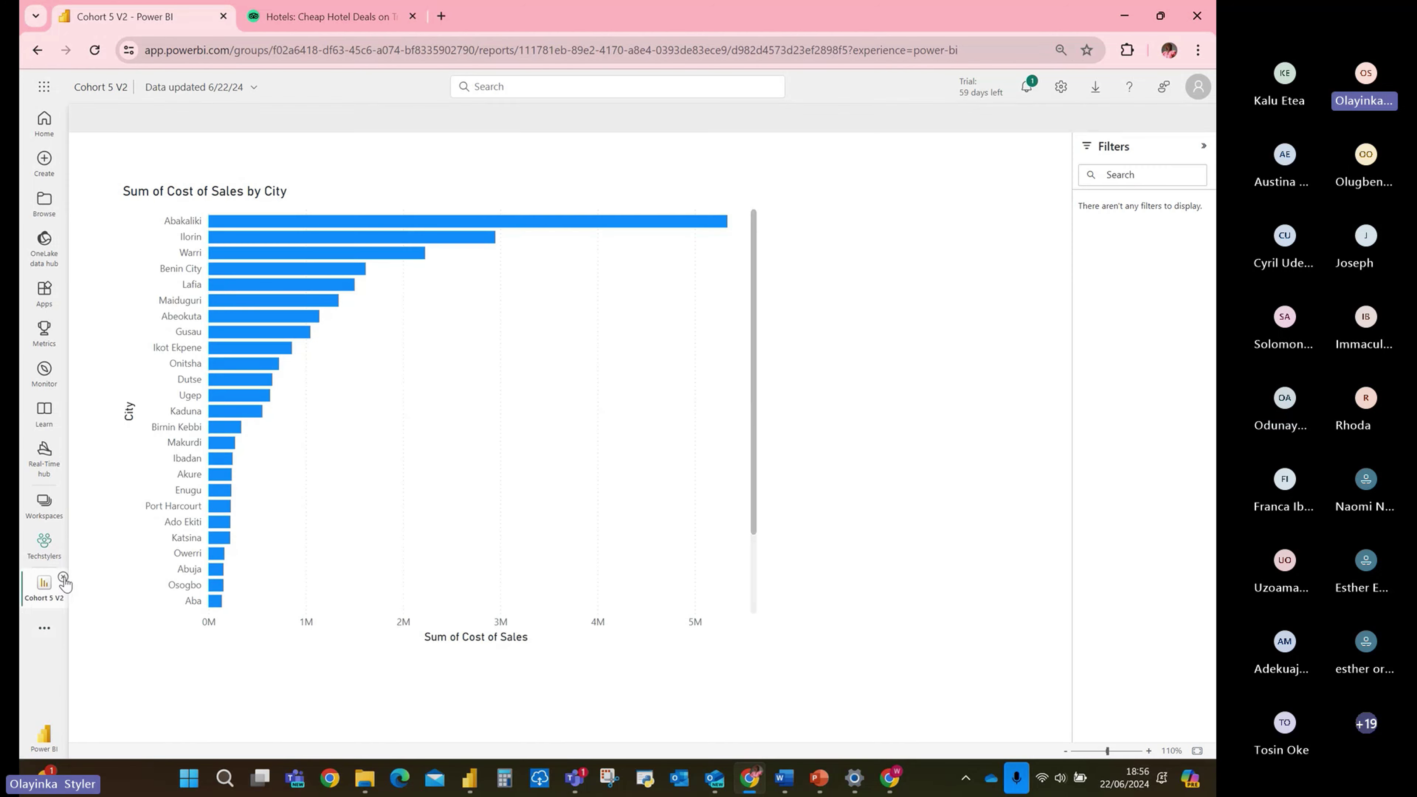
left_click(63, 579)
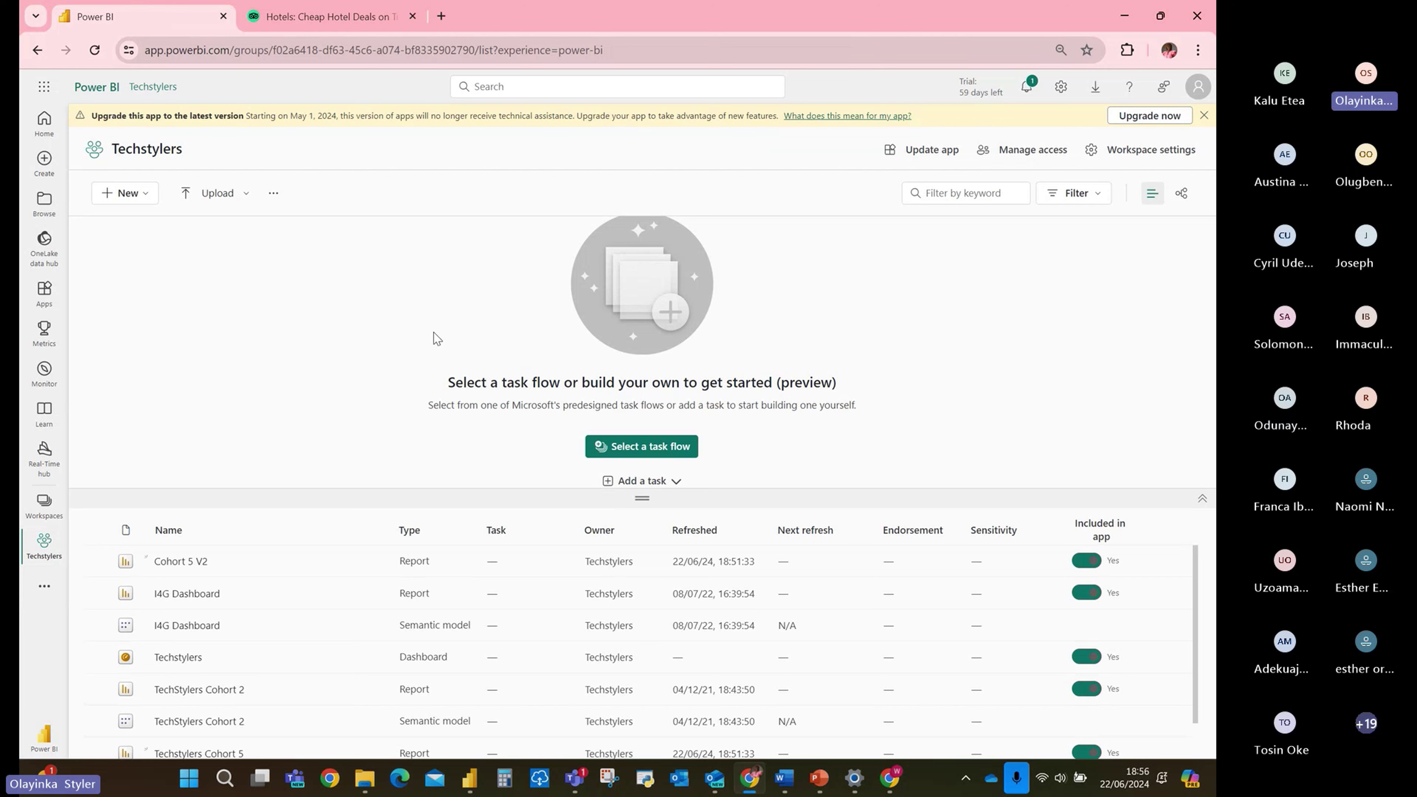
left_click(1204, 117)
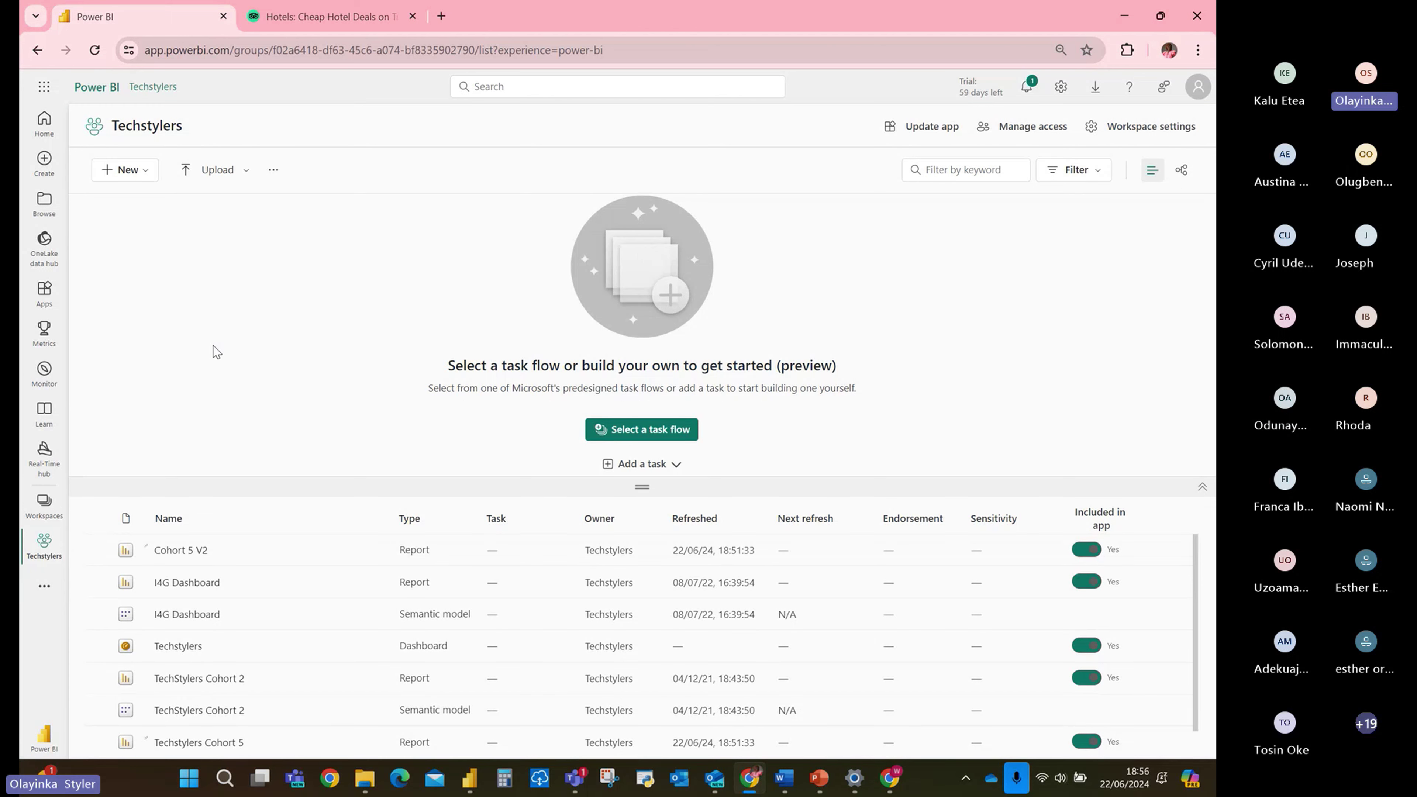
Review the recommended and recent items on the Home page and look over the list of workspaces.
left_click(53, 130)
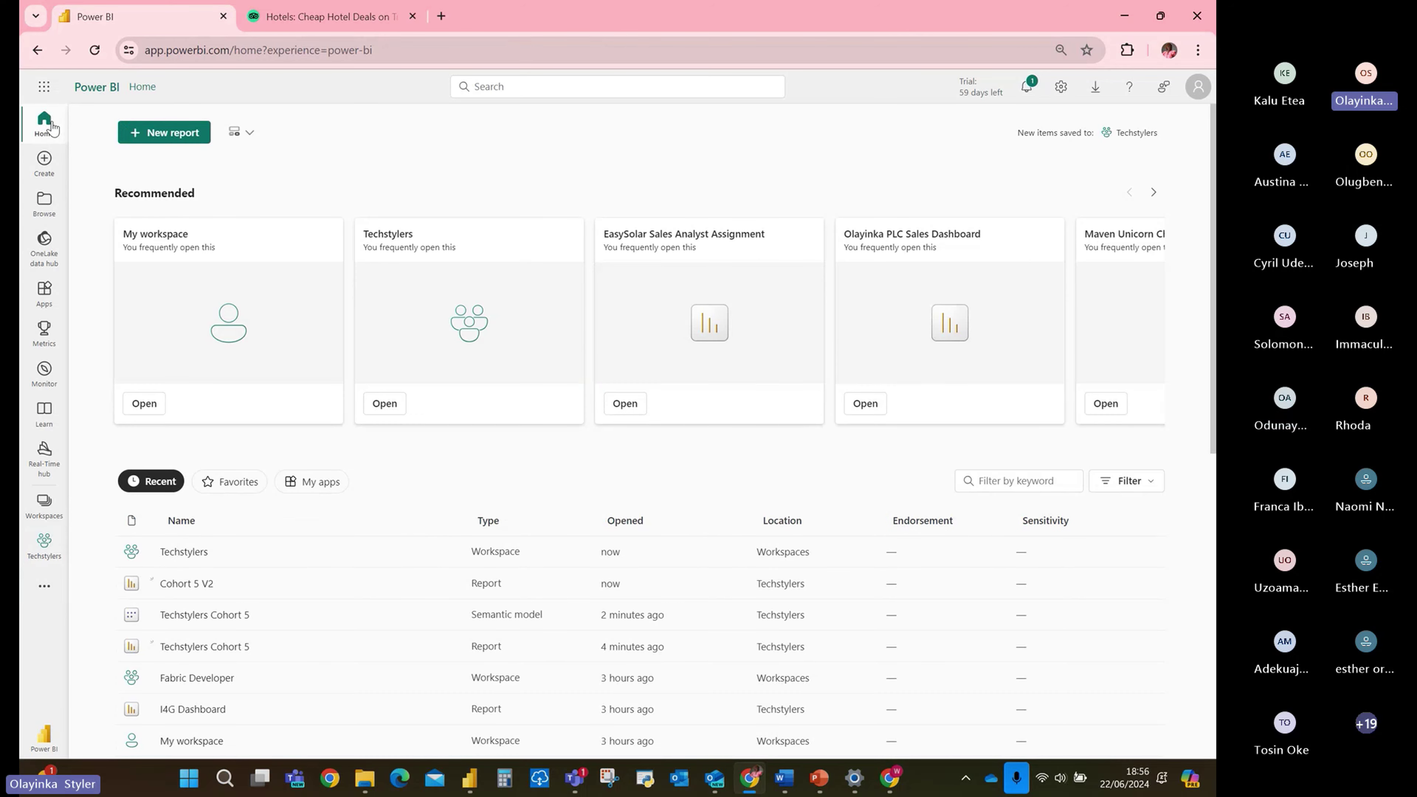
scroll(416, 586, "down", 6)
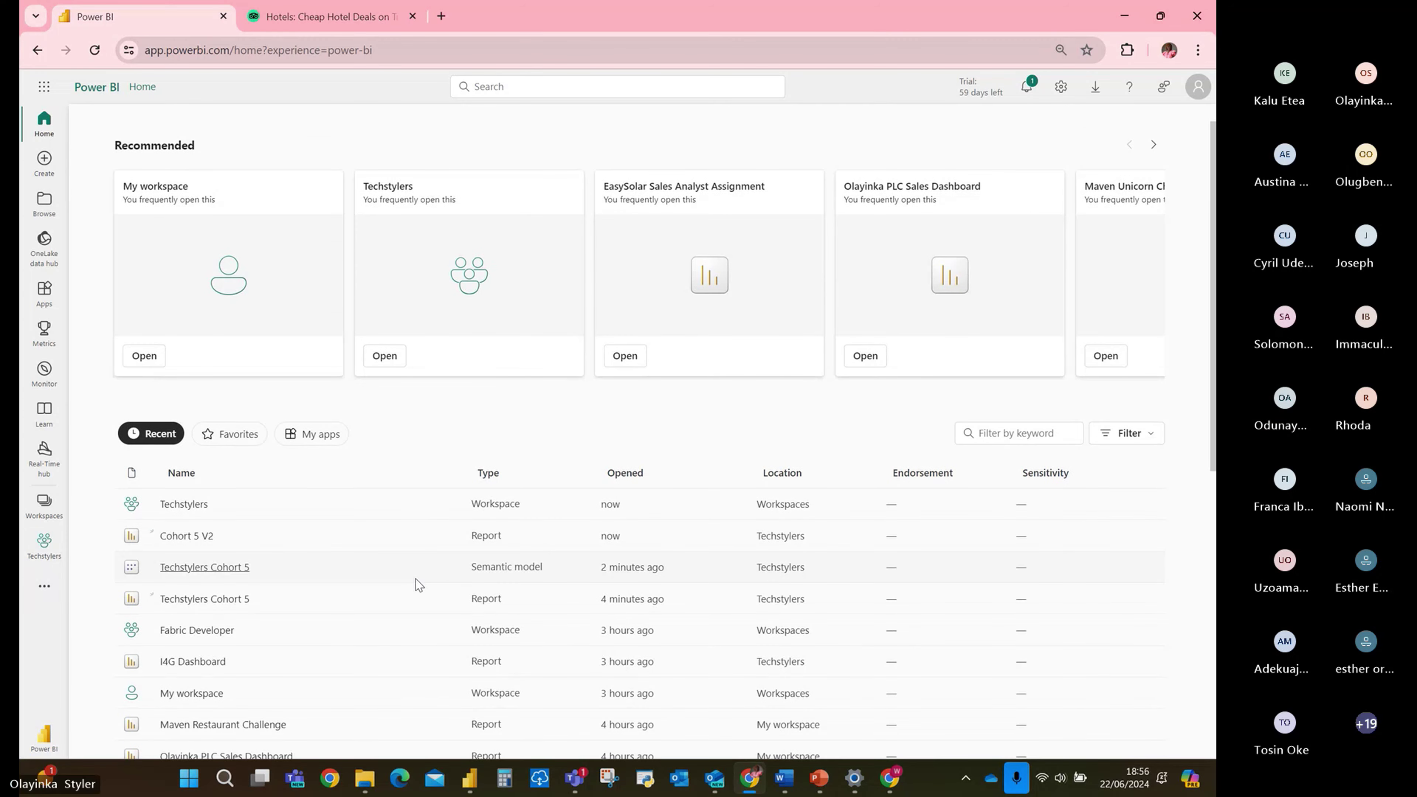
scroll(416, 586, "up", 8)
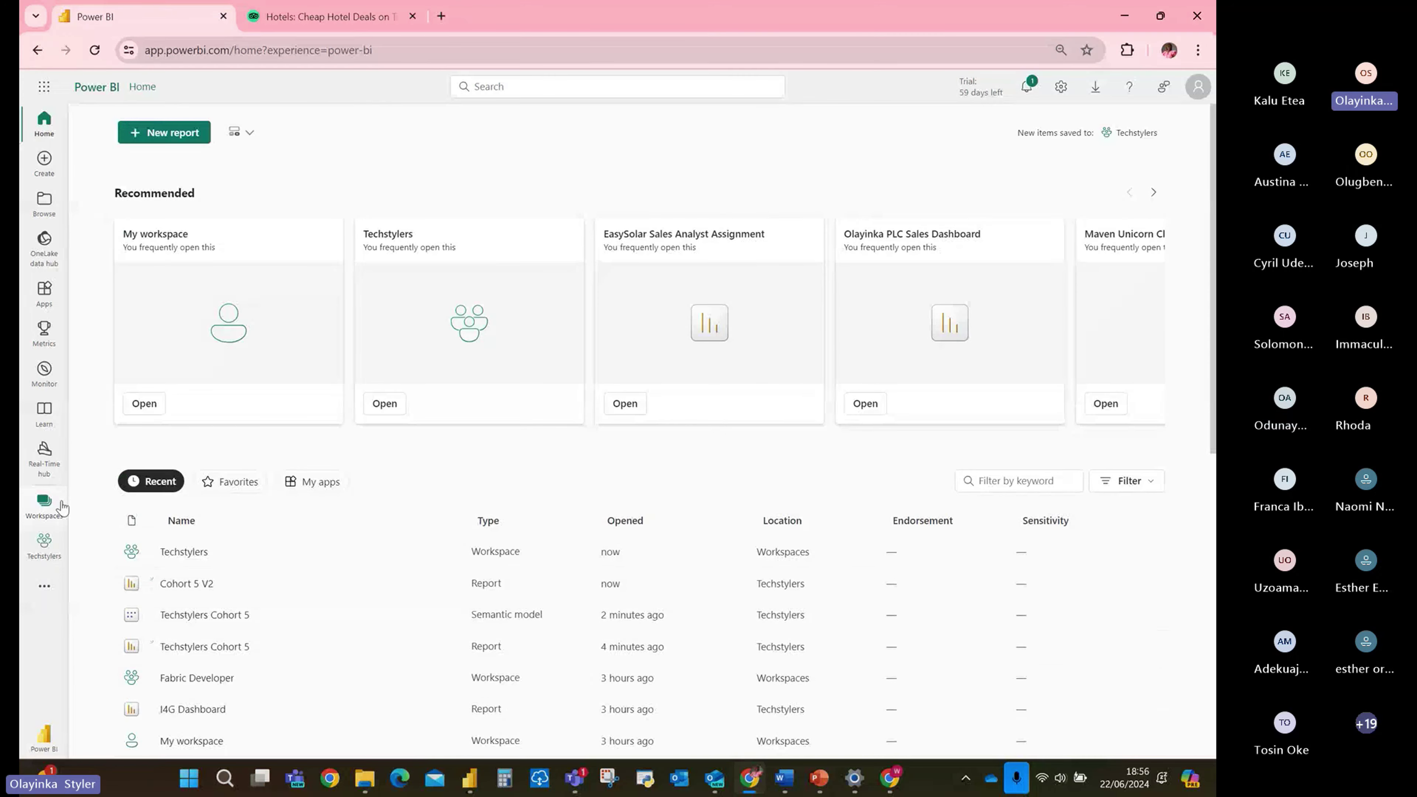
left_click(47, 506)
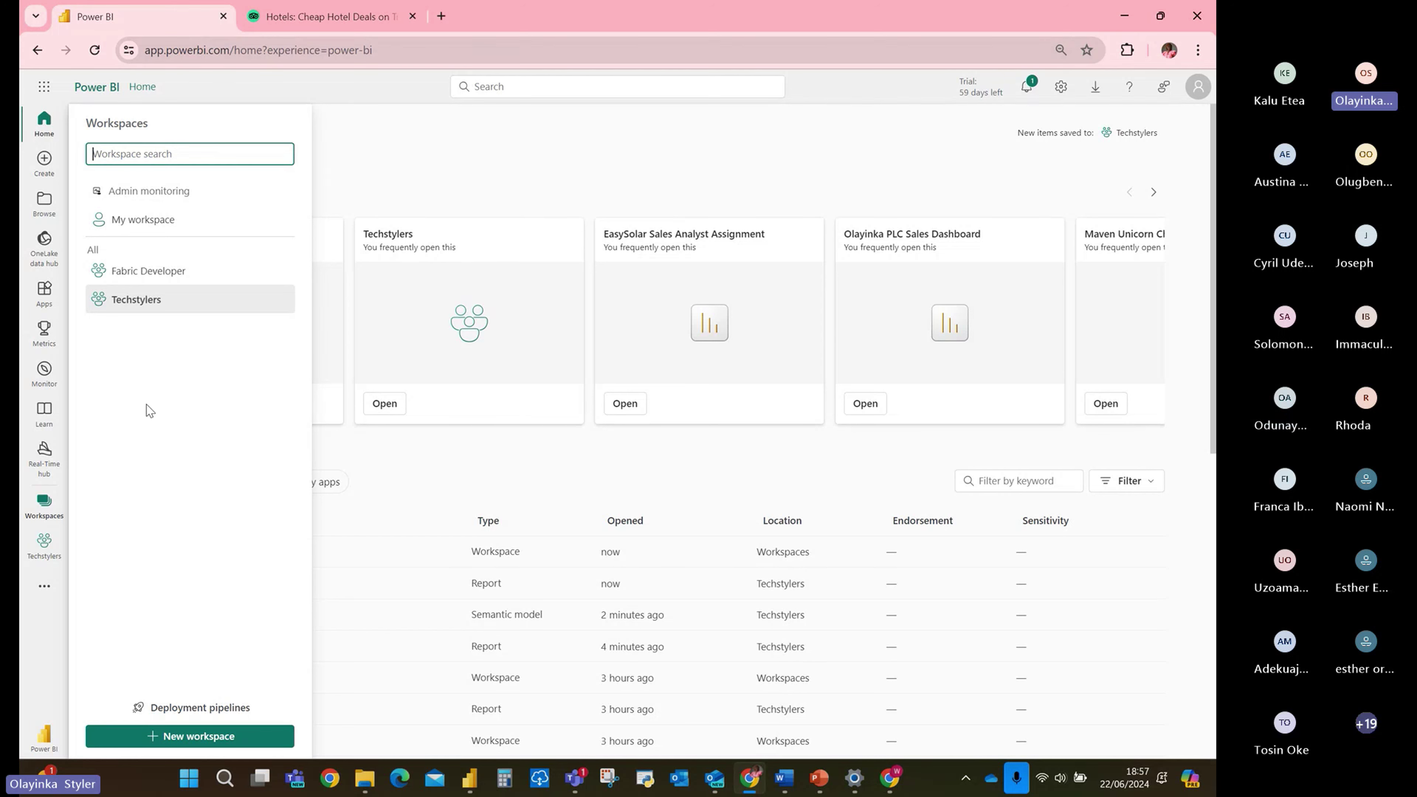
left_click(392, 146)
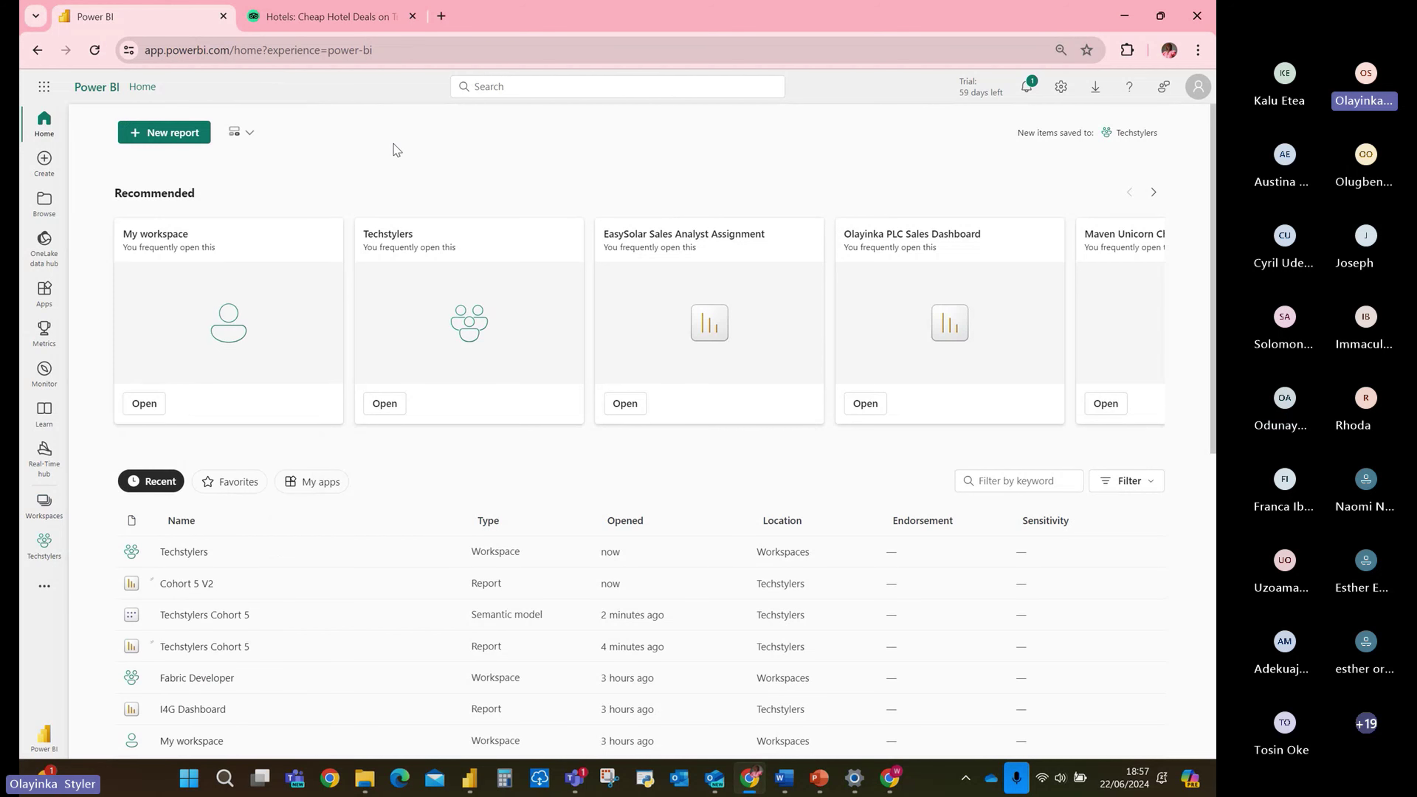
Start a new workspace named "Logistics" with the description "Workspace for logistics department".
left_click(44, 505)
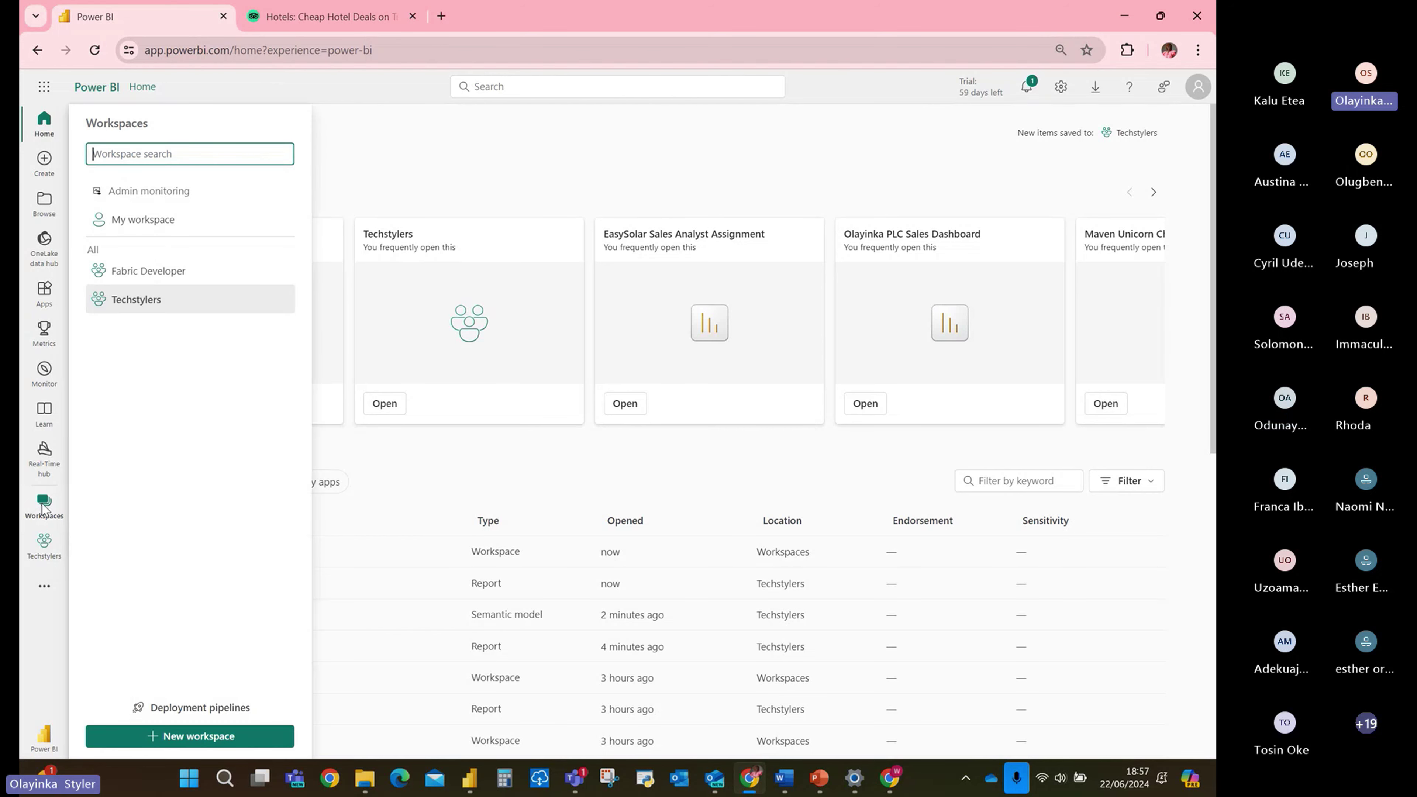
left_click(174, 736)
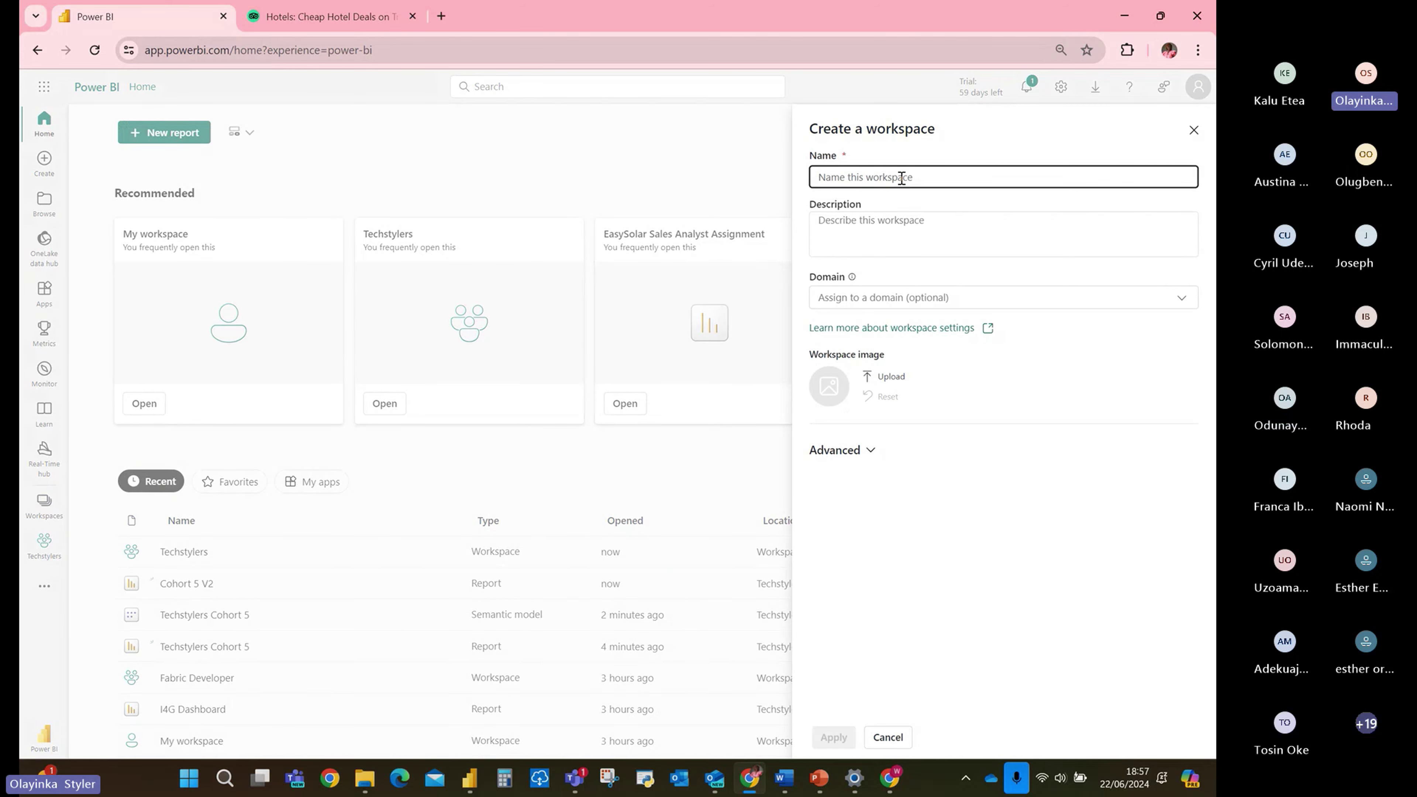
type("Logistics")
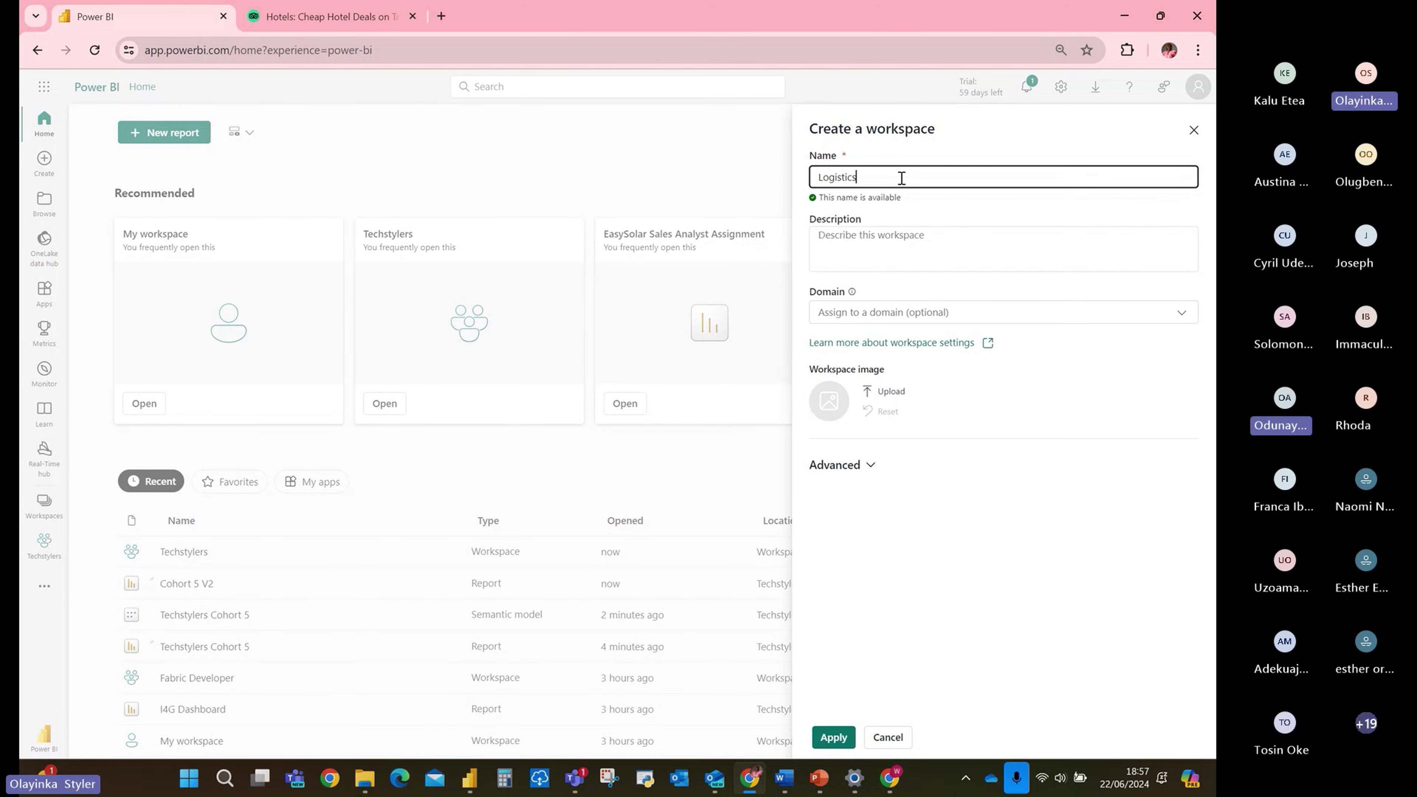
left_click(885, 246)
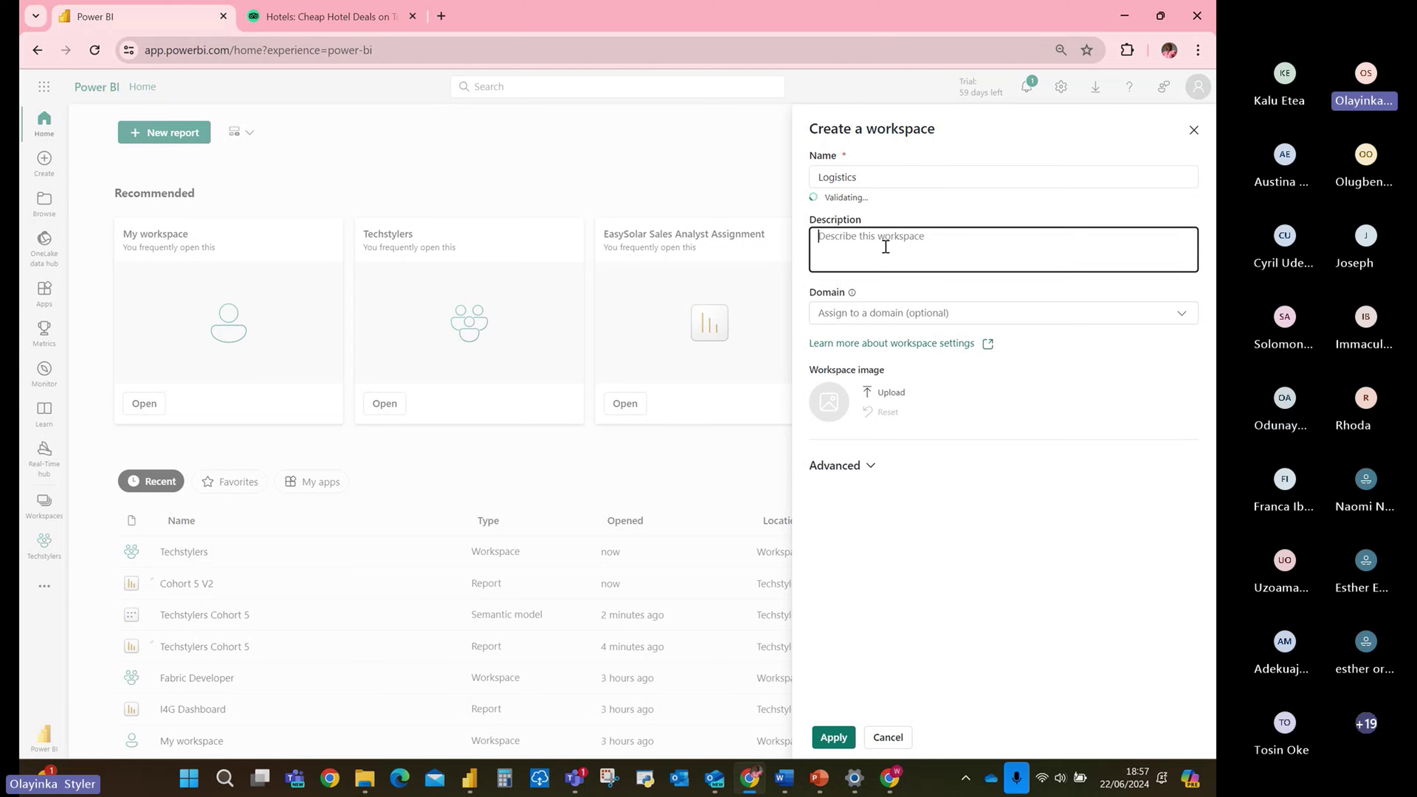
type("Worksp")
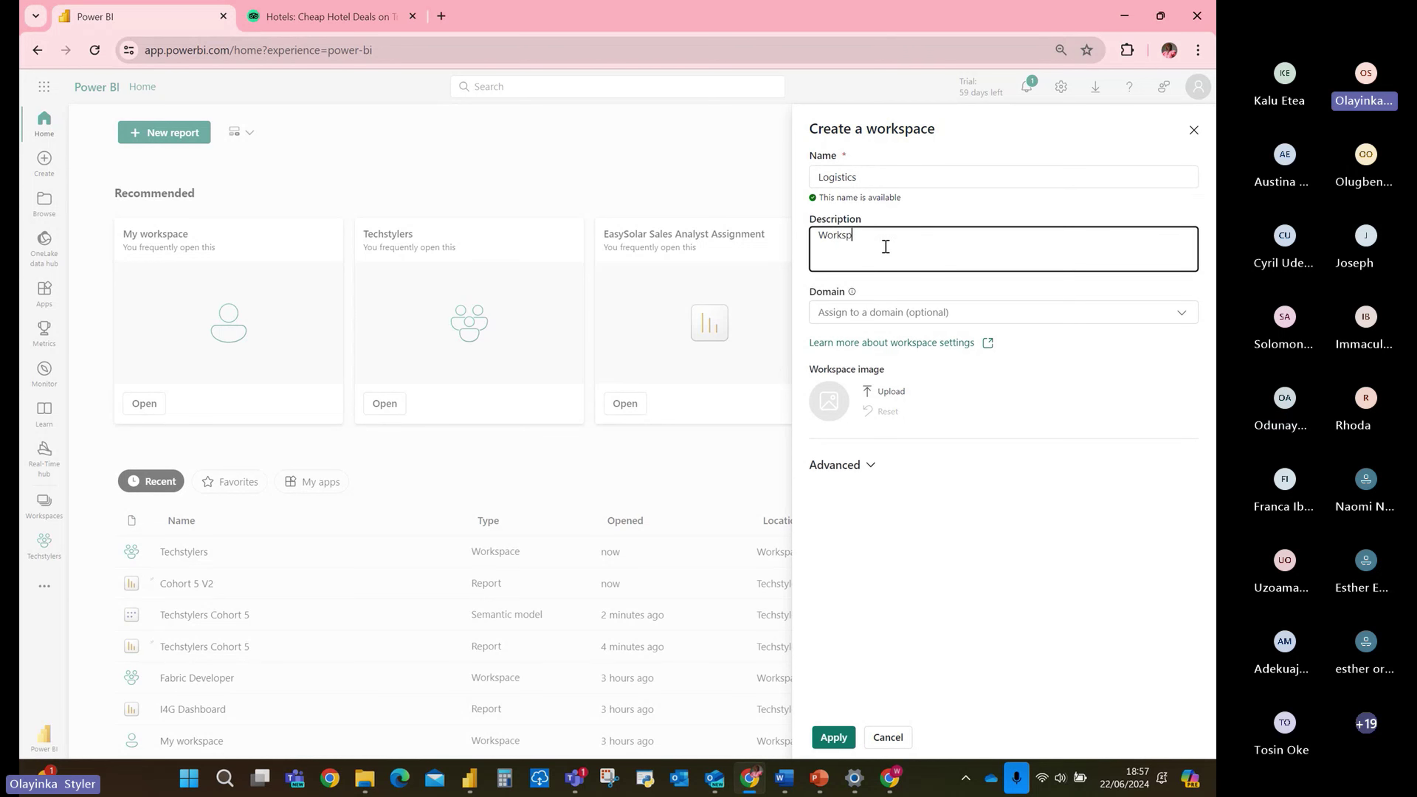
type("ace for lo")
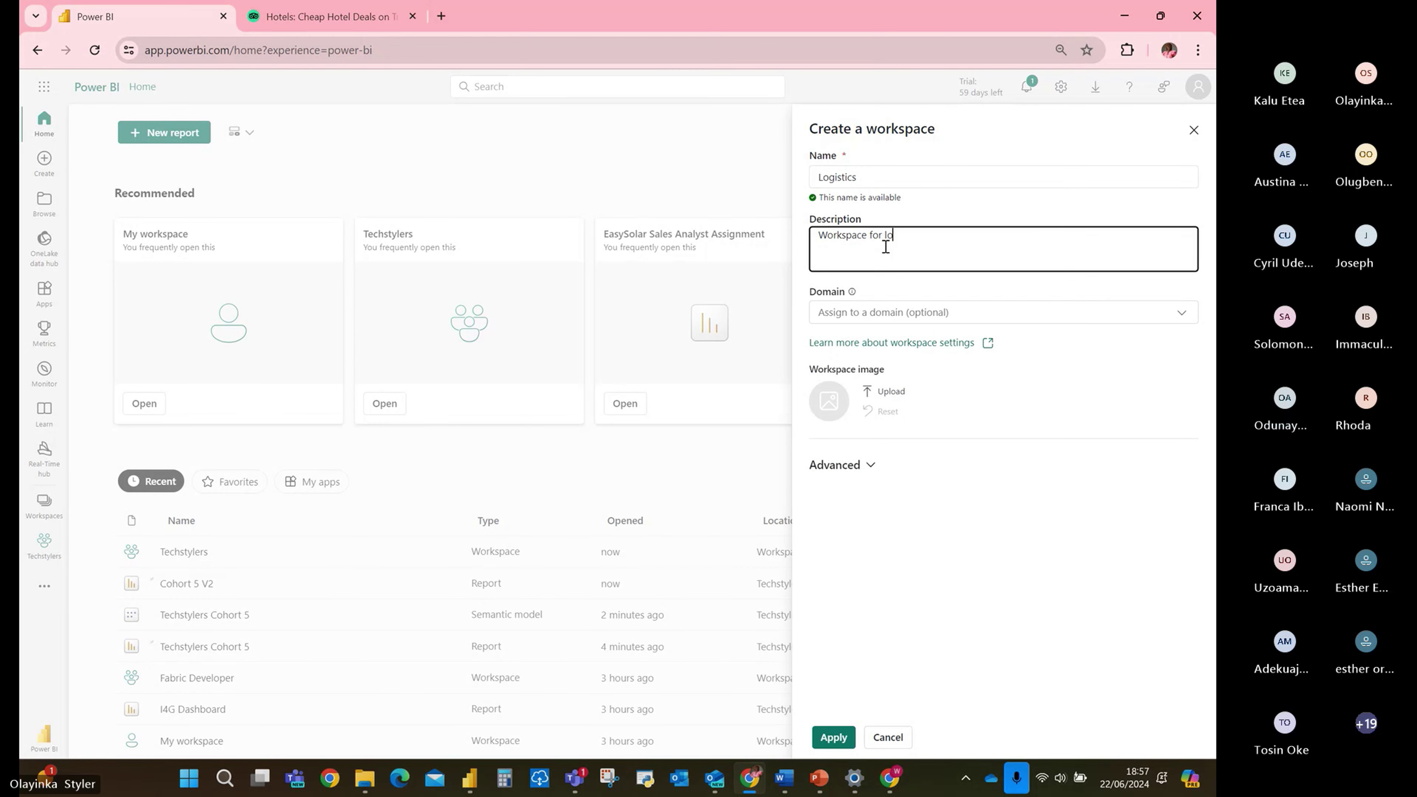
type("gistics de")
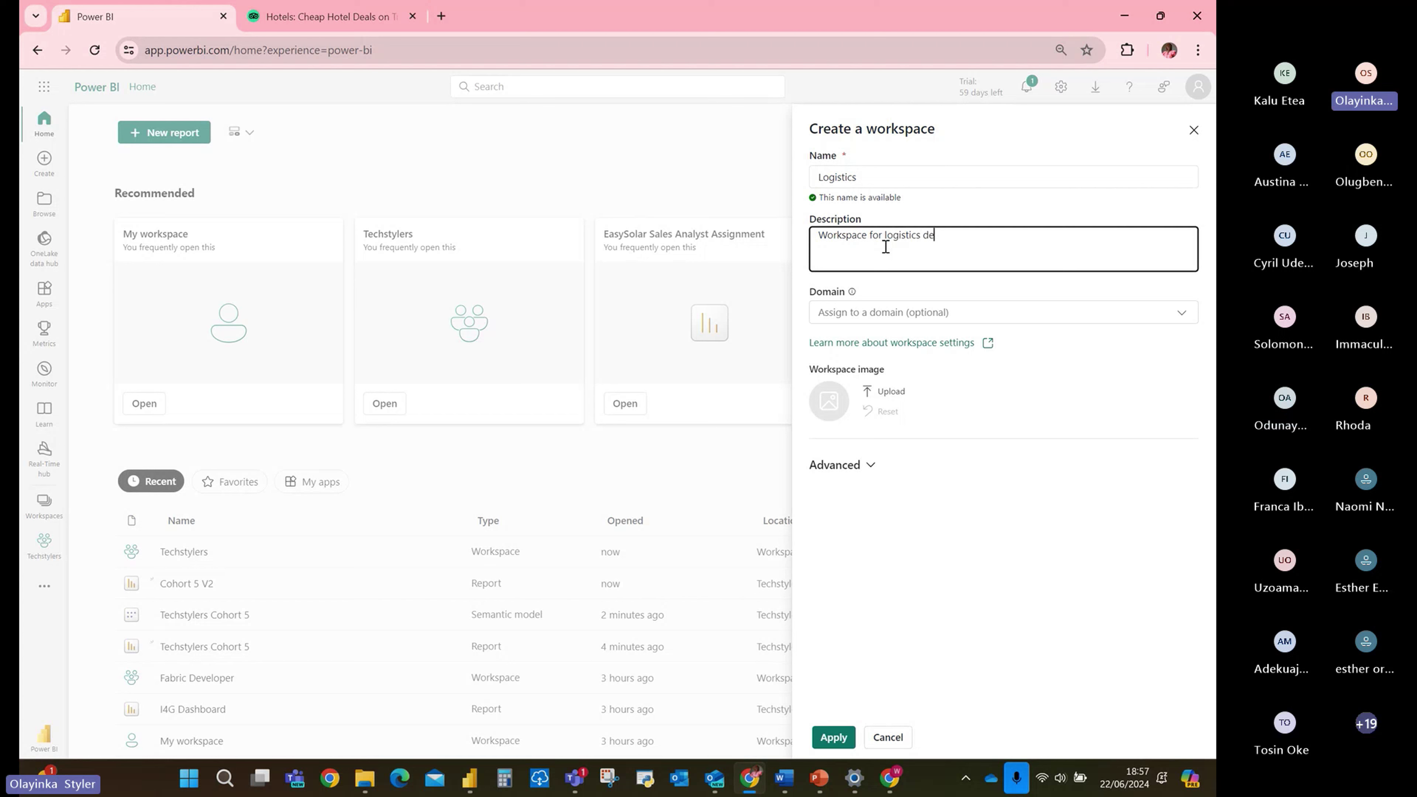
type("partment")
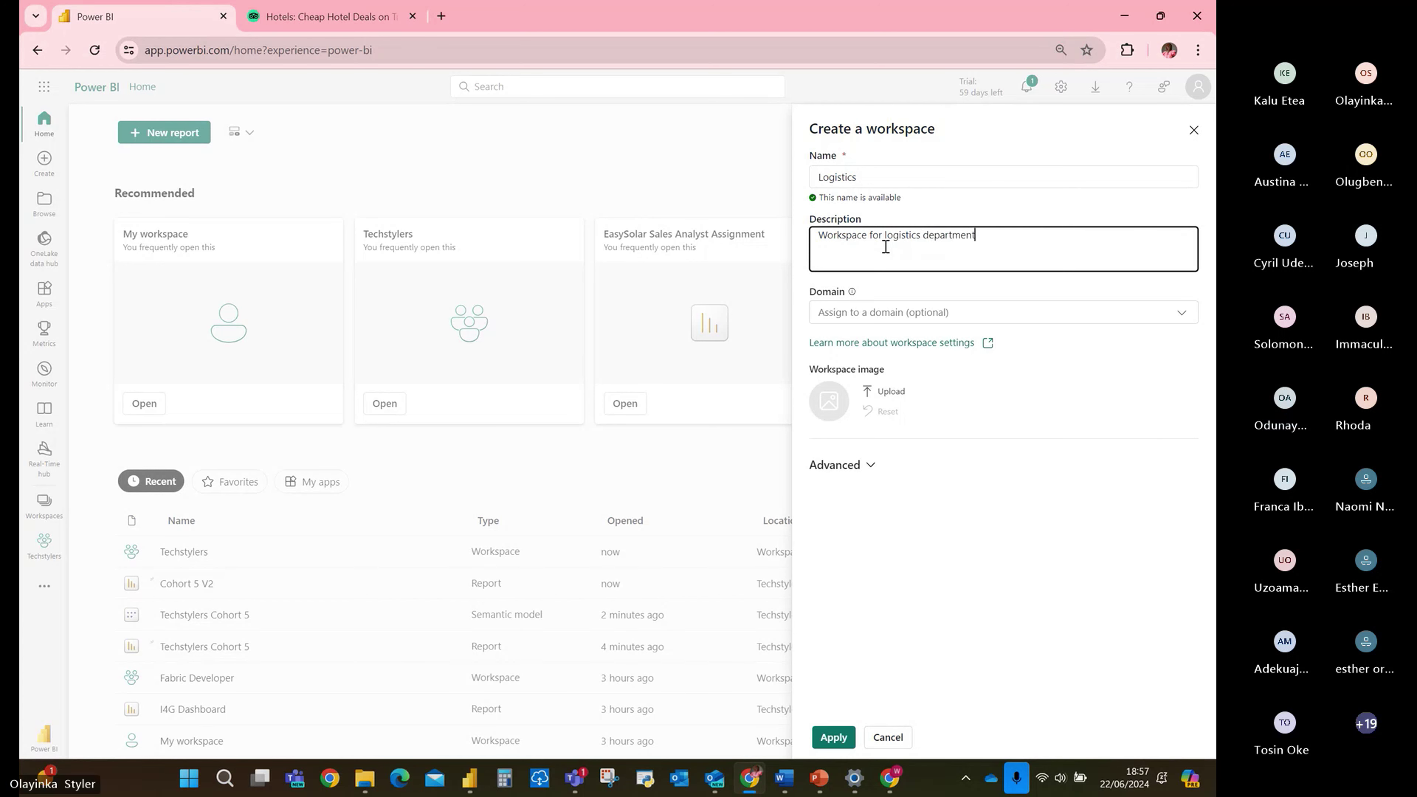
Check the domain options, leave the domain unassigned, and create the Logistics workspace.
left_click(1160, 316)
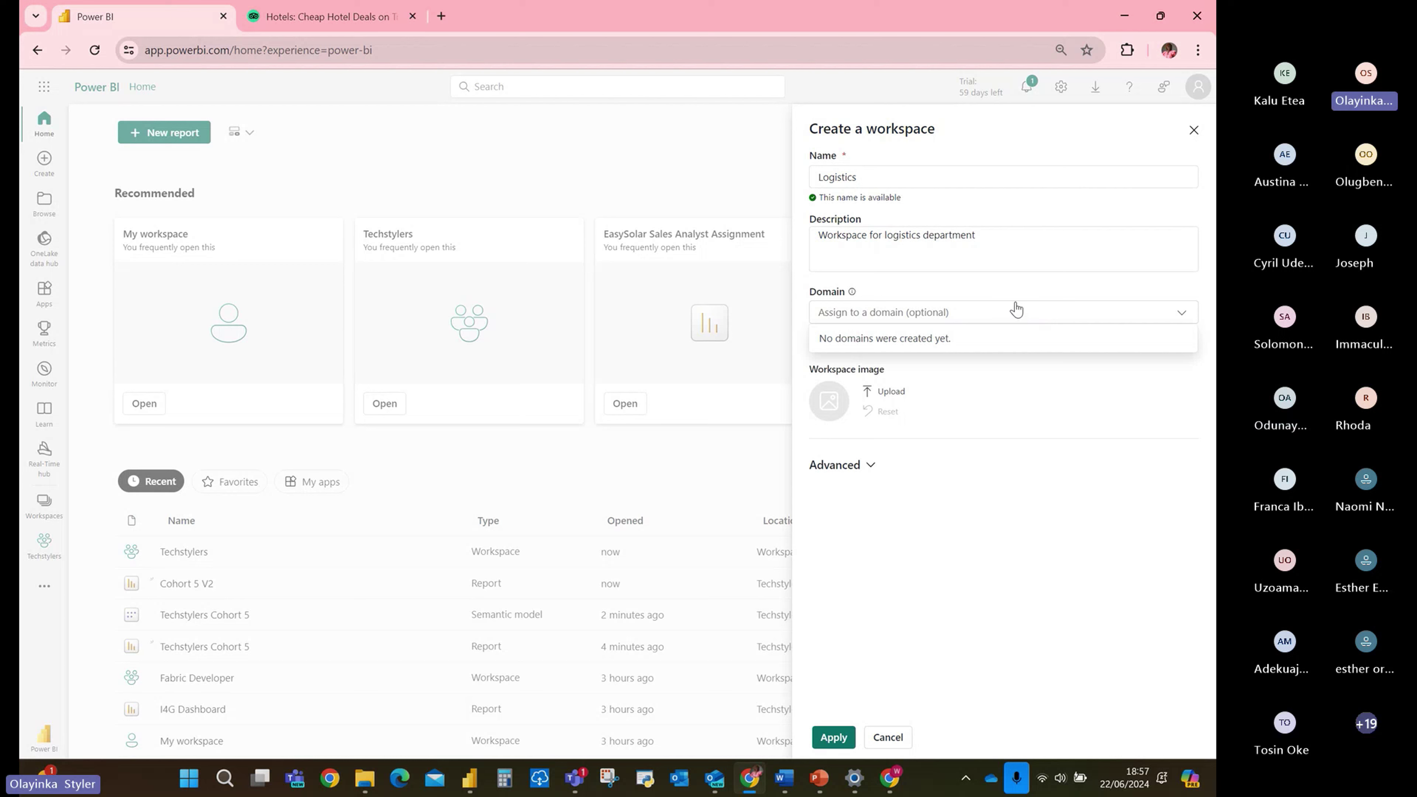
left_click(1012, 284)
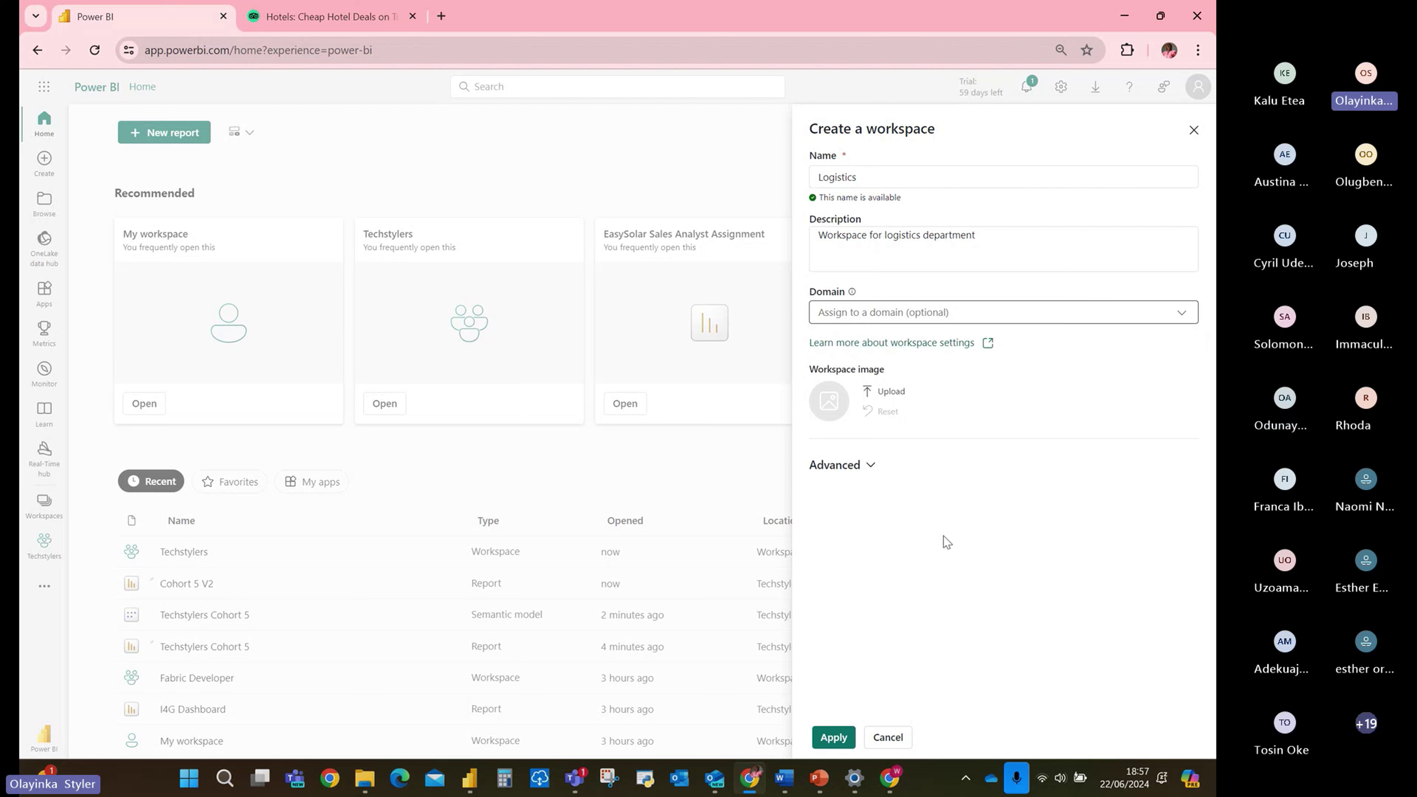
left_click(834, 739)
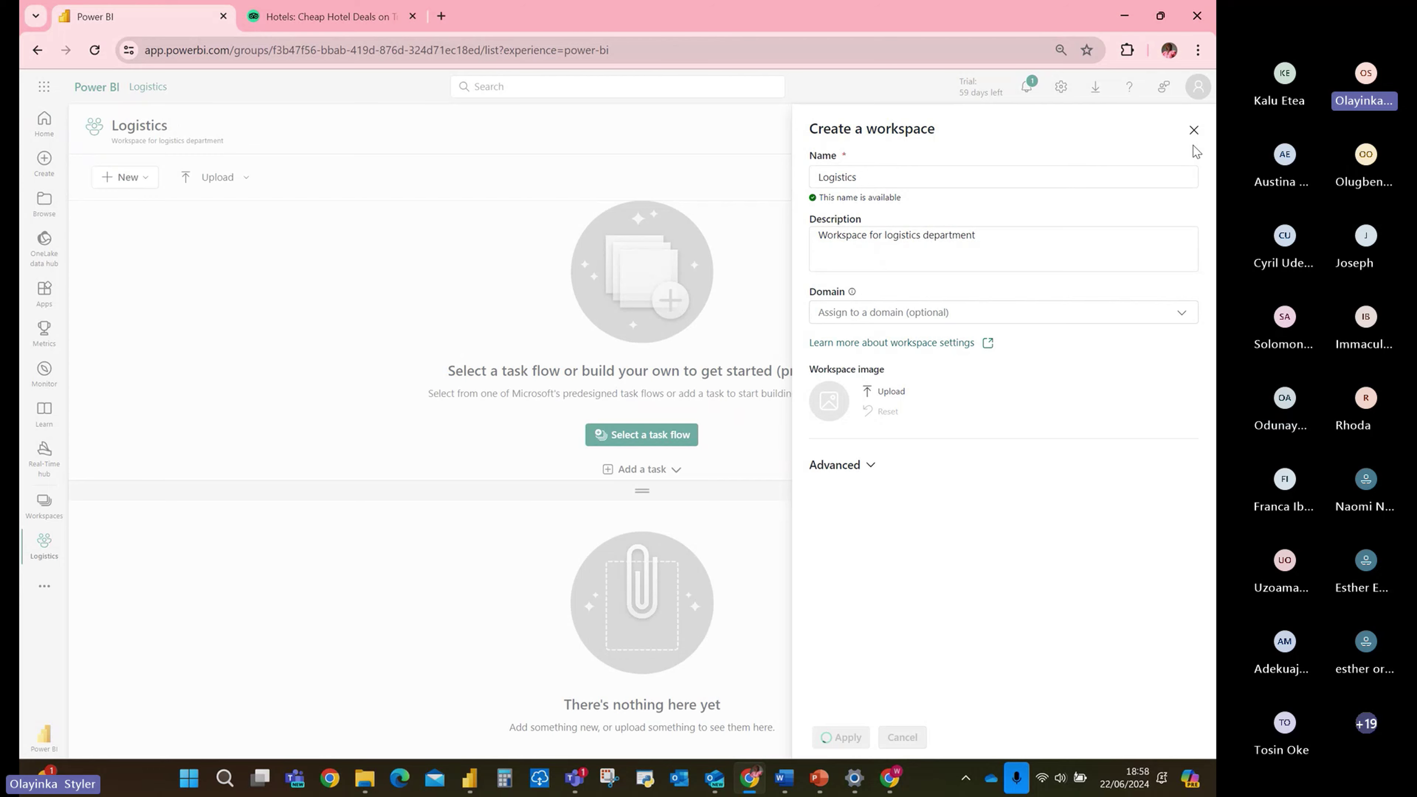
Close the workspace creation pane and, in the PowerPoint deck, review the slides on managing semantic models and managing workspaces.
left_click(1194, 130)
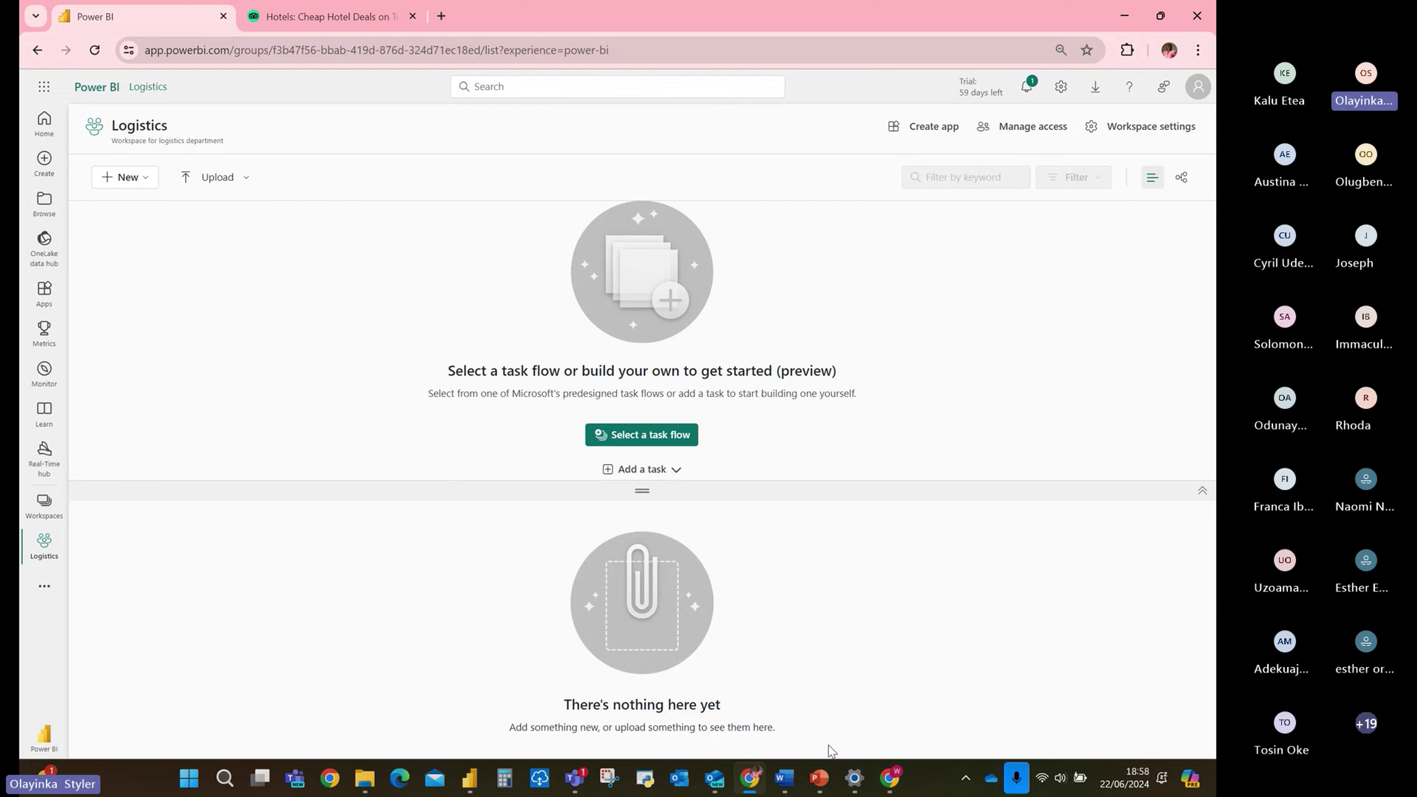
left_click(818, 779)
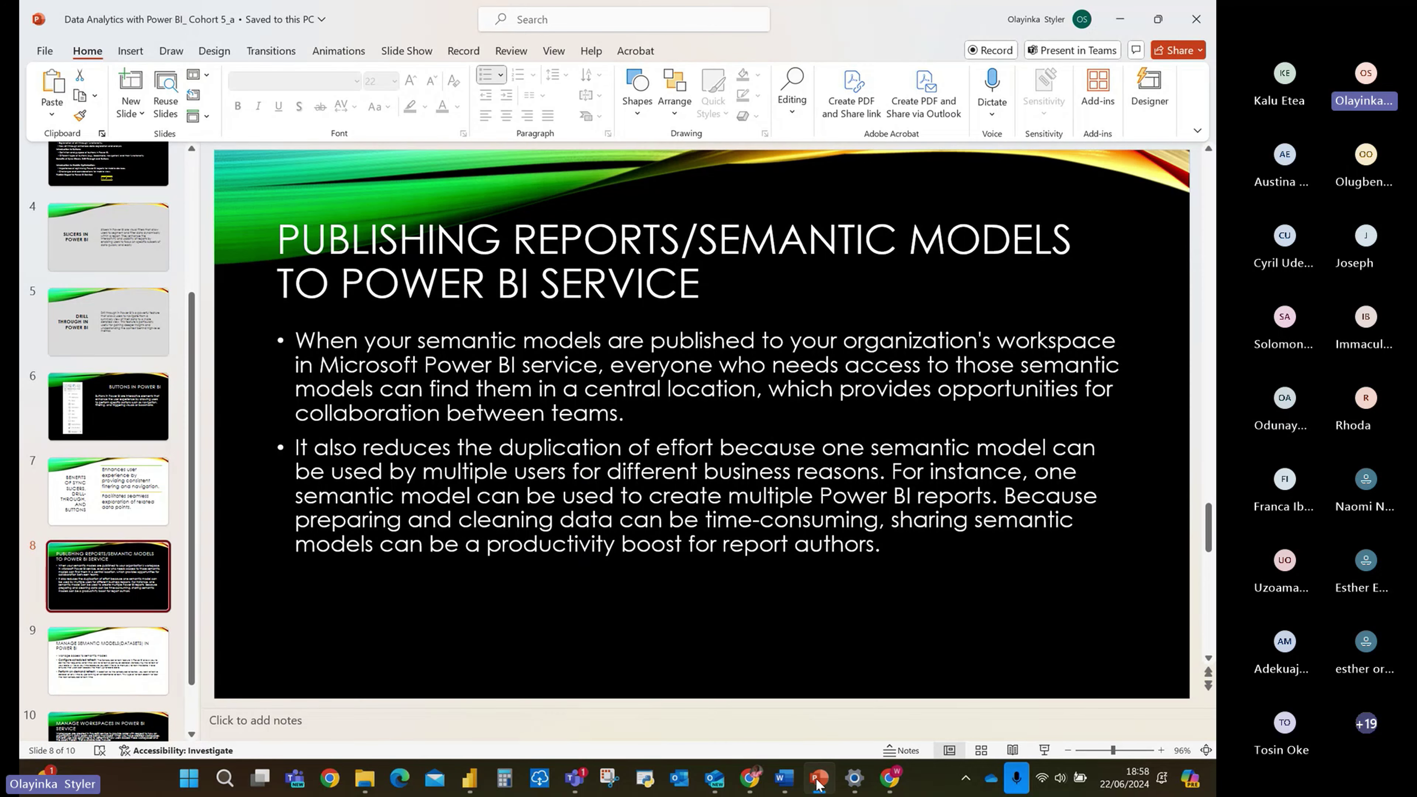
left_click(115, 659)
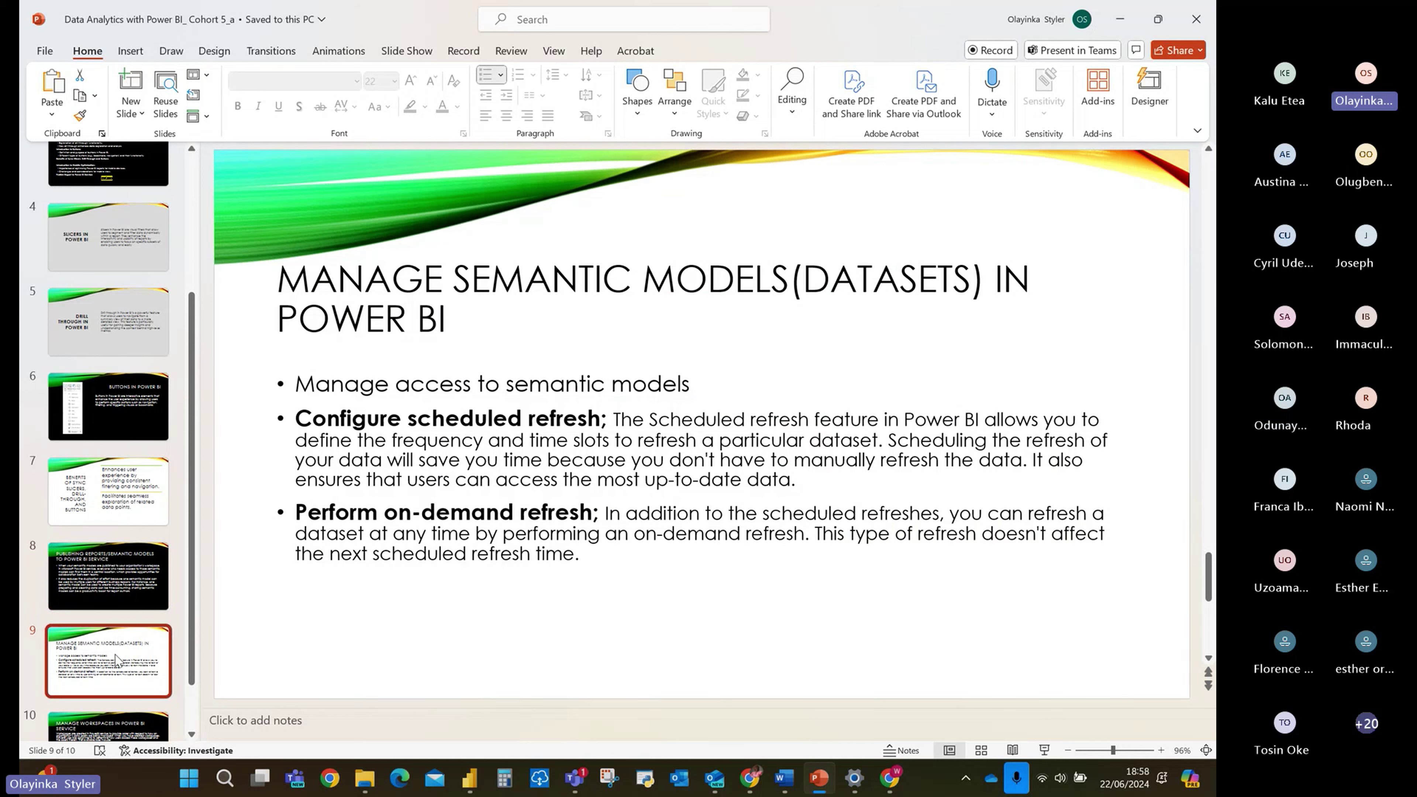
scroll(111, 614, "down", 2)
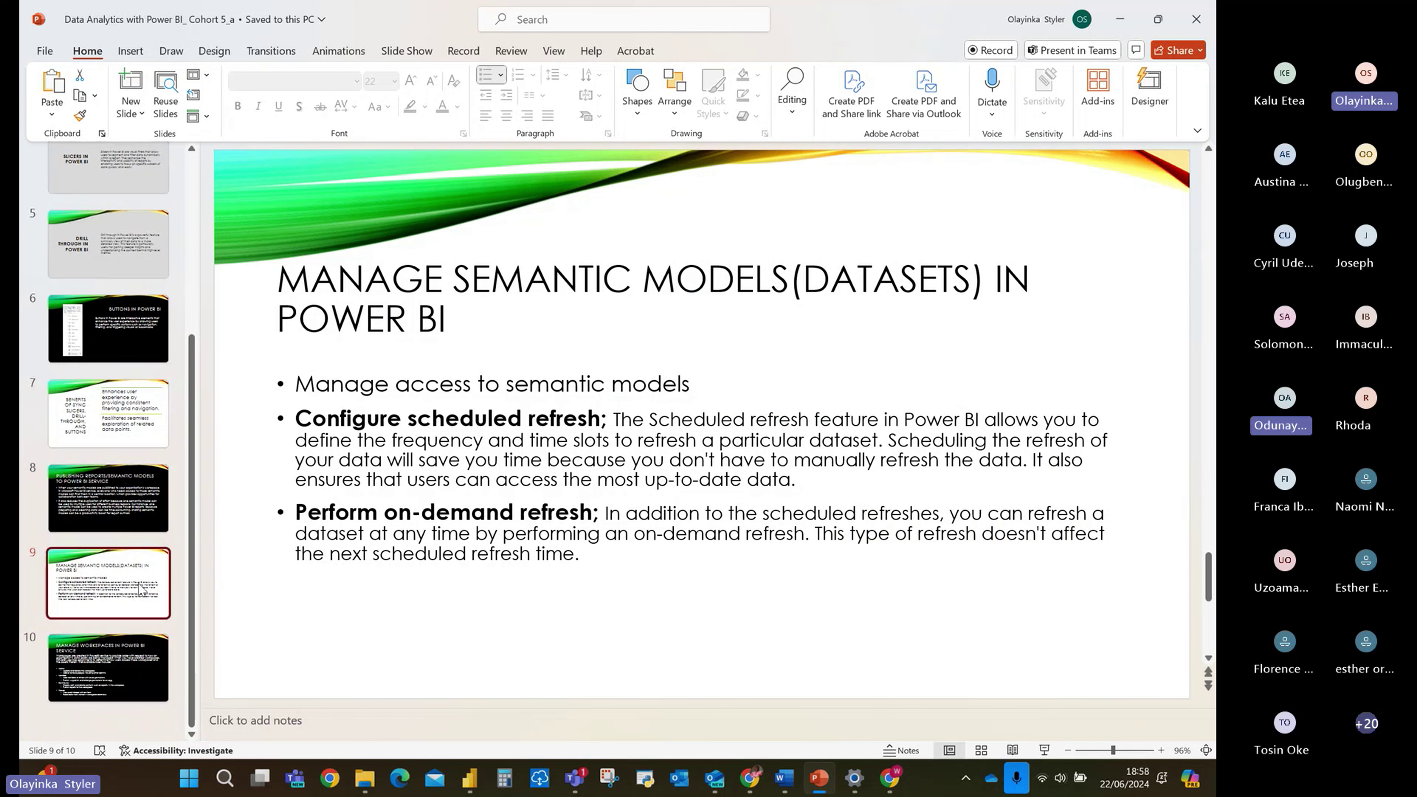
left_click(122, 675)
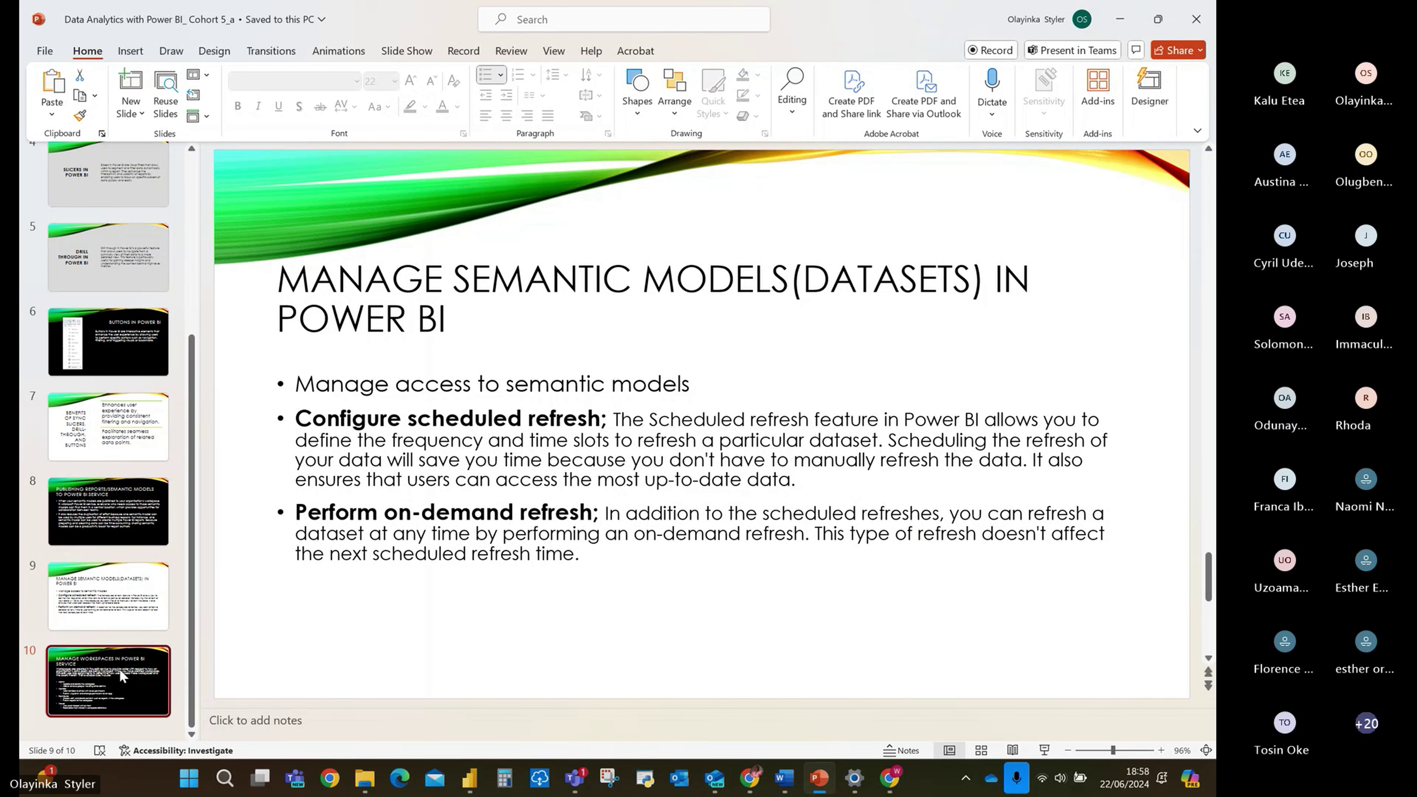
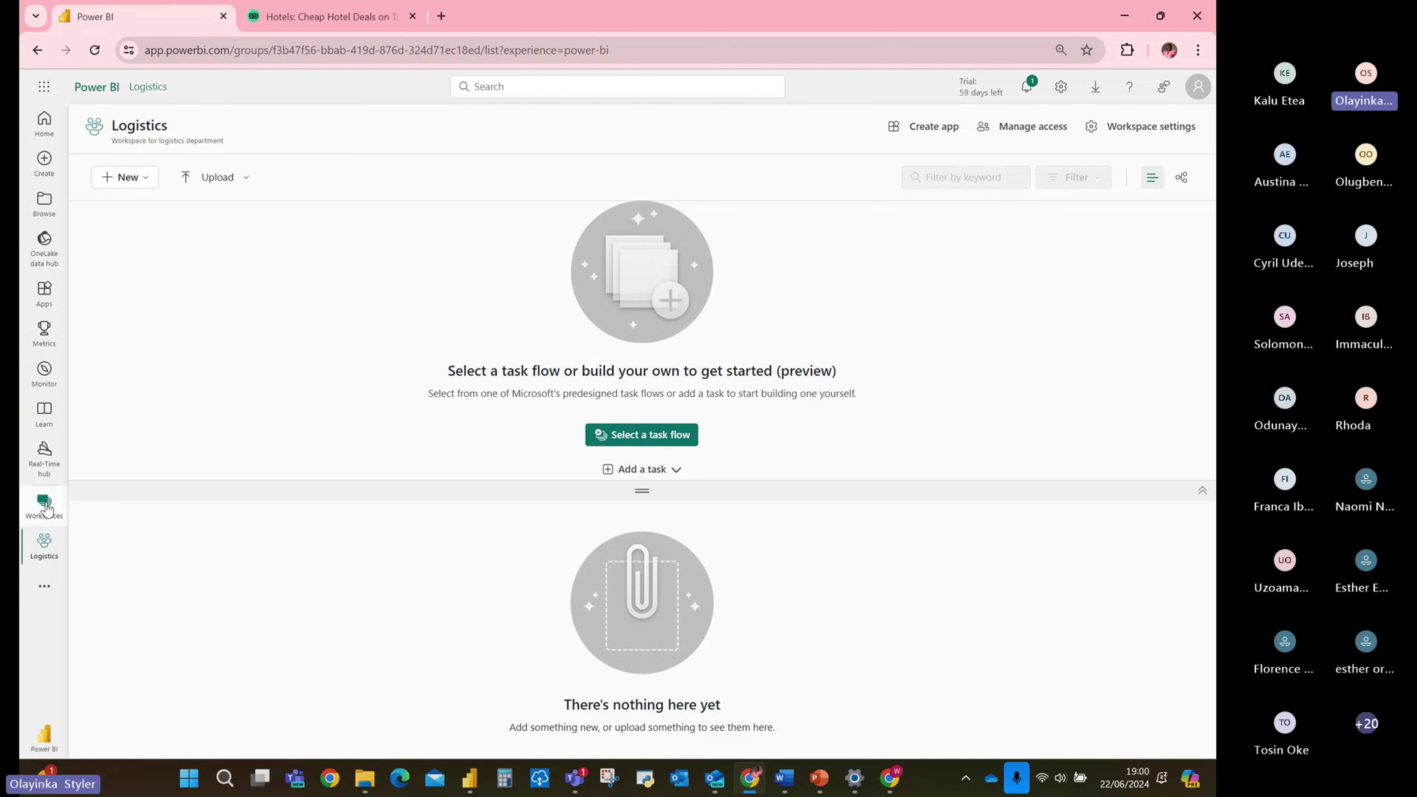
Go to the Logistics workspace and check who has access to it and with which role.
left_click(47, 508)
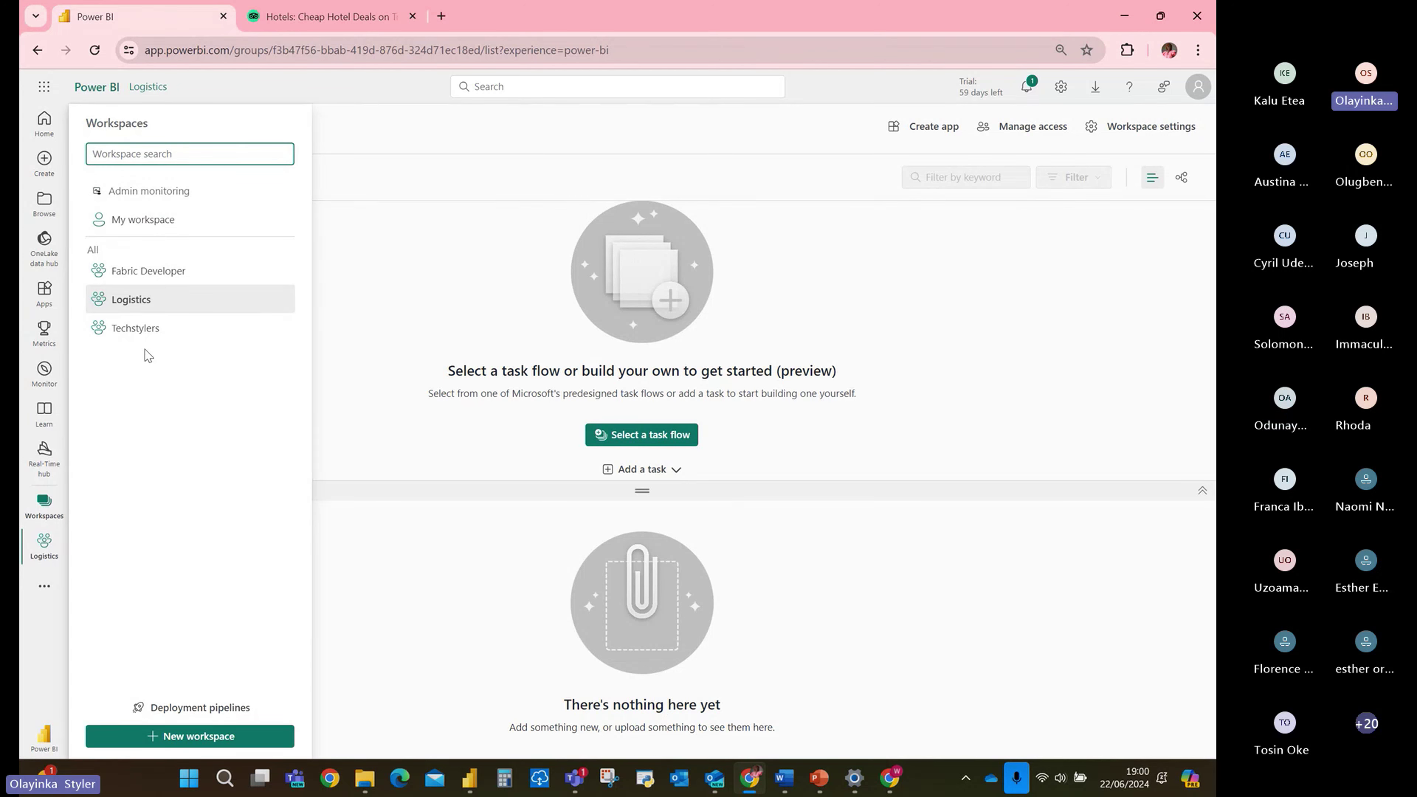
left_click(139, 300)
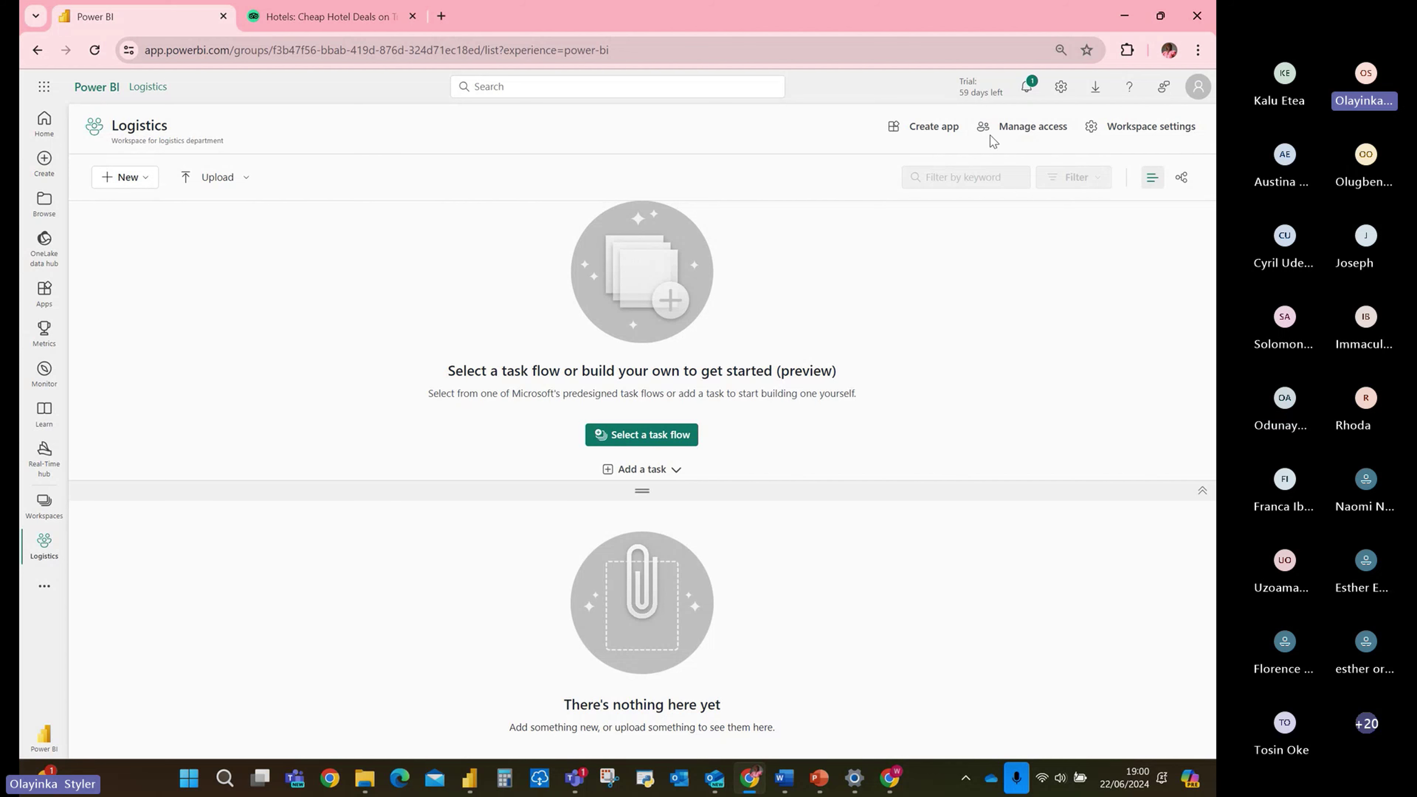
left_click(1009, 132)
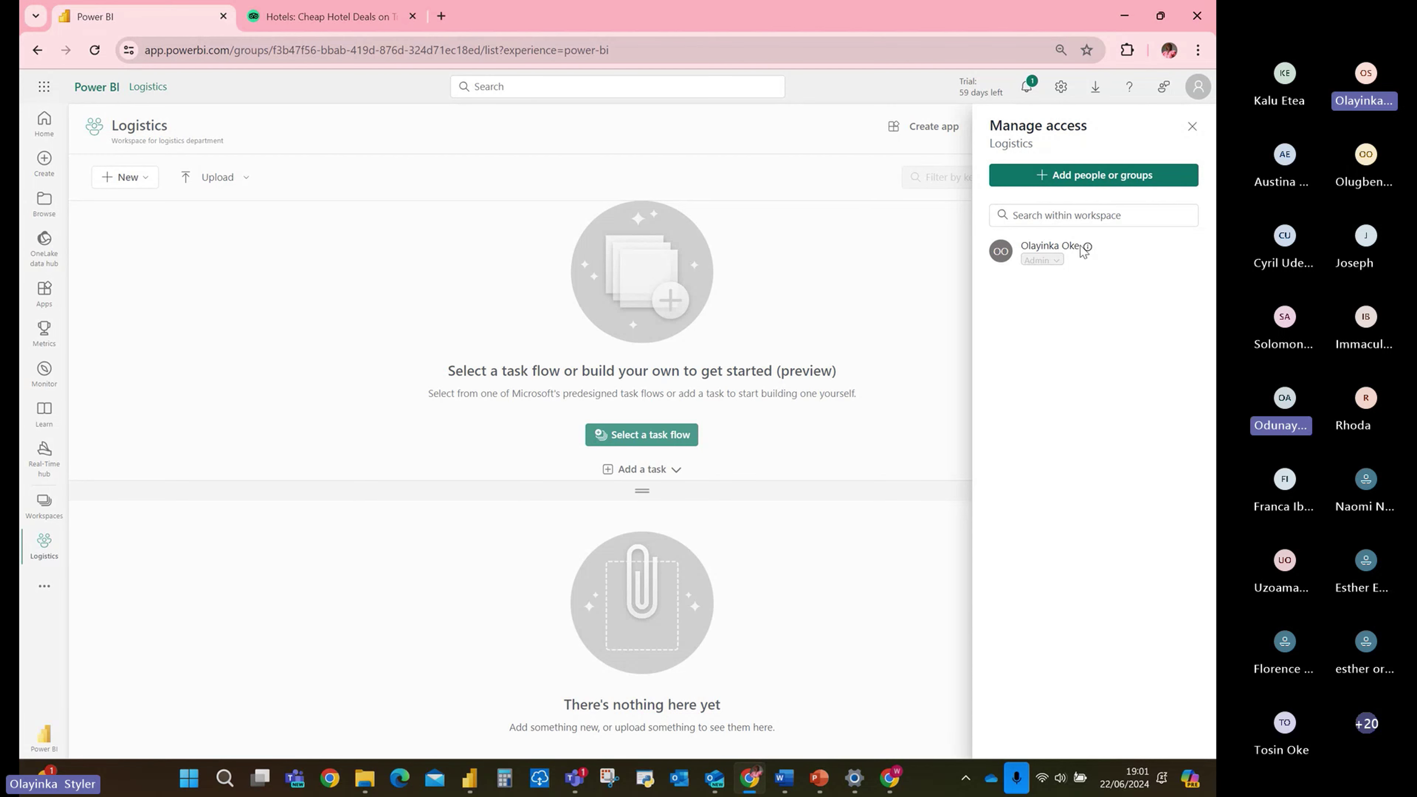
mouse_move(1087, 247)
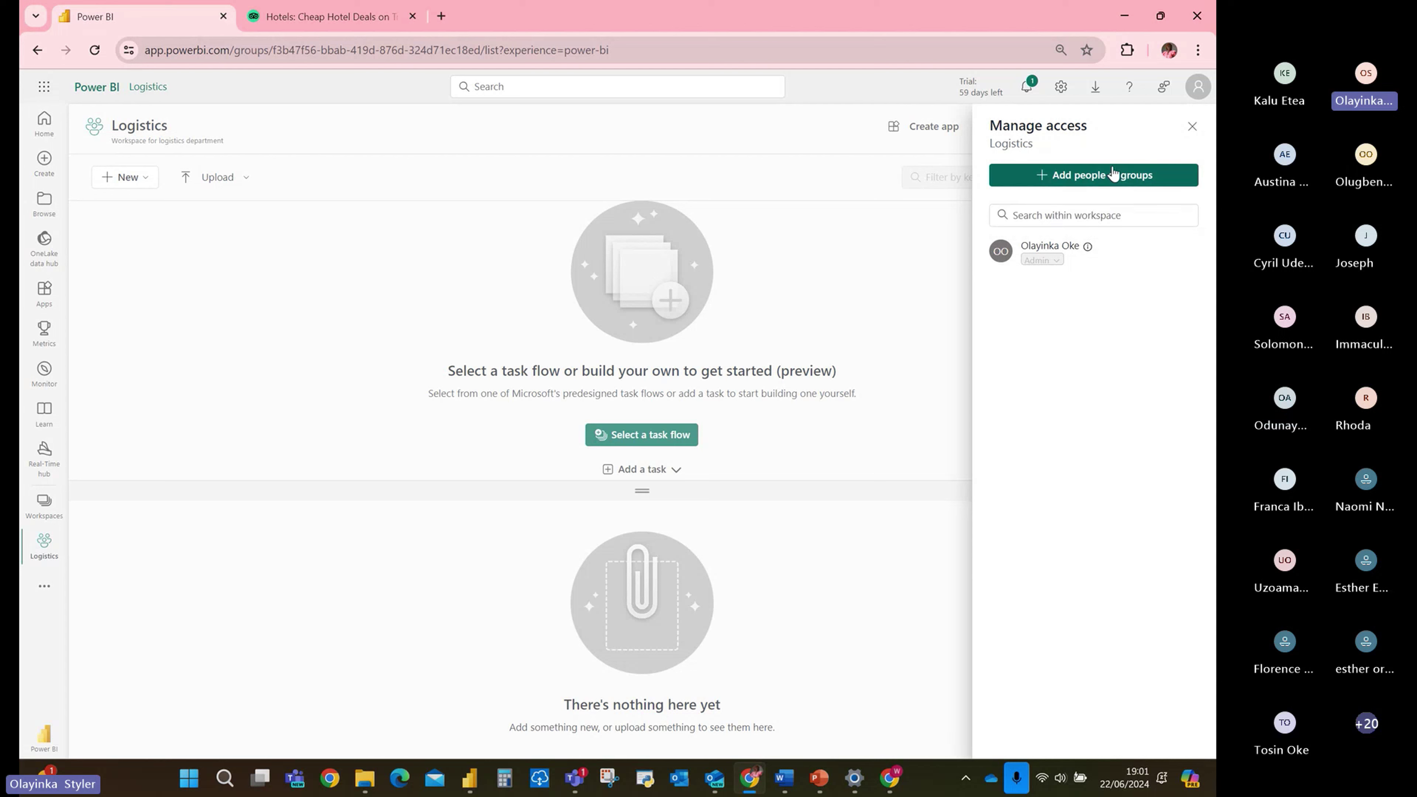
Start adding people to the Logistics workspace and select the workspace owner's account by name.
left_click(1098, 177)
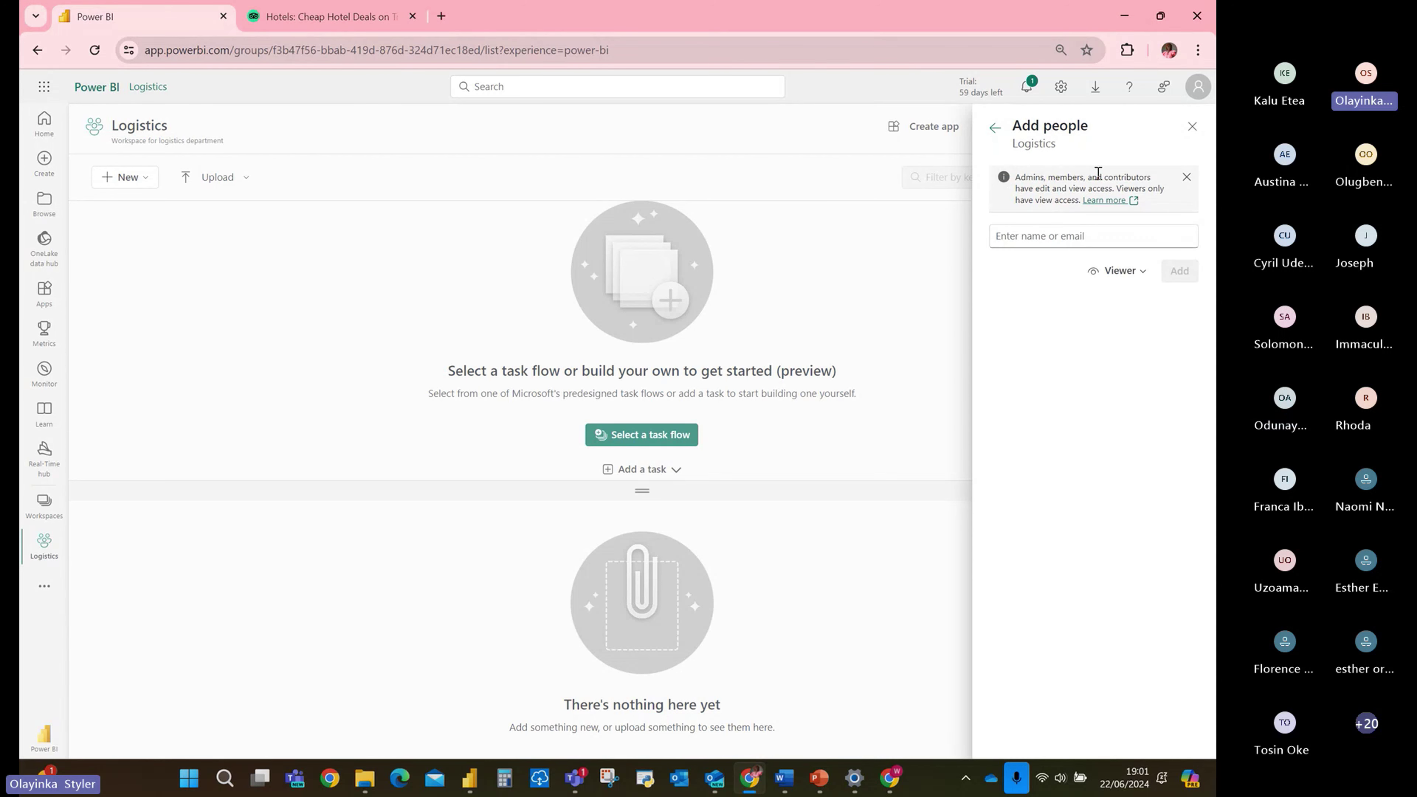
left_click(1060, 231)
type("olayinka")
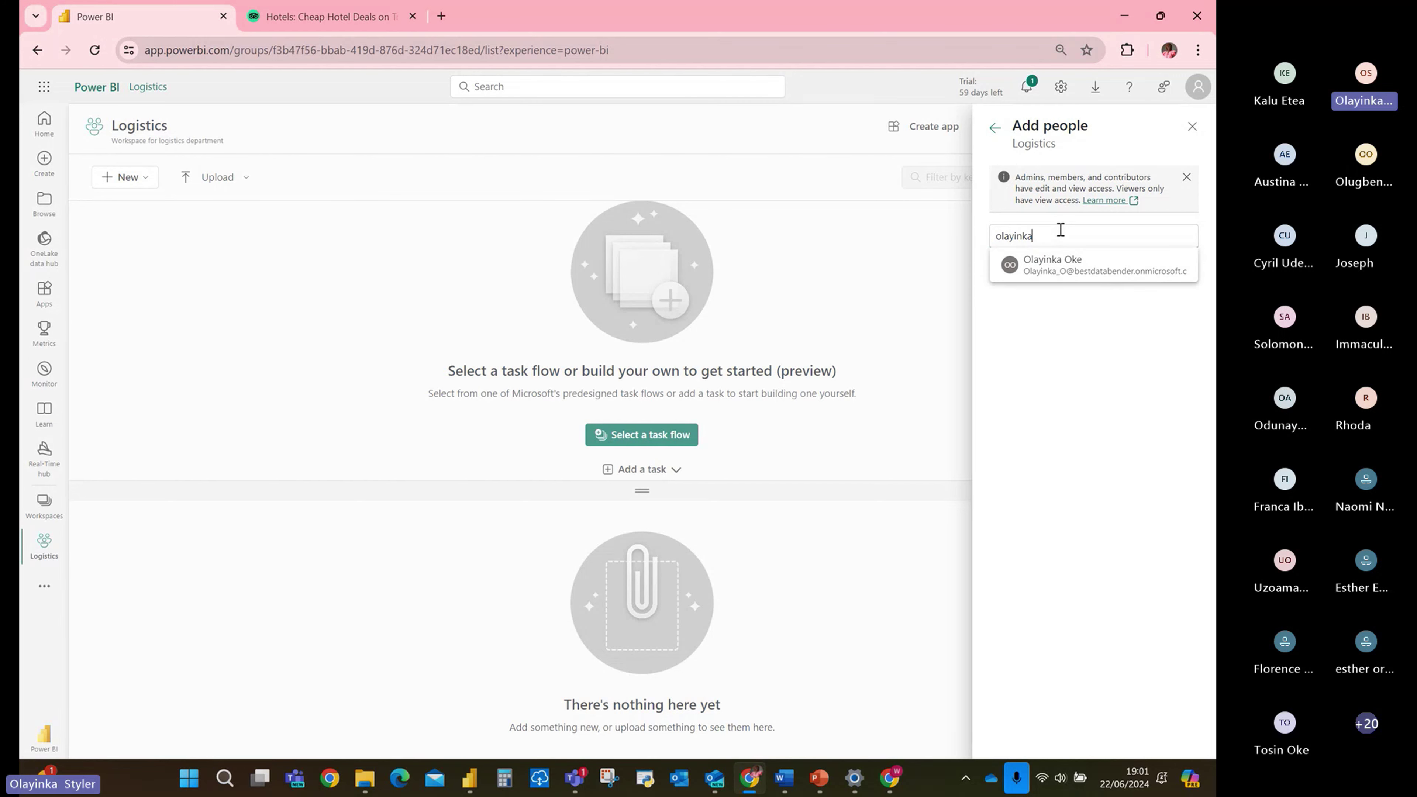
left_click(1107, 268)
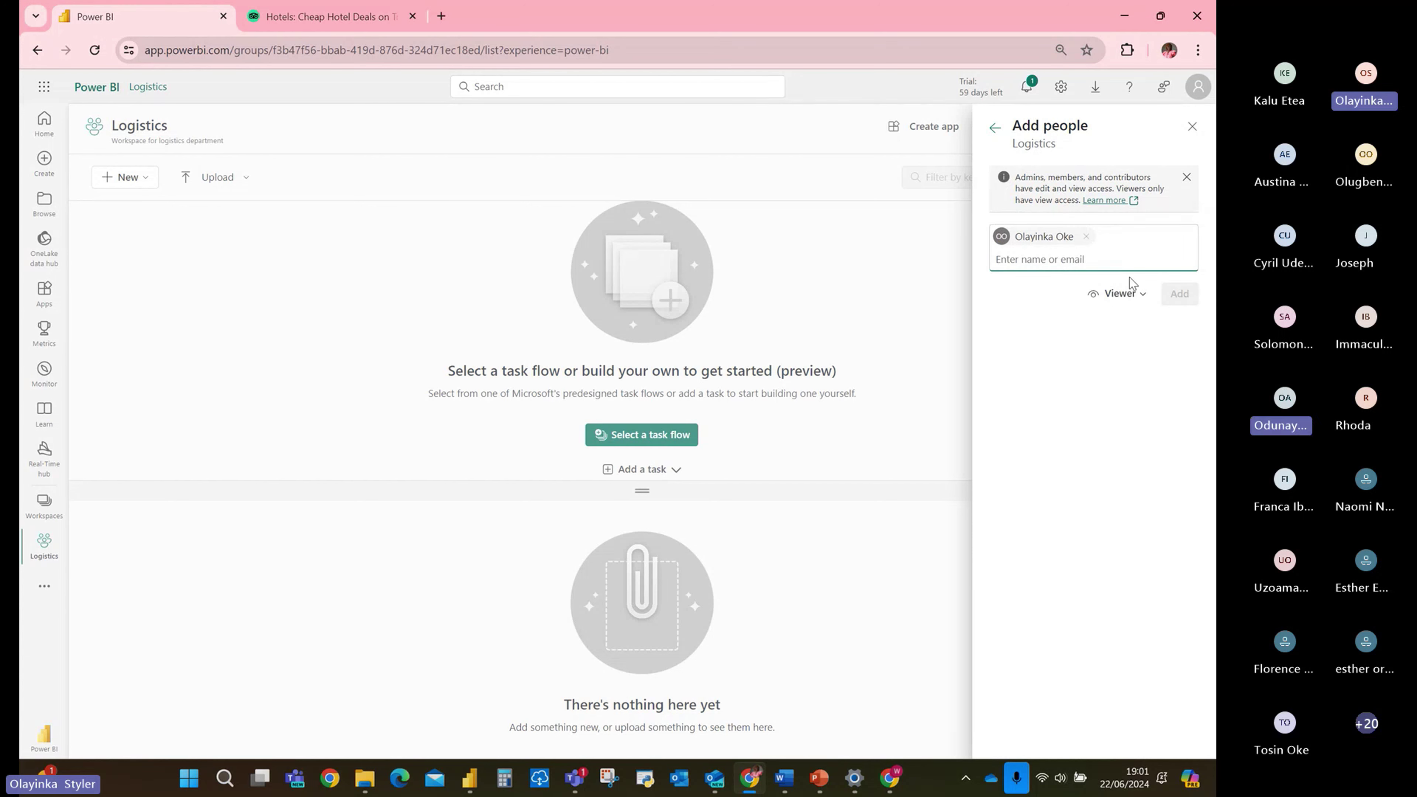
Try the Contributor role for the selected person, settle on Admin, add them, and close the access pane.
left_click(1151, 302)
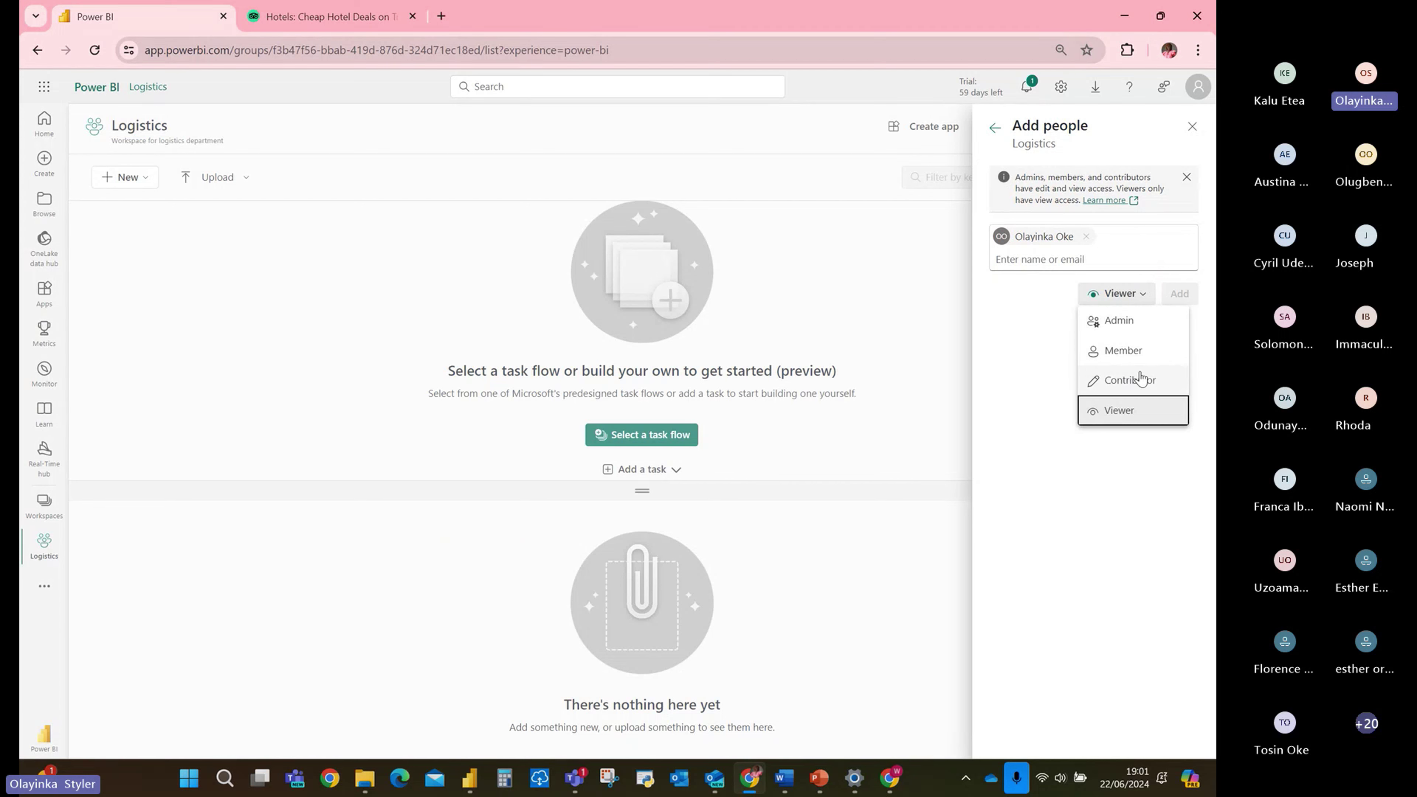
left_click(1138, 382)
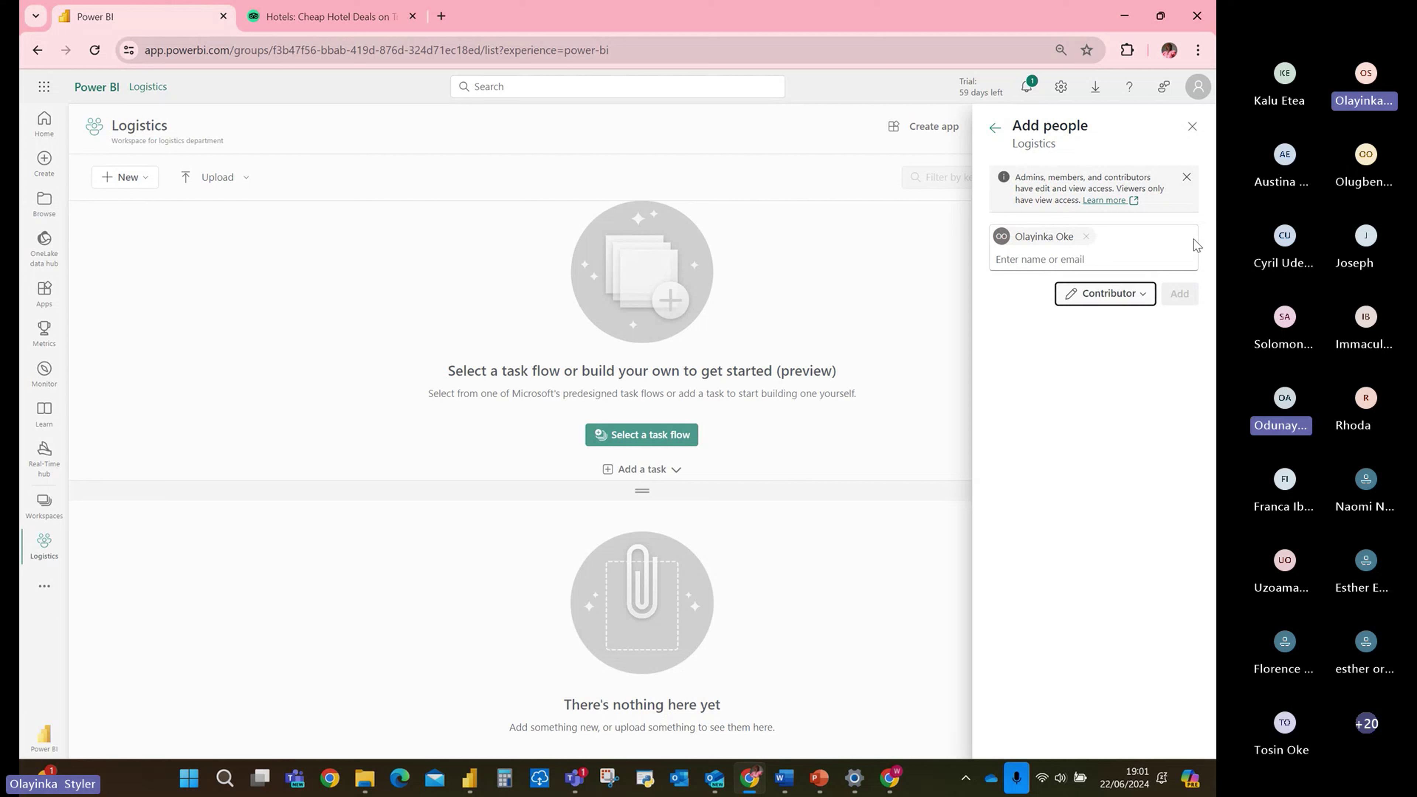
left_click(1147, 298)
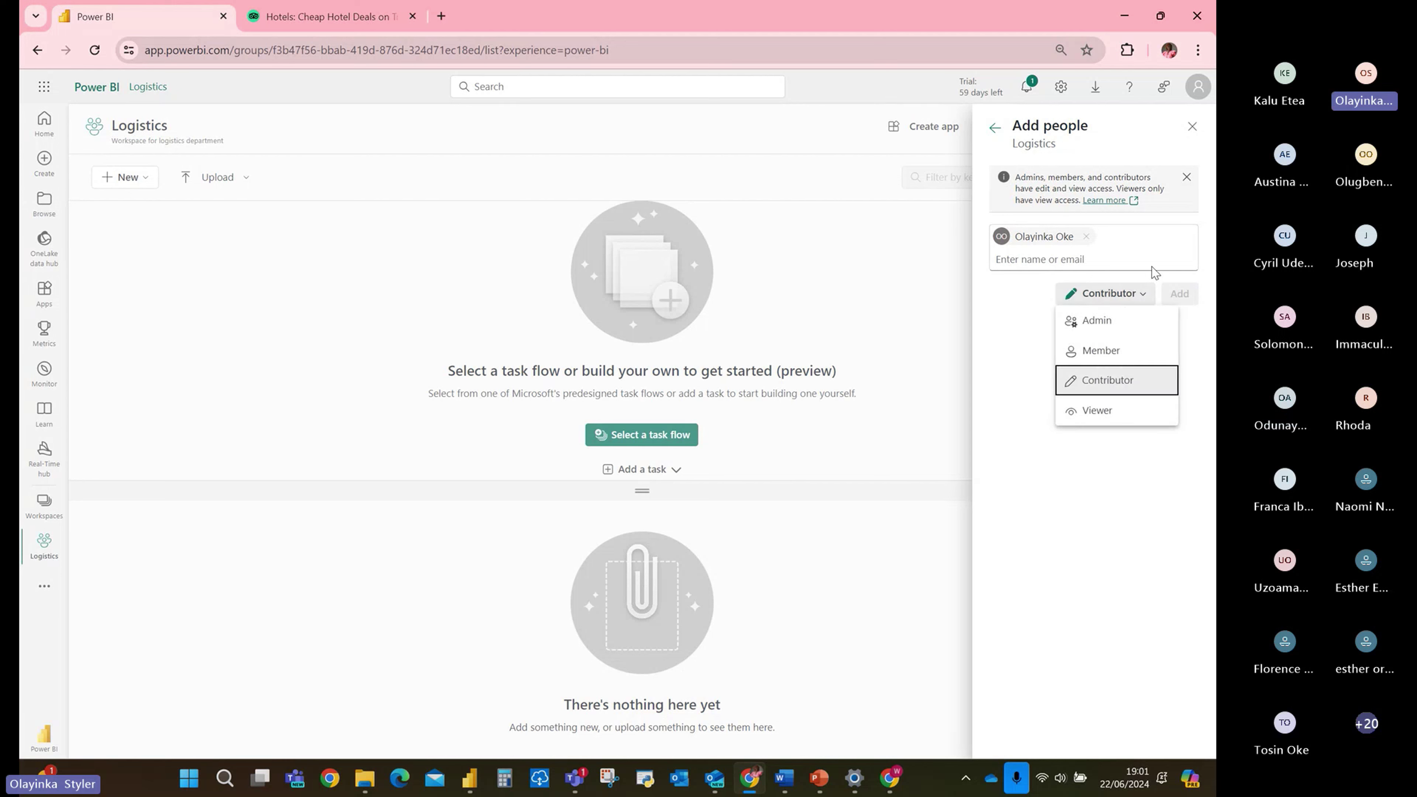
left_click(1100, 329)
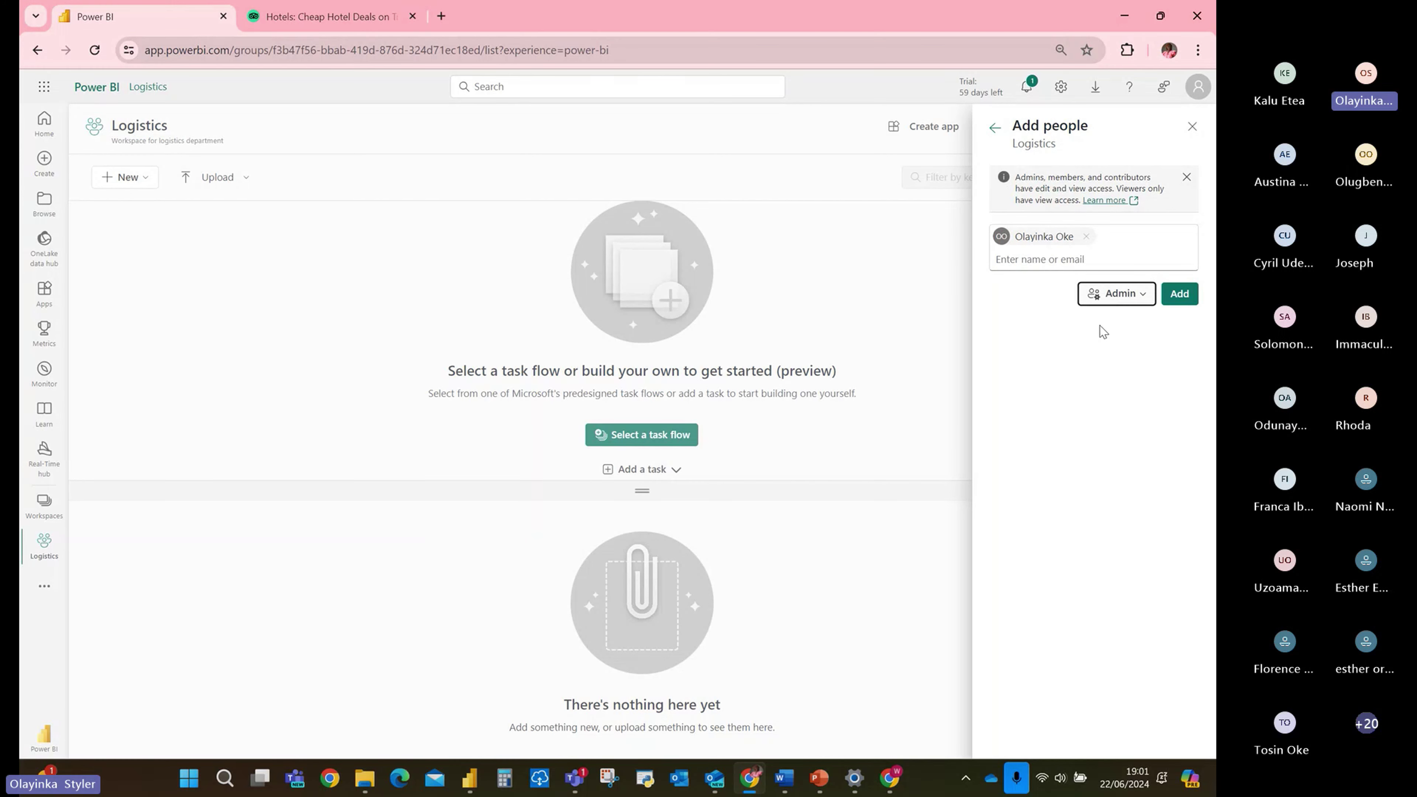
left_click(1181, 296)
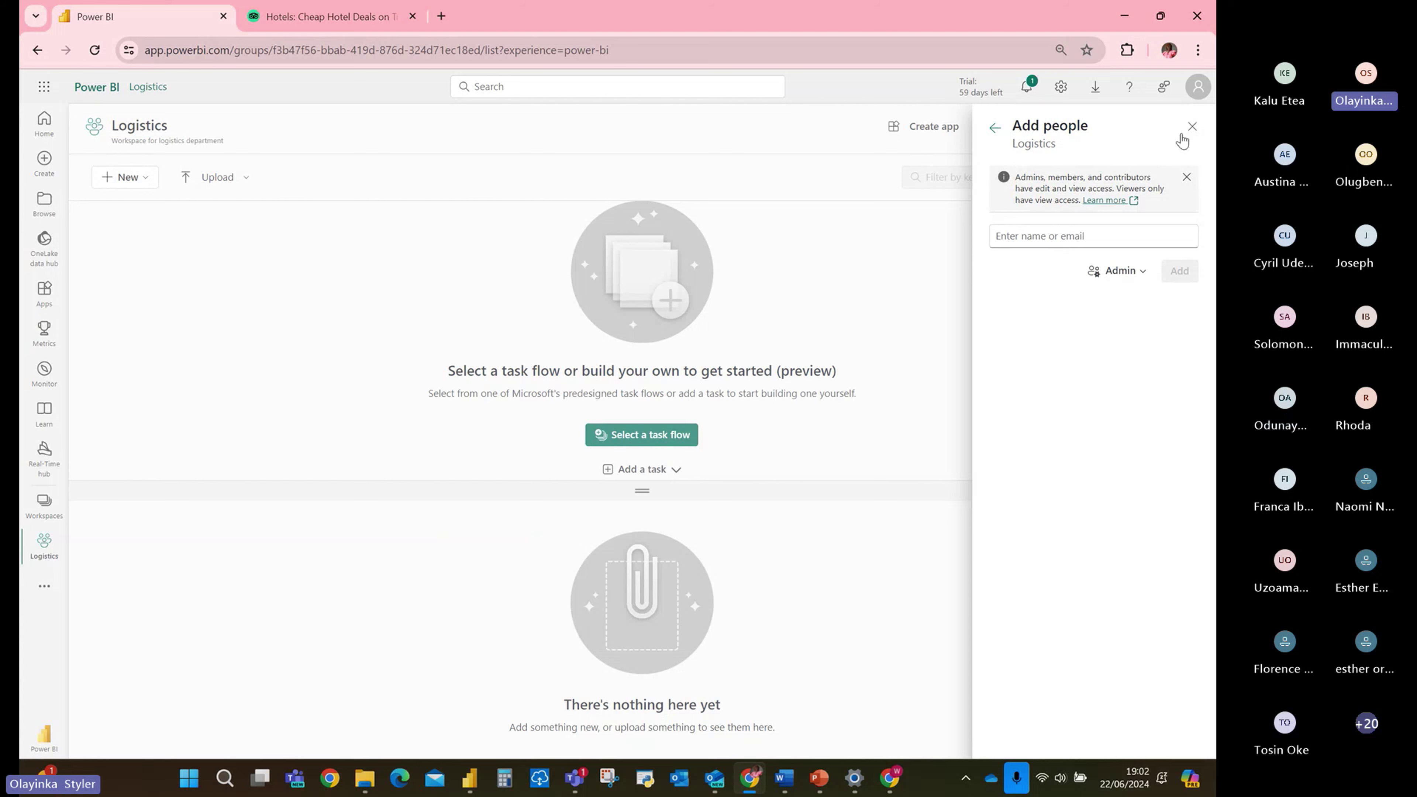
left_click(1192, 126)
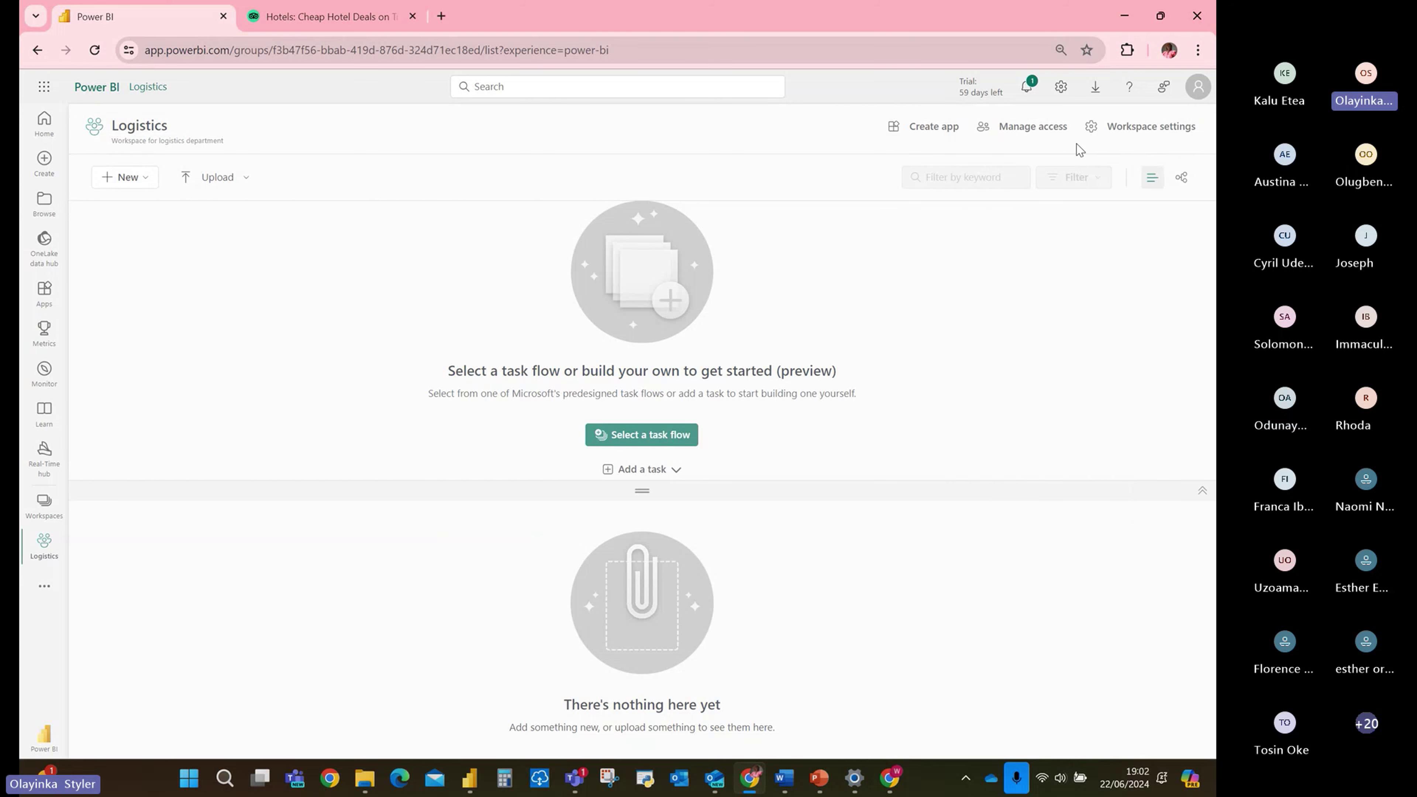
Recheck the Logistics access list and look over the workspace settings categories, closing both.
left_click(1024, 133)
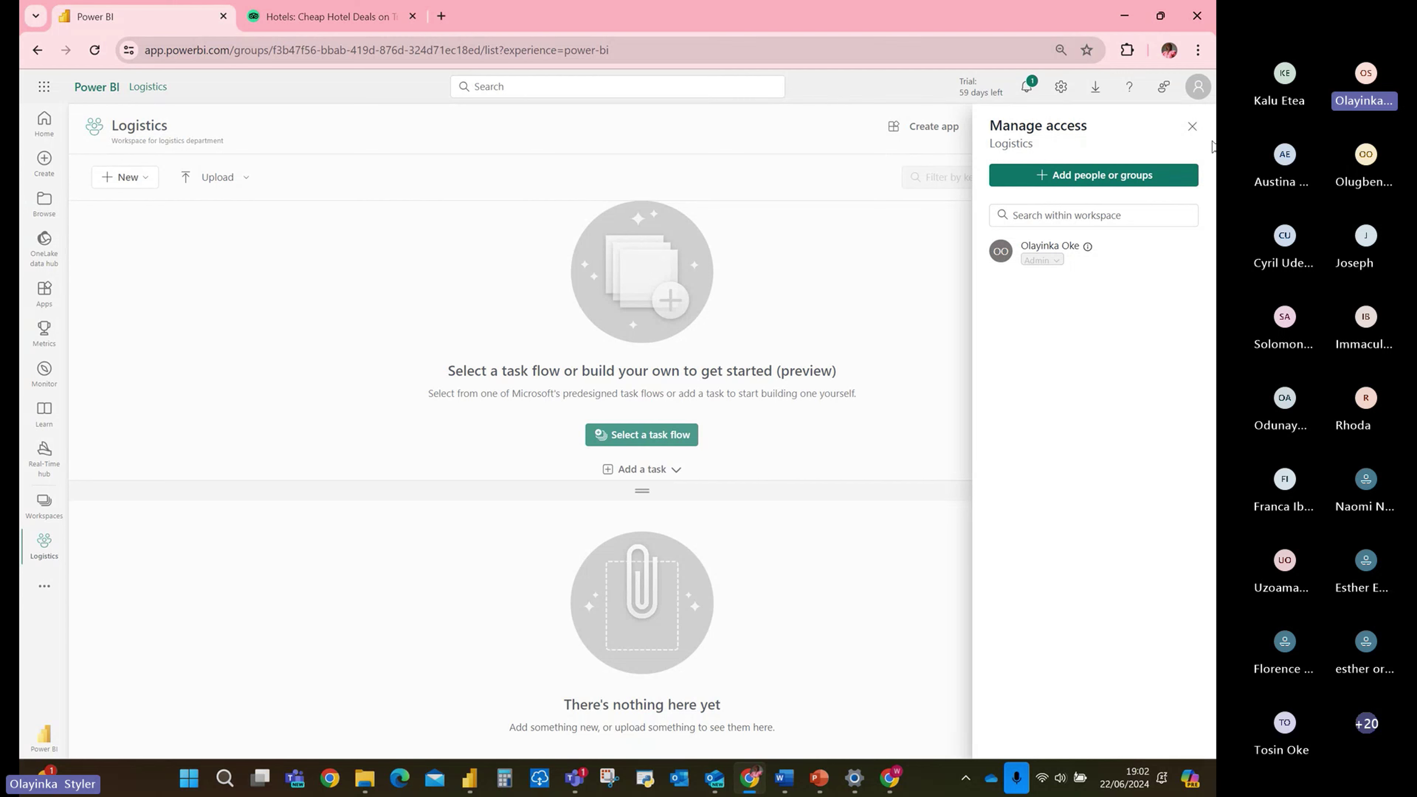
left_click(1193, 127)
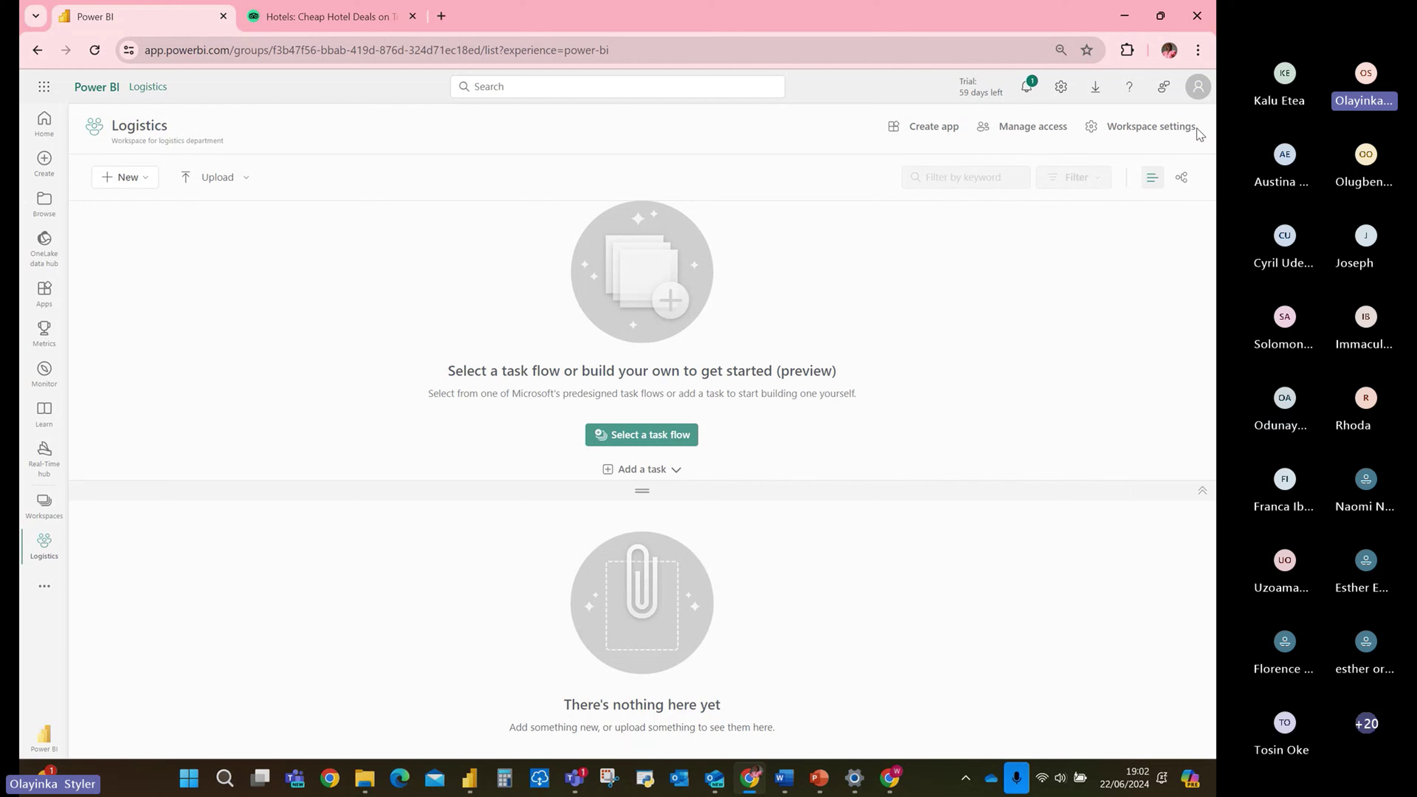
left_click(1113, 134)
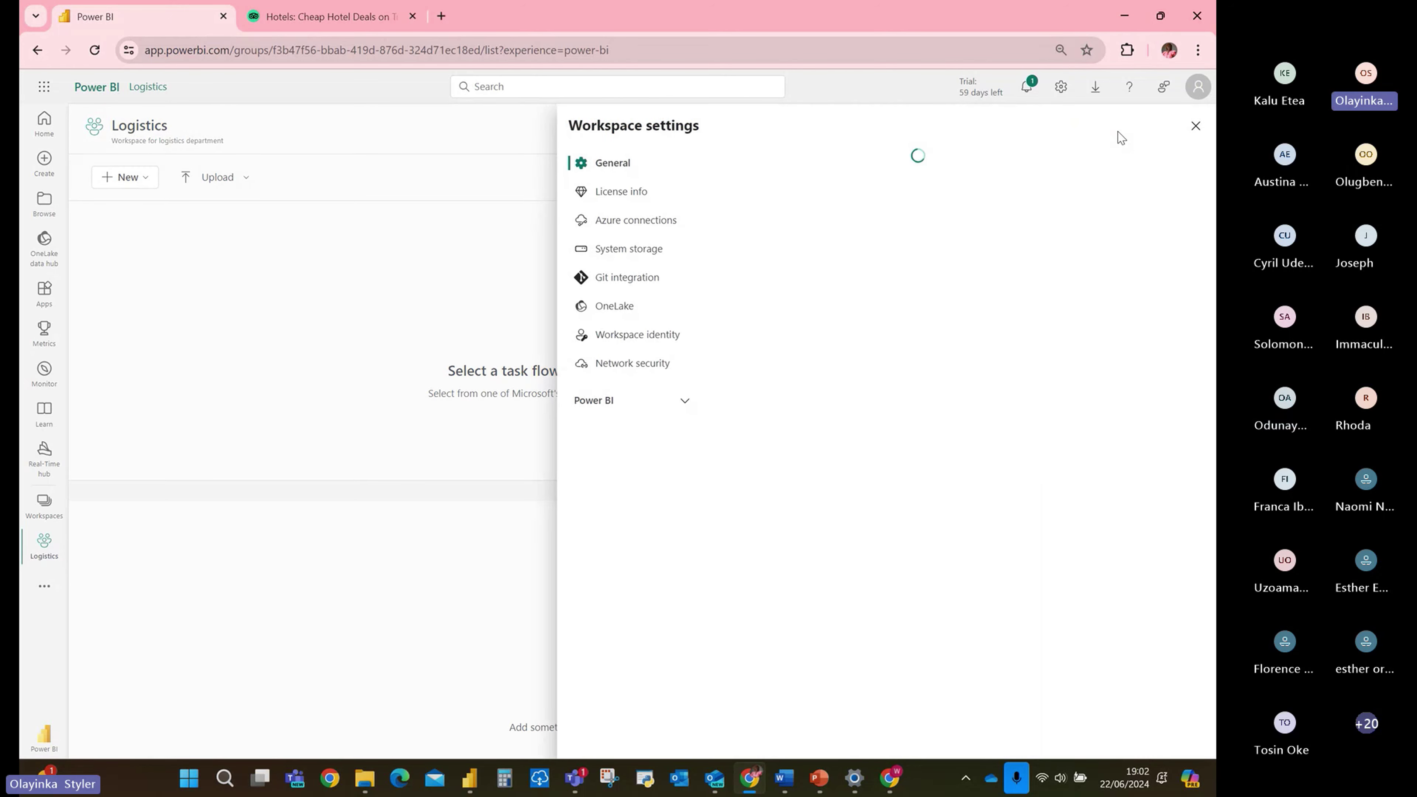
left_click(467, 259)
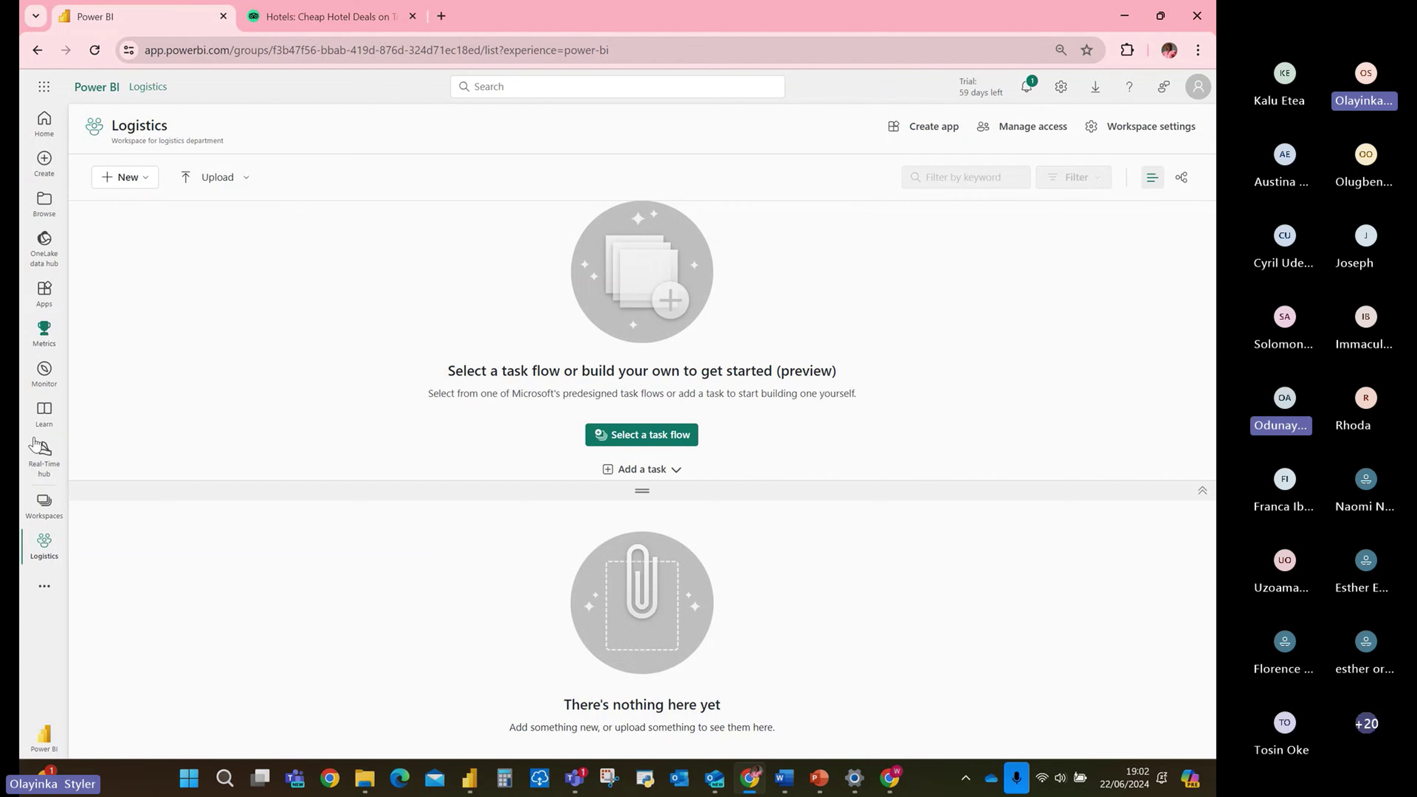
Go to the Techstylers workspace, view the Techstylers Cohort 5 report, and return to the workspace's contents.
left_click(47, 504)
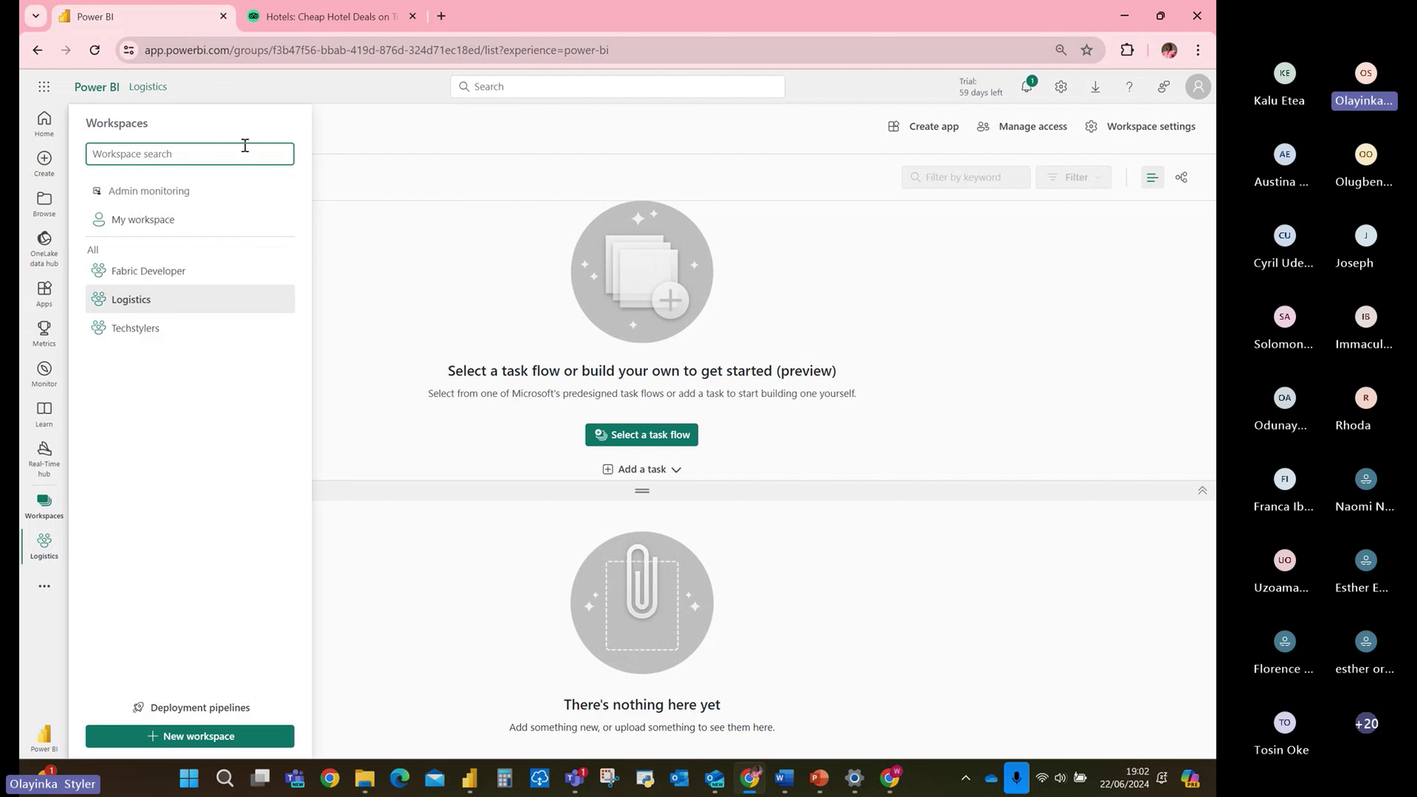
left_click(135, 330)
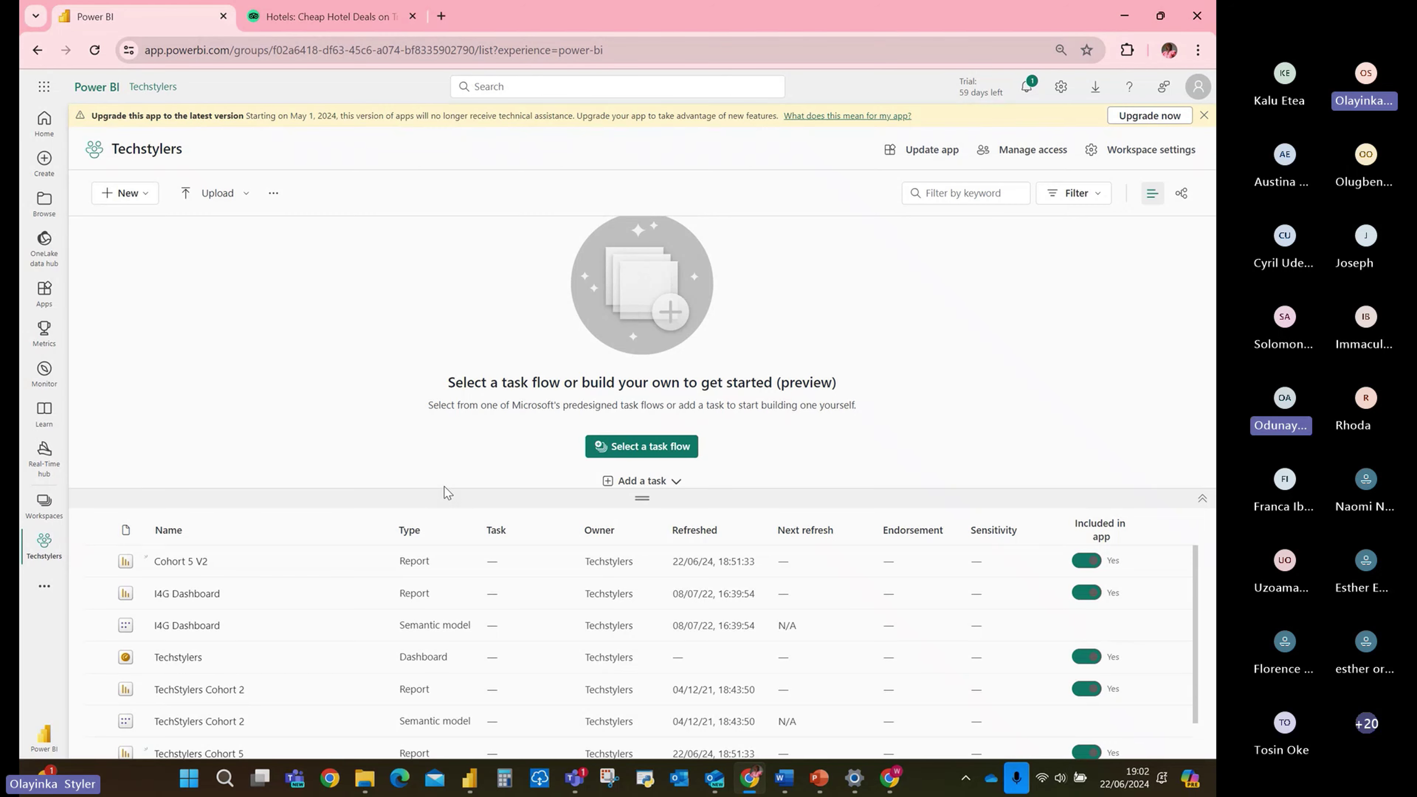
scroll(277, 663, "down", 1)
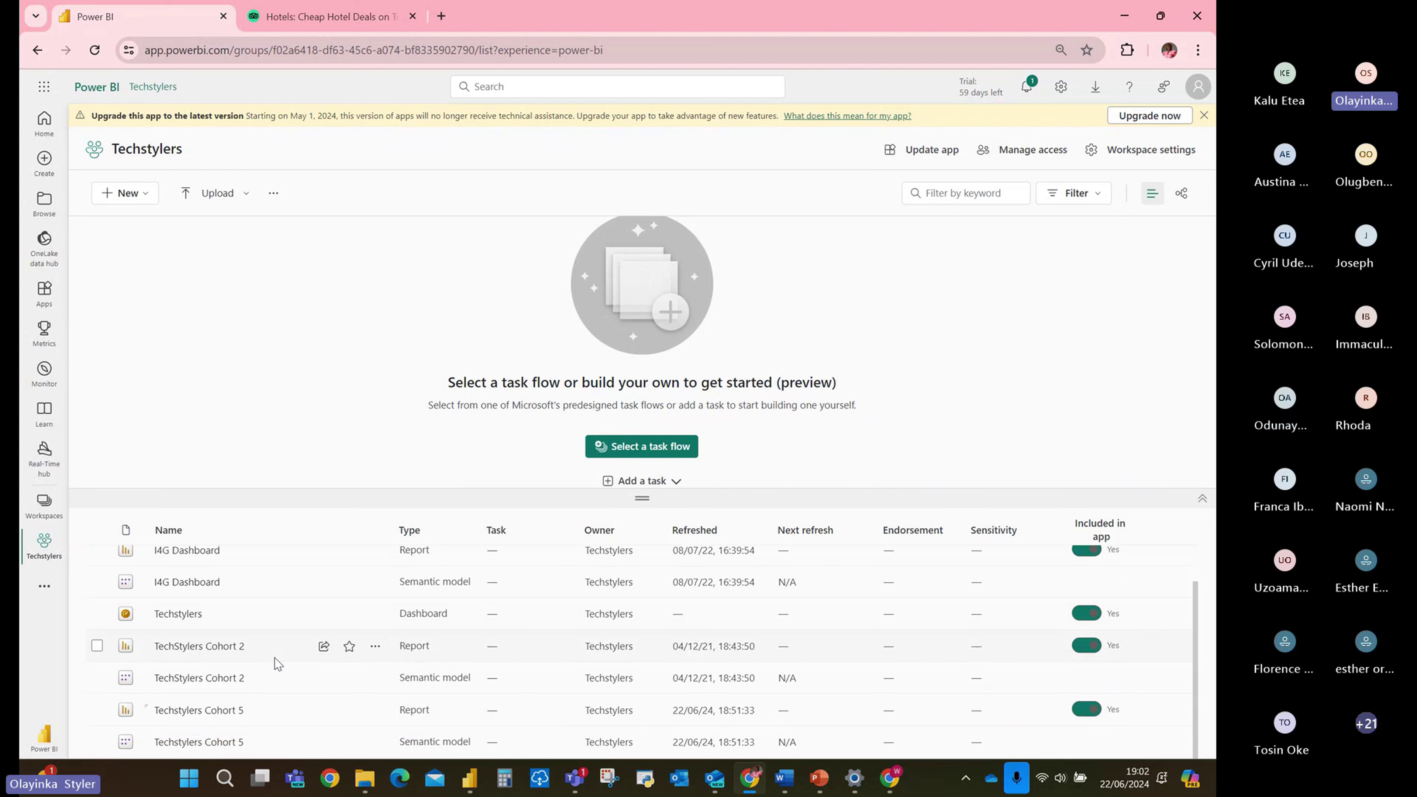
left_click(197, 712)
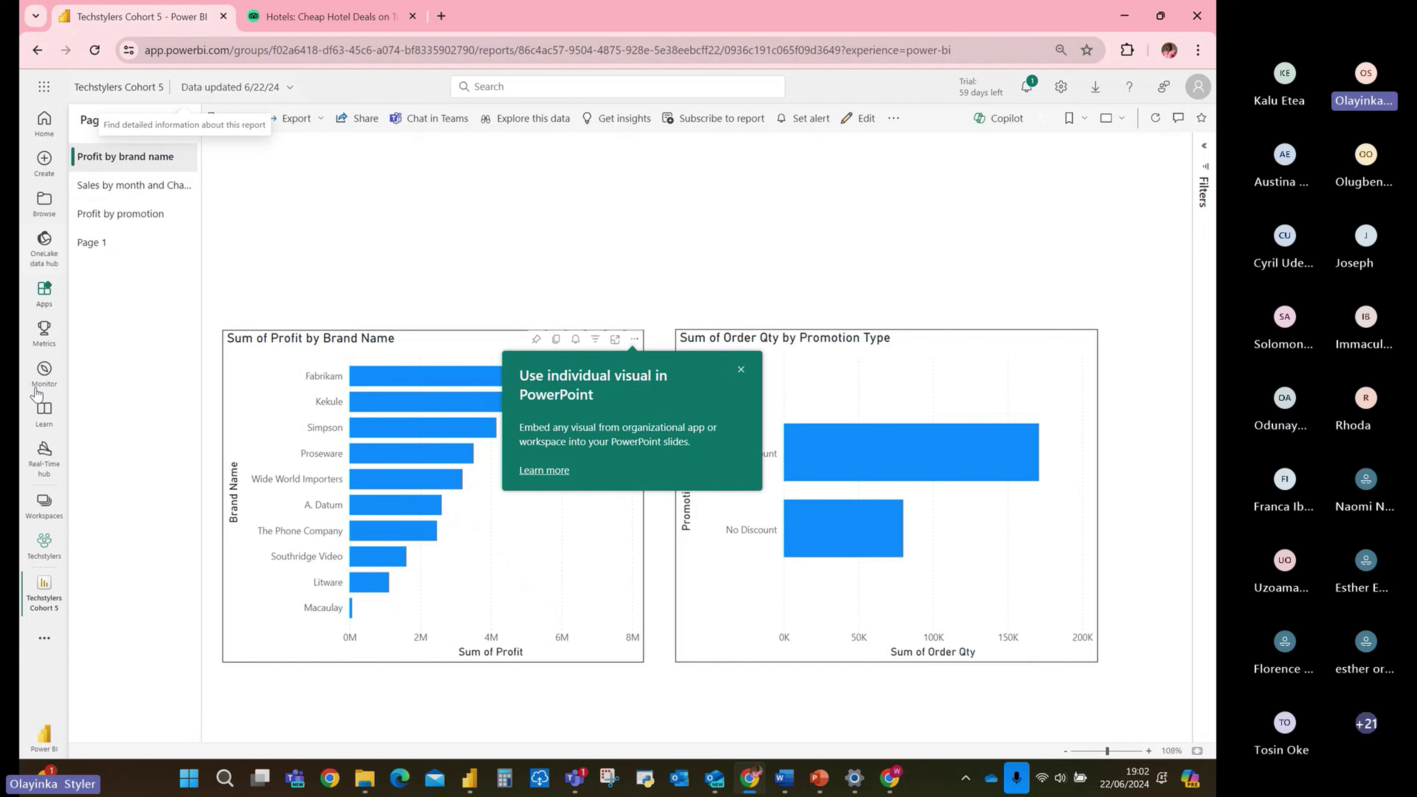
left_click(44, 553)
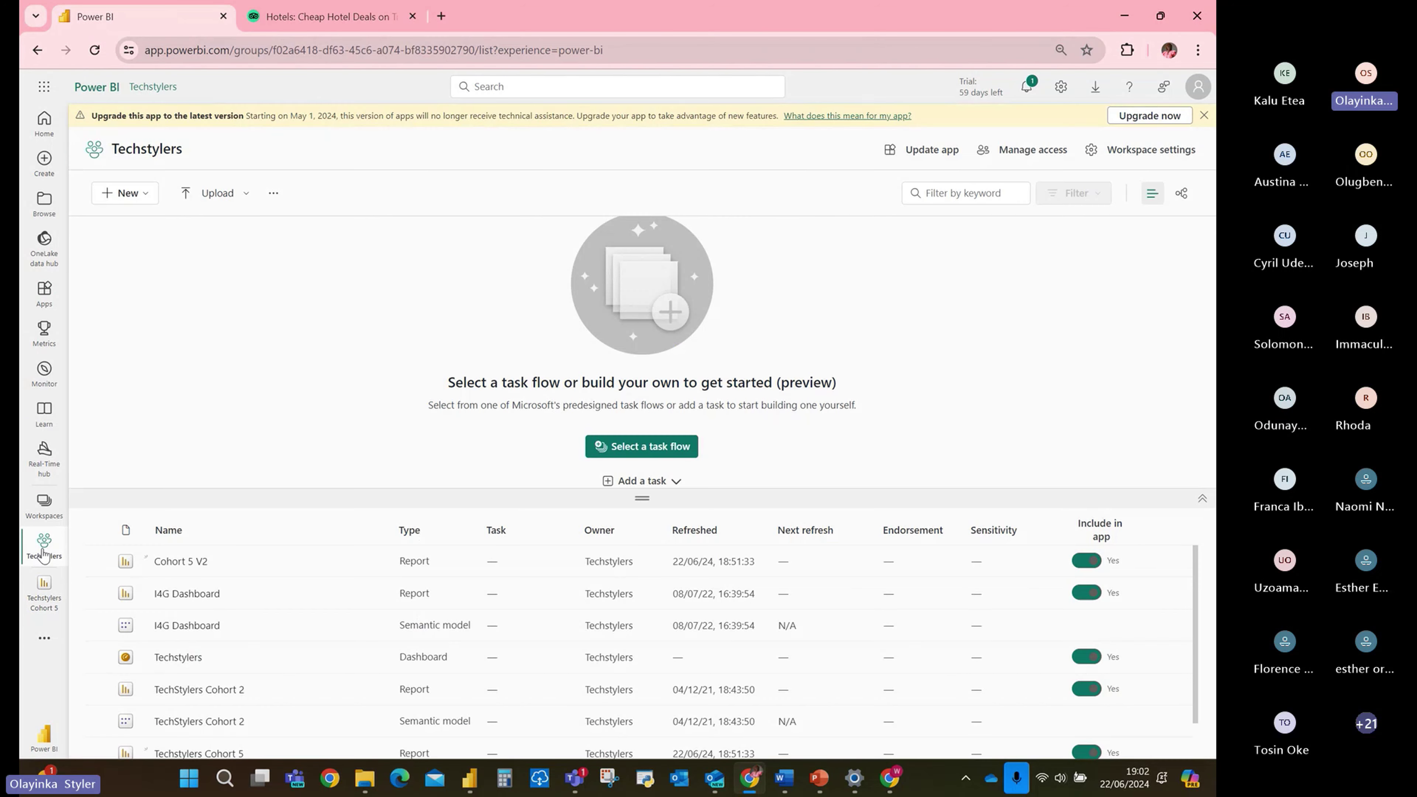
Open the permissions management page for the Techstylers Cohort 5 report.
scroll(302, 564, "down", 2)
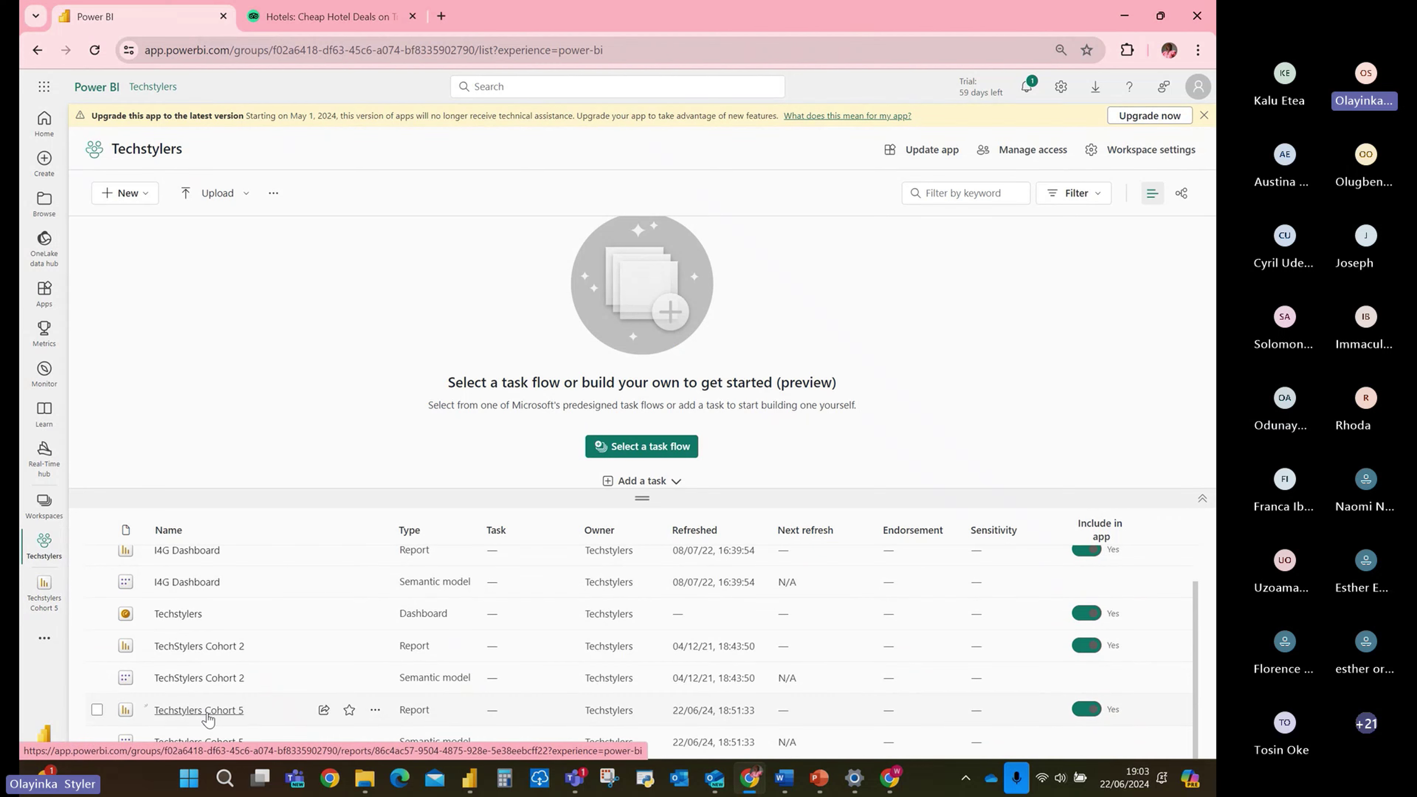
left_click(375, 710)
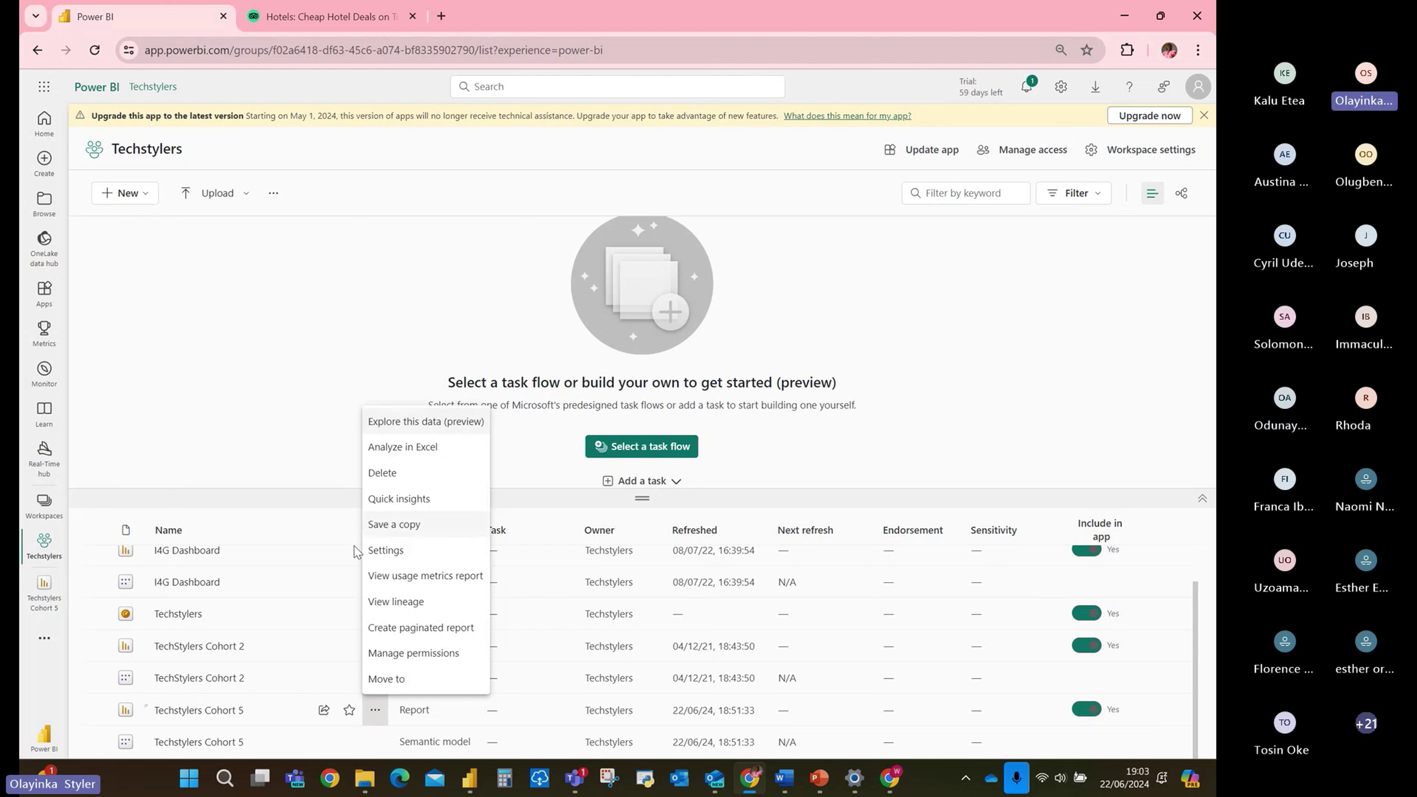
left_click(414, 654)
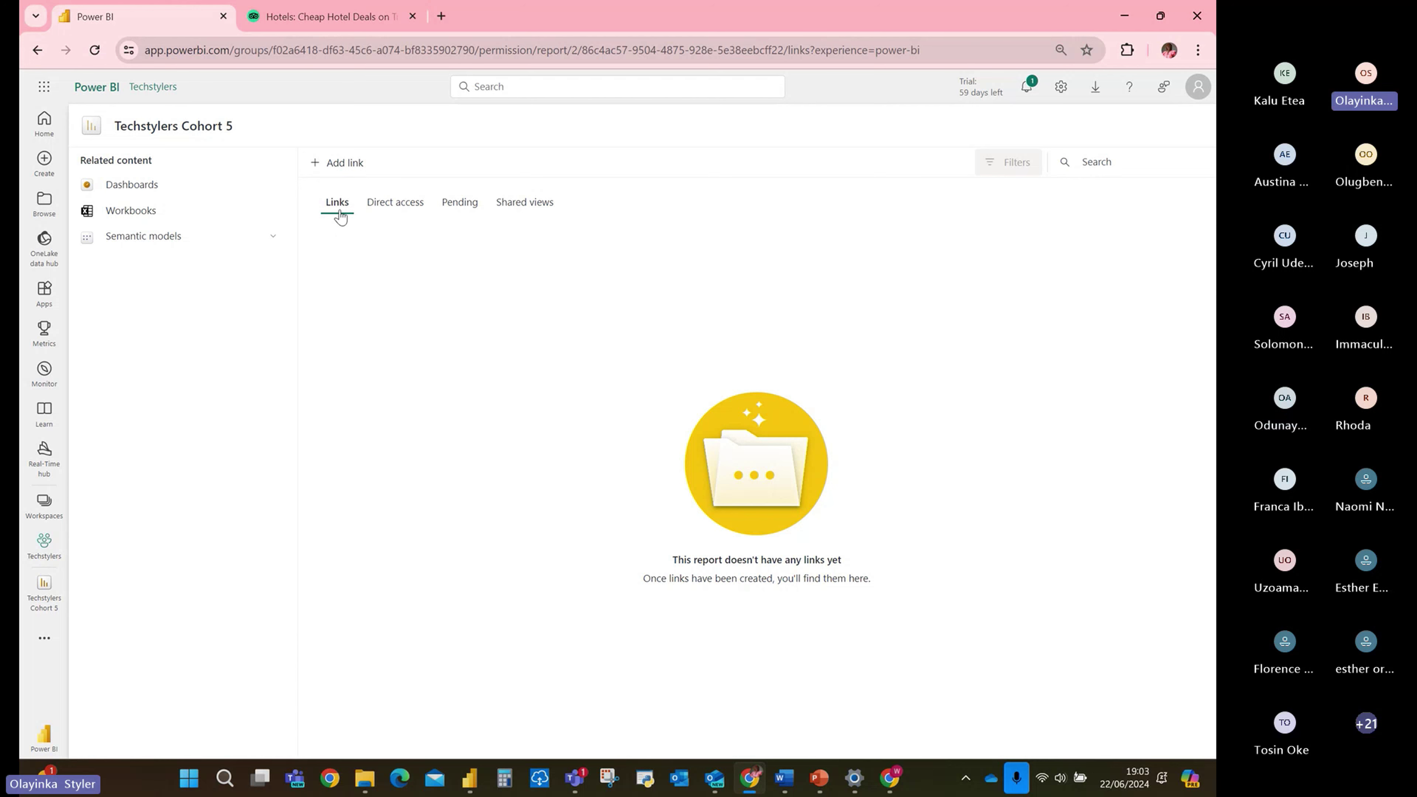
Inspect the report's link sharing options without sending a link, and view who has direct access.
left_click(338, 165)
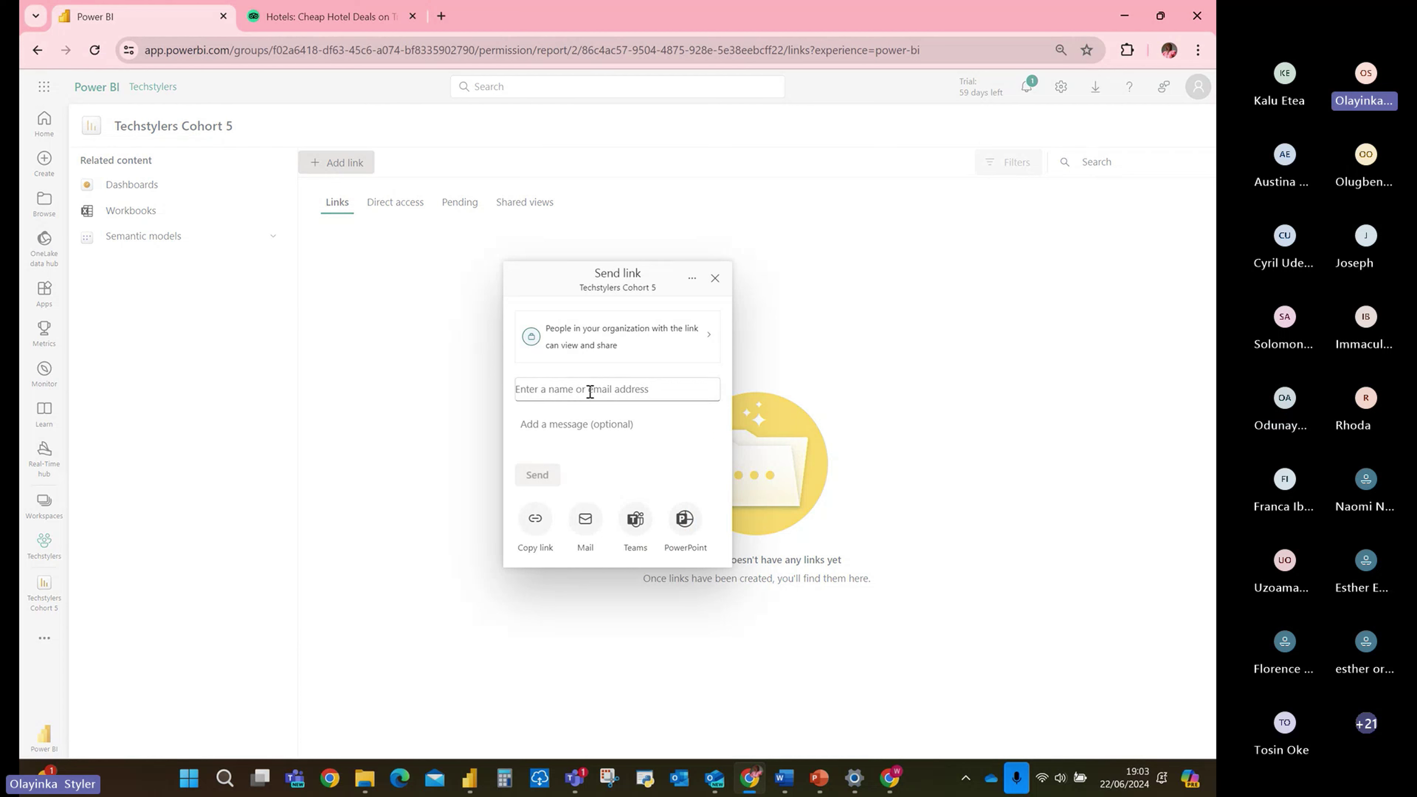
left_click(657, 392)
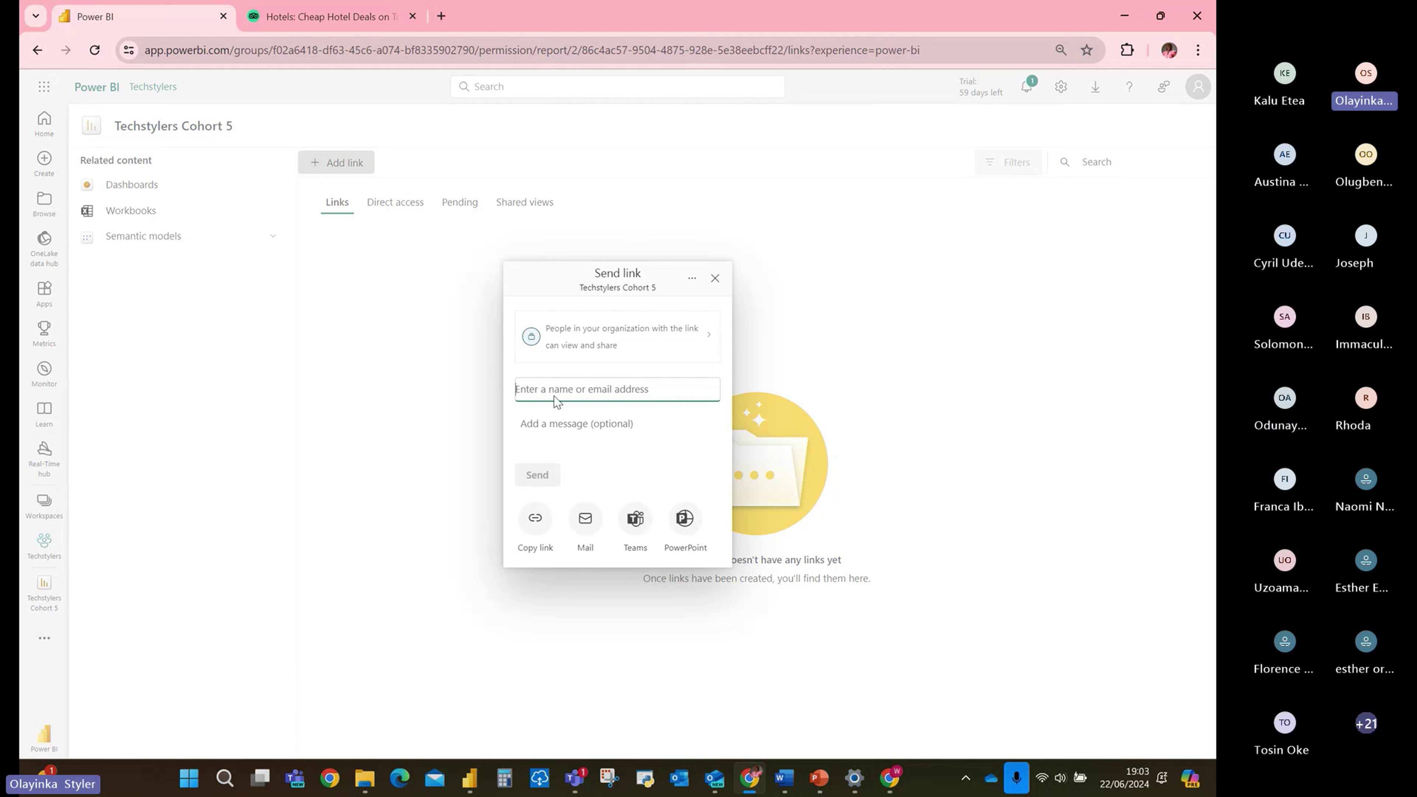
left_click(715, 278)
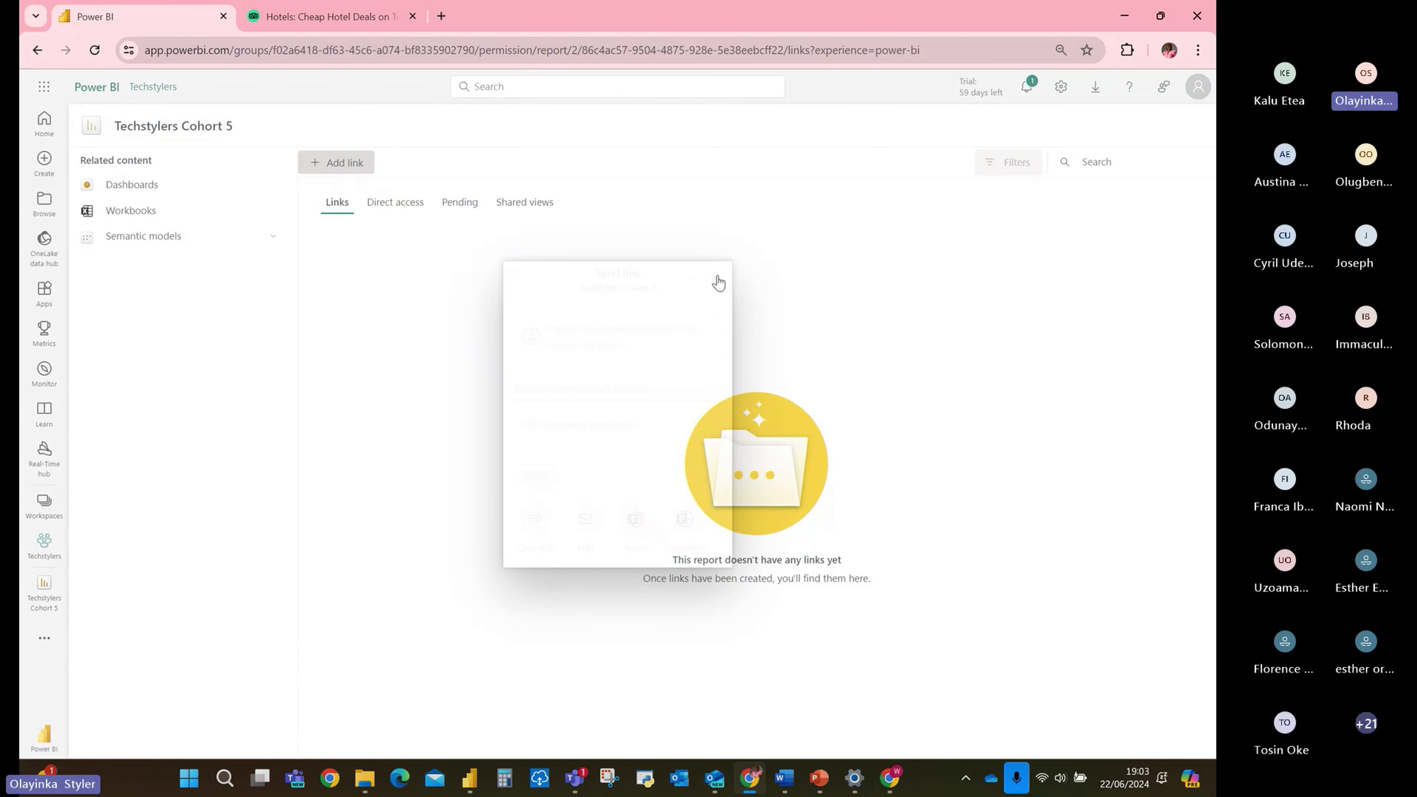
left_click(406, 202)
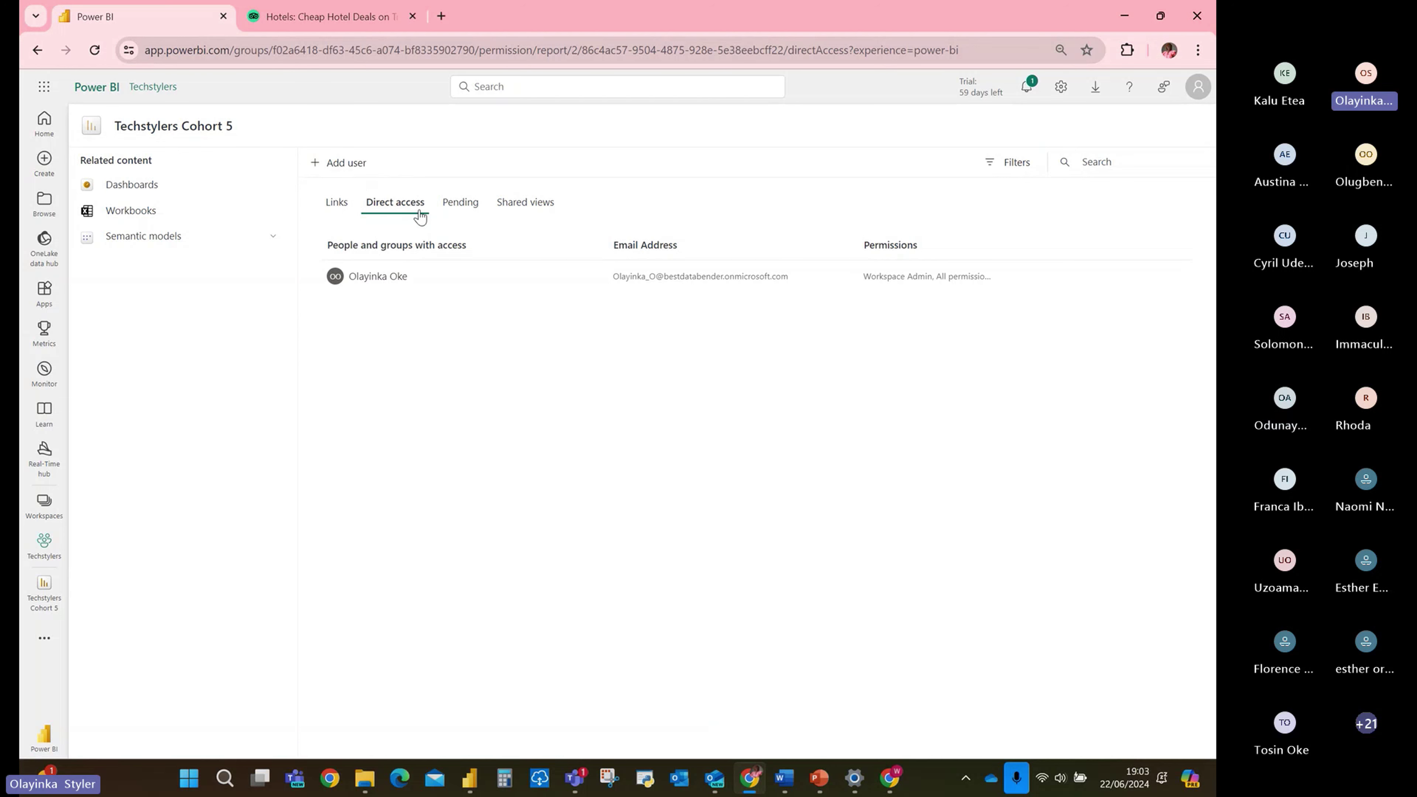
Try out granting a user direct access to the report by selecting a recipient, and cancel without granting it.
left_click(349, 166)
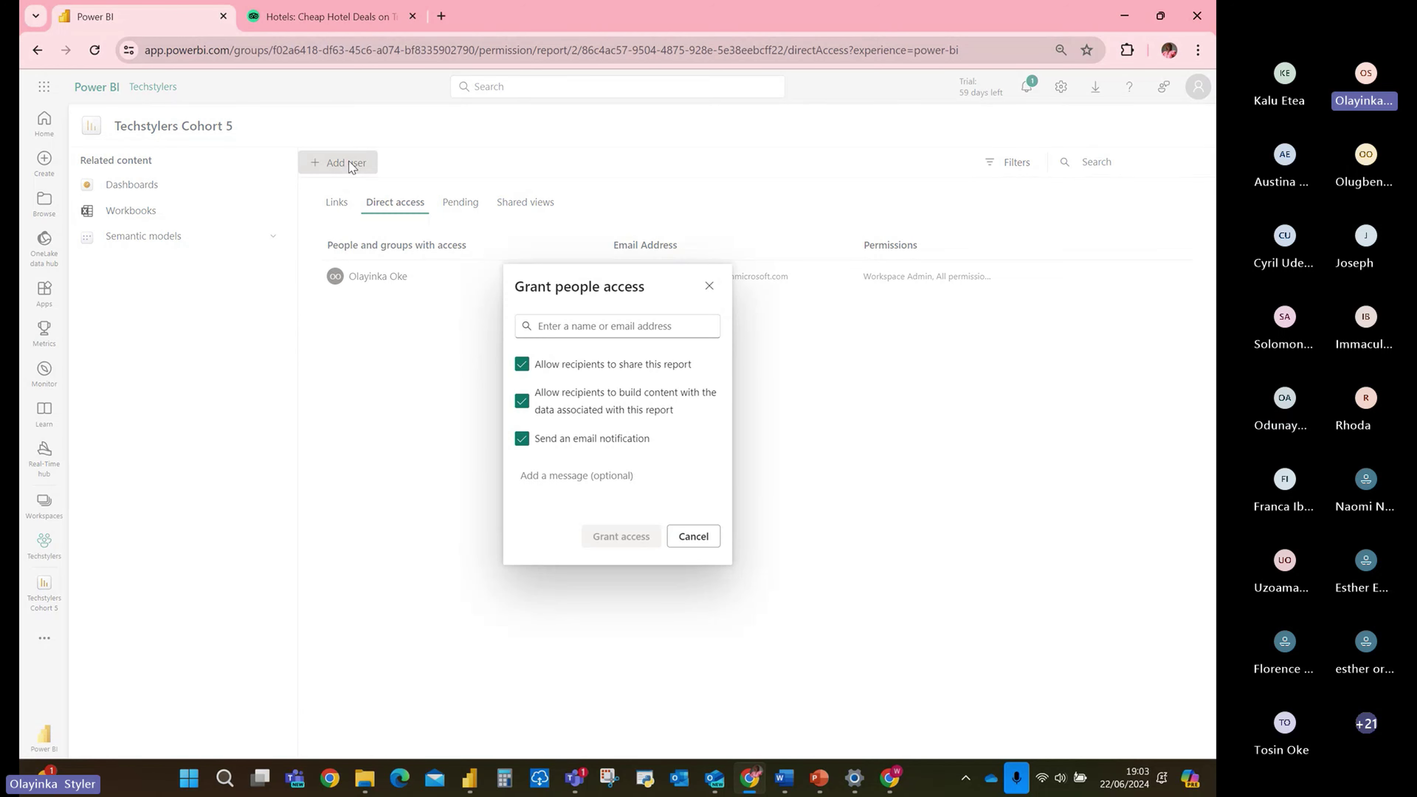
left_click(658, 327)
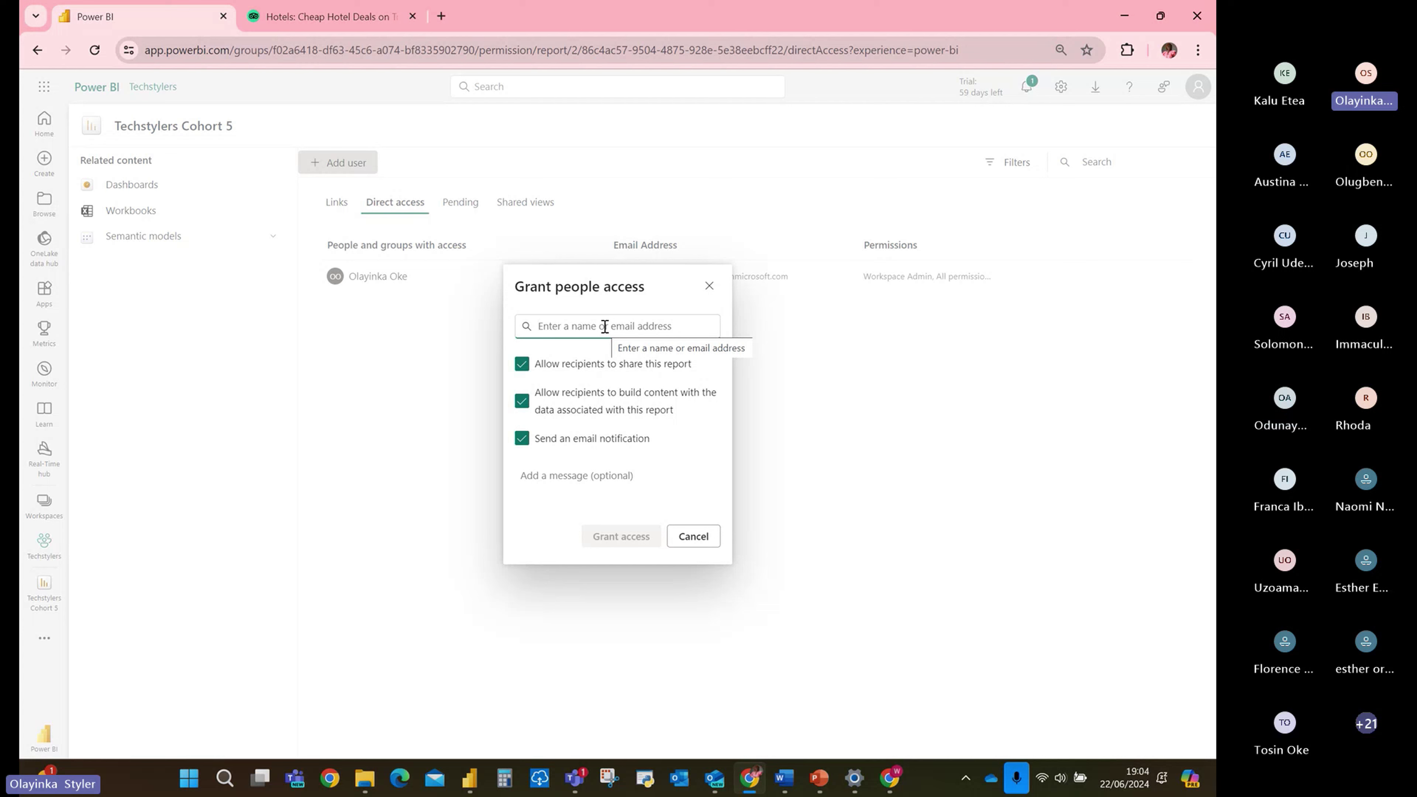
type("olayinka")
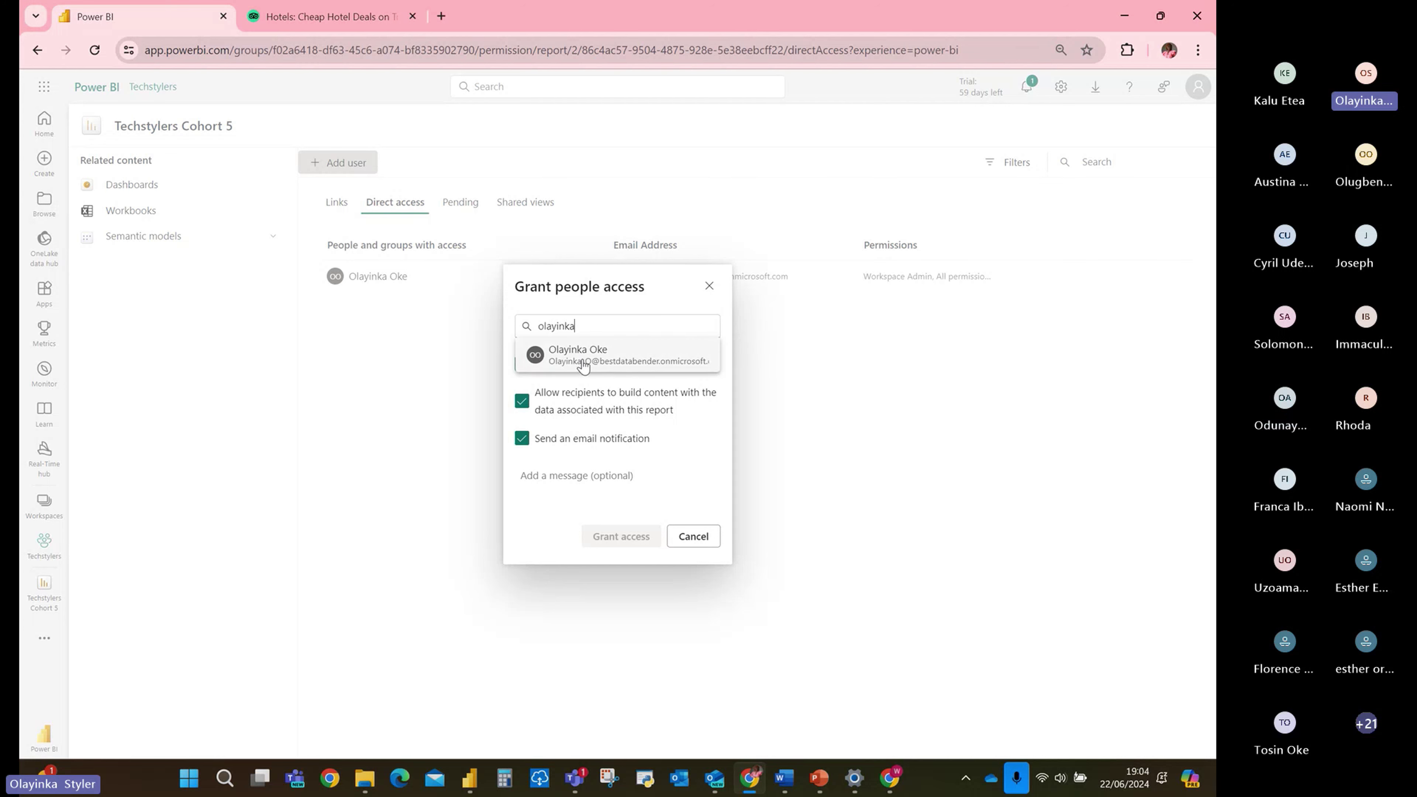
left_click(581, 363)
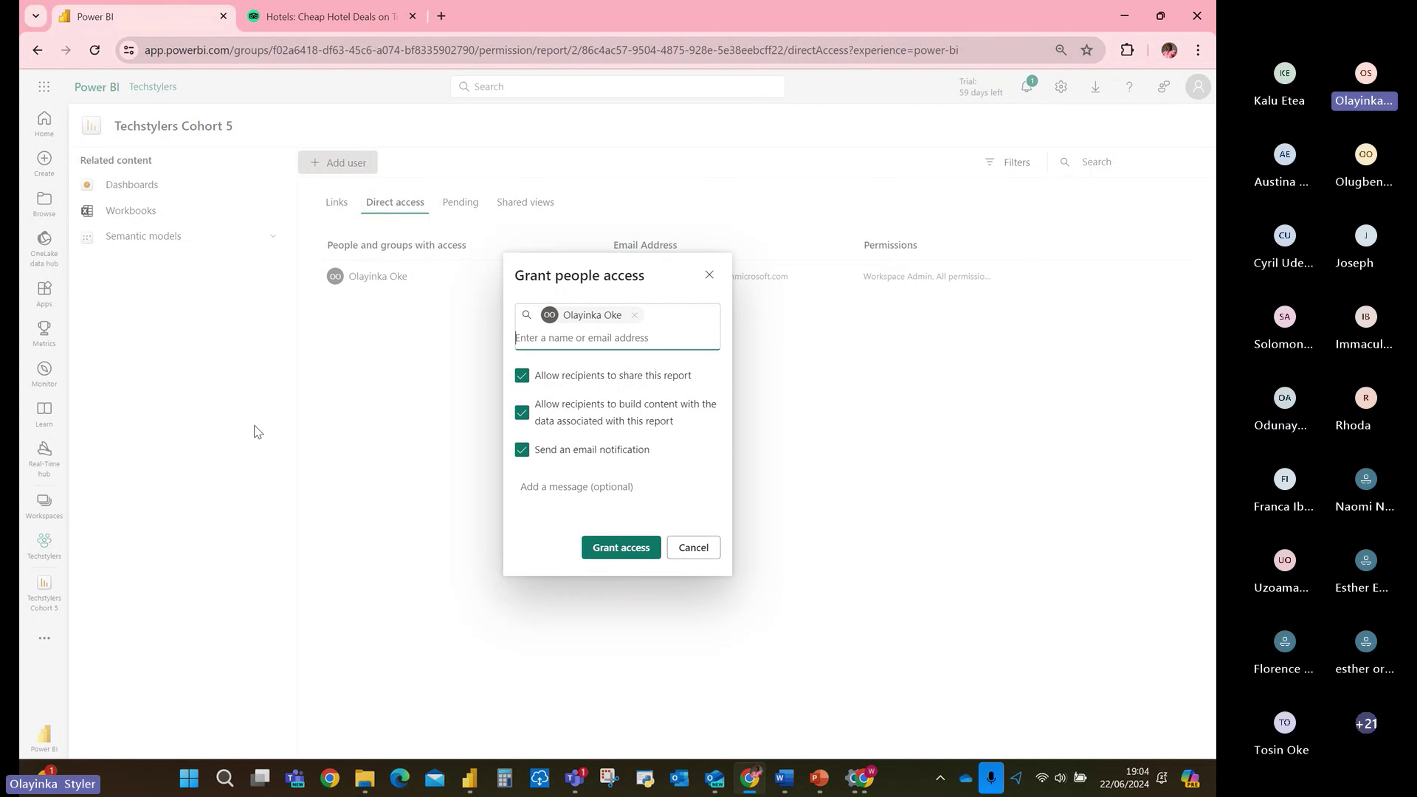
left_click(710, 549)
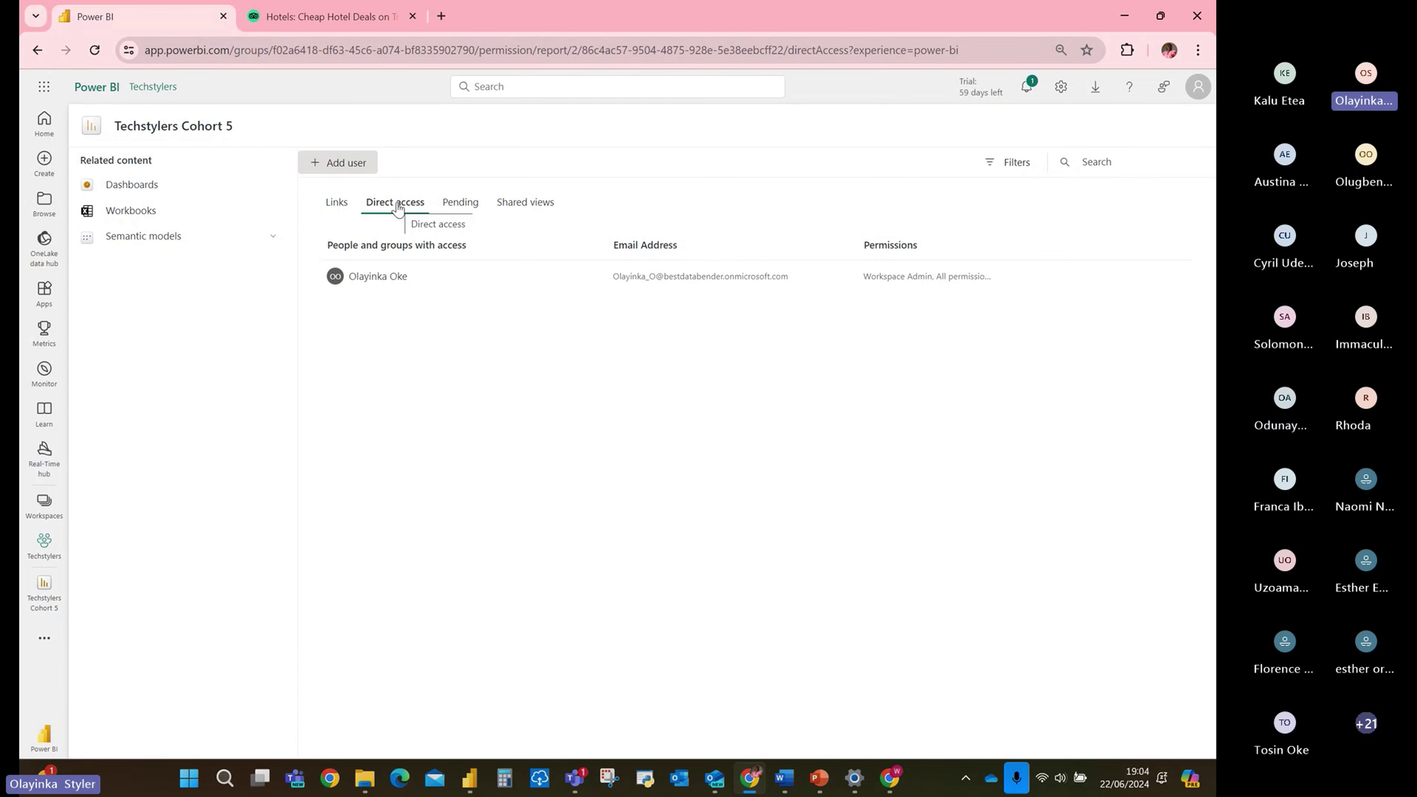
Review the report's links and the options for sending a new link, closing the dialog without sending.
left_click(338, 204)
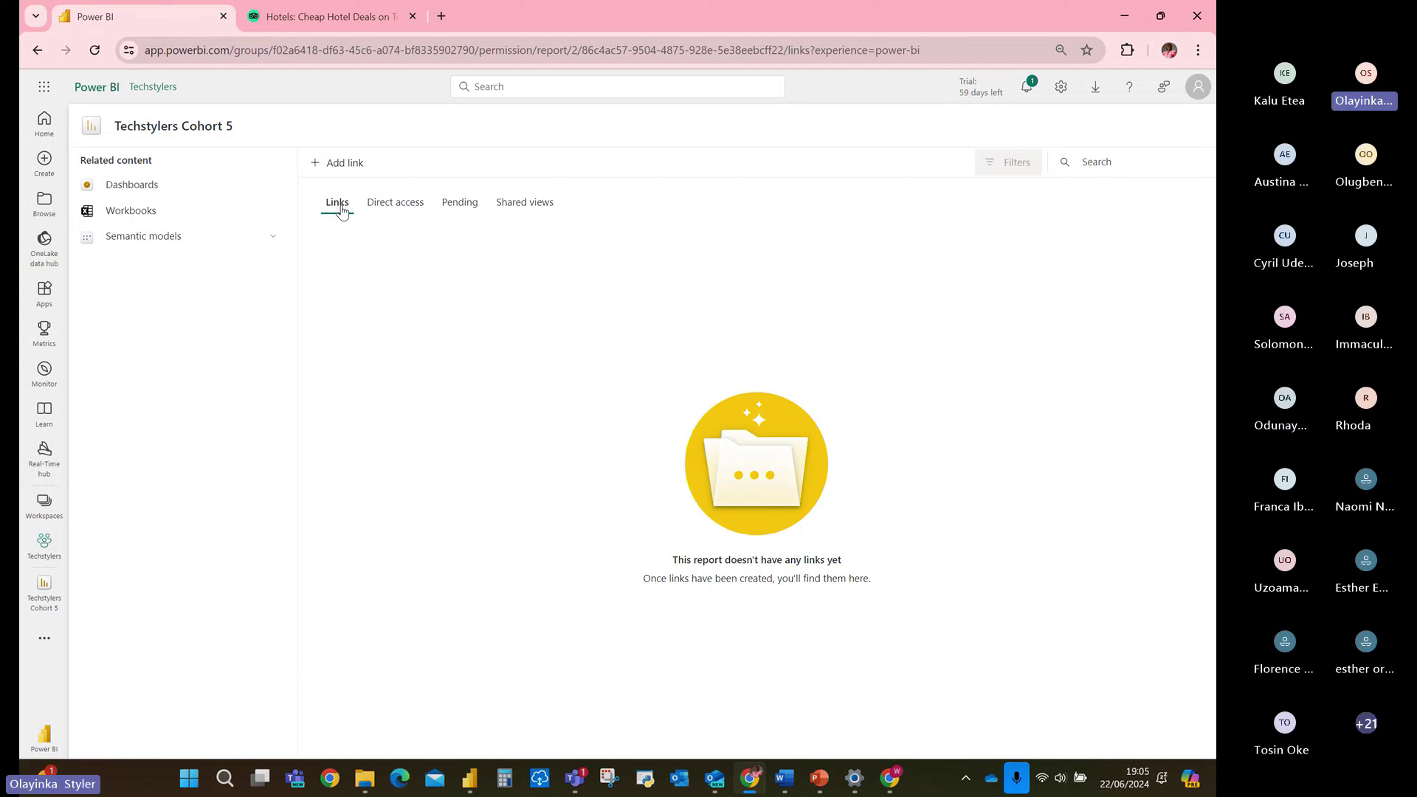
left_click(345, 168)
left_click(644, 392)
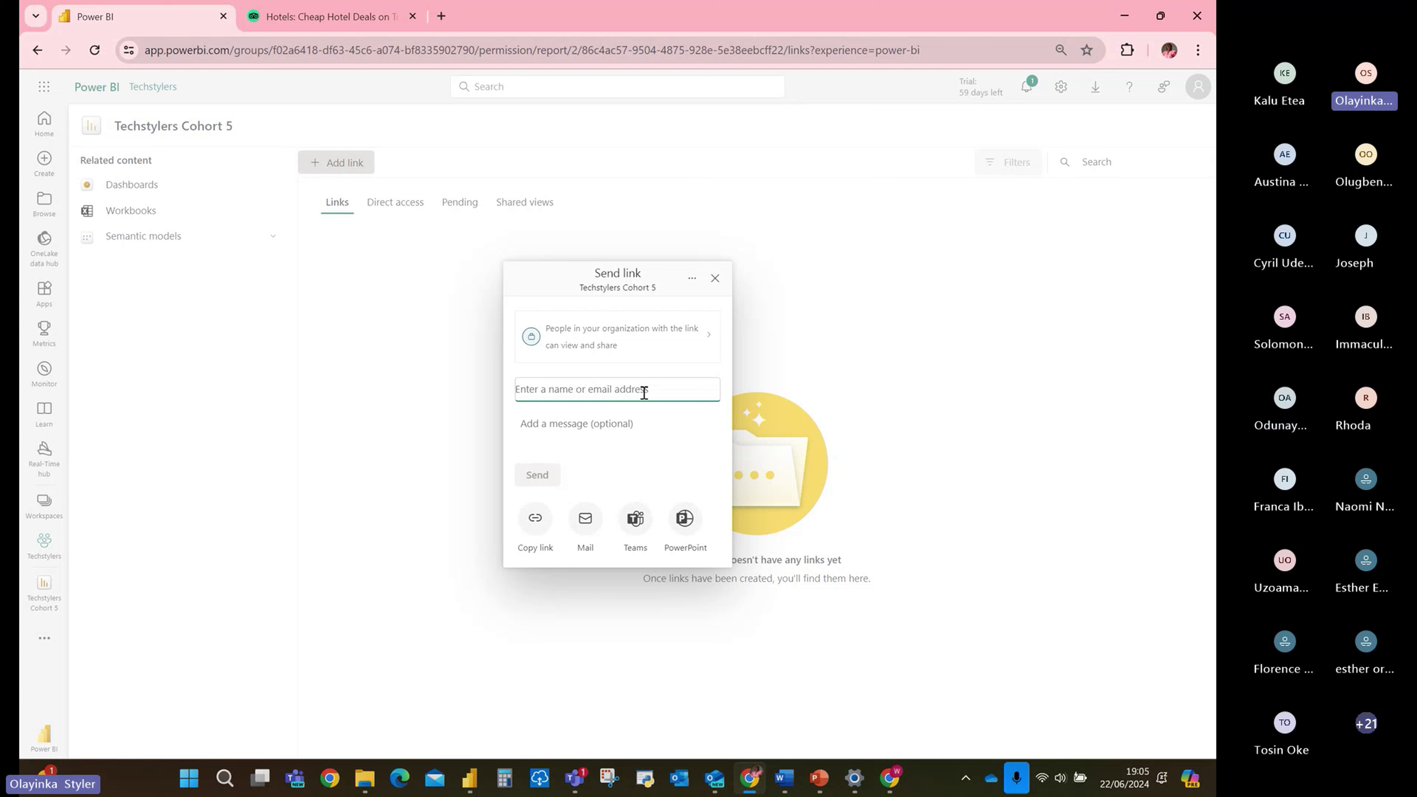
left_click(715, 278)
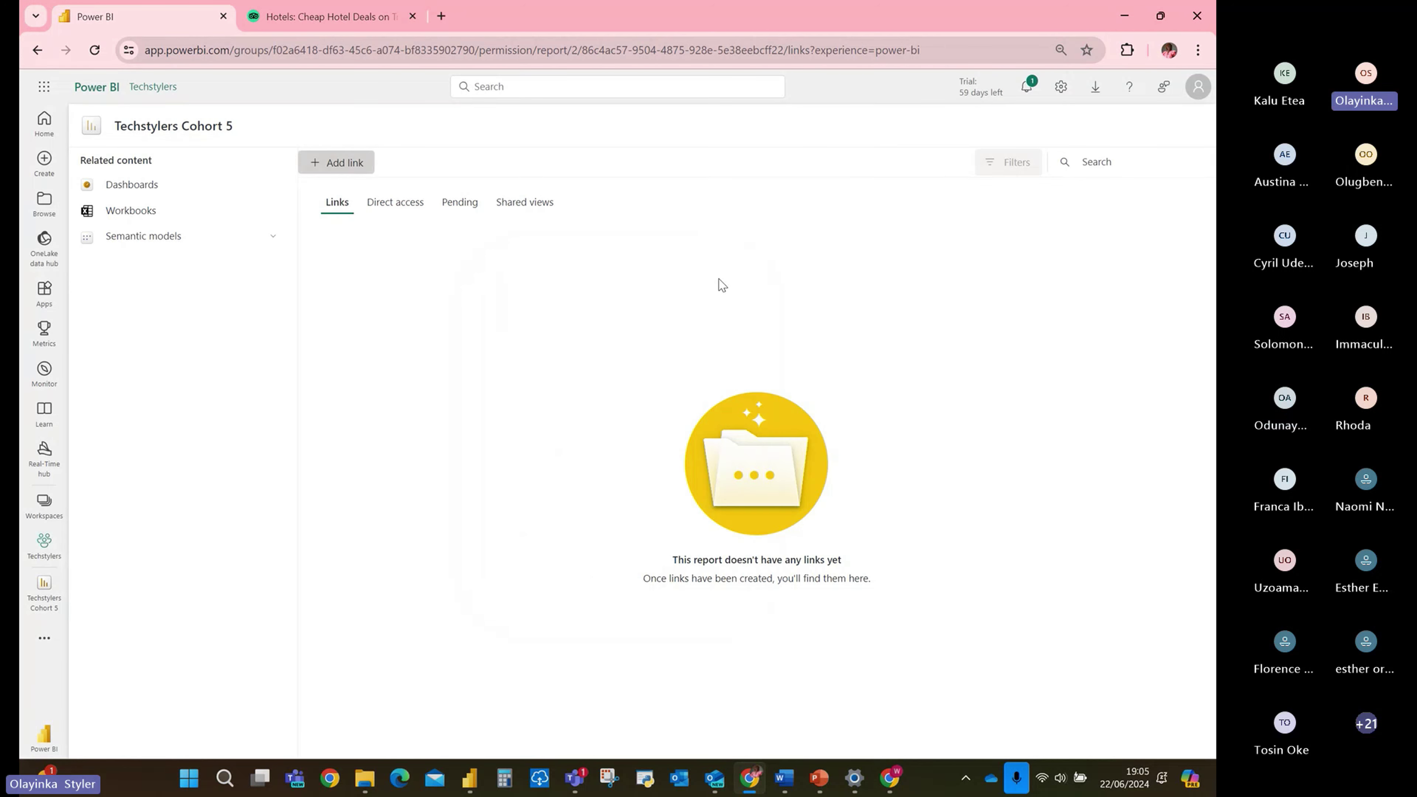
Recheck the report's direct access list and the permission options for granting people access, closing the dialog without granting.
left_click(405, 210)
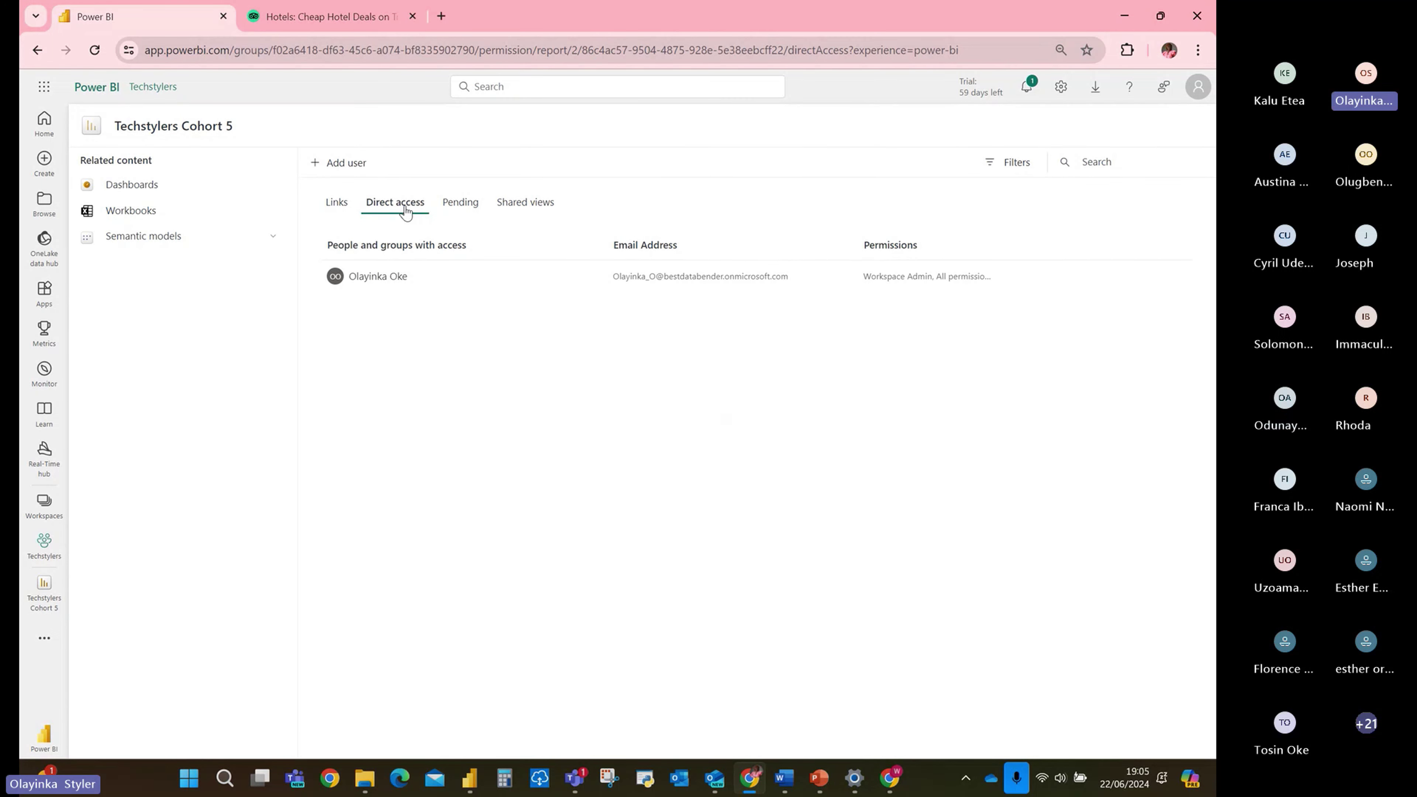
left_click(360, 168)
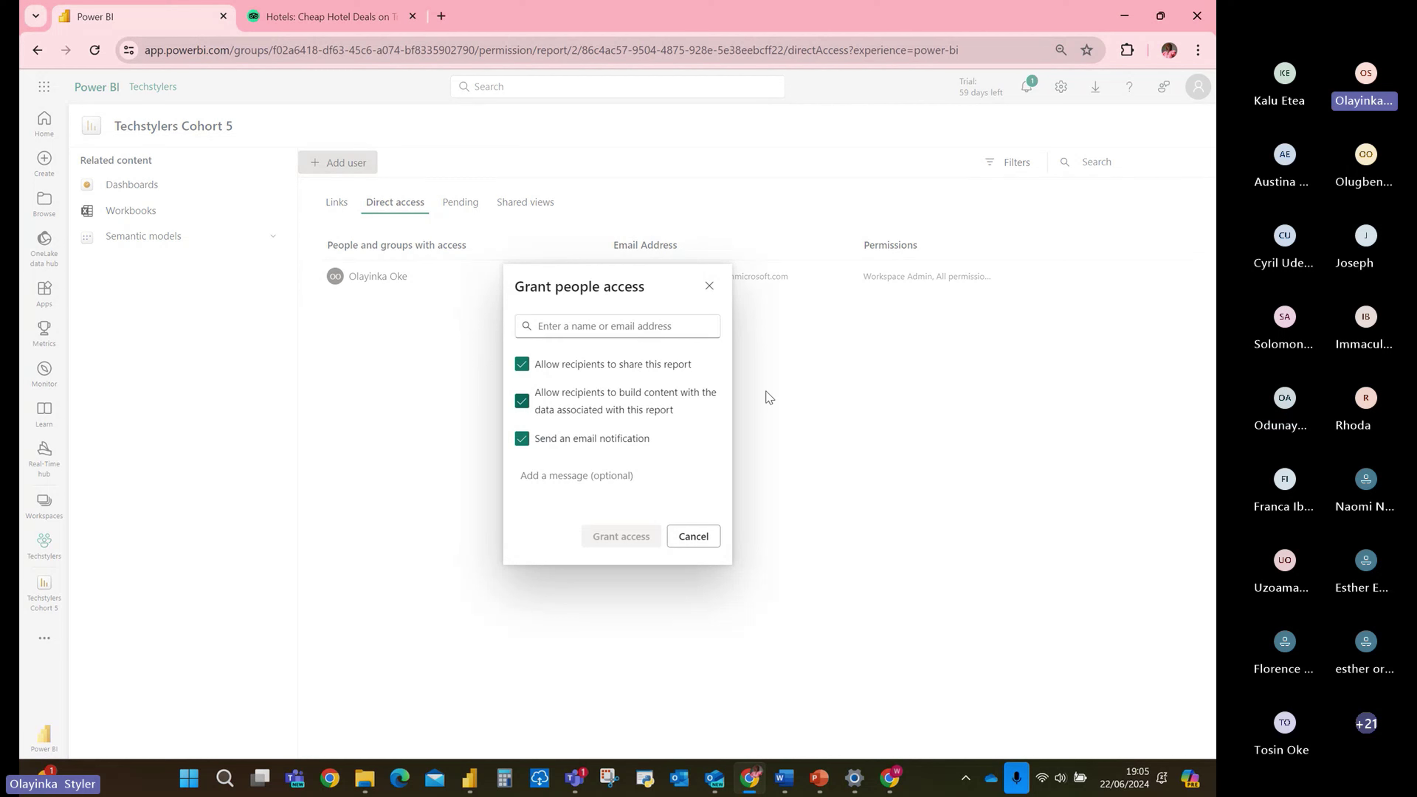
left_click(522, 365)
left_click(709, 286)
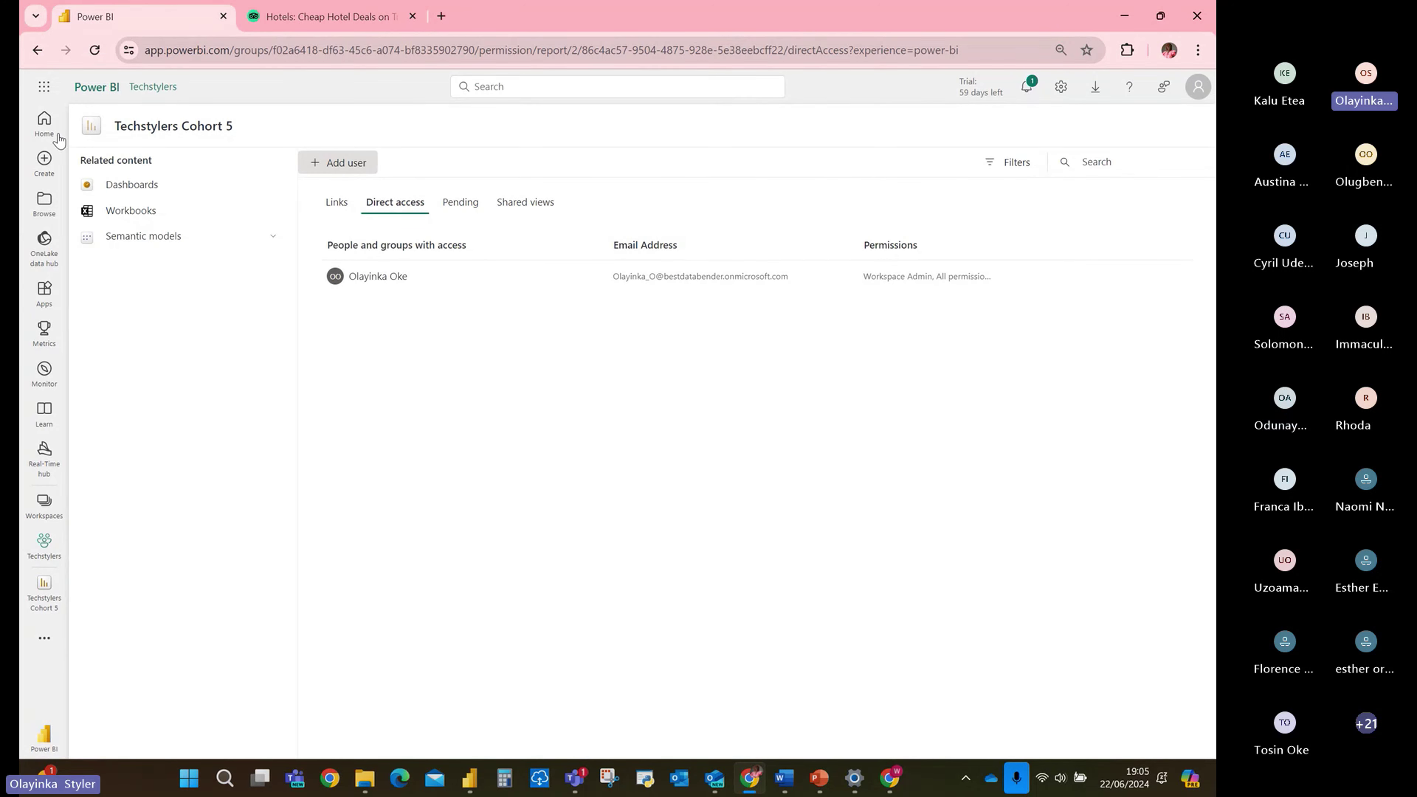
View the report's pending access requests and its shared views.
left_click(335, 202)
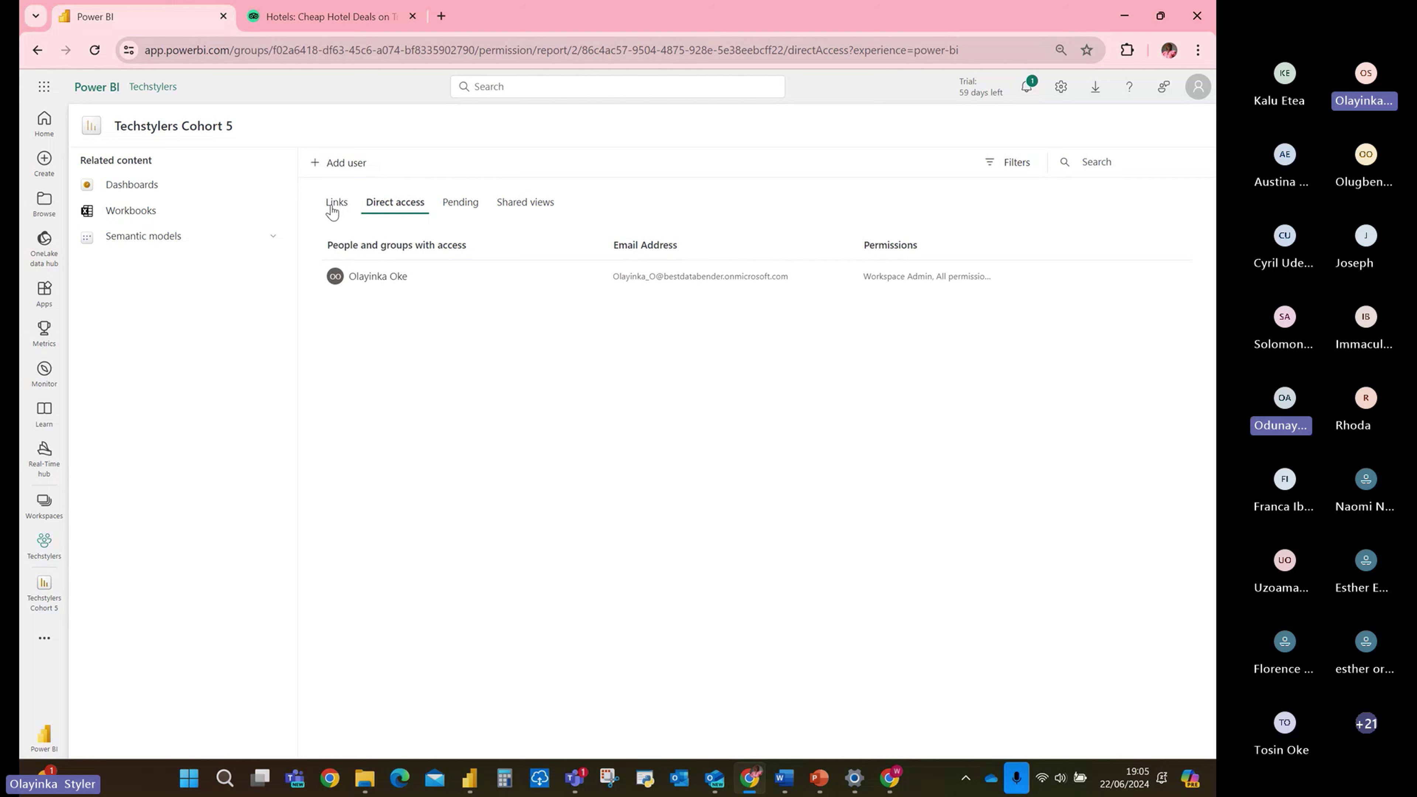
left_click(454, 204)
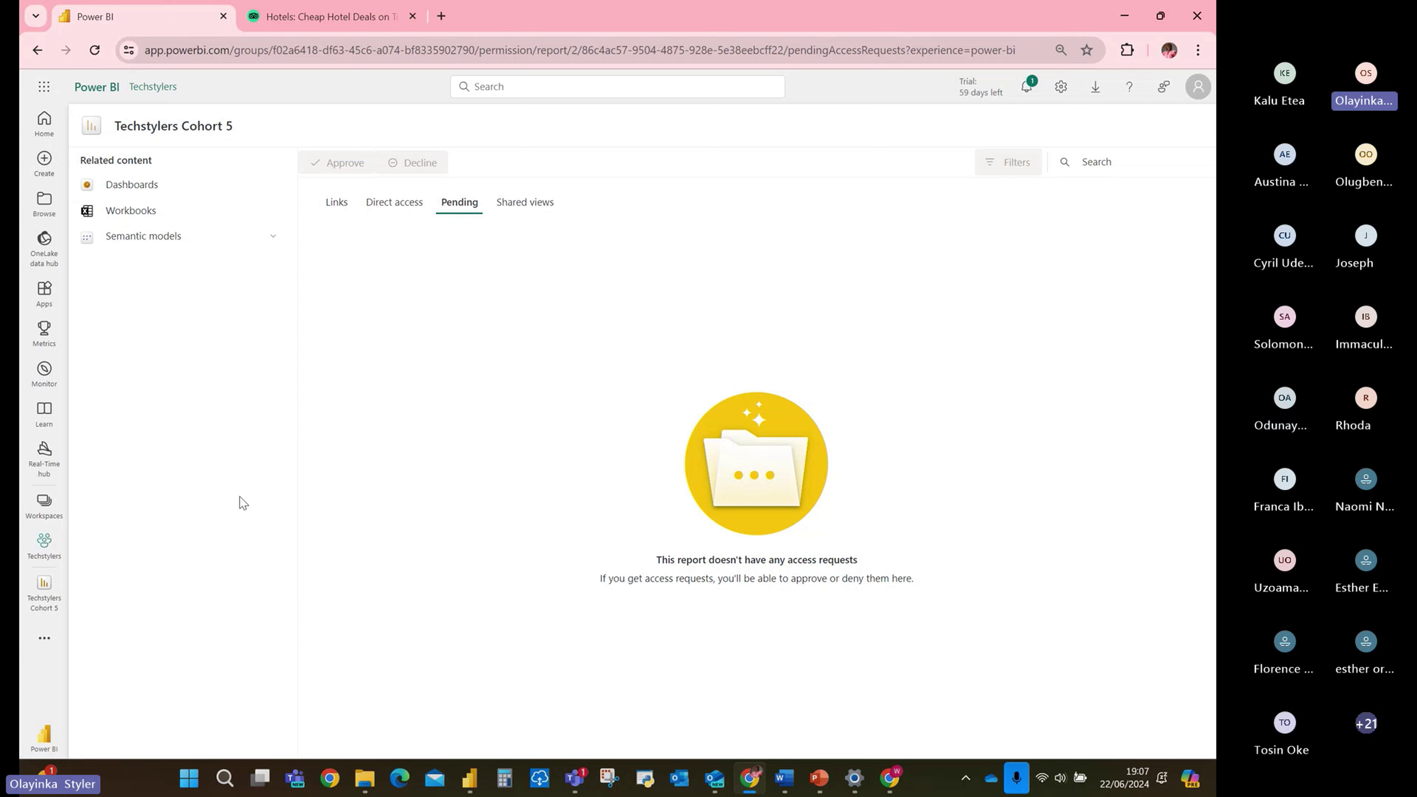
left_click(537, 211)
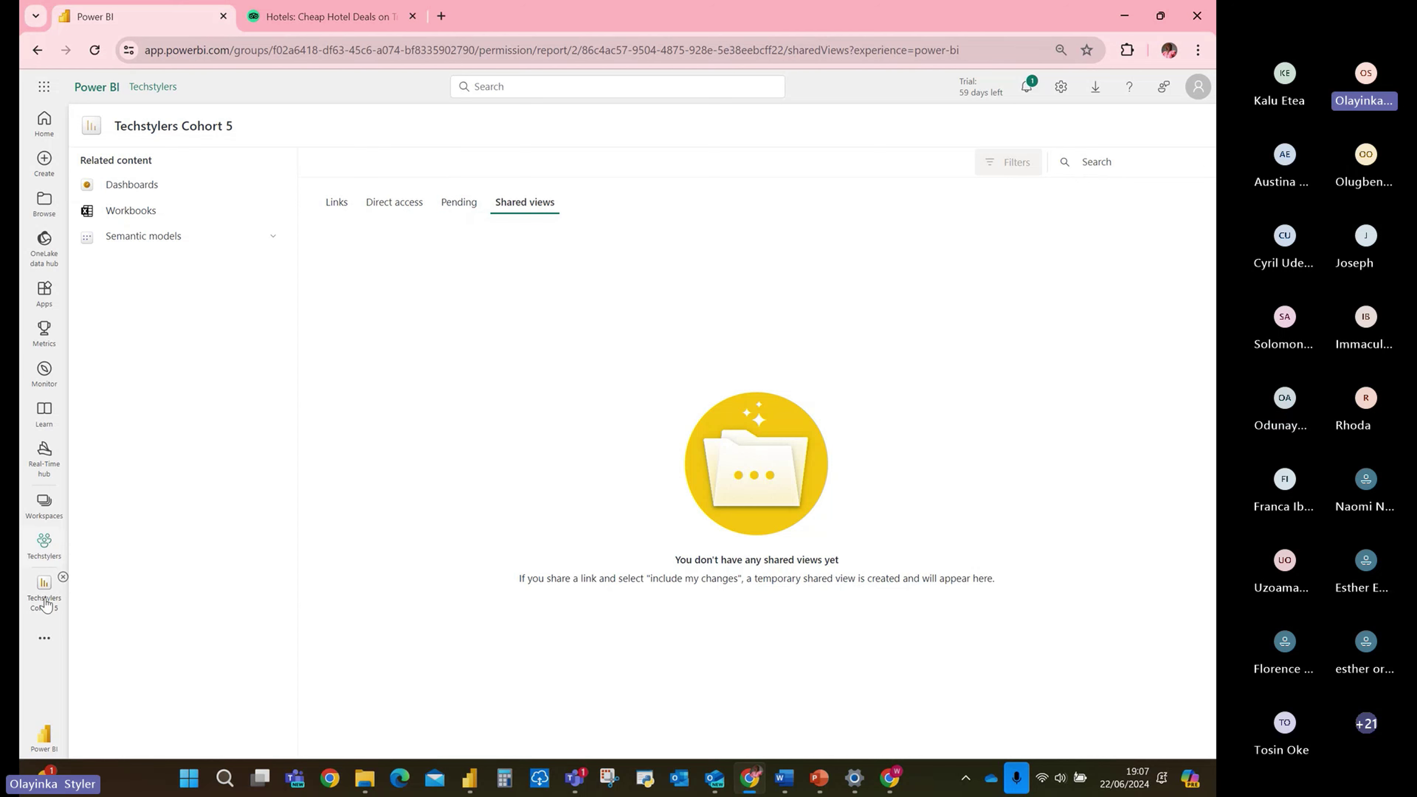
Open permissions management for the Techstylers Cohort 5 semantic model in the Techstylers workspace, and view its links and direct access.
left_click(53, 544)
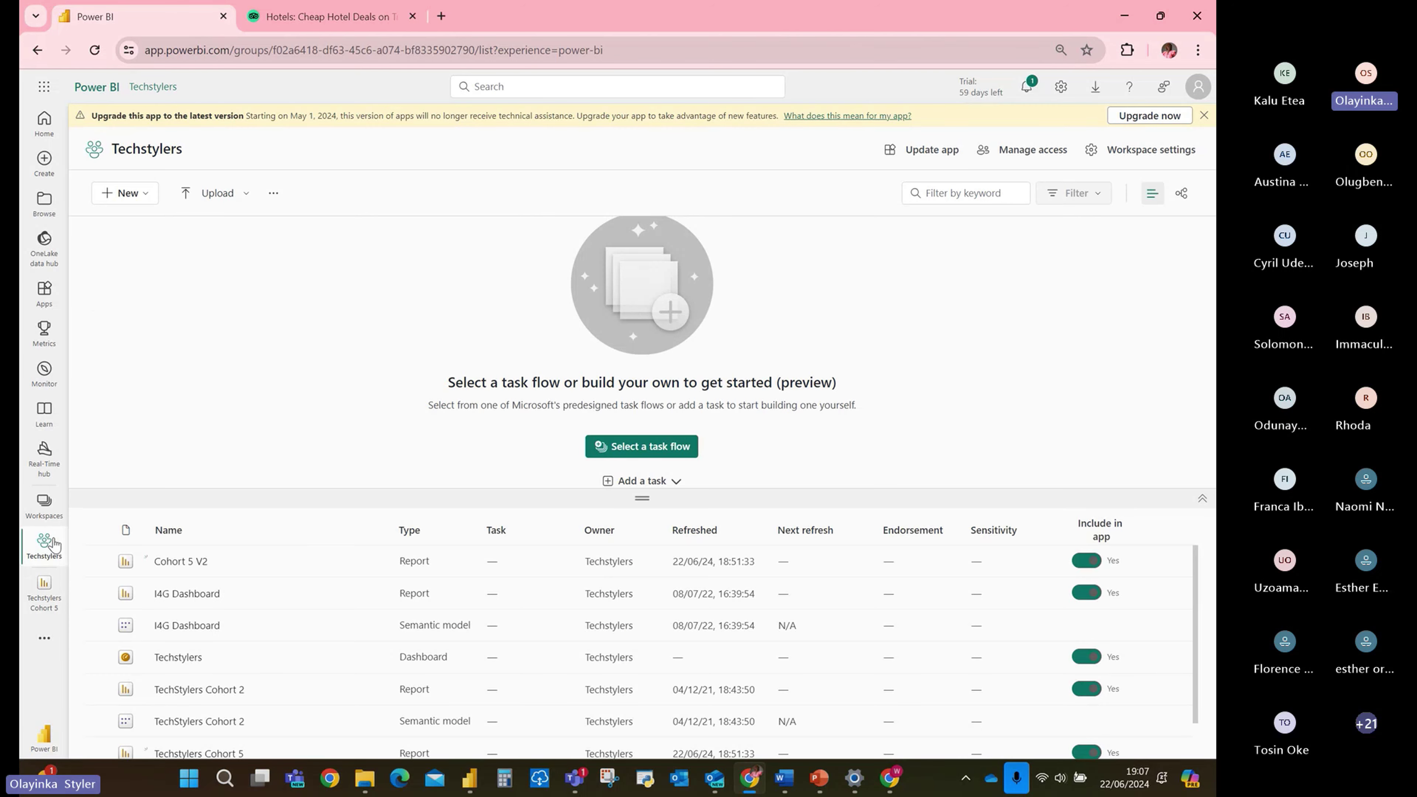
scroll(291, 601, "down", 1)
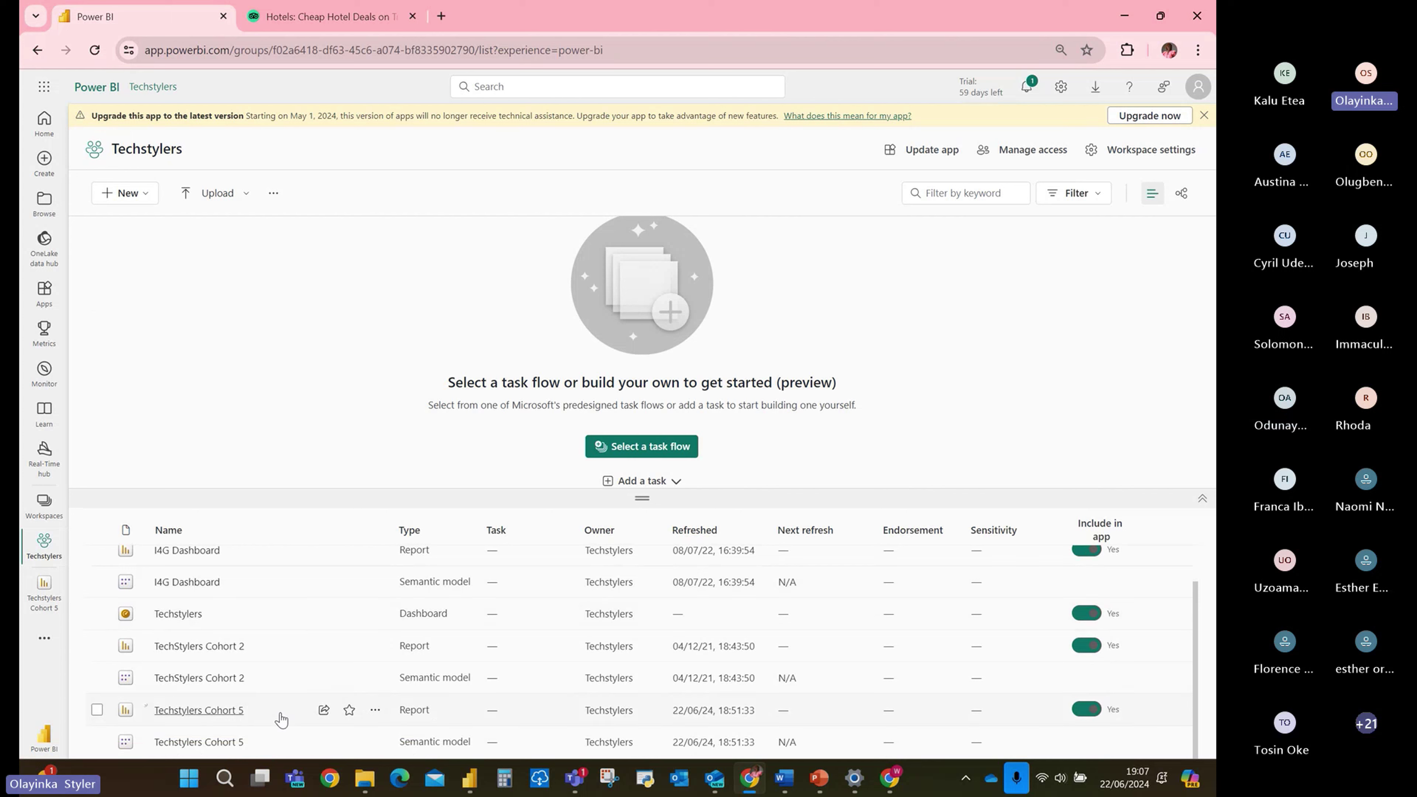
left_click(375, 743)
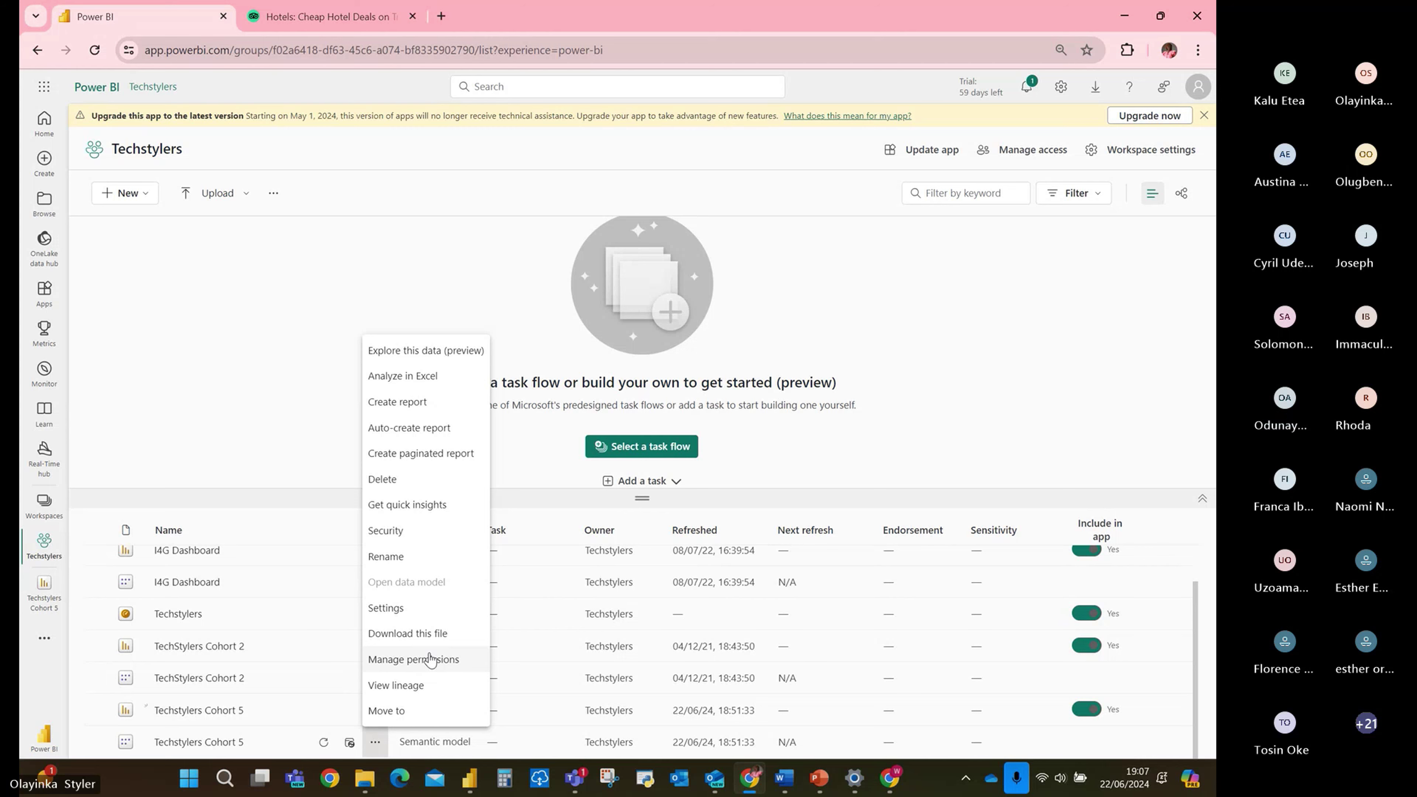
left_click(430, 659)
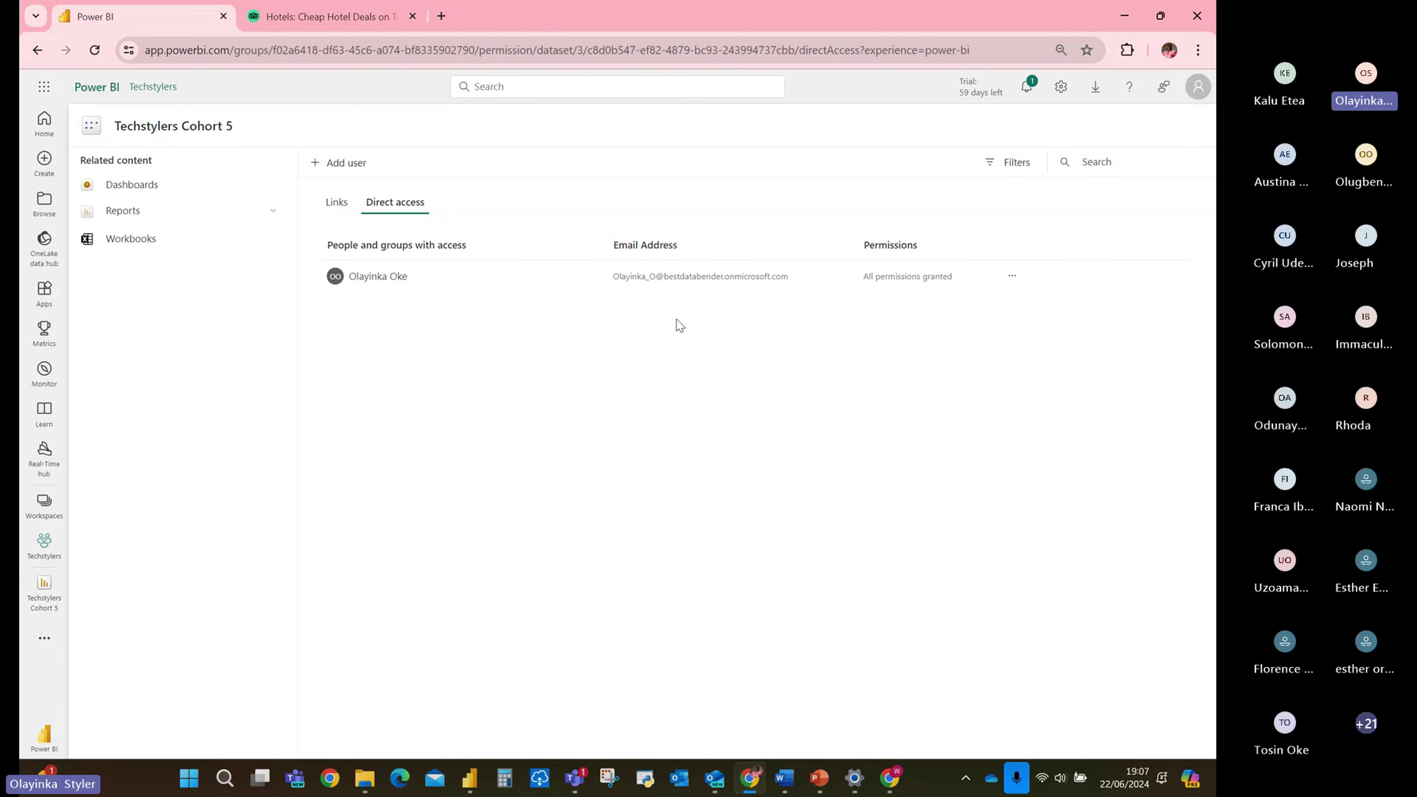
left_click(338, 208)
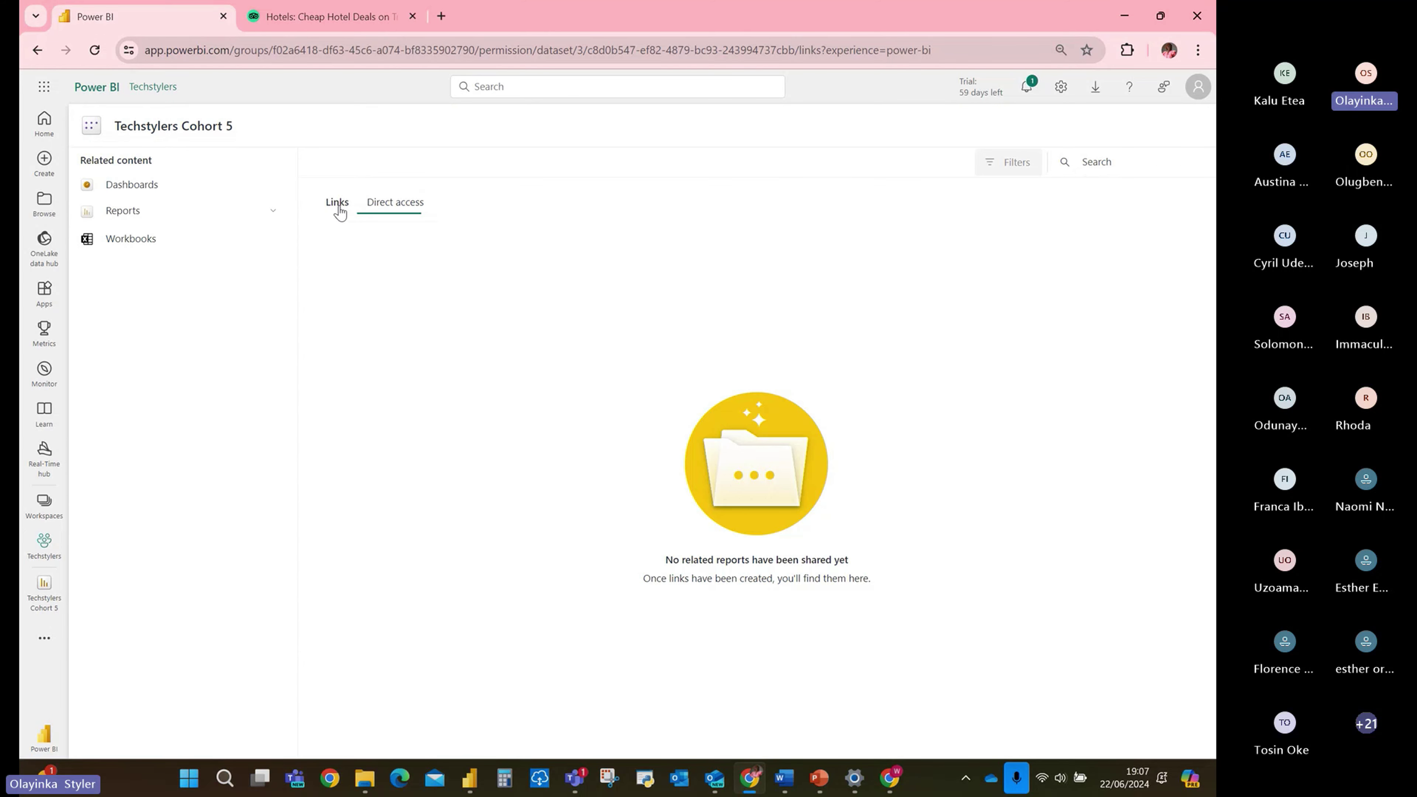
left_click(406, 212)
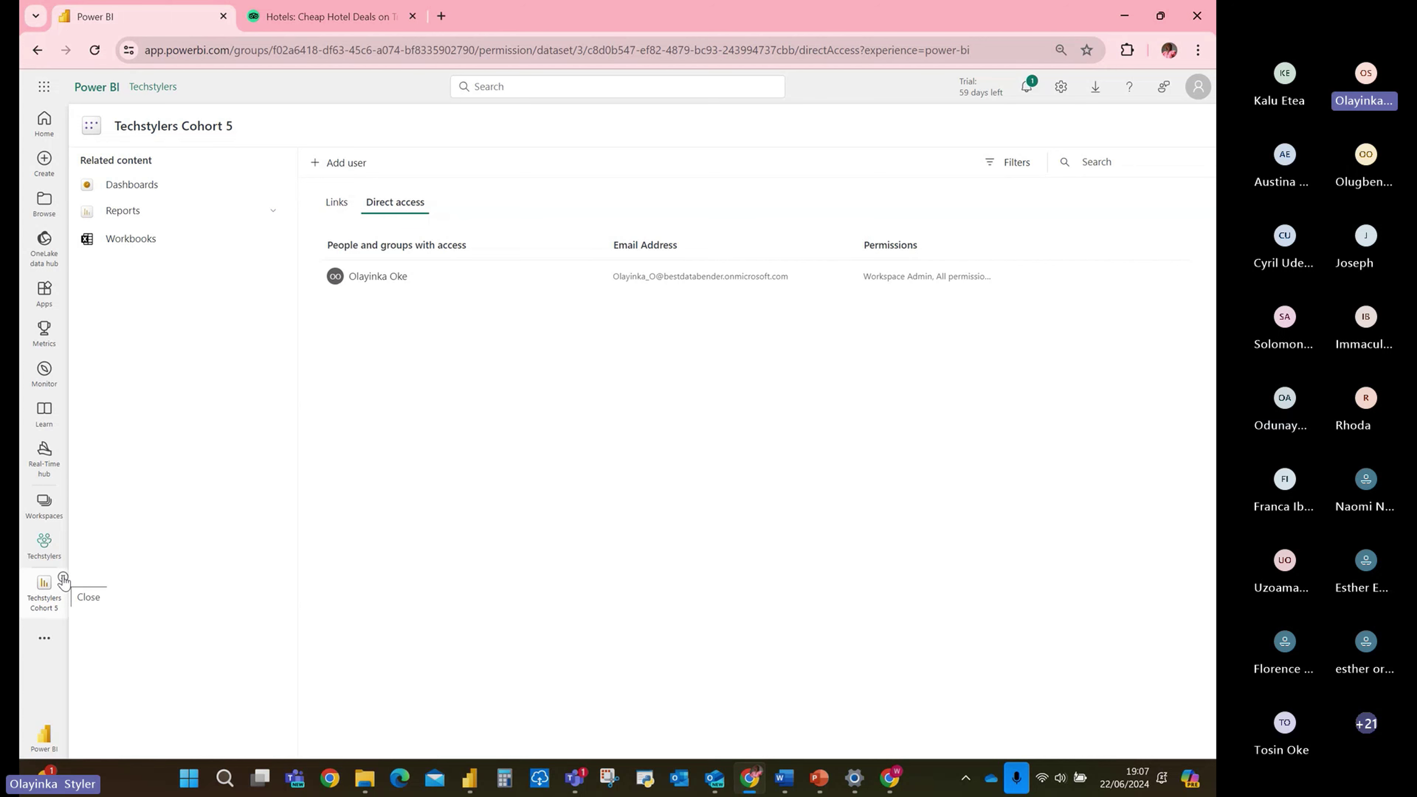
Close the open Techstylers Cohort 5 report and return to the Techstylers workspace's contents.
left_click(64, 579)
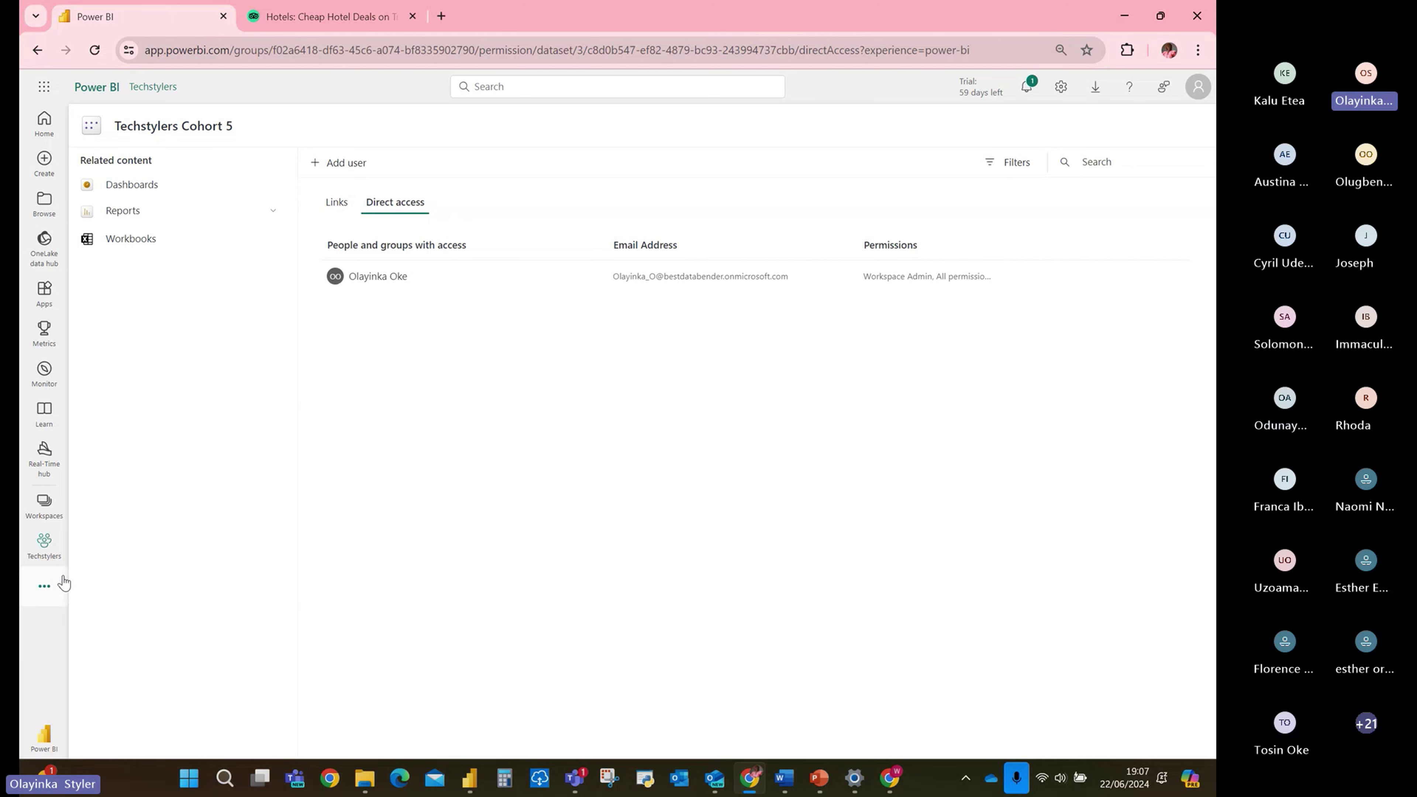
left_click(34, 559)
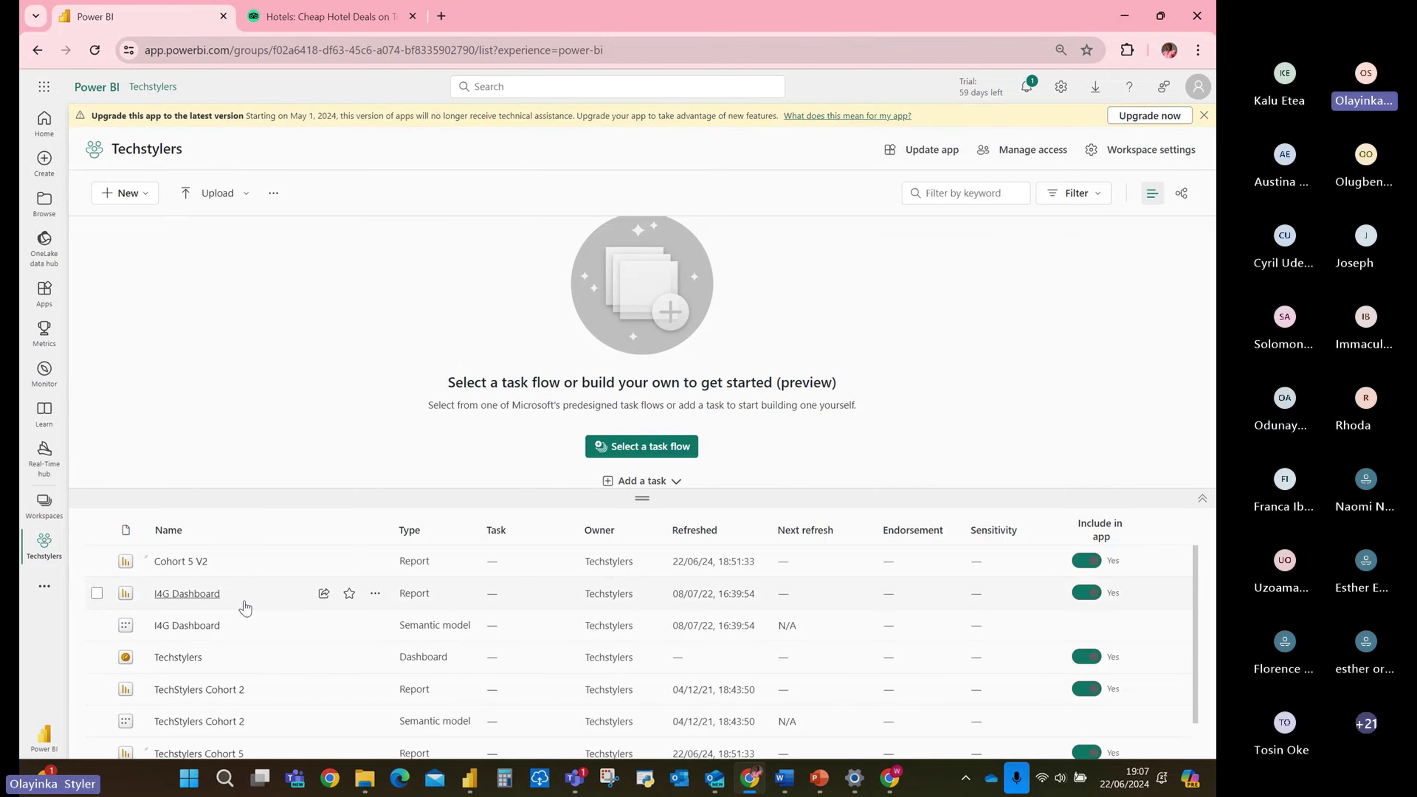
scroll(329, 599, "down", 1)
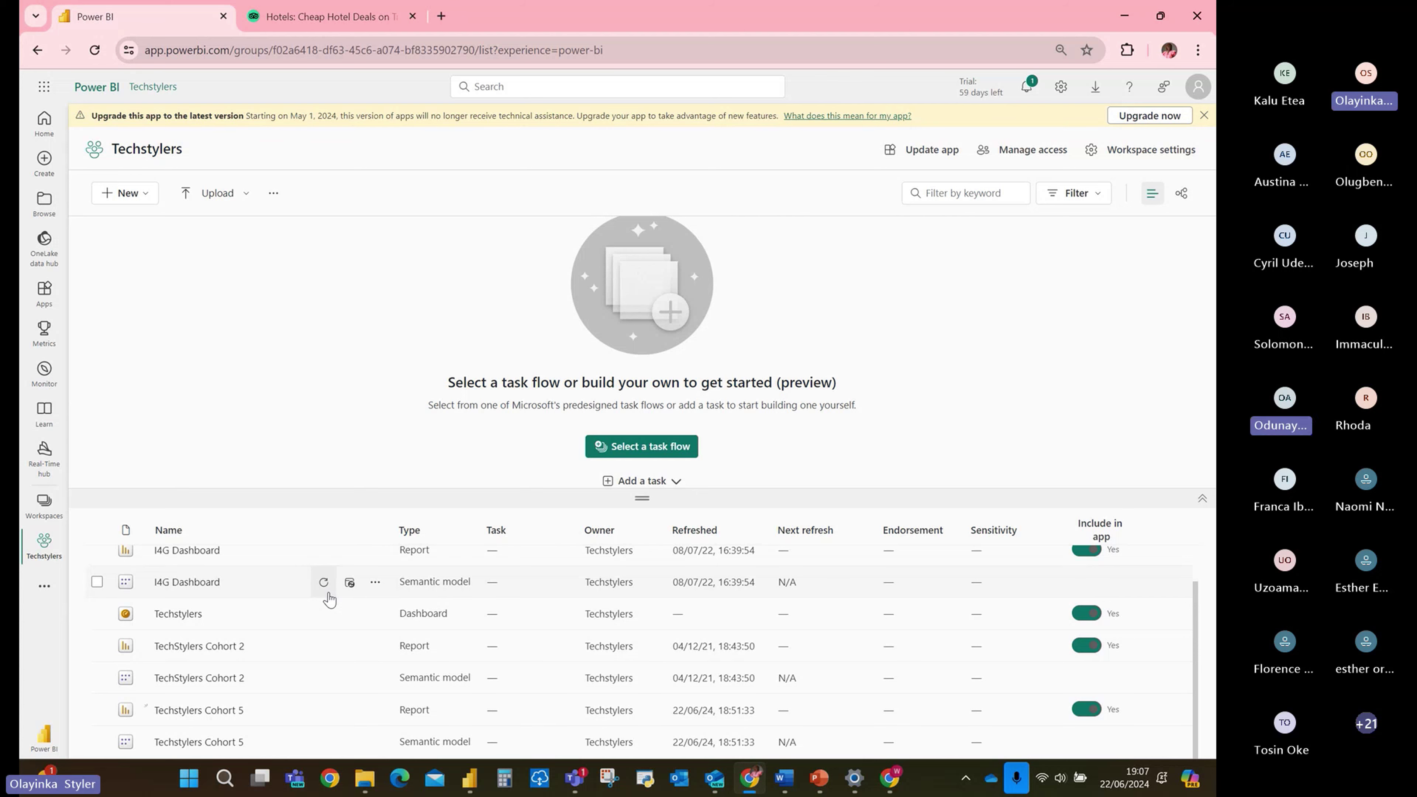
Switch to the PowerPoint presentation and show slide 9 on managing semantic models in Power BI.
left_click(819, 778)
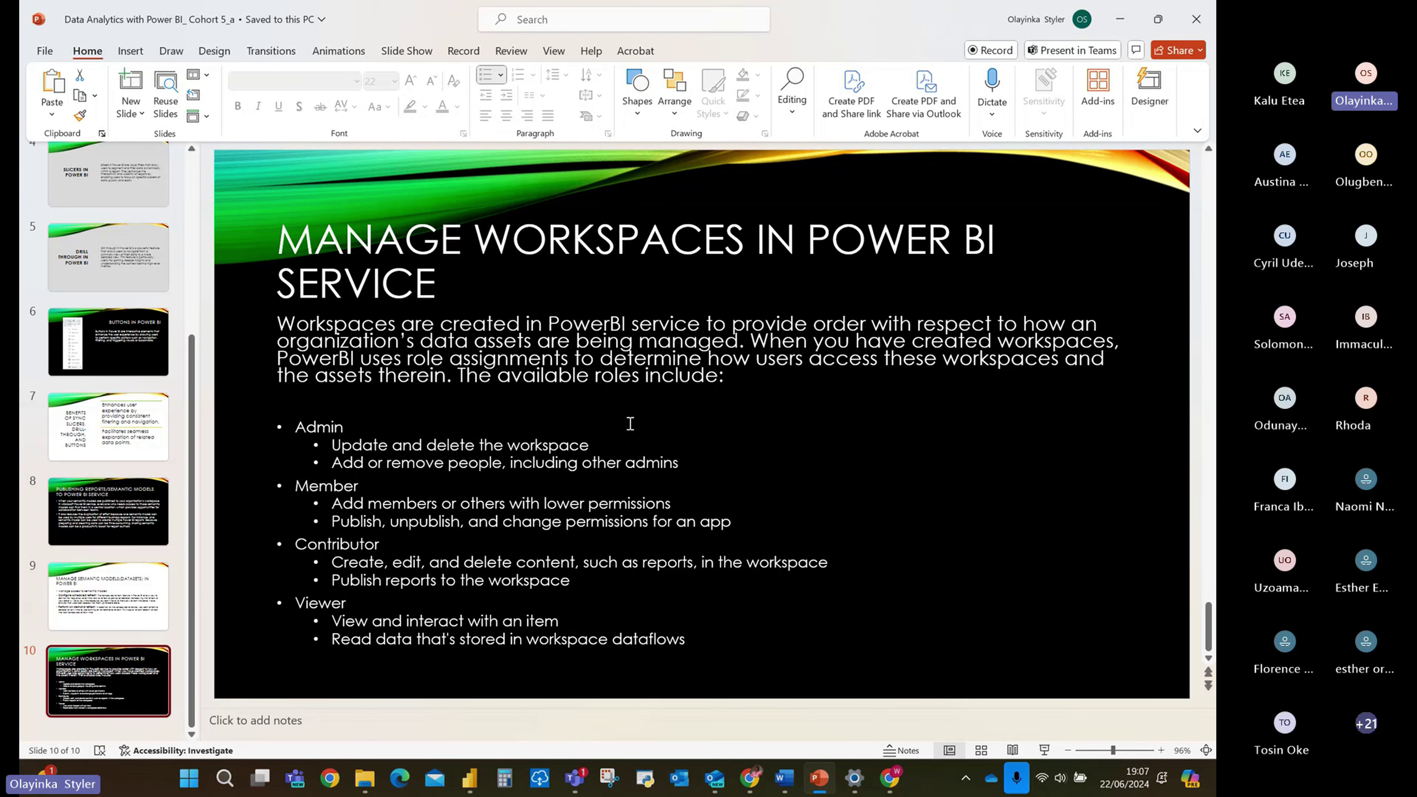
left_click(129, 602)
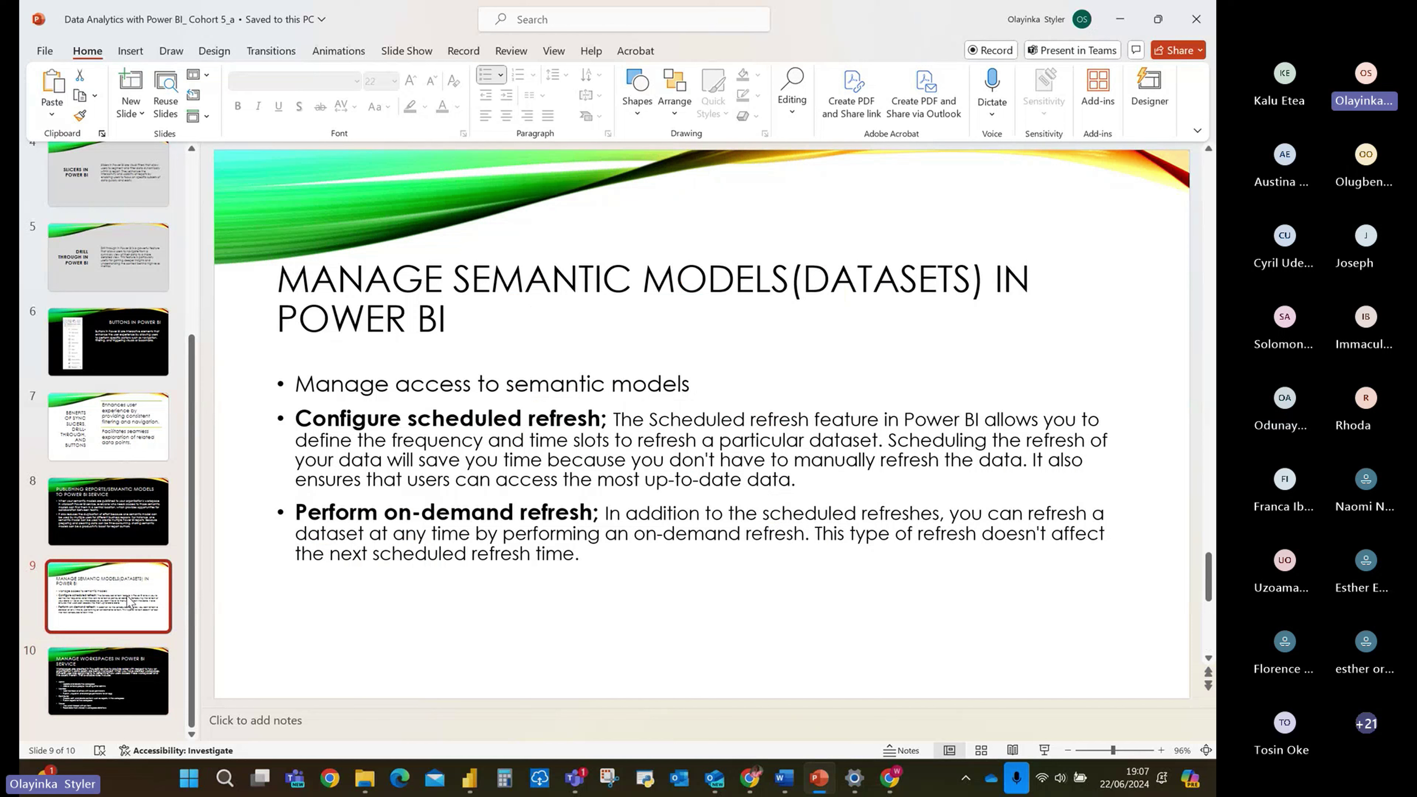
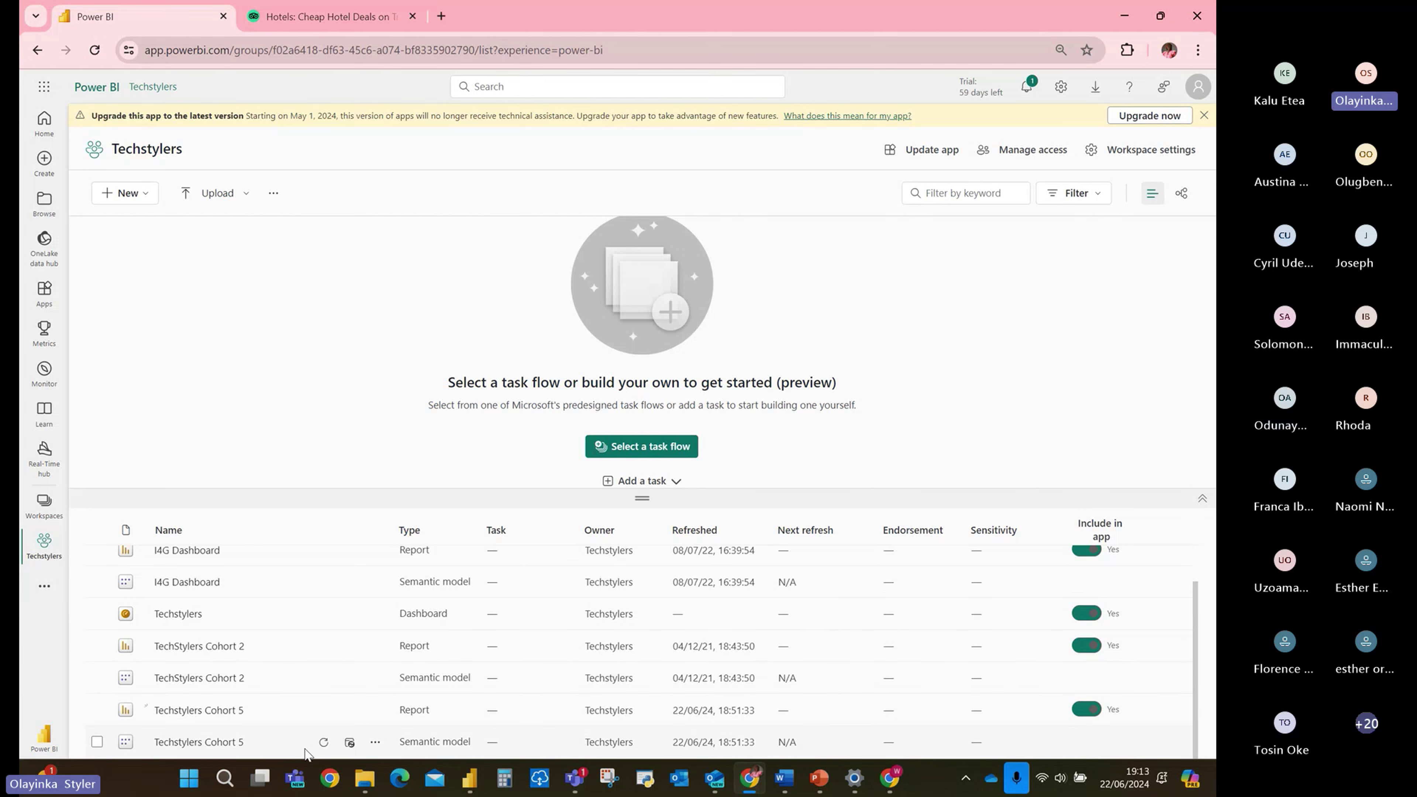
Open the settings of the Techstylers Cohort 5 semantic model and inspect its gateway and cloud connections.
left_click(375, 741)
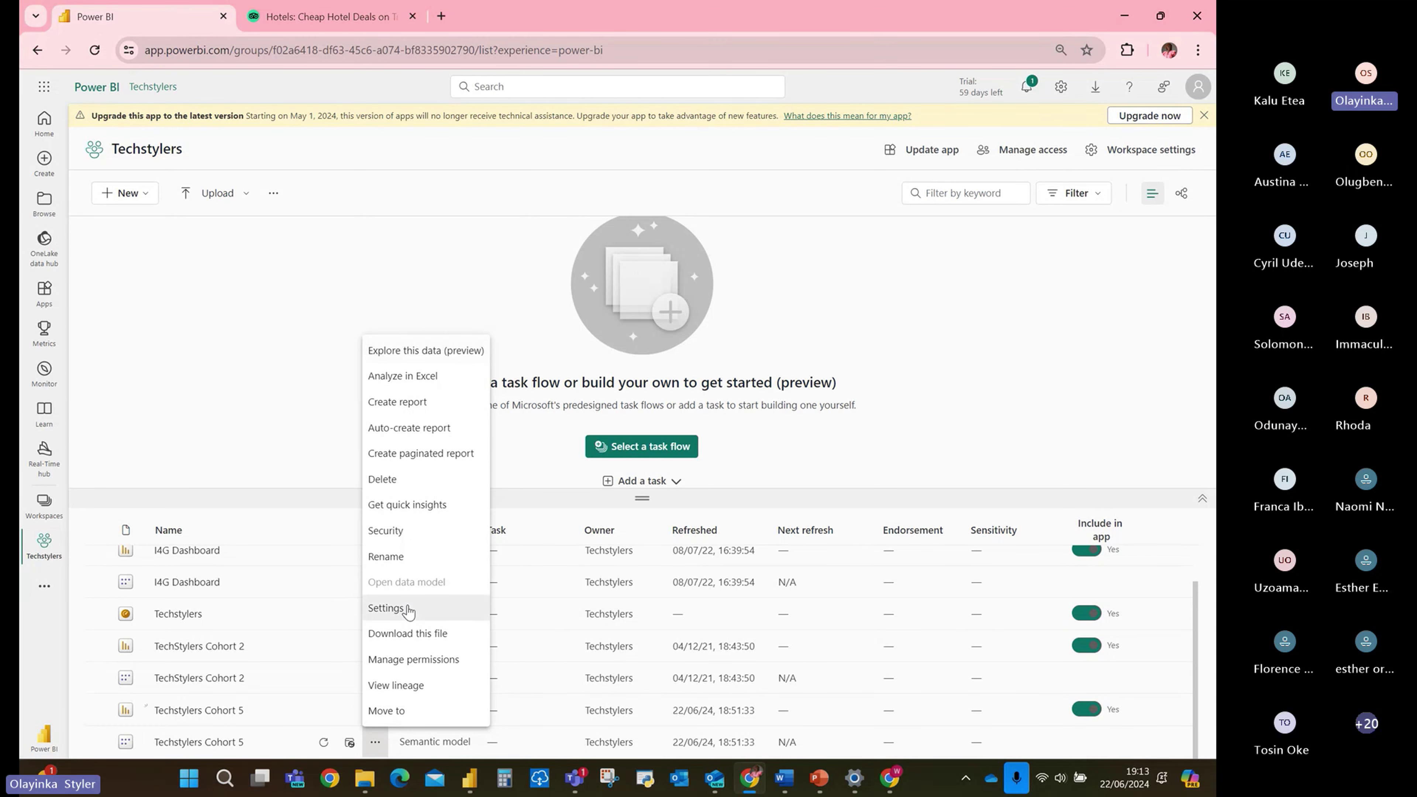
left_click(386, 608)
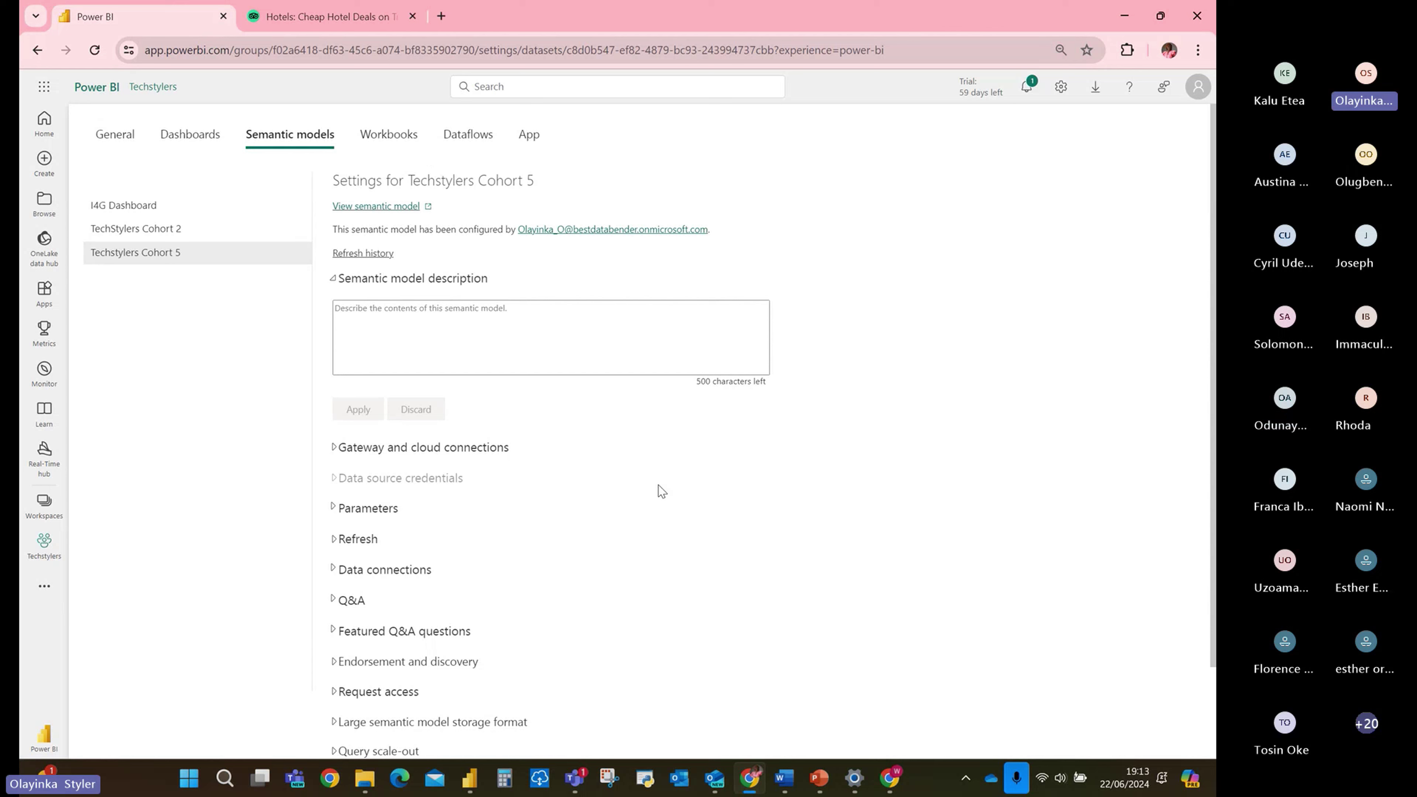
scroll(659, 485, "down", 3)
scroll(659, 485, "up", 3)
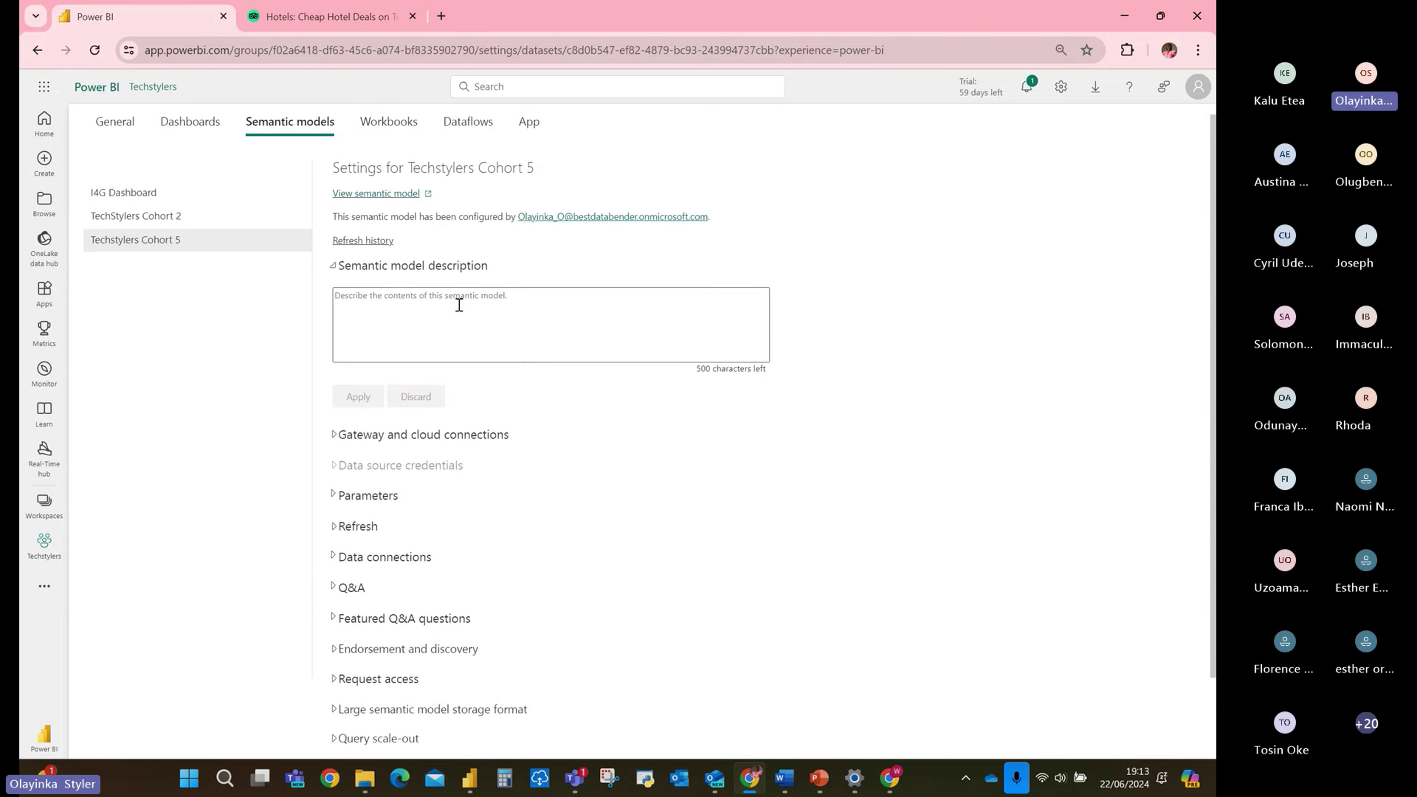
left_click(335, 440)
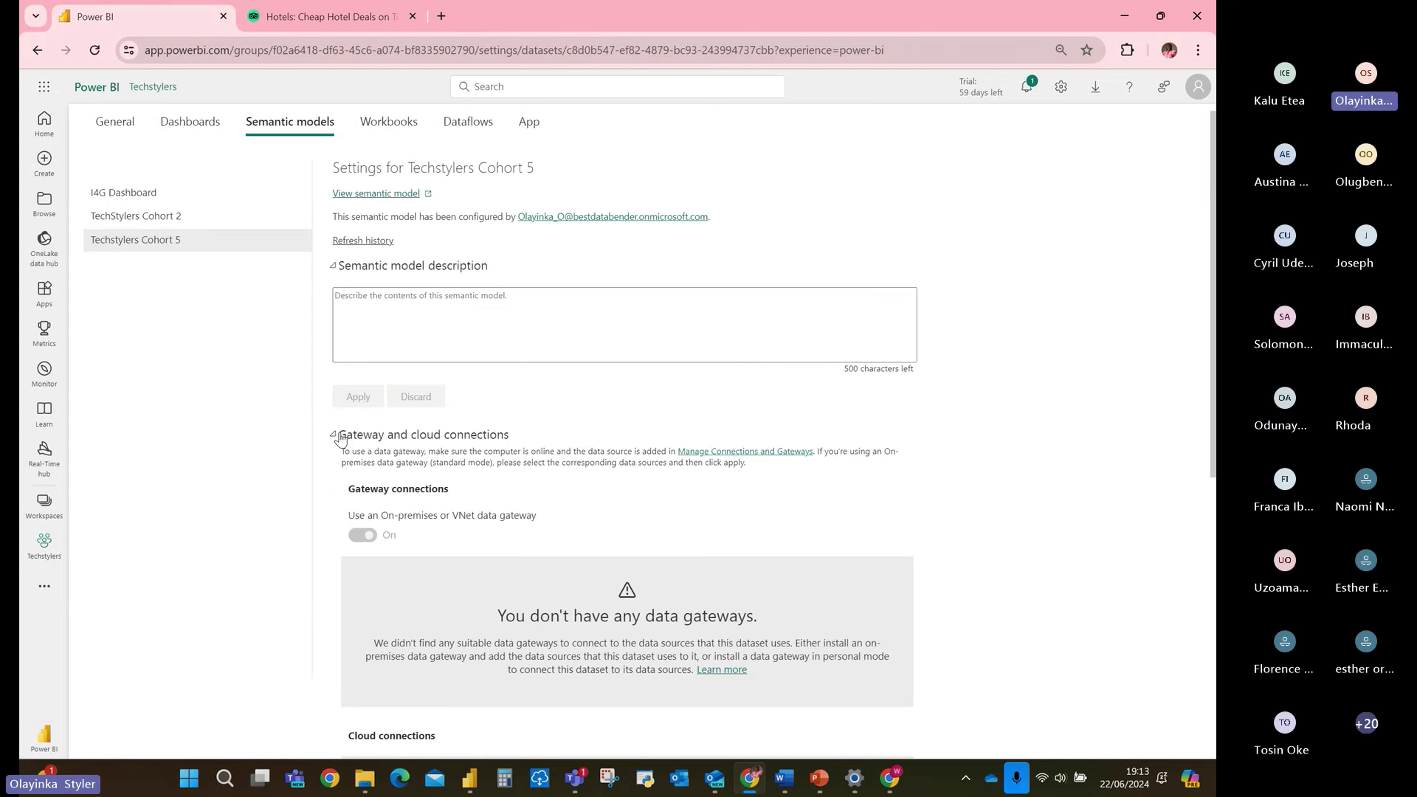
left_click(335, 440)
scroll(522, 451, "down", 2)
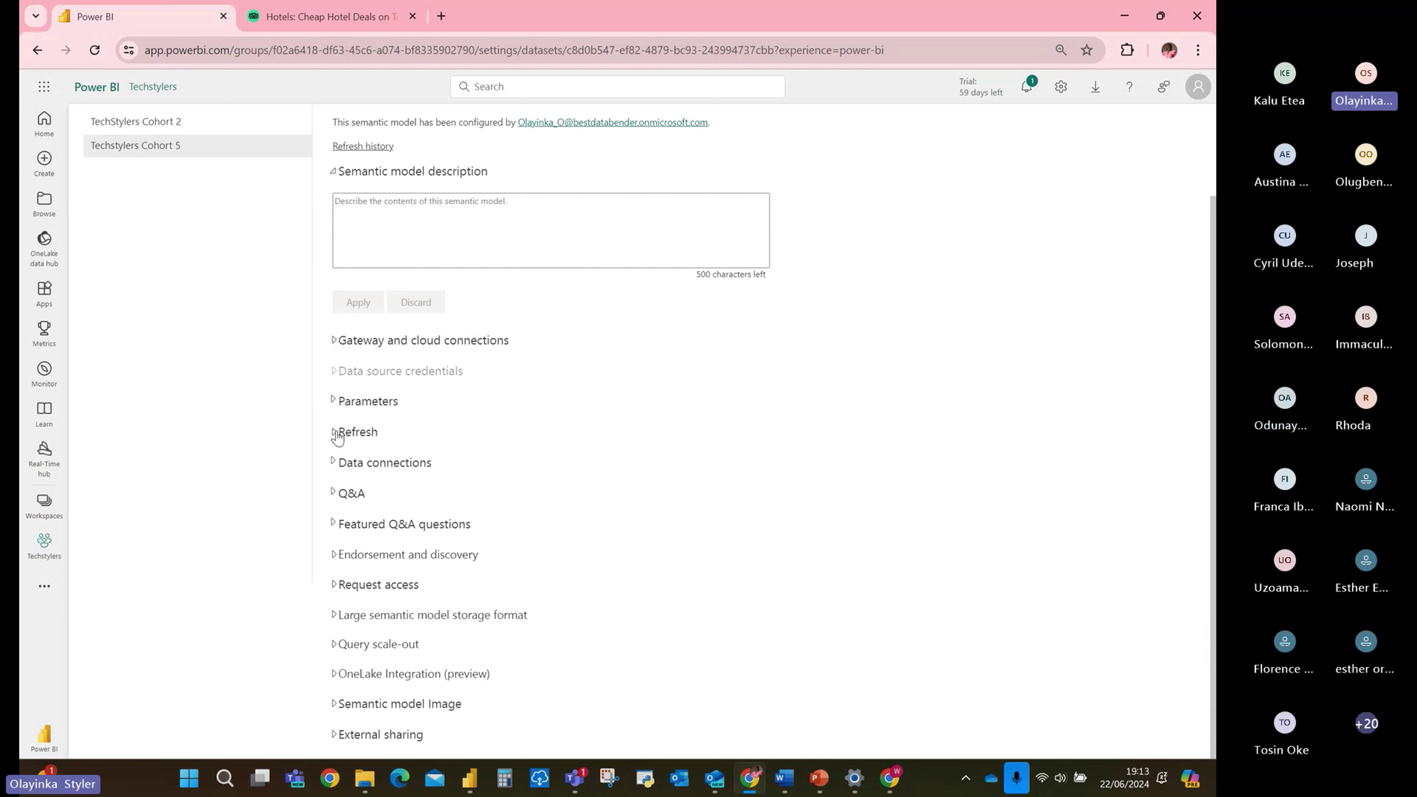
Expand the semantic model's refresh schedule options and try to expand its data source credentials.
left_click(338, 436)
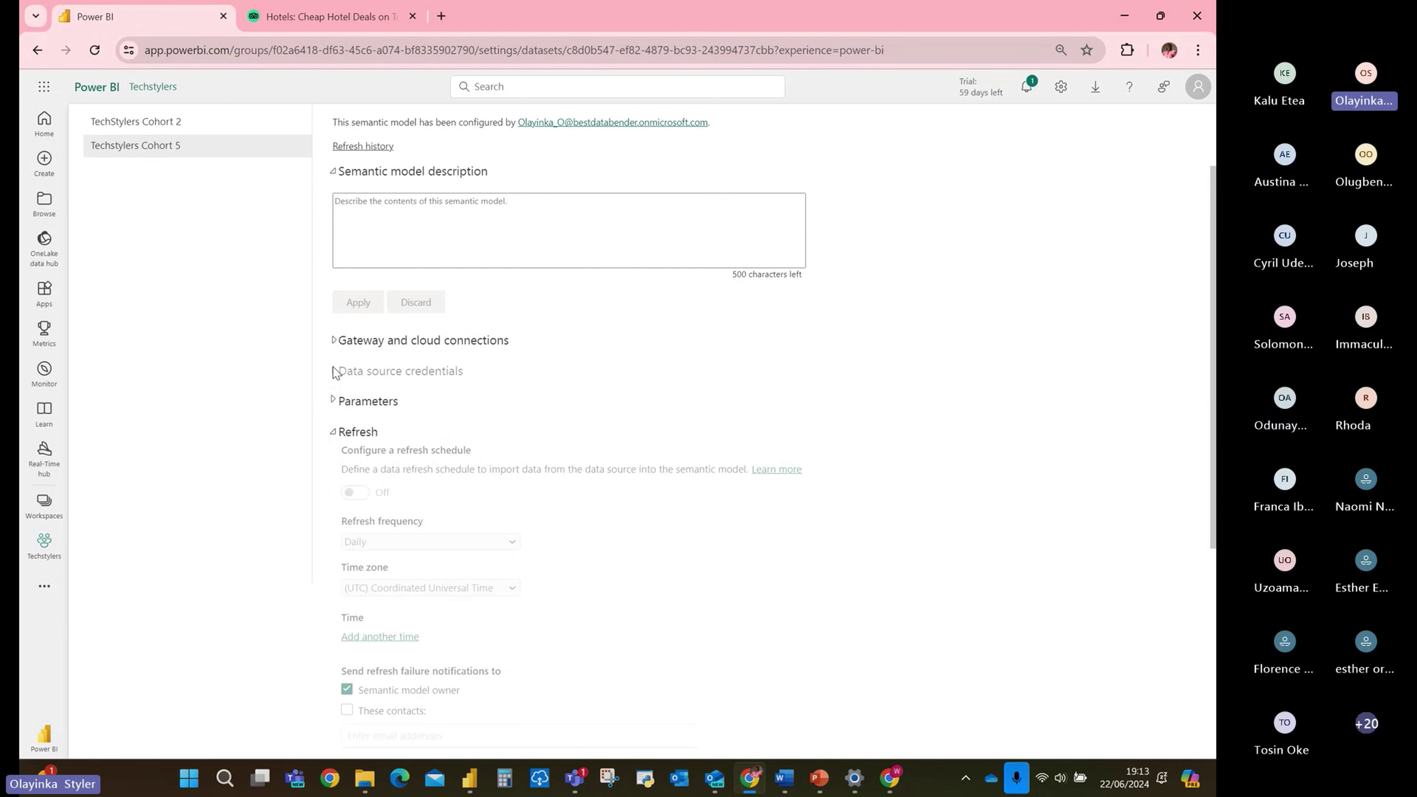
scroll(576, 369, "up", 2)
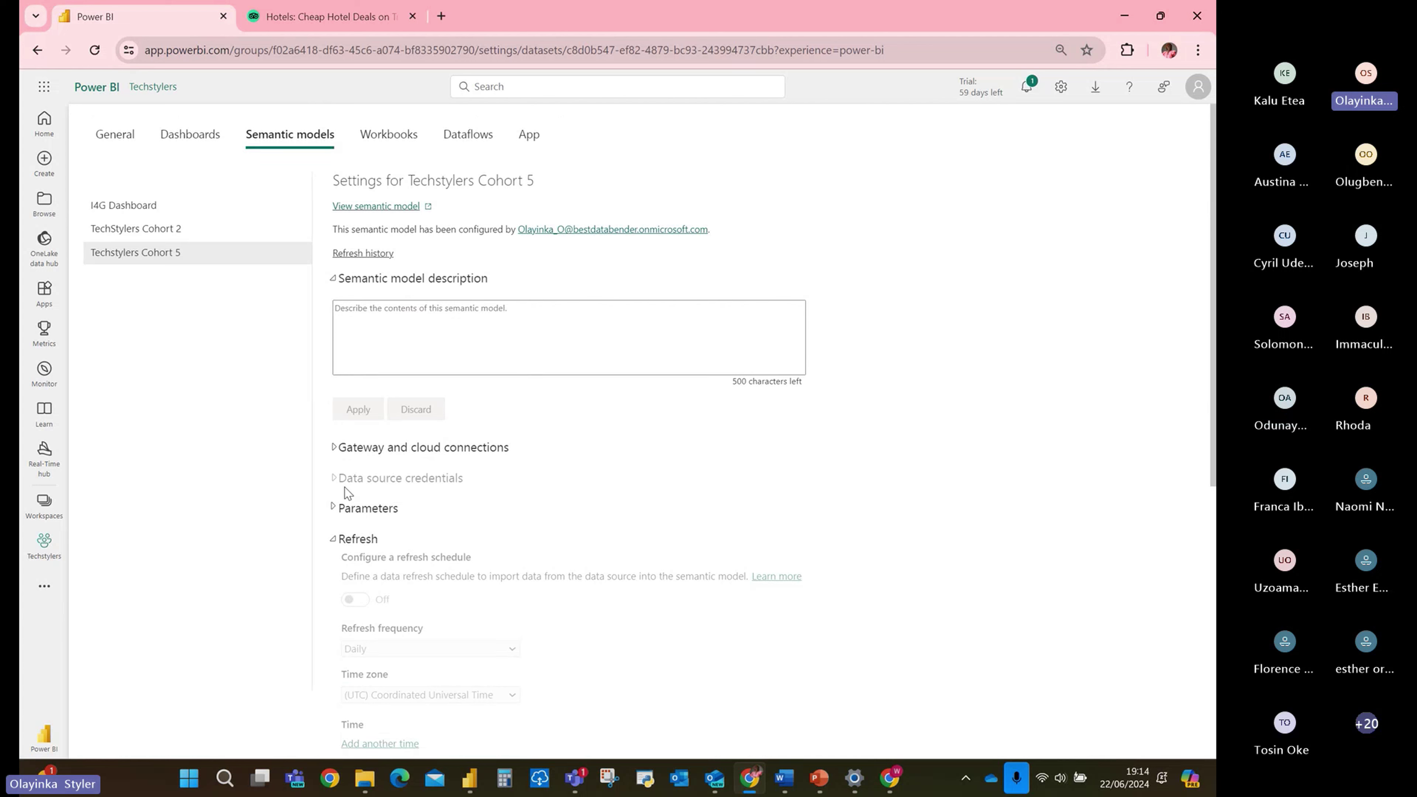
triple_click(358, 480)
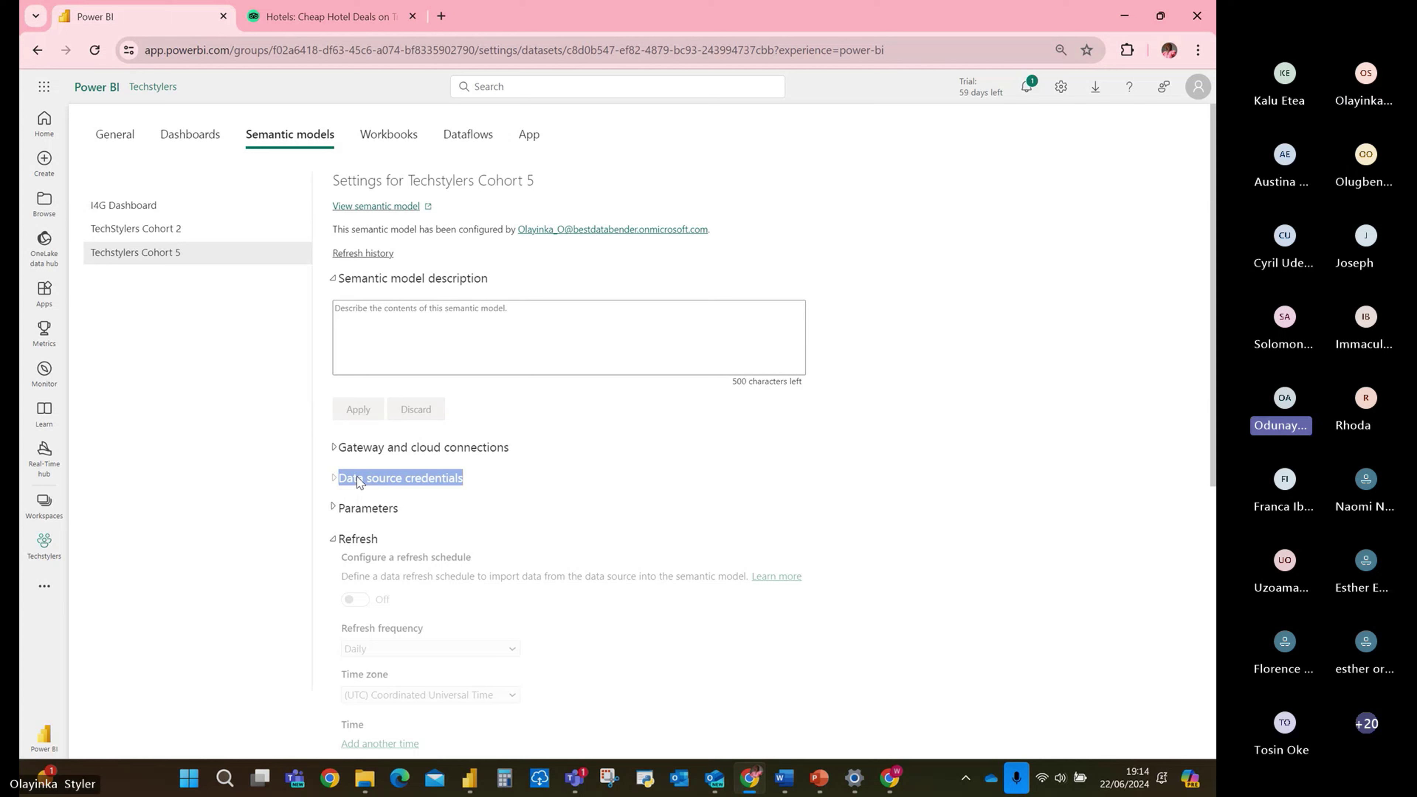
left_click(332, 482)
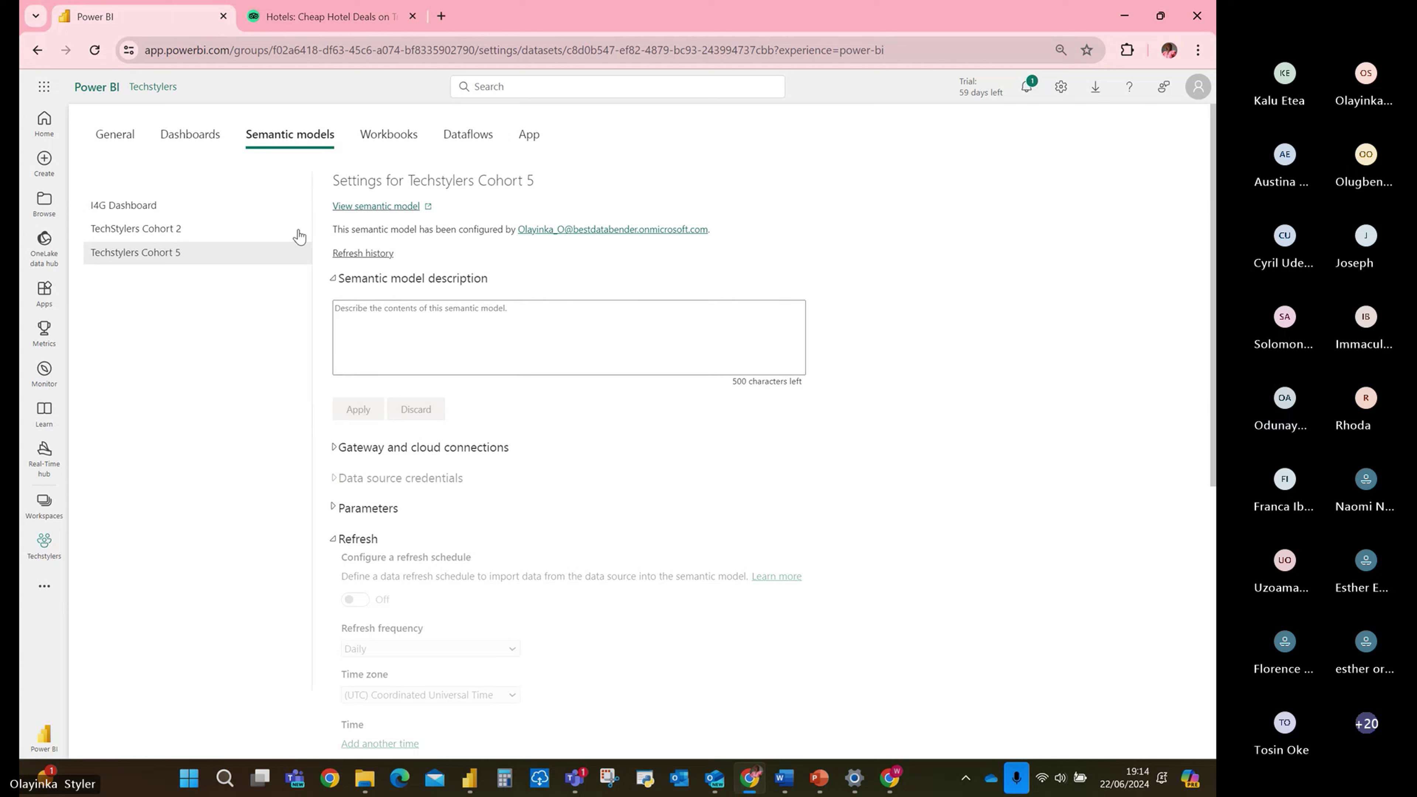
Look through the Techstylers Cohort 5 semantic model settings, then view the Power BI Pro trial details and dismiss them.
scroll(544, 551, "down", 6)
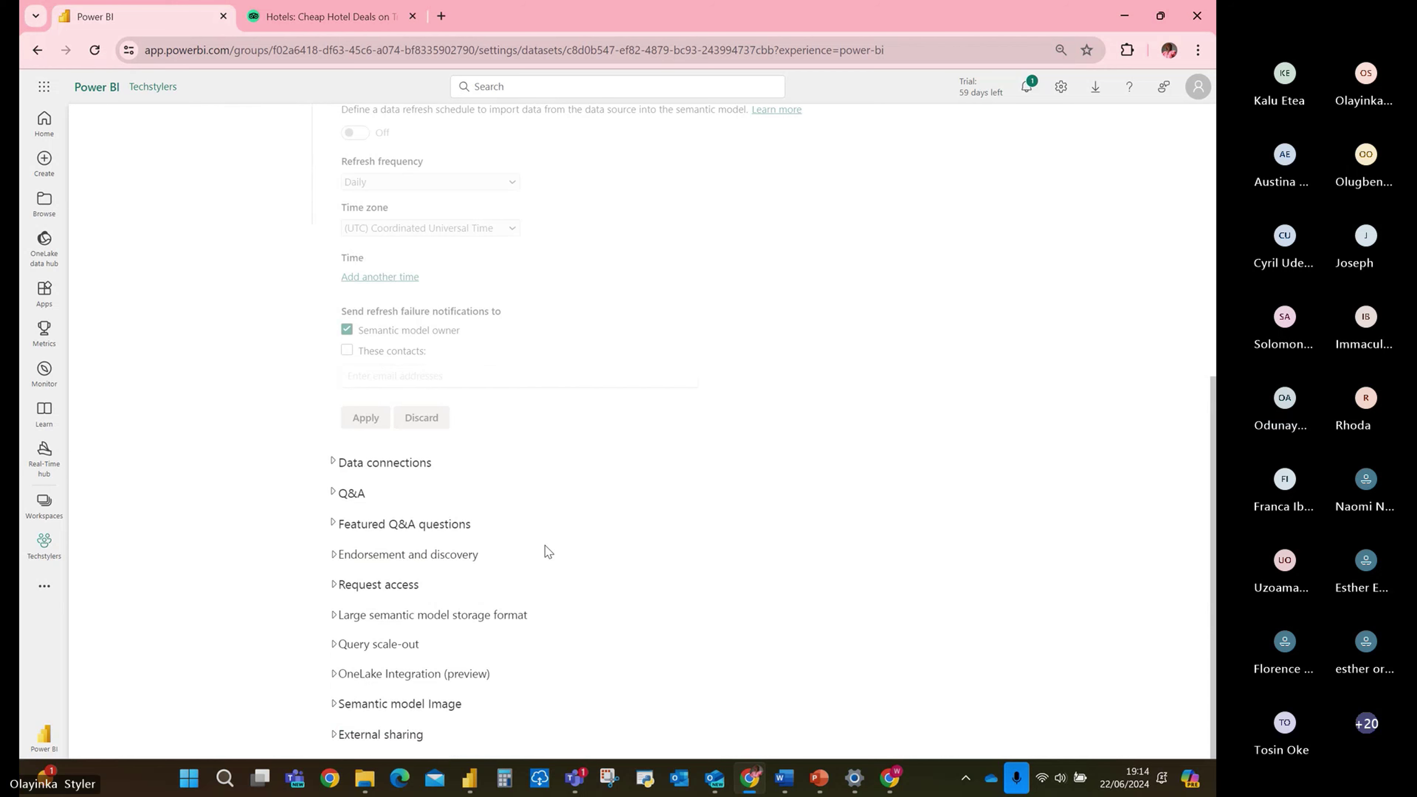
scroll(544, 551, "up", 6)
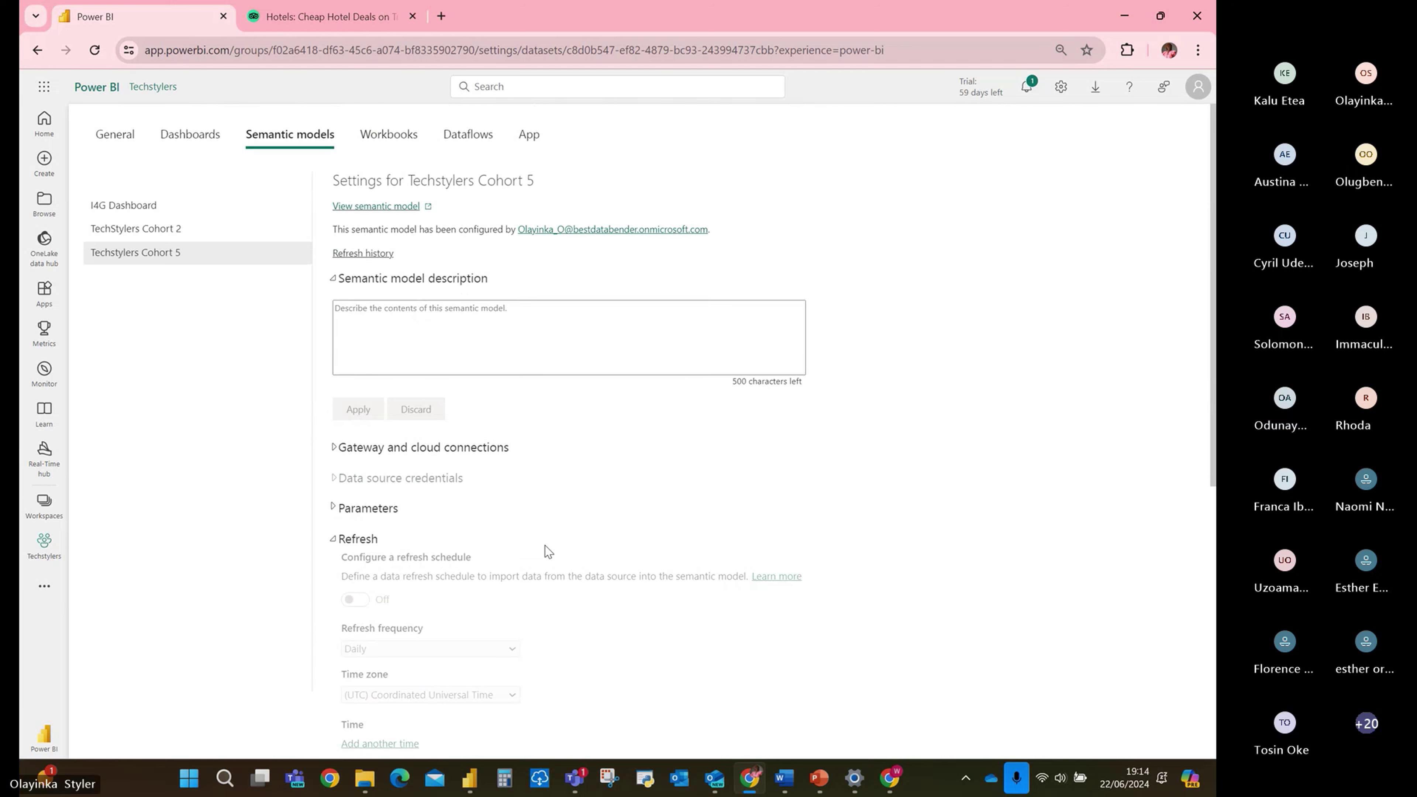
left_click(981, 93)
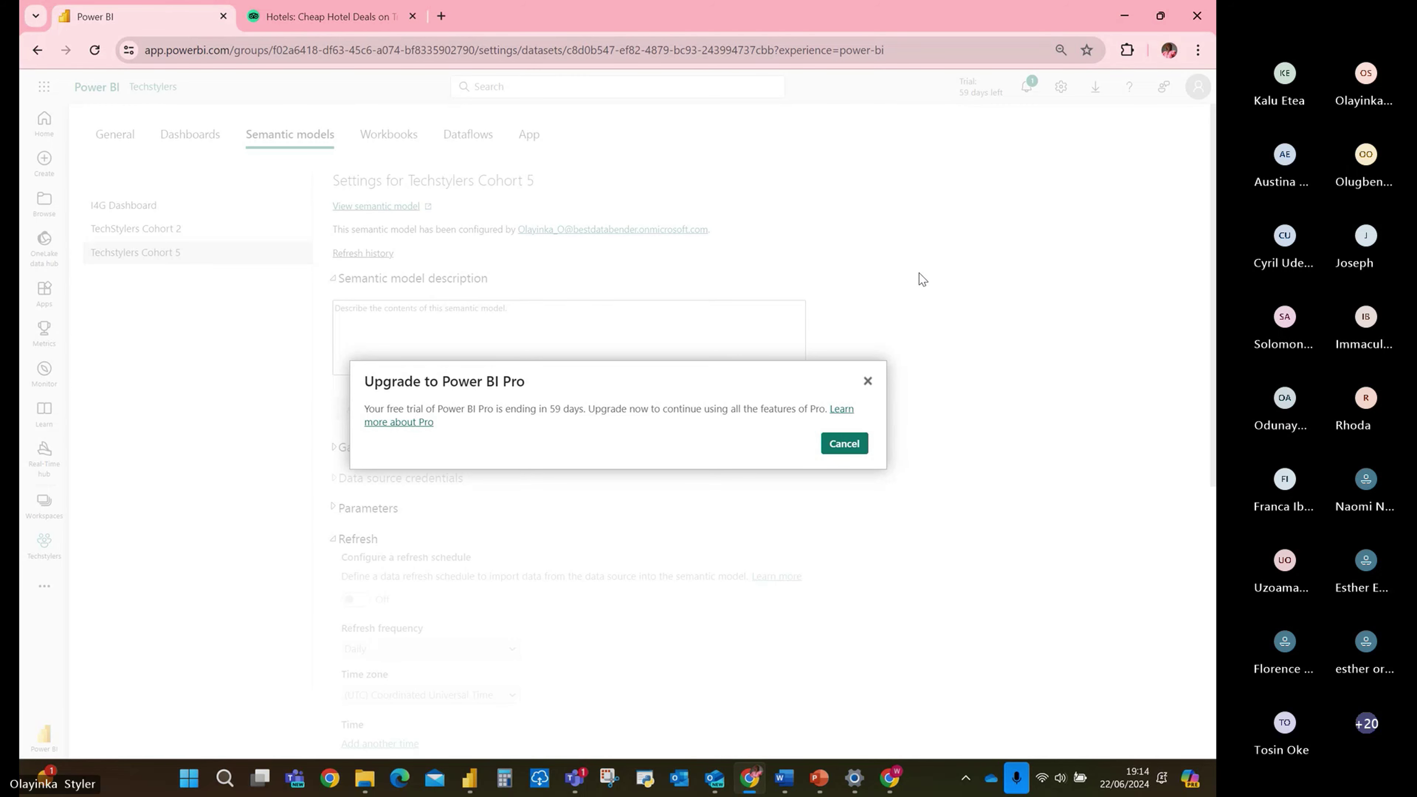
left_click(868, 381)
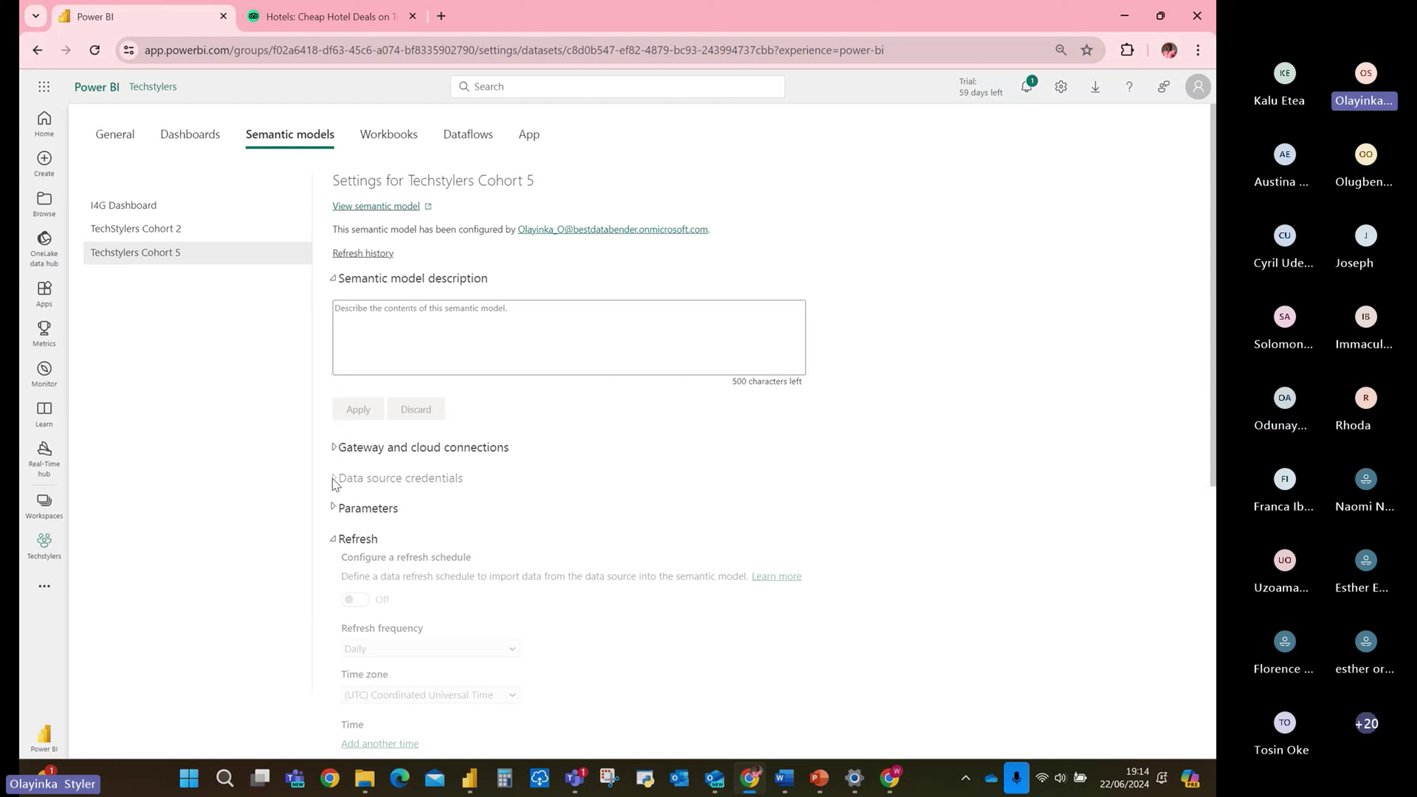
Collapse and re-expand the Refresh section of the Techstylers Cohort 5 semantic model and review its schedule options.
left_click(337, 542)
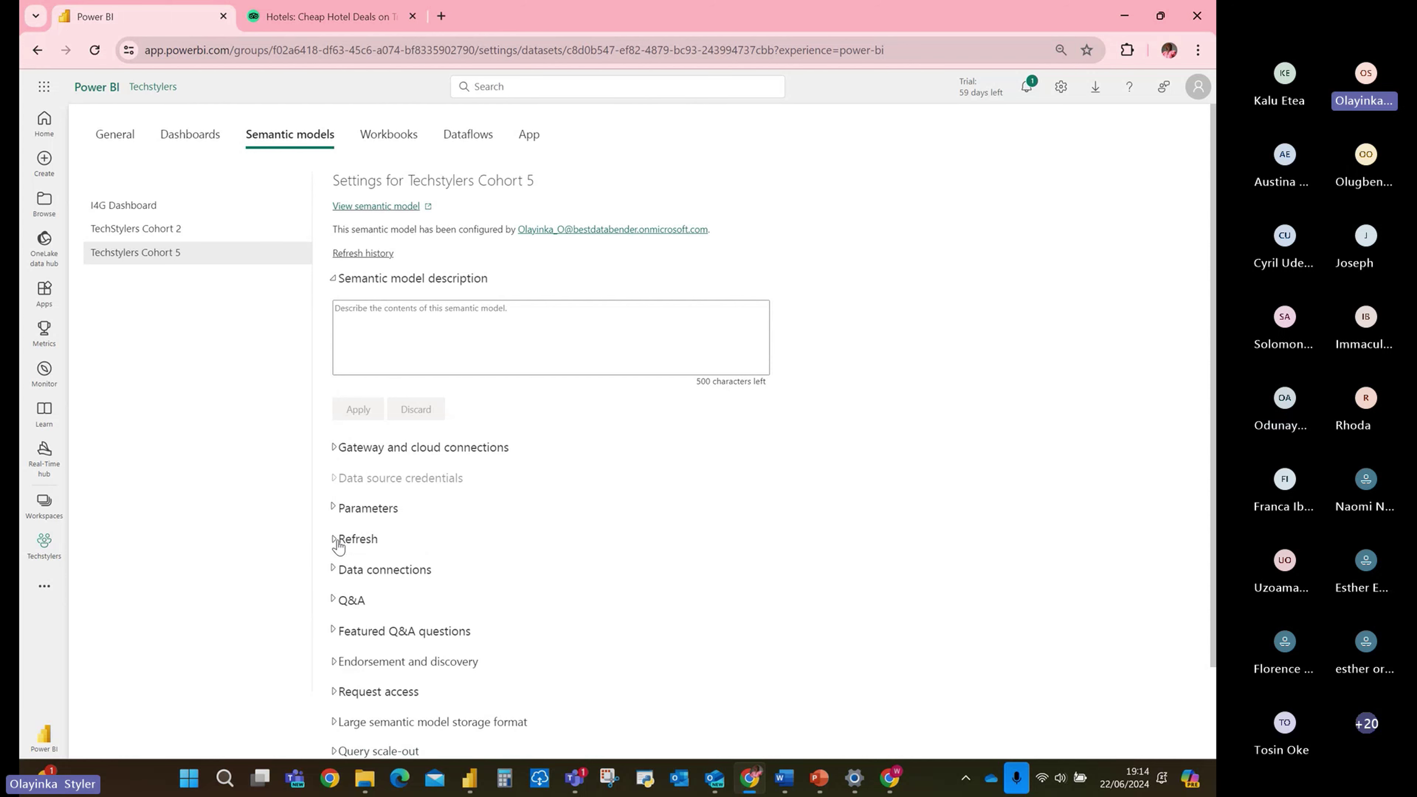
left_click(338, 539)
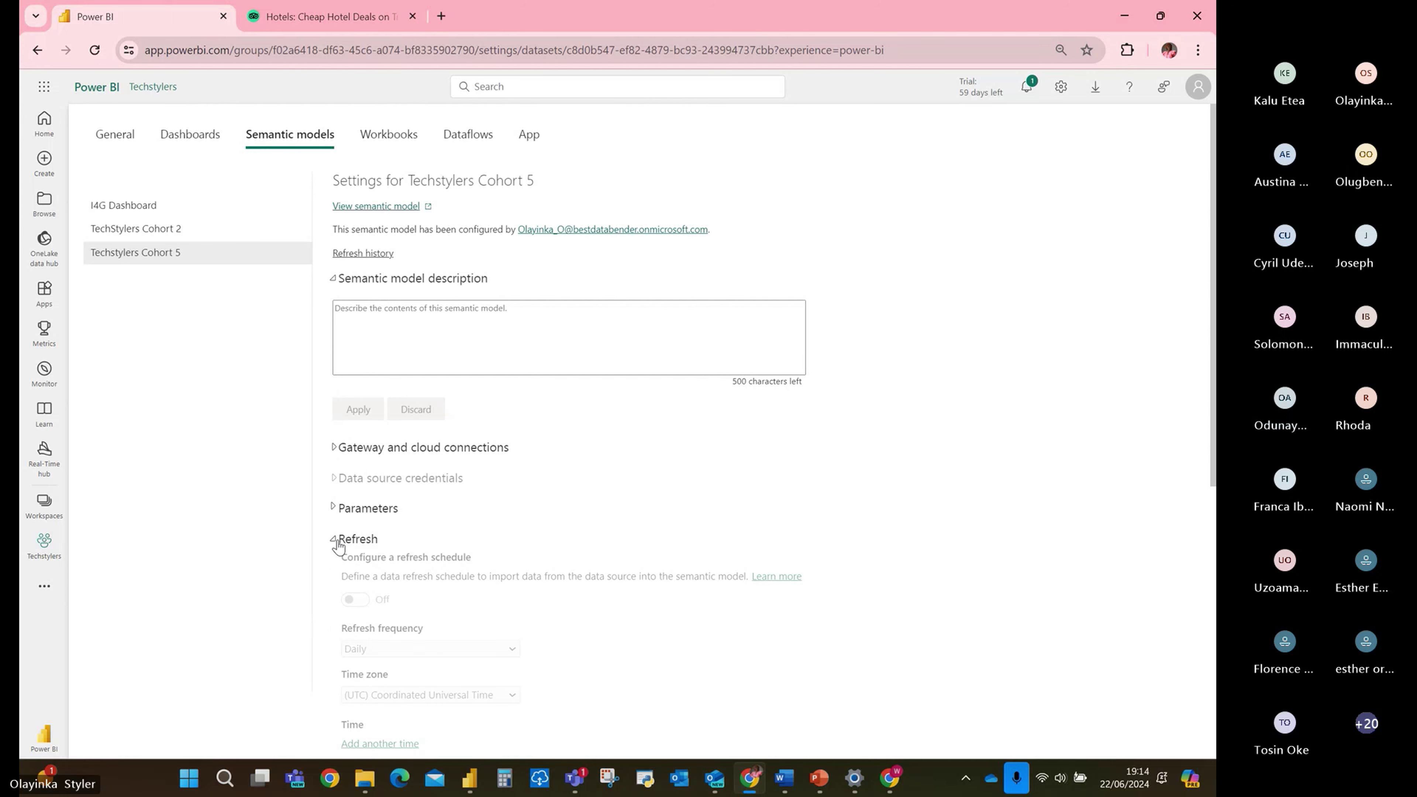
double_click(446, 578)
scroll(446, 578, "down", 7)
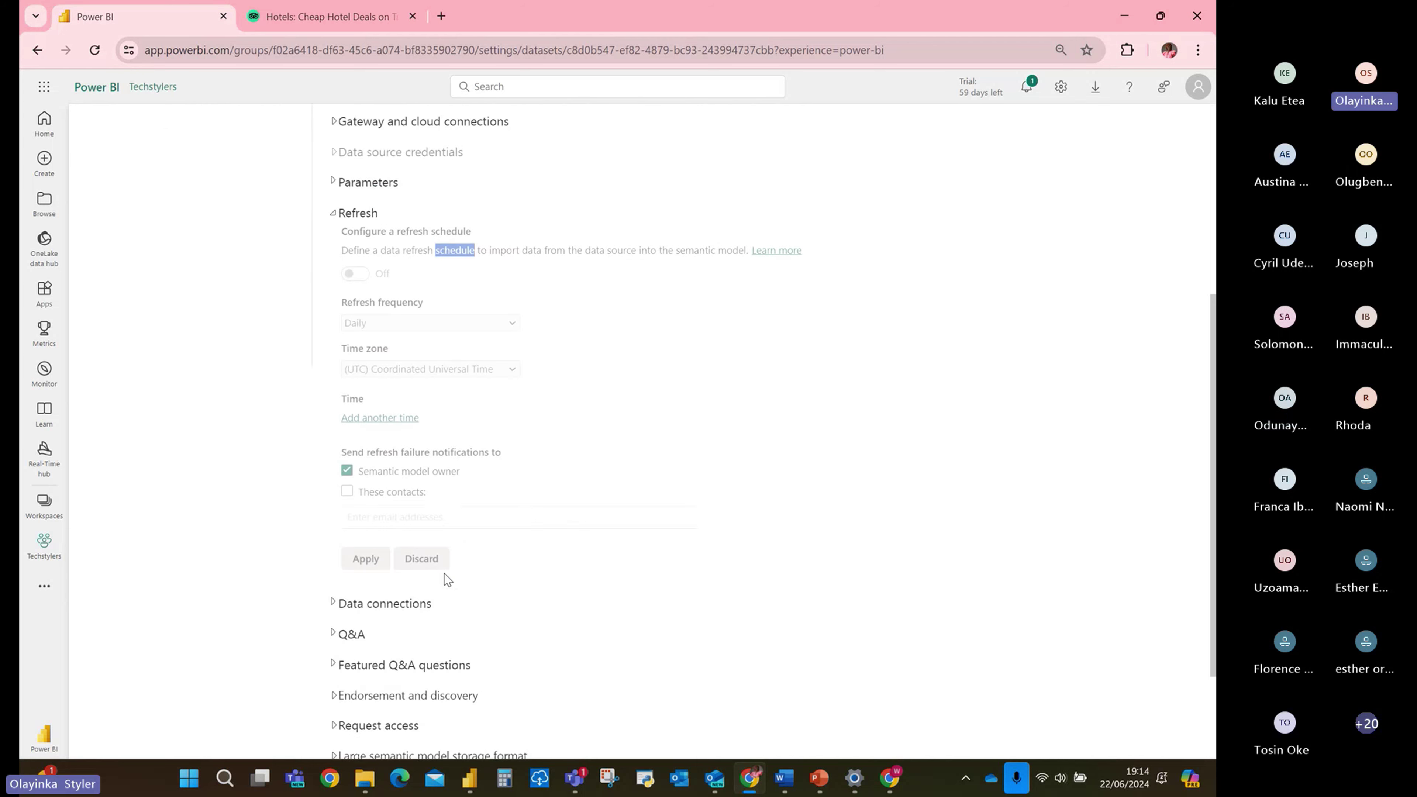
scroll(446, 580, "up", 7)
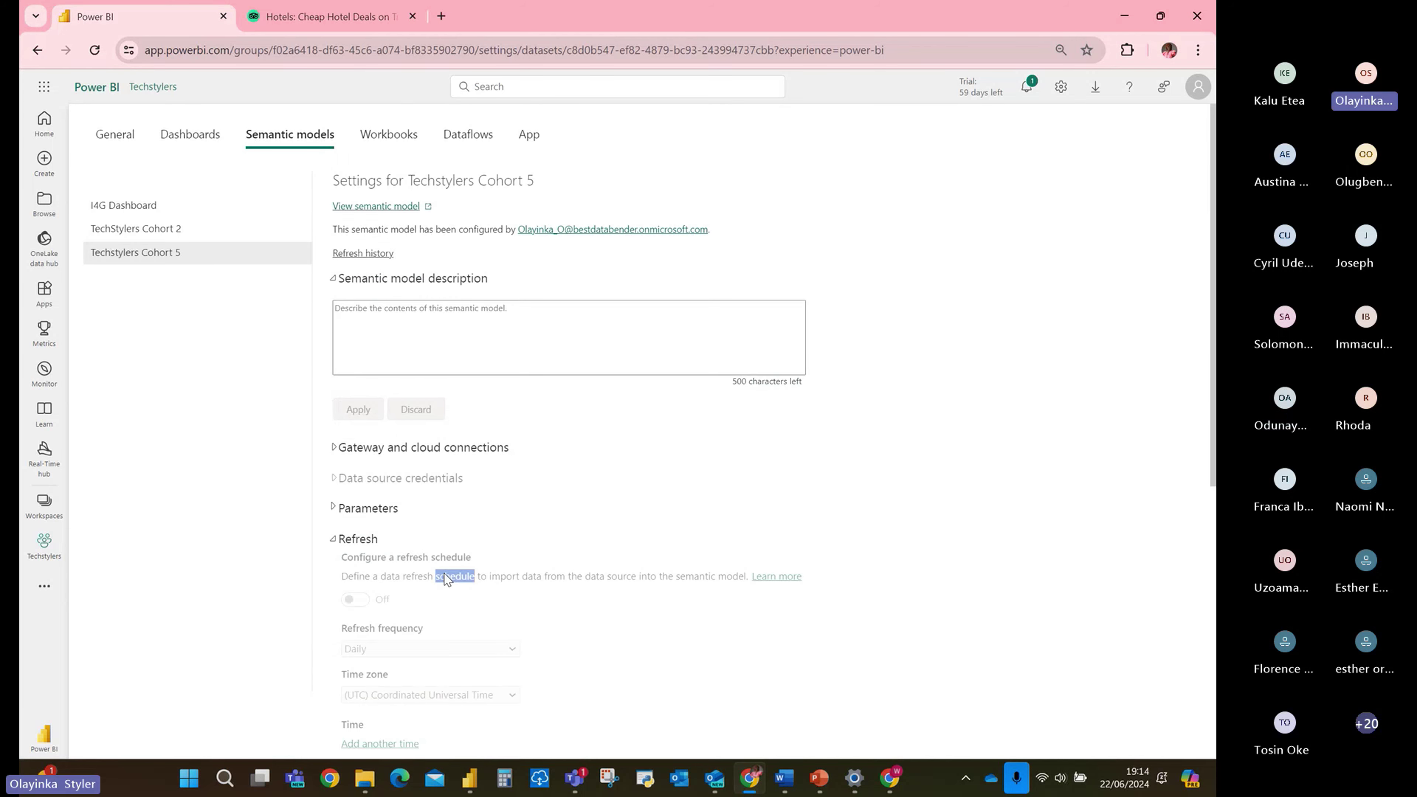
Inspect the TechStylers Cohort 2 model's refresh schedule options and the I4G Dashboard model's refresh history.
left_click(175, 234)
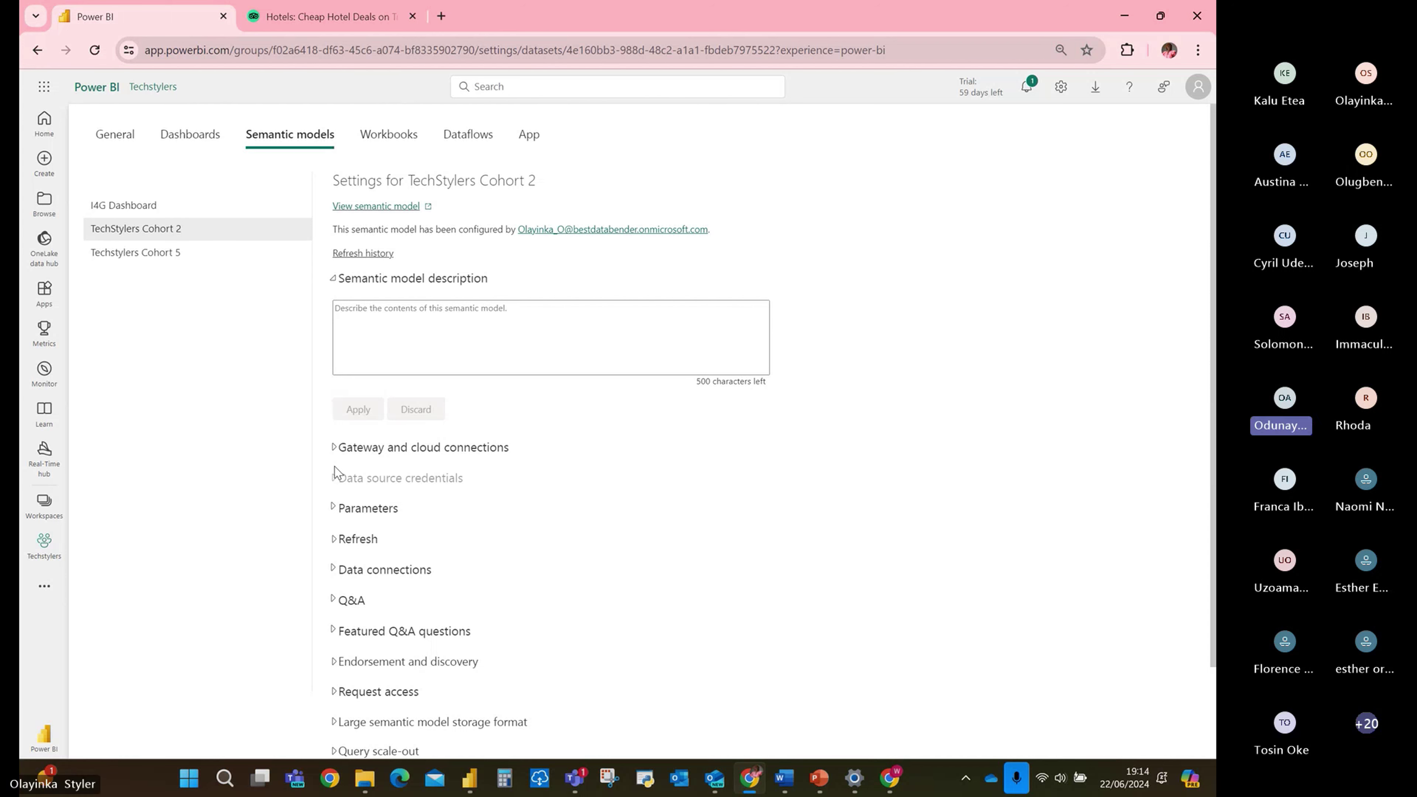
left_click(333, 541)
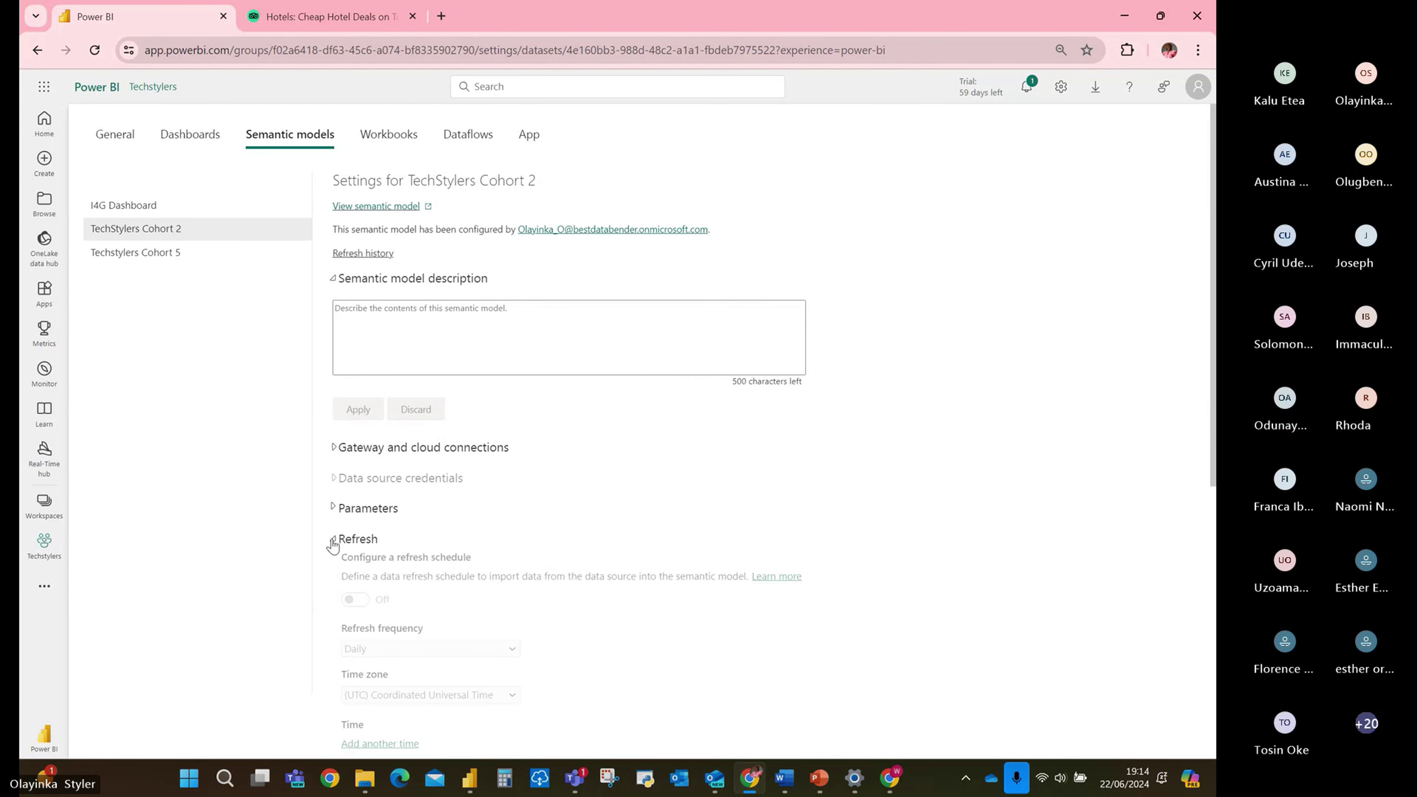
left_click(126, 208)
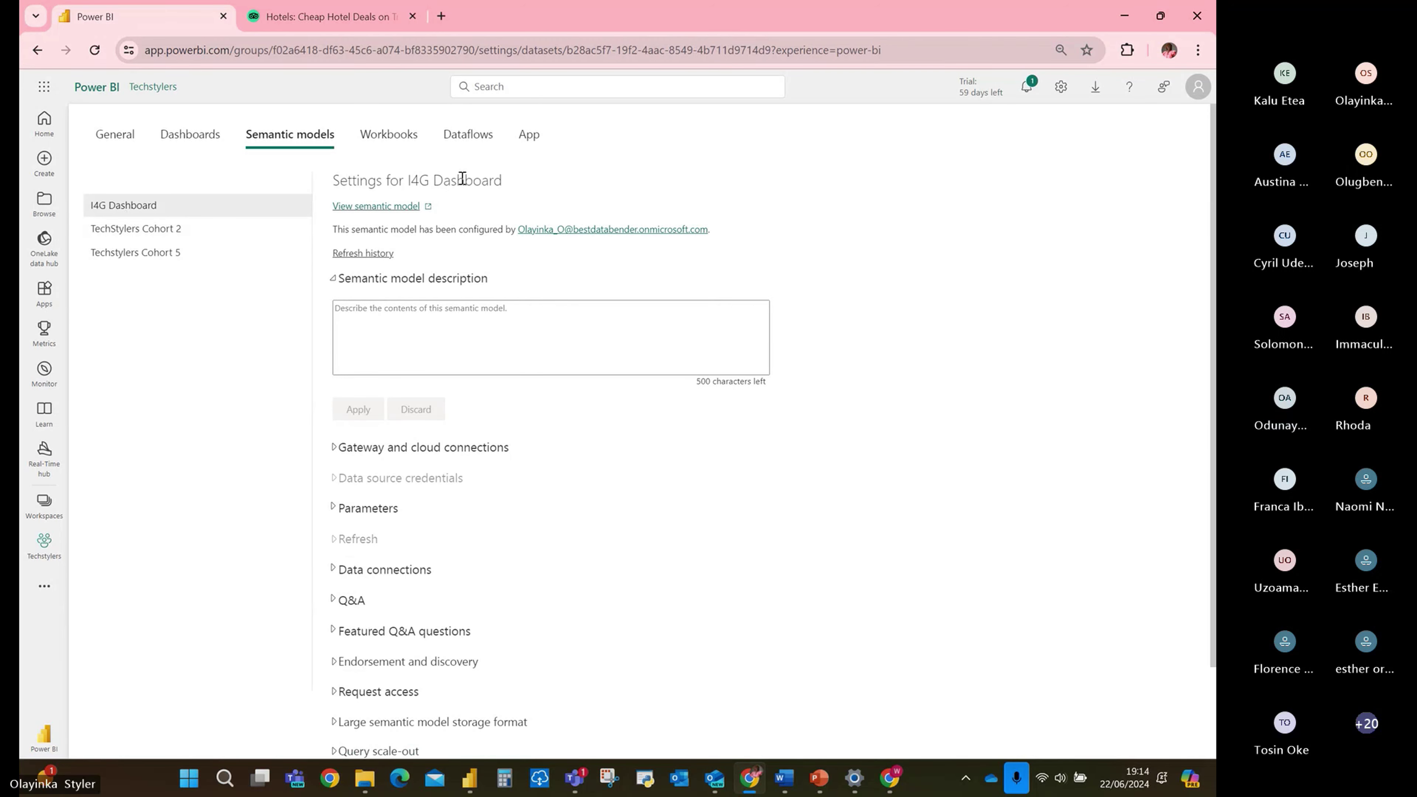
double_click(379, 478)
left_click(346, 256)
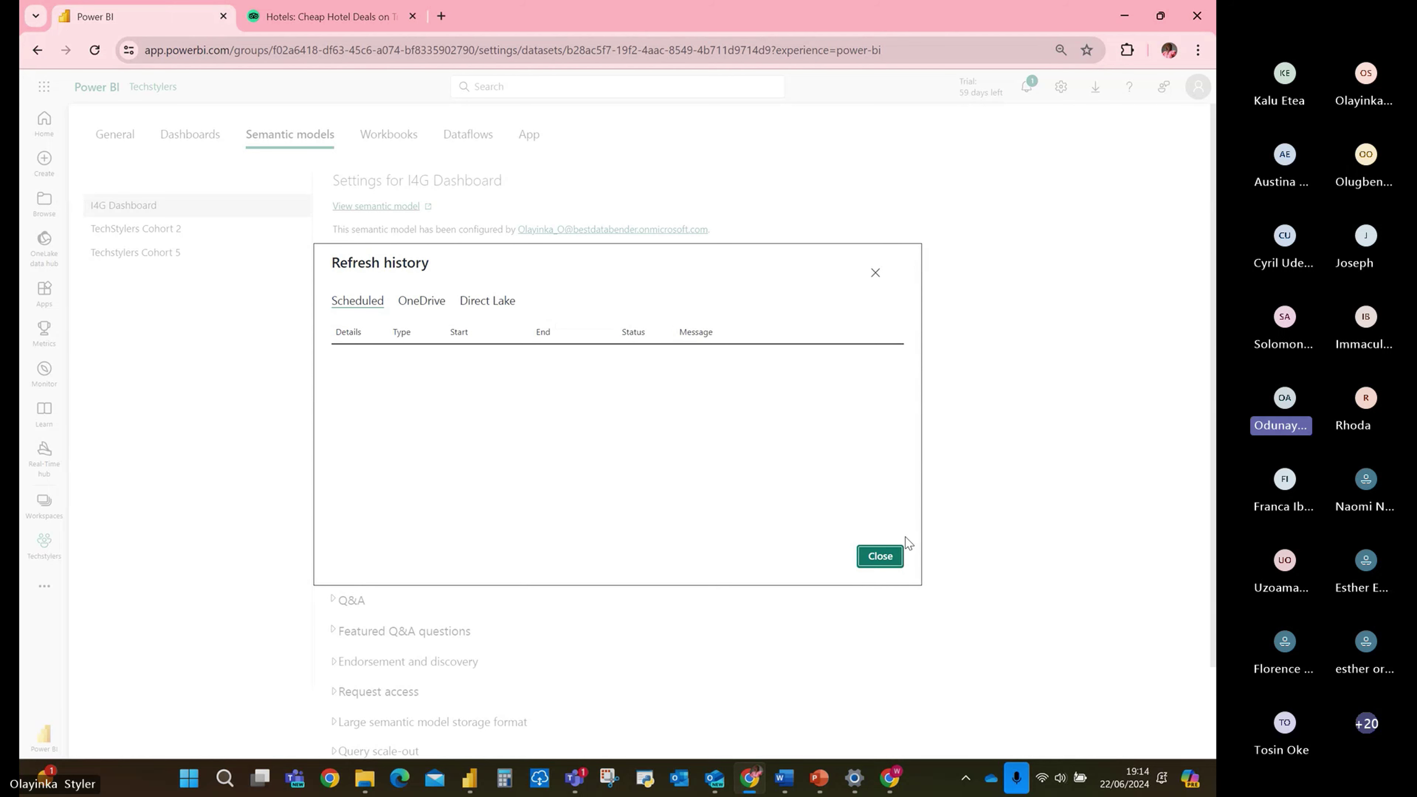
left_click(879, 556)
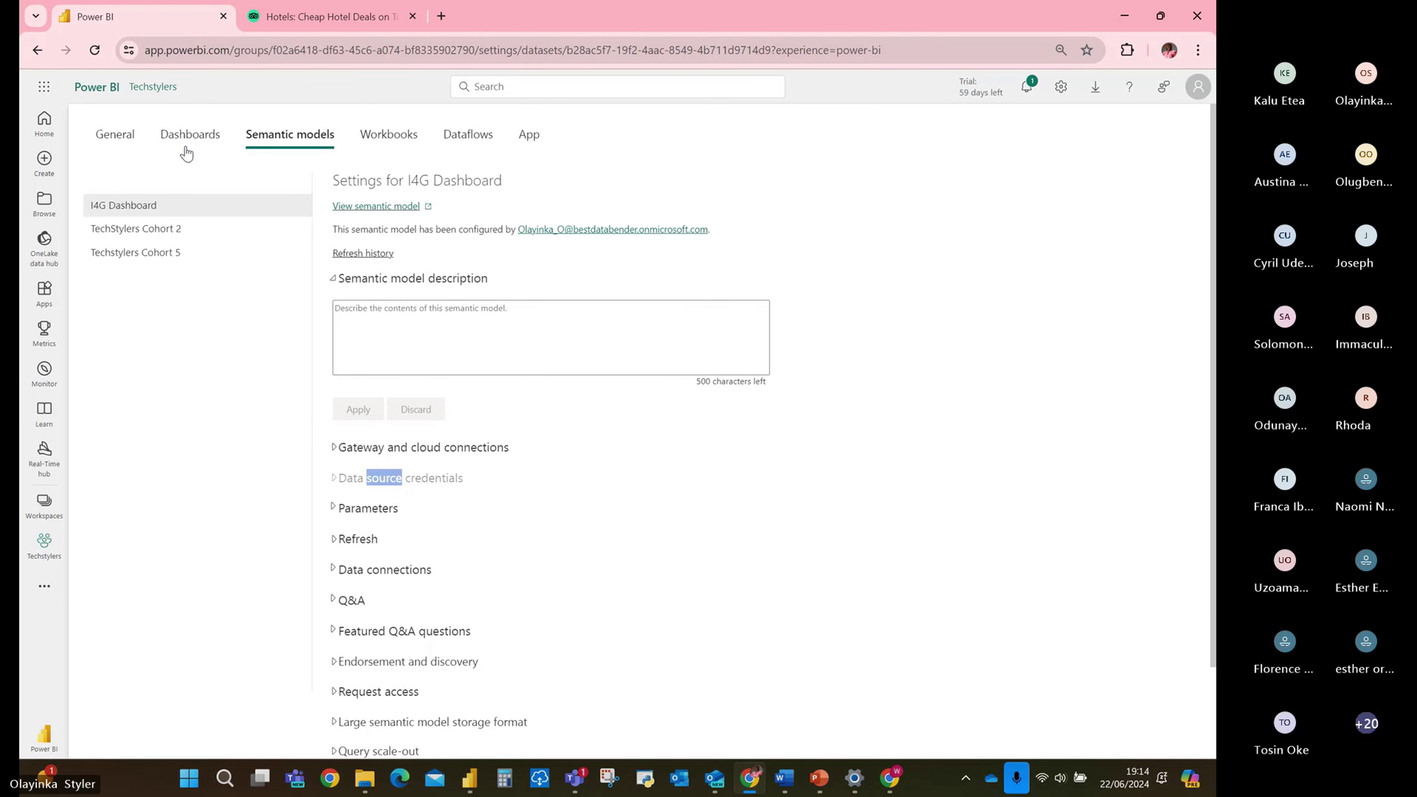
Check the workspace's workbook settings, then return to the Techstylers workspace's contents and dismiss the app upgrade notice.
left_click(403, 136)
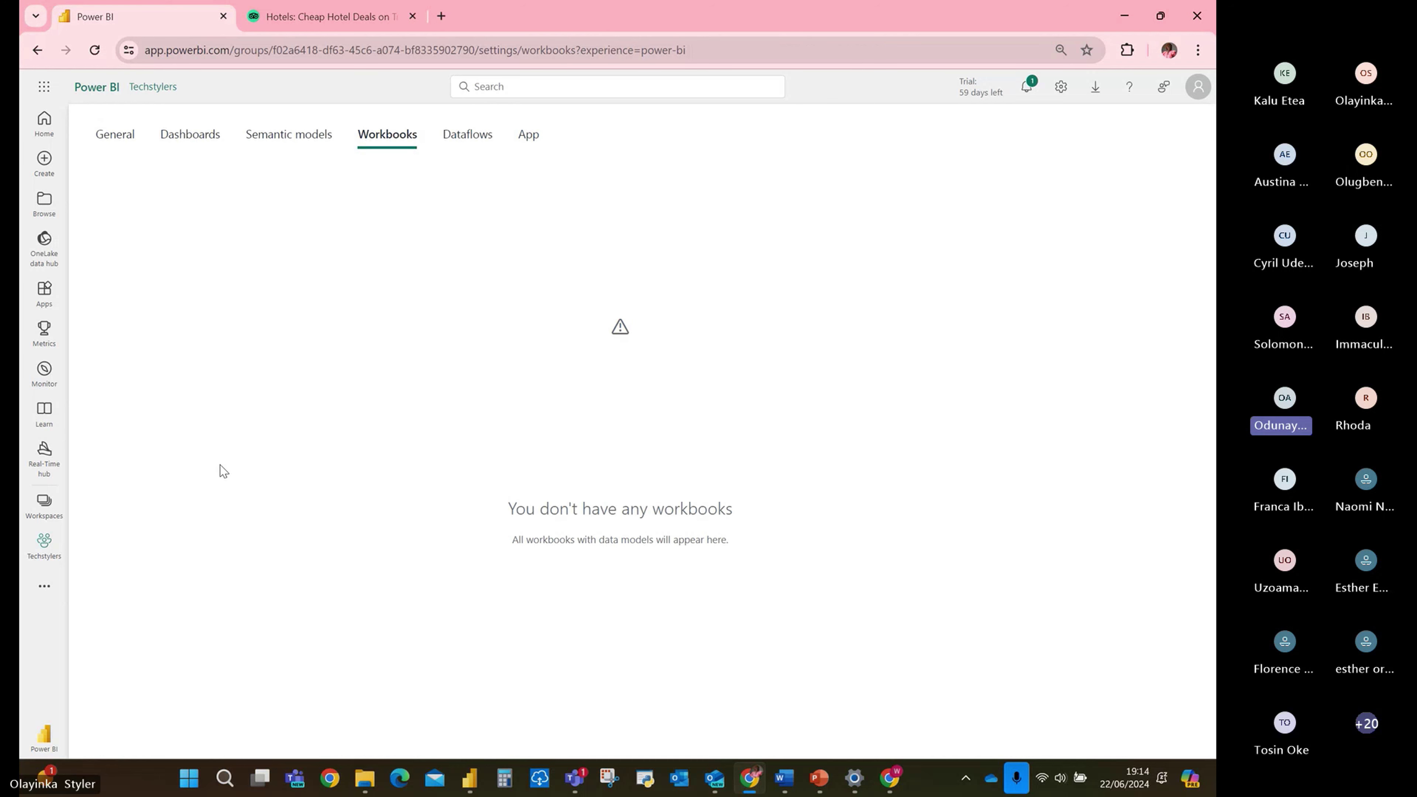
left_click(39, 550)
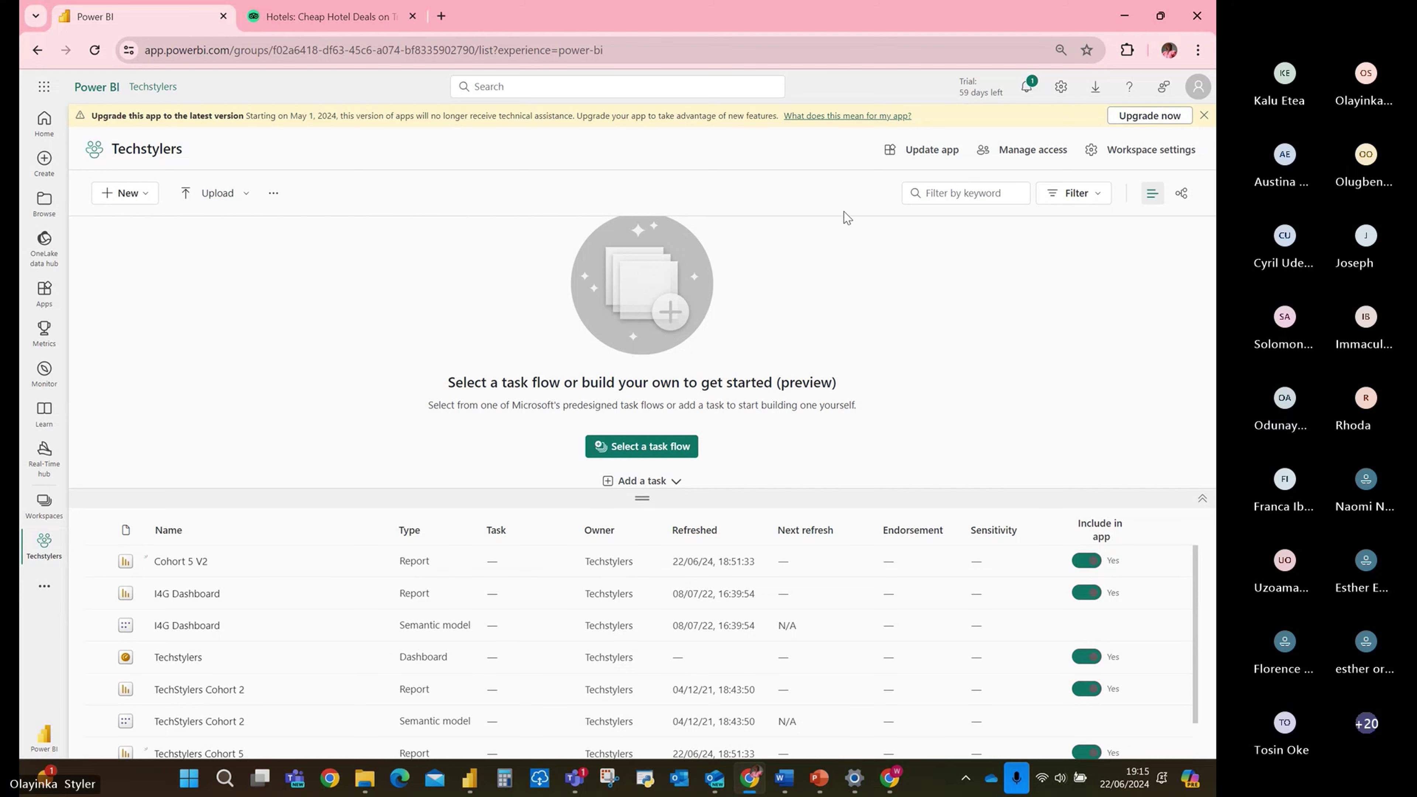
left_click(1204, 116)
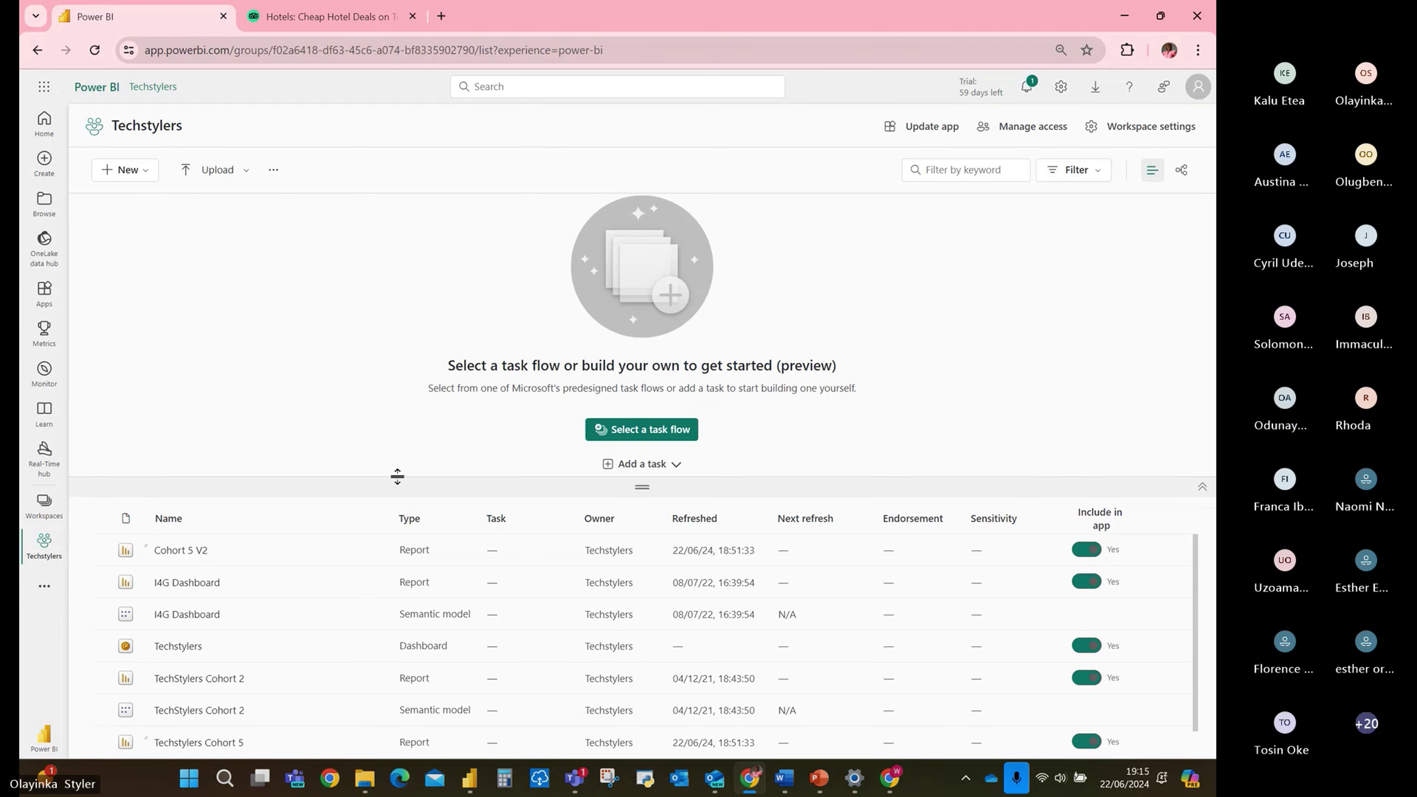
scroll(249, 642, "down", 1)
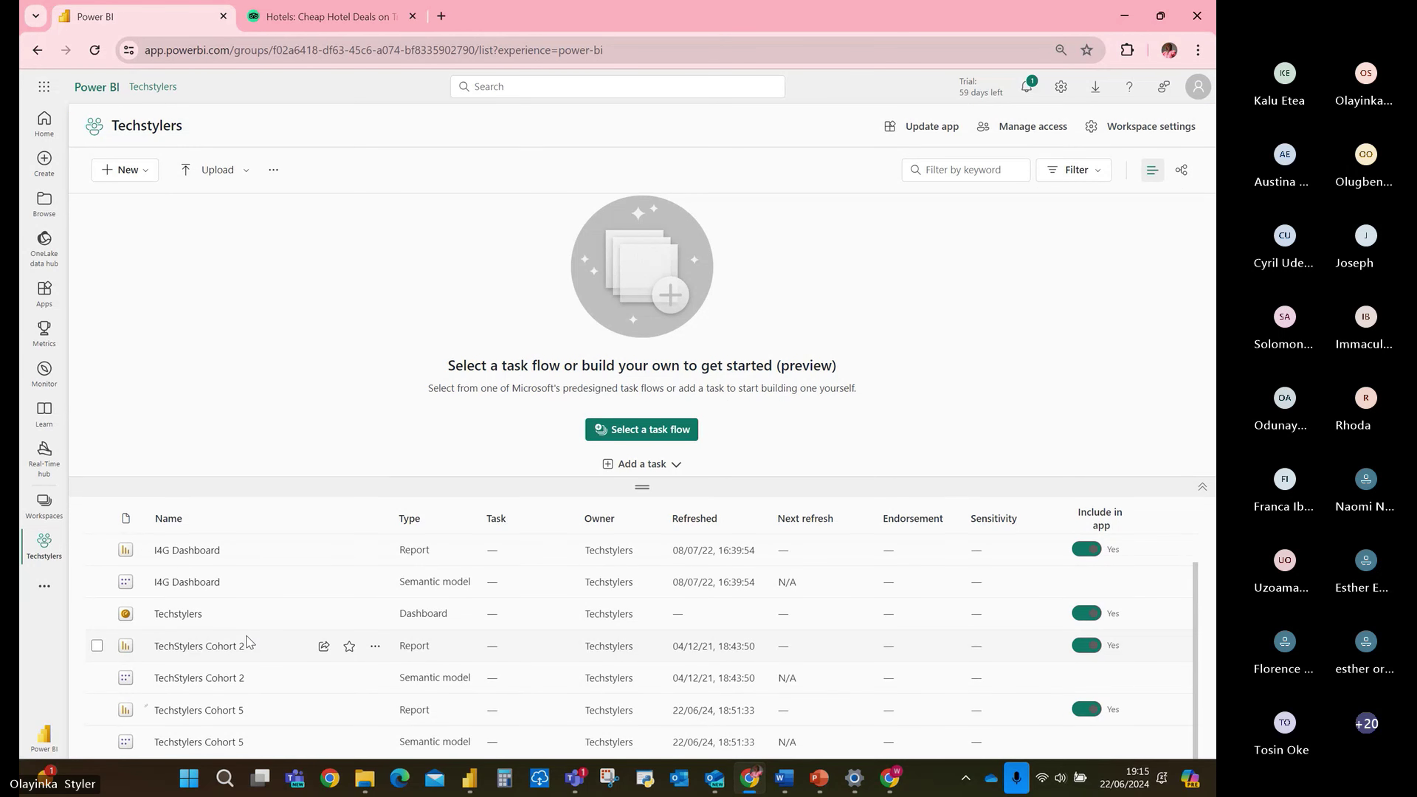
Go to My workspace and open the settings of its TechStylers Cohort 2 semantic model.
left_click(54, 509)
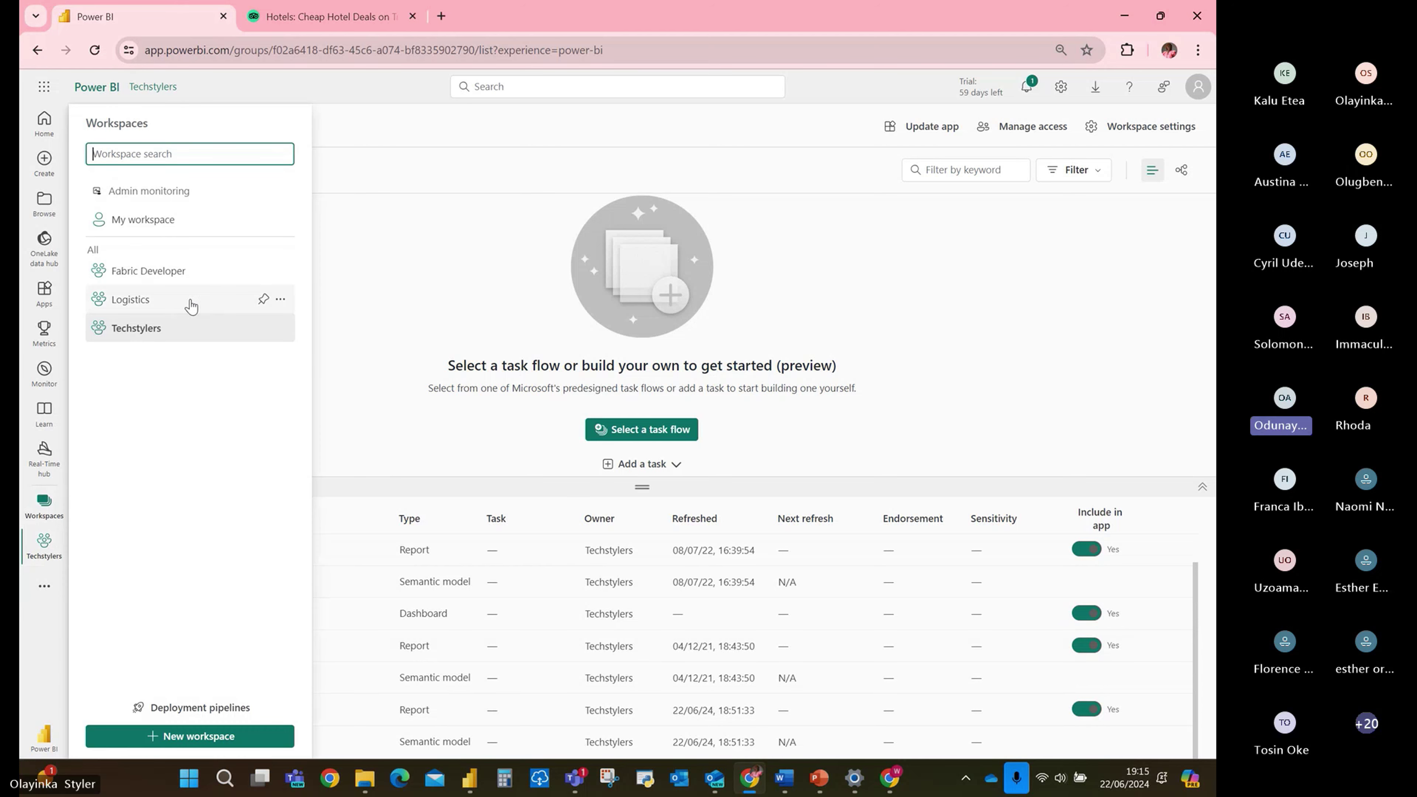
left_click(187, 218)
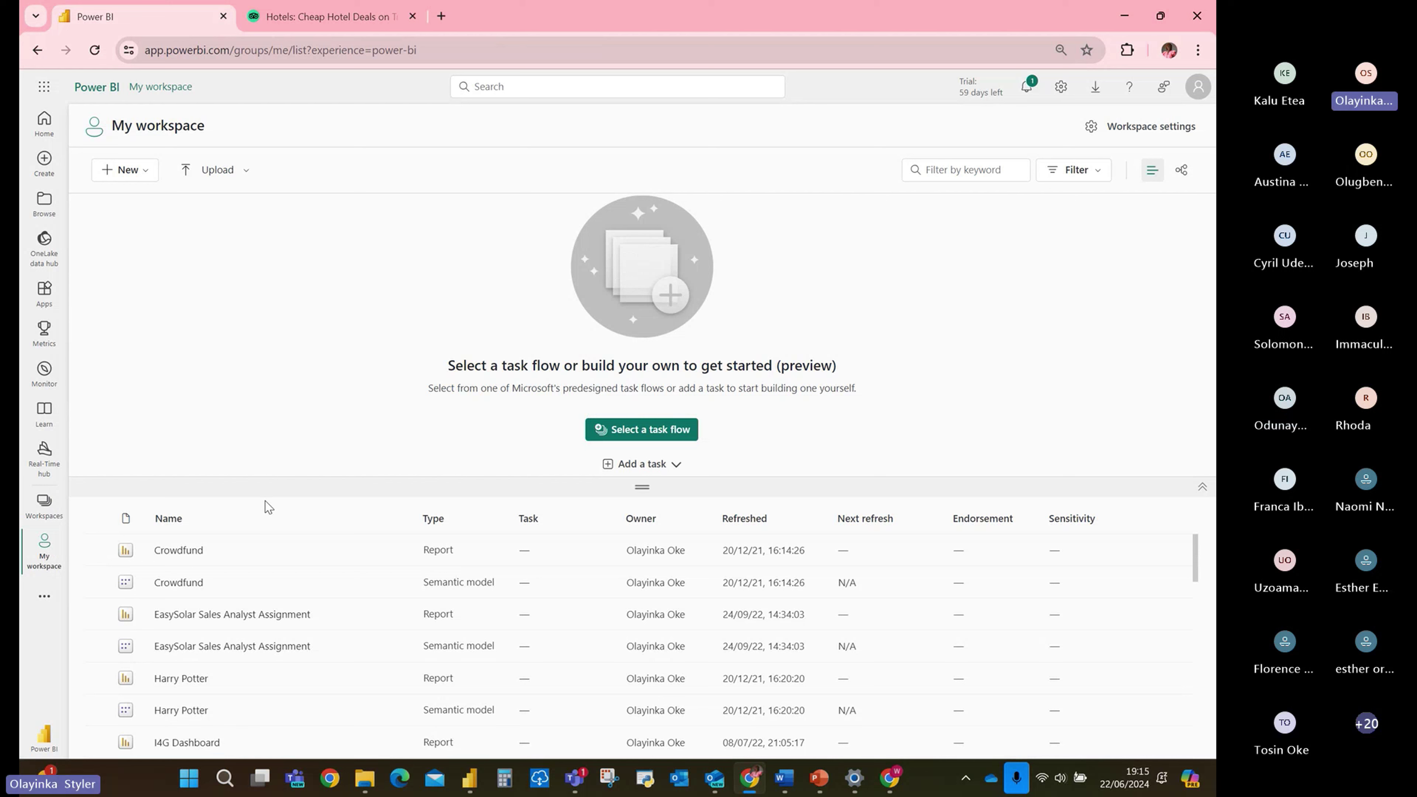
scroll(336, 664, "down", 10)
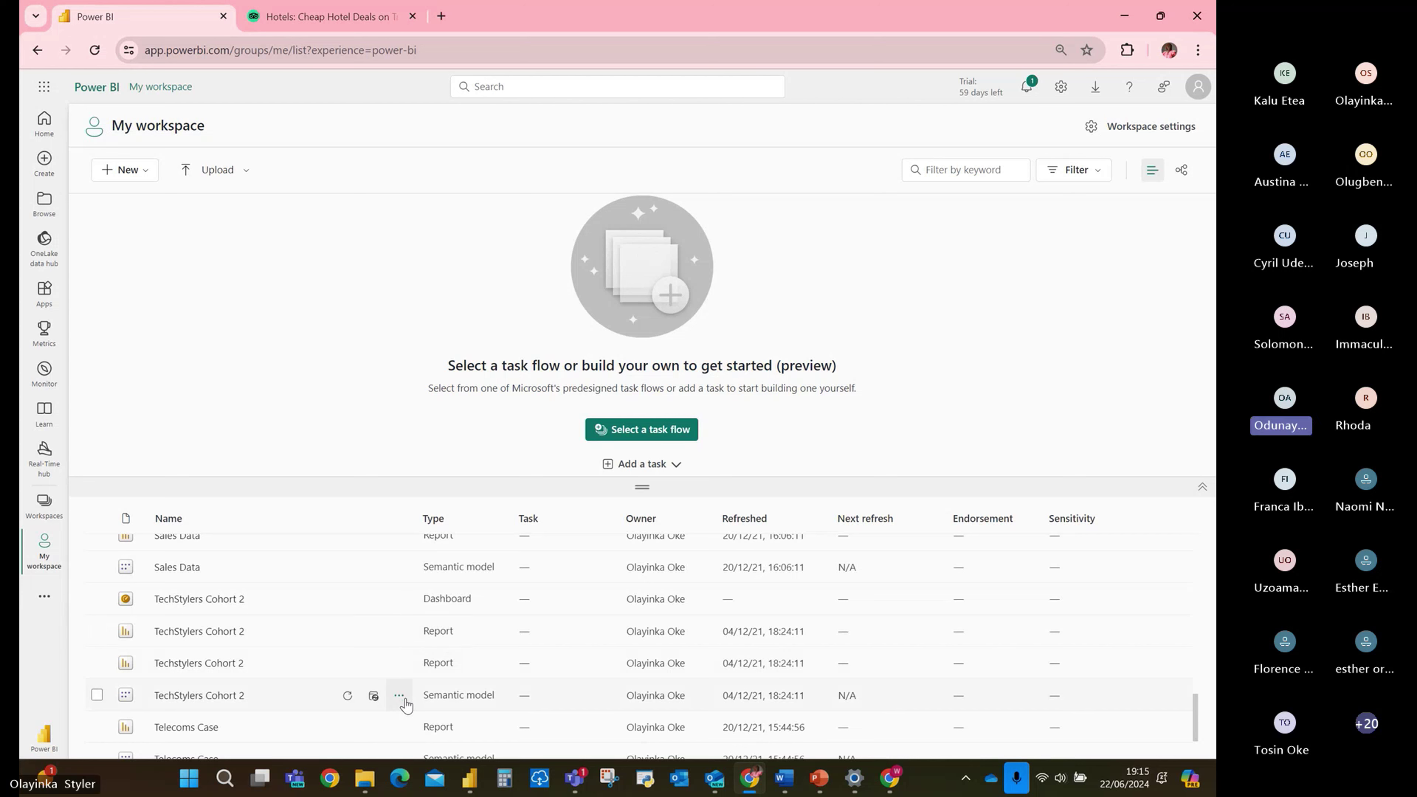
left_click(399, 696)
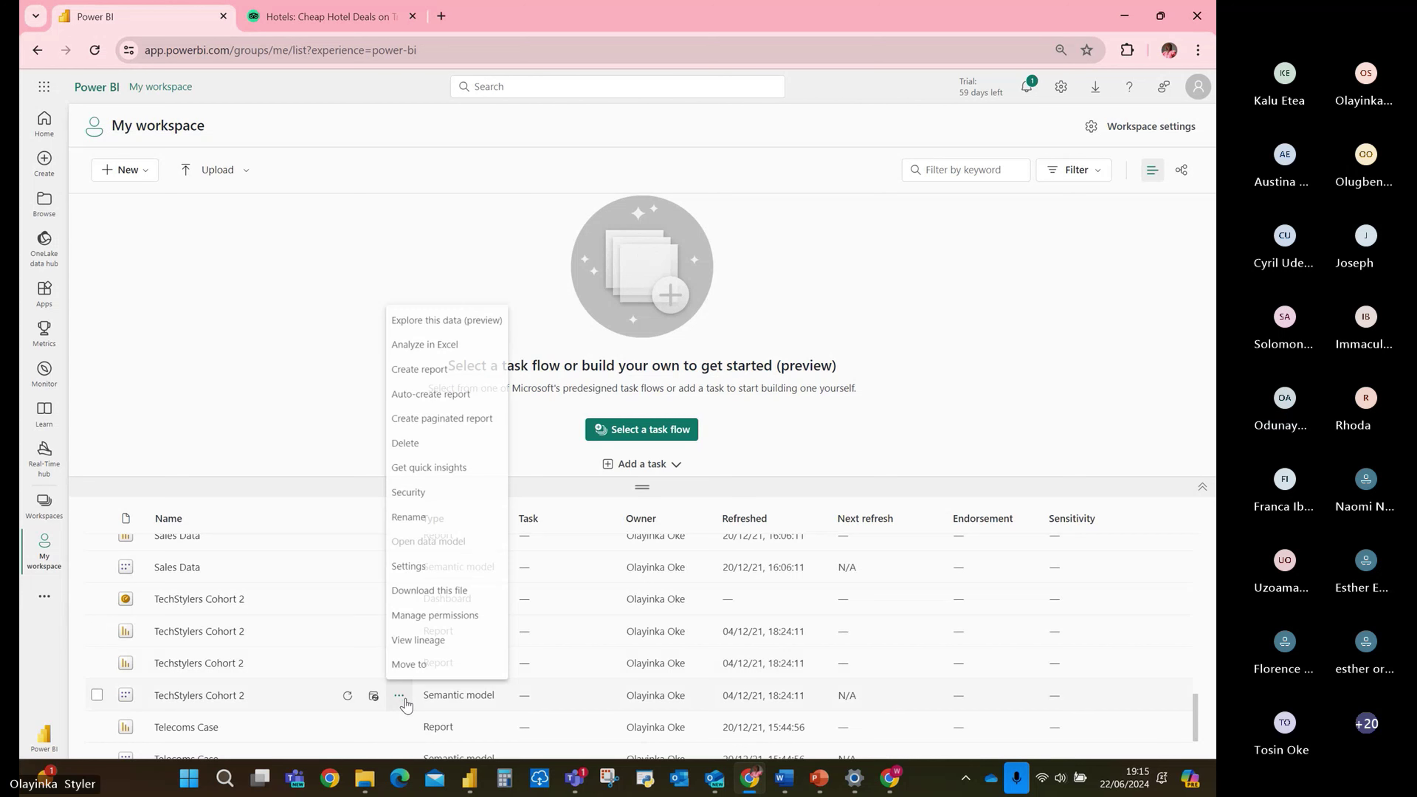
left_click(428, 561)
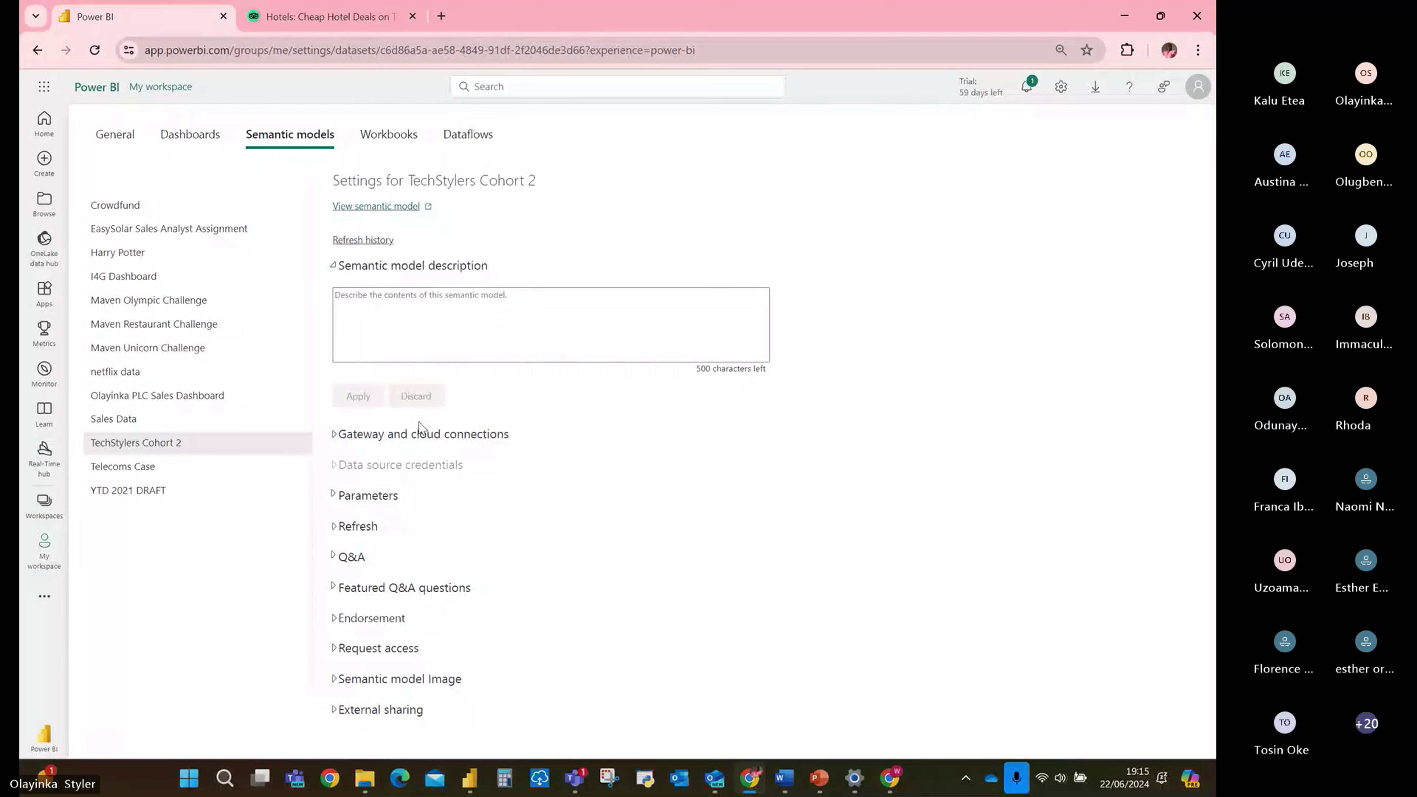
Examine the TechStylers Cohort 2 model's refresh, request access, parameters, and gateway and cloud connections settings, collapsing each section again.
left_click(333, 527)
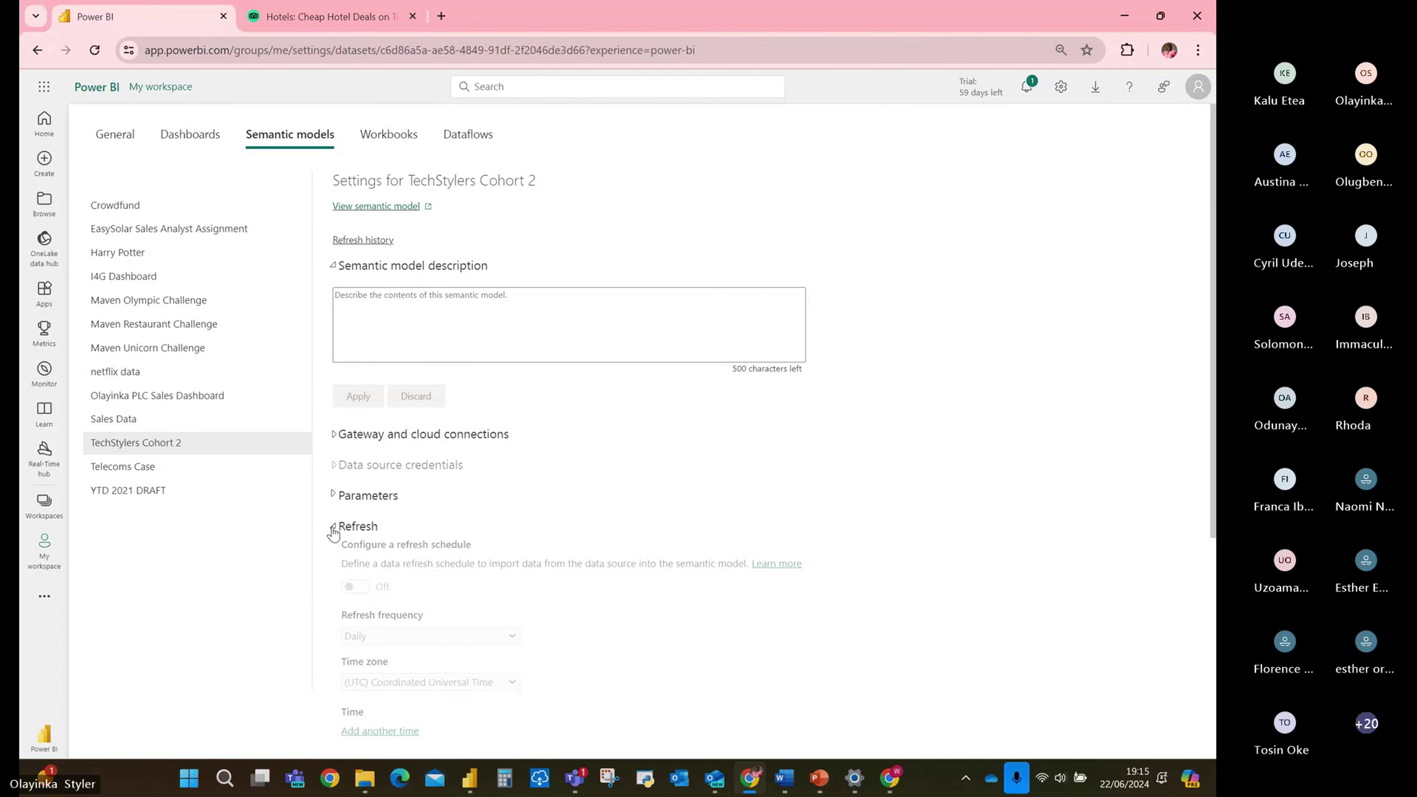
left_click(334, 527)
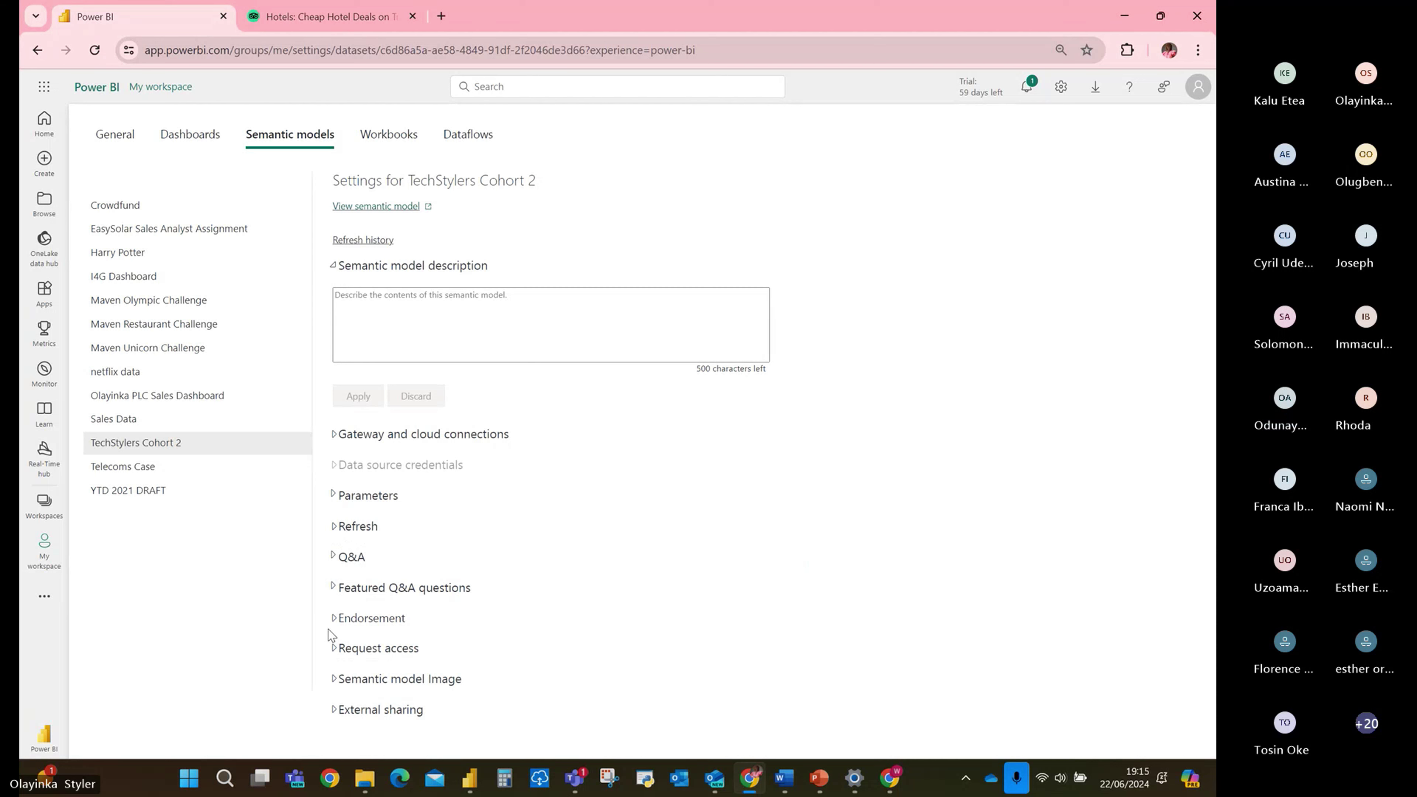
left_click(333, 649)
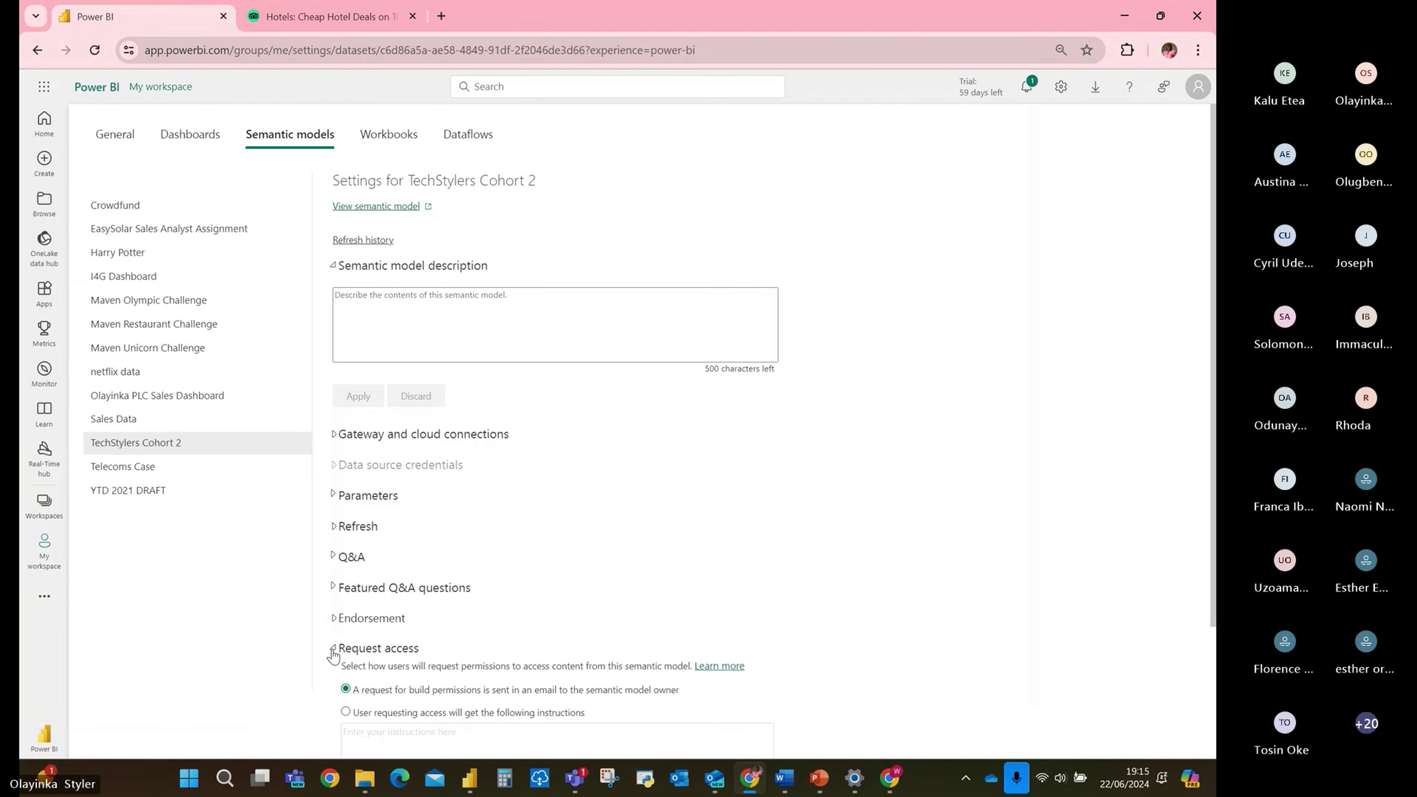
left_click(333, 650)
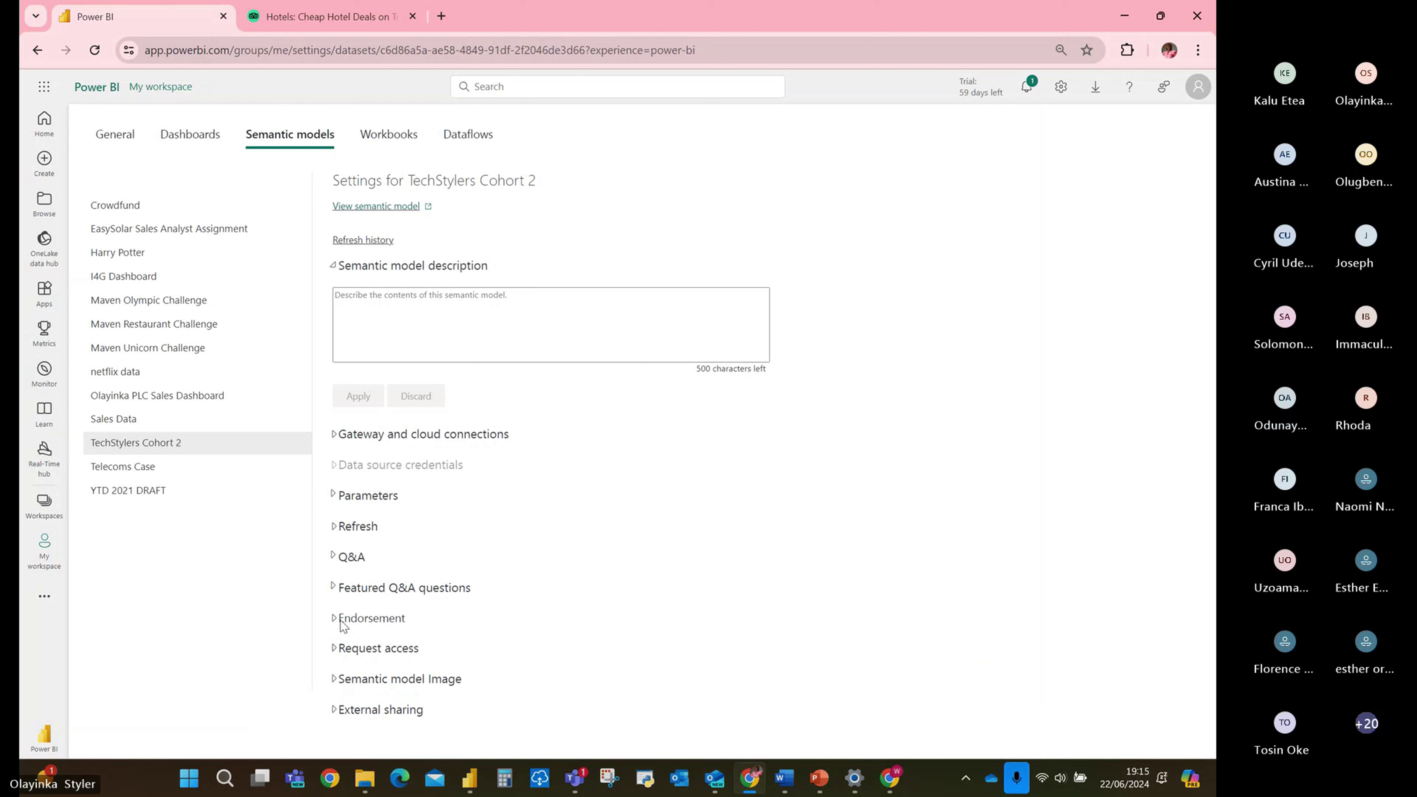
left_click(338, 498)
left_click(338, 498)
left_click(334, 437)
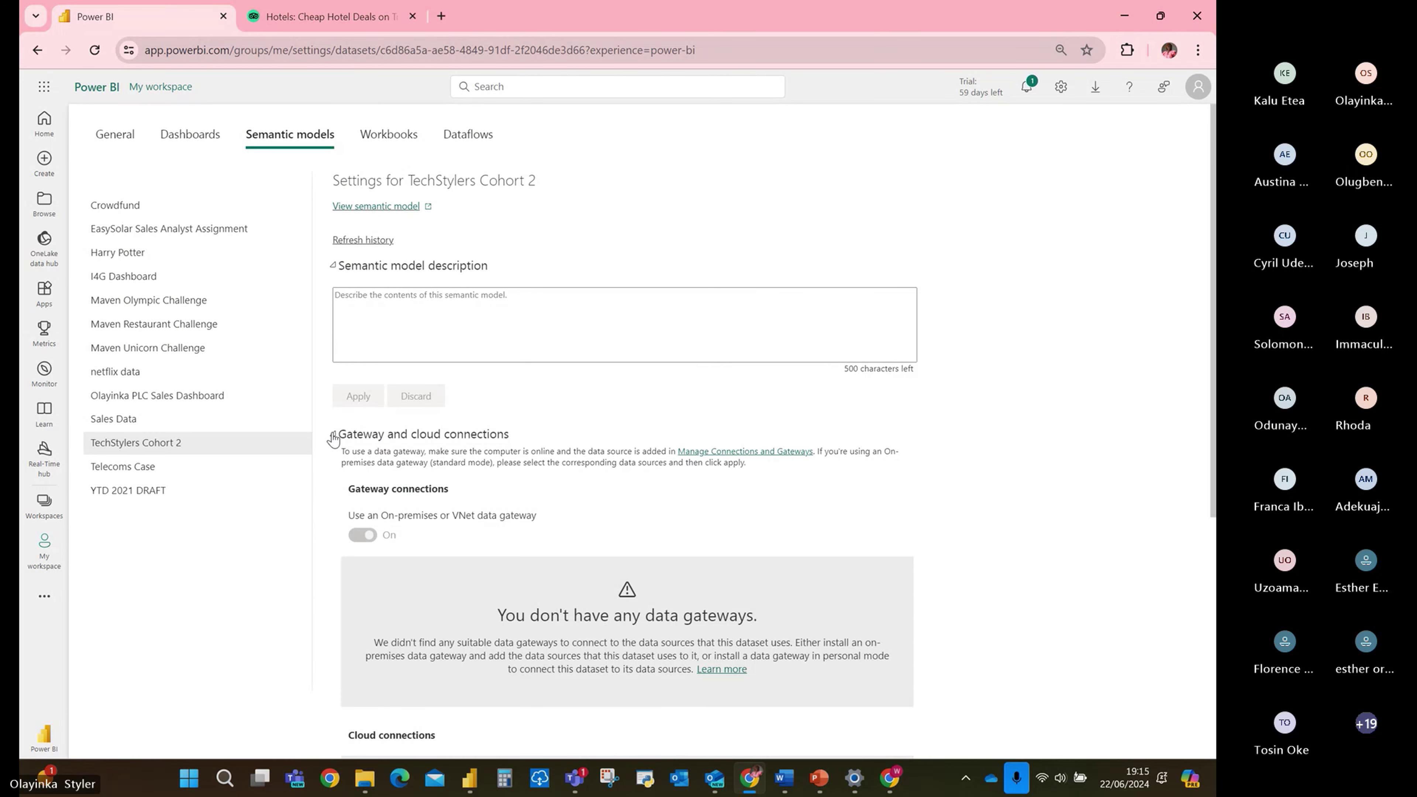
left_click(333, 435)
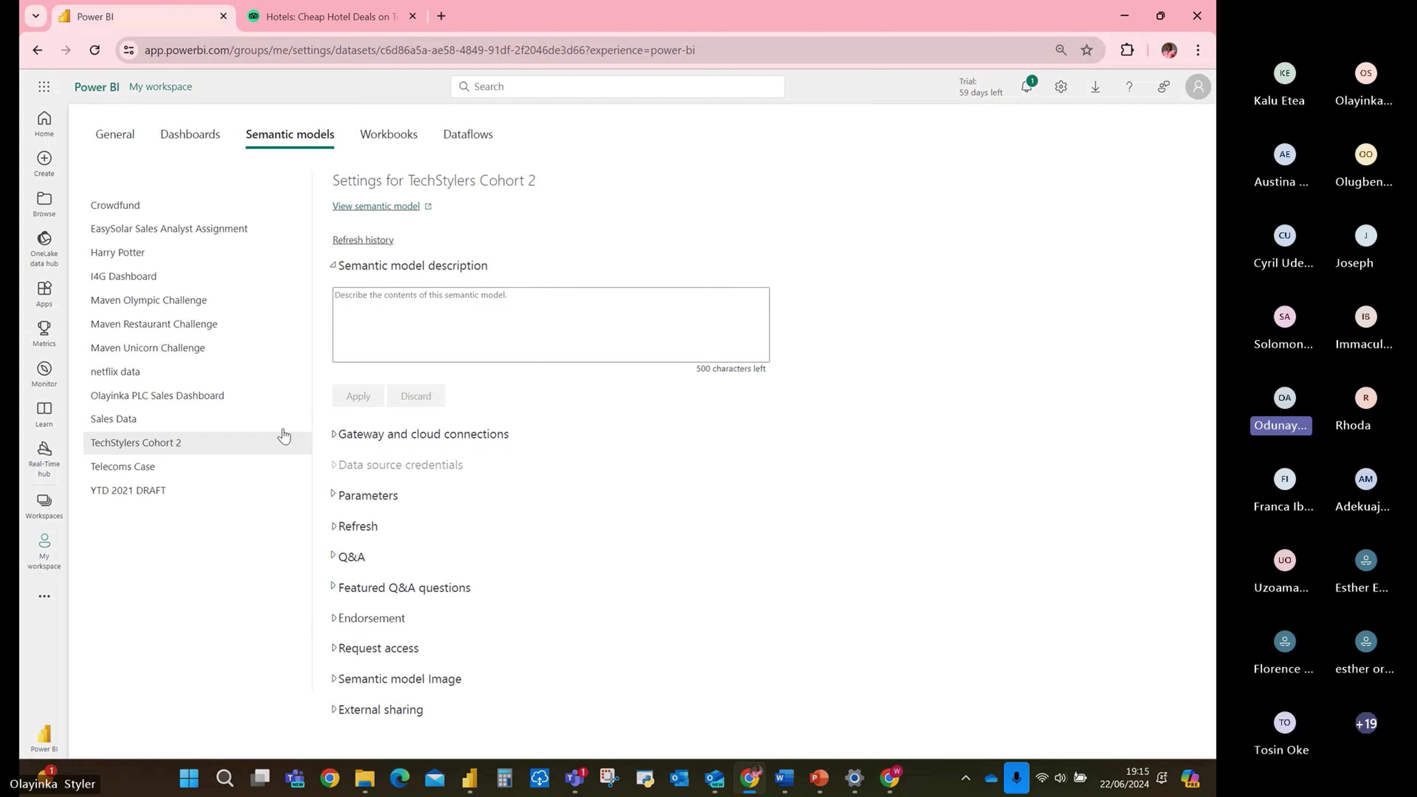
Inspect the Crowdfund semantic model's refresh schedule options and try to expand its data source credentials.
left_click(134, 215)
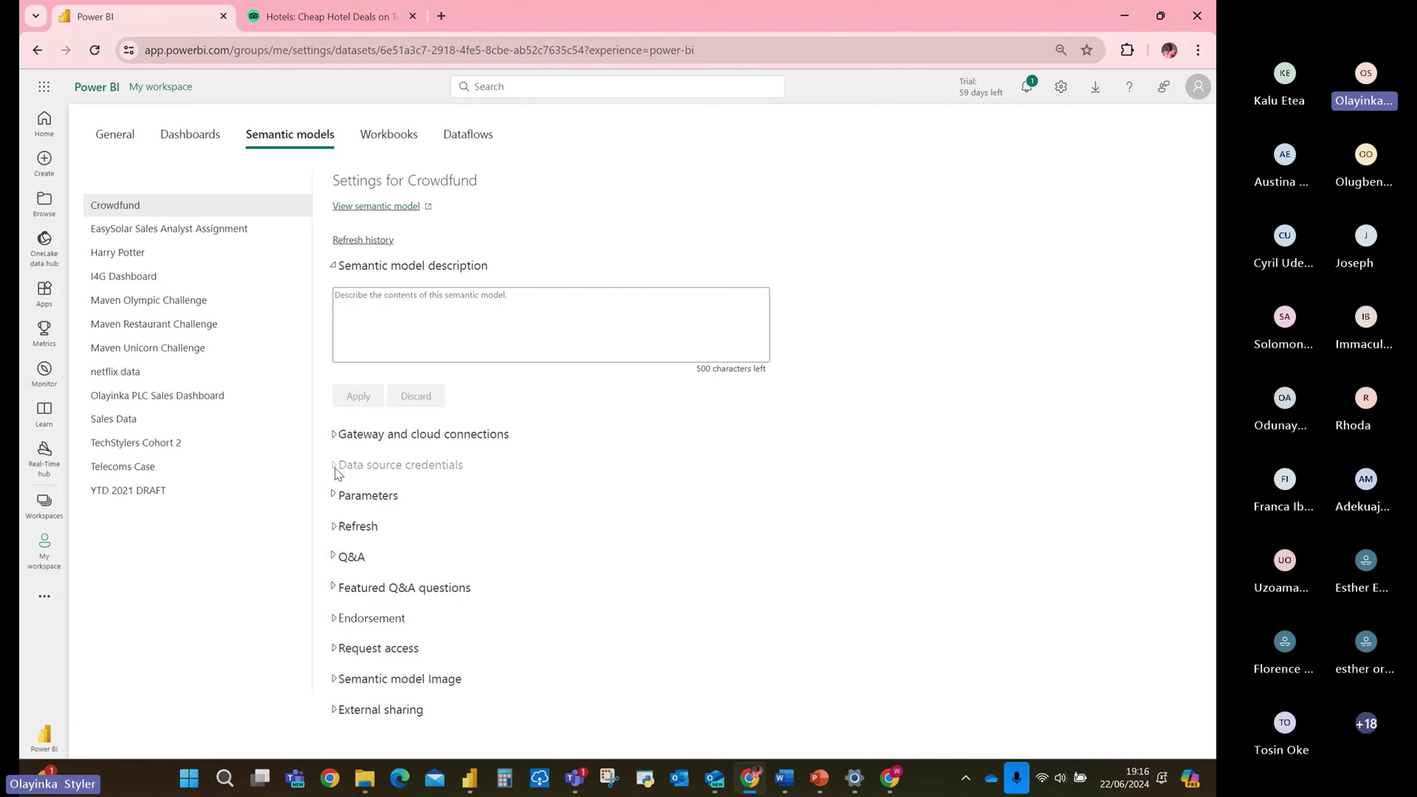
left_click_drag(337, 474, 463, 469)
left_click(475, 507)
left_click(335, 529)
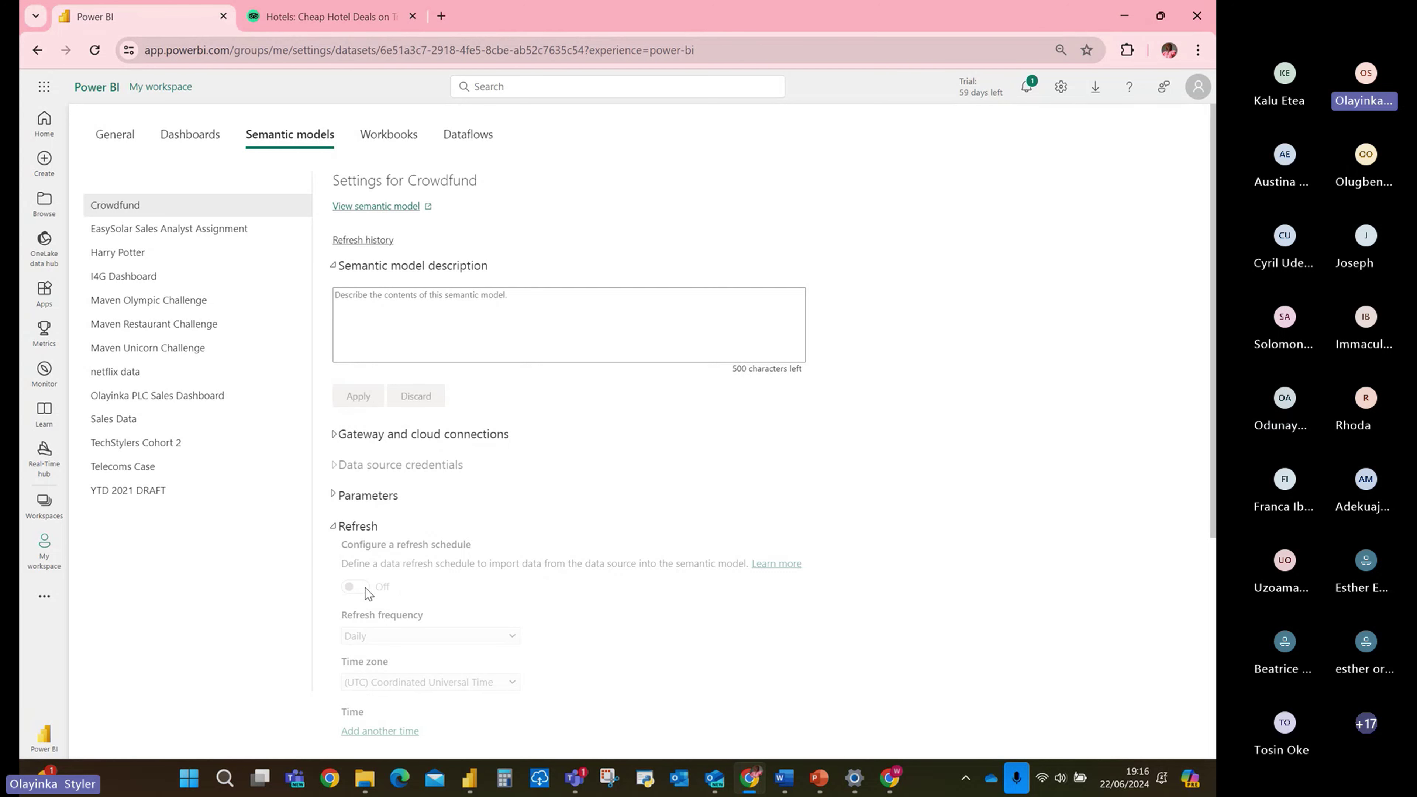
double_click(372, 468)
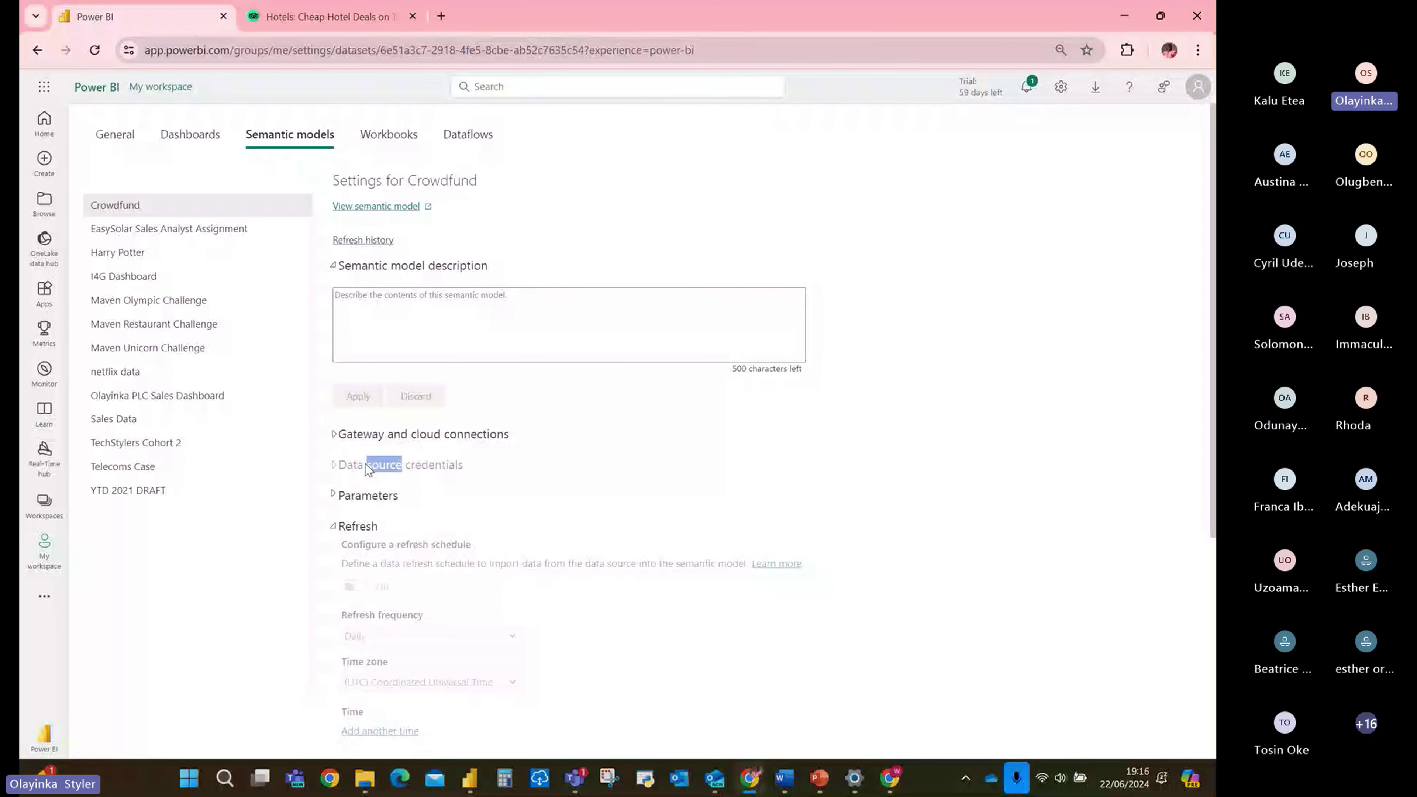
left_click(344, 469)
Switch to File Explorer, open the Sales practice file workbook from the Class 4 & 5 folder in Excel and maximize its window.
mouse_move(370, 784)
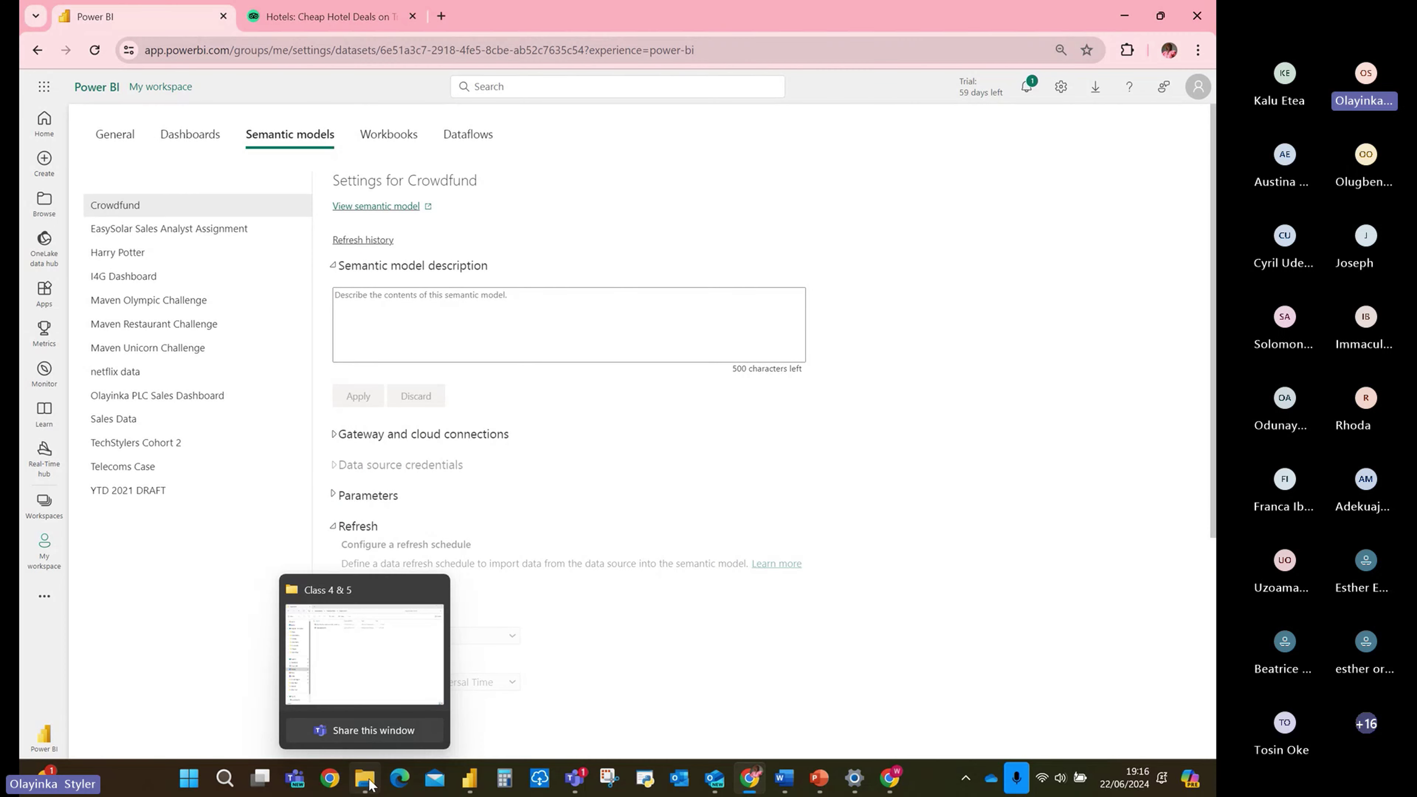
left_click(401, 678)
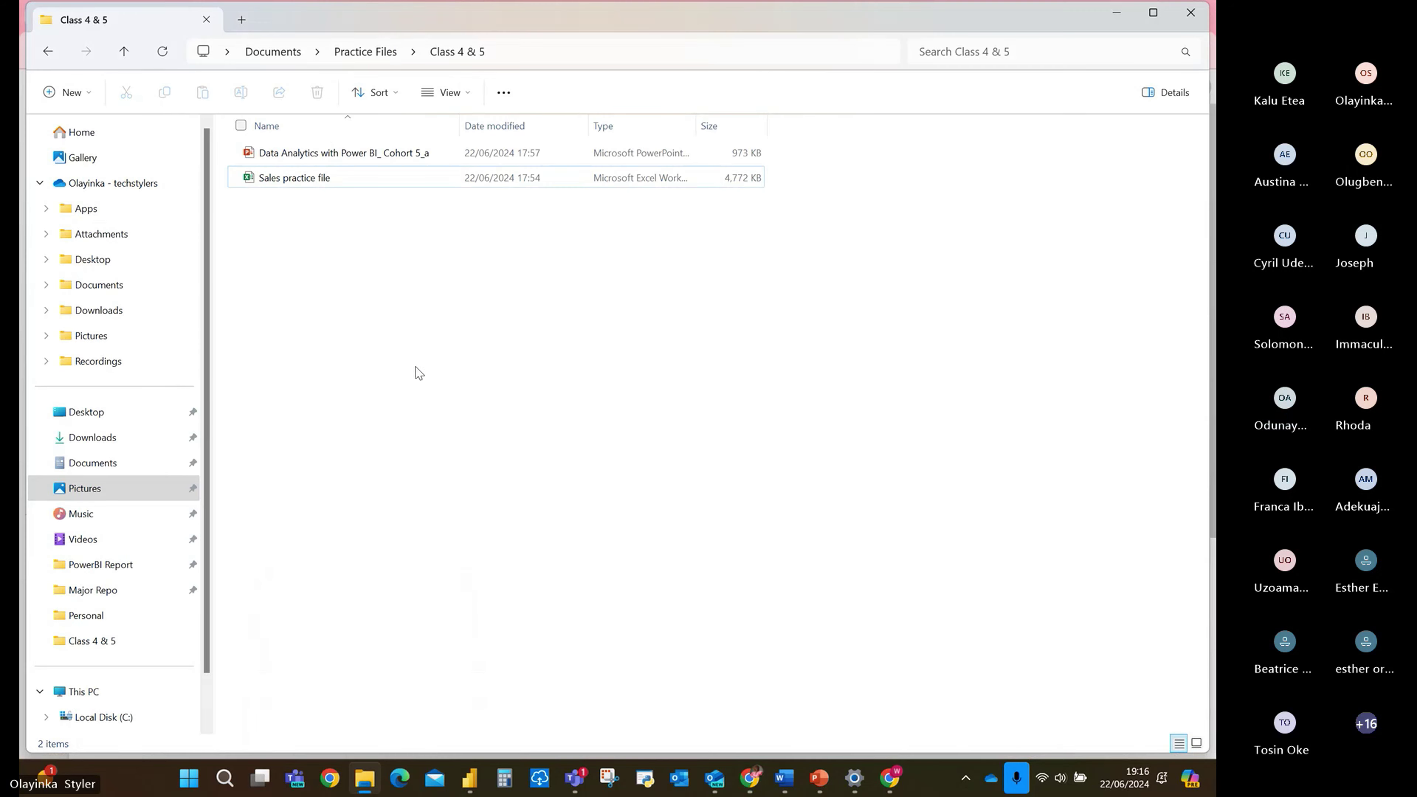
double_click(324, 186)
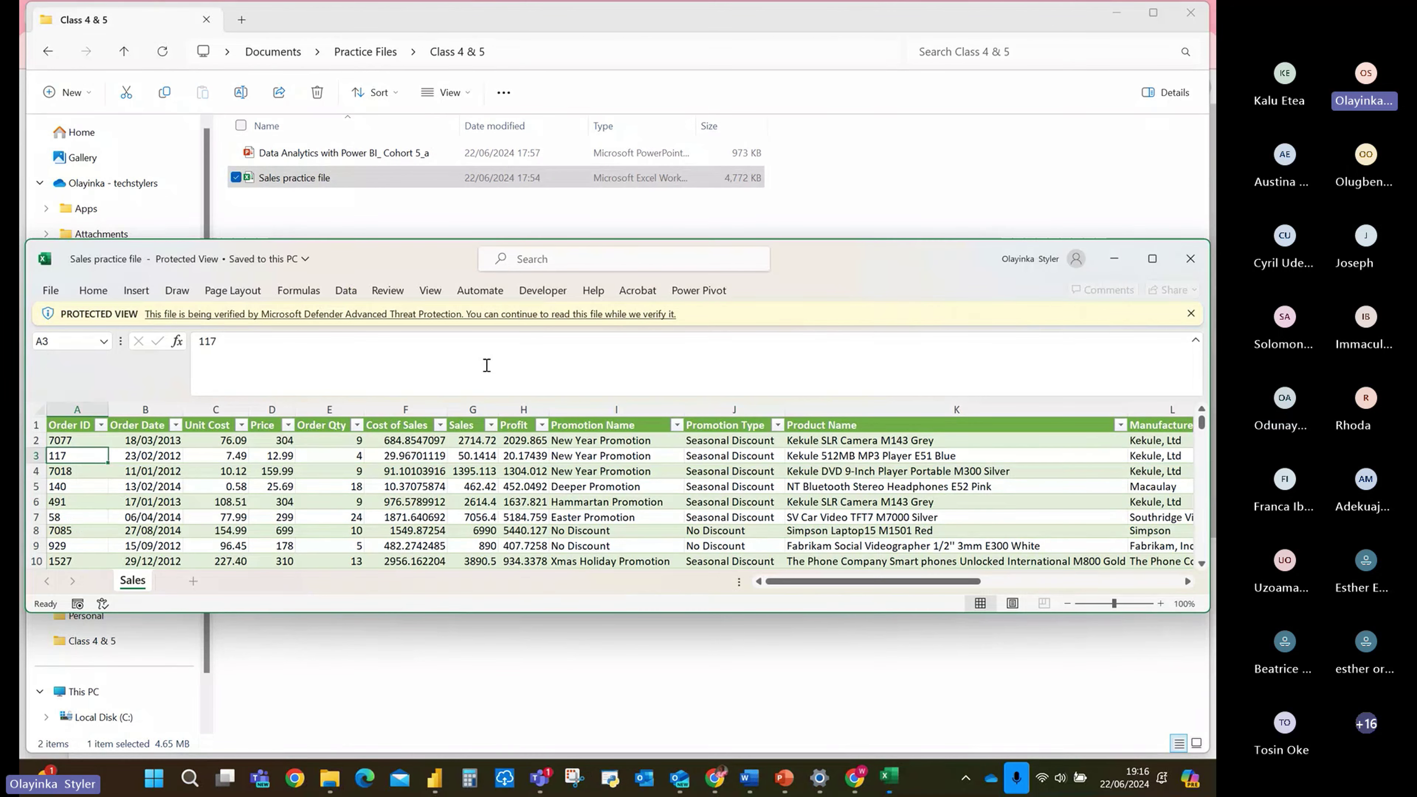
left_click(1152, 258)
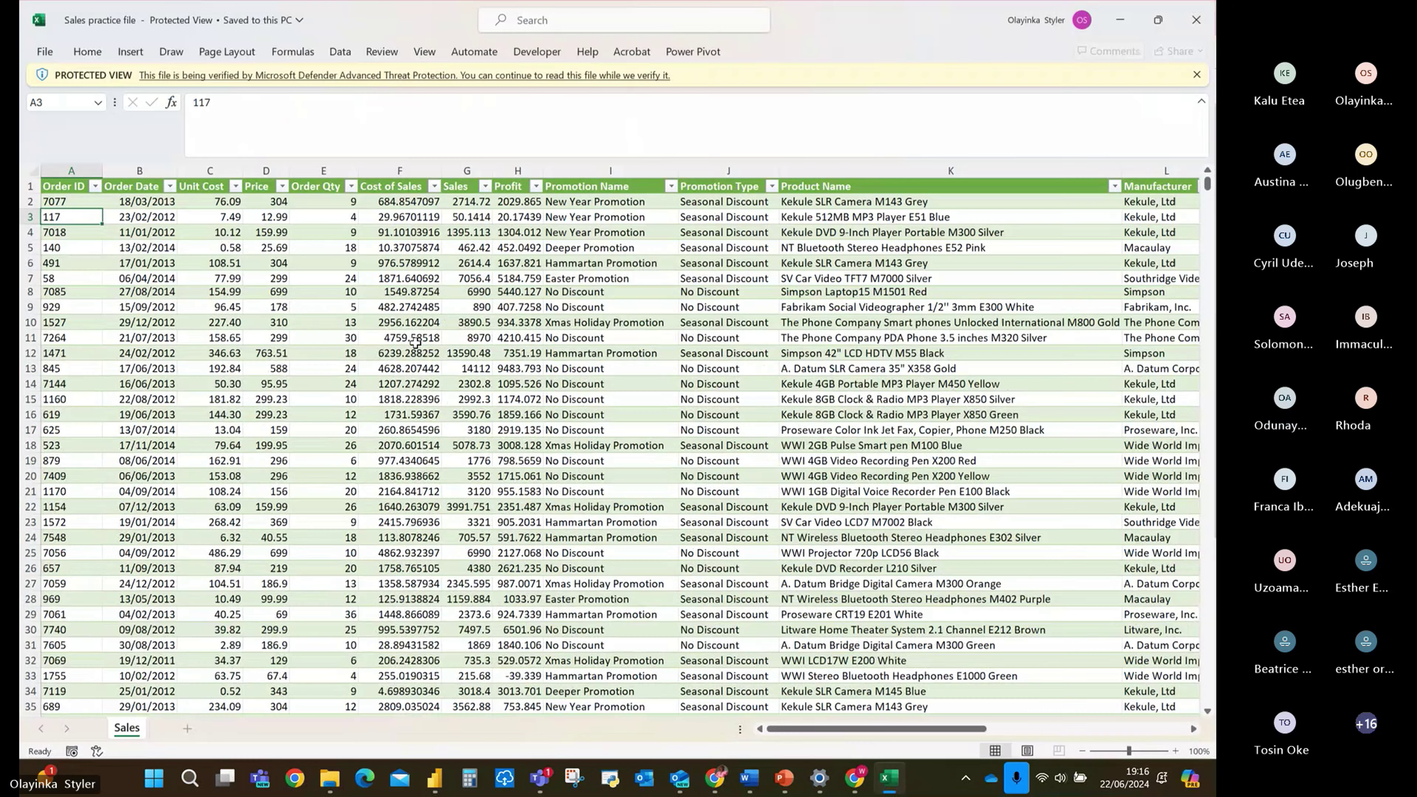
Select all the data on the Sales sheet and minimize the workbook window.
left_click(164, 352)
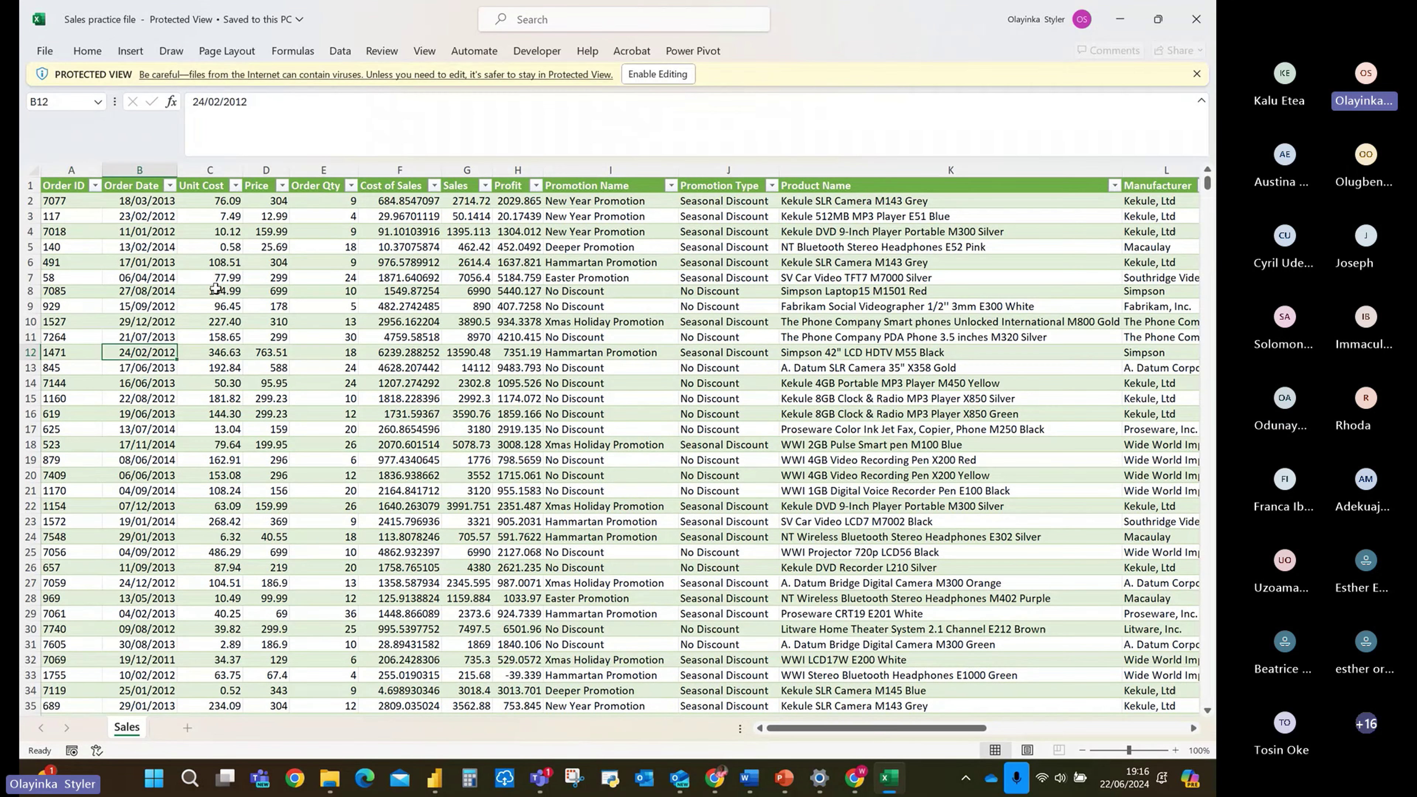
key("ctrl+a")
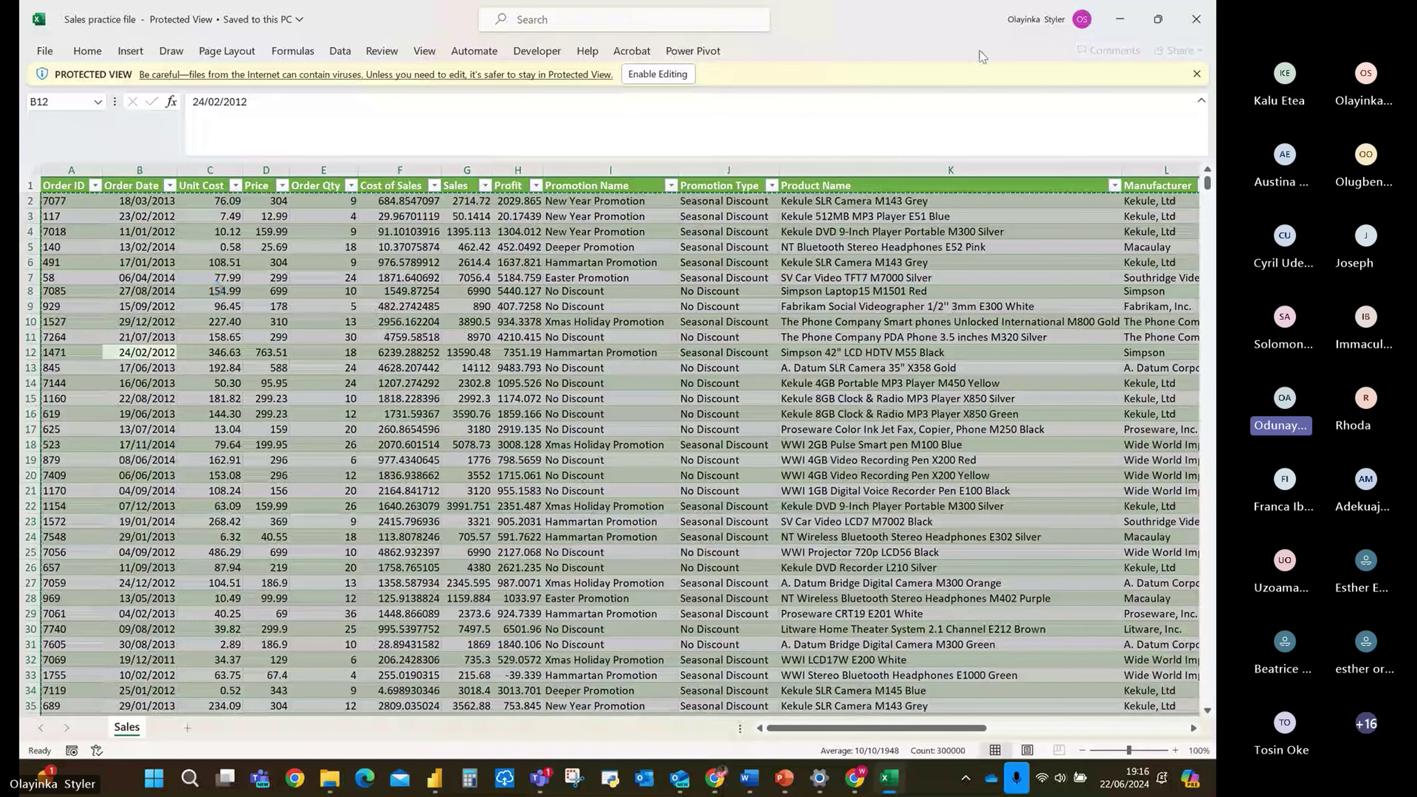
left_click(1118, 20)
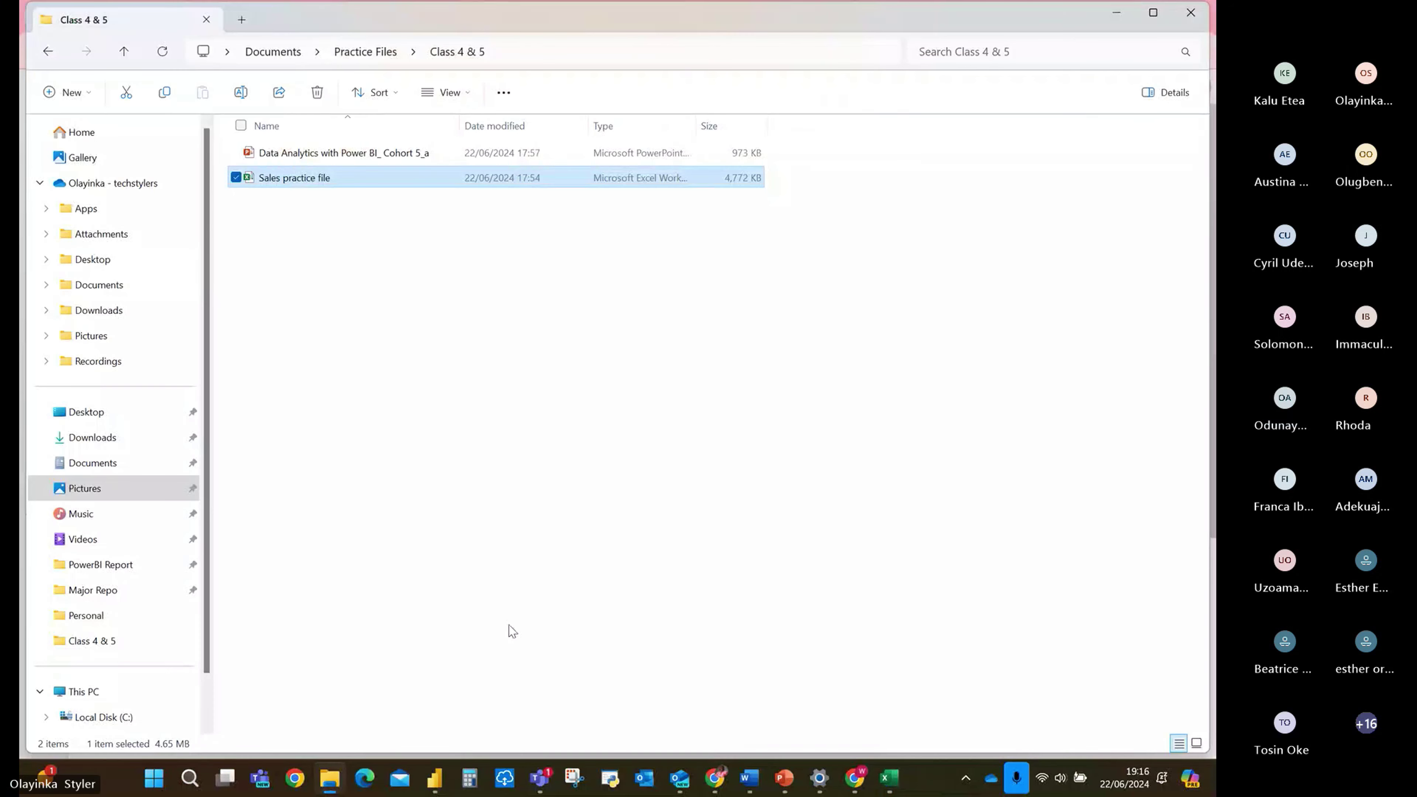
Switch to the Chrome window with Power BI and close its Tripadvisor tab.
mouse_move(851, 784)
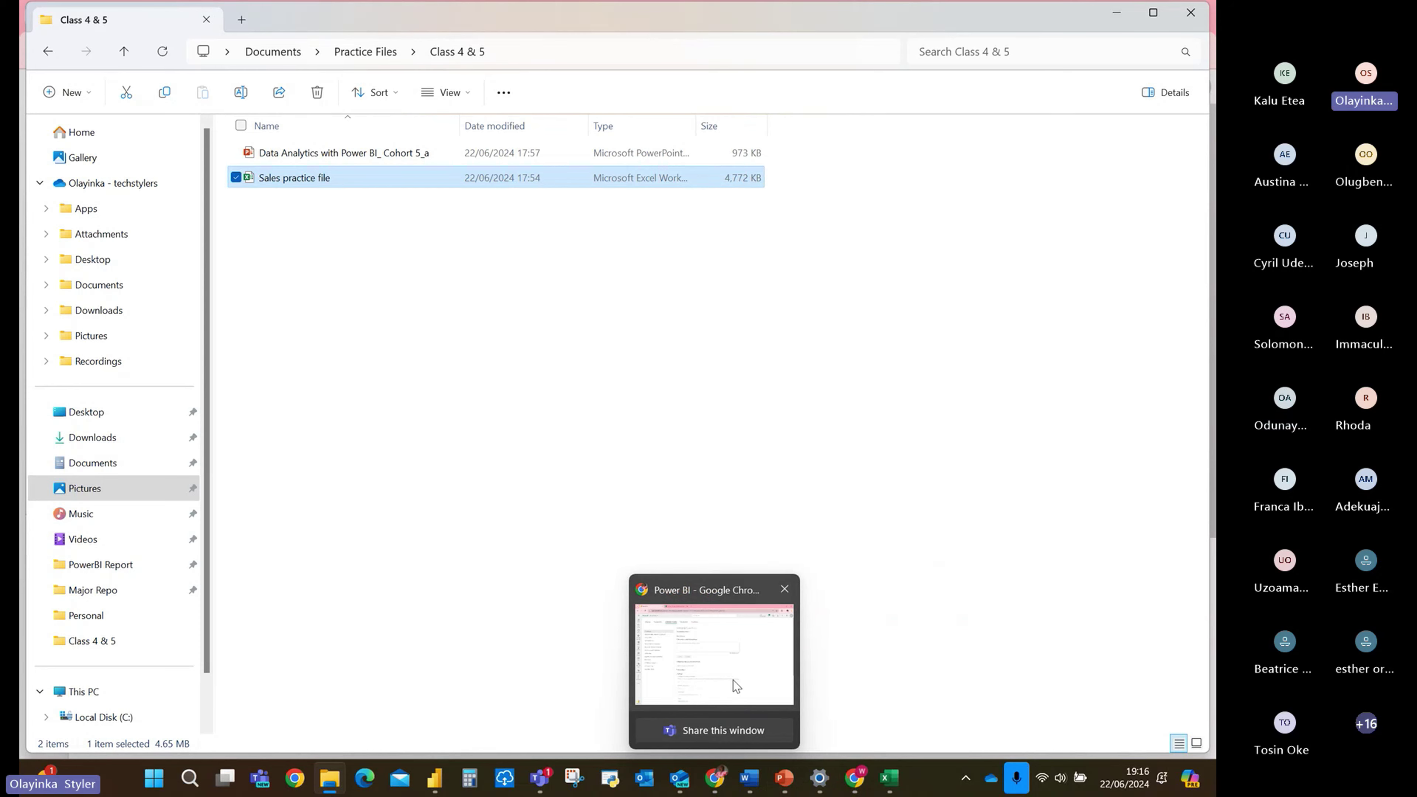
left_click(734, 688)
left_click(402, 25)
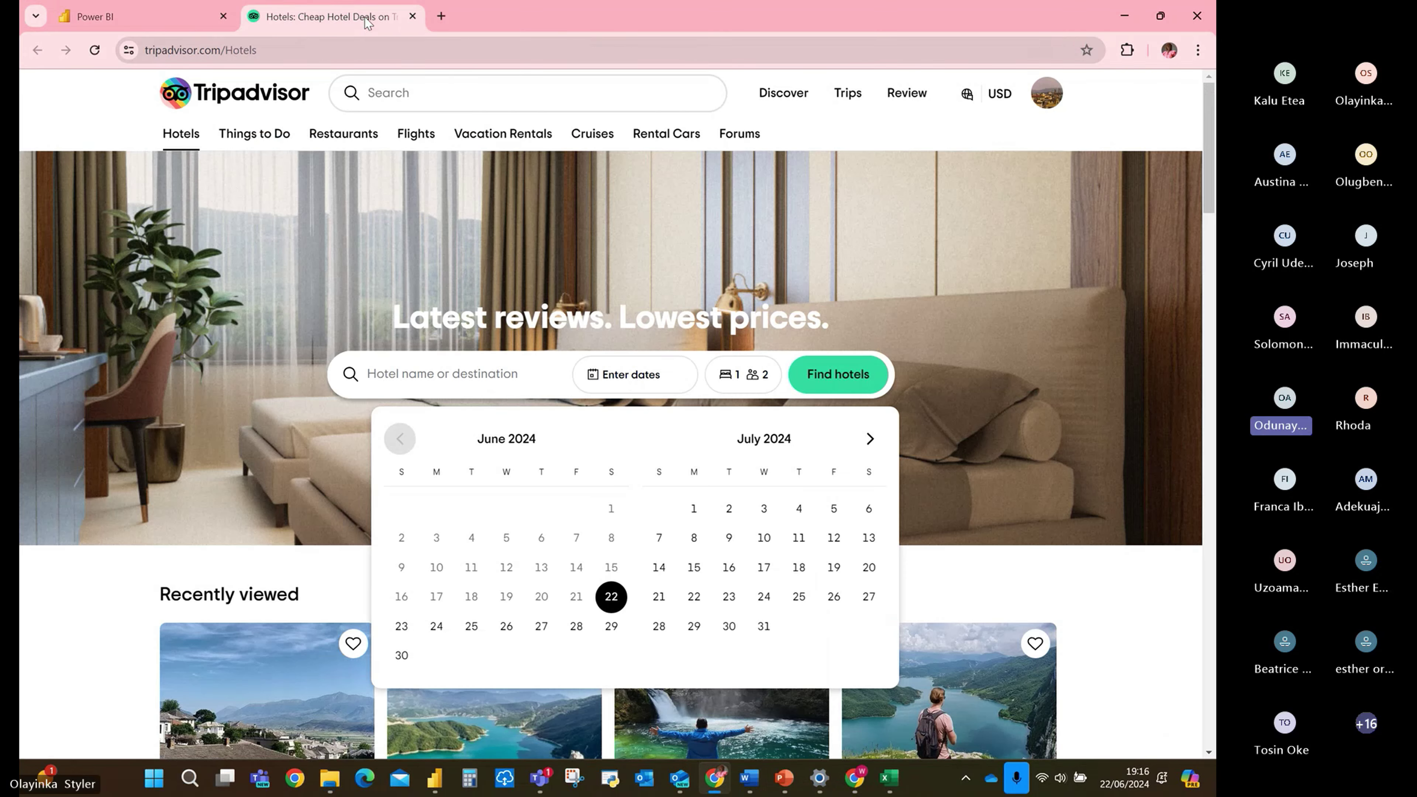
left_click(413, 16)
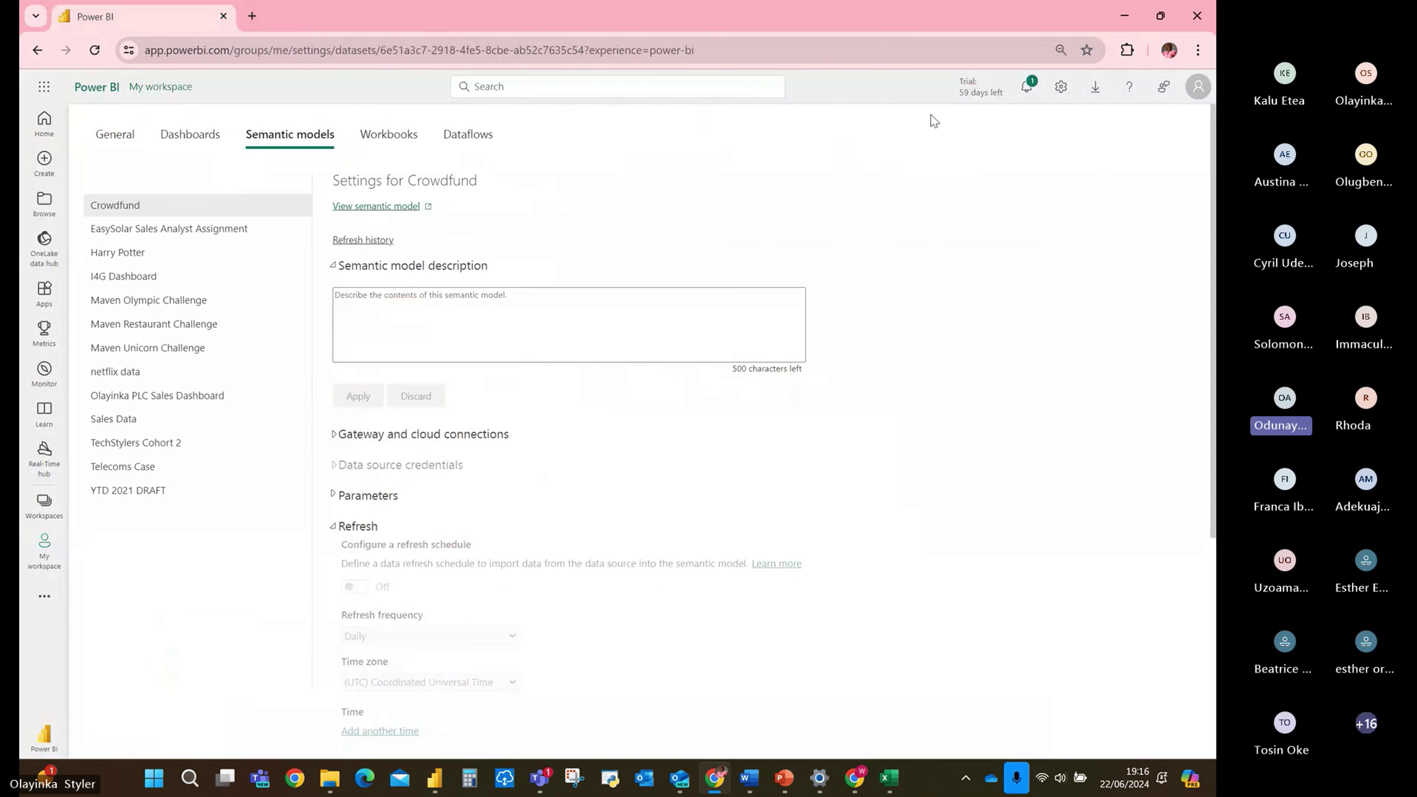
Open Google Sheets in a new browser tab and create a blank spreadsheet.
left_click(252, 16)
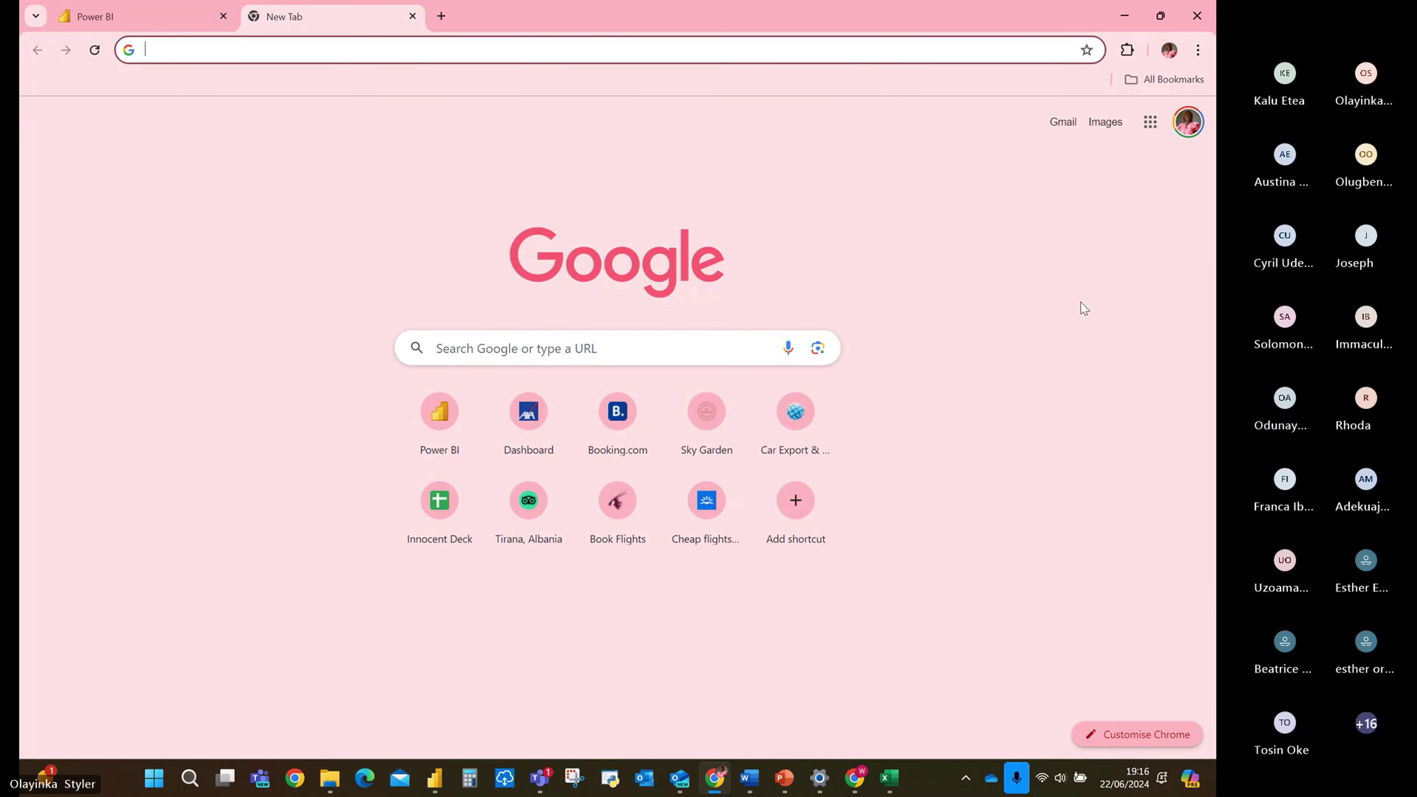
left_click(1153, 125)
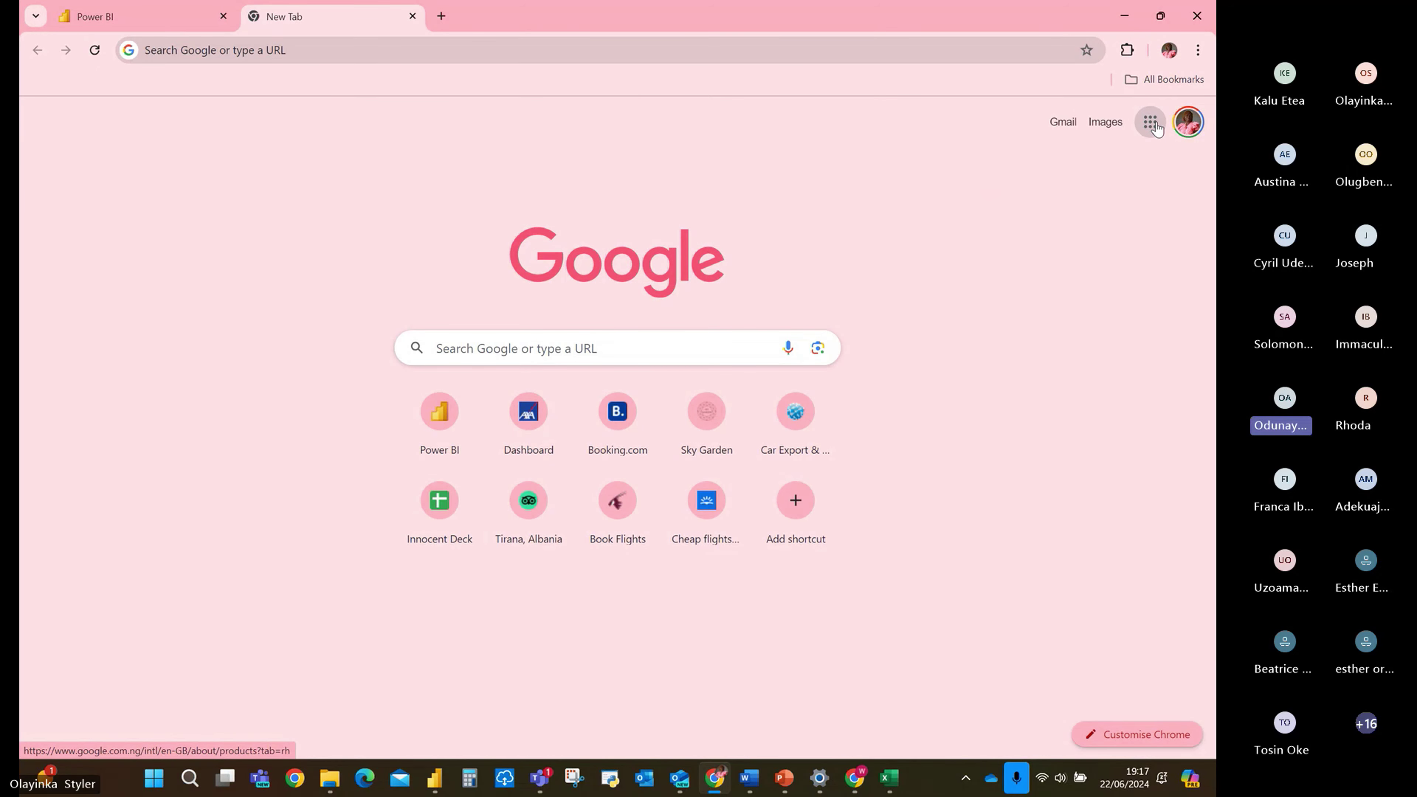
scroll(1062, 390, "down", 3)
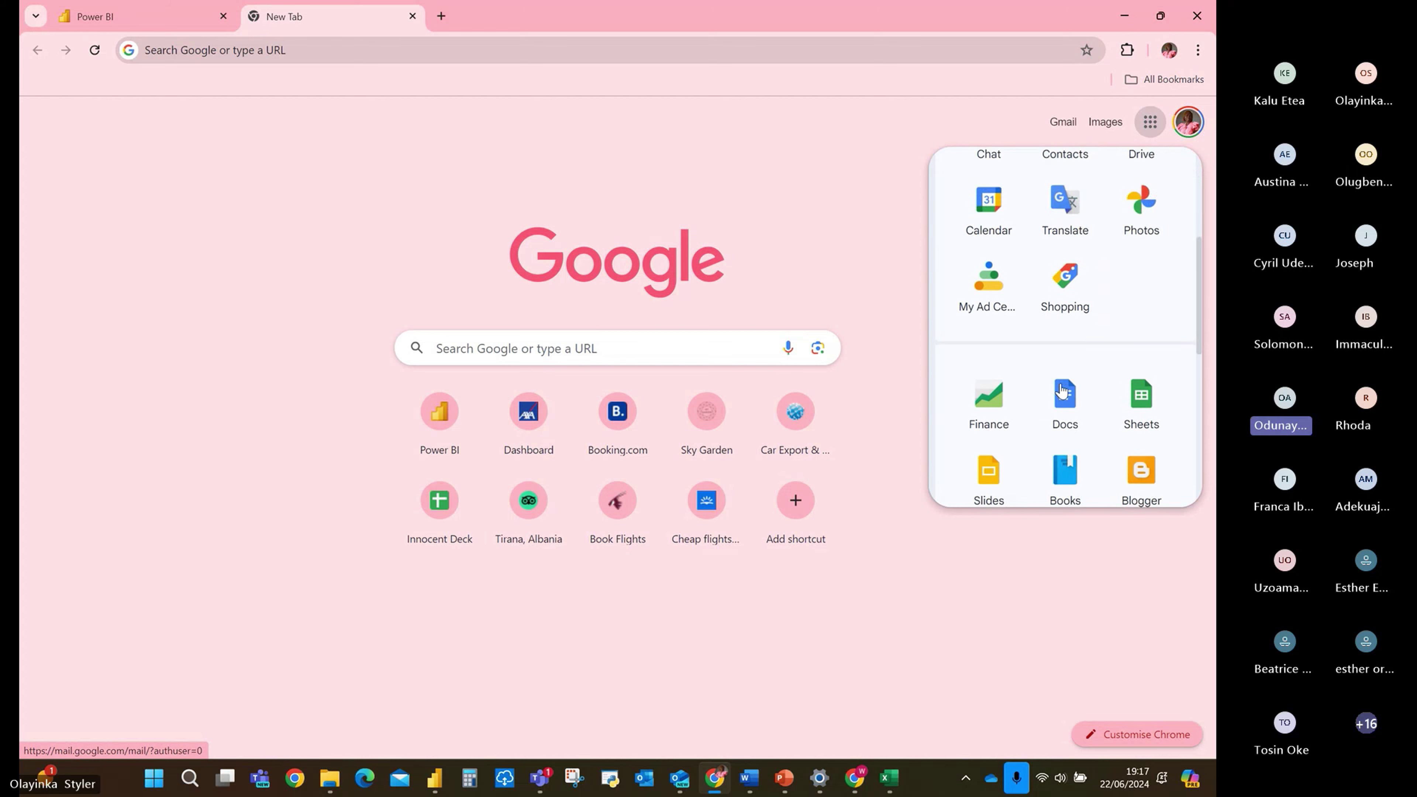
left_click(1138, 353)
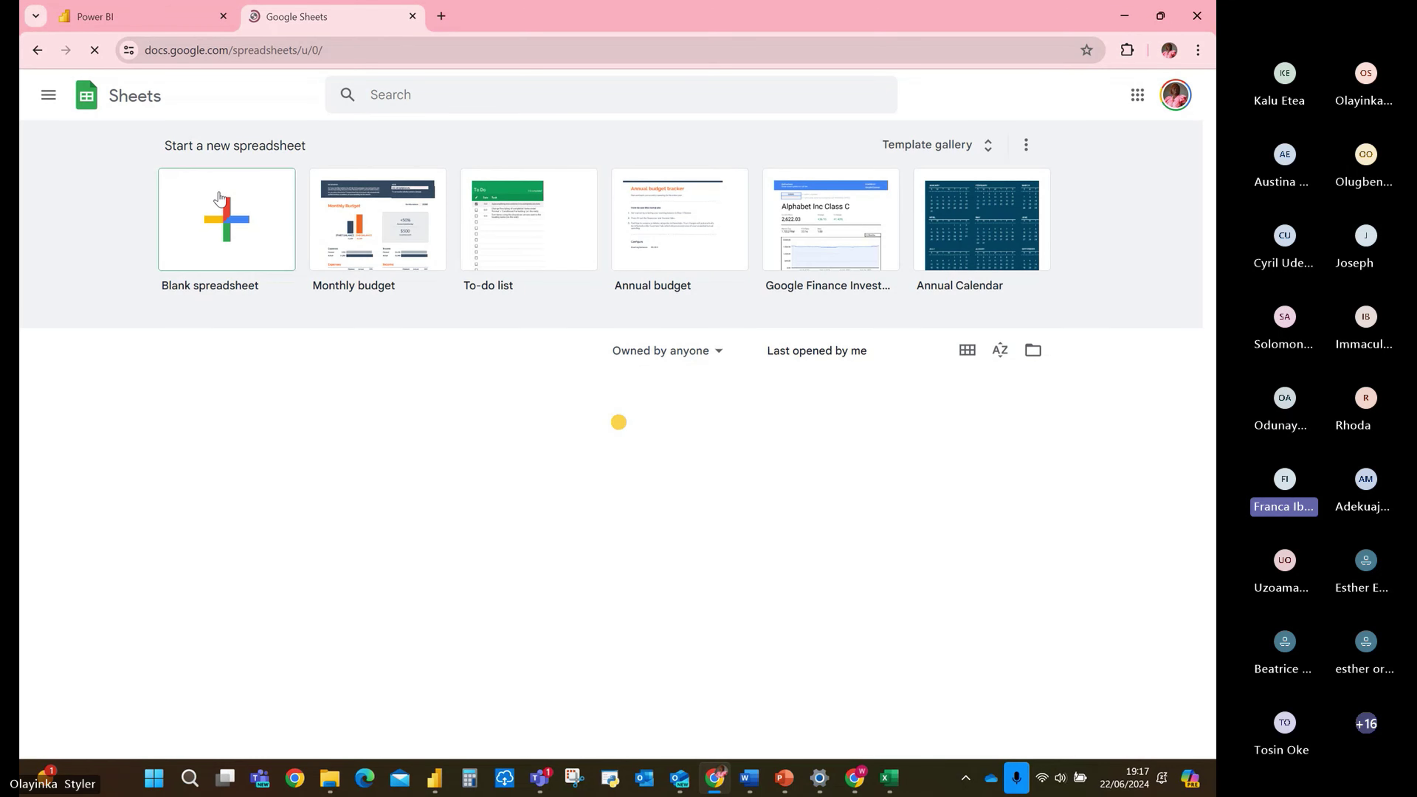
left_click(216, 207)
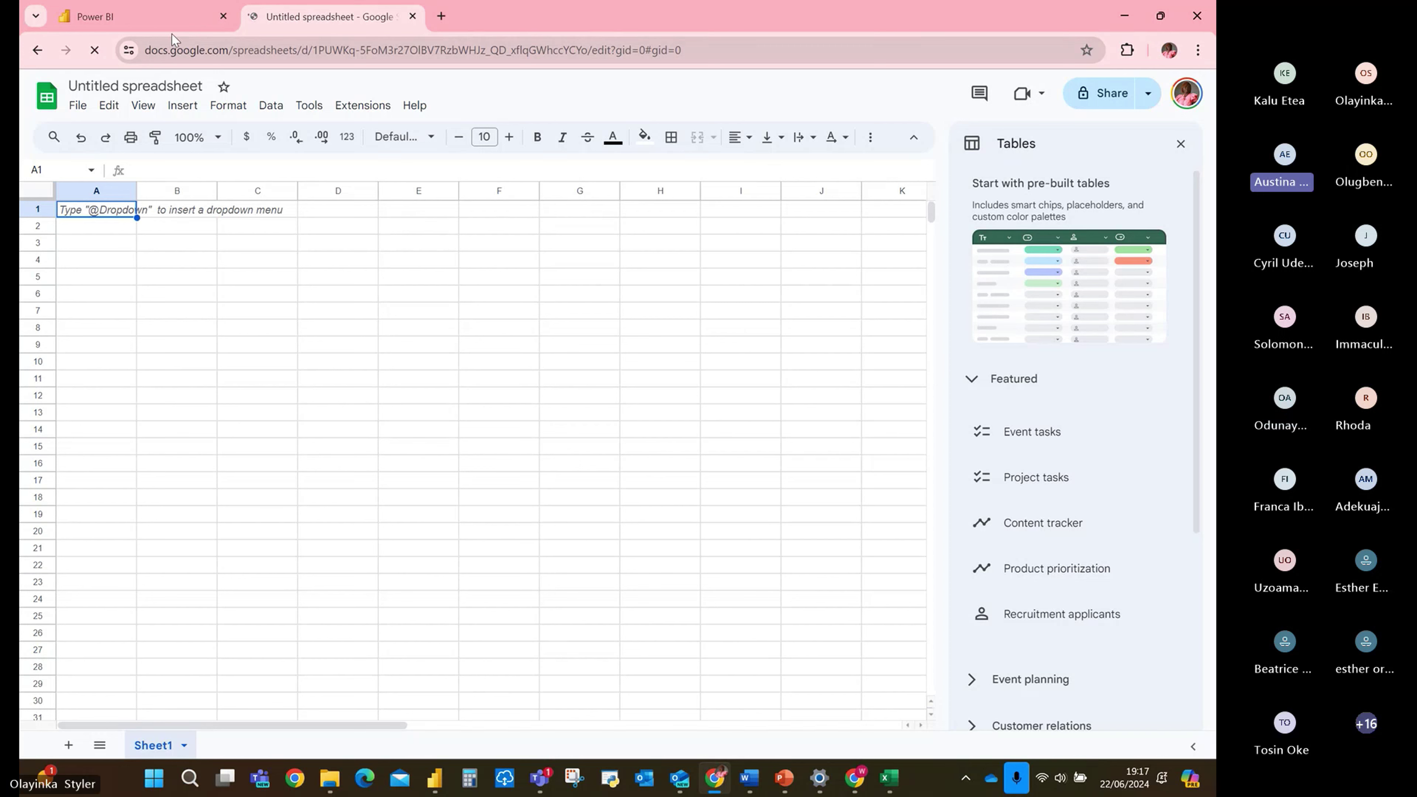
Alternate between the Crowdfund settings in Power BI and the untitled spreadsheet, and highlight the Data source credentials heading in the settings.
mouse_move(192, 21)
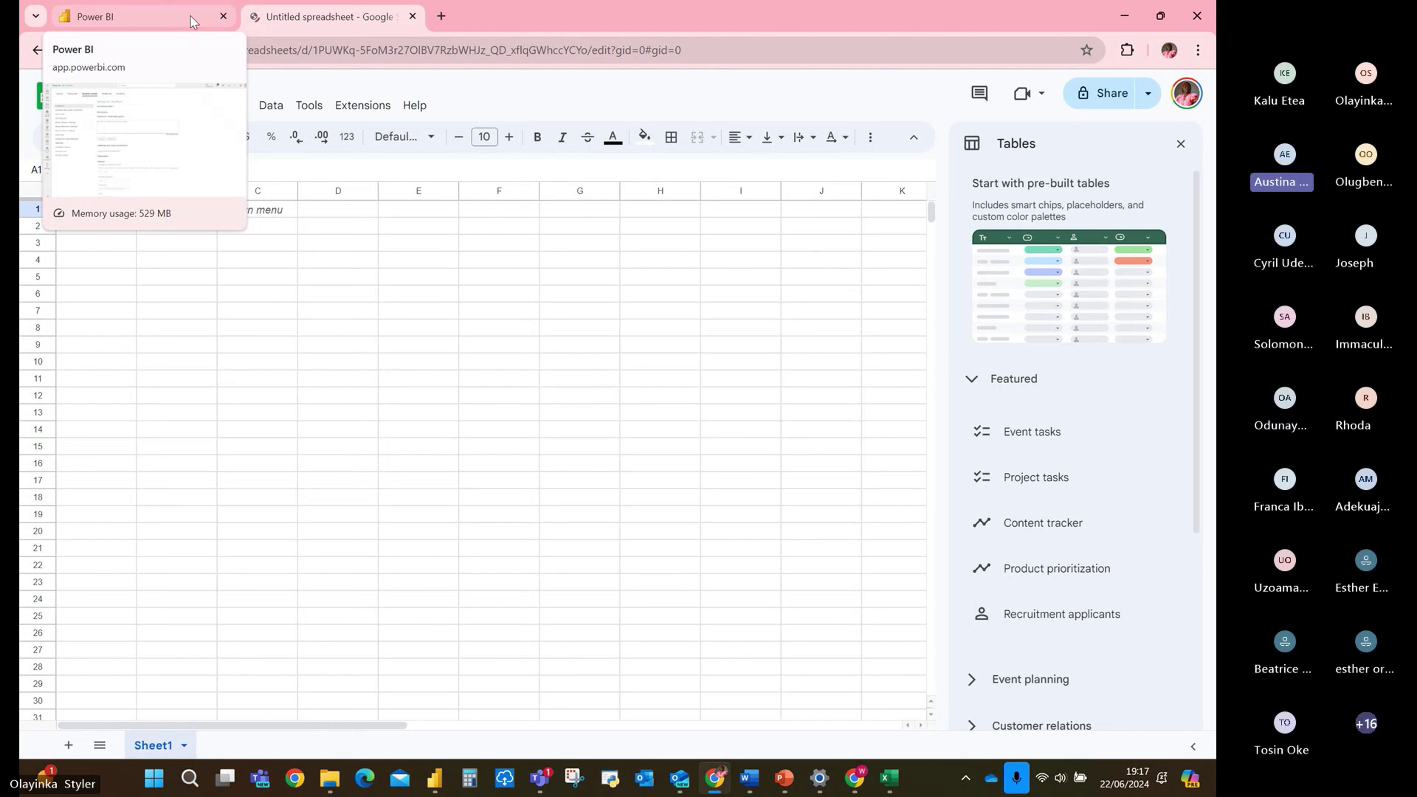
left_click(192, 22)
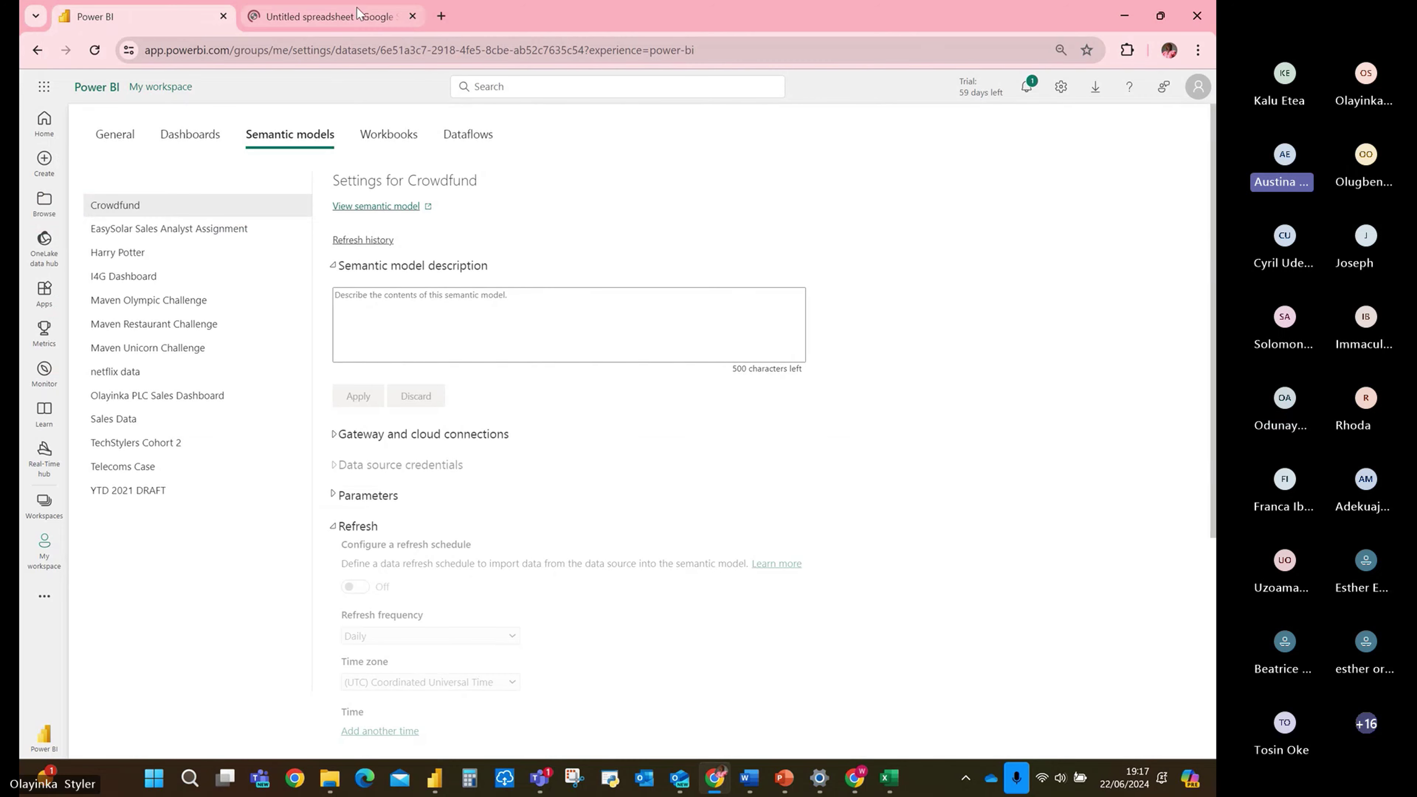
mouse_move(347, 20)
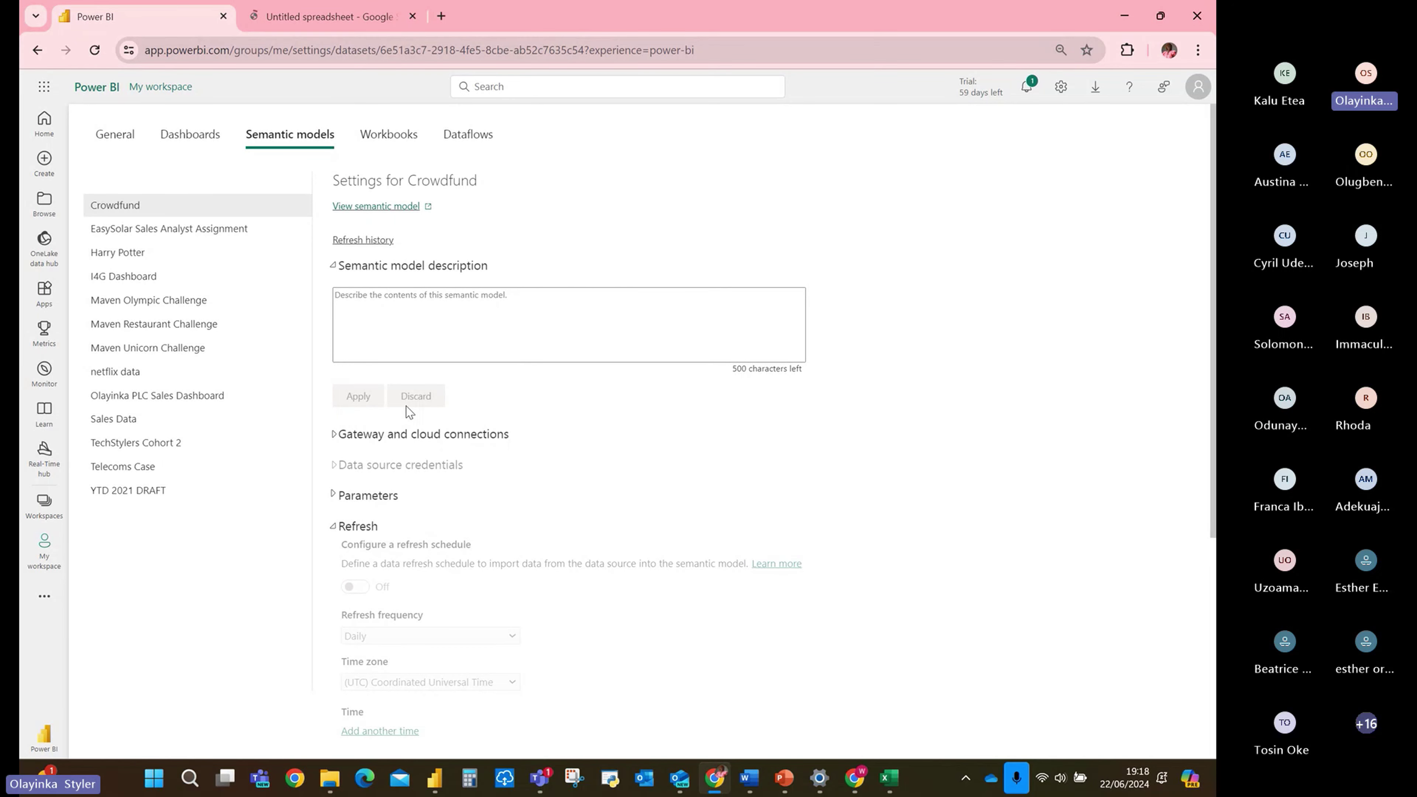
left_click(322, 12)
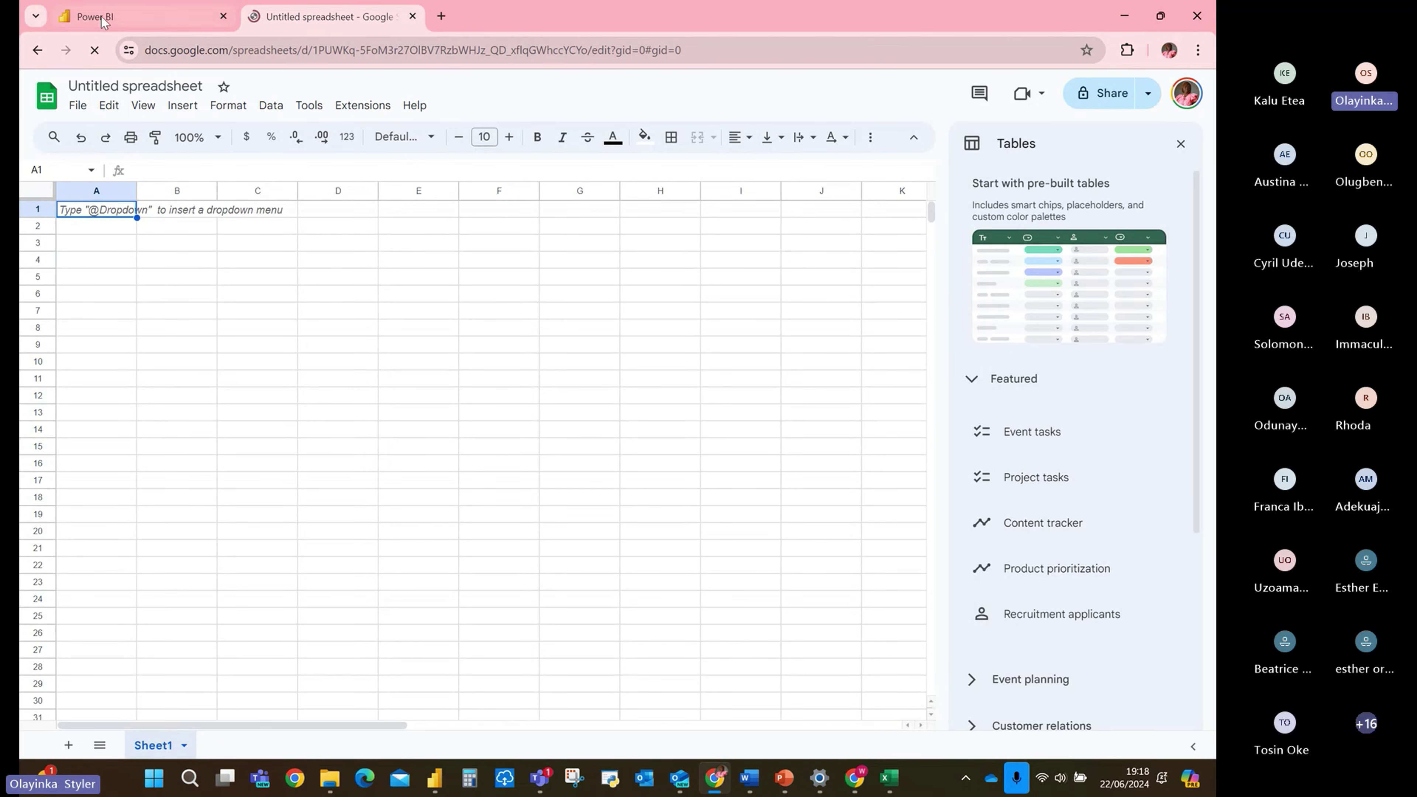
left_click(114, 18)
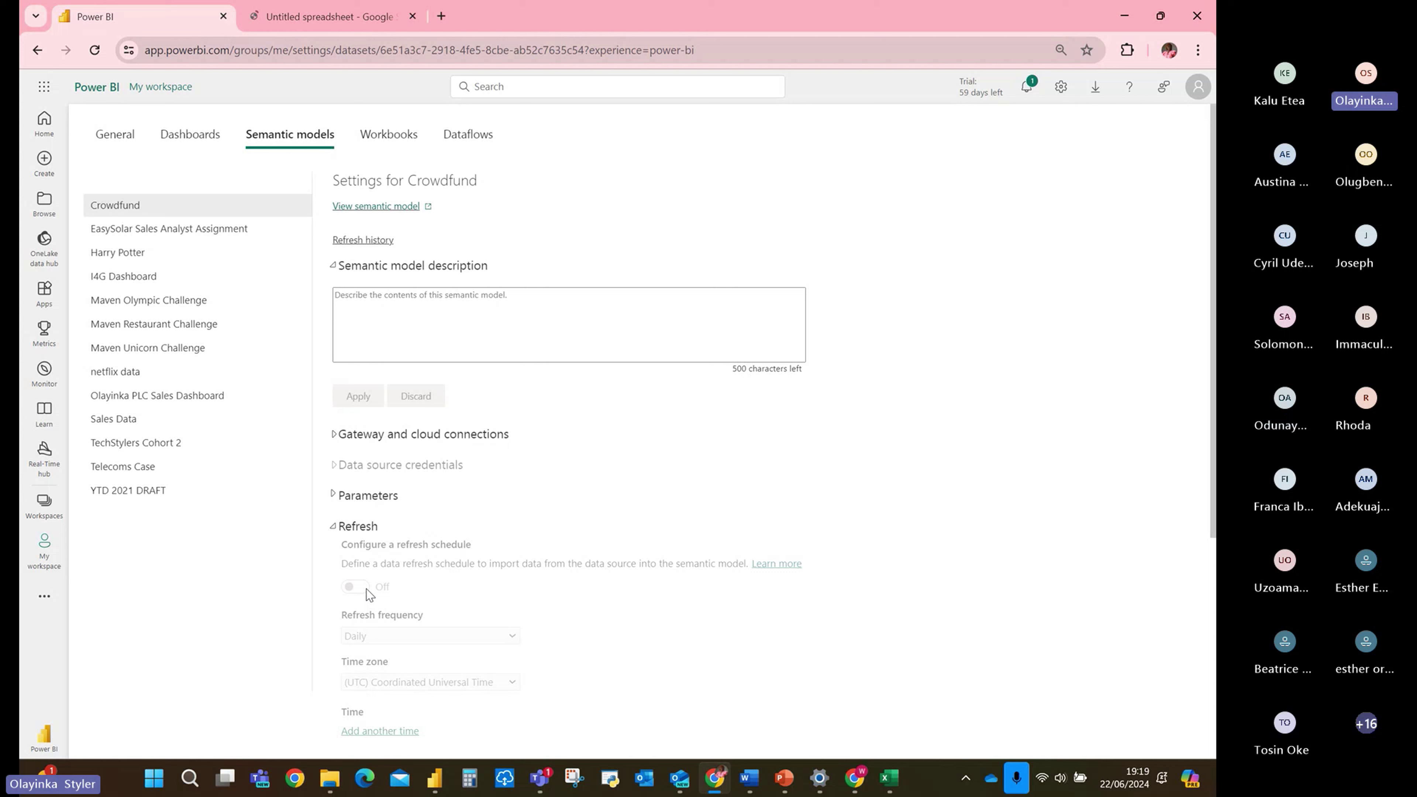
triple_click(389, 472)
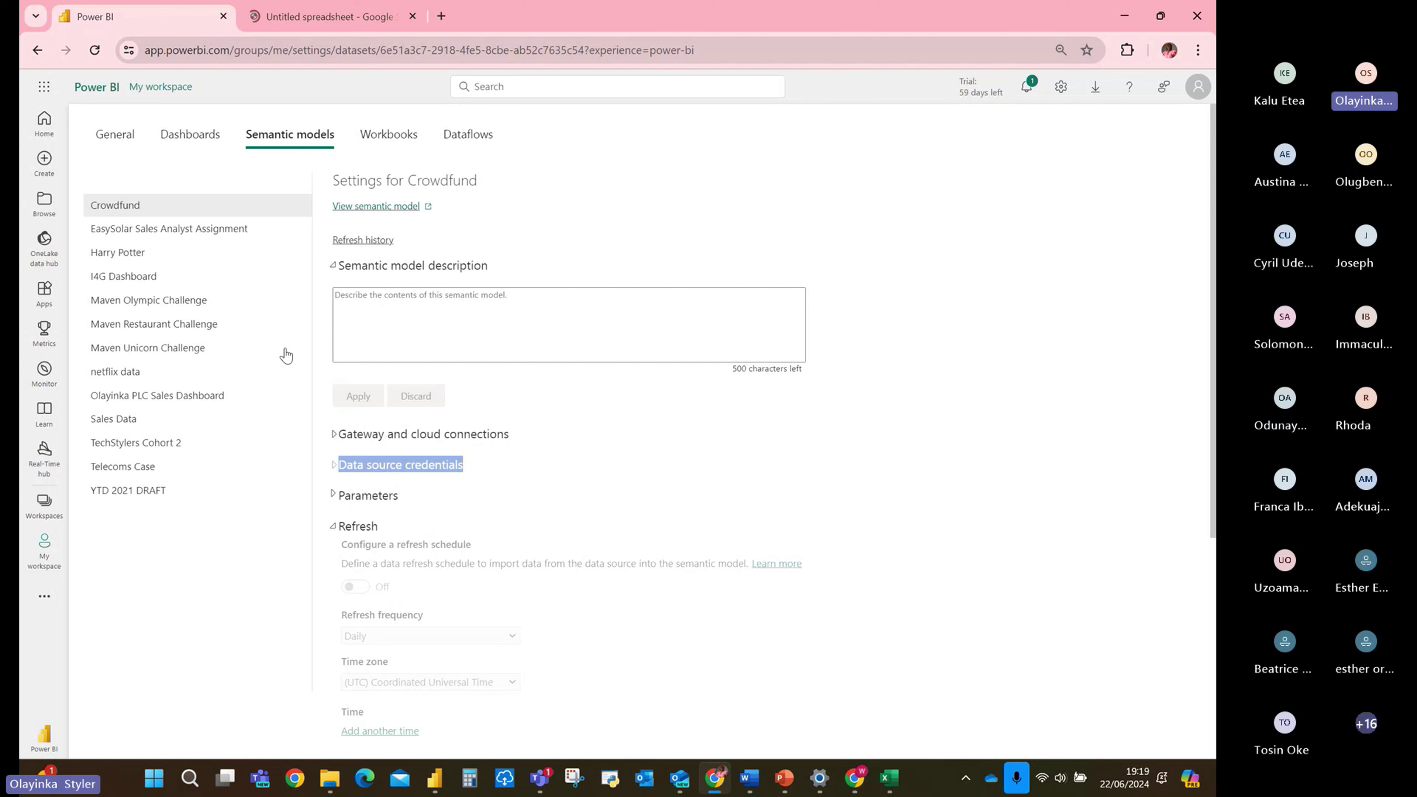
Check whether the untitled Google spreadsheet has loaded and return to the Crowdfund settings in Power BI.
left_click(321, 21)
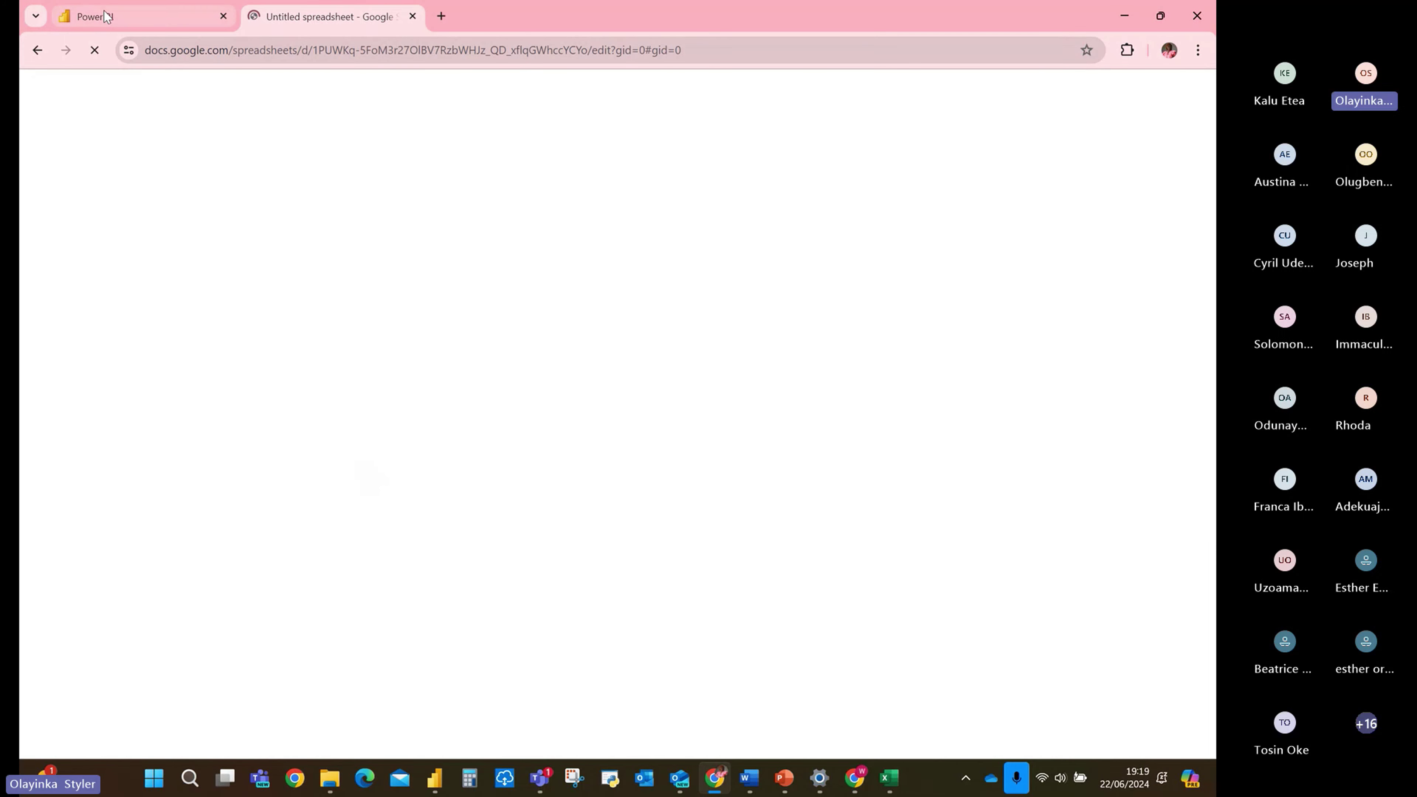
left_click(107, 16)
left_click(320, 17)
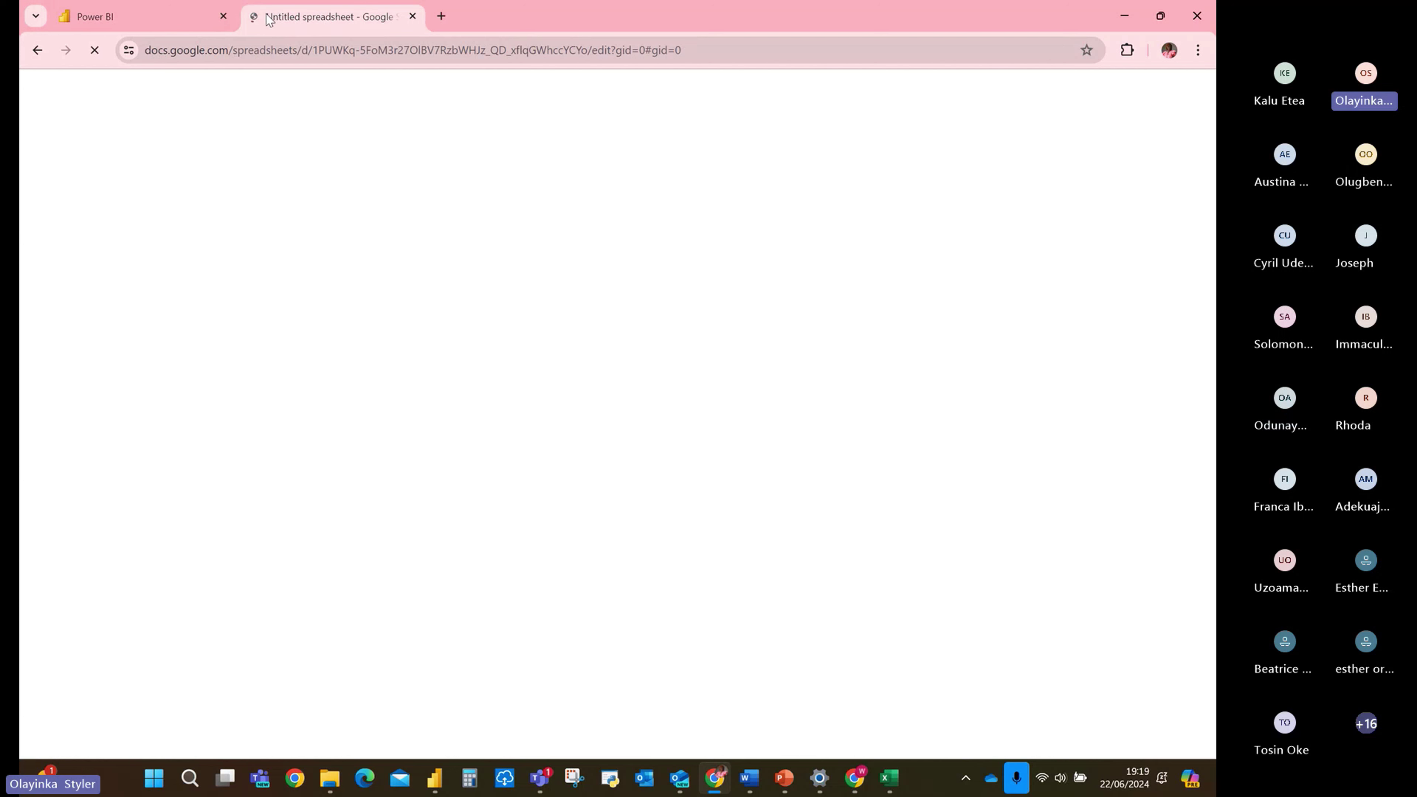
mouse_move(181, 16)
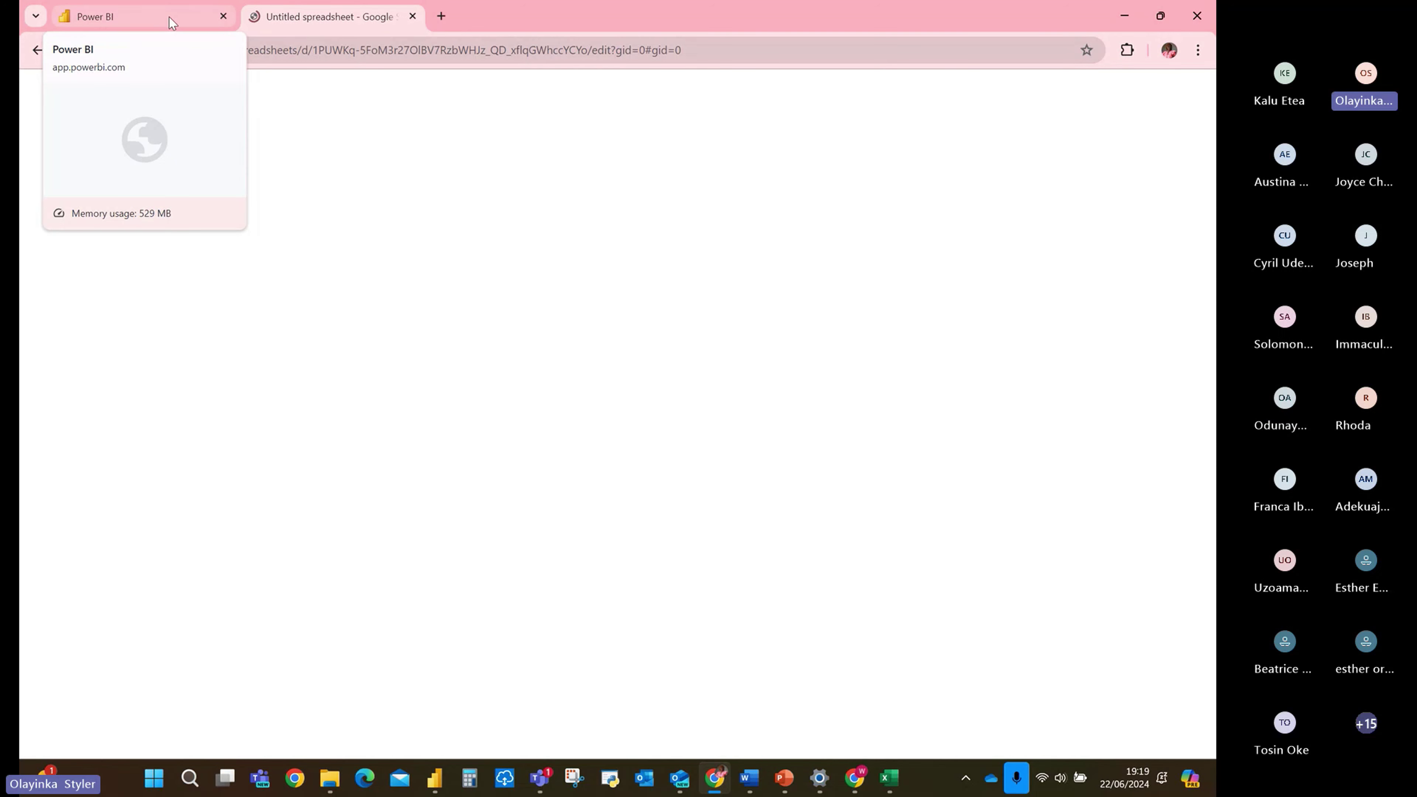
left_click(152, 13)
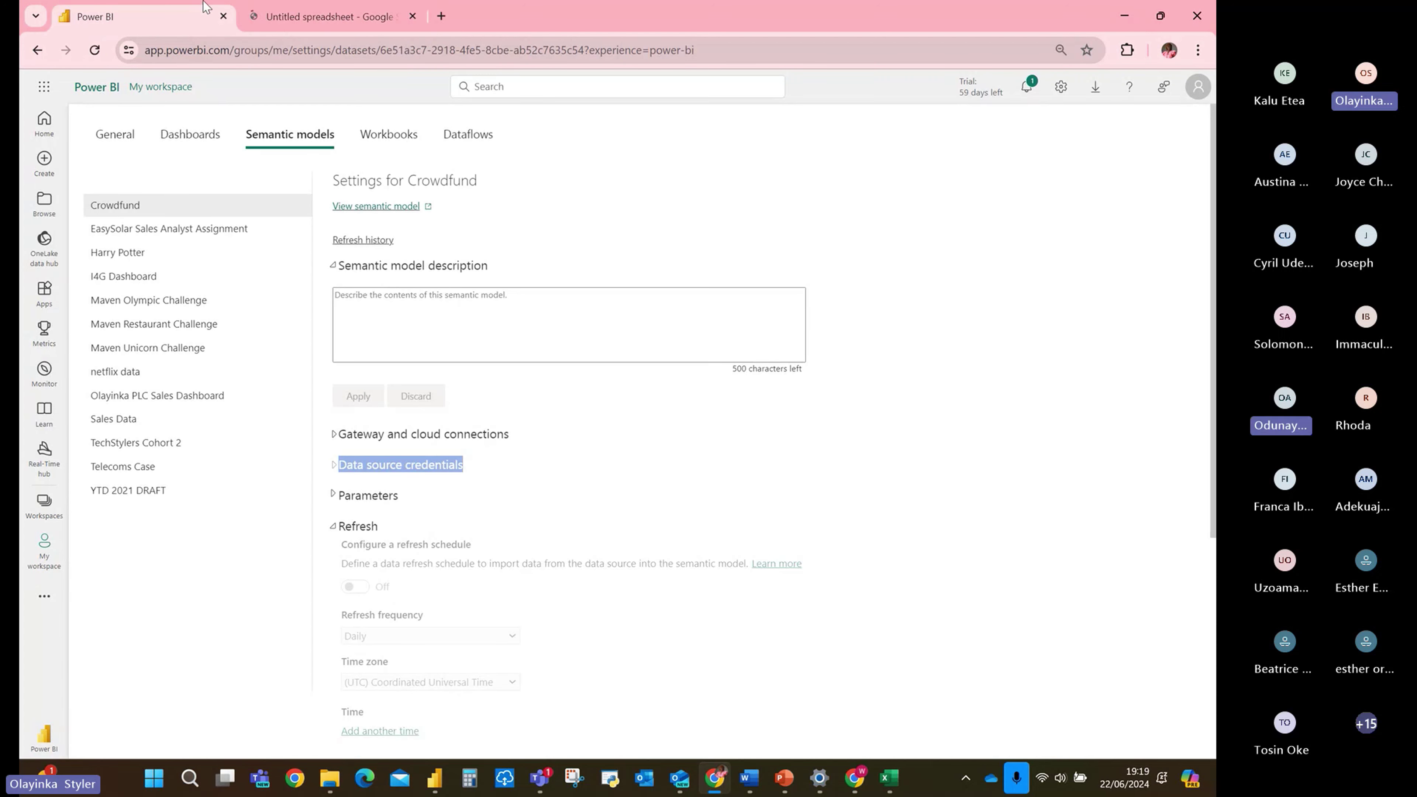
left_click(299, 15)
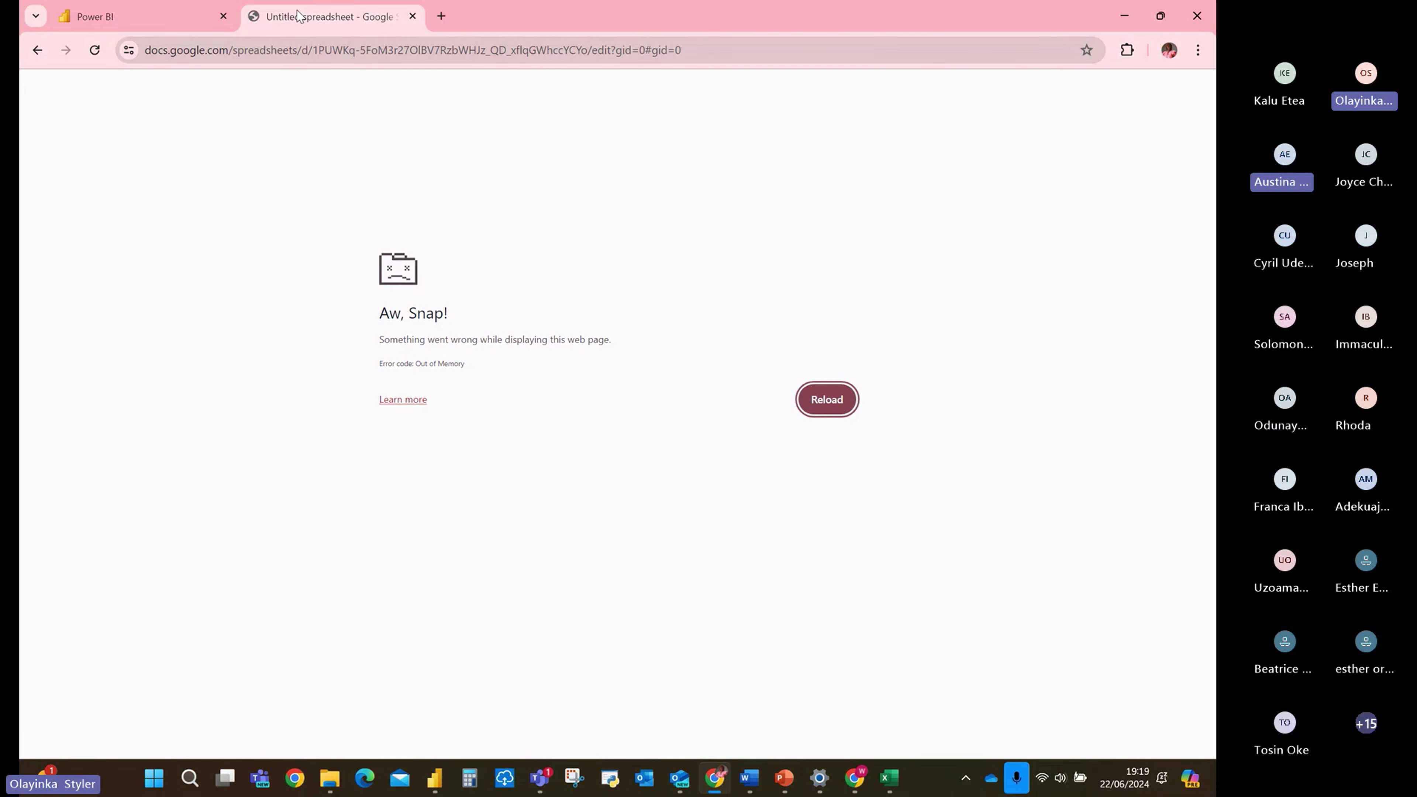
left_click(174, 14)
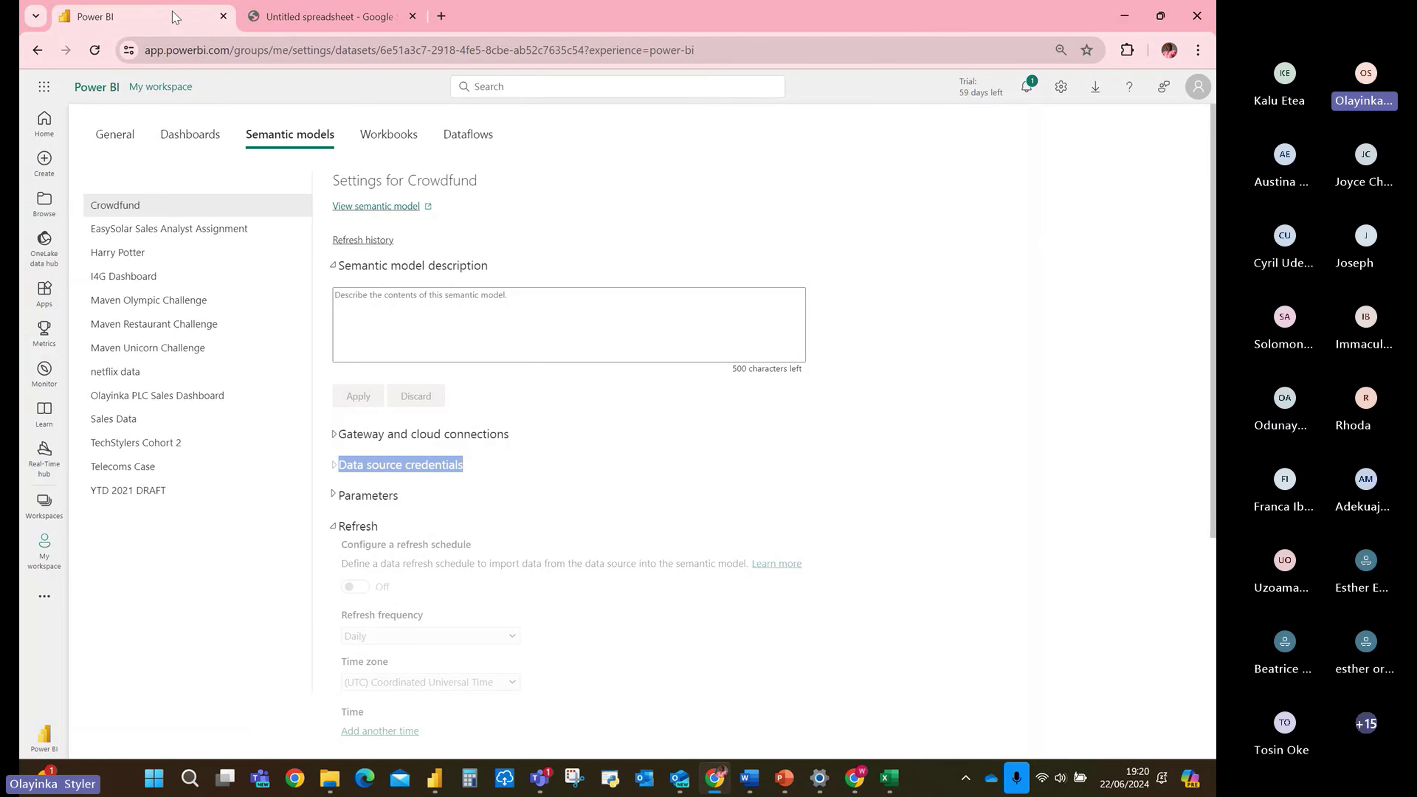
Inspect the Crowdfund model's gateway and cloud connections section and collapse it again.
left_click(420, 485)
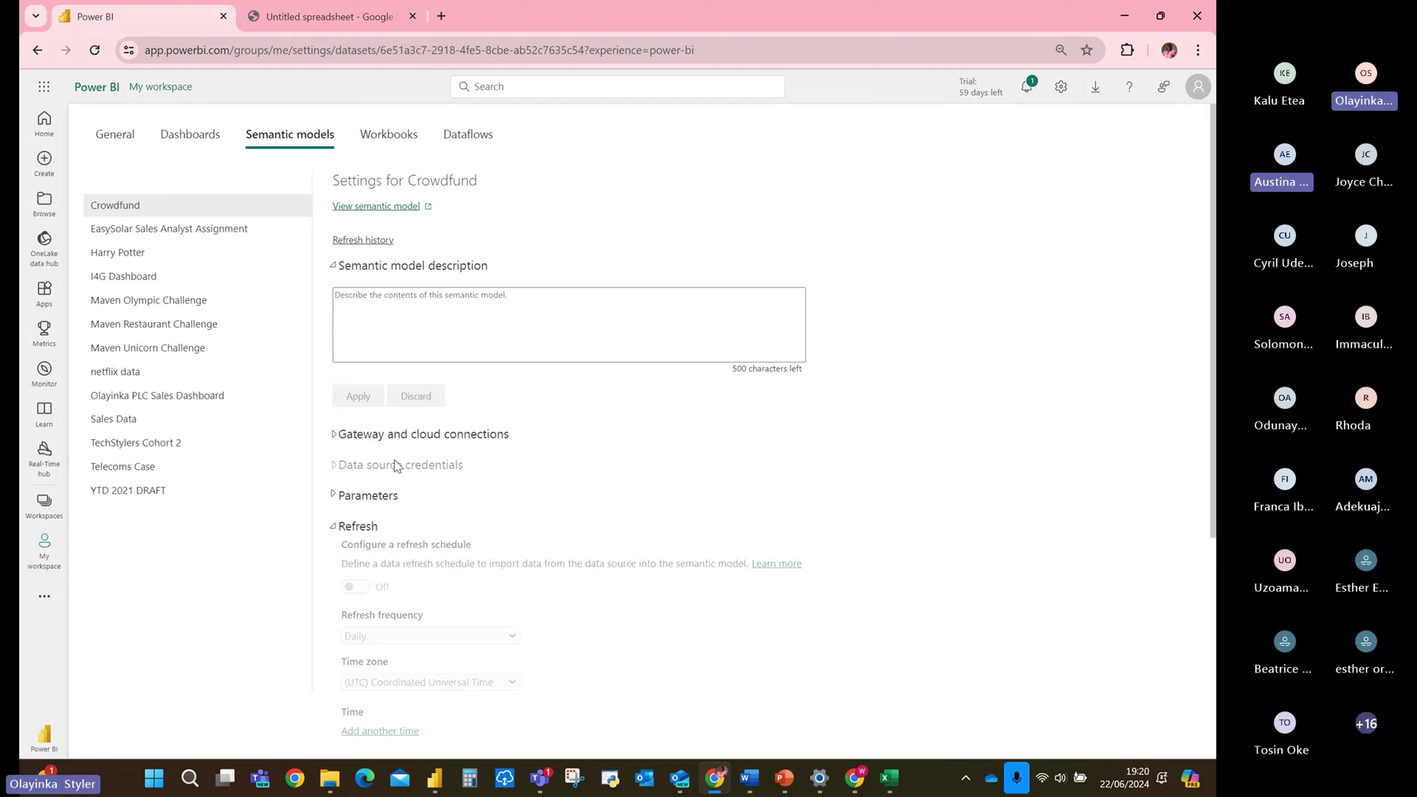
left_click(339, 439)
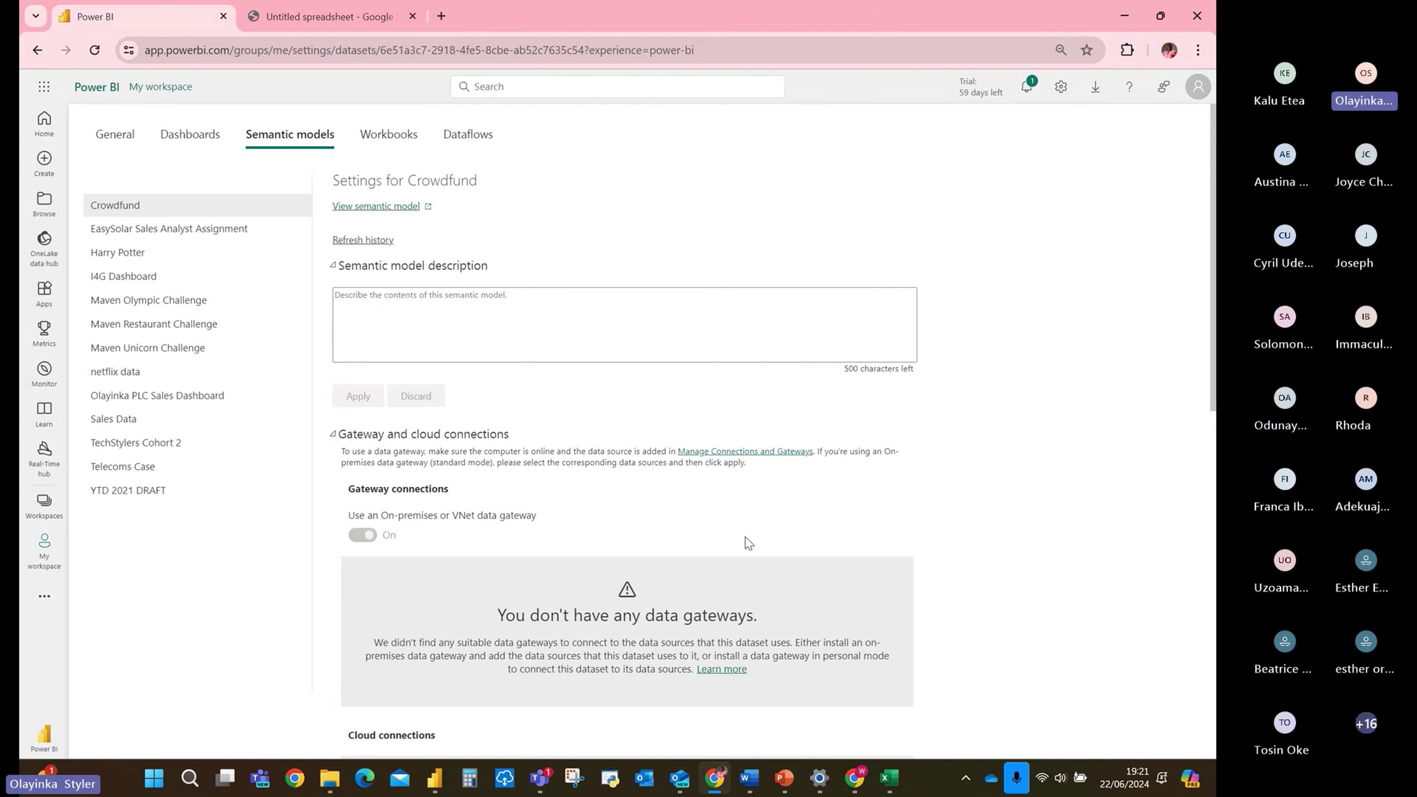
scroll(748, 541, "down", 2)
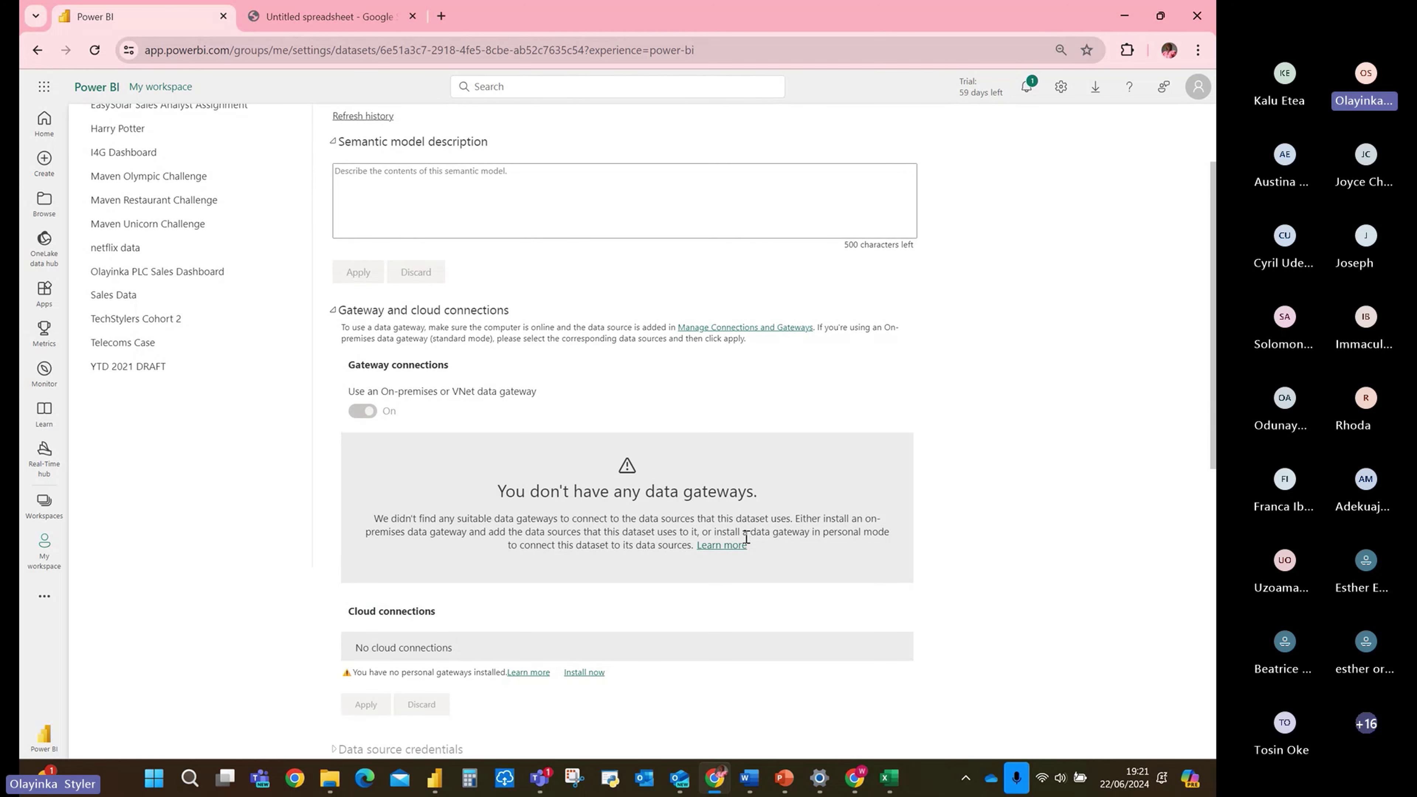
scroll(746, 539, "up", 1)
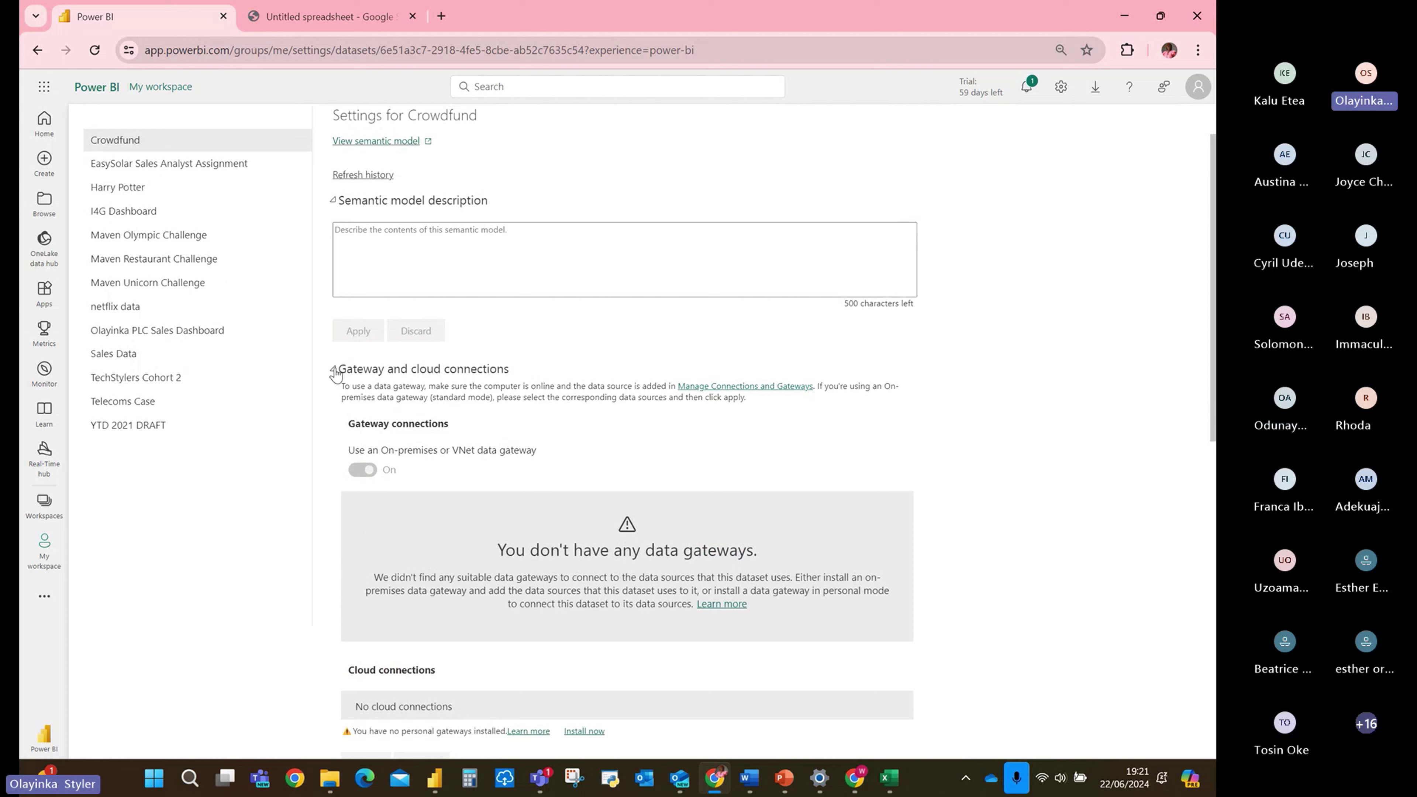
left_click(335, 373)
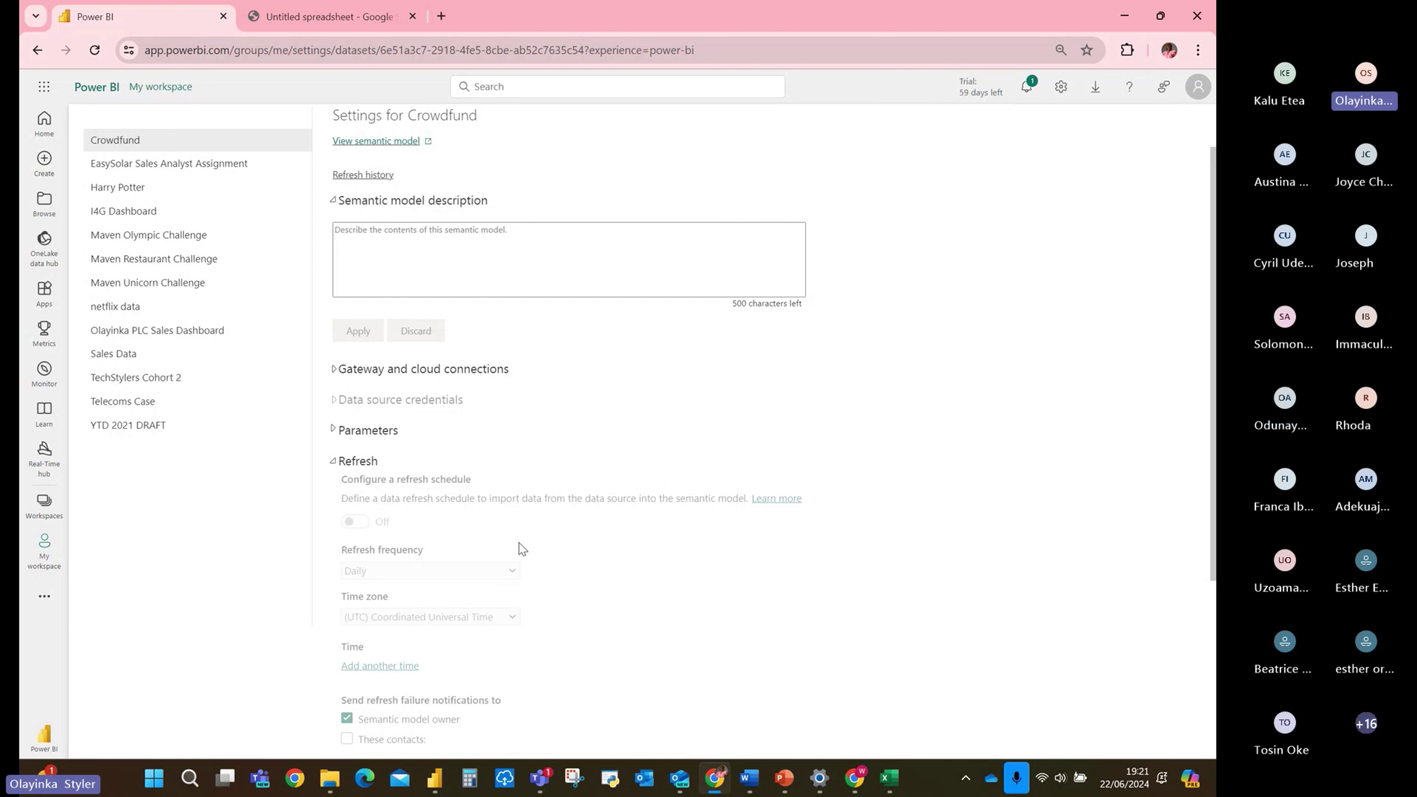
scroll(520, 543, "down", 2)
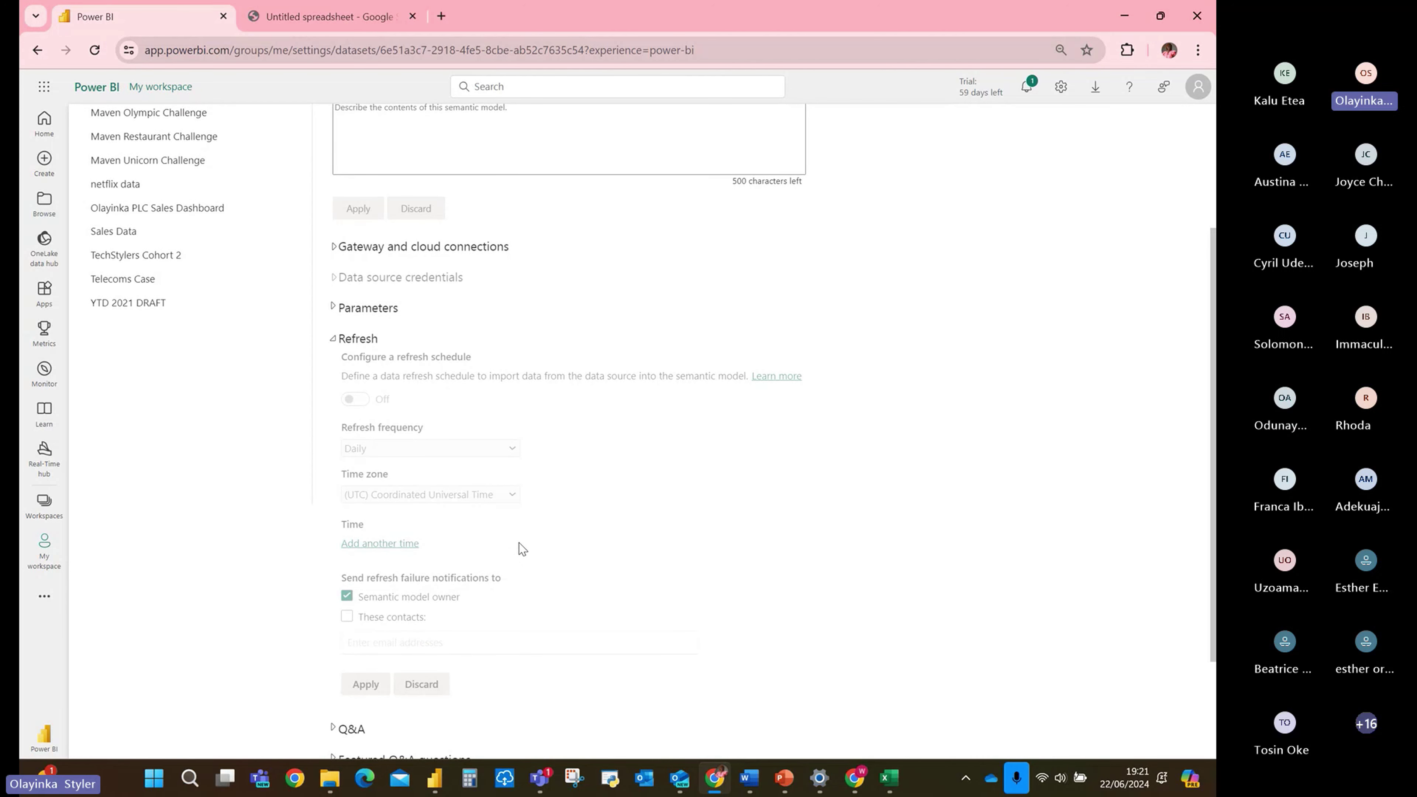
left_click(342, 249)
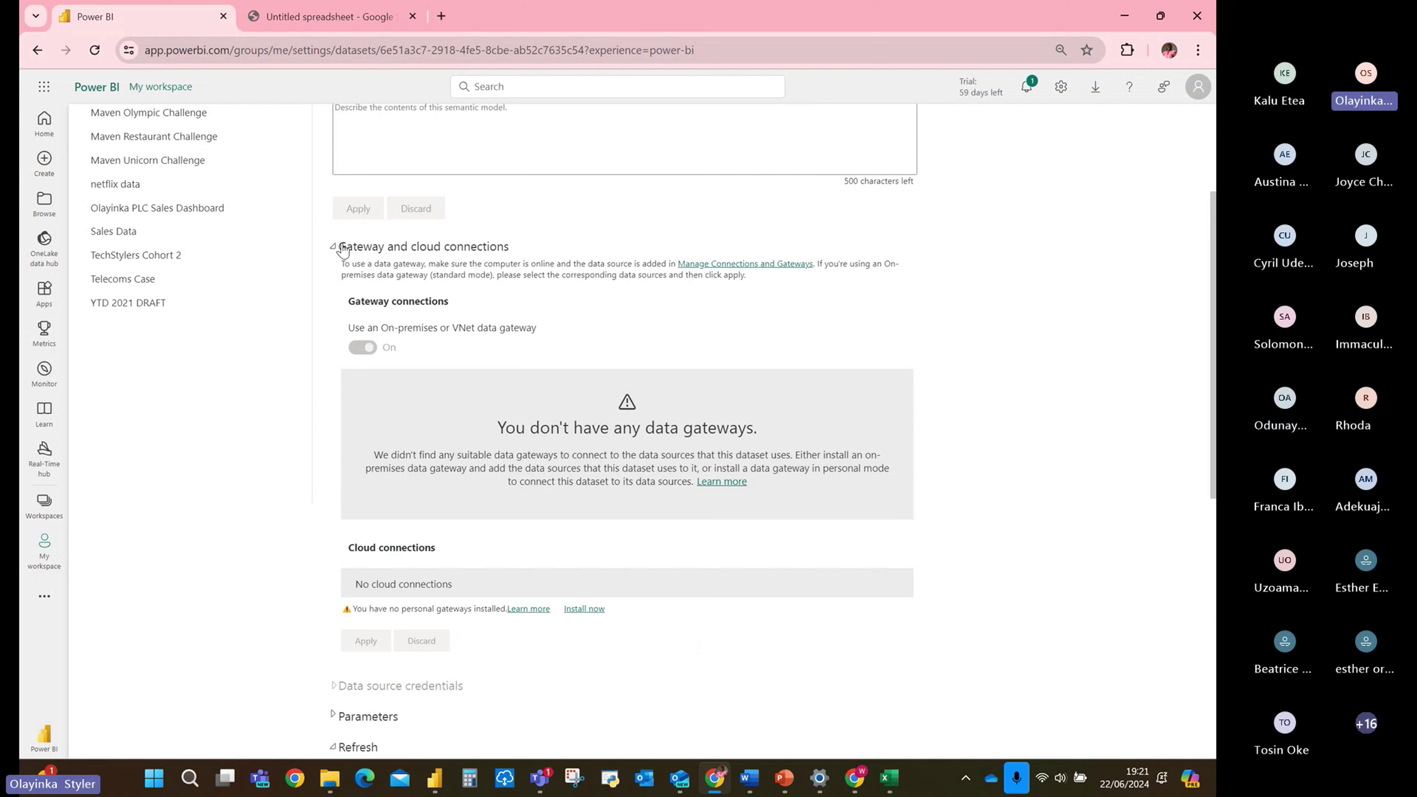
left_click(342, 250)
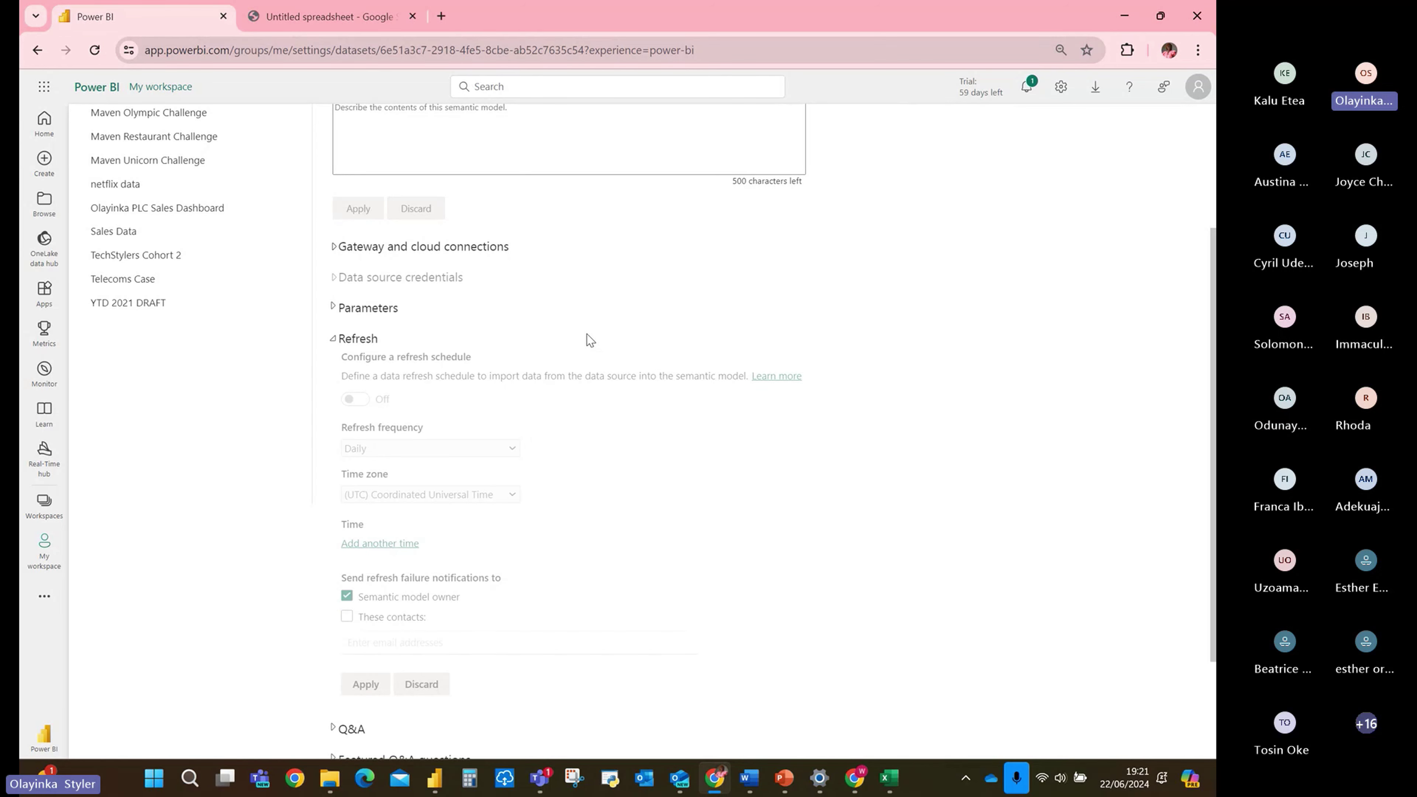
Review the Crowdfund model's refresh schedule and failure notification options, and expand its gateway and cloud connections section.
scroll(590, 340, "down", 1)
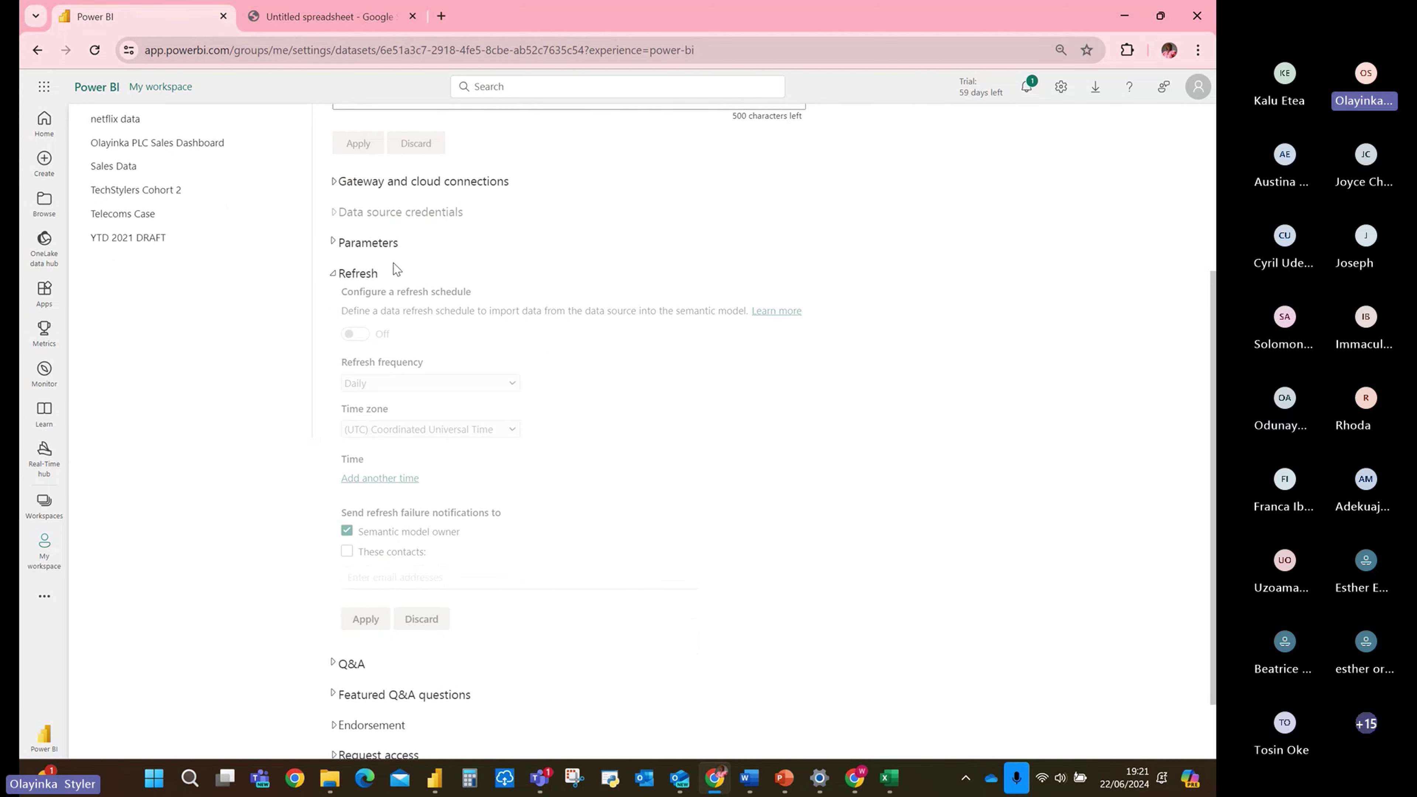
scroll(502, 367, "down", 1)
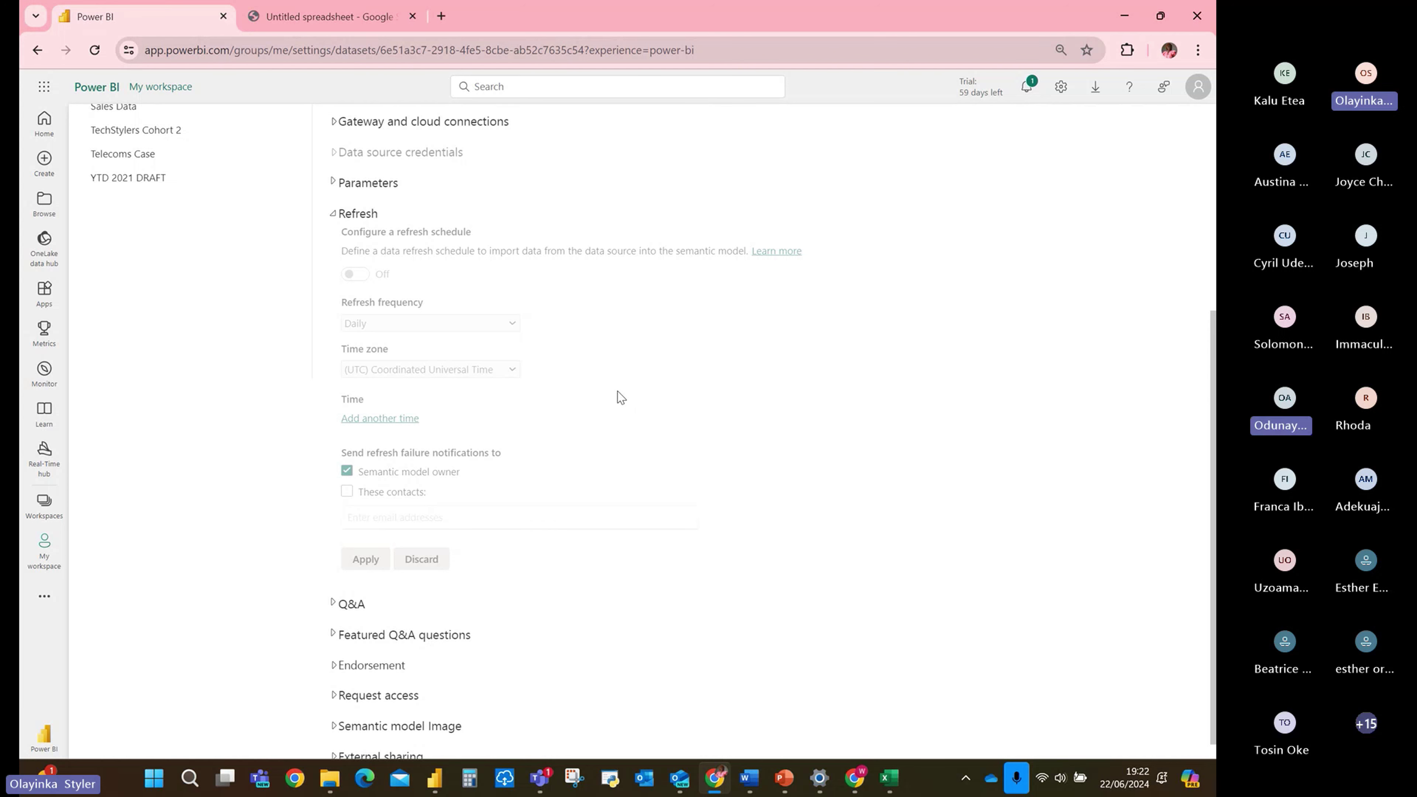
scroll(618, 391, "up", 1)
scroll(618, 391, "up", 3)
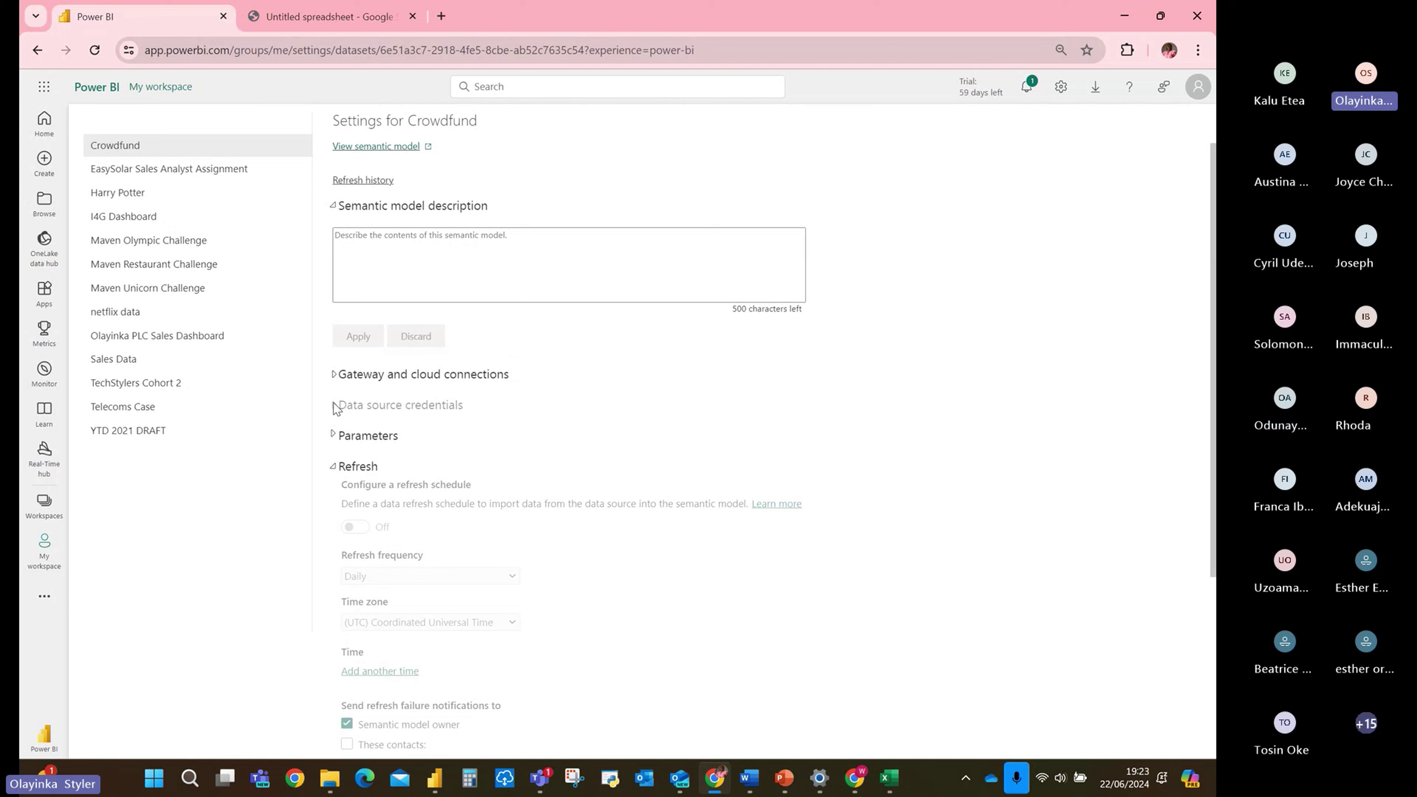
left_click(335, 383)
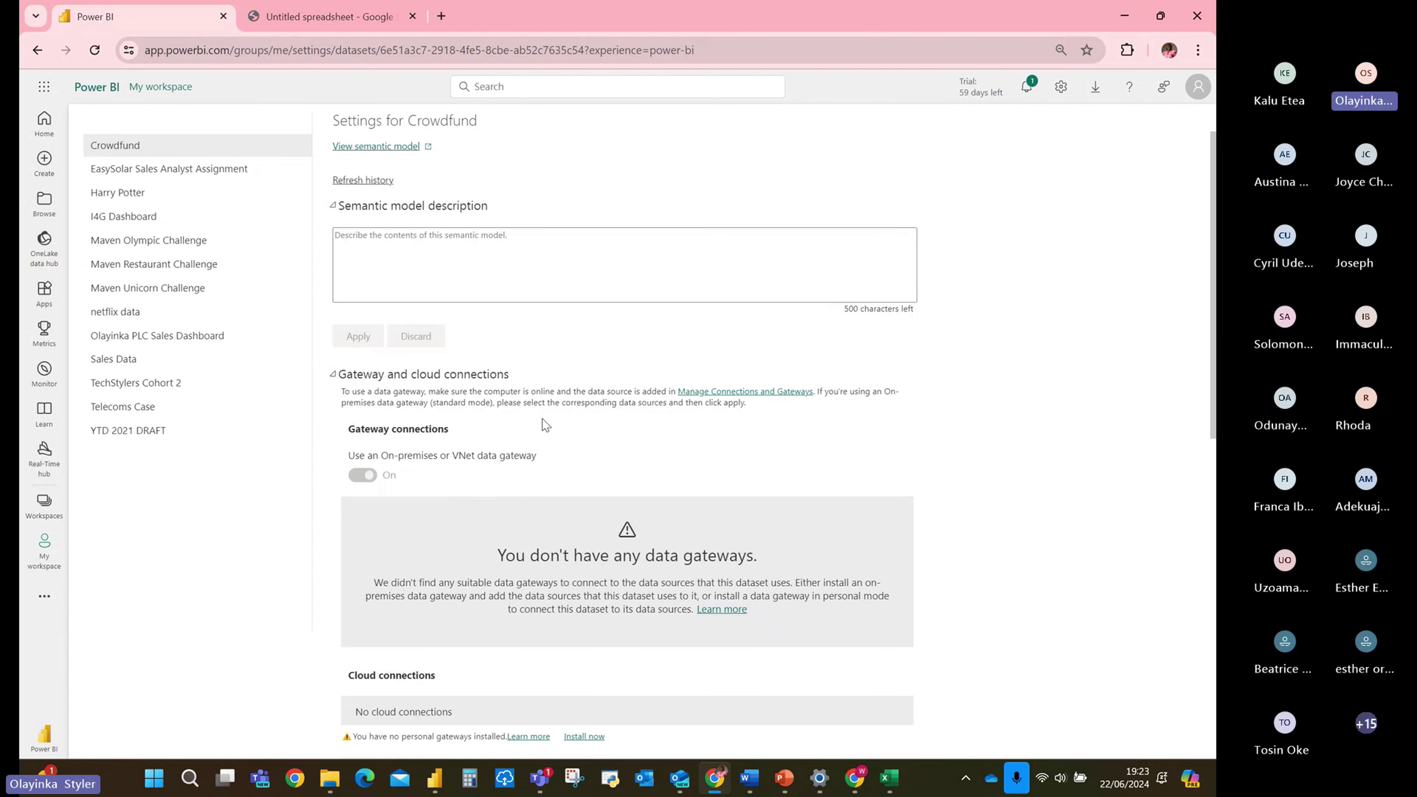
Collapse Crowdfund's gateway and cloud connections section, reload the untitled Google spreadsheet and return to the Crowdfund settings.
left_click(334, 375)
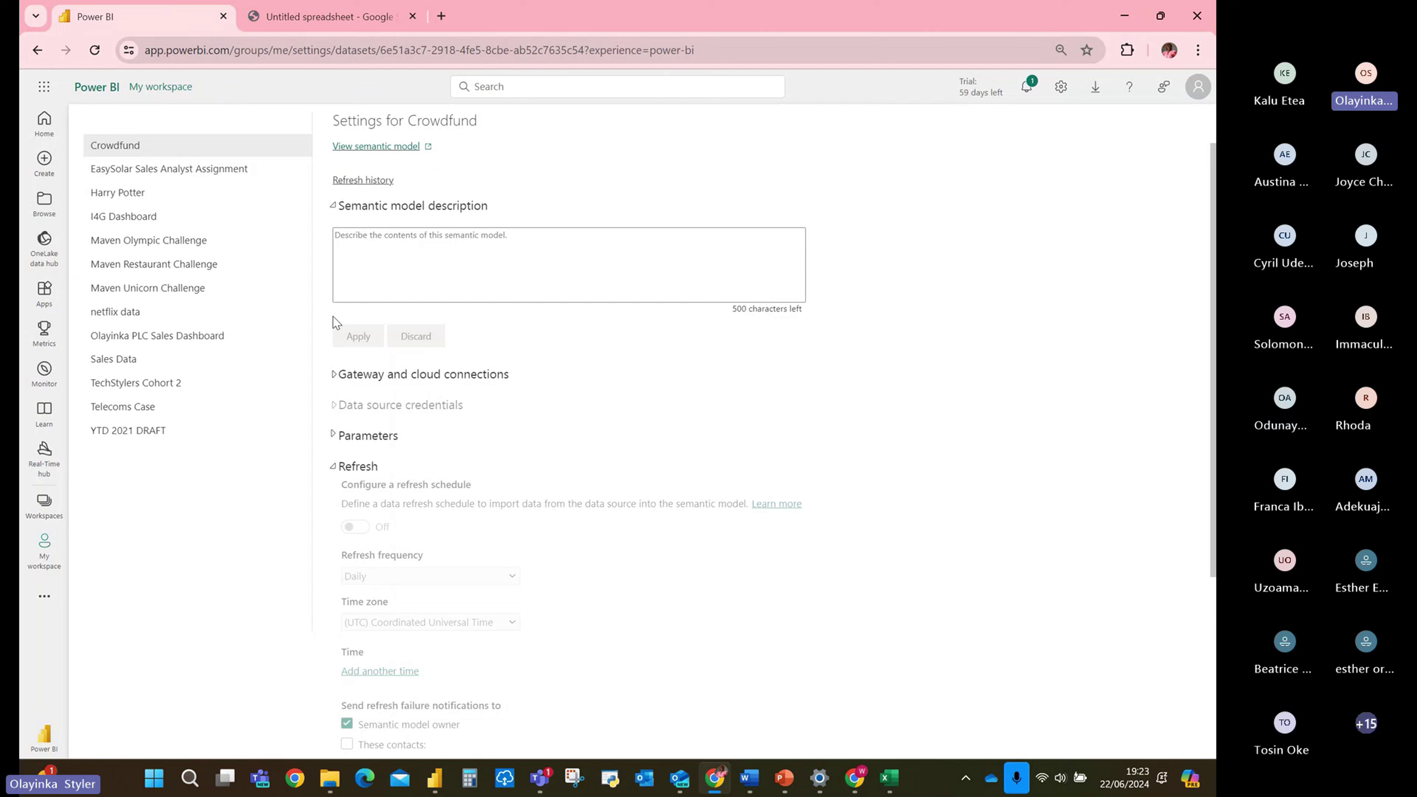
left_click(352, 22)
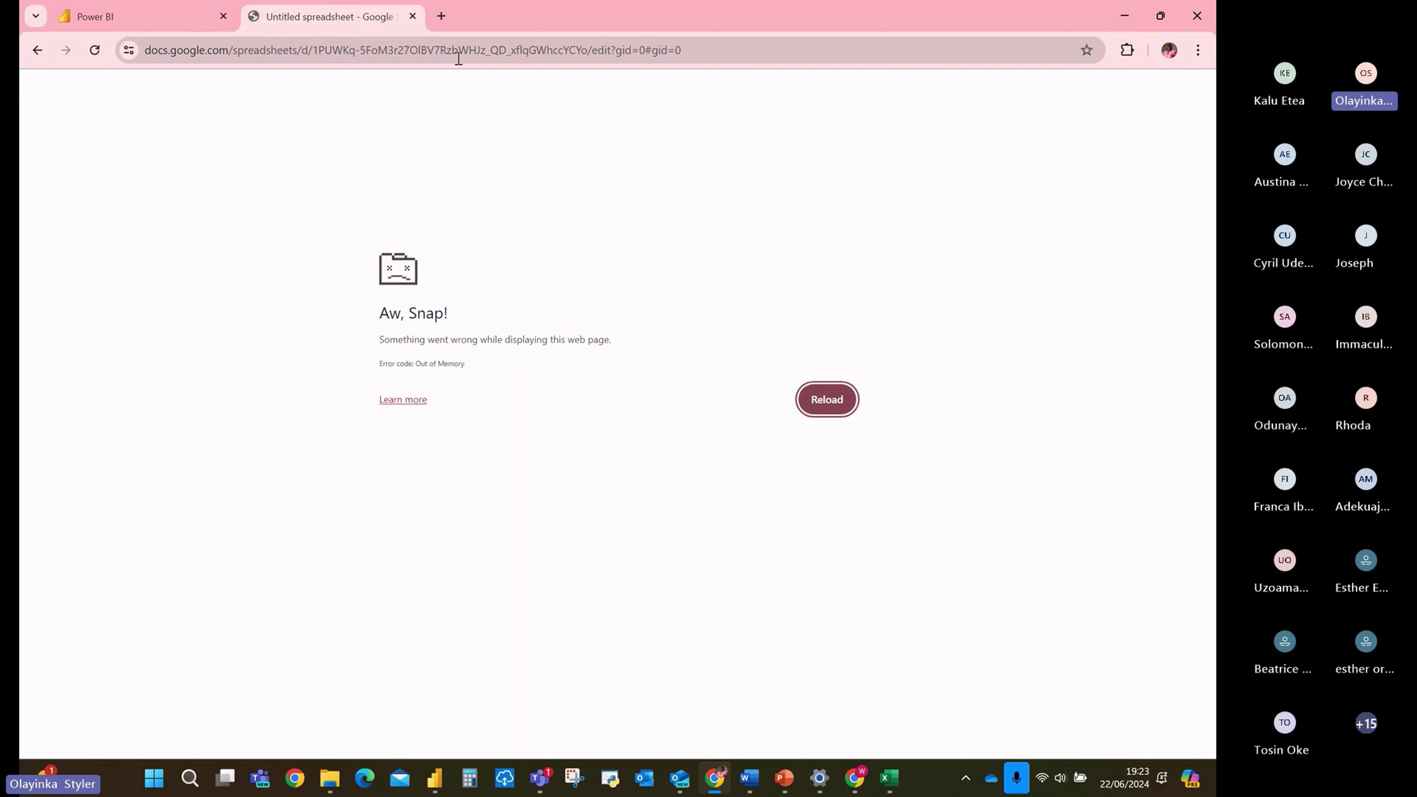
left_click(95, 50)
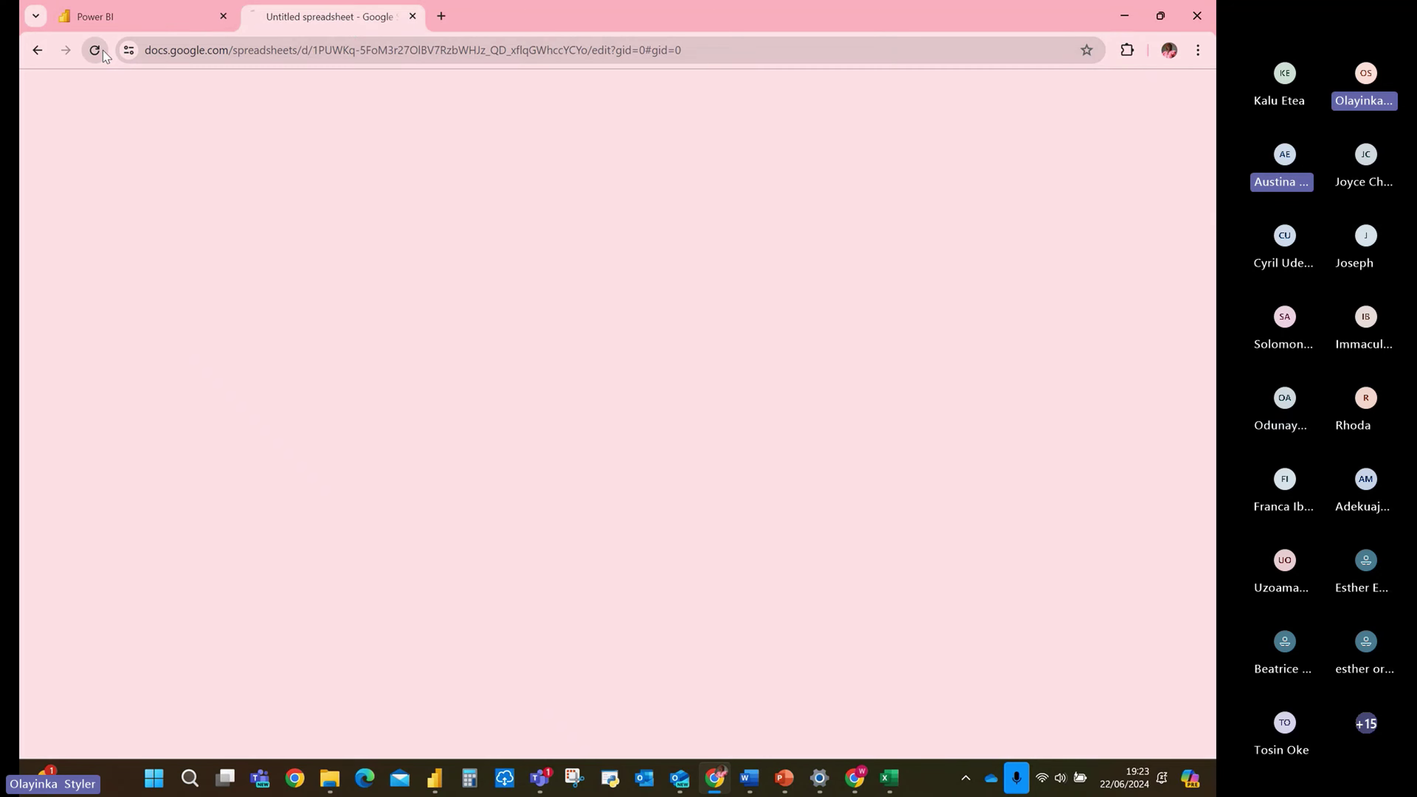
left_click(170, 18)
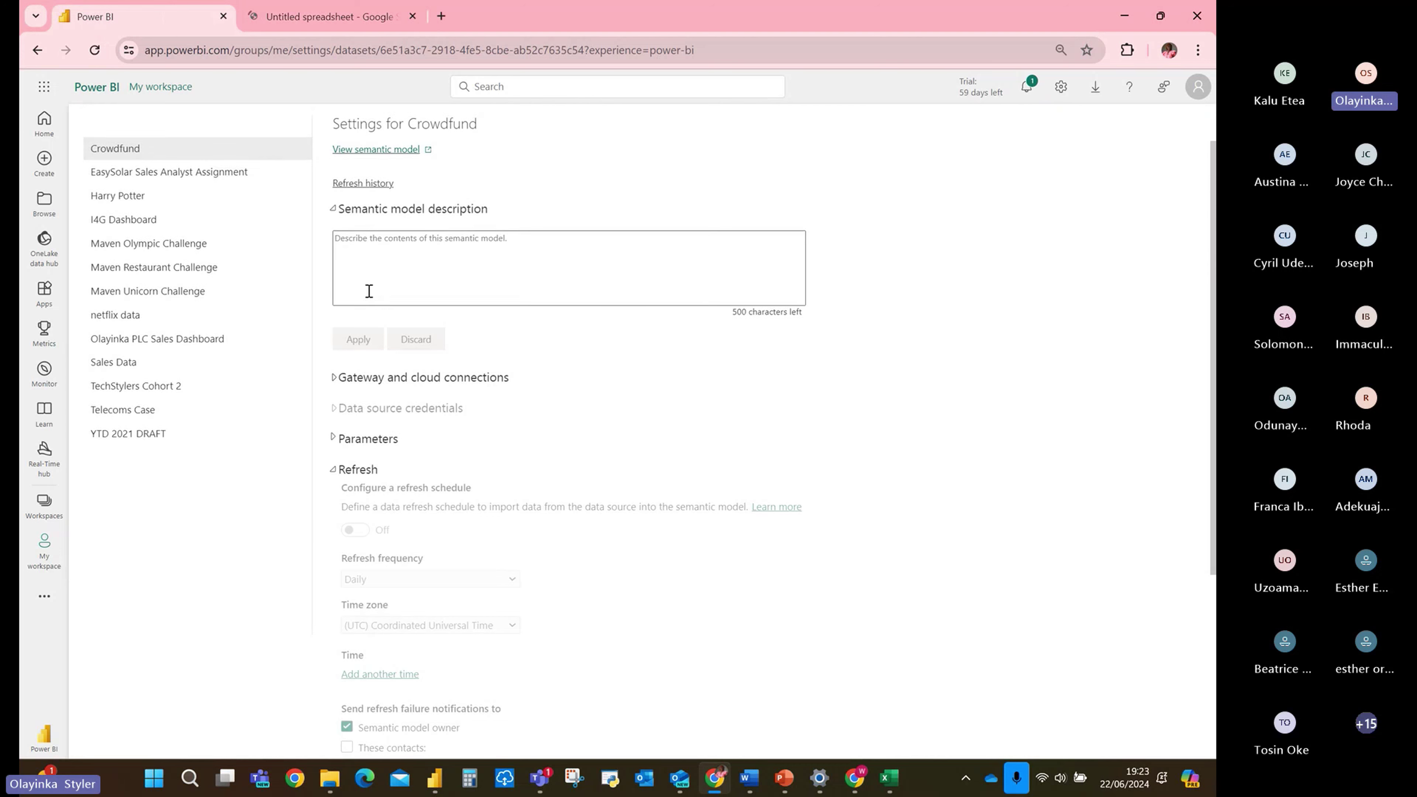
scroll(368, 291, "up", 1)
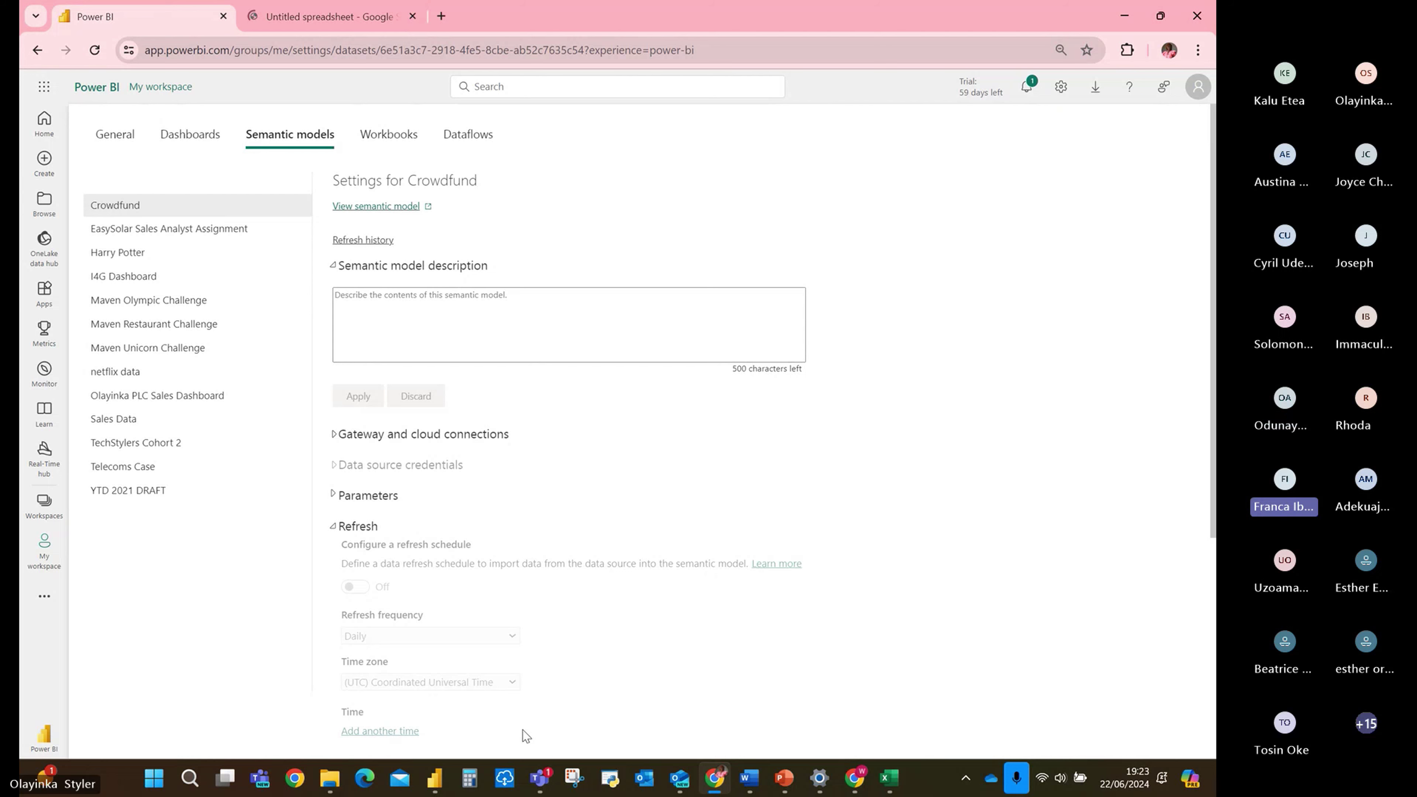
Switch to the PowerPoint deck and show slide 10 on managing workspaces in Power BI Service.
left_click(784, 778)
left_click(112, 624)
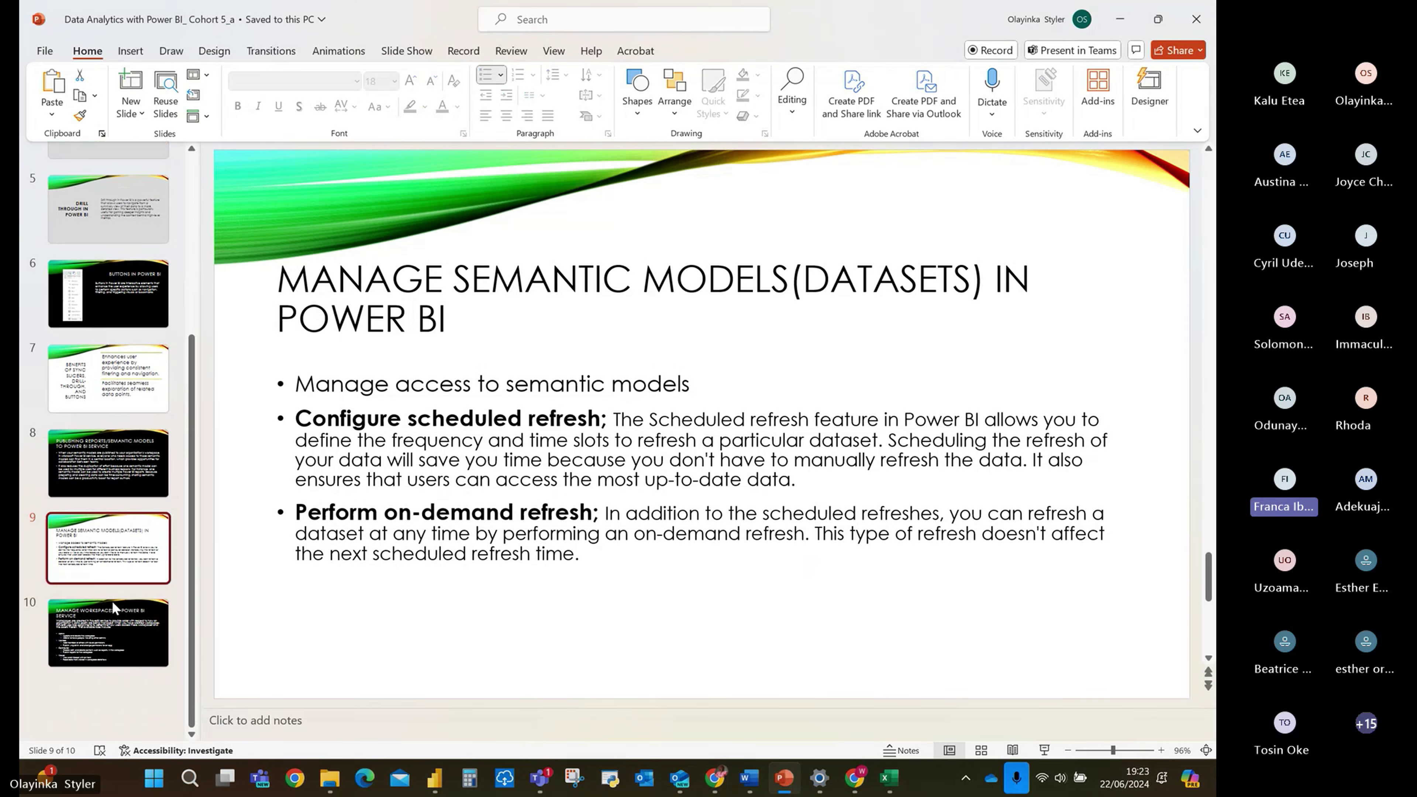
left_click(115, 667)
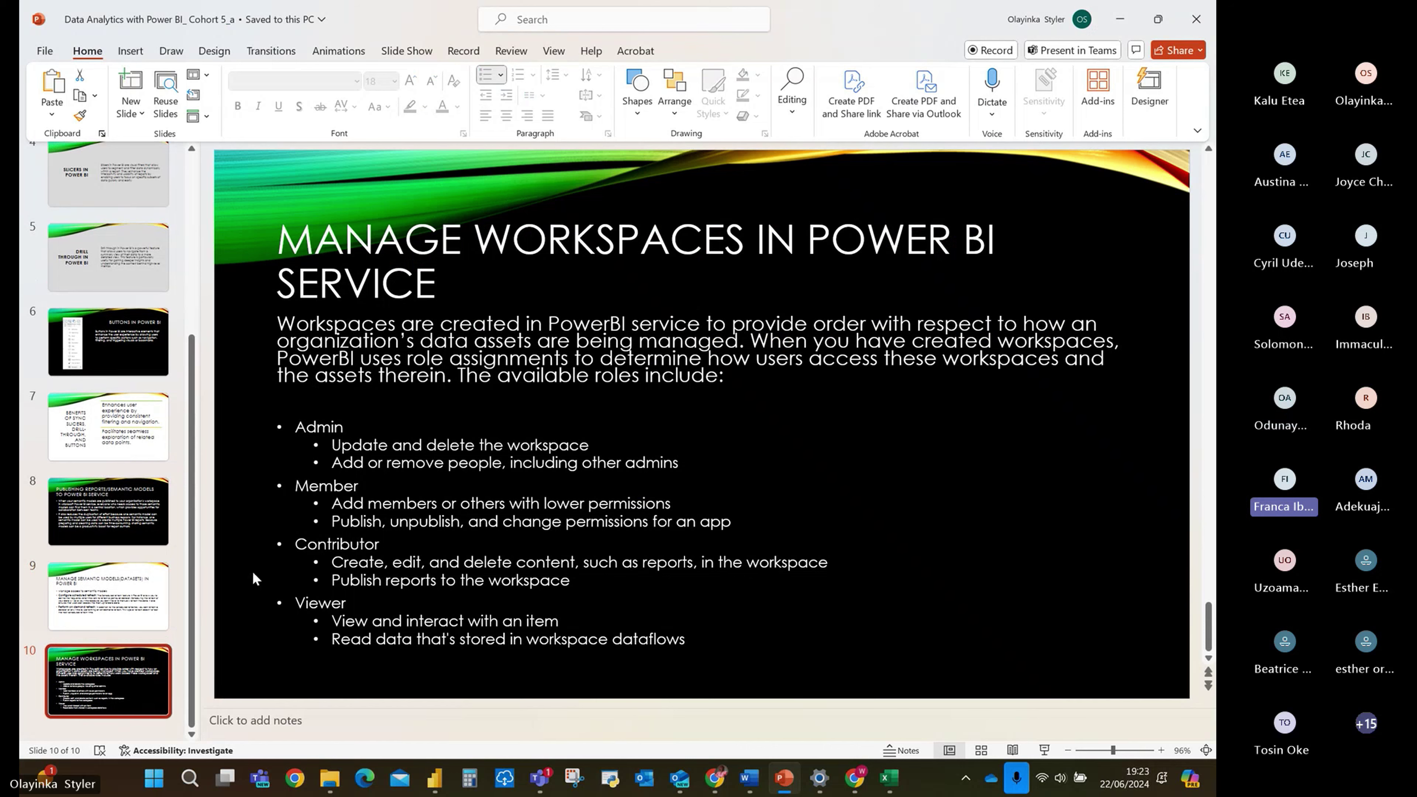
Switch to the Teams meeting window, open the participants list and look through the attendees.
mouse_move(546, 782)
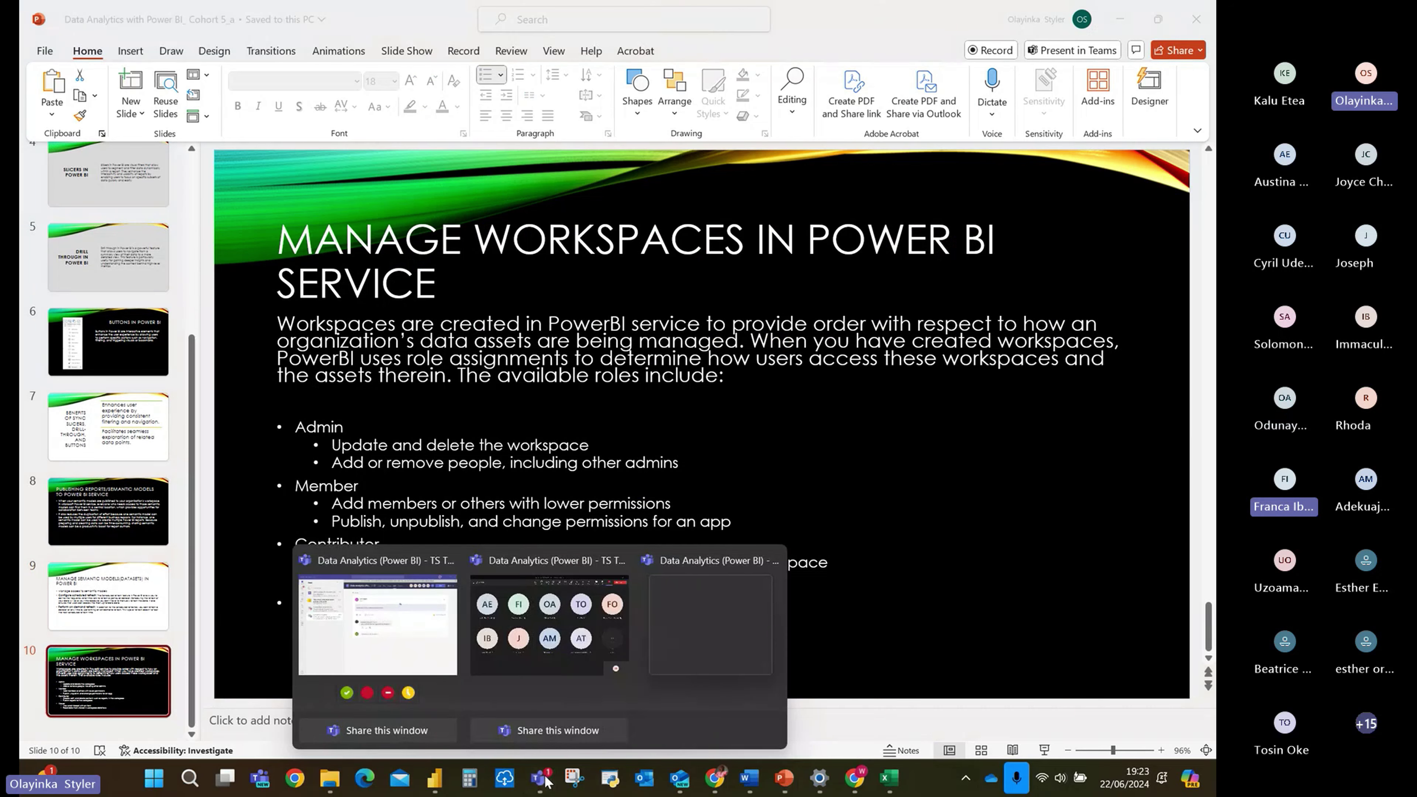
left_click(563, 625)
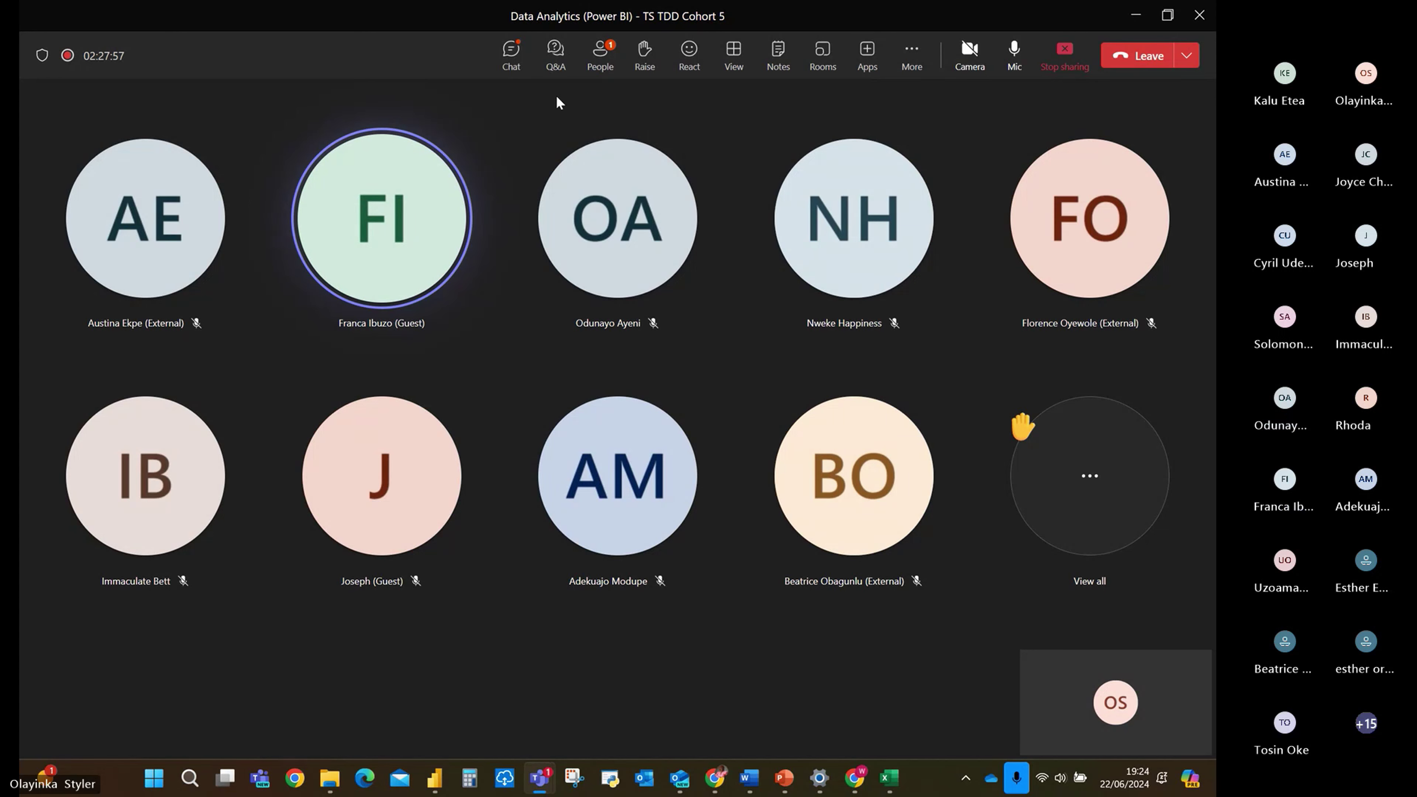
left_click(598, 56)
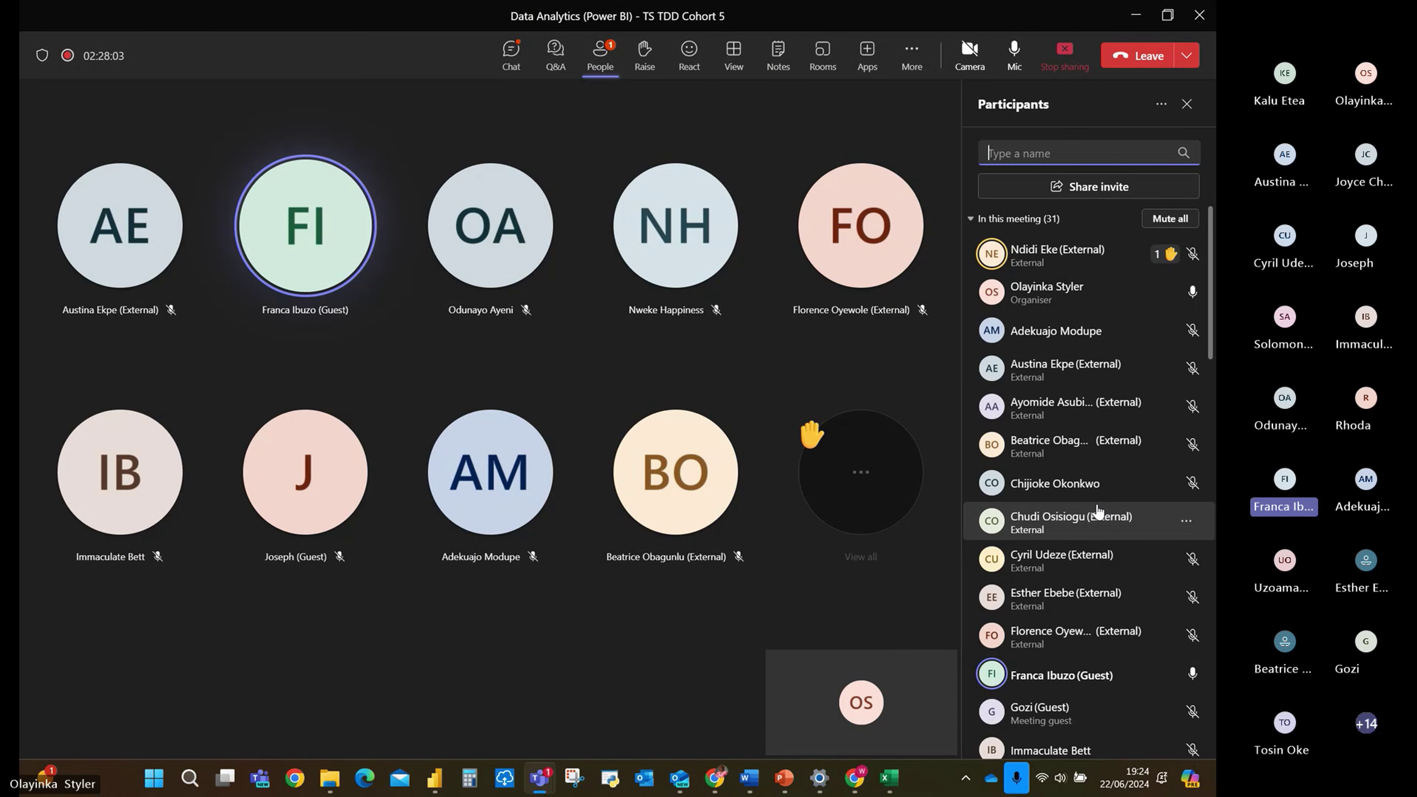
scroll(1097, 511, "down", 5)
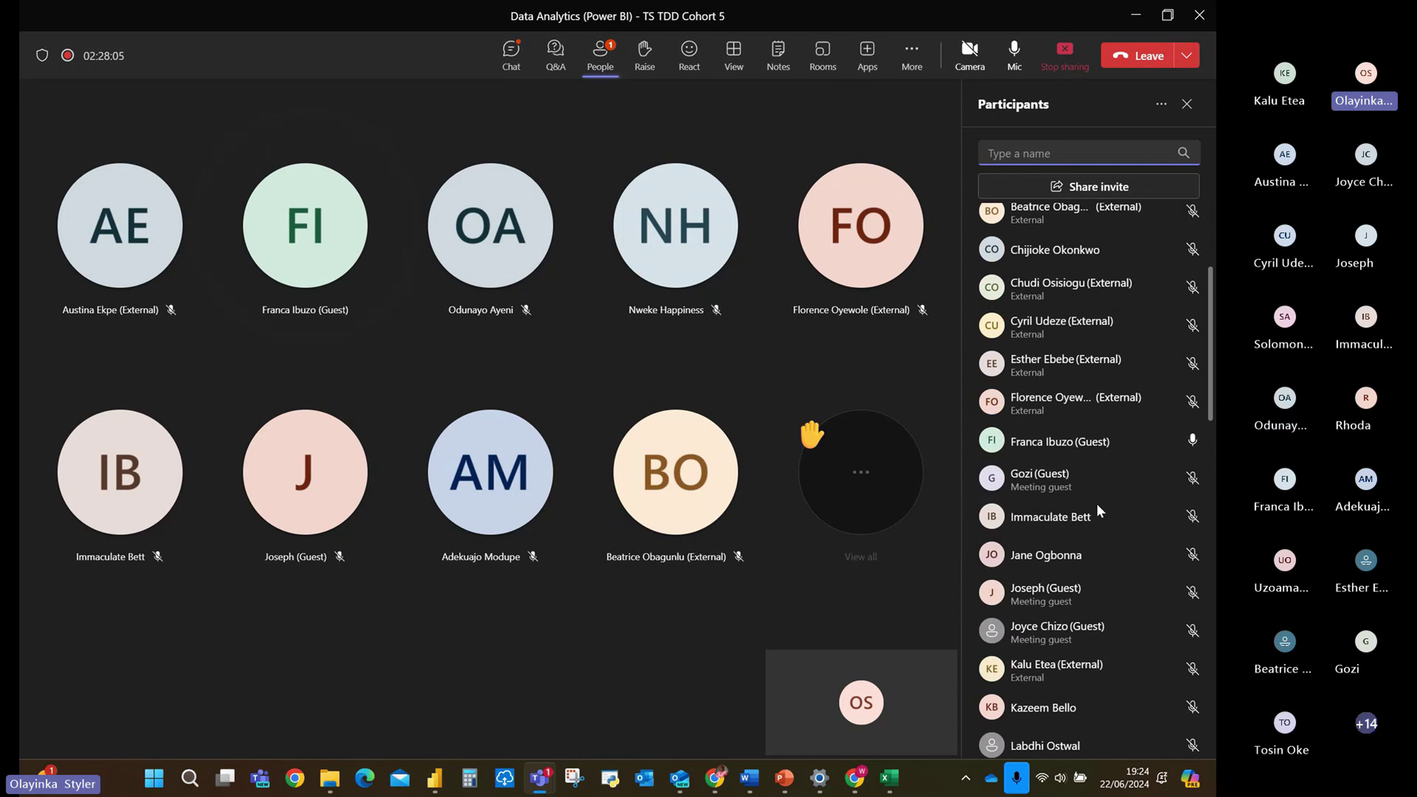
scroll(1097, 512, "down", 8)
scroll(1097, 512, "up", 15)
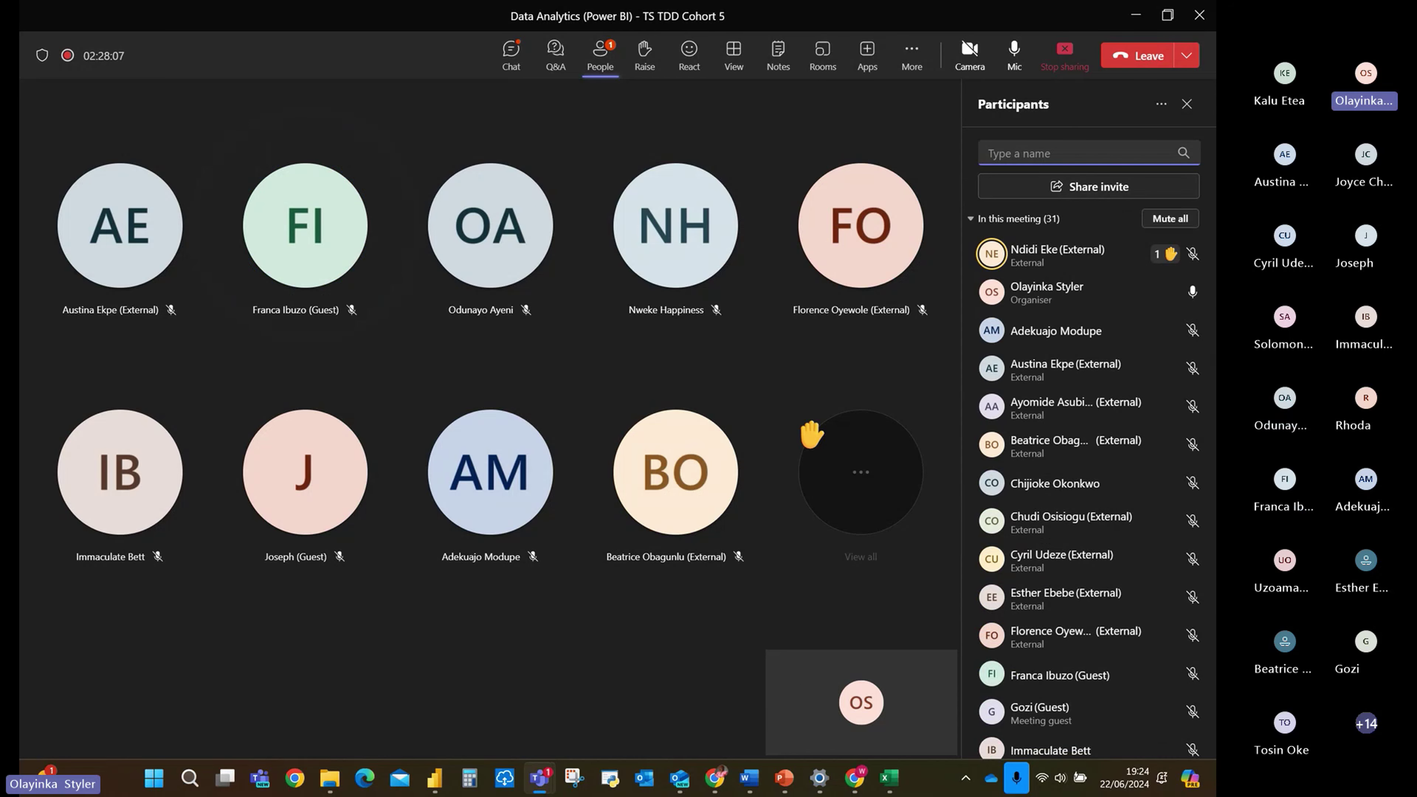
Return to the PowerPoint deck, compare slides 9 and 10 on semantic models and workspaces, and minimize PowerPoint.
left_click(785, 780)
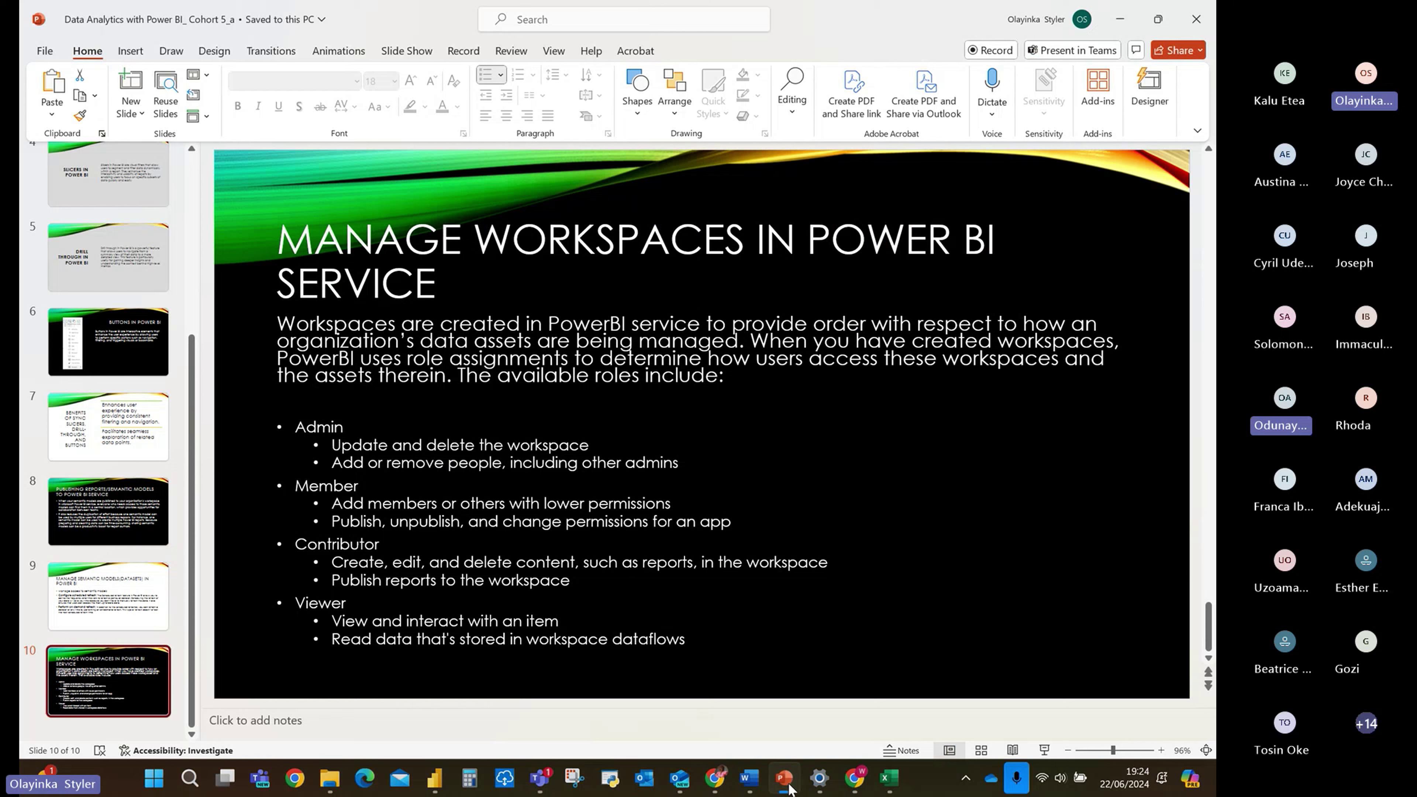
scroll(106, 591, "down", 1)
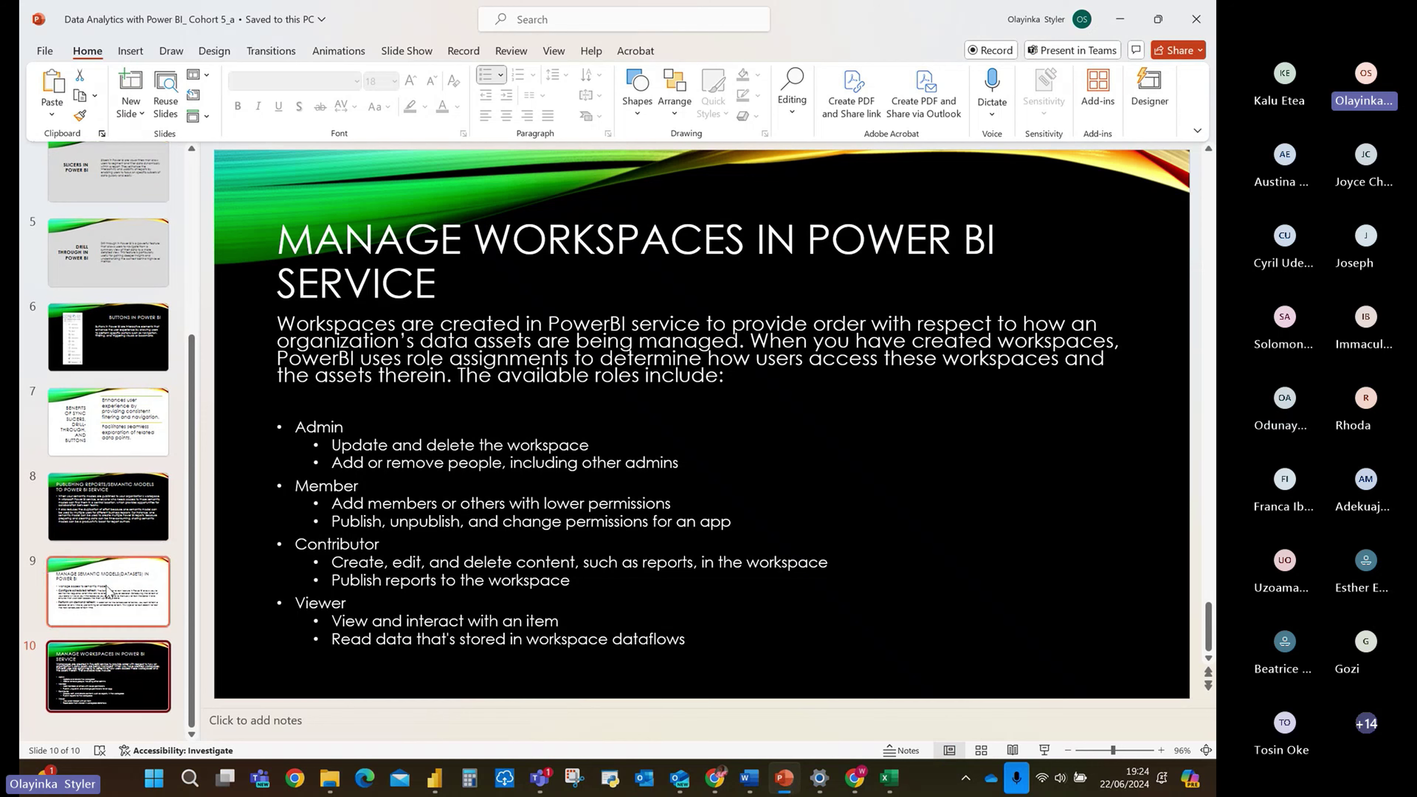
scroll(109, 591, "up", 1)
left_click(114, 591)
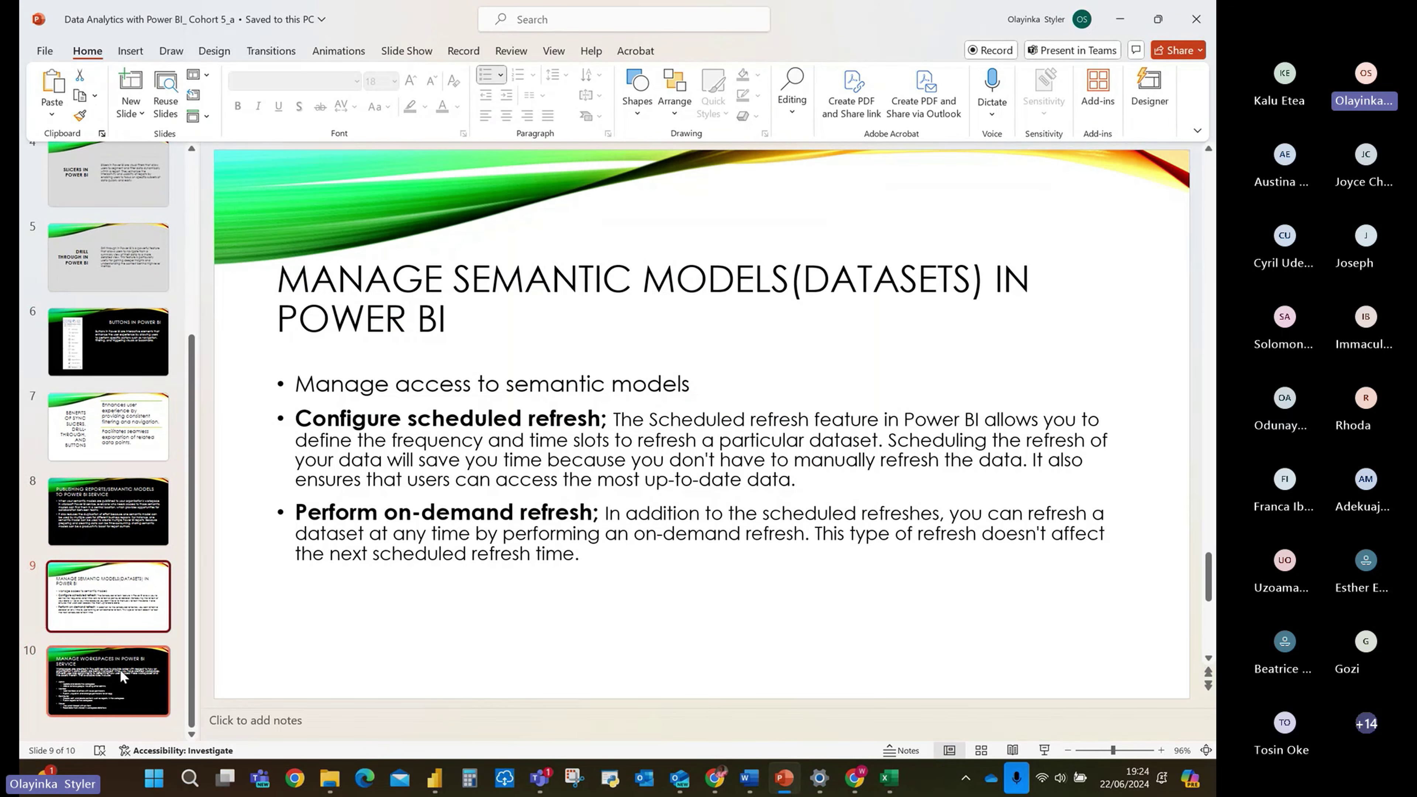
left_click(120, 669)
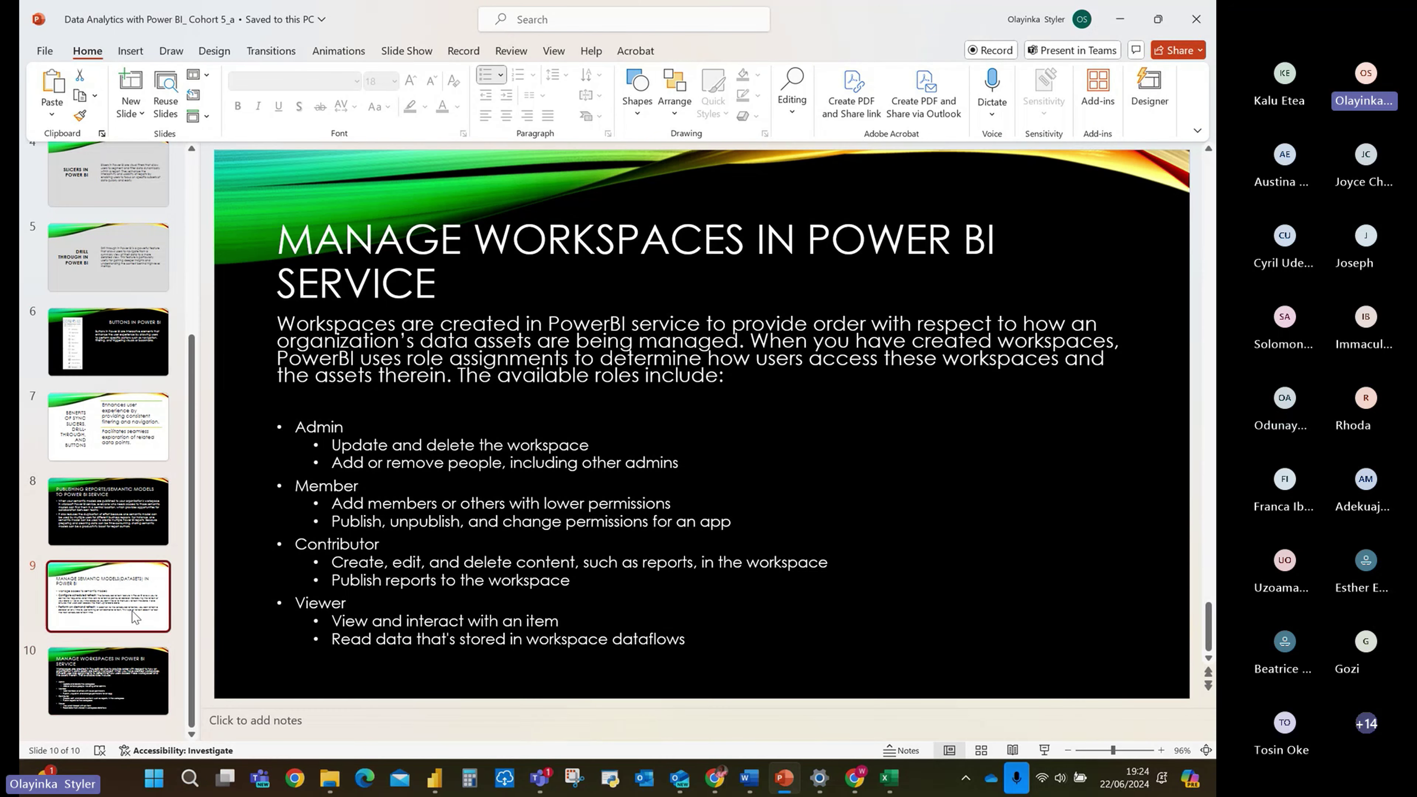
left_click(134, 616)
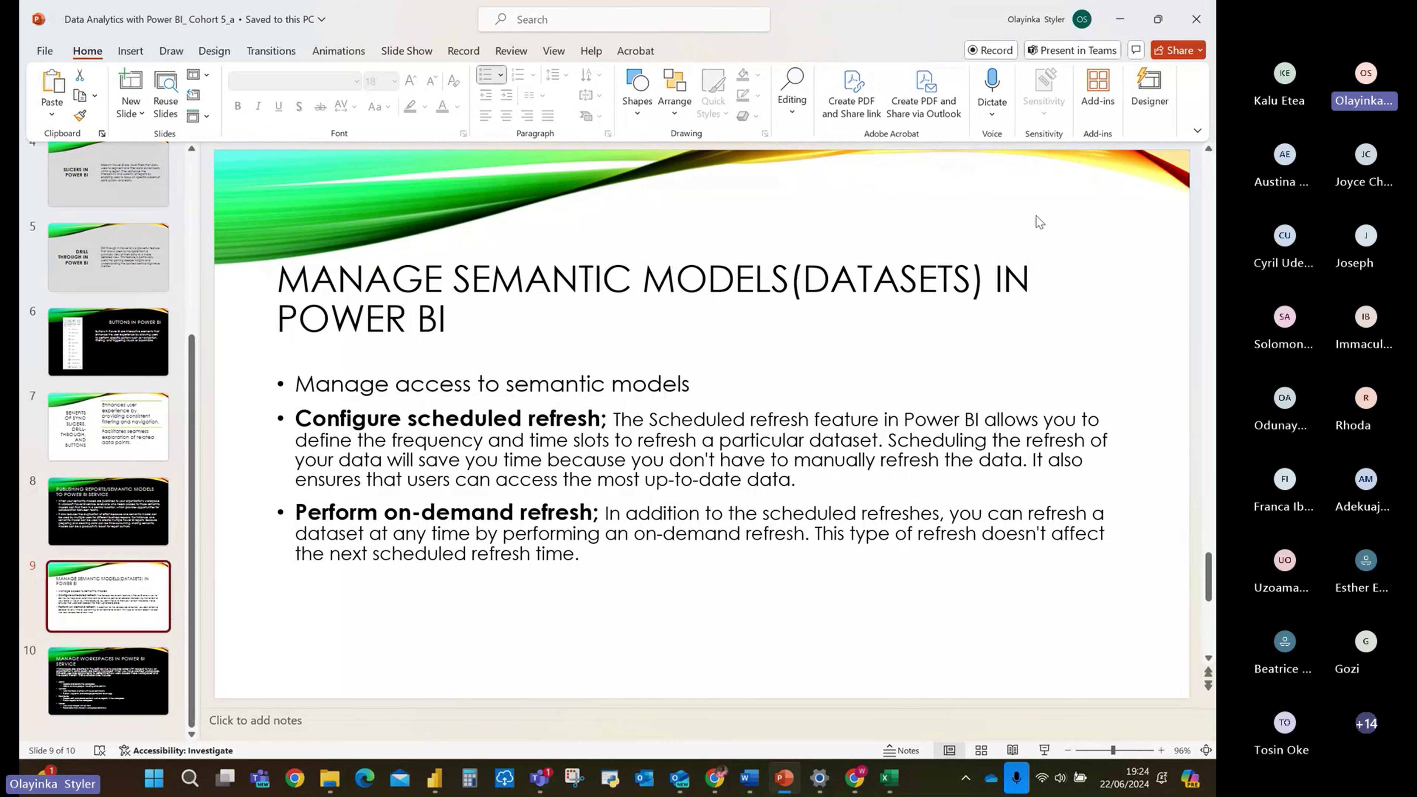
left_click(1120, 18)
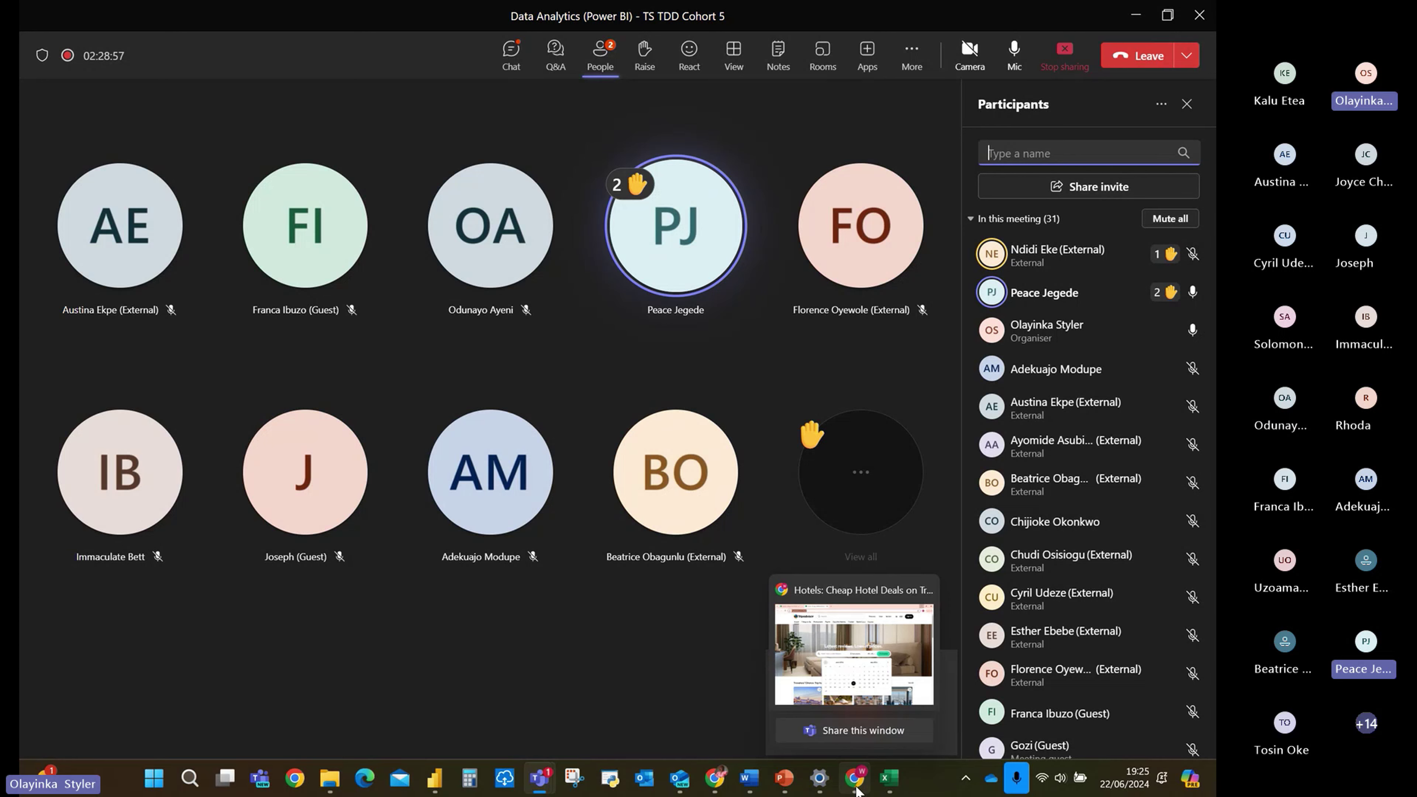
Switch to Power BI in Chrome, open the Techstylers workspace from the home page and review its contents.
mouse_move(716, 790)
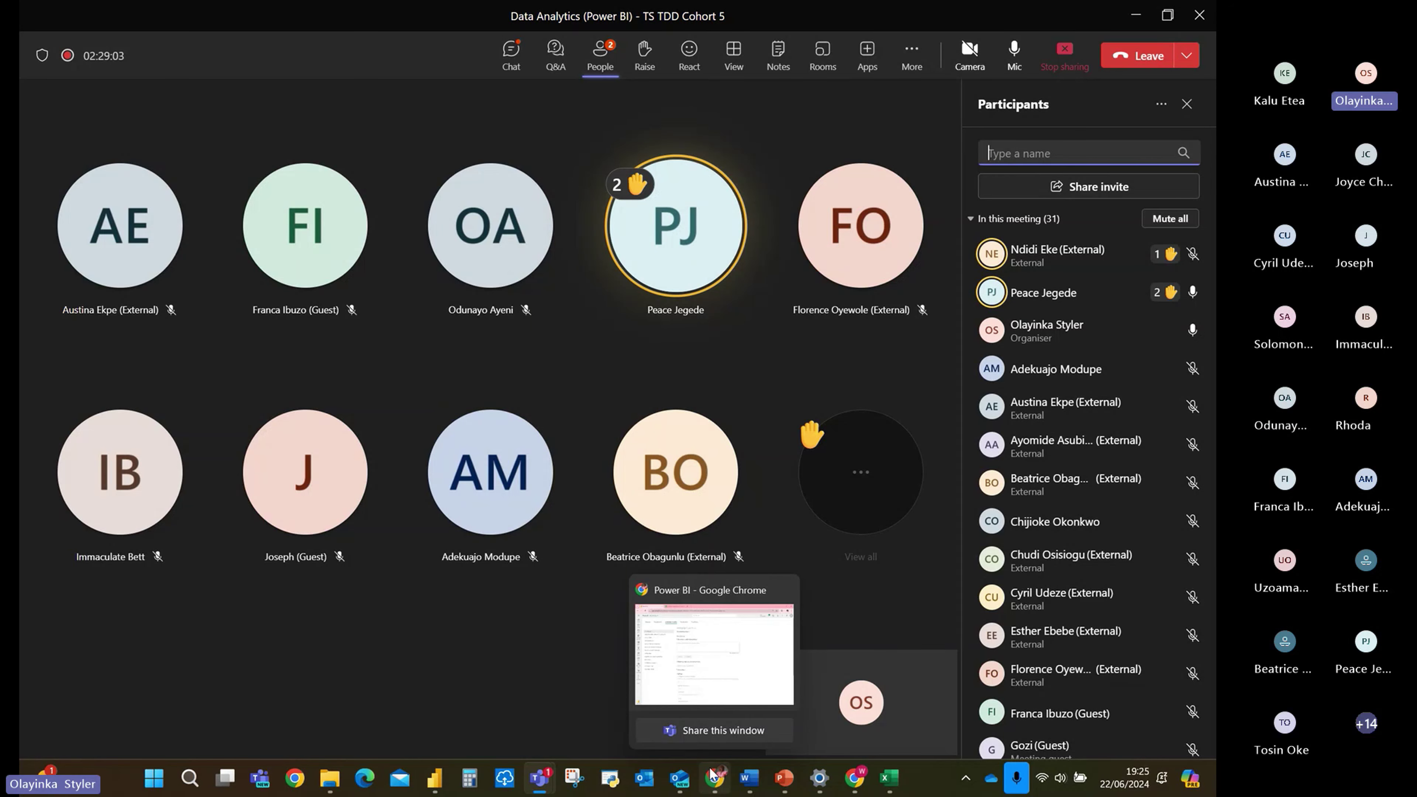
left_click(707, 623)
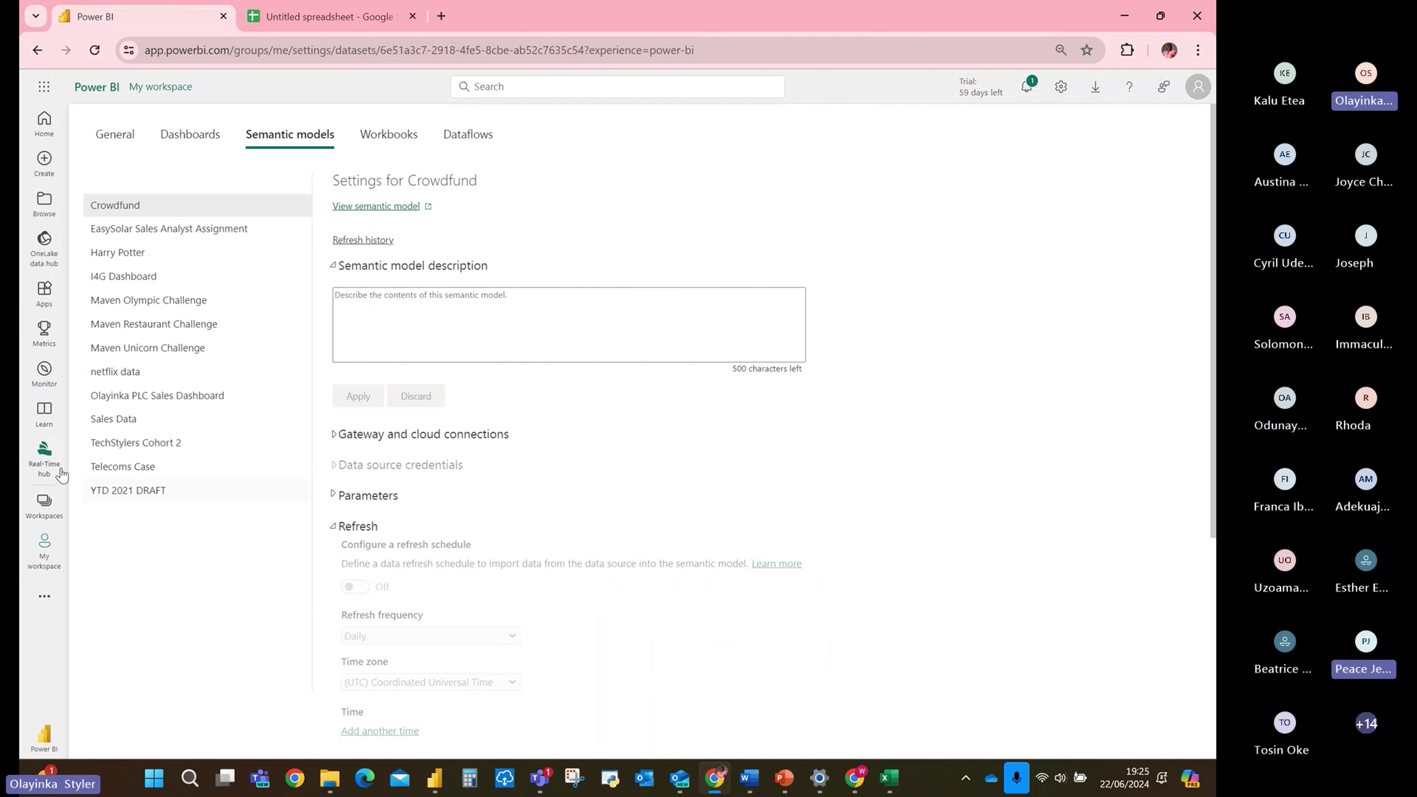
left_click(45, 124)
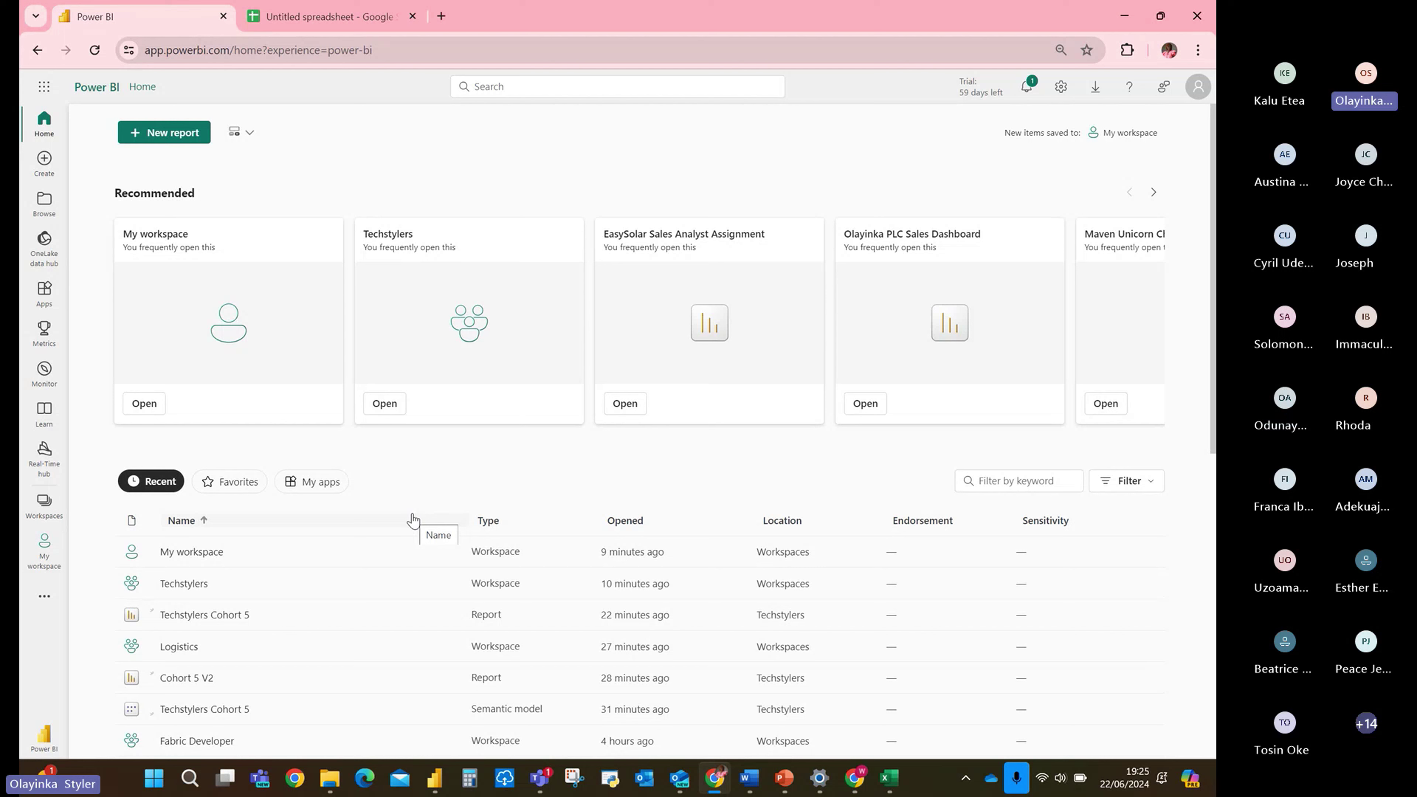
left_click(43, 506)
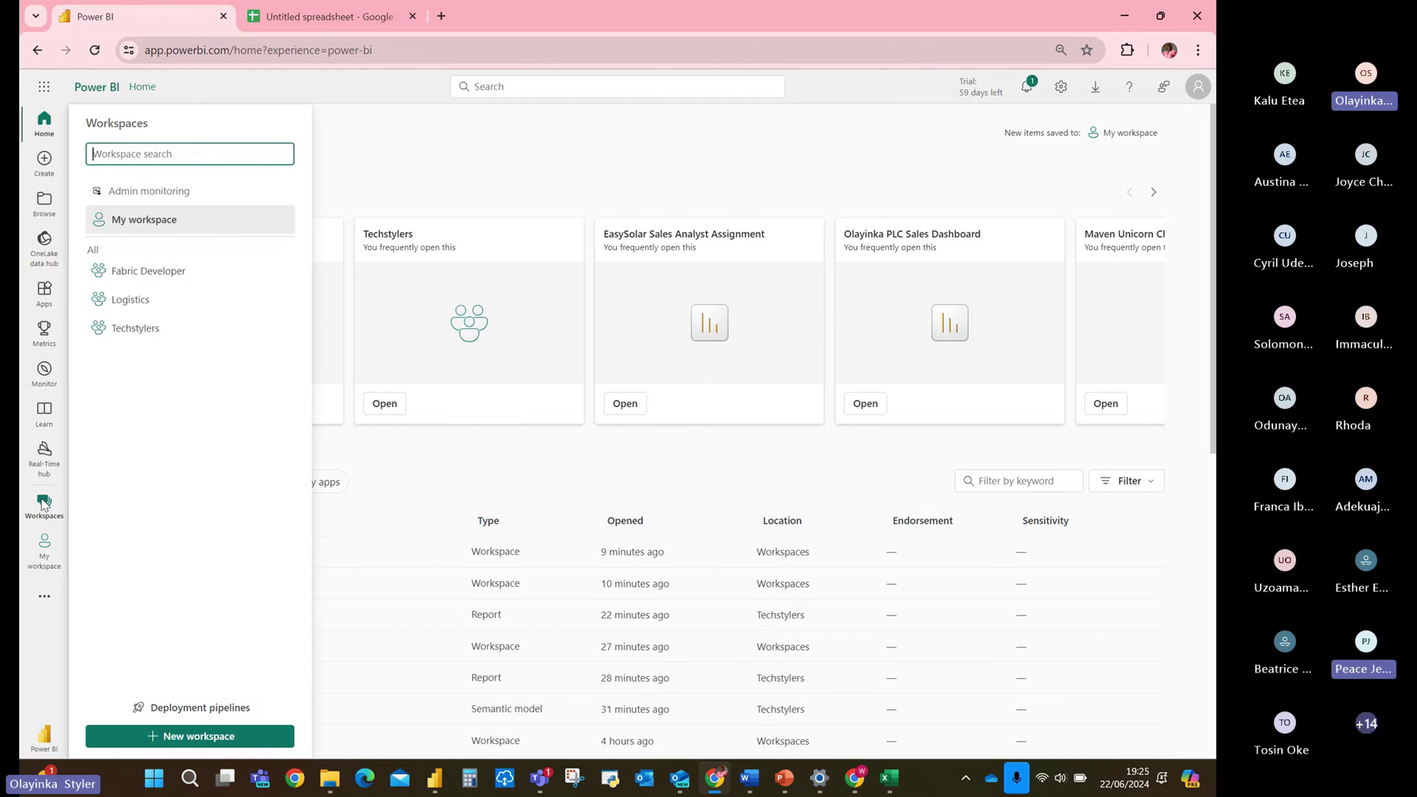
left_click(140, 328)
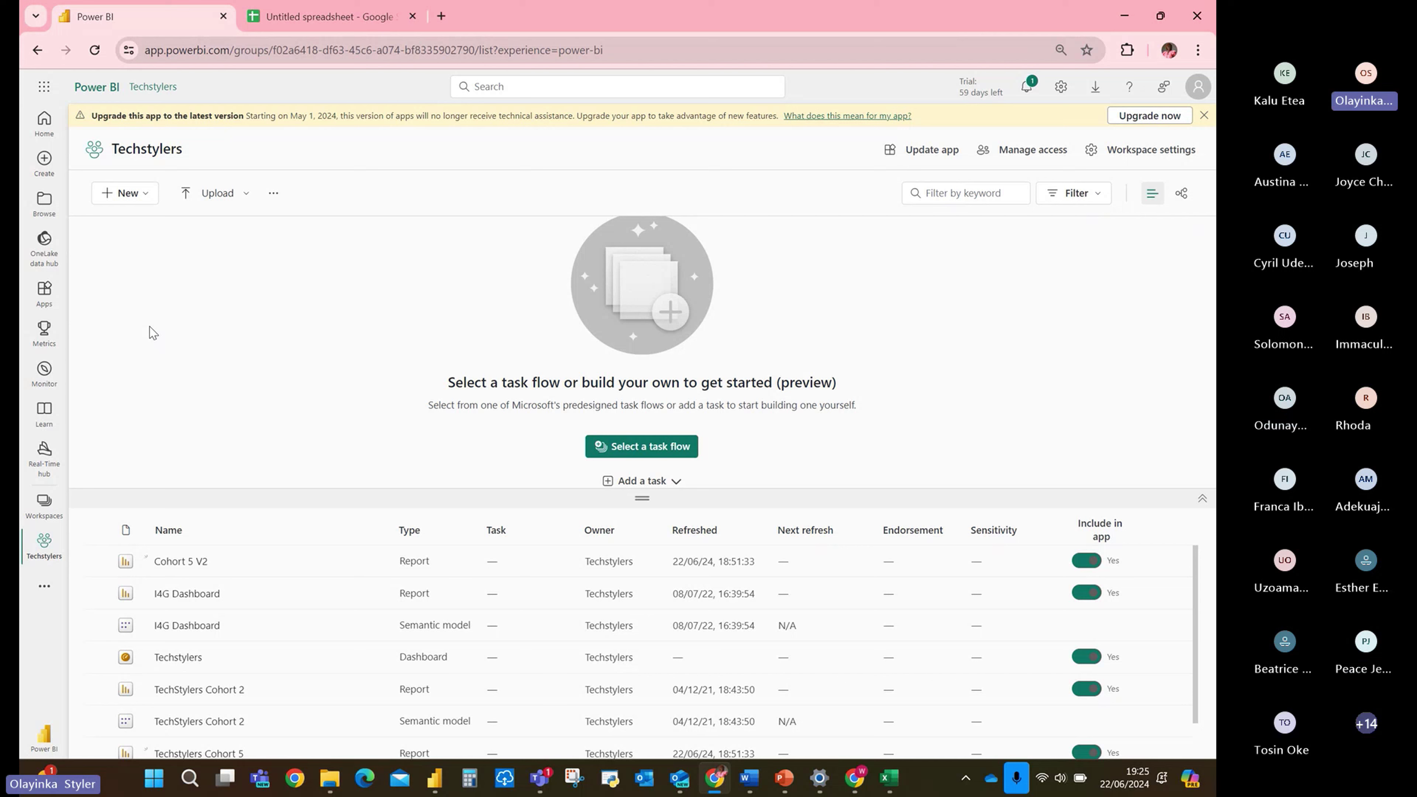
scroll(281, 681, "down", 1)
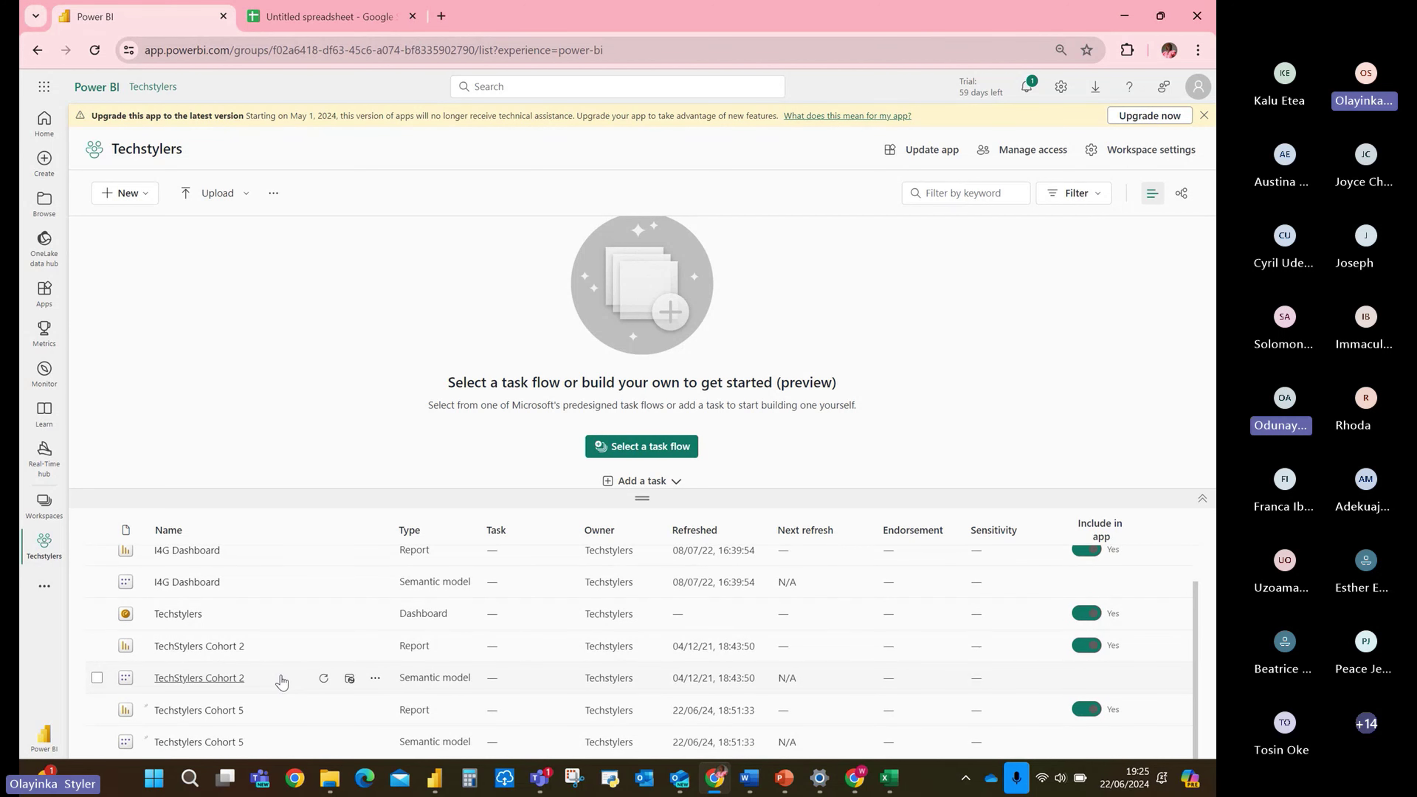
scroll(283, 681, "up", 1)
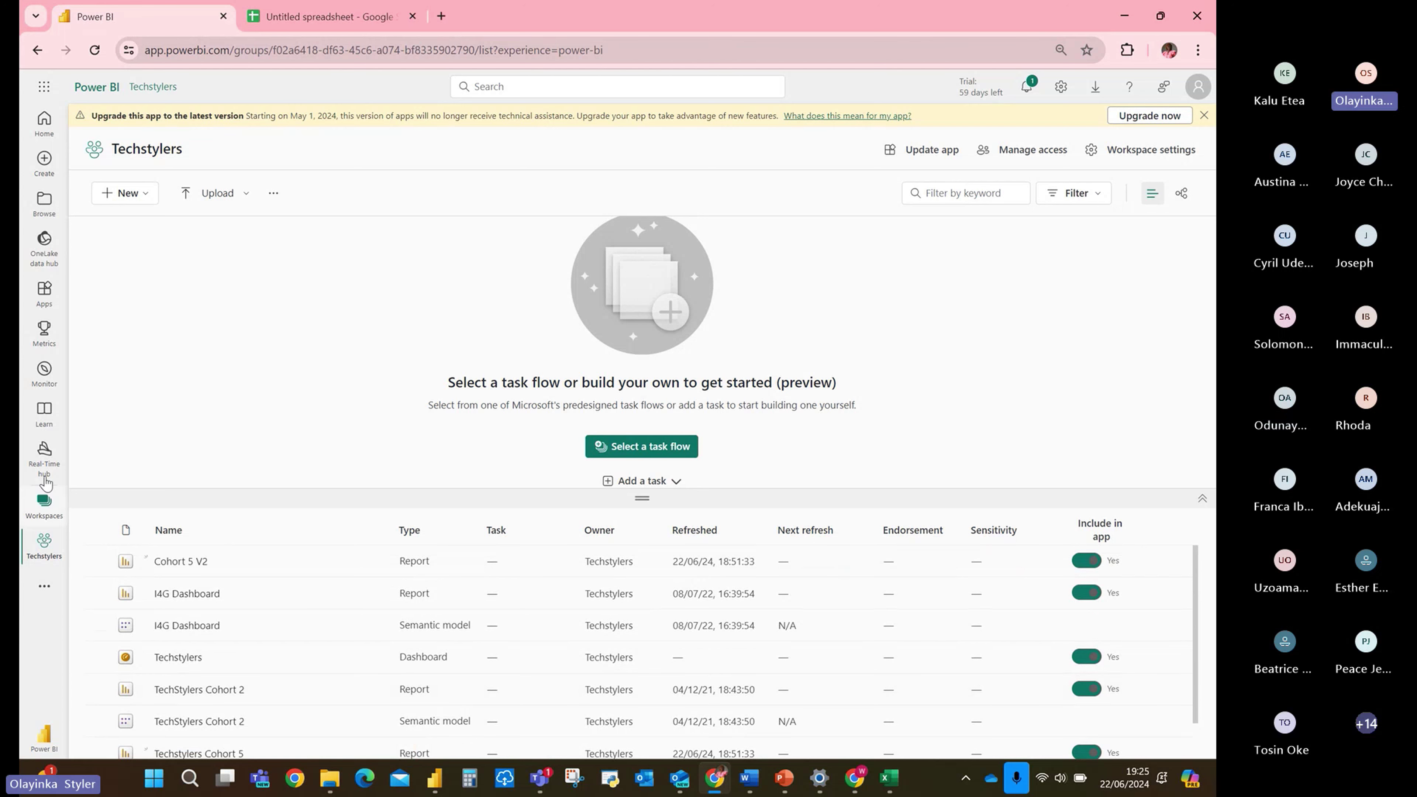
Reopen the Techstylers workspace from the home page and open its access management.
left_click(47, 130)
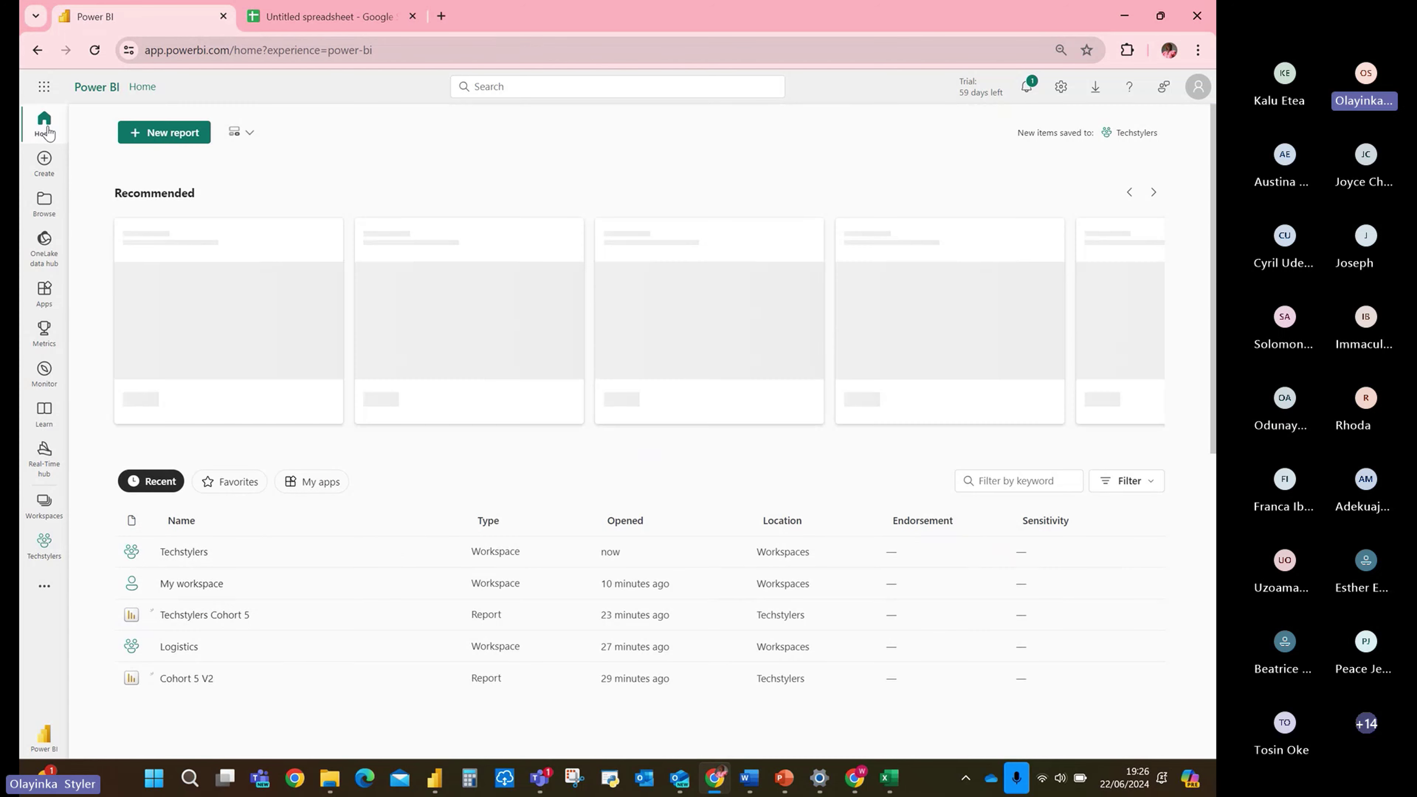
left_click(42, 514)
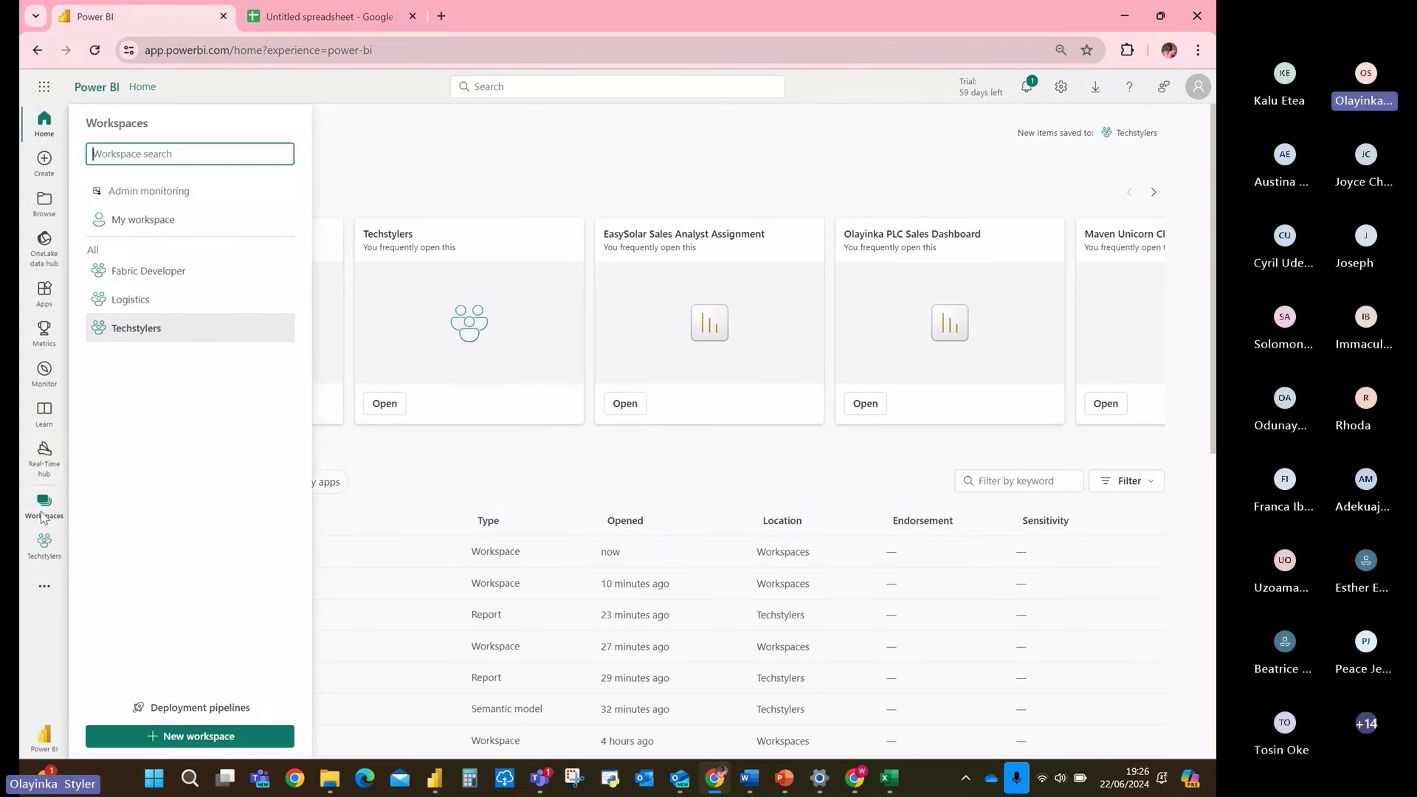
left_click(129, 337)
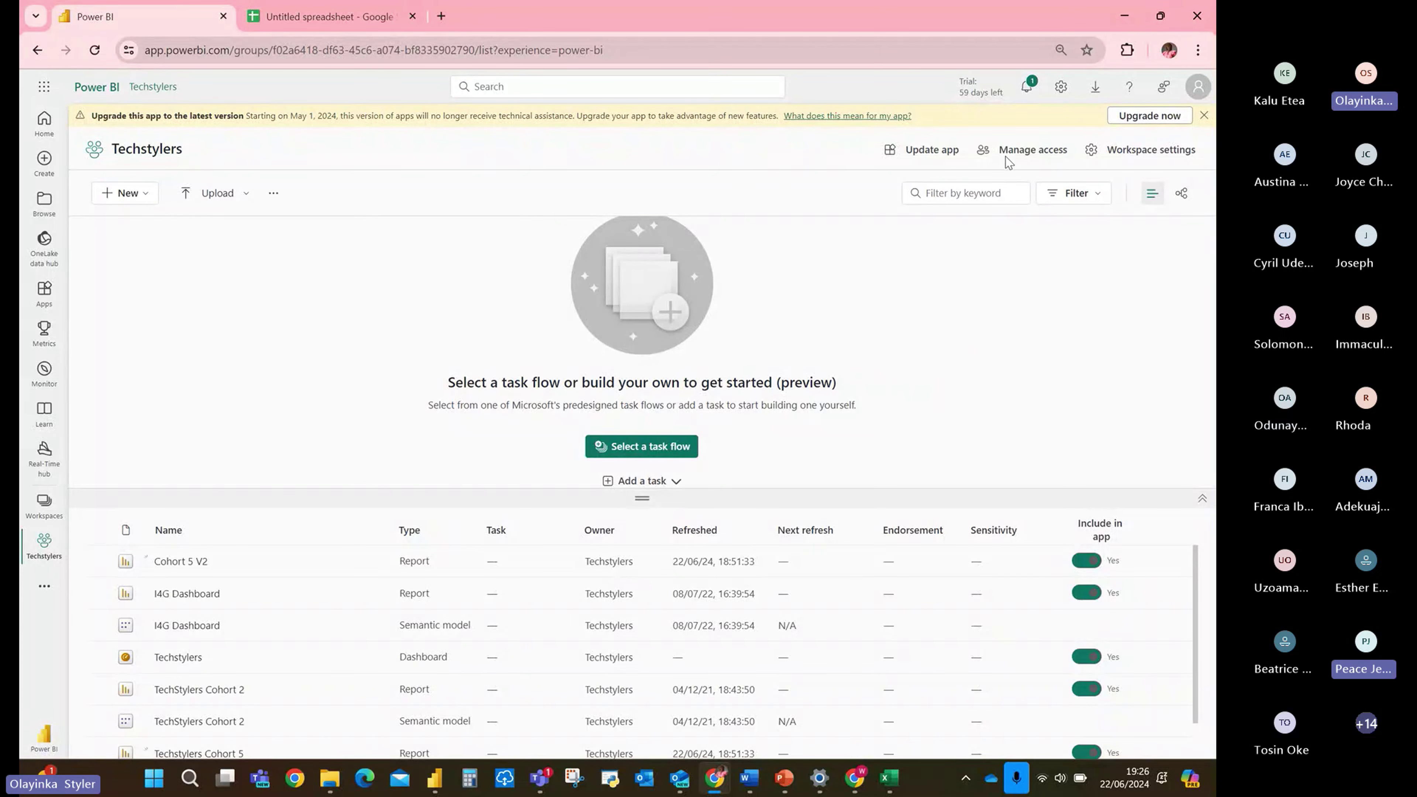
left_click(1021, 150)
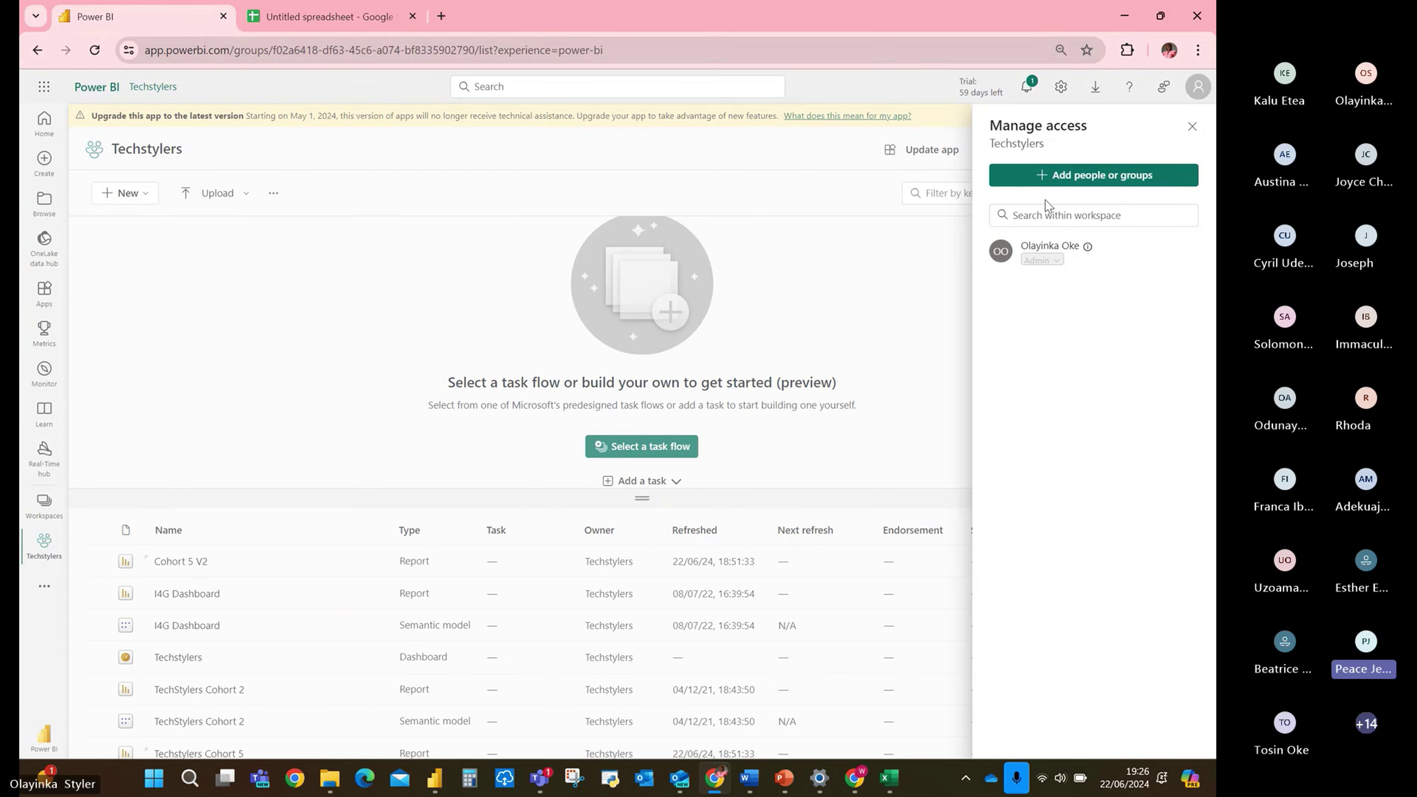
Try searching the Techstylers workspace's access list for a person's first name twice, clearing the search each time.
left_click(1072, 212)
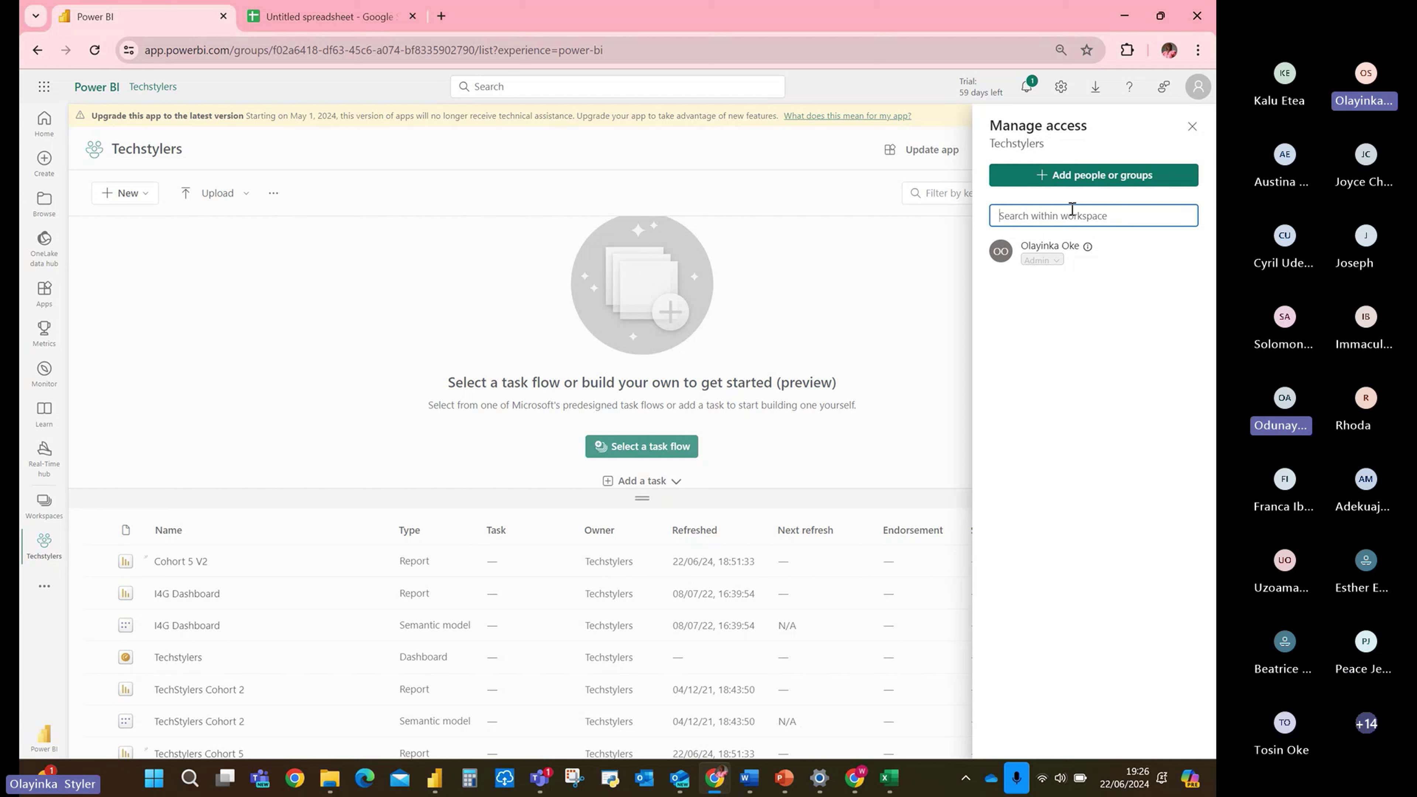
type("olayinka")
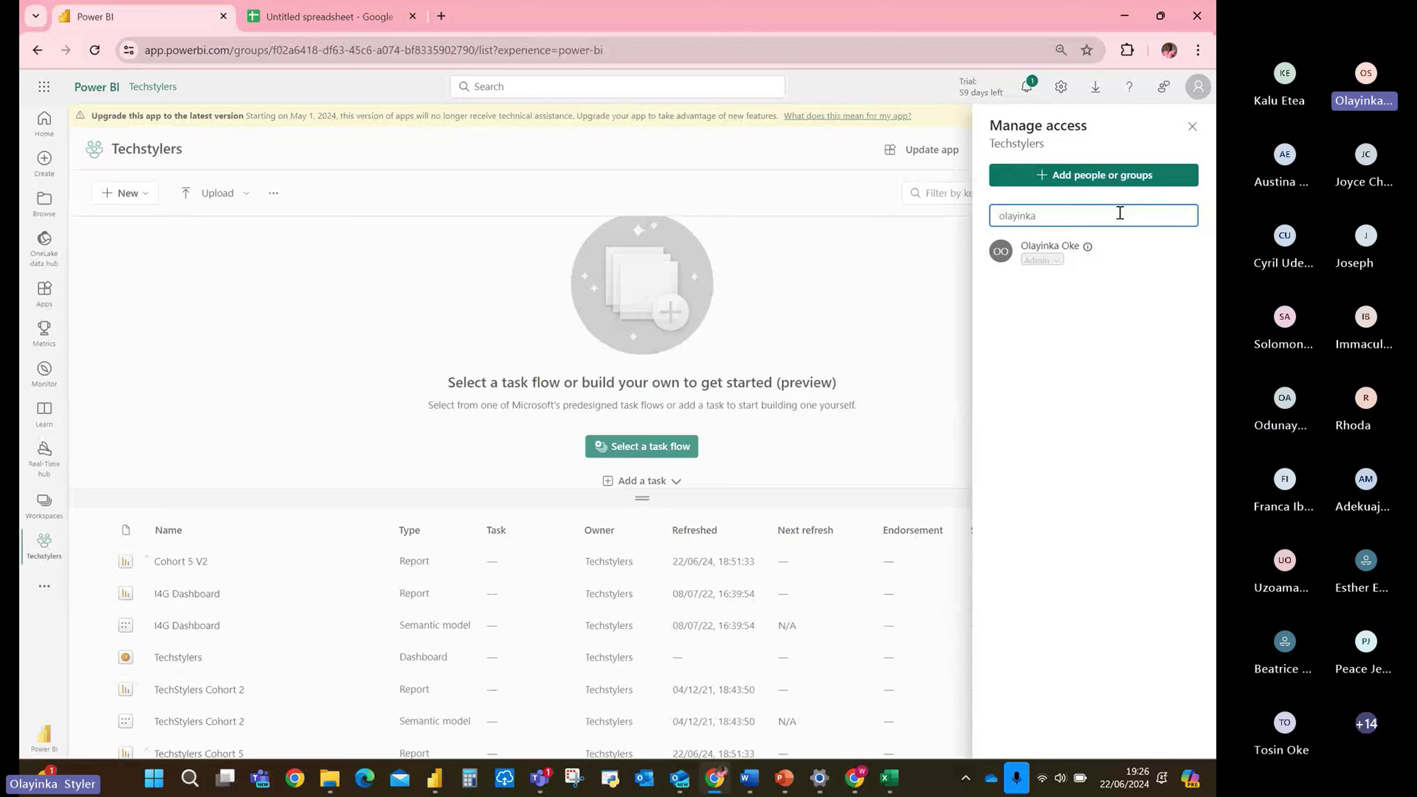
key("BackSpace")
key("BackSpace")
key("BackSpace")
key("BackSpace")
key("BackSpace")
key("BackSpace")
key("BackSpace")
key("BackSpace")
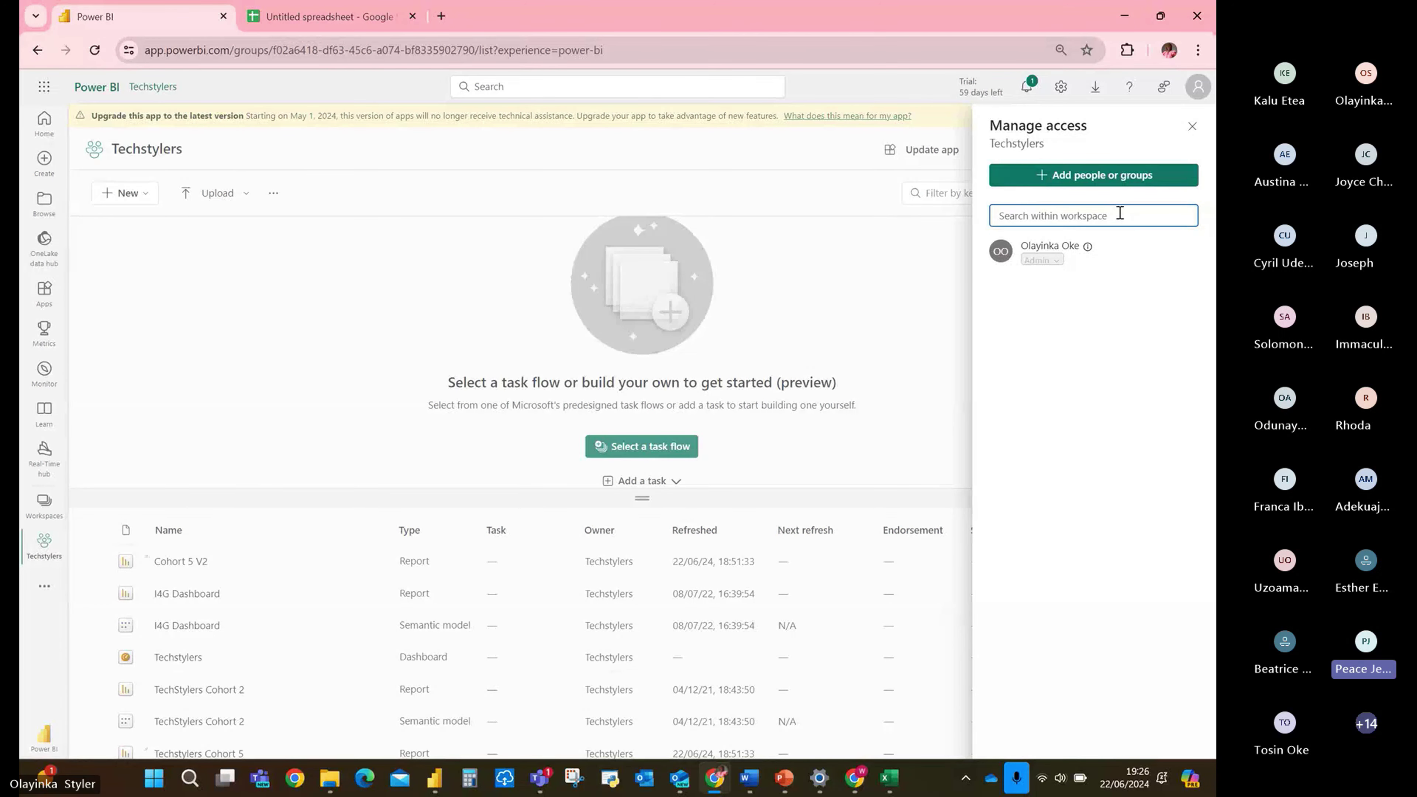
type("olayinka")
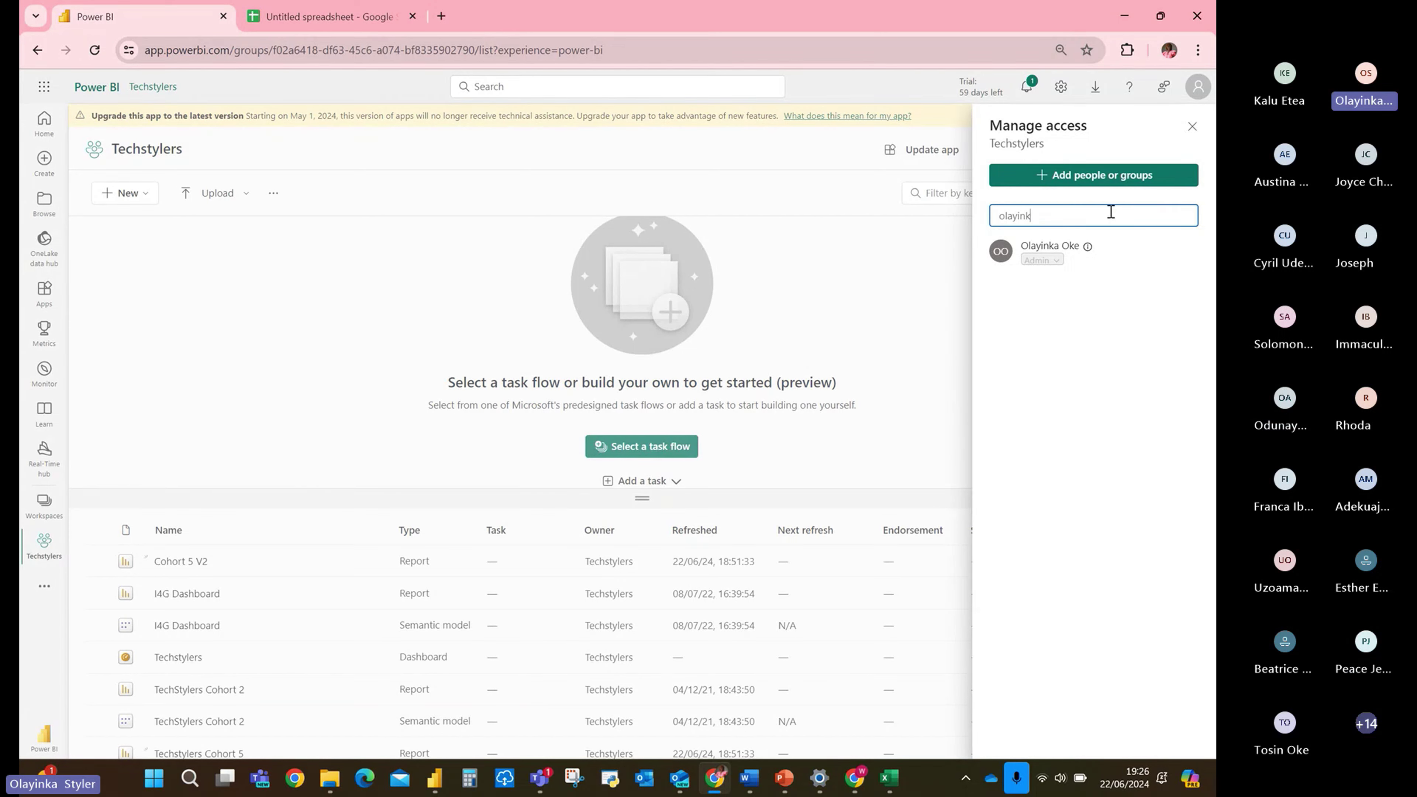
key("BackSpace")
key("BackSpace")
key("BackSpace")
key("BackSpace")
key("BackSpace")
key("BackSpace")
key("BackSpace")
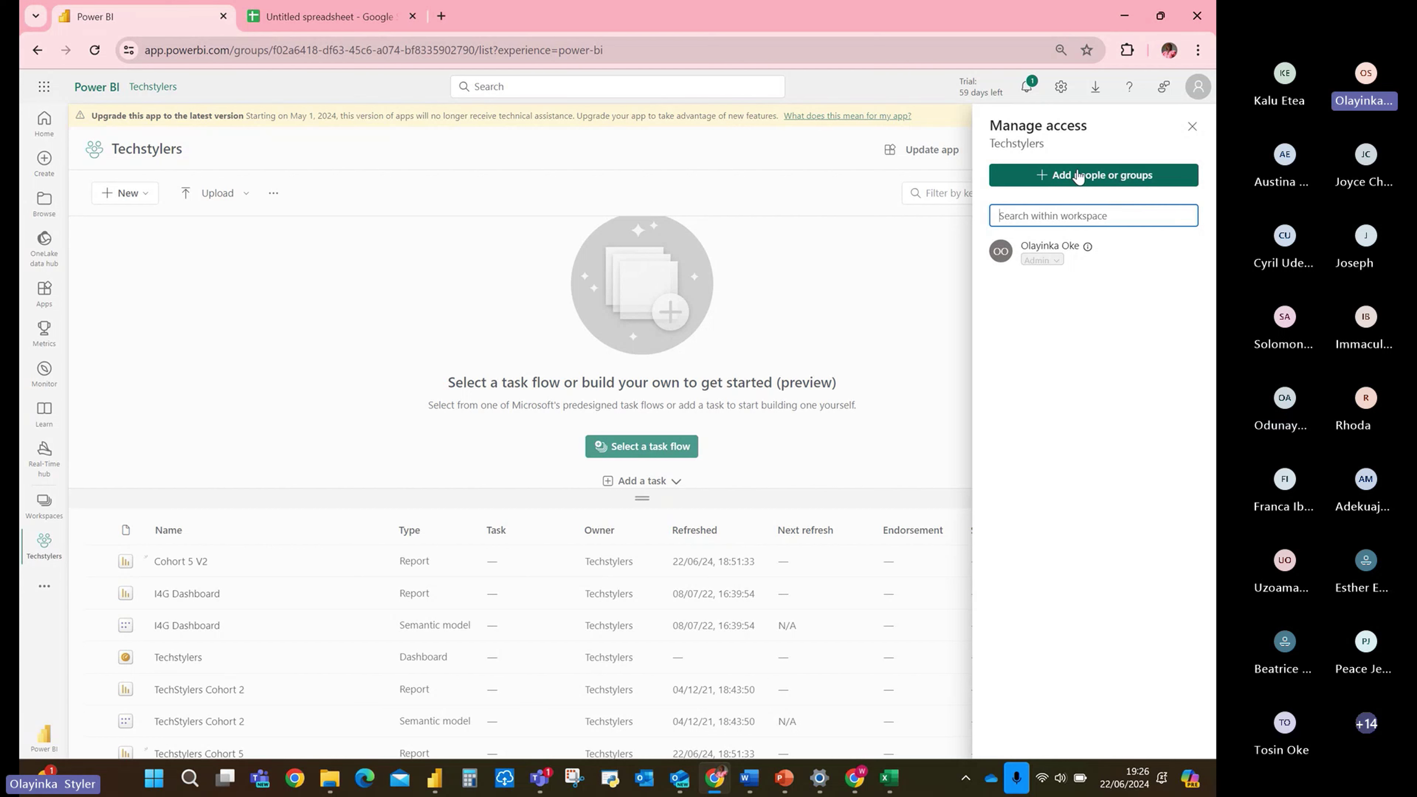
Look up a person to add to the Techstylers workspace, examine the assignable roles, and remove the person from the selection.
left_click(1078, 177)
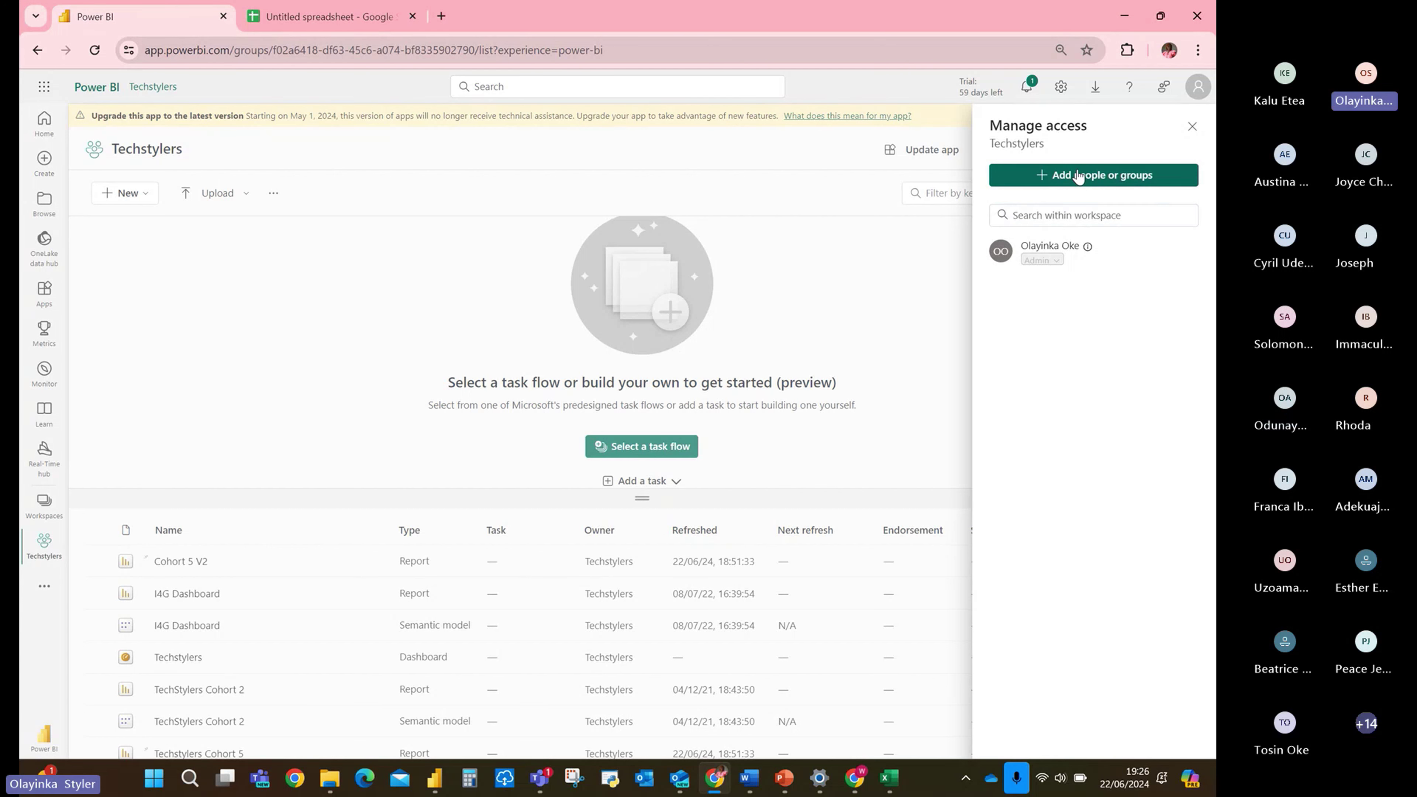
left_click(1044, 241)
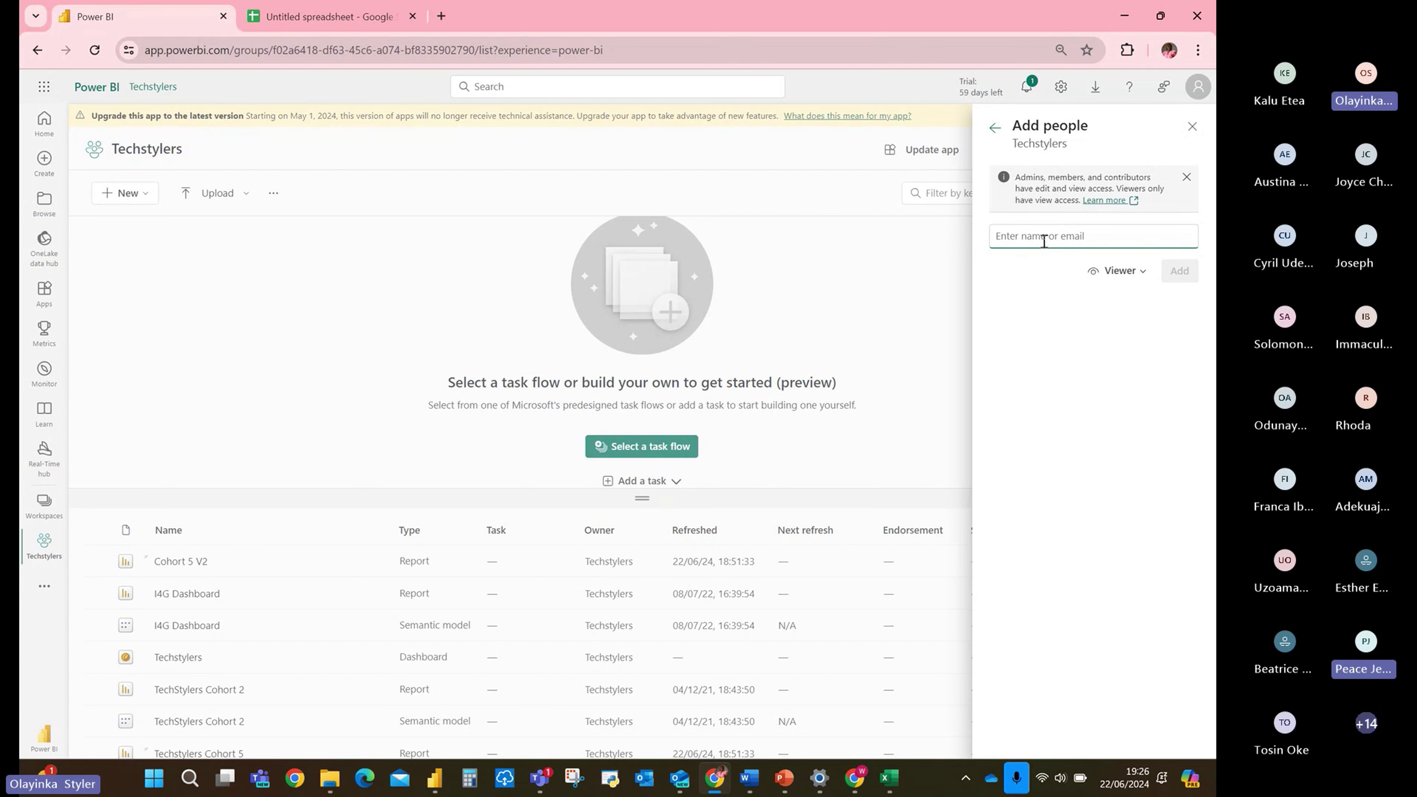
type("olayinka")
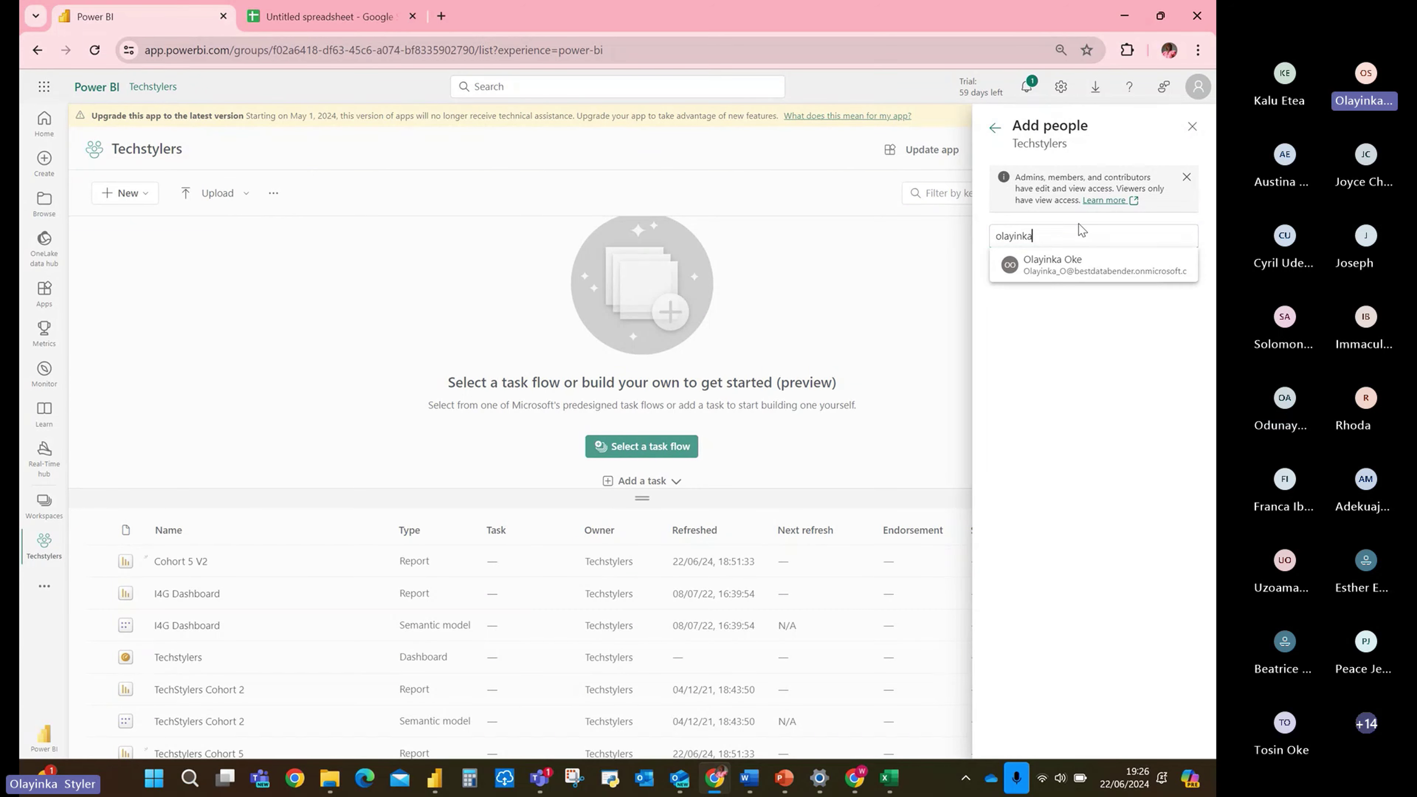
left_click(1073, 273)
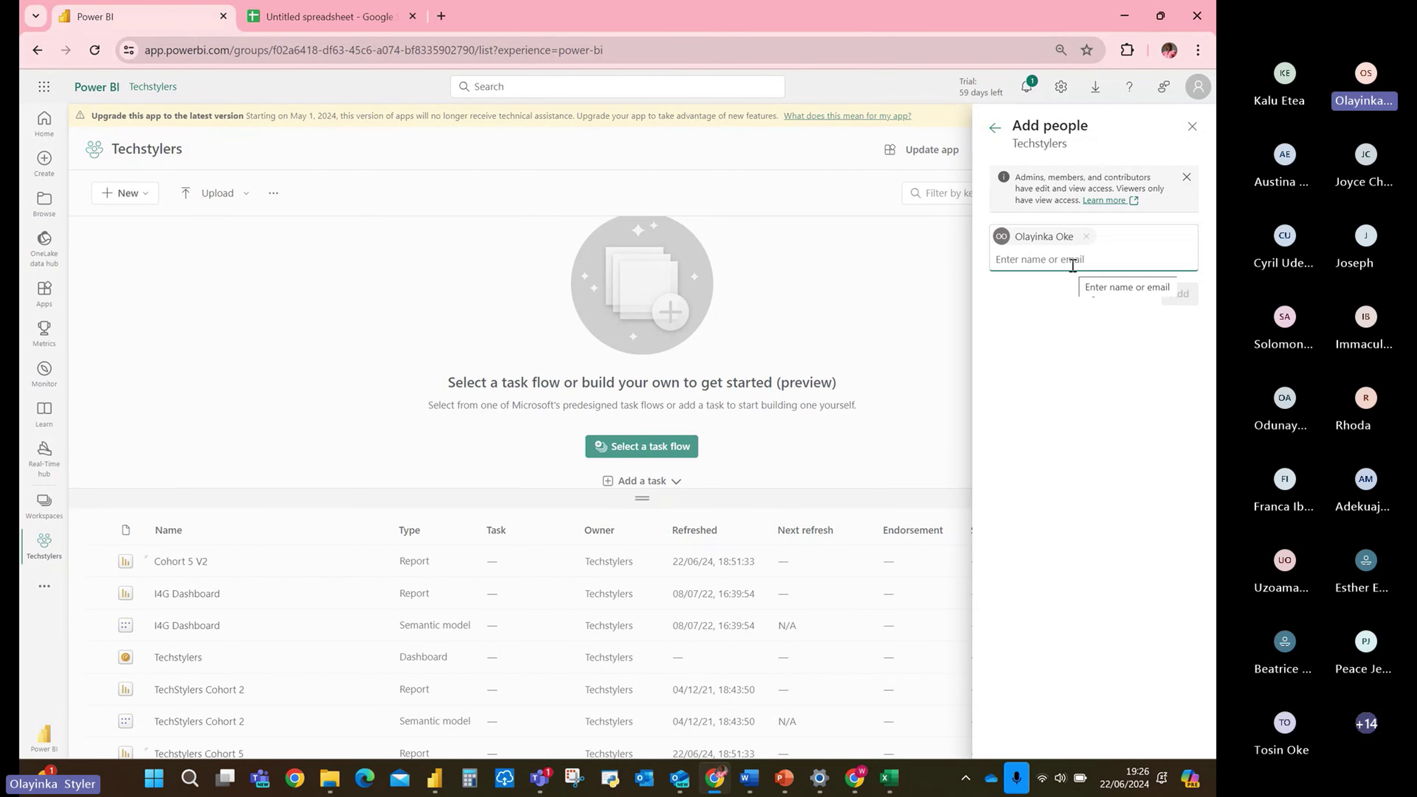
left_click(1143, 303)
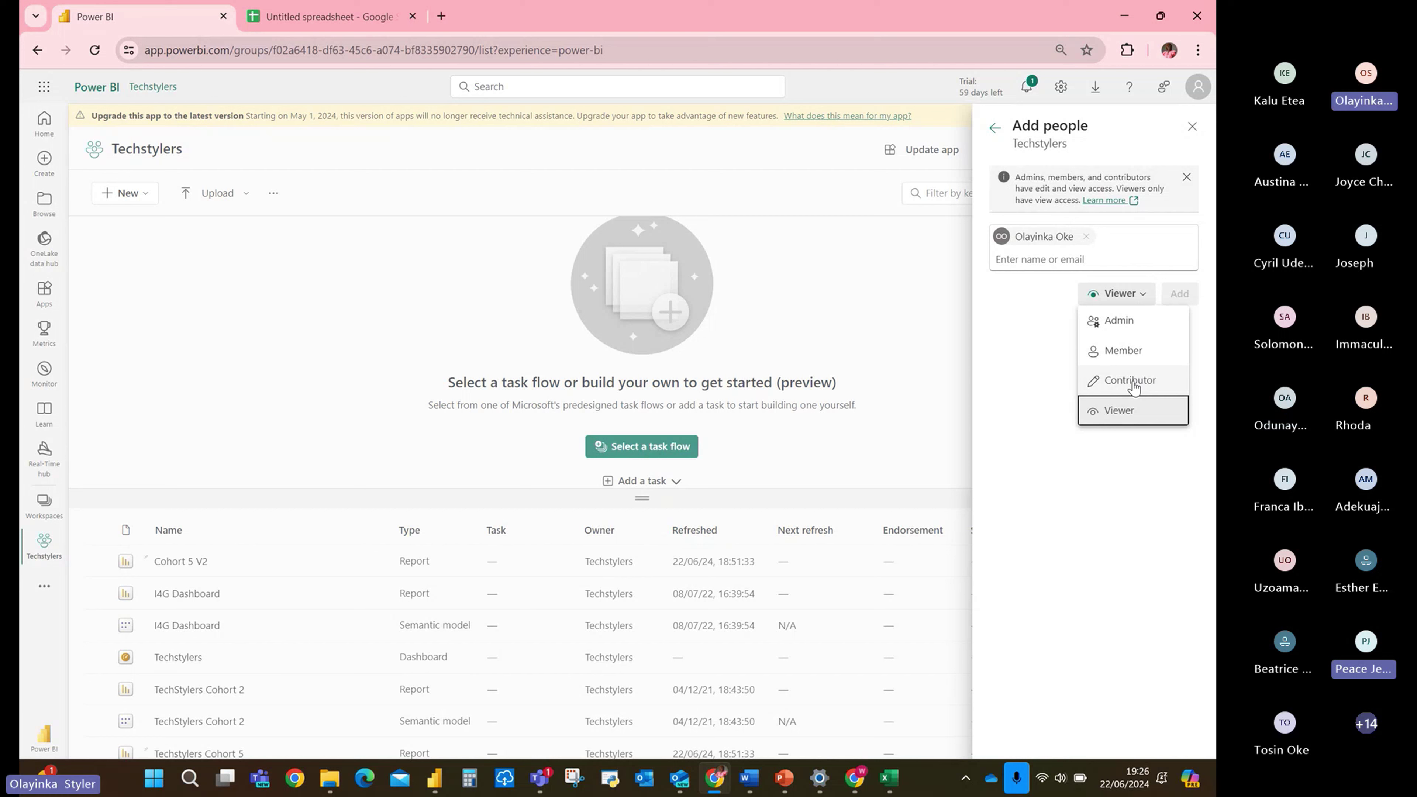
left_click(1089, 233)
left_click(1088, 233)
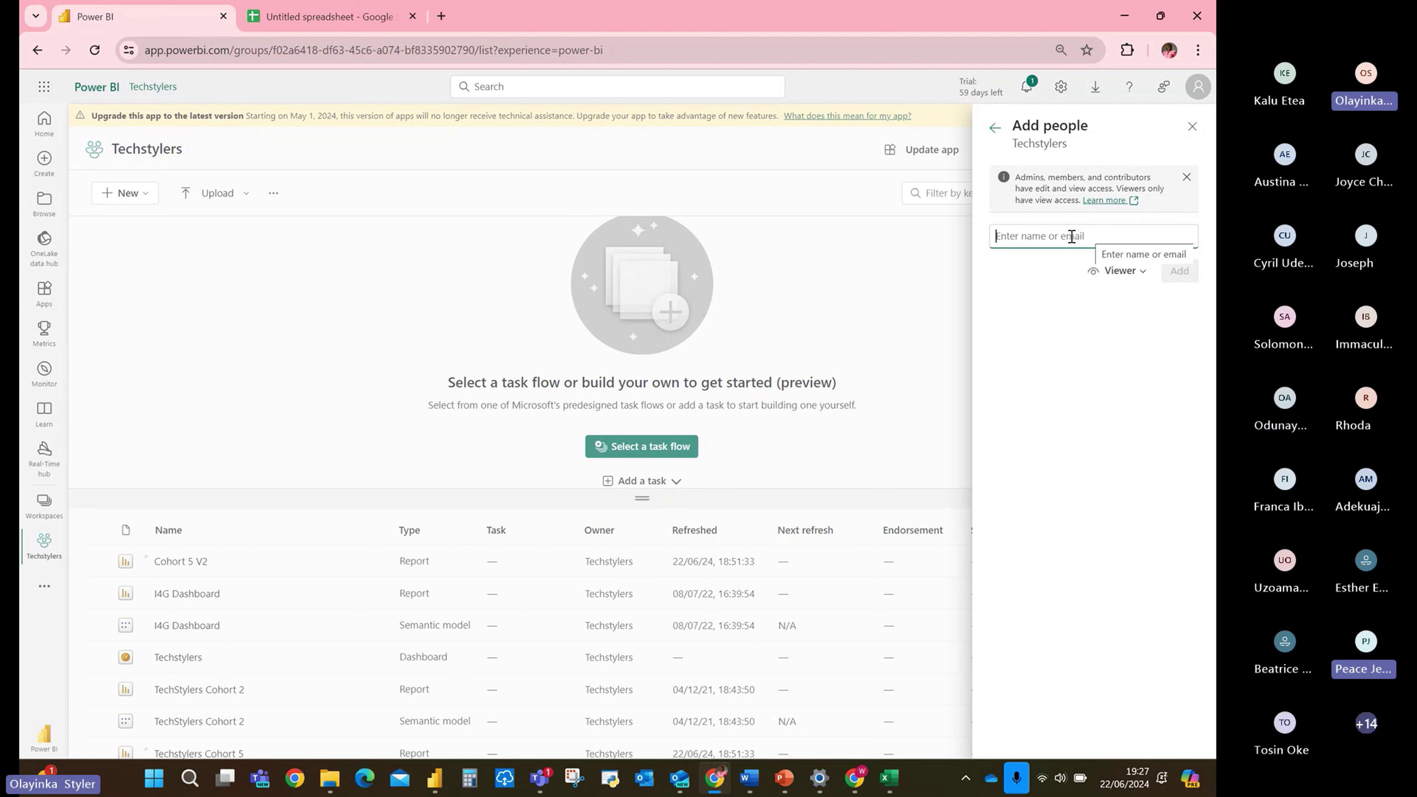
type("olay")
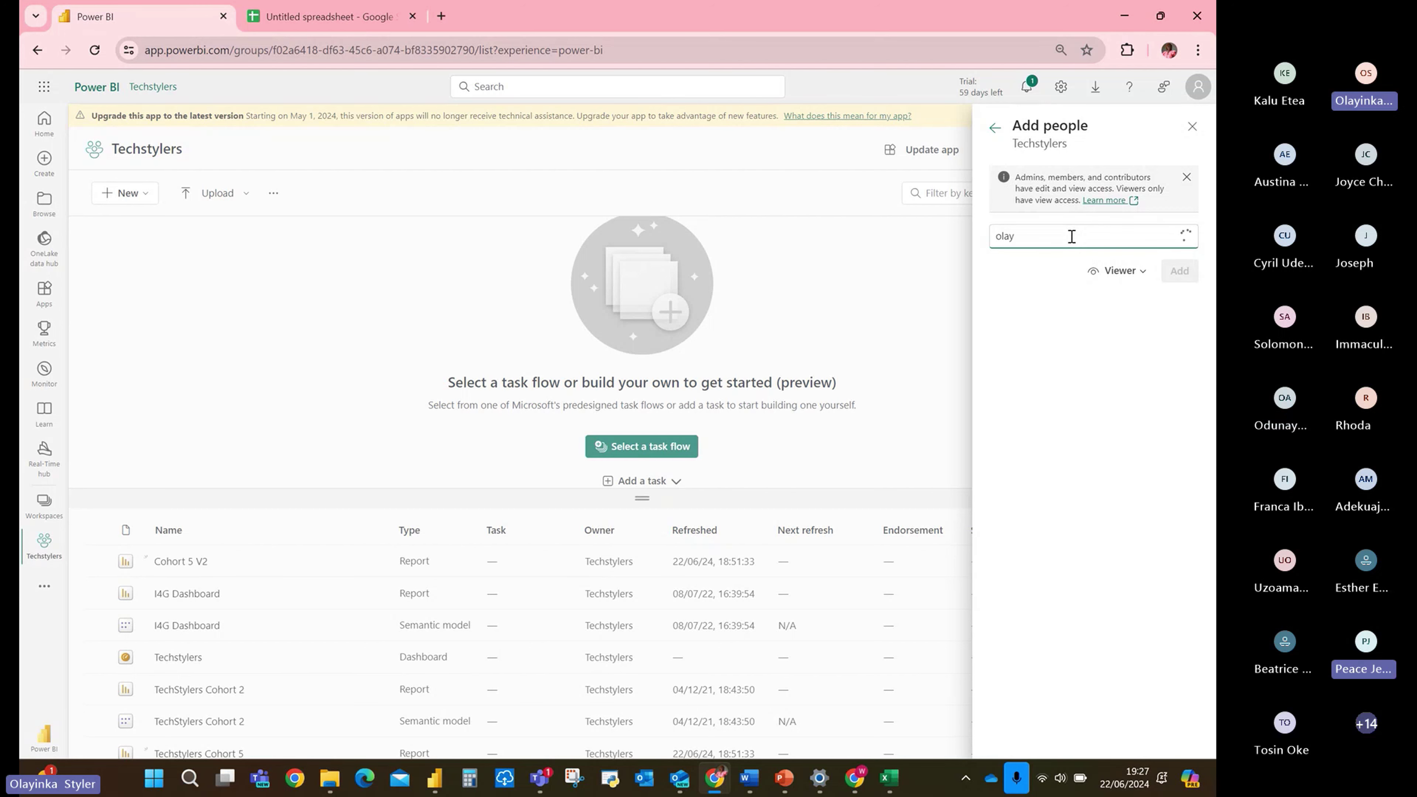
left_click(865, 274)
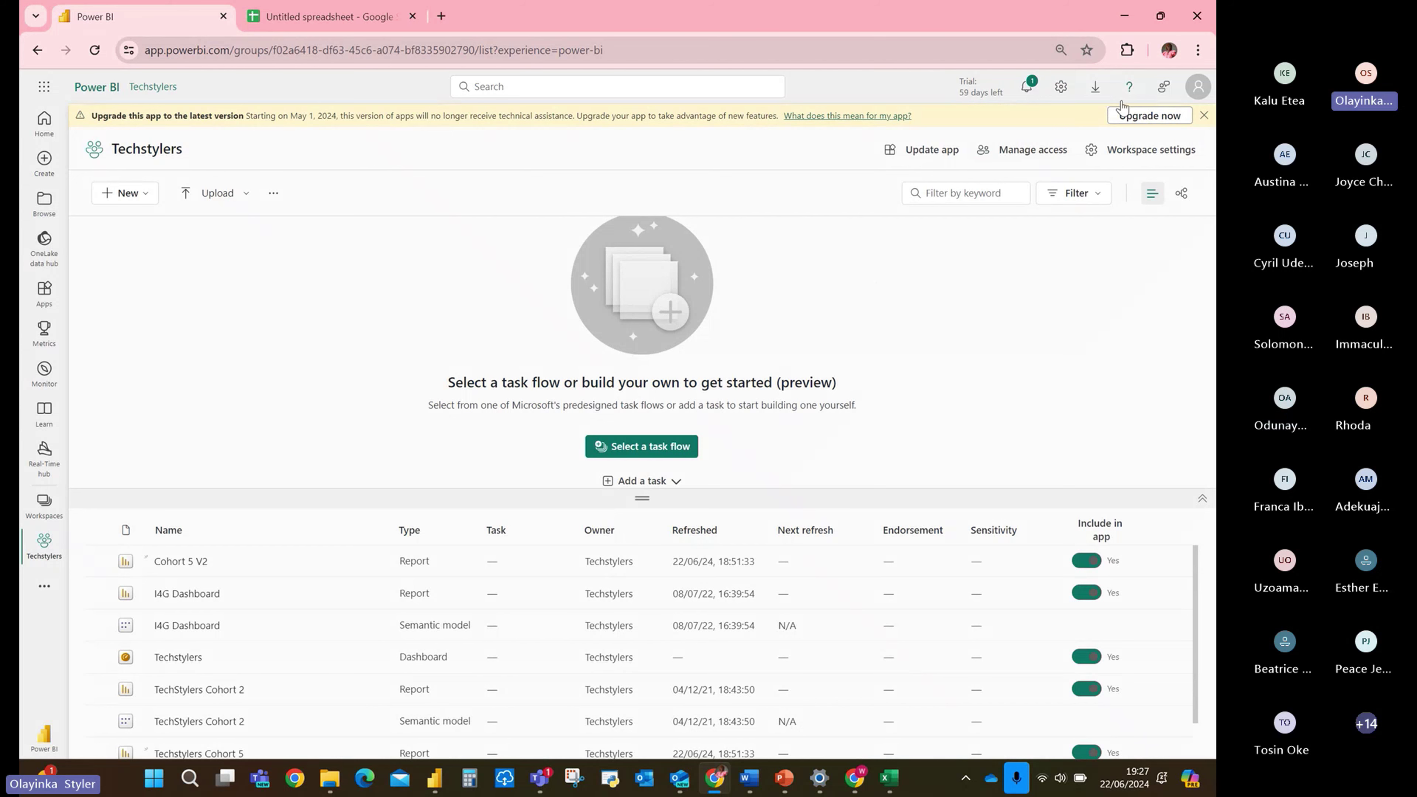
left_click(1029, 149)
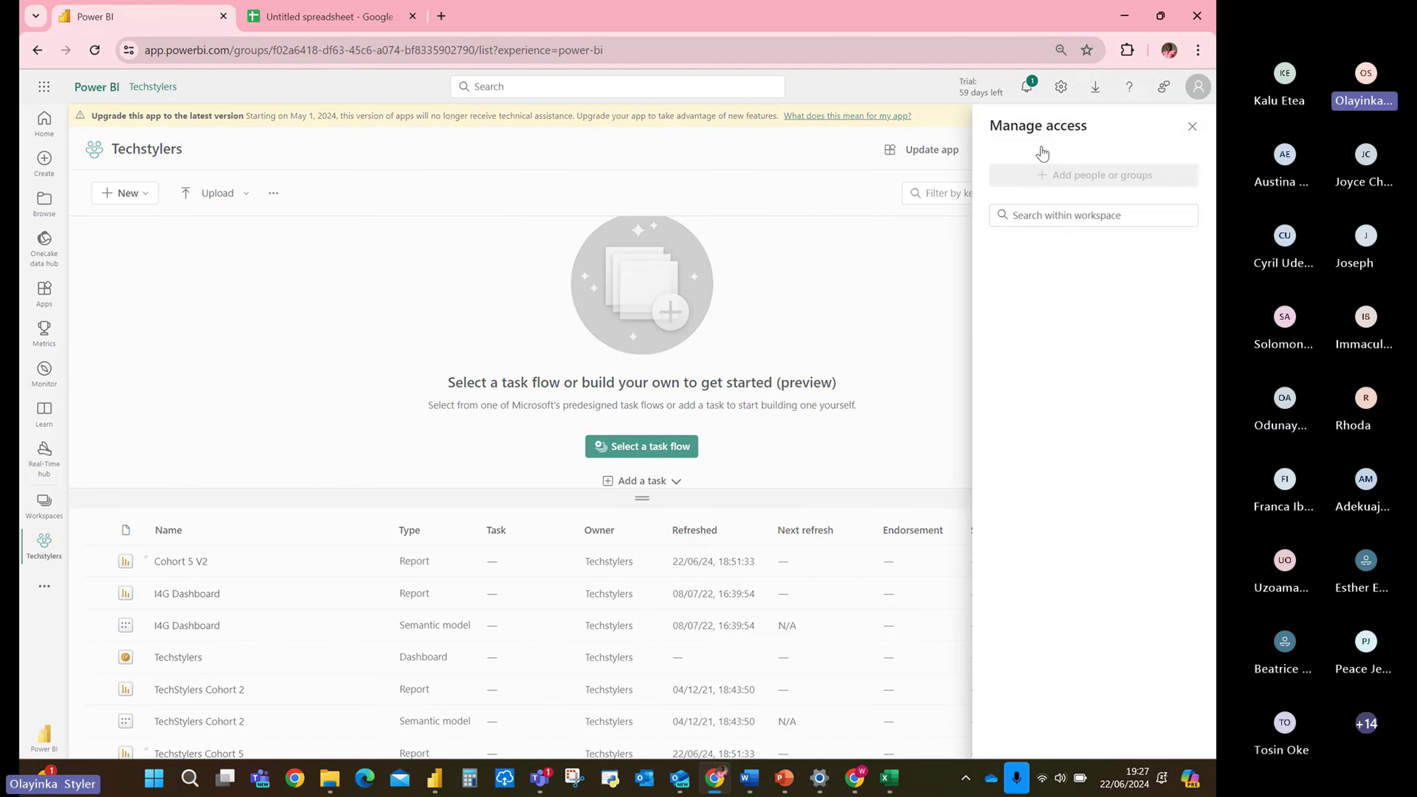
left_click(1049, 214)
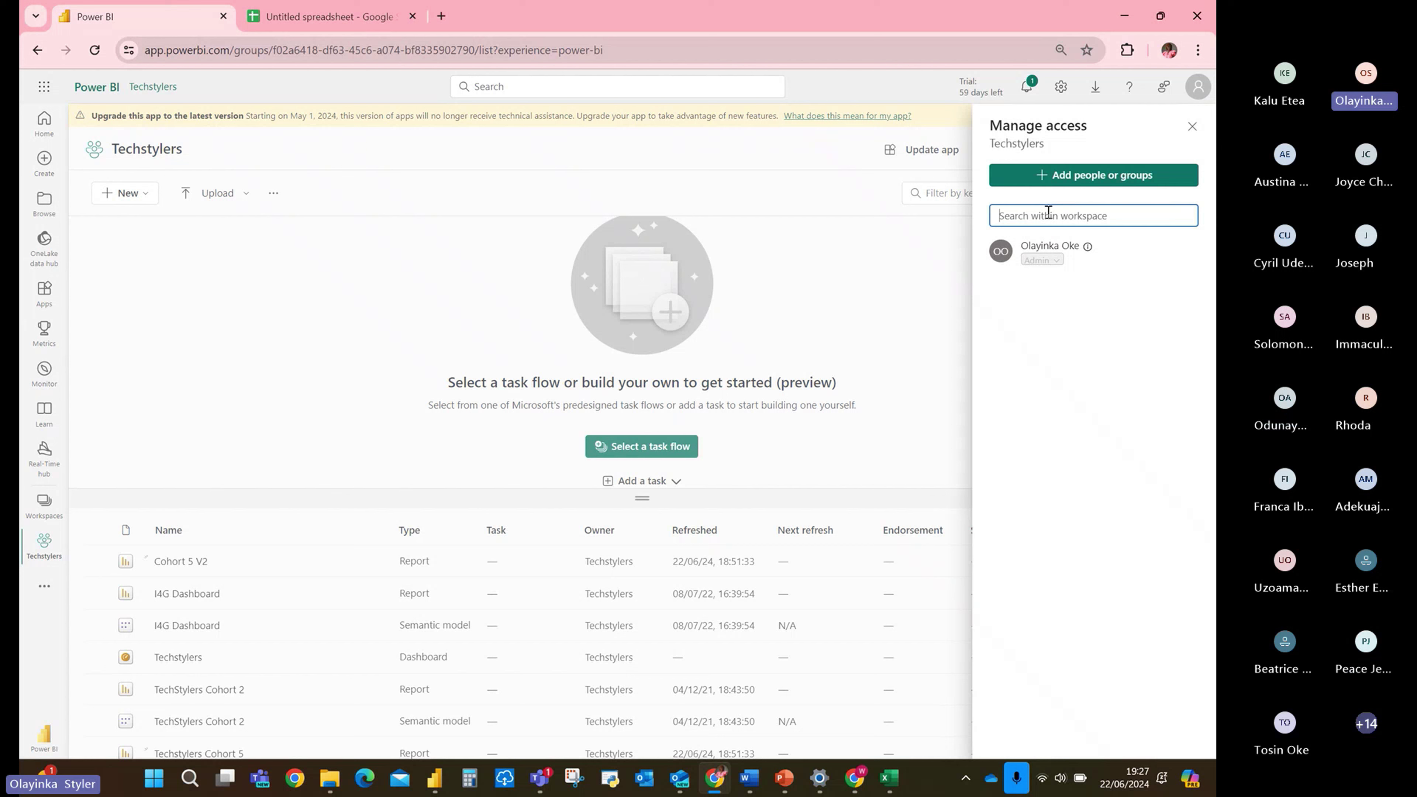
left_click(1047, 178)
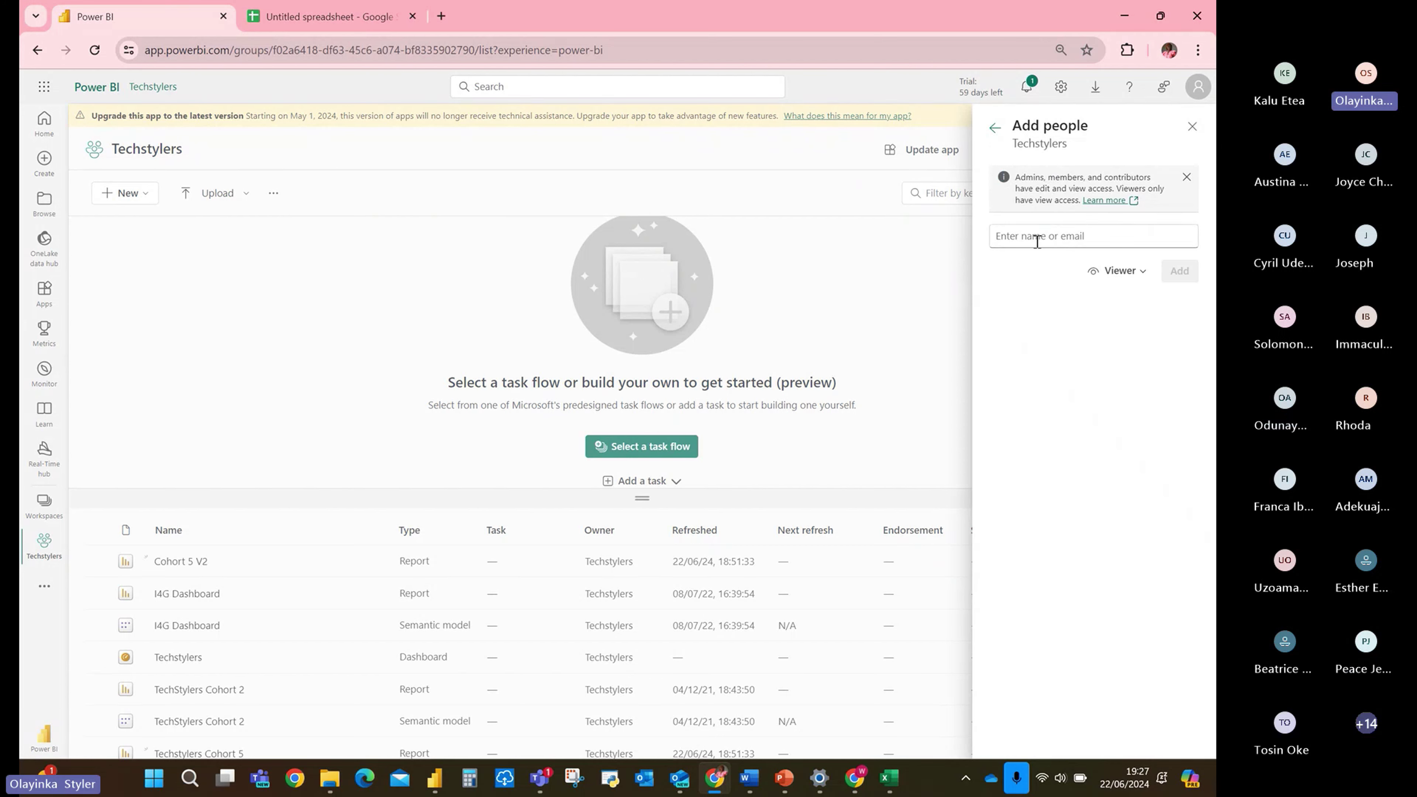
left_click(1037, 240)
type("olay")
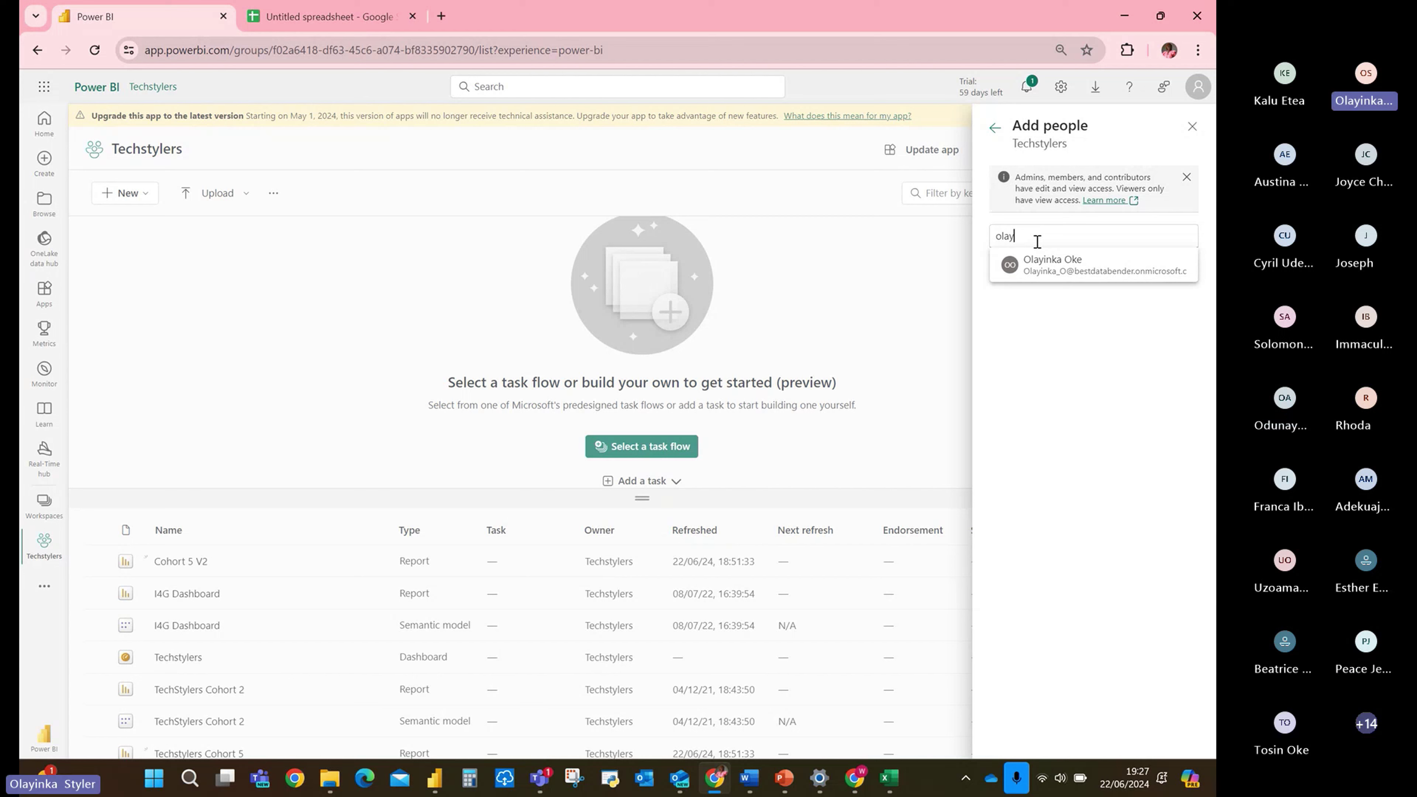
key("BackSpace")
key("BackSpace")
key("BackSpace")
key("BackSpace")
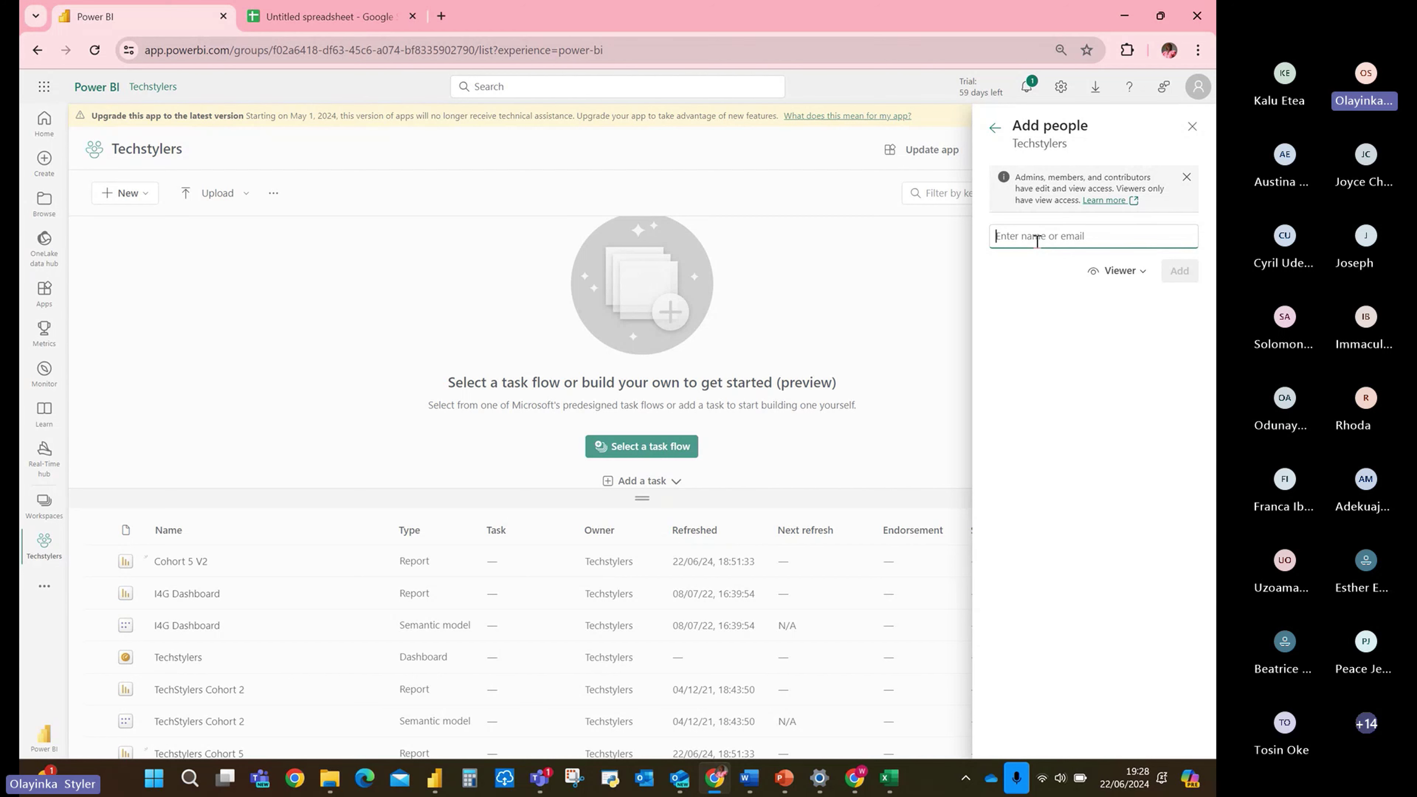
Find the person by first name, add them to the Techstylers workspace as Admin, and close access management.
type("olay")
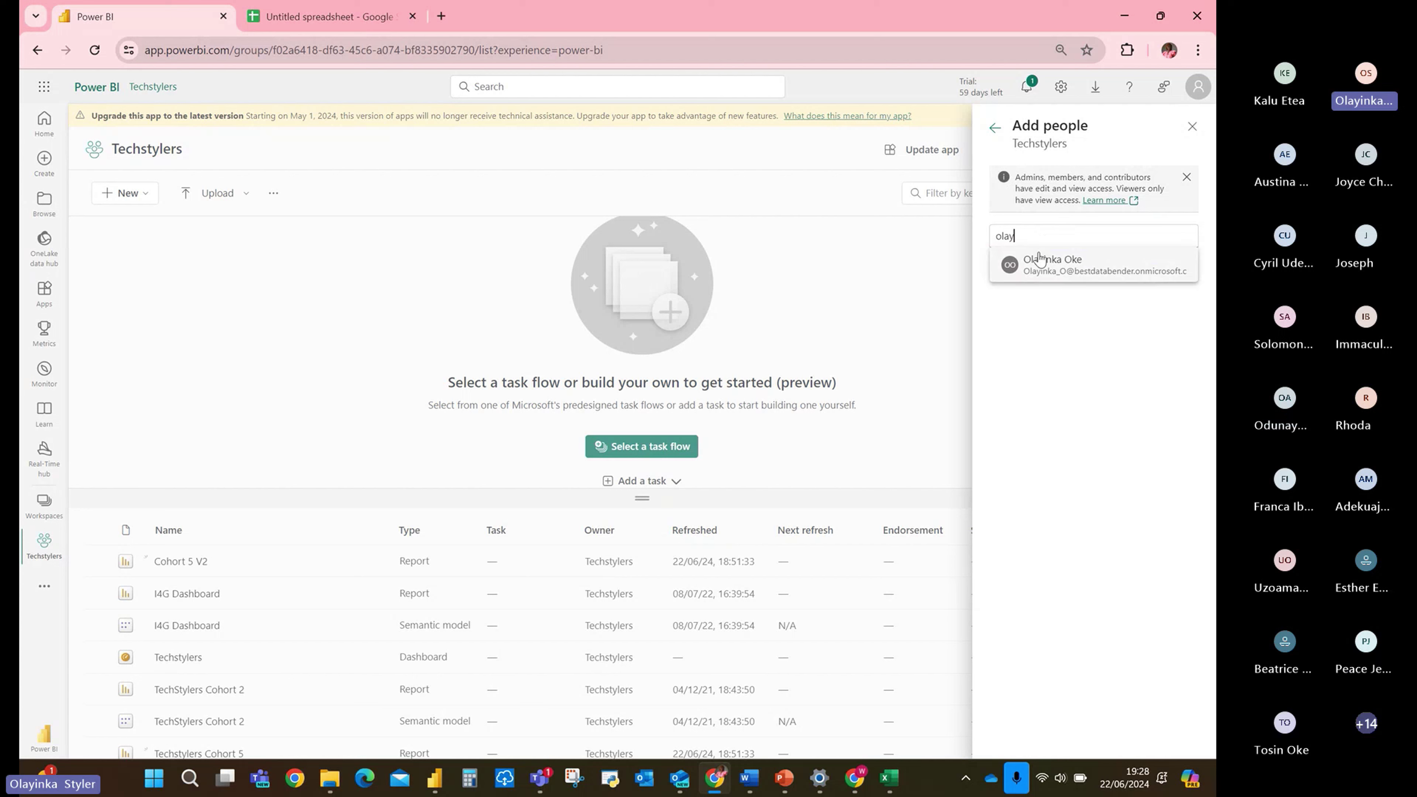
left_click(1044, 265)
left_click(1148, 293)
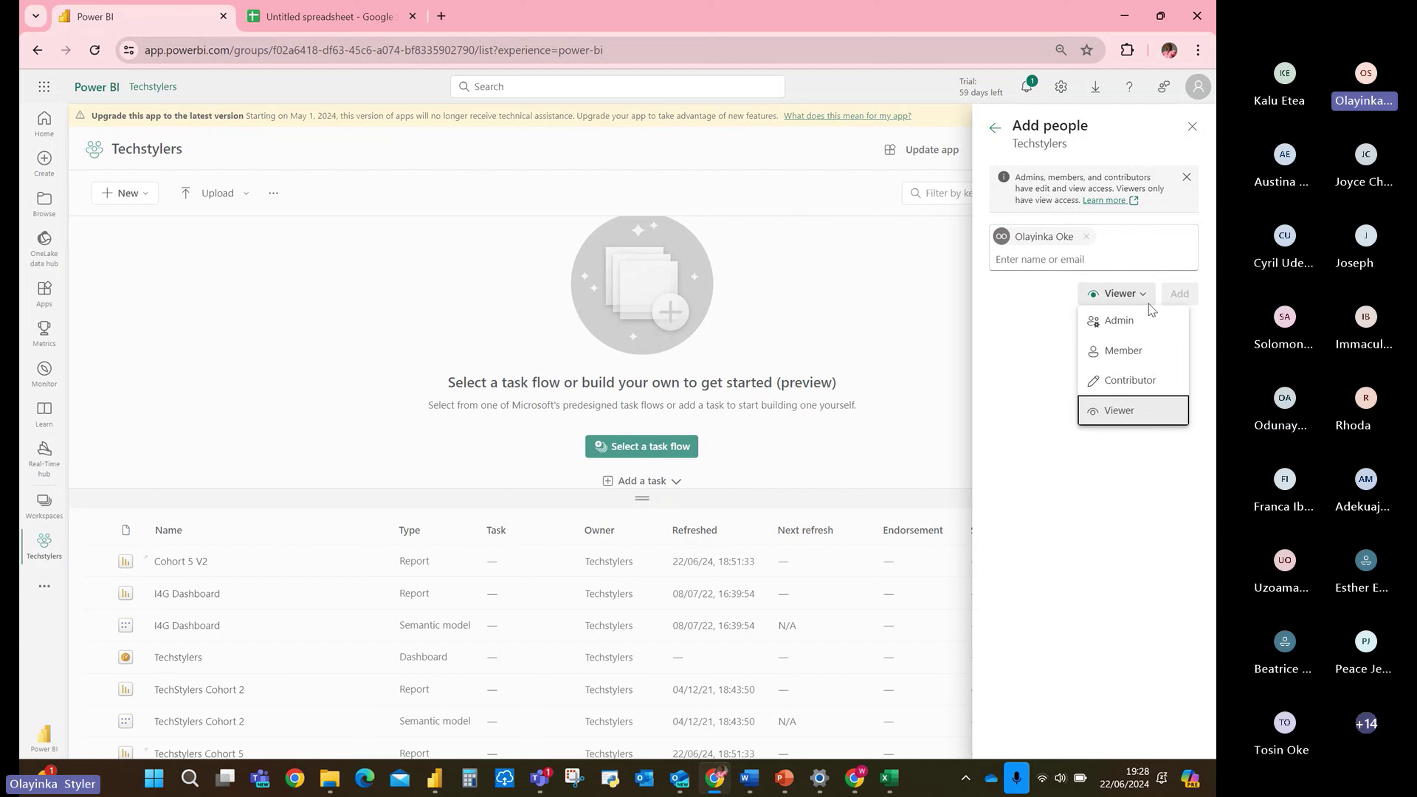
left_click(1113, 321)
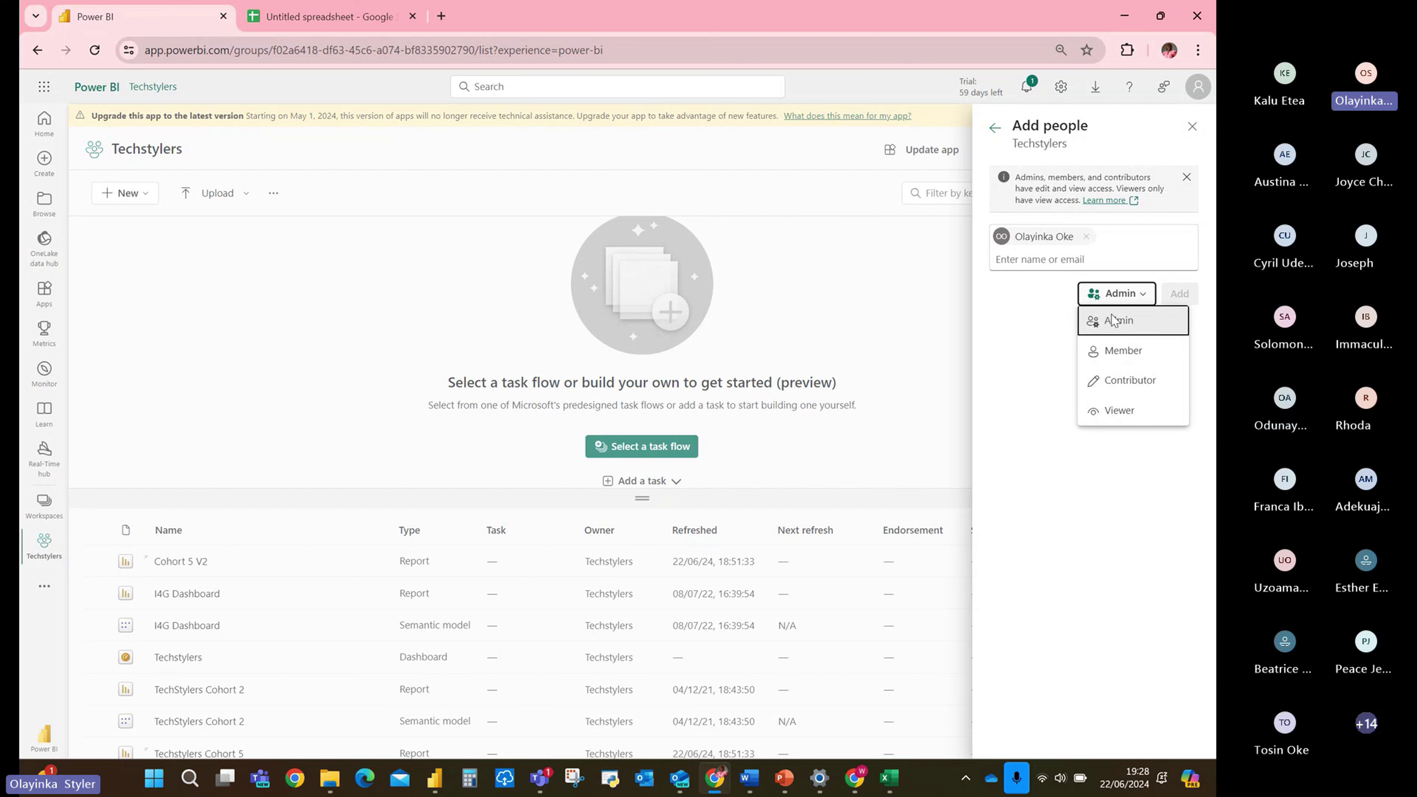
left_click(1180, 294)
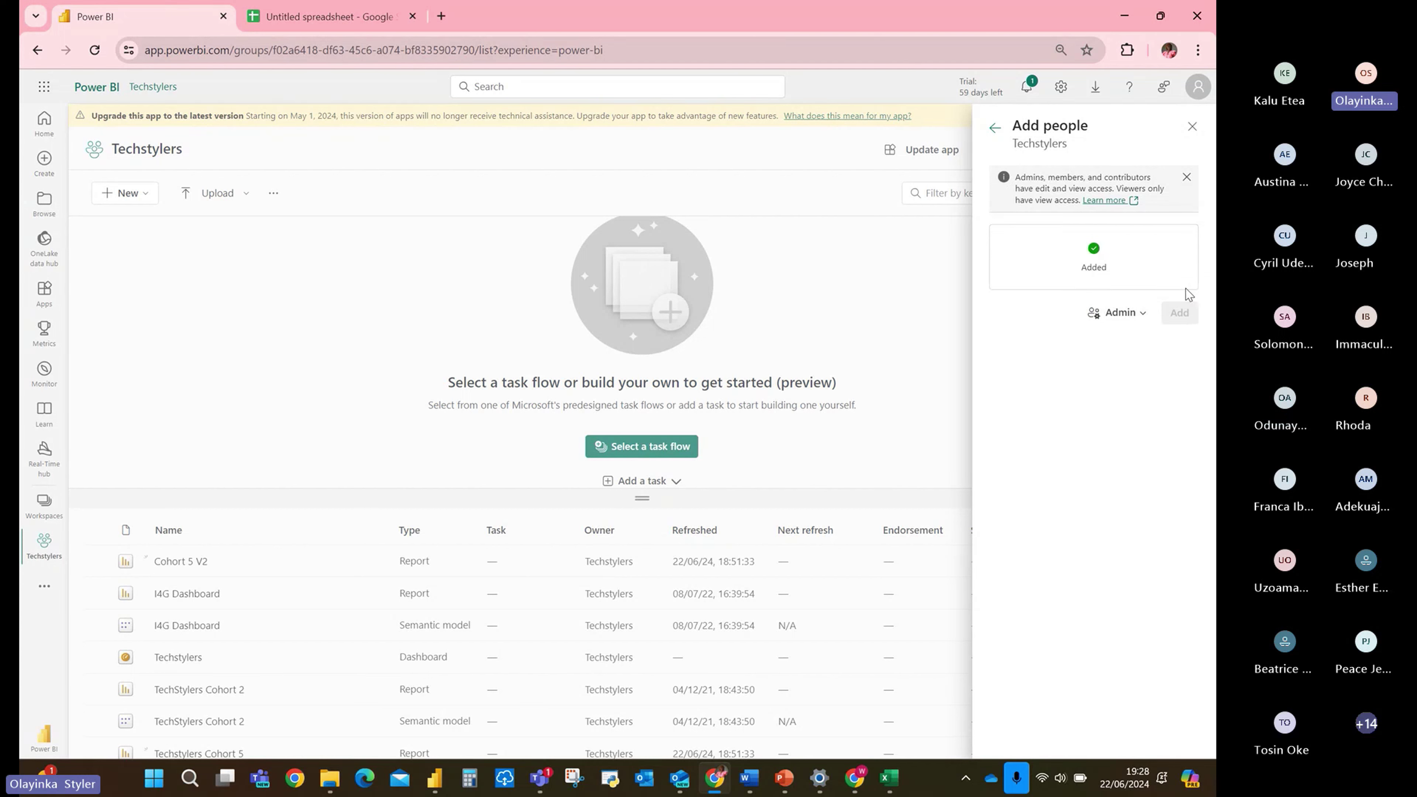
left_click(995, 128)
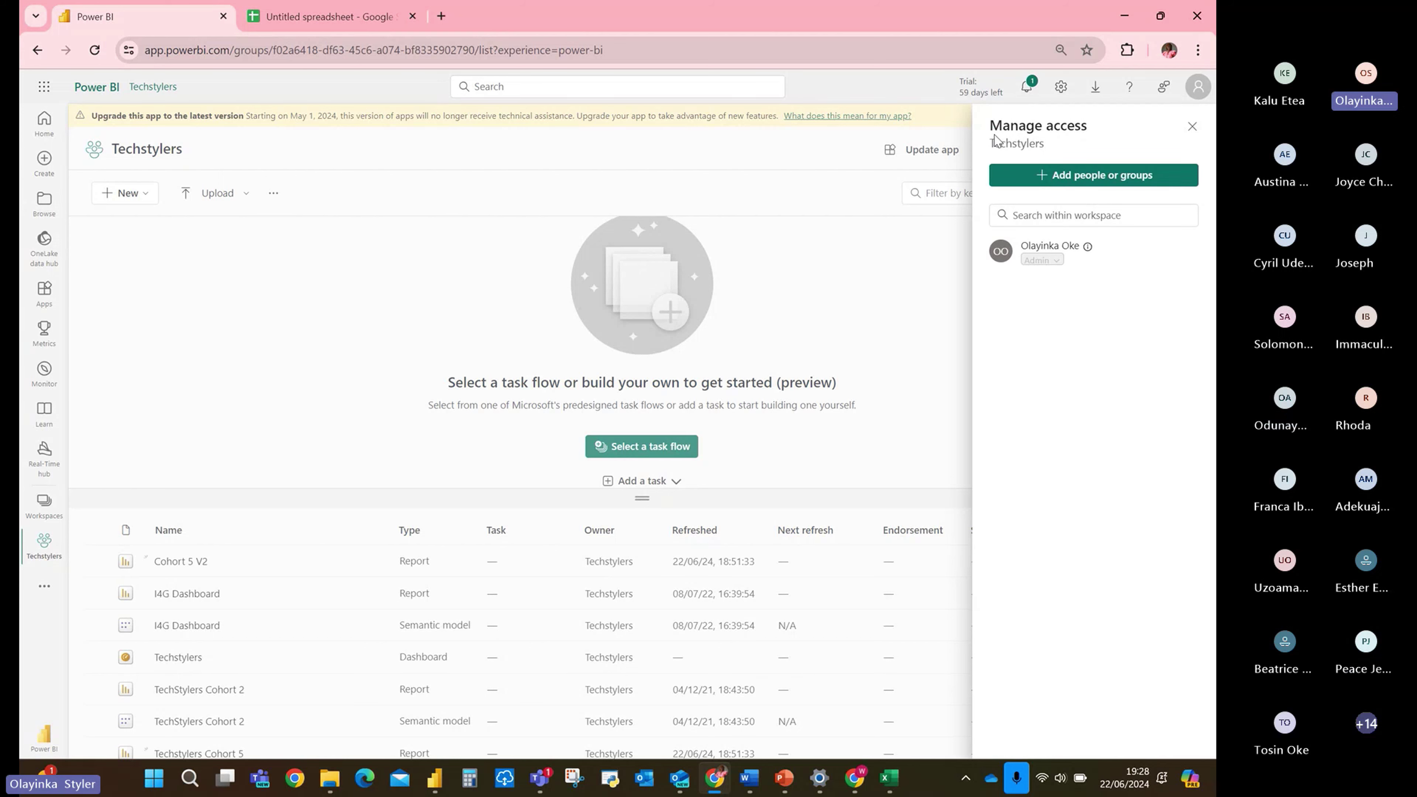
left_click(1193, 126)
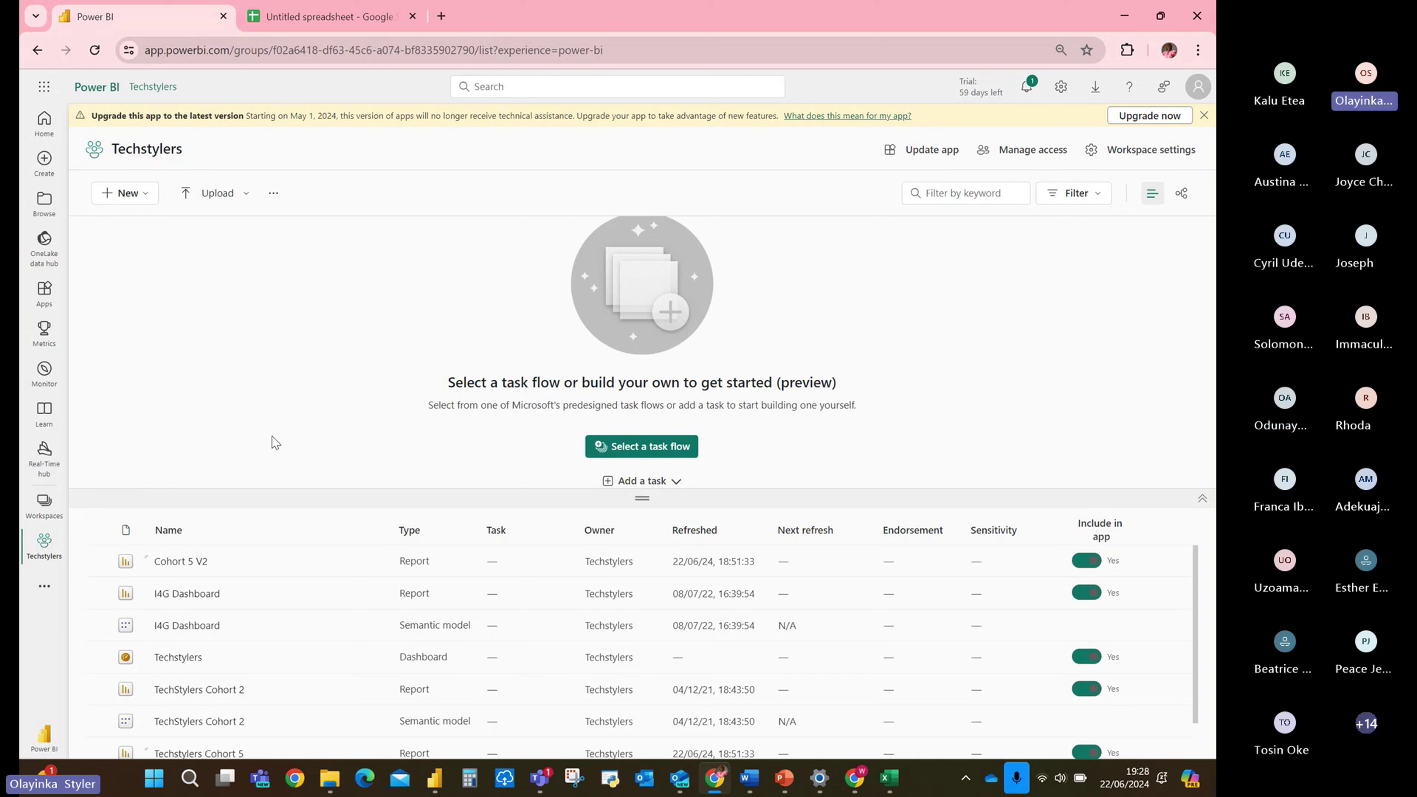
Open the permissions of the TechStylers Cohort 2 report and review its direct access and links.
scroll(209, 670, "down", 1)
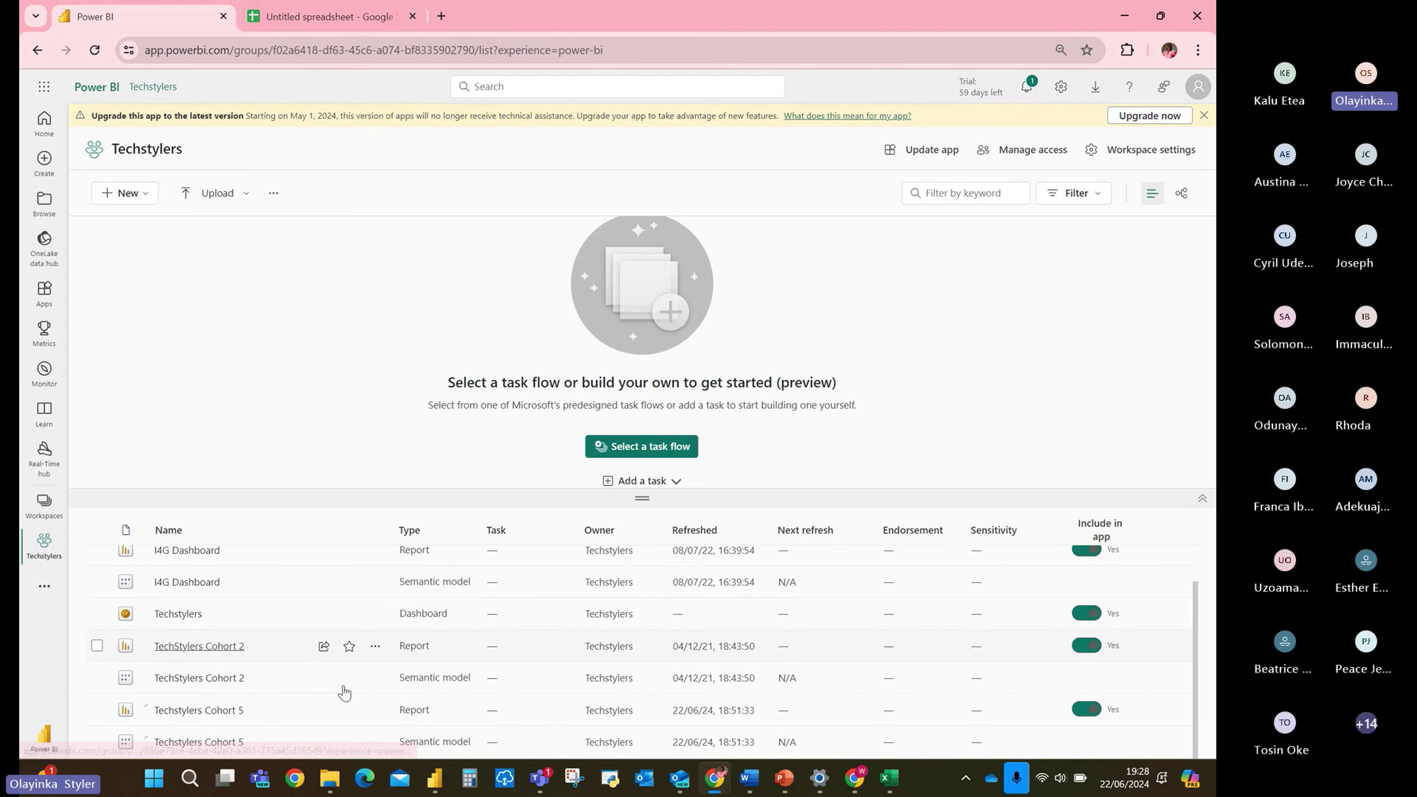
left_click(372, 658)
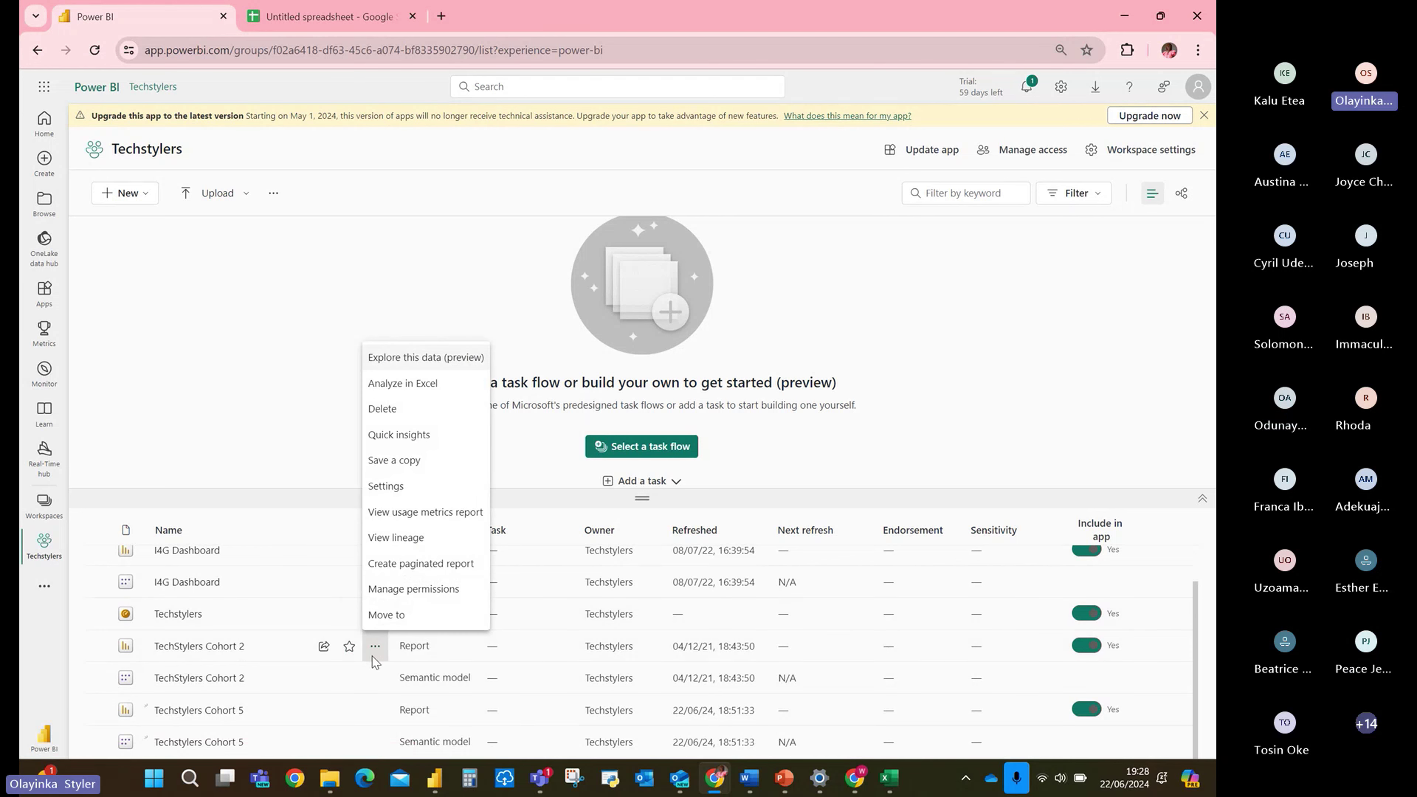
left_click(413, 590)
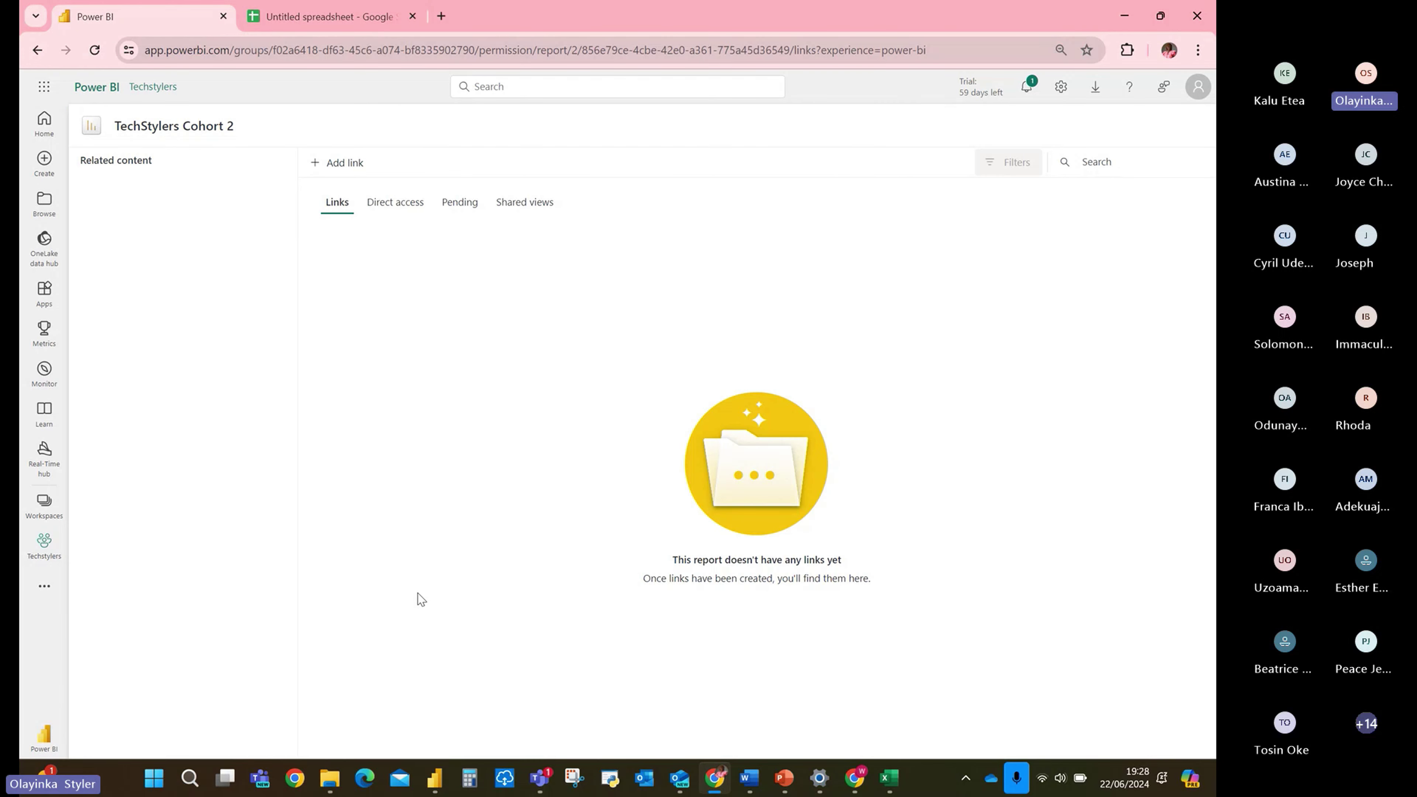
left_click(406, 211)
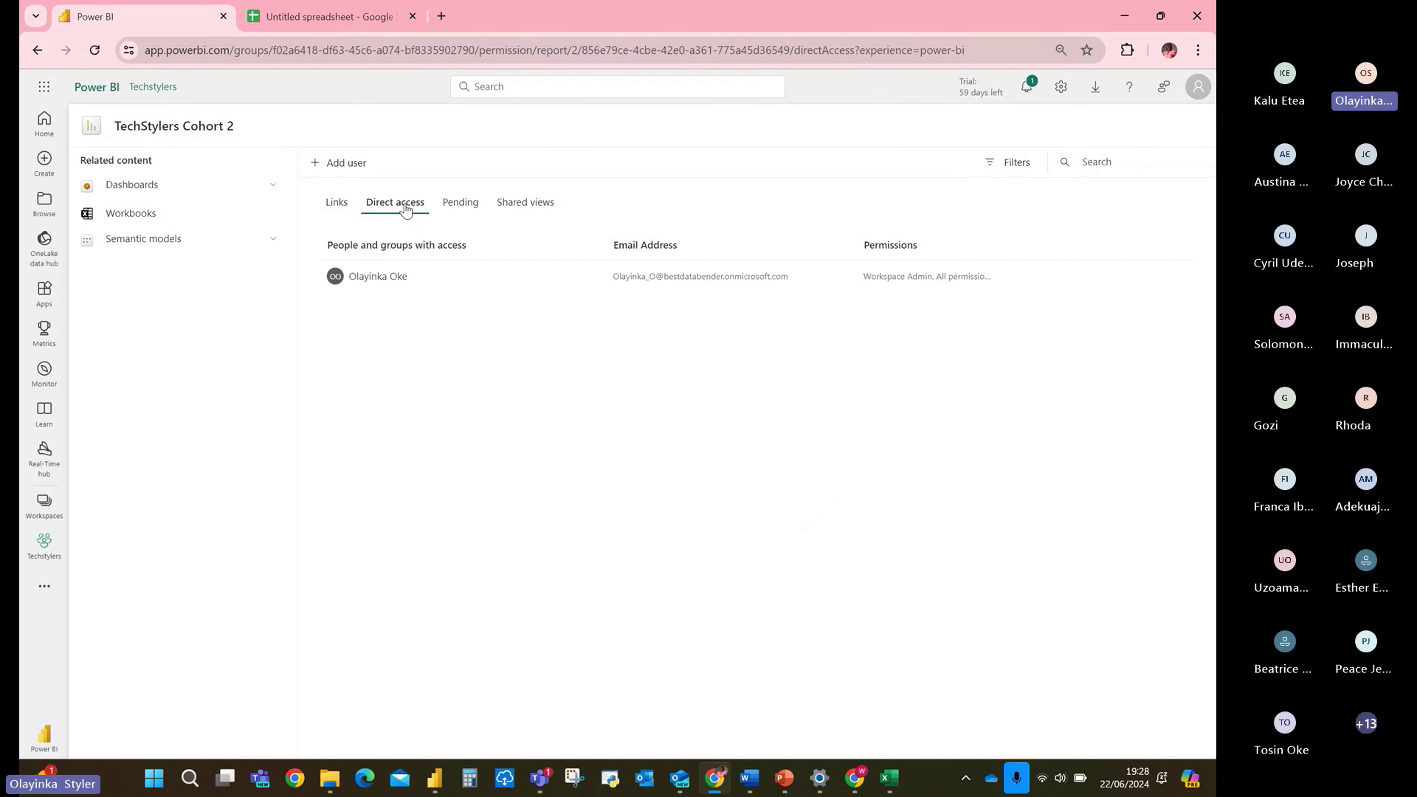
left_click(343, 209)
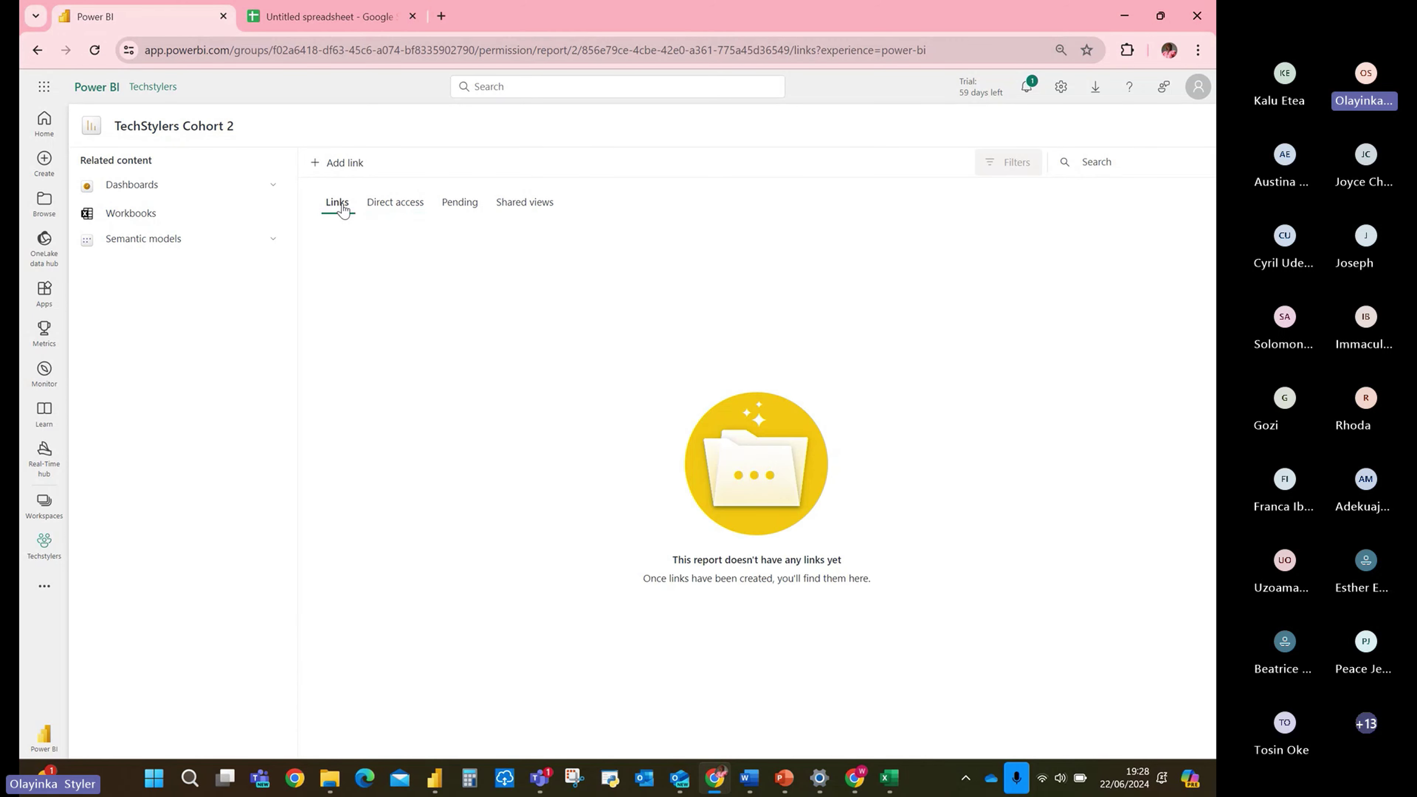
Draft a sharing link for the TechStylers Cohort 2 report with a person from the organization as recipient.
left_click(348, 172)
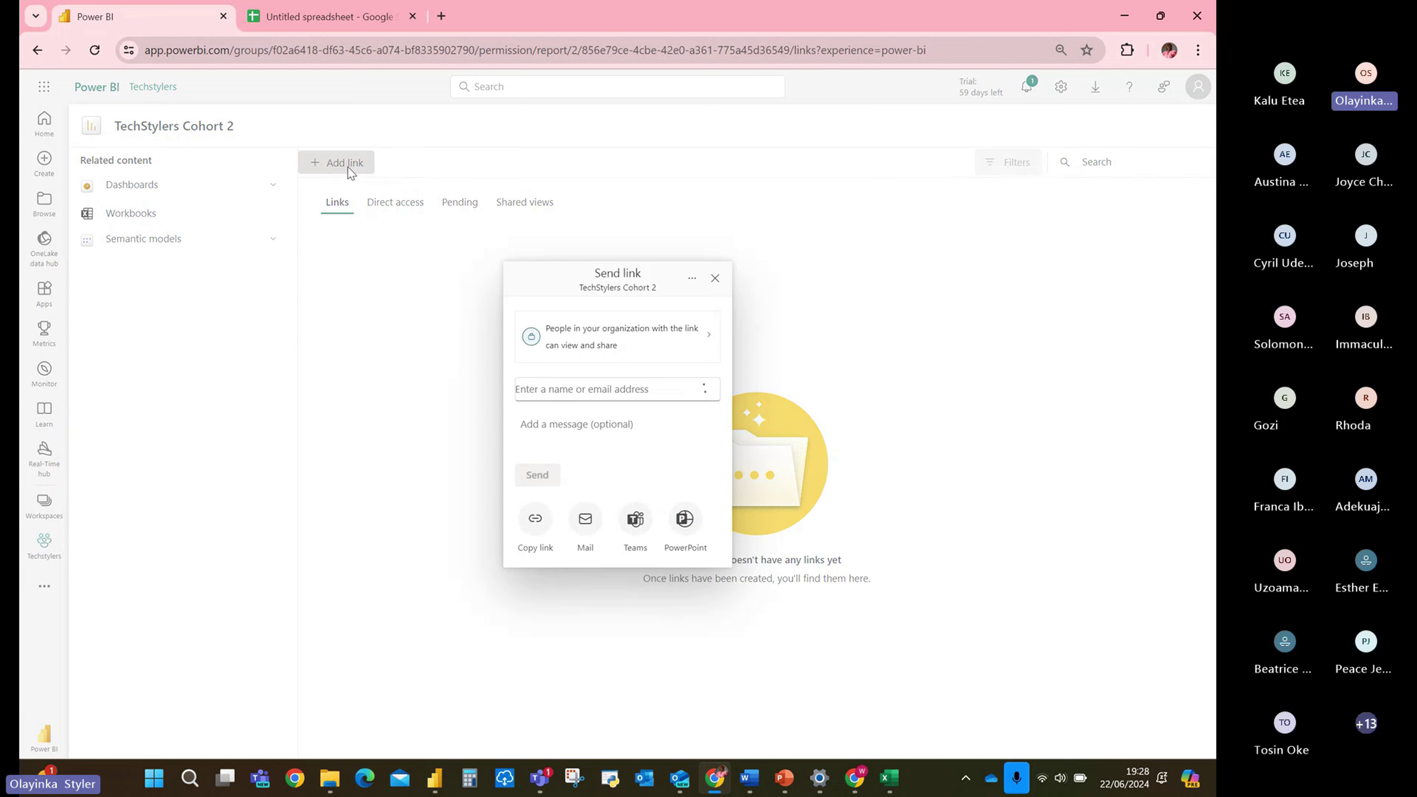
left_click(603, 390)
type("olayina")
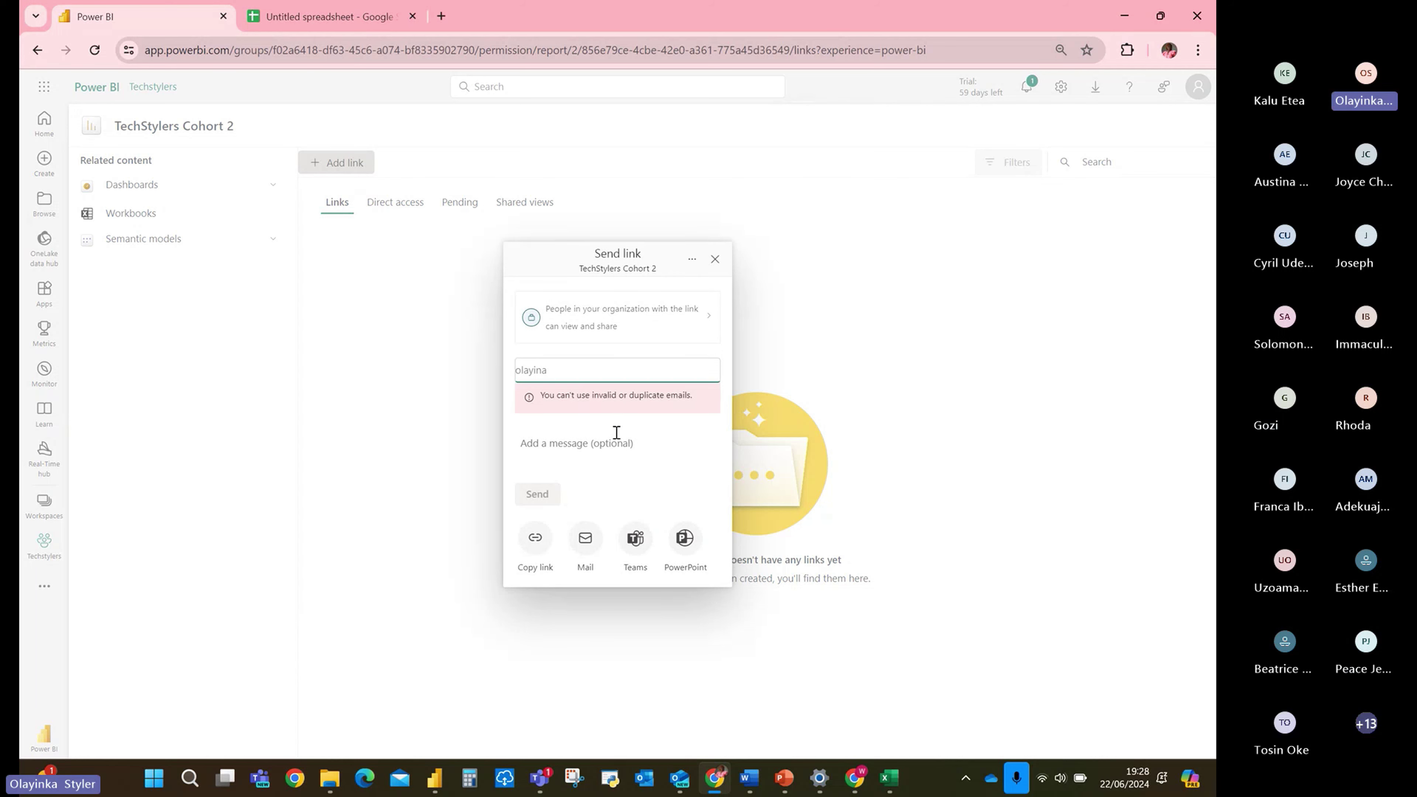
key("BackSpace")
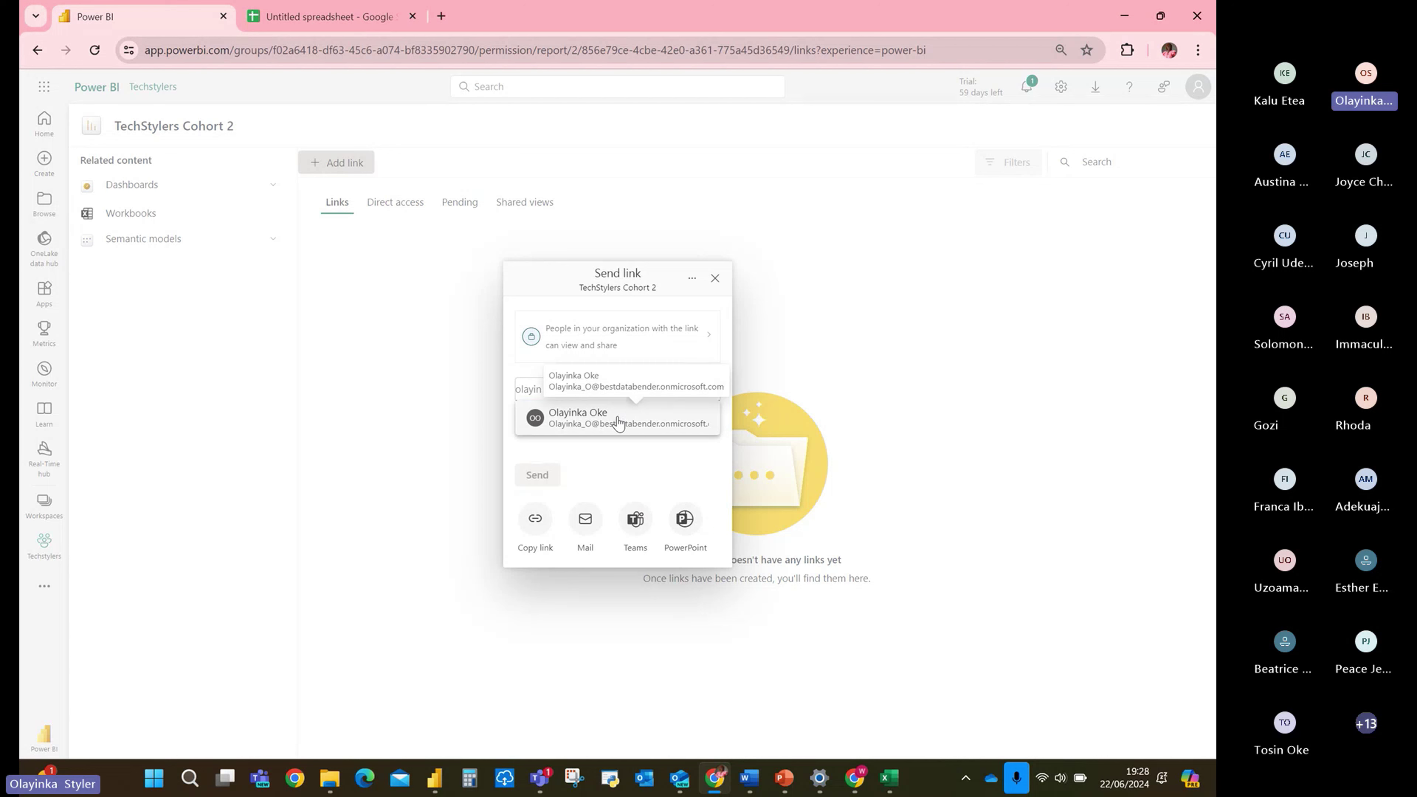
left_click(618, 416)
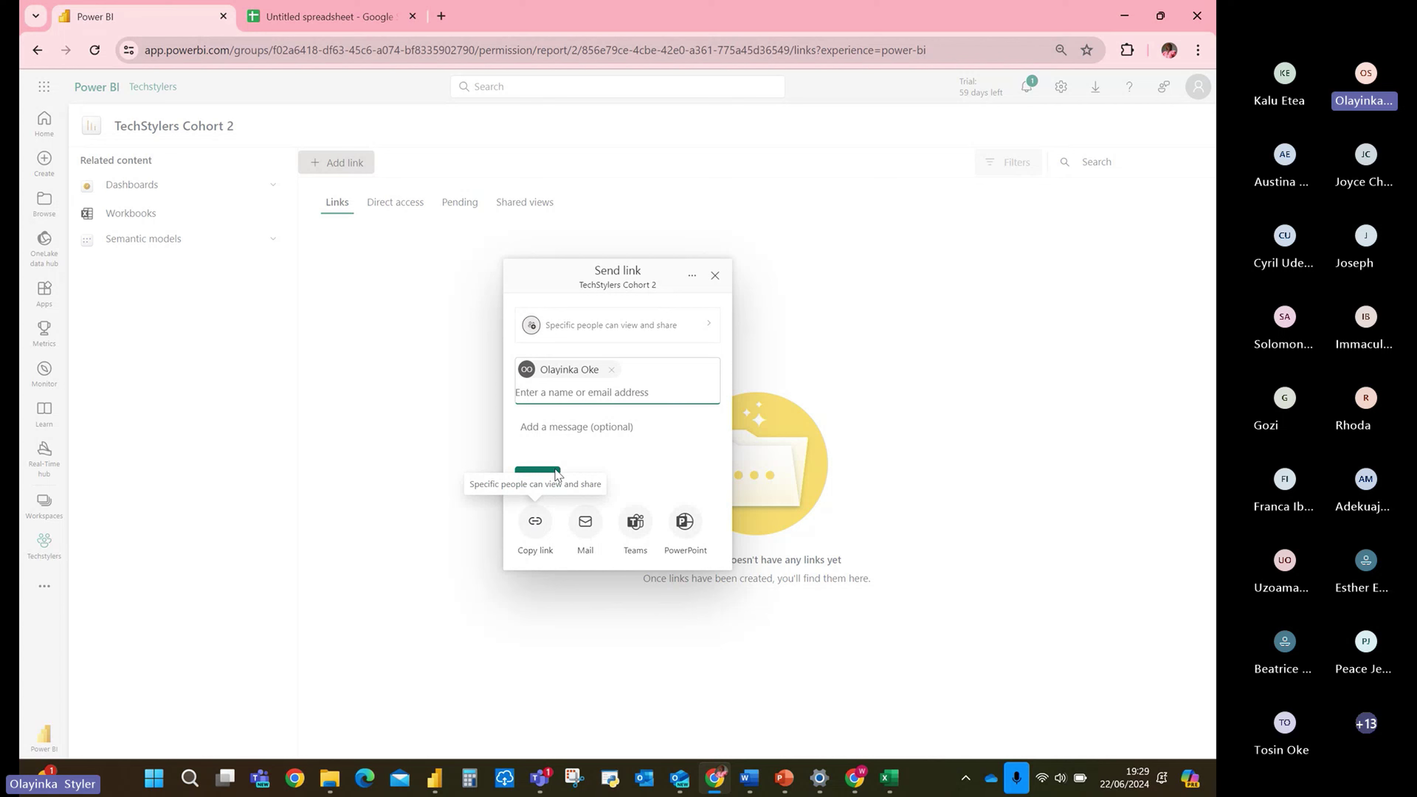
Try allowing the link's specific people to build content with the report's data, cancel the settings, and discard the link.
left_click(696, 326)
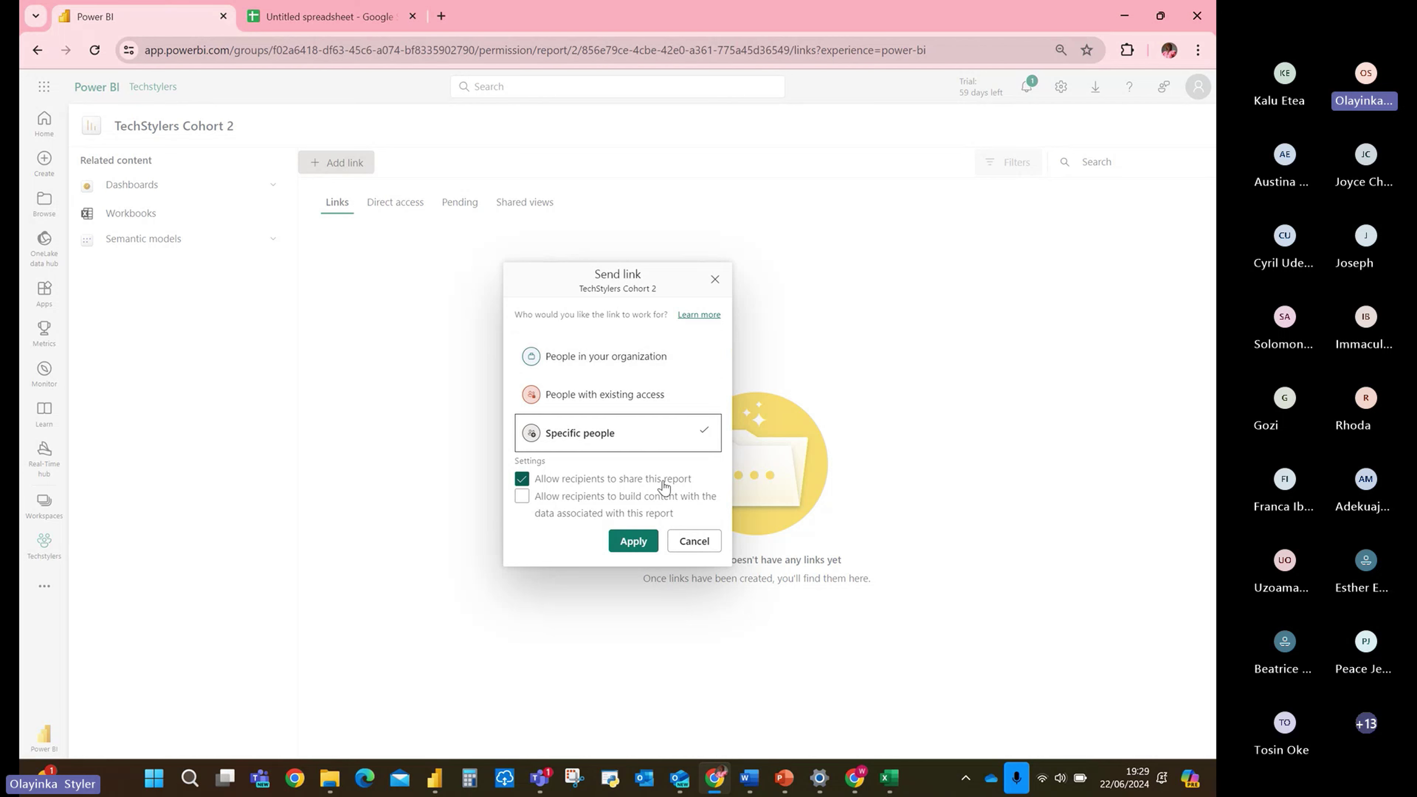
left_click(523, 496)
left_click(698, 541)
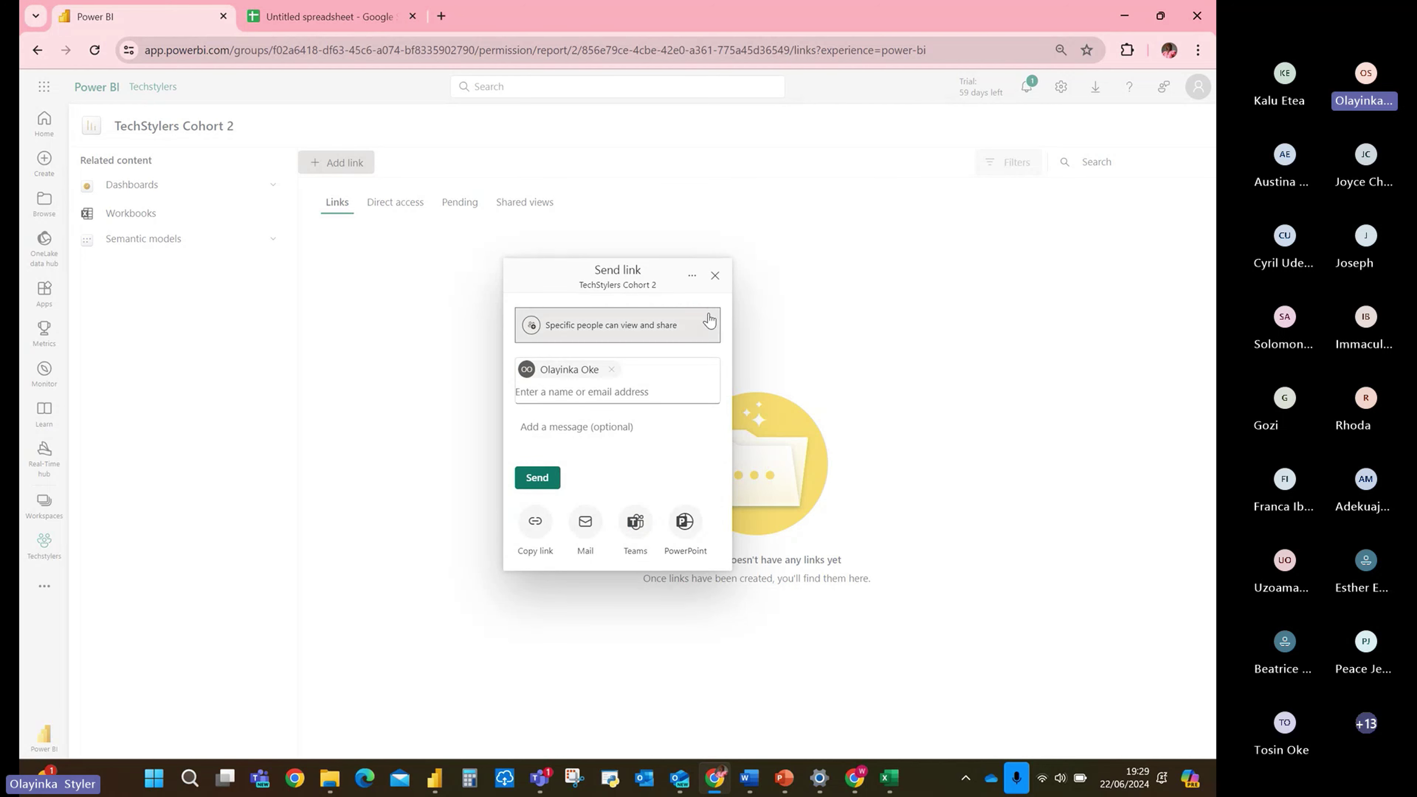
left_click(715, 275)
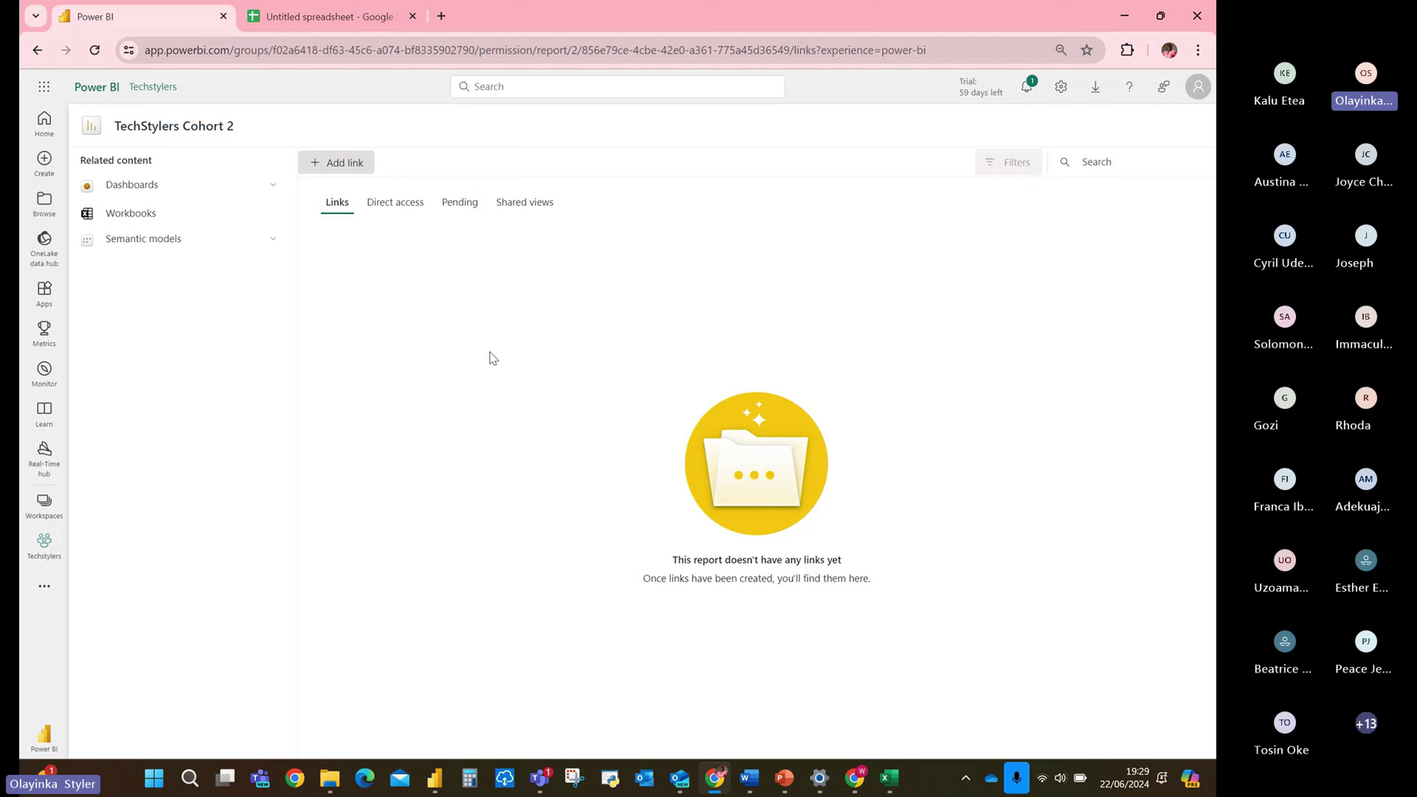
Review the report's direct access and its options for granting people access, cancel, and return to the Techstylers workspace.
left_click(405, 208)
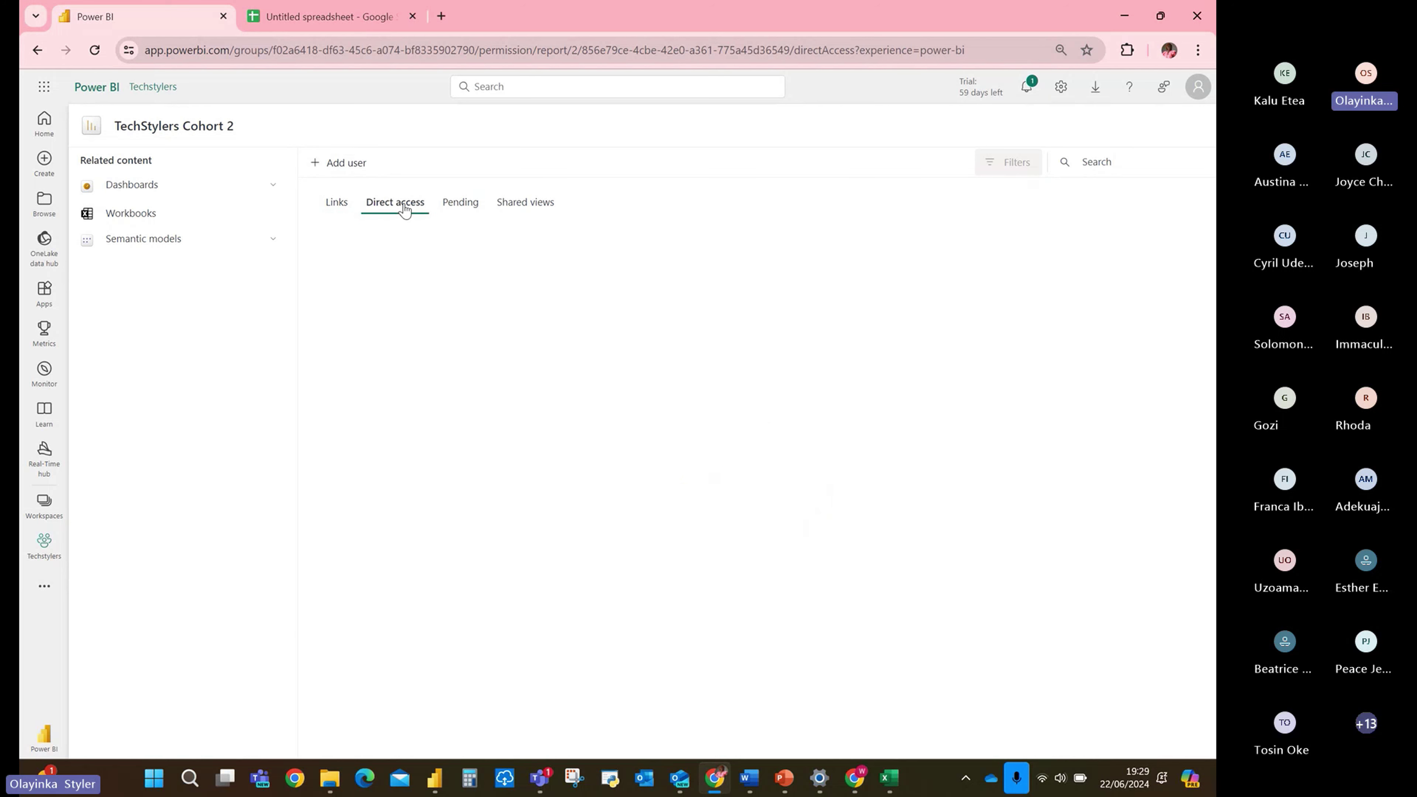
left_click(347, 164)
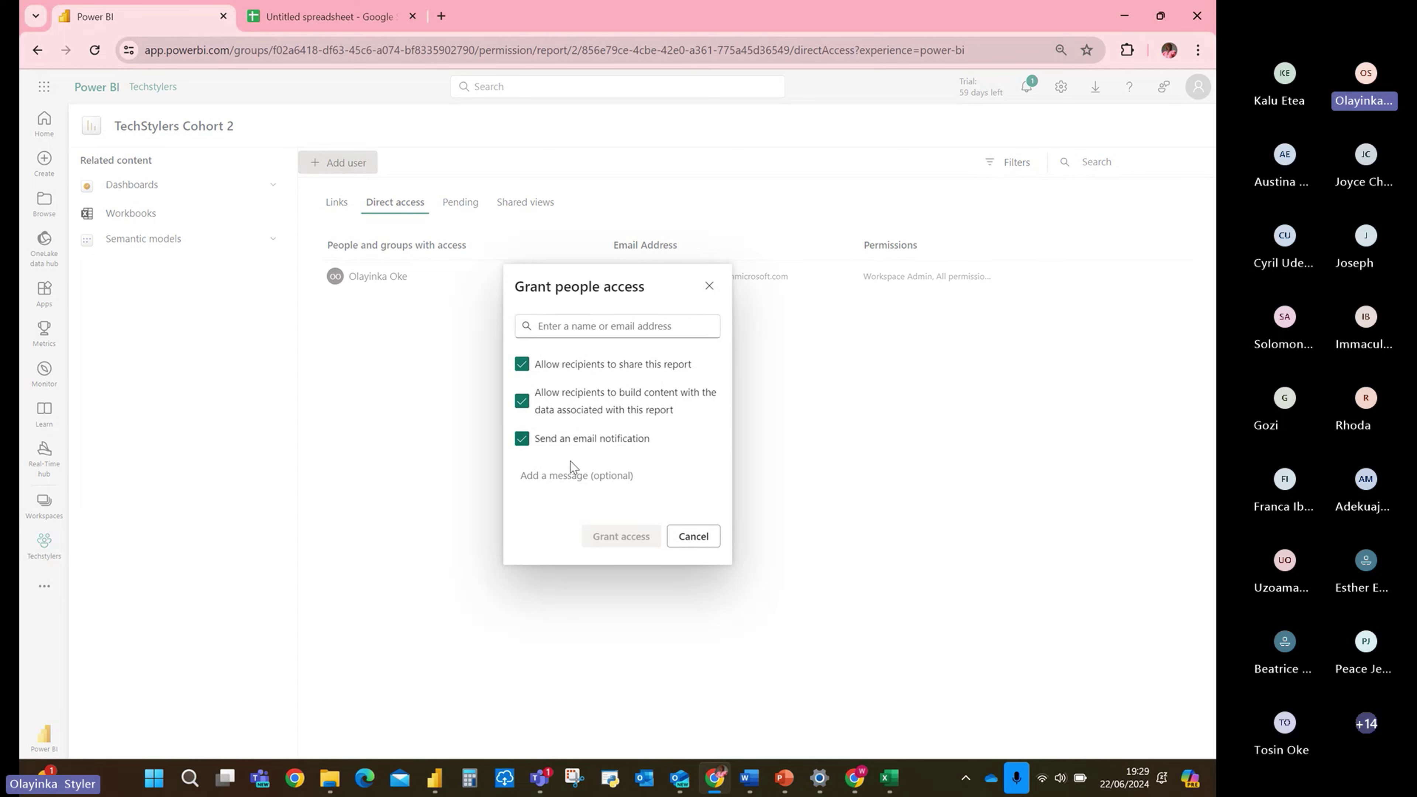
left_click(709, 286)
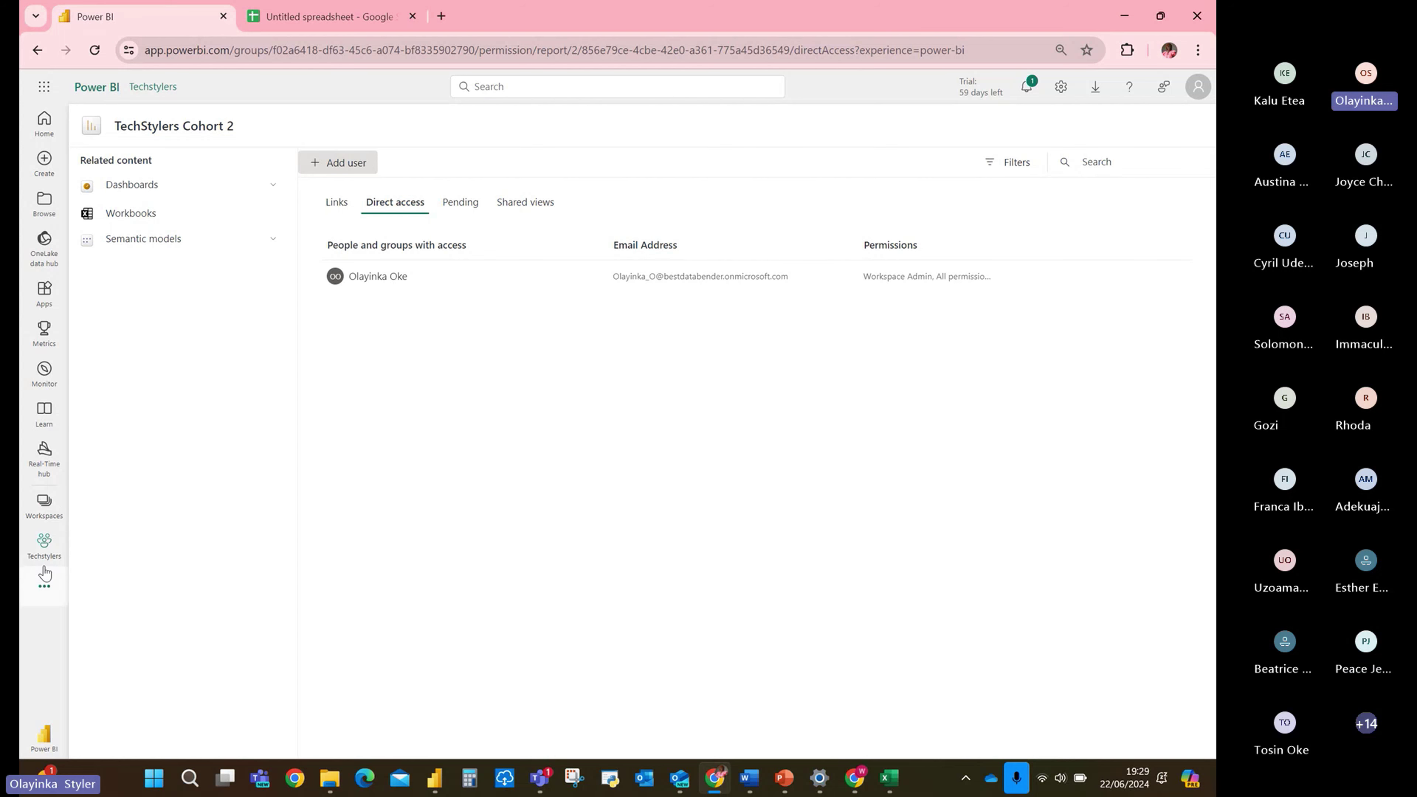
left_click(44, 550)
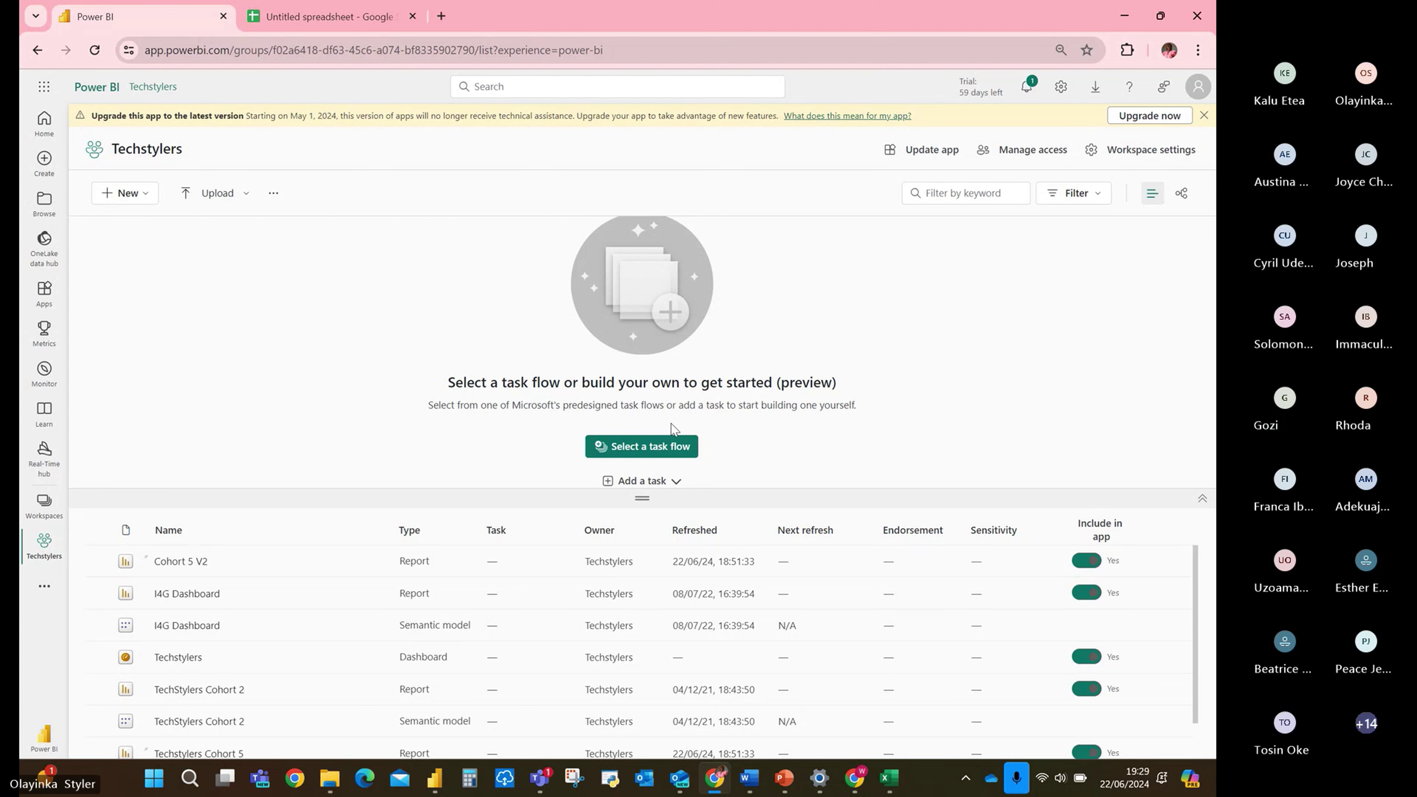
Dismiss the app upgrade notice in the Techstylers workspace and switch to the Teams meeting window.
left_click(1204, 115)
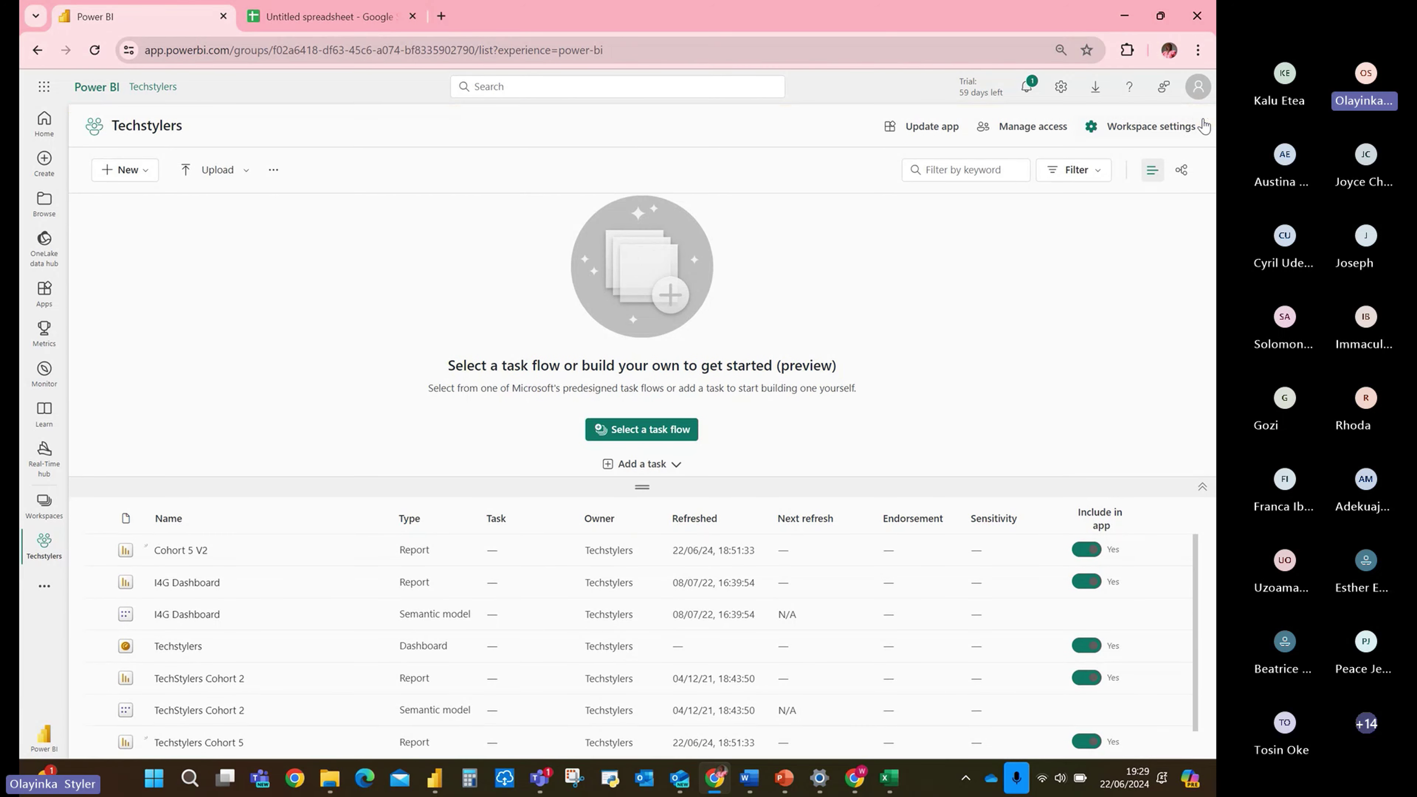
mouse_move(544, 787)
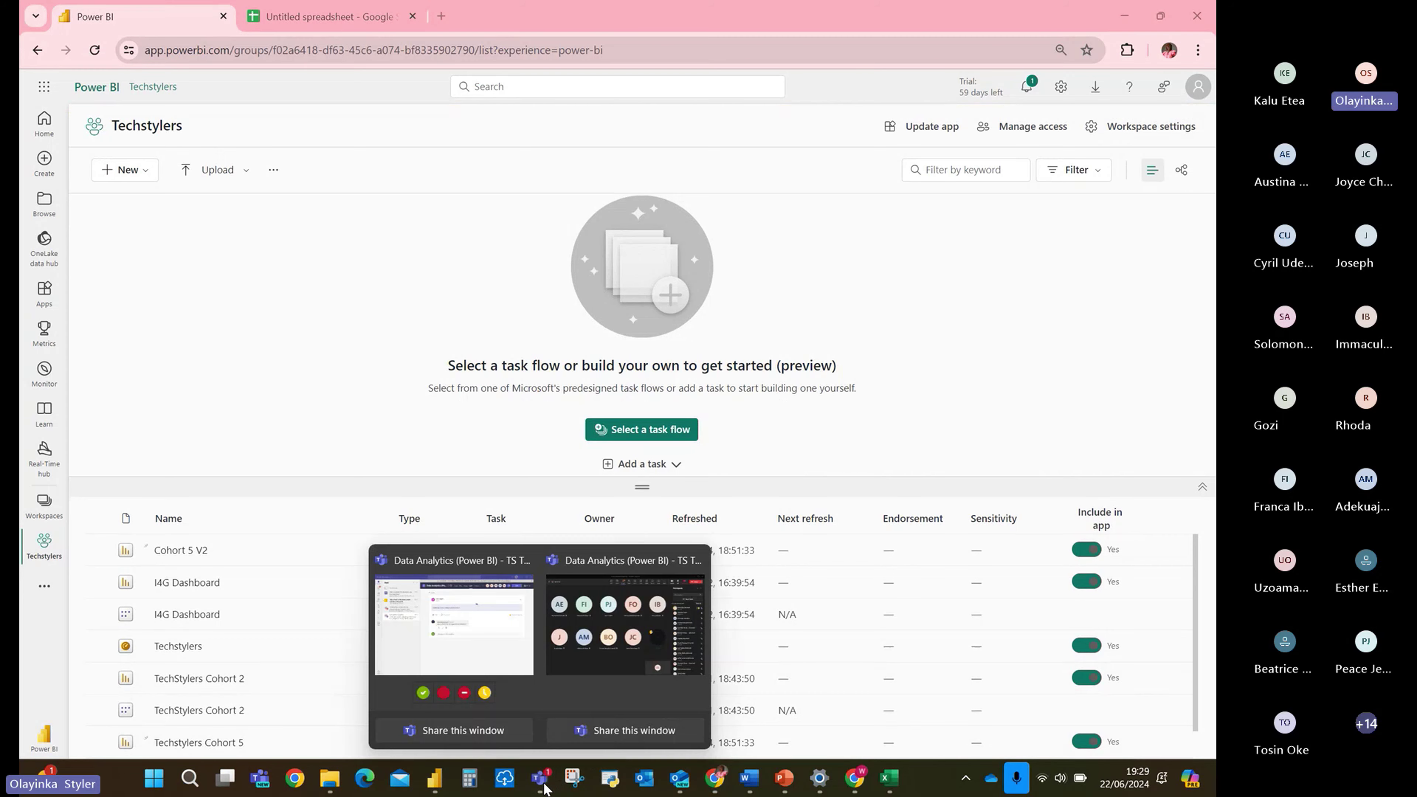
left_click(596, 651)
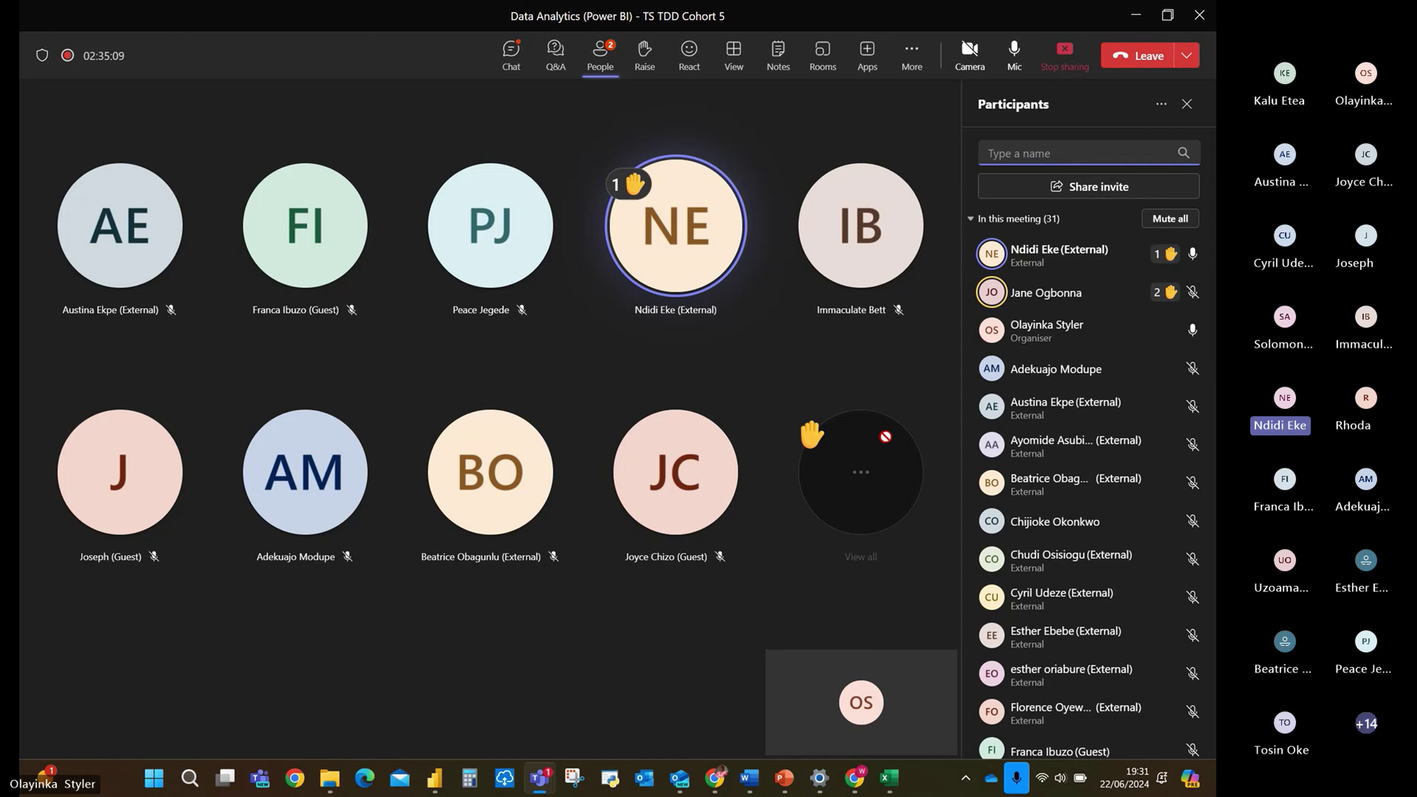
Switch to the Techstylers Cohort 5 report in Power BI Desktop and close the publishing message.
mouse_move(434, 786)
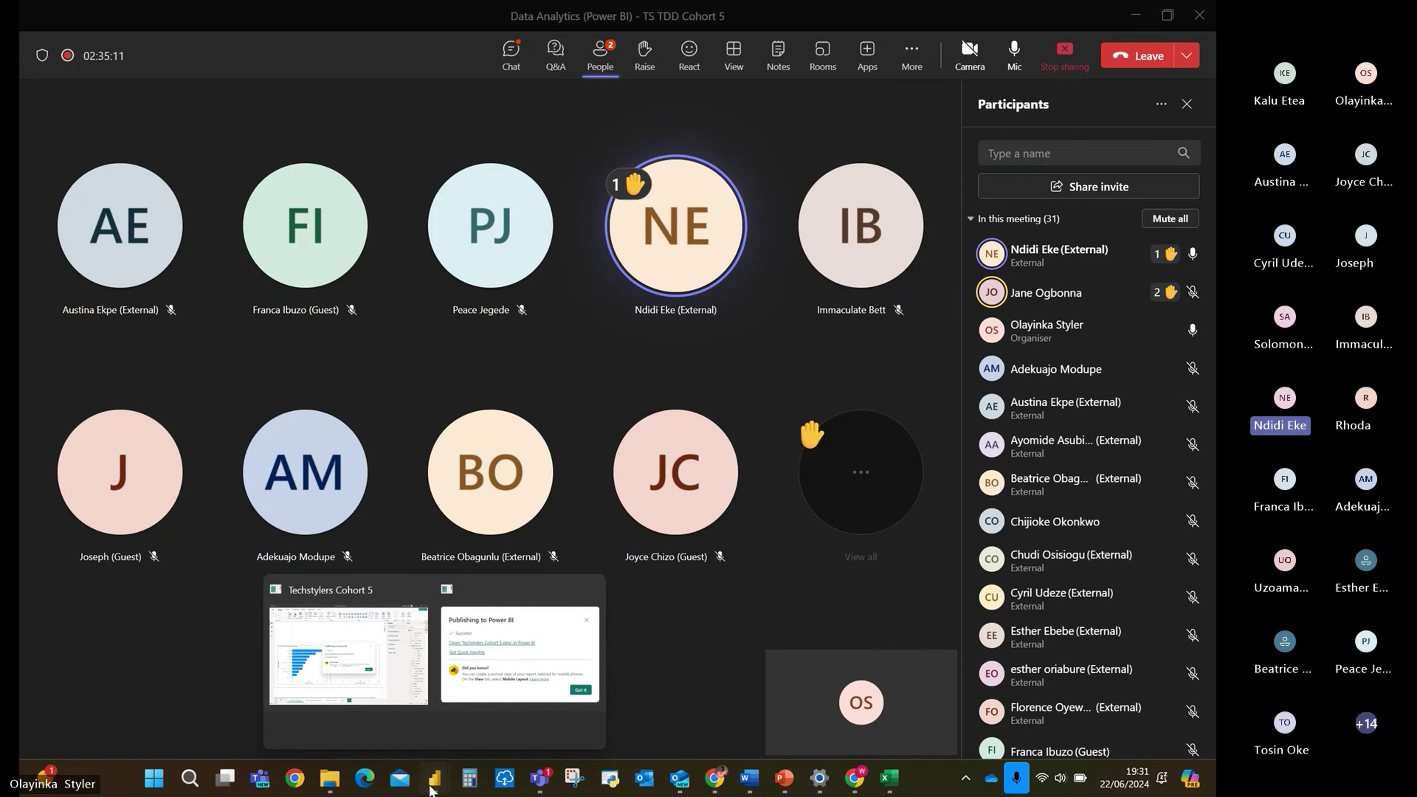
left_click(349, 639)
left_click(780, 316)
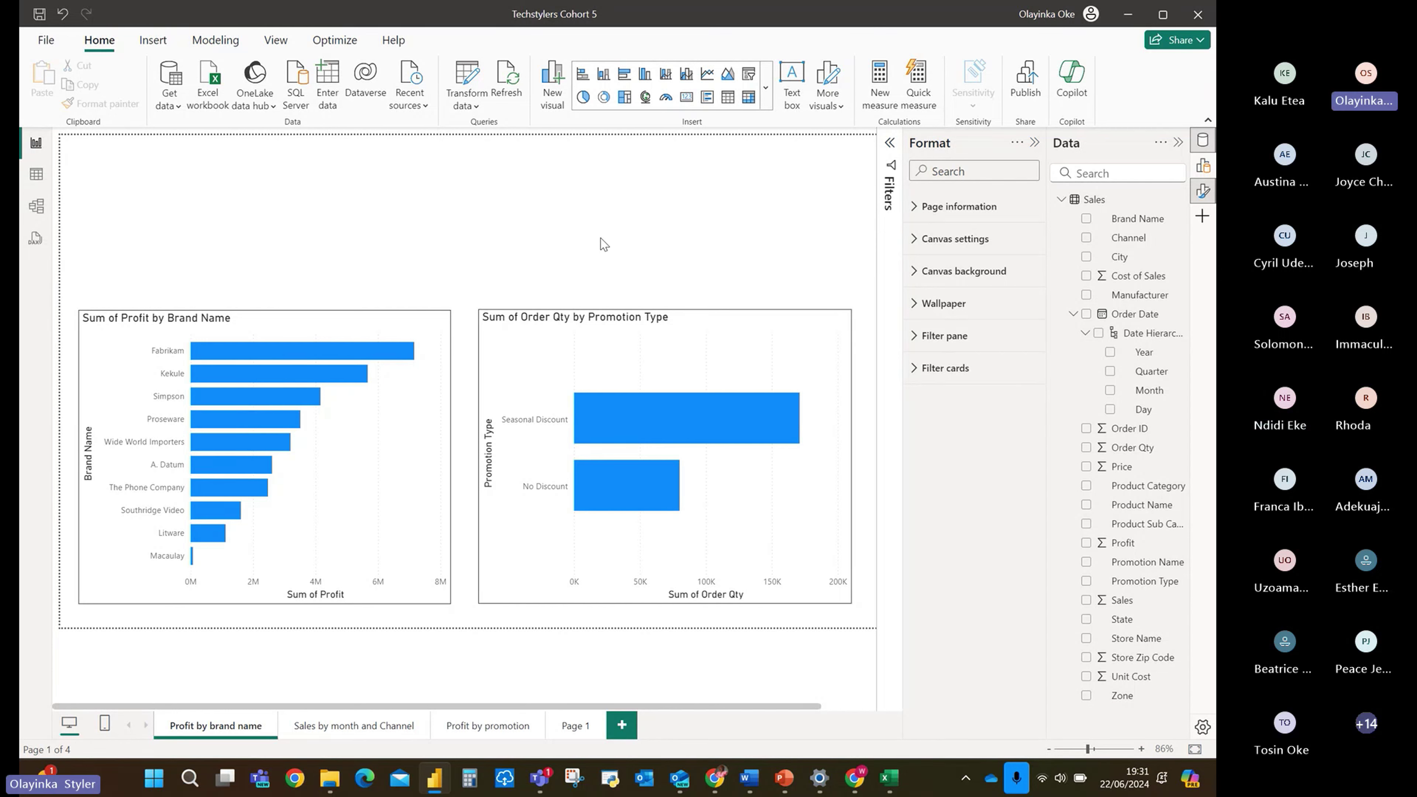
Open the Power Query Editor on the report's Sales query and minimize its window.
left_click(478, 106)
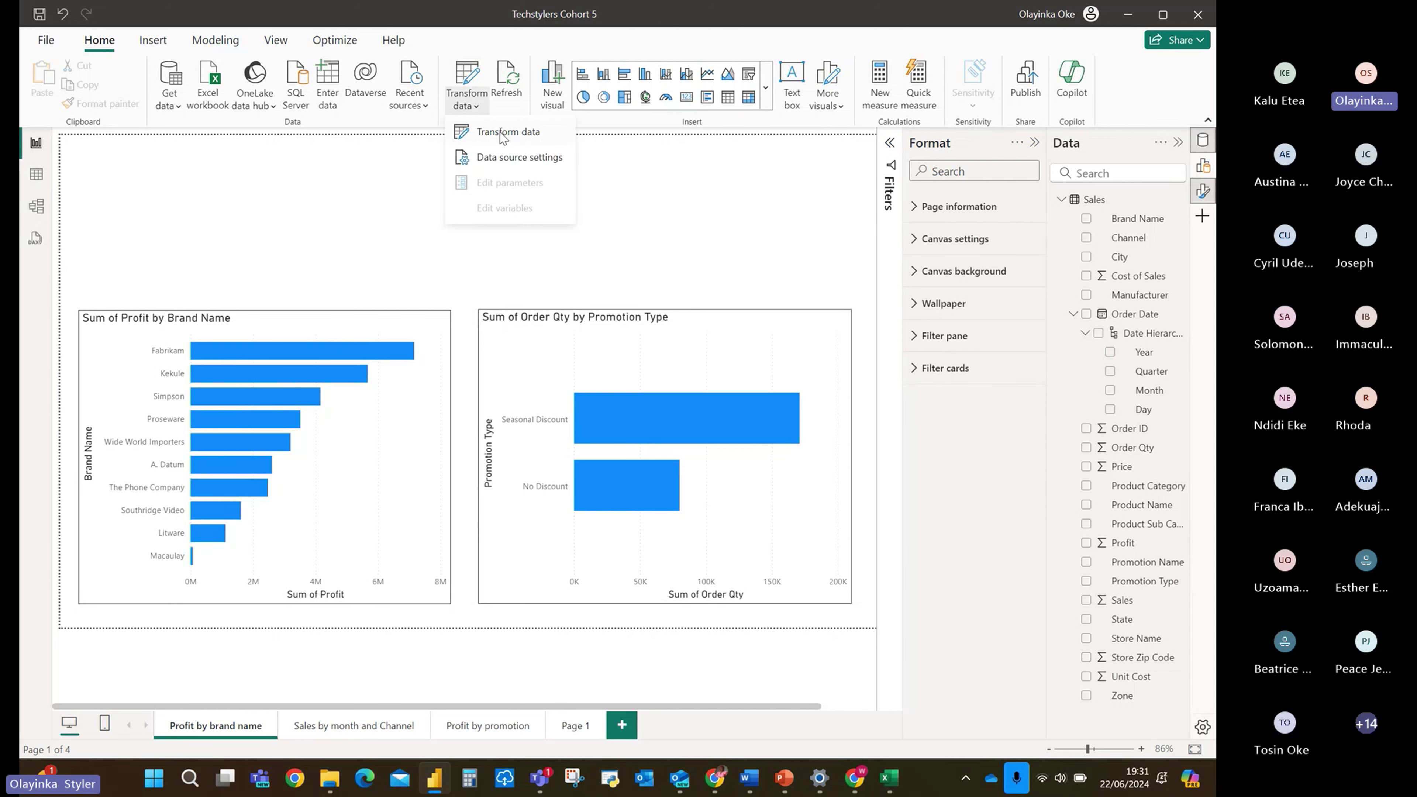
left_click(500, 133)
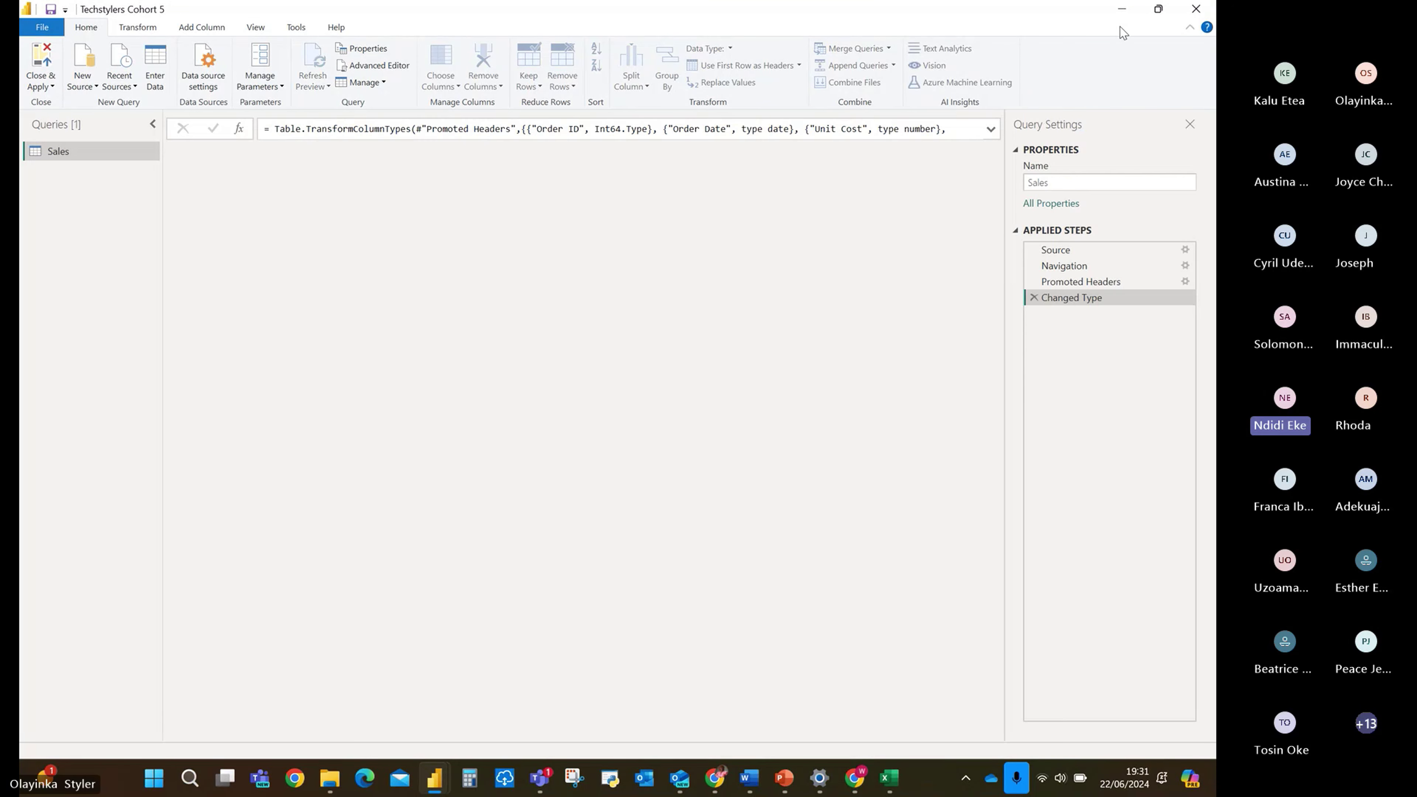
left_click(1122, 9)
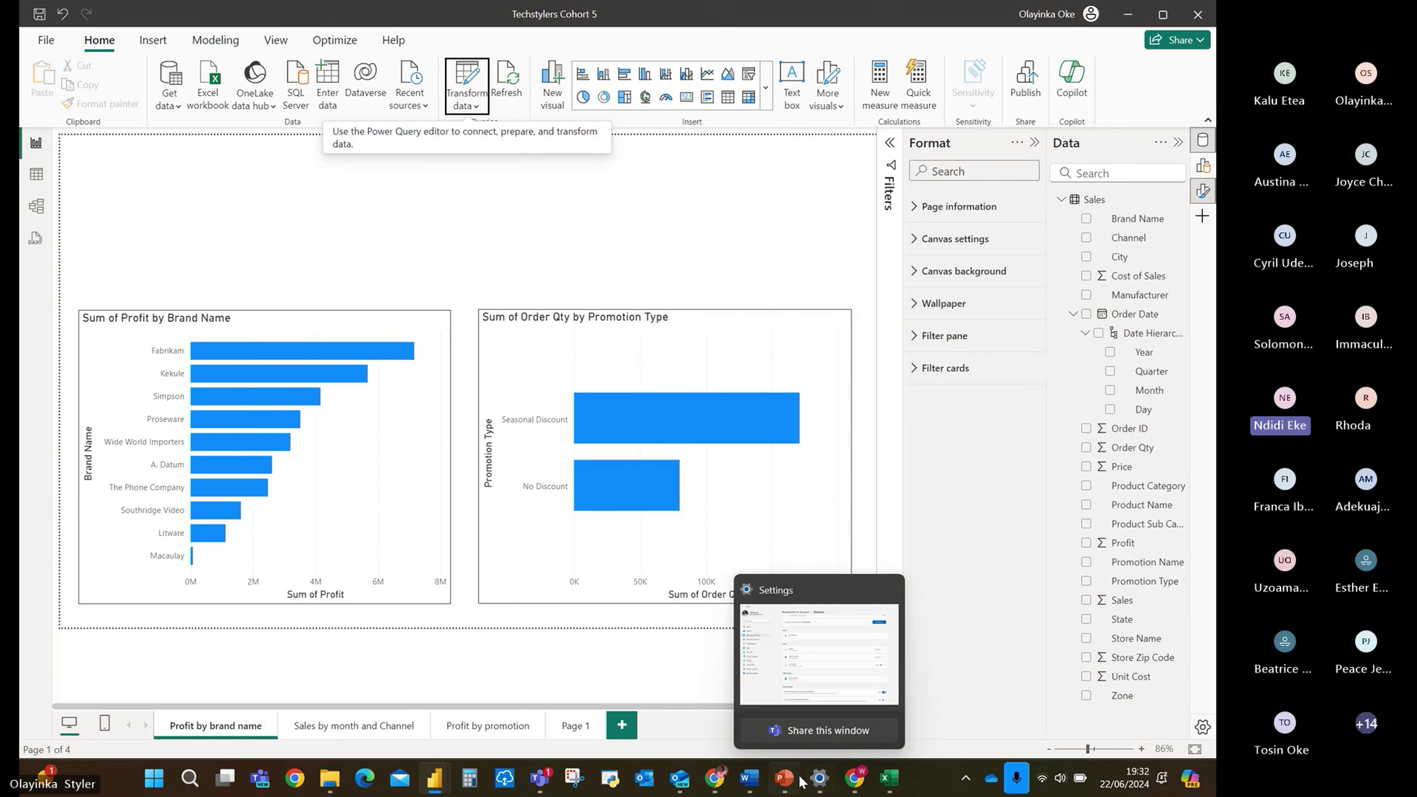
Switch to the PowerPoint presentation and show slide 10 about managing workspaces in Power BI service.
mouse_move(787, 786)
left_click(787, 659)
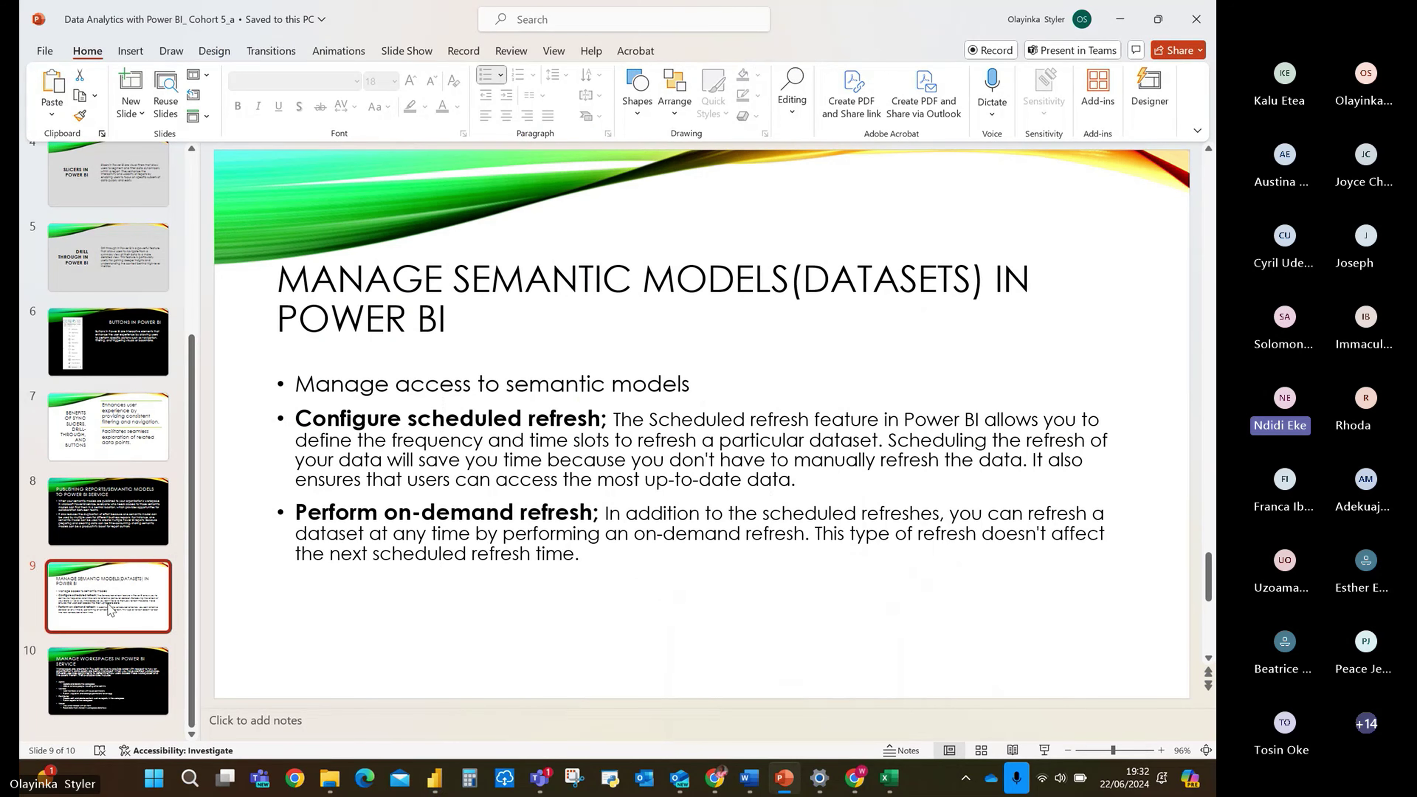
left_click(114, 667)
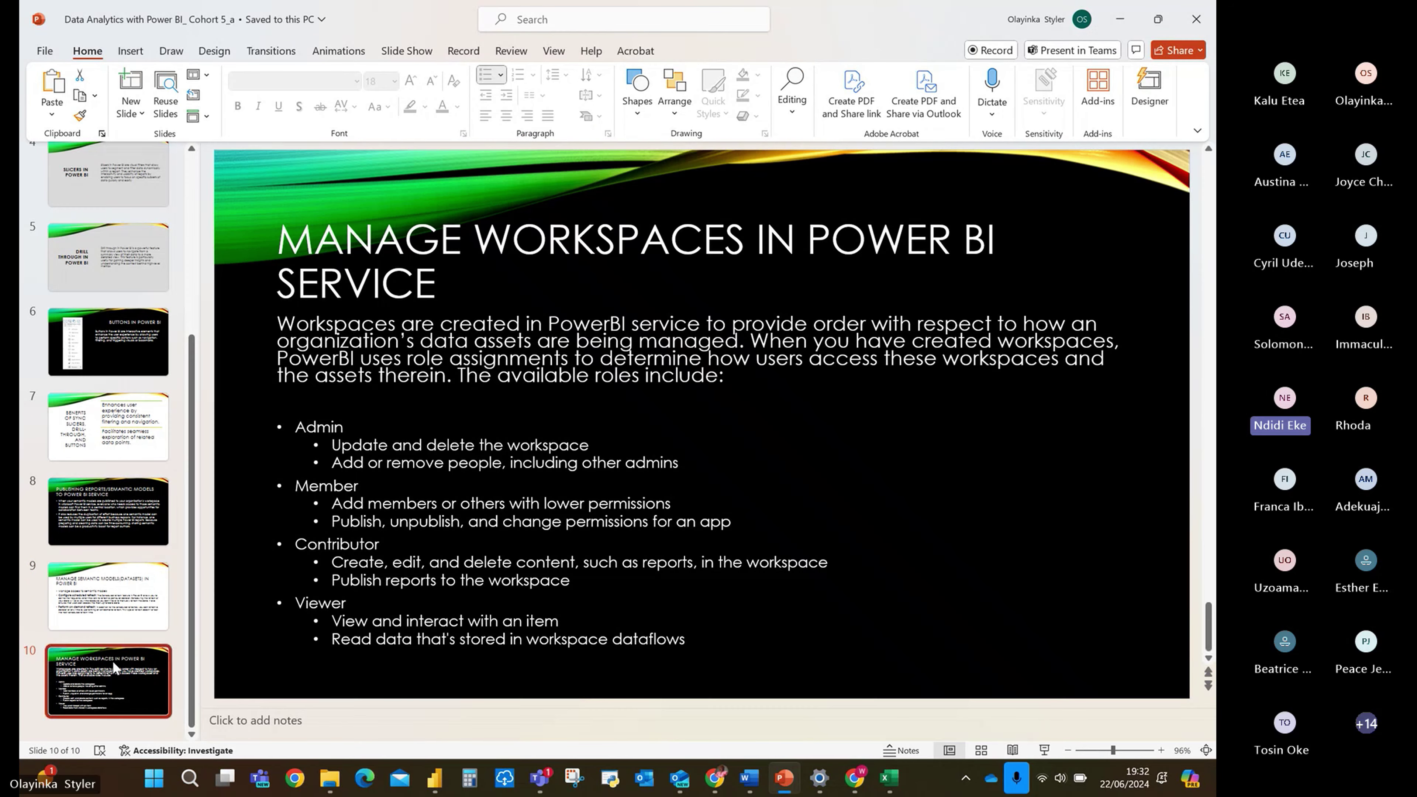
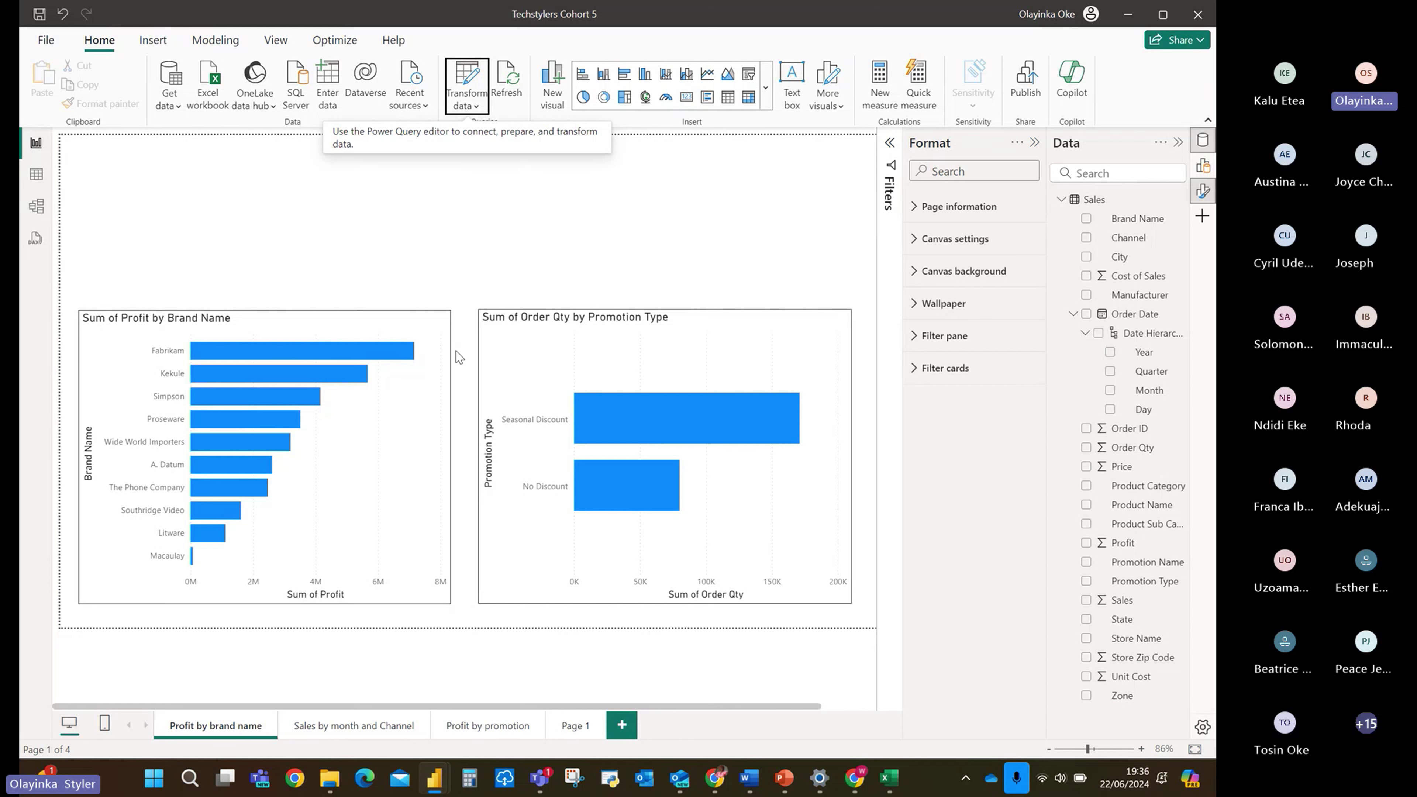
Return to the Power Query Editor of Techstylers Cohort 5 and look through all columns of the Sales query.
mouse_move(432, 785)
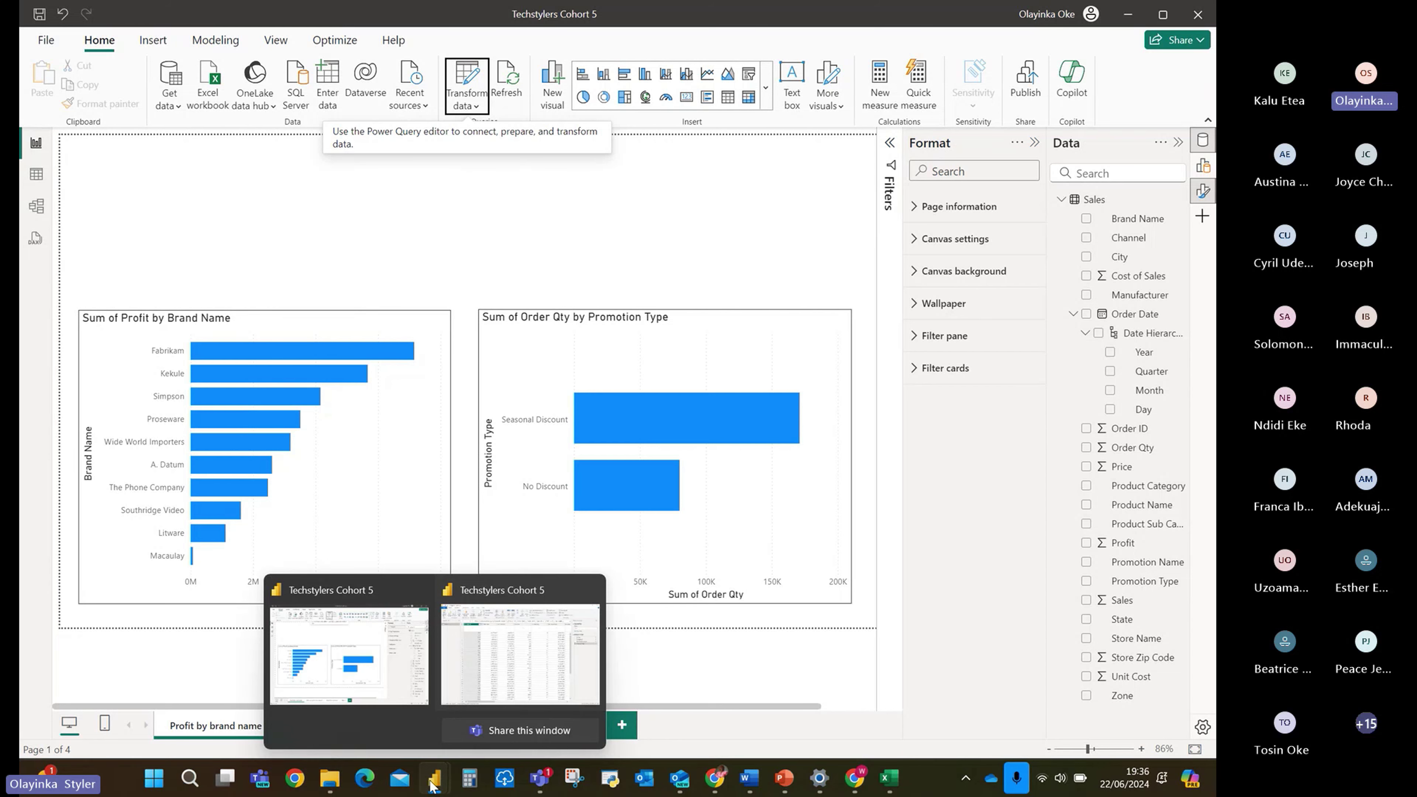
left_click(507, 631)
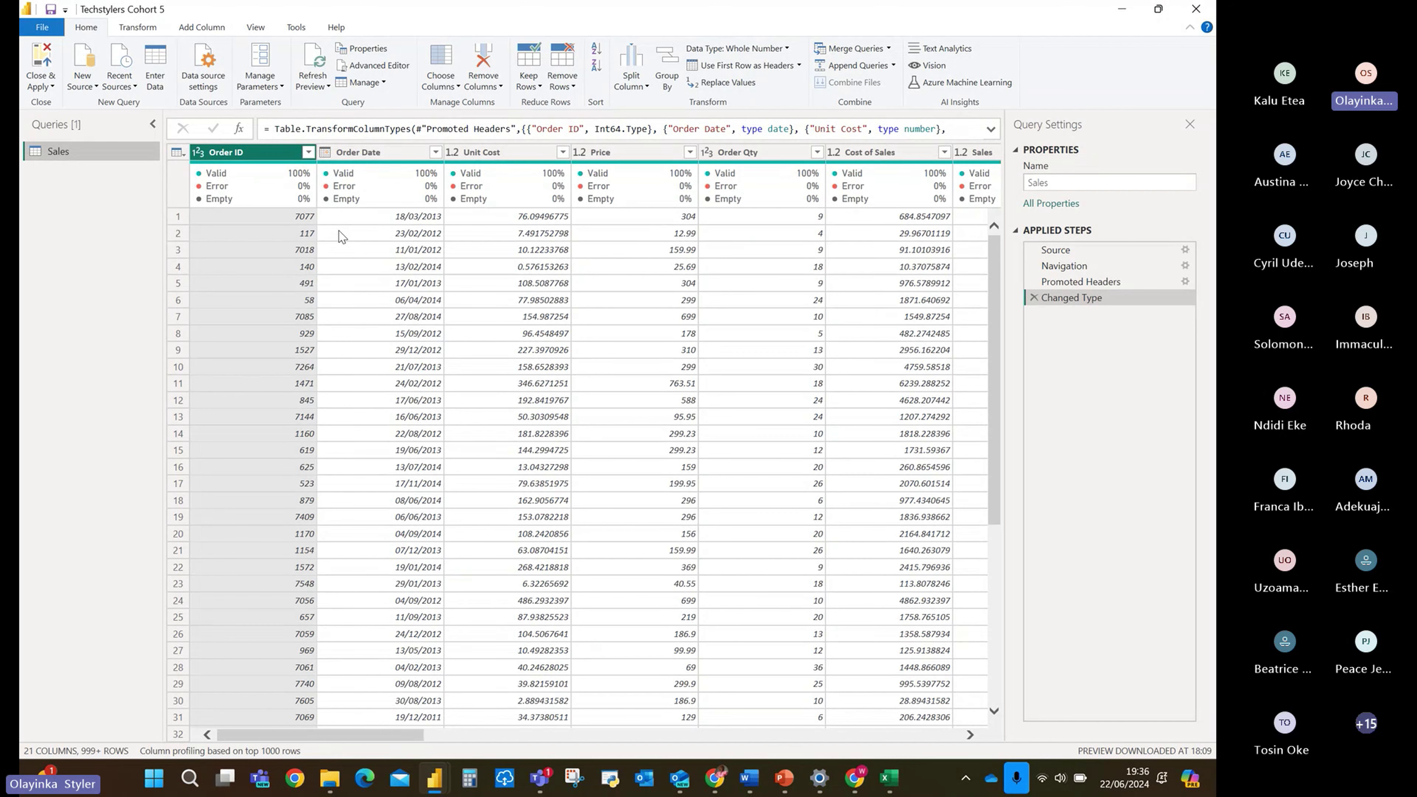
scroll(342, 237, "right", 10)
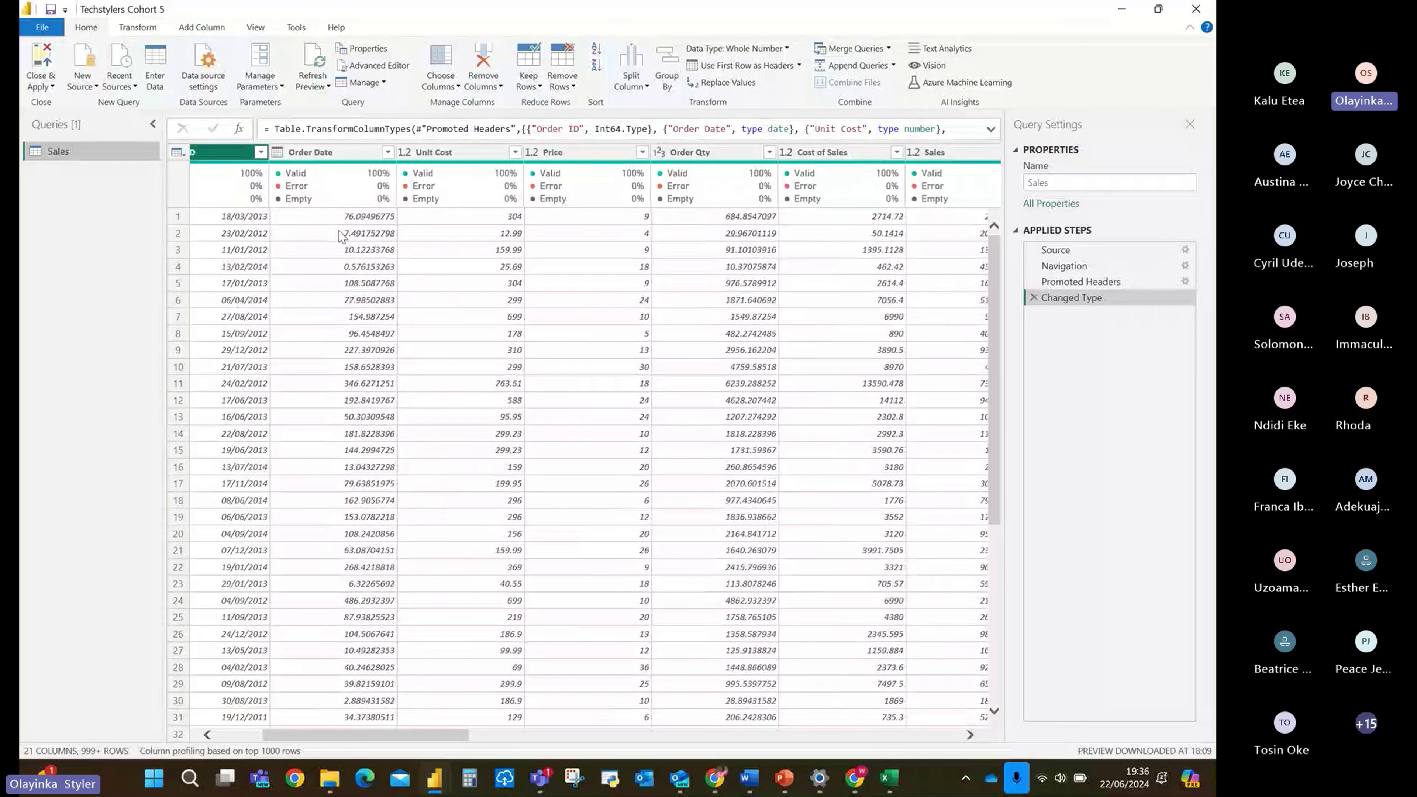
scroll(341, 237, "right", 10)
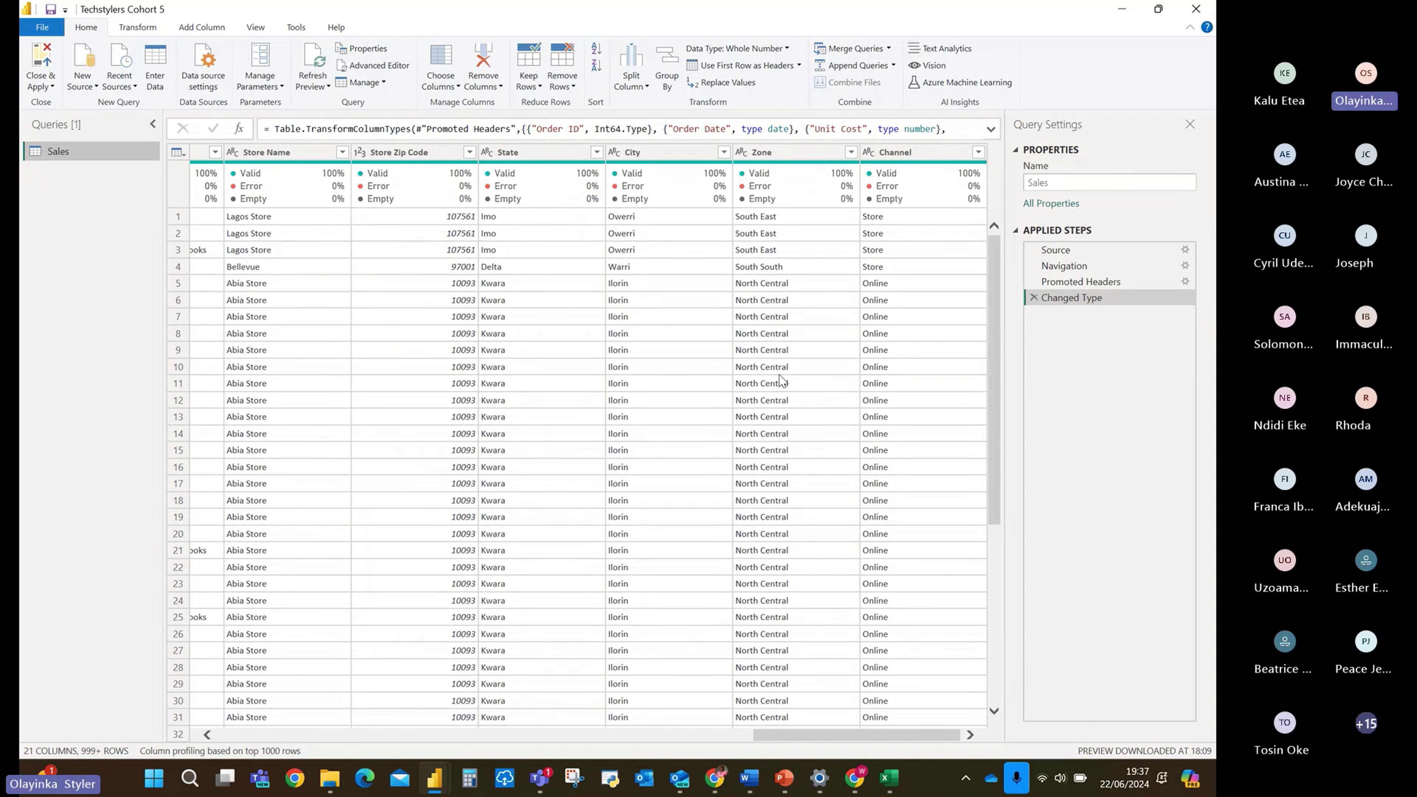
key("Home")
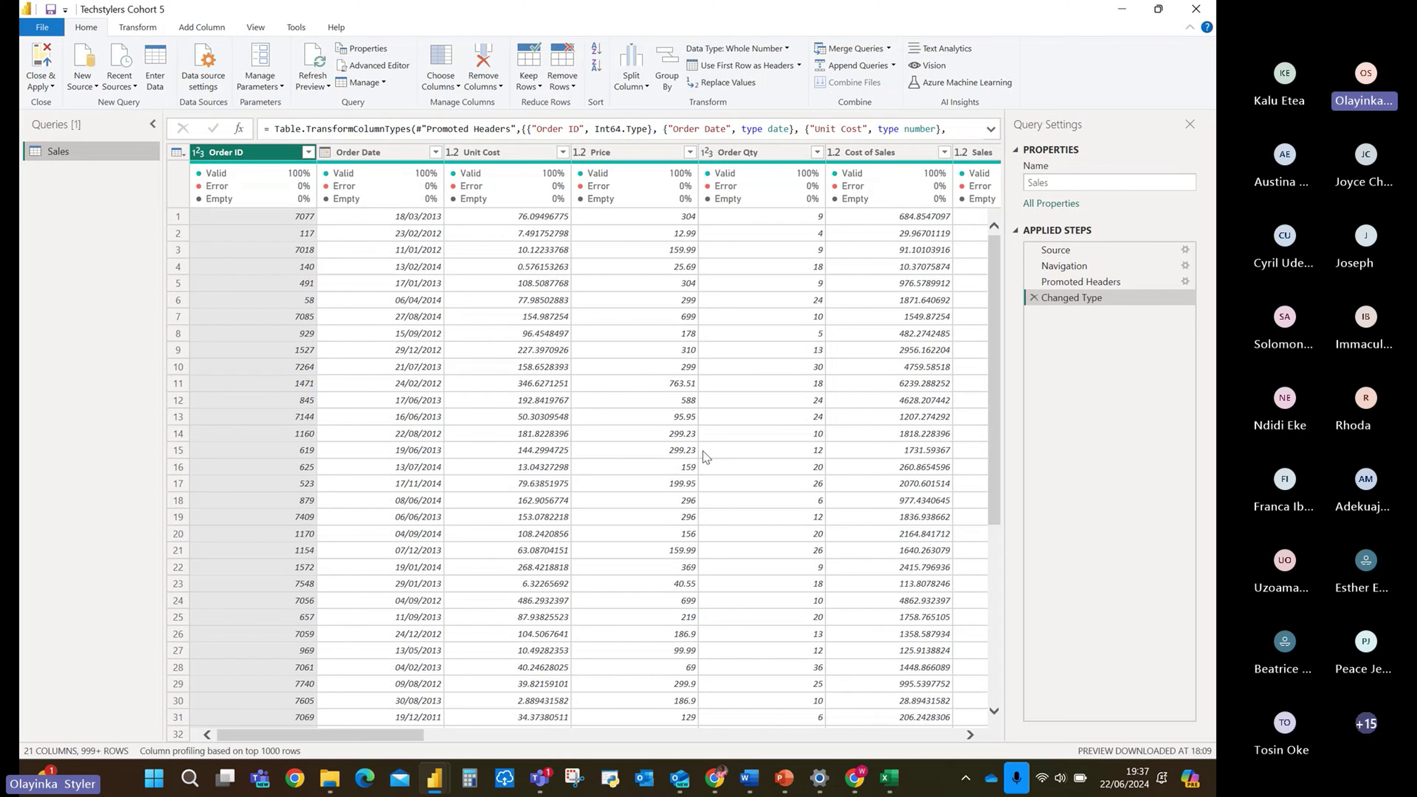
scroll(704, 455, "right", 15)
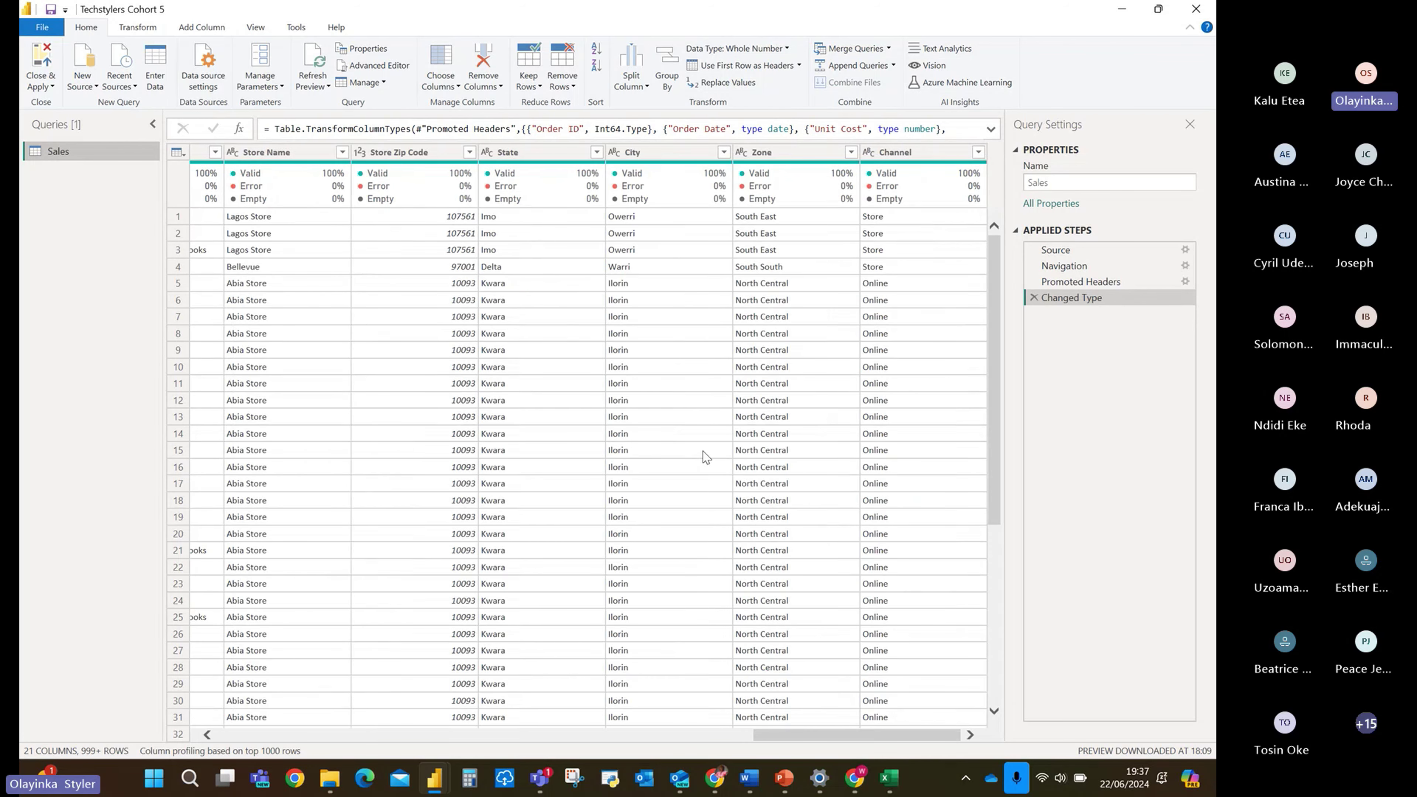
key("Home")
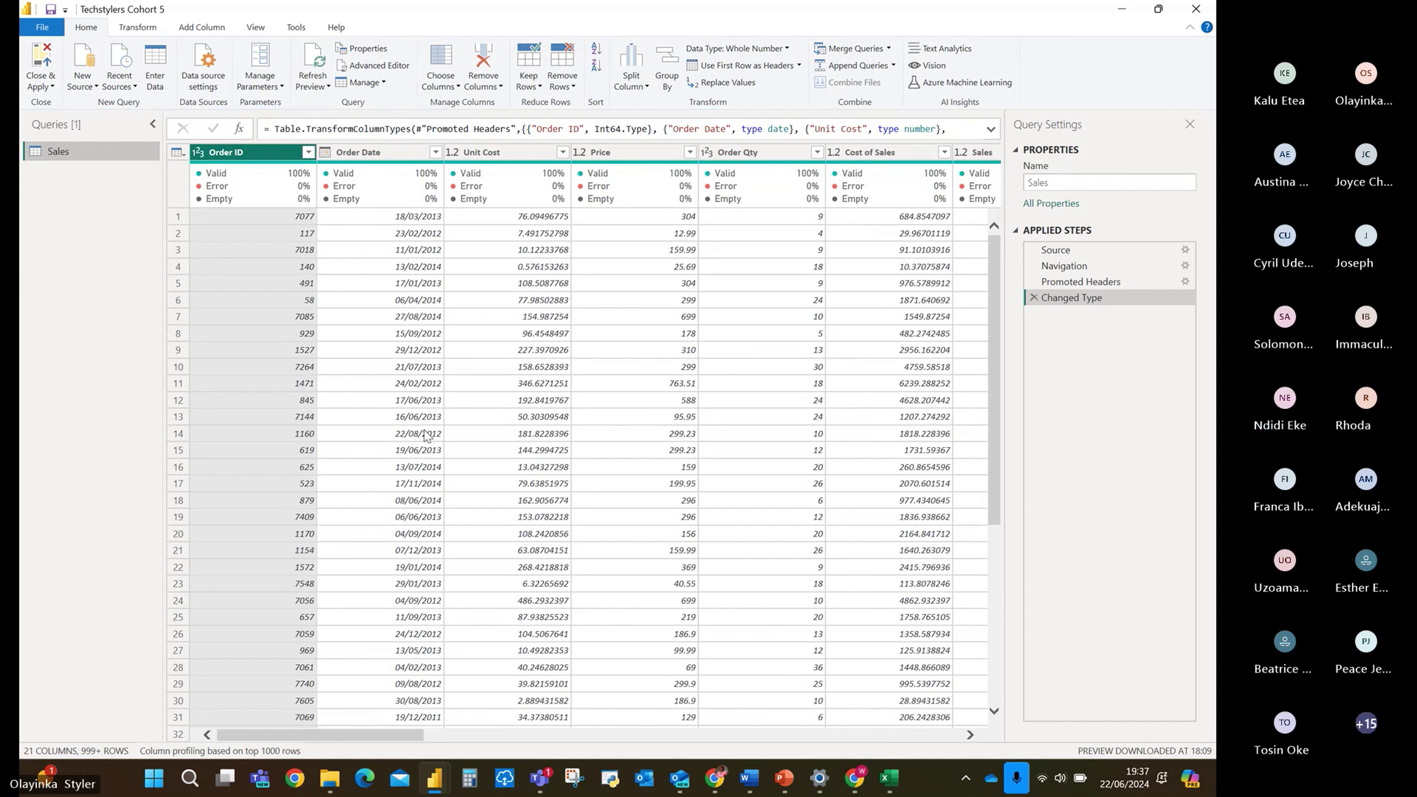
Close the Power Query Editor without applying changes and reopen it from the report.
left_click(52, 87)
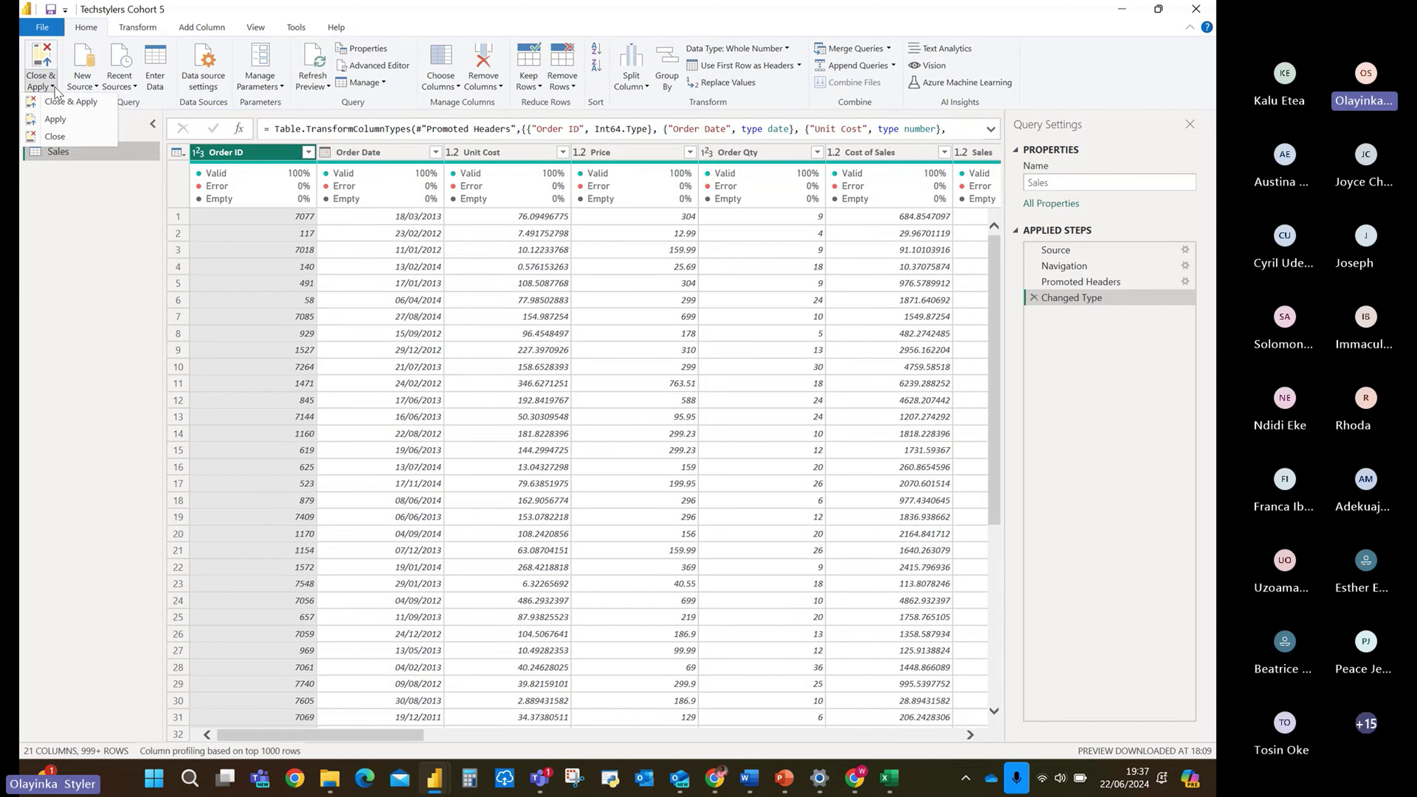
left_click(81, 137)
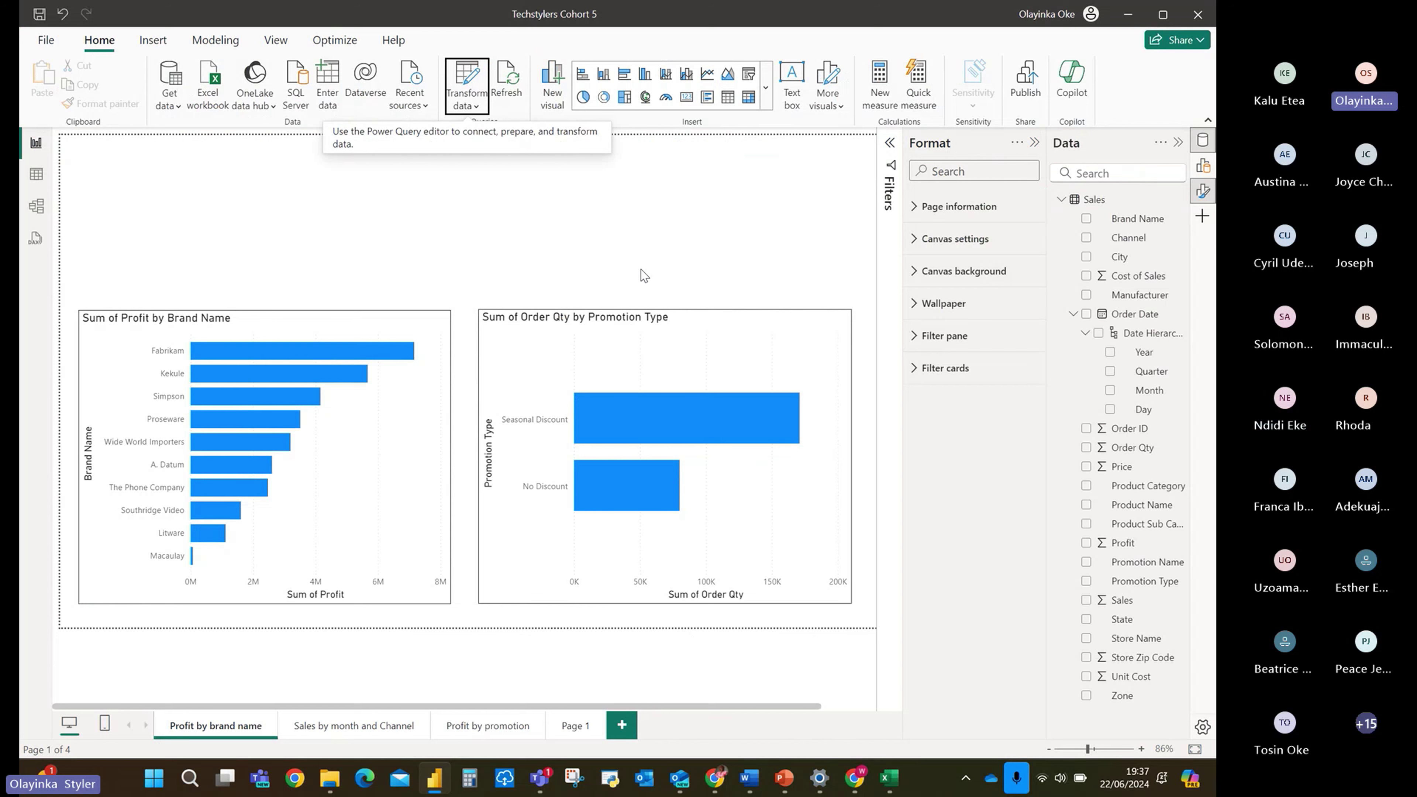
left_click(475, 106)
left_click(500, 131)
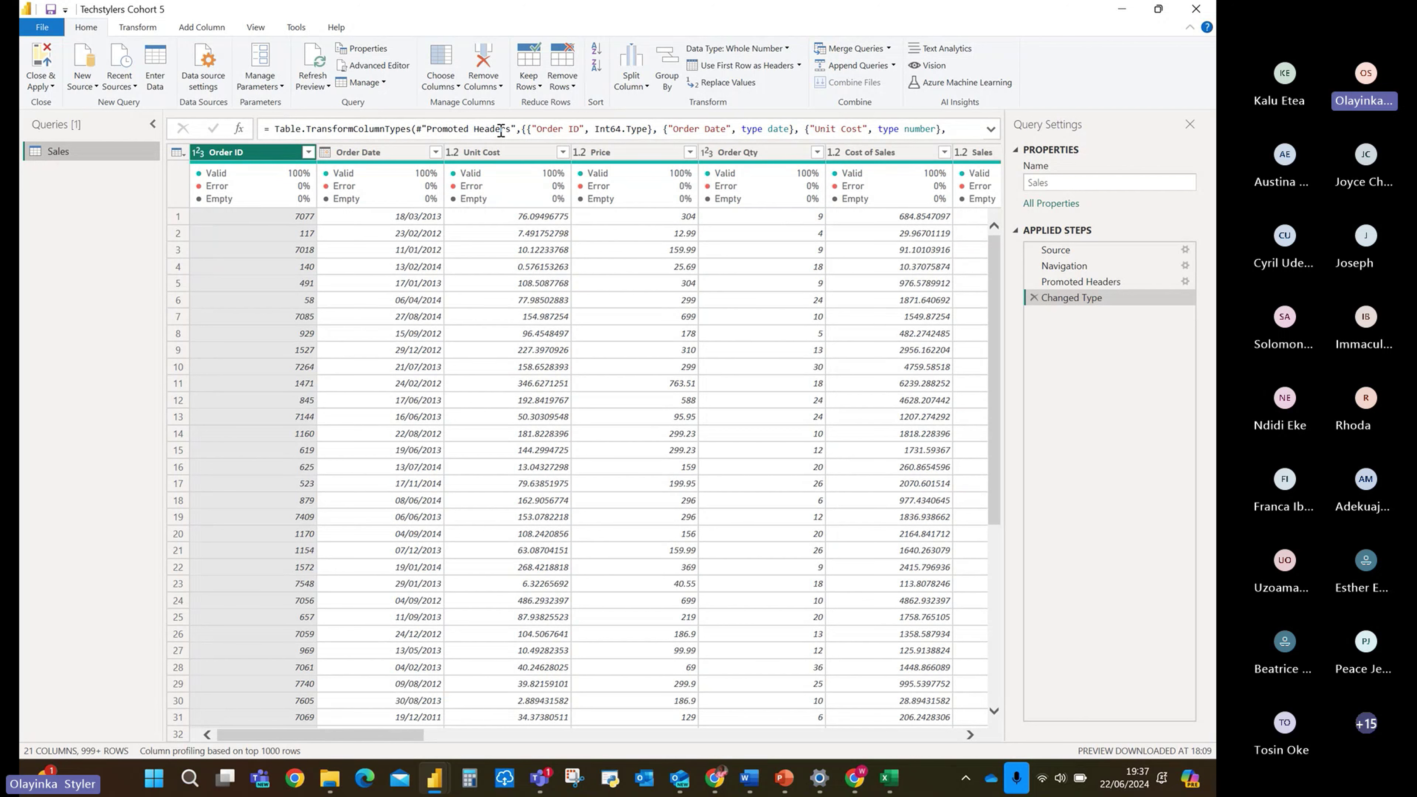
Change the Unit Cost column's data type to Whole Number, adding the conversion as a new step.
scroll(630, 411, "right", 1)
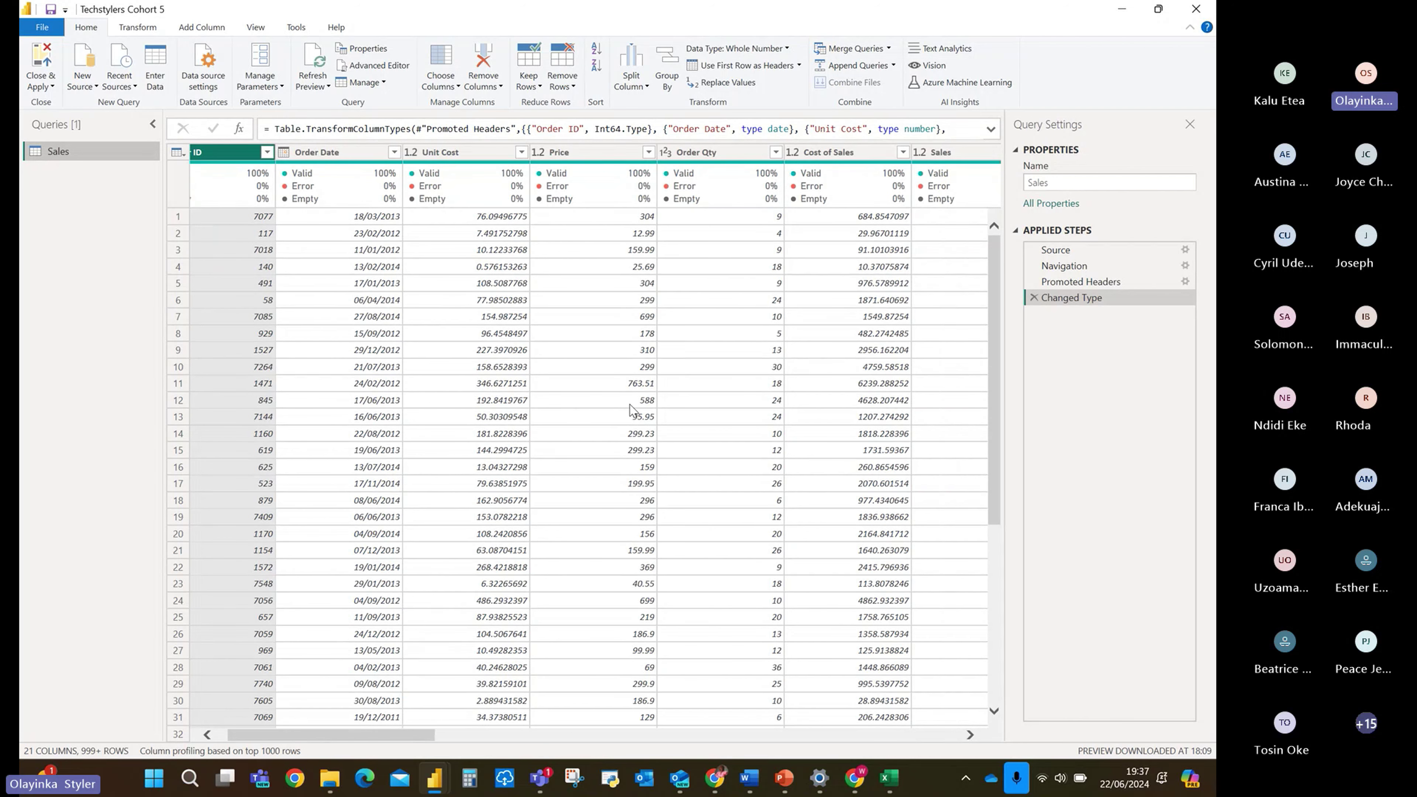
scroll(631, 410, "left", 1)
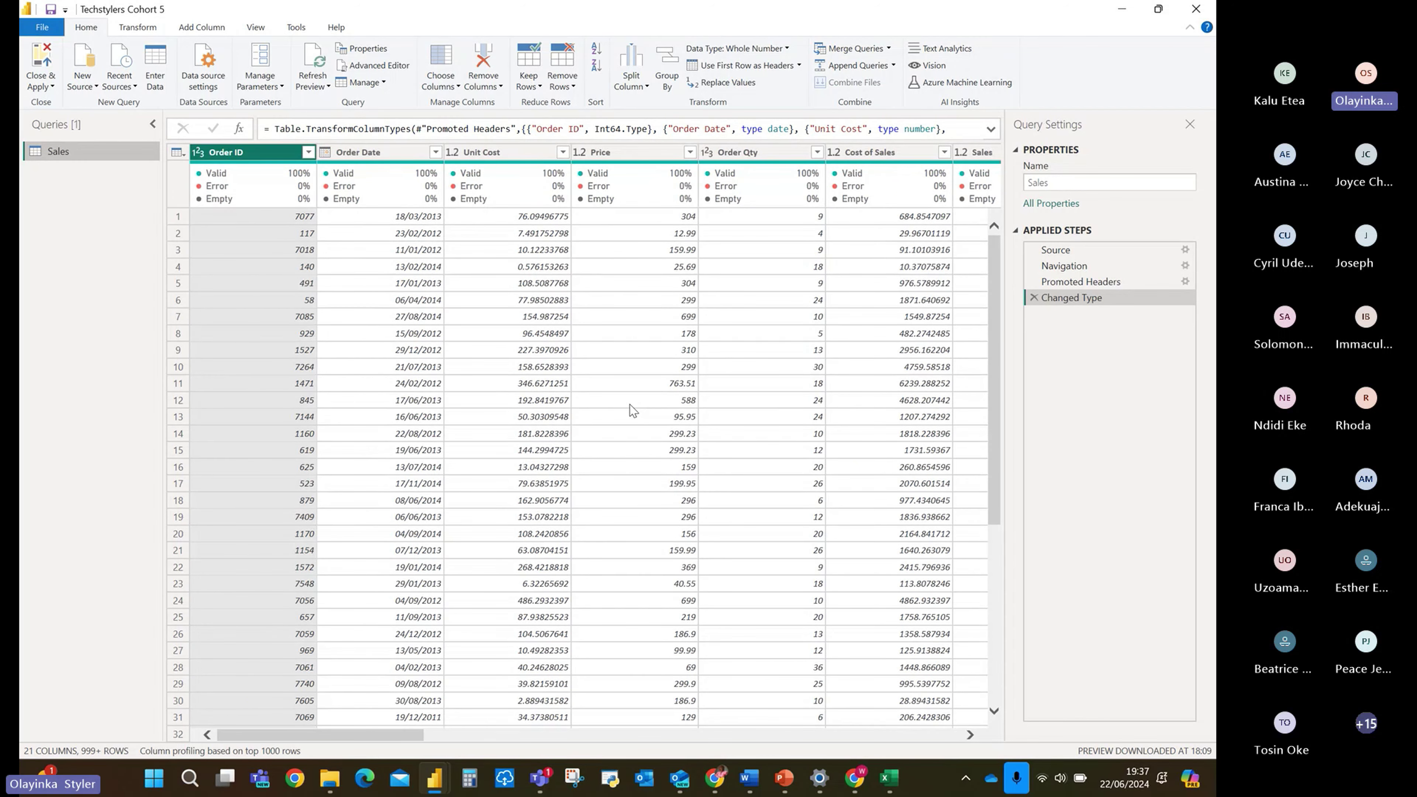
left_click(457, 154)
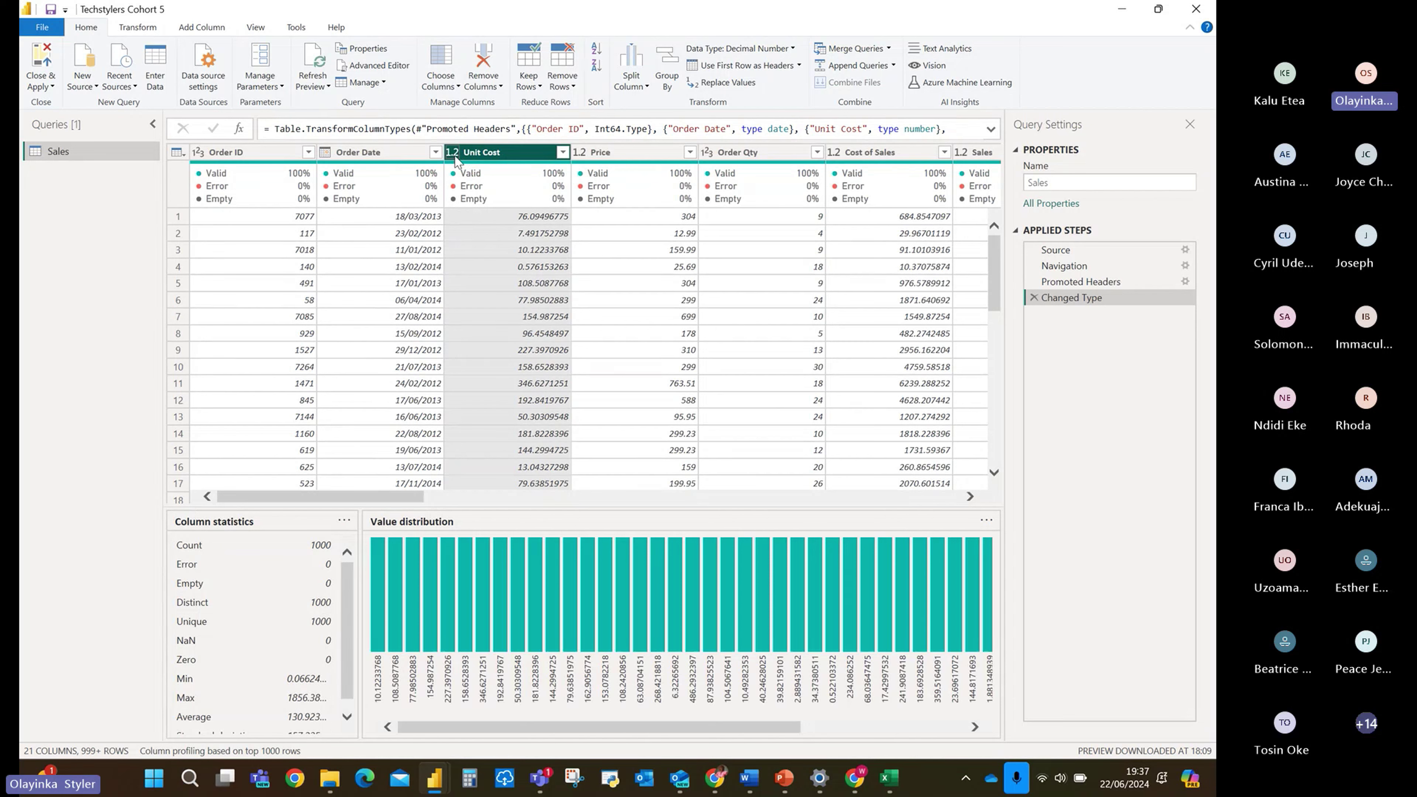
left_click(453, 152)
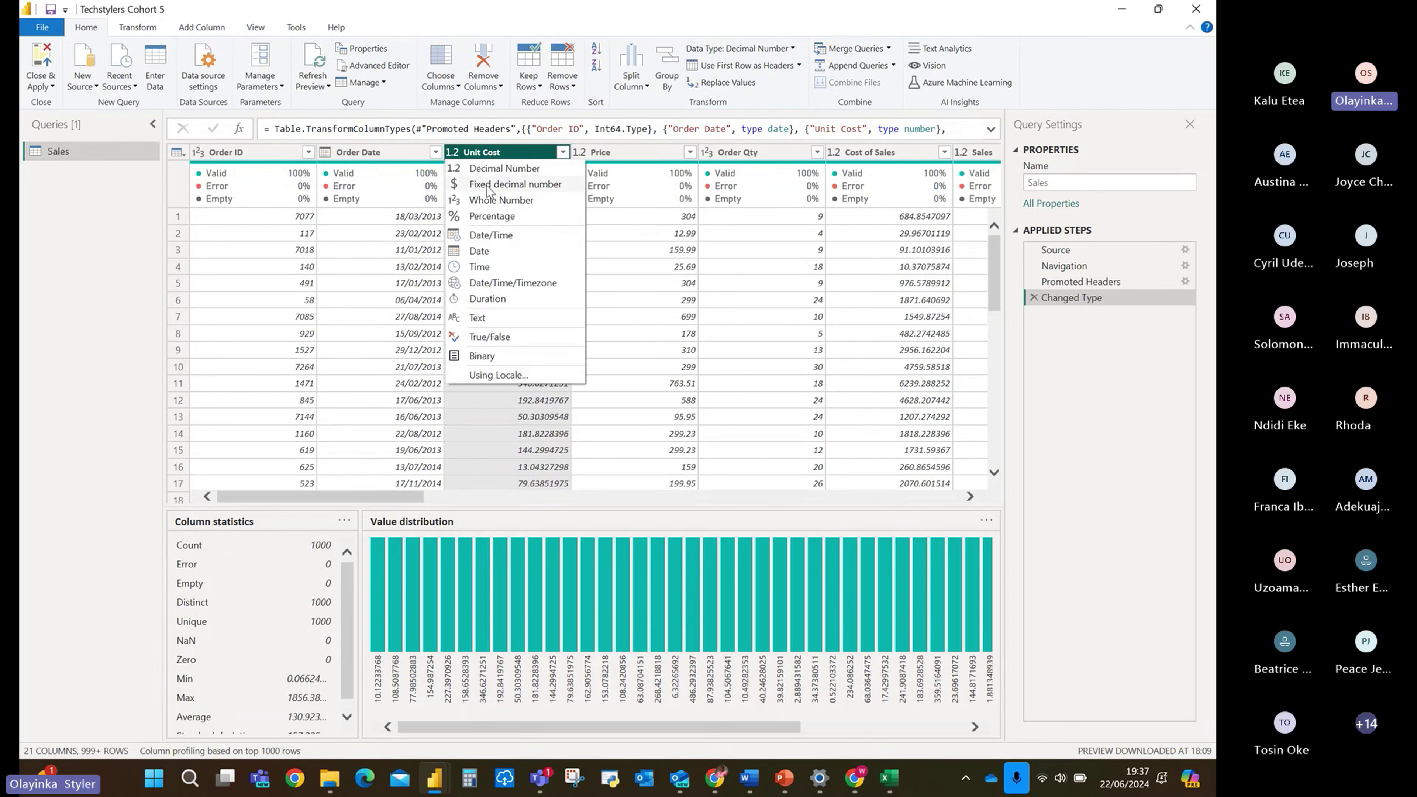
left_click(499, 202)
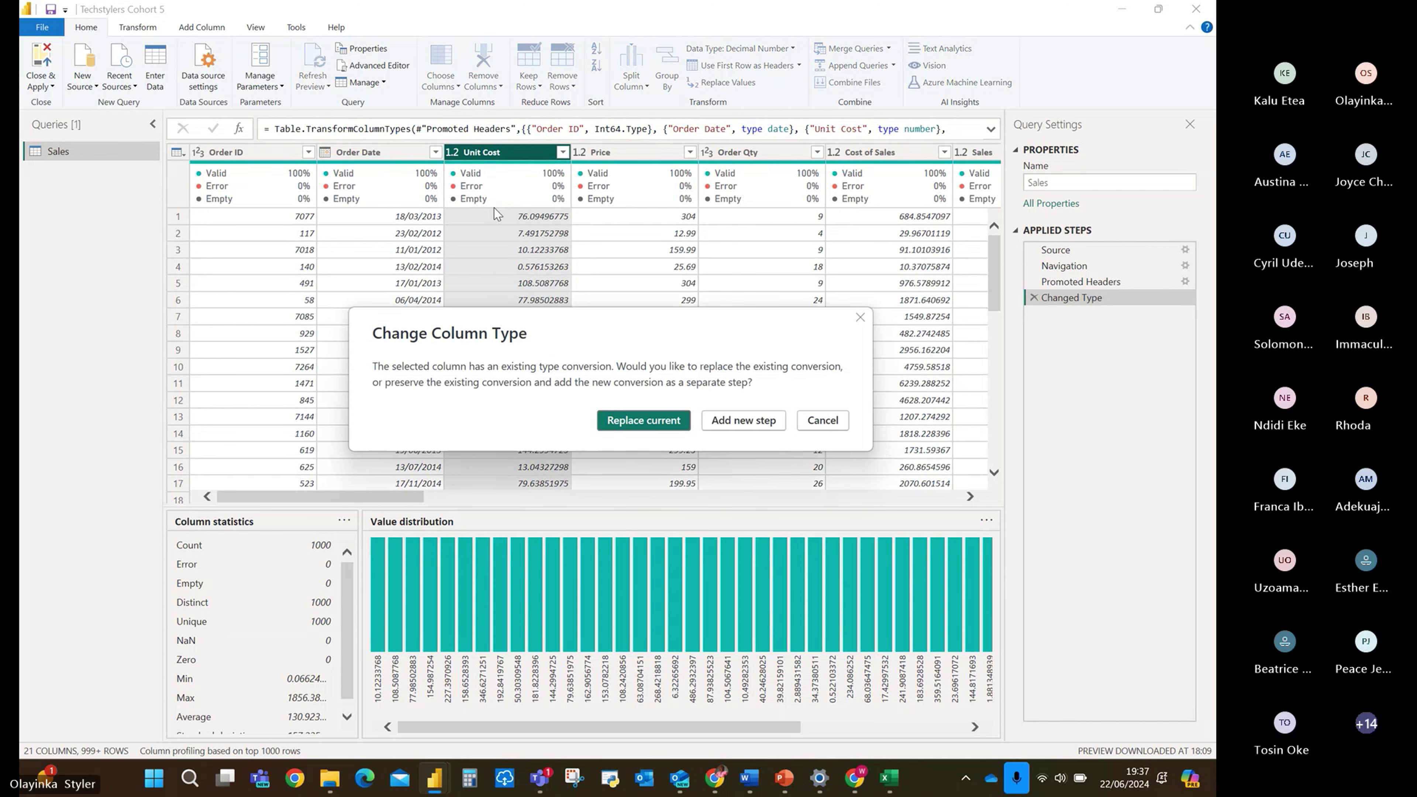
left_click(743, 423)
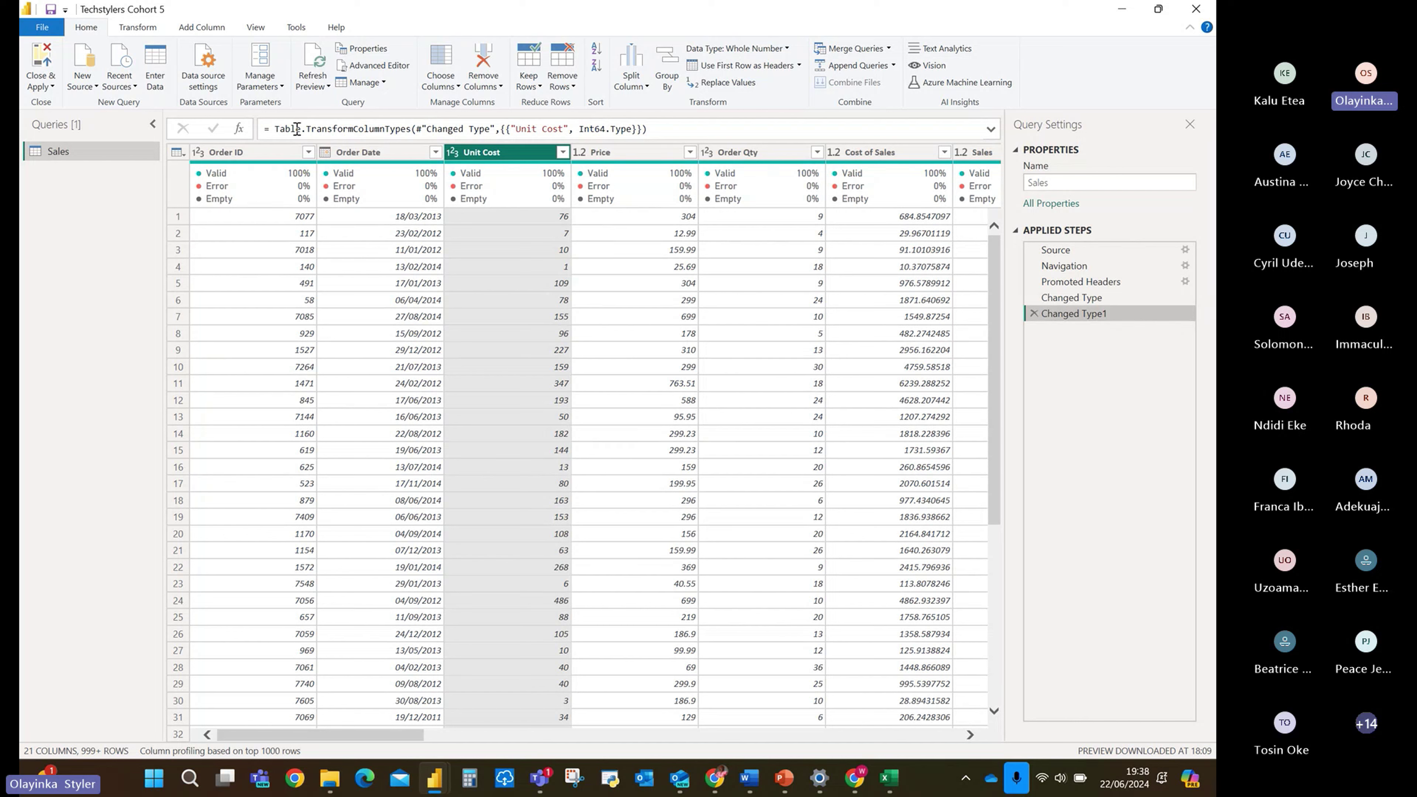
Examine the formula of the Unit Cost type change, the column's values down the rows, and the other columns of the Sales query.
left_click(677, 128)
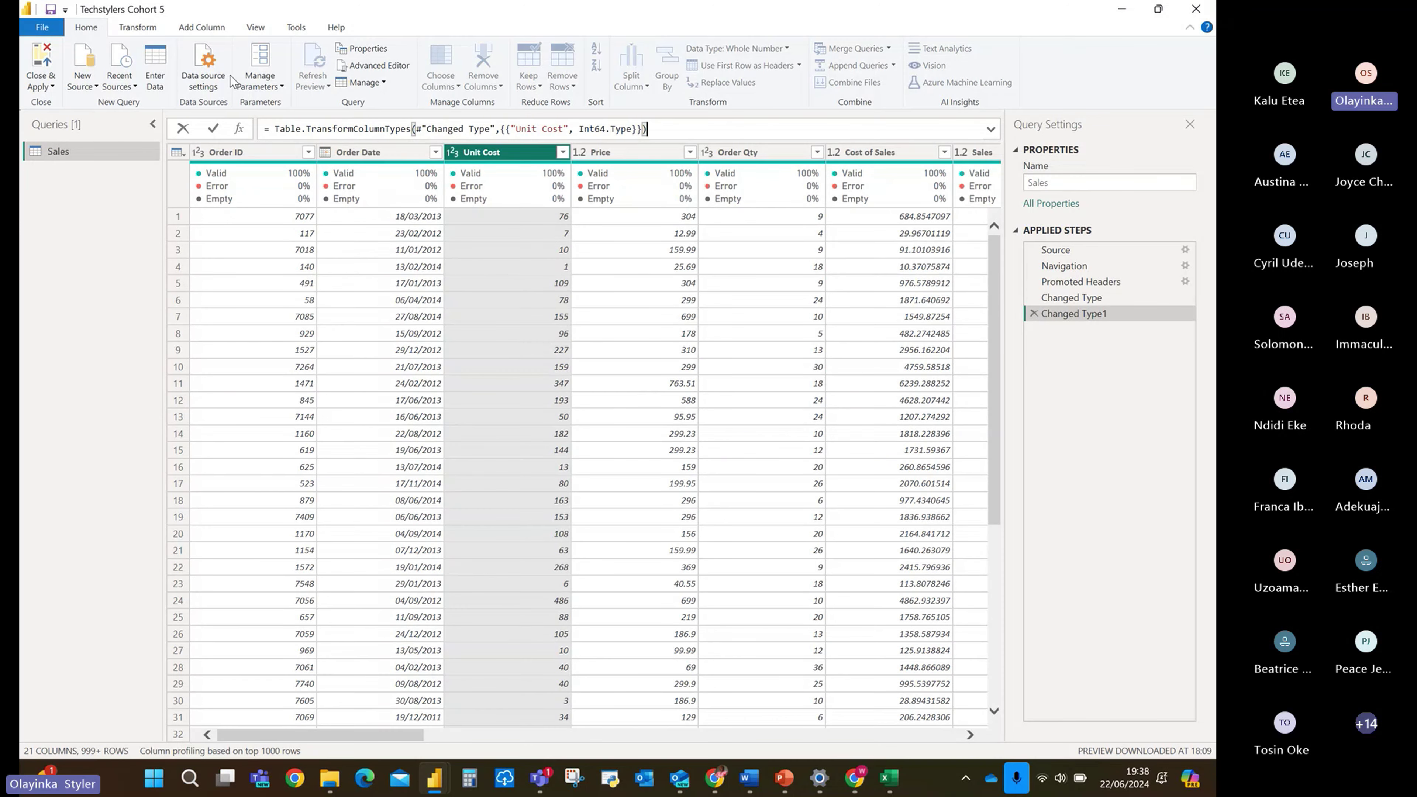
mouse_move(314, 128)
left_click(517, 219)
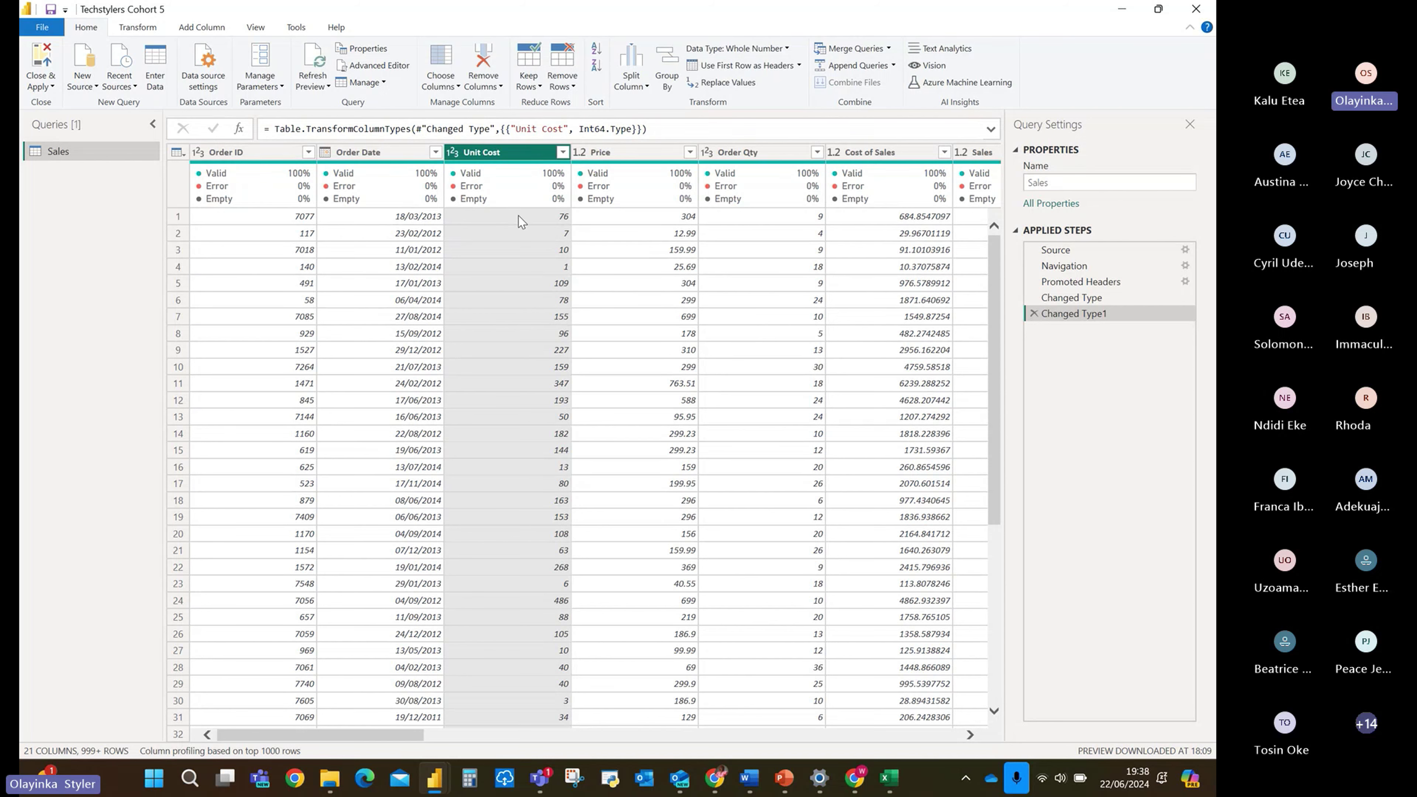
scroll(518, 216, "down", 20)
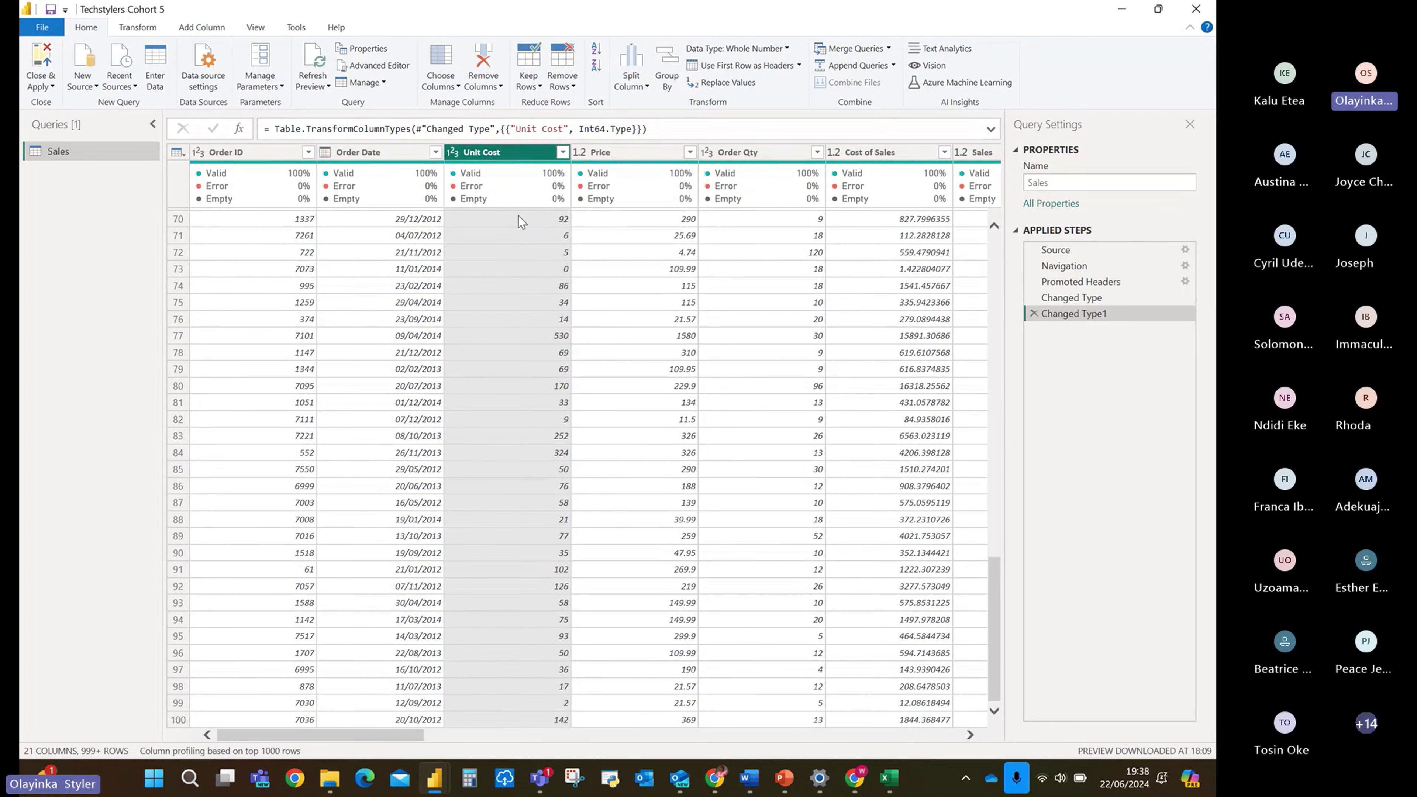
scroll(518, 216, "down", 17)
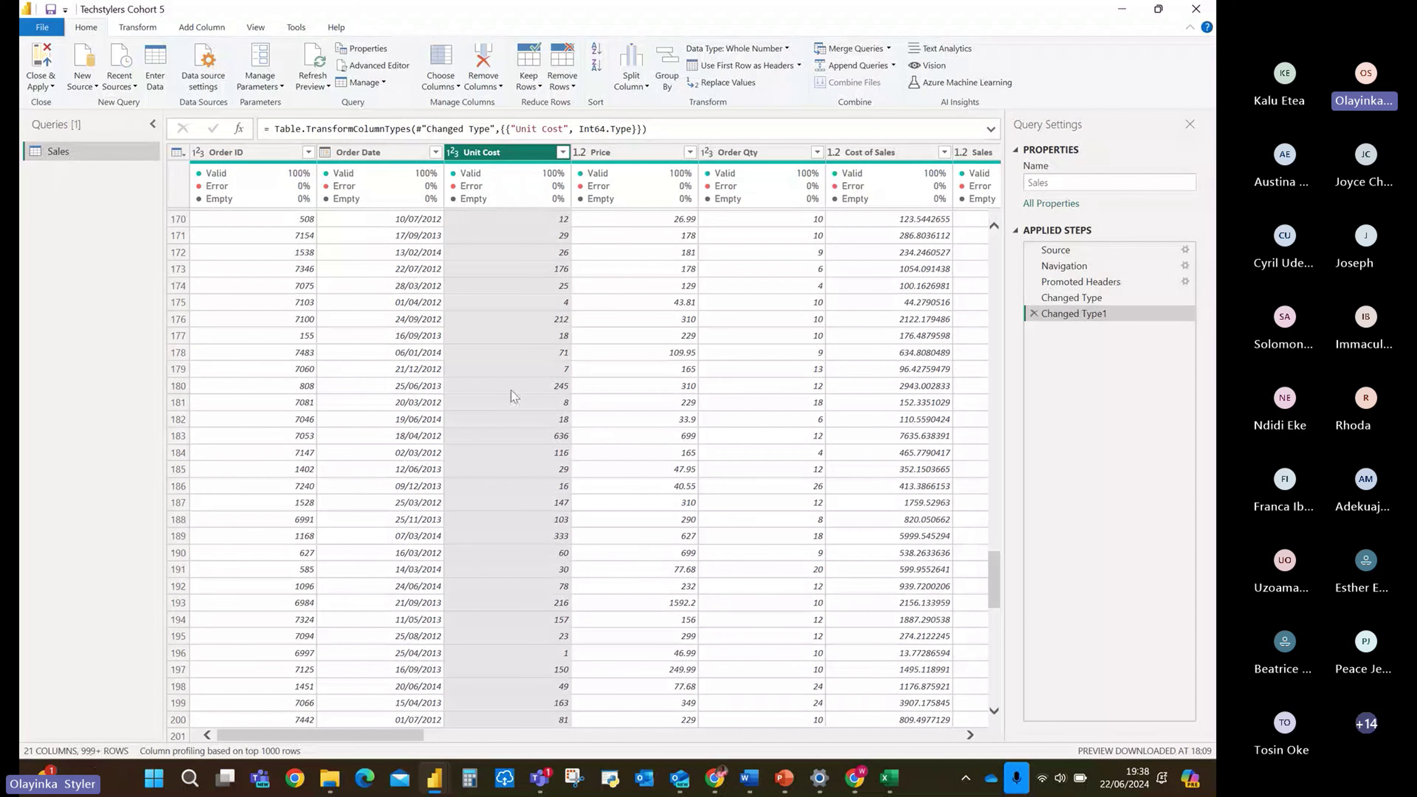
scroll(514, 395, "up", 20)
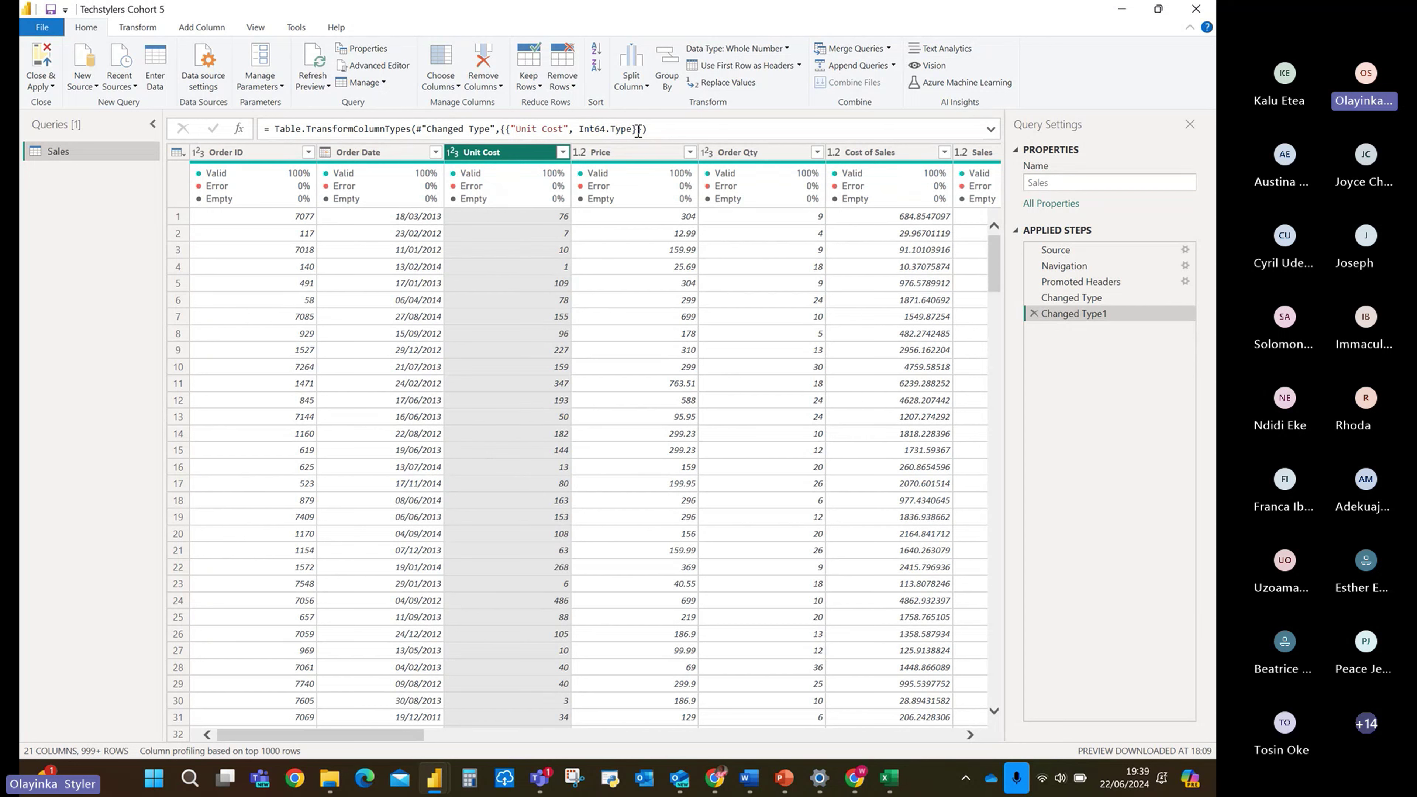
left_click(656, 128)
scroll(756, 367, "right", 7)
scroll(756, 367, "left", 3)
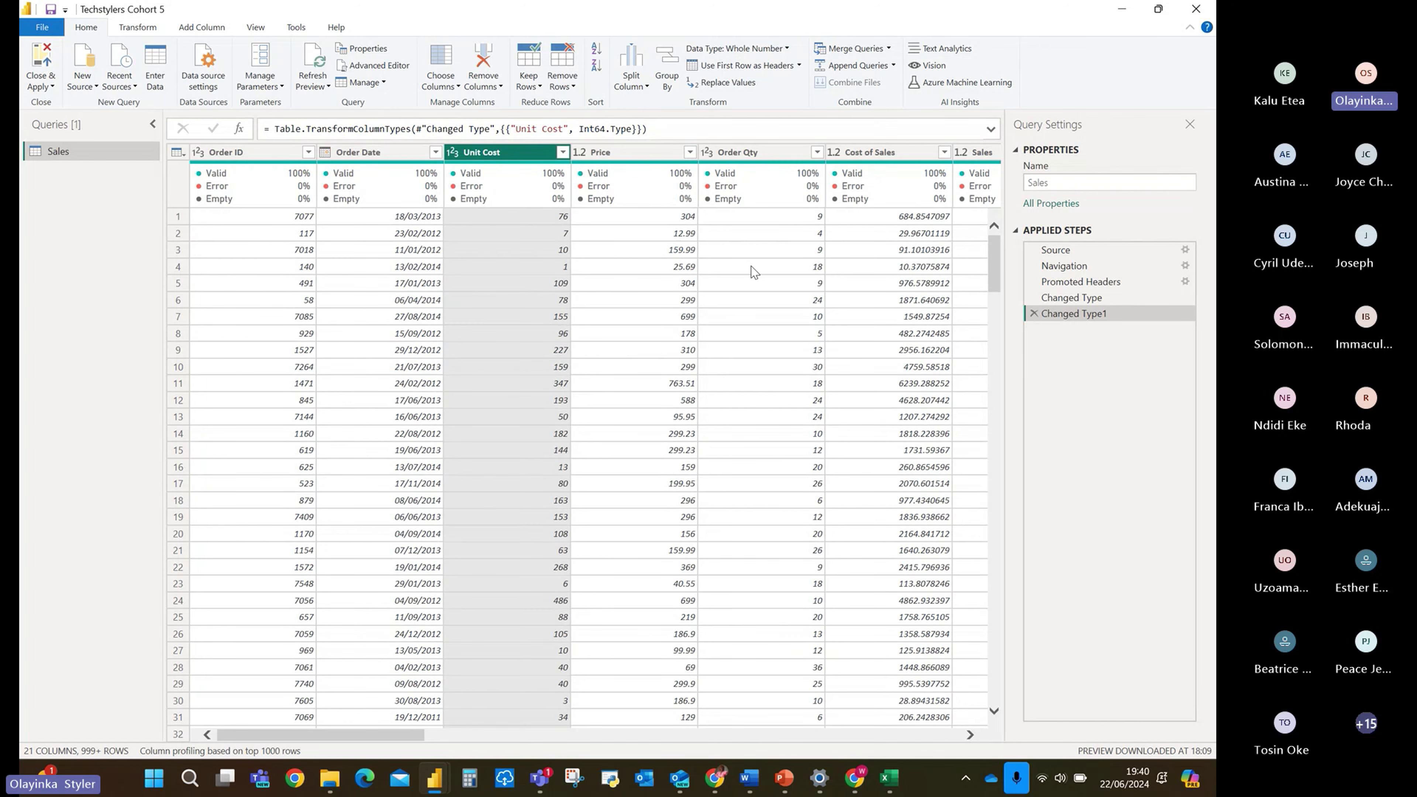
scroll(751, 267, "right", 10)
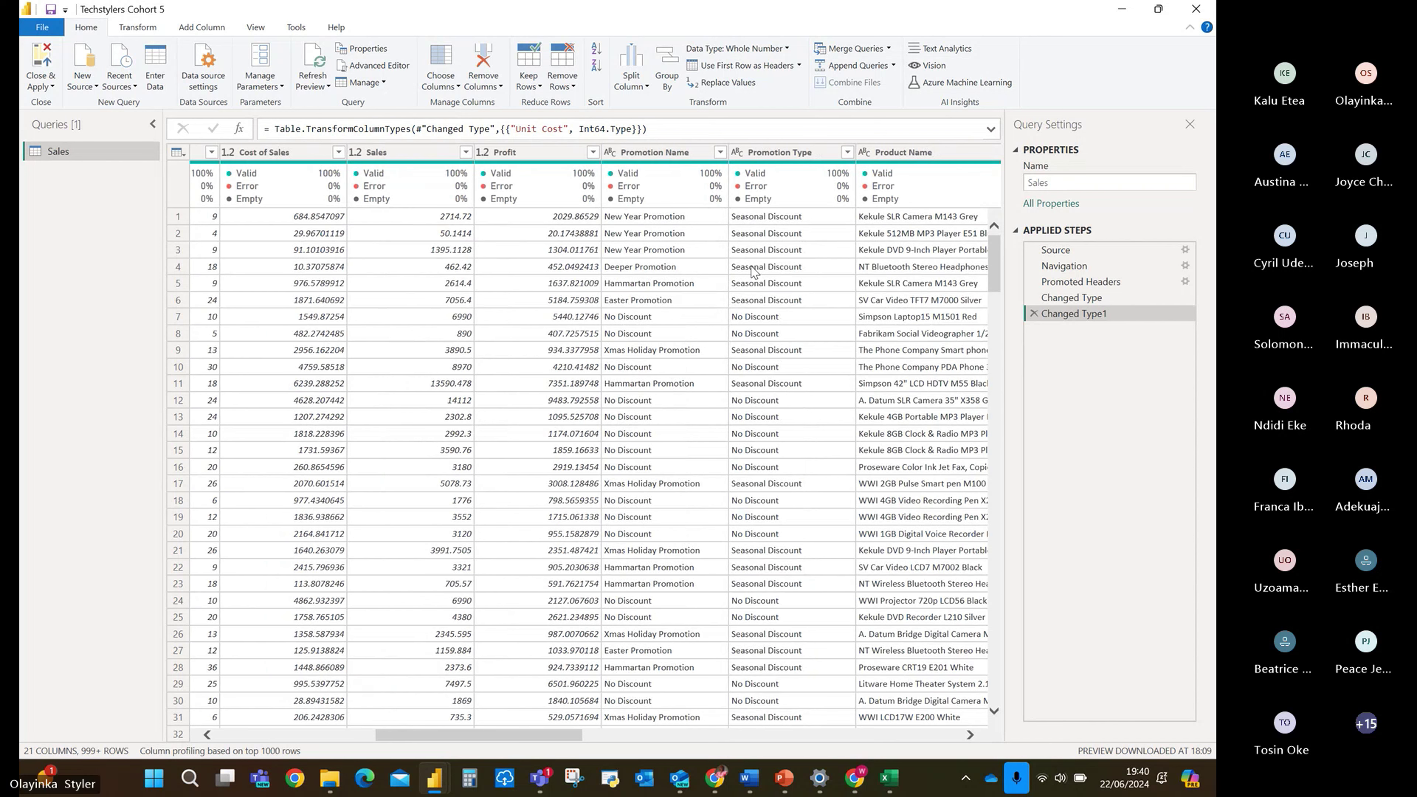
scroll(752, 267, "left", 10)
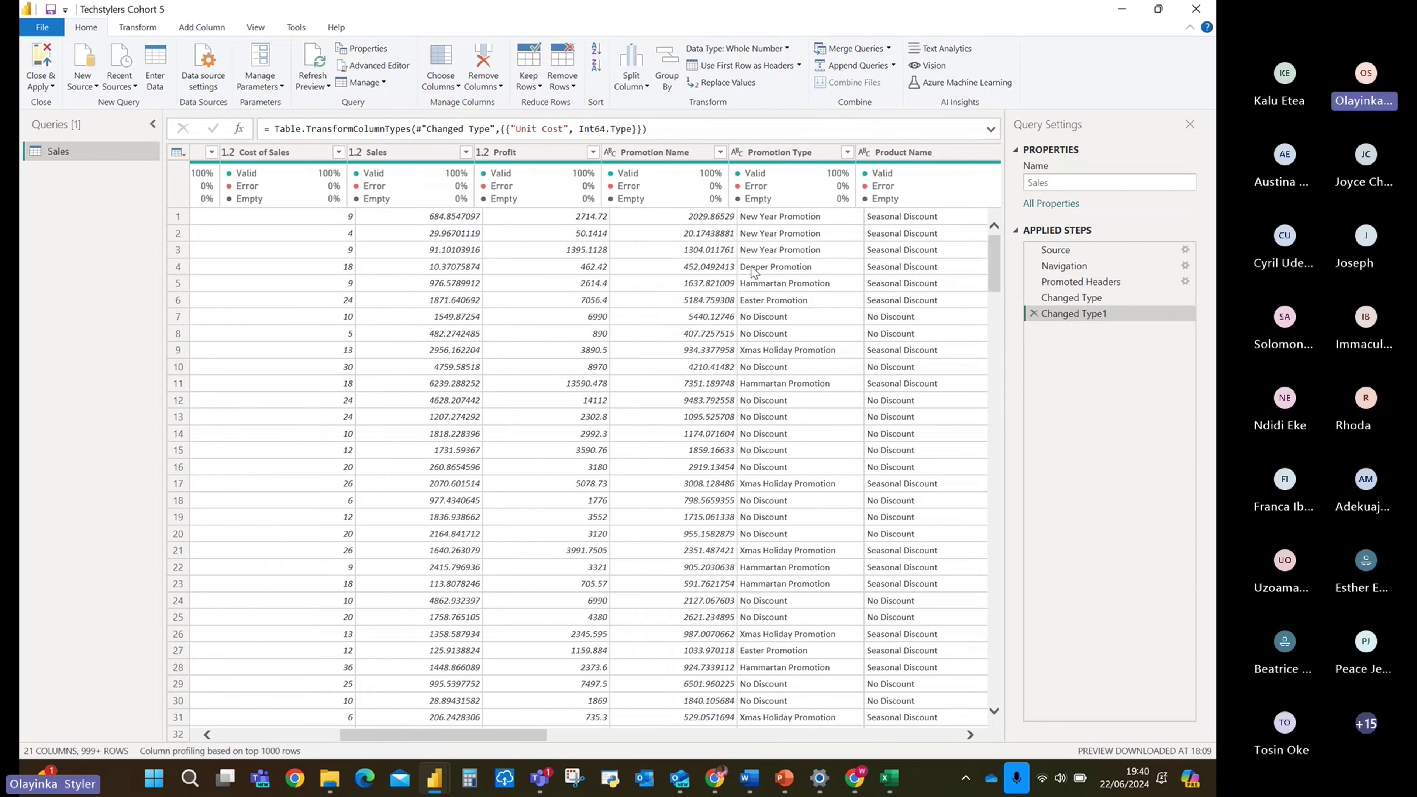
Look through the last columns and lower rows of the Sales query and highlight the Unit Cost type-change formula.
scroll(751, 266, "right", 15)
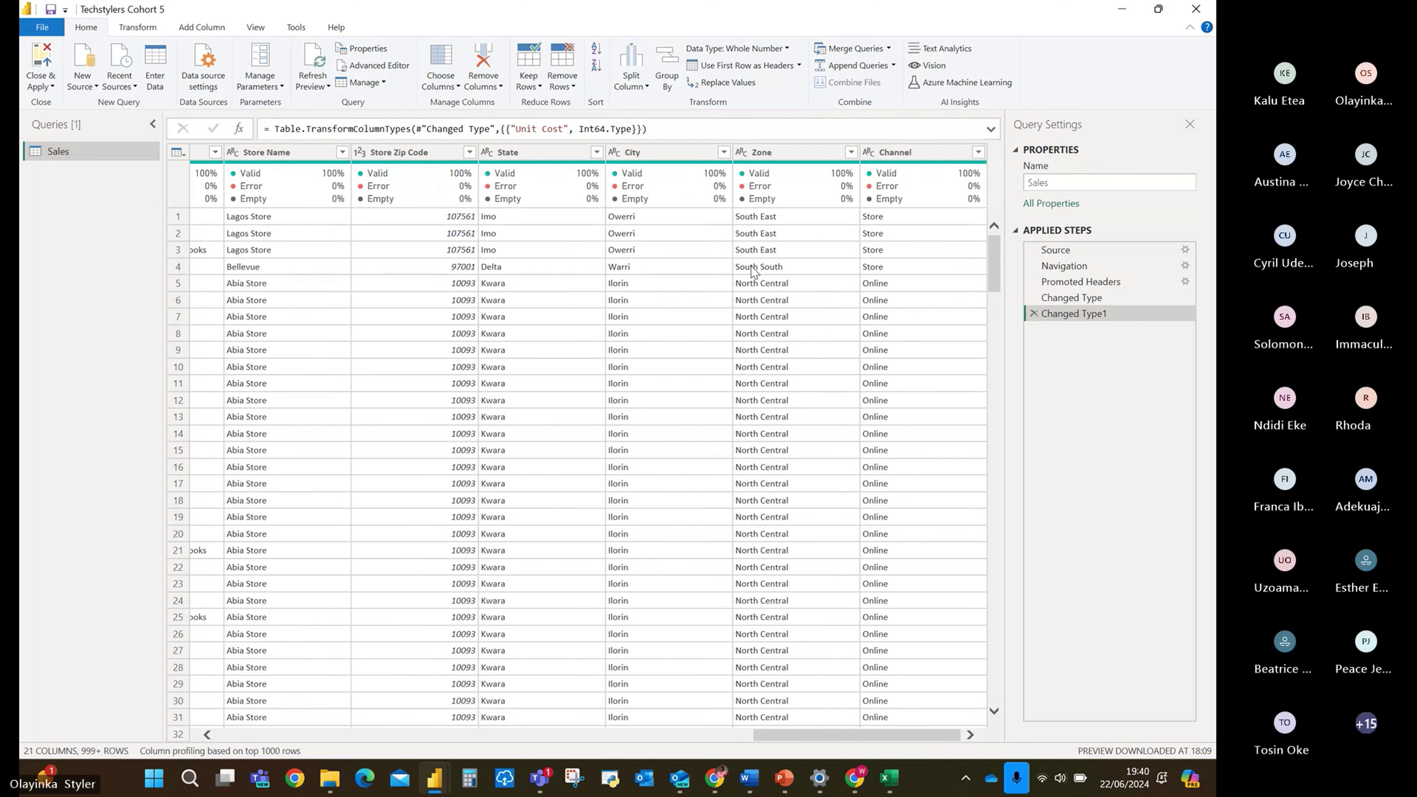
scroll(752, 269, "left", 15)
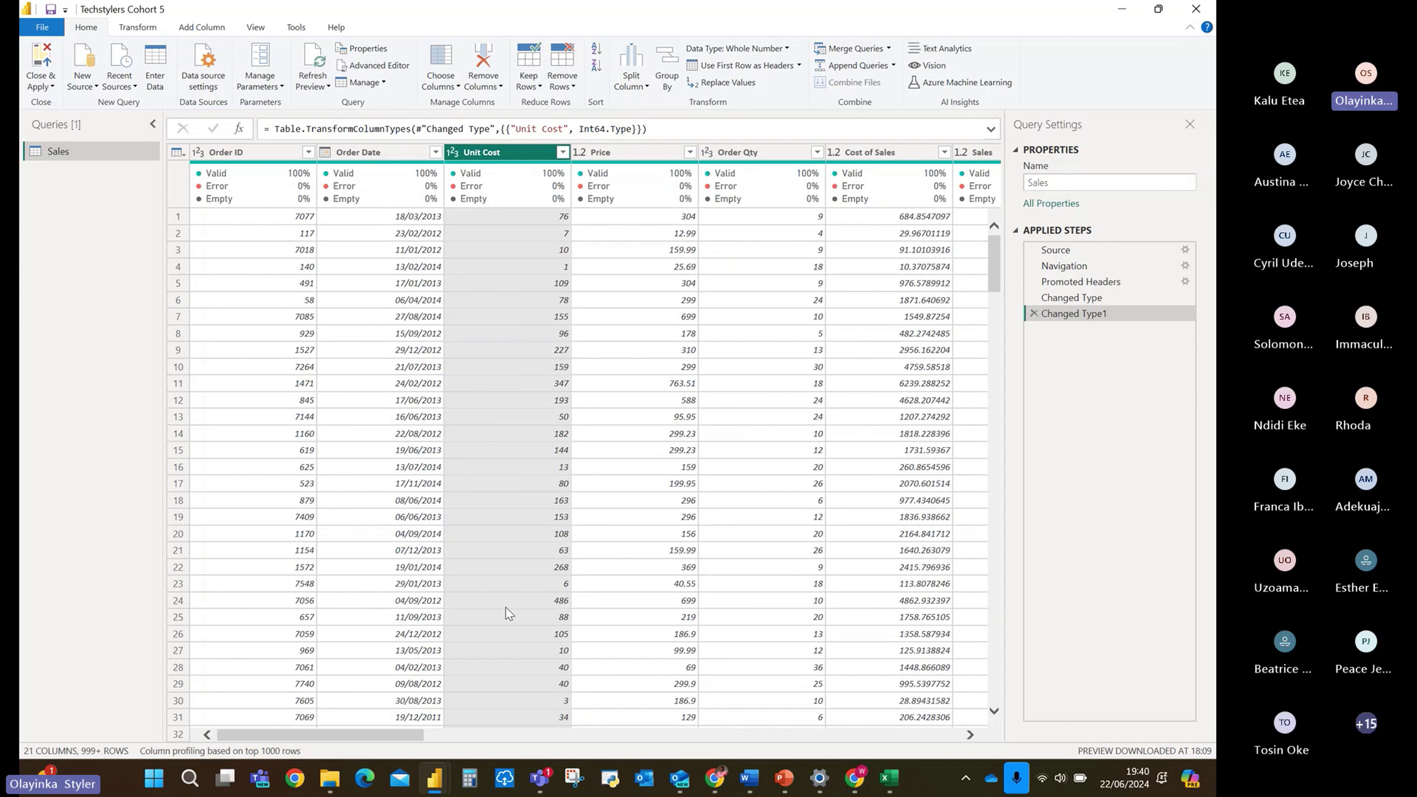
scroll(526, 565, "down", 20)
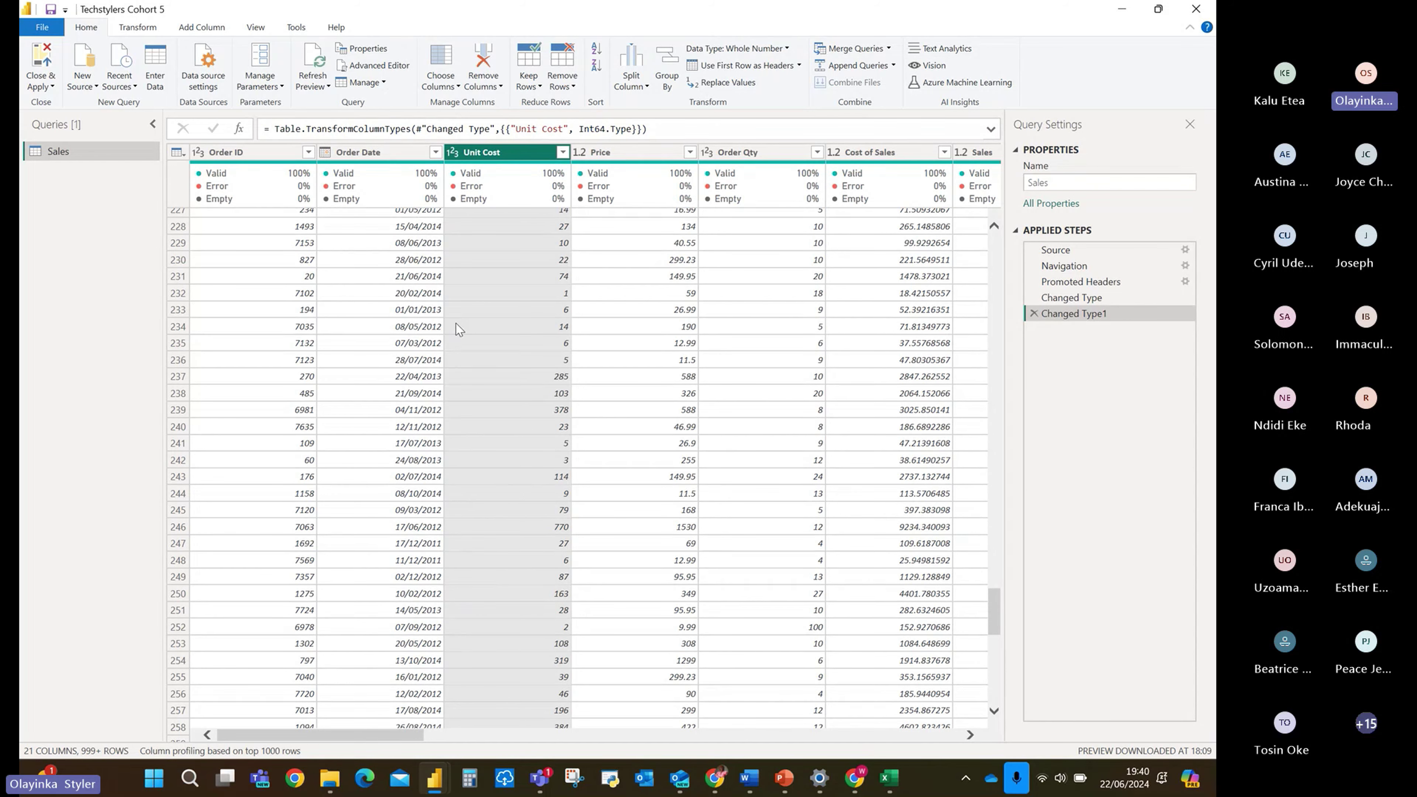
scroll(527, 657, "down", 20)
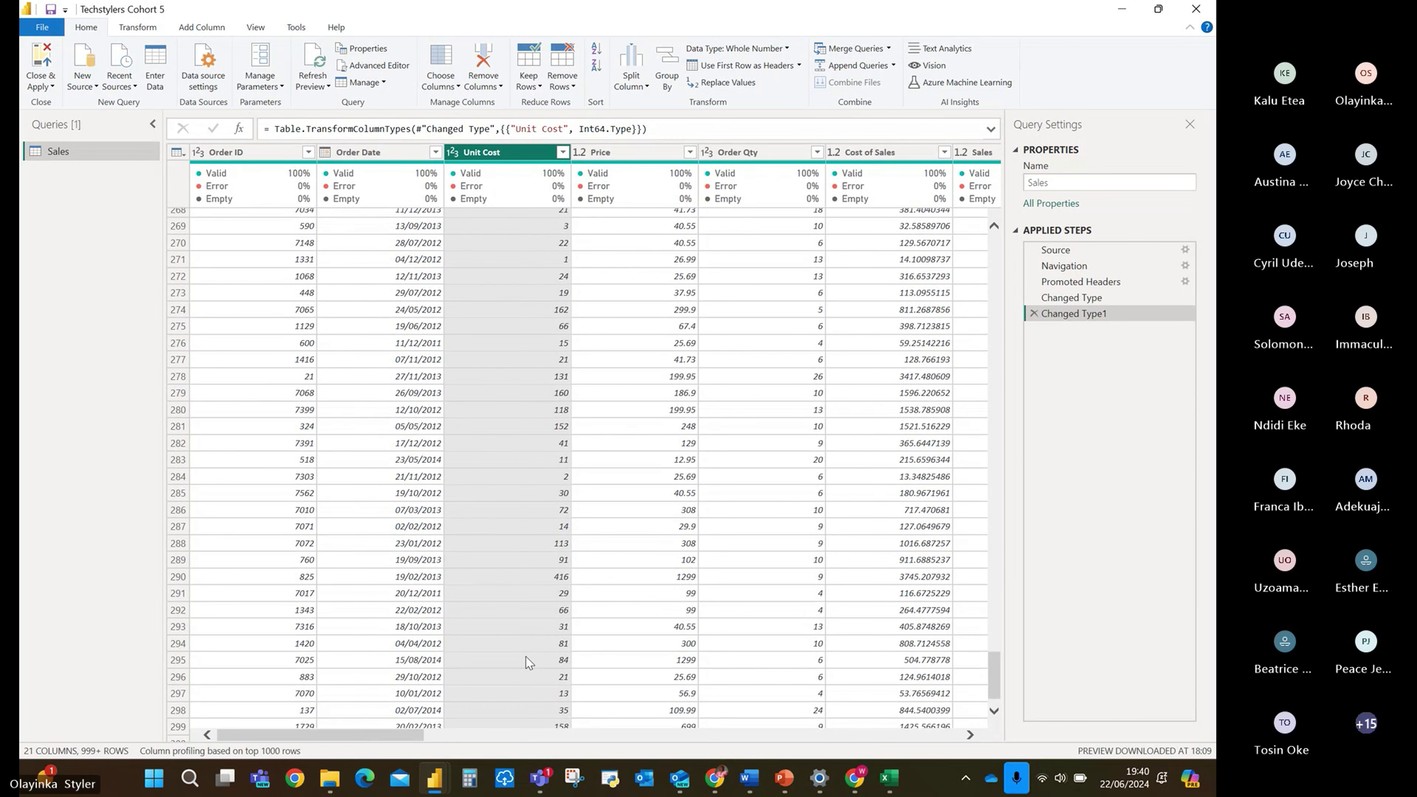
scroll(527, 657, "down", 4)
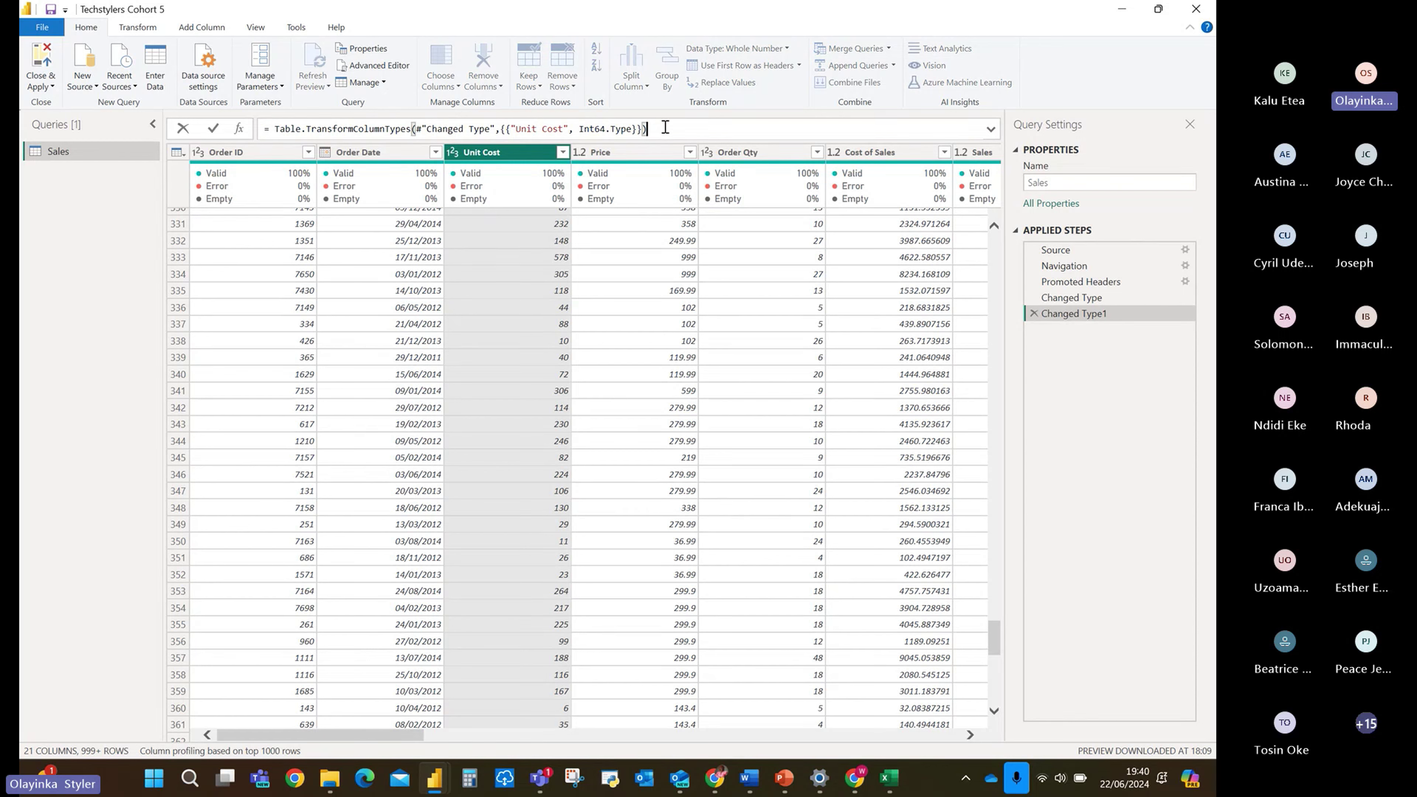
left_click_drag(669, 129, 232, 134)
left_click(670, 129)
Apply the query changes while closing the Power Query Editor, and reopen the editor from the report.
left_click(53, 86)
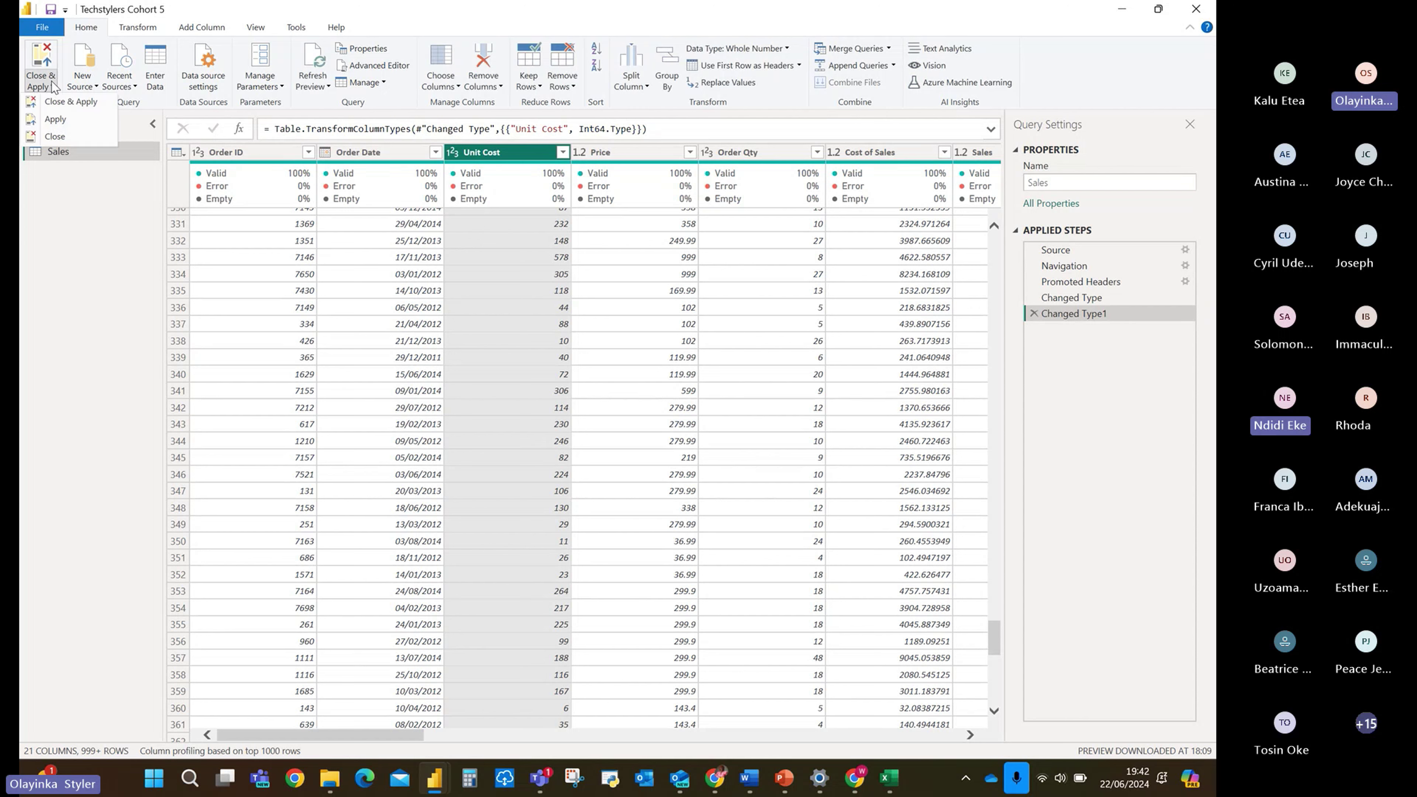
left_click(89, 103)
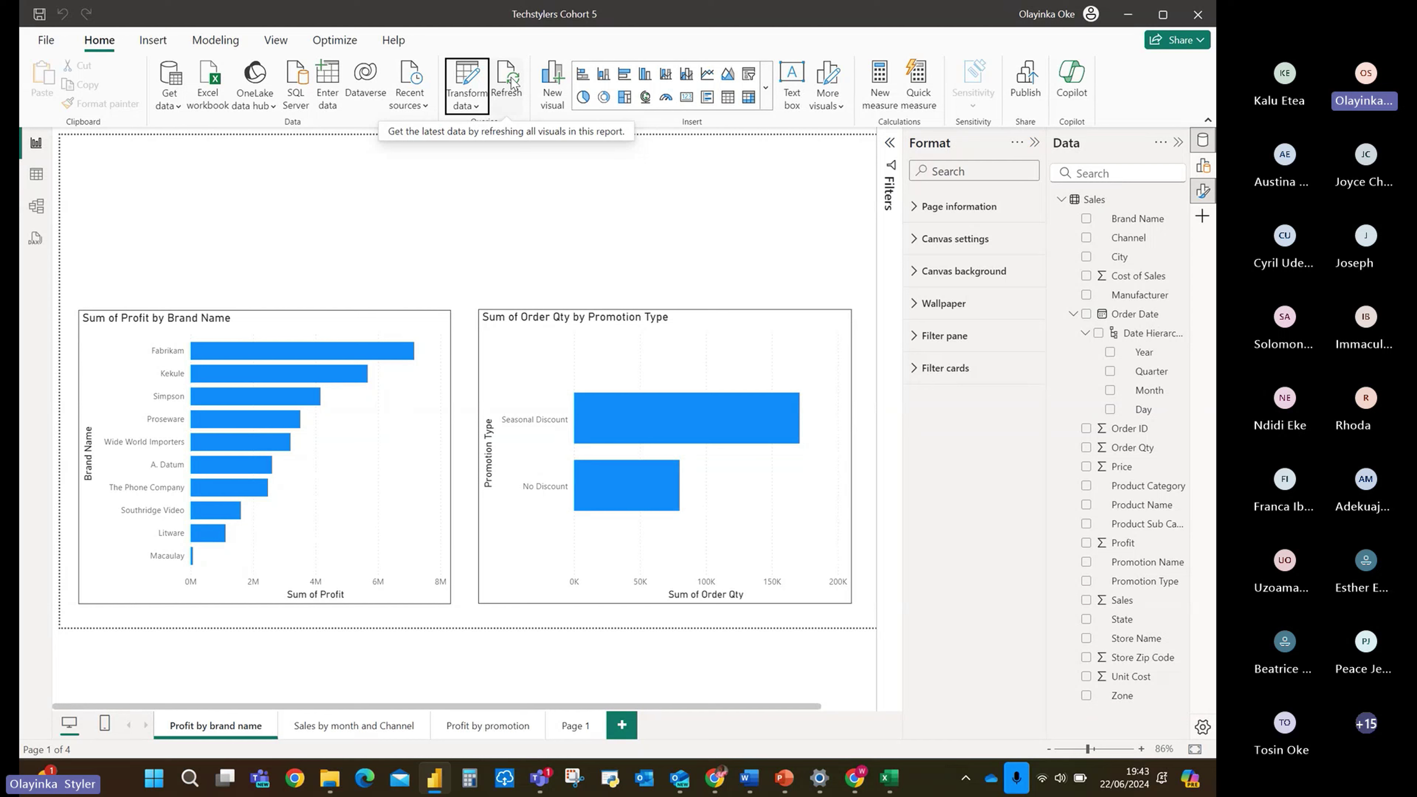
left_click(468, 107)
left_click(500, 132)
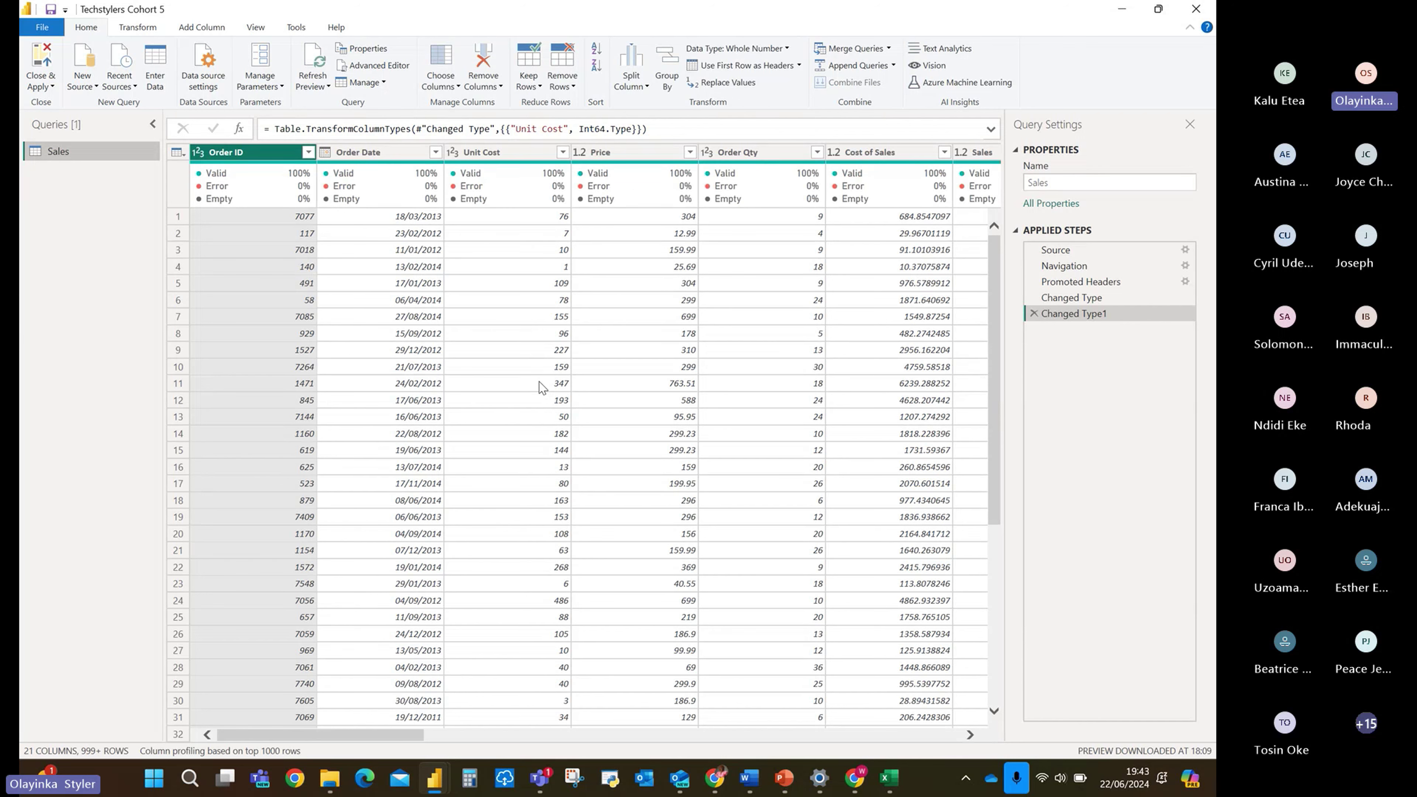
Check the Sales columns through Channel, and close and reopen the Power Query Editor without applying anything further.
scroll(704, 389, "right", 10)
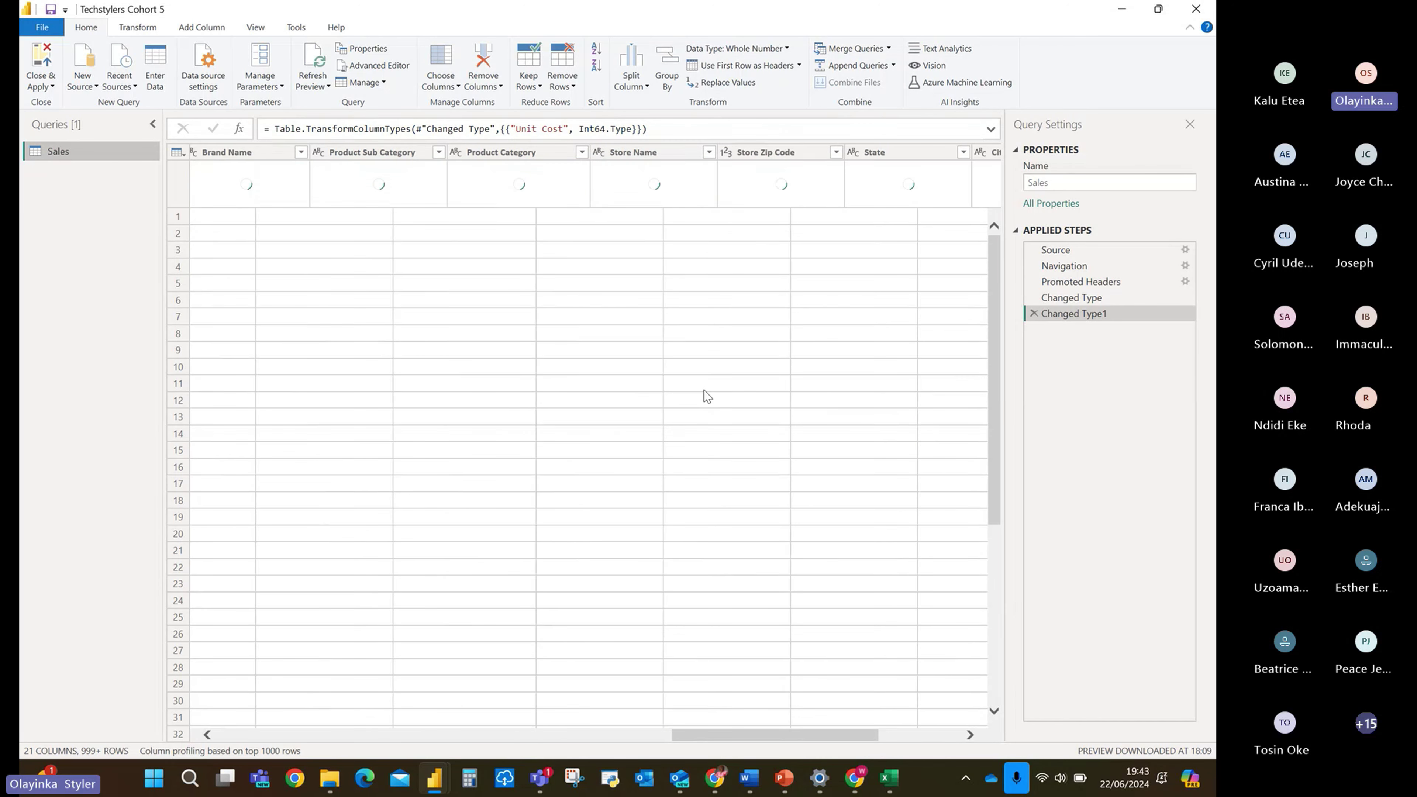
scroll(704, 390, "right", 3)
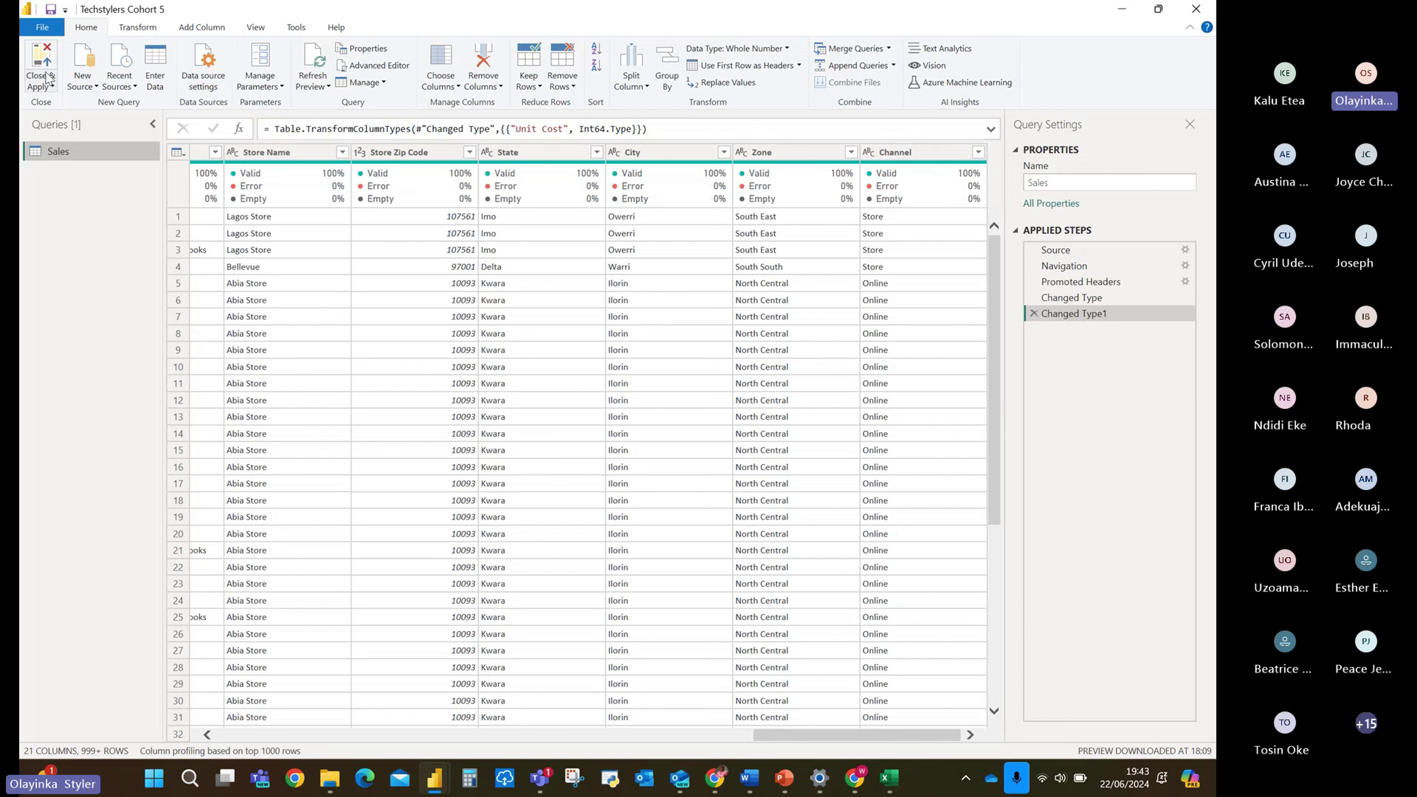
left_click(49, 84)
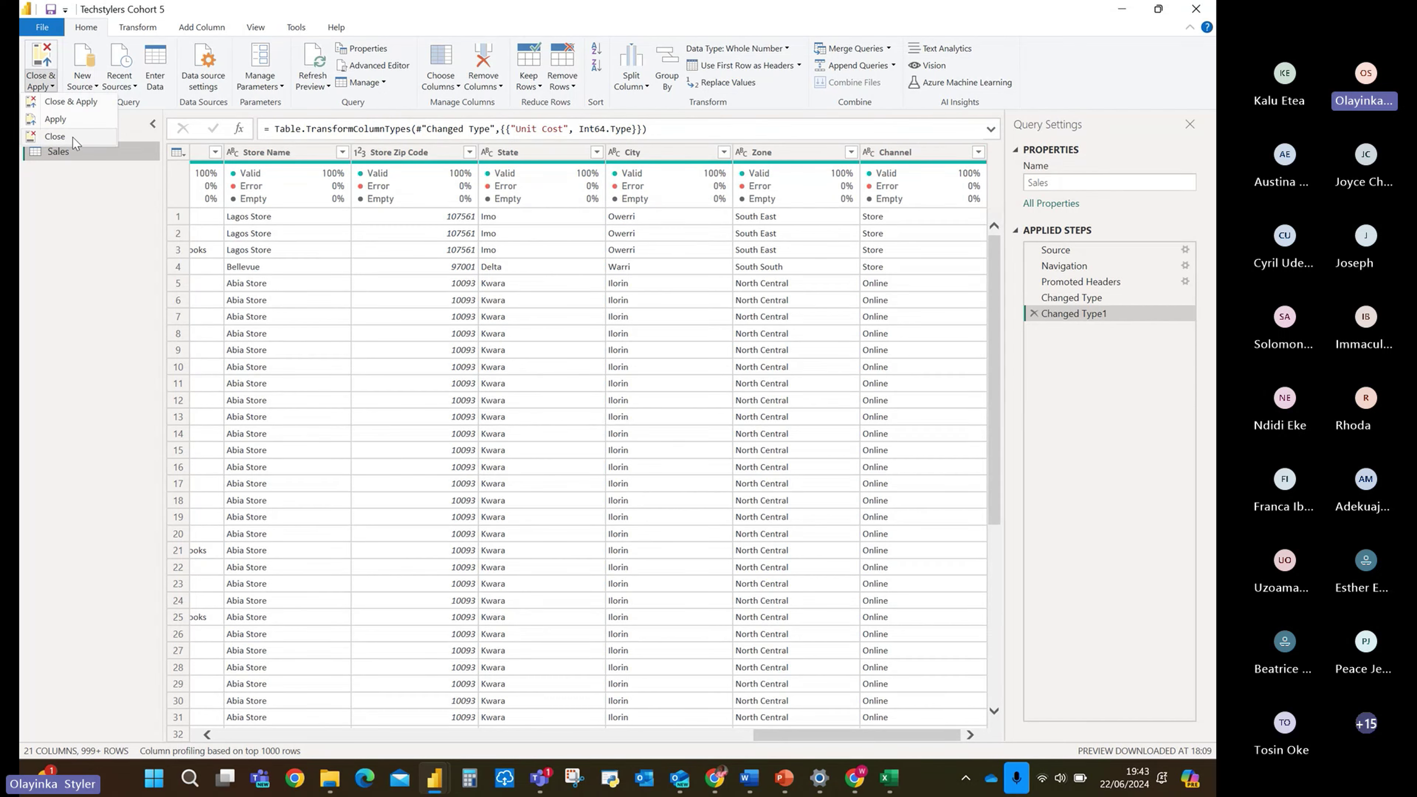
left_click(55, 136)
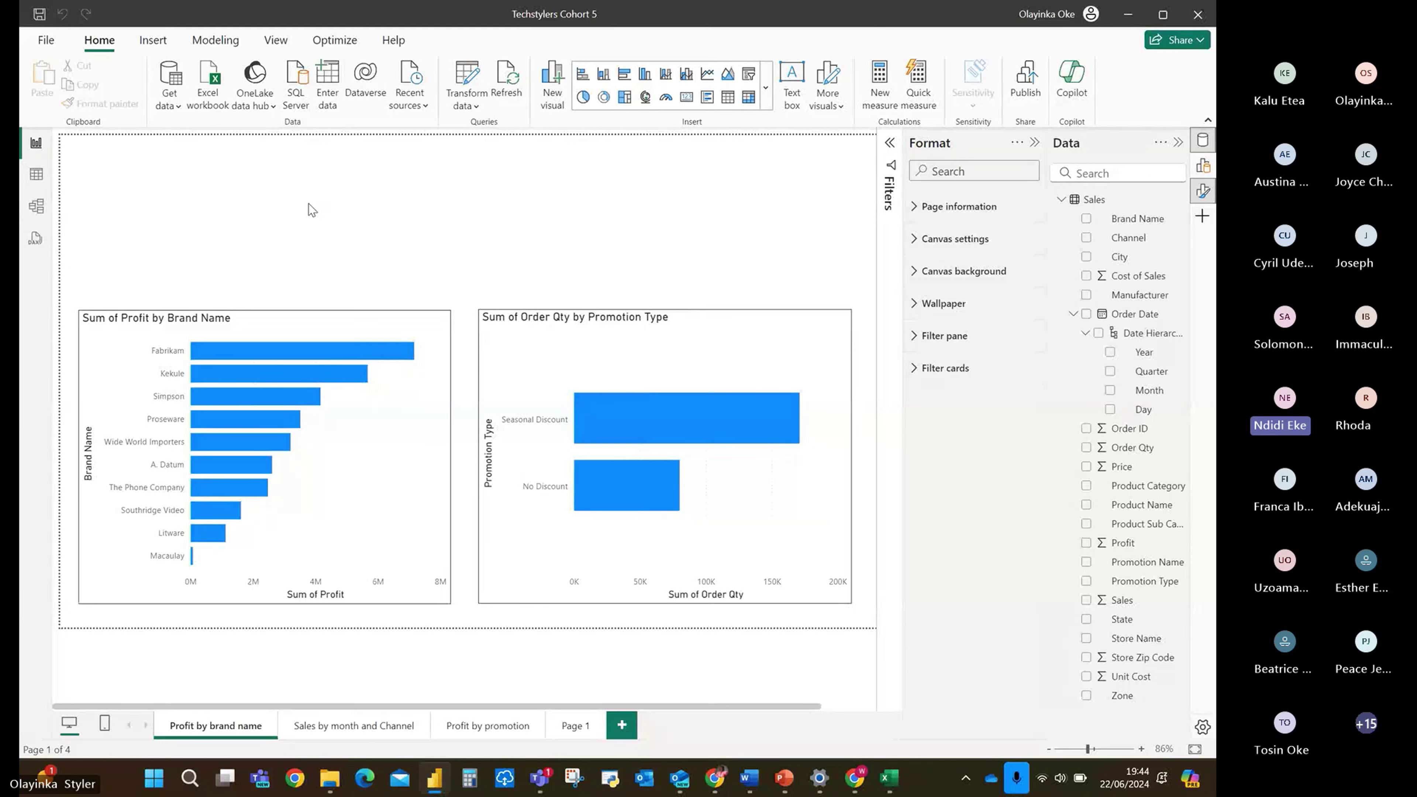
left_click(481, 105)
left_click(537, 140)
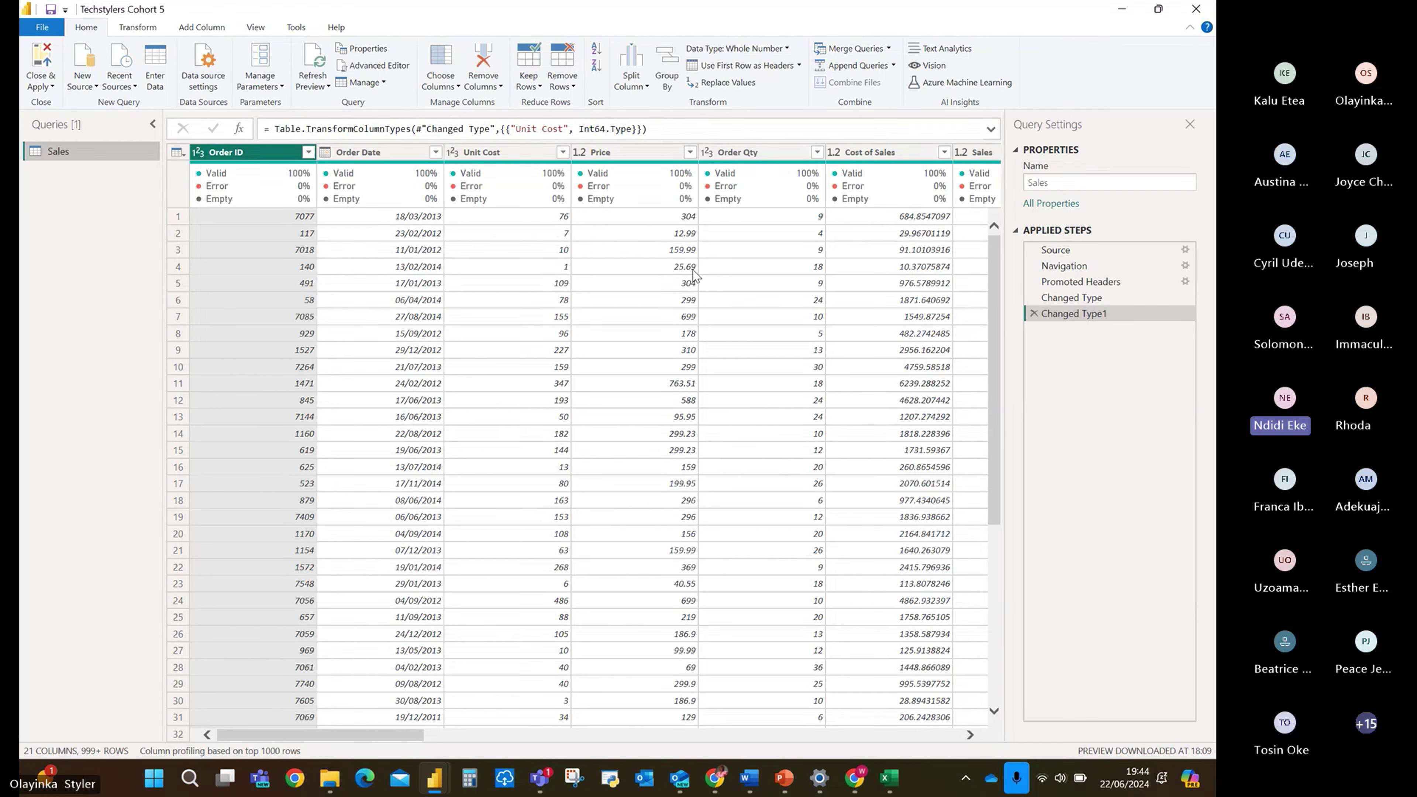
Delete the Changed Type1 step from the Sales query's applied steps.
scroll(694, 270, "right", 10)
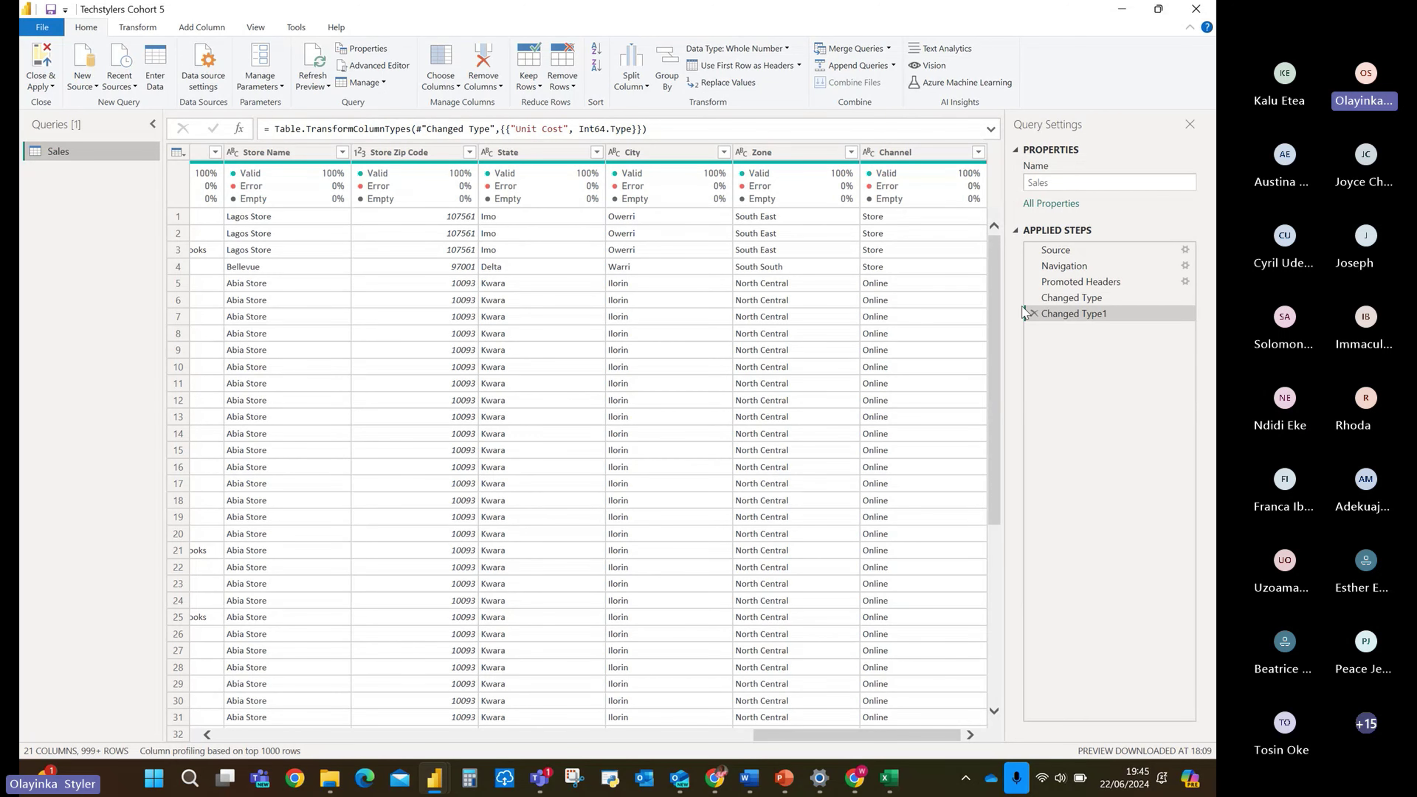
left_click(1034, 314)
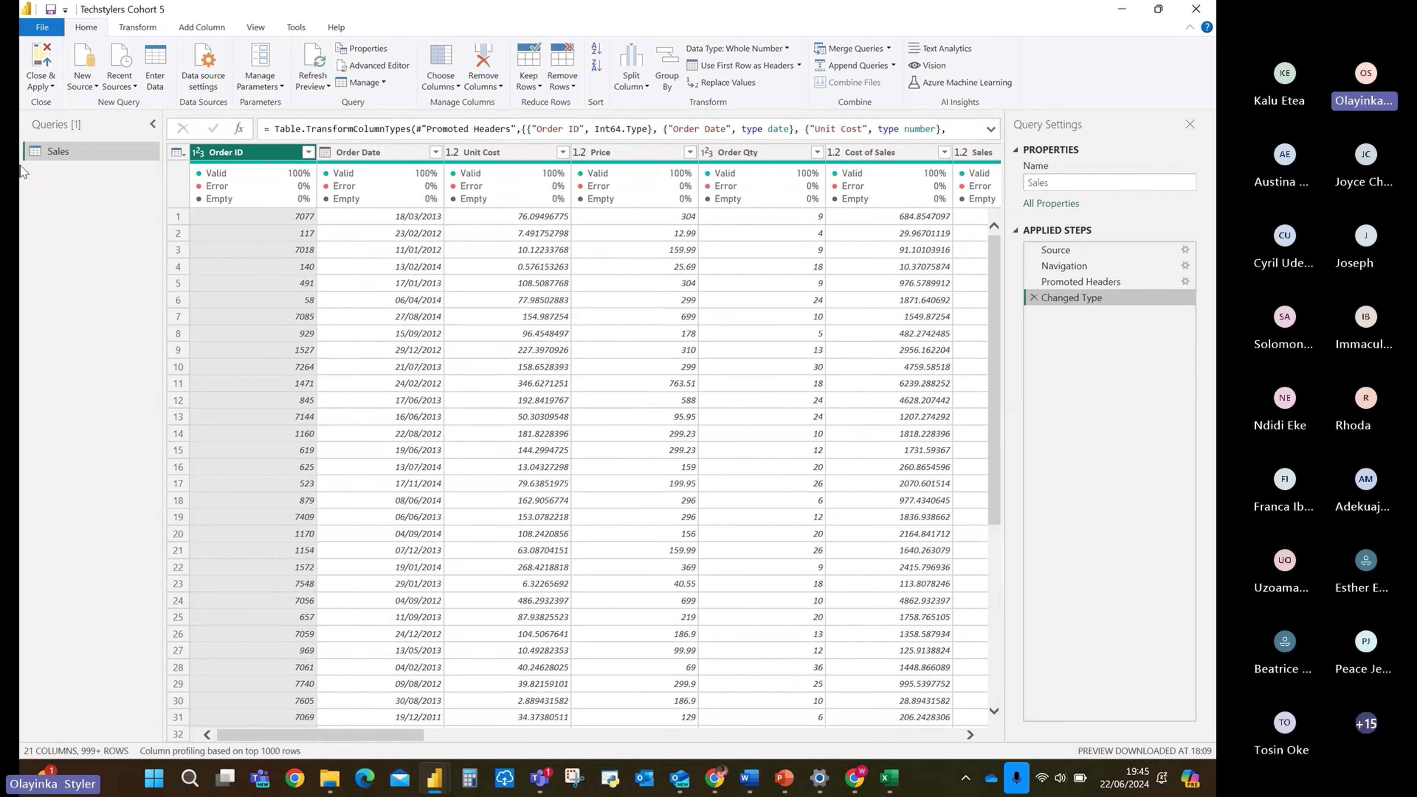
left_click(53, 89)
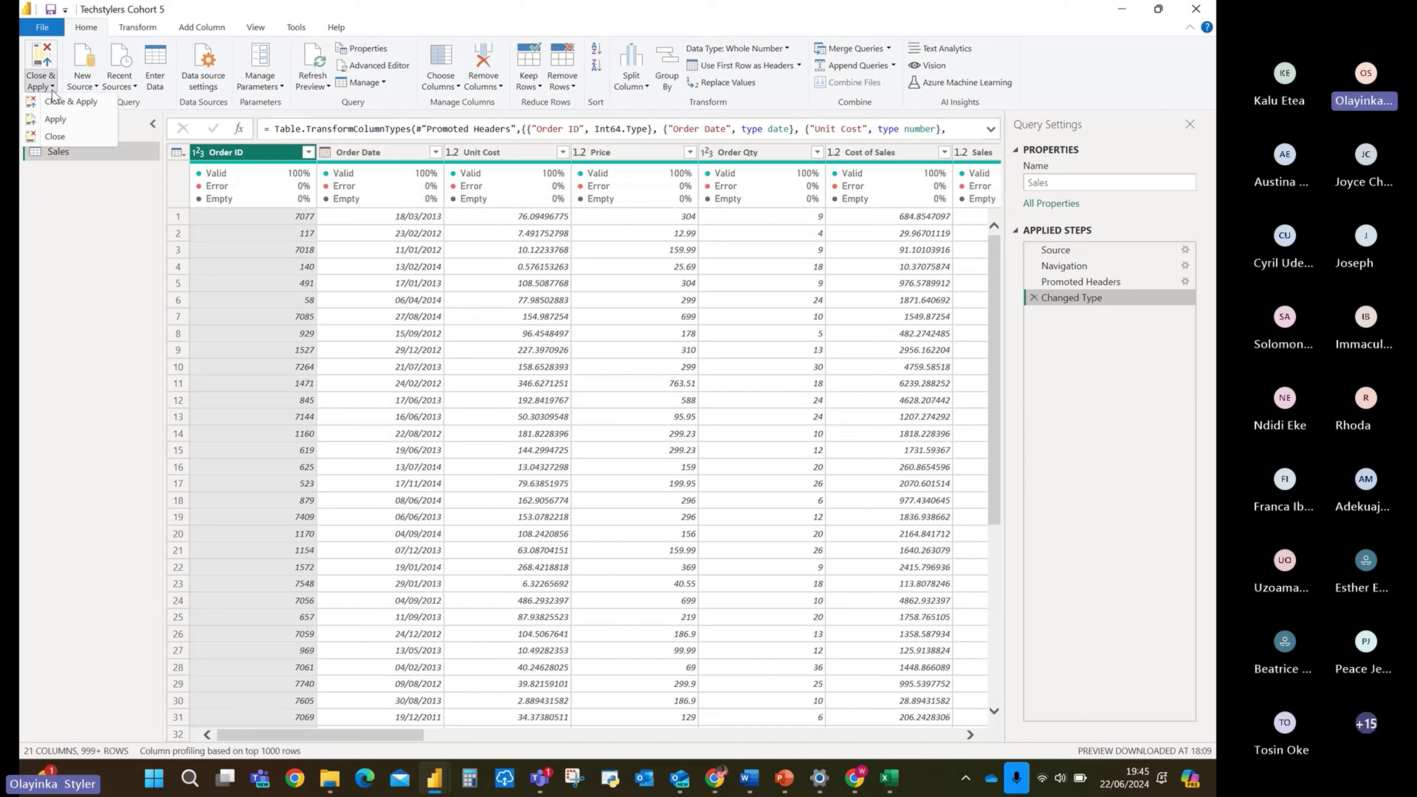
left_click(74, 242)
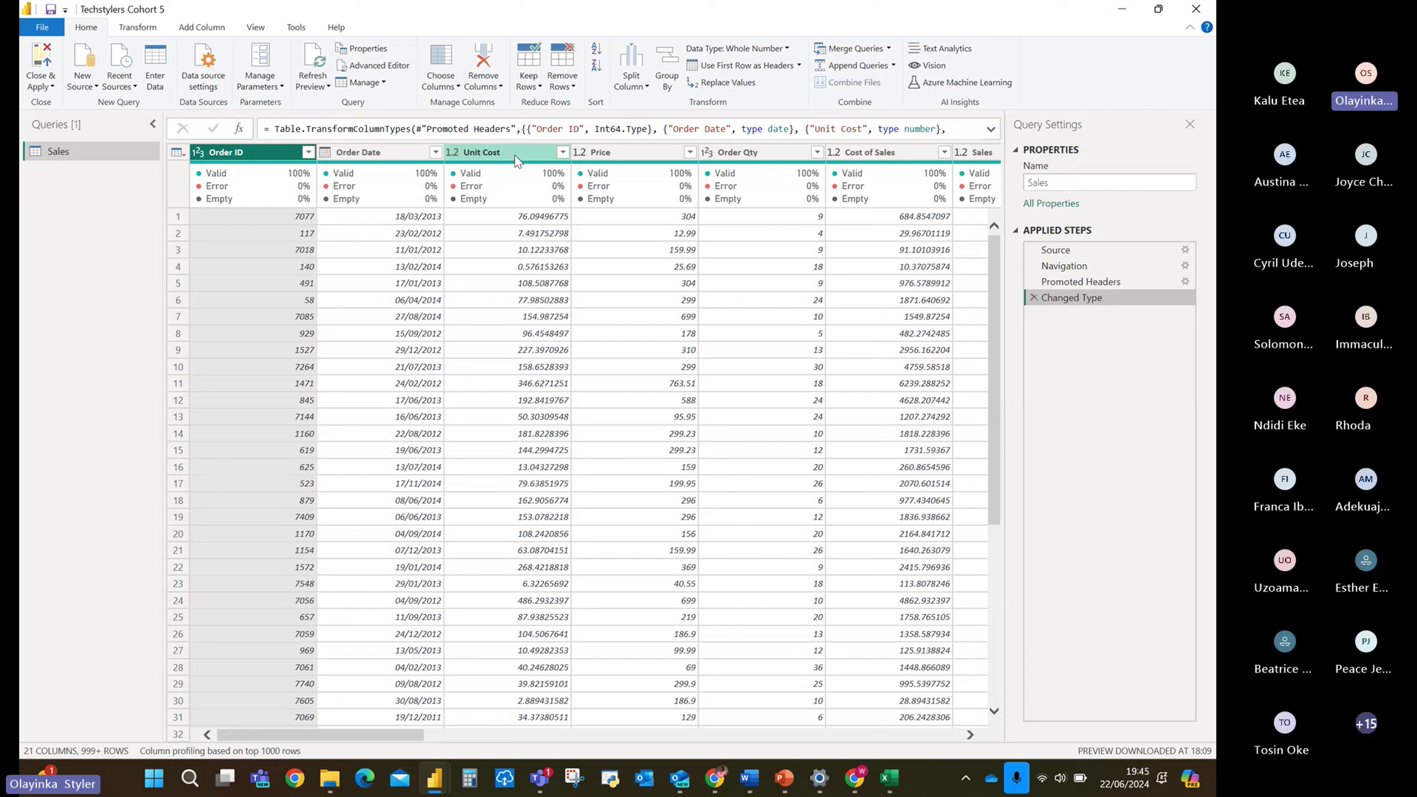
Convert the Unit Cost column to Whole Number again, keeping the existing conversion and adding a new step.
left_click(453, 154)
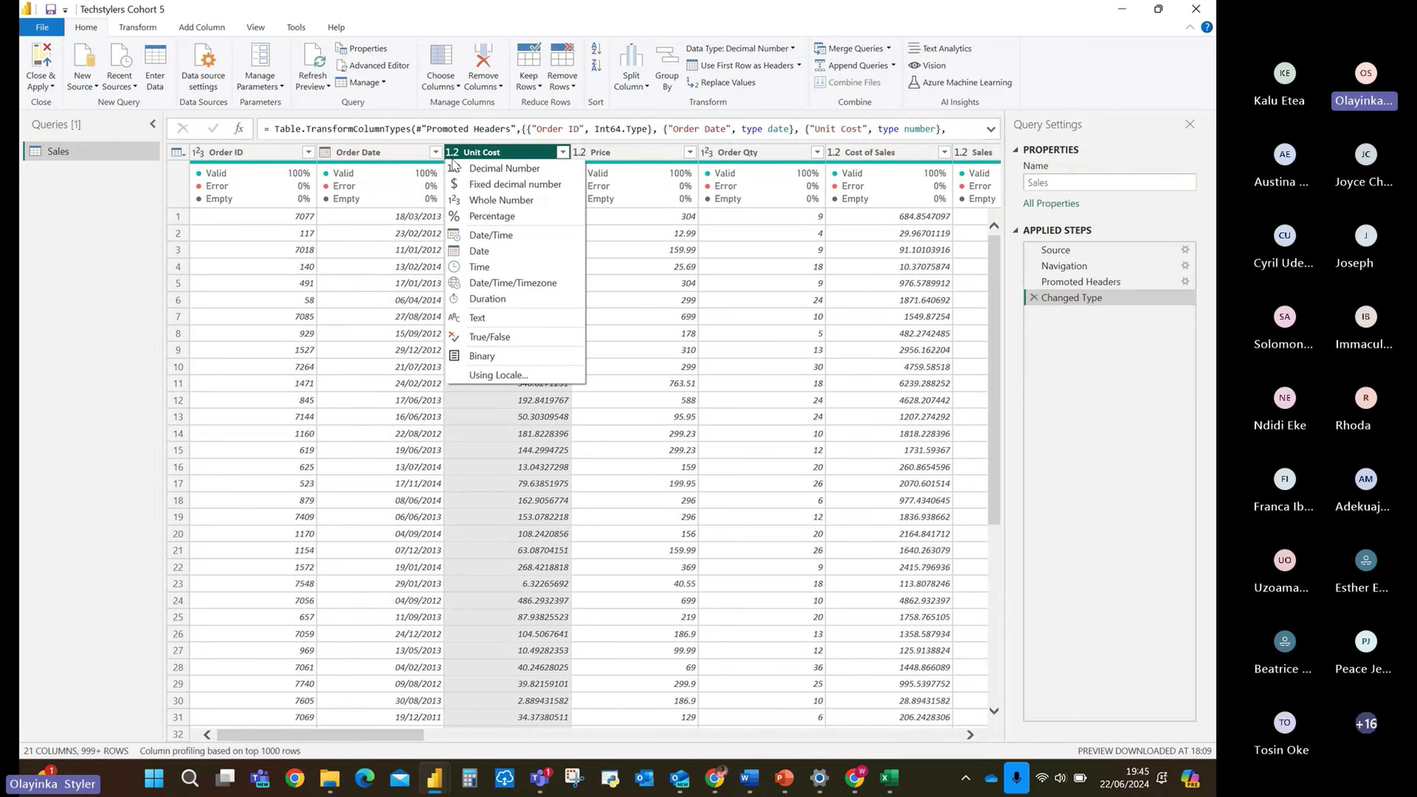
left_click(500, 201)
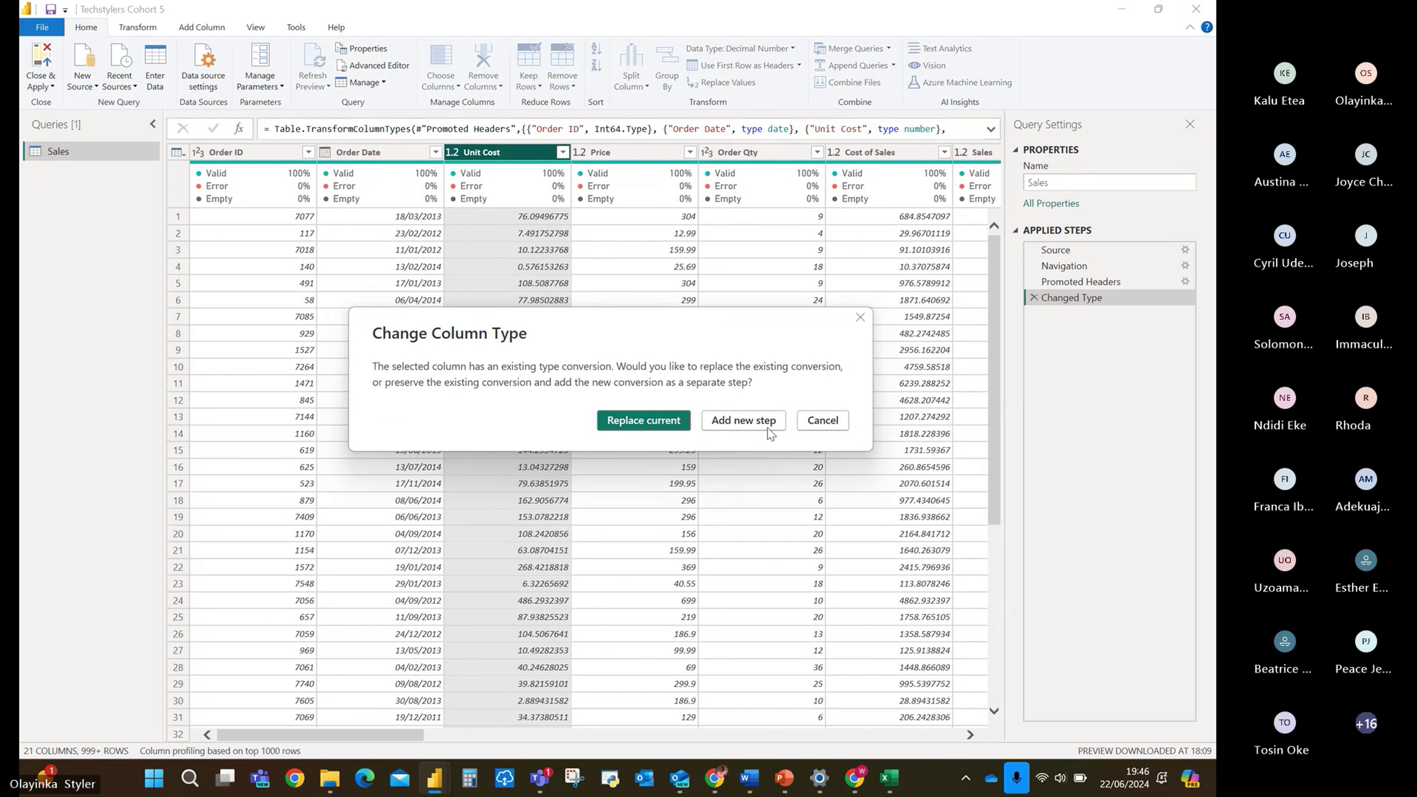
left_click(744, 421)
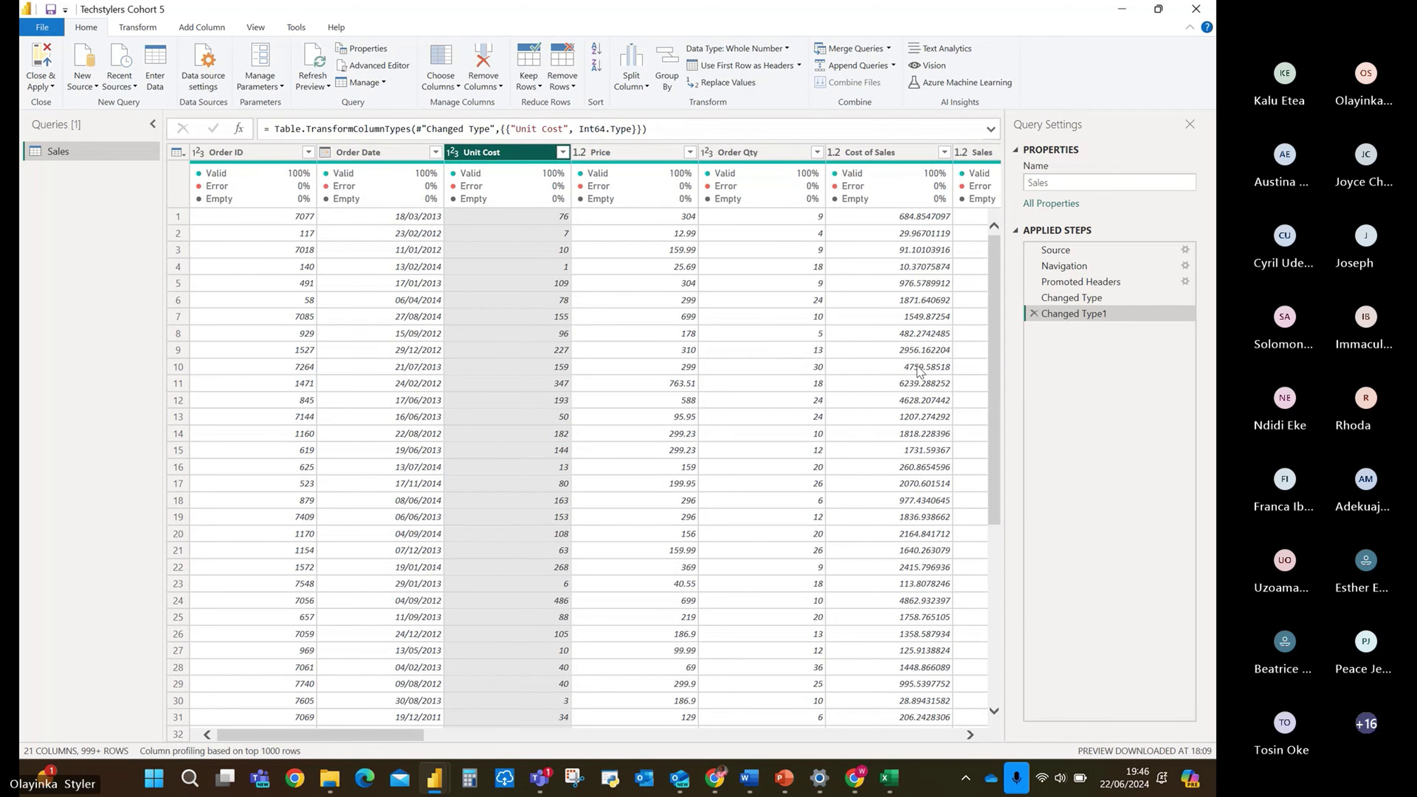
Change the Order Qty column's data type to Decimal Number.
scroll(629, 257, "right", 5)
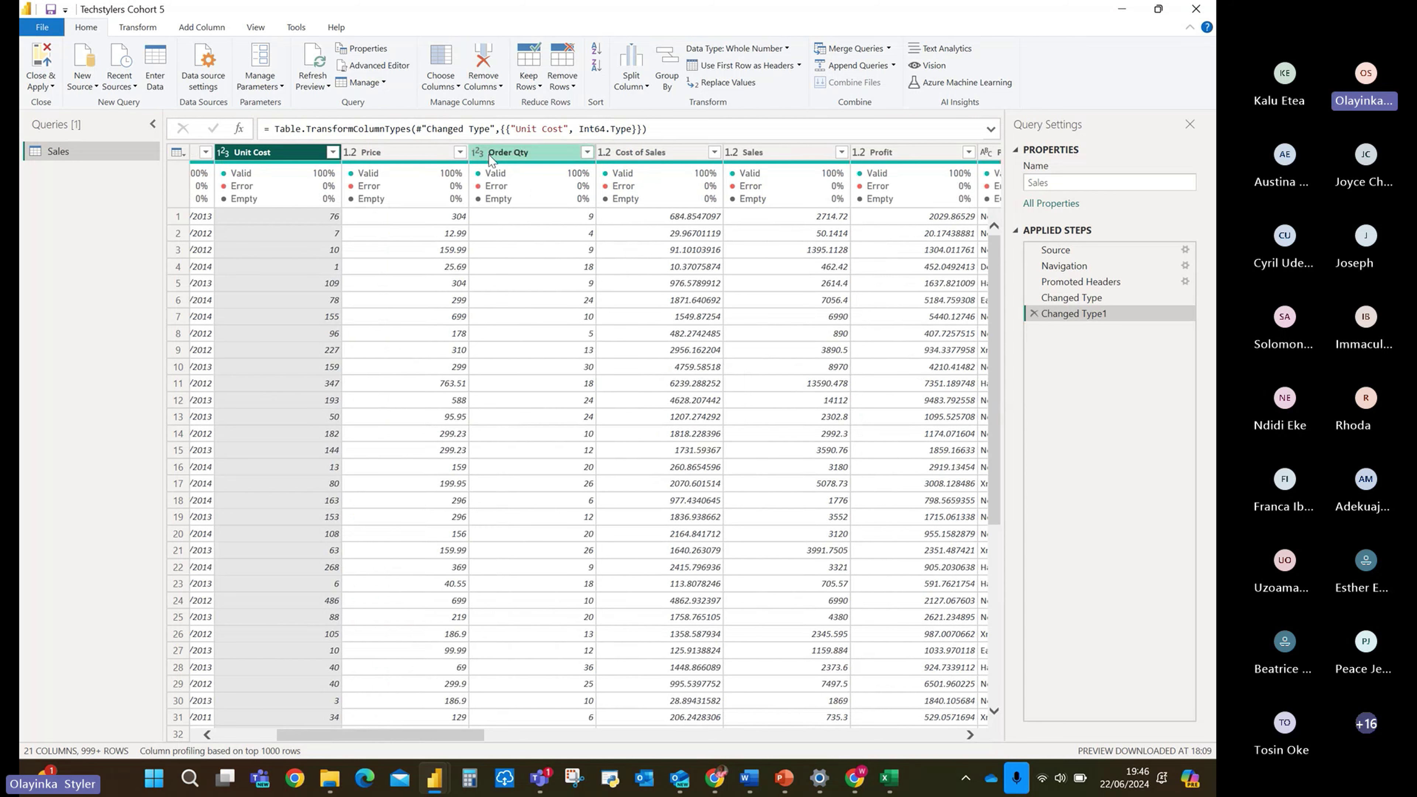
left_click(478, 152)
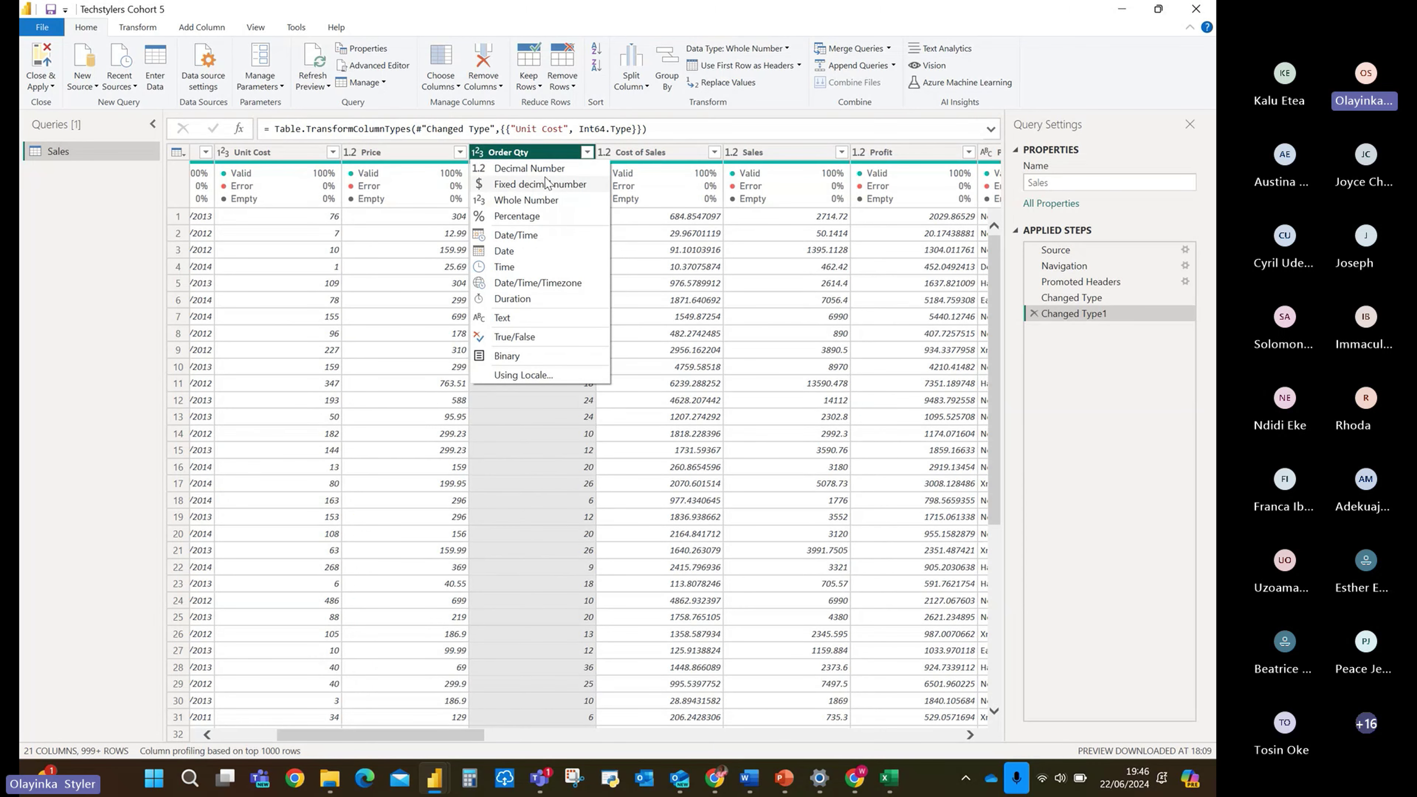
key("Escape")
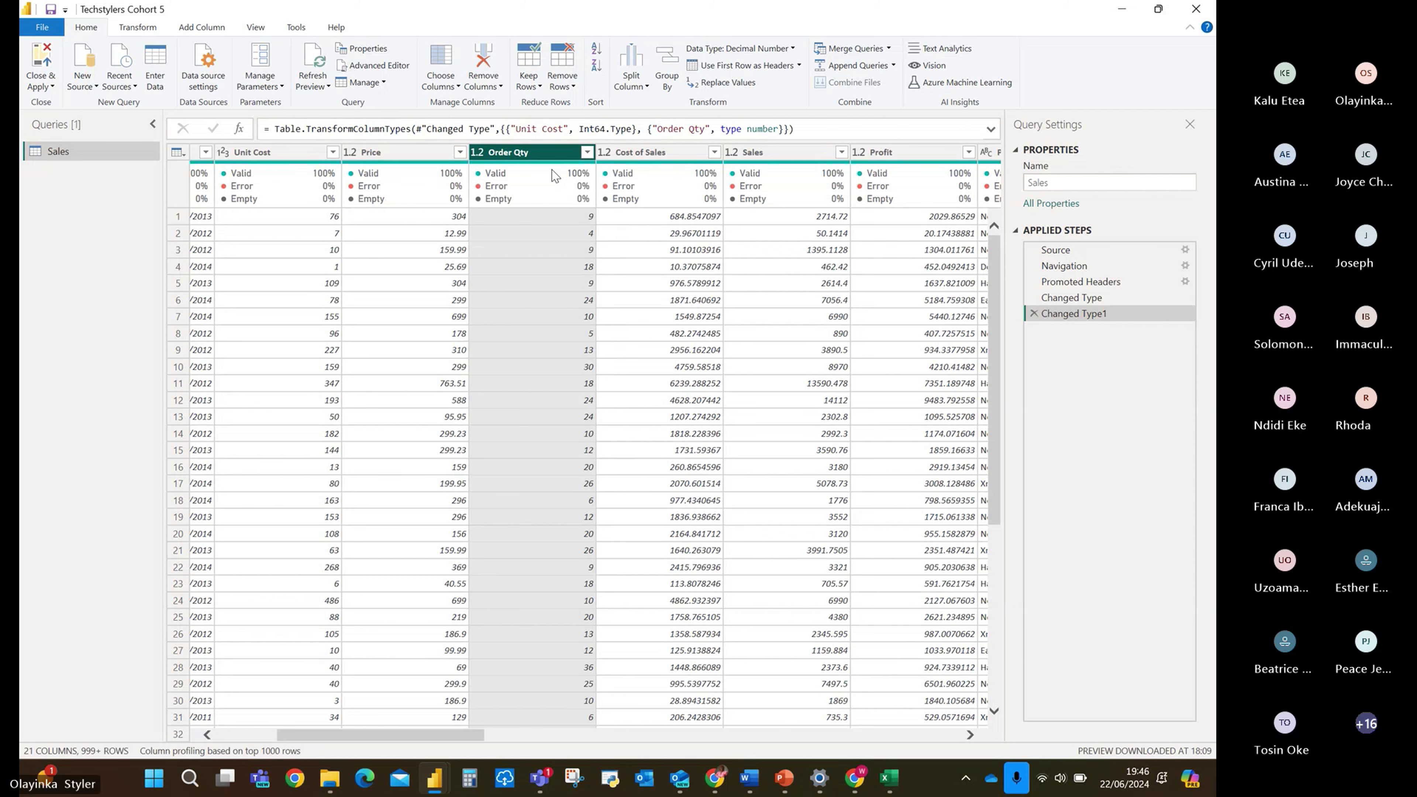
scroll(559, 408, "down", 8)
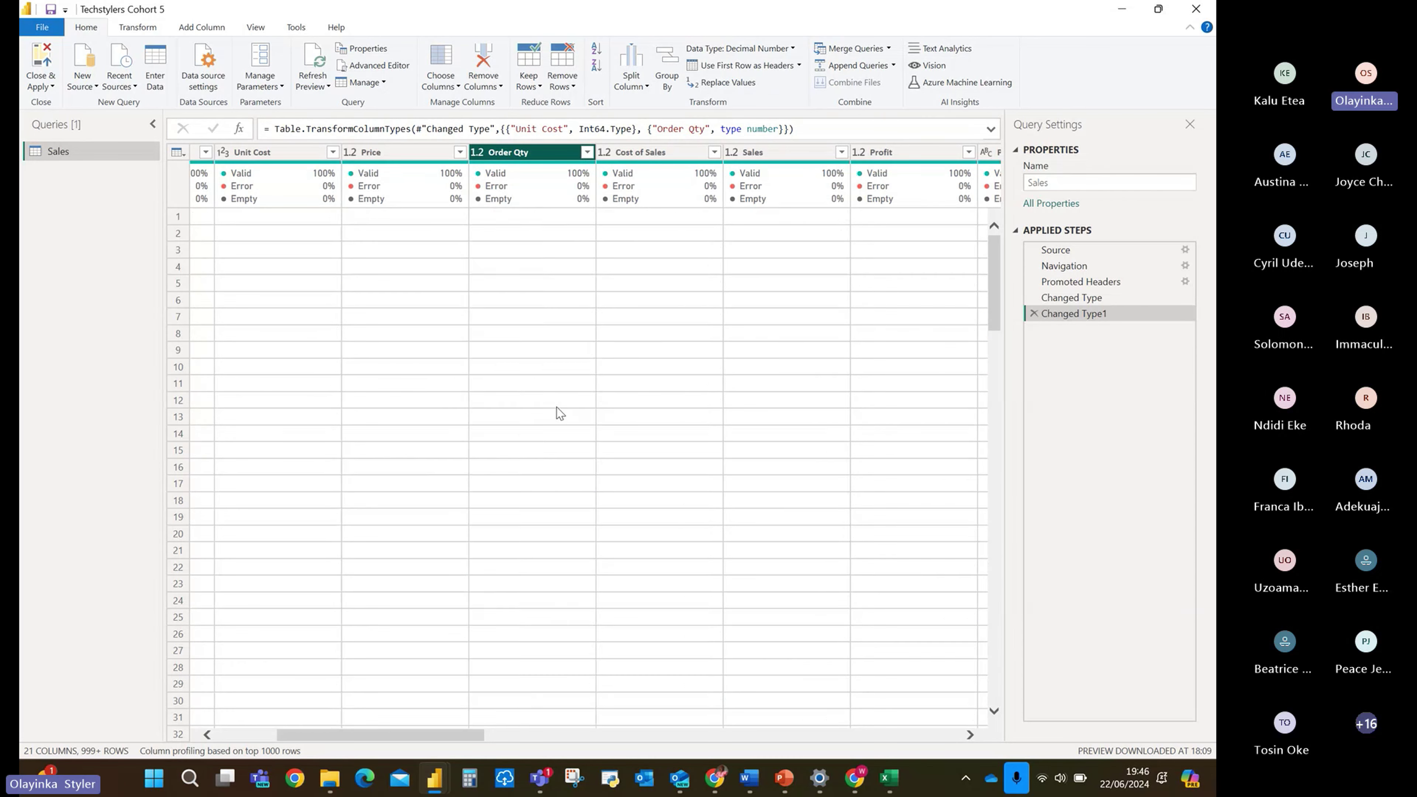
Change the Cost of Sales column's data type to Fixed decimal number.
left_click(647, 151)
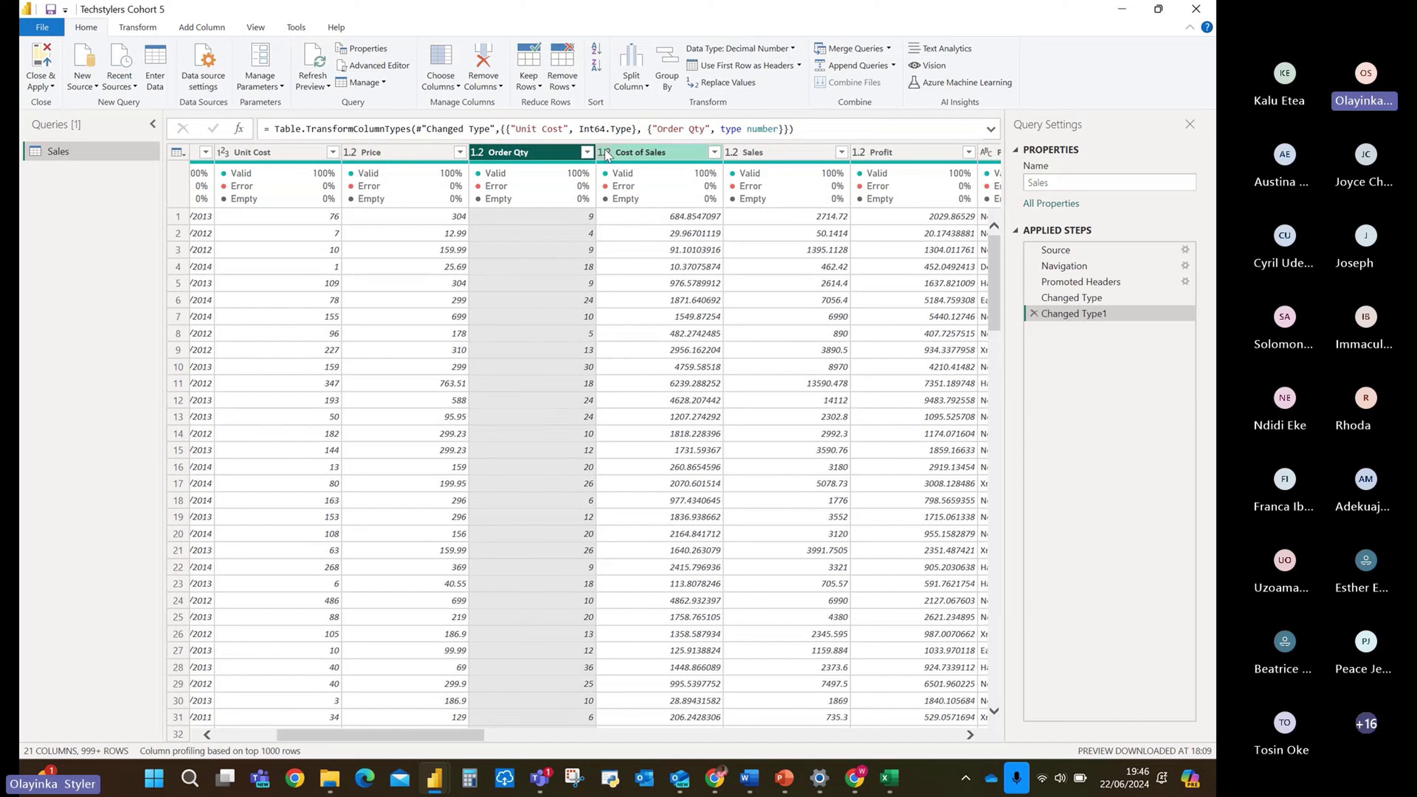
left_click(605, 153)
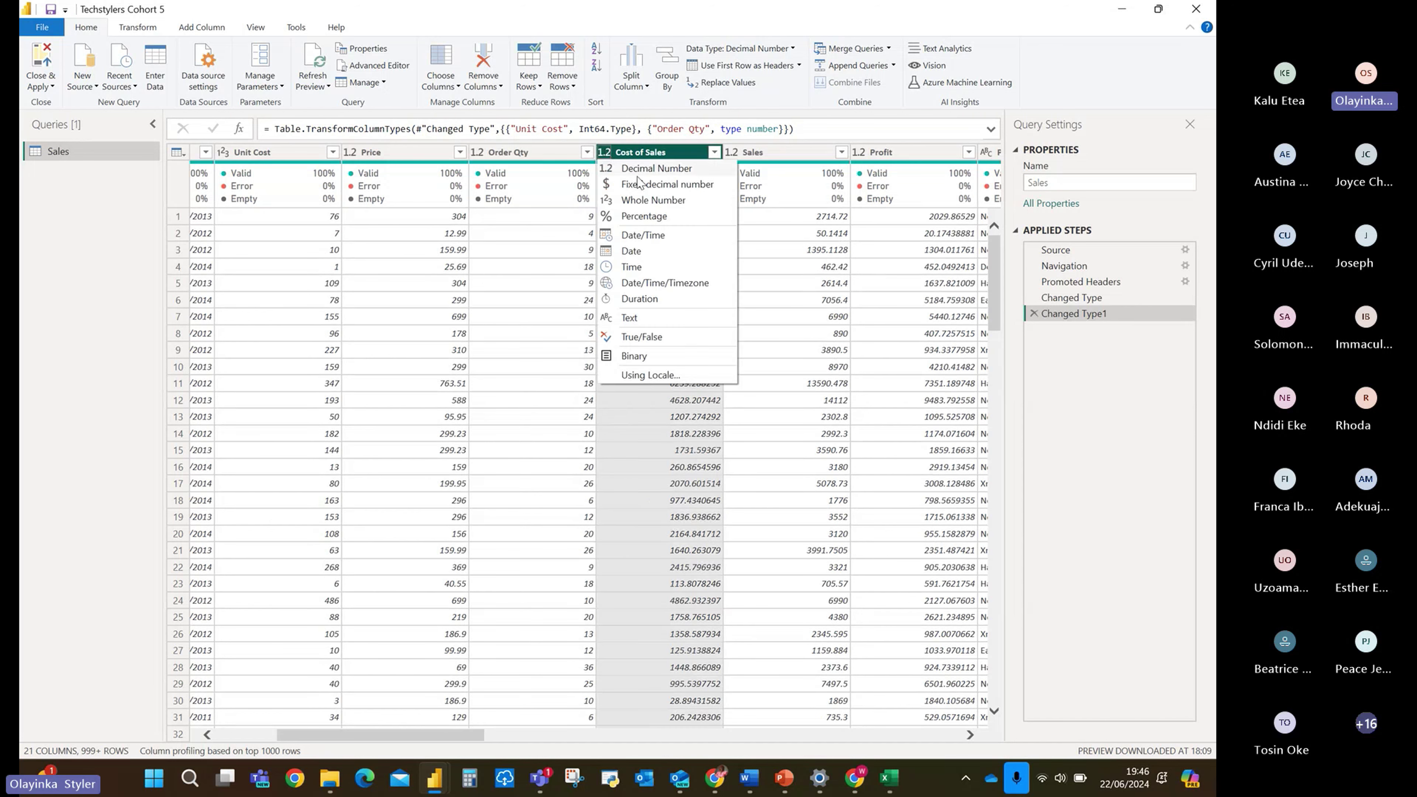
left_click(655, 186)
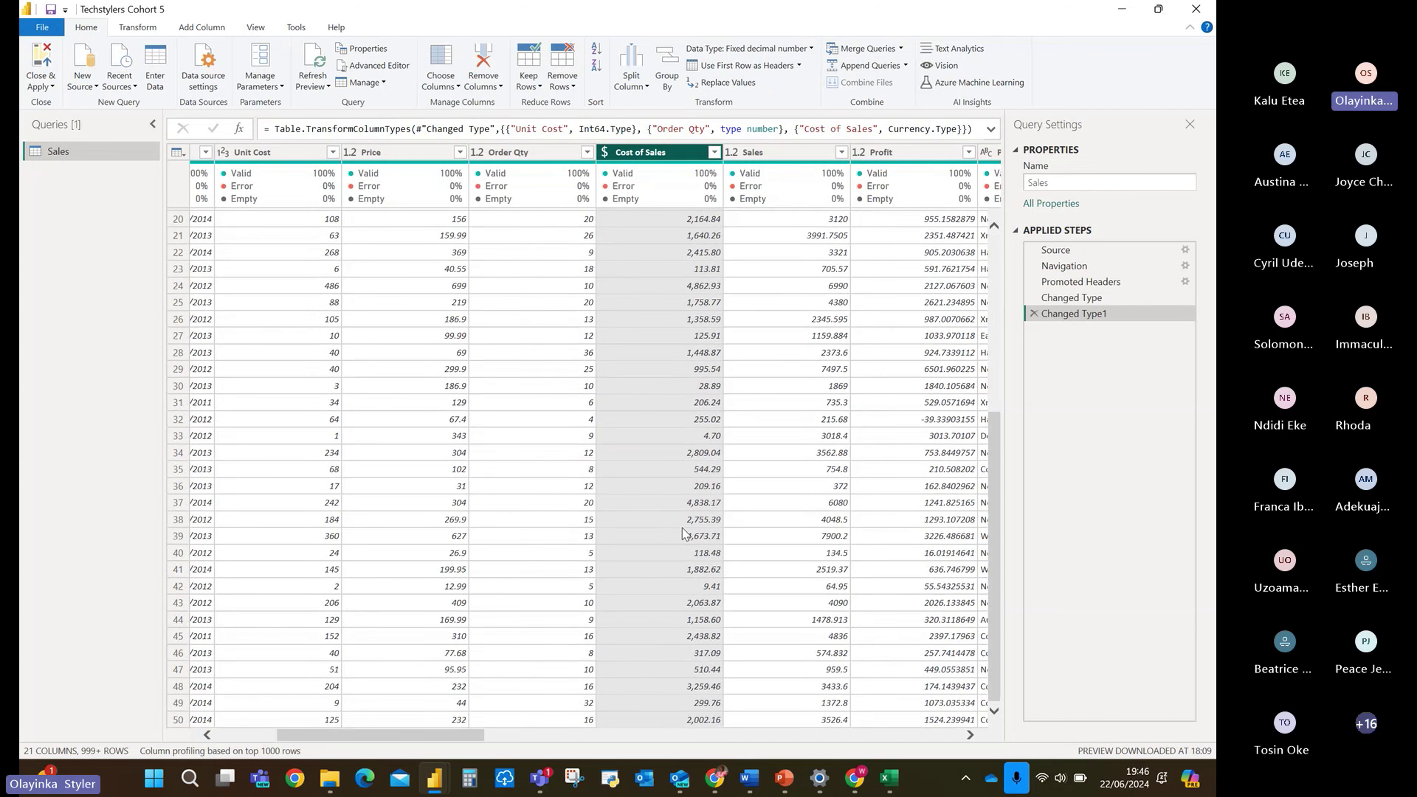
Examine the remaining Sales columns through Channel, and the City column's statistics, value distribution and rows.
scroll(685, 534, "right", 5)
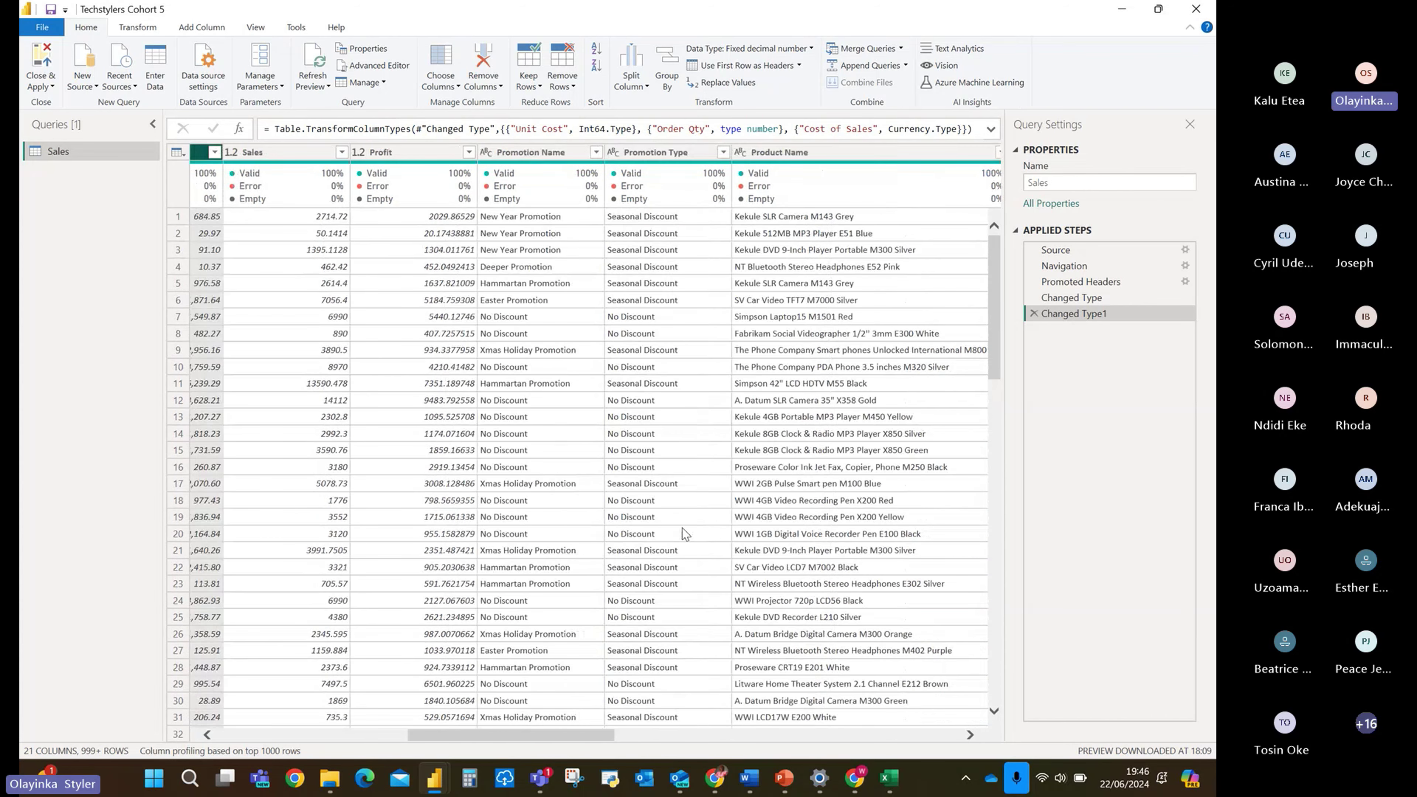
scroll(686, 533, "right", 5)
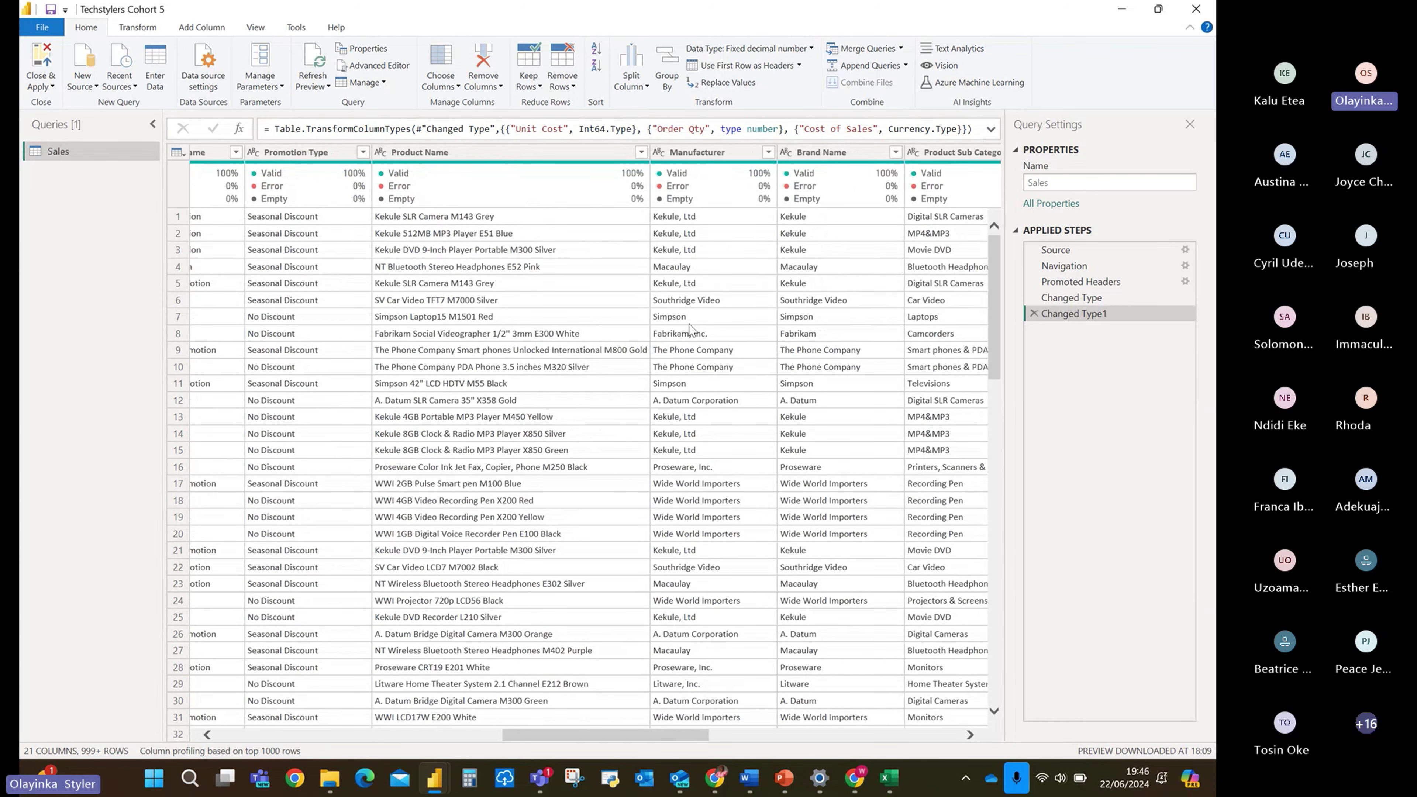
scroll(691, 329, "right", 1)
scroll(794, 357, "right", 10)
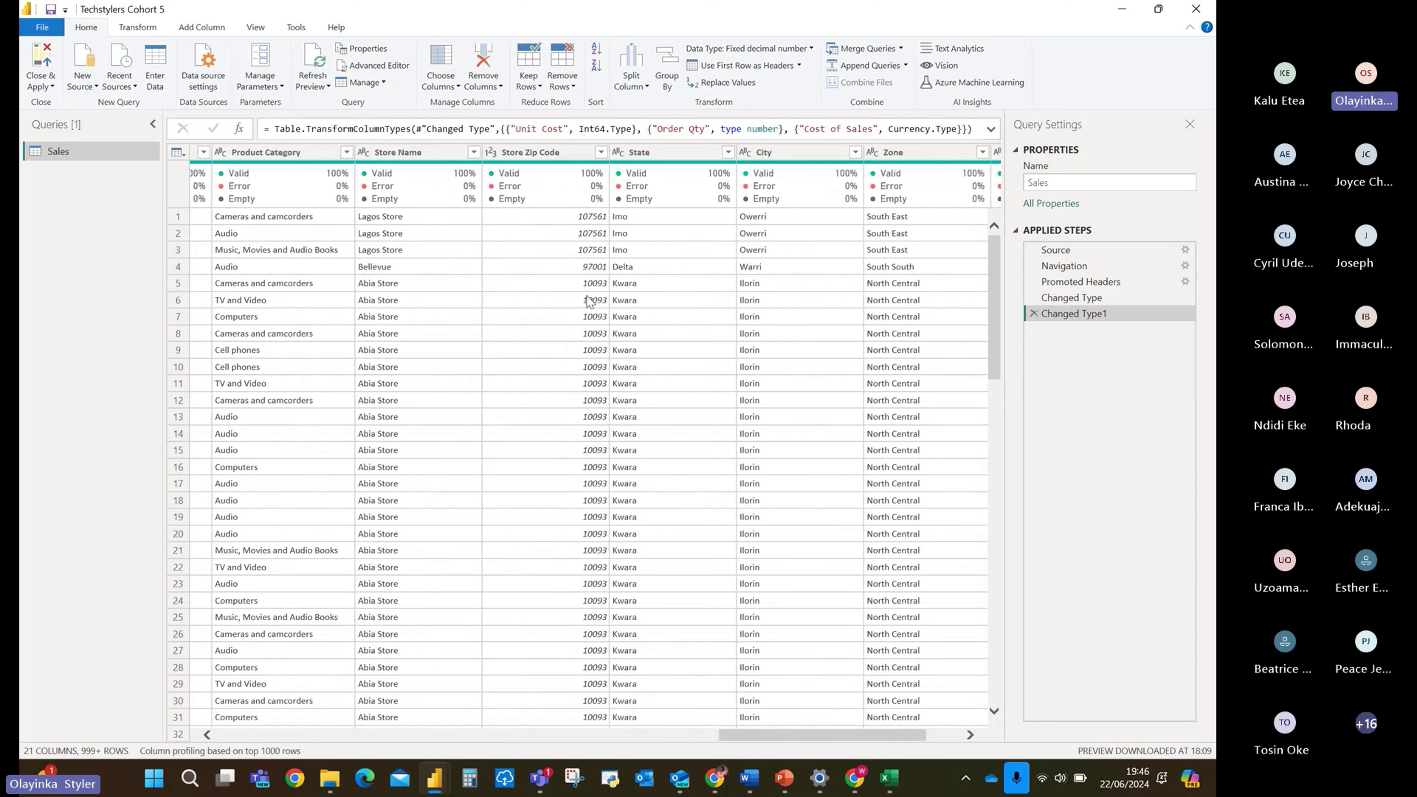
scroll(762, 334, "right", 4)
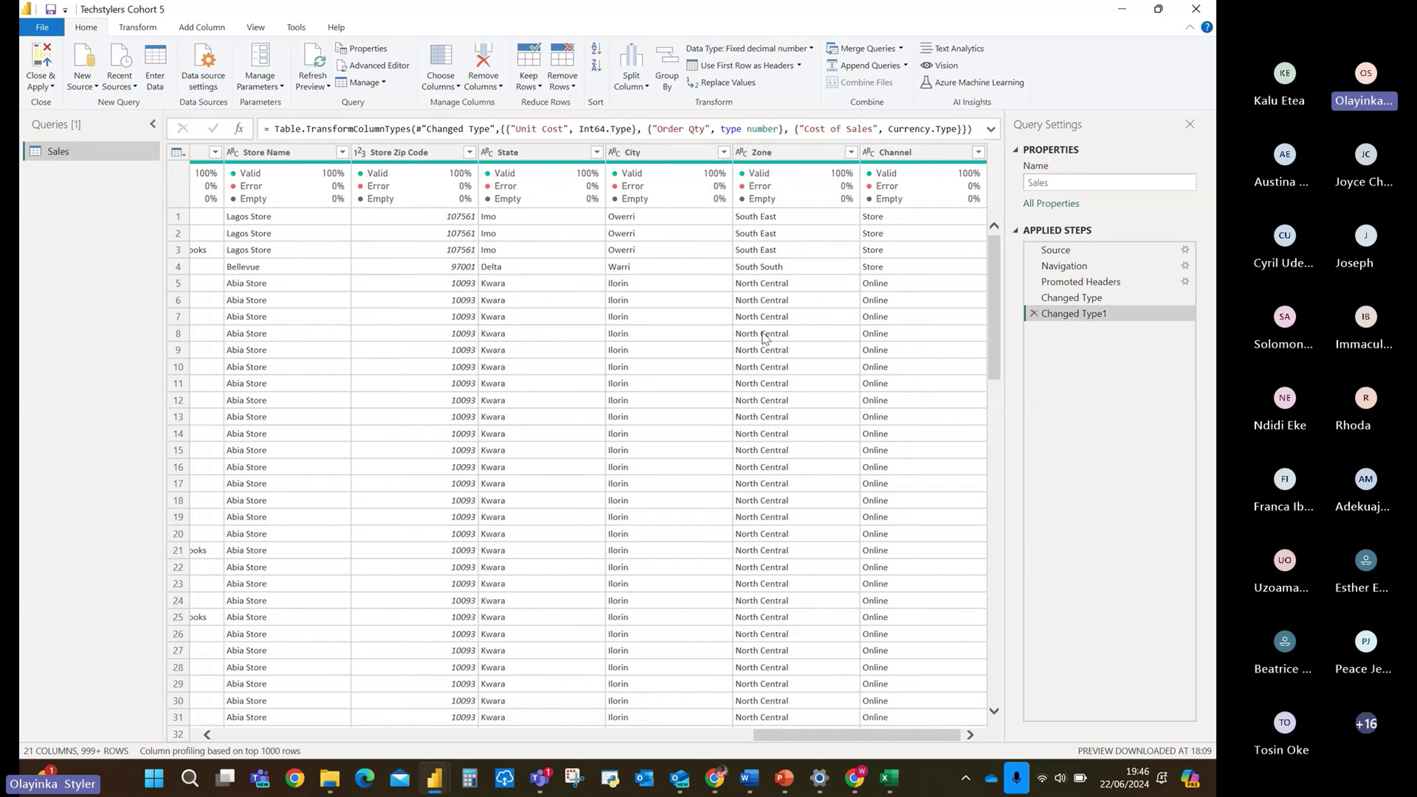
left_click(664, 159)
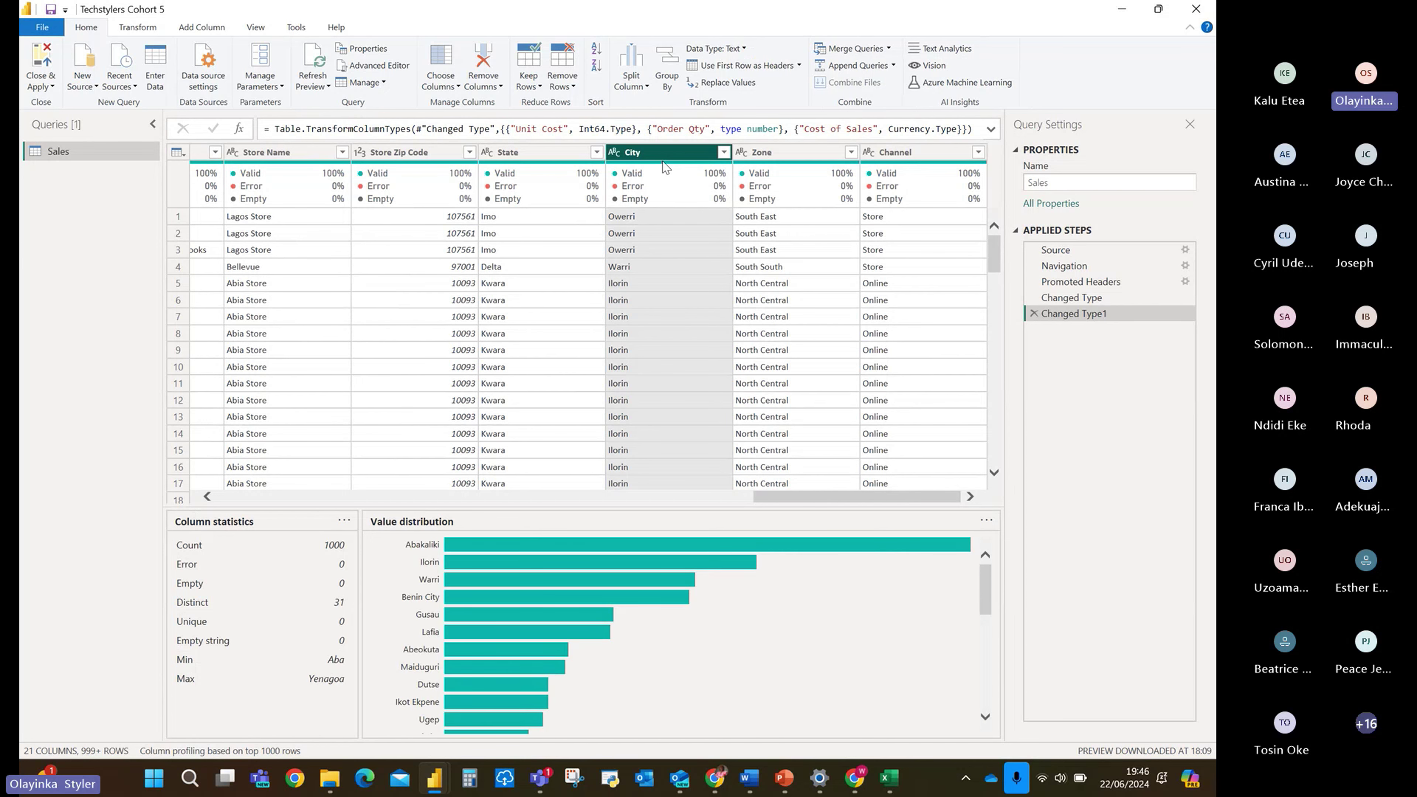
scroll(656, 344, "down", 8)
scroll(655, 343, "up", 8)
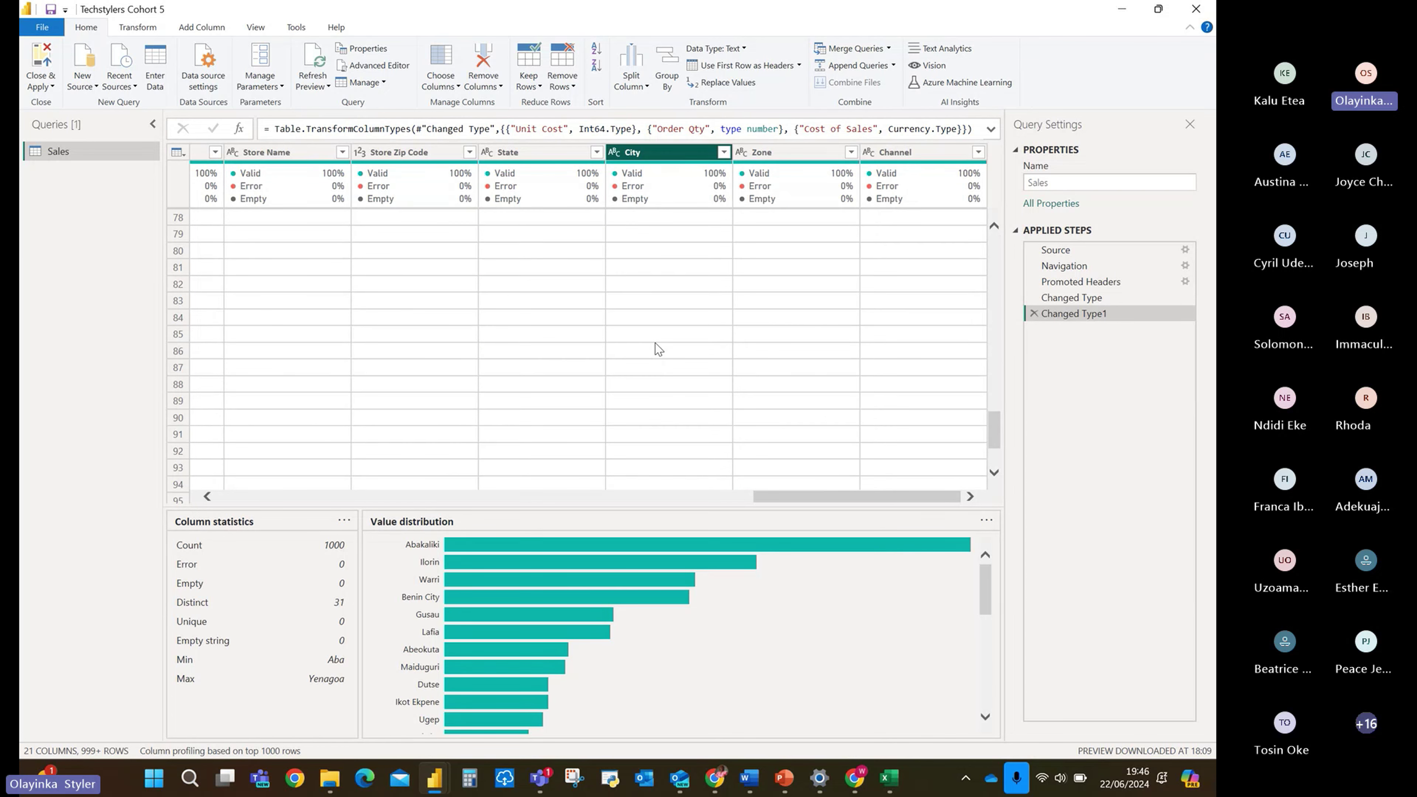
Review the operations available for the City column and look through its rows in the Sales query.
mouse_move(650, 166)
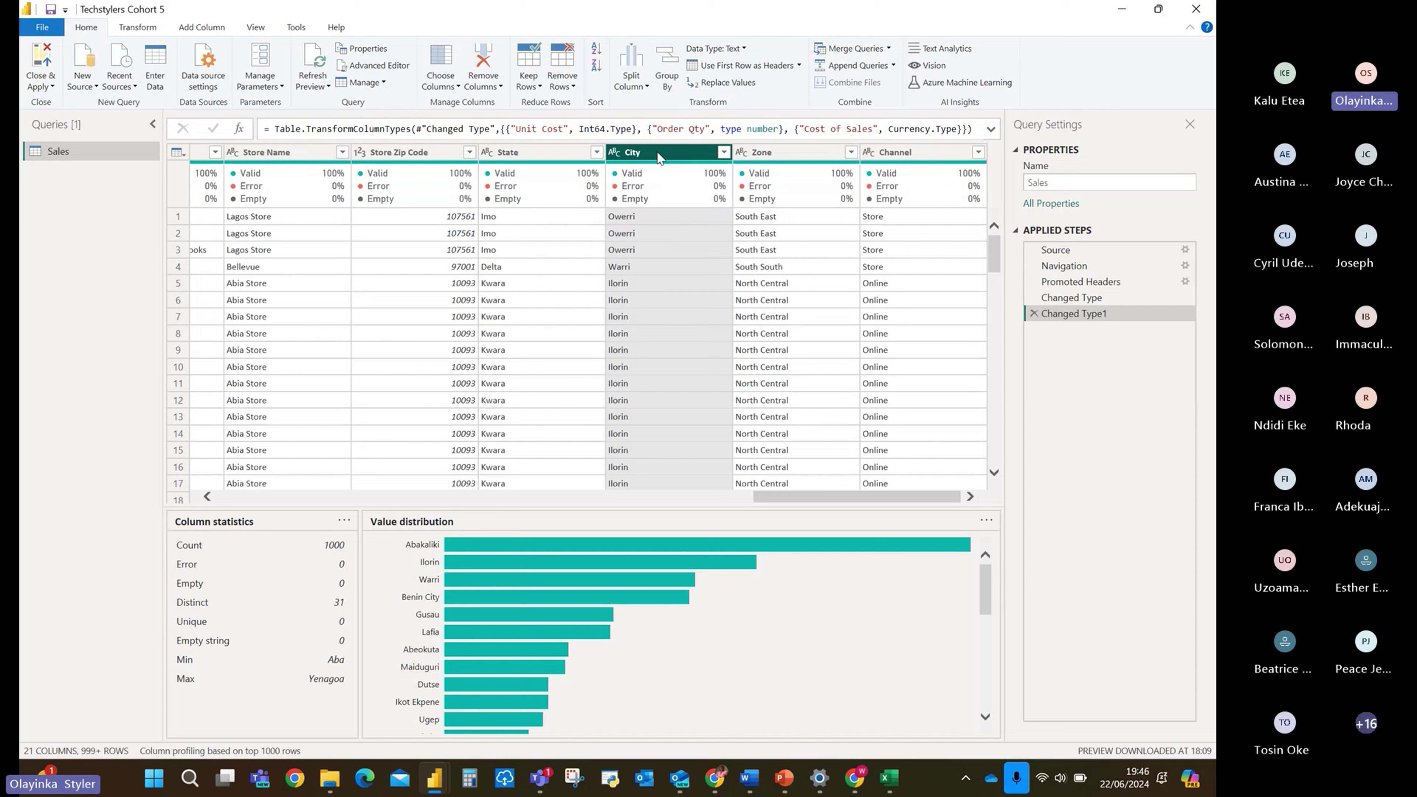
right_click(660, 157)
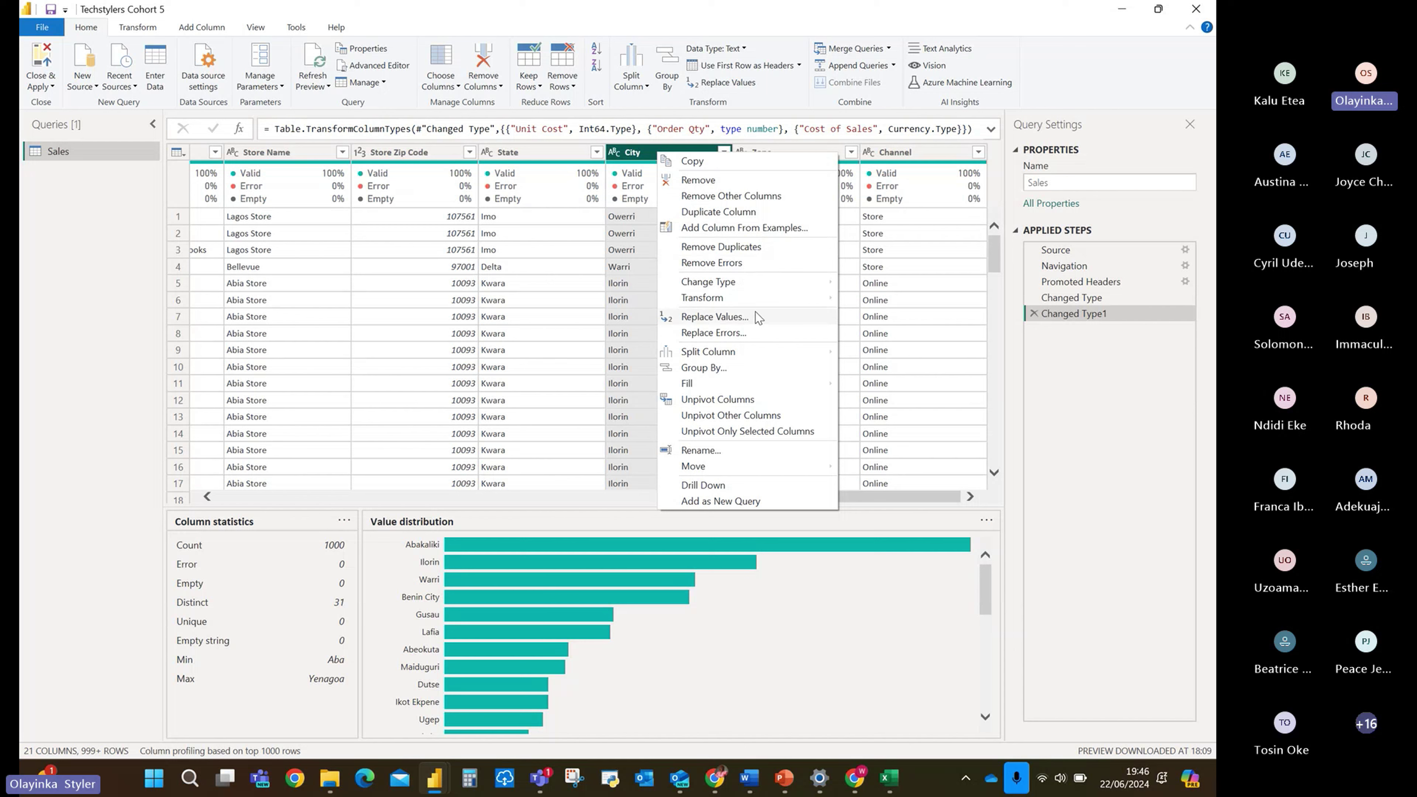
mouse_move(742, 353)
left_click(641, 155)
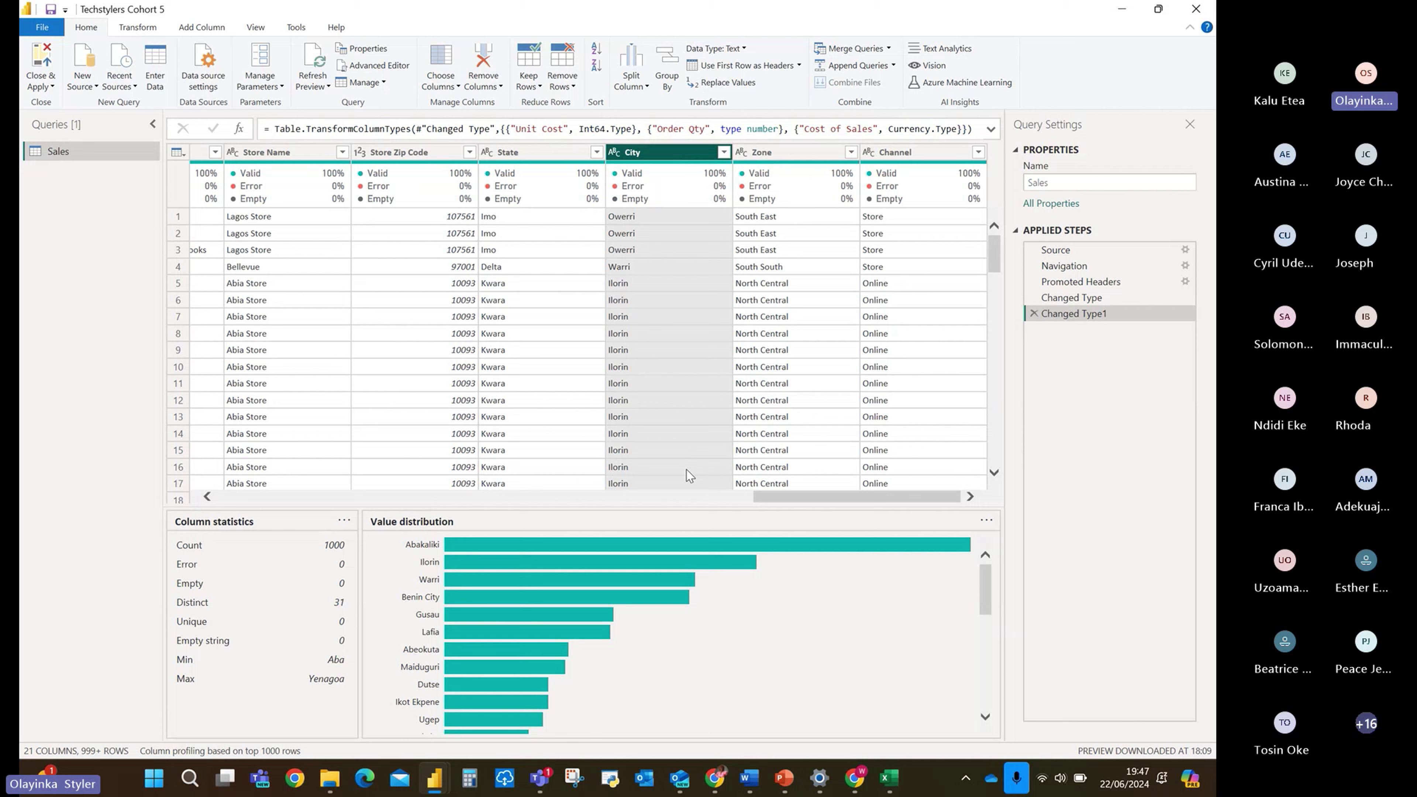
scroll(690, 476, "down", 20)
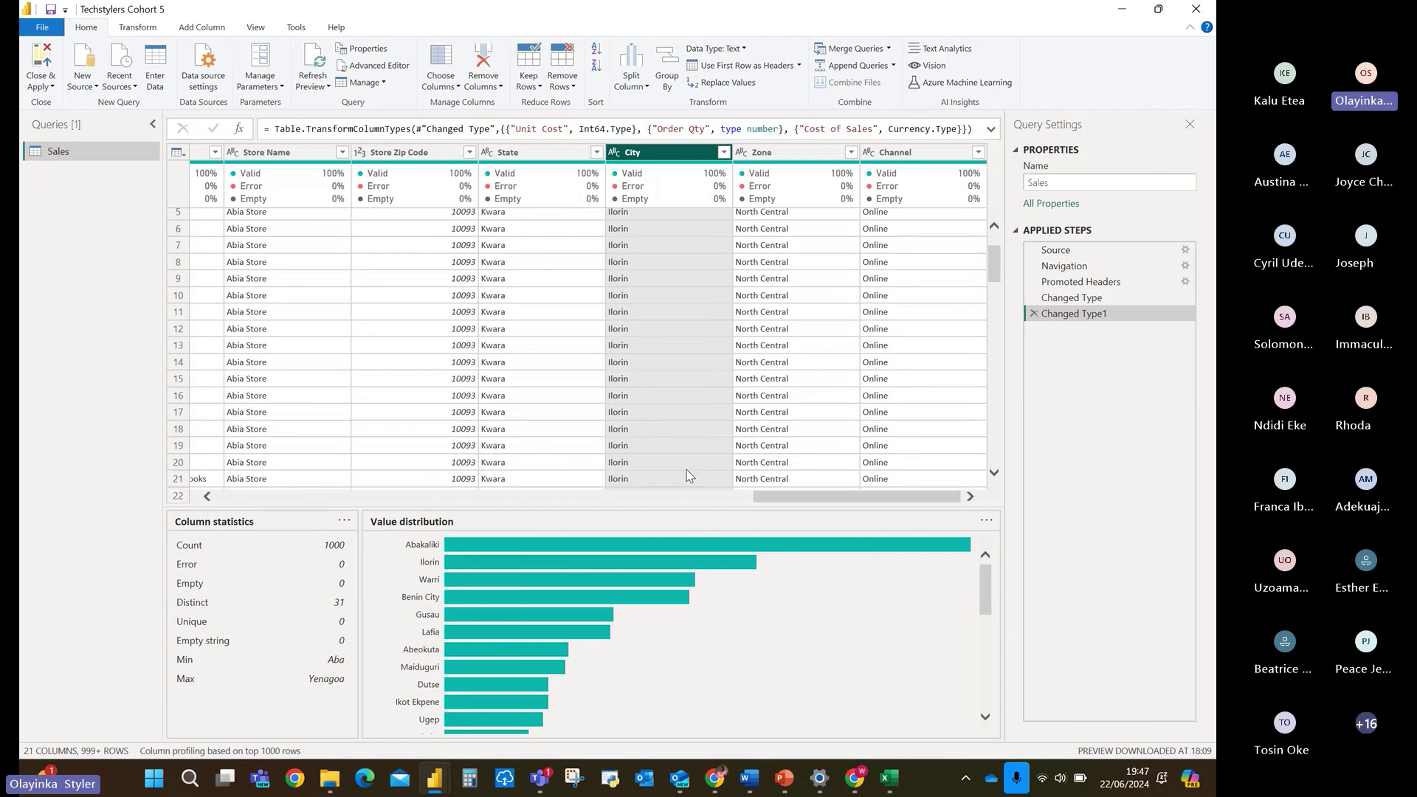
scroll(690, 476, "down", 20)
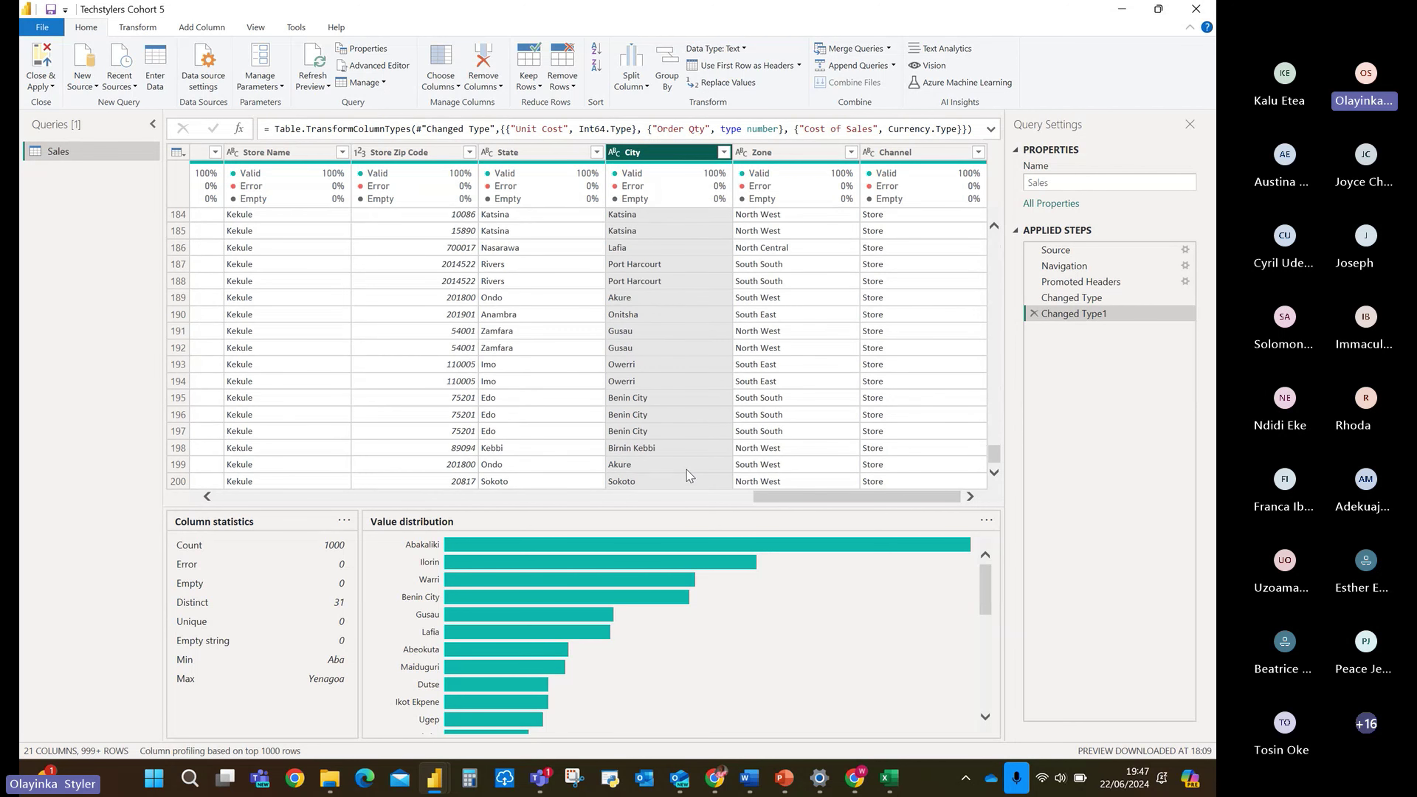
scroll(690, 476, "up", 20)
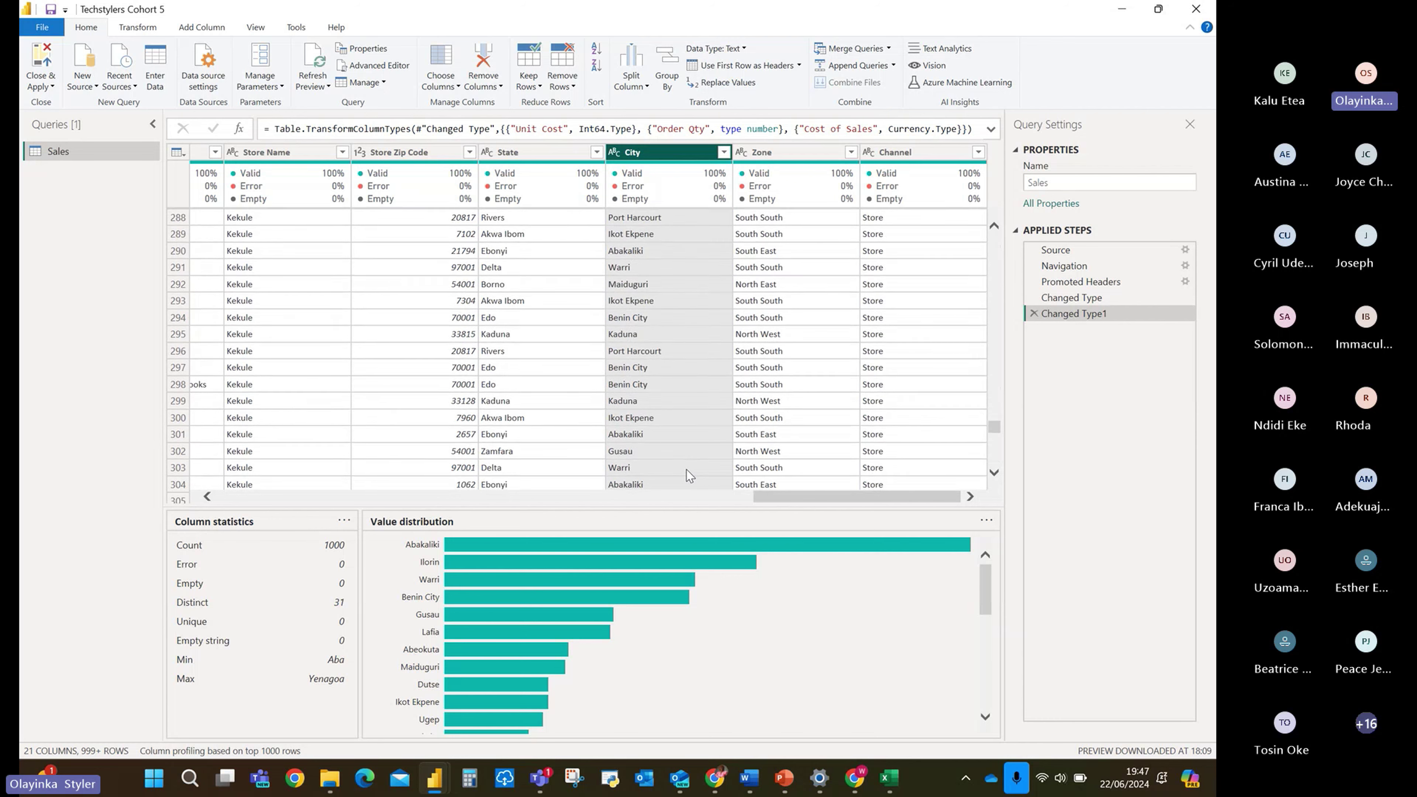
scroll(691, 476, "up", 20)
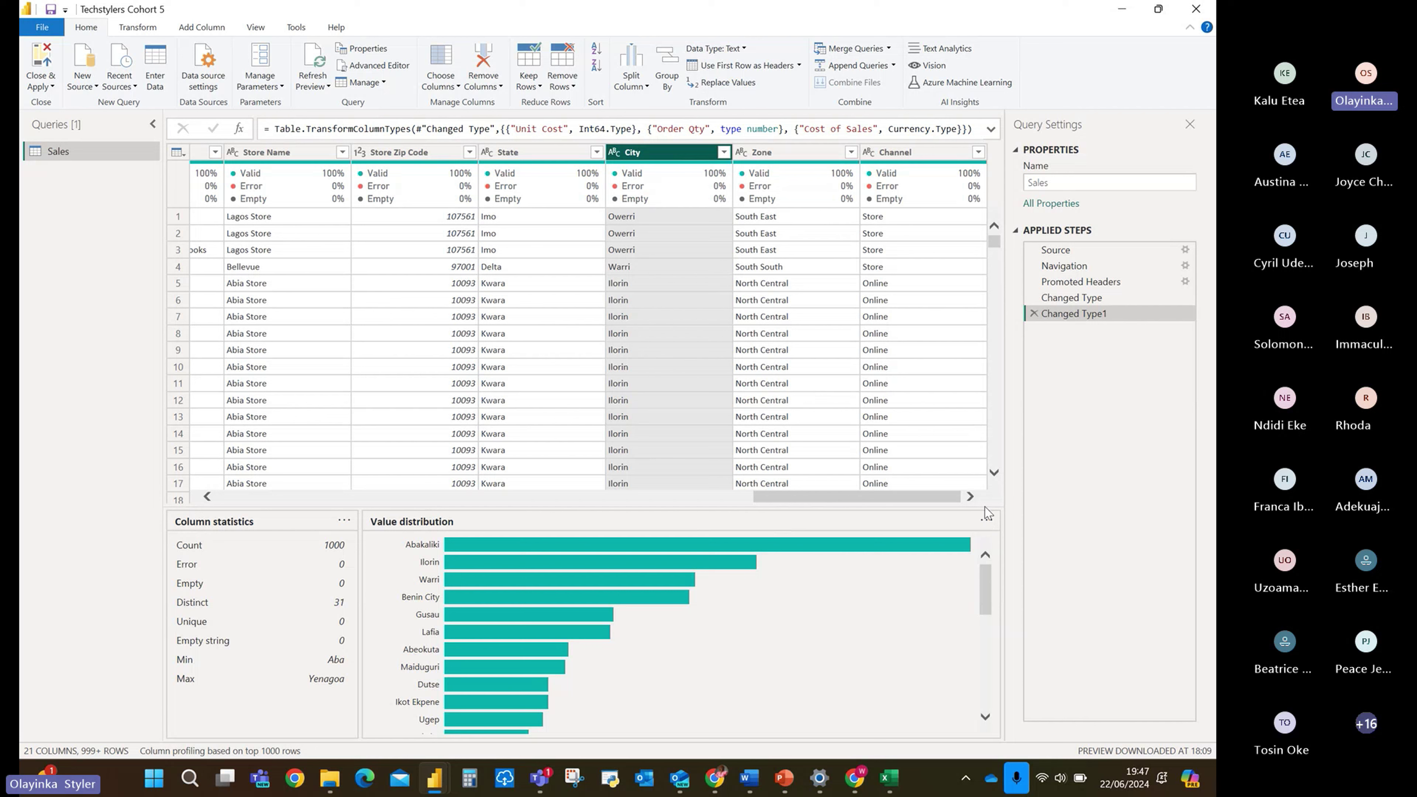
left_click(987, 519)
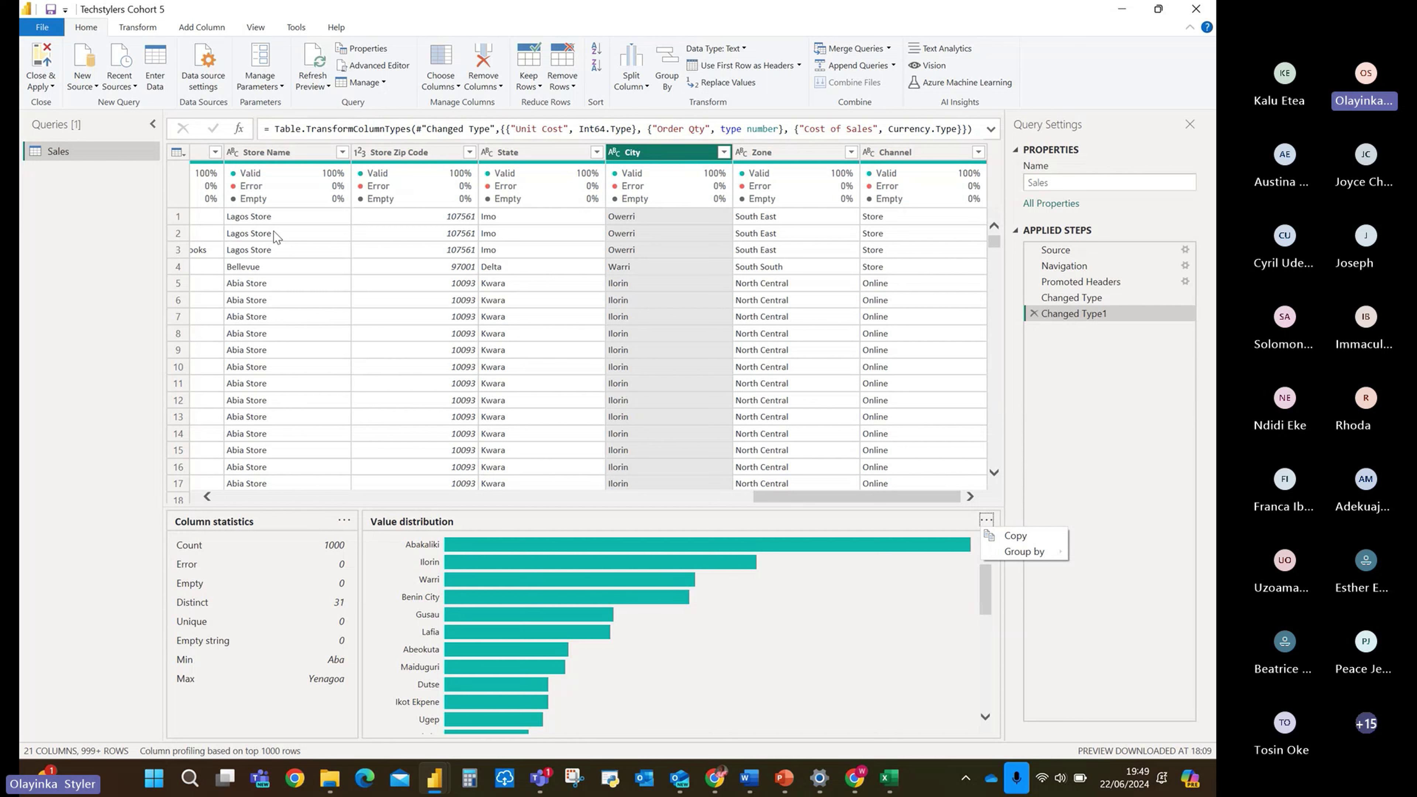
left_click(46, 87)
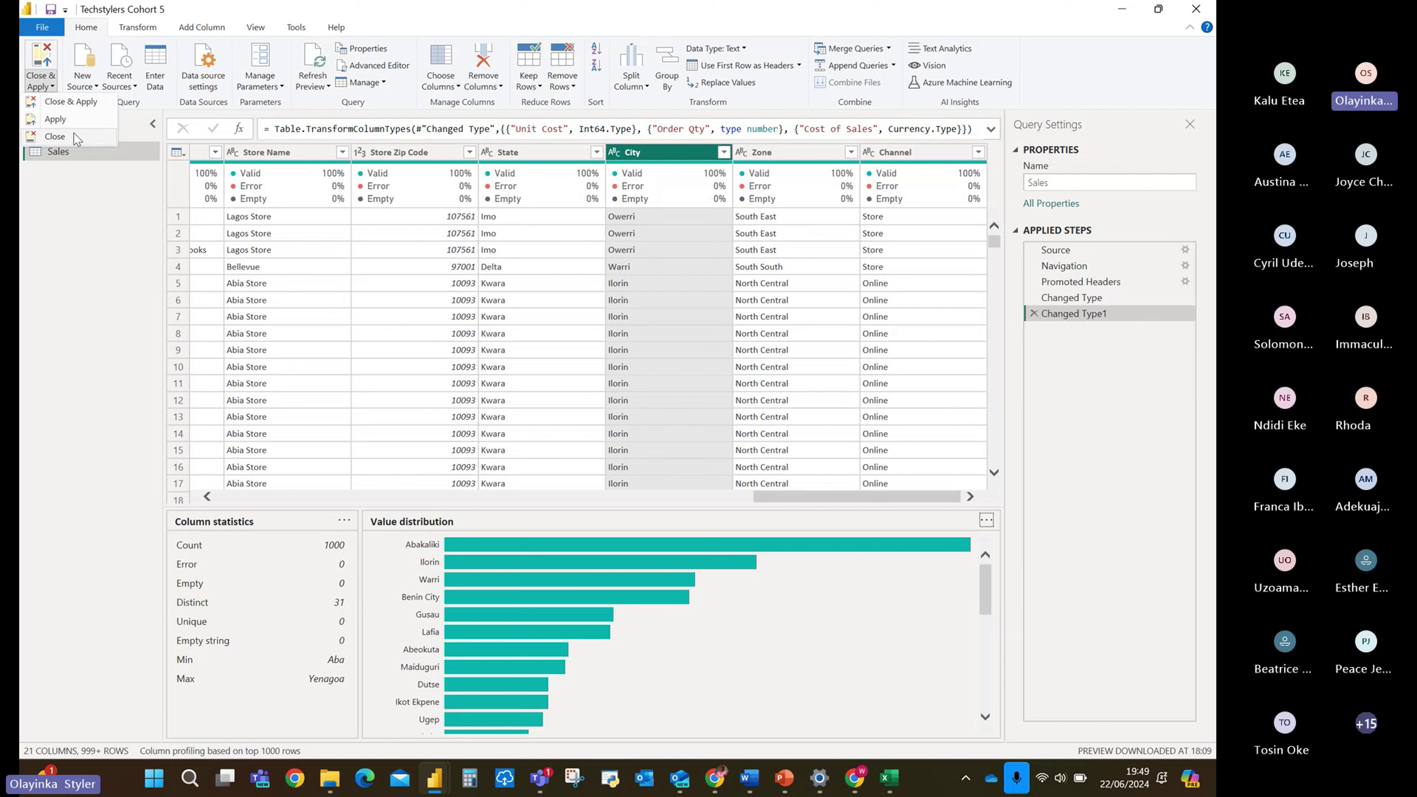
key("Escape")
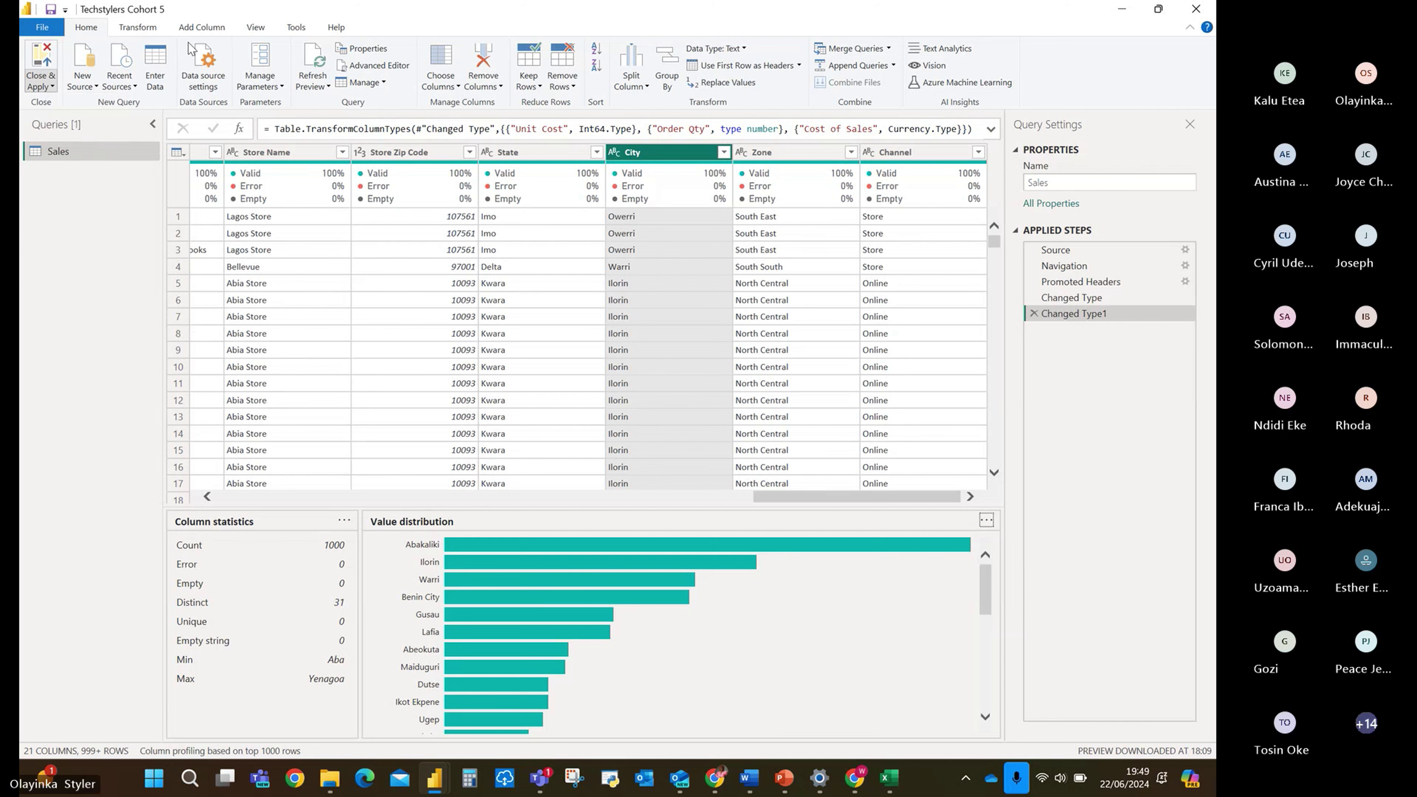
Switch to the Teams meeting, look through the participants list and dismiss the raised-hand notification.
left_click(435, 778)
mouse_move(540, 782)
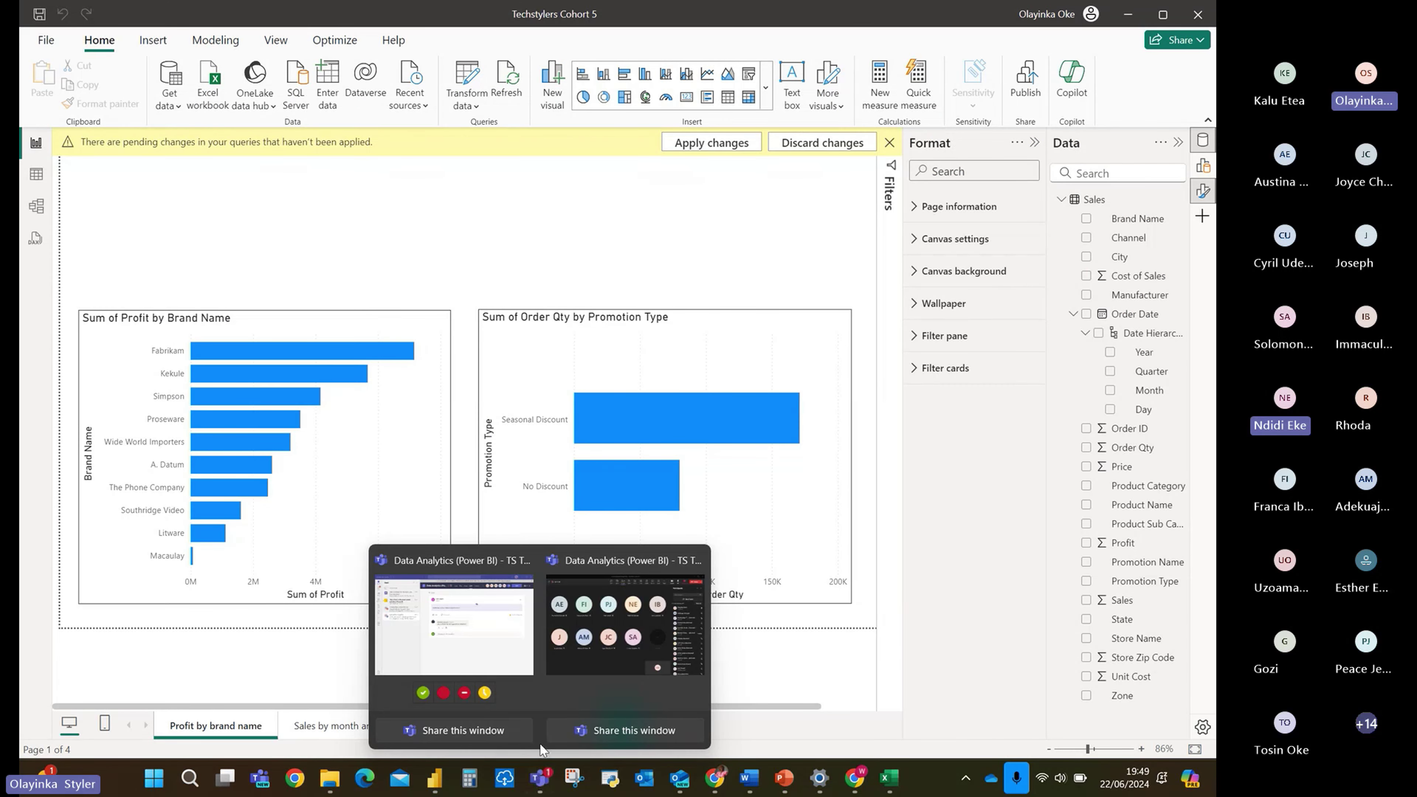
left_click(624, 625)
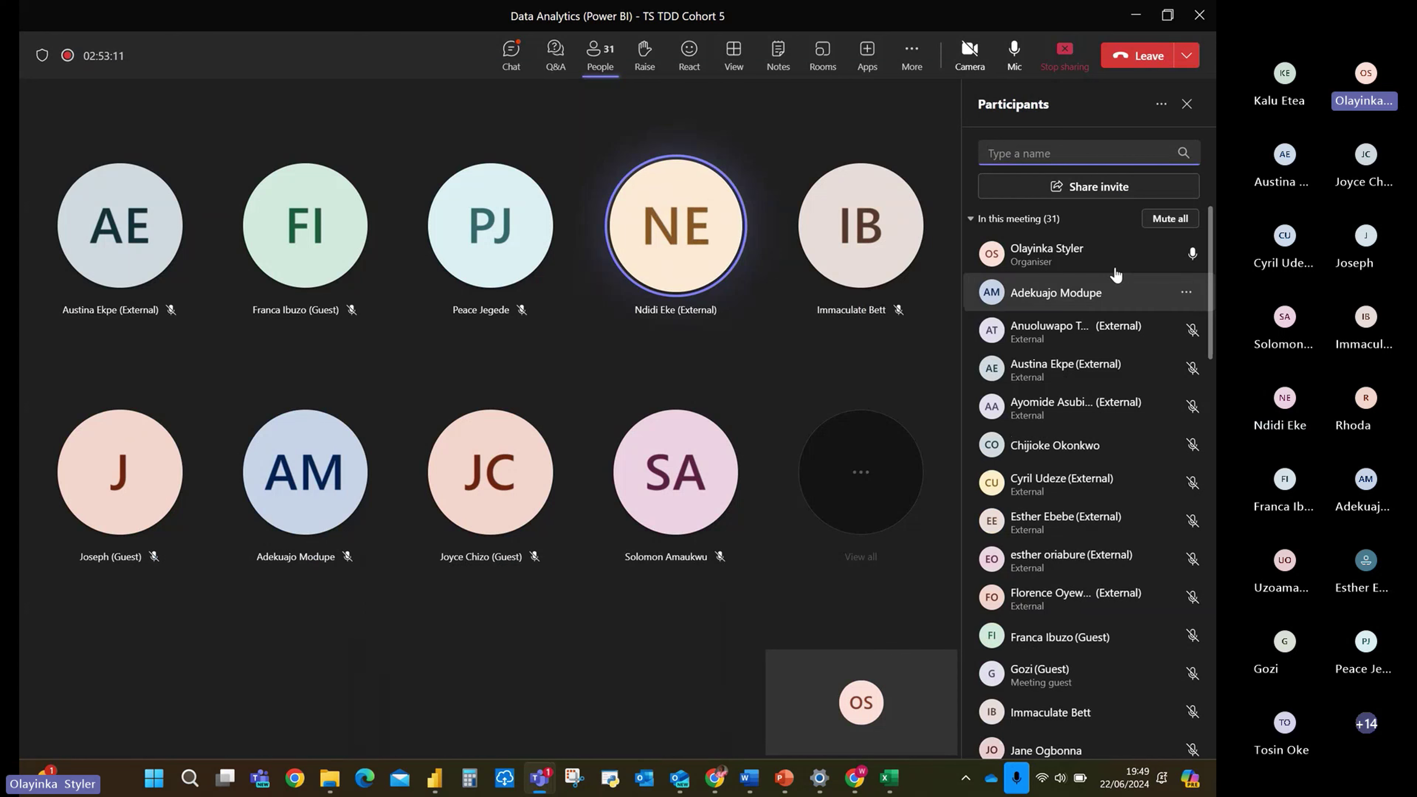
scroll(1125, 490, "down", 2)
scroll(1125, 486, "down", 15)
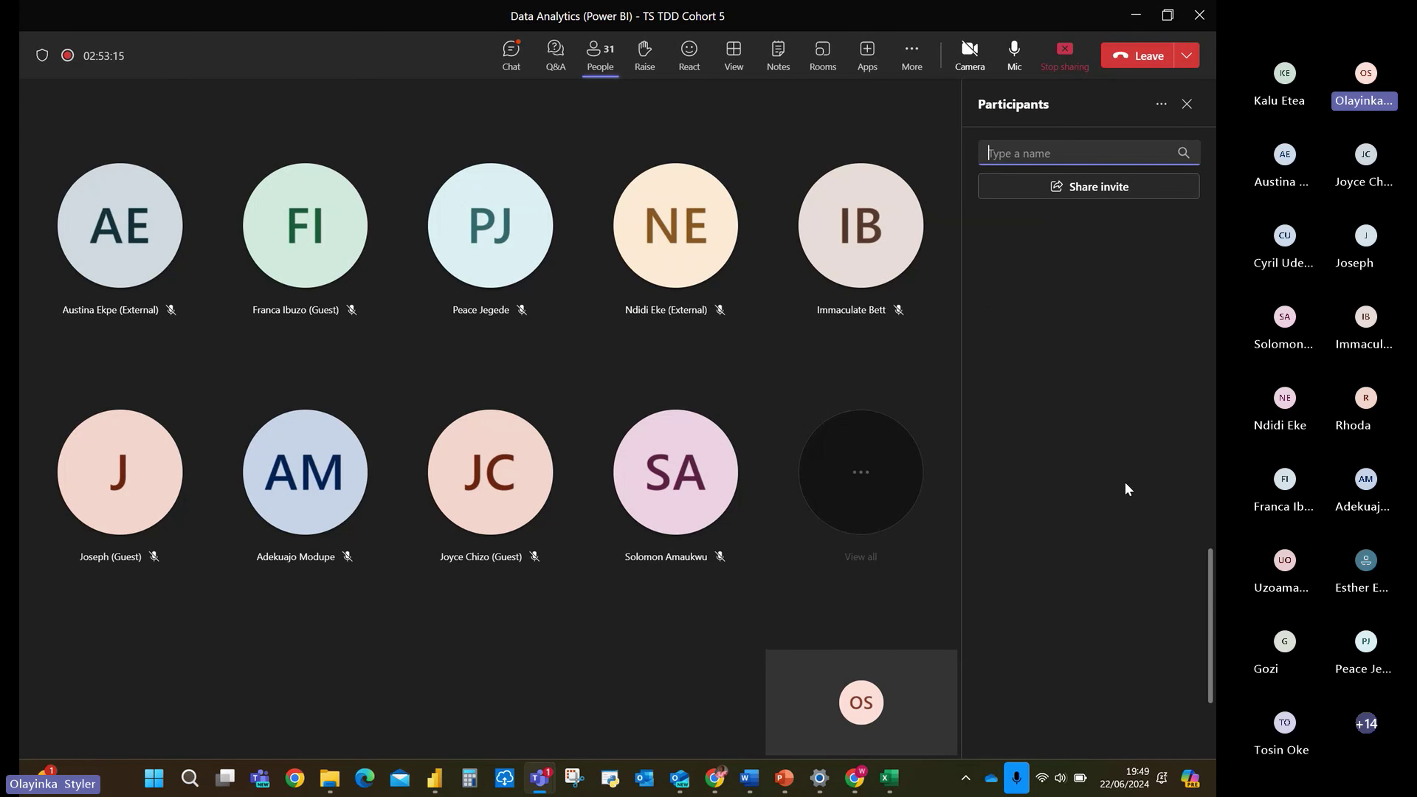
scroll(1125, 485, "up", 15)
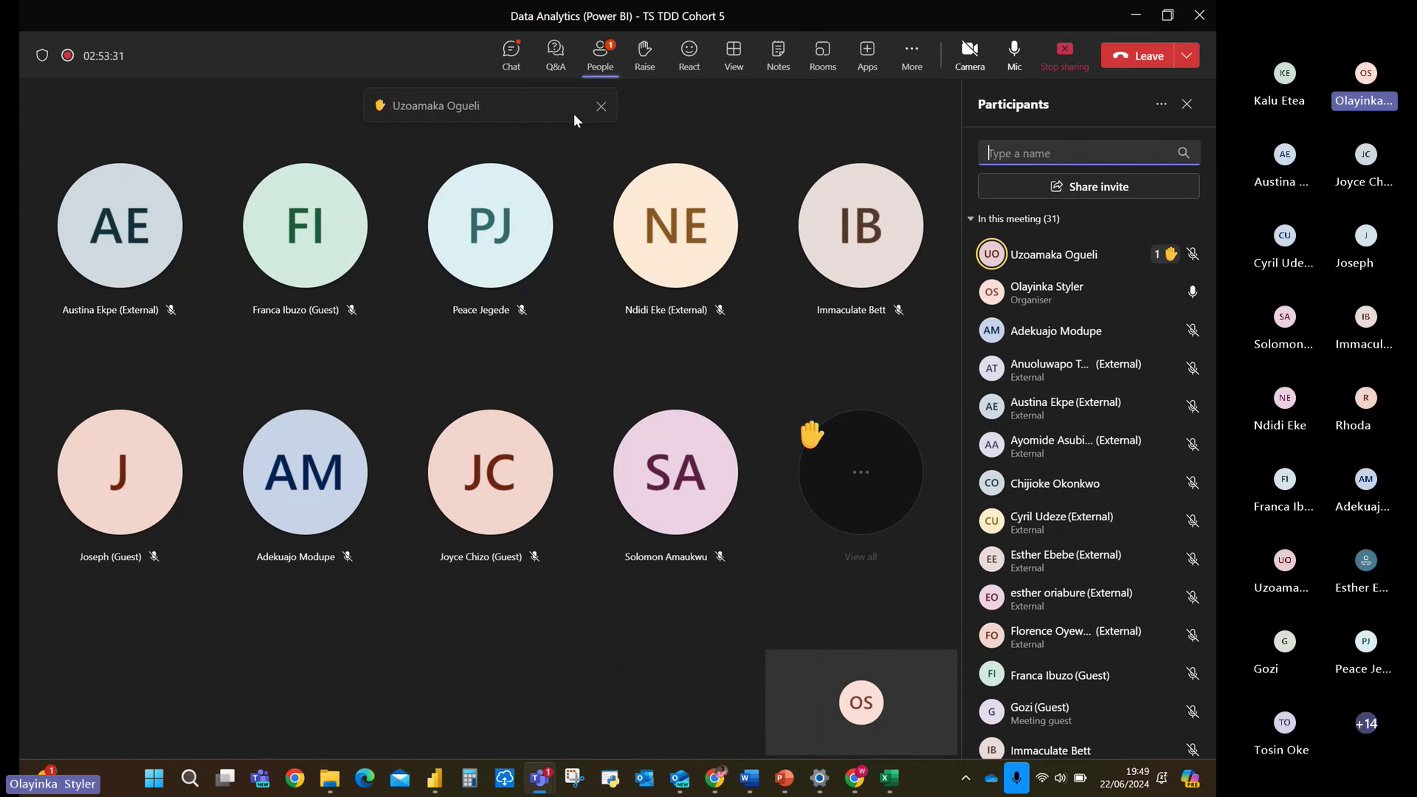
left_click(601, 106)
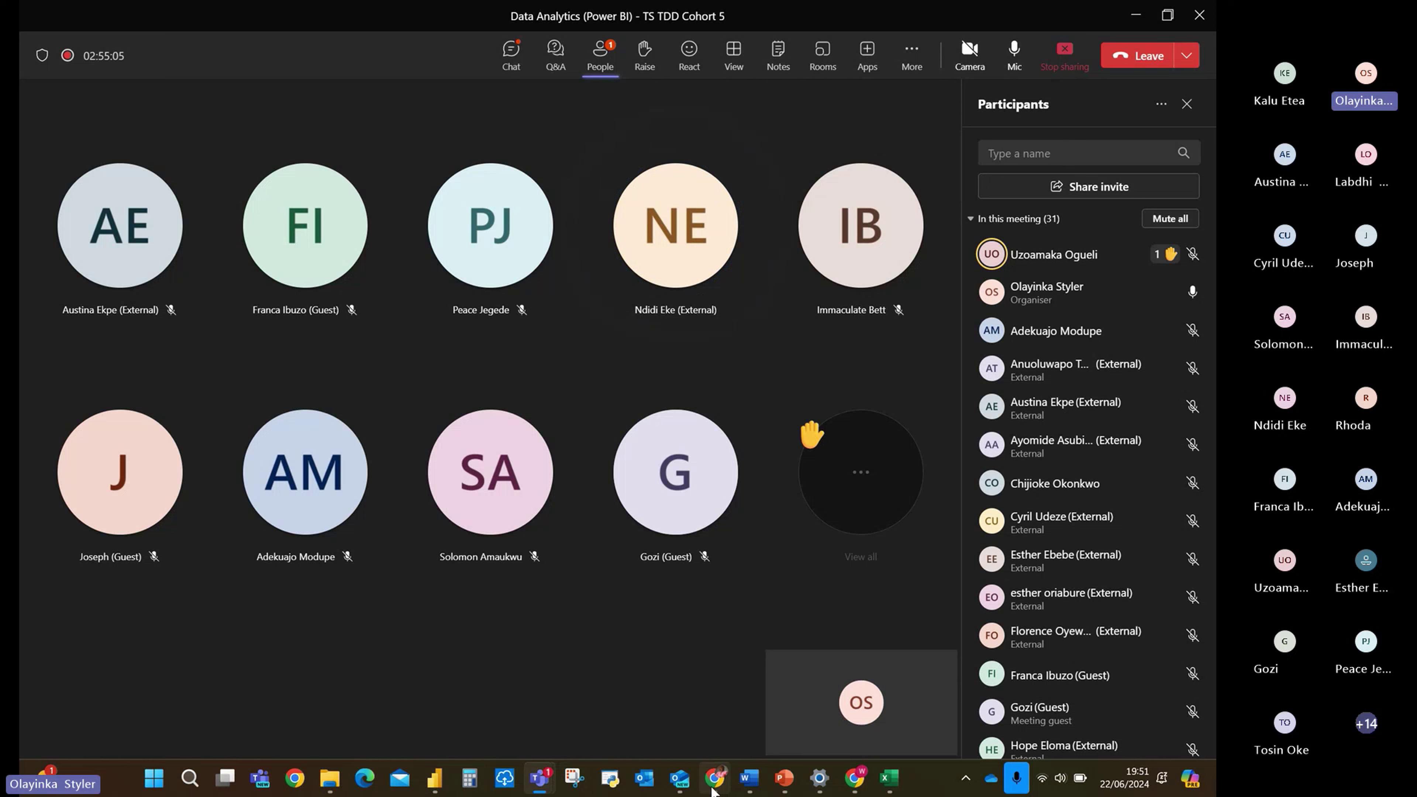
Switch to Power BI in Chrome, look over the Techstylers workspace items and minimise the browser.
mouse_move(713, 787)
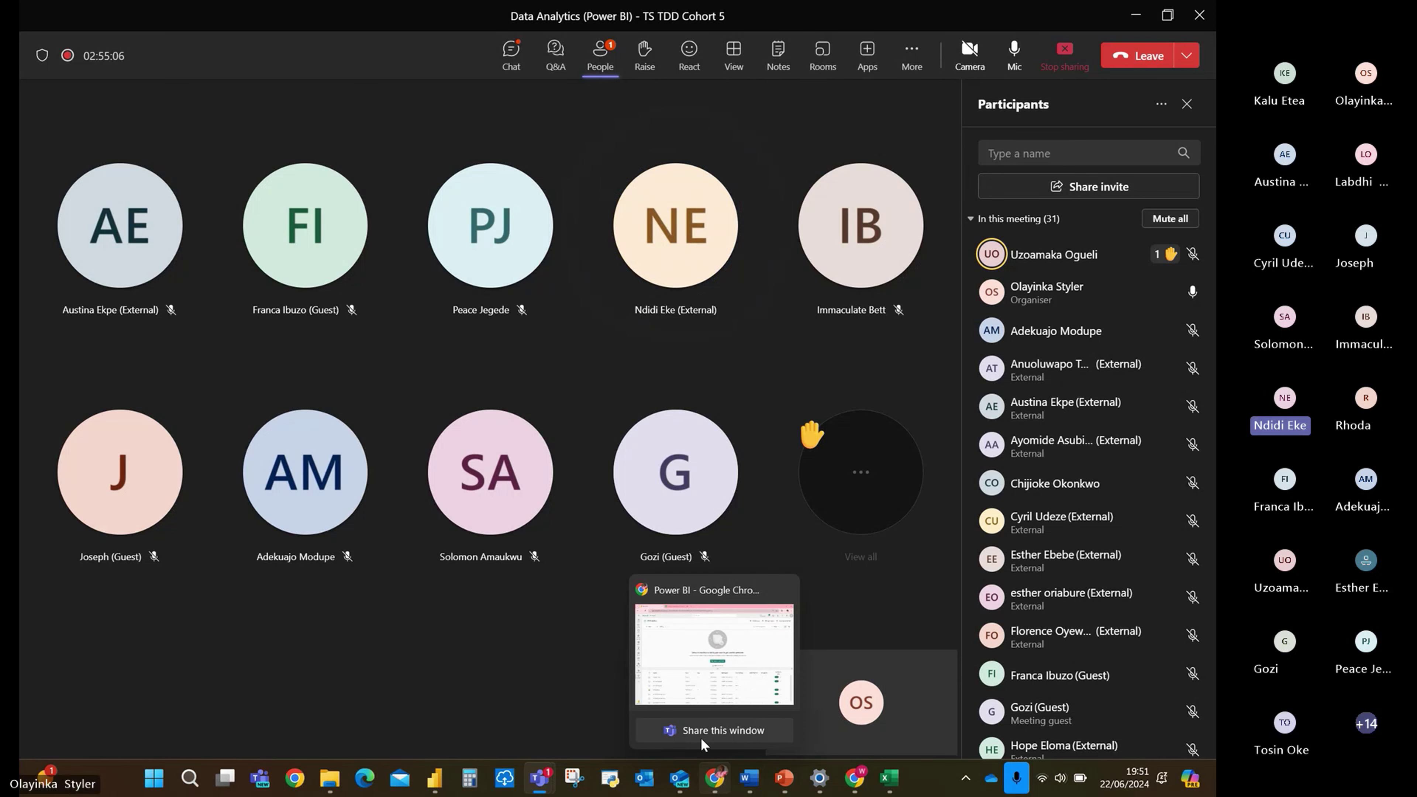
left_click(691, 615)
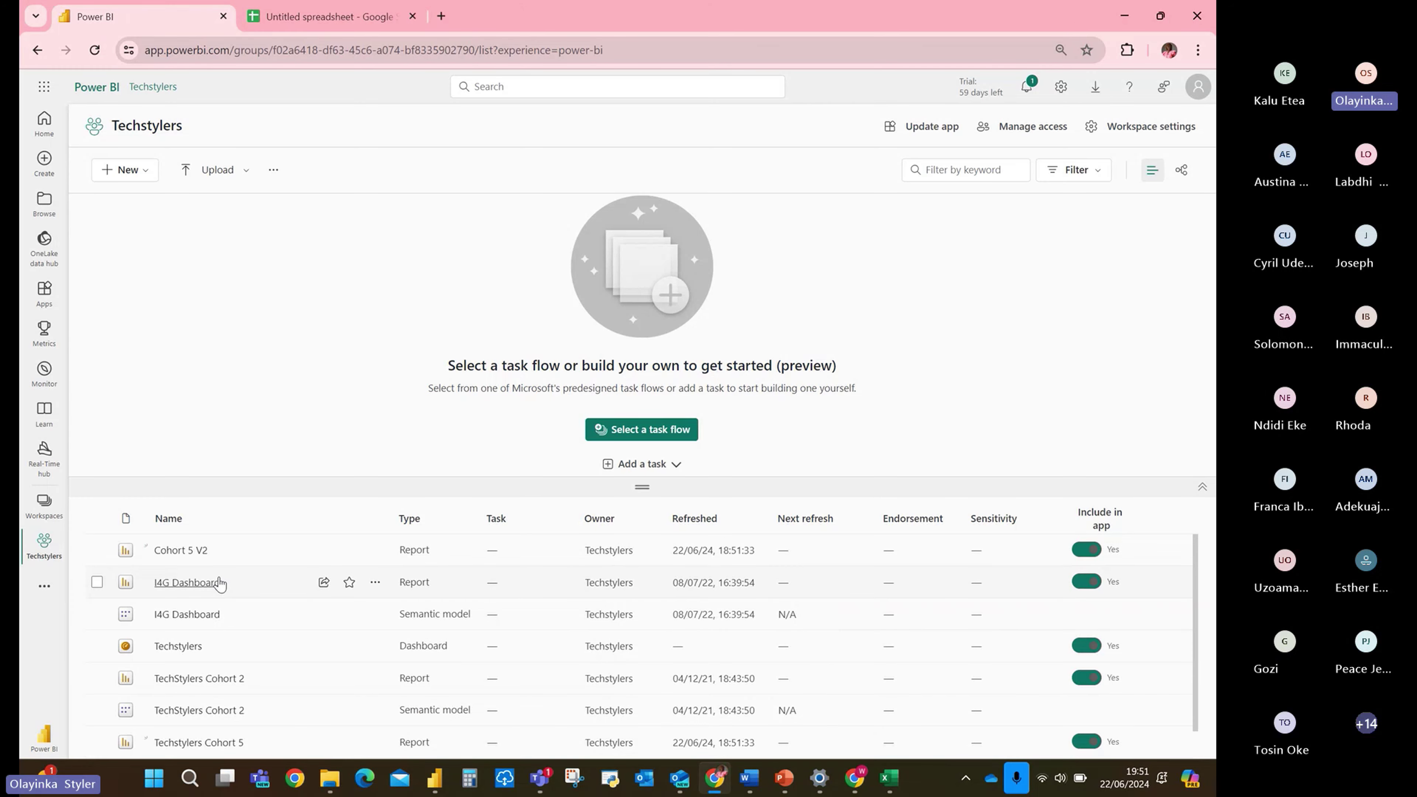
scroll(218, 584, "down", 1)
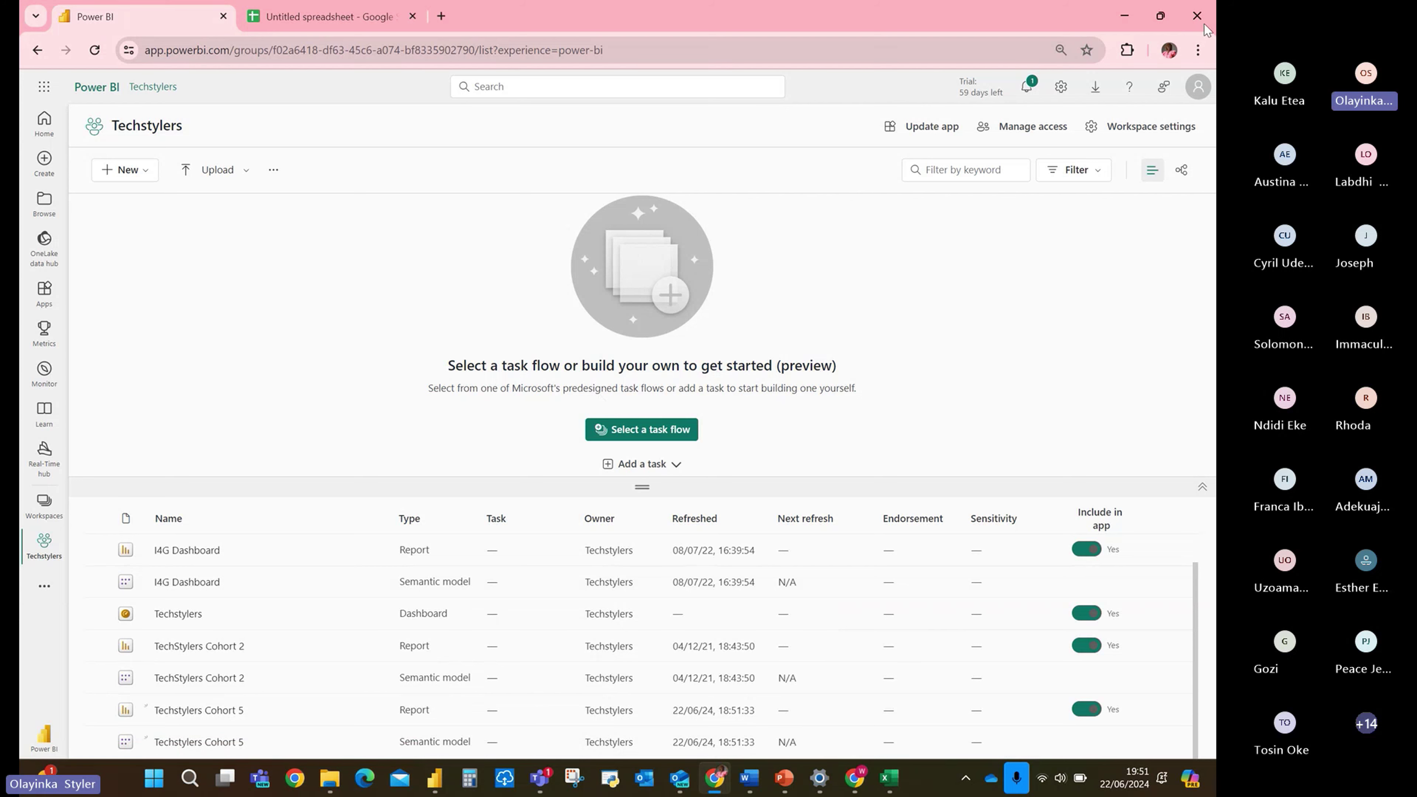
left_click(1124, 16)
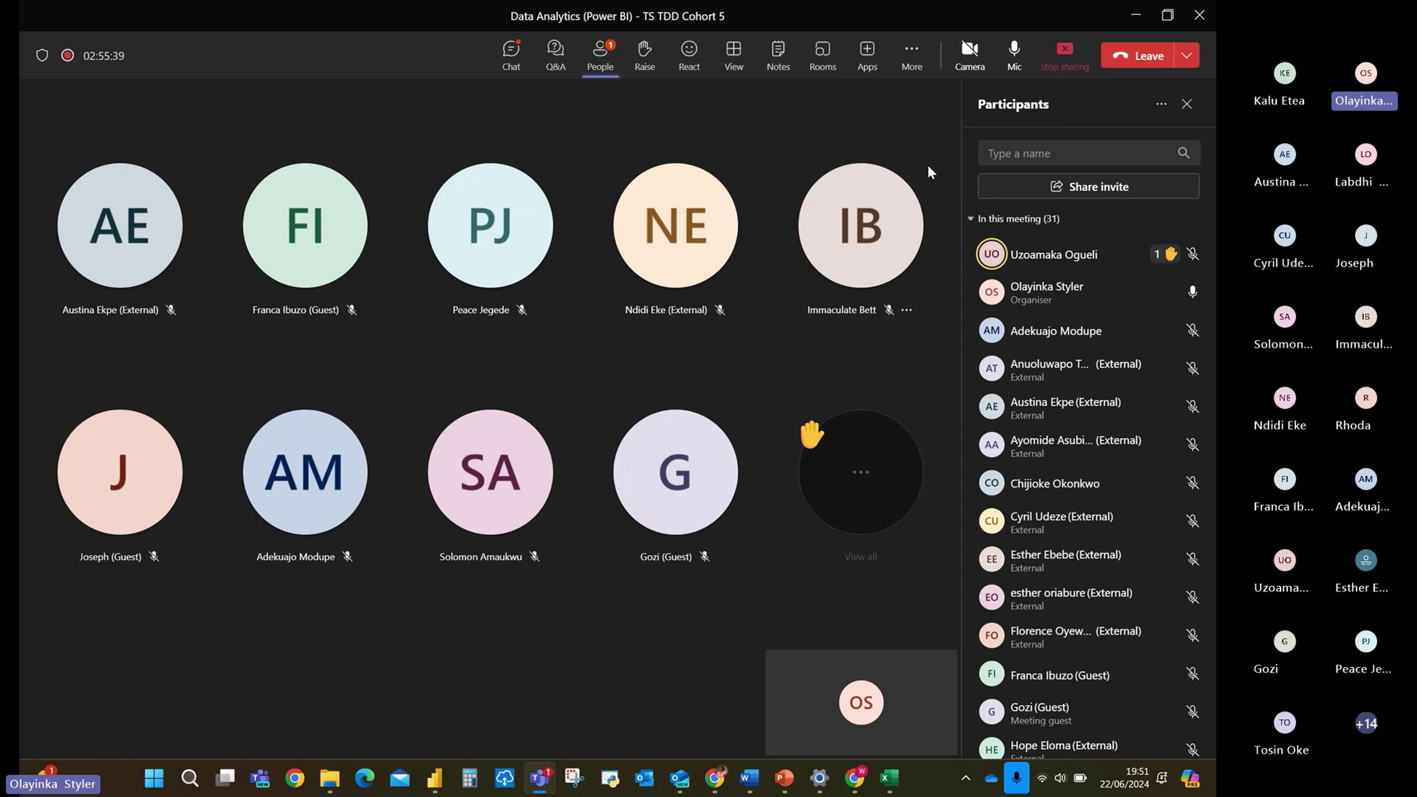
mouse_move(1132, 275)
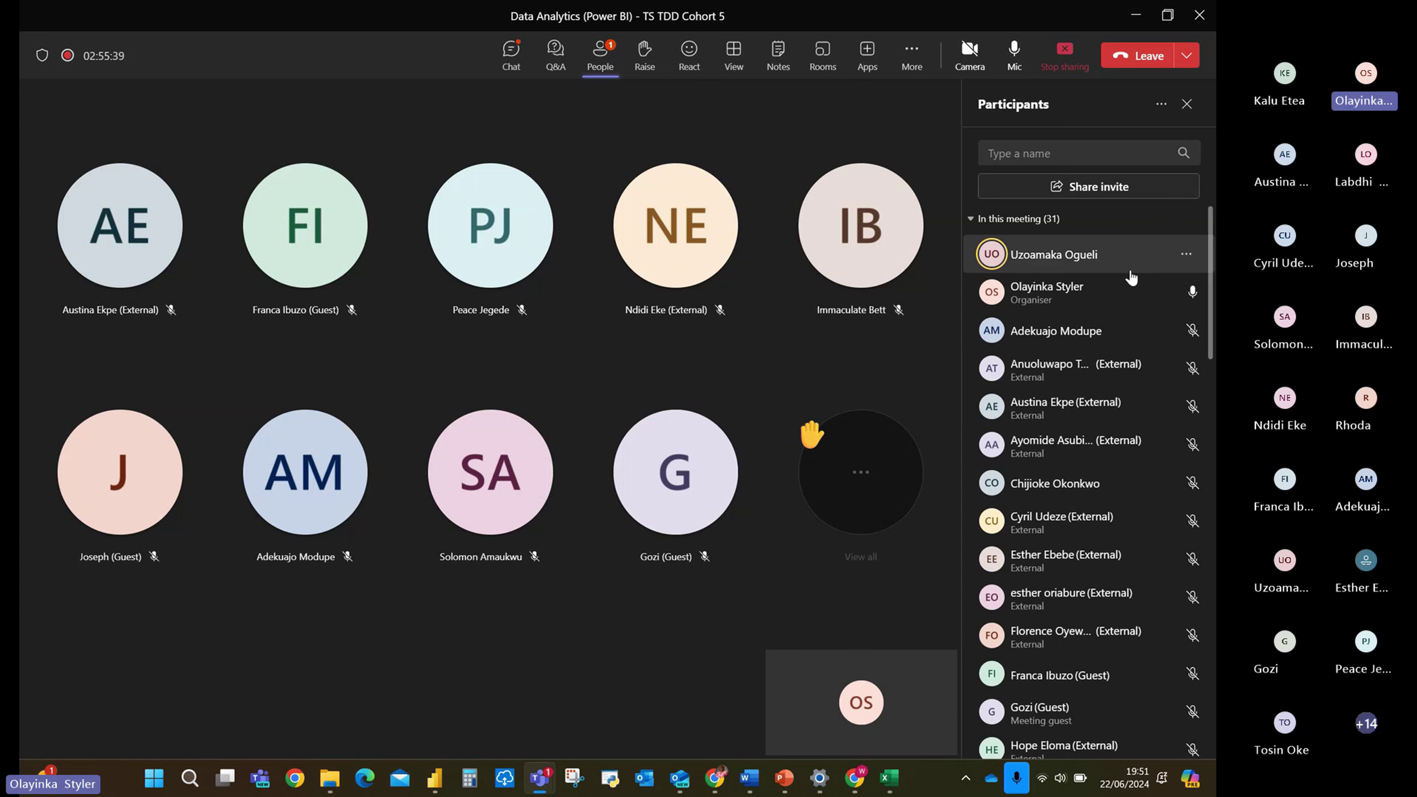
left_click(1185, 257)
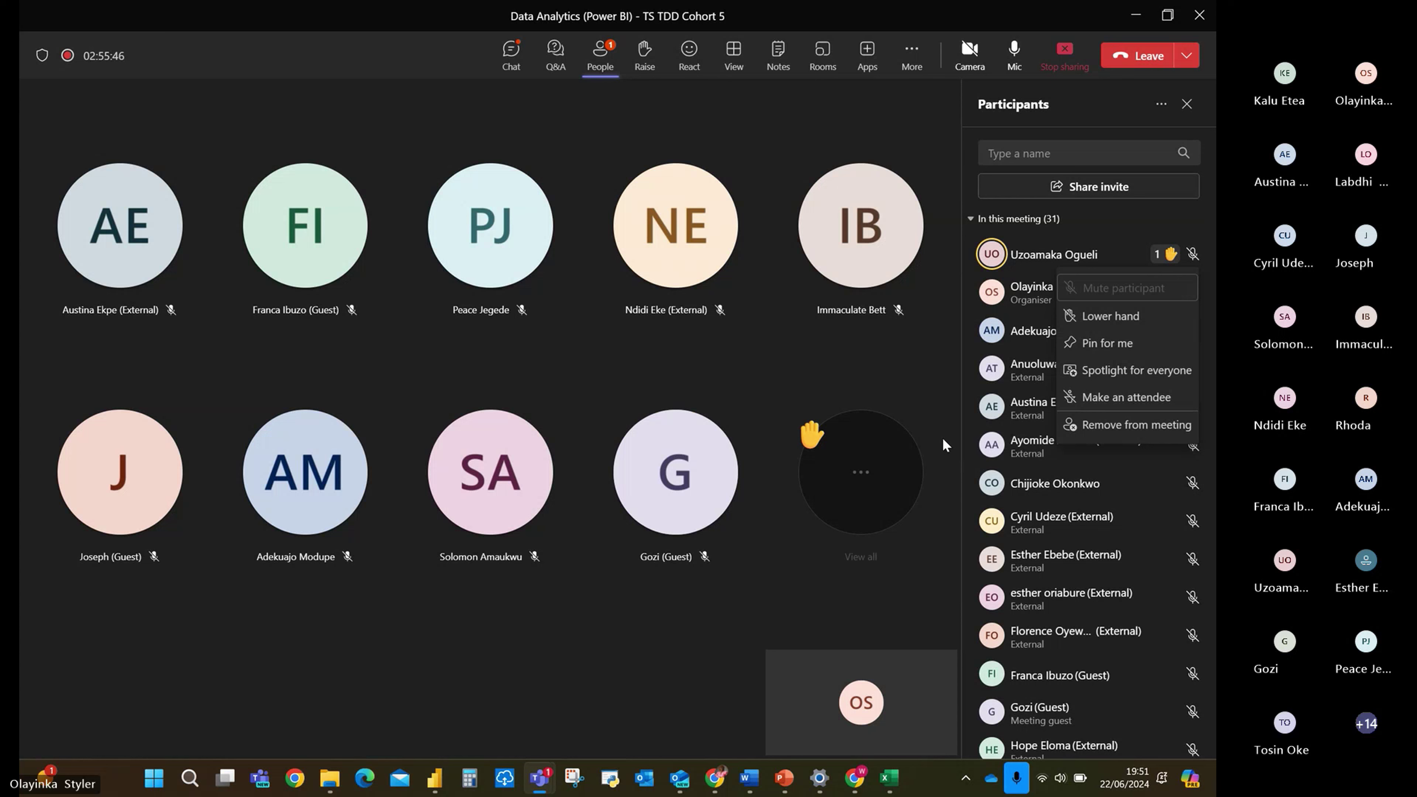
left_click(913, 117)
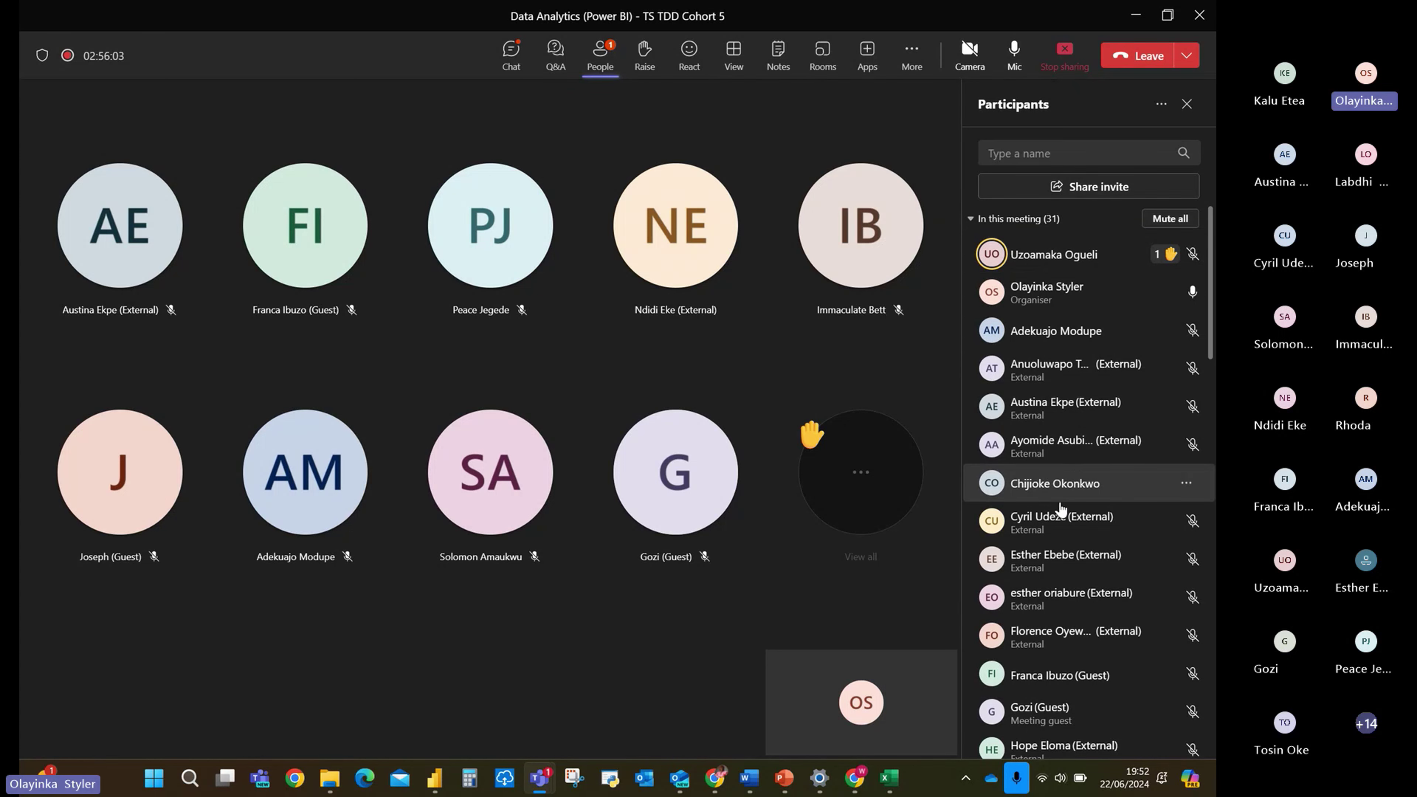
Look through the meeting participants, expanding the list to include everyone in the meeting.
scroll(1062, 522, "down", 7)
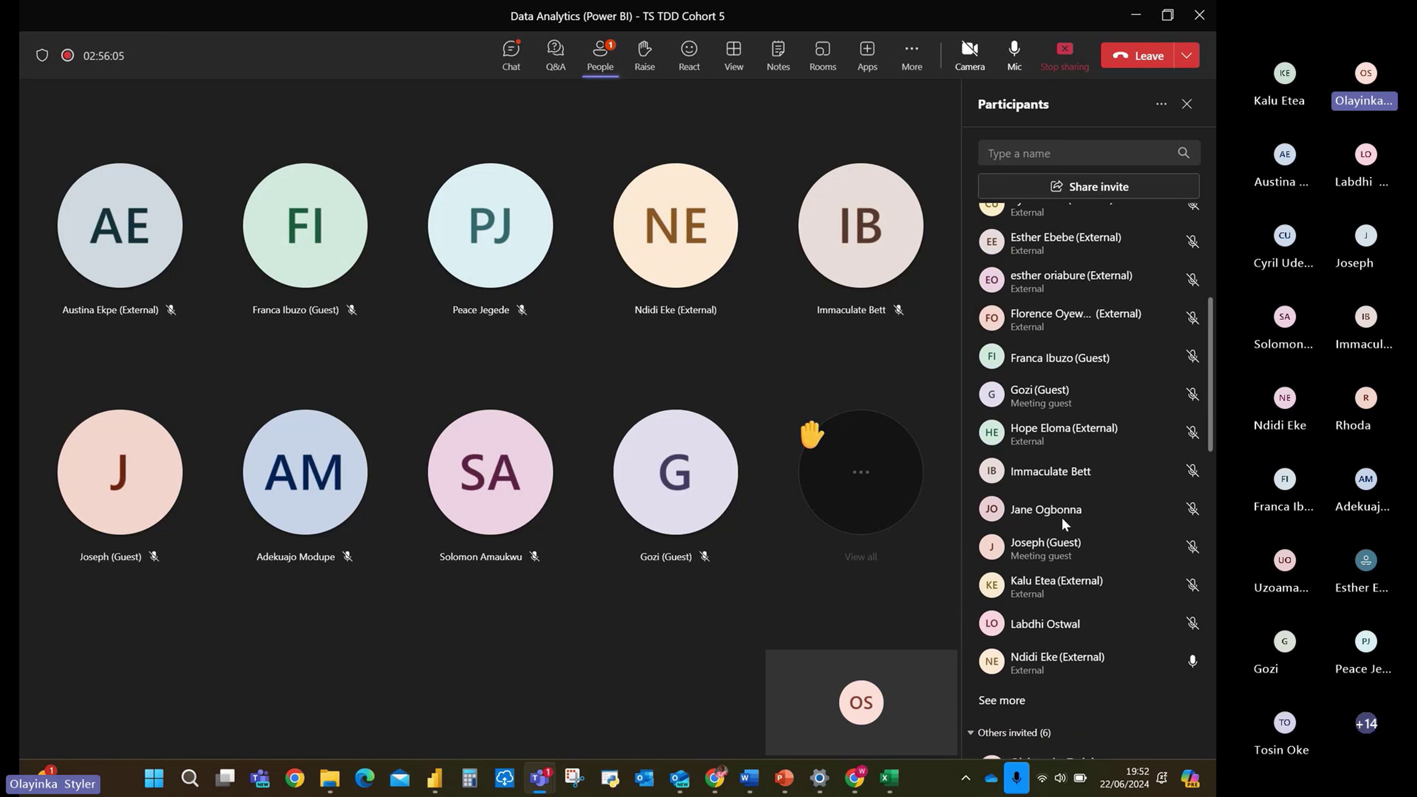
scroll(1062, 517, "down", 1)
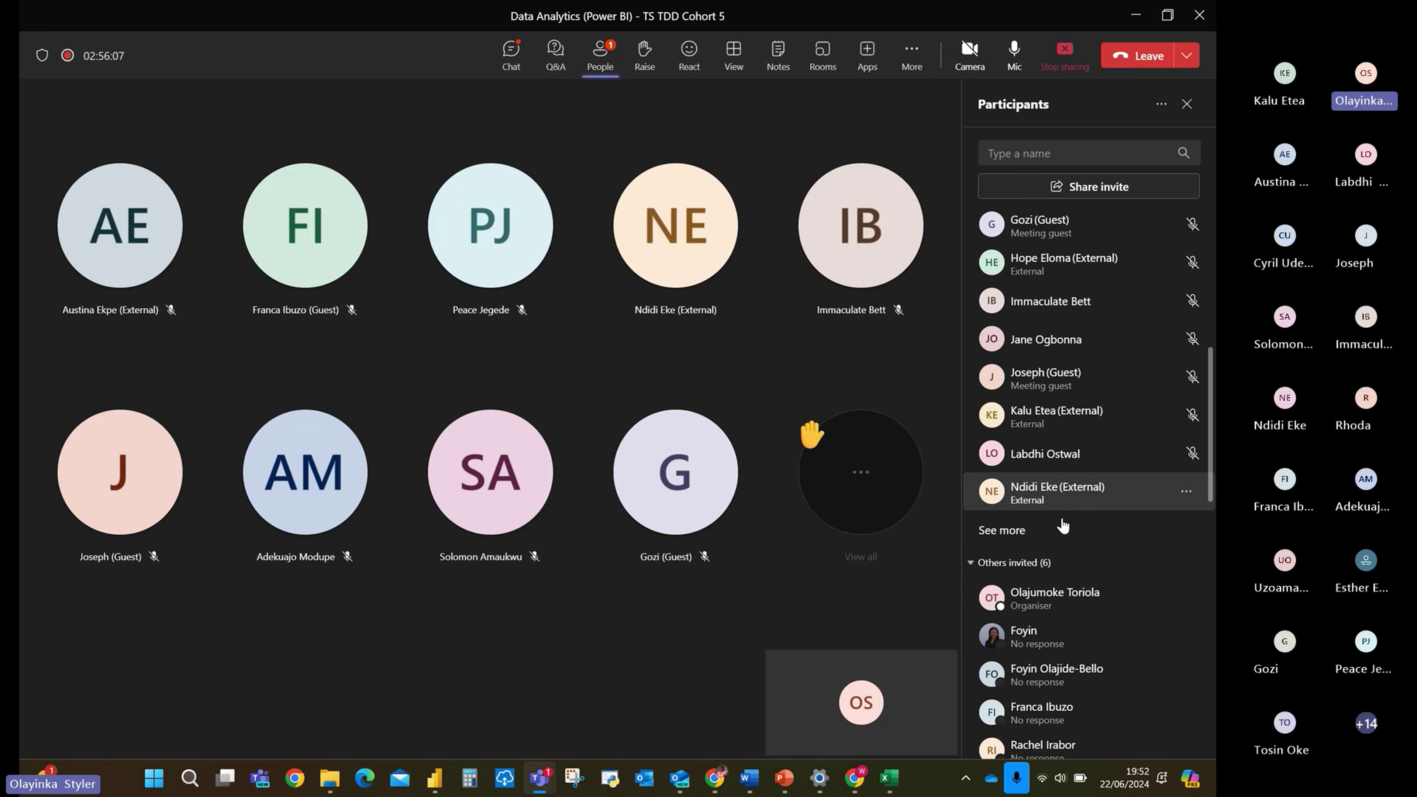
scroll(1062, 517, "up", 6)
scroll(1062, 517, "up", 2)
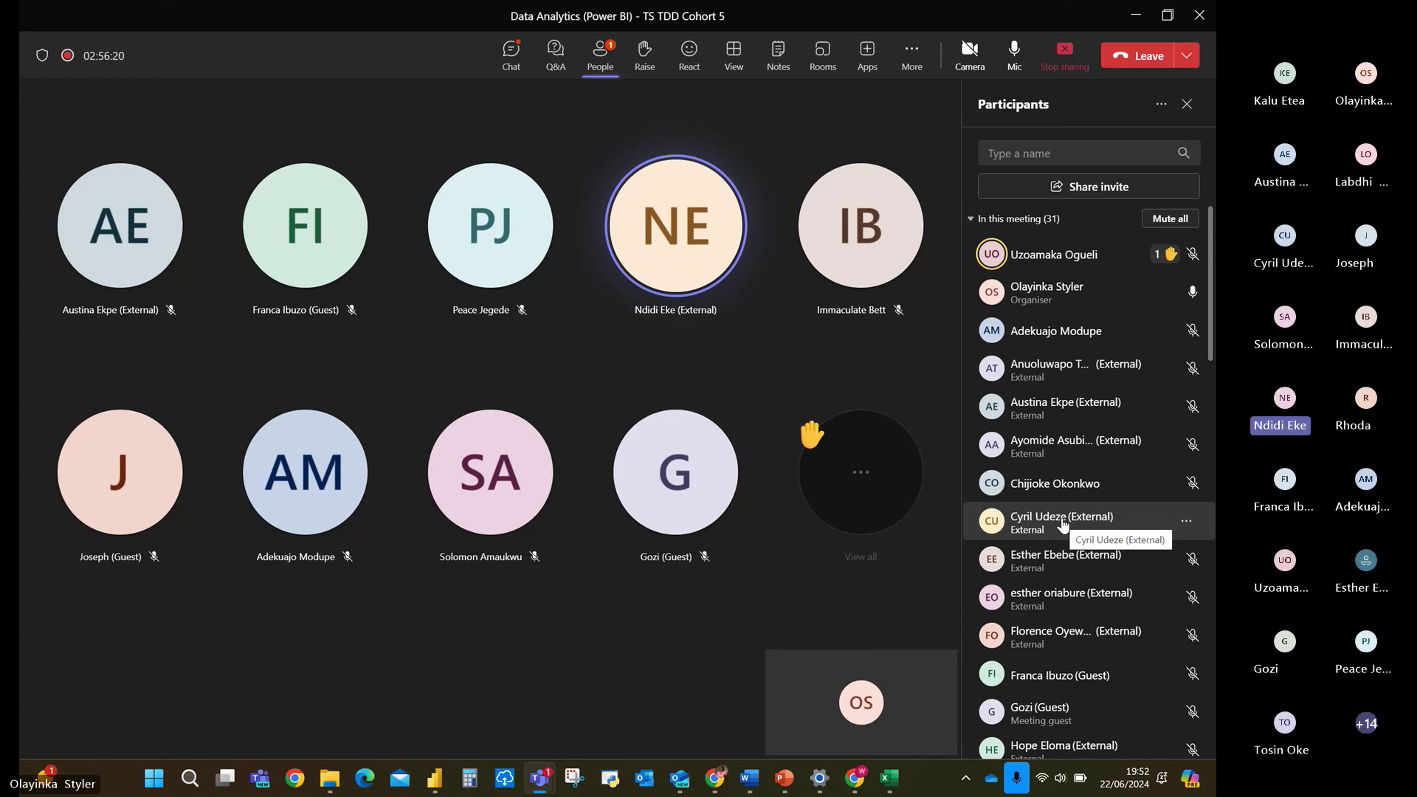
scroll(1062, 525, "down", 10)
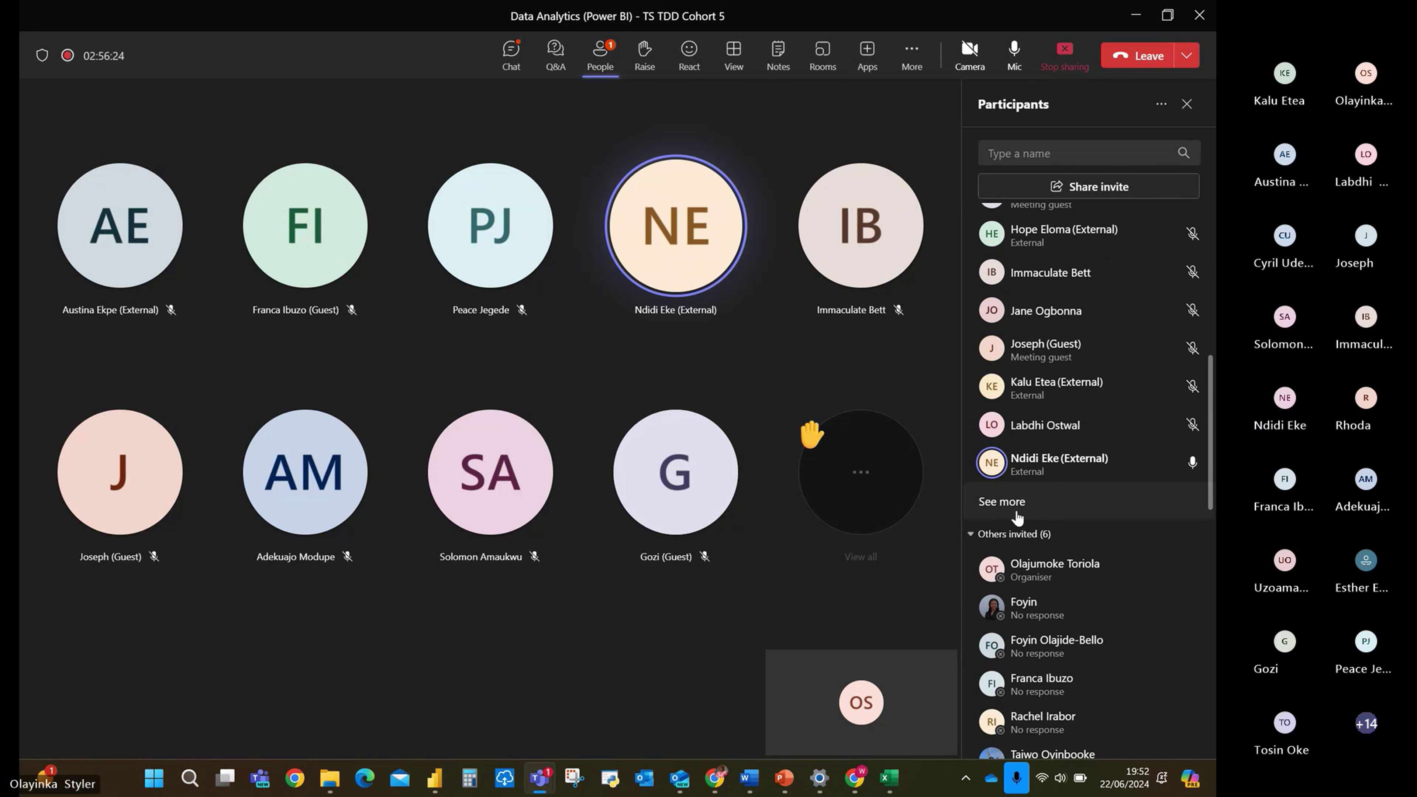
left_click(1013, 499)
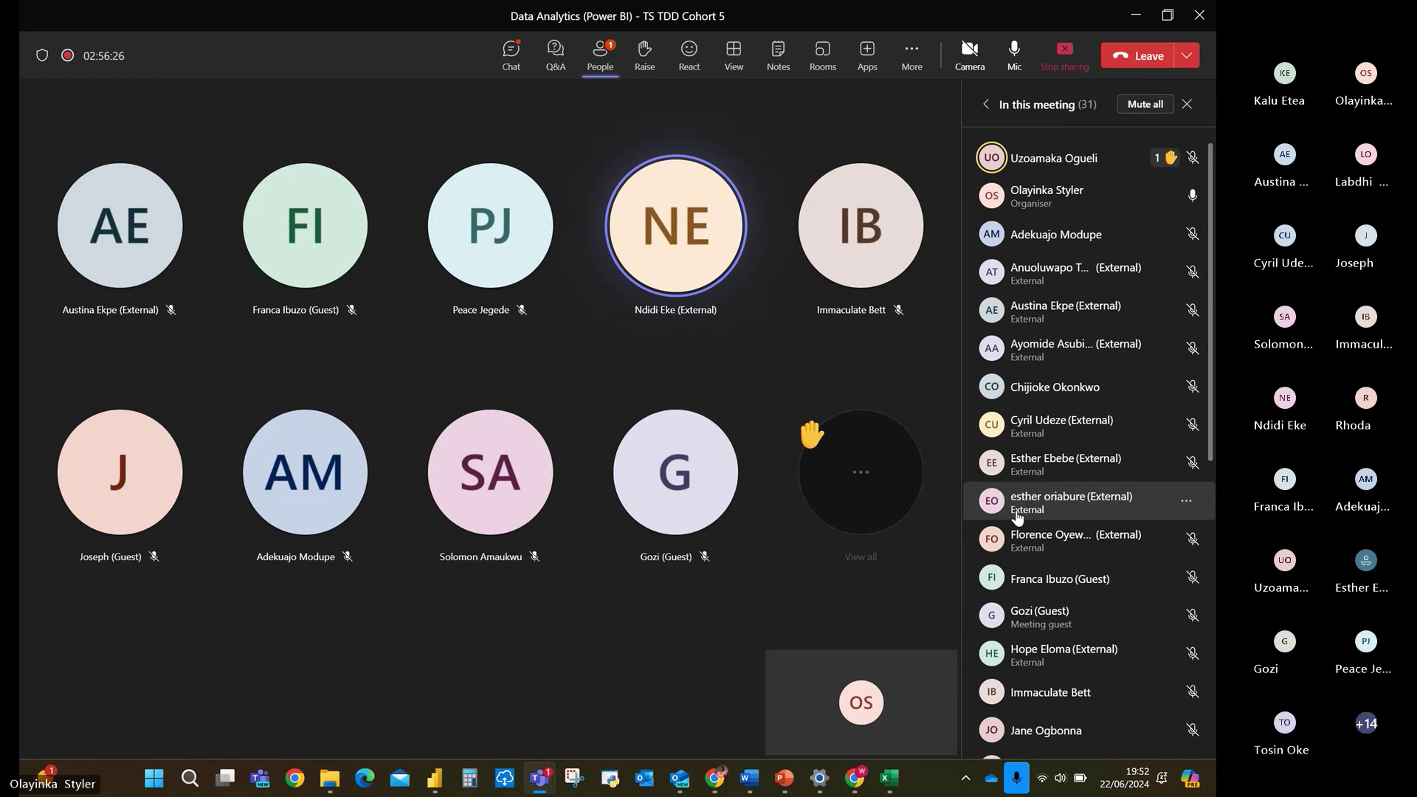
scroll(1017, 517, "down", 3)
scroll(1016, 512, "down", 3)
scroll(1017, 516, "down", 5)
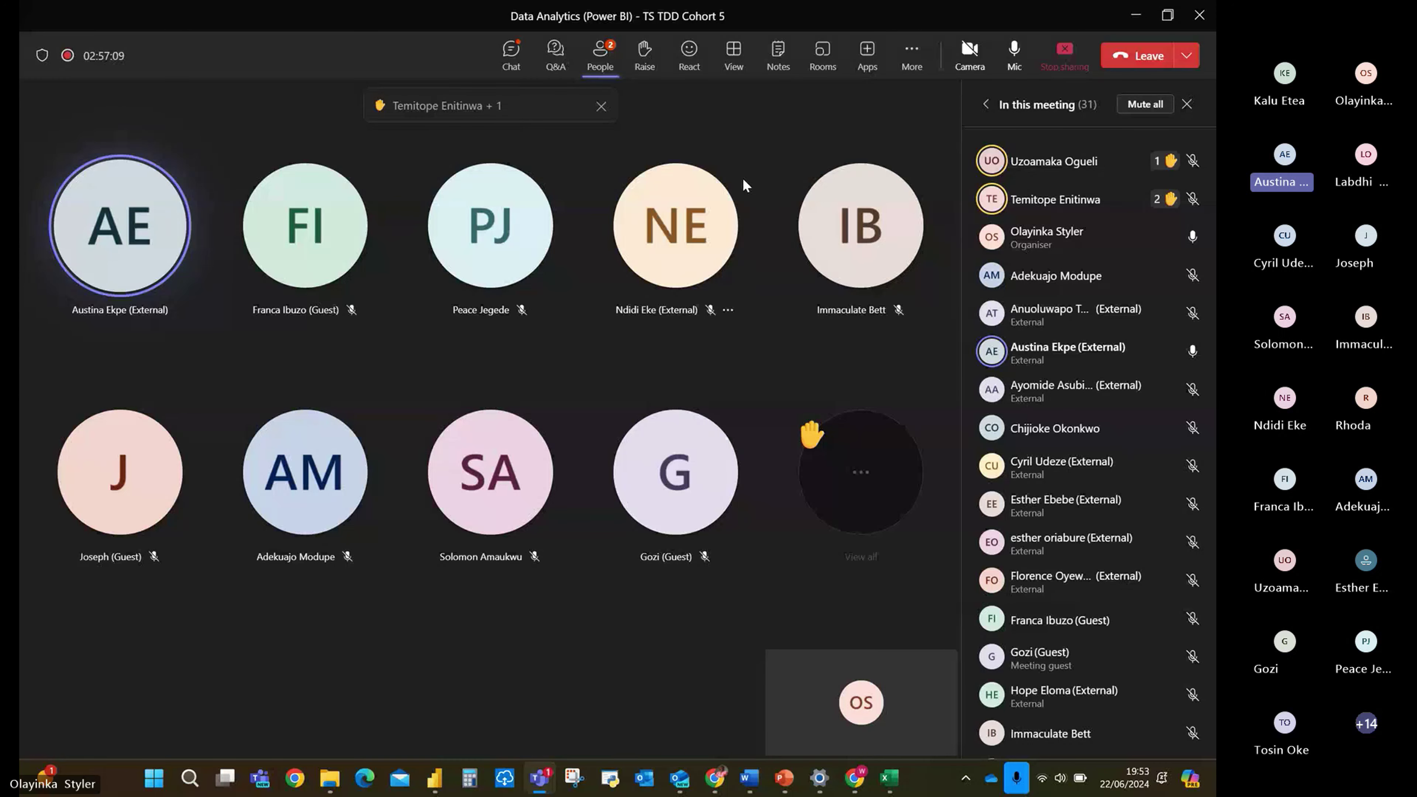
Open the meeting chat to read the most recent messages from attendees.
left_click(510, 53)
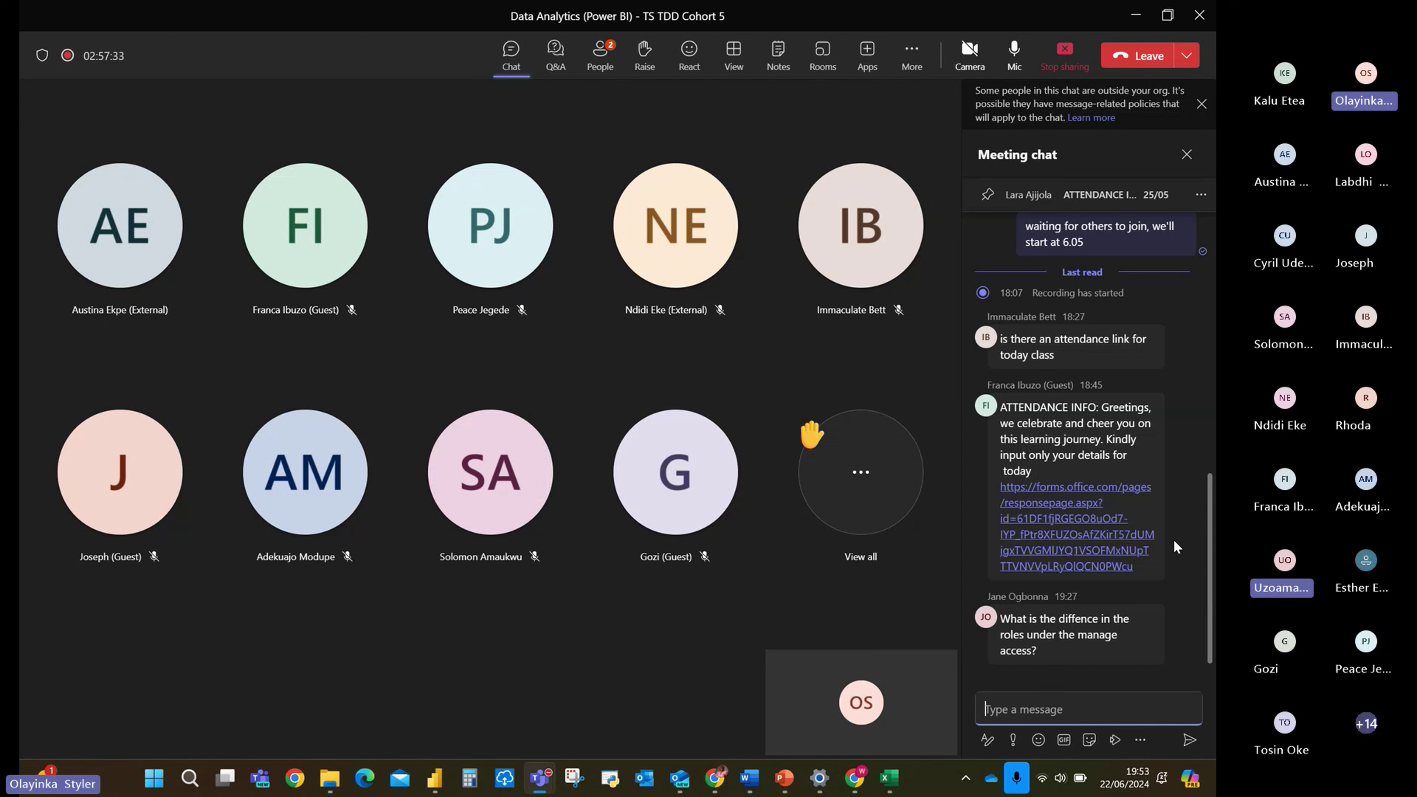
mouse_move(1006, 381)
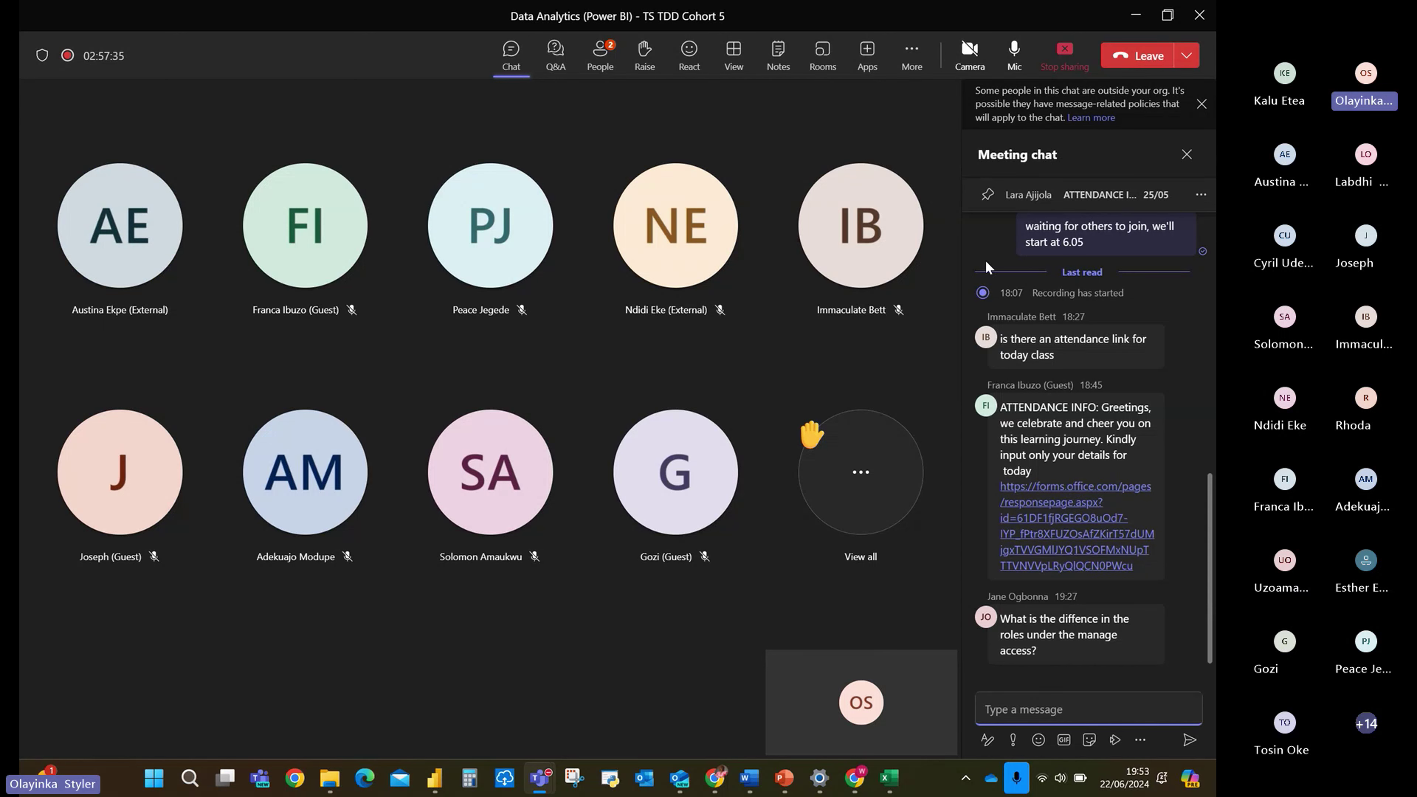